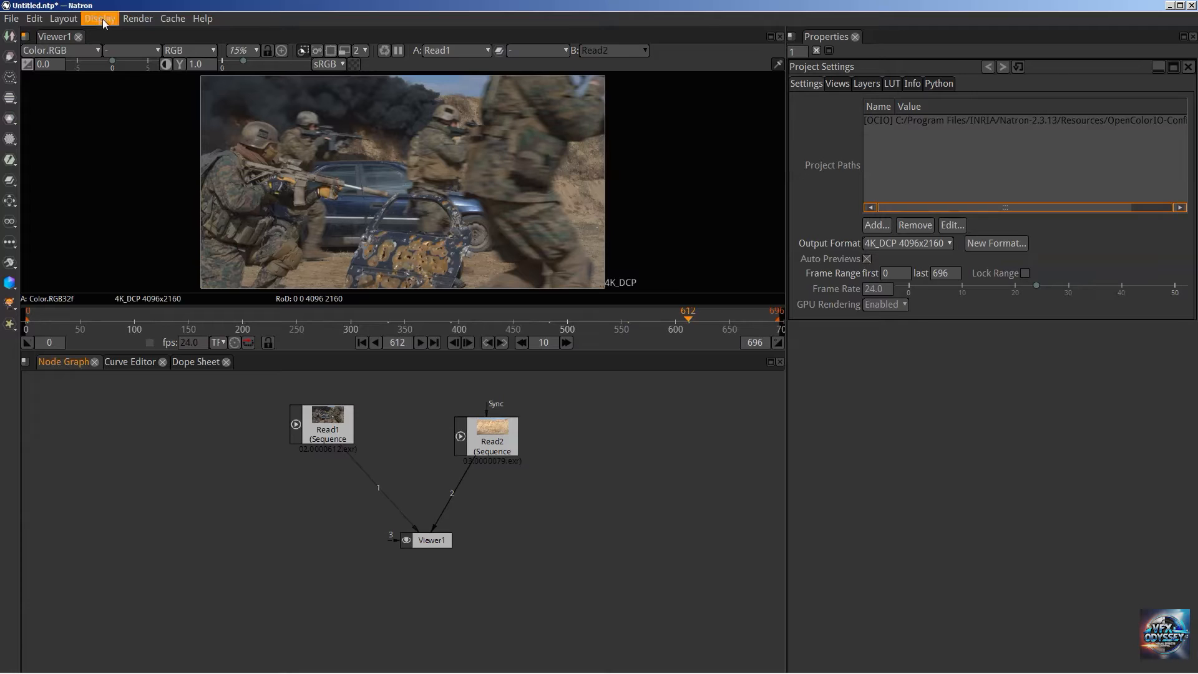
# Show the project settings and look through the available output formats.
pyautogui.click(103, 18)
pyautogui.click(108, 63)
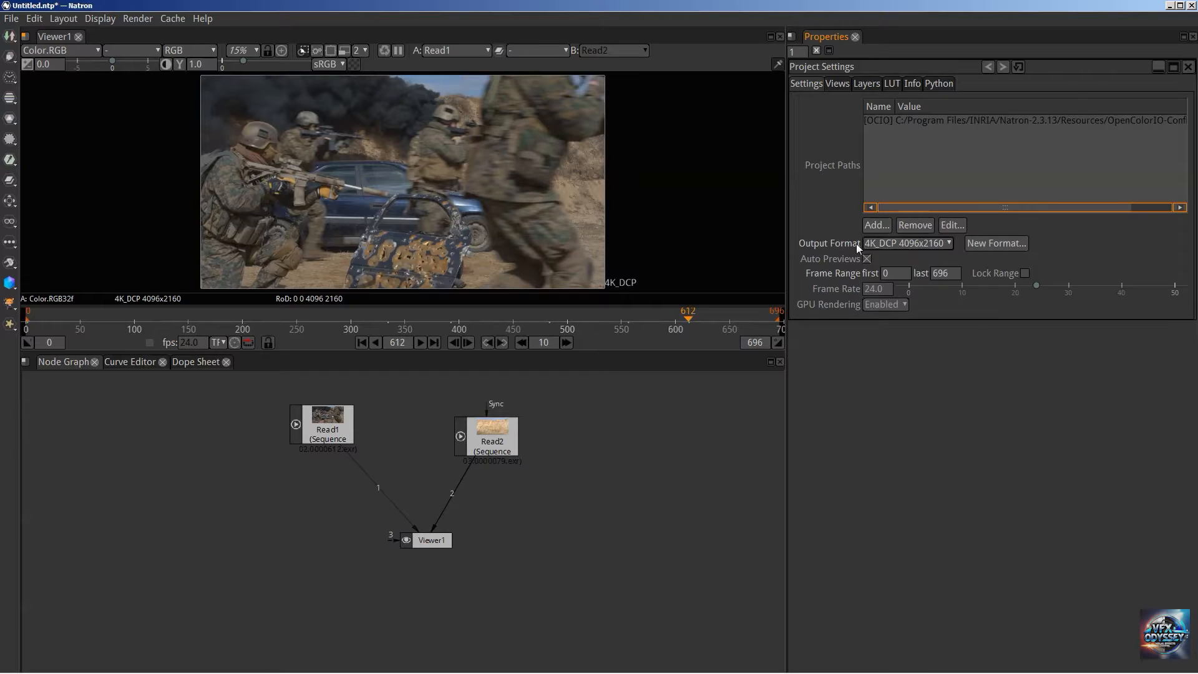
pyautogui.click(899, 243)
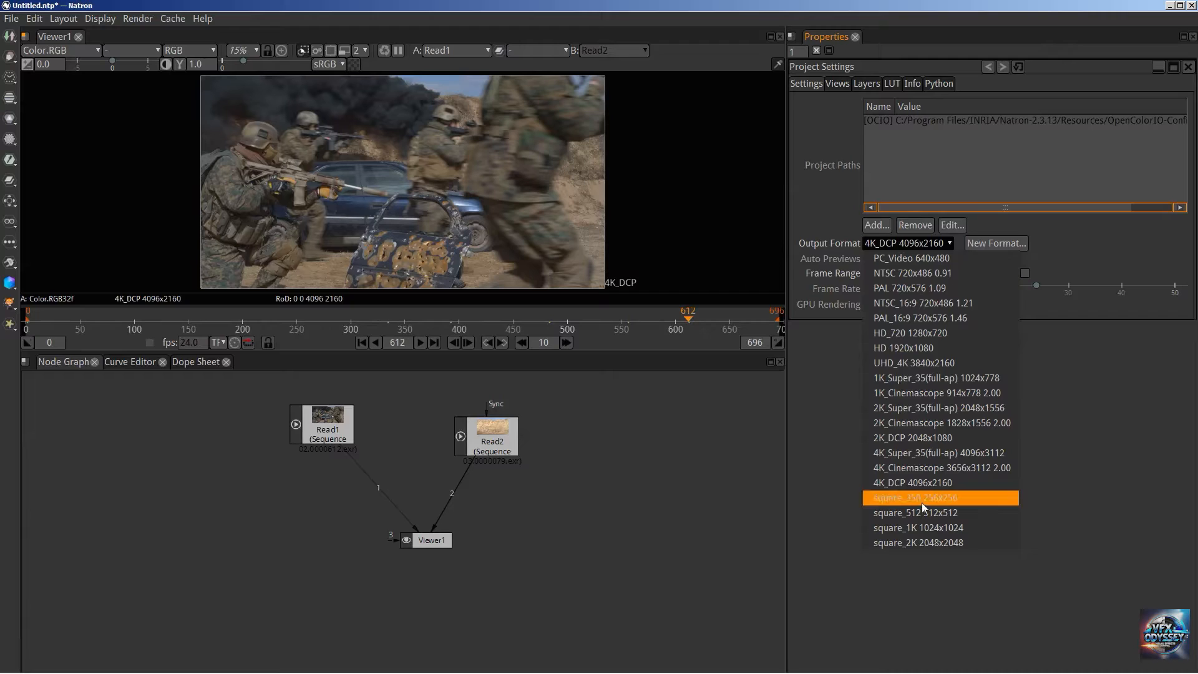
pyautogui.click(674, 439)
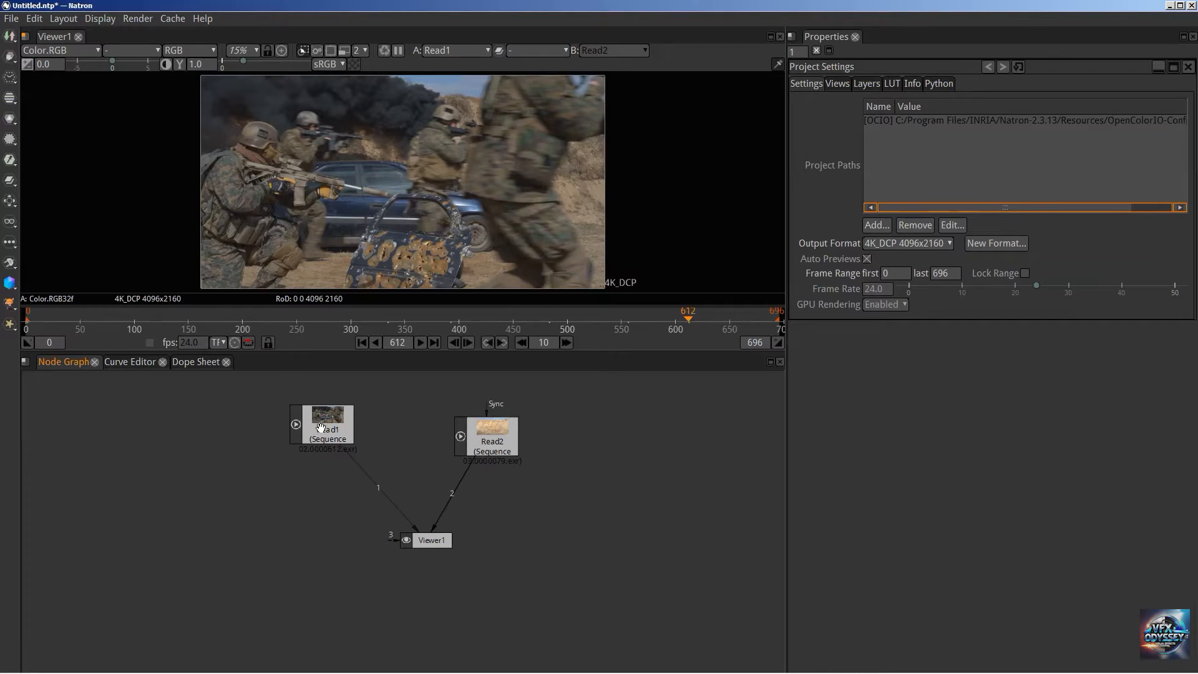
pyautogui.moveTo(320, 427)
pyautogui.mouseDown()
pyautogui.moveTo(334, 414)
pyautogui.moveTo(316, 418)
pyautogui.mouseUp()
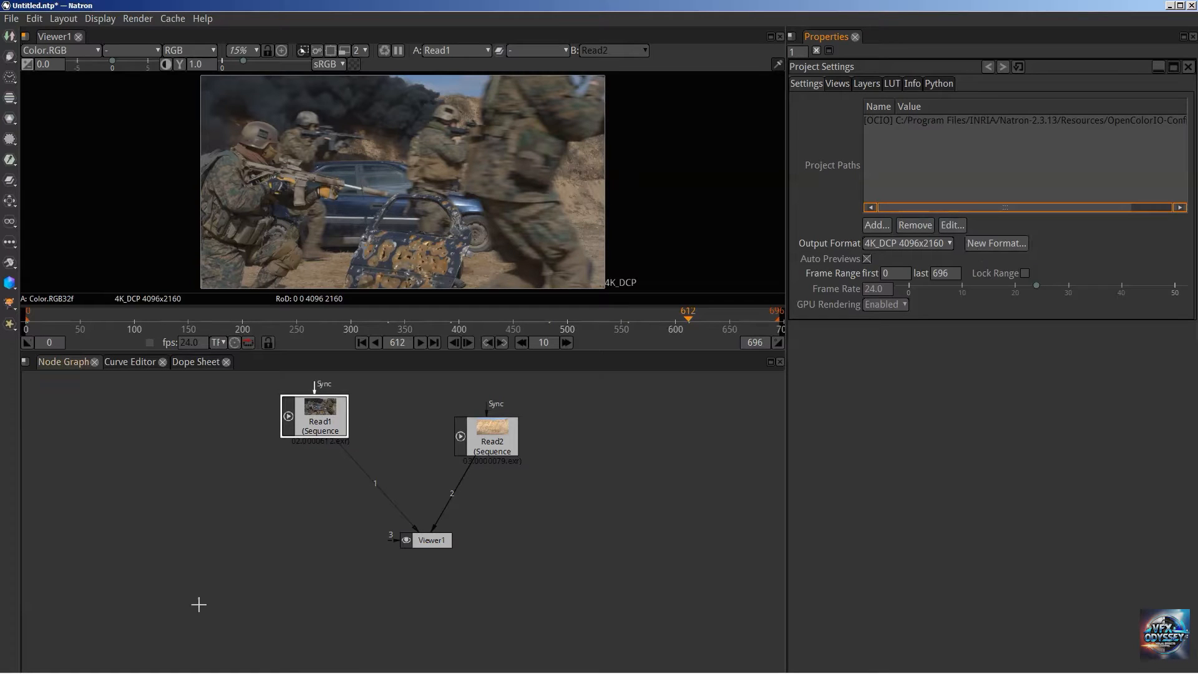
# Examine the New Format dialog's viewer source and name options, and review the preset output formats once more.
pyautogui.click(985, 242)
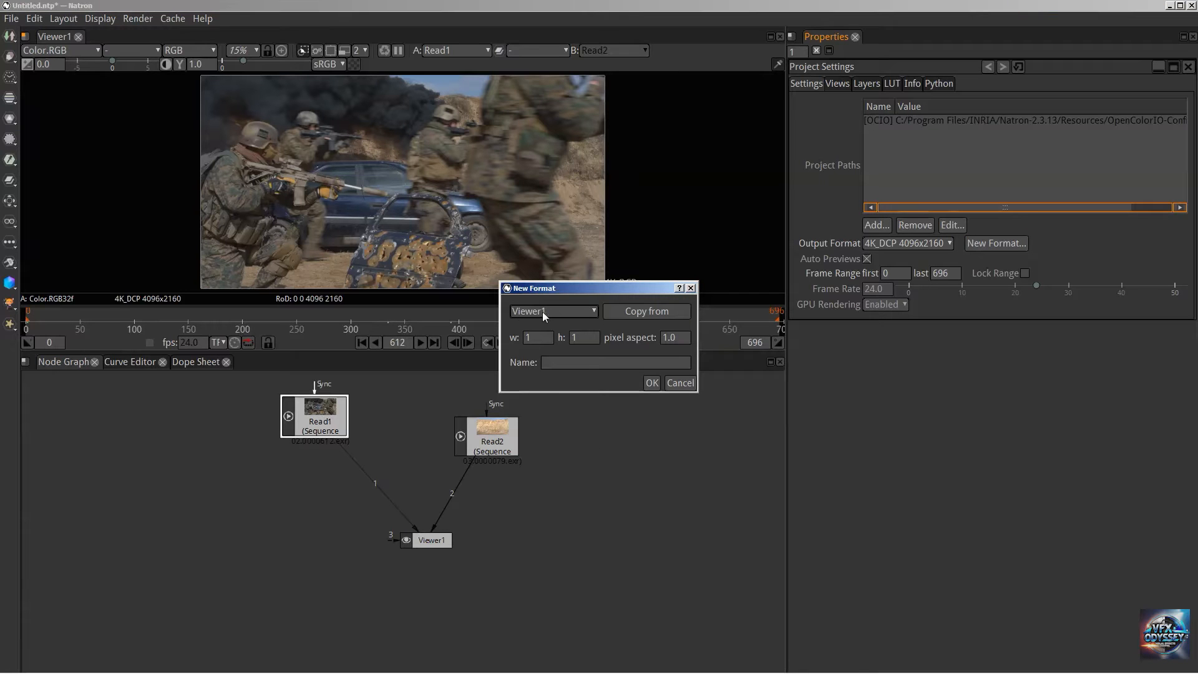
pyautogui.click(534, 312)
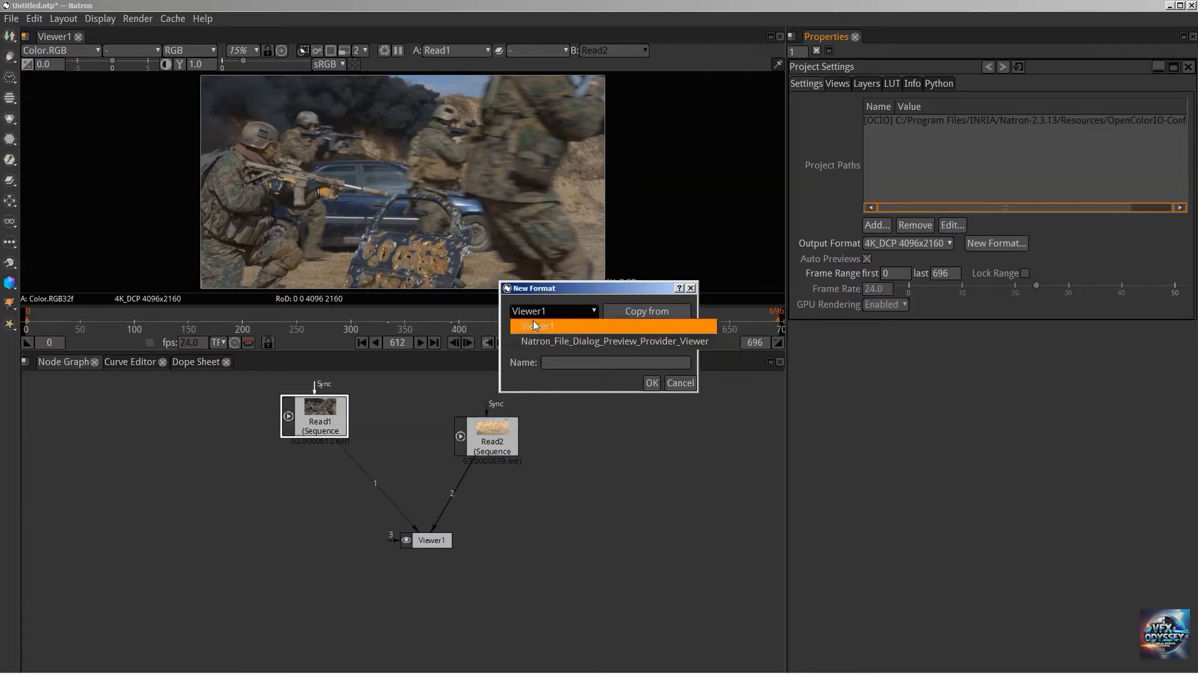
pyautogui.click(537, 297)
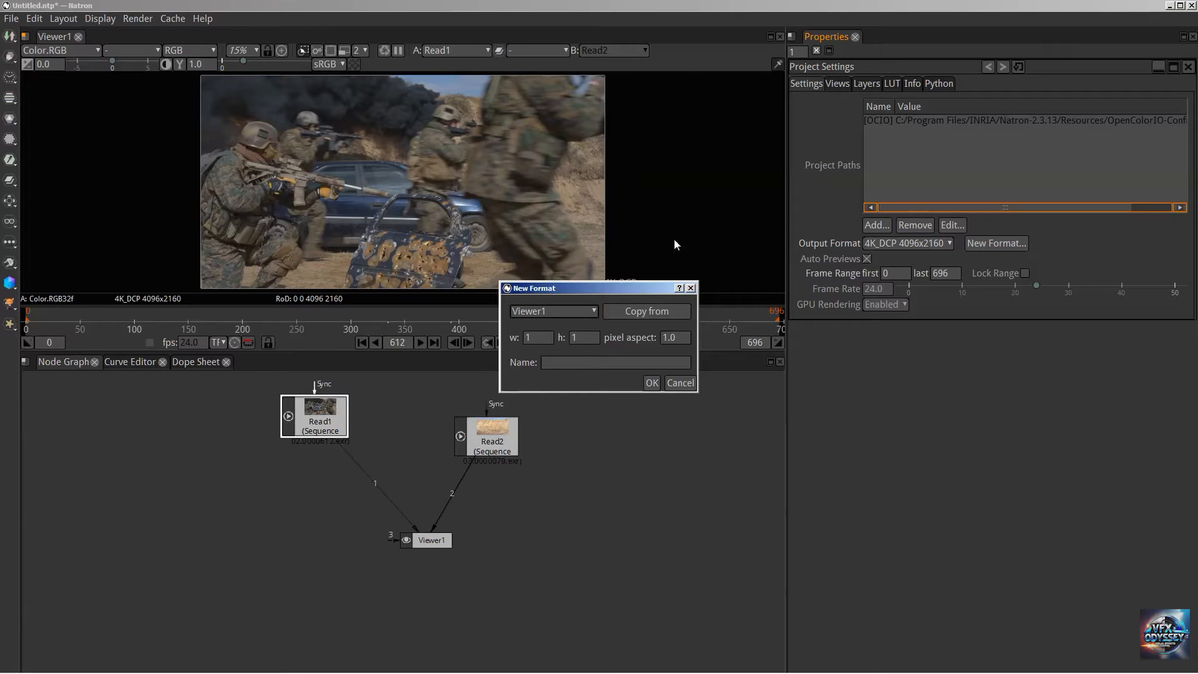
pyautogui.click(547, 363)
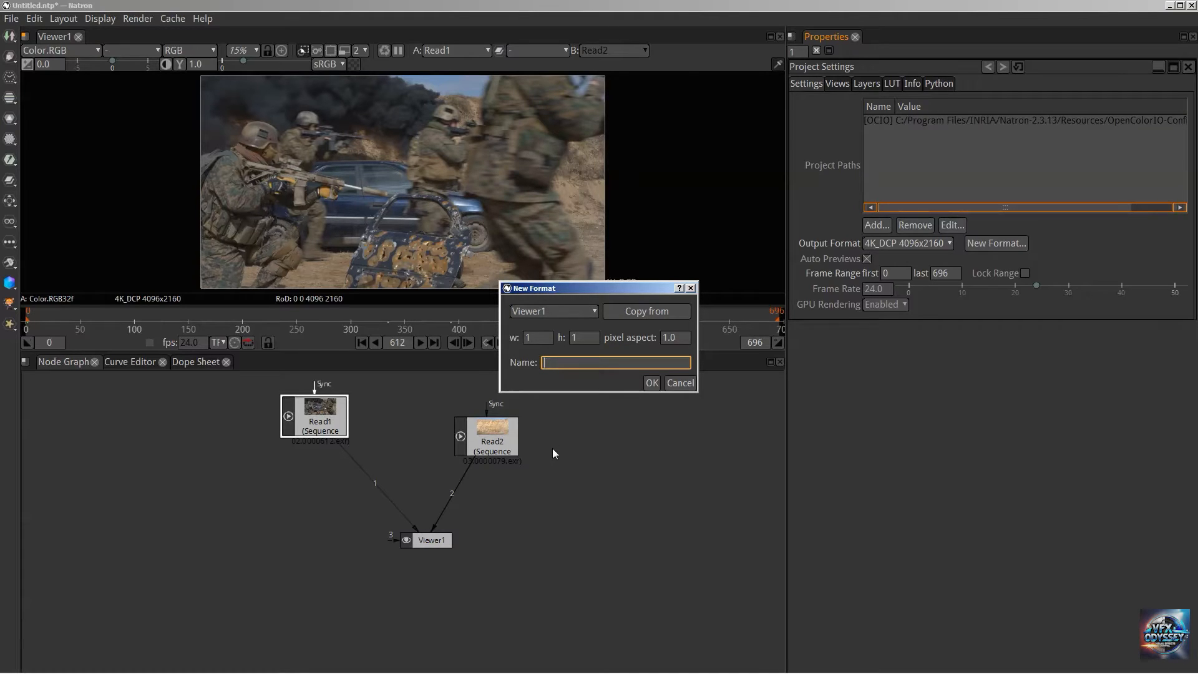
pyautogui.click(680, 383)
pyautogui.click(899, 242)
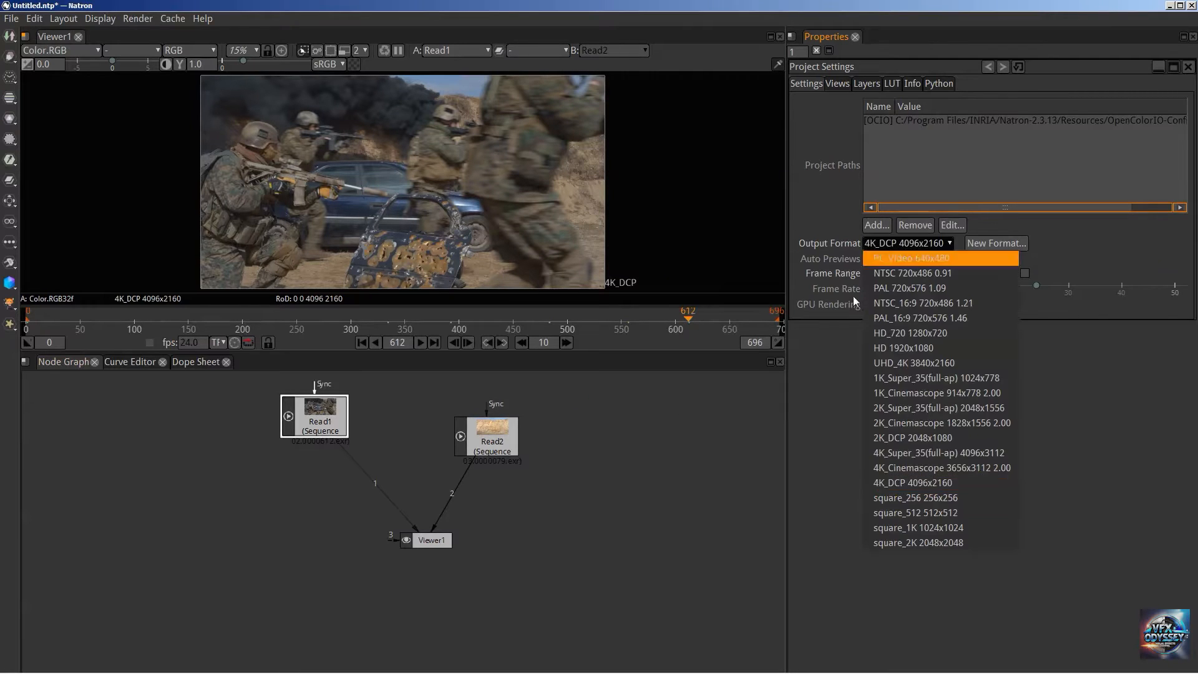
pyautogui.click(832, 386)
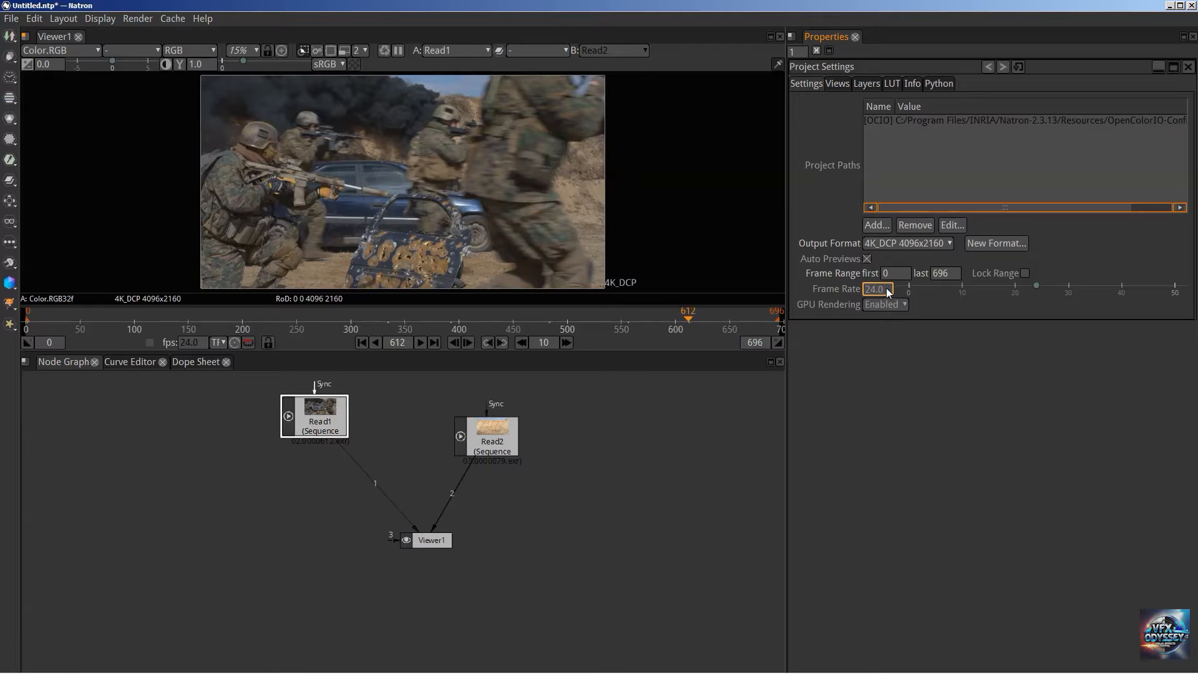
# Examine the project's frame range and frame rate settings in relation to the Read1 and Read2 nodes.
pyautogui.moveTo(292, 414); pyautogui.dragTo(262, 424)
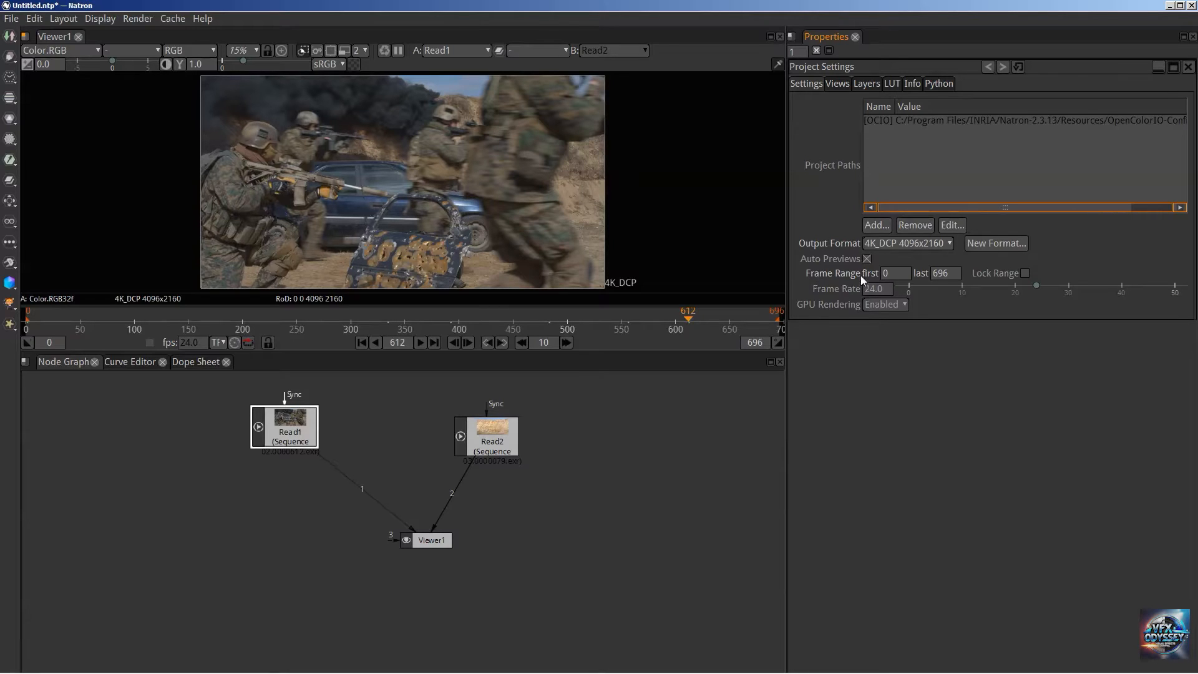
pyautogui.doubleClick(938, 272)
pyautogui.moveTo(279, 425); pyautogui.dragTo(300, 469)
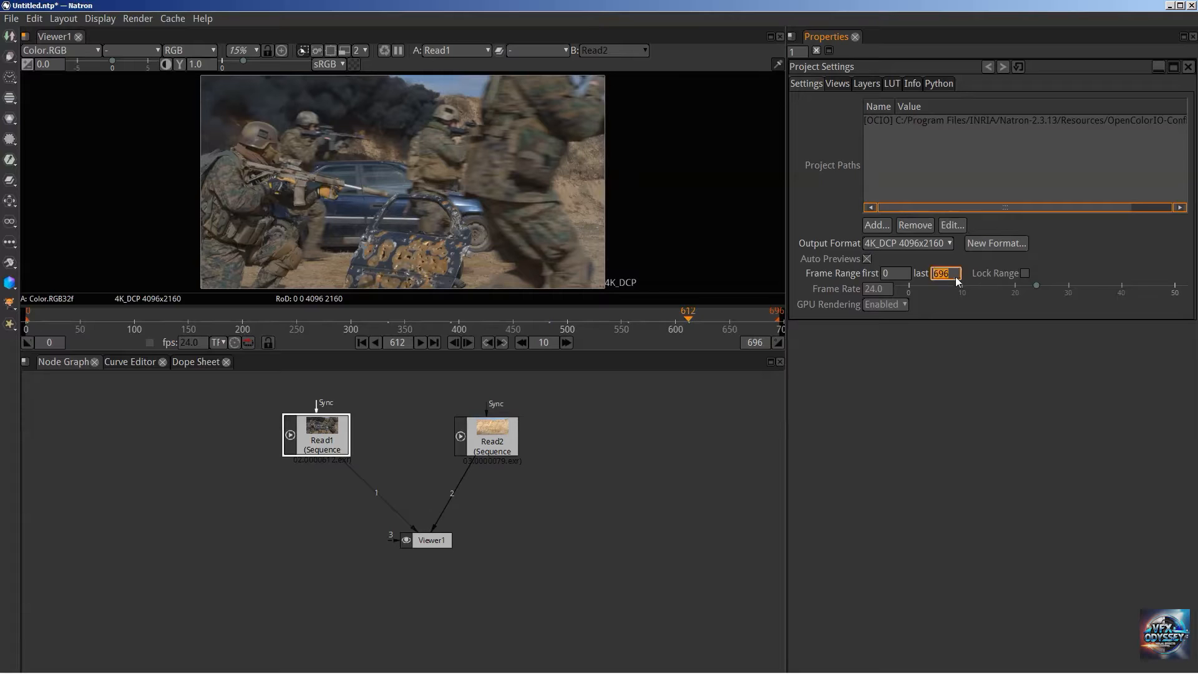
pyautogui.moveTo(335, 430)
pyautogui.mouseDown()
pyautogui.moveTo(312, 467)
pyautogui.moveTo(304, 457)
pyautogui.moveTo(342, 413)
pyautogui.moveTo(347, 429)
pyautogui.mouseUp()
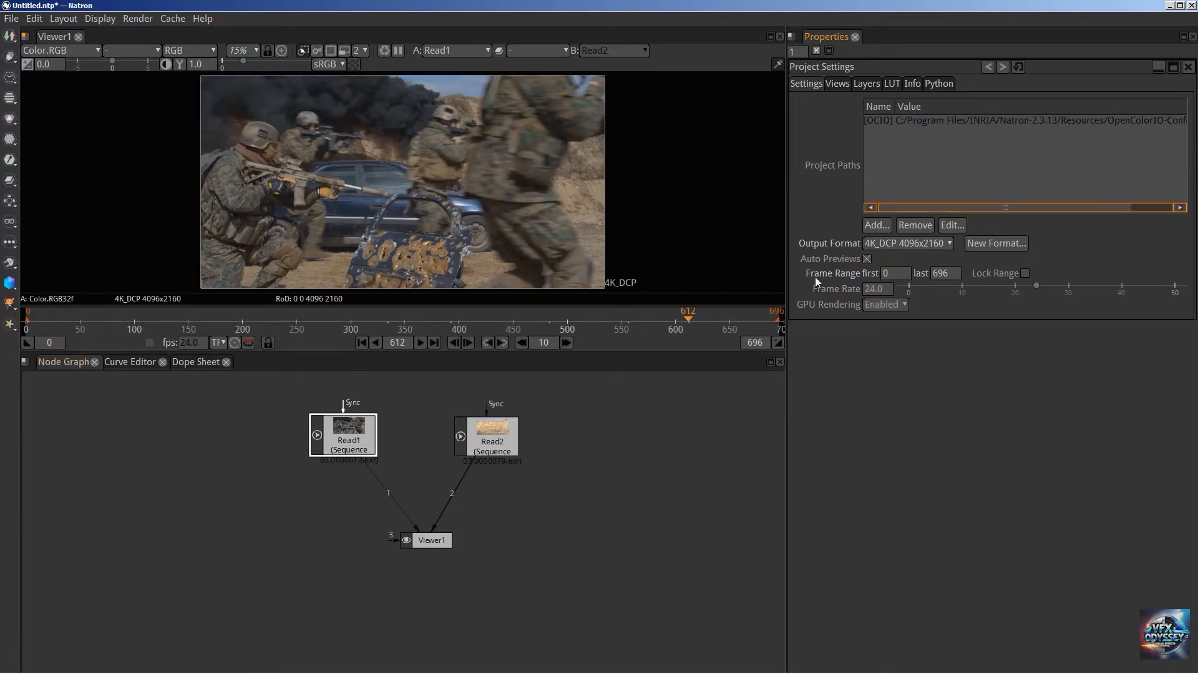
pyautogui.moveTo(340, 431); pyautogui.dragTo(341, 430)
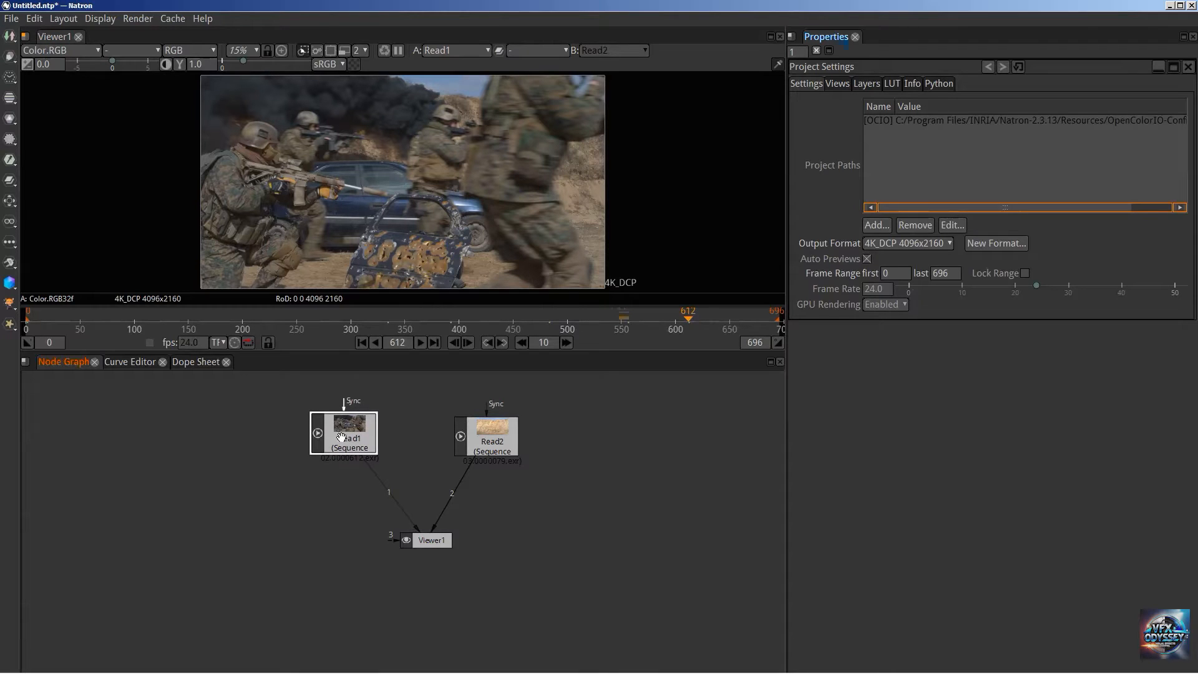
pyautogui.moveTo(343, 430); pyautogui.dragTo(337, 430)
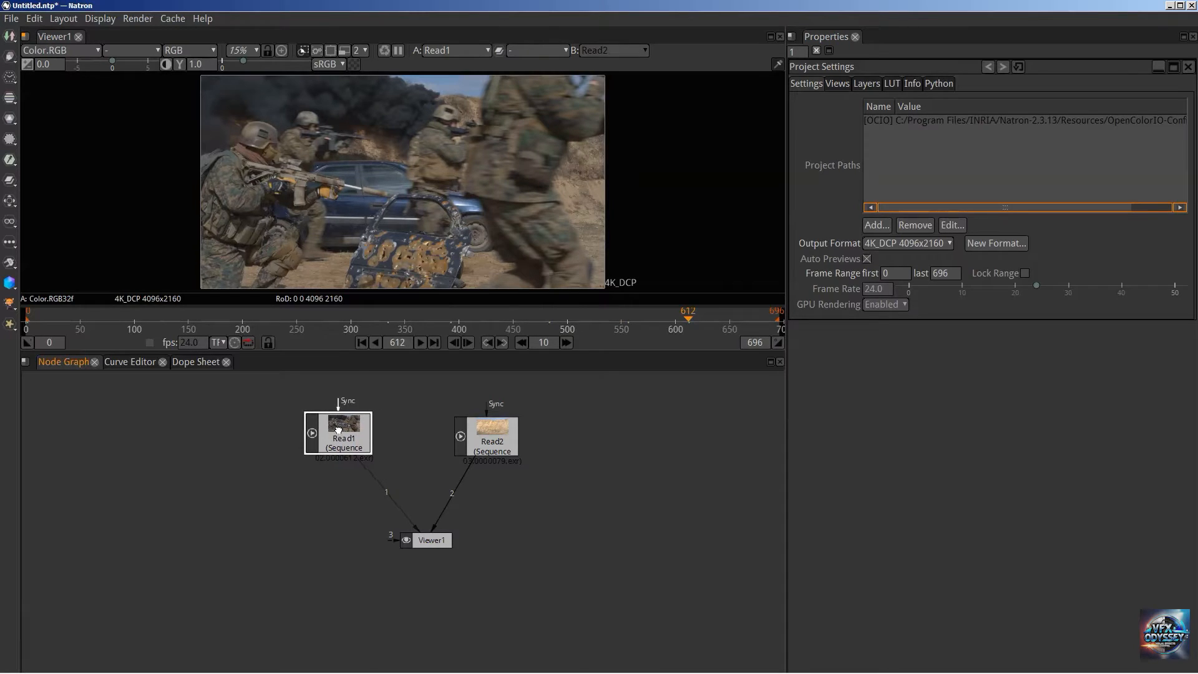
pyautogui.click(886, 289)
pyautogui.moveTo(489, 432); pyautogui.dragTo(486, 428)
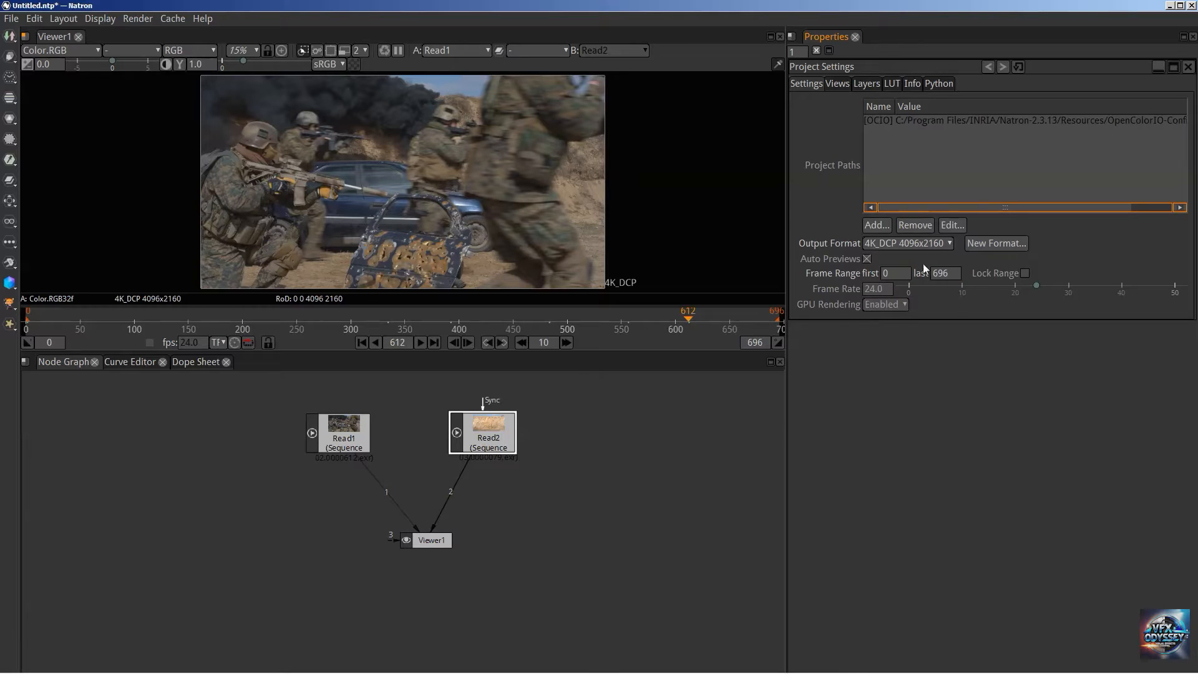
pyautogui.click(343, 436)
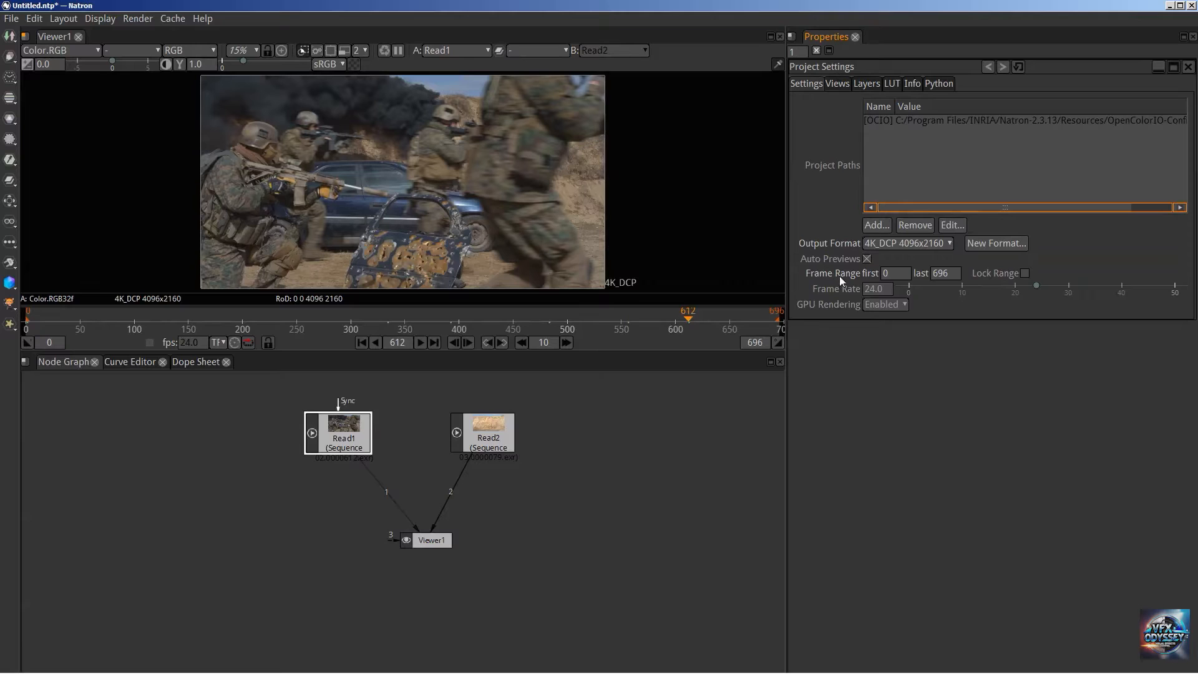
pyautogui.click(937, 283)
pyautogui.moveTo(340, 430); pyautogui.dragTo(259, 461)
pyautogui.moveTo(348, 451); pyautogui.dragTo(344, 428)
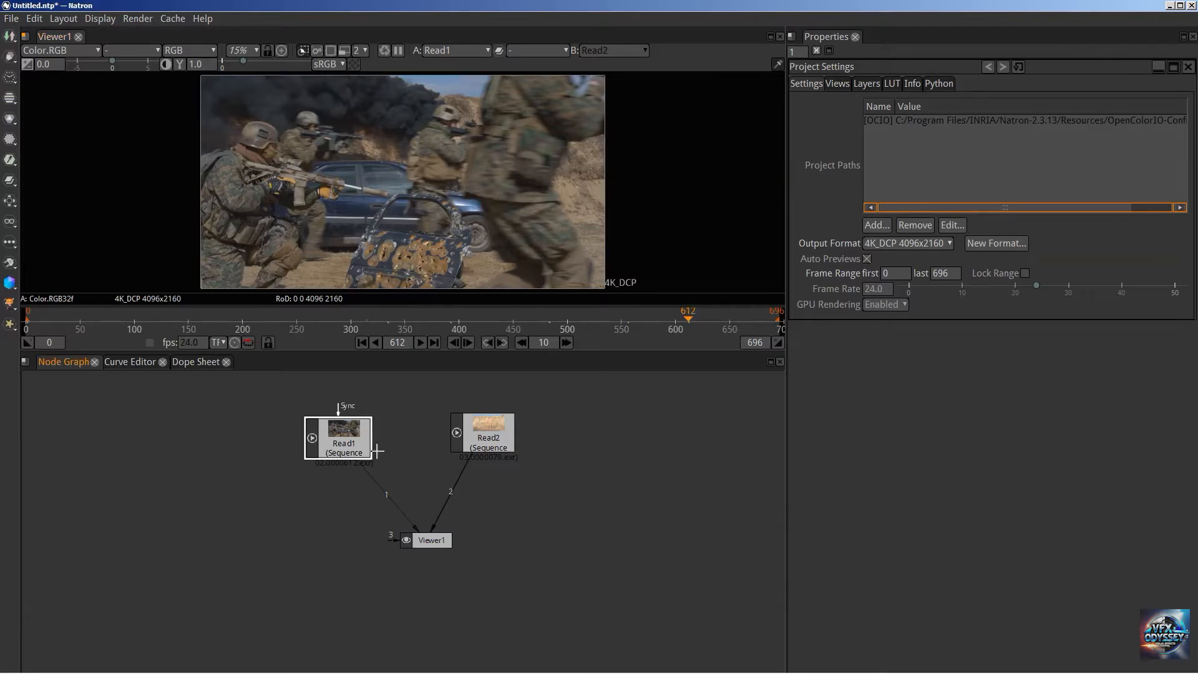
pyautogui.moveTo(377, 451); pyautogui.dragTo(378, 455)
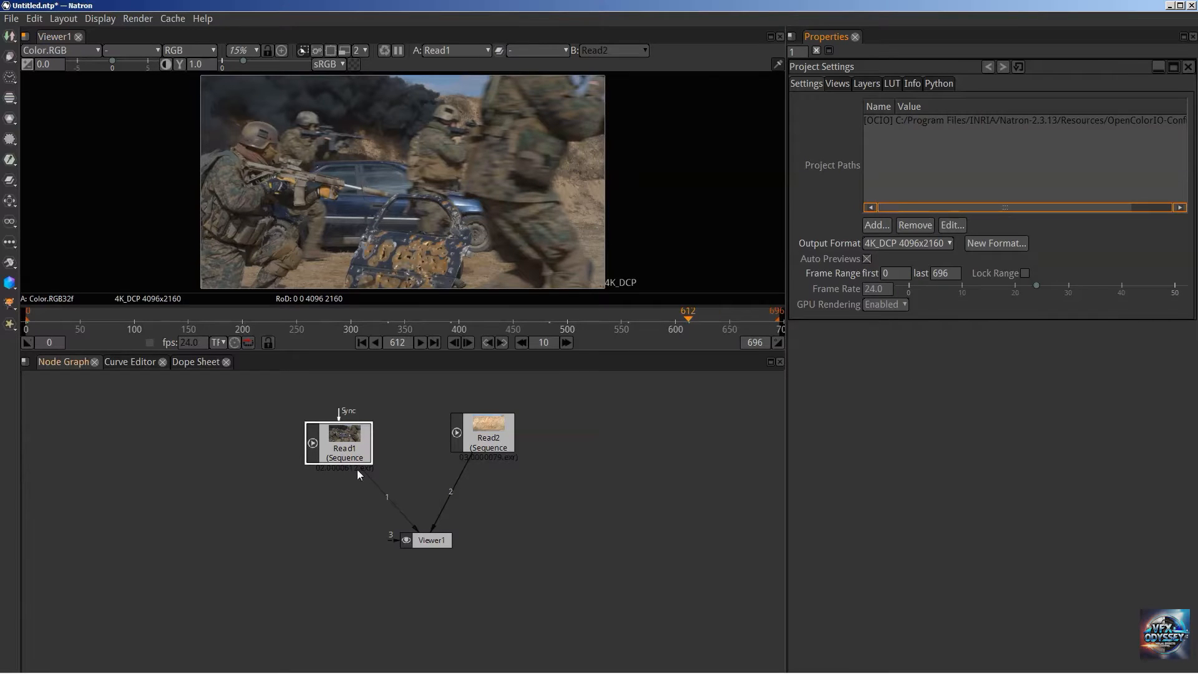
# Check the Read1 node's frame range properties, and bring back the project settings.
pyautogui.doubleClick(345, 438)
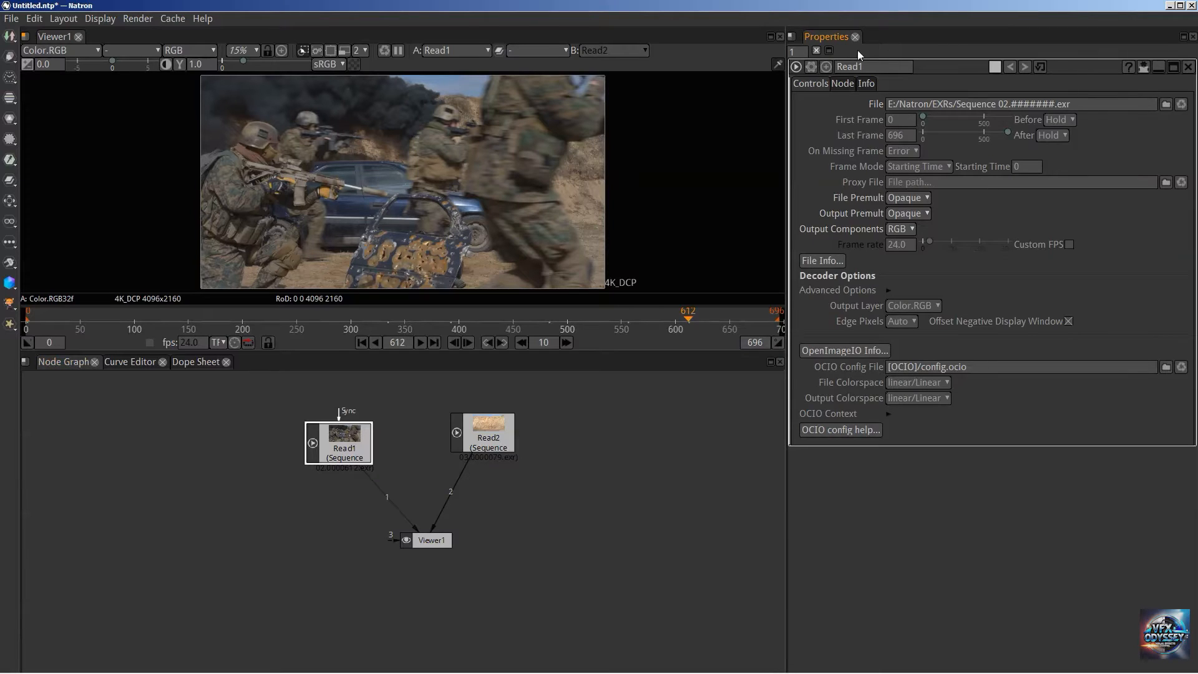
pyautogui.click(851, 118)
pyautogui.click(417, 538)
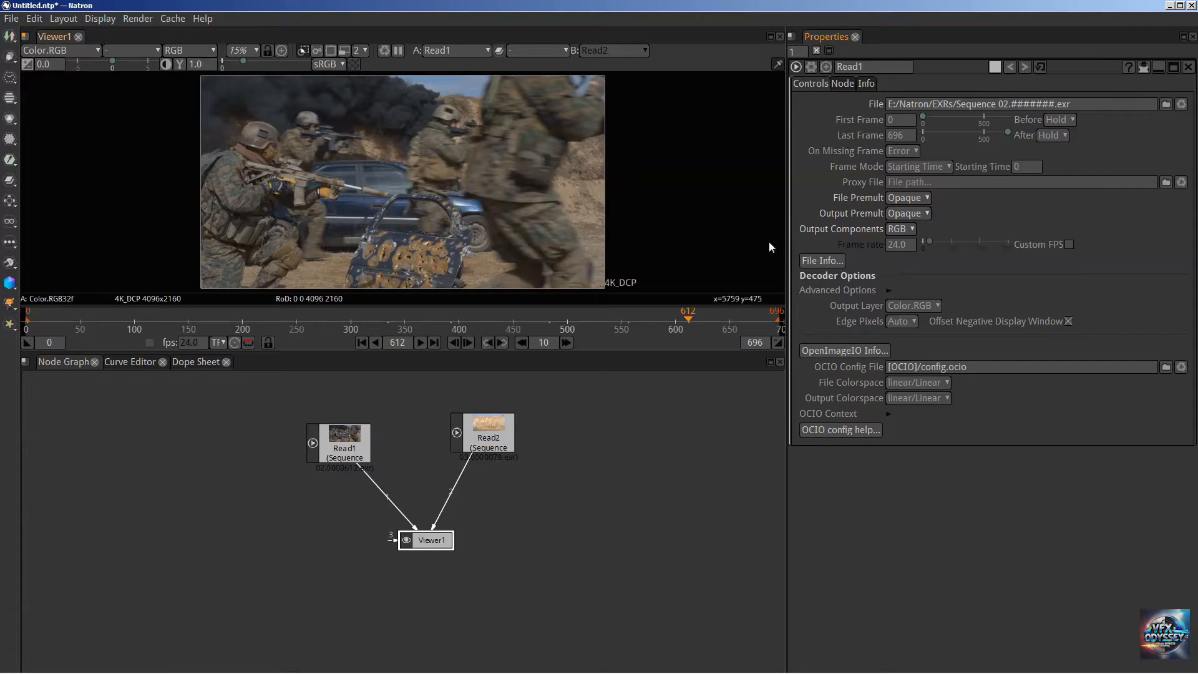
pyautogui.press('s')
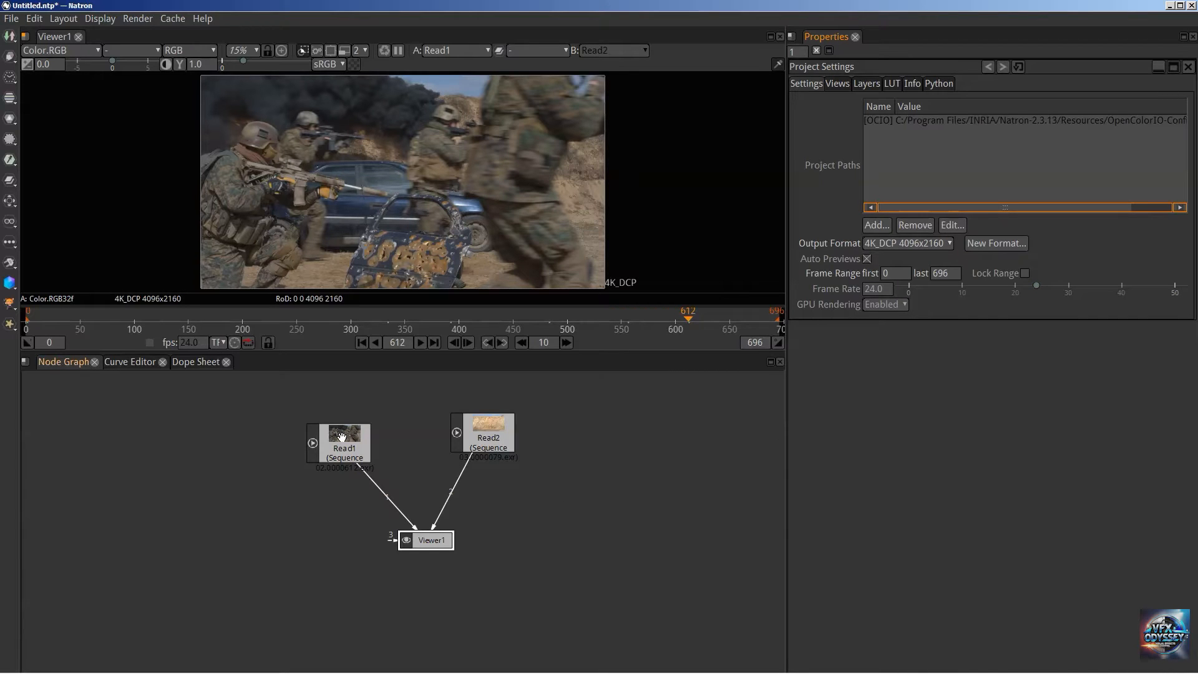
pyautogui.moveTo(345, 442); pyautogui.dragTo(343, 429)
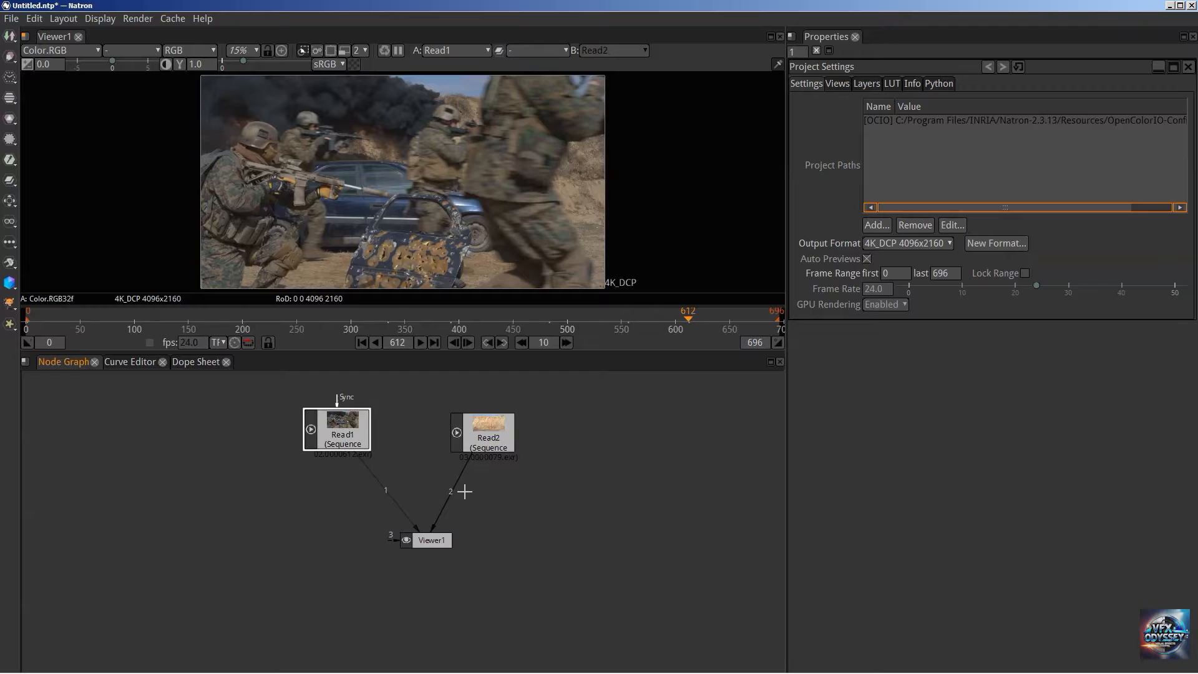
pyautogui.click(340, 192)
pyautogui.click(10, 20)
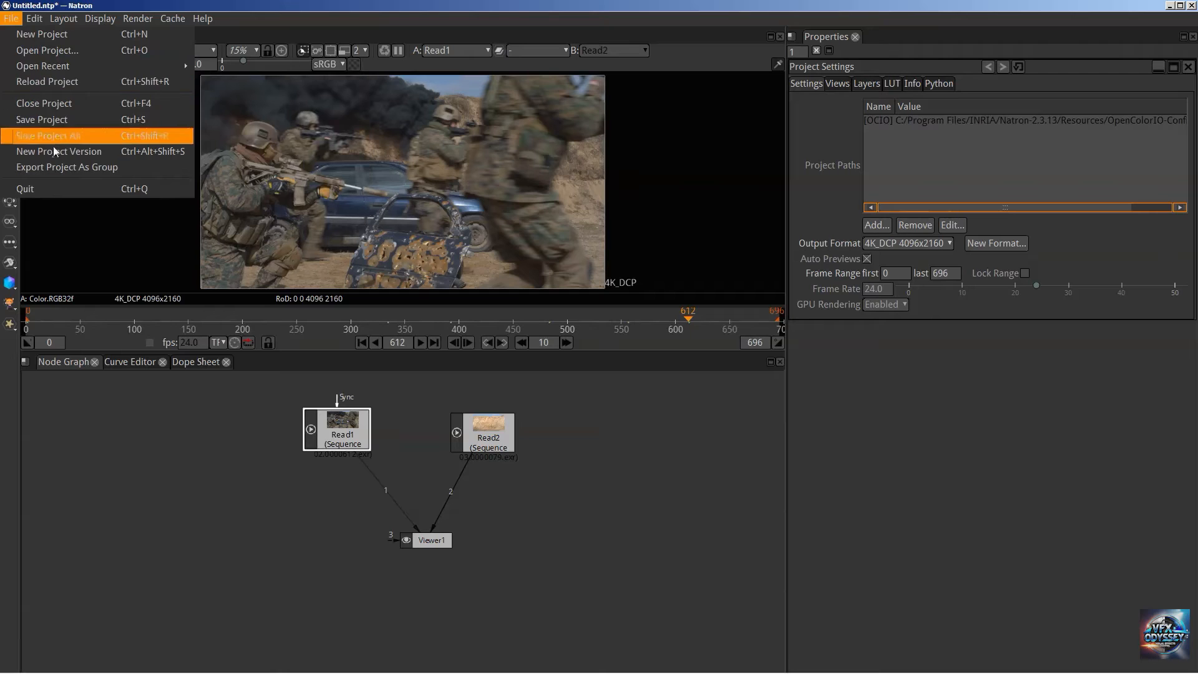
pyautogui.click(71, 5)
pyautogui.click(191, 496)
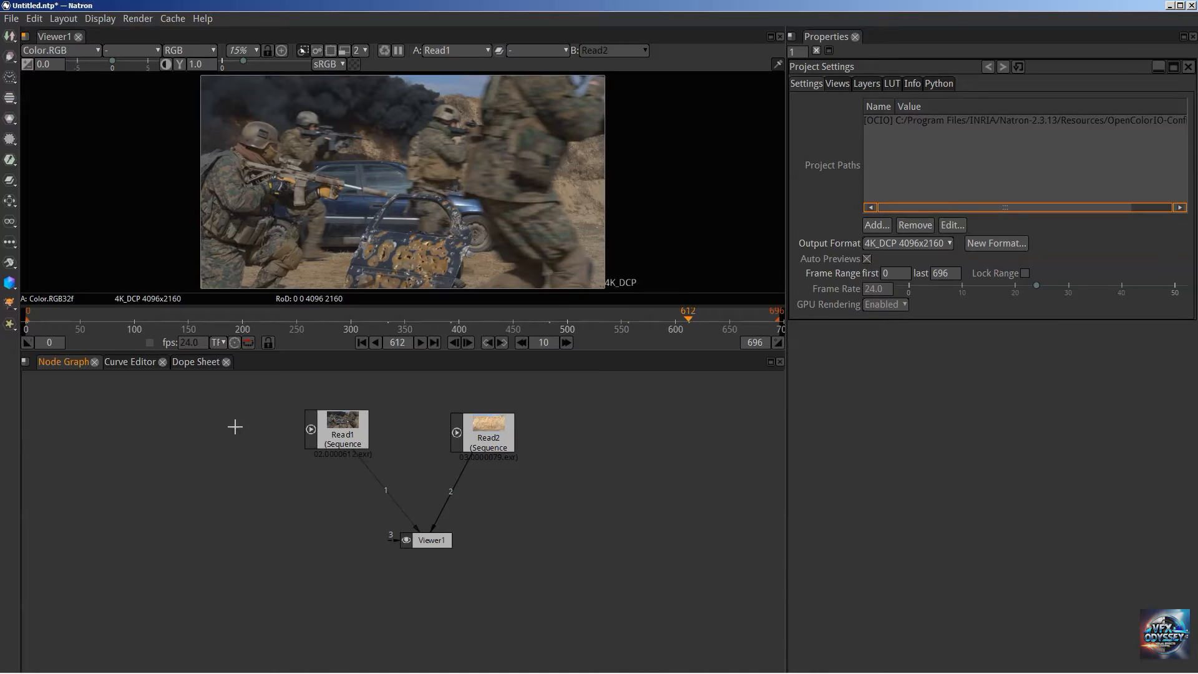
pyautogui.moveTo(341, 432); pyautogui.dragTo(329, 438)
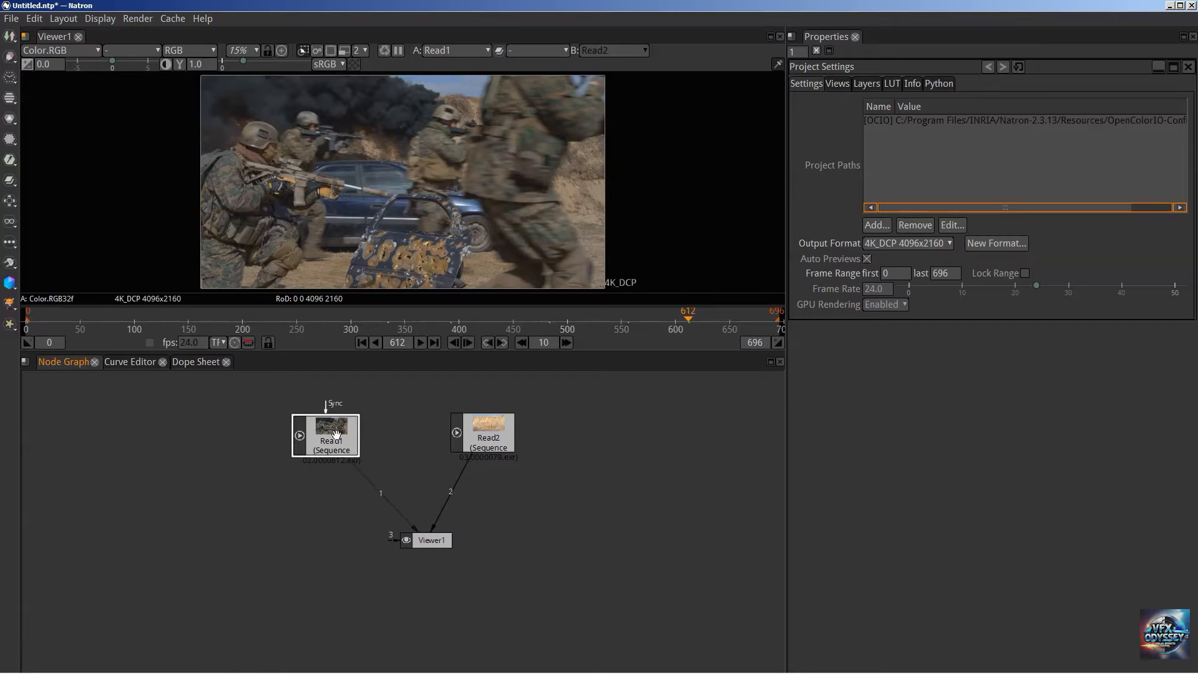
pyautogui.moveTo(469, 439); pyautogui.dragTo(466, 436)
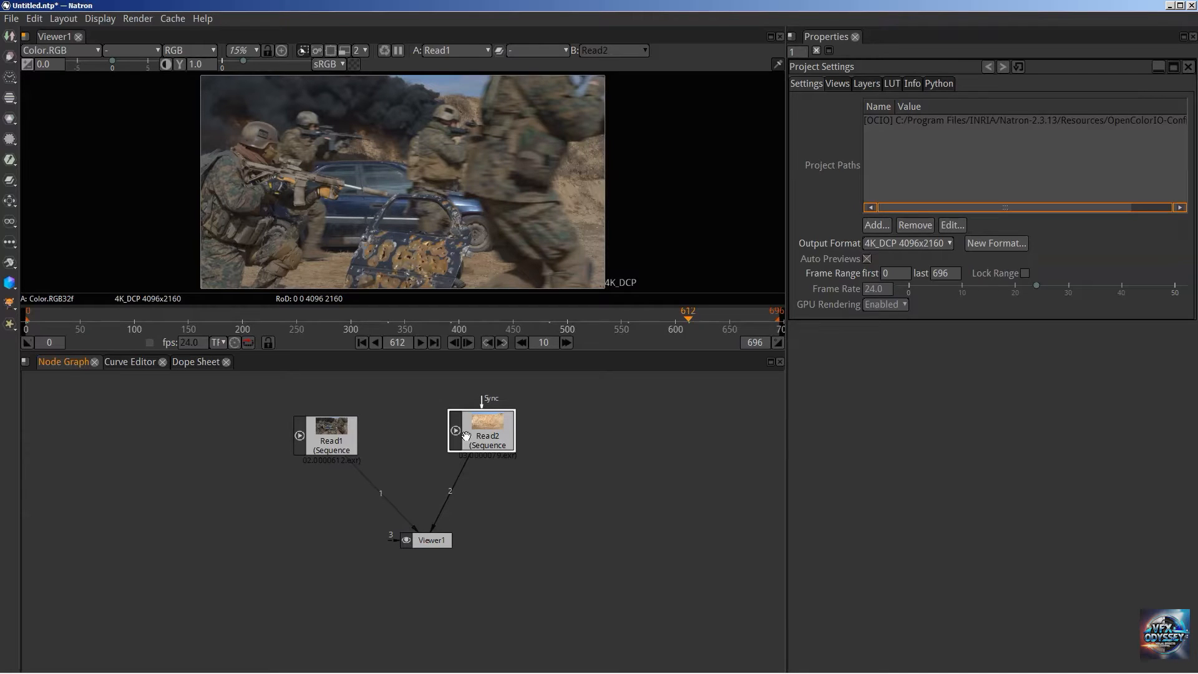
# Add a Write node to the node graph without choosing an output file, and delete it again.
pyautogui.click(544, 488)
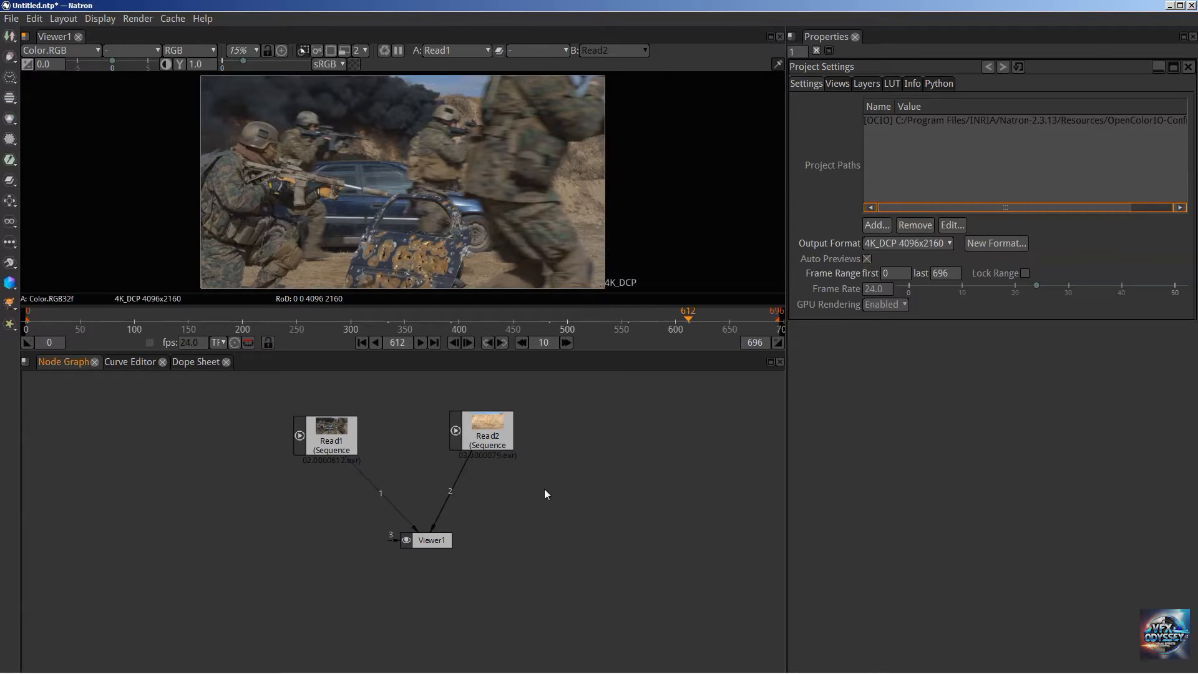
pyautogui.press('Tab')
pyautogui.write('write')
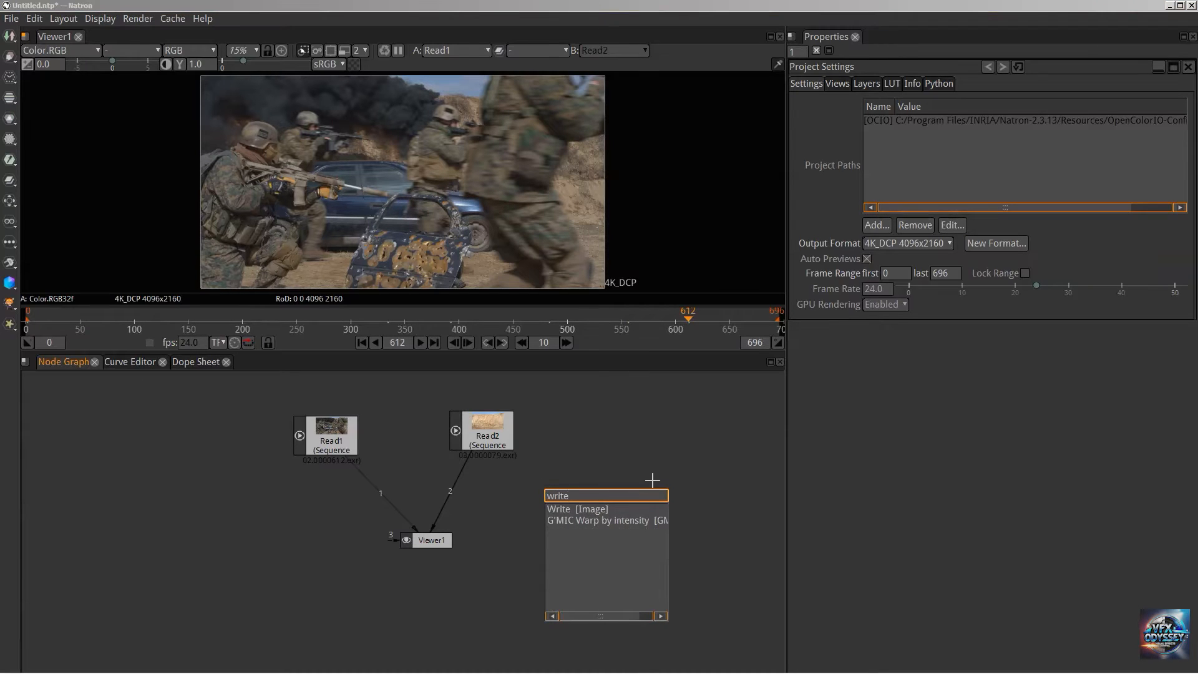
pyautogui.click(575, 508)
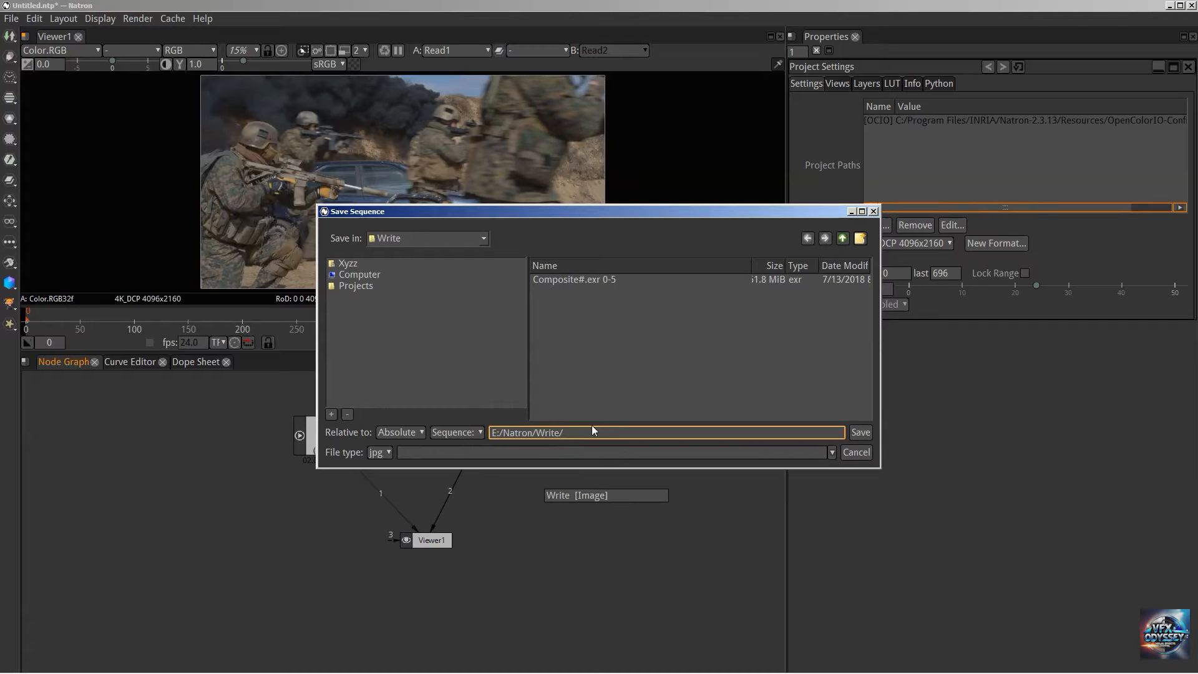
pyautogui.click(377, 452)
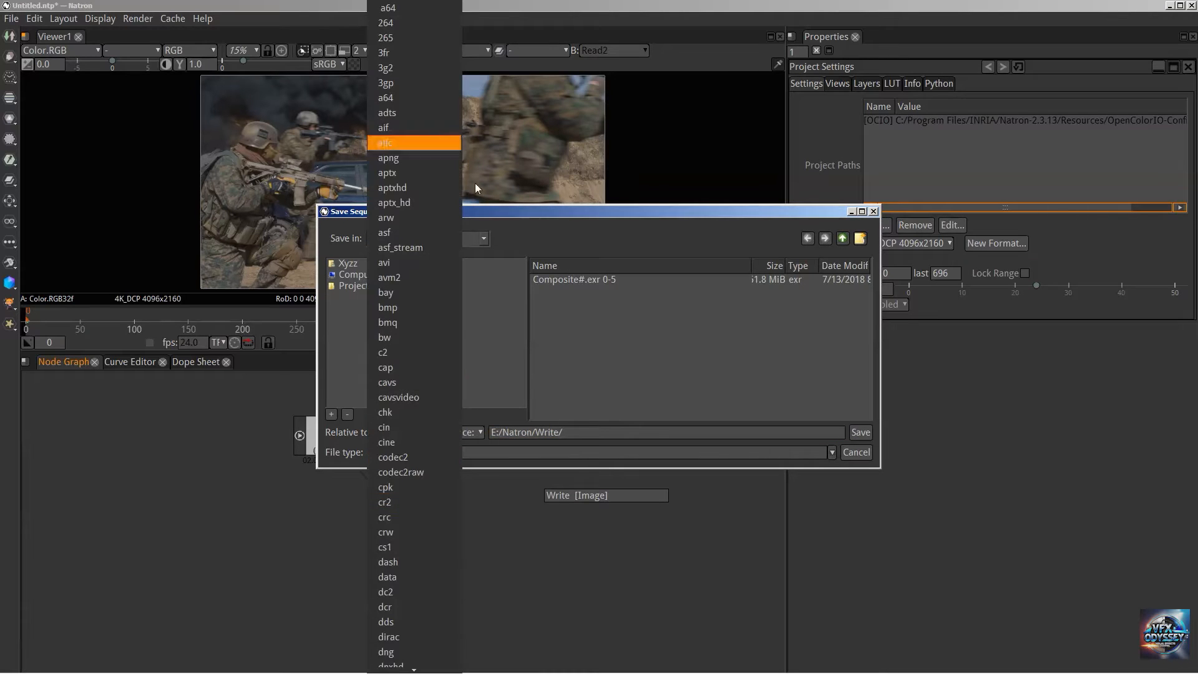
pyautogui.click(653, 255)
pyautogui.click(873, 211)
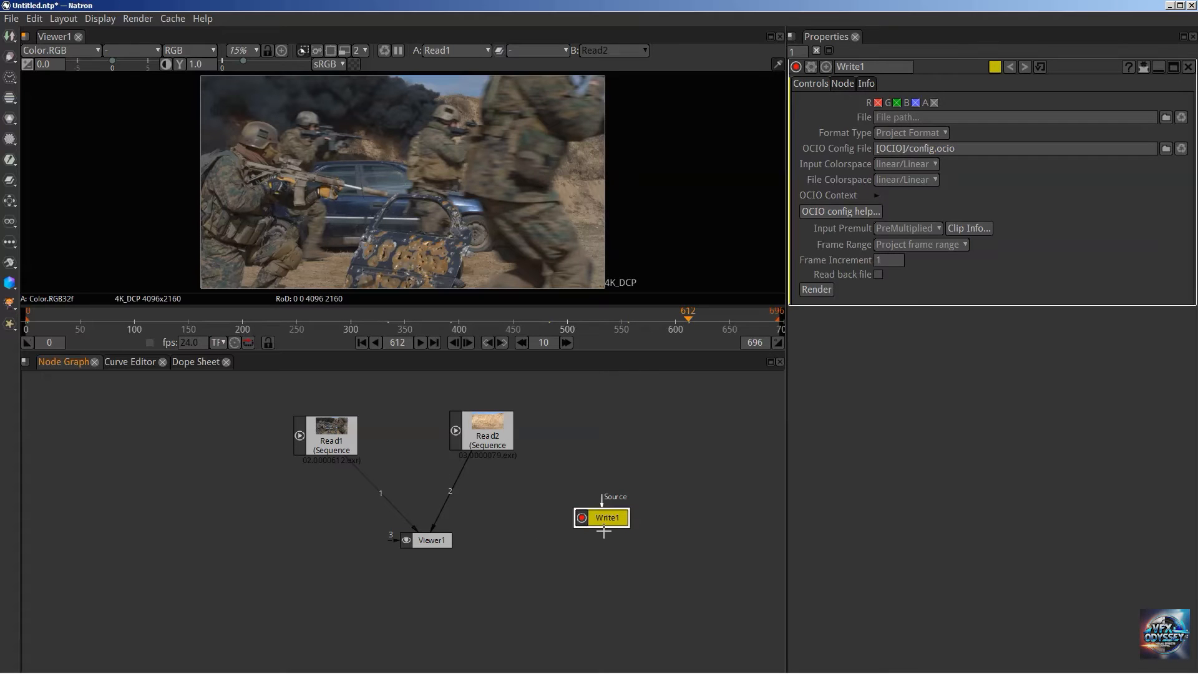
pyautogui.press('Delete')
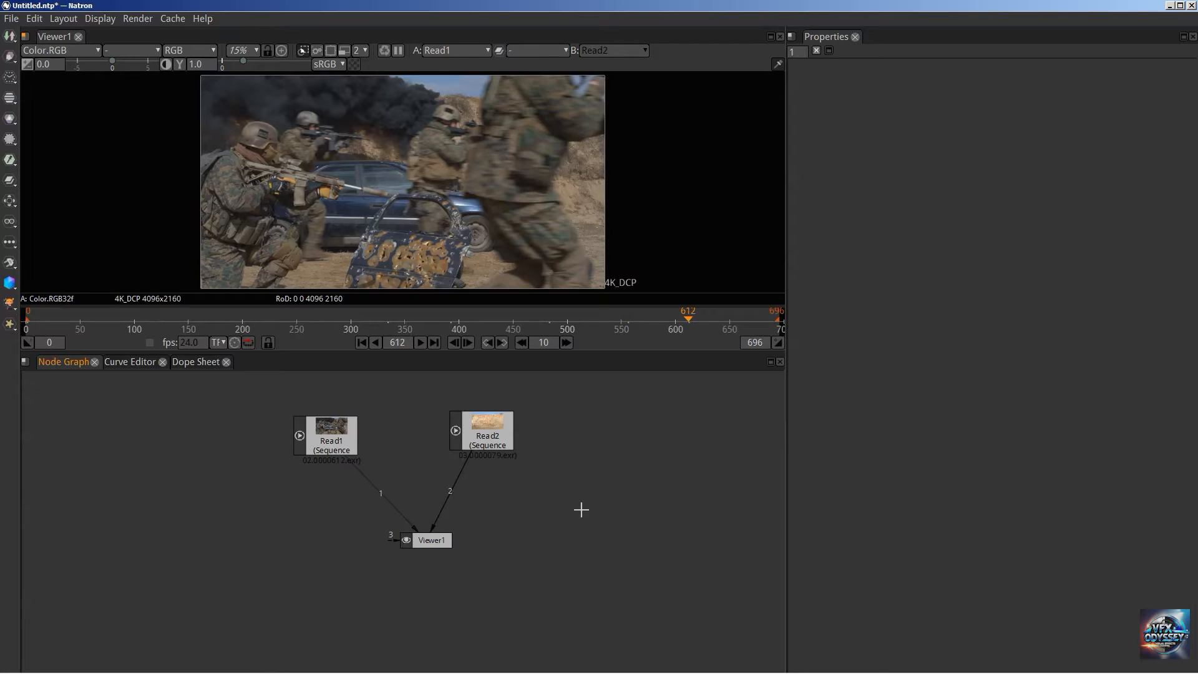
pyautogui.press('Tab')
pyautogui.write('read')
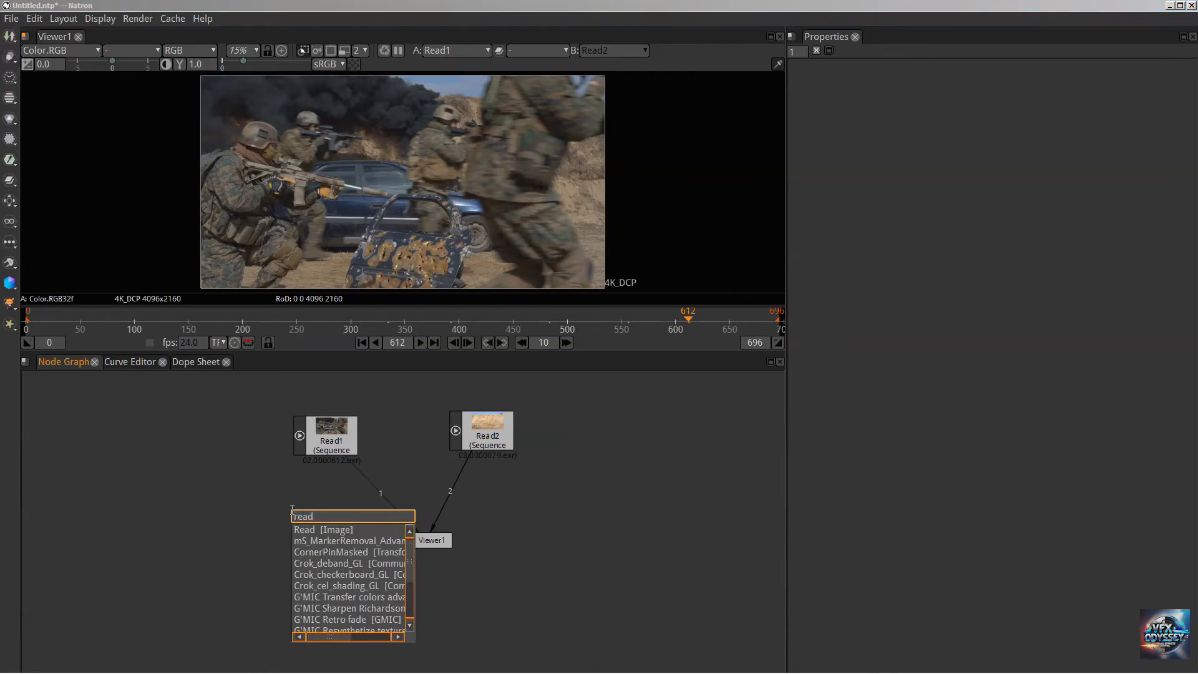
pyautogui.press('Escape')
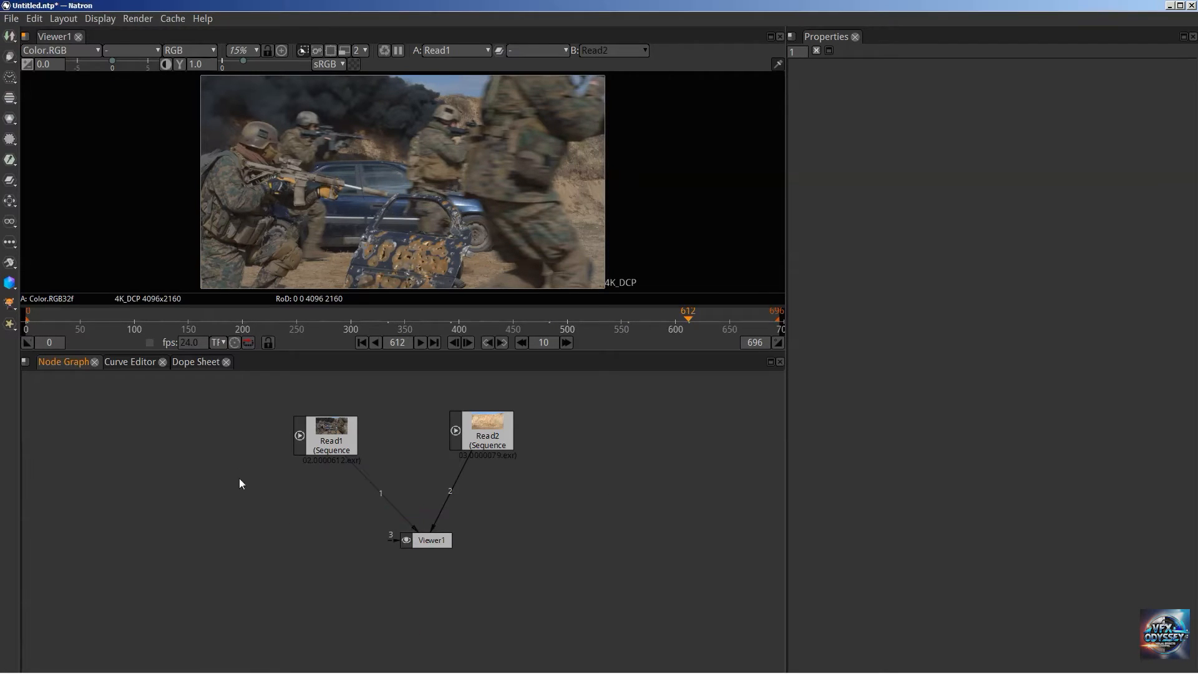
# Look at the Read node's file browser and the list of image nodes without loading any file.
pyautogui.press('r')
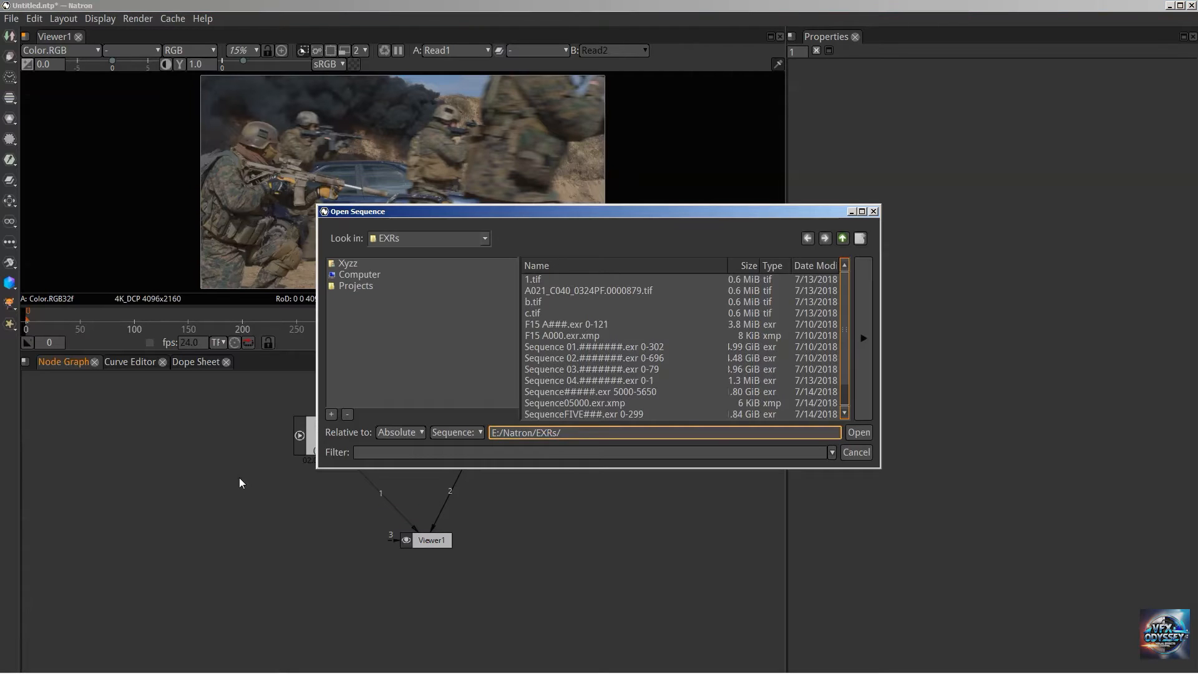
pyautogui.press('Escape')
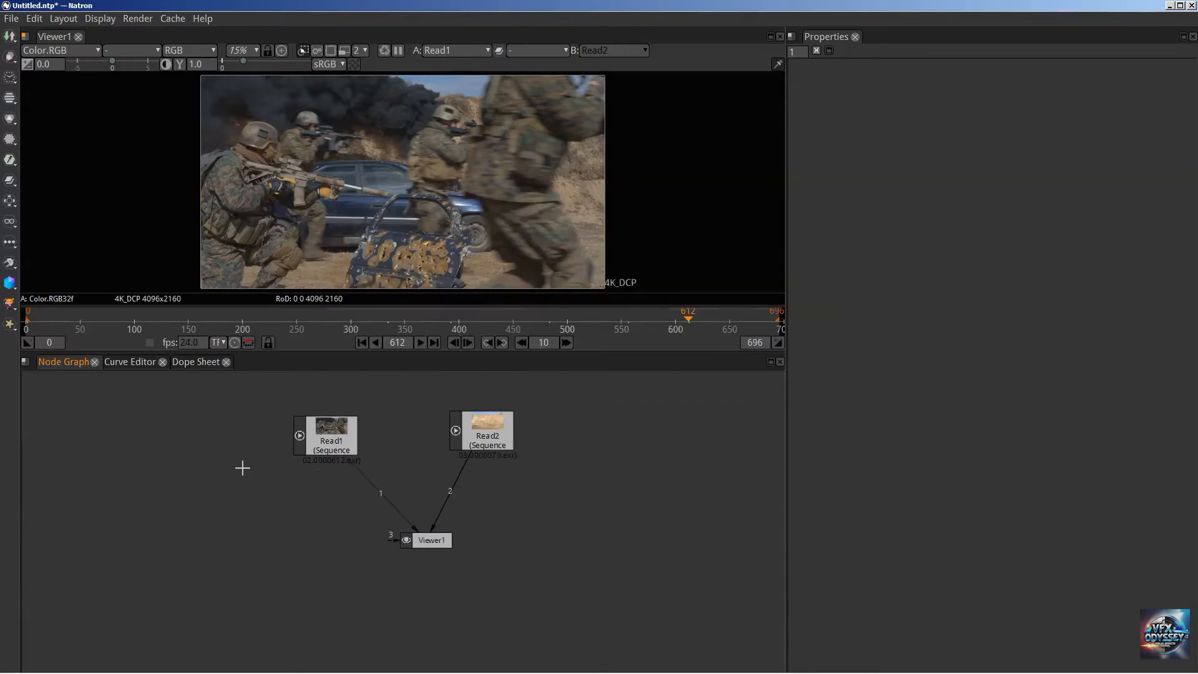
pyautogui.click(10, 39)
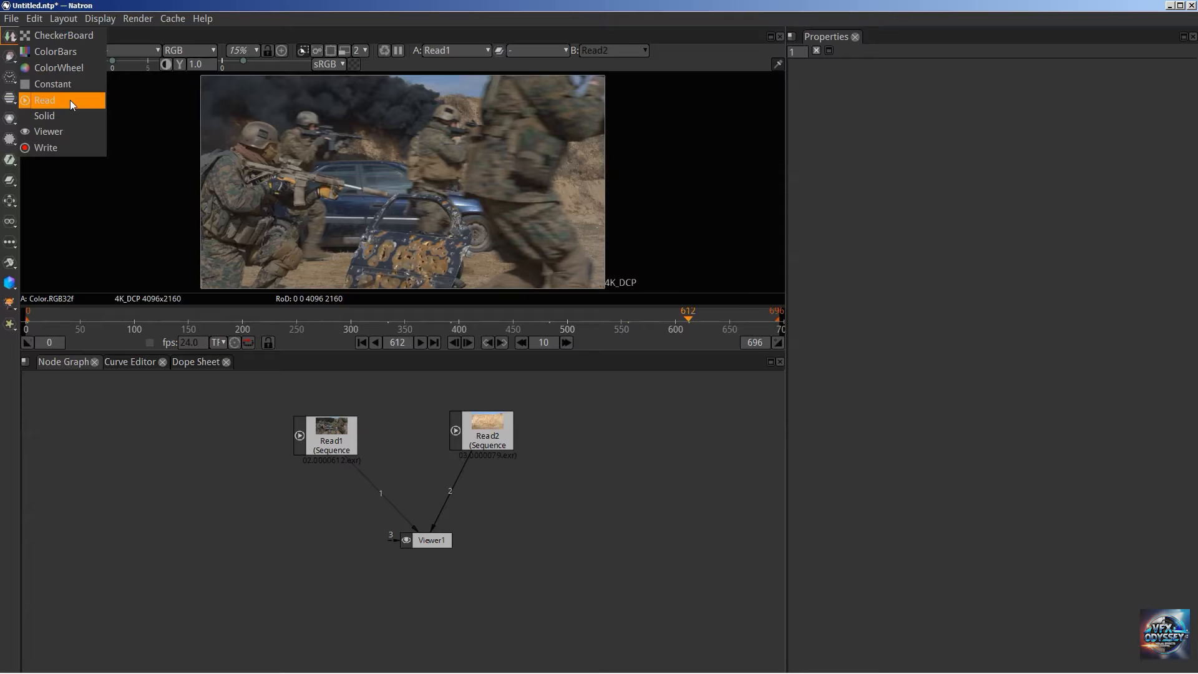
pyautogui.click(110, 471)
pyautogui.press('r')
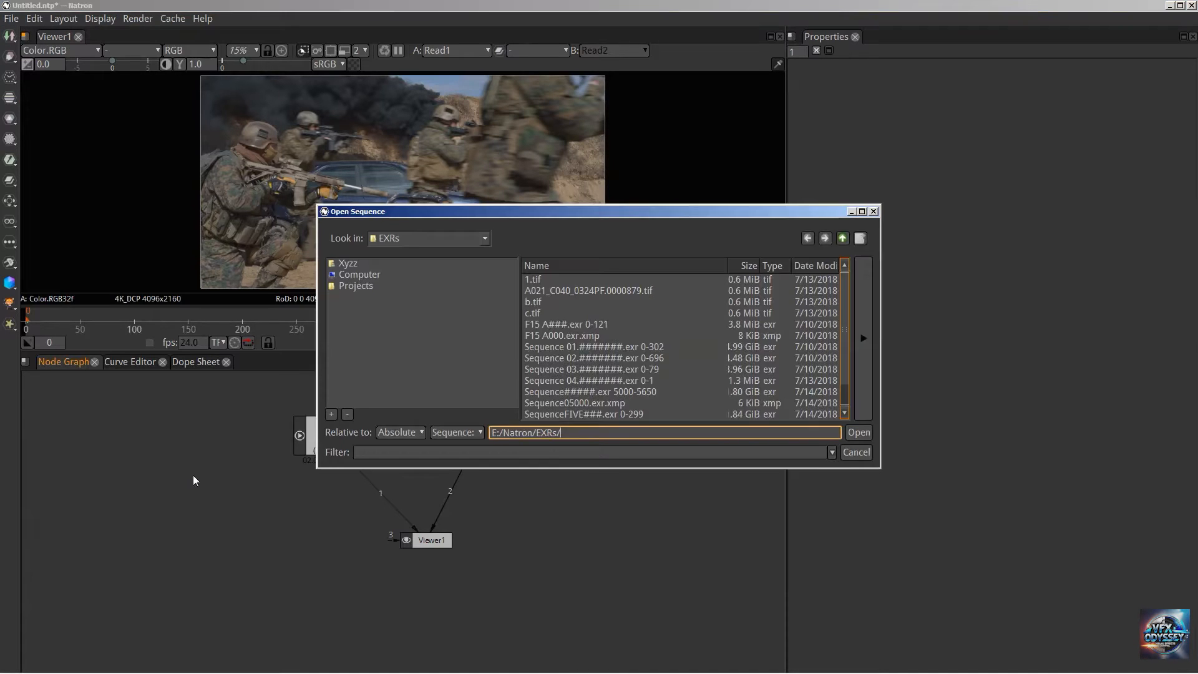
pyautogui.press('Escape')
# Add Merge, Transform and Roto nodes to the node graph, unconnected to the existing nodes.
pyautogui.press('m')
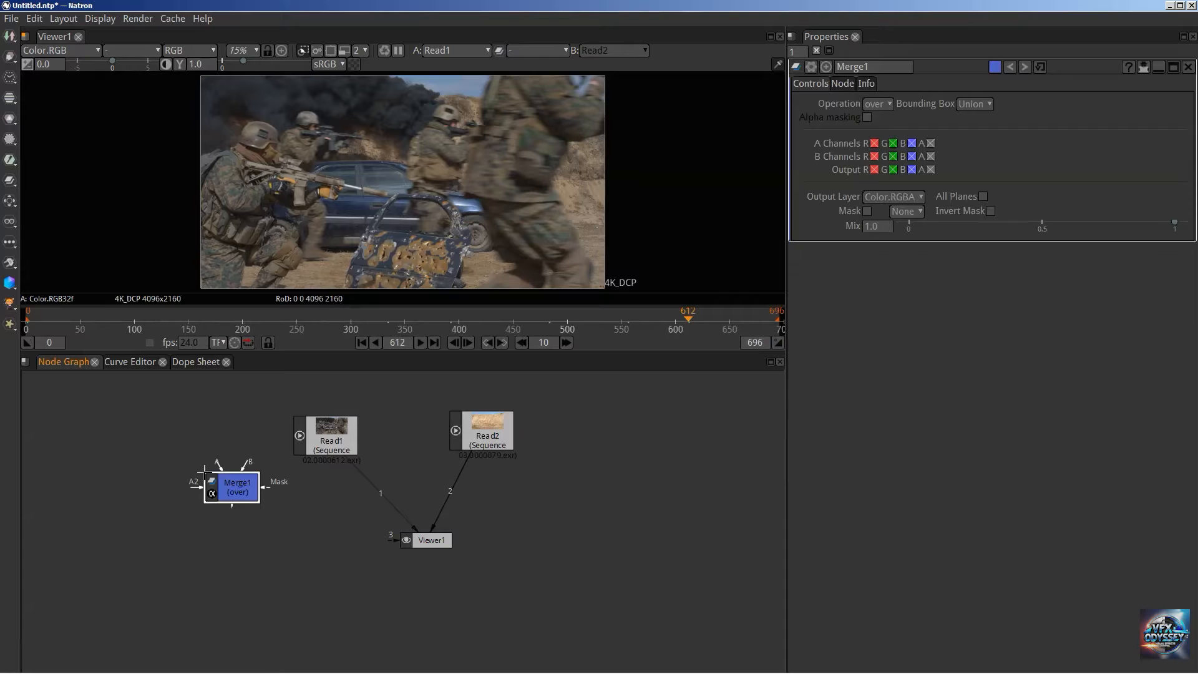
pyautogui.click(261, 553)
pyautogui.press('t')
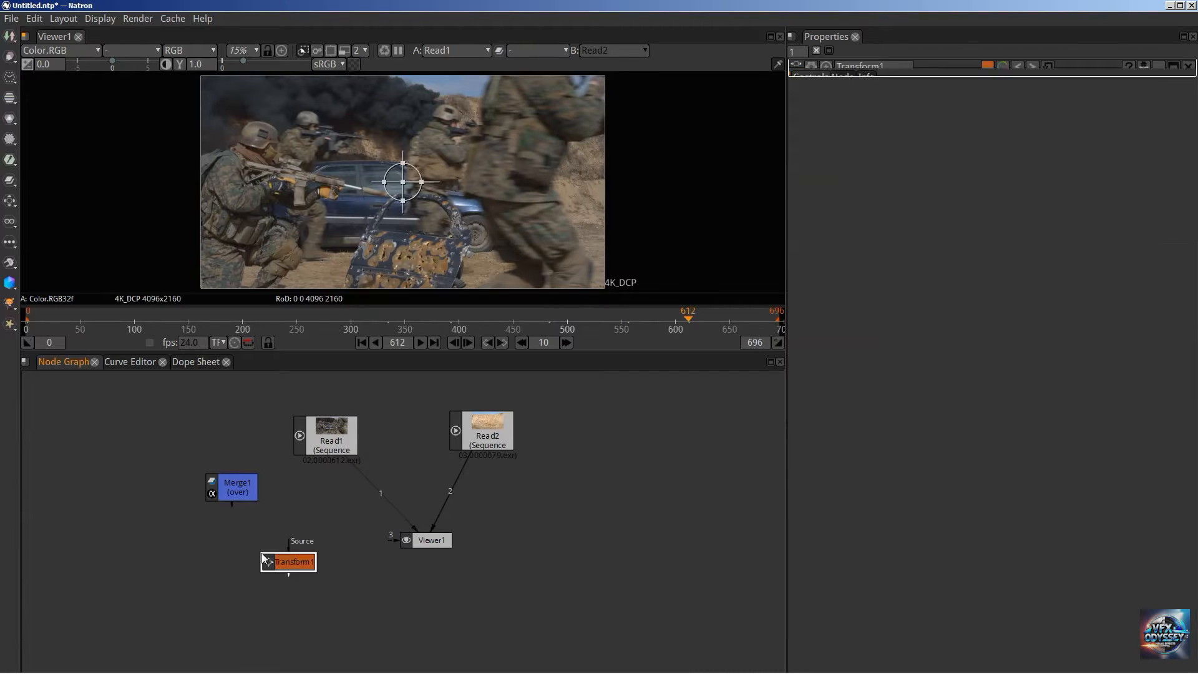
pyautogui.click(360, 522)
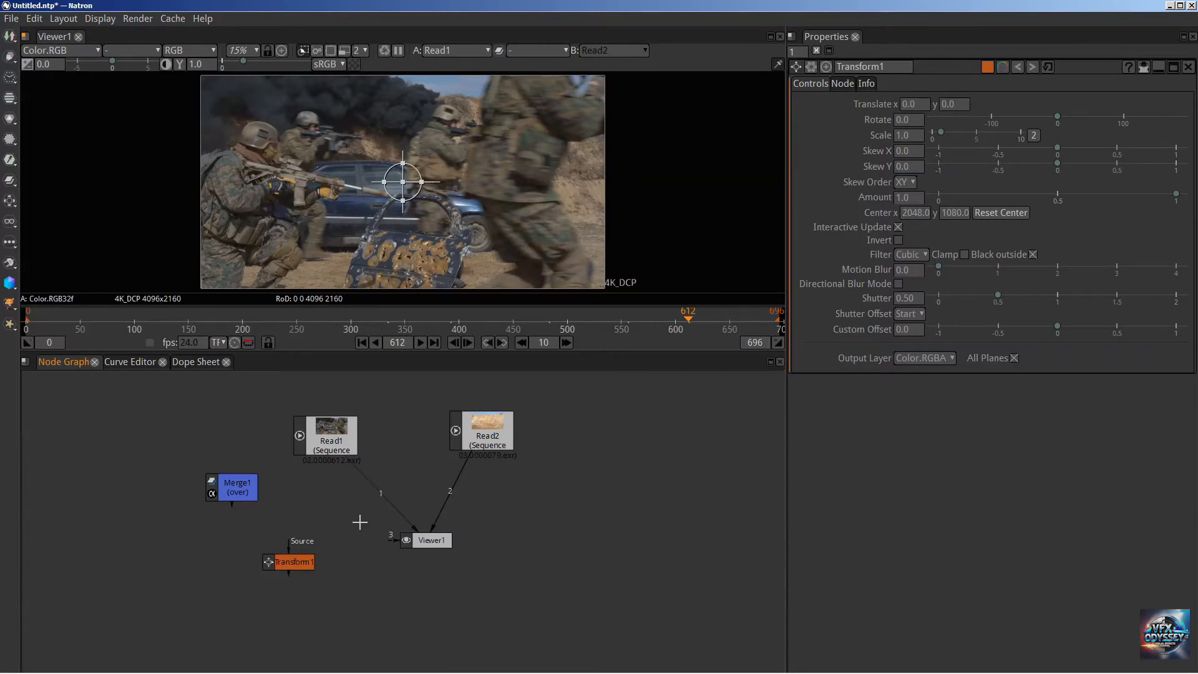
pyautogui.press('o')
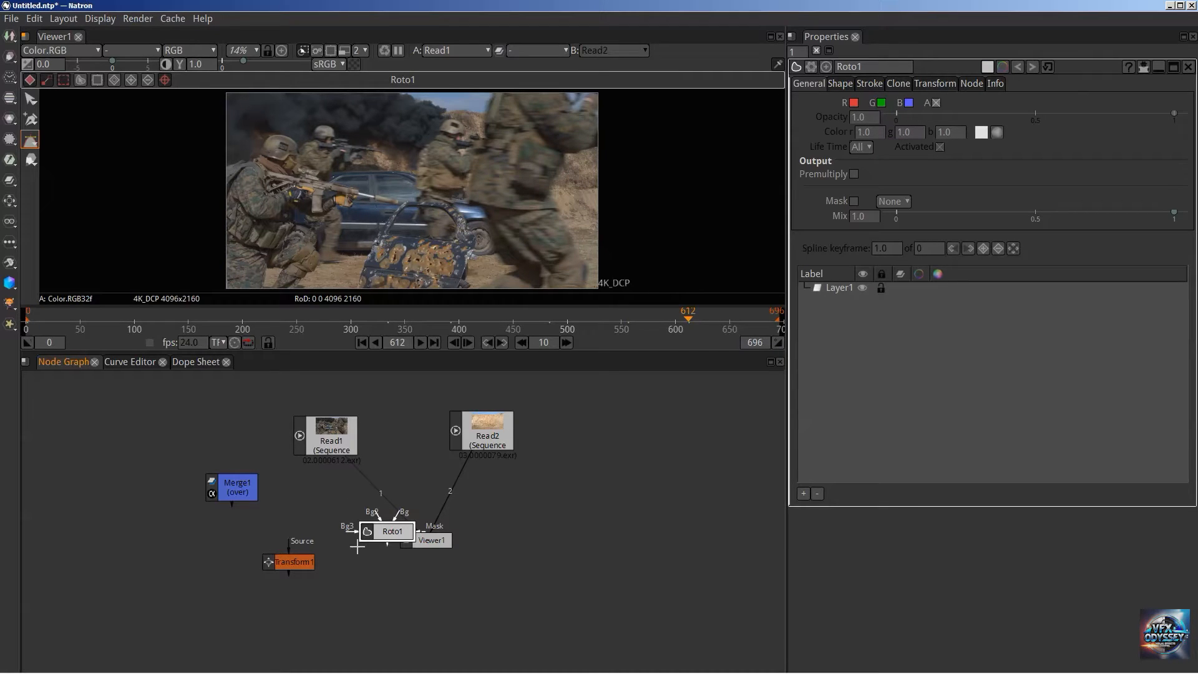
# Search the node creation list for "merge" without adding another node.
pyautogui.click(163, 454)
pyautogui.press('Tab')
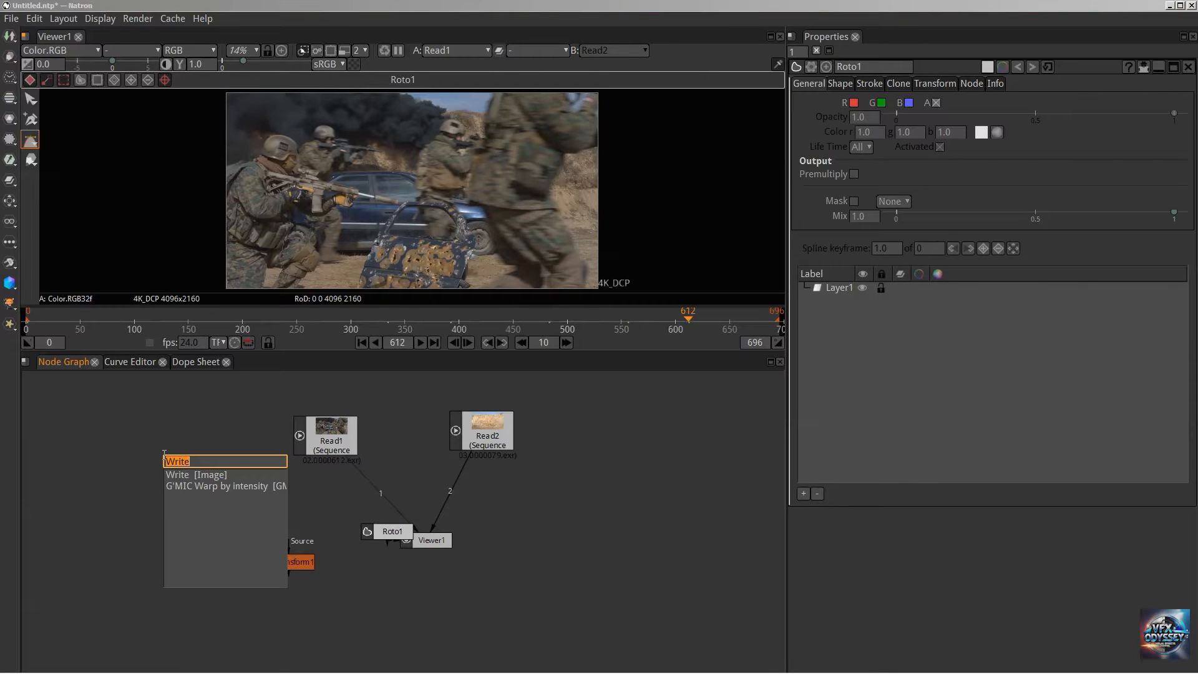
pyautogui.write('merge')
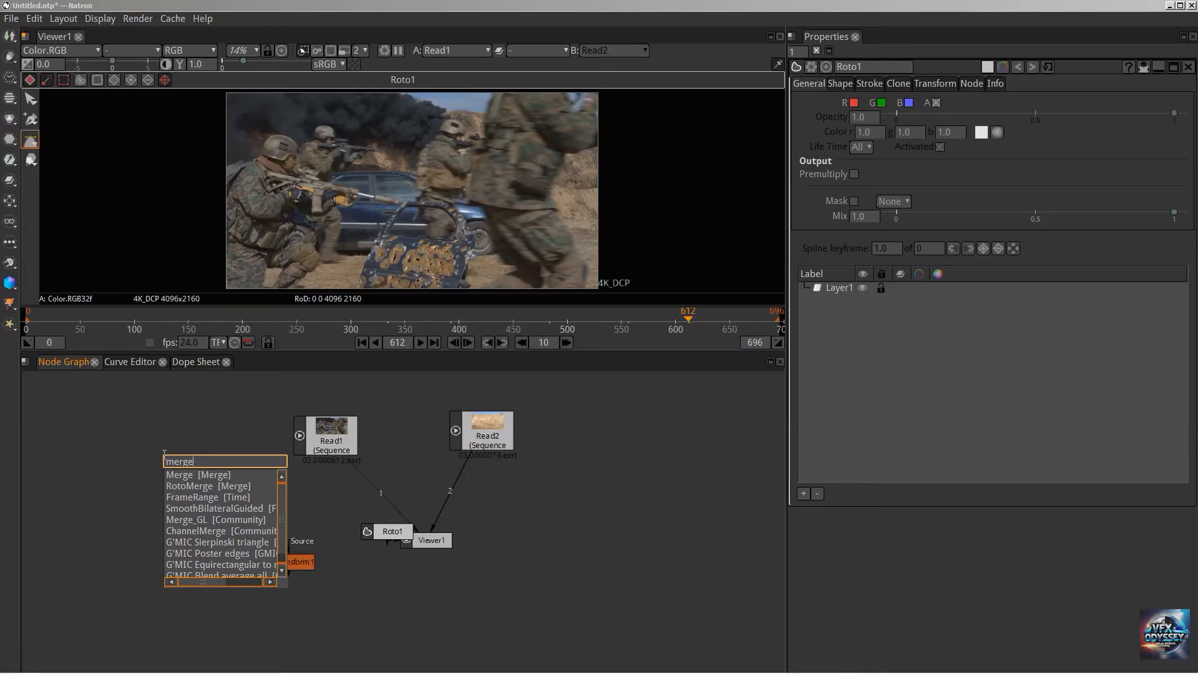
pyautogui.press('Return')
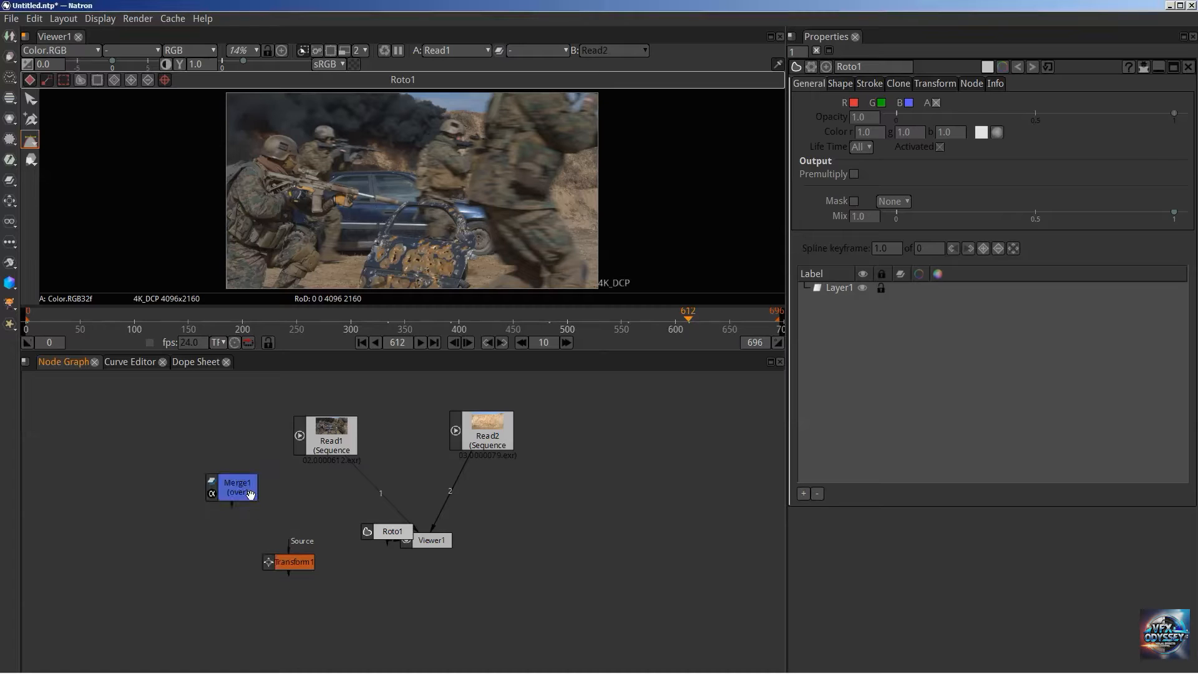
# Spread out the Merge, Transform and Roto nodes beside the Read1 branch, and select the nodes one after another.
pyautogui.moveTo(299, 560); pyautogui.dragTo(277, 566)
pyautogui.moveTo(390, 532); pyautogui.dragTo(339, 535)
pyautogui.click(318, 436)
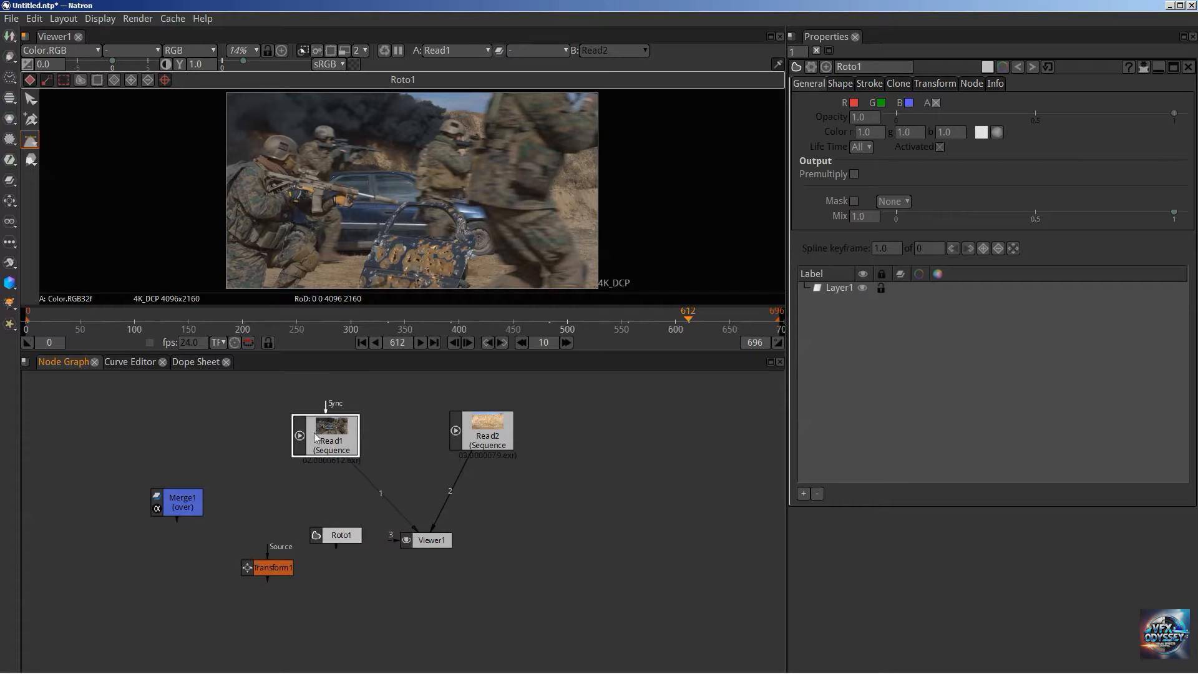
pyautogui.click(171, 503)
pyautogui.click(270, 567)
pyautogui.click(342, 534)
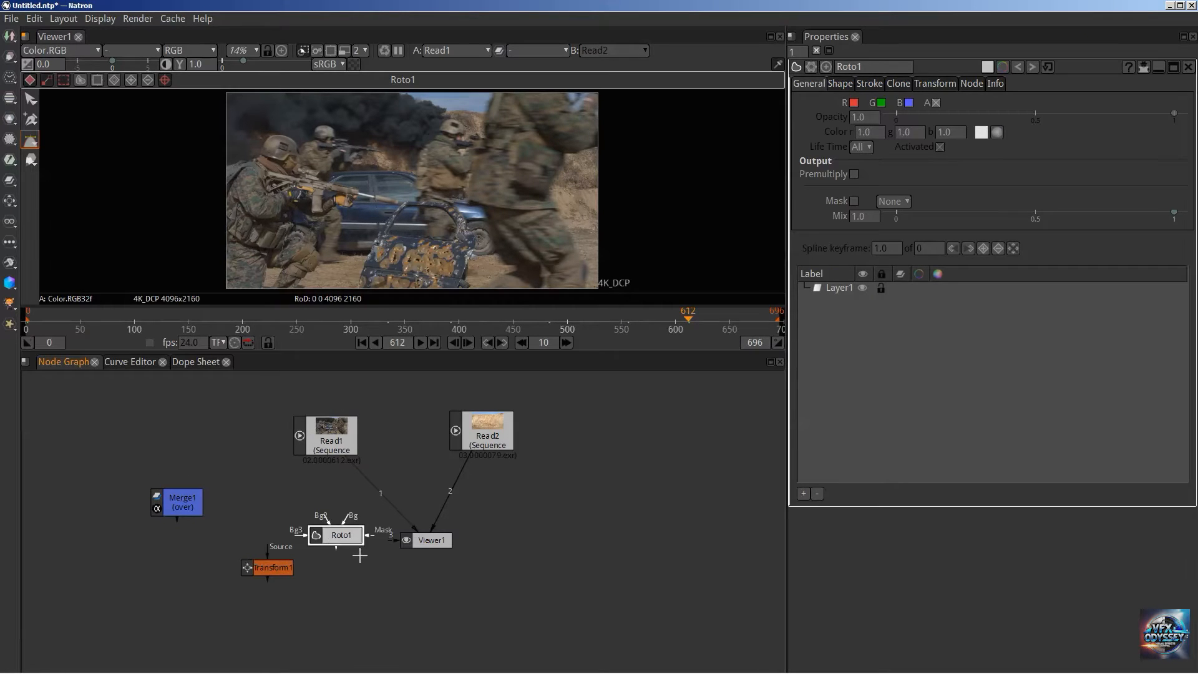
pyautogui.click(281, 490)
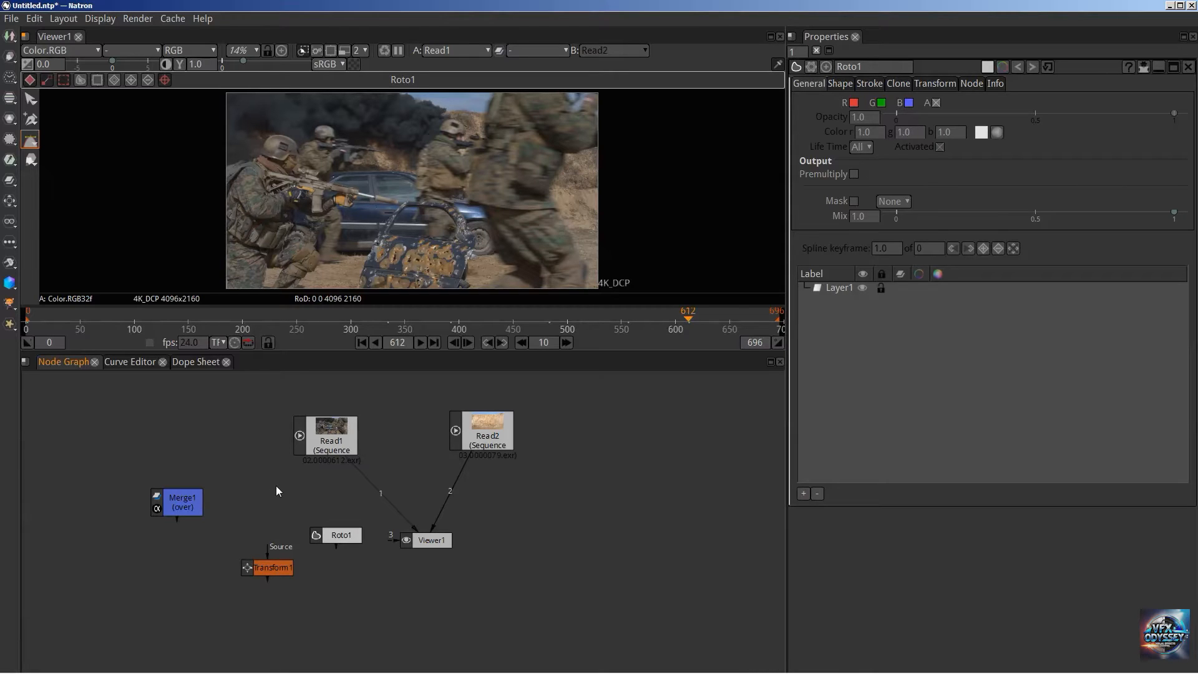
# Move the Merge, Transform and Roto nodes farther from the Viewer branch, and raise the Read1 node slightly.
pyautogui.moveTo(185, 502); pyautogui.dragTo(199, 477)
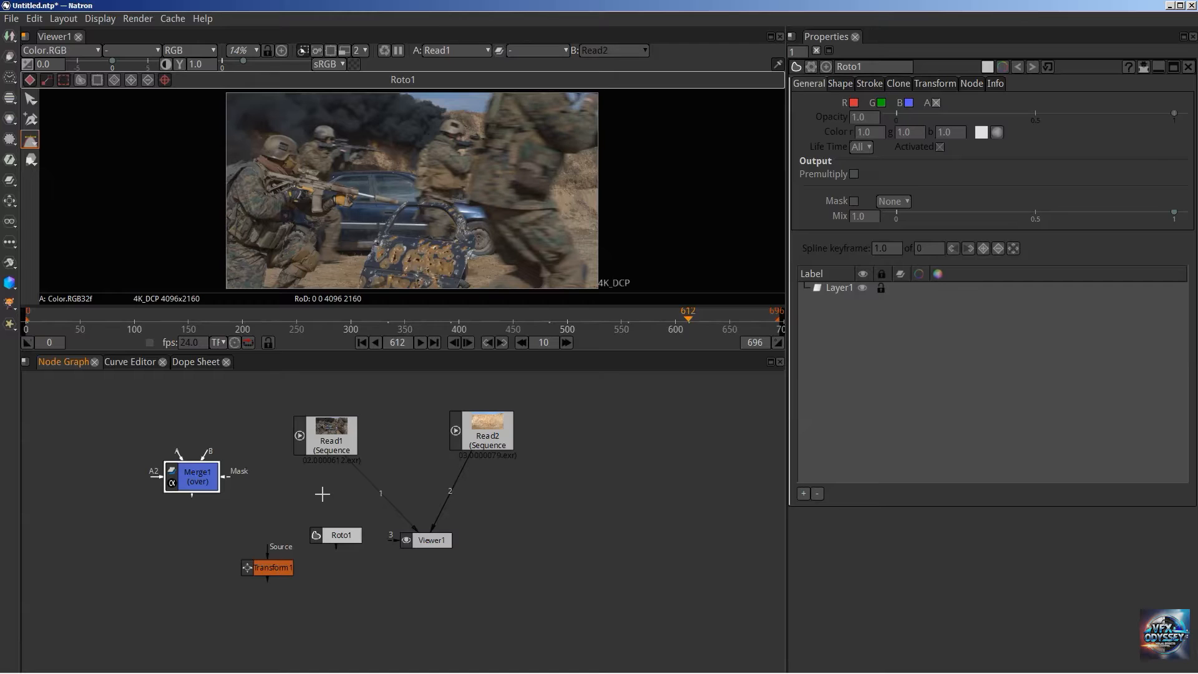
pyautogui.moveTo(176, 480); pyautogui.dragTo(157, 468)
pyautogui.moveTo(284, 567); pyautogui.dragTo(234, 549)
pyautogui.moveTo(335, 535); pyautogui.dragTo(297, 519)
pyautogui.moveTo(314, 440); pyautogui.dragTo(319, 423)
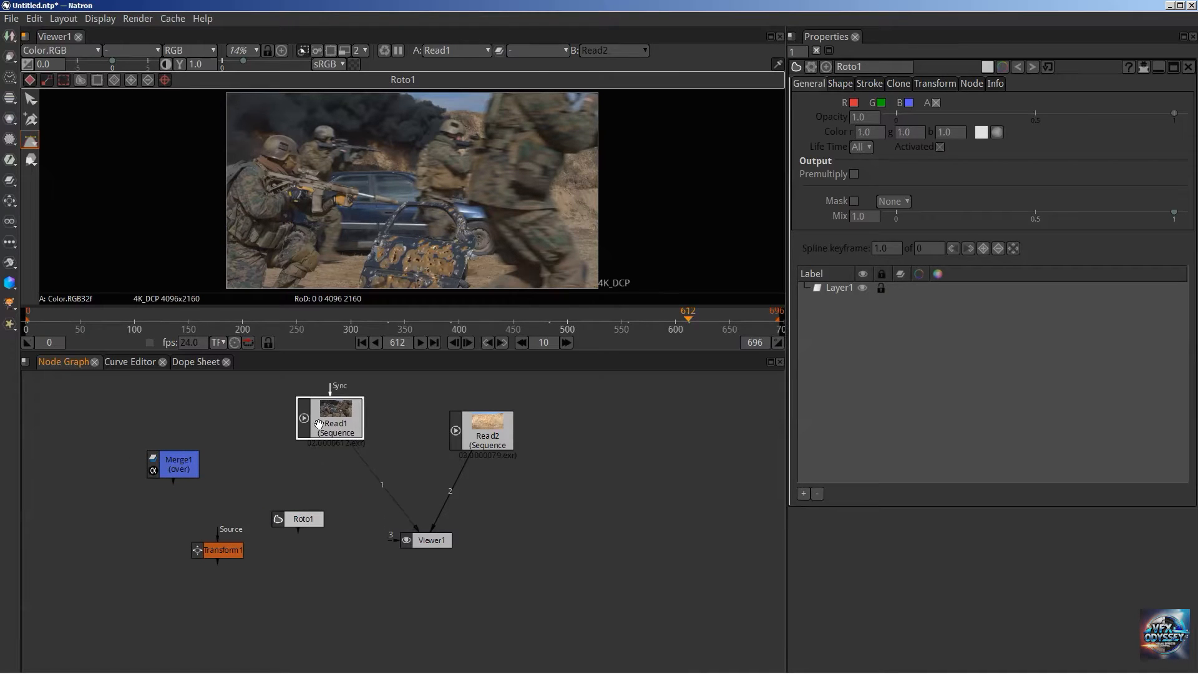
pyautogui.hotkey('ctrl', 'z')
pyautogui.hotkey('ctrl', 'z')
pyautogui.hotkey('ctrl', 'z')
# Add a Write node fed by Read1 without choosing an output file, and remove it from the graph.
pyautogui.press('w')
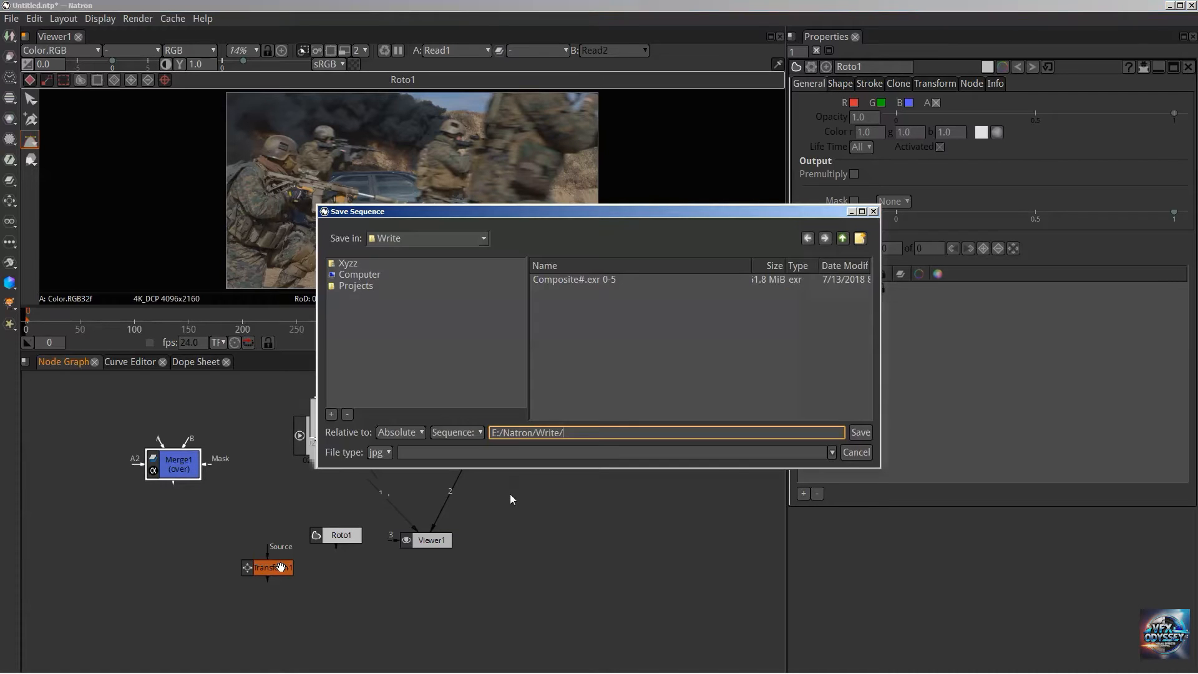
pyautogui.press('Escape')
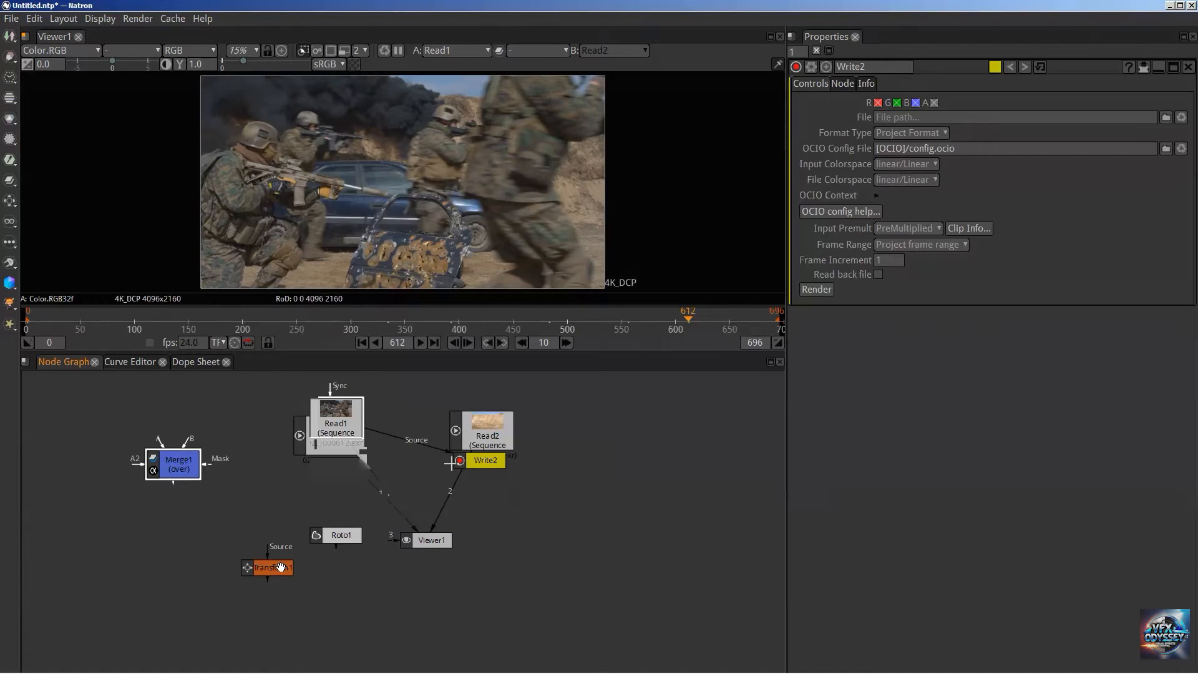
pyautogui.moveTo(496, 466); pyautogui.dragTo(547, 514)
pyautogui.press('Delete')
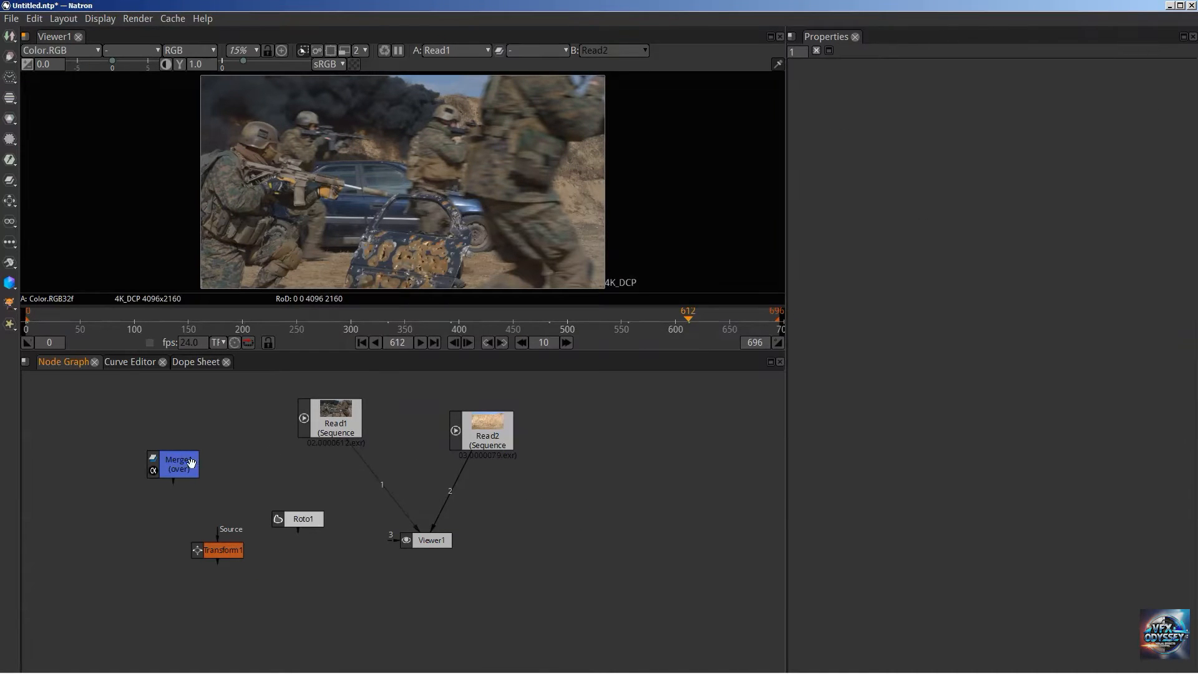
# Delete the Merge, Transform and Roto nodes, and place the Read1 node level with Read2.
pyautogui.press('Delete')
pyautogui.click(225, 552)
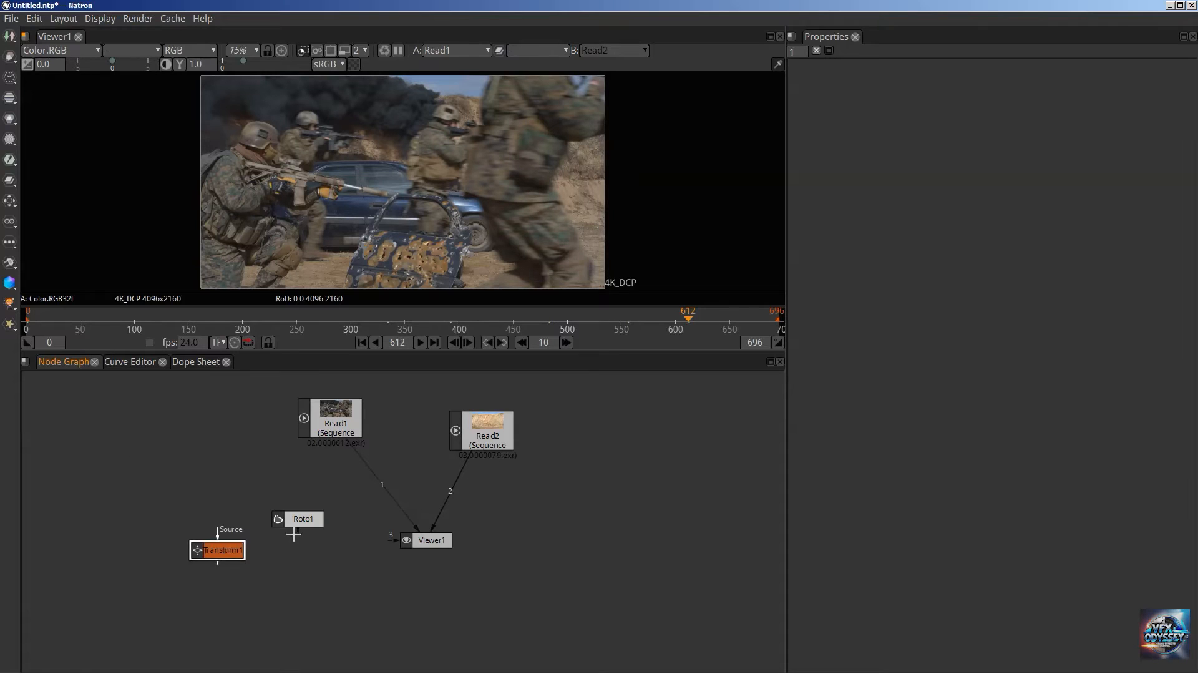
pyautogui.press('Delete')
pyautogui.click(301, 527)
pyautogui.press('Delete')
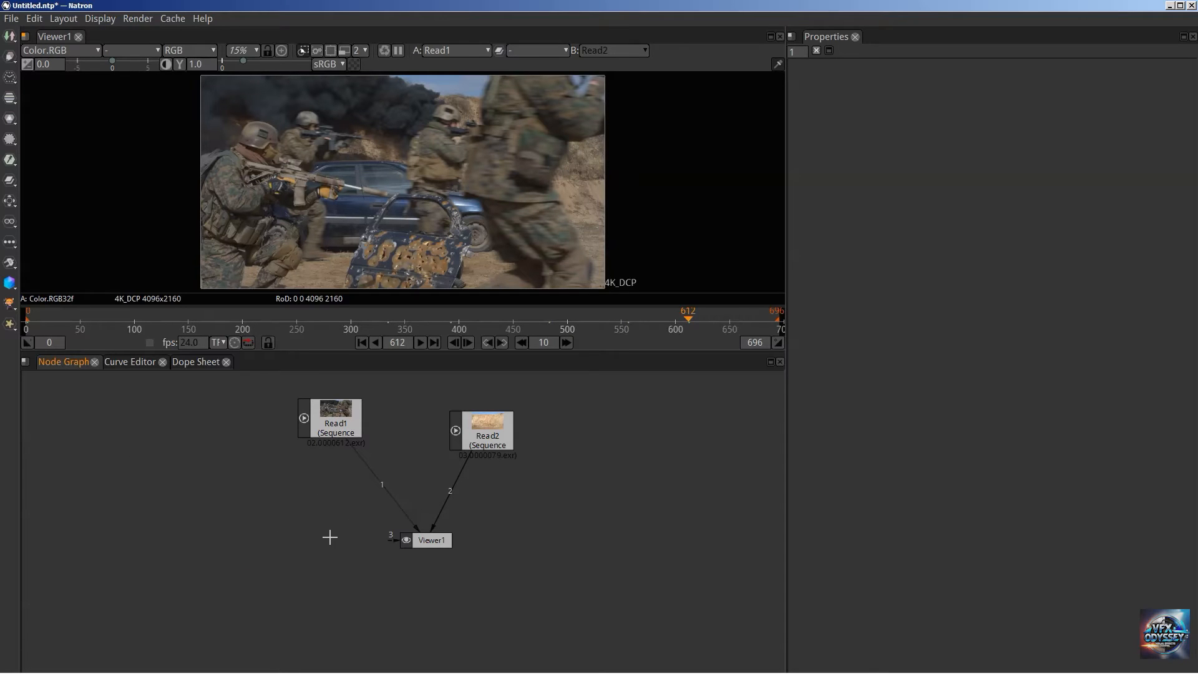
pyautogui.click(338, 439)
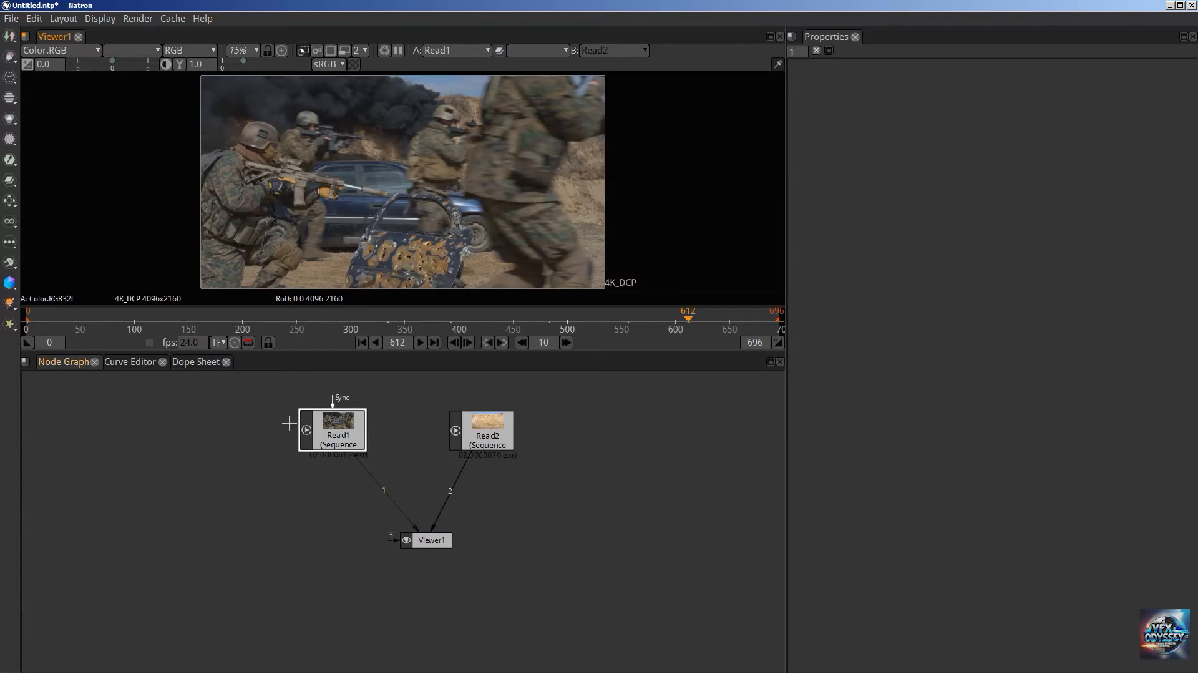
# Switch to NukeStudio and move the Viewer node to the middle of its node graph.
pyautogui.hotkey('alt', 'Tab')
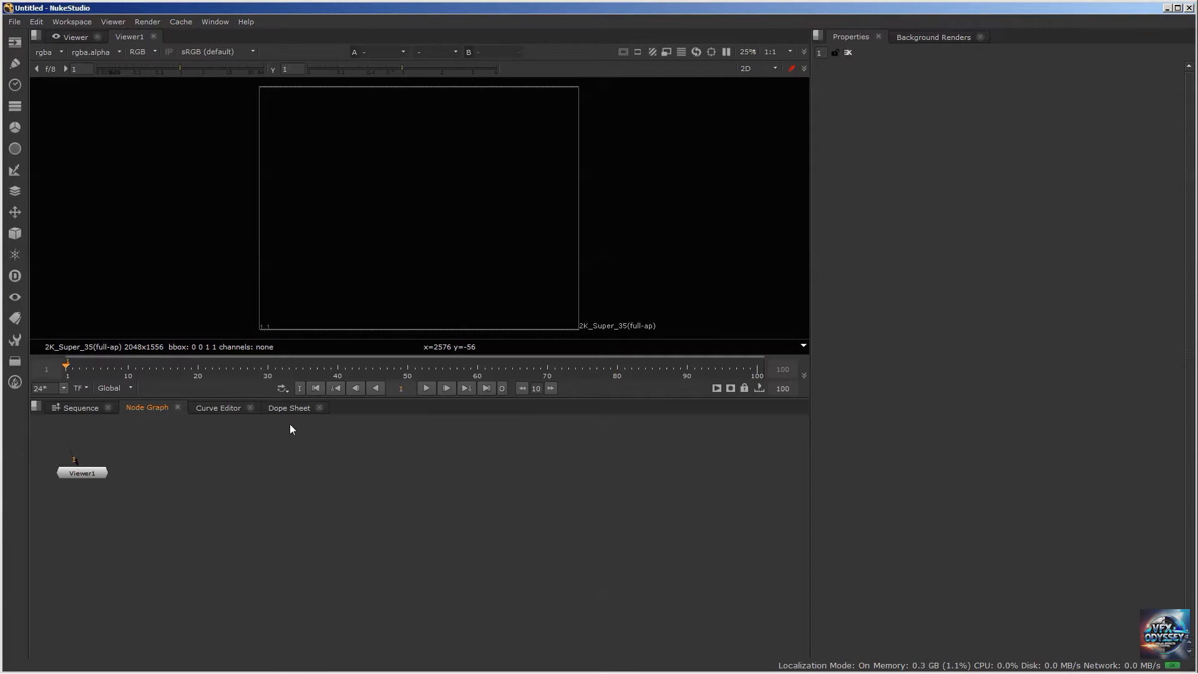
pyautogui.moveTo(77, 474); pyautogui.dragTo(358, 571)
pyautogui.click(403, 515)
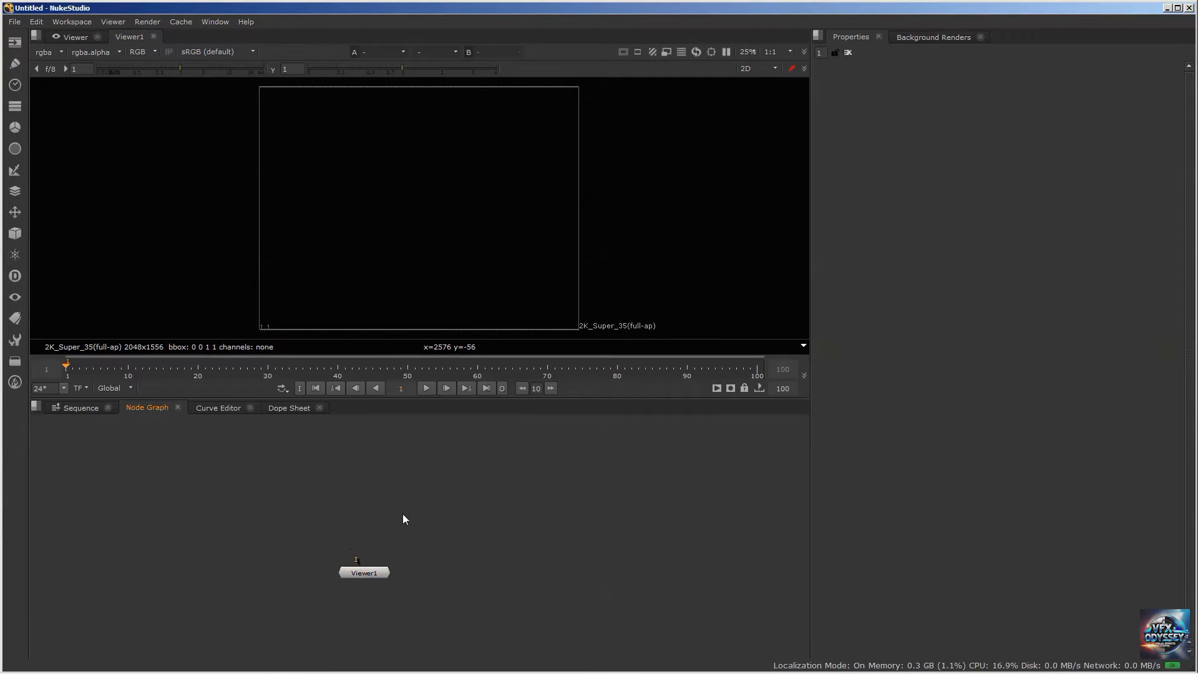
# Add a Read node that loads J.mov from E:/Natron/compositing, and place it above one side of the Viewer node.
pyautogui.press('r')
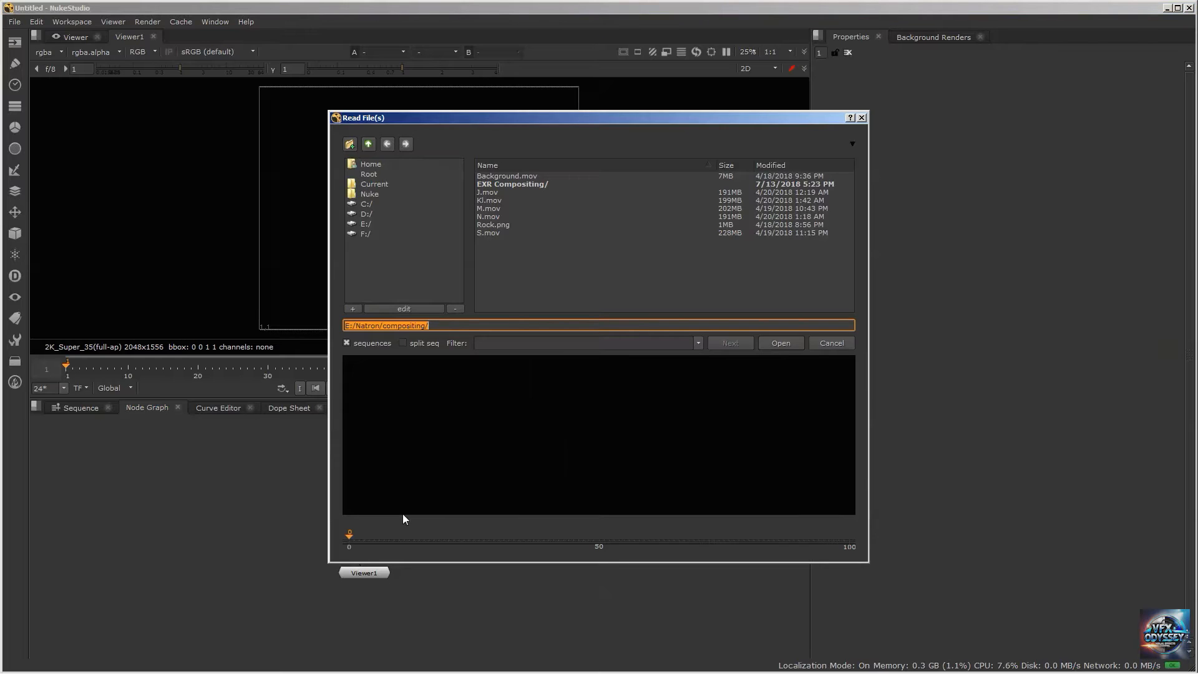
pyautogui.click(498, 198)
pyautogui.click(493, 192)
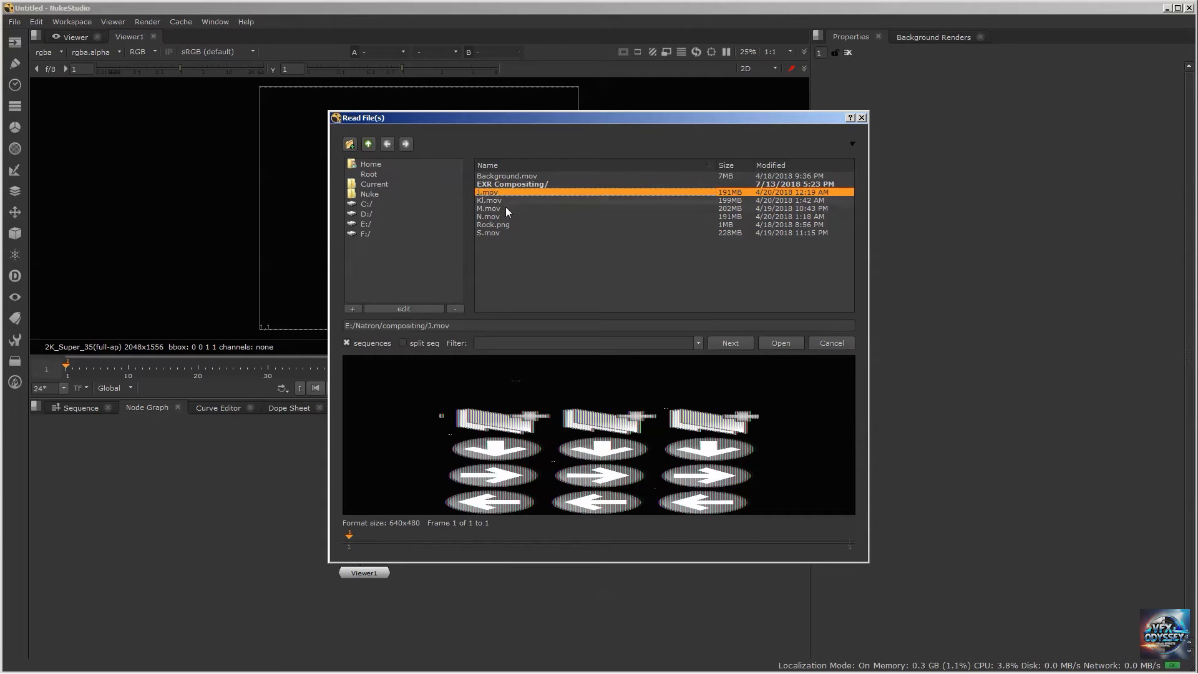
pyautogui.click(779, 343)
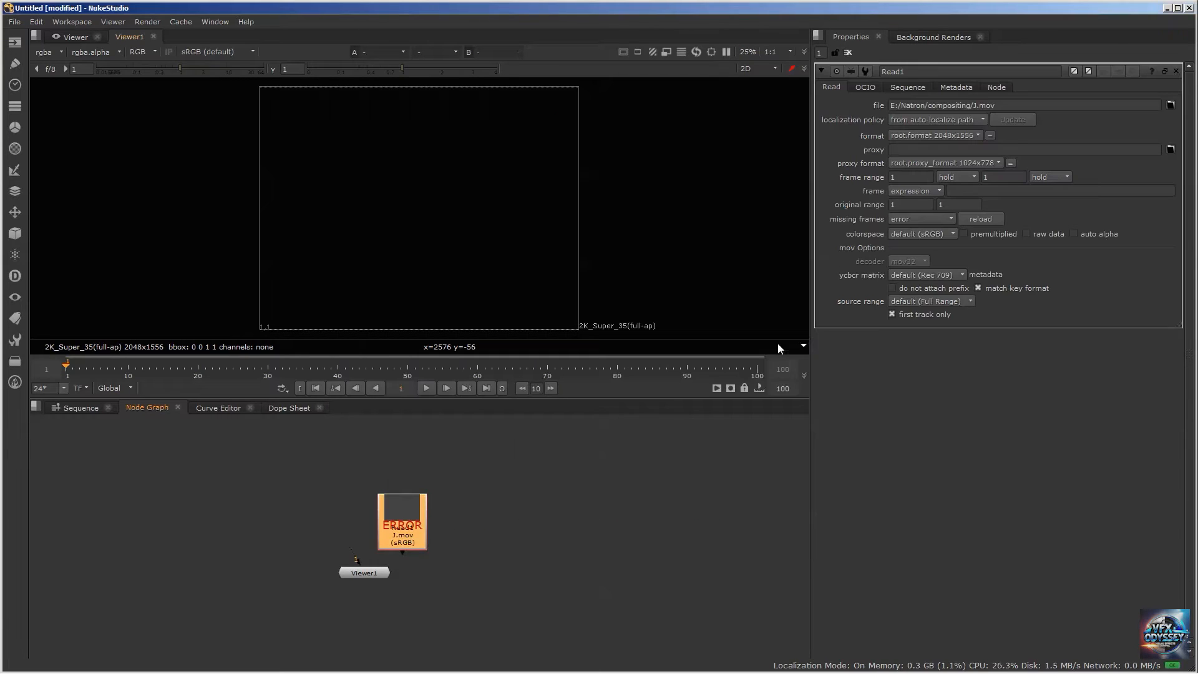
pyautogui.moveTo(387, 493); pyautogui.dragTo(281, 455)
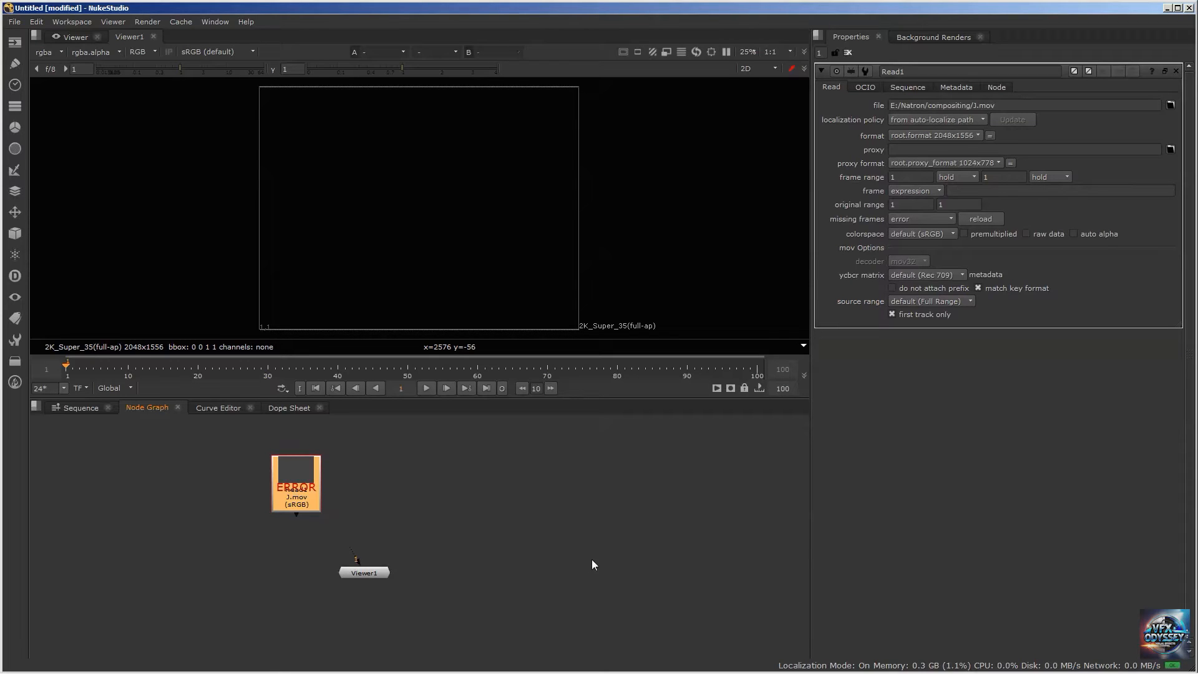
# Add a second Read node that loads N.mov, and place it level with the J.mov node across from the Viewer.
pyautogui.press('r')
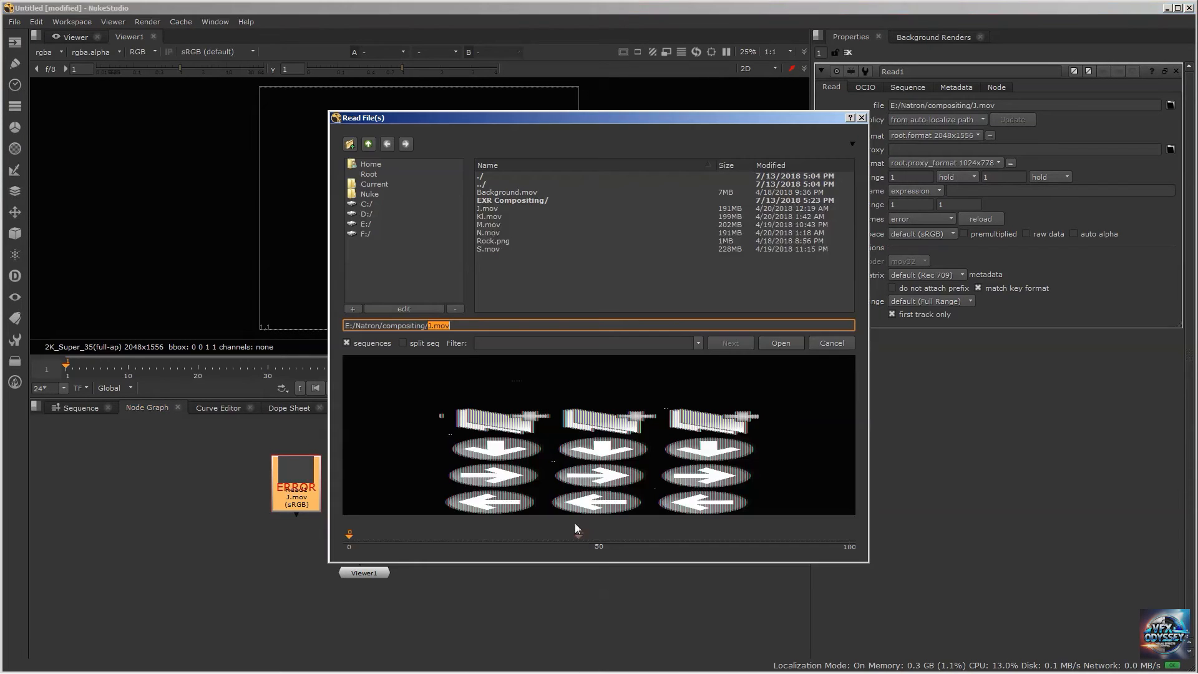
pyautogui.click(500, 234)
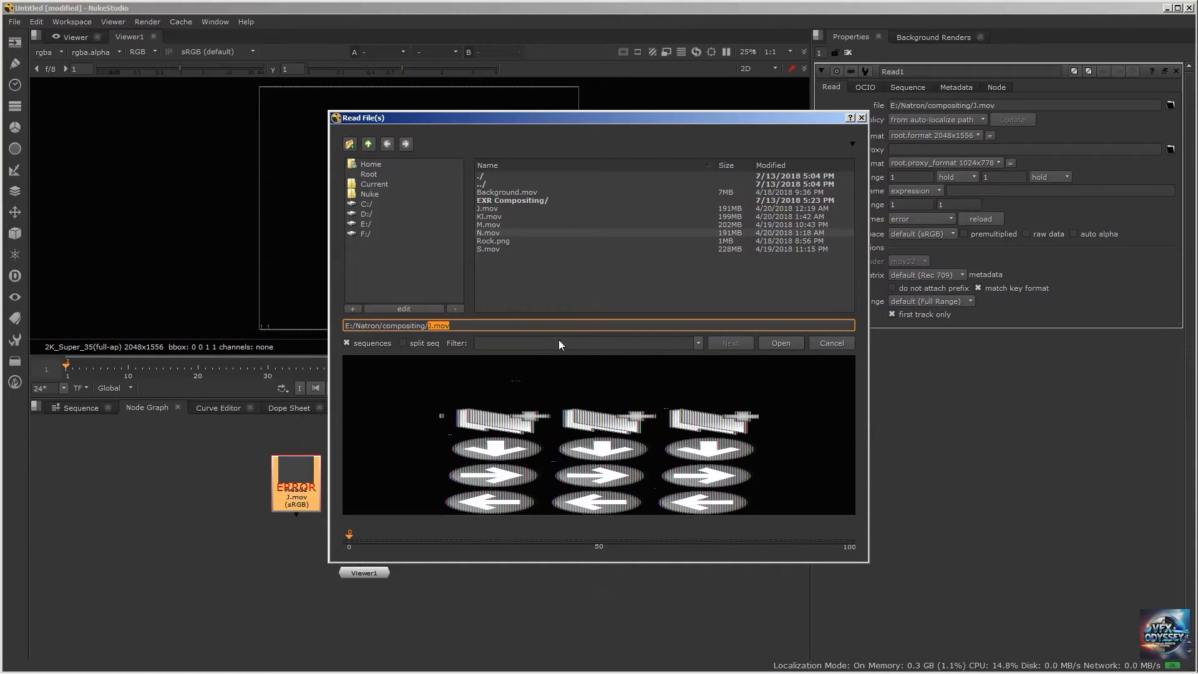
pyautogui.click(779, 344)
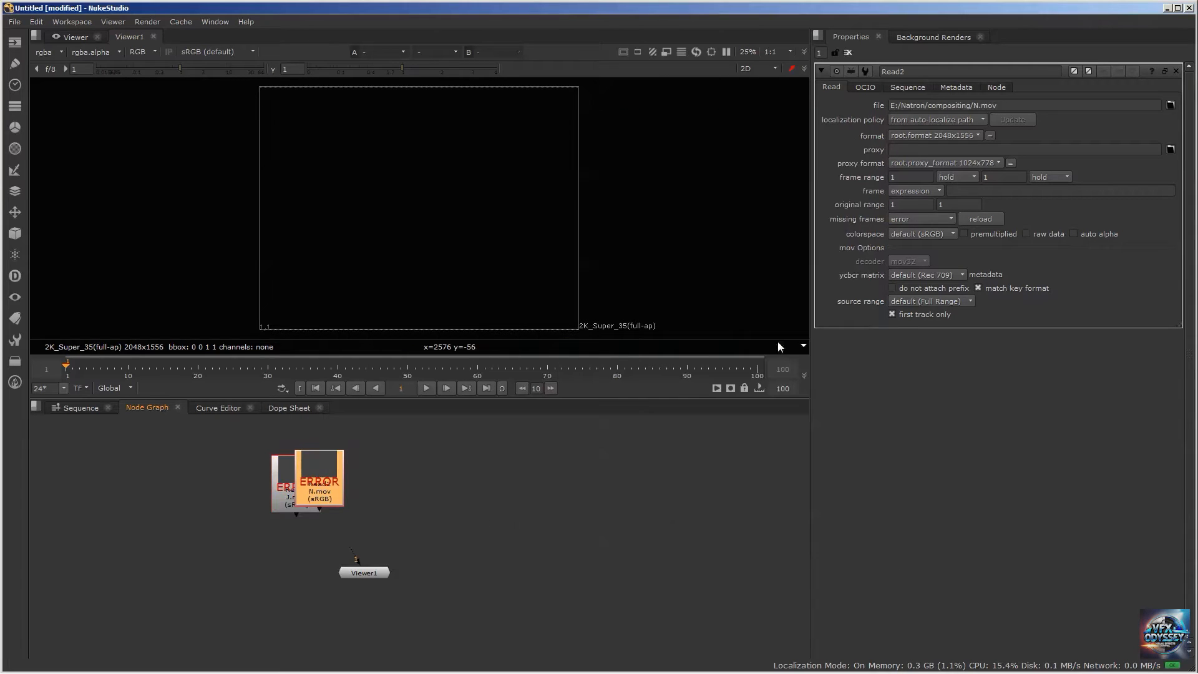
pyautogui.moveTo(323, 491); pyautogui.dragTo(452, 481)
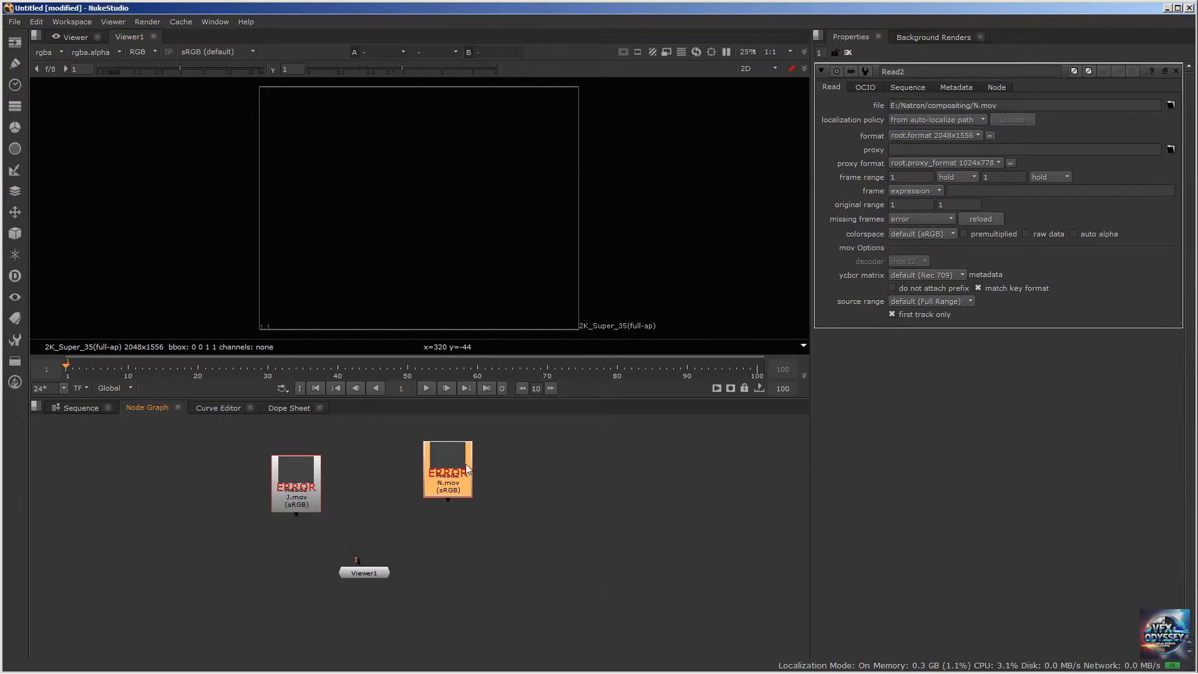
pyautogui.moveTo(437, 465); pyautogui.dragTo(443, 484)
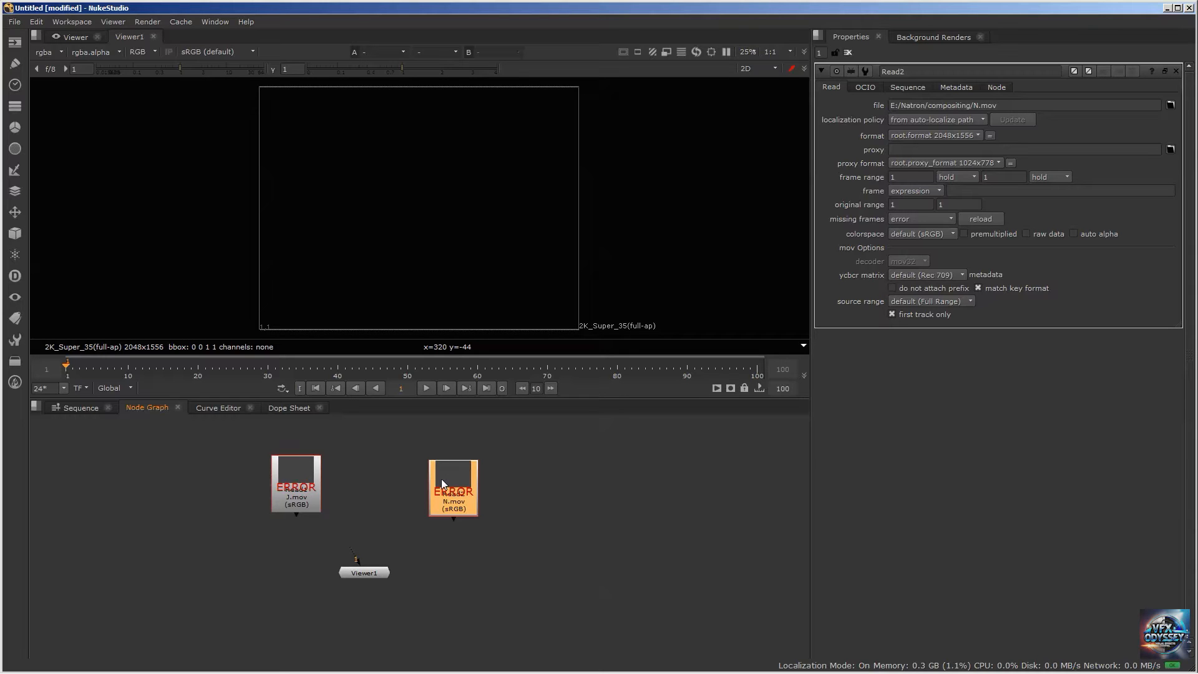
# Switch back to Natron and clear the node selection in the node graph.
pyautogui.hotkey('alt', 'Tab')
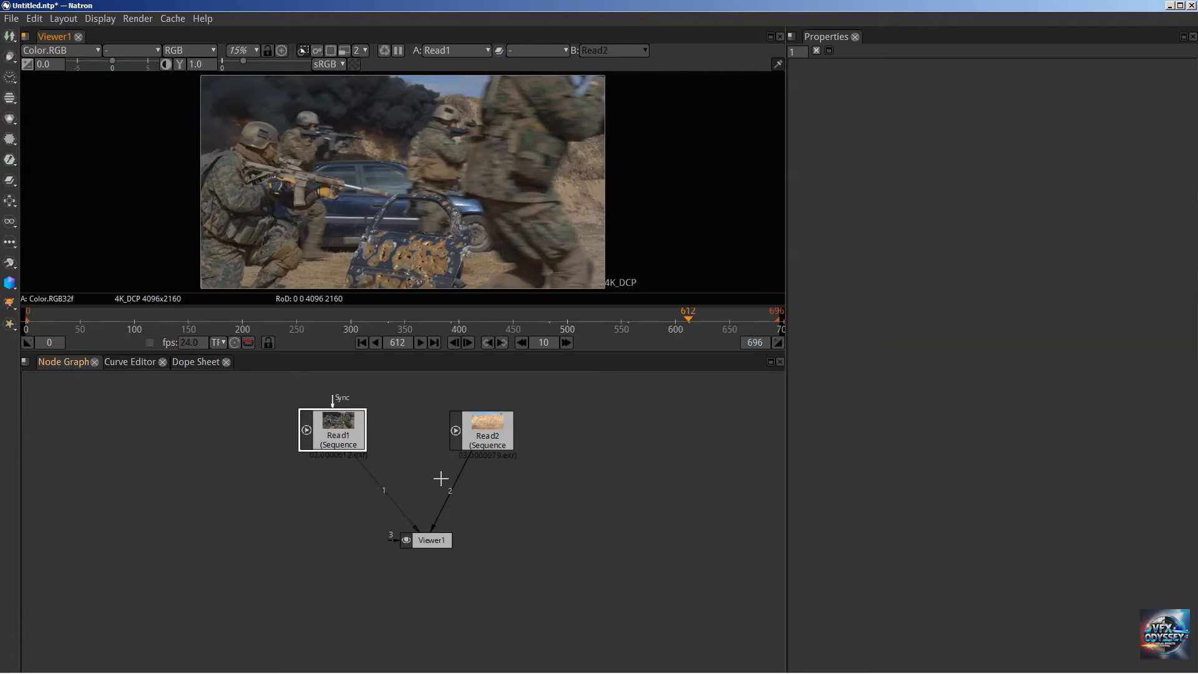
pyautogui.click(182, 421)
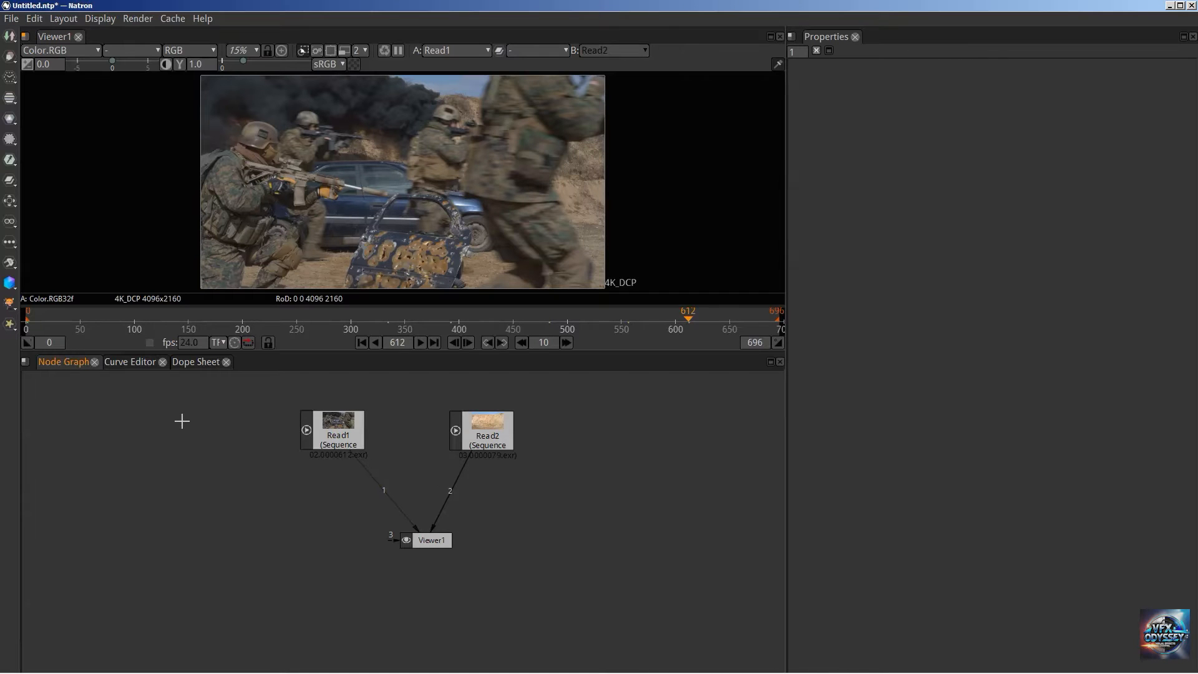
# Add a Read node that loads A021_C024_032415_001.R3D from E:/A021_C024_032415.RDC, and place it level with Read1.
pyautogui.press('r')
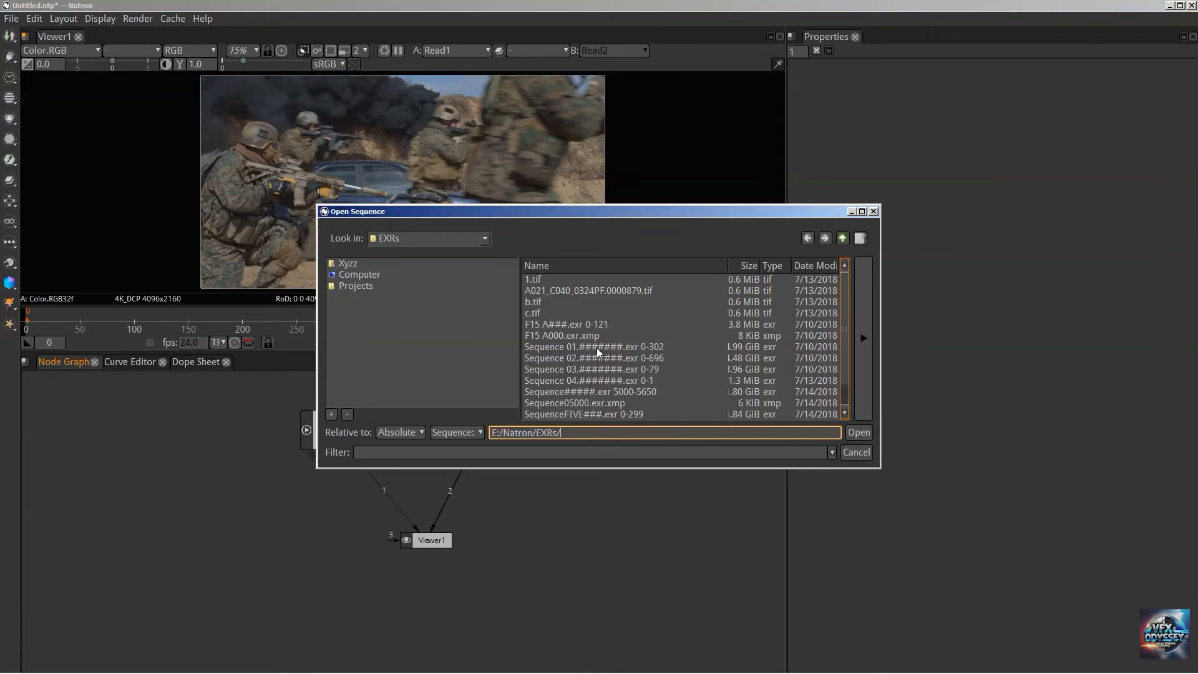
pyautogui.click(842, 238)
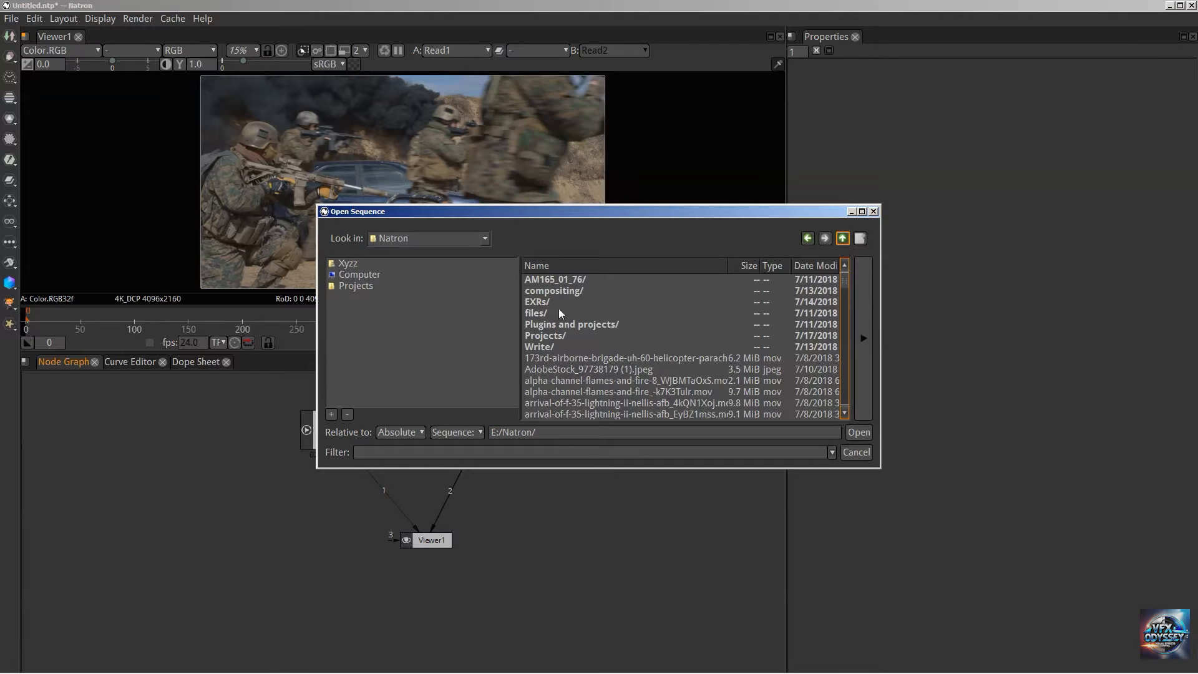
pyautogui.doubleClick(544, 279)
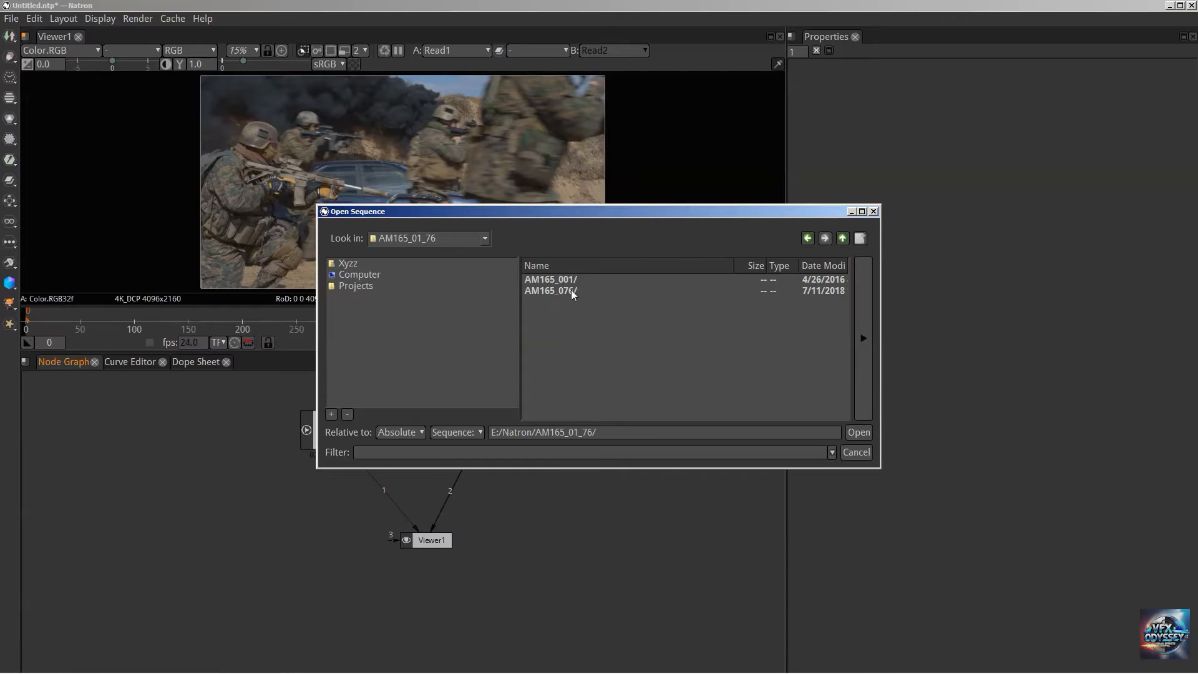
pyautogui.doubleClick(571, 290)
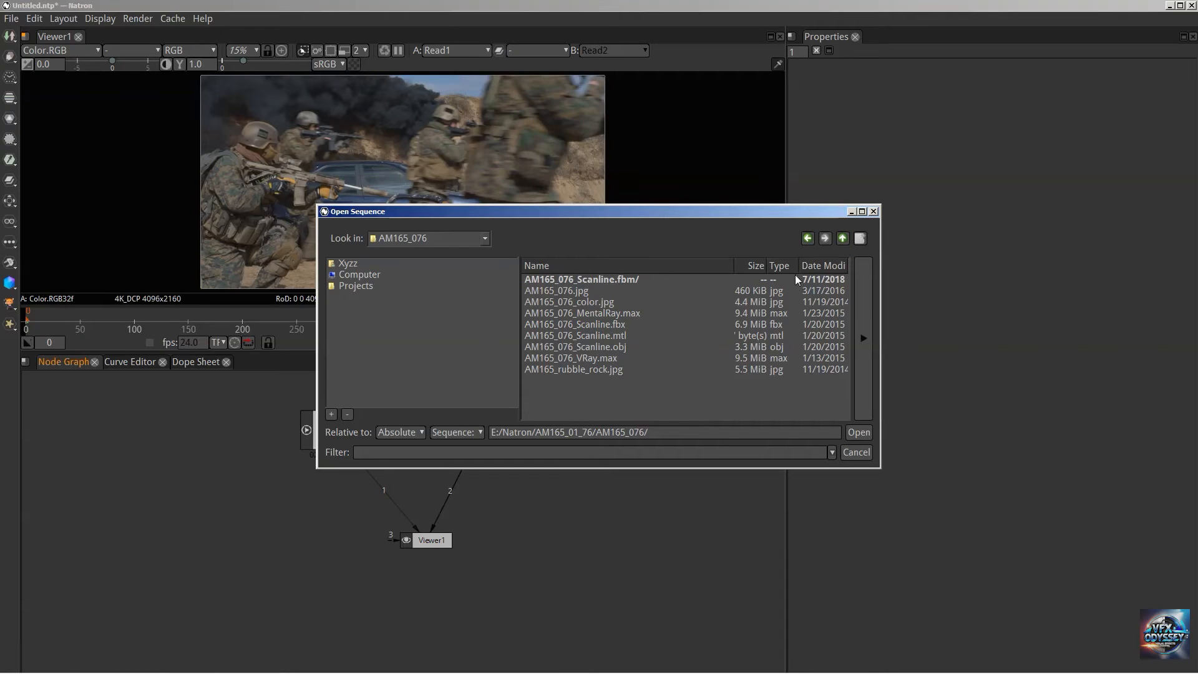
pyautogui.click(843, 240)
pyautogui.click(843, 240)
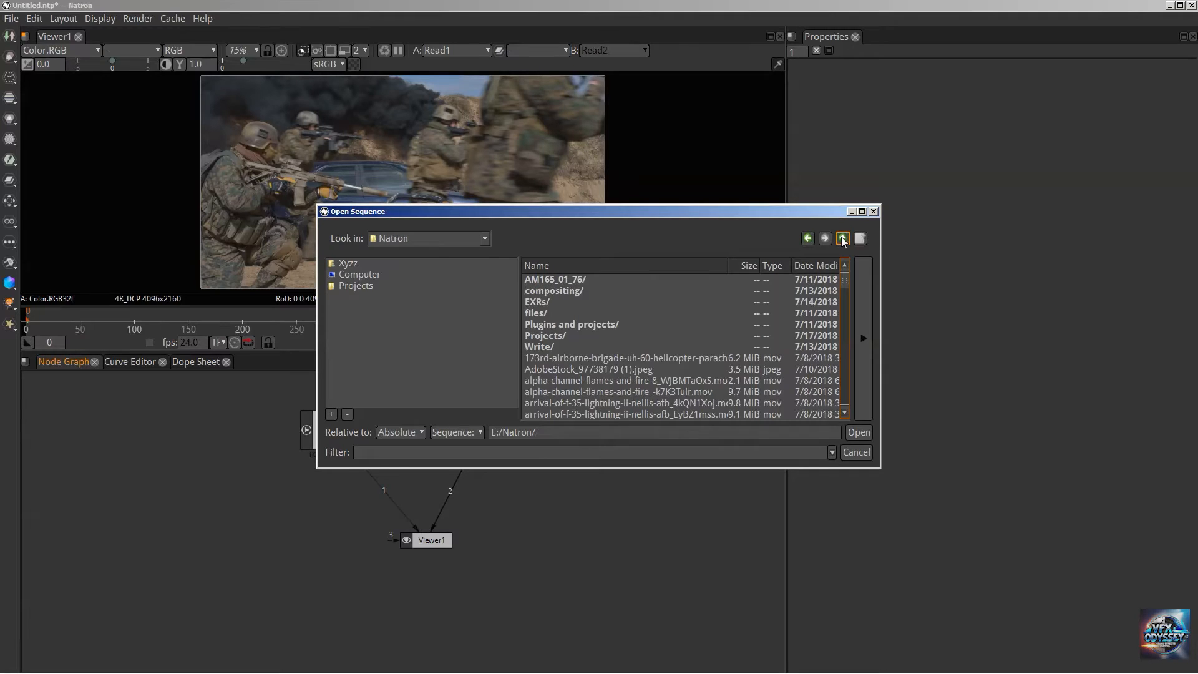
pyautogui.click(597, 337)
pyautogui.scroll(-10, 598, 337)
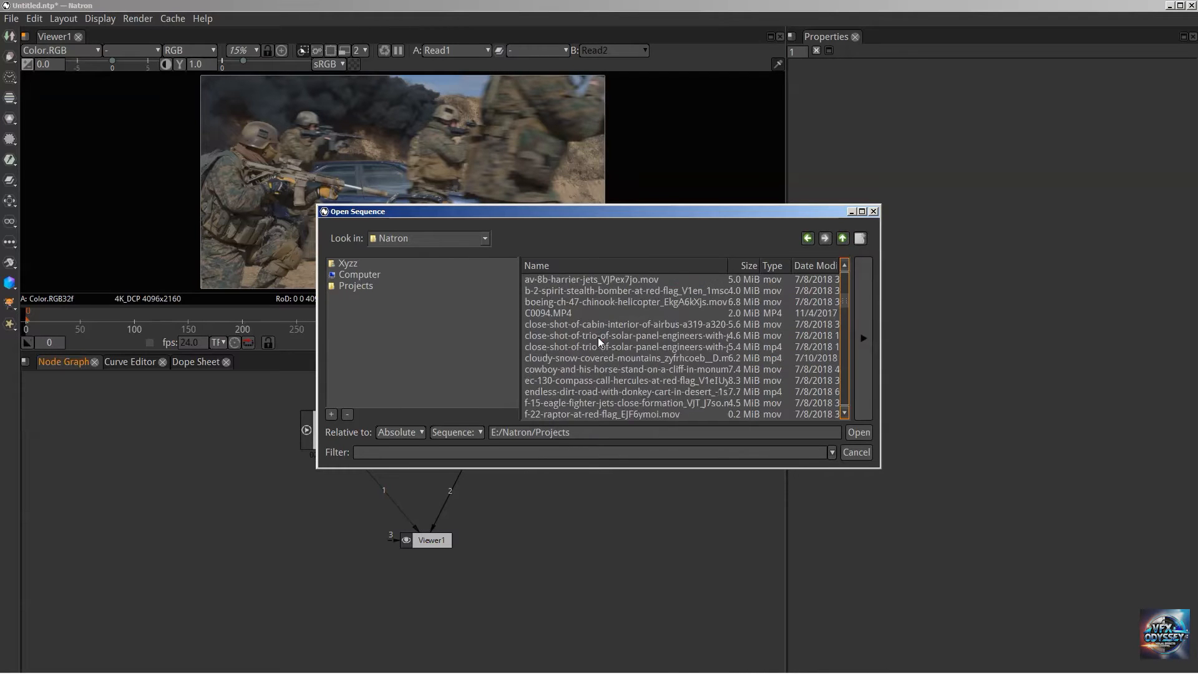
pyautogui.click(842, 238)
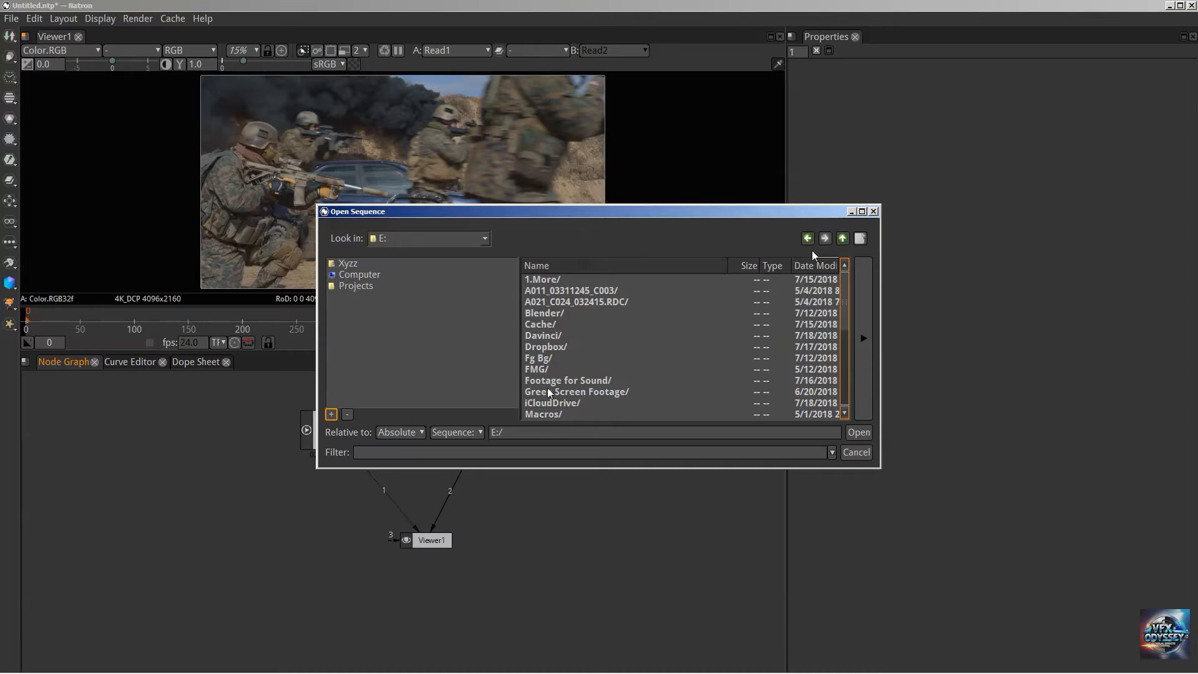
pyautogui.doubleClick(568, 302)
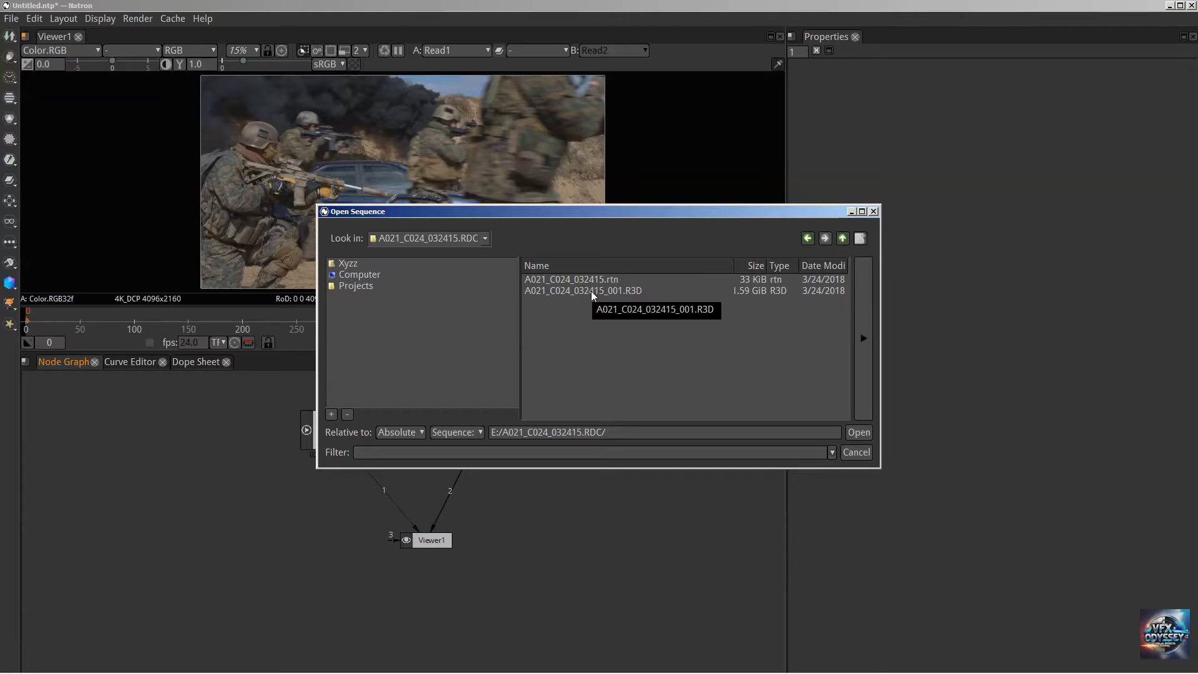
pyautogui.click(556, 291)
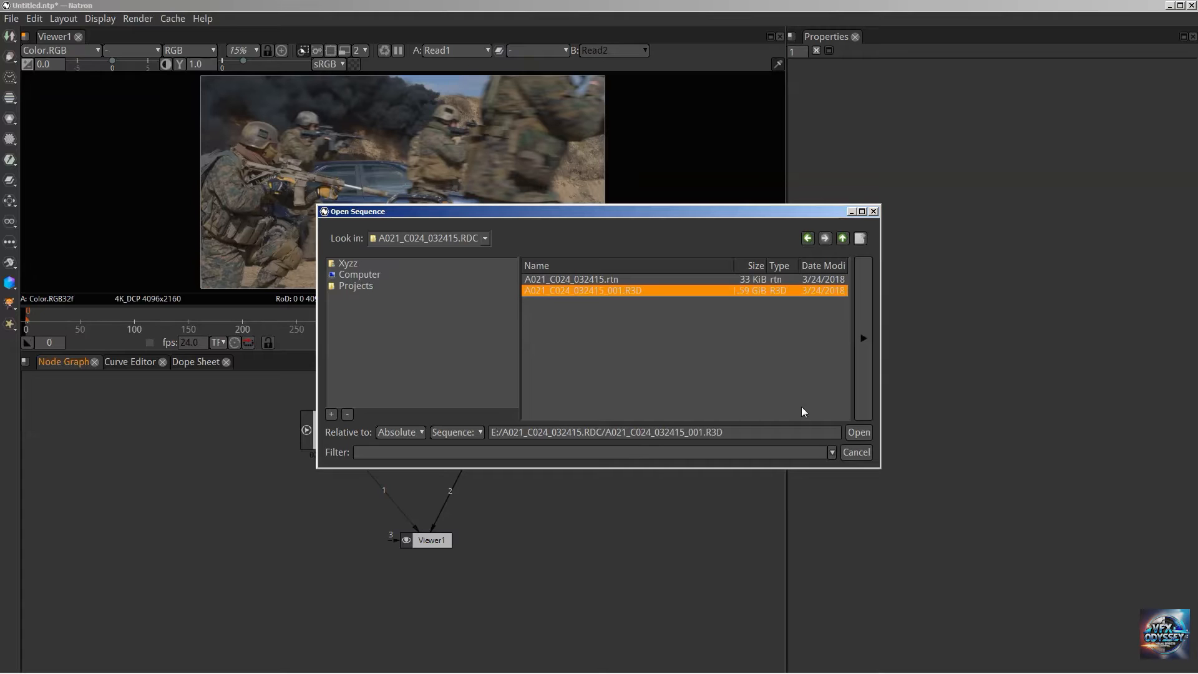
pyautogui.click(861, 433)
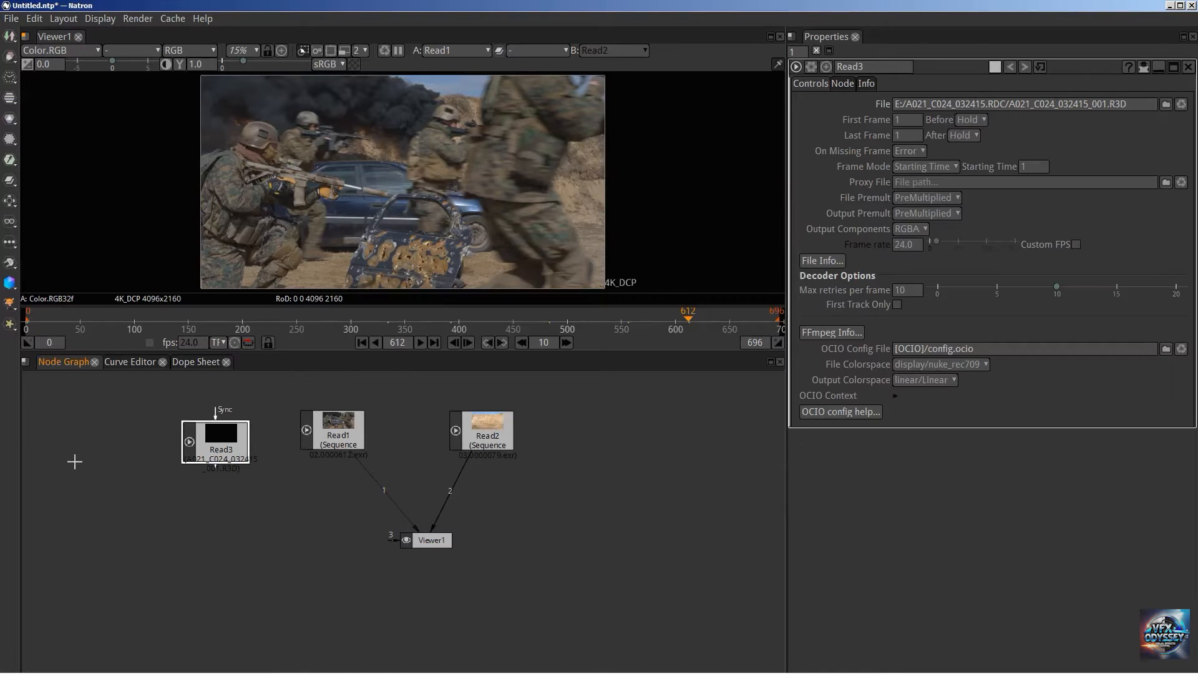
pyautogui.moveTo(226, 447); pyautogui.dragTo(215, 435)
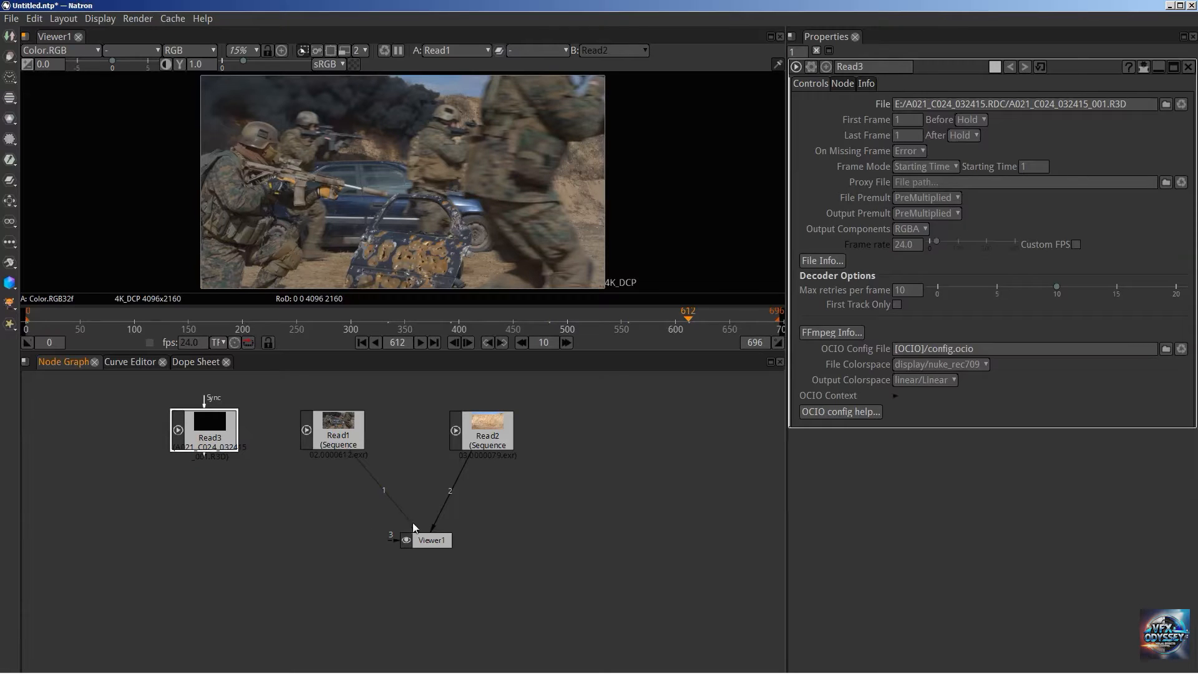
# Reconnect the Viewer's first input from Read1 to Read3, and disconnect its second input from Read2.
pyautogui.moveTo(418, 535); pyautogui.dragTo(230, 439)
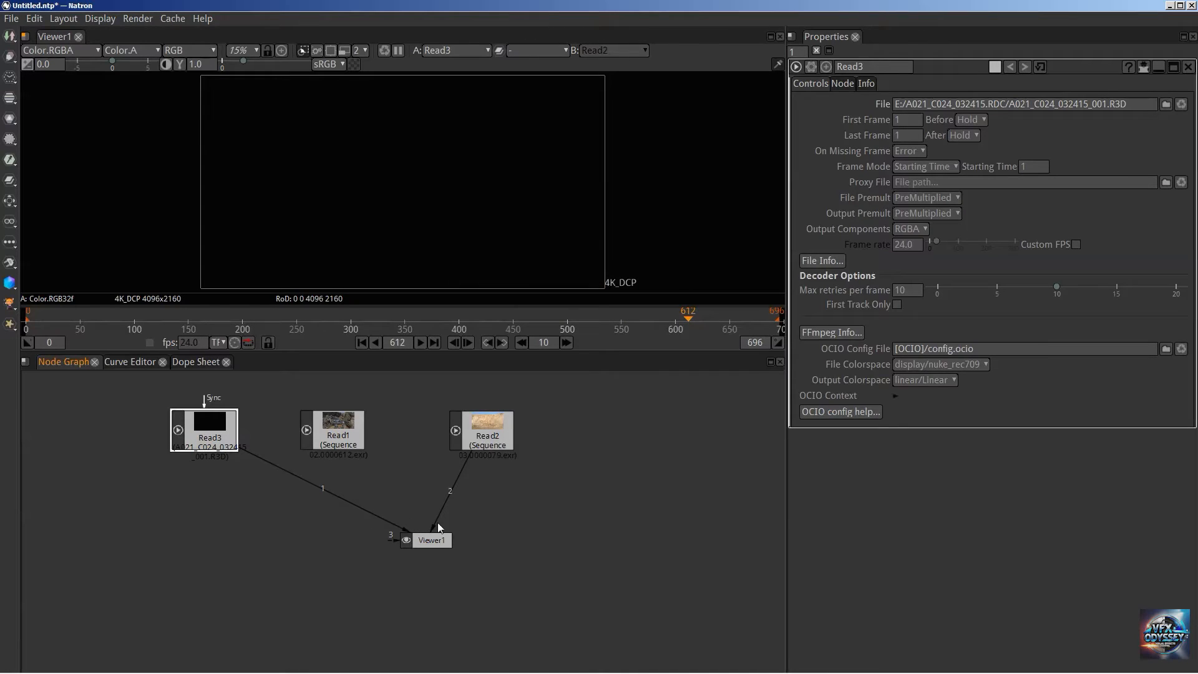
pyautogui.moveTo(435, 525); pyautogui.dragTo(490, 521)
# Move the playhead to frame 30 and clear the node selection.
pyautogui.moveTo(30, 319)
pyautogui.mouseDown()
pyautogui.moveTo(46, 319)
pyautogui.moveTo(31, 323)
pyautogui.mouseUp()
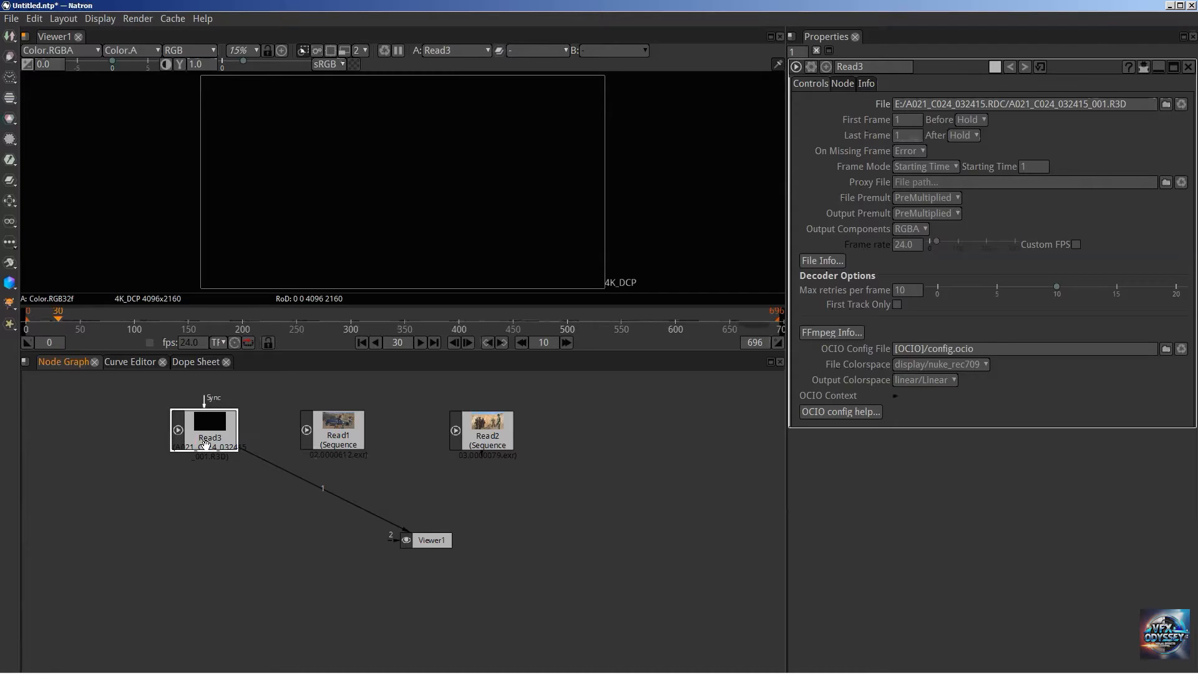
pyautogui.click(197, 435)
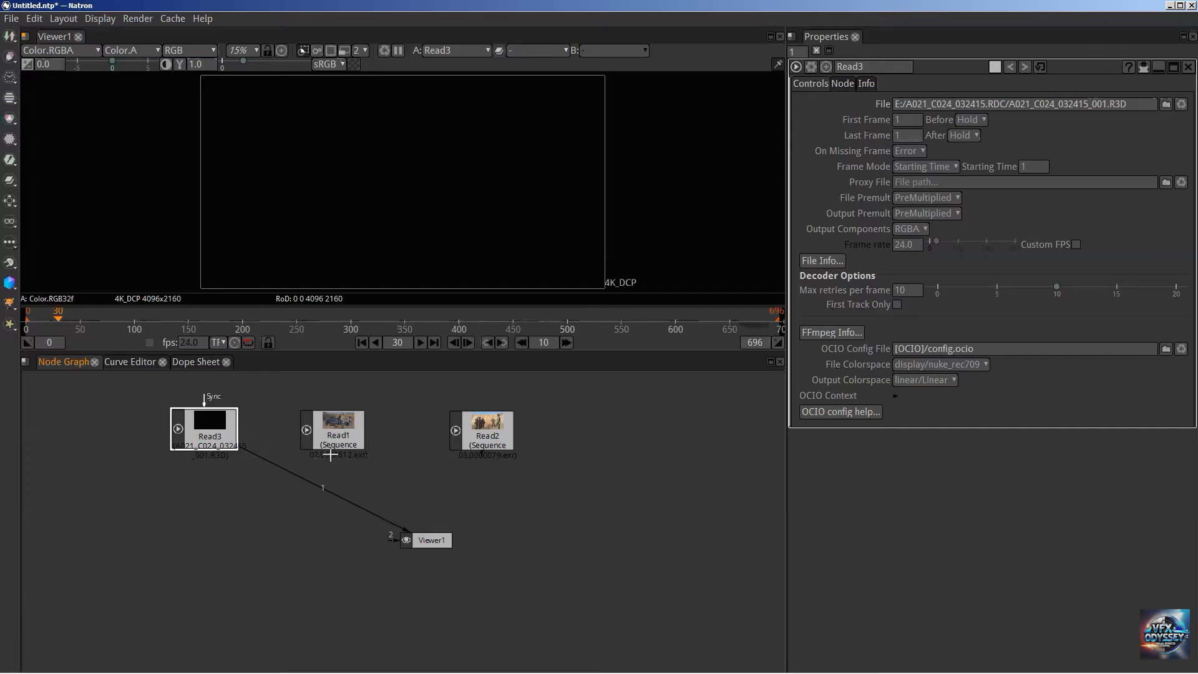
pyautogui.click(237, 506)
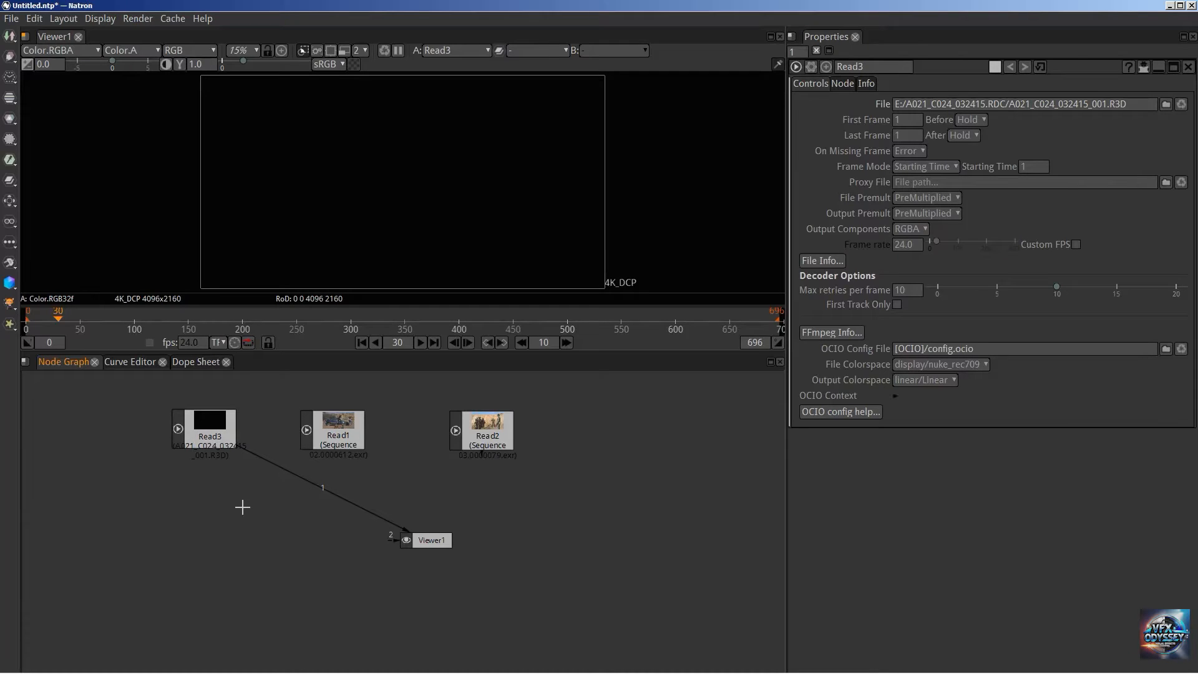
# Compare the Read node file browsers of Natron and NukeStudio by opening one in each, and return to Natron.
pyautogui.press('r')
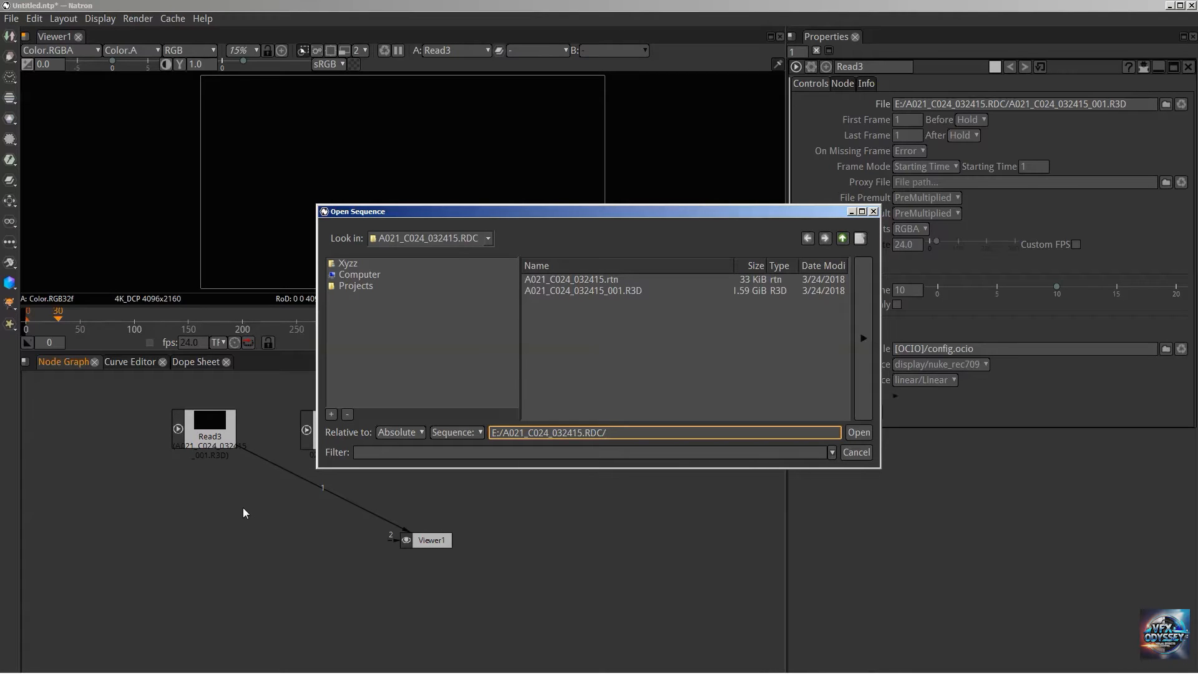
pyautogui.hotkey('alt', 'Tab')
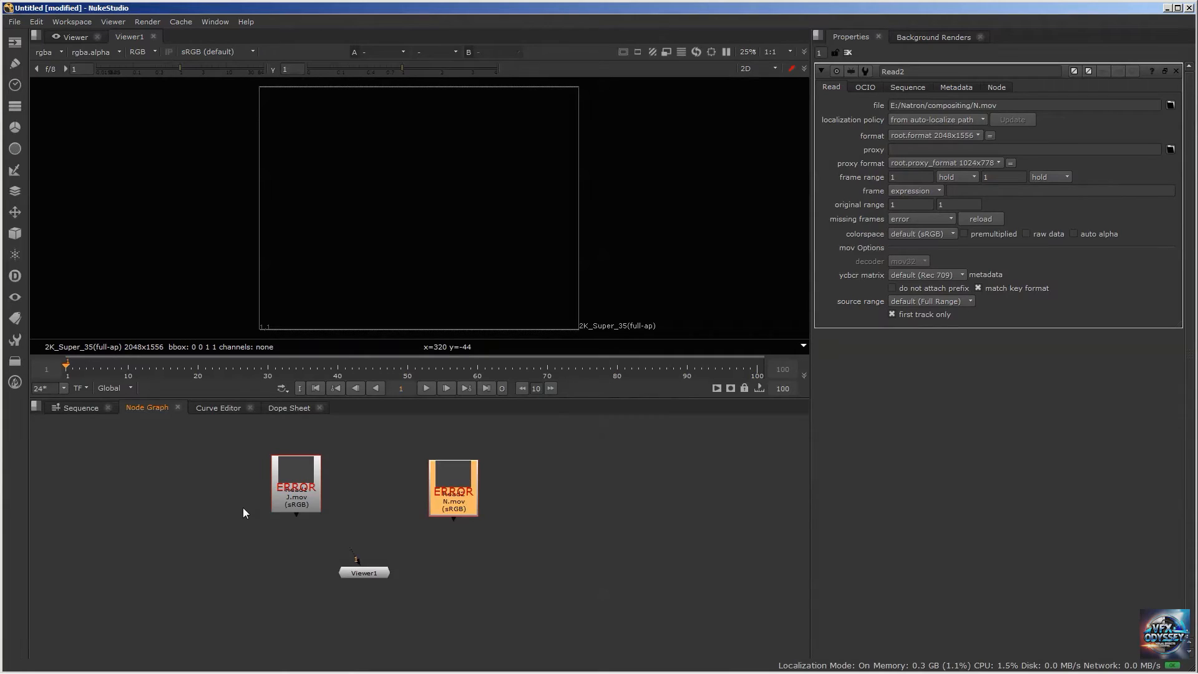
pyautogui.press('r')
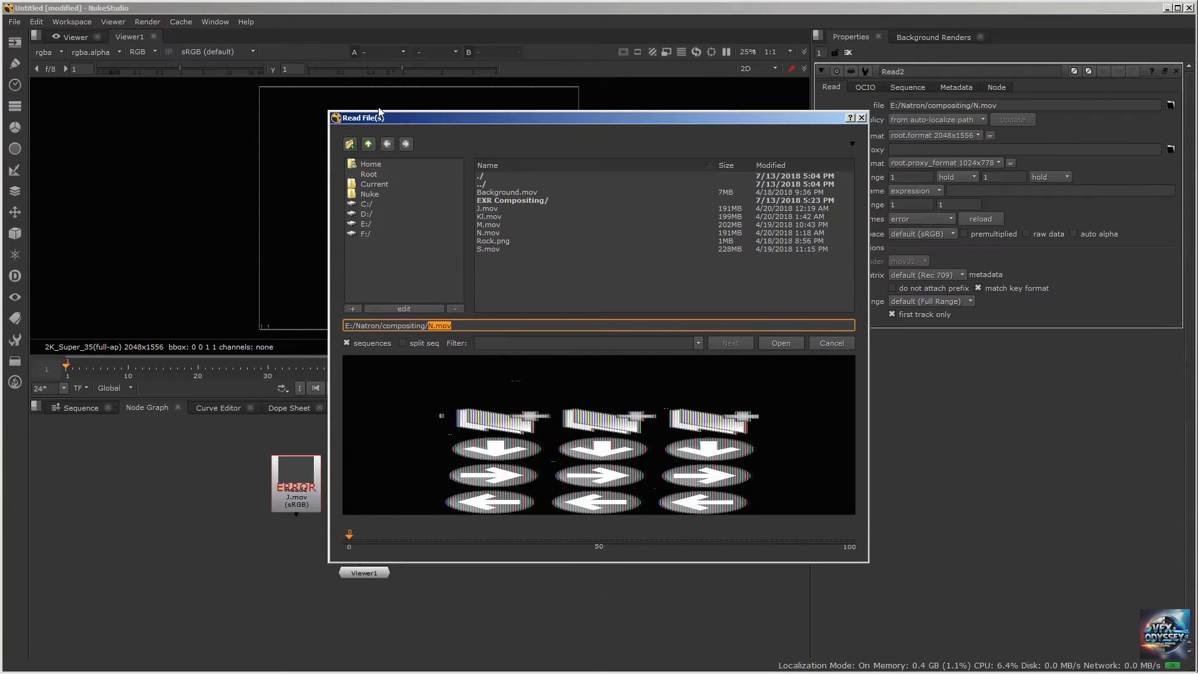
pyautogui.hotkey('alt', 'Tab')
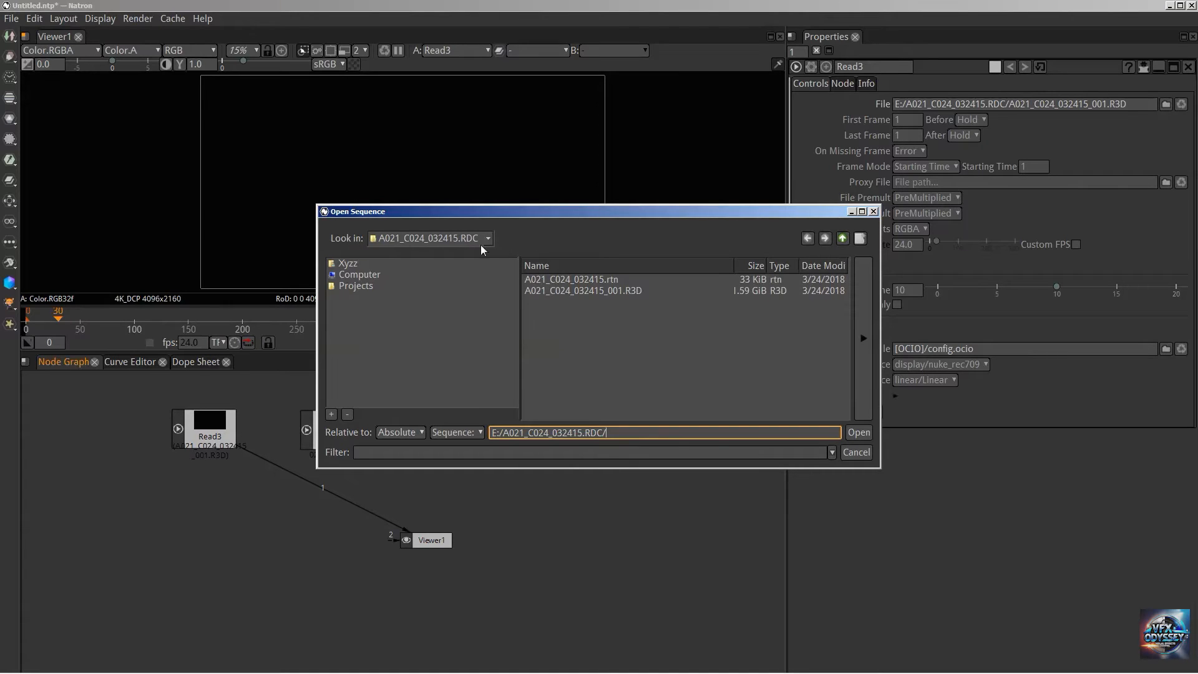
# Browse to the E:/Natron/EXRs folder in the Open Sequence dialog.
pyautogui.click(841, 239)
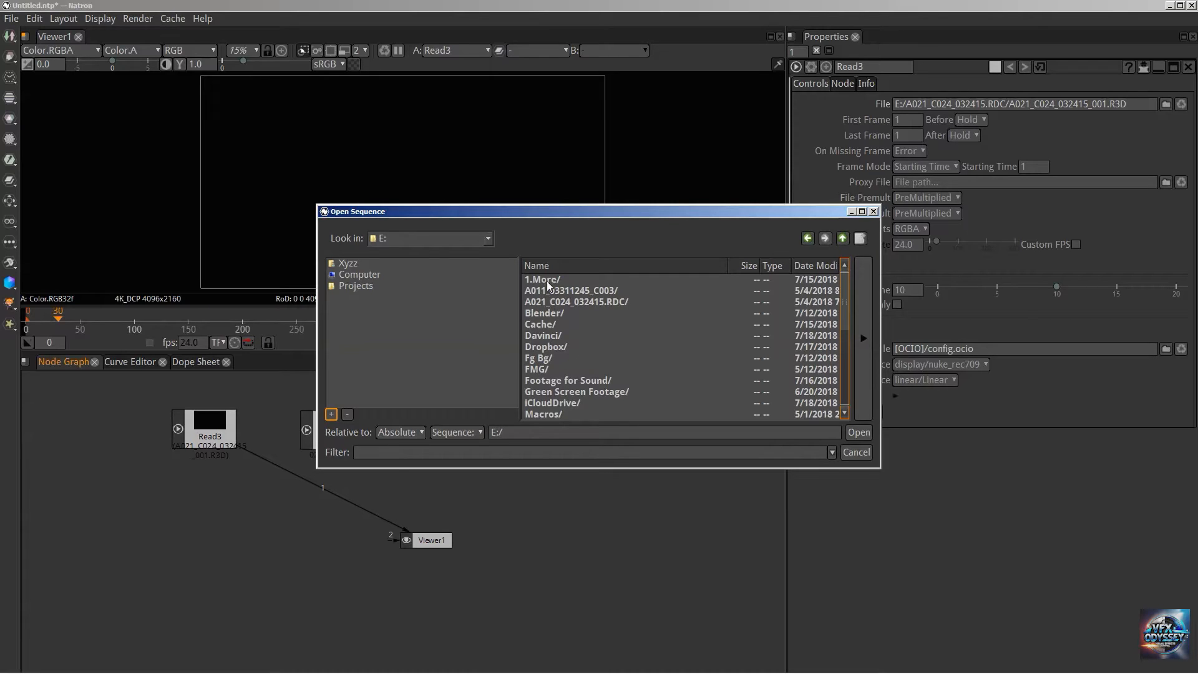
pyautogui.scroll(-2, 567, 378)
pyautogui.doubleClick(542, 358)
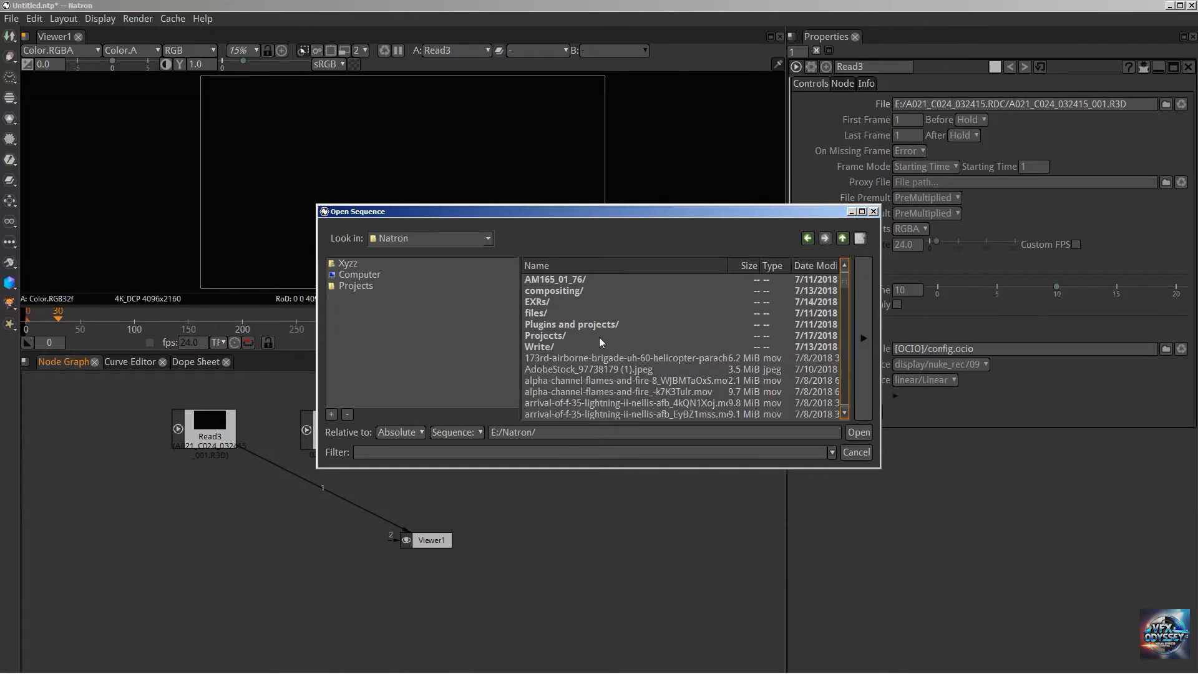
pyautogui.scroll(-1, 599, 337)
pyautogui.scroll(1, 599, 336)
pyautogui.doubleClick(538, 302)
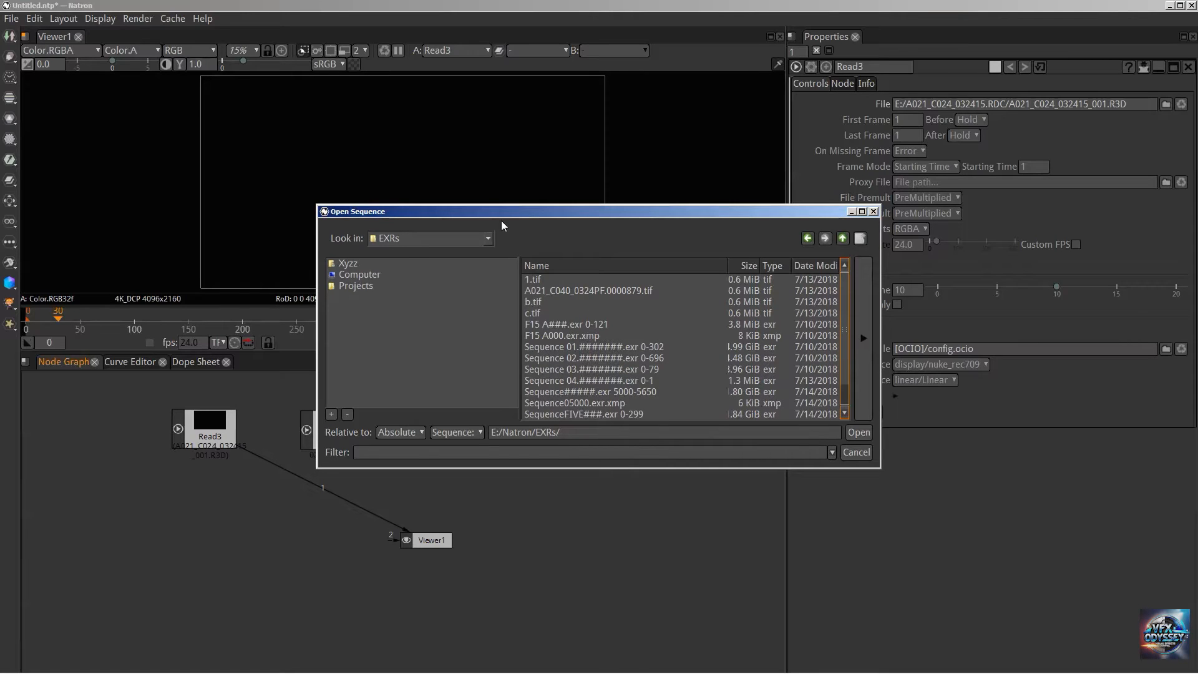
# Move and enlarge the Open Sequence dialog, and show its preview viewer.
pyautogui.moveTo(375, 153); pyautogui.dragTo(374, 153)
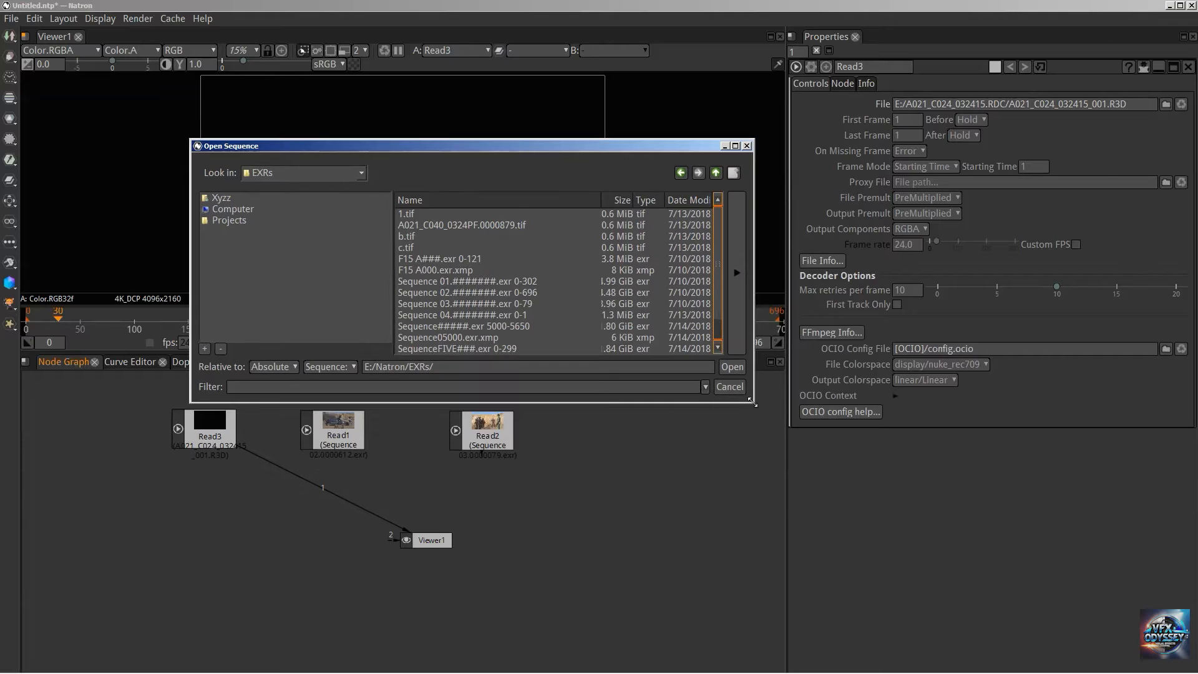
pyautogui.moveTo(752, 403); pyautogui.dragTo(928, 462)
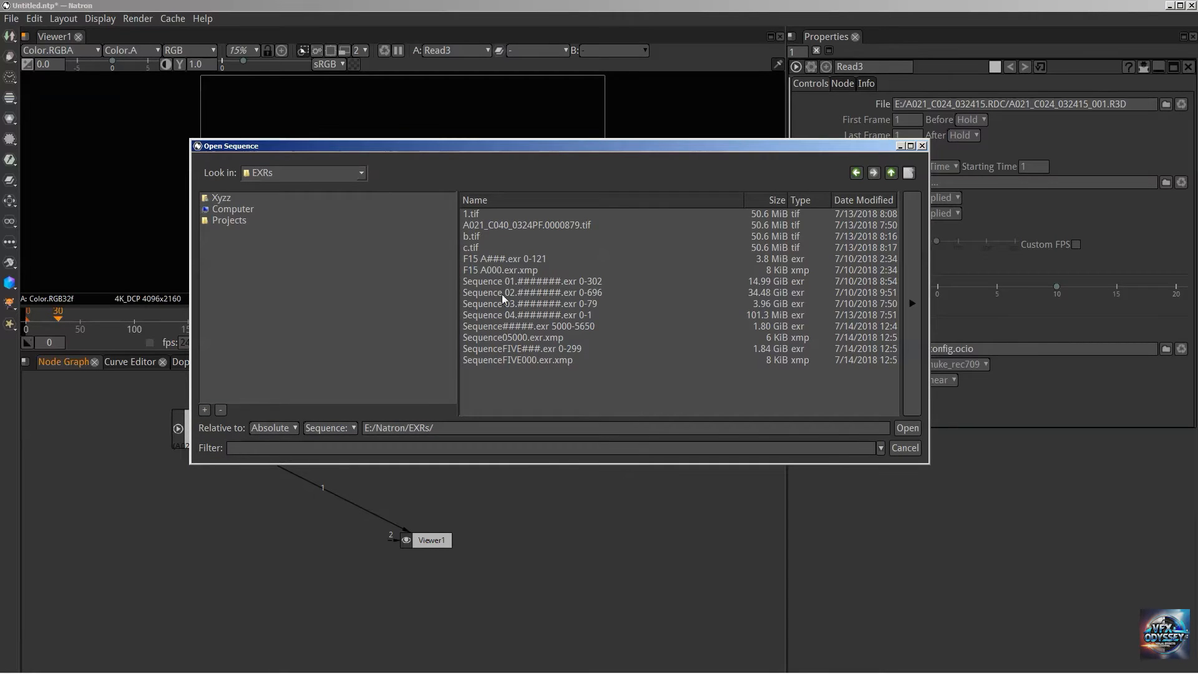
pyautogui.click(910, 305)
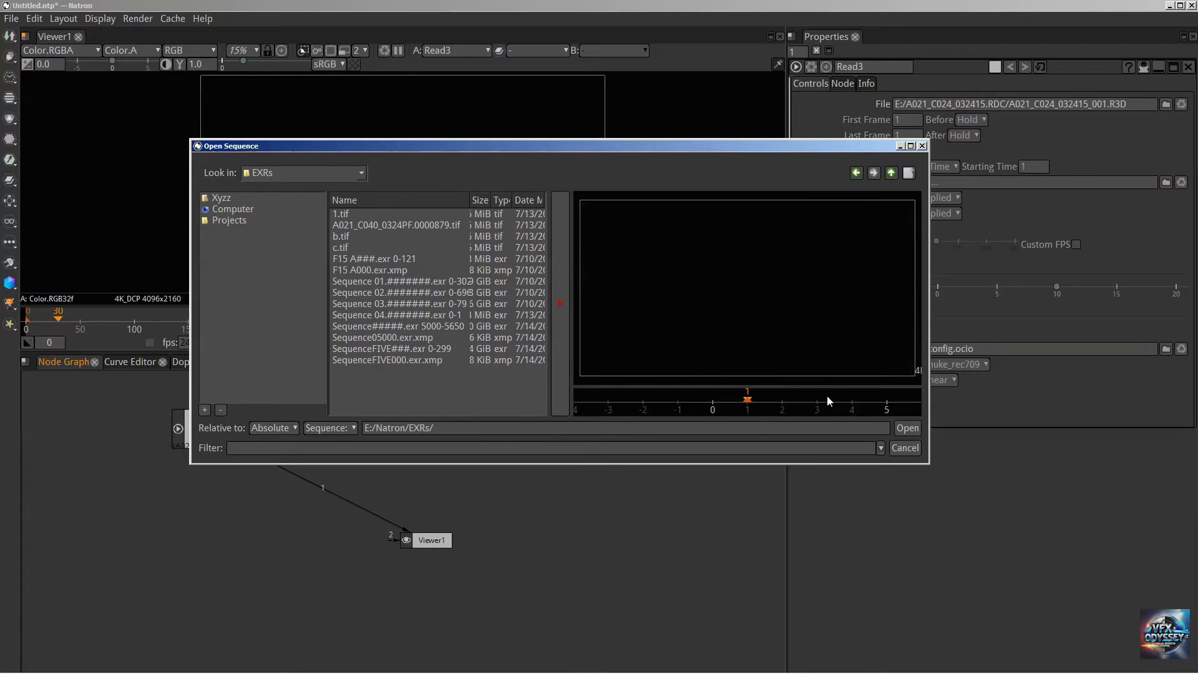
# Preview the EXR sequences from Sequence 01 to Sequence 04, and close the dialog without loading any of them.
pyautogui.click(405, 283)
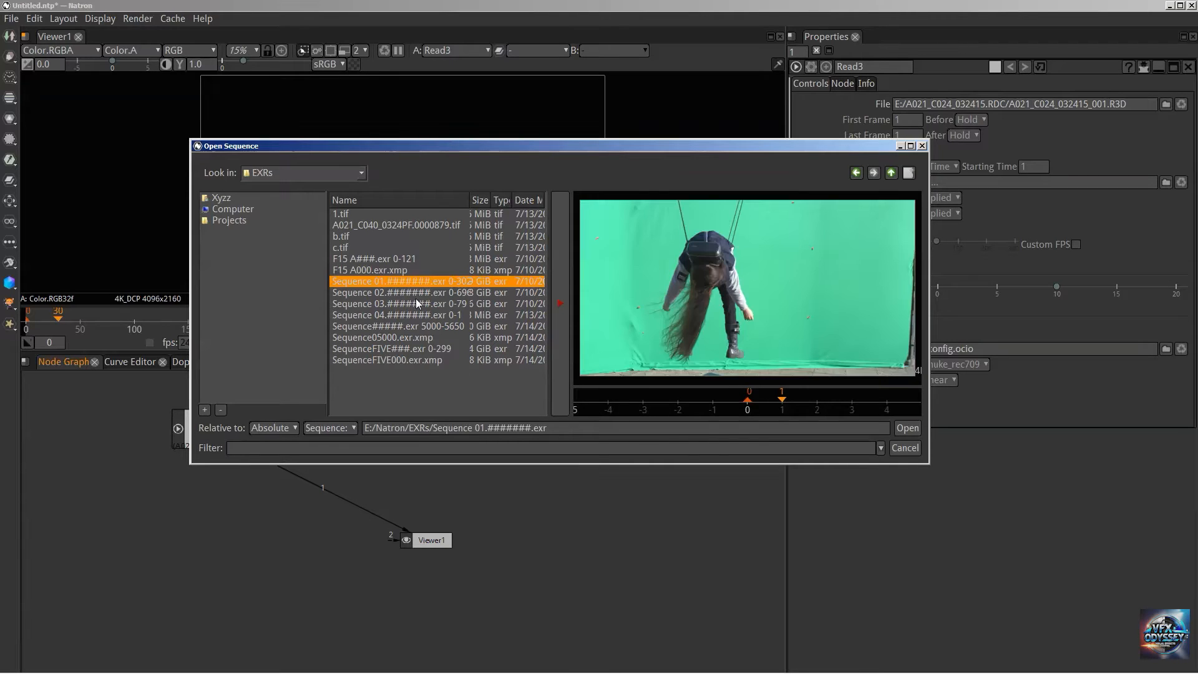
pyautogui.press('Down')
pyautogui.press('Down')
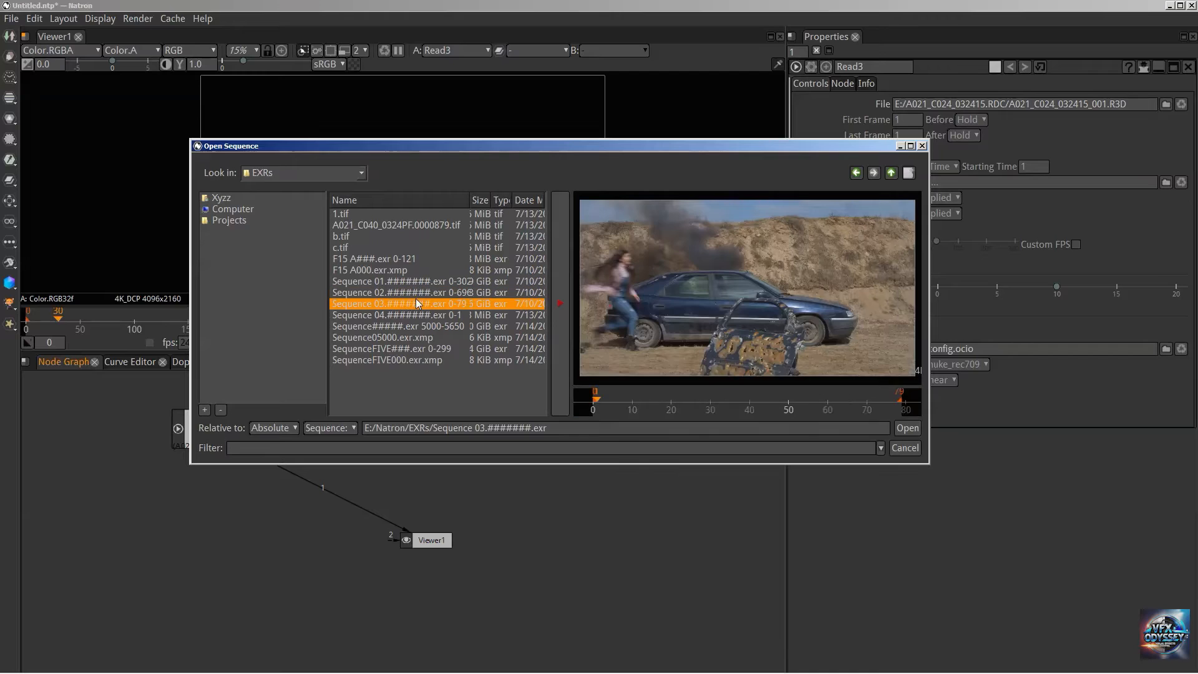
pyautogui.press('Down')
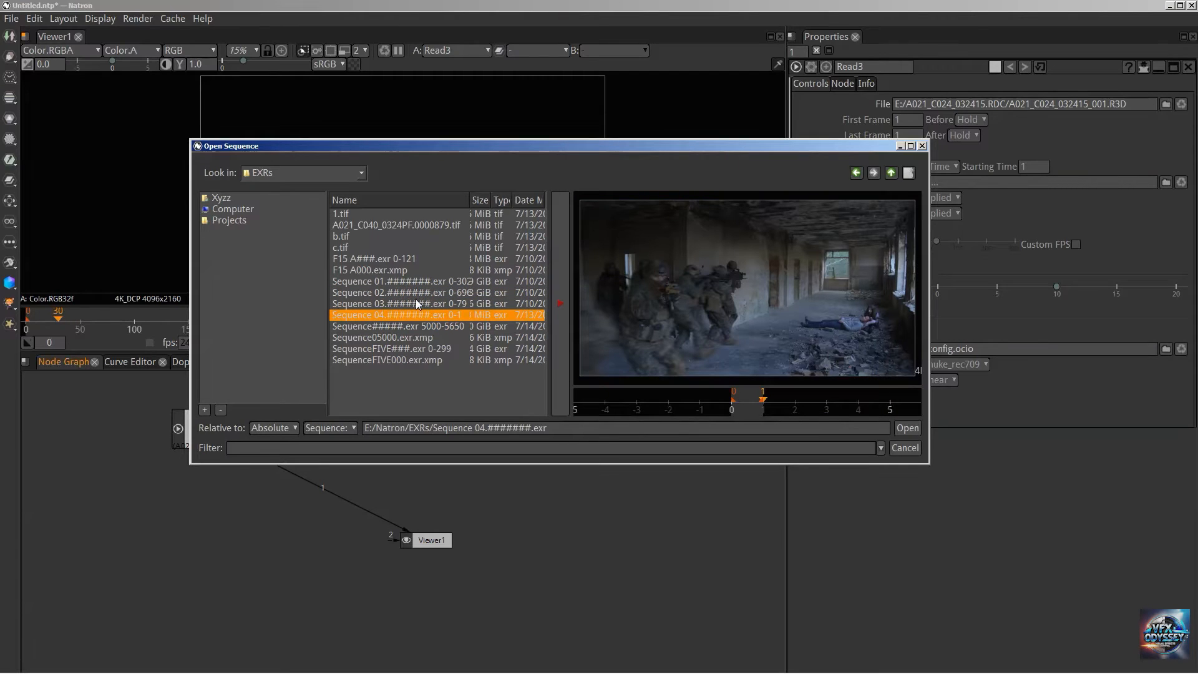
pyautogui.click(417, 304)
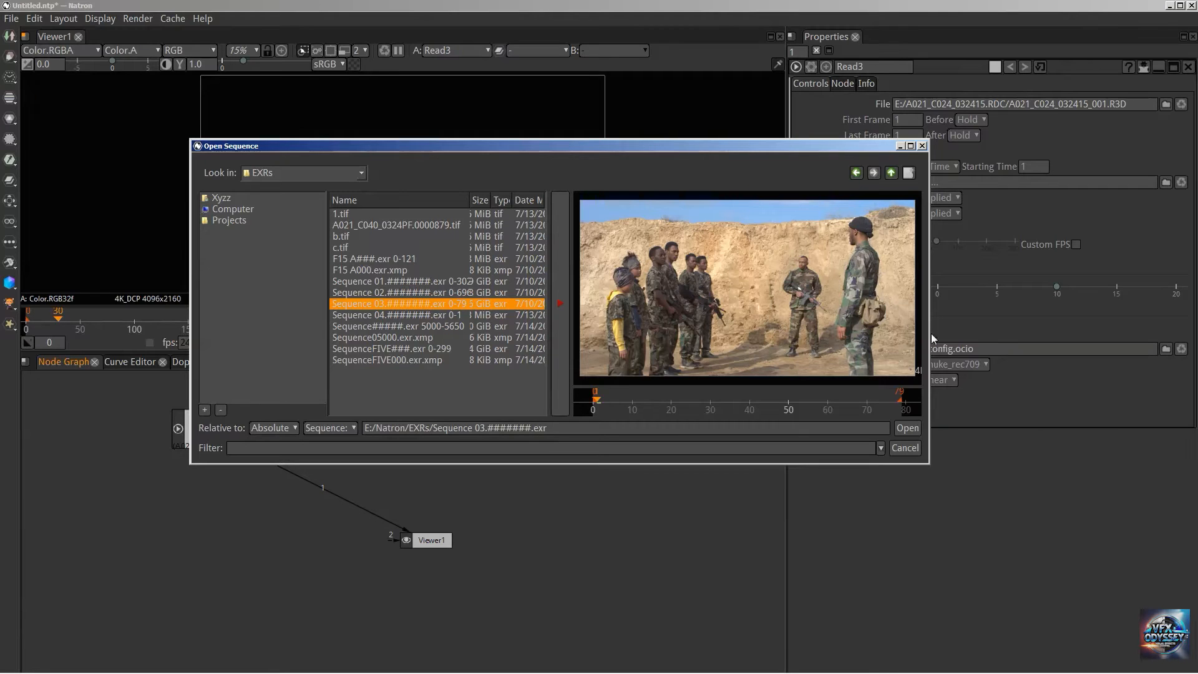
pyautogui.click(923, 145)
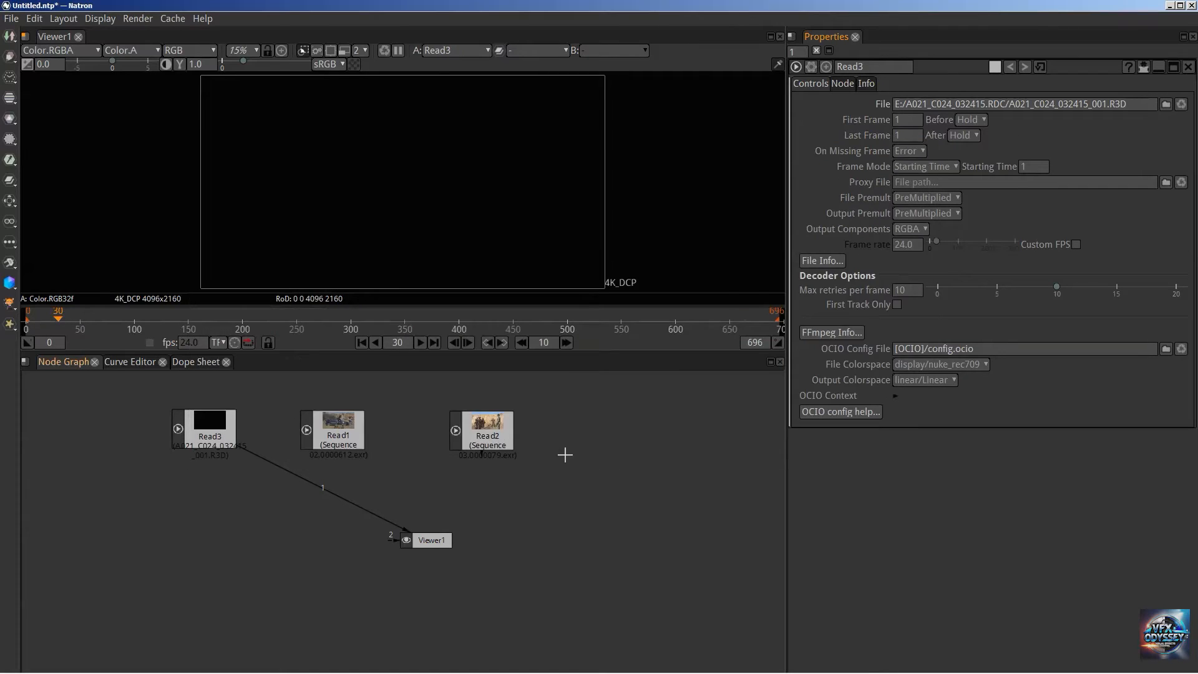
# Look through the available nodes in the image, channel, merge and transform categories.
pyautogui.click(10, 36)
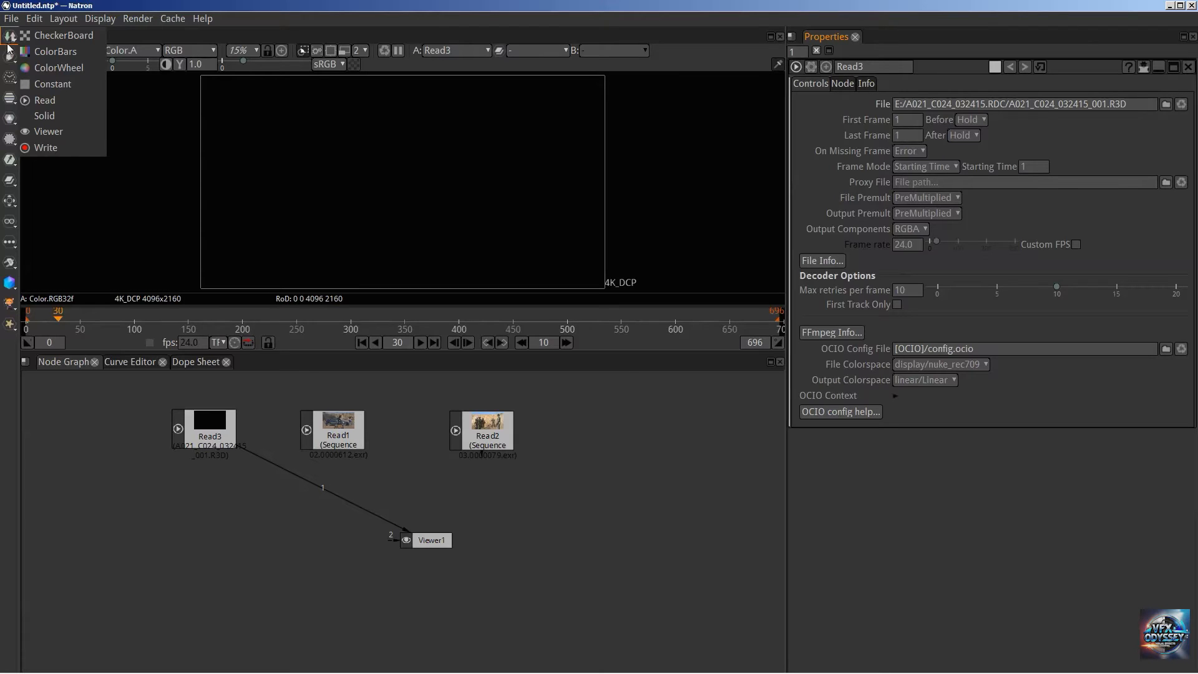
pyautogui.moveTo(6, 98)
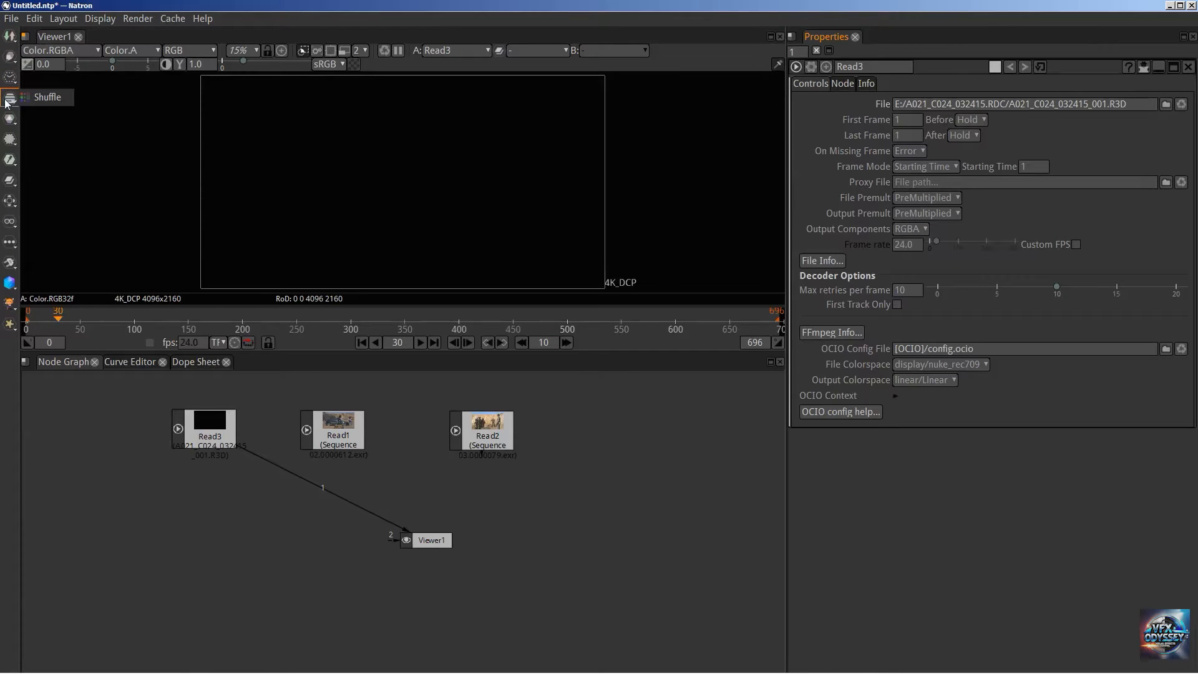
pyautogui.moveTo(9, 119)
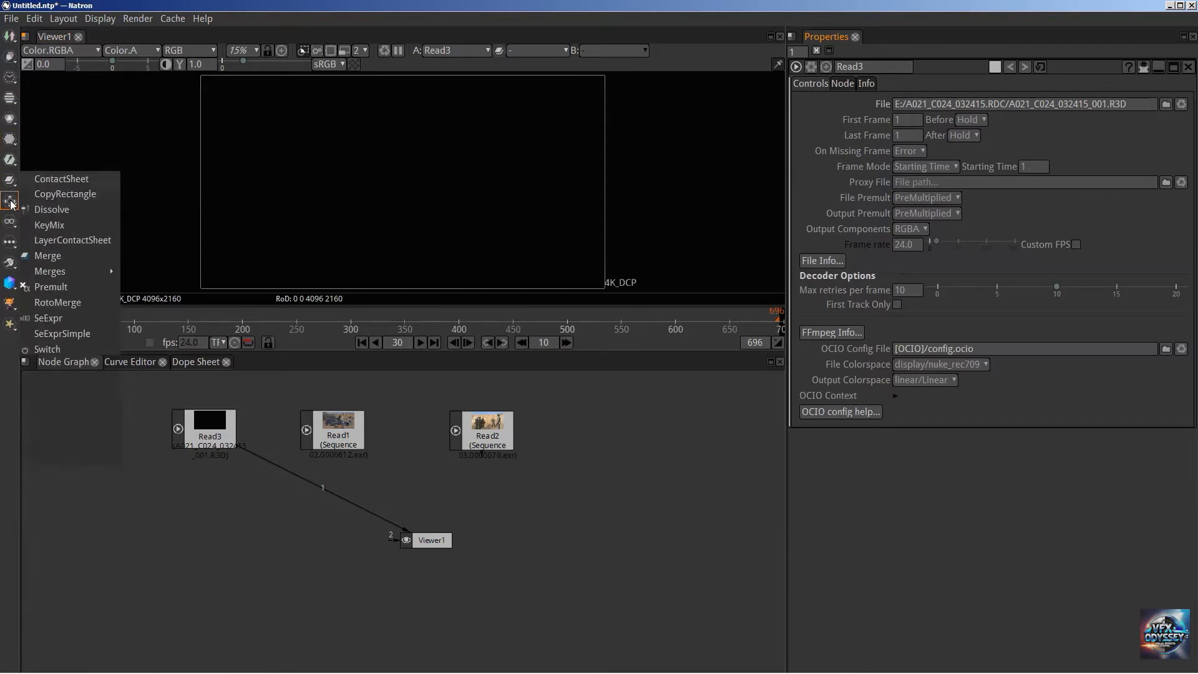
pyautogui.moveTo(10, 204)
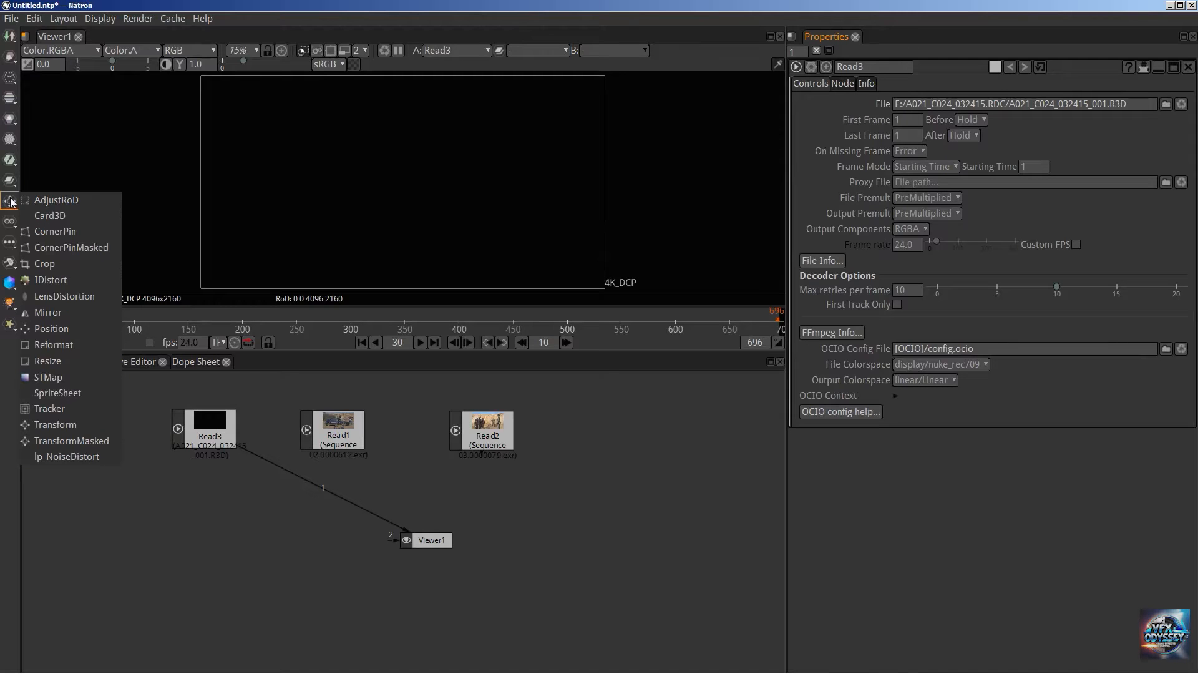
pyautogui.moveTo(7, 39)
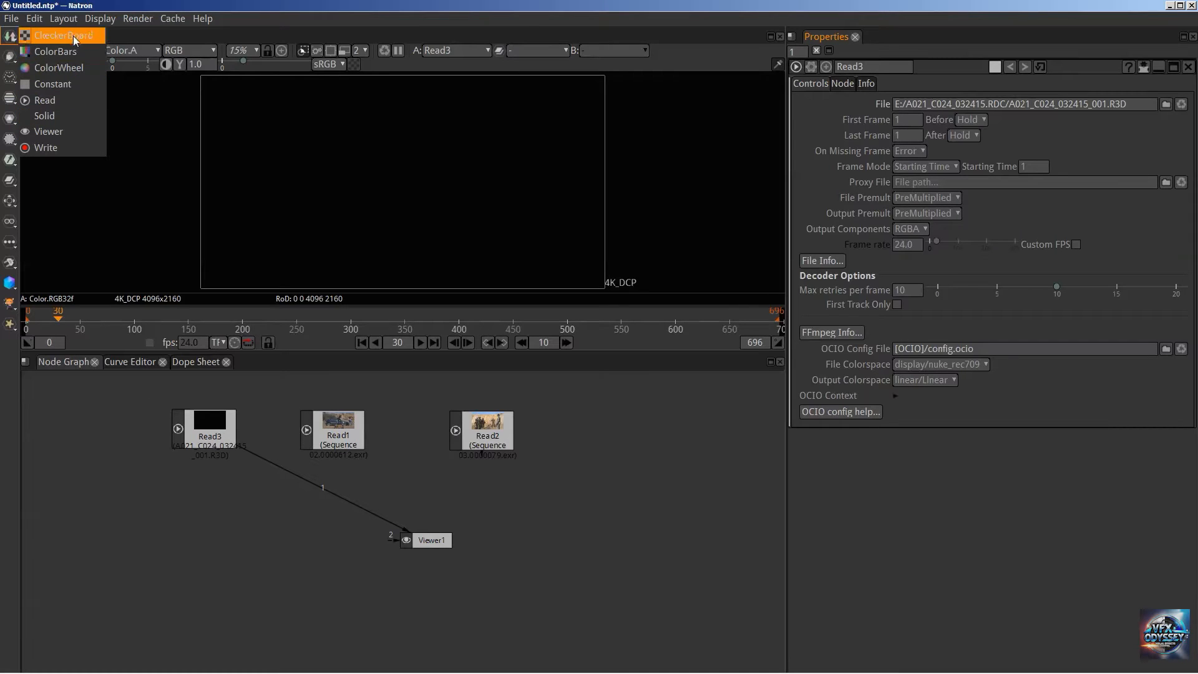
pyautogui.click(97, 469)
# Add CheckerBoard, ColorBars and ColorWheel nodes in a column beside the Read2 node.
pyautogui.click(10, 35)
pyautogui.click(62, 35)
pyautogui.moveTo(431, 530); pyautogui.dragTo(582, 464)
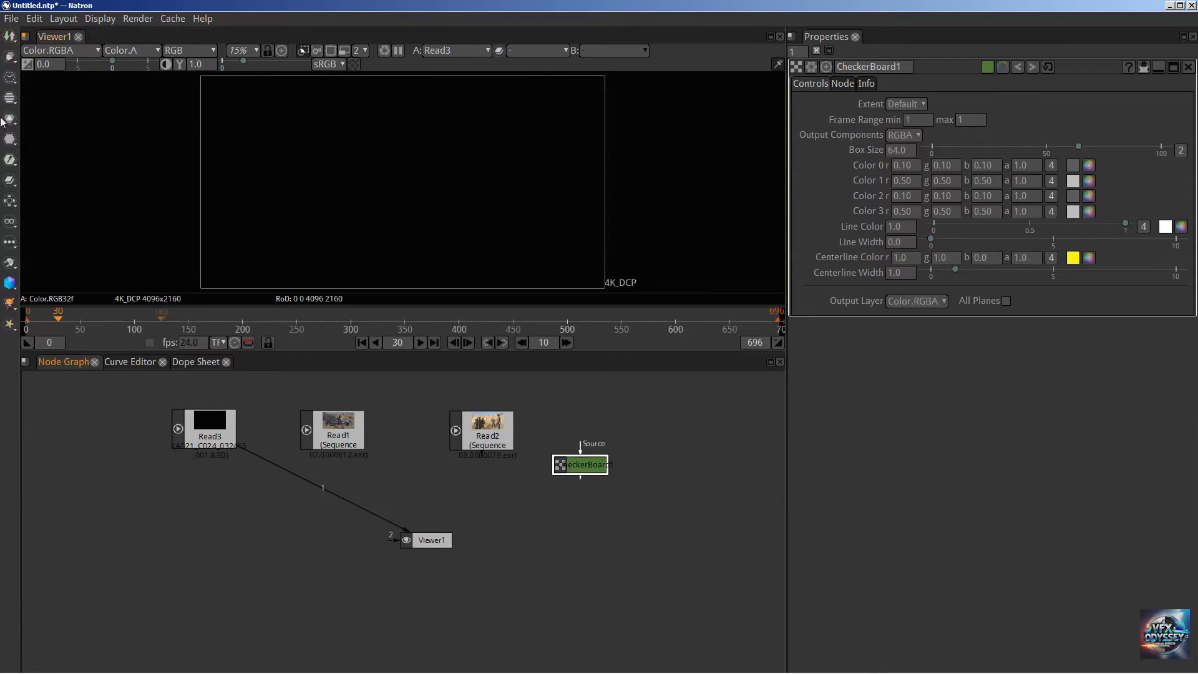
pyautogui.click(10, 37)
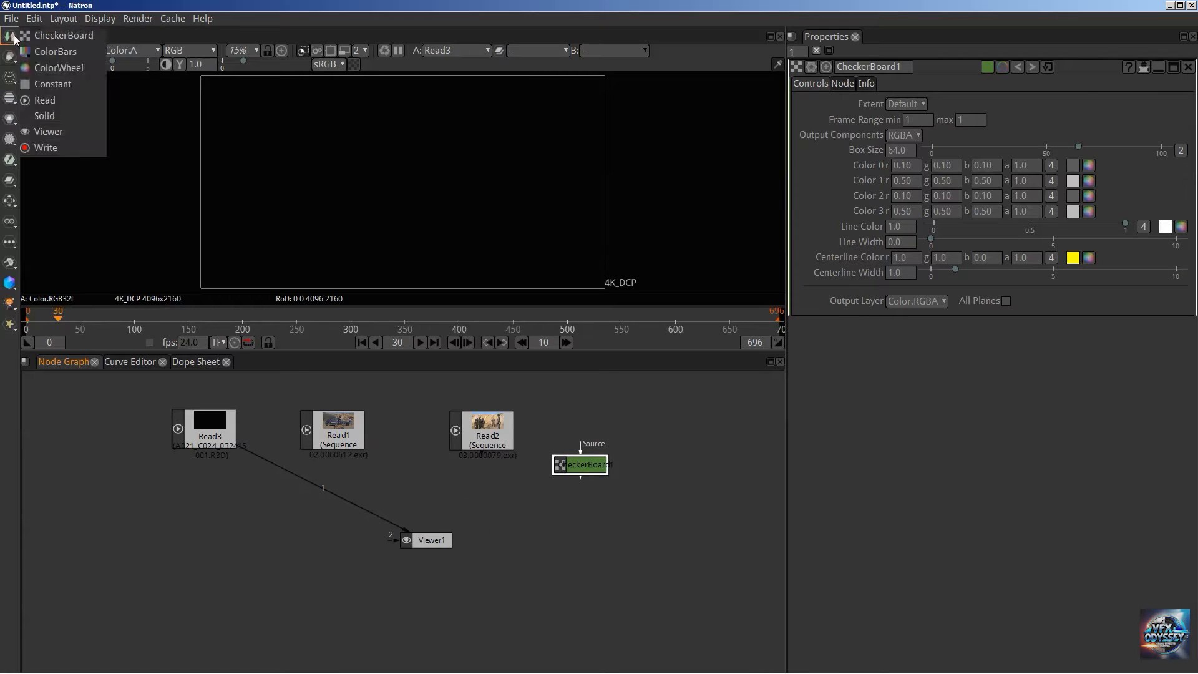
pyautogui.click(55, 52)
pyautogui.click(9, 38)
pyautogui.click(55, 66)
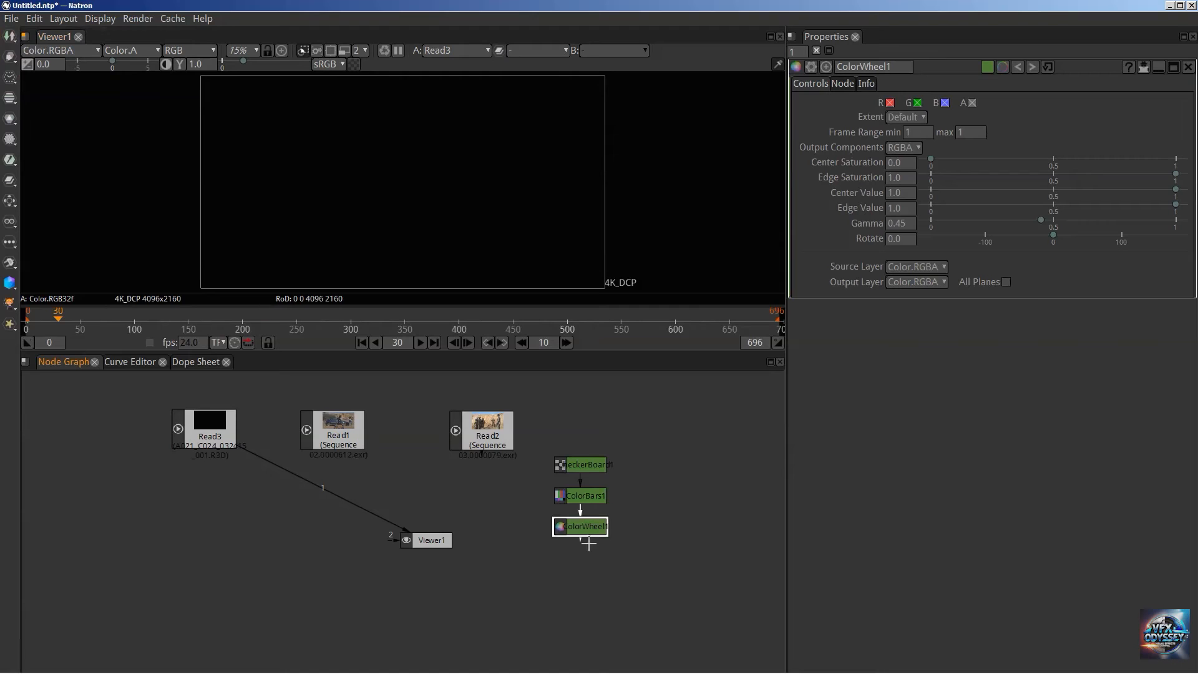
# Pull the CheckerBoard, ColorBars and ColorWheel nodes apart and disconnect the links between them.
pyautogui.click(584, 465)
pyautogui.moveTo(654, 446); pyautogui.dragTo(678, 444)
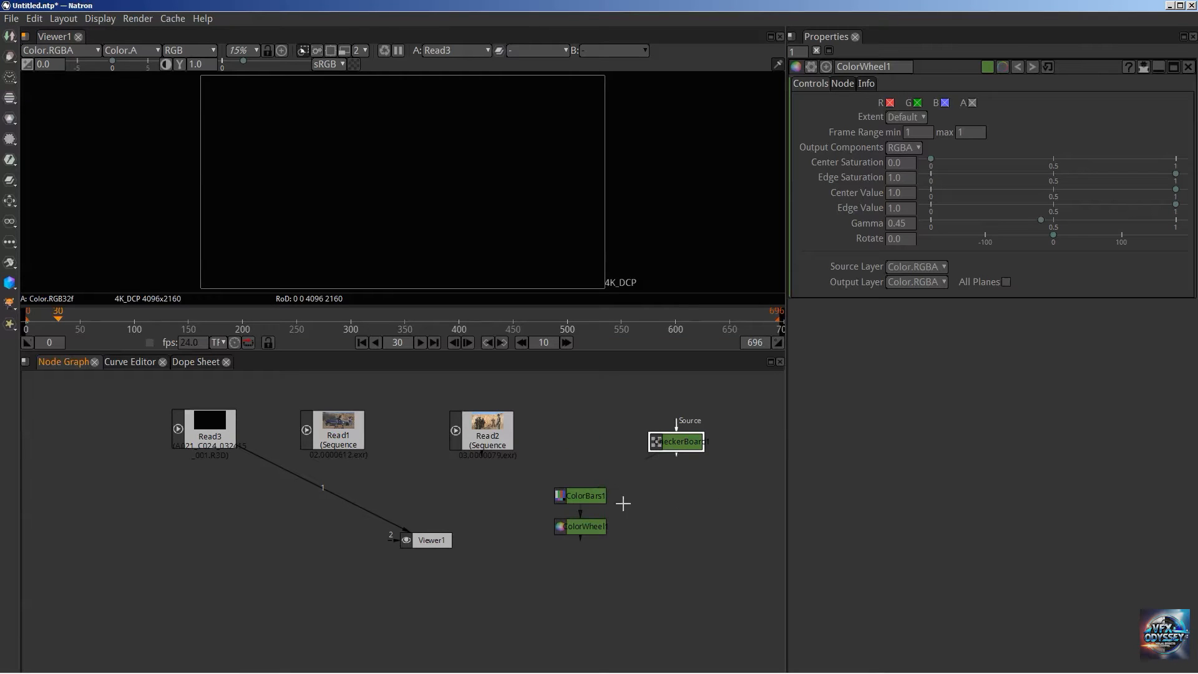
pyautogui.moveTo(582, 496); pyautogui.dragTo(582, 430)
pyautogui.moveTo(582, 514); pyautogui.dragTo(718, 482)
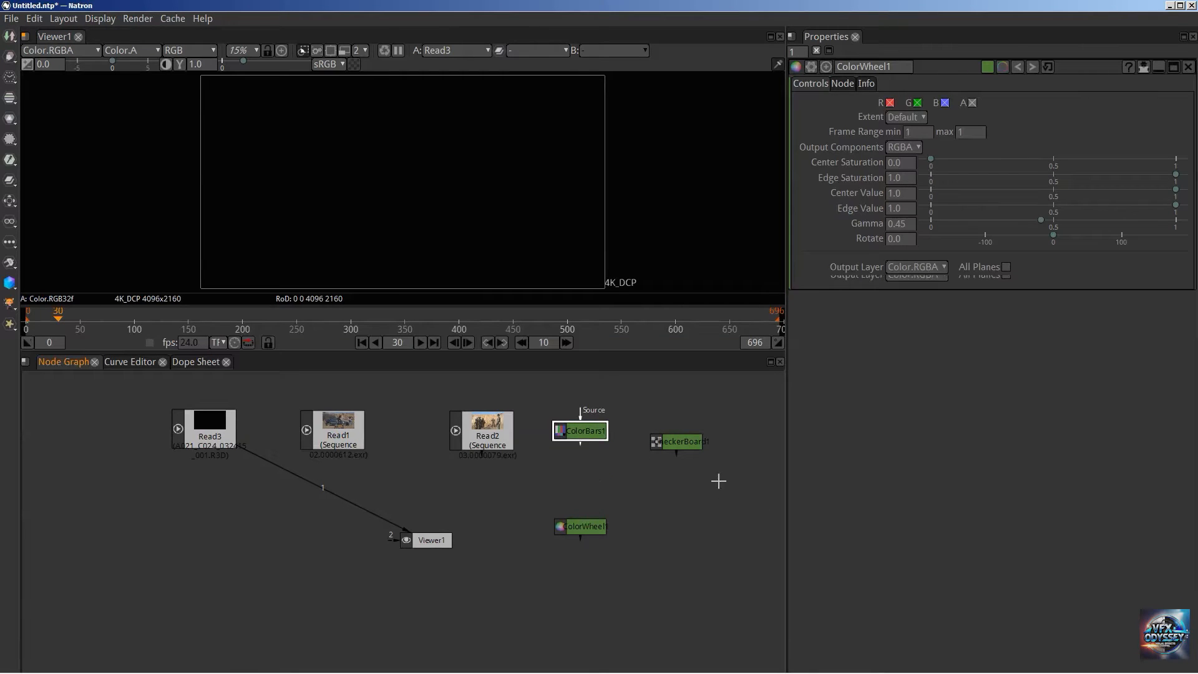
# Add a Constant node below ColorBars and detach its source input from the ColorBars node.
pyautogui.click(10, 37)
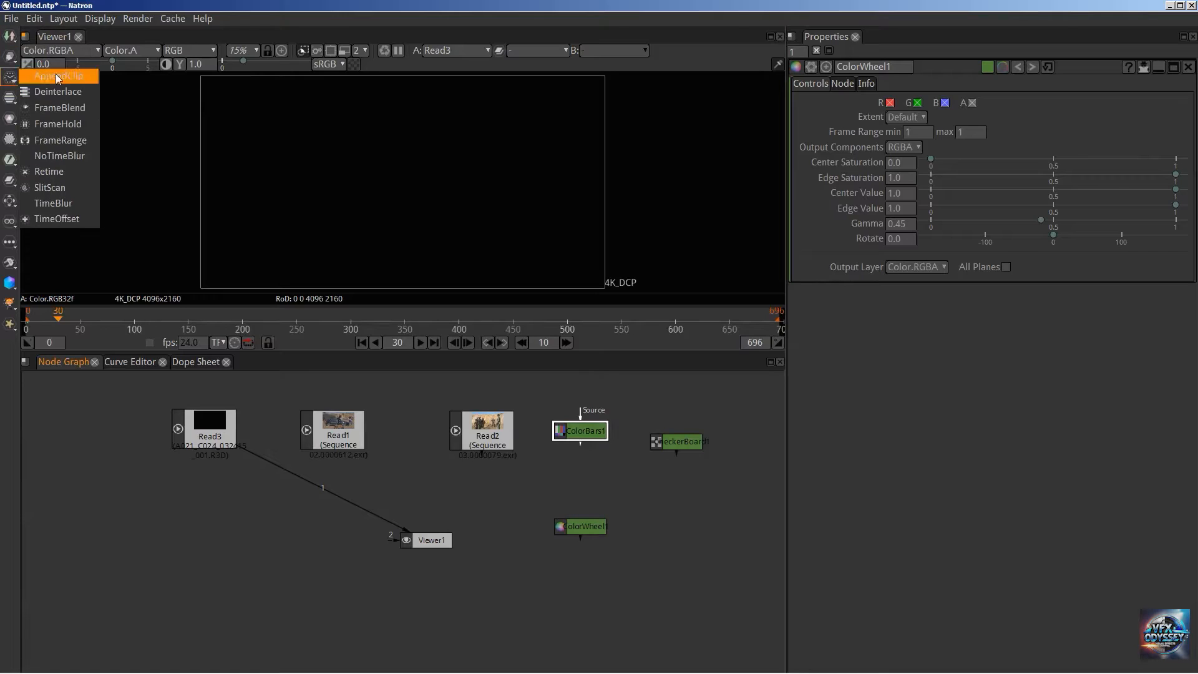
pyautogui.click(53, 84)
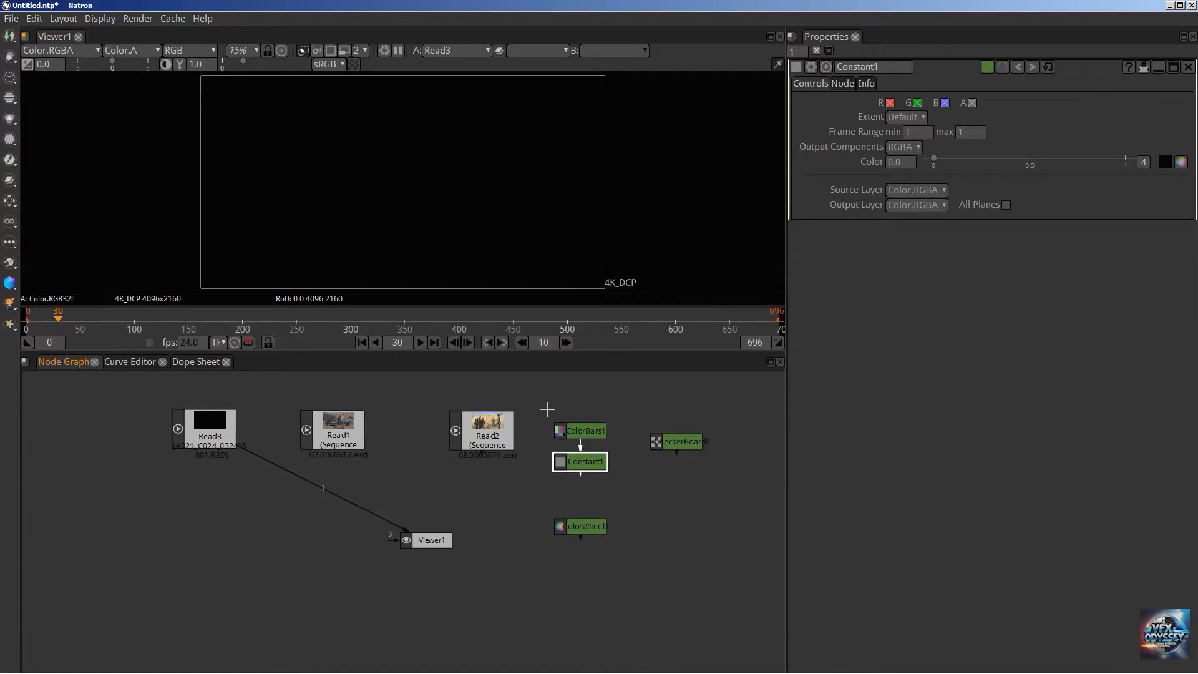
pyautogui.moveTo(587, 415); pyautogui.dragTo(687, 442)
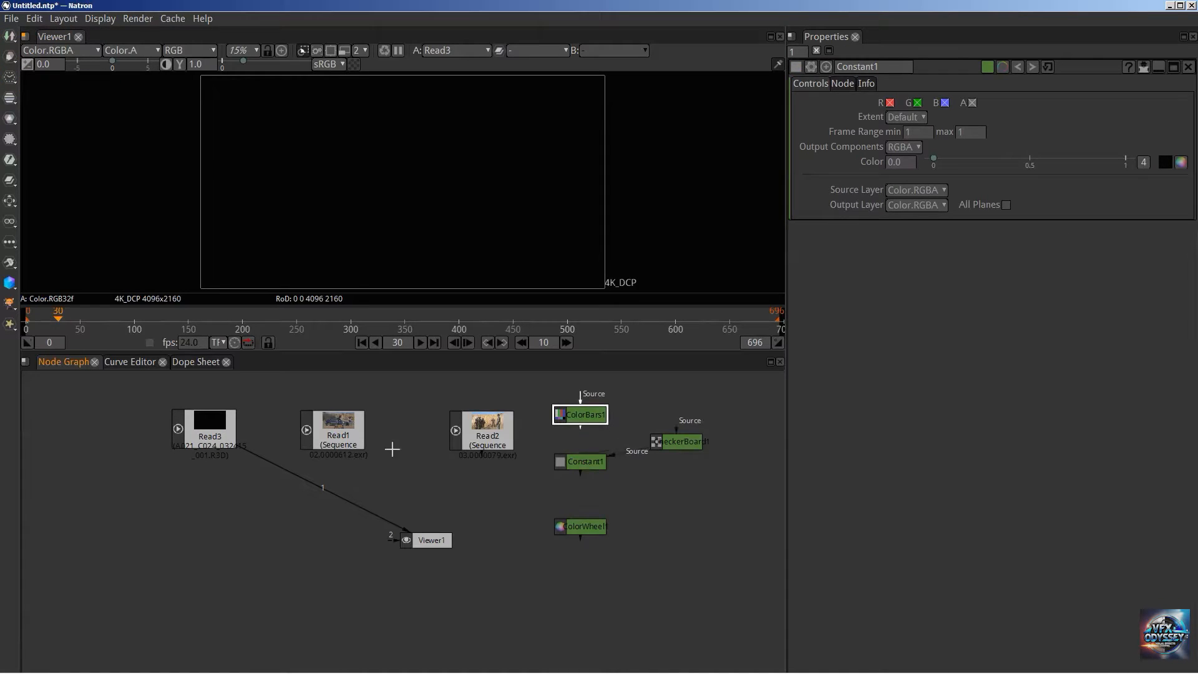
# Shift Viewer1 and the three Read nodes towards the left of the node graph to free up space.
pyautogui.moveTo(189, 425); pyautogui.dragTo(135, 413)
pyautogui.moveTo(430, 540); pyautogui.dragTo(156, 541)
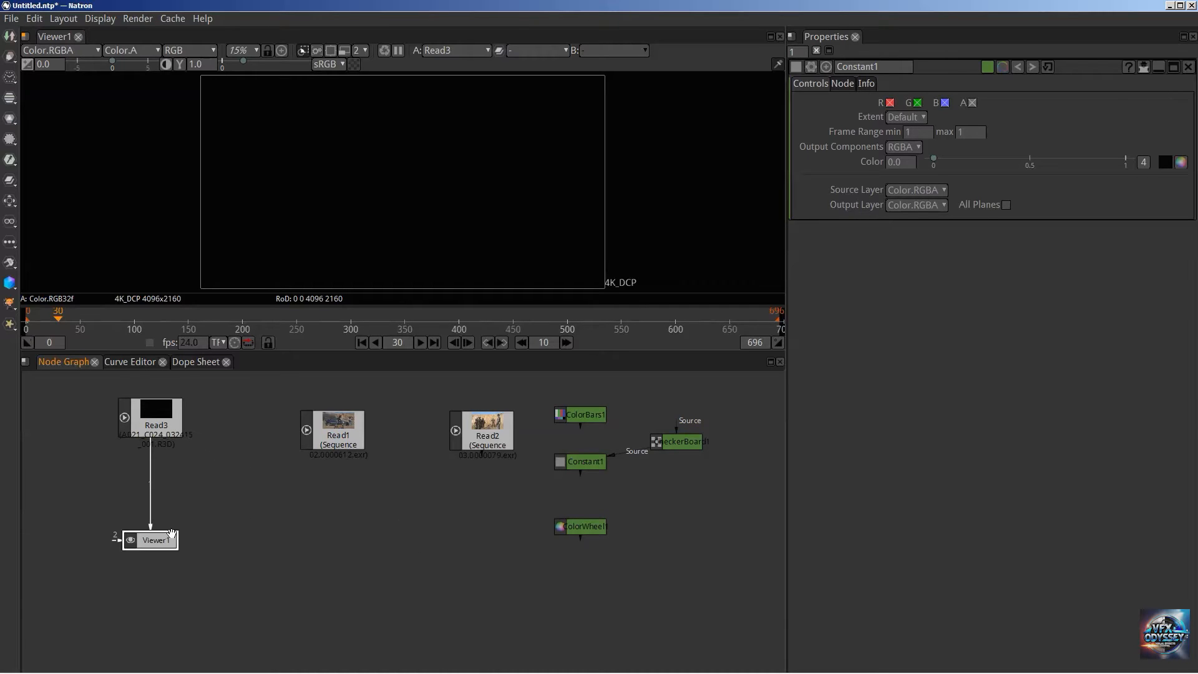
pyautogui.moveTo(301, 429); pyautogui.dragTo(221, 423)
pyautogui.moveTo(450, 435); pyautogui.dragTo(327, 435)
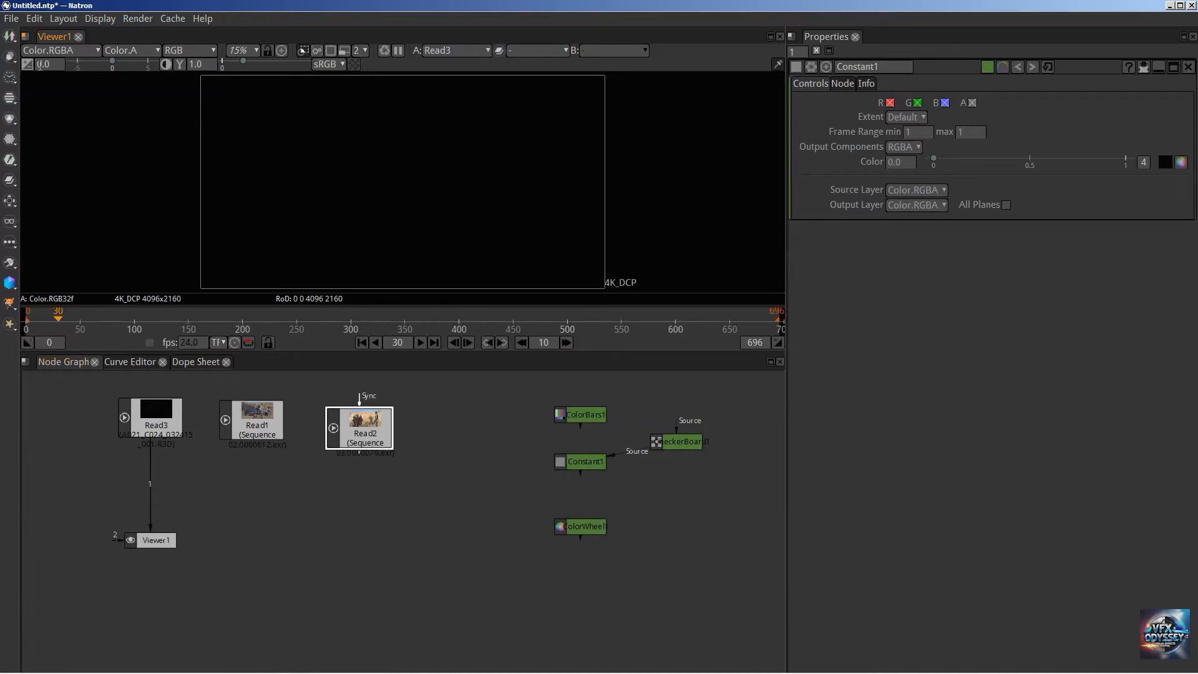
pyautogui.click(13, 39)
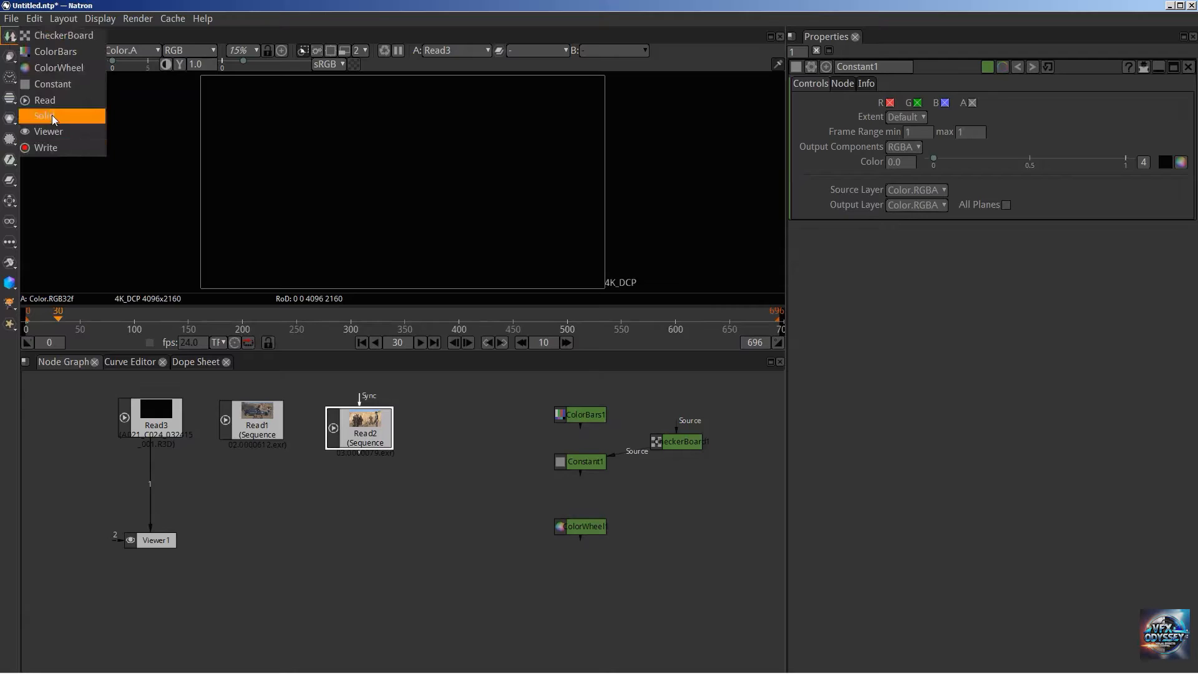
pyautogui.click(427, 468)
# Disconnect the Constant node's source input and connect Viewer1 to the repositioned ColorBars node.
pyautogui.moveTo(581, 414); pyautogui.dragTo(536, 429)
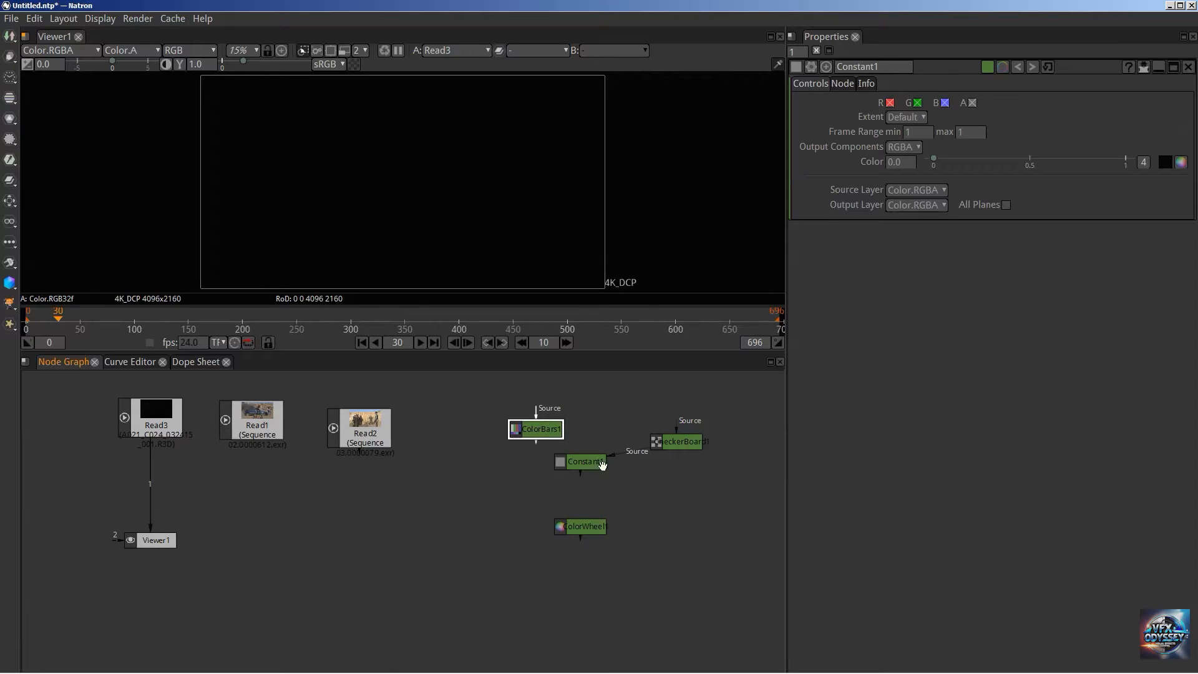
pyautogui.moveTo(612, 455); pyautogui.dragTo(546, 481)
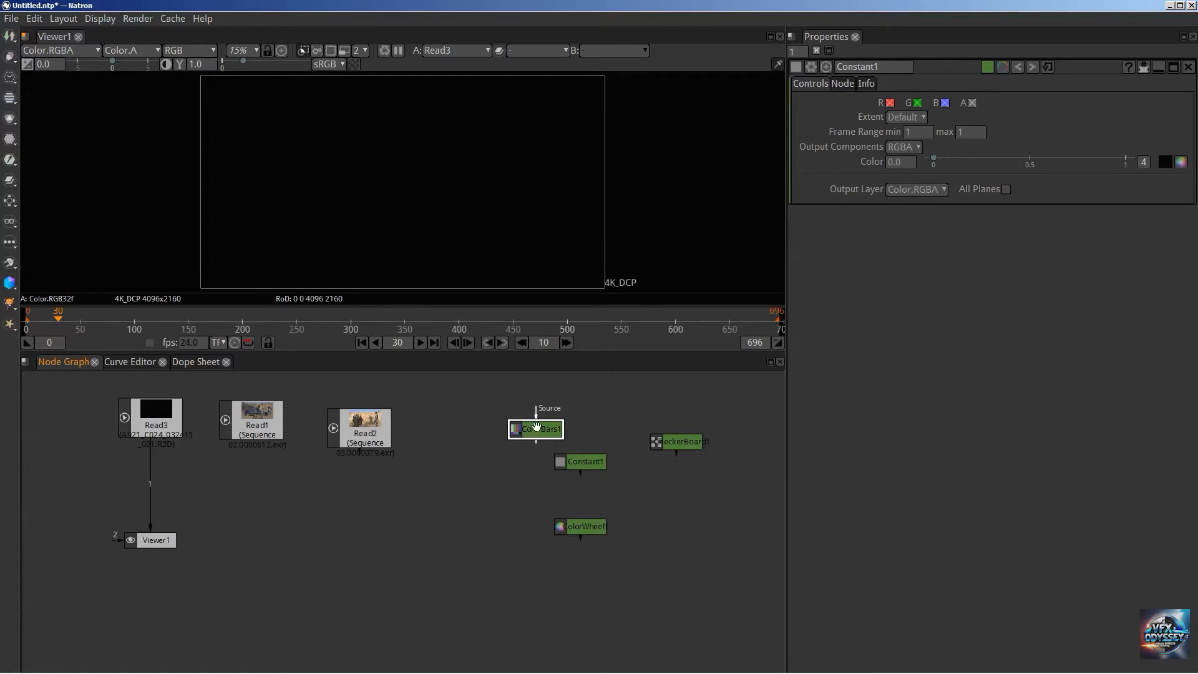
pyautogui.moveTo(538, 428); pyautogui.dragTo(629, 442)
pyautogui.moveTo(139, 539); pyautogui.dragTo(511, 523)
pyautogui.moveTo(314, 552); pyautogui.dragTo(403, 563)
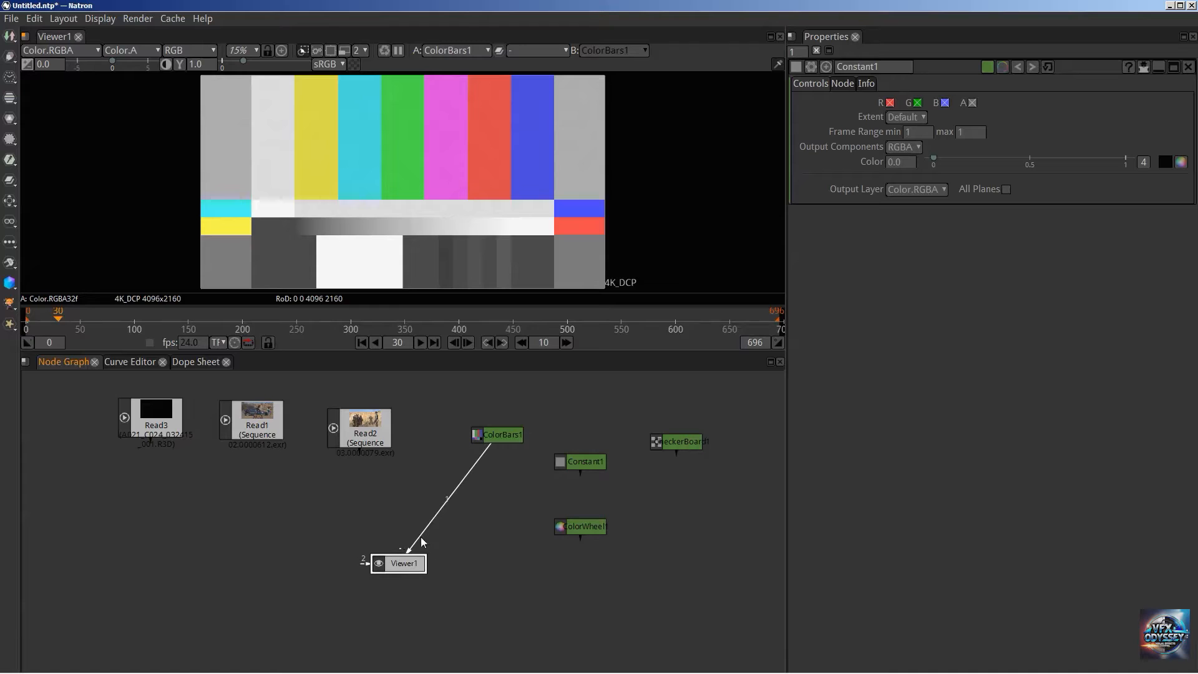
# Set the Constant node's color to the dark orange basic color and switch Viewer1's input from ColorBars to Constant.
pyautogui.moveTo(420, 537); pyautogui.dragTo(583, 467)
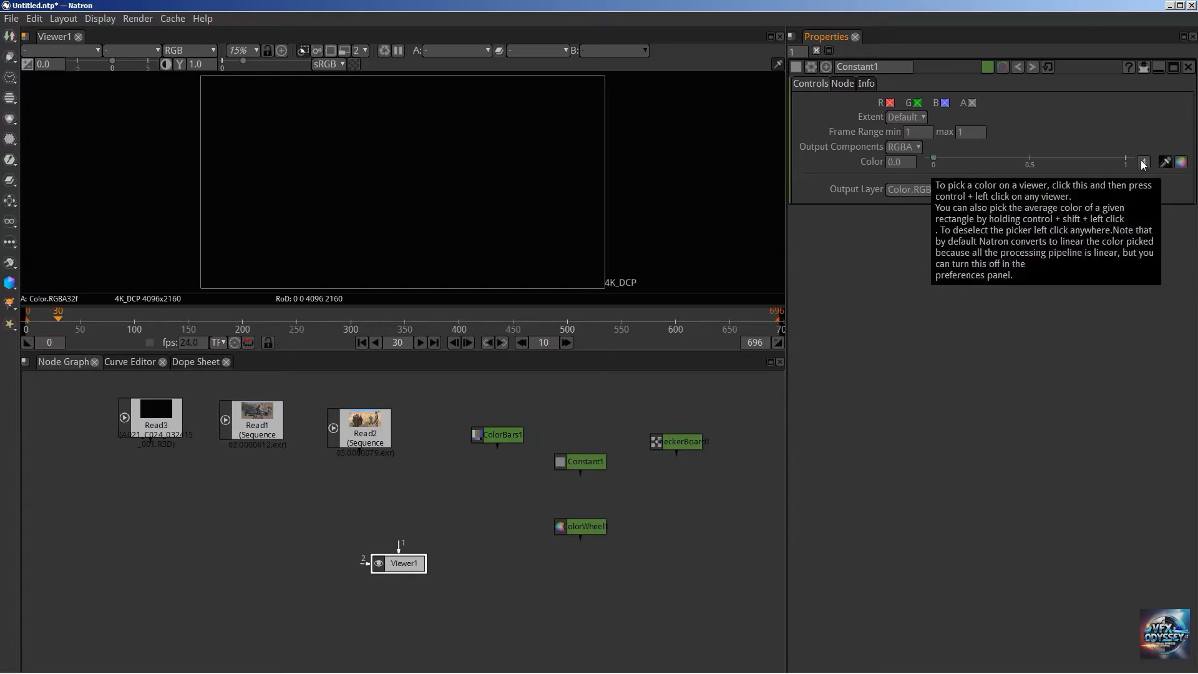
pyautogui.click(1181, 162)
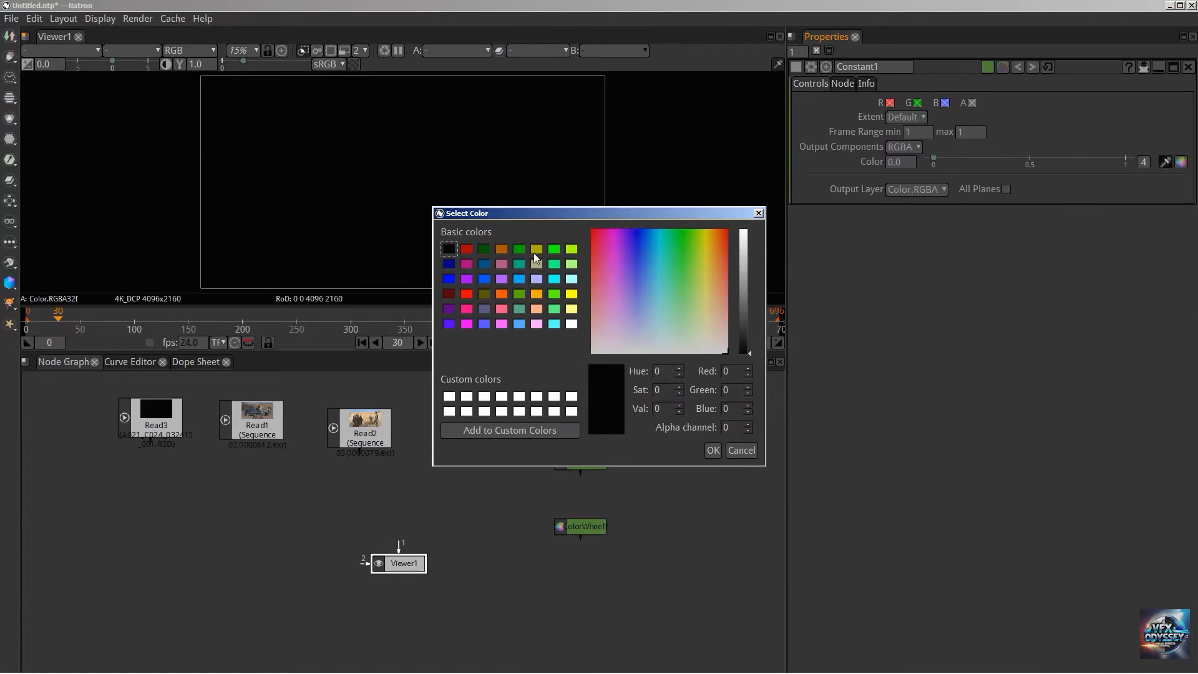
pyautogui.click(501, 248)
pyautogui.click(713, 450)
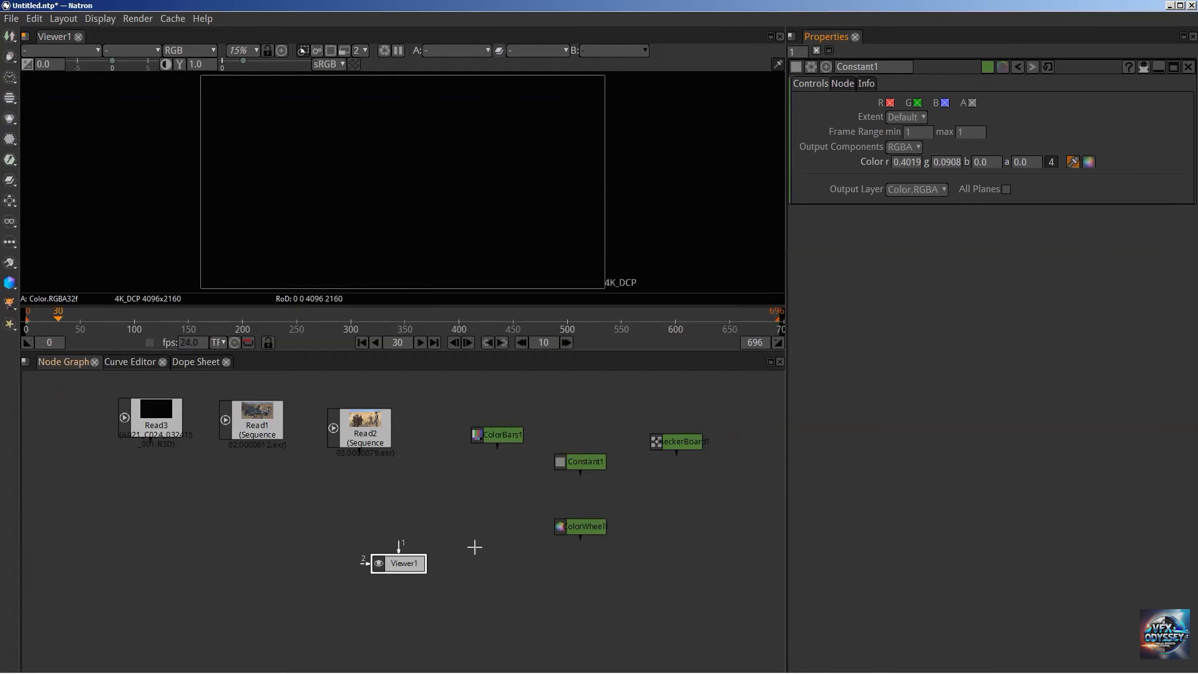
pyautogui.moveTo(402, 544); pyautogui.dragTo(635, 472)
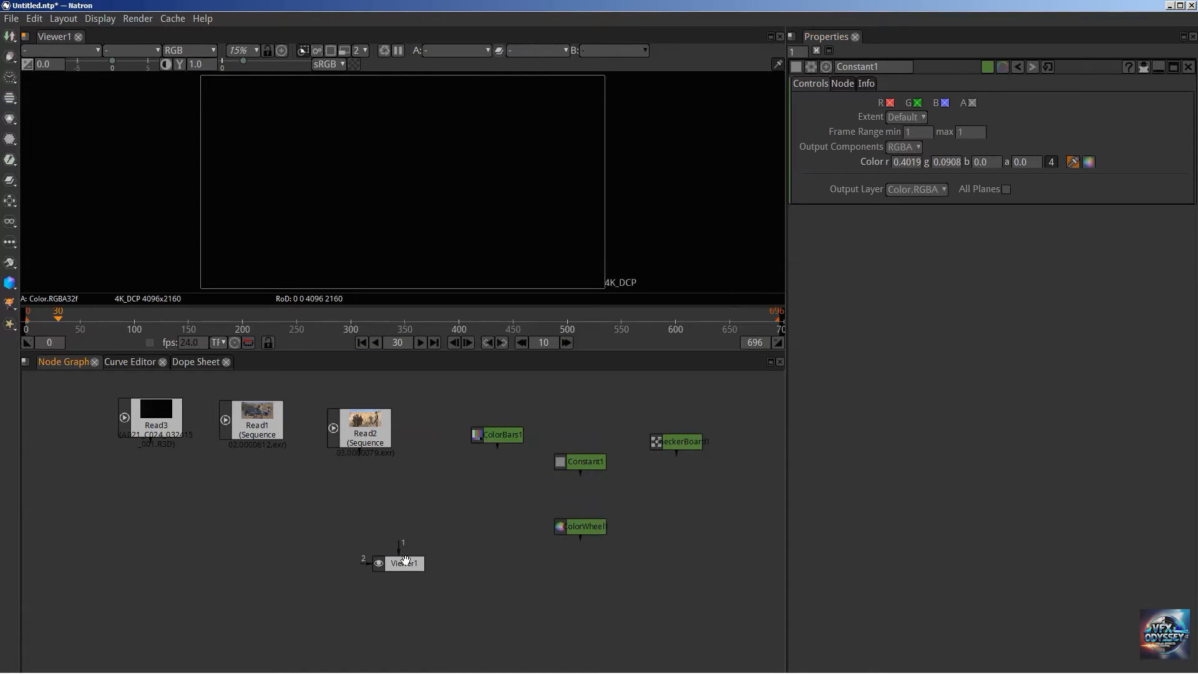
pyautogui.moveTo(399, 548); pyautogui.dragTo(599, 465)
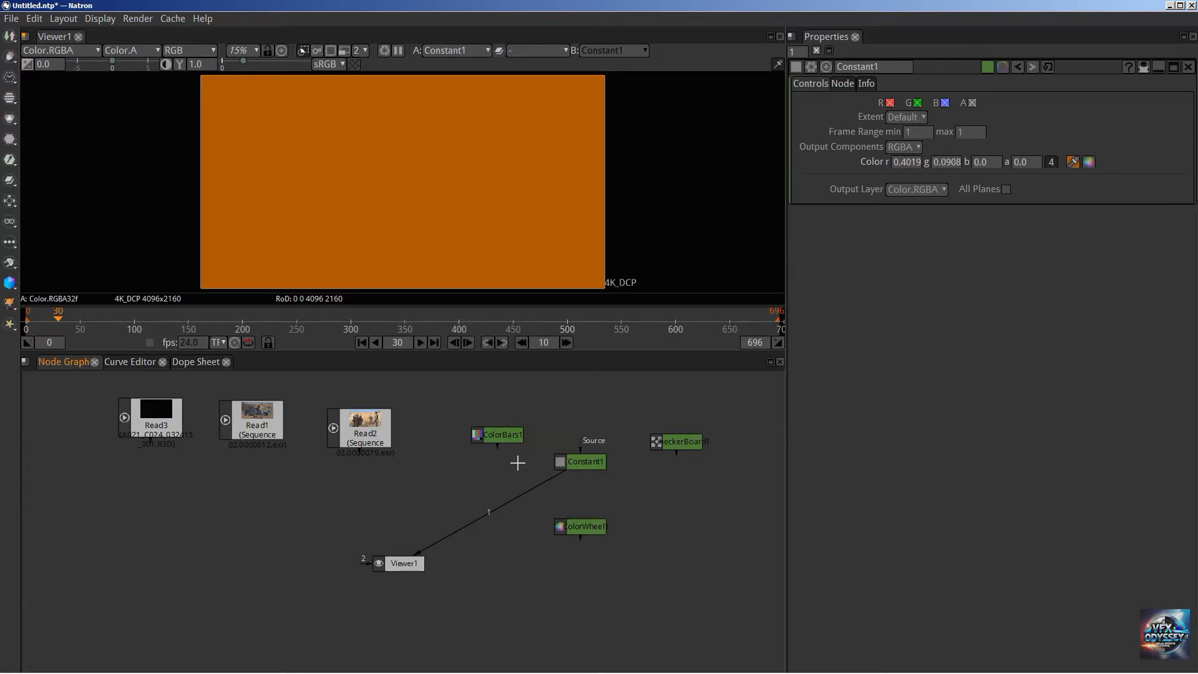
# Rearrange the Viewer1, Constant and ColorWheel nodes, and view CheckerBoard and ColorWheel in turn through Viewer1.
pyautogui.moveTo(378, 565); pyautogui.dragTo(654, 550)
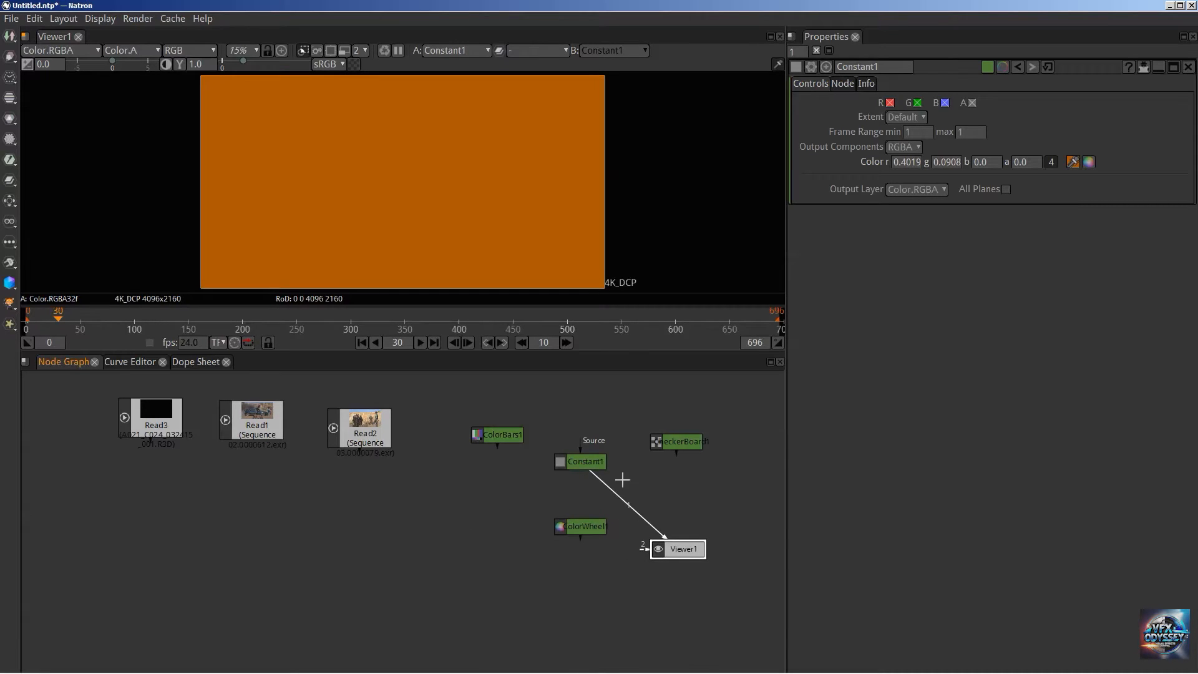
pyautogui.click(556, 462)
pyautogui.moveTo(556, 462); pyautogui.dragTo(501, 462)
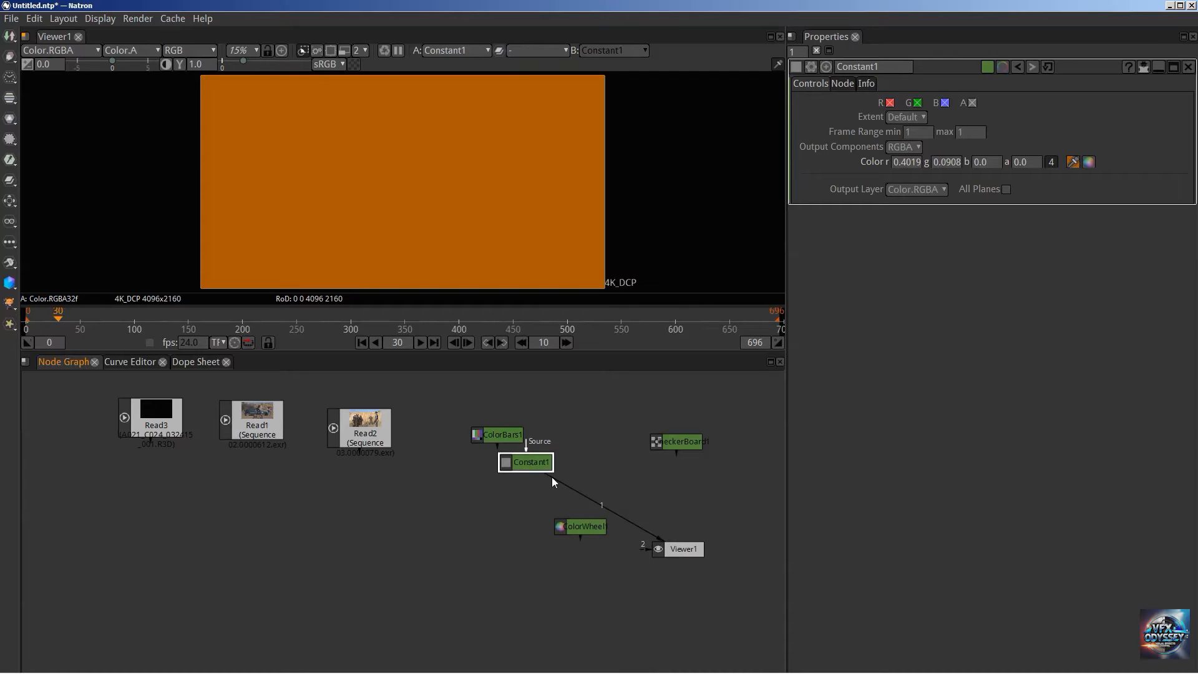
pyautogui.moveTo(552, 477); pyautogui.dragTo(678, 462)
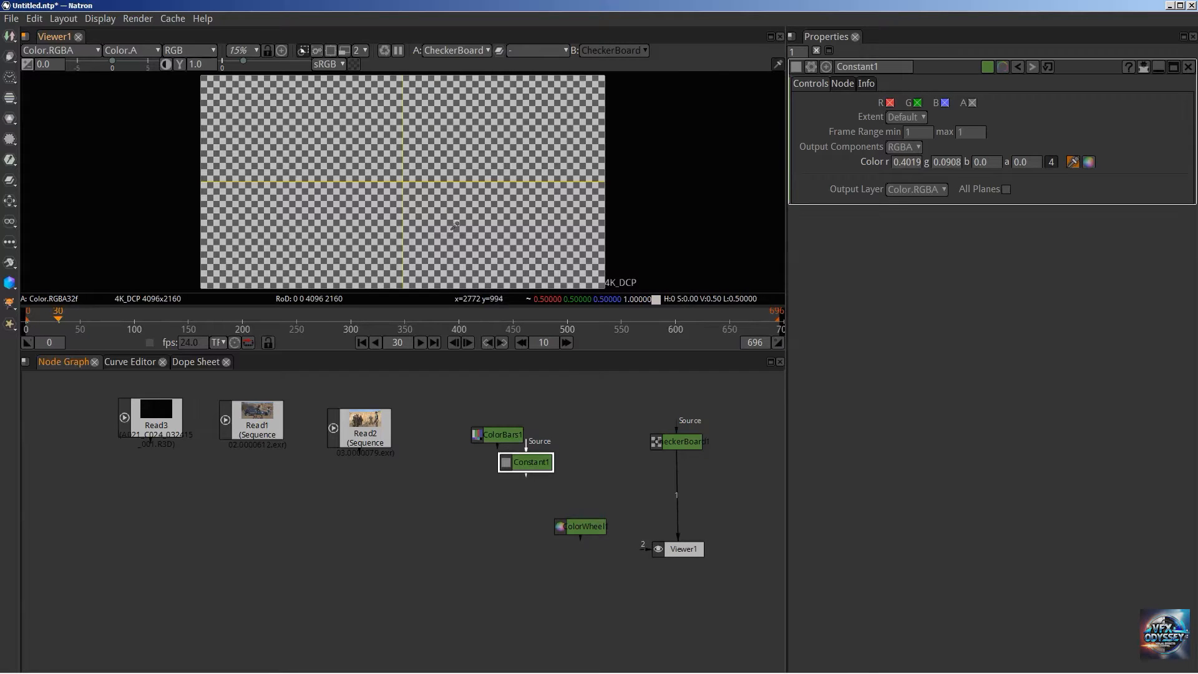
pyautogui.moveTo(591, 525); pyautogui.dragTo(591, 496)
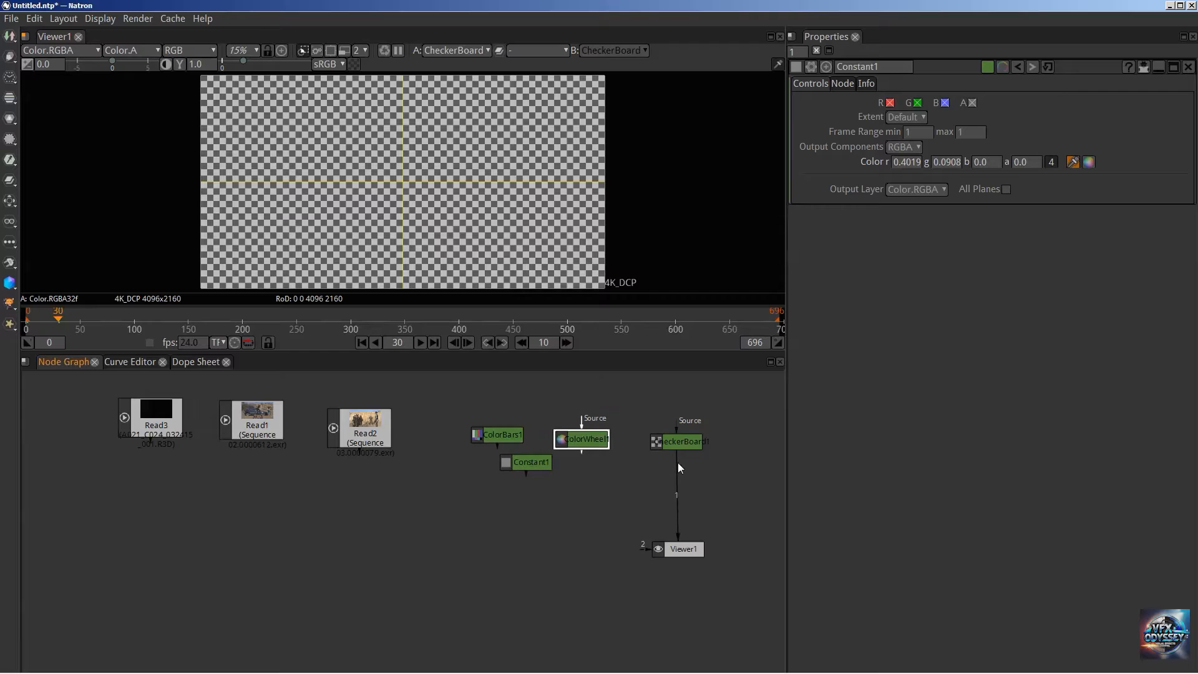
pyautogui.moveTo(676, 493); pyautogui.dragTo(575, 440)
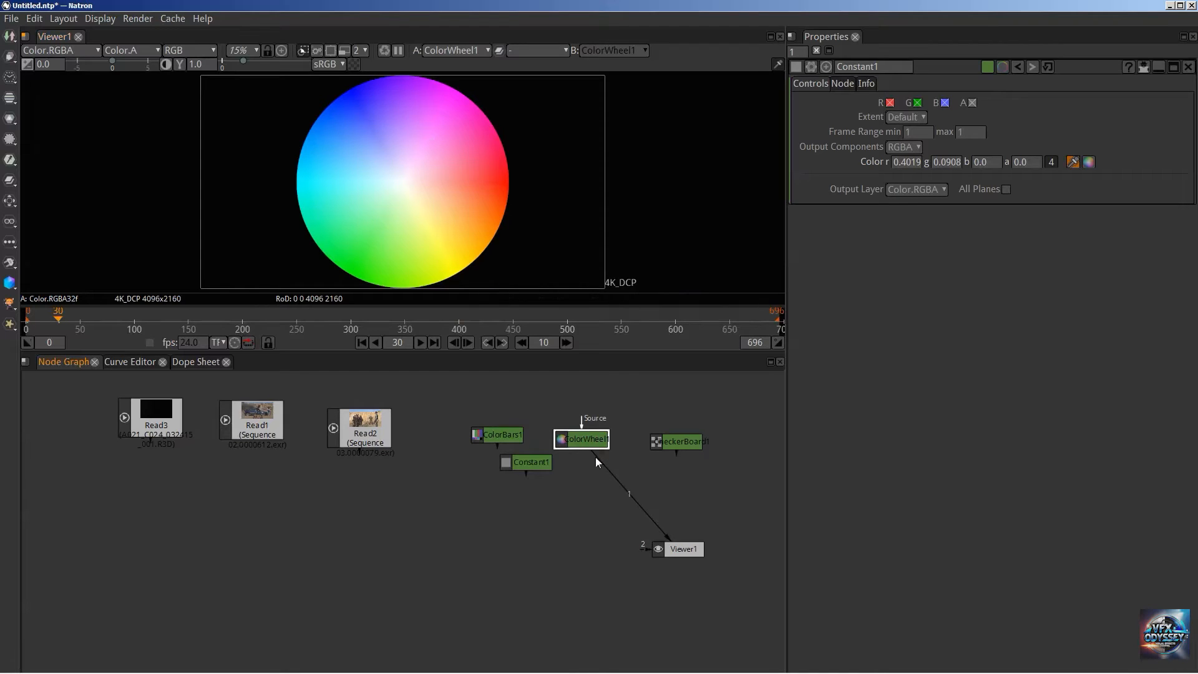
# Line up Constant, ColorBars, ColorWheel and CheckerBoard in one row to the right of Read2.
pyautogui.moveTo(590, 441); pyautogui.dragTo(597, 418)
pyautogui.moveTo(675, 442); pyautogui.dragTo(671, 413)
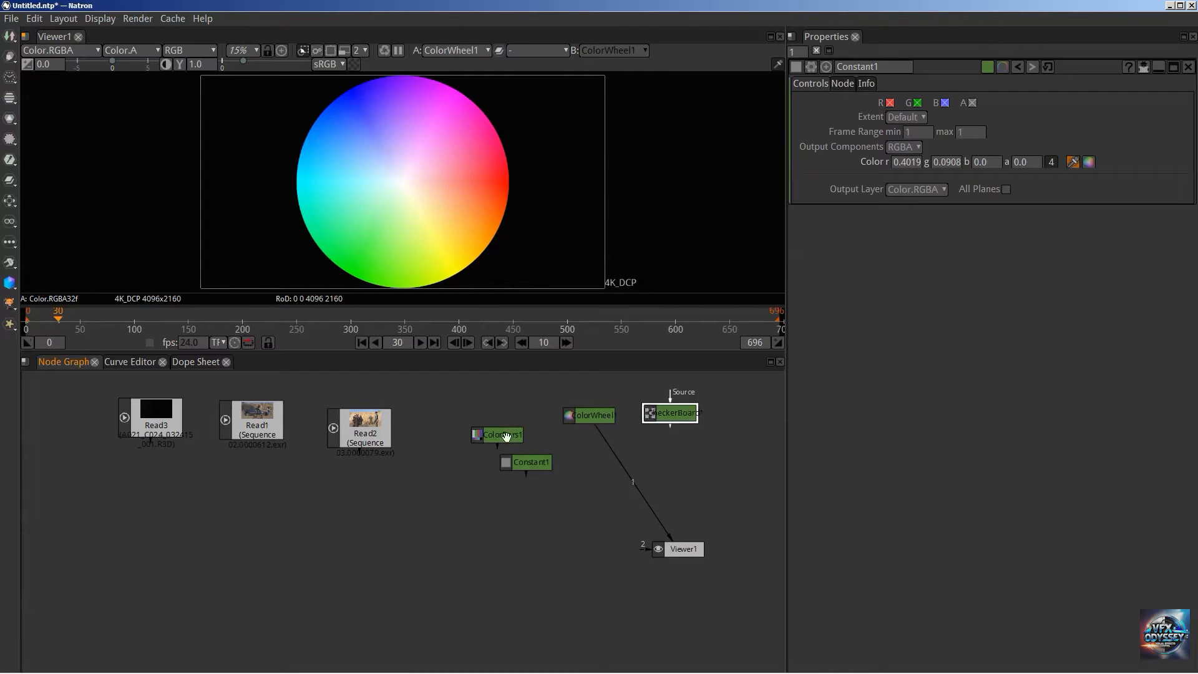
pyautogui.moveTo(502, 435); pyautogui.dragTo(510, 414)
pyautogui.moveTo(516, 460); pyautogui.dragTo(433, 414)
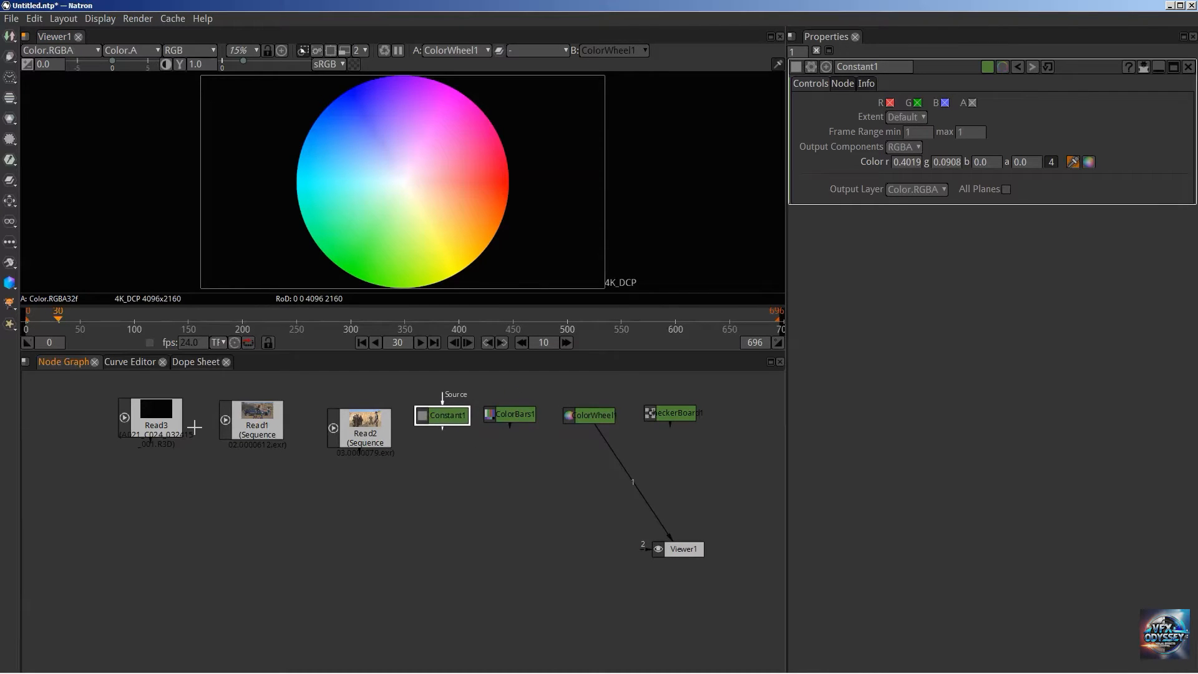
# Move Read1 below Read3 and spread the Constant, ColorBars, ColorWheel and CheckerBoard nodes further apart along their row.
pyautogui.moveTo(222, 432); pyautogui.dragTo(92, 465)
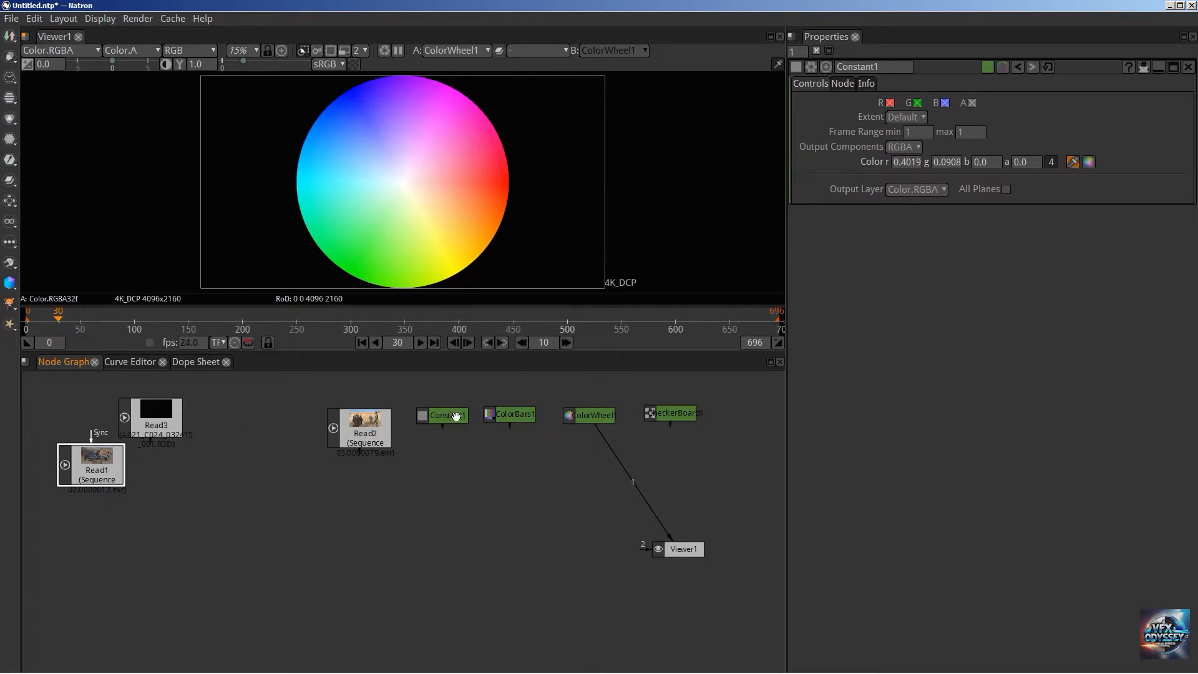
pyautogui.moveTo(455, 417); pyautogui.dragTo(475, 416)
pyautogui.moveTo(522, 417); pyautogui.dragTo(550, 416)
pyautogui.moveTo(605, 416); pyautogui.dragTo(635, 415)
pyautogui.moveTo(671, 413); pyautogui.dragTo(717, 412)
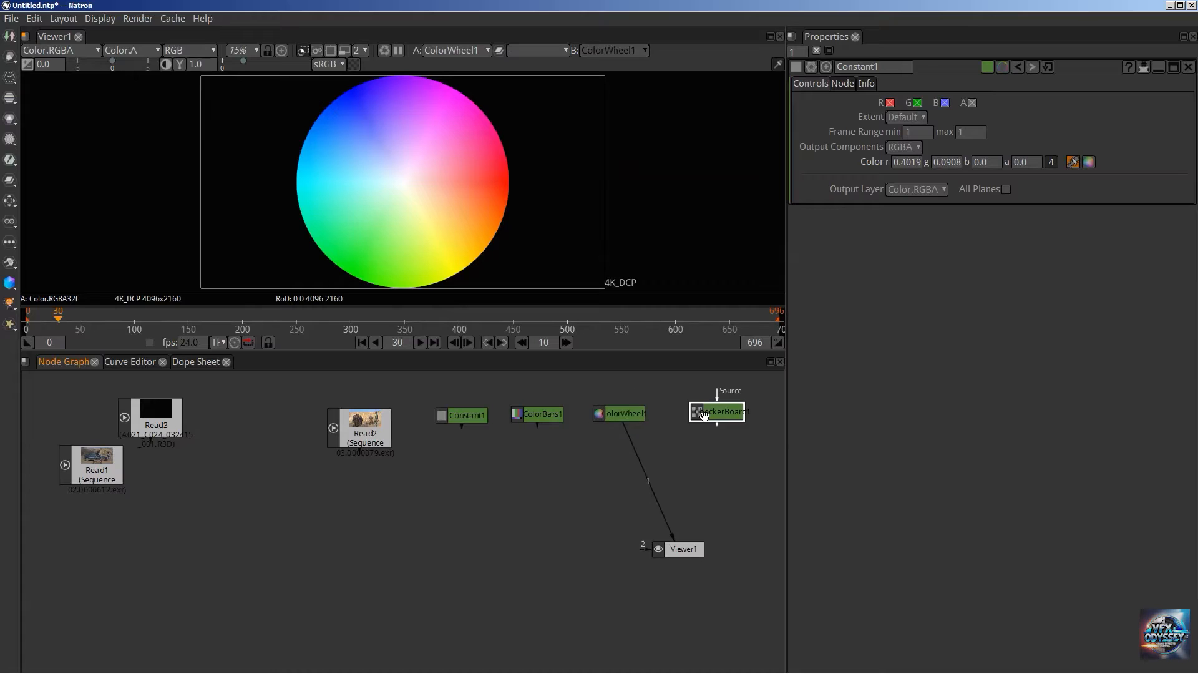
pyautogui.click(440, 415)
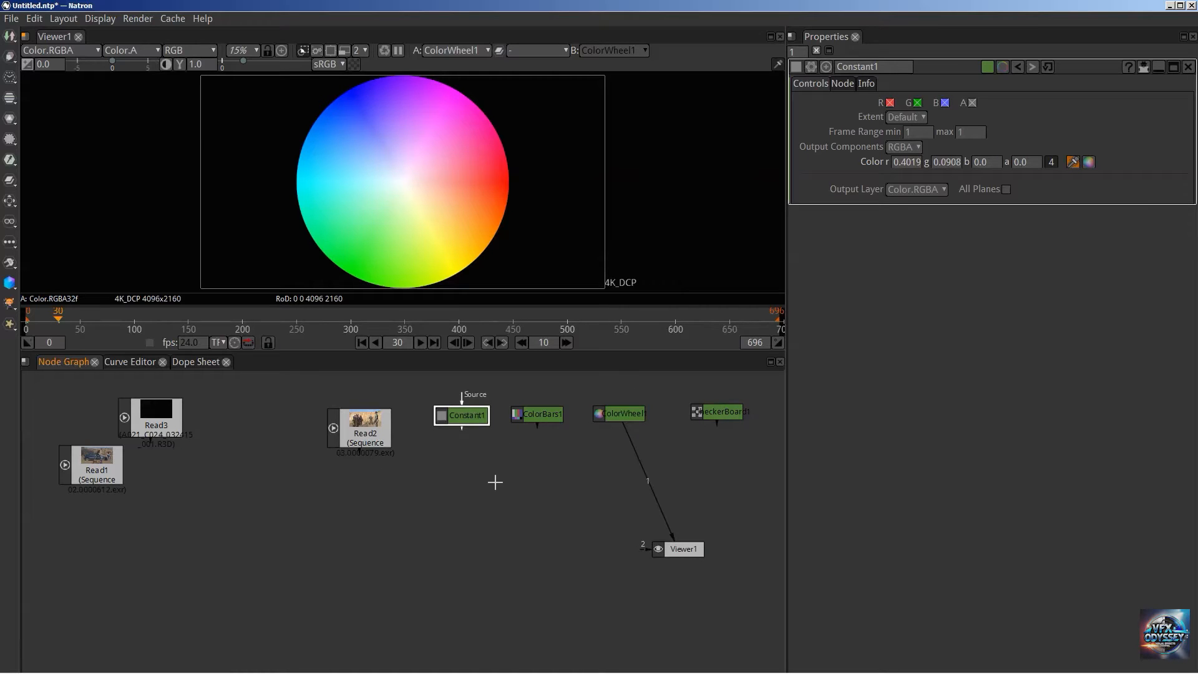
pyautogui.moveTo(473, 421); pyautogui.dragTo(529, 408)
pyautogui.click(530, 409)
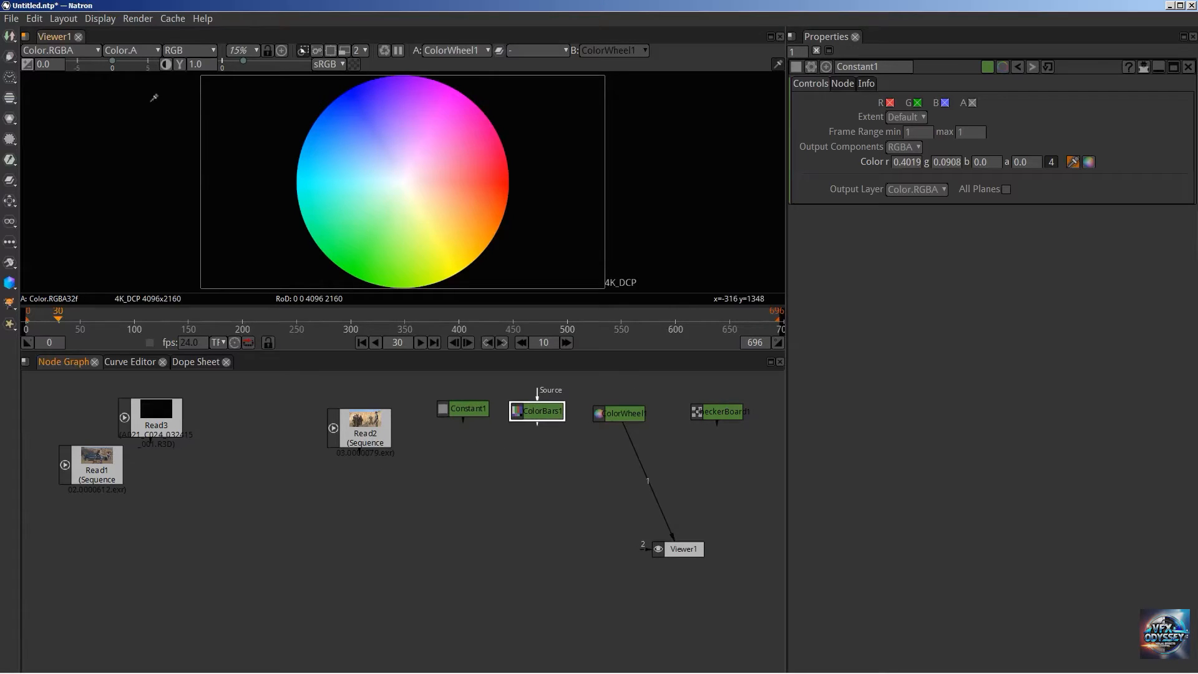
# Look through the available nodes in the Draw, Time, Channel, Color and Keyer categories.
pyautogui.click(13, 62)
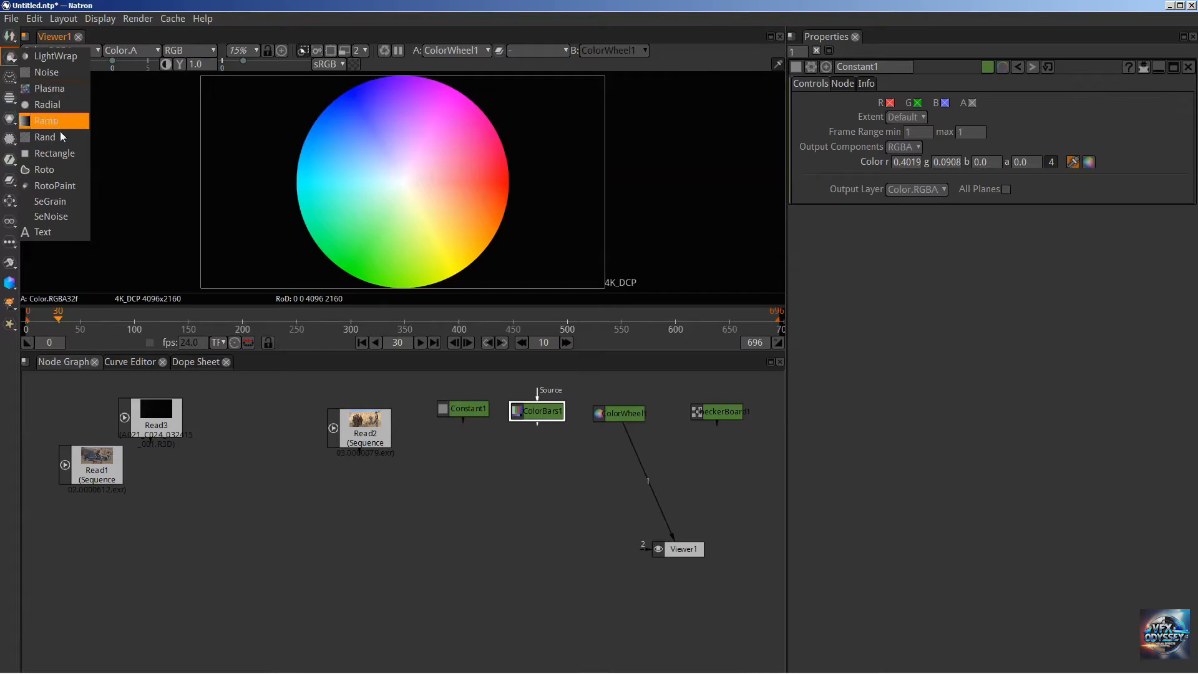
pyautogui.click(9, 82)
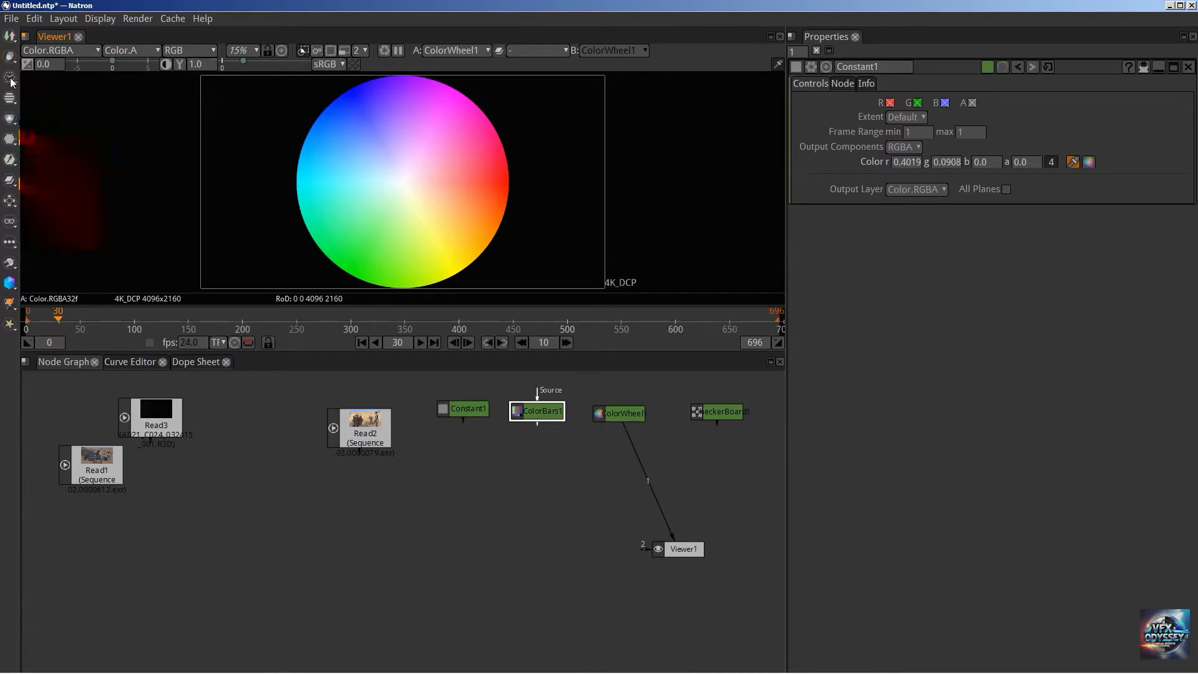
pyautogui.click(15, 87)
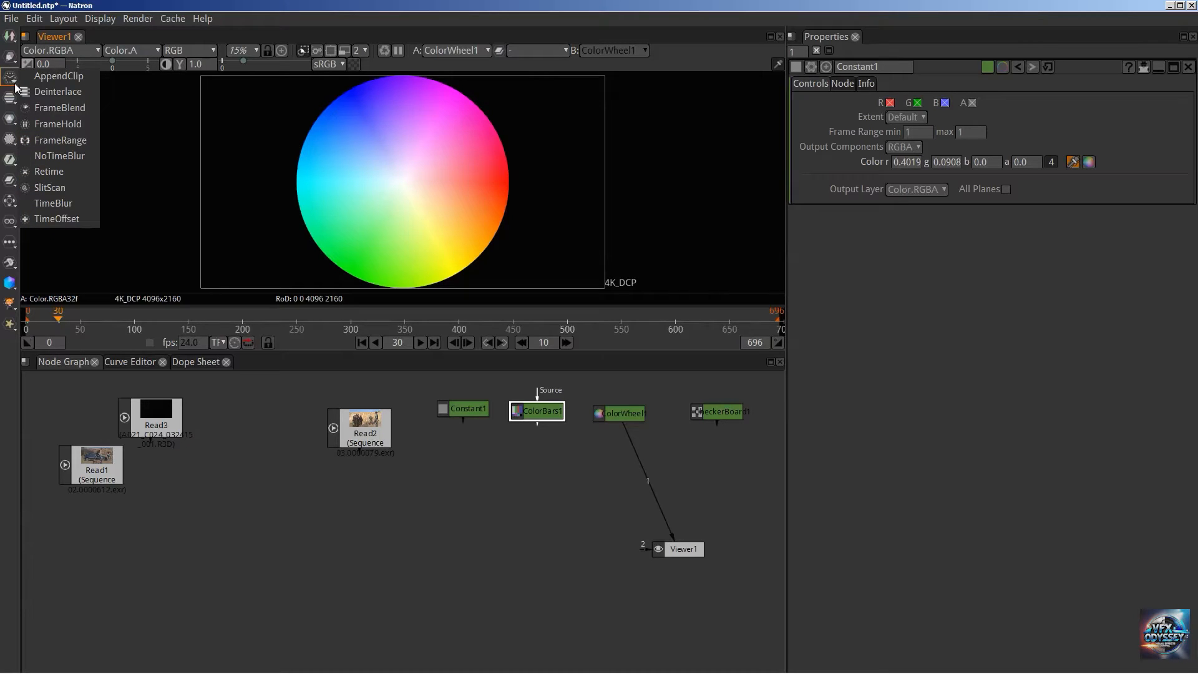
pyautogui.click(14, 102)
pyautogui.click(84, 8)
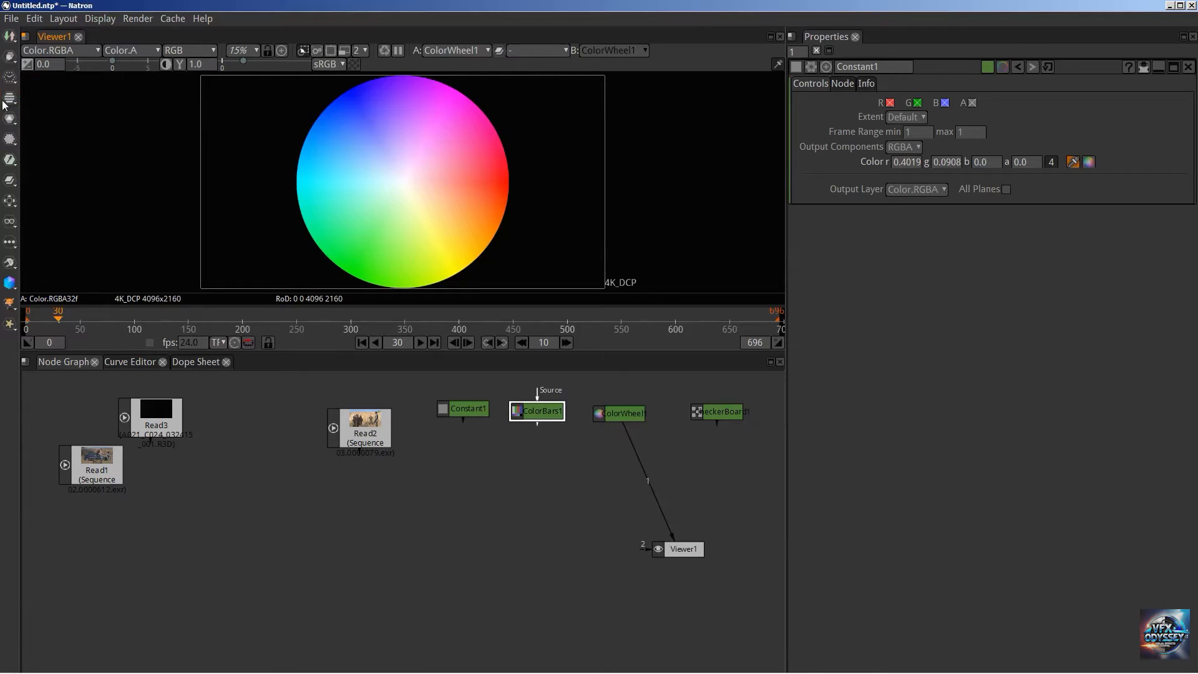
pyautogui.click(14, 106)
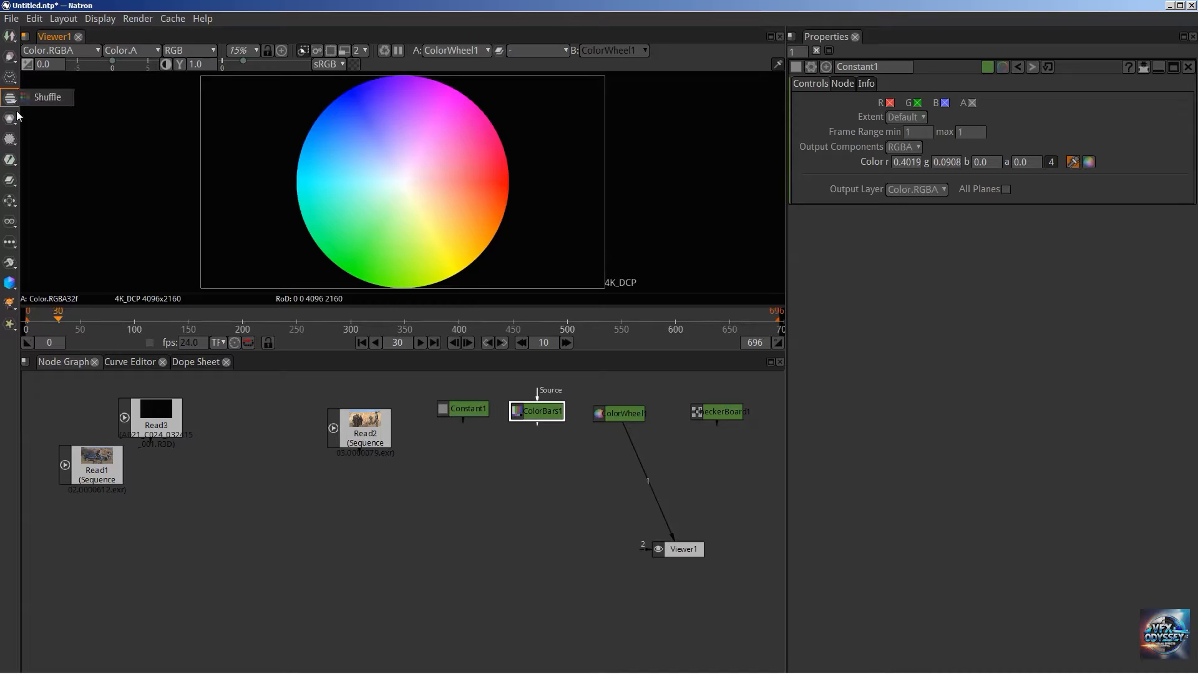
pyautogui.click(62, 3)
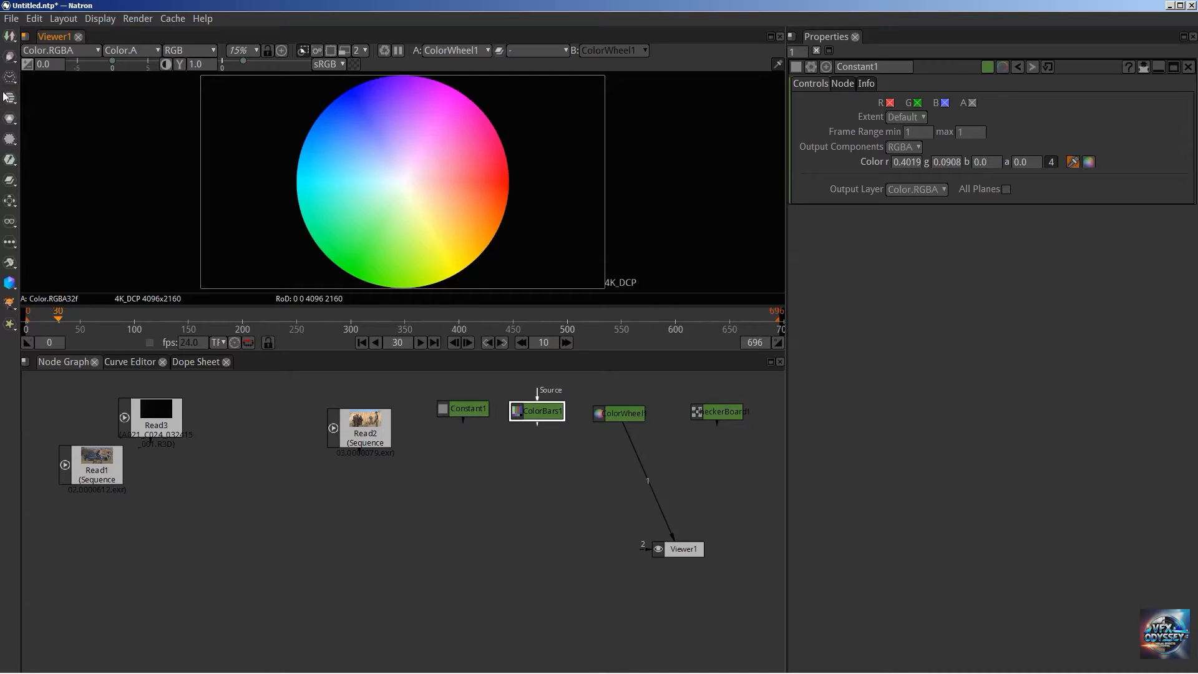
pyautogui.click(11, 124)
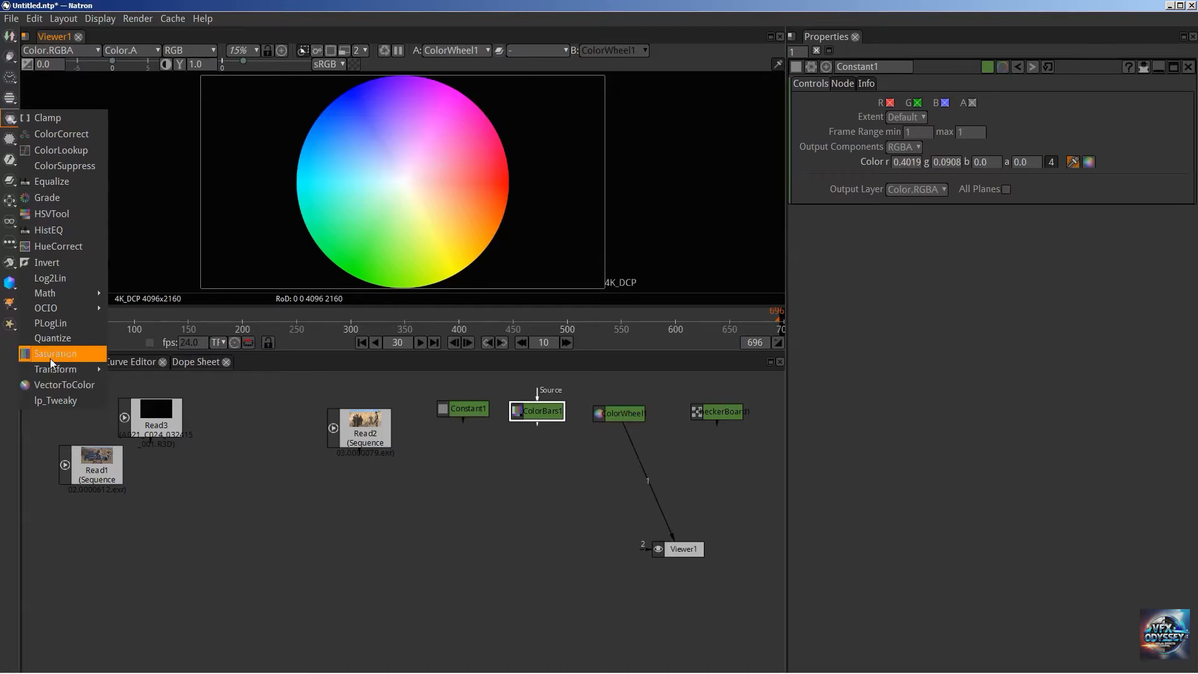
pyautogui.click(145, 5)
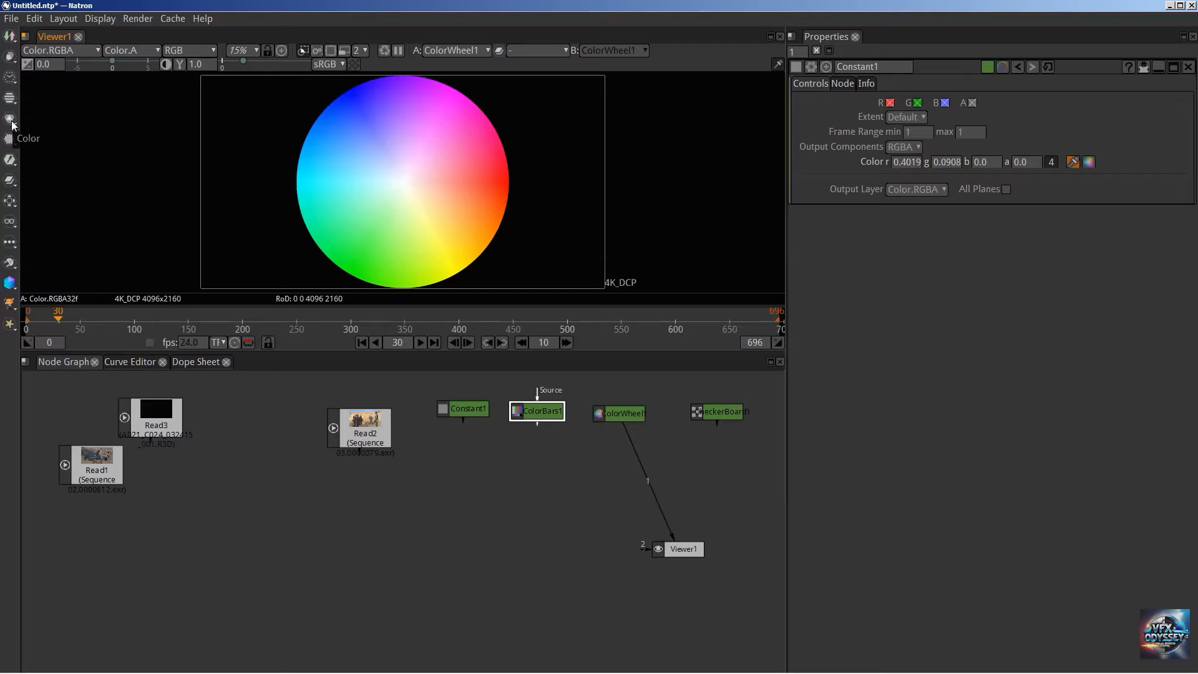
pyautogui.click(13, 162)
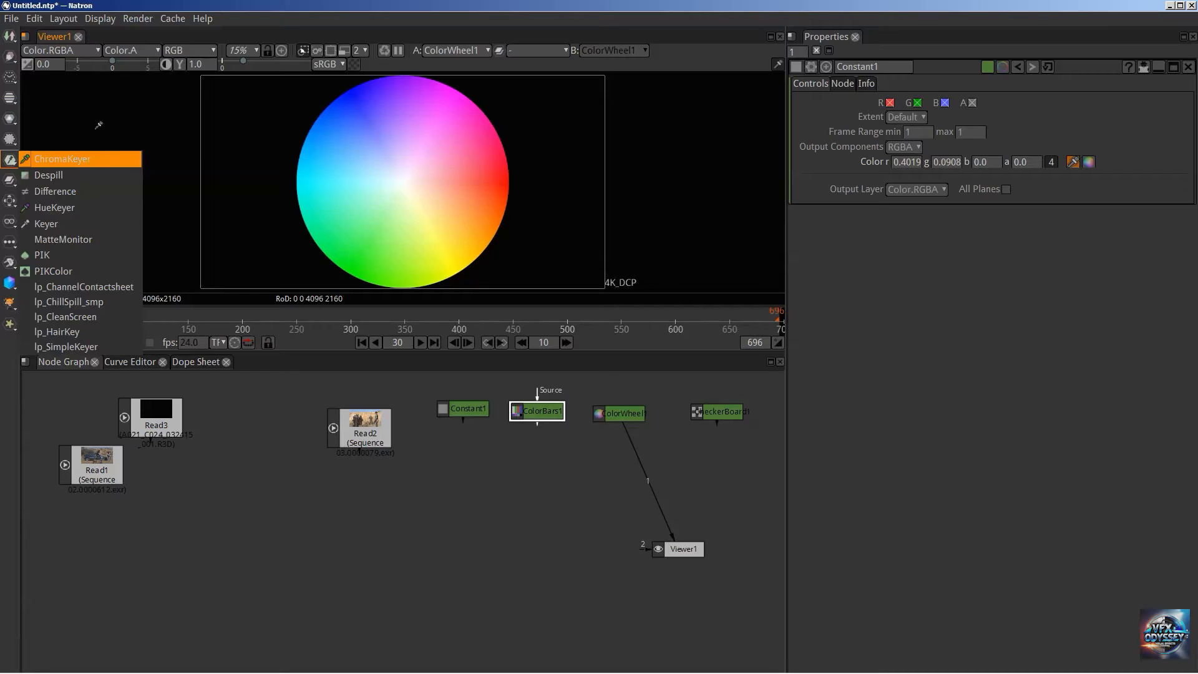
pyautogui.click(105, 4)
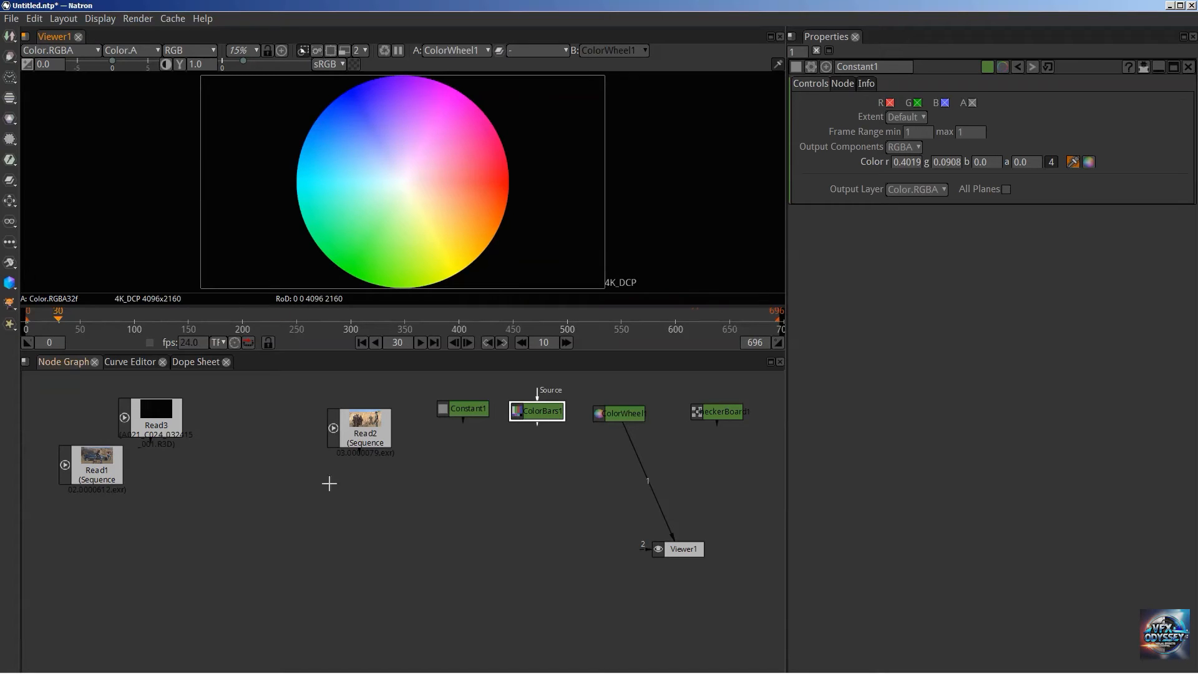
# Switch to the Compositing landscape.ntp project, split Viewer1's pane into two side-by-side panes and fit its image to the view.
pyautogui.hotkey('alt', 'Tab')
pyautogui.hotkey('alt', 'Tab')
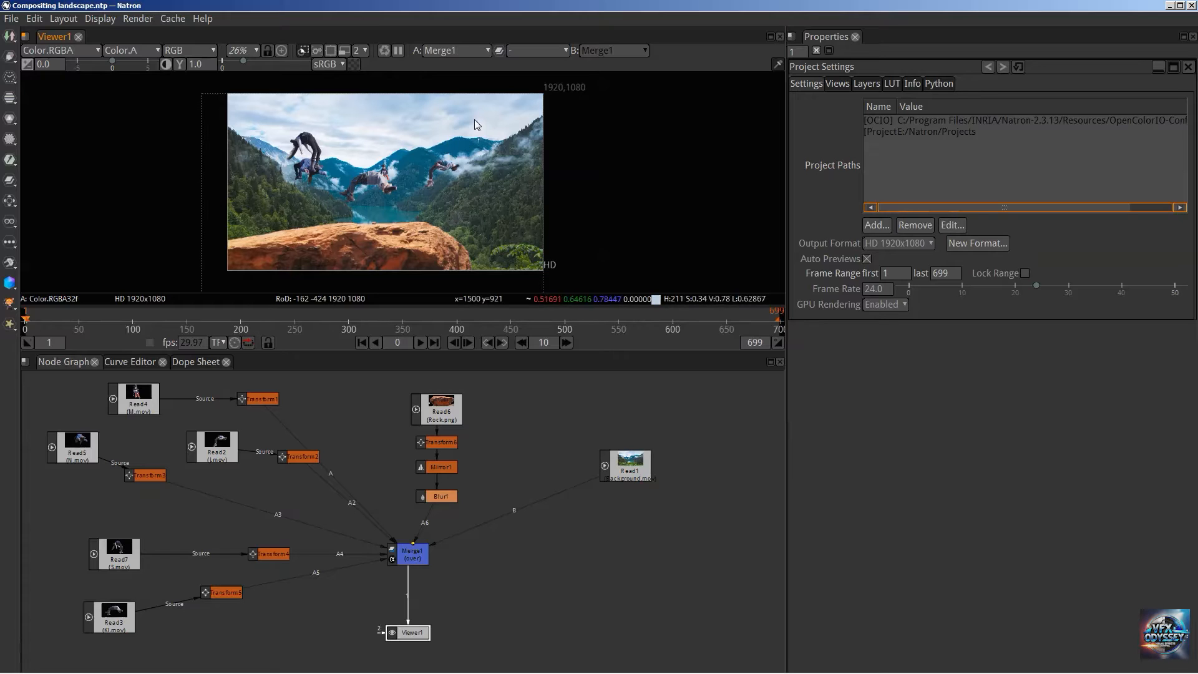
pyautogui.click(27, 36)
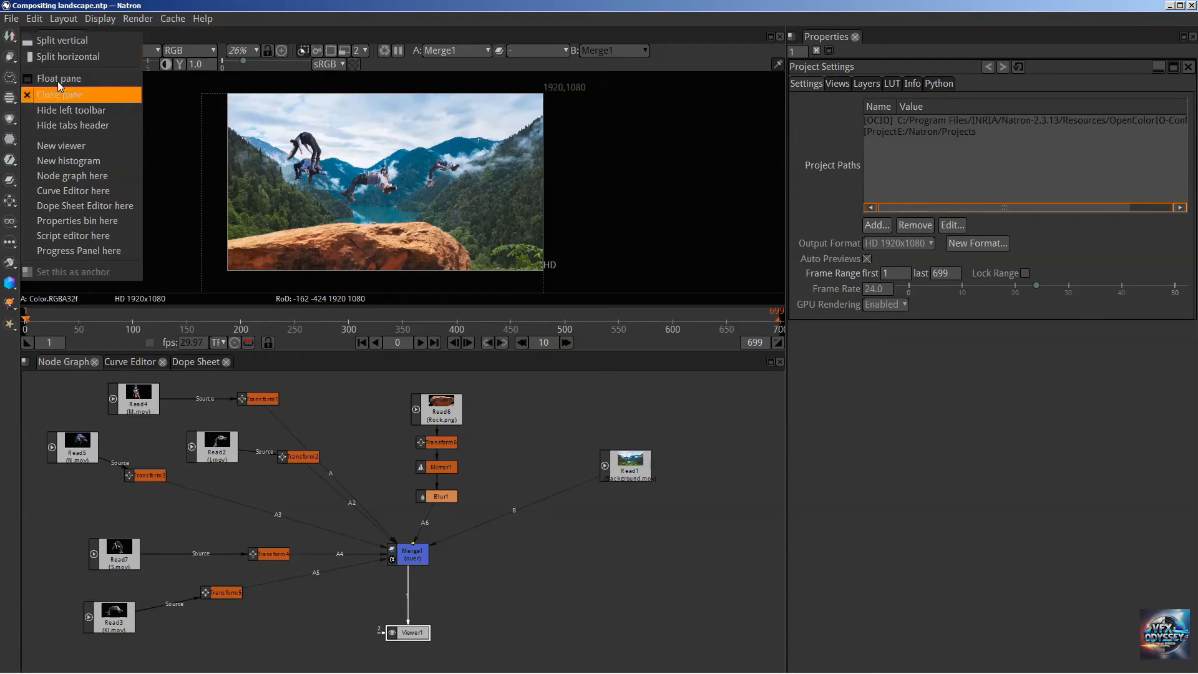
pyautogui.click(58, 60)
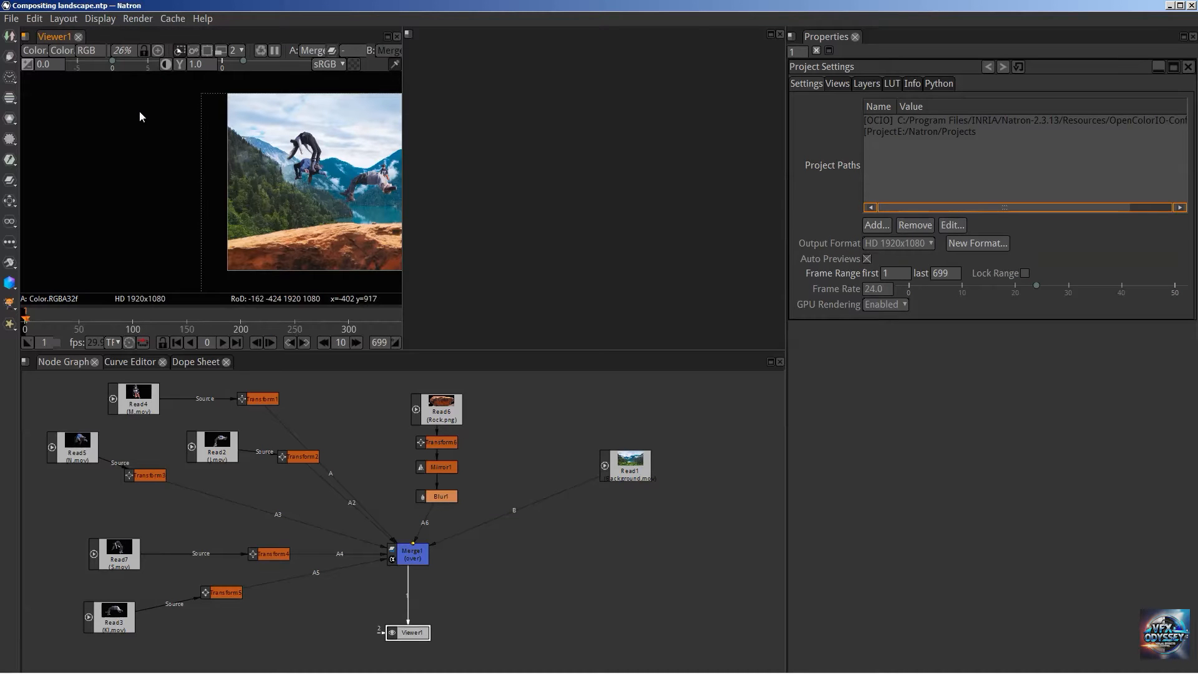
pyautogui.press('f')
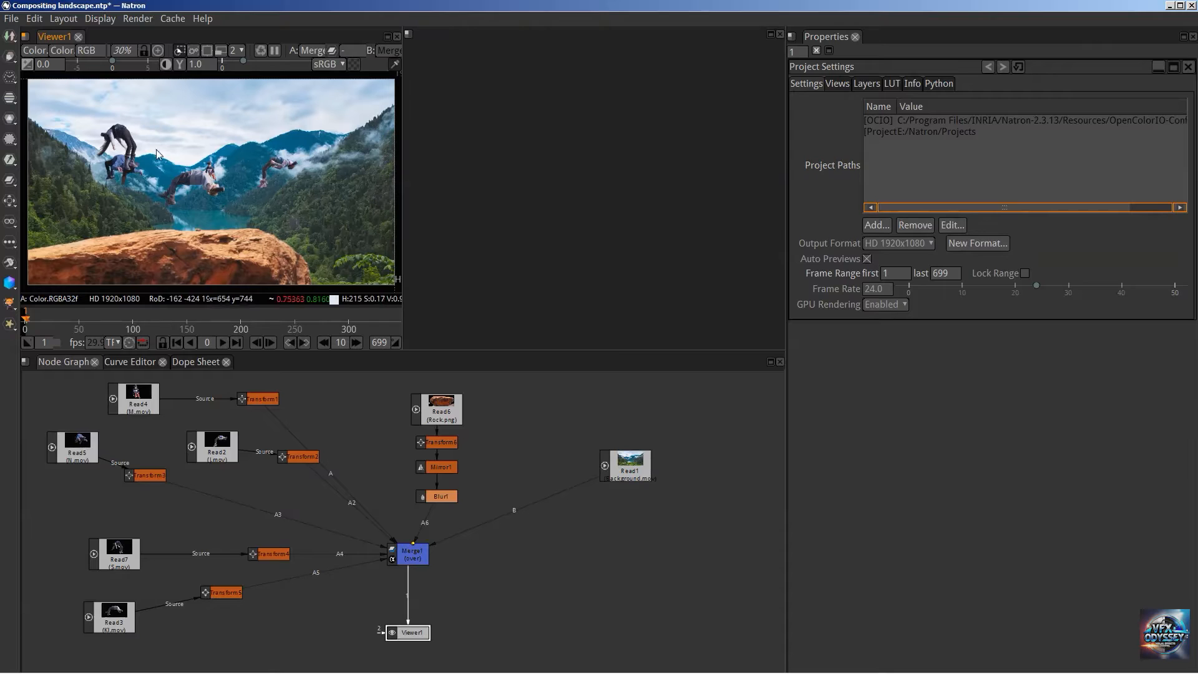
# Add a new viewer in the empty pane, place its node below Read1, and connect its input 1 to Read3.
pyautogui.click(408, 35)
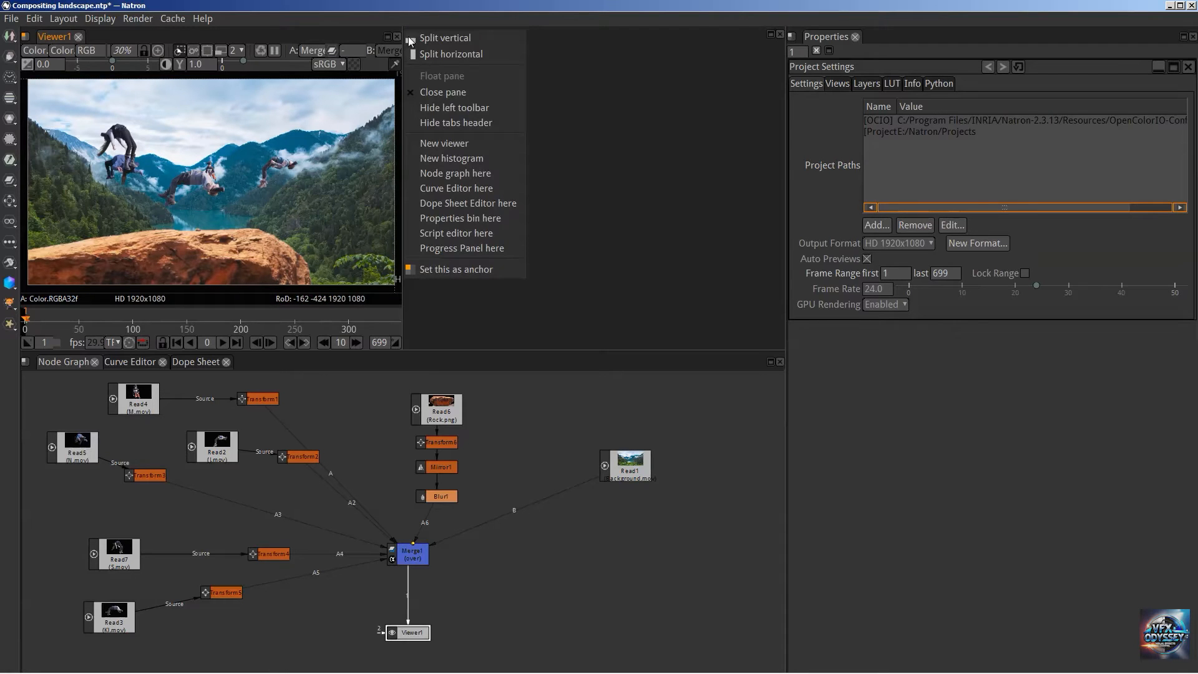
pyautogui.click(462, 144)
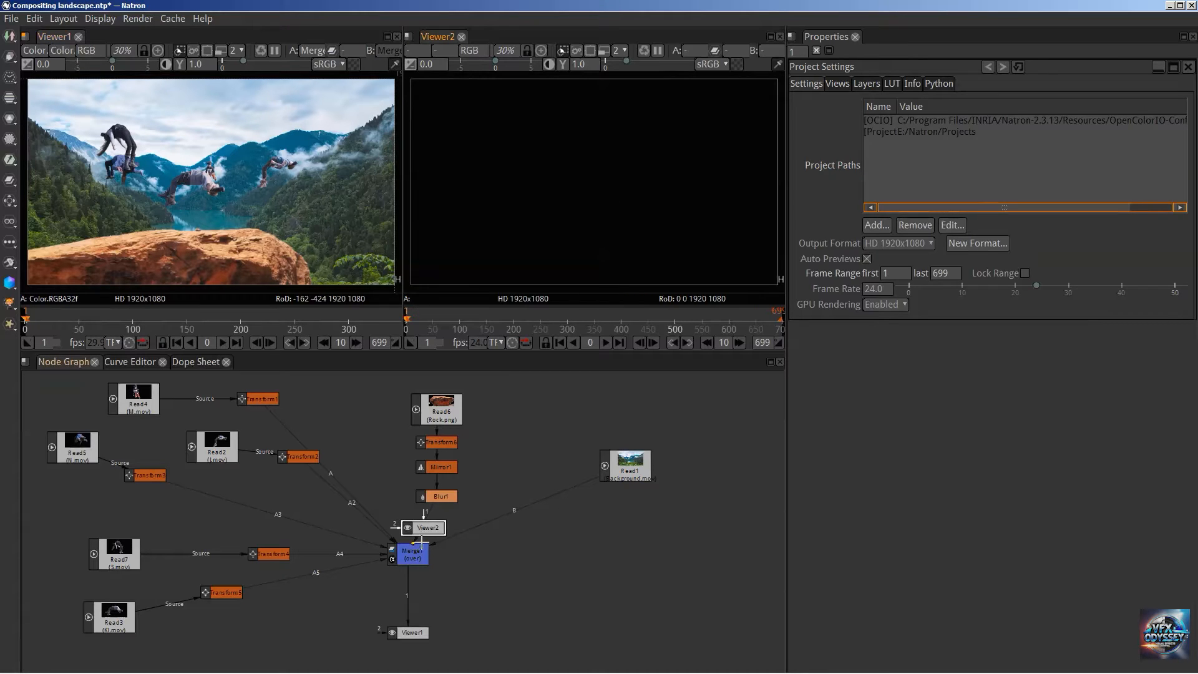
pyautogui.moveTo(424, 528); pyautogui.dragTo(568, 539)
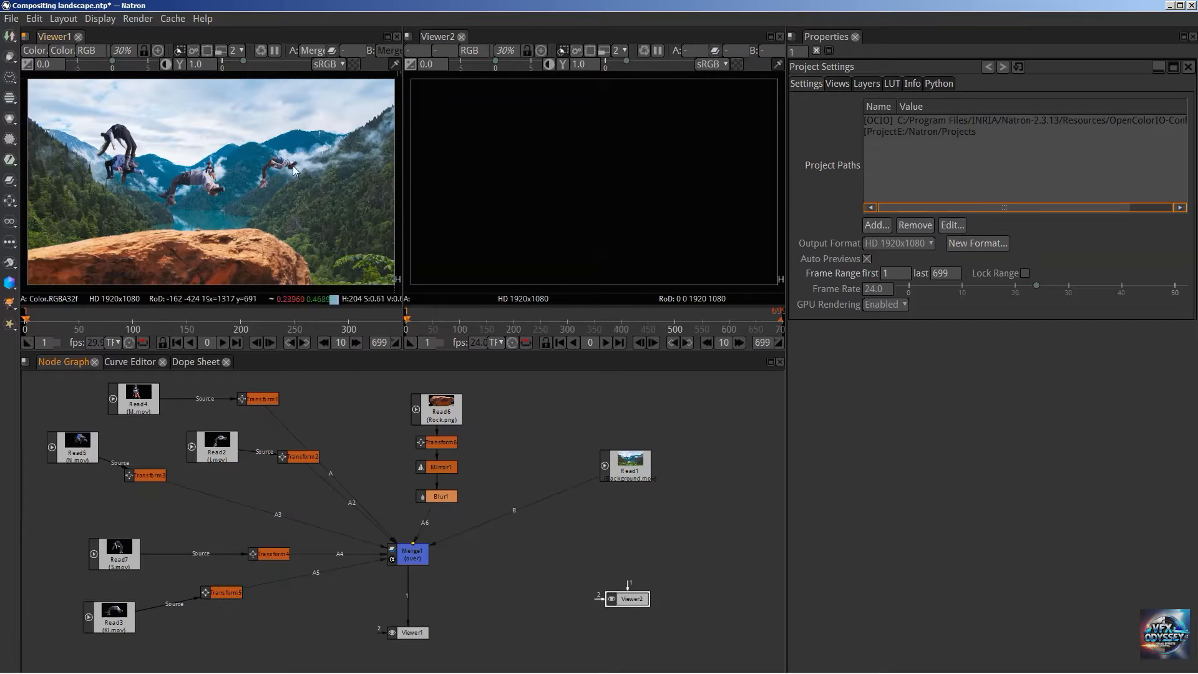
pyautogui.moveTo(629, 578); pyautogui.dragTo(607, 517)
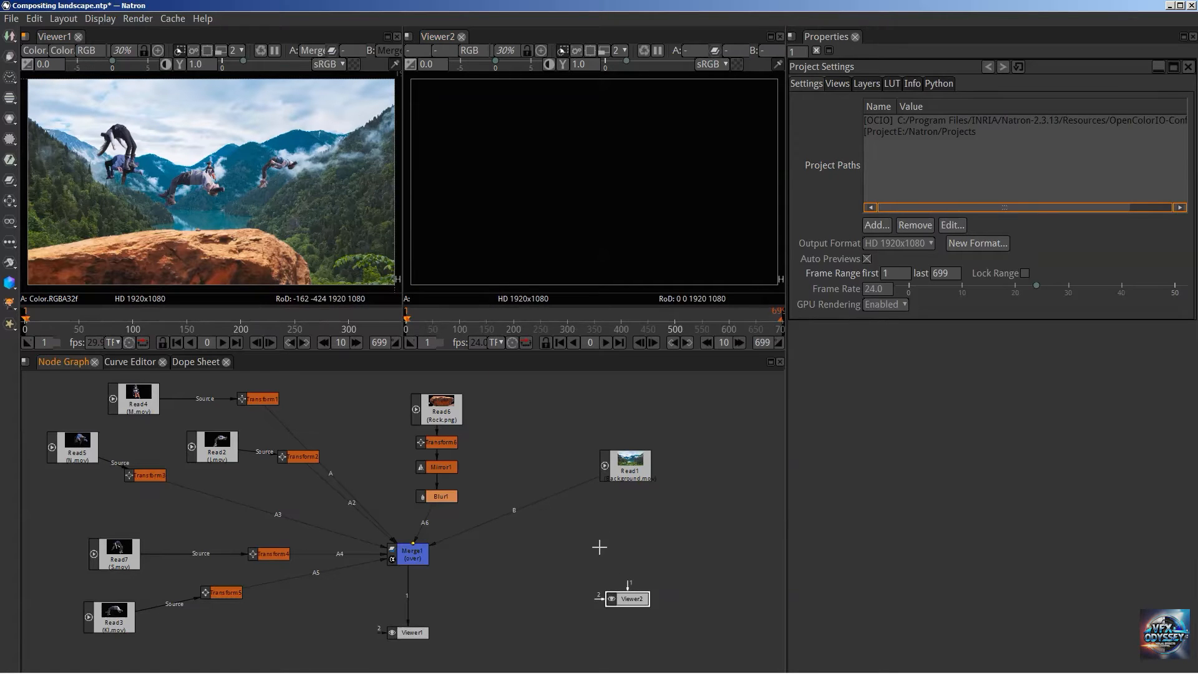
pyautogui.moveTo(628, 584); pyautogui.dragTo(606, 534)
pyautogui.moveTo(611, 535); pyautogui.dragTo(109, 619)
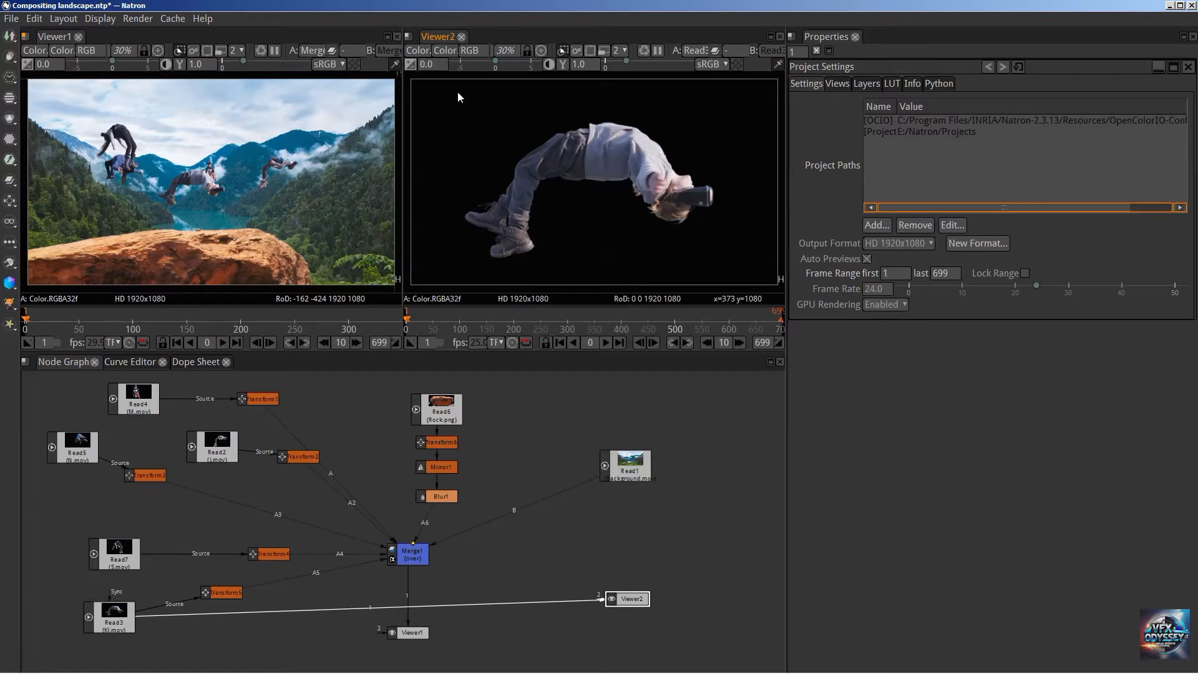
# View Read3 in Viewer2 as Alpha, Red, Green, Blue and Alpha again, and return the display to RGB.
pyautogui.click(474, 53)
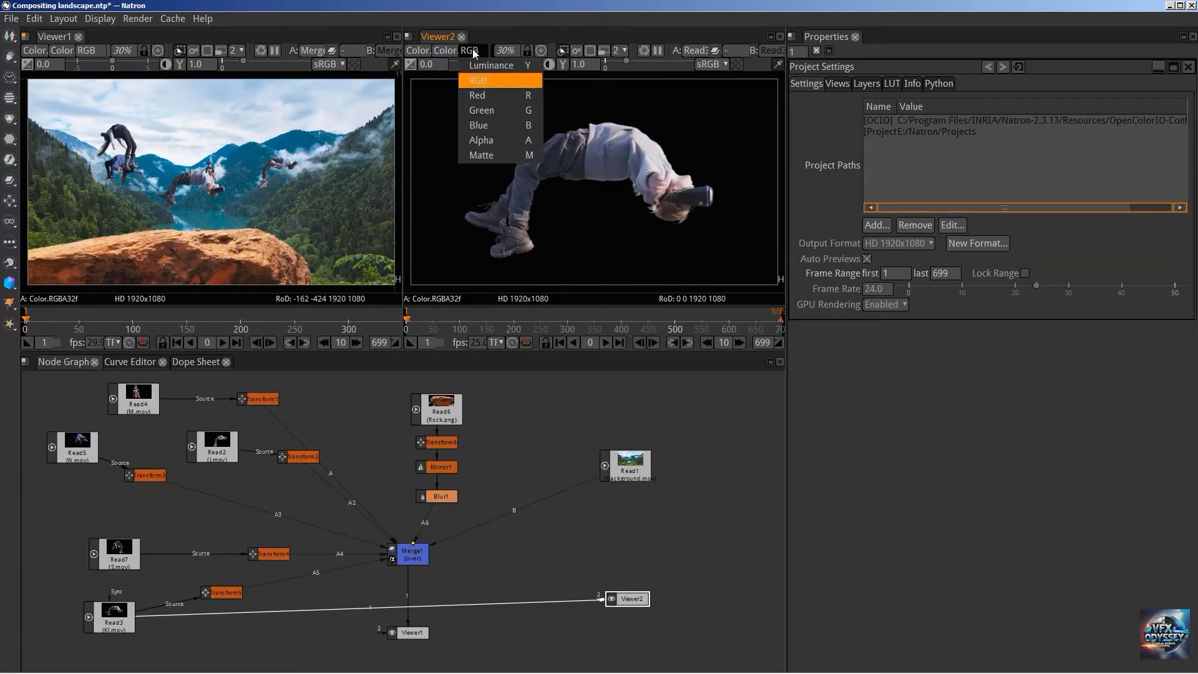
pyautogui.click(474, 155)
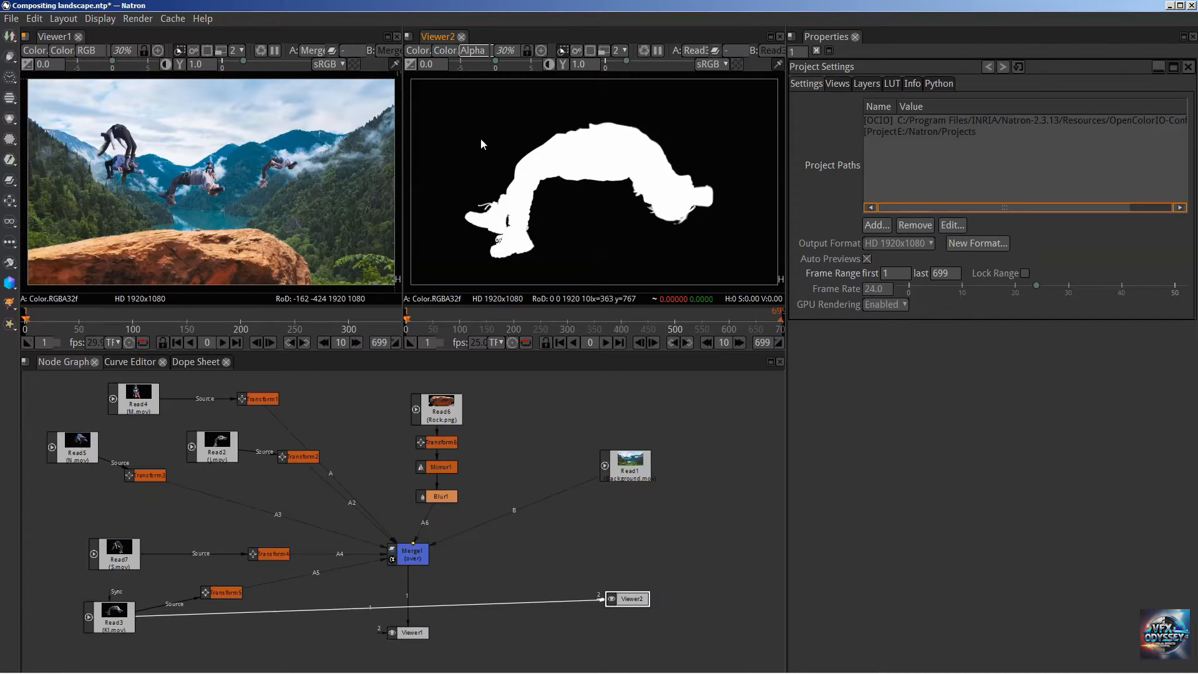
pyautogui.click(475, 53)
pyautogui.click(486, 96)
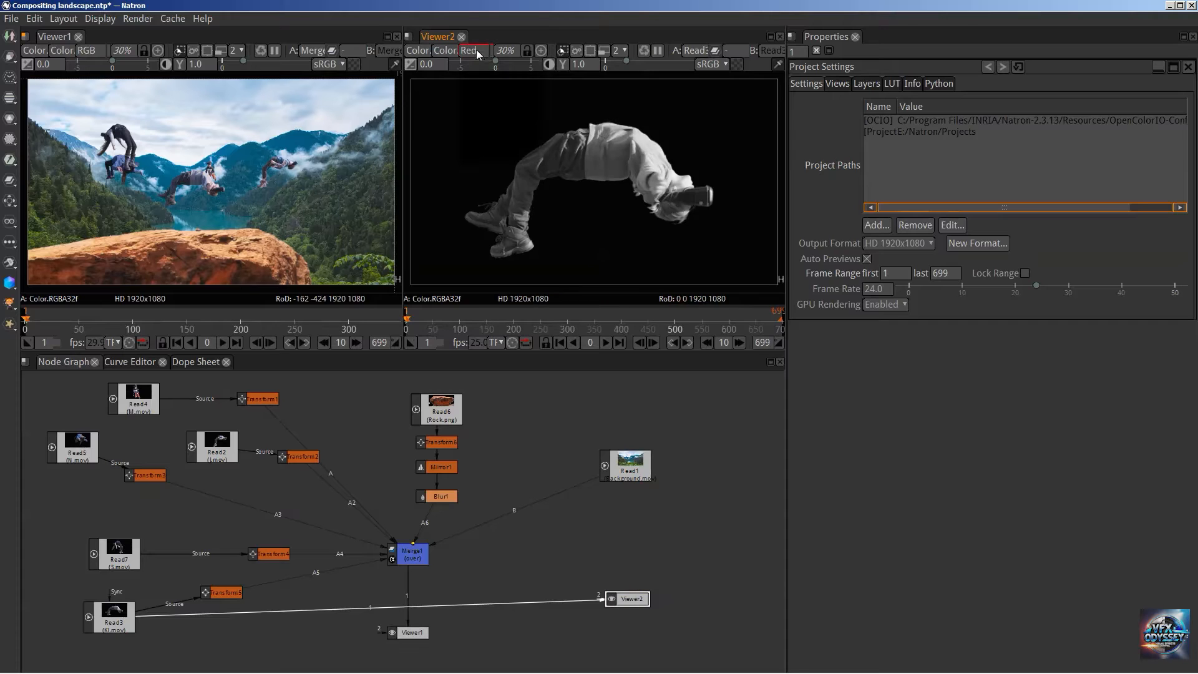
pyautogui.click(478, 52)
pyautogui.click(482, 110)
pyautogui.click(475, 51)
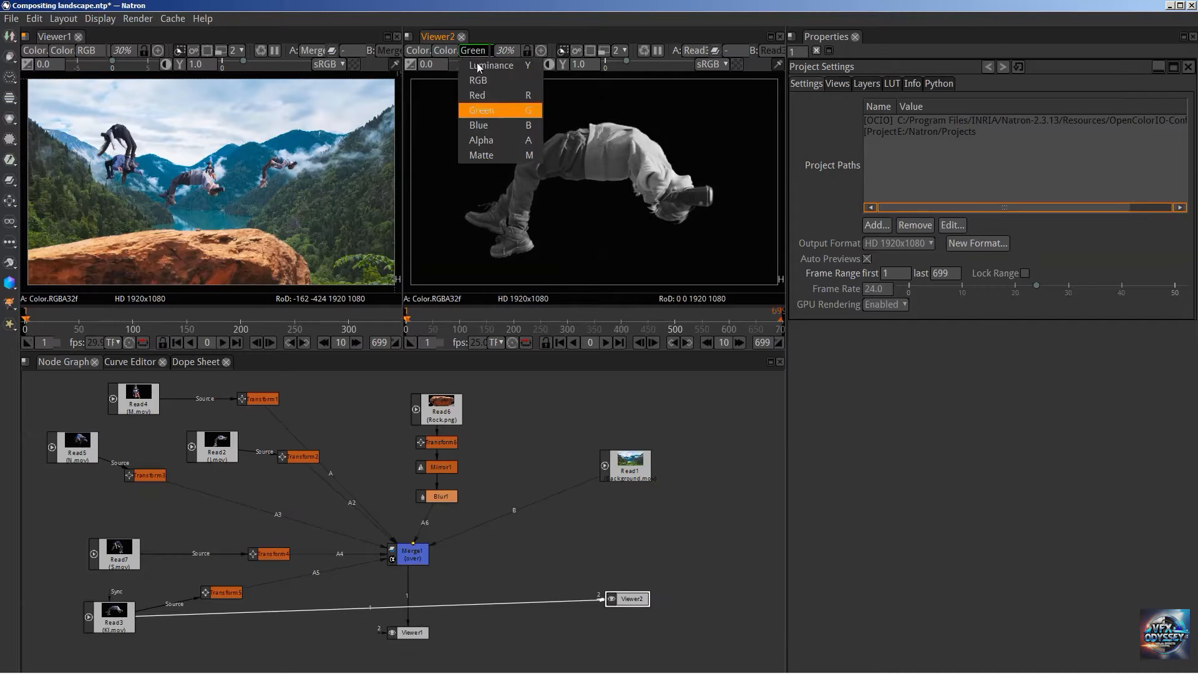
pyautogui.click(484, 125)
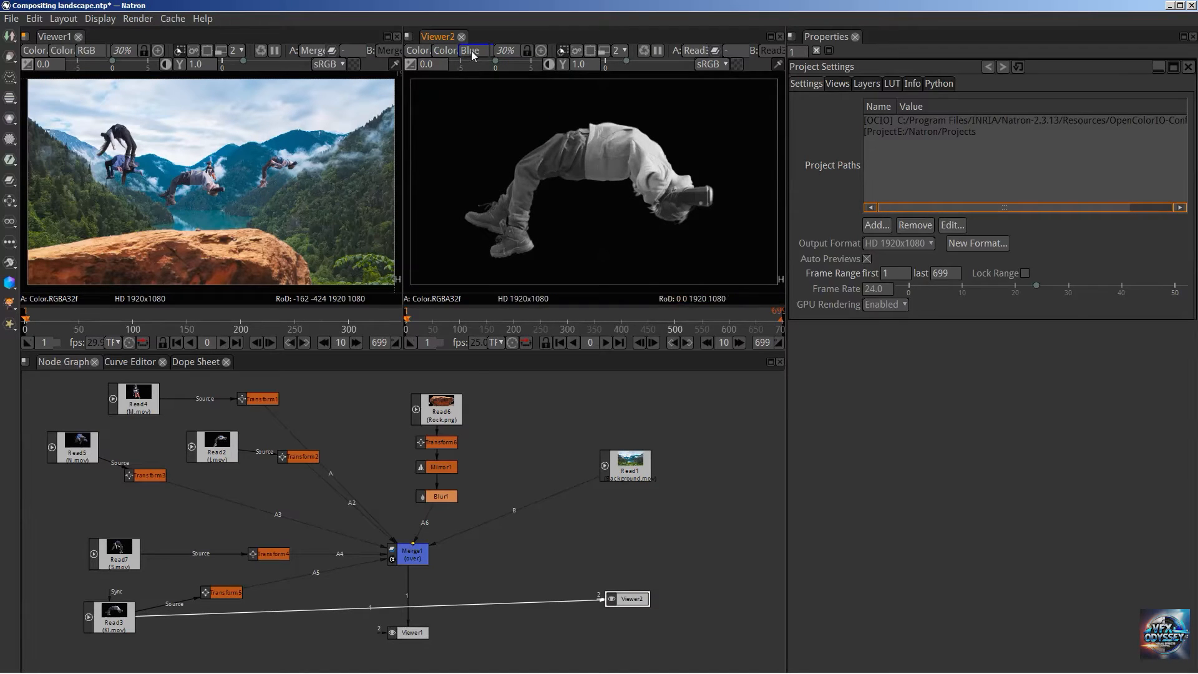
pyautogui.click(472, 53)
pyautogui.click(481, 138)
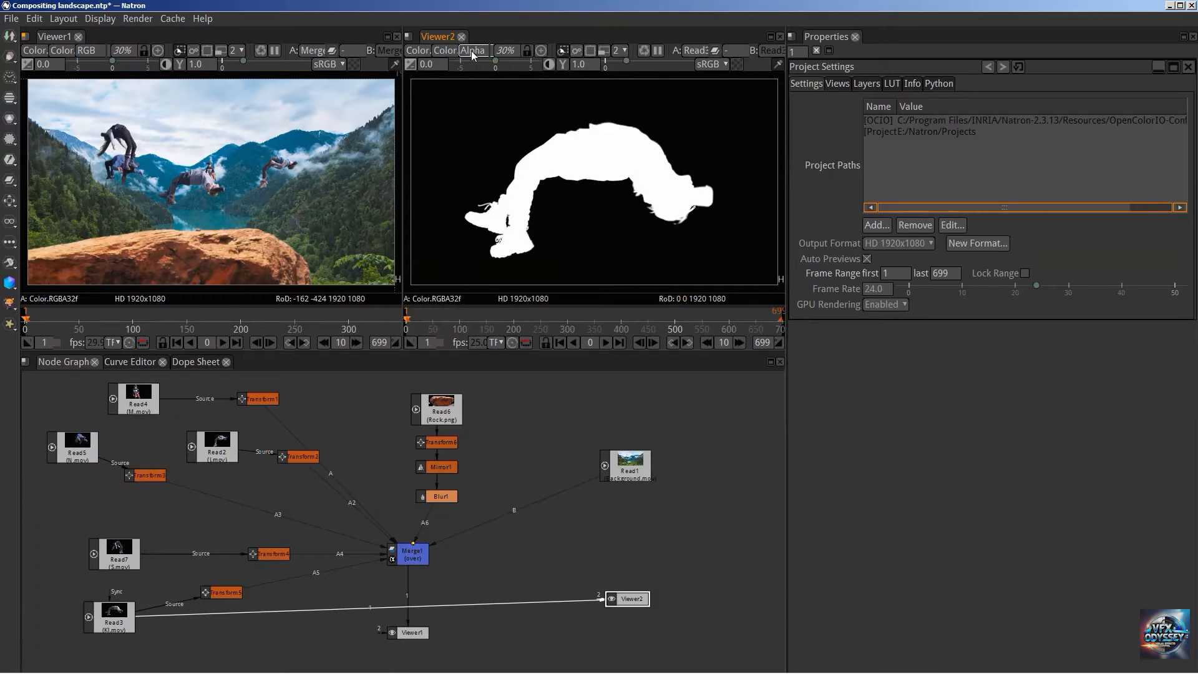
pyautogui.click(472, 52)
pyautogui.click(482, 81)
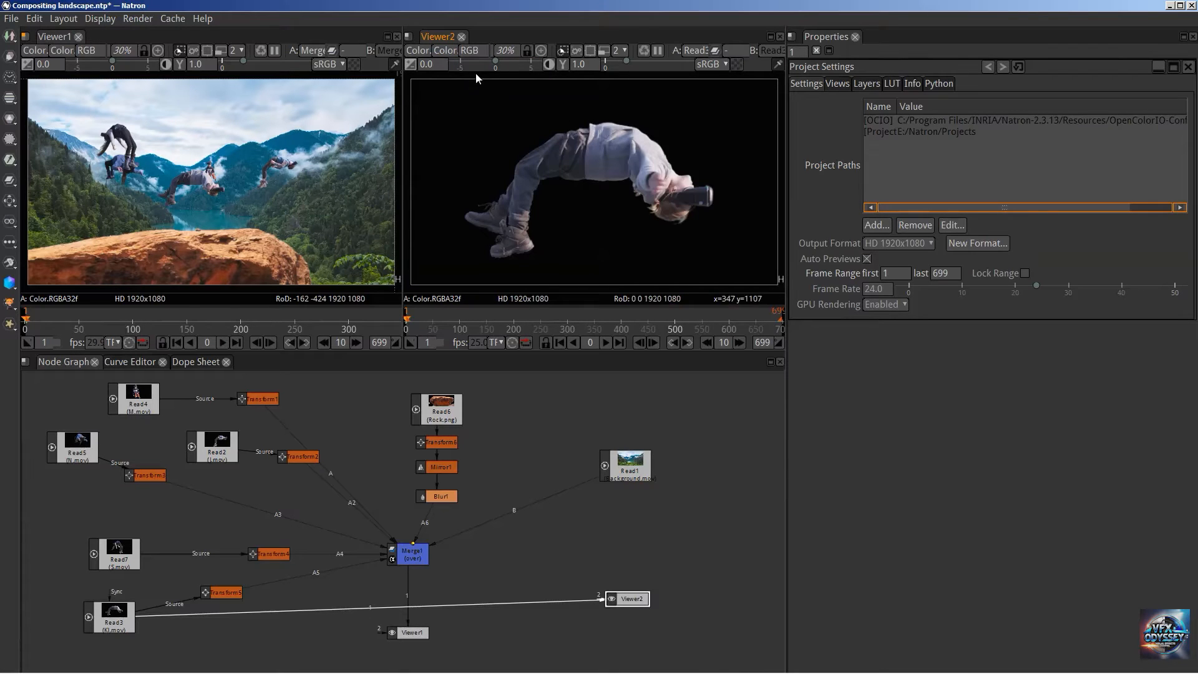
# Enable gamma correction in Viewer2, raise it to 2.3226, and disable it again.
pyautogui.click(562, 64)
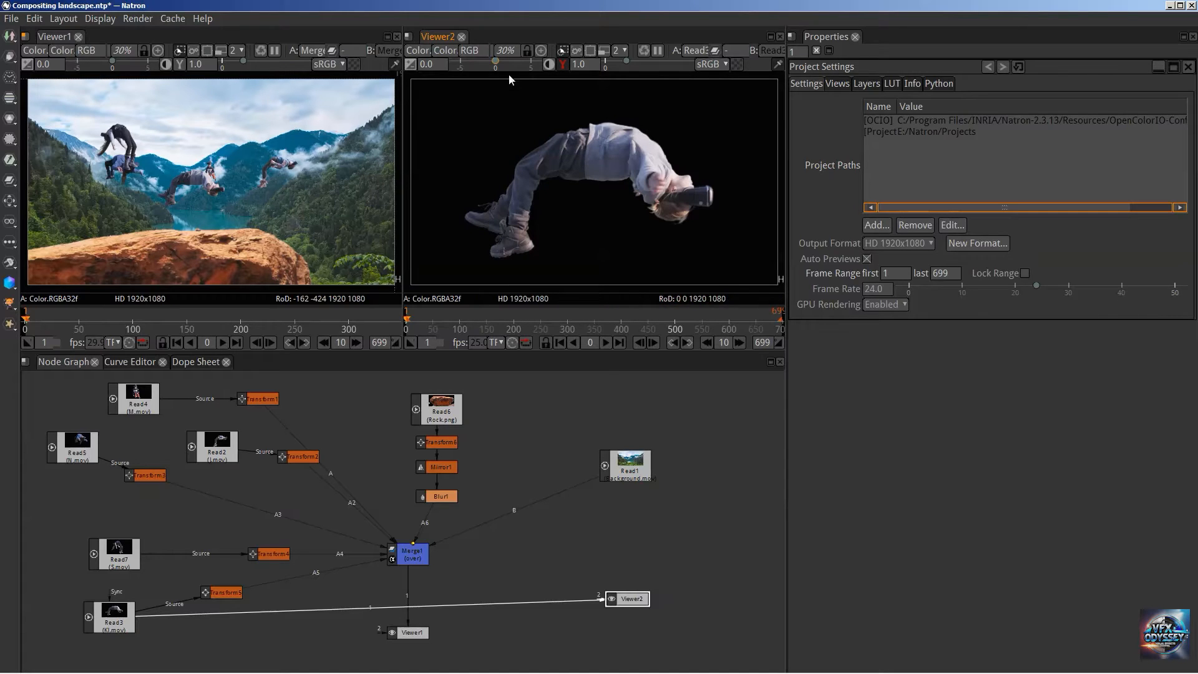
pyautogui.moveTo(626, 61); pyautogui.dragTo(654, 57)
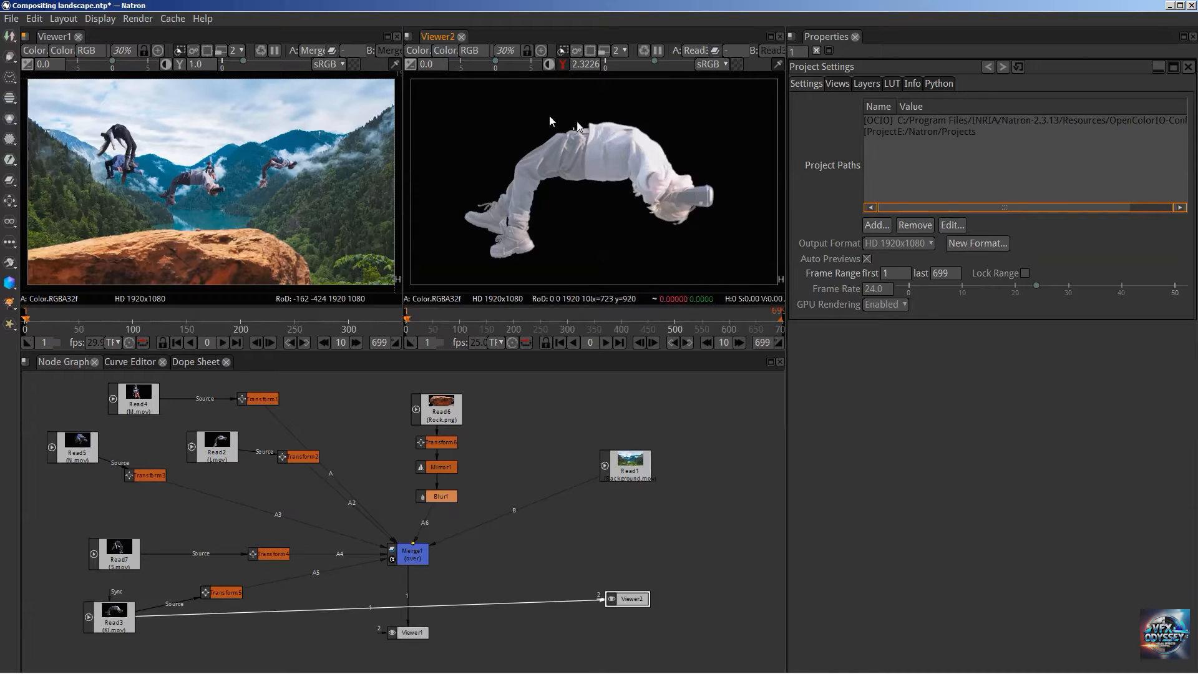
pyautogui.click(563, 65)
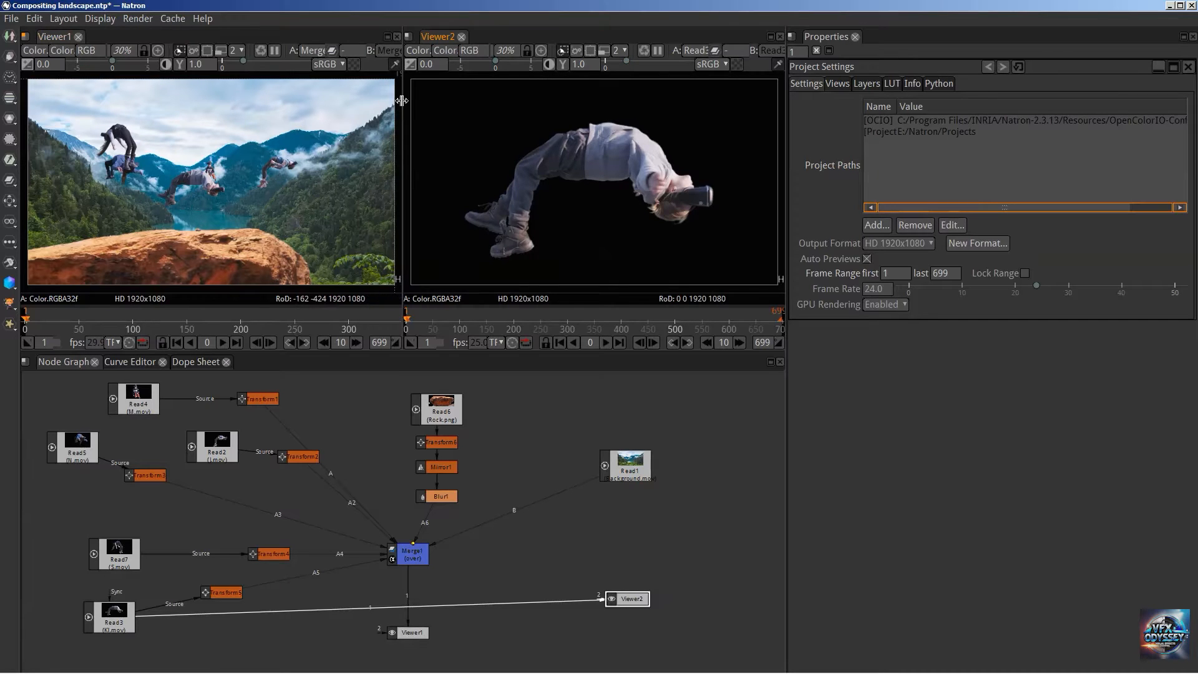
# Shift the divider between the two viewers, narrowing and widening Viewer1, and close Viewer2 along with its empty pane.
pyautogui.moveTo(400, 106); pyautogui.dragTo(239, 103)
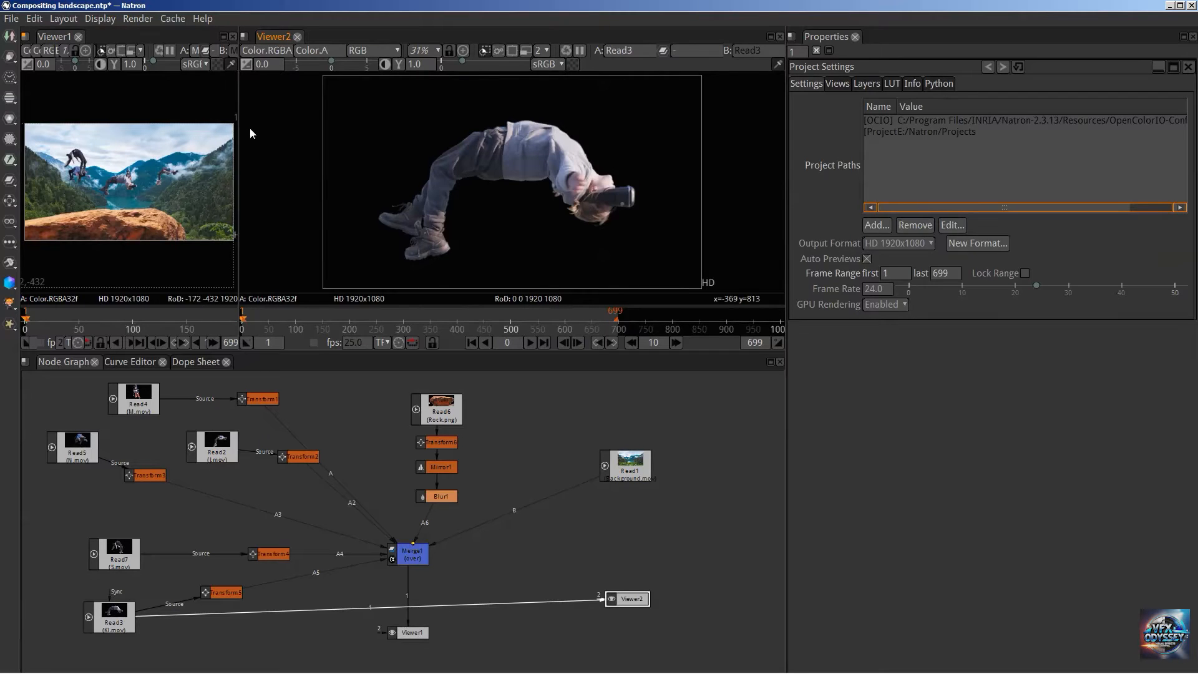
pyautogui.moveTo(240, 128); pyautogui.dragTo(442, 128)
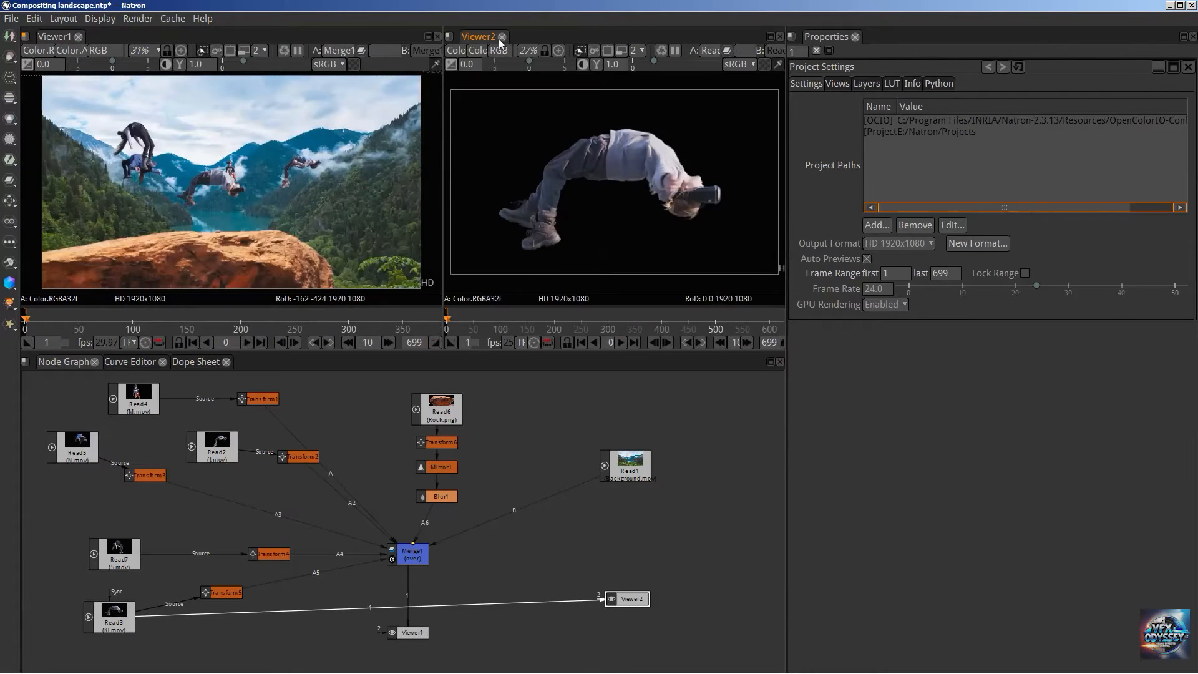
pyautogui.click(503, 37)
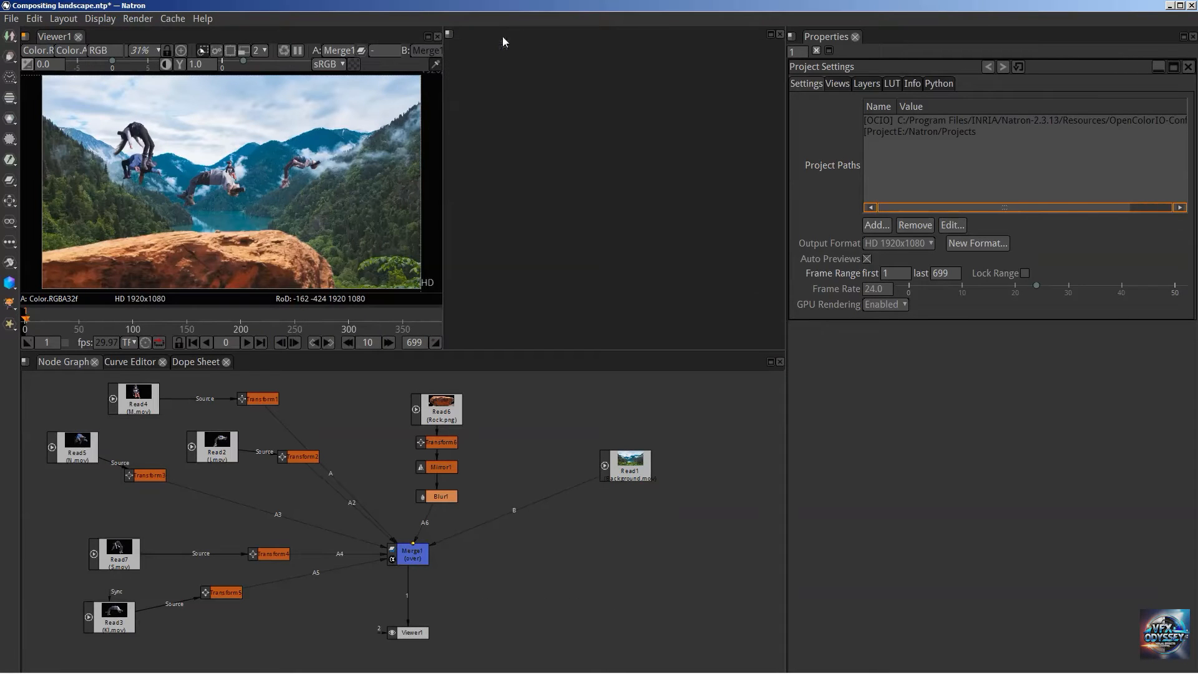
pyautogui.click(449, 35)
pyautogui.click(483, 92)
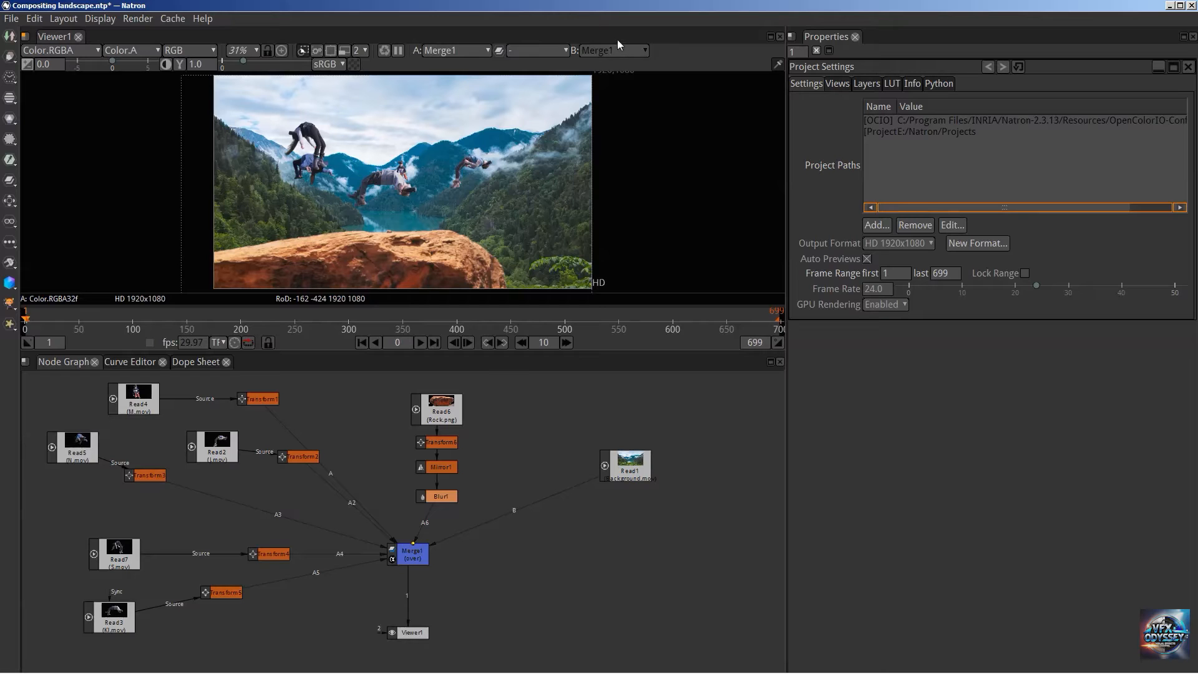
# Switch back to the Untitled.ntp project with the ColorWheel node in its viewer.
pyautogui.hotkey('alt', 'Tab')
pyautogui.hotkey('alt', 'Tab')
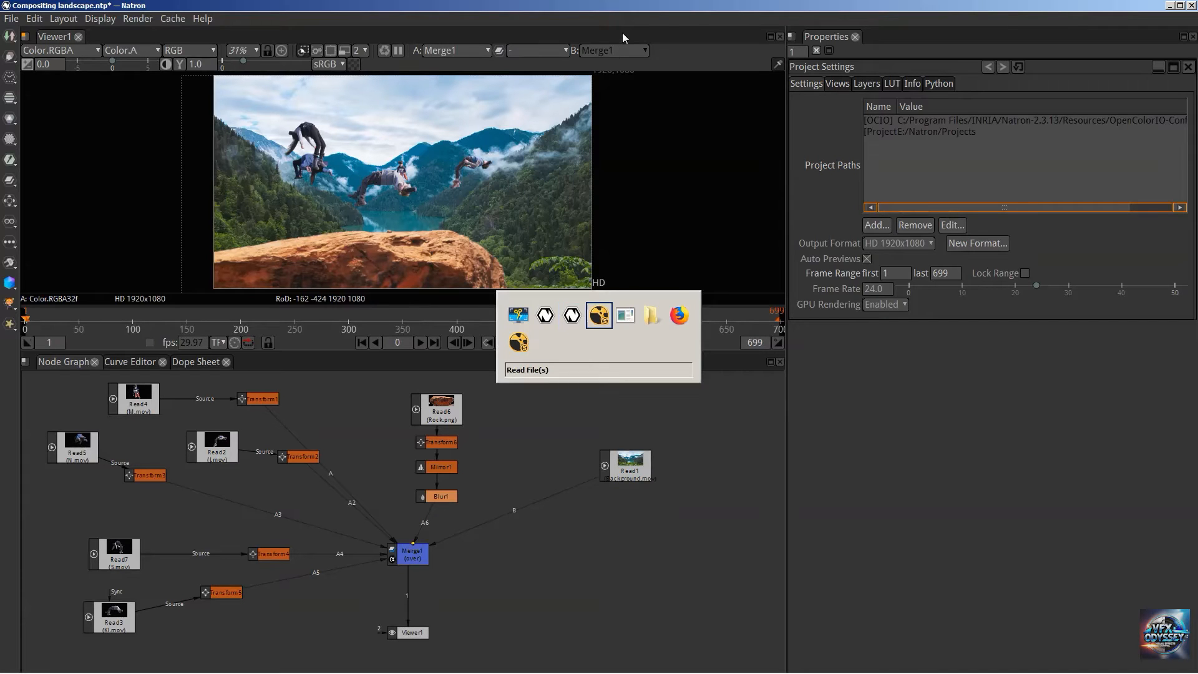
pyautogui.hotkey('alt', 'shift', 'Tab')
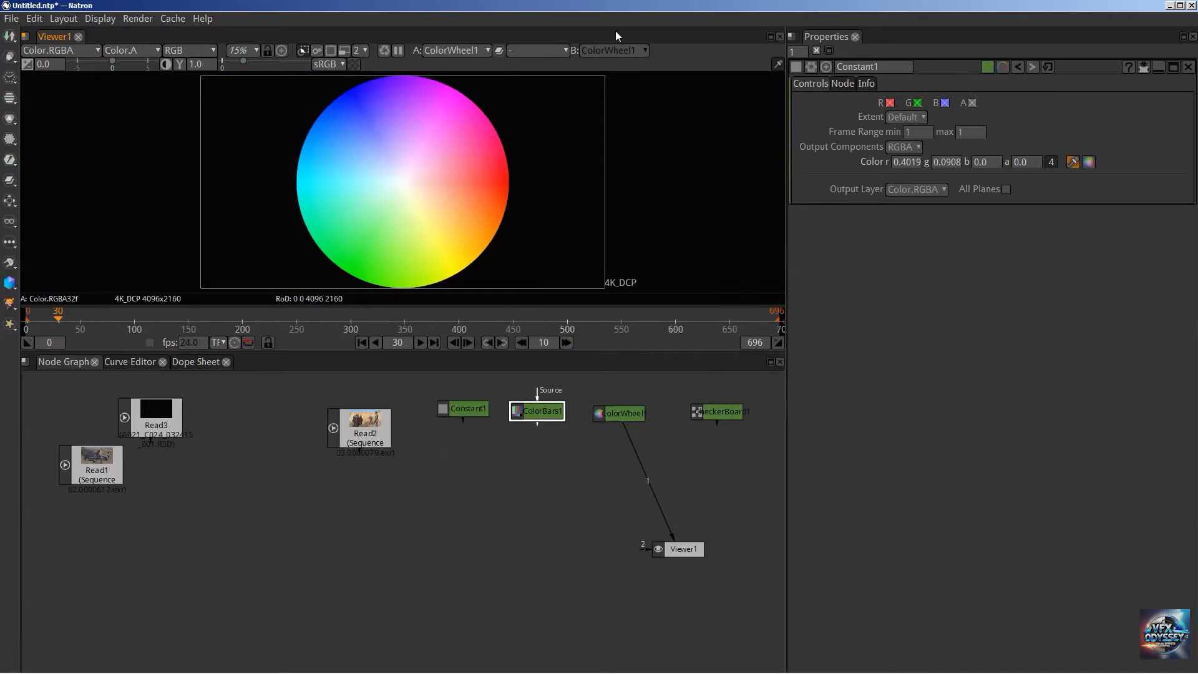
# Place Read1 beside Read2, then feed Read1 into Viewer1's input 1 and Read2 into input 2.
pyautogui.moveTo(110, 462); pyautogui.dragTo(268, 423)
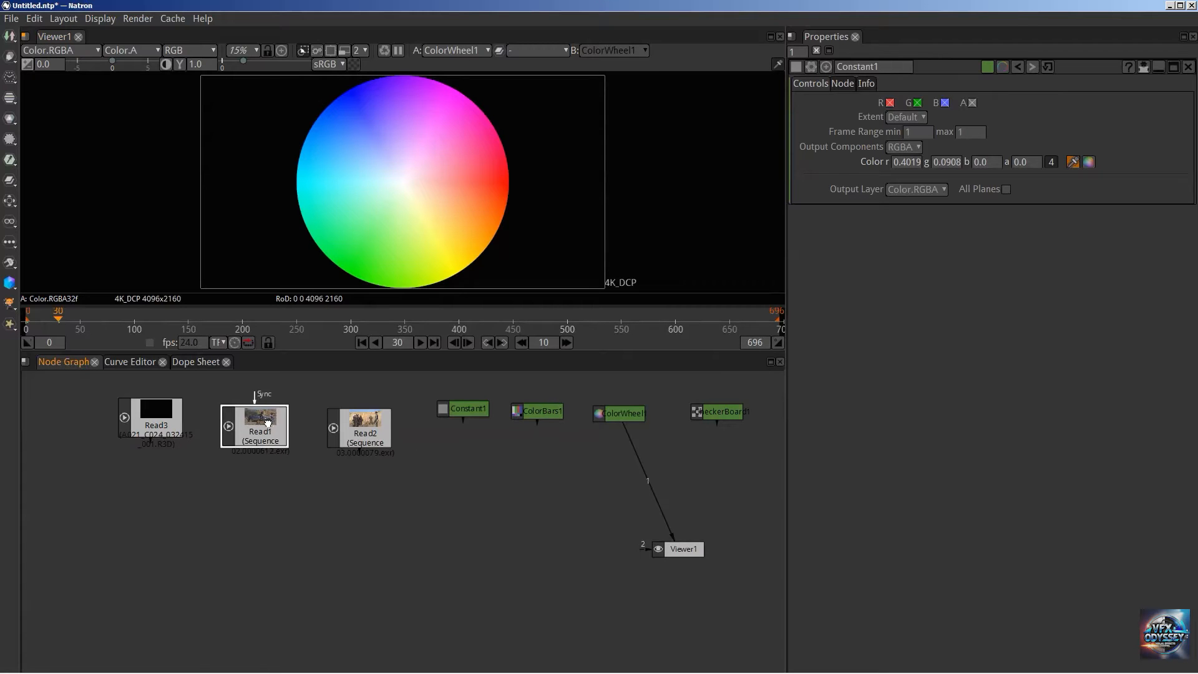
pyautogui.press('1')
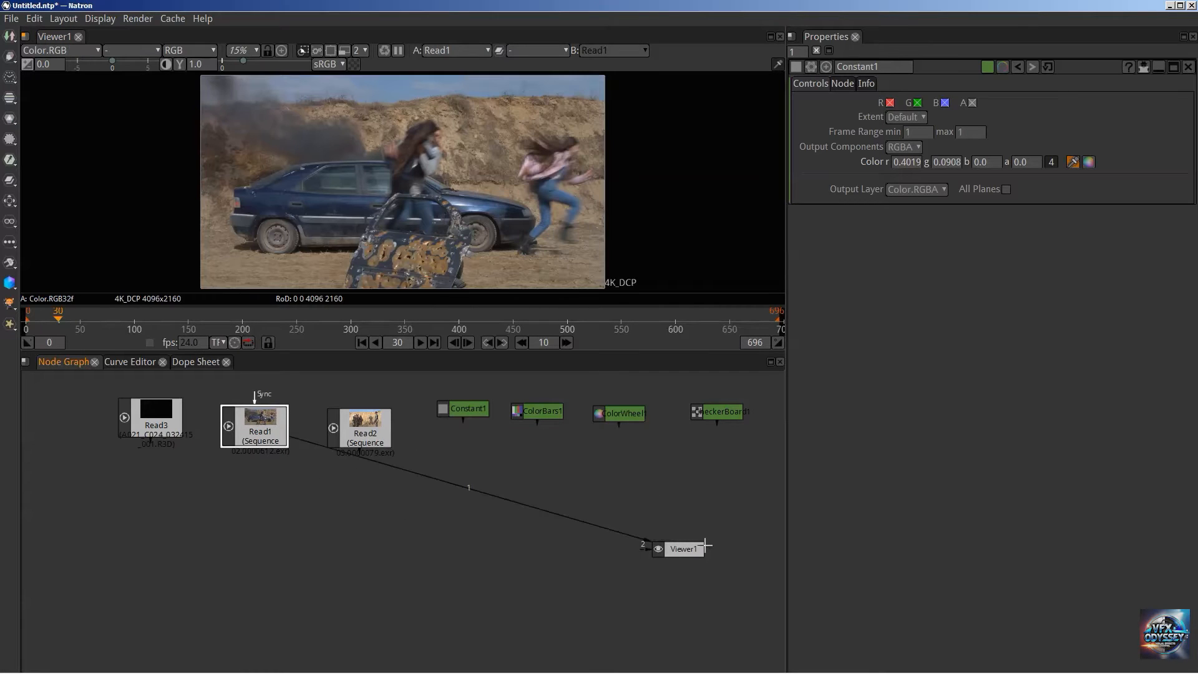
pyautogui.moveTo(705, 546); pyautogui.dragTo(360, 440)
# Compare Read2 and Read1 in Viewer1 with the W-Under wipe, tilt the wipe line, and open Read2's properties.
pyautogui.click(537, 49)
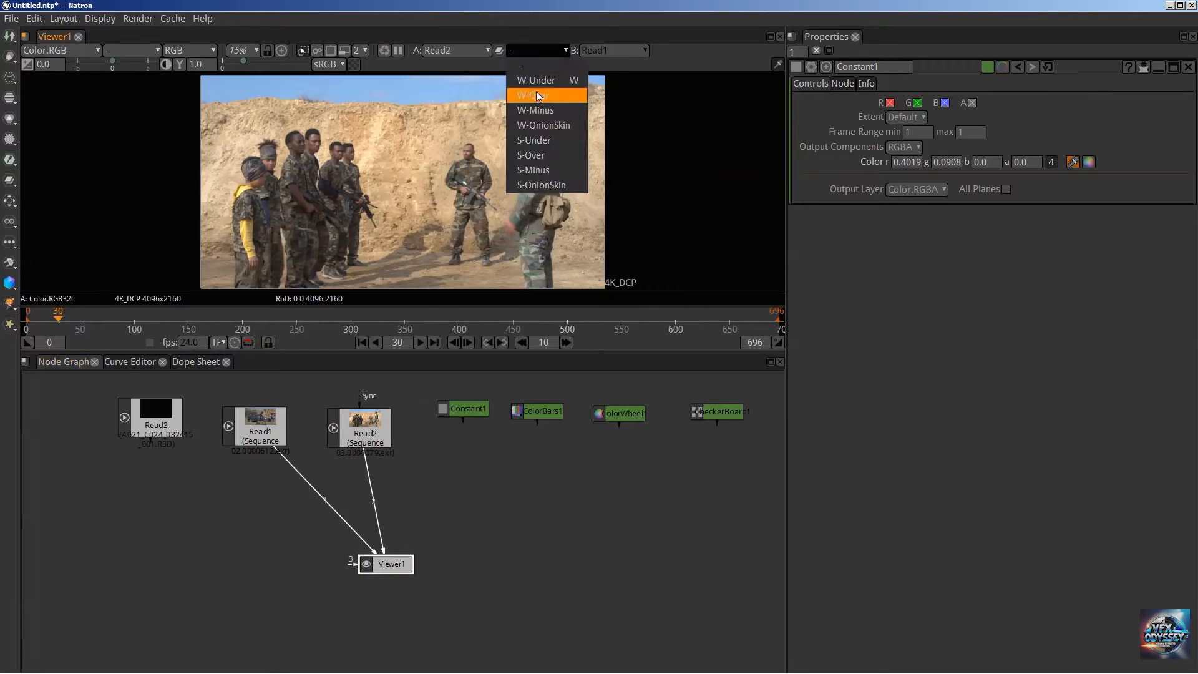
pyautogui.click(535, 79)
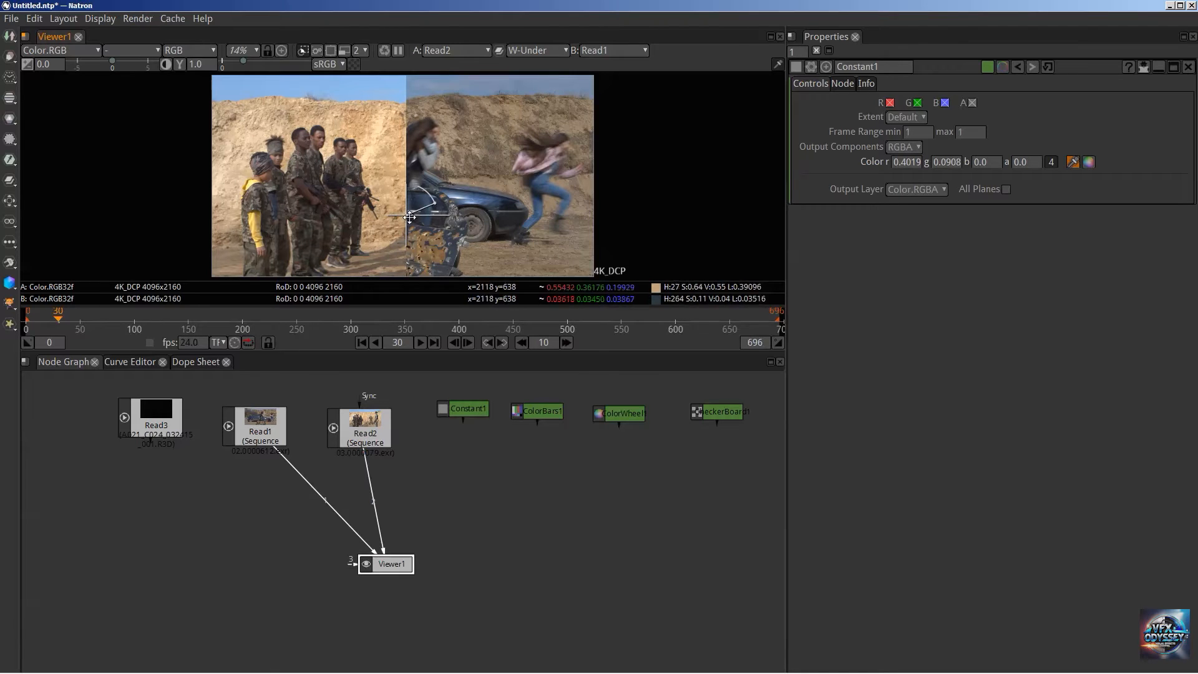
pyautogui.click(356, 435)
pyautogui.moveTo(405, 212); pyautogui.dragTo(455, 199)
# Switch to the Compositing landscape.ntp project, enable the viewer's region of interest, and shrink it around the topmost falling figure.
pyautogui.hotkey('alt', 'Tab')
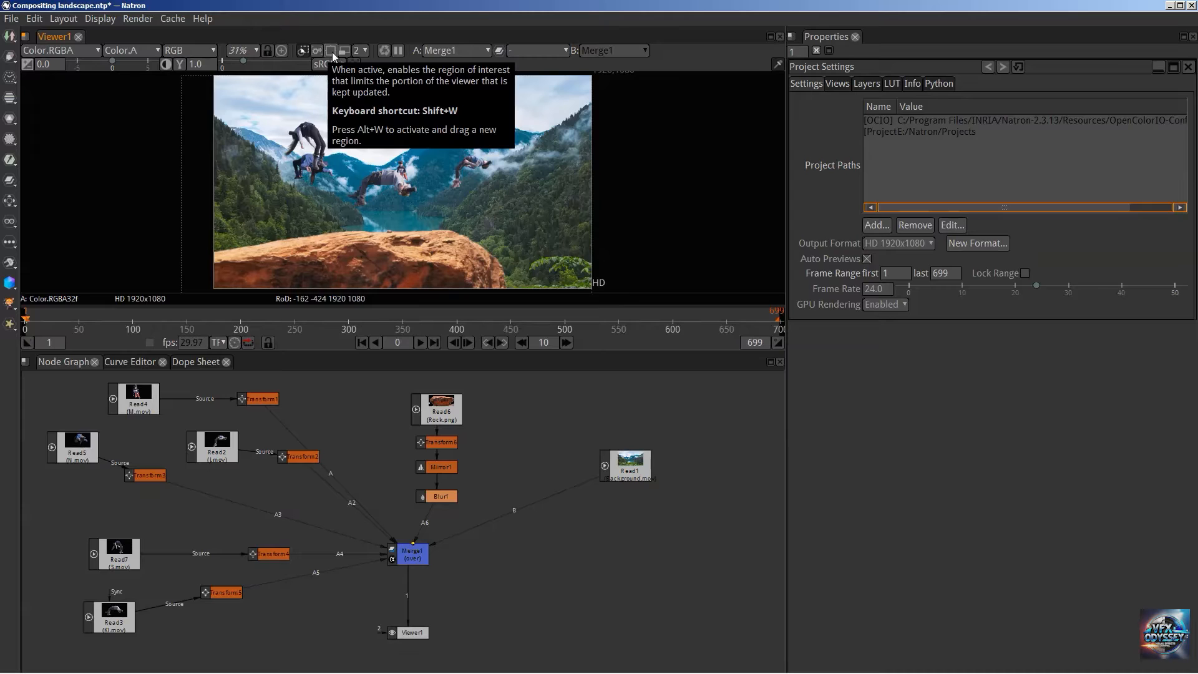
pyautogui.click(331, 51)
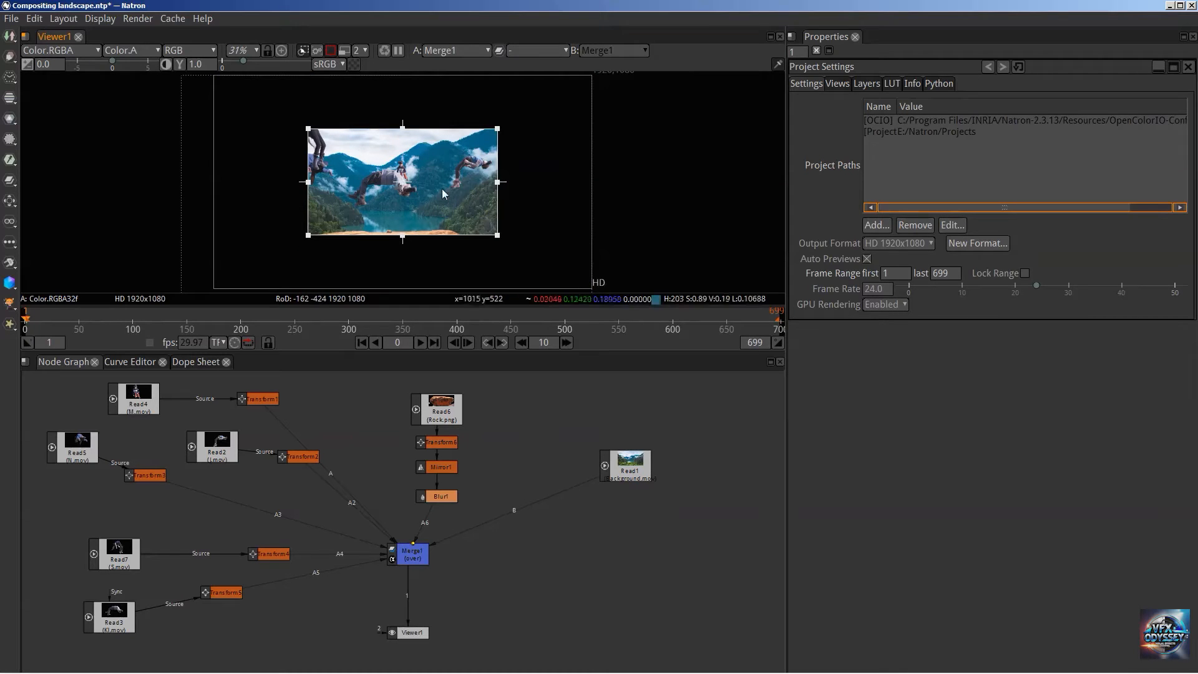
pyautogui.moveTo(355, 171); pyautogui.dragTo(308, 140)
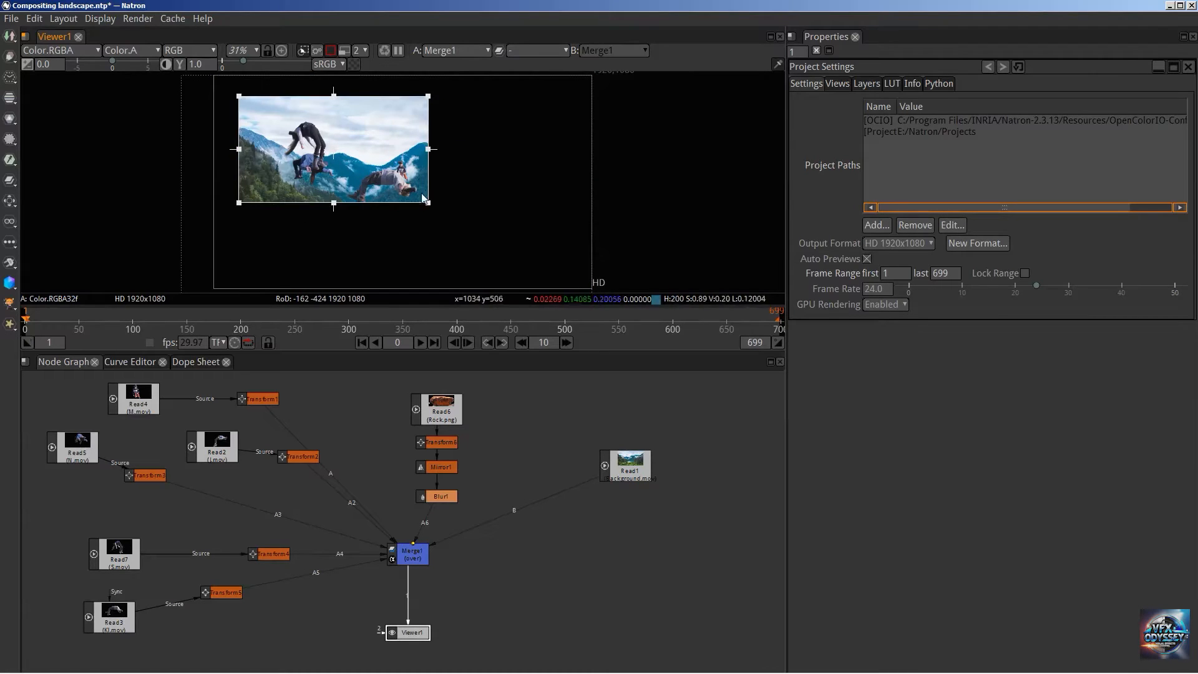
pyautogui.moveTo(427, 211); pyautogui.dragTo(307, 141)
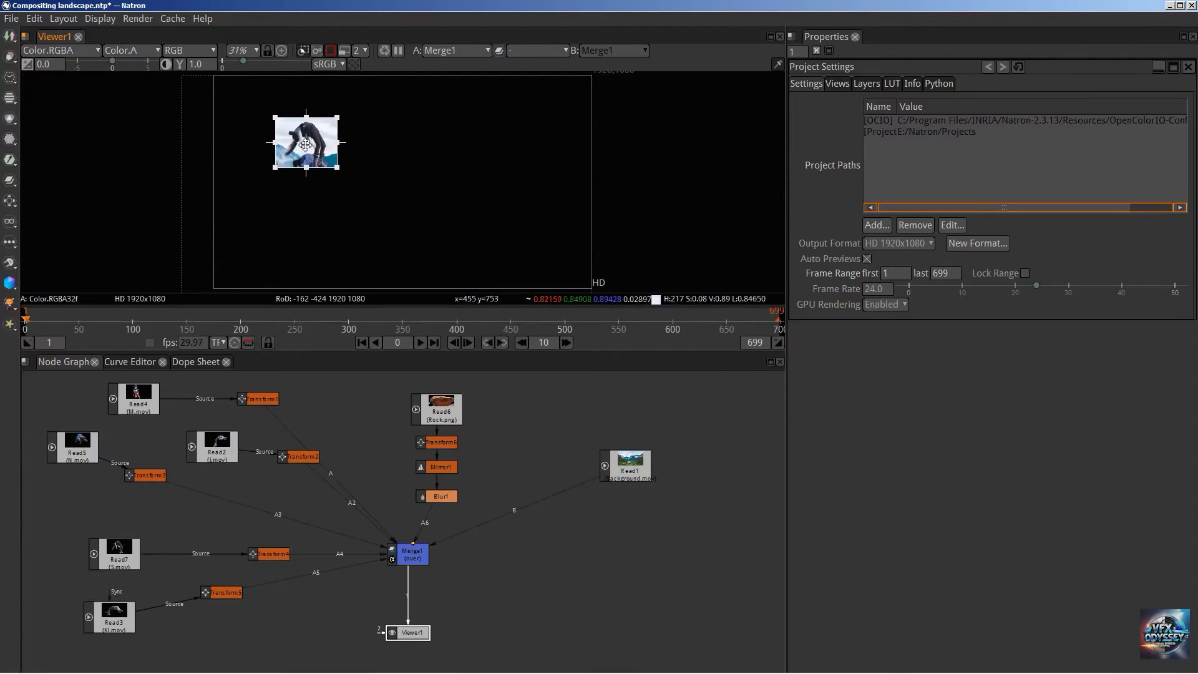
# Heighten and widen the region of interest, move it over the farthest falling figure, and disable it again.
pyautogui.moveTo(302, 138); pyautogui.dragTo(302, 209)
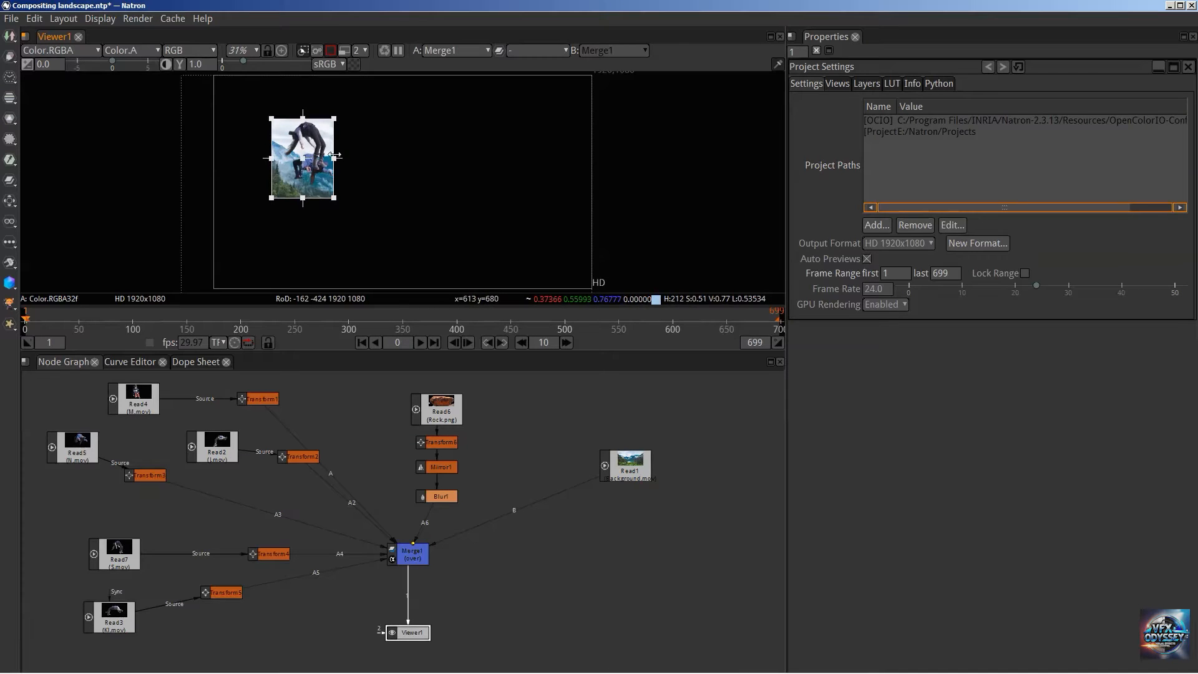
pyautogui.moveTo(335, 158); pyautogui.dragTo(462, 171)
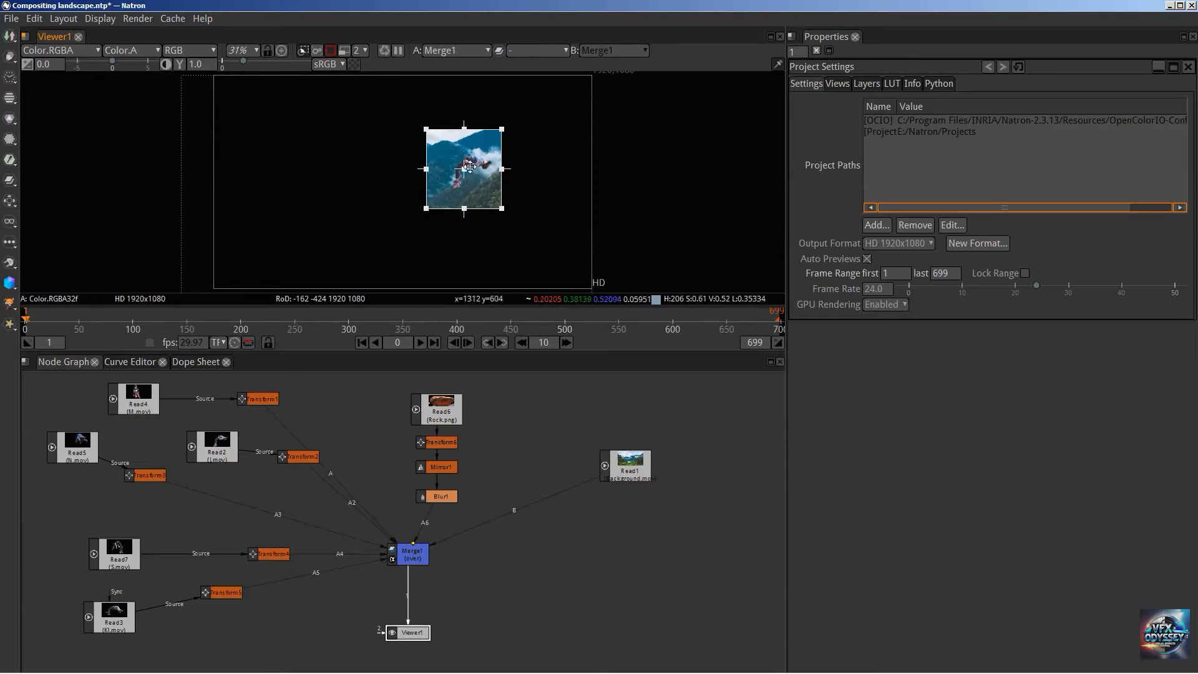
pyautogui.moveTo(467, 169); pyautogui.dragTo(471, 165)
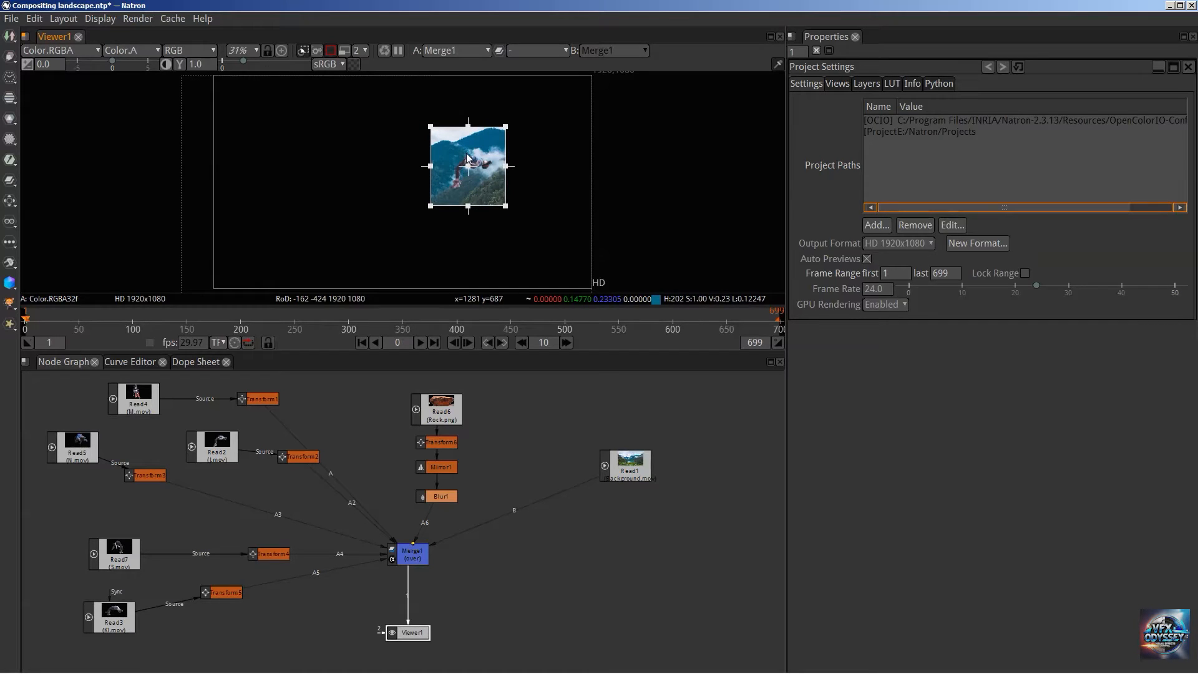
pyautogui.click(331, 50)
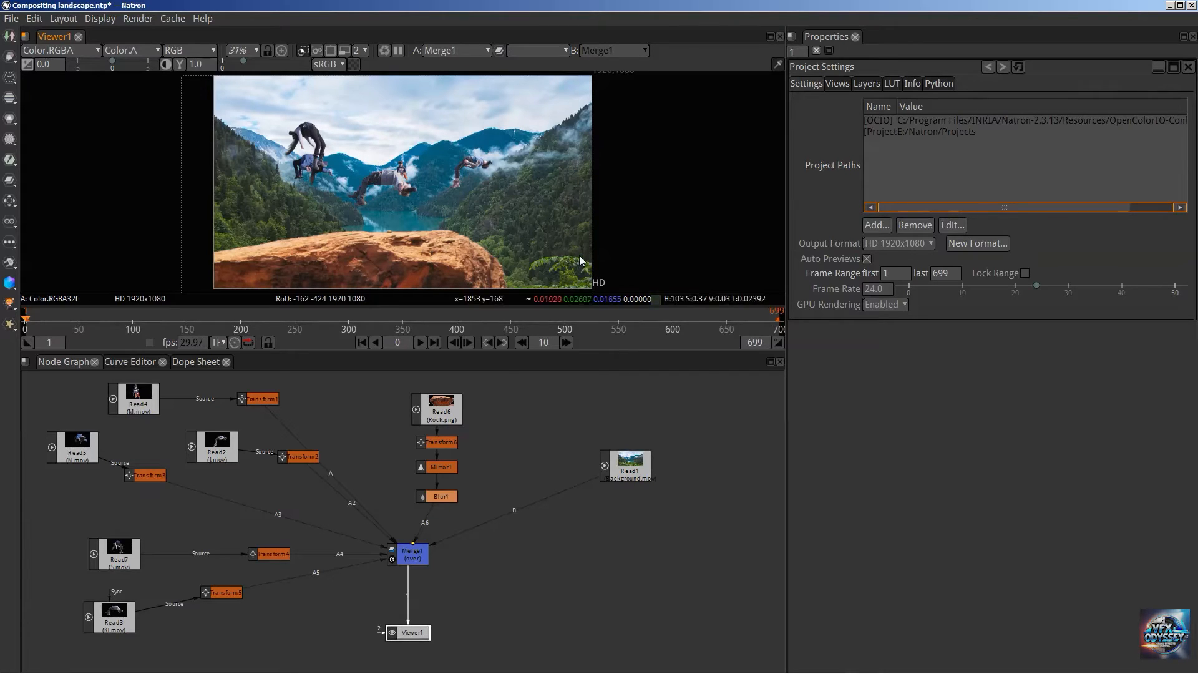
# Switch back to the Untitled.ntp project, nudge Read2, and set Viewer1's wipe comparison to none.
pyautogui.hotkey('alt', 'Tab')
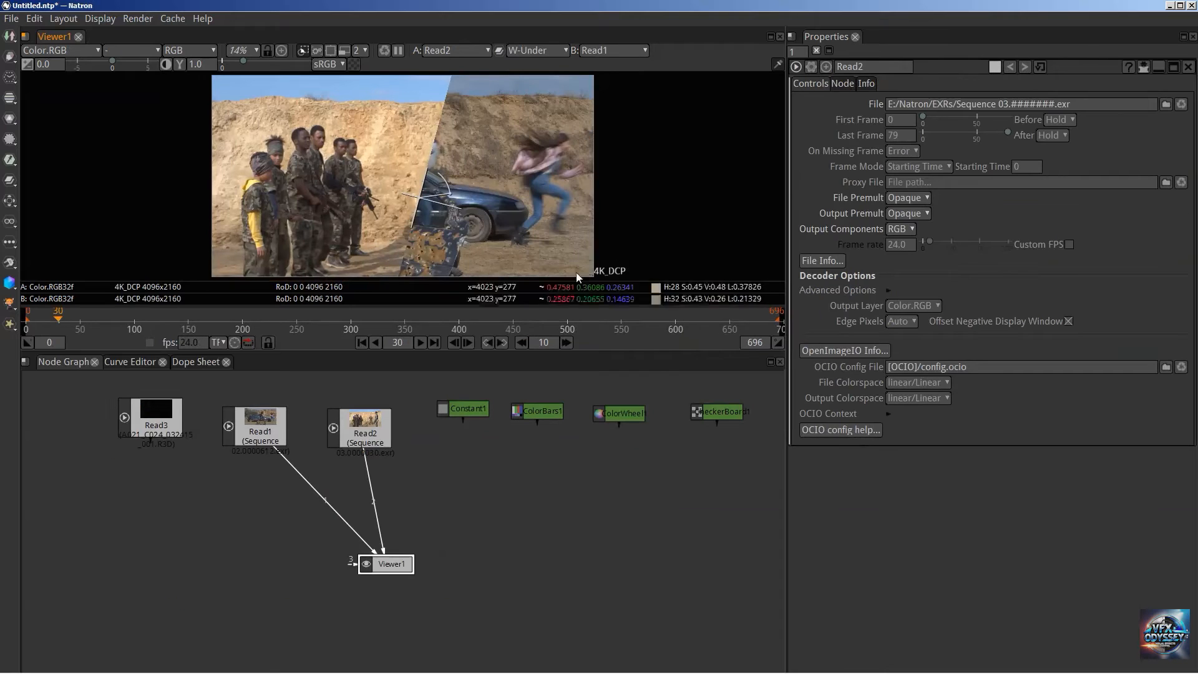
pyautogui.moveTo(358, 445)
pyautogui.mouseDown()
pyautogui.moveTo(356, 430)
pyautogui.moveTo(355, 449)
pyautogui.mouseUp()
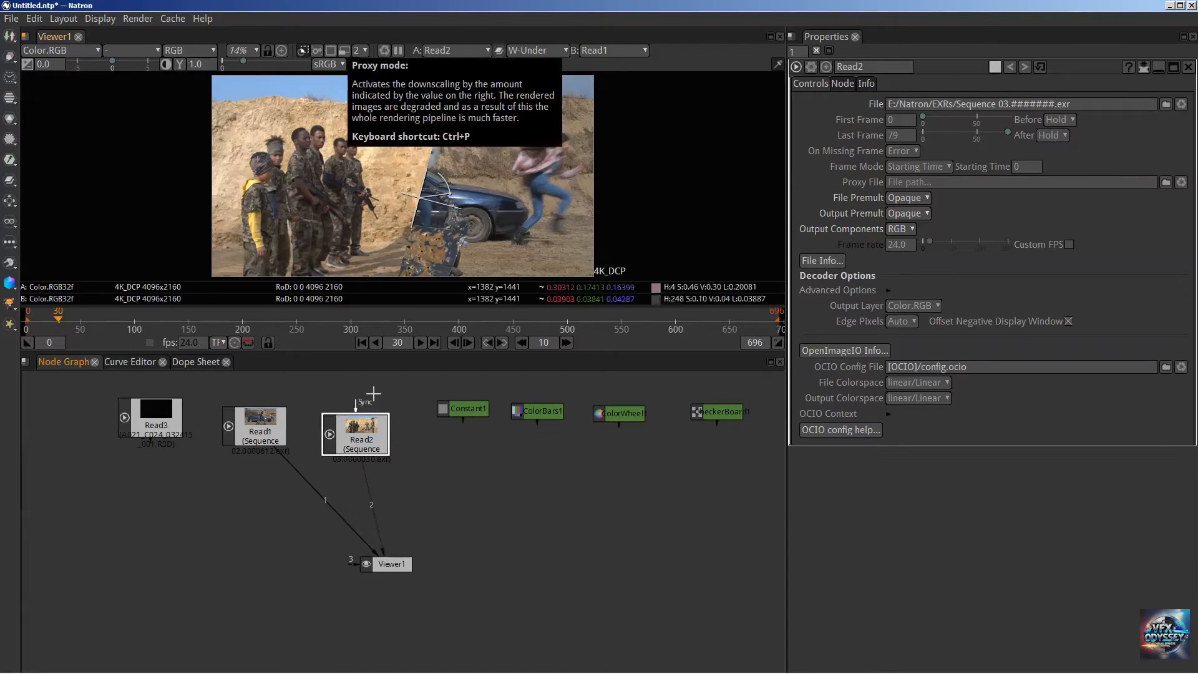
pyautogui.click(528, 48)
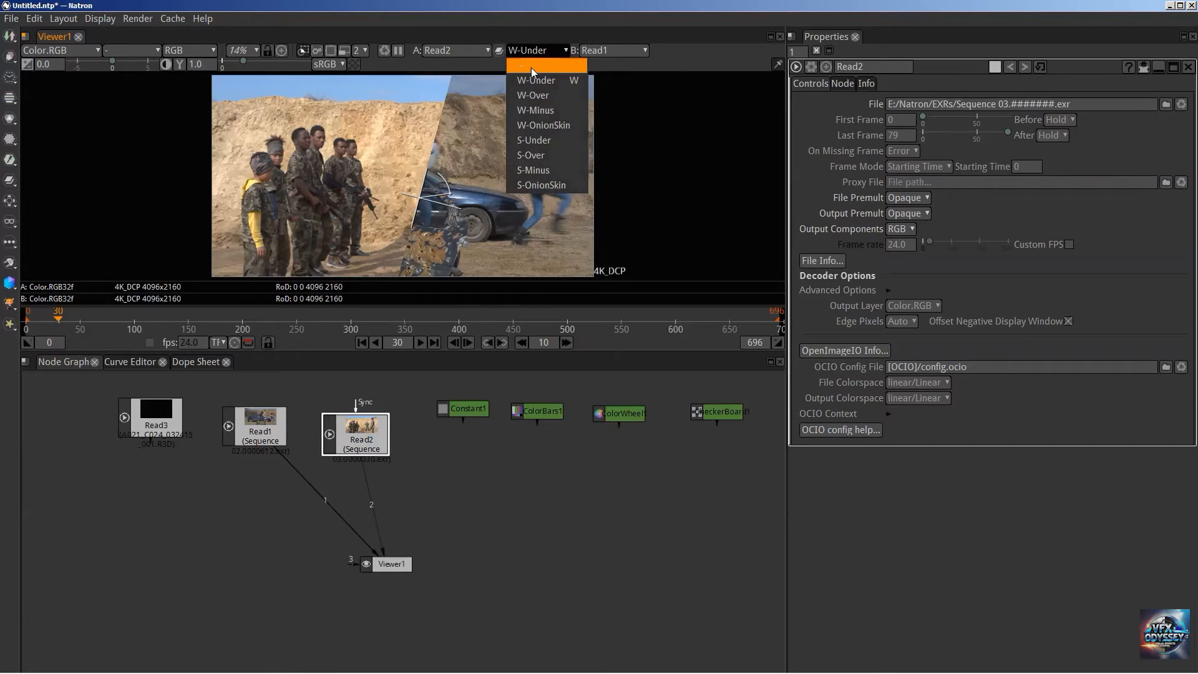
pyautogui.click(531, 67)
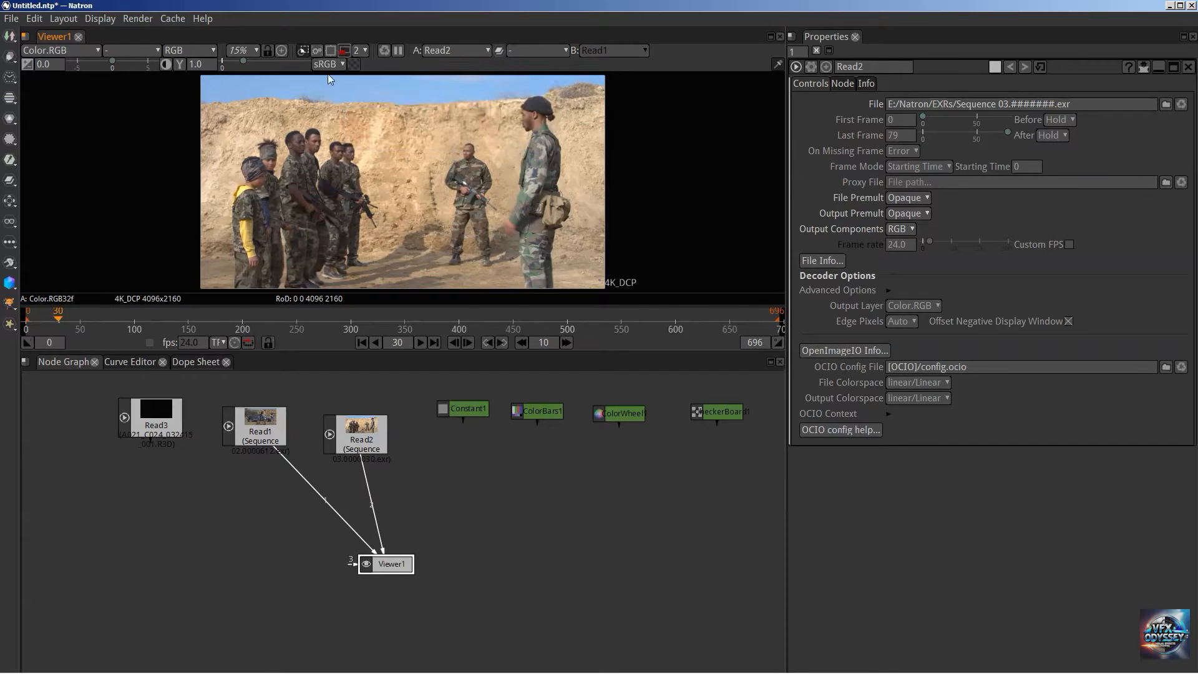
# Preview Read2 in proxy mode with a downscaling of 32, then restore the proxy level to 2 with proxy mode off.
pyautogui.click(362, 51)
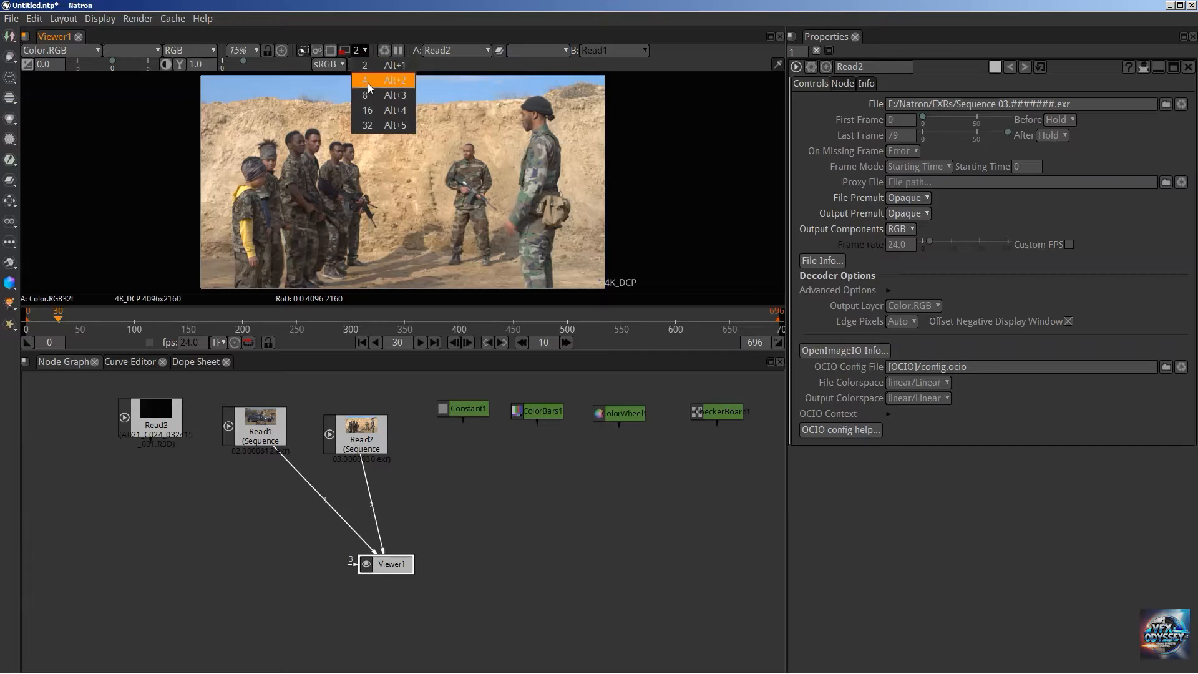
pyautogui.click(380, 126)
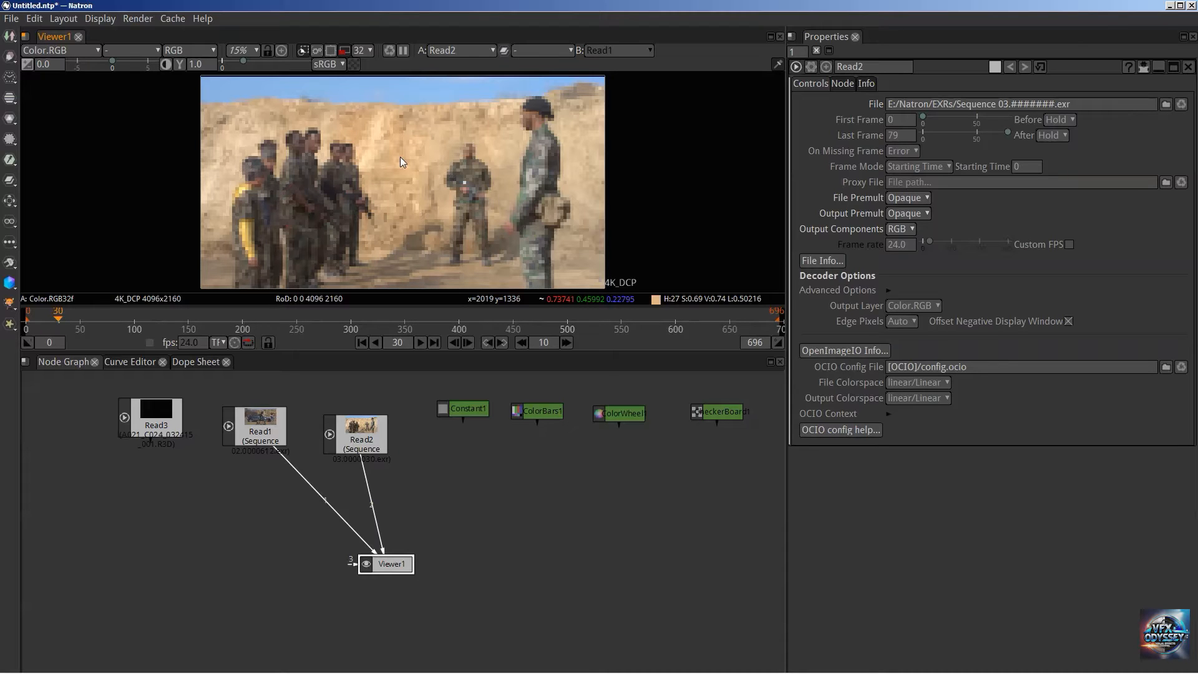
pyautogui.click(366, 51)
pyautogui.click(364, 62)
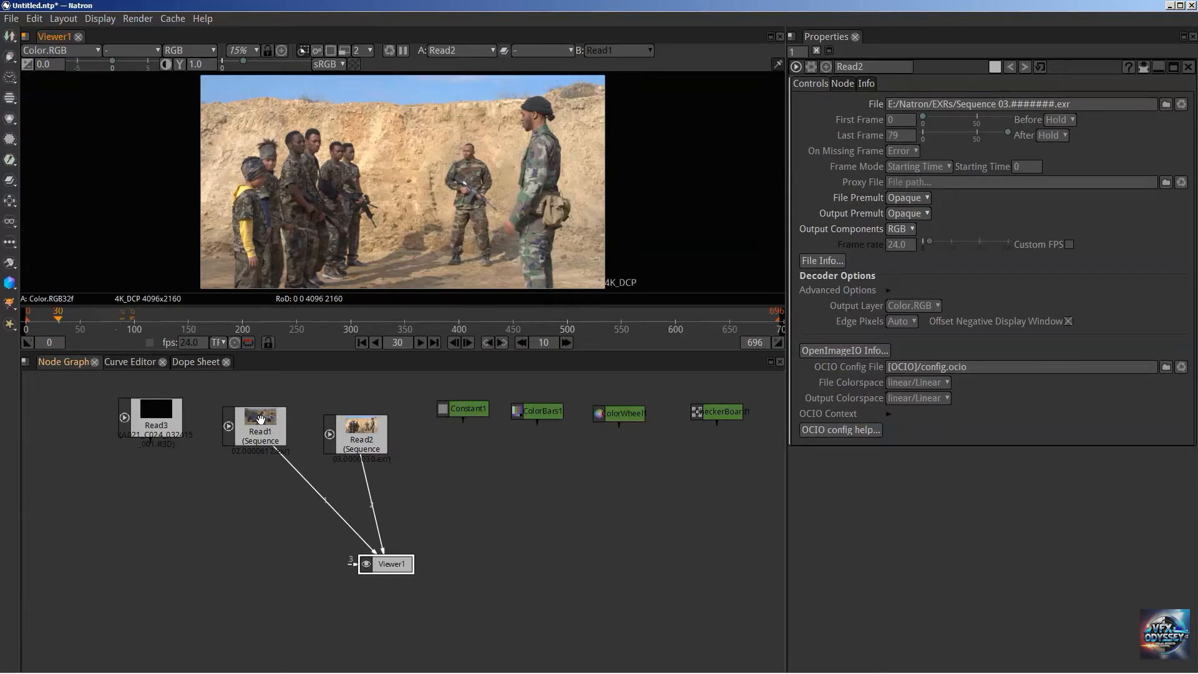
# View Read1 in Viewer1, disconnect Read2 and set it aside, and place Read1 above the viewer node.
pyautogui.press('1')
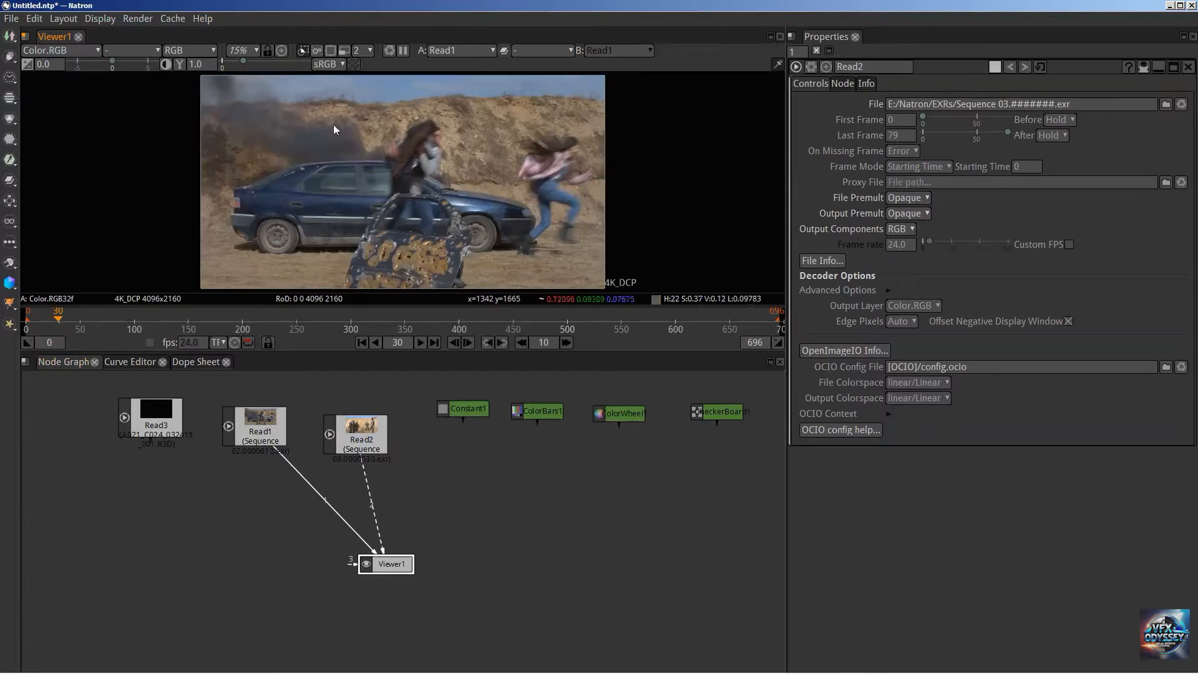
pyautogui.moveTo(382, 544); pyautogui.dragTo(582, 499)
pyautogui.moveTo(349, 431); pyautogui.dragTo(546, 502)
pyautogui.moveTo(260, 424); pyautogui.dragTo(350, 415)
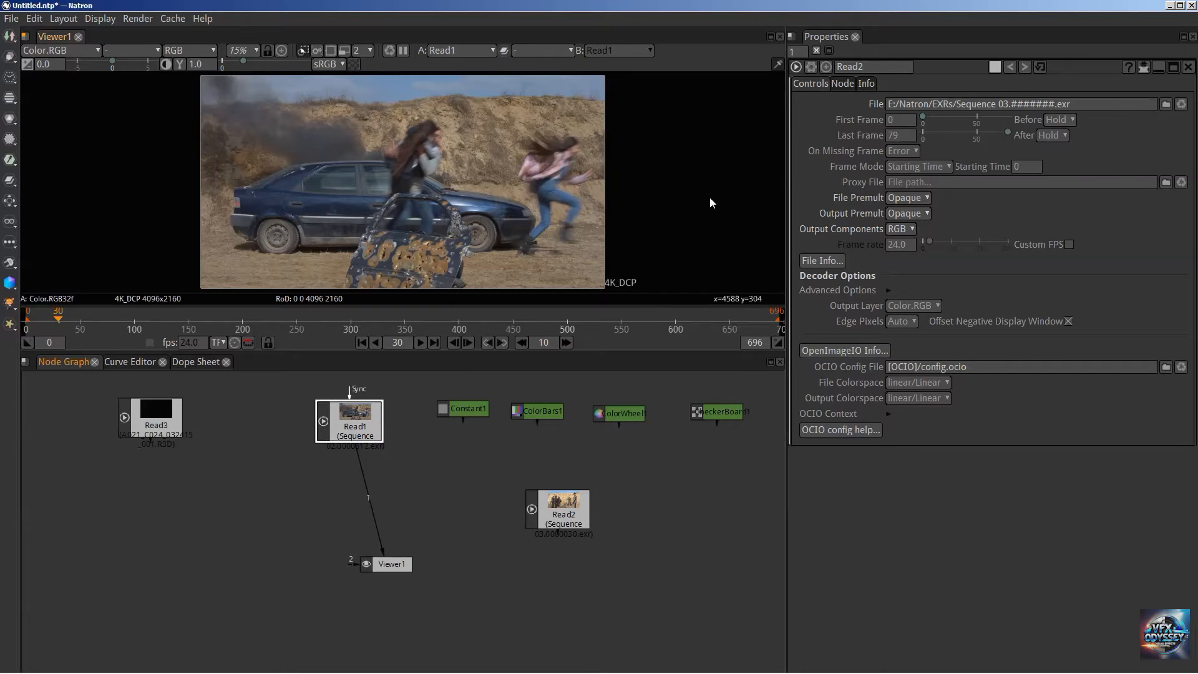
# Go to the first frame, open Read1's properties, and delete the Read3 node.
pyautogui.click(362, 342)
pyautogui.click(370, 413)
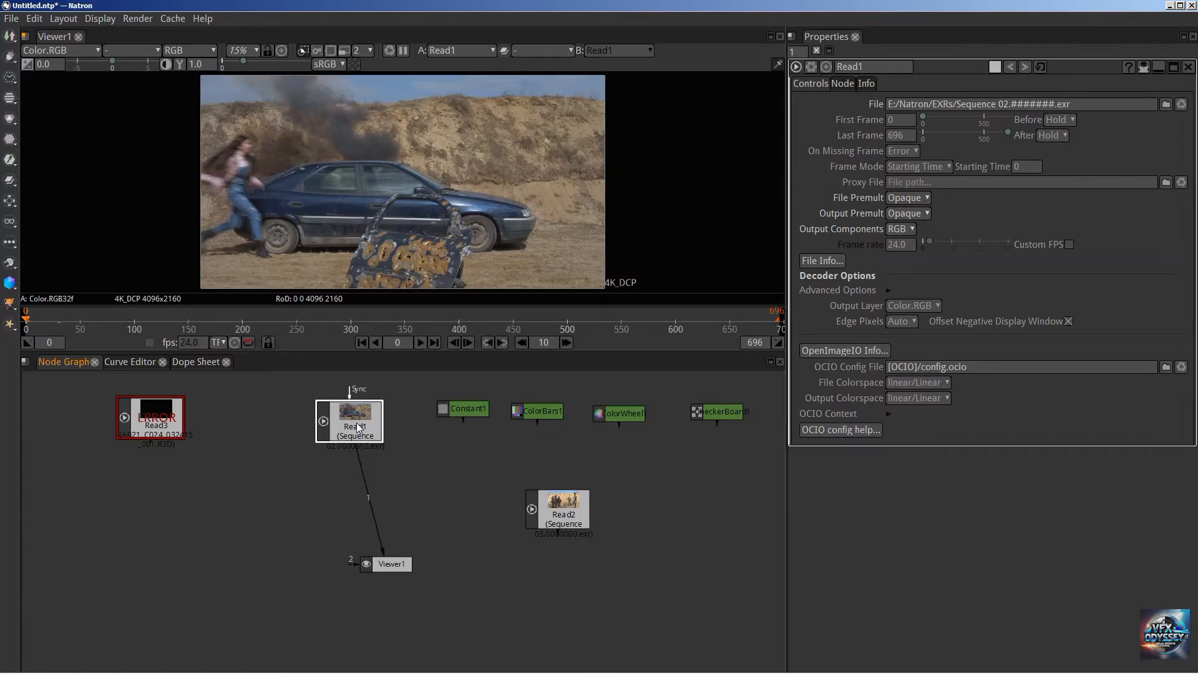
pyautogui.click(166, 419)
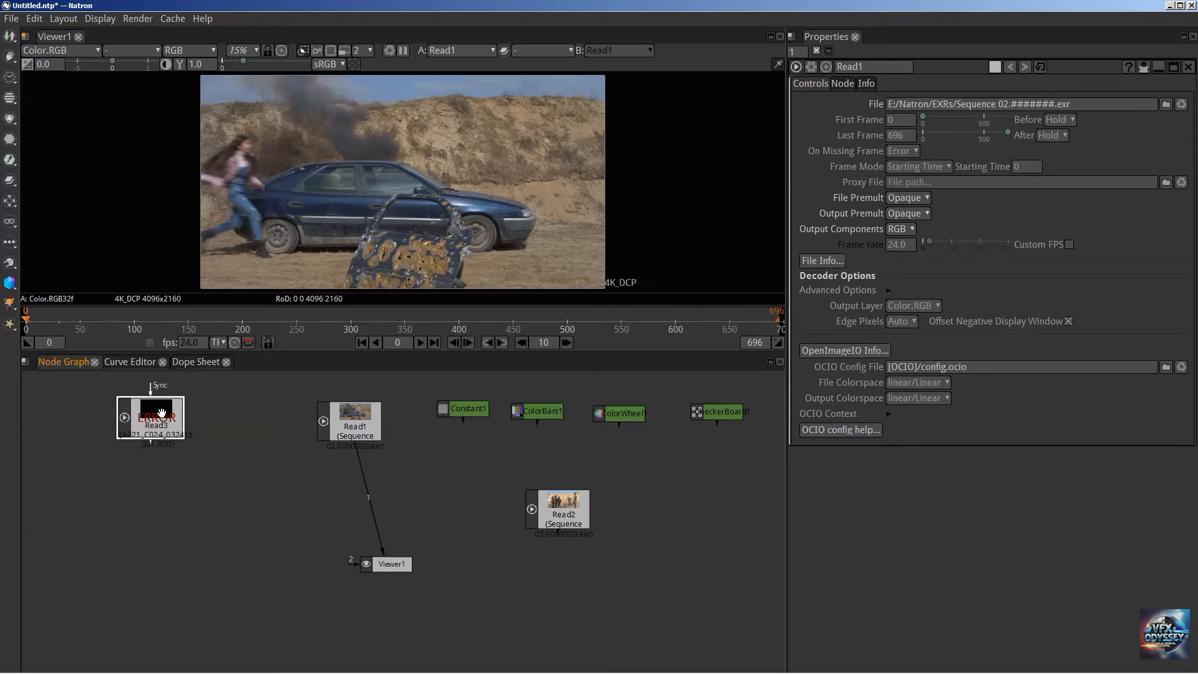
pyautogui.press('Delete')
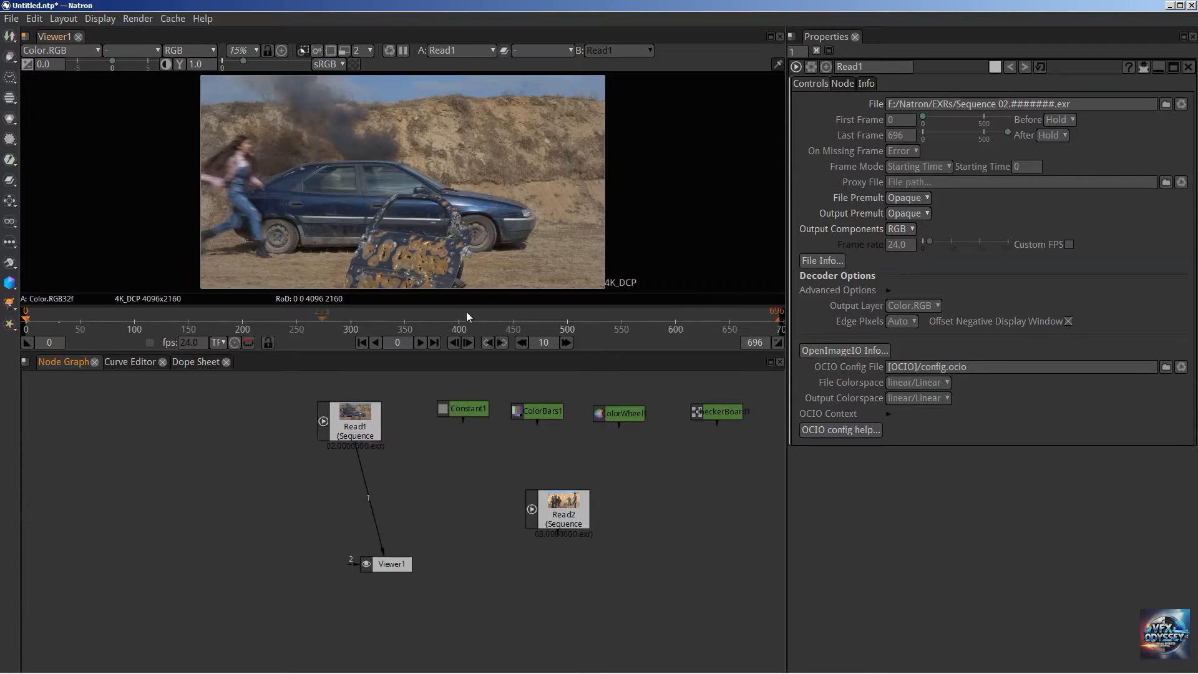
# Set Read1's First Frame to 10 and its Last Frame to 600.
pyautogui.click(354, 425)
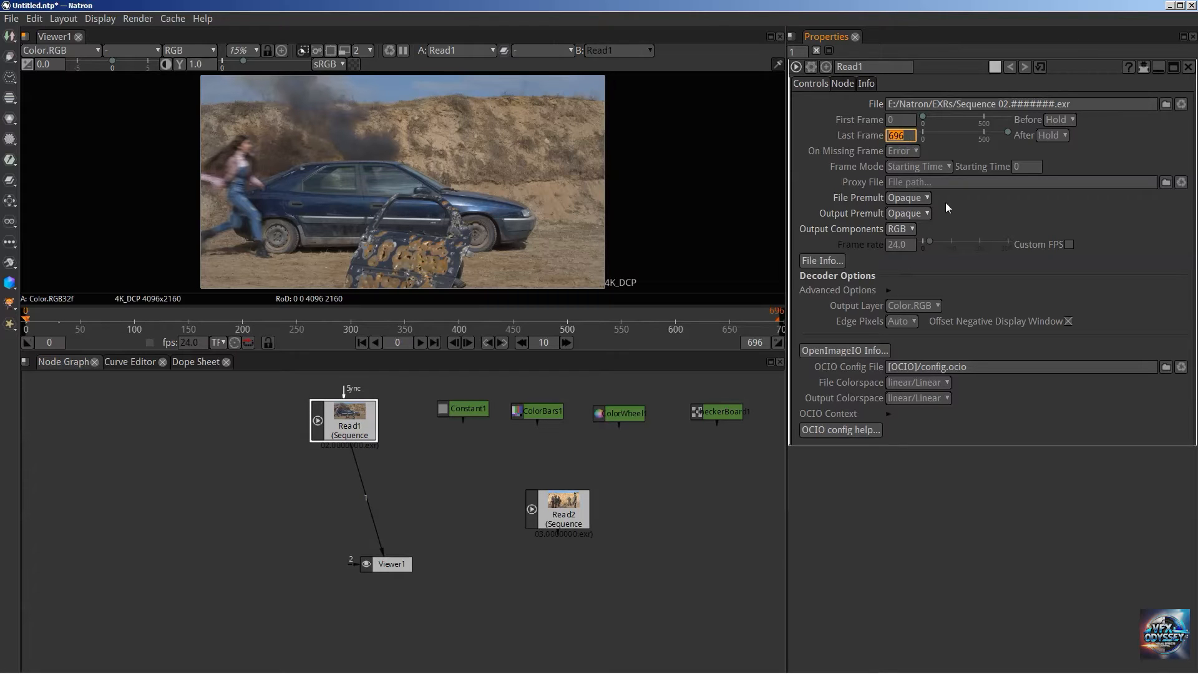
pyautogui.hotkey('shift', 'Tab')
pyautogui.write('10')
pyautogui.press('Return')
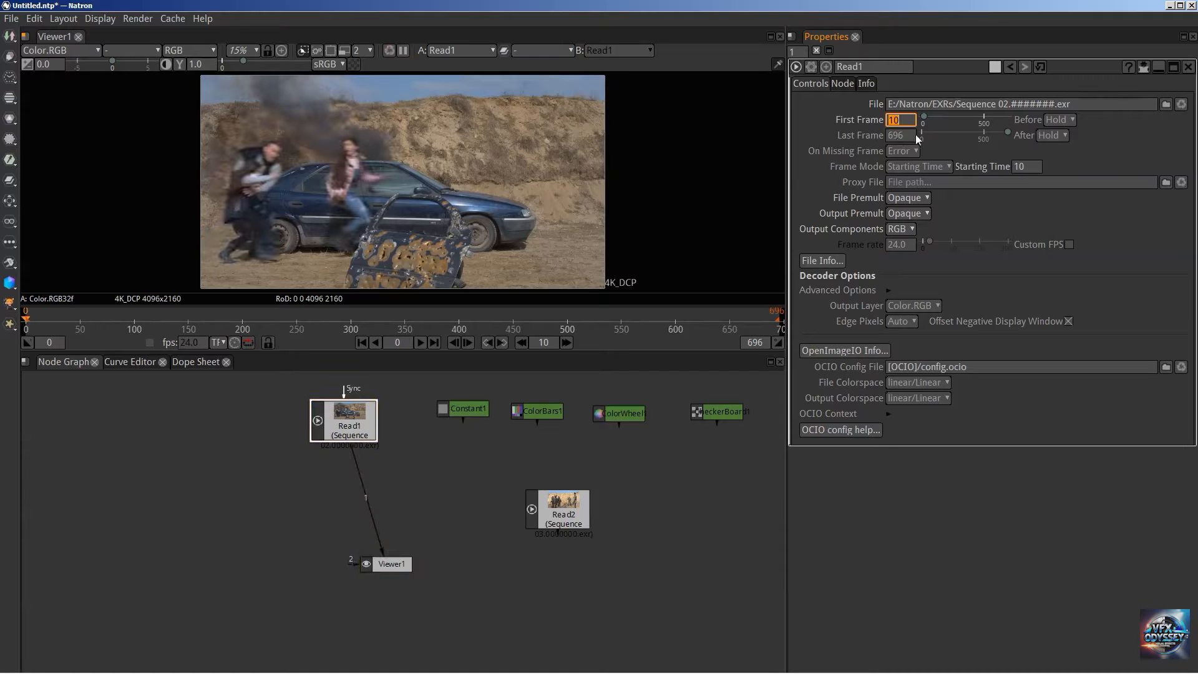
pyautogui.press('Tab')
pyautogui.write('600')
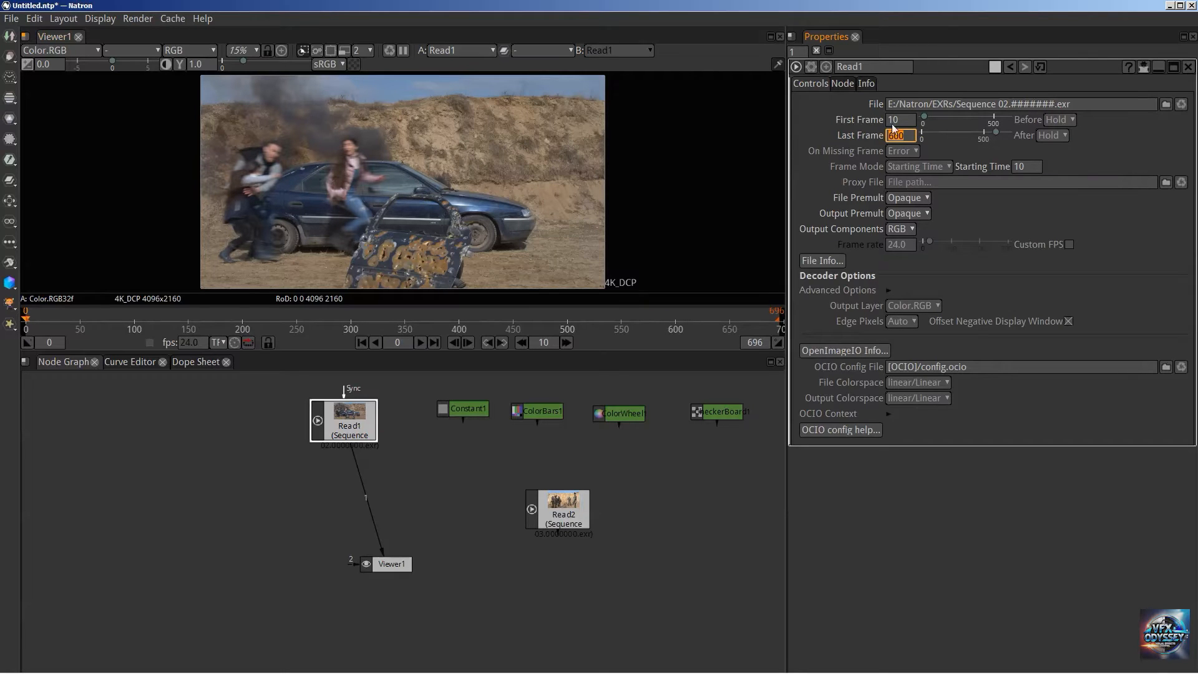
# Set Read1's First Frame to 0 to compare the image, and set it back to 10.
pyautogui.hotkey('shift', 'Tab')
pyautogui.write('0')
pyautogui.press('Return')
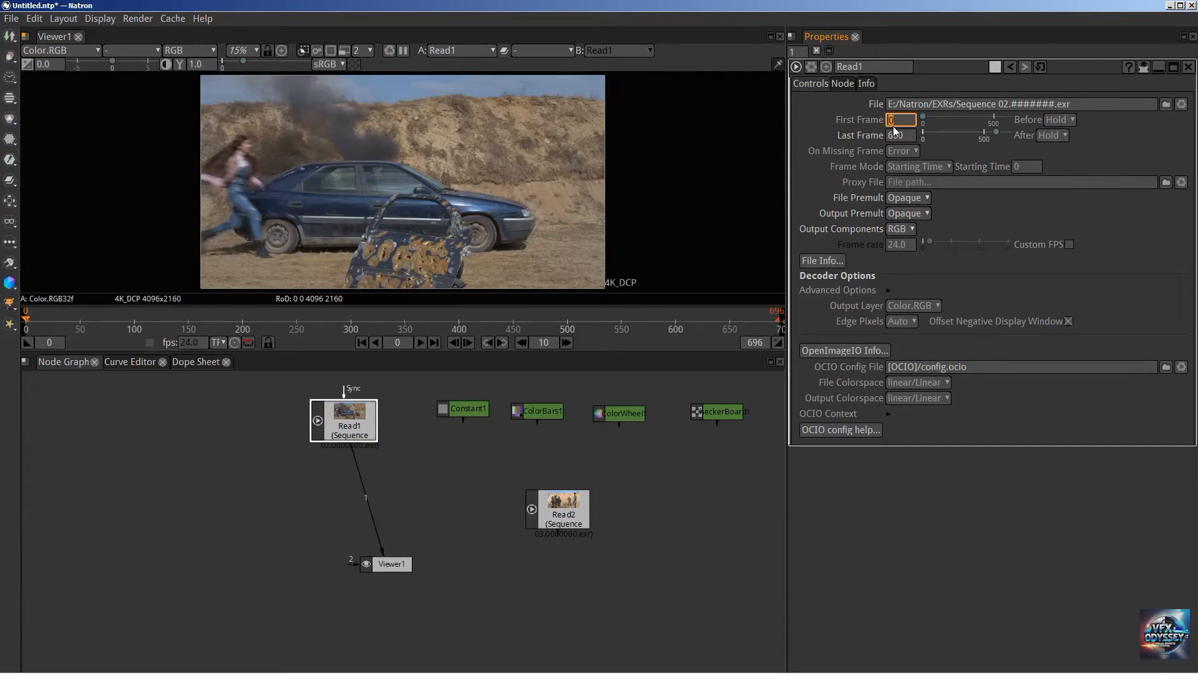
pyautogui.write('10')
pyautogui.press('Return')
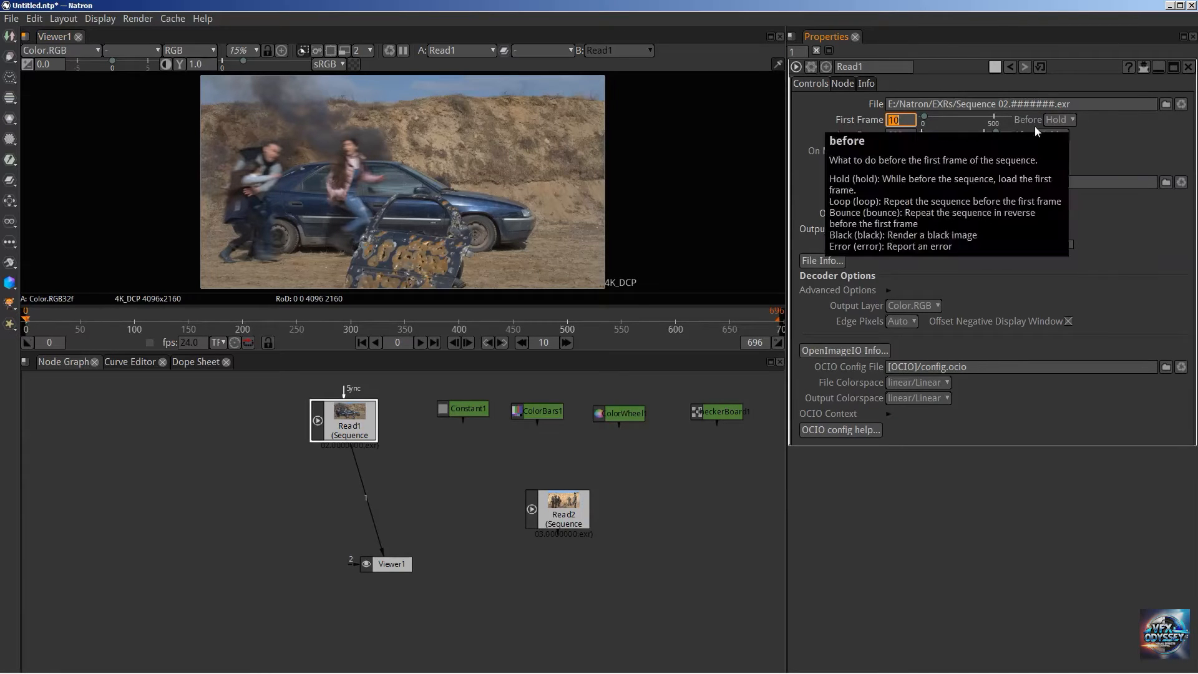
# Review Read1's Before and After options, keeping both on Hold, and check the image at frame 651.
pyautogui.click(1069, 121)
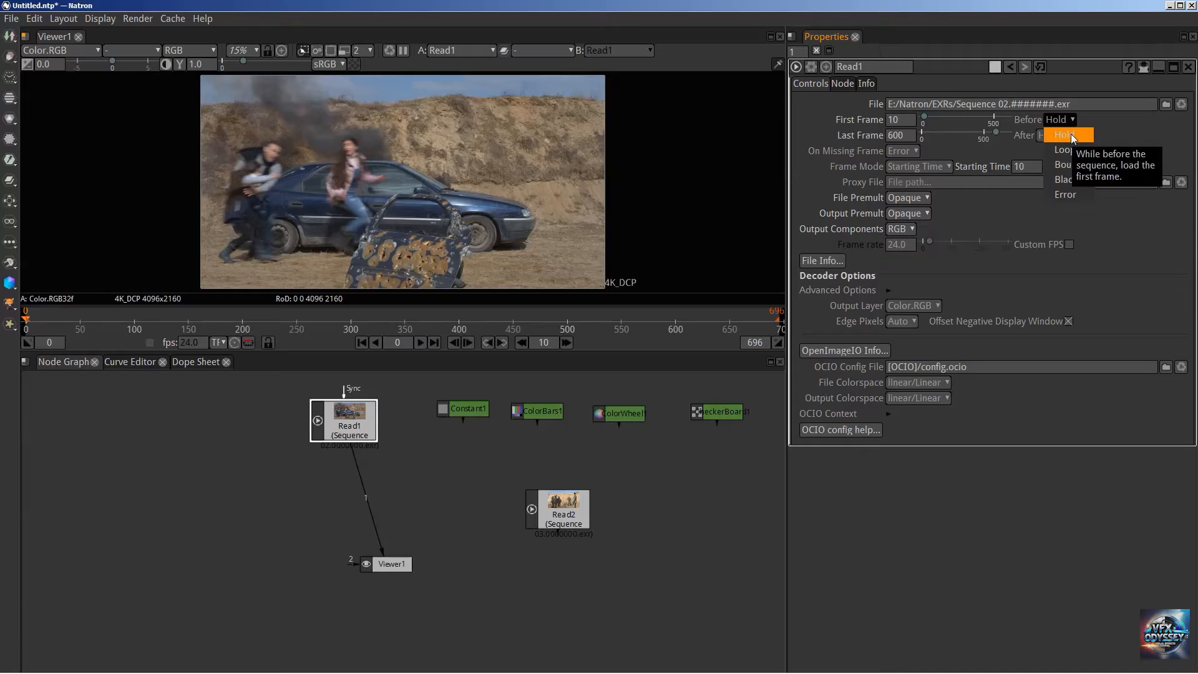
pyautogui.click(1070, 134)
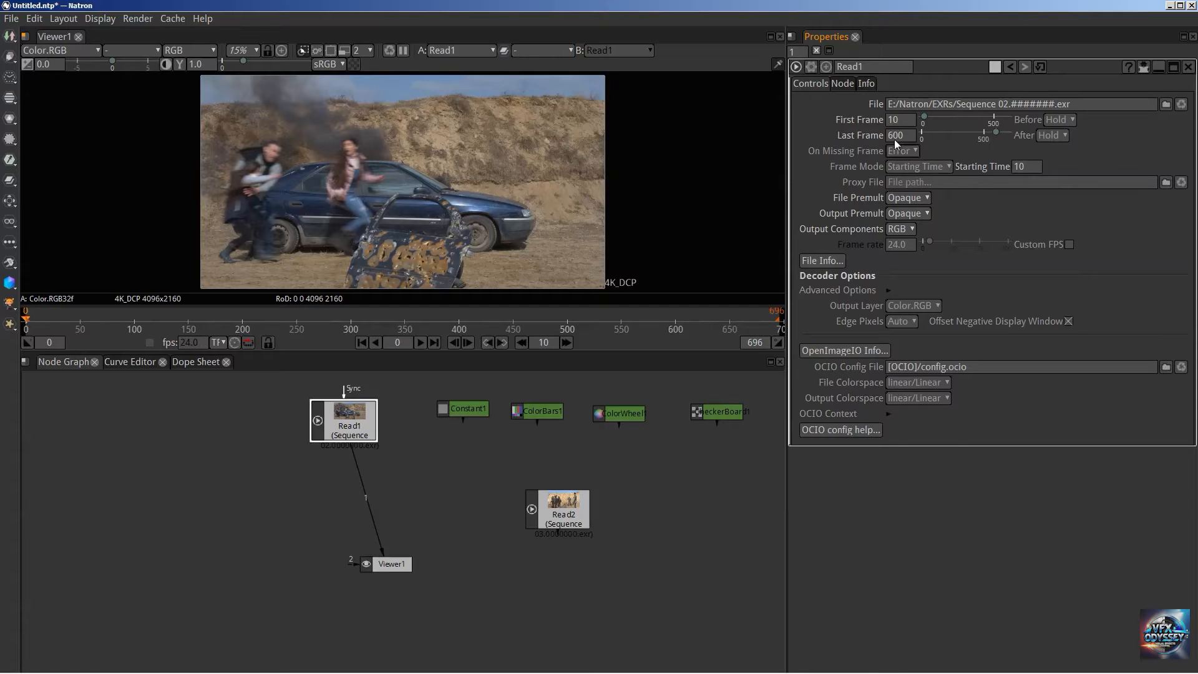
pyautogui.click(731, 321)
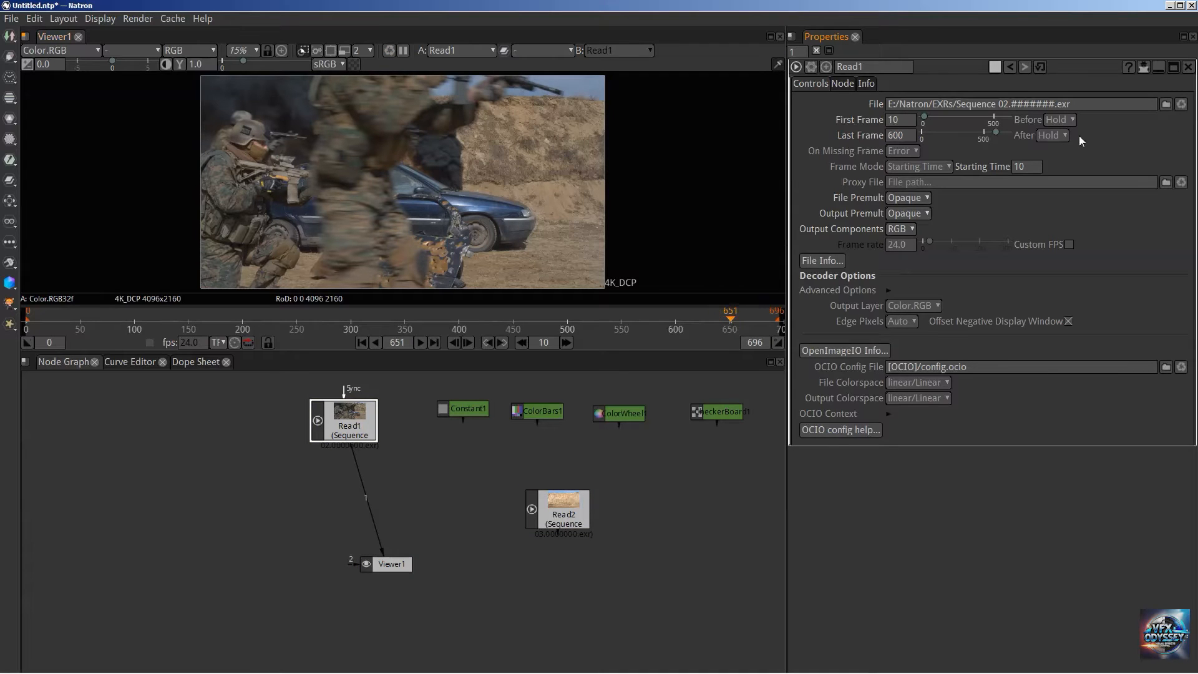
pyautogui.click(1056, 136)
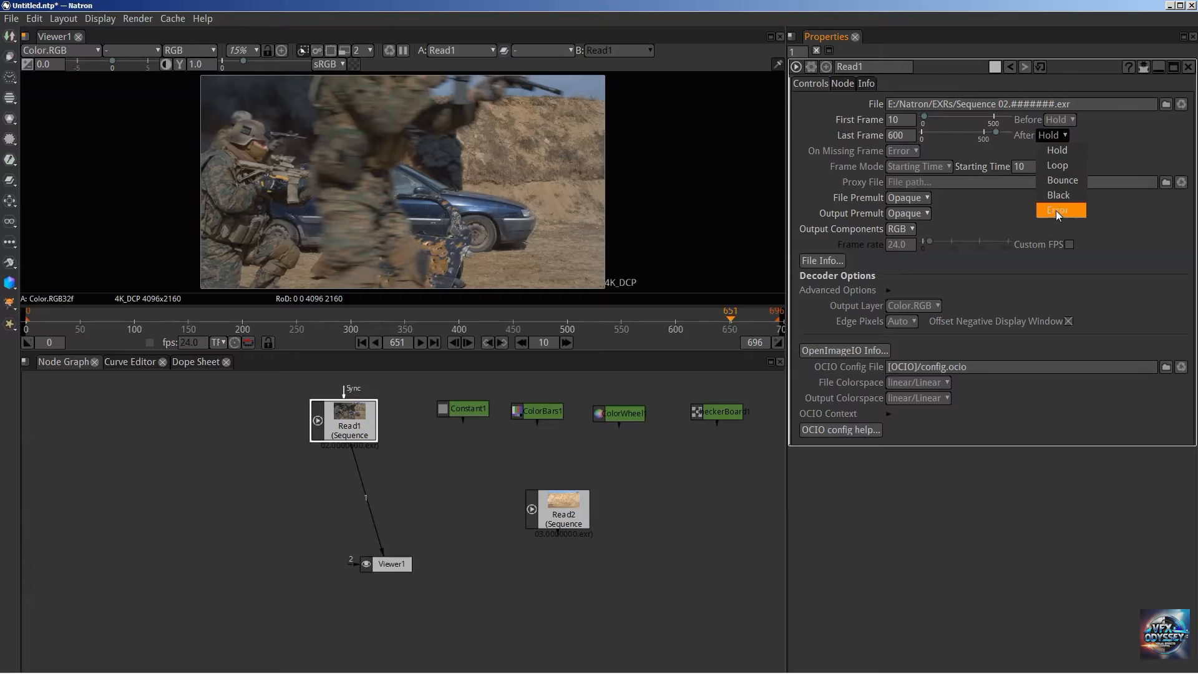
pyautogui.click(1063, 151)
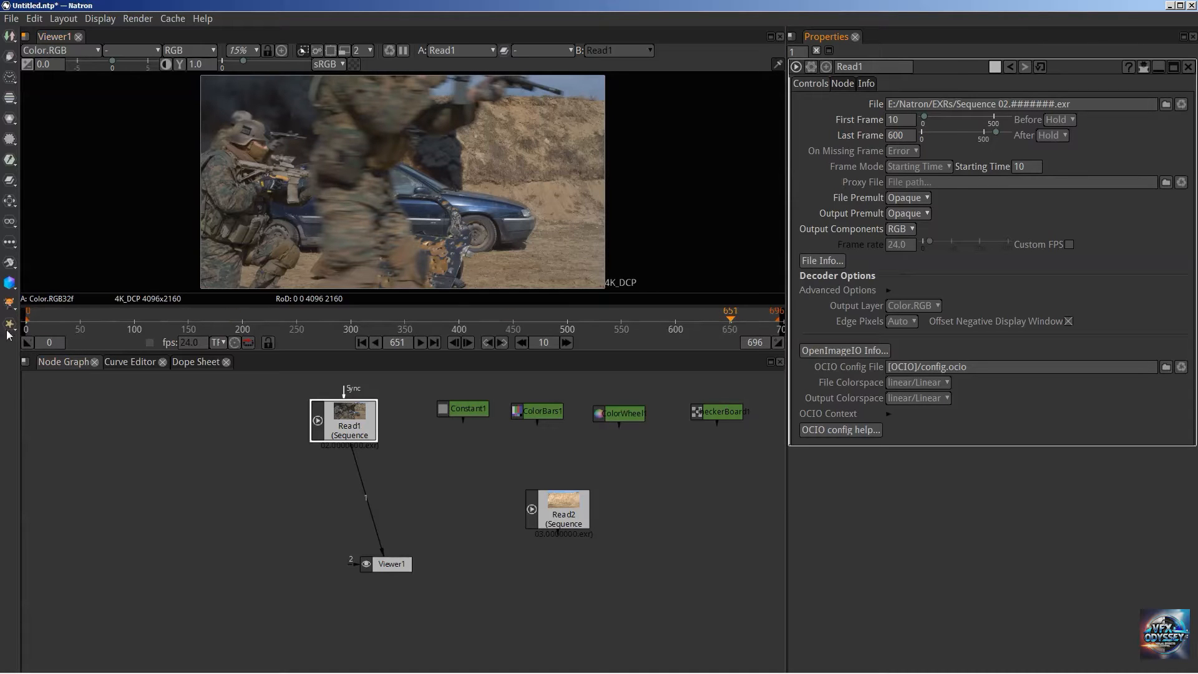
# Set the viewer's in point at frame 55 and its out point at frame 592.
pyautogui.click(50, 342)
pyautogui.moveTo(62, 316)
pyautogui.mouseDown()
pyautogui.moveTo(92, 316)
pyautogui.moveTo(82, 317)
pyautogui.mouseUp()
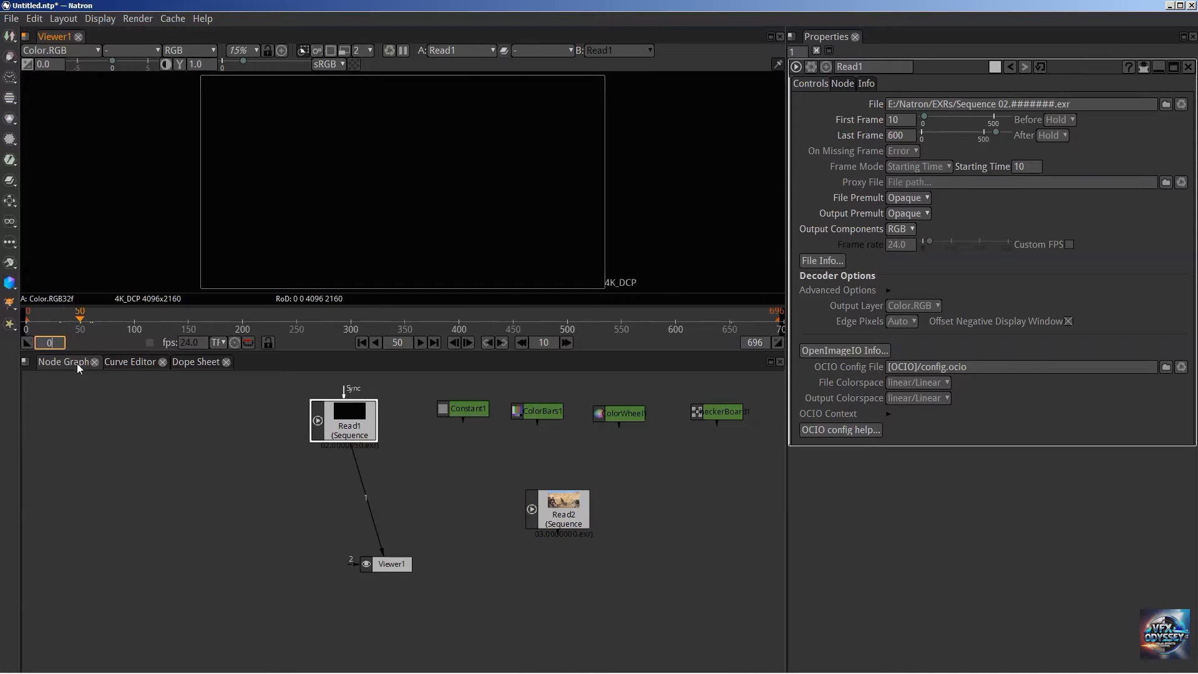
pyautogui.click(135, 416)
pyautogui.click(282, 223)
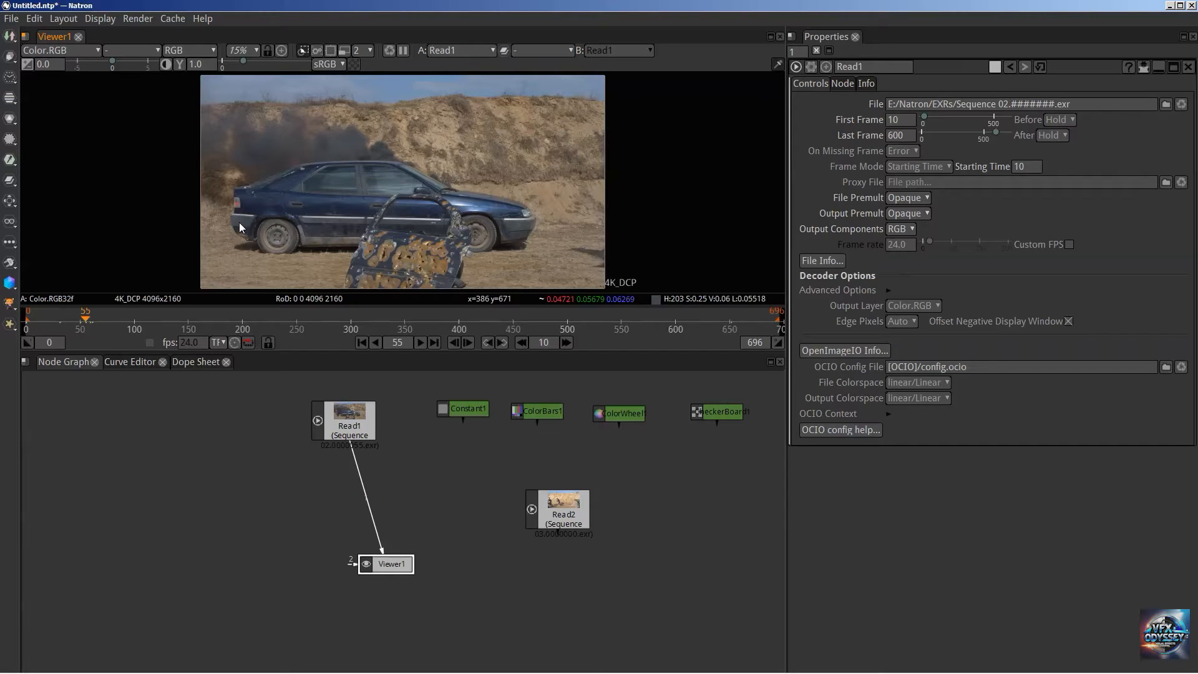
pyautogui.hotkey('ctrl', 'i')
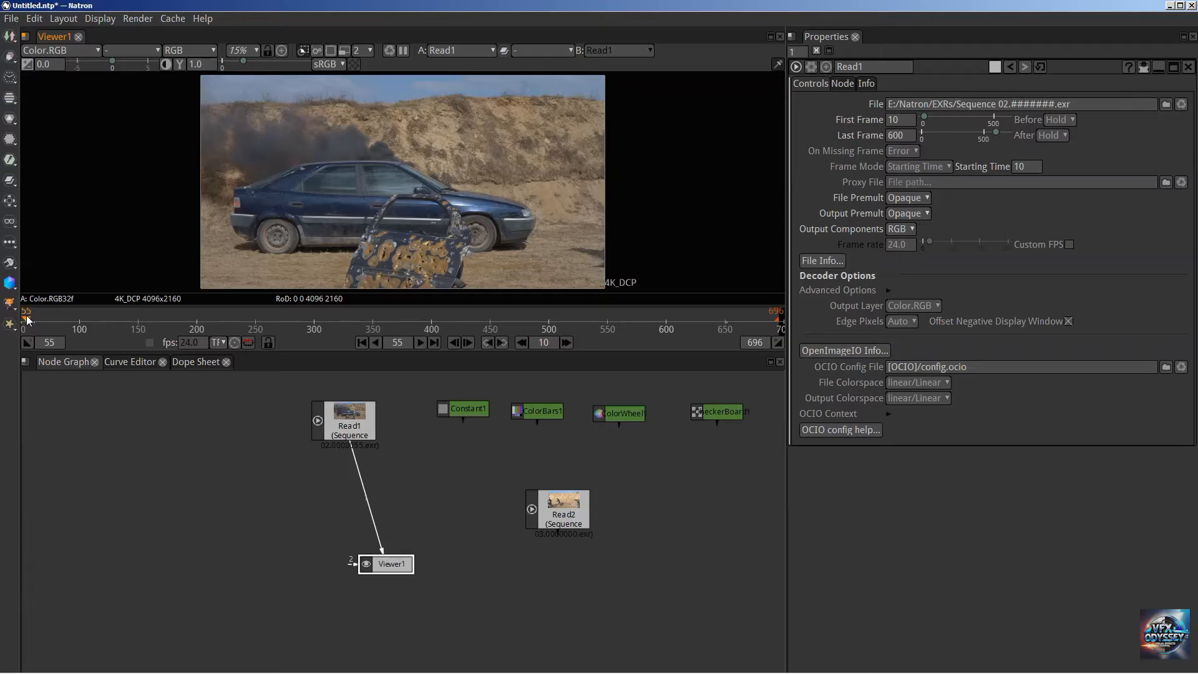
pyautogui.moveTo(718, 315); pyautogui.dragTo(658, 314)
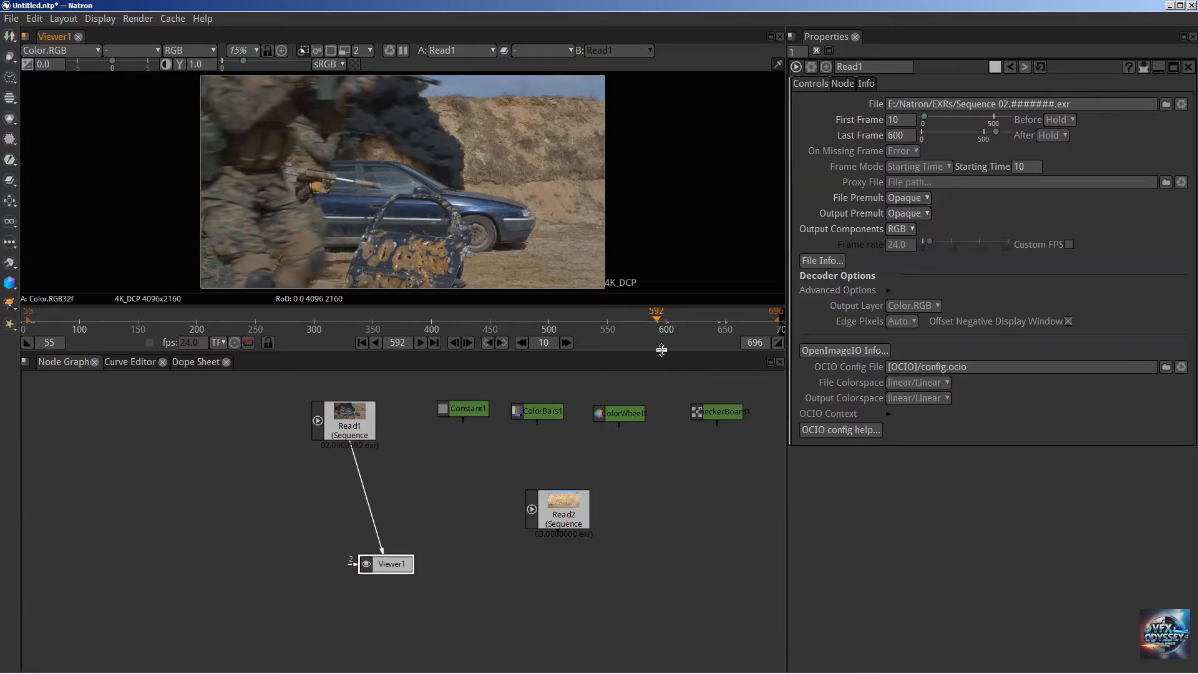
pyautogui.hotkey('alt', 'o')
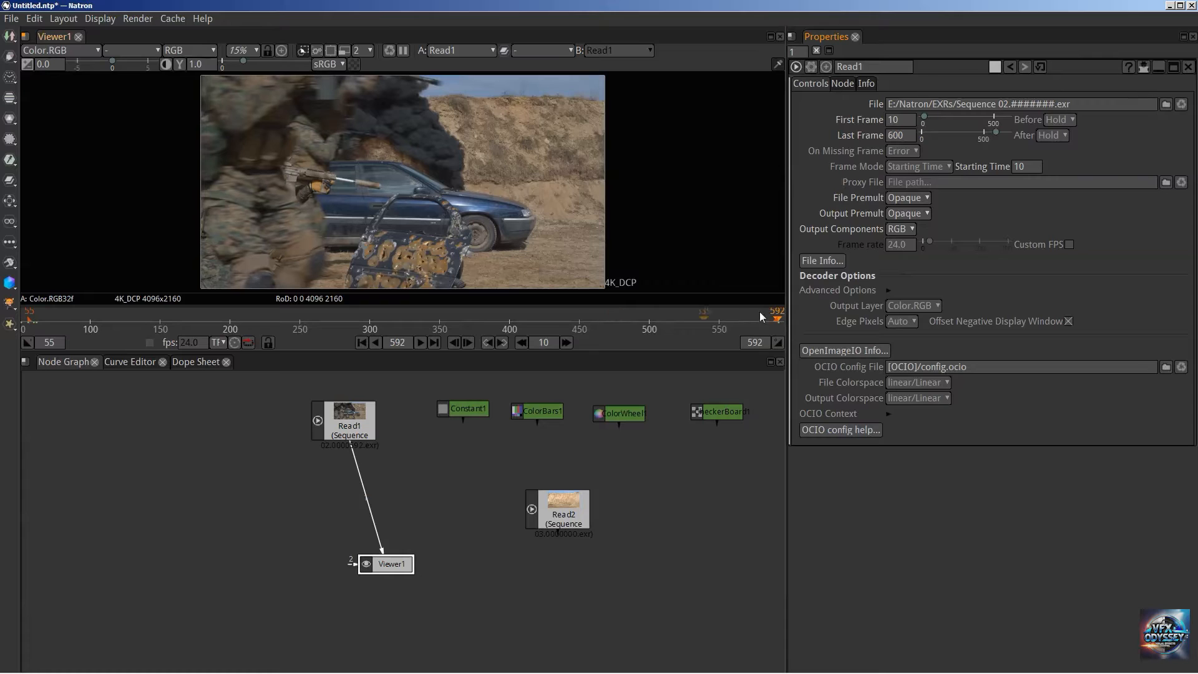
# Set the viewer's playback range to frames 10 through 600 and go to frame 300.
pyautogui.click(62, 343)
pyautogui.write('10')
pyautogui.press('Return')
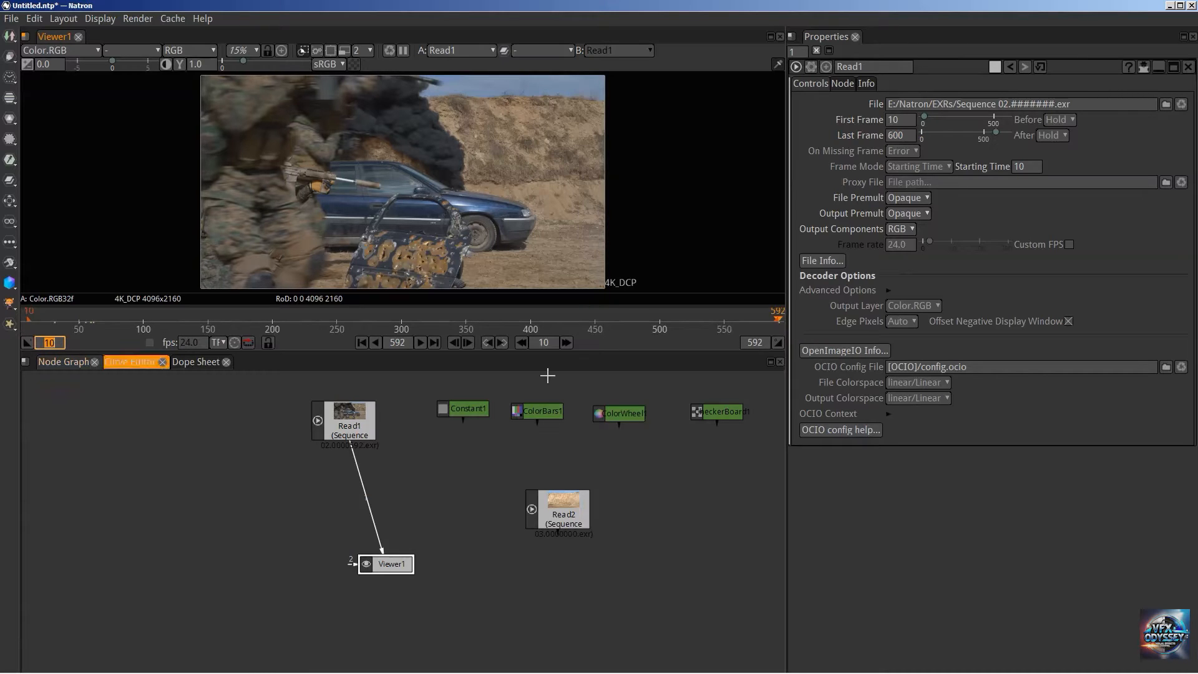
pyautogui.click(755, 343)
pyautogui.write('600')
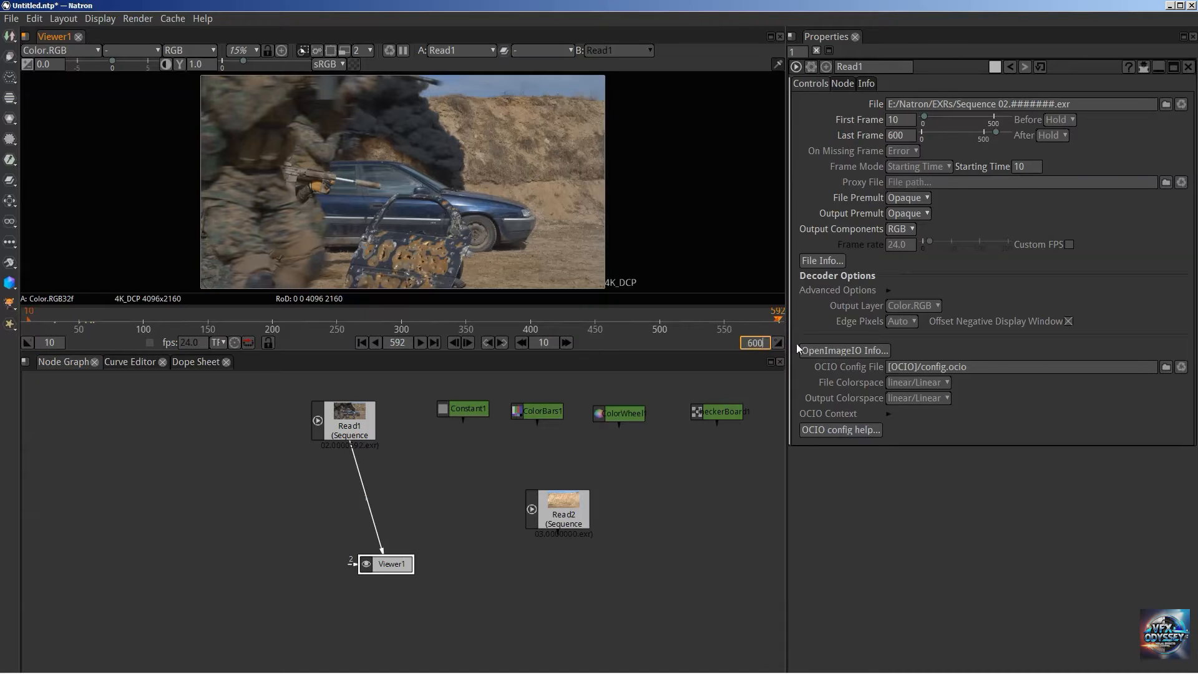
pyautogui.press('Return')
pyautogui.click(400, 342)
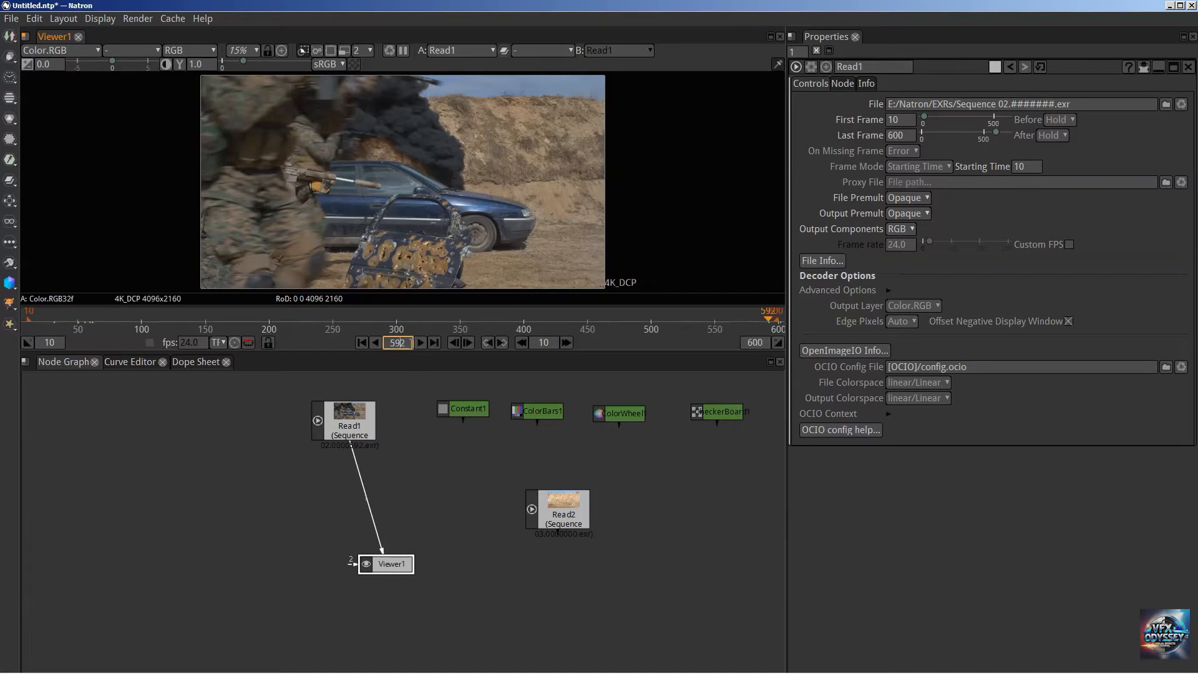
pyautogui.write('300')
pyautogui.press('Return')
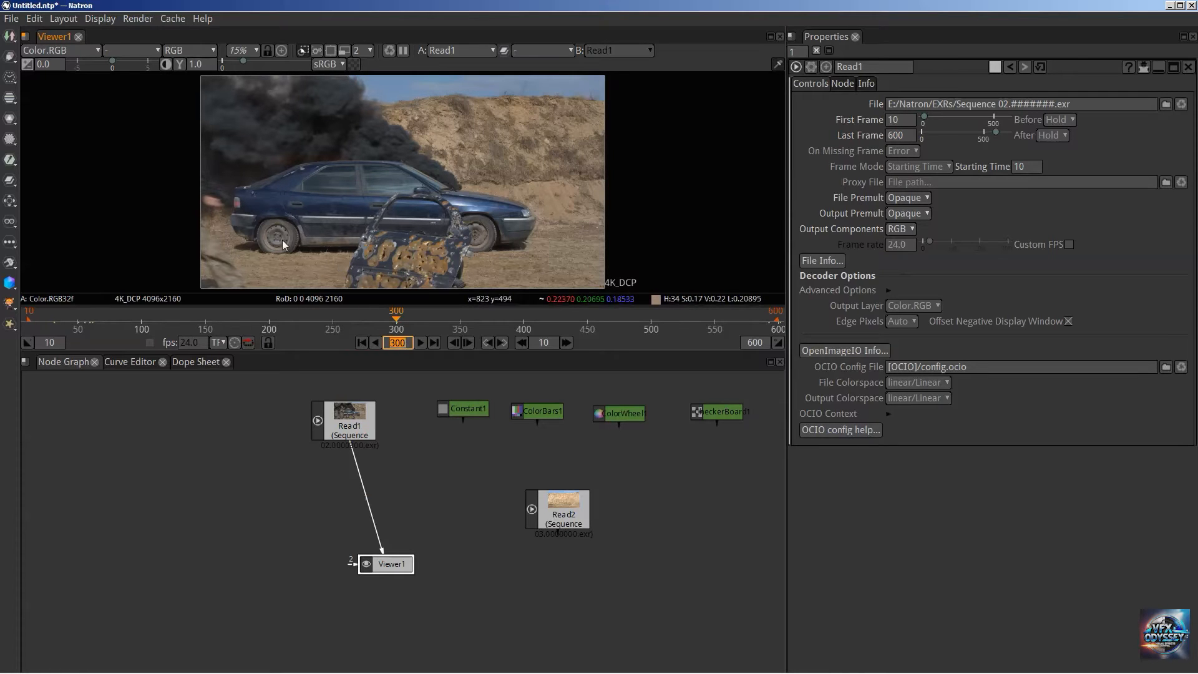
# Look at the Curve Editor and the Dope Sheet, and return to the Node Graph.
pyautogui.click(138, 365)
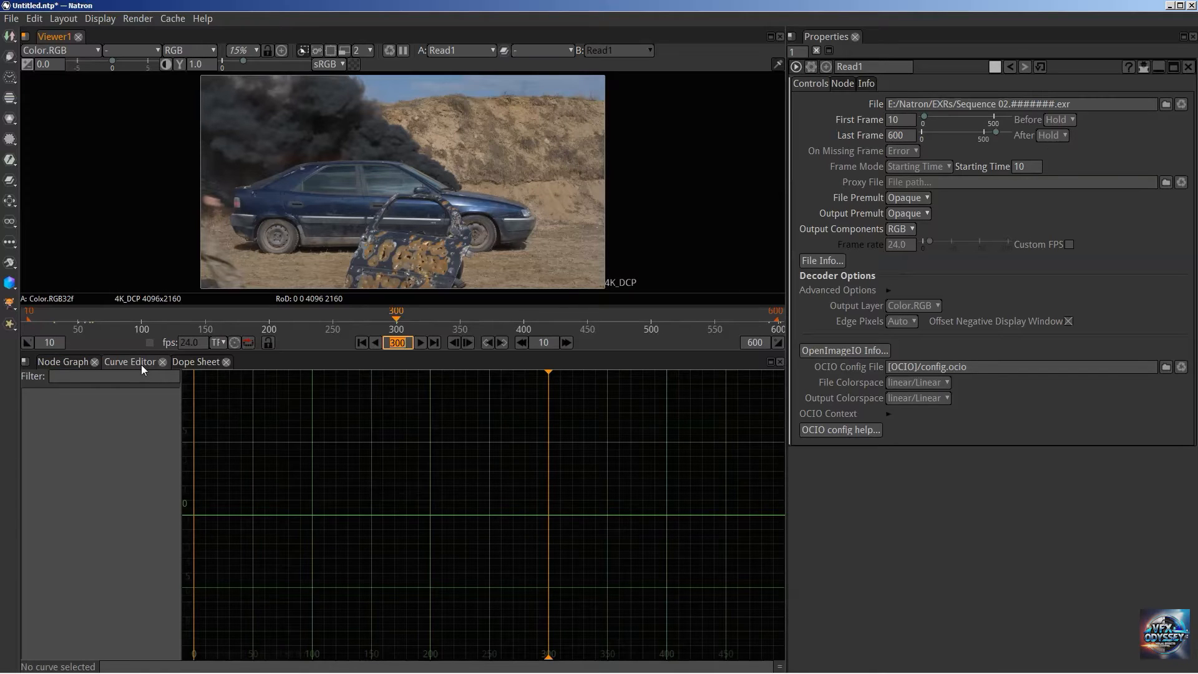
pyautogui.click(200, 362)
pyautogui.click(137, 364)
pyautogui.click(59, 363)
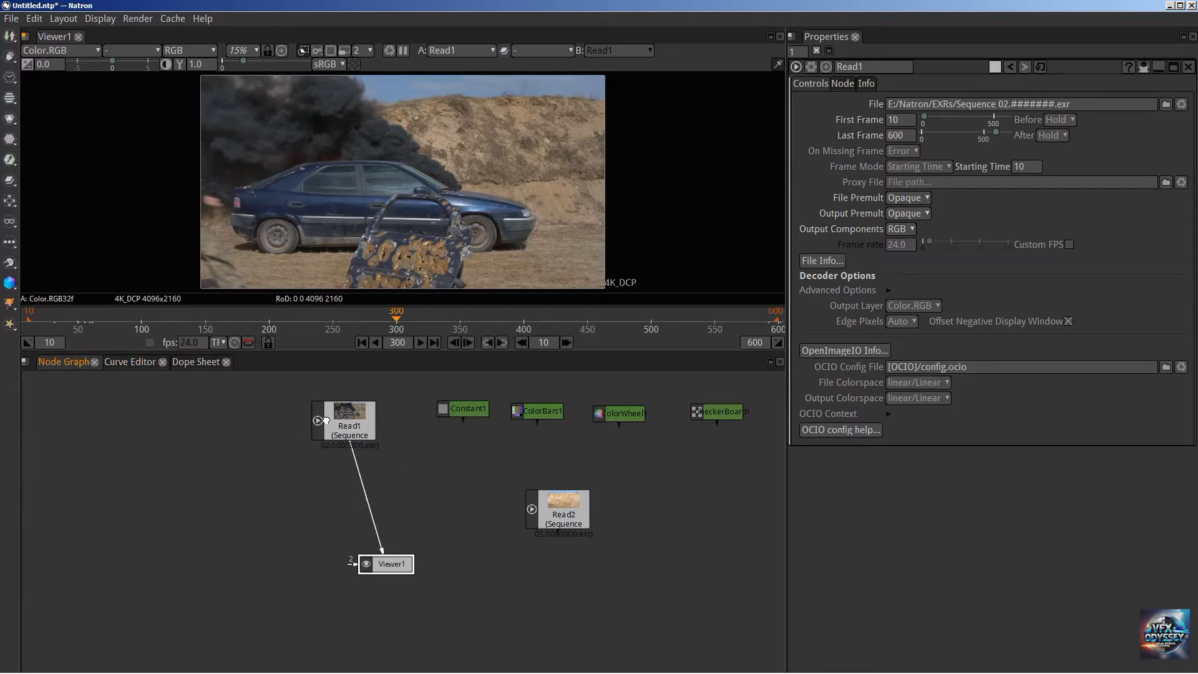
# Move Read1, Viewer1 and Constant1 further to the left in the node graph.
pyautogui.moveTo(326, 420); pyautogui.dragTo(79, 429)
pyautogui.moveTo(379, 563); pyautogui.dragTo(224, 542)
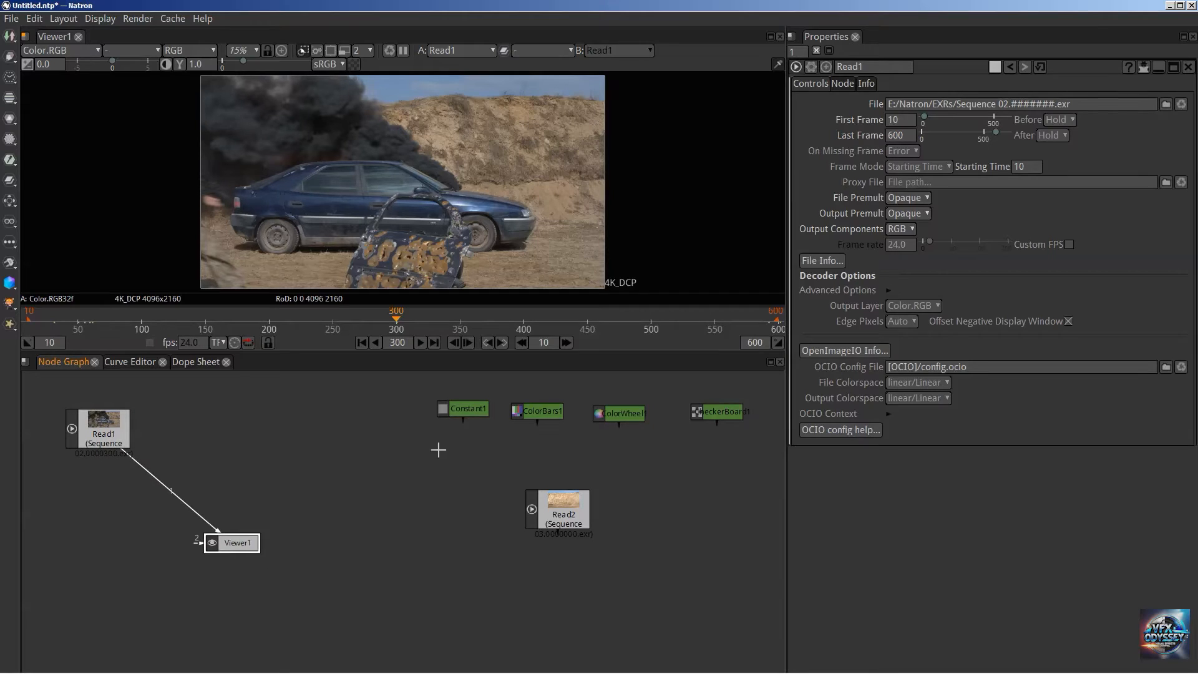
pyautogui.moveTo(462, 415); pyautogui.dragTo(328, 437)
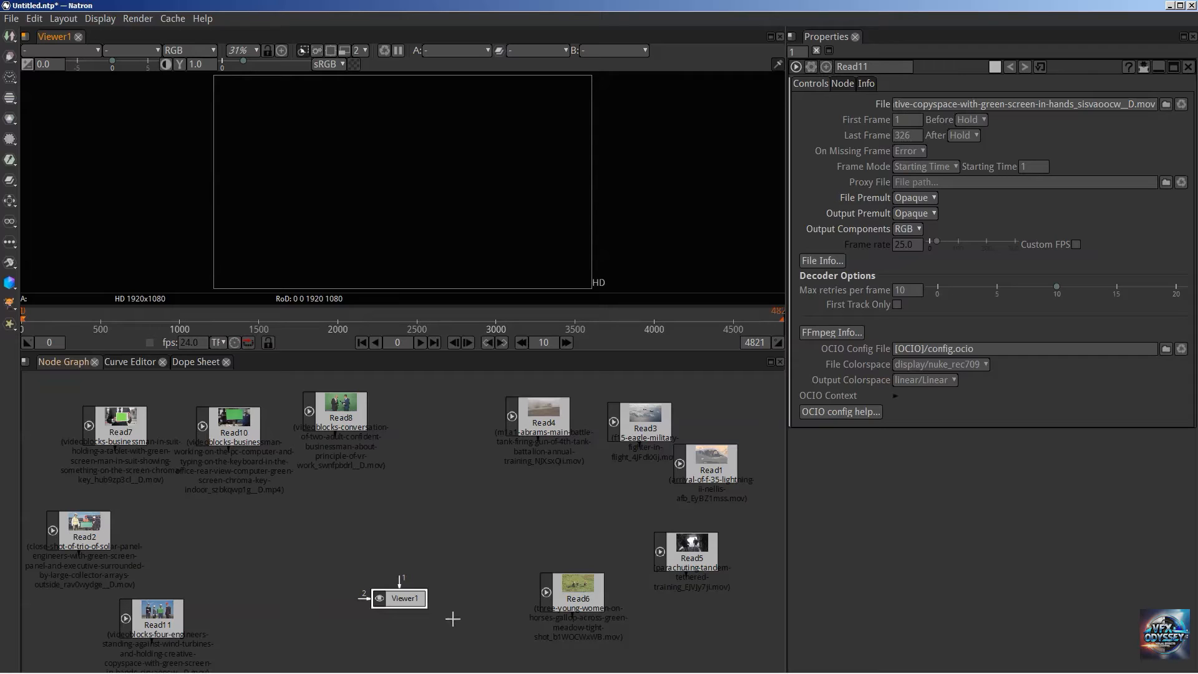
# Move Viewer1 up and left within the gap between the two groups of Read nodes.
pyautogui.moveTo(391, 599); pyautogui.dragTo(399, 564)
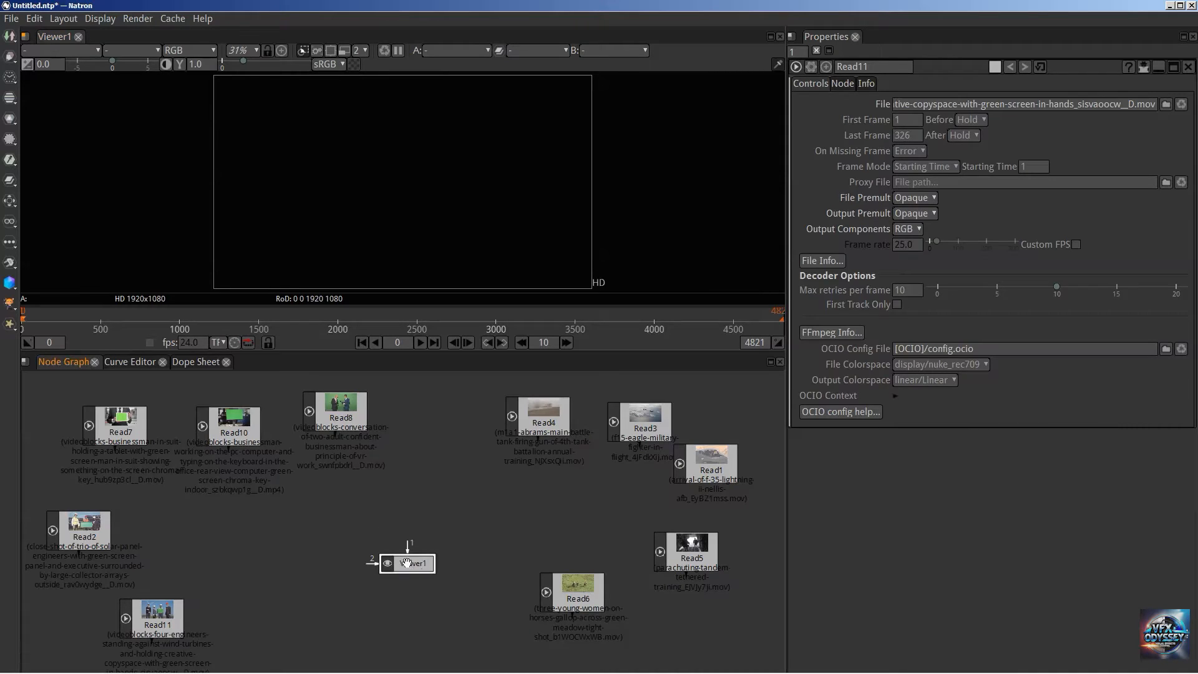
pyautogui.moveTo(408, 548); pyautogui.dragTo(401, 519)
pyautogui.moveTo(403, 564)
pyautogui.mouseDown()
pyautogui.moveTo(302, 585)
pyautogui.moveTo(396, 544)
pyautogui.mouseUp()
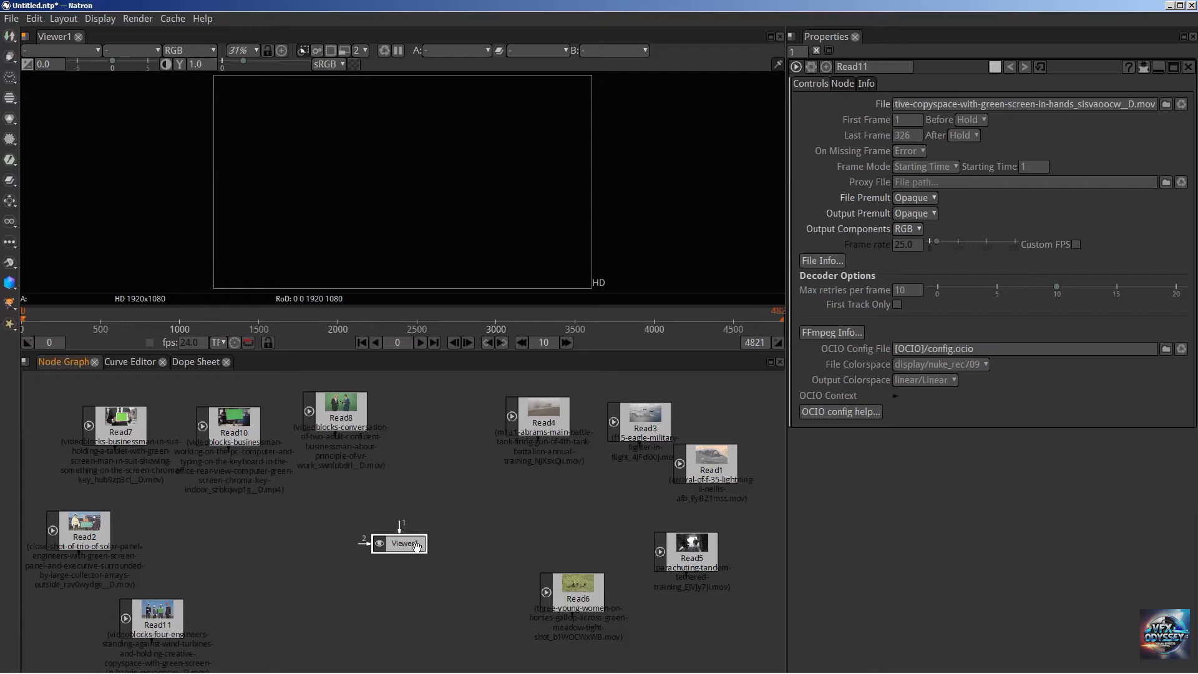
pyautogui.moveTo(412, 541); pyautogui.dragTo(363, 550)
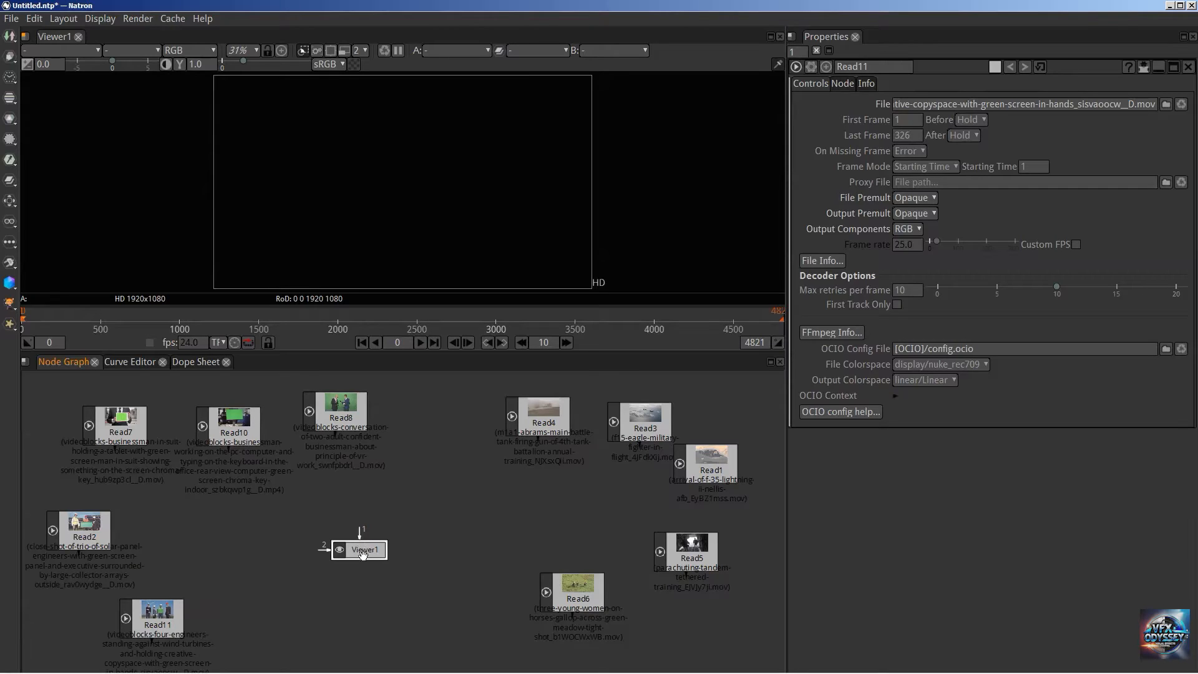
pyautogui.moveTo(362, 553); pyautogui.dragTo(331, 549)
# Add two more Viewer nodes to the right of Viewer1 and space the three viewers apart in the graph.
pyautogui.rightClick(406, 530)
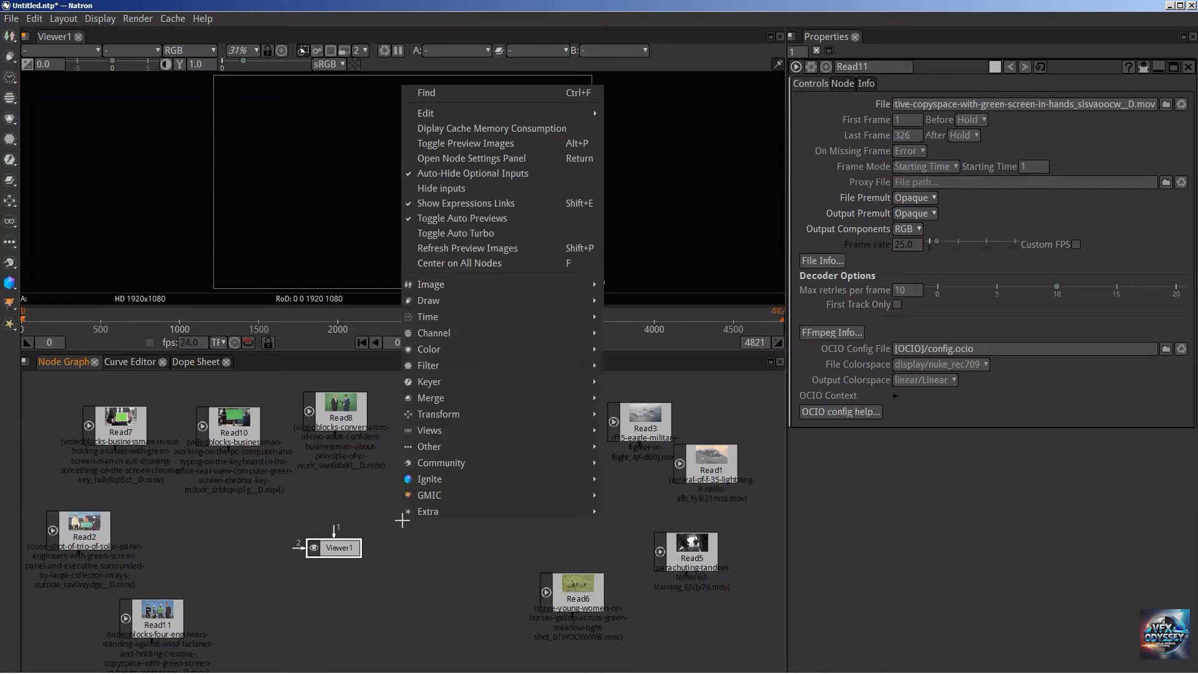
pyautogui.moveTo(469, 285)
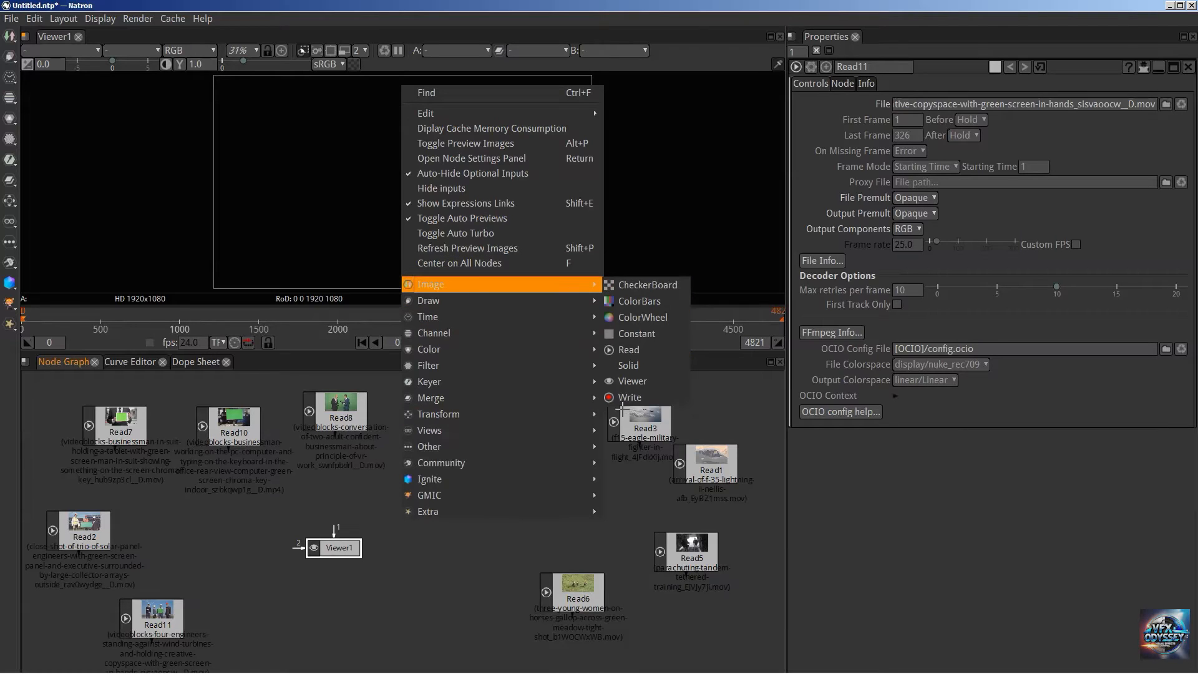
pyautogui.click(630, 381)
pyautogui.moveTo(445, 532); pyautogui.dragTo(441, 563)
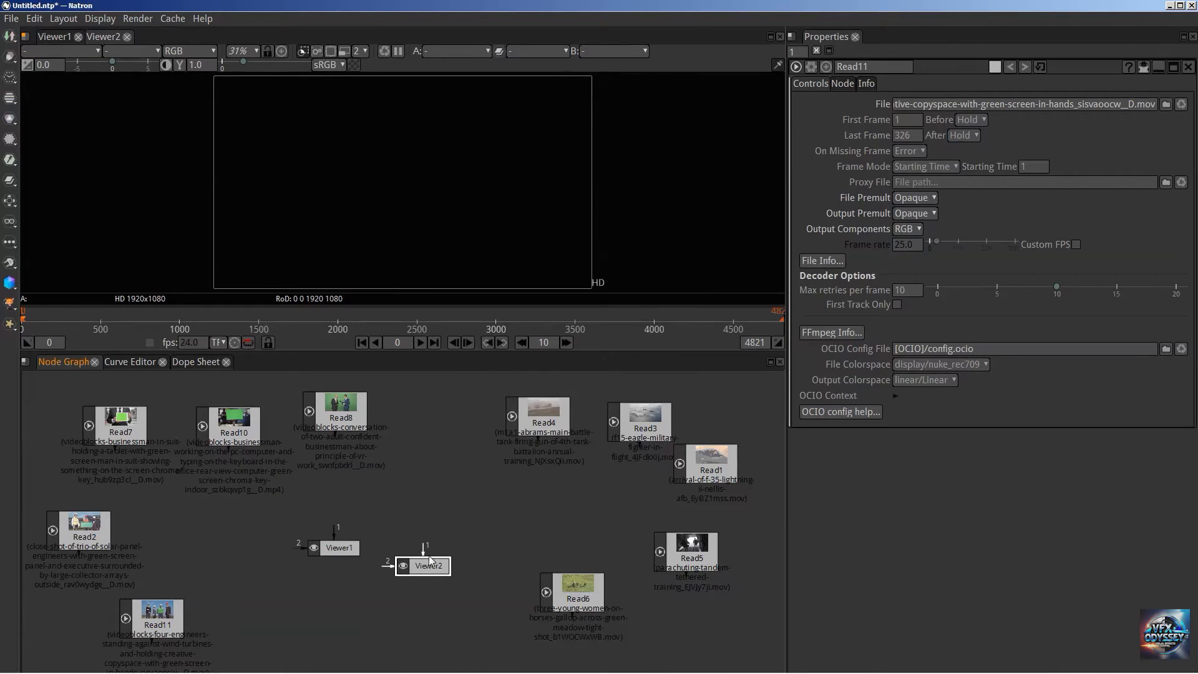
pyautogui.rightClick(429, 483)
pyautogui.moveTo(564, 250)
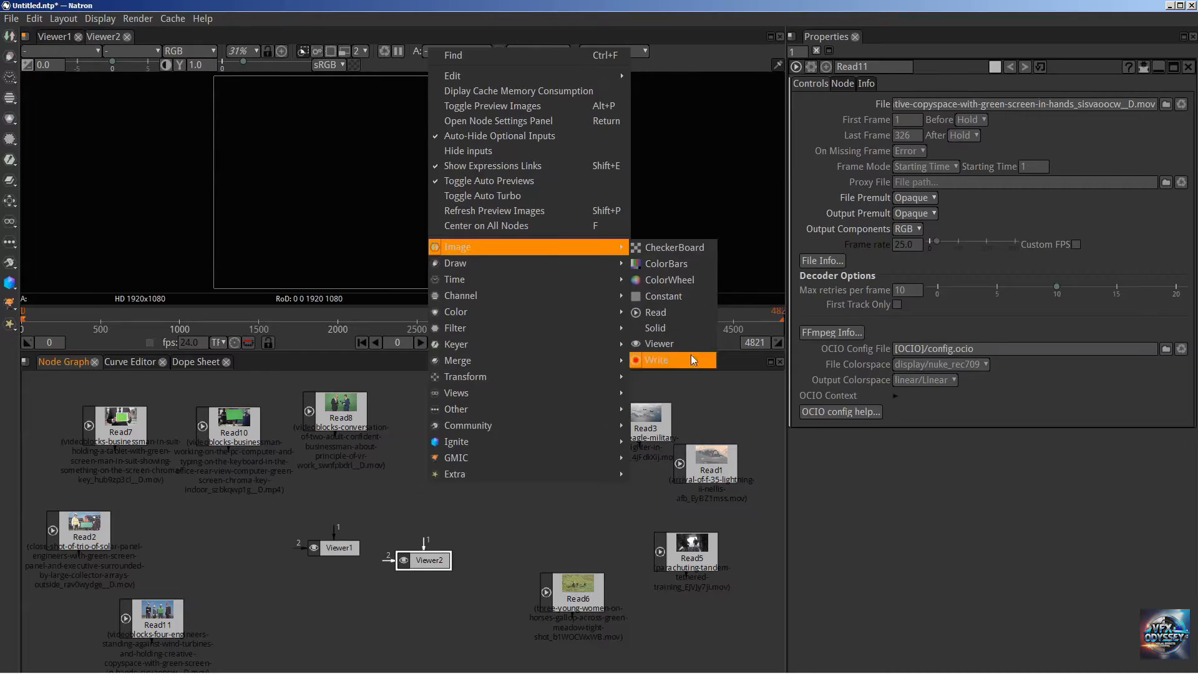
pyautogui.click(679, 344)
pyautogui.moveTo(433, 531); pyautogui.dragTo(541, 530)
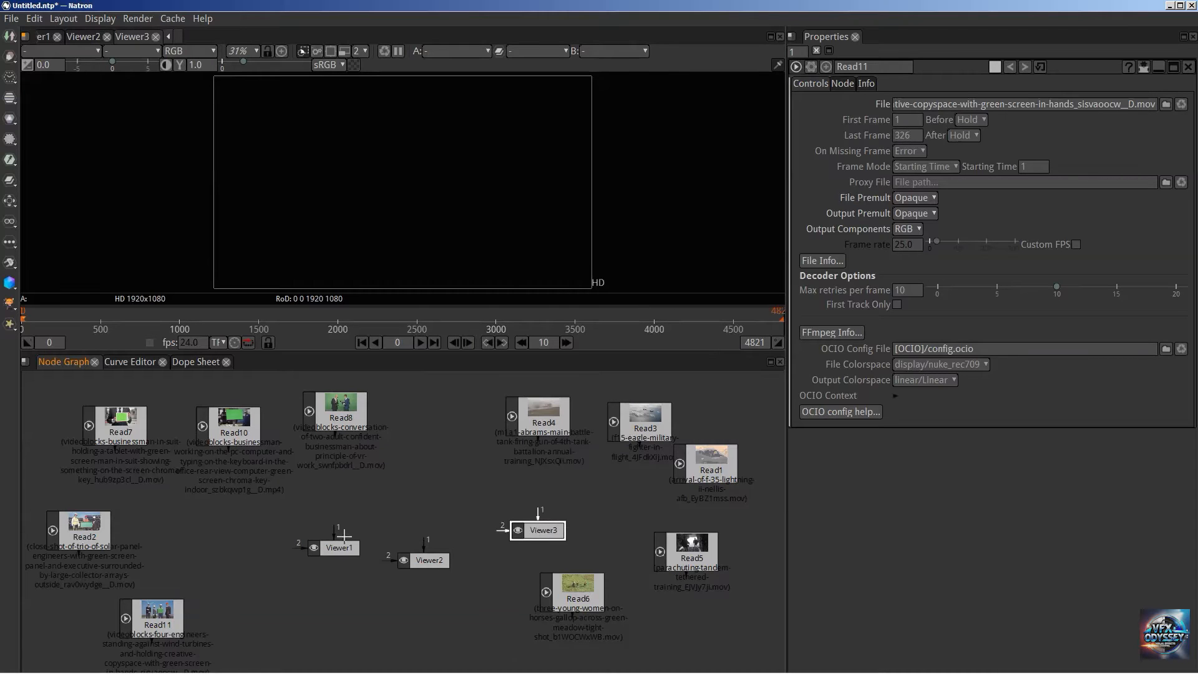
pyautogui.moveTo(337, 548); pyautogui.dragTo(300, 549)
pyautogui.moveTo(425, 559); pyautogui.dragTo(397, 547)
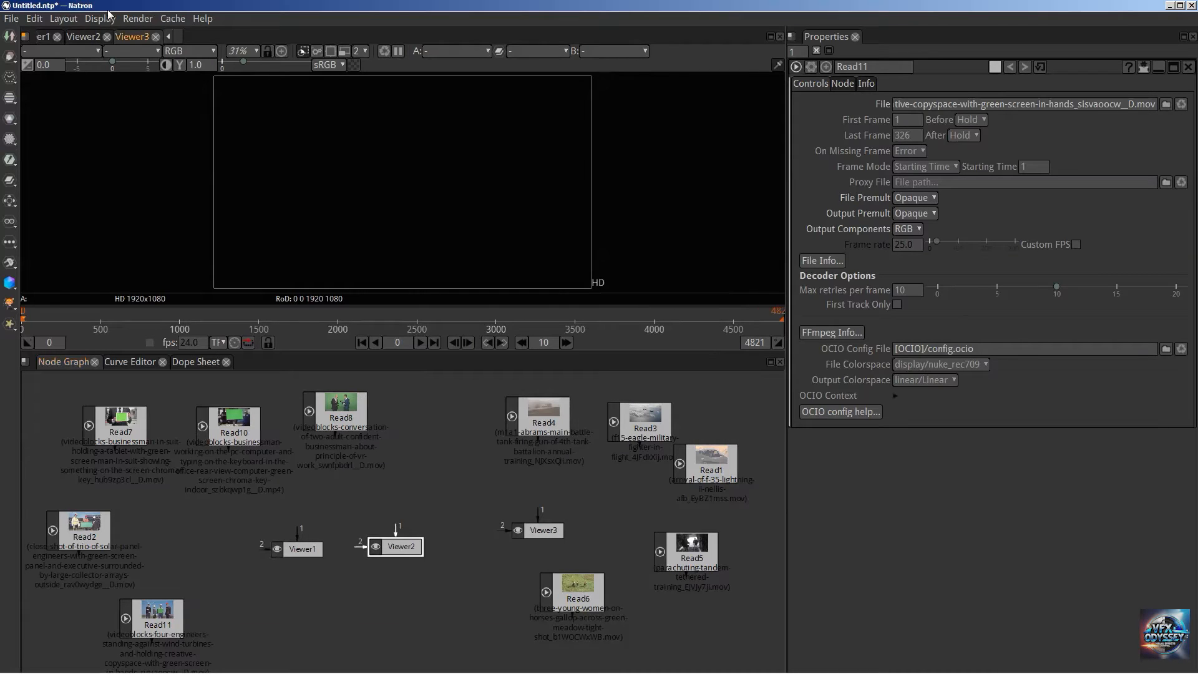
# Split the viewer pane horizontally, and split the new empty pane horizontally again to get three side-by-side panes.
pyautogui.click(25, 37)
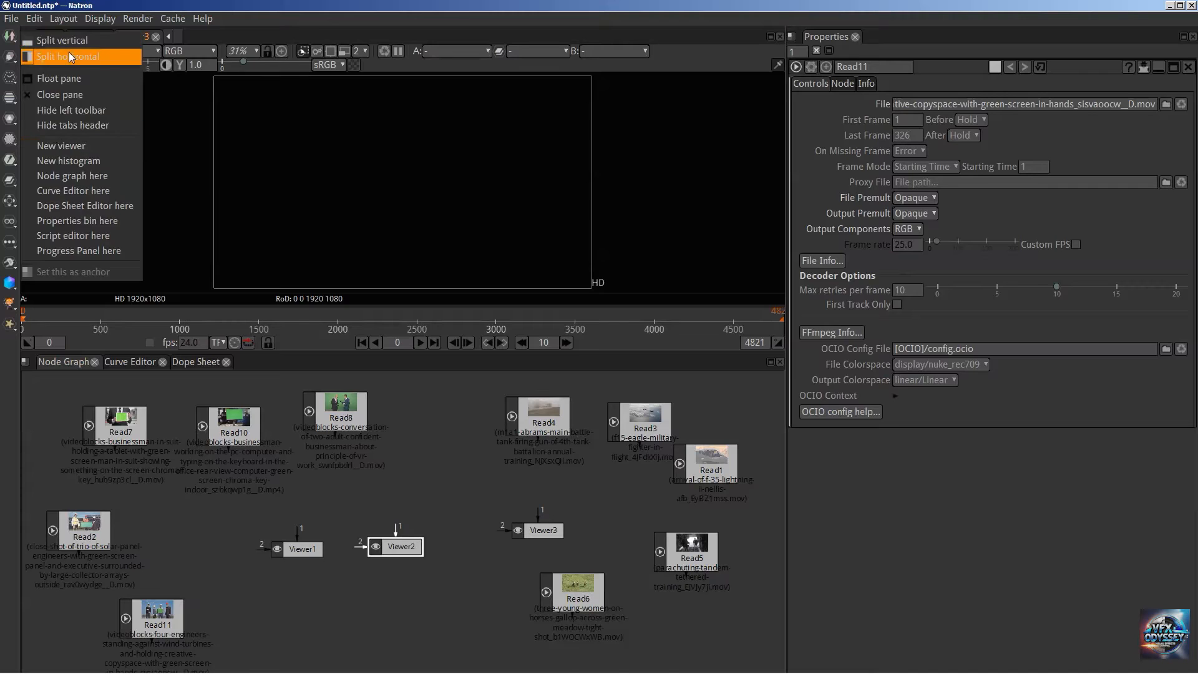
pyautogui.click(55, 57)
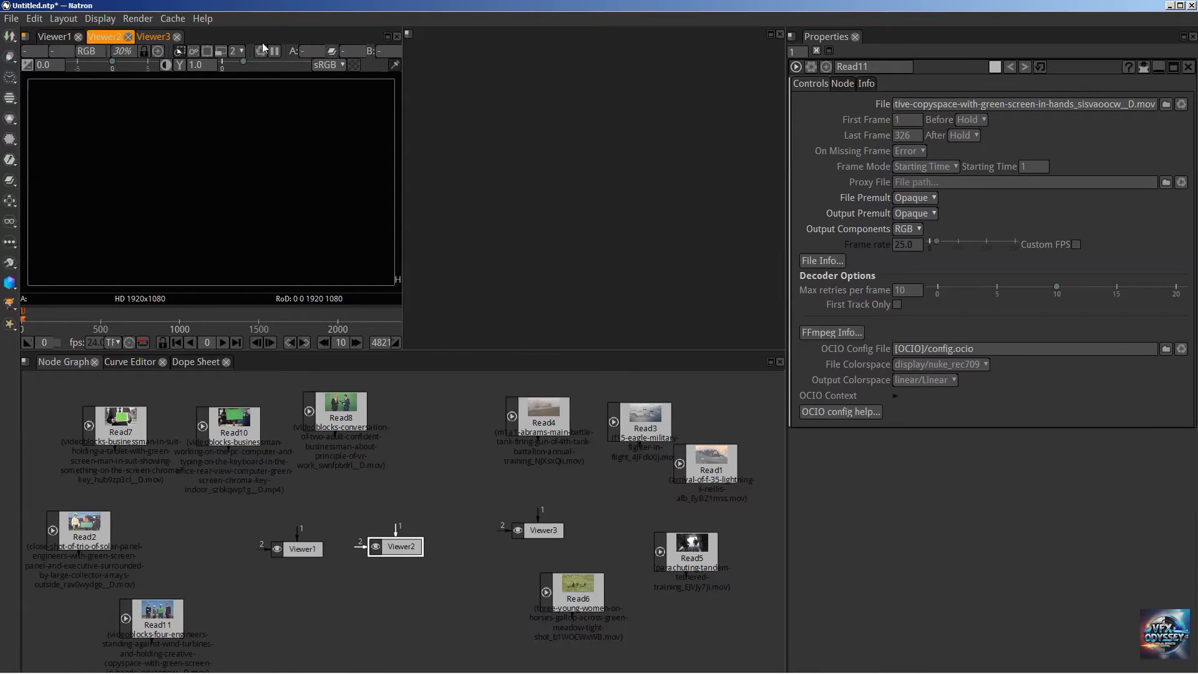
pyautogui.click(408, 34)
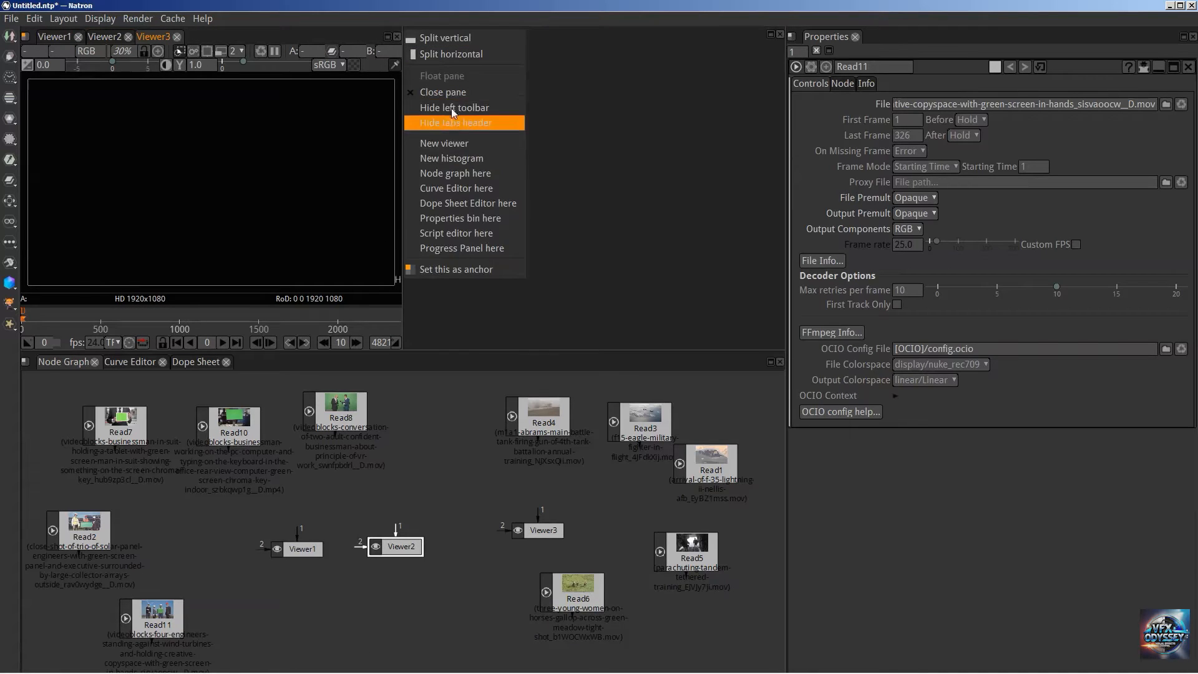
pyautogui.click(448, 52)
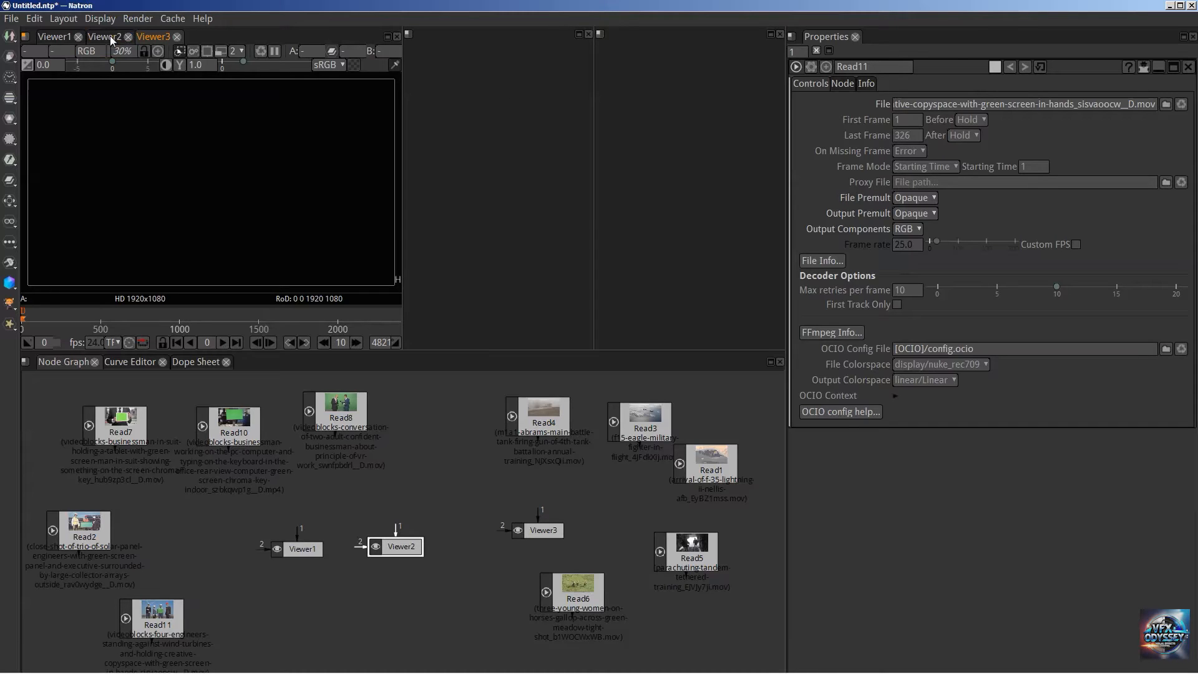
# Place Viewer2 in the middle pane and Viewer3 in the last one, and narrow Viewer1's pane to balance the widths.
pyautogui.moveTo(111, 38); pyautogui.dragTo(470, 114)
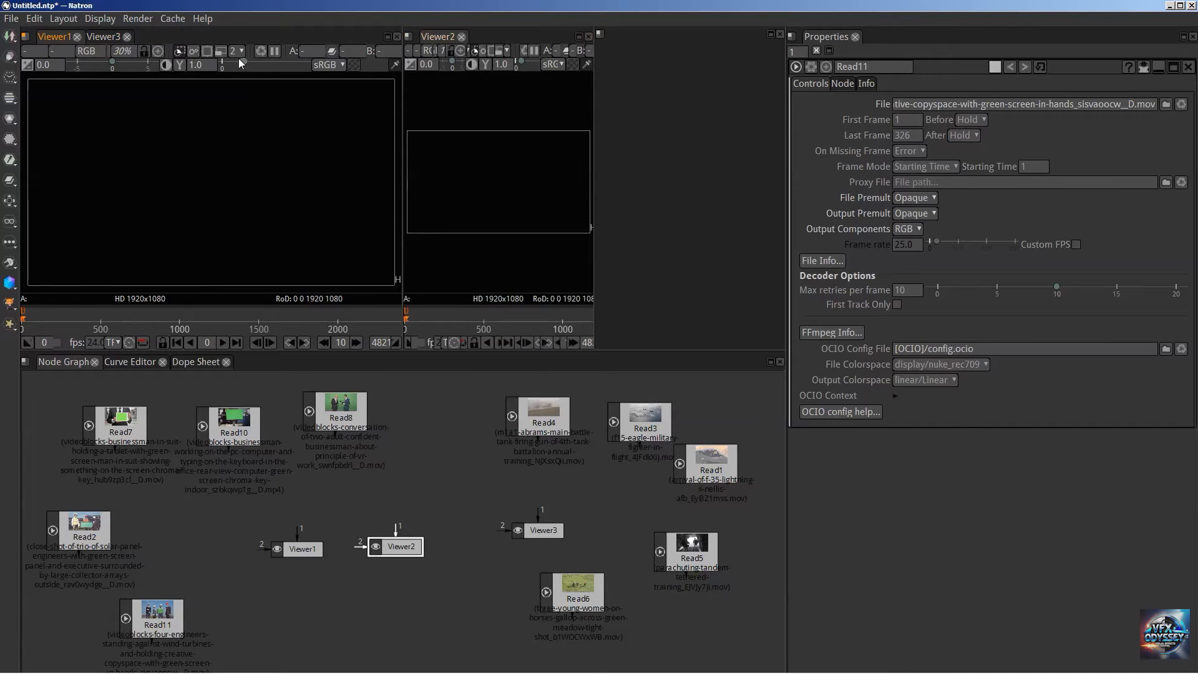
pyautogui.moveTo(103, 36); pyautogui.dragTo(702, 85)
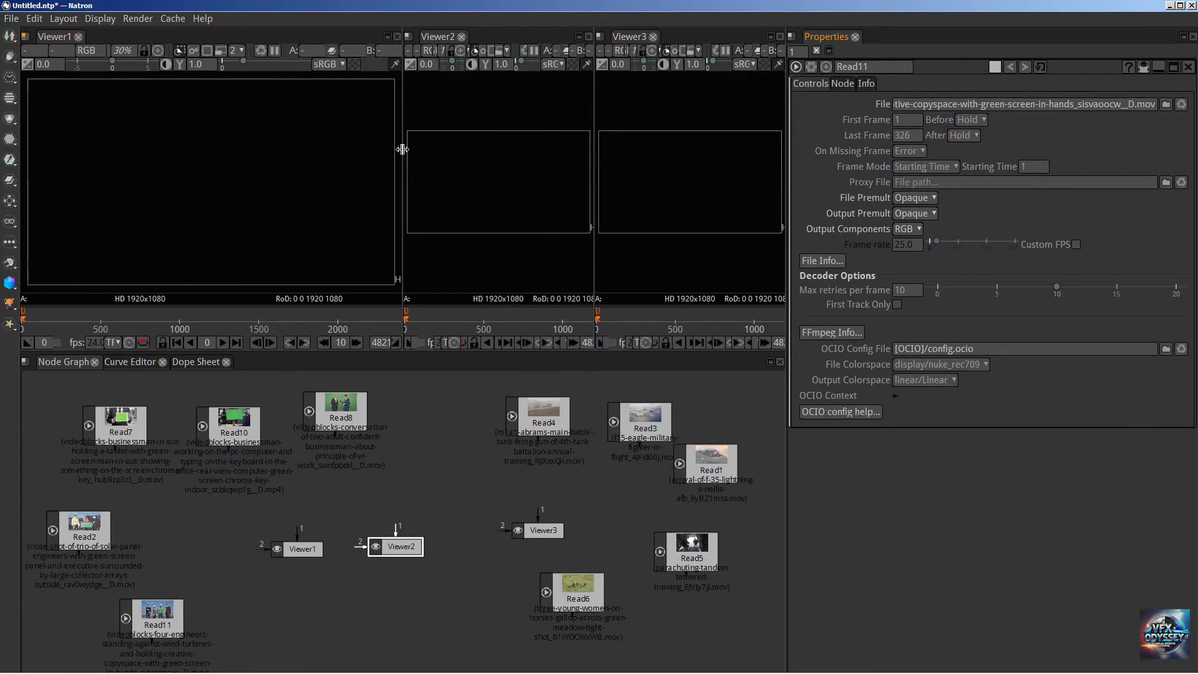
pyautogui.moveTo(403, 151); pyautogui.dragTo(281, 144)
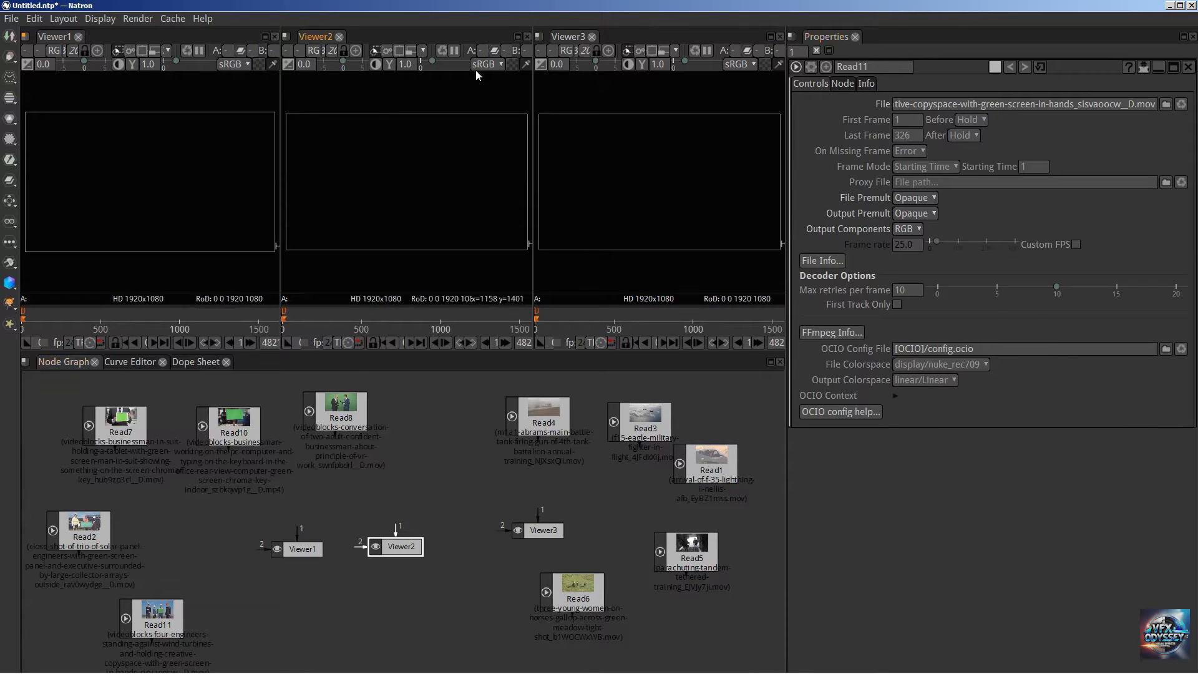
pyautogui.click(286, 36)
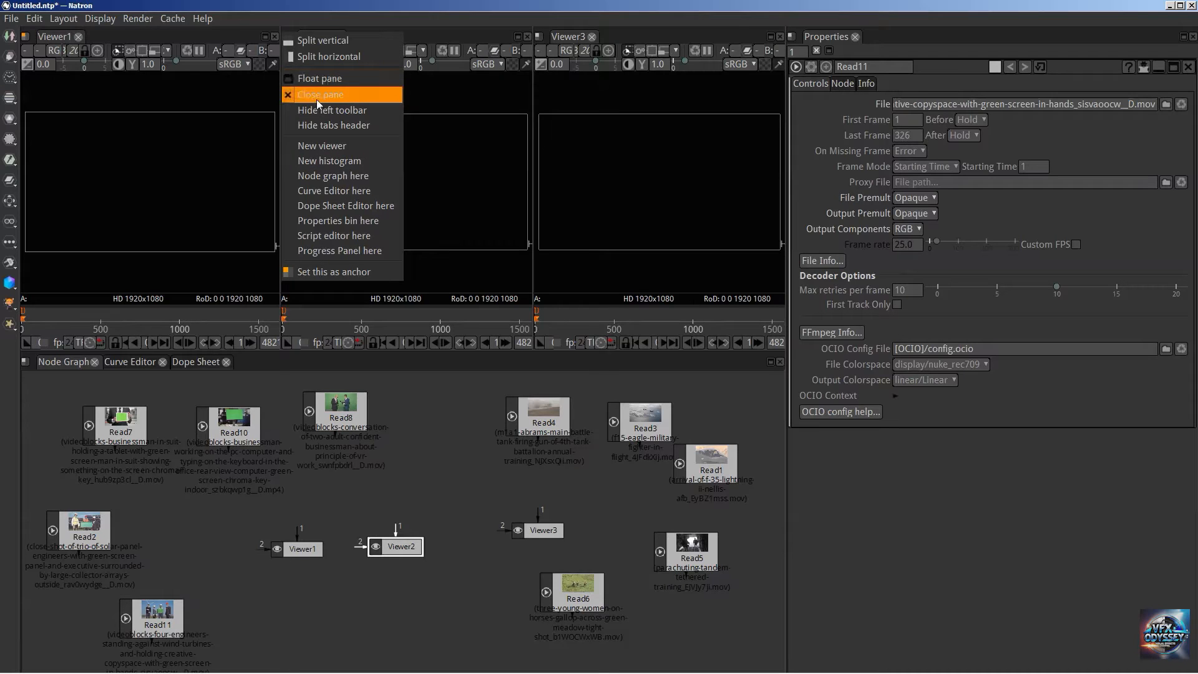
pyautogui.click(402, 412)
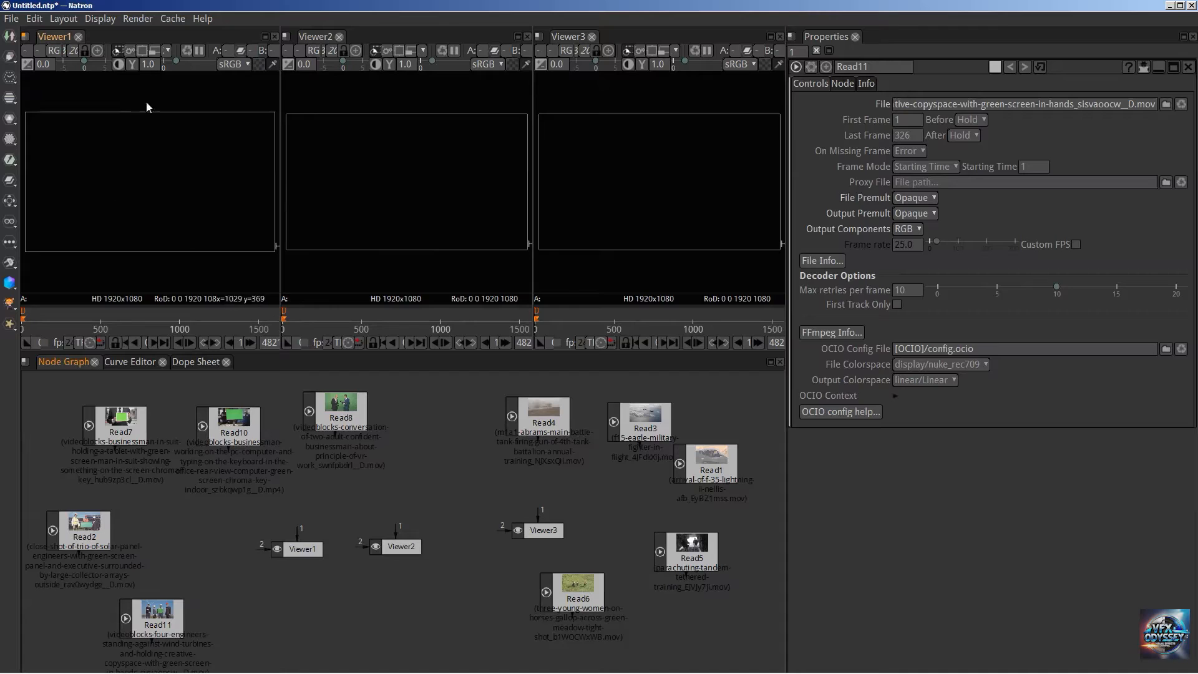
# Move the Viewer2 and Viewer3 nodes below Read5, and place Viewer1 directly below Read8.
pyautogui.moveTo(306, 552); pyautogui.dragTo(313, 535)
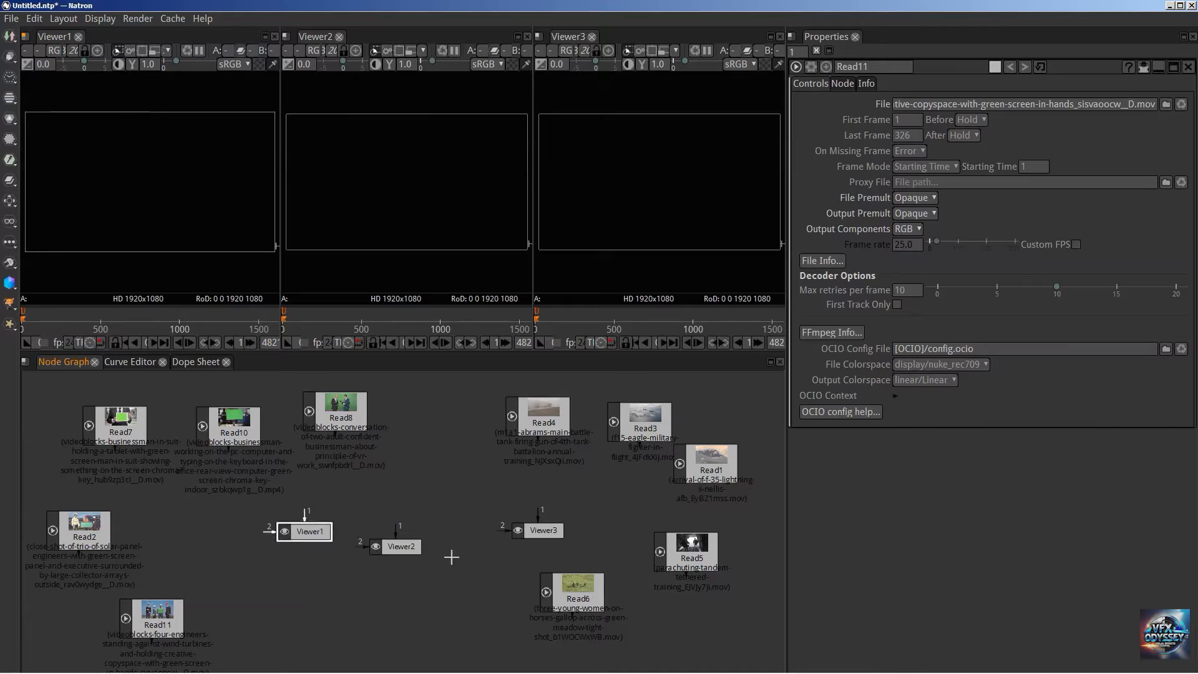
pyautogui.moveTo(396, 557); pyautogui.dragTo(698, 657)
pyautogui.moveTo(538, 542); pyautogui.dragTo(747, 624)
pyautogui.moveTo(302, 532); pyautogui.dragTo(335, 542)
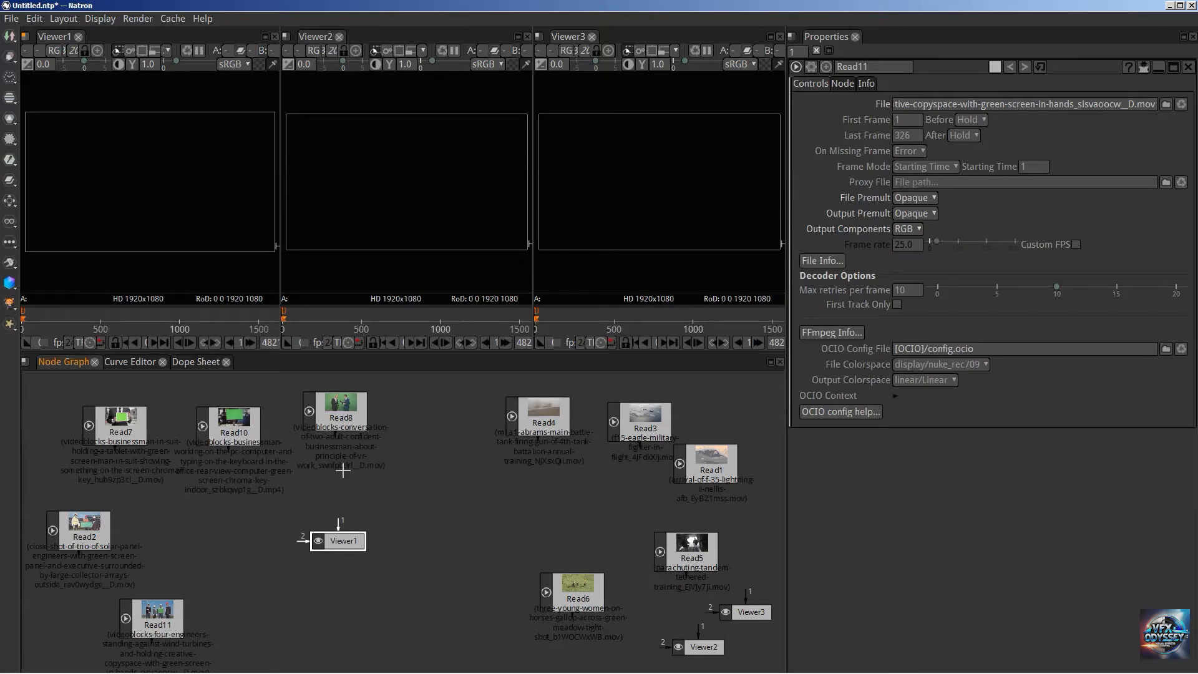
# Connect Viewer1's input 1 to Read8, and disconnect it again.
pyautogui.moveTo(339, 525); pyautogui.dragTo(337, 424)
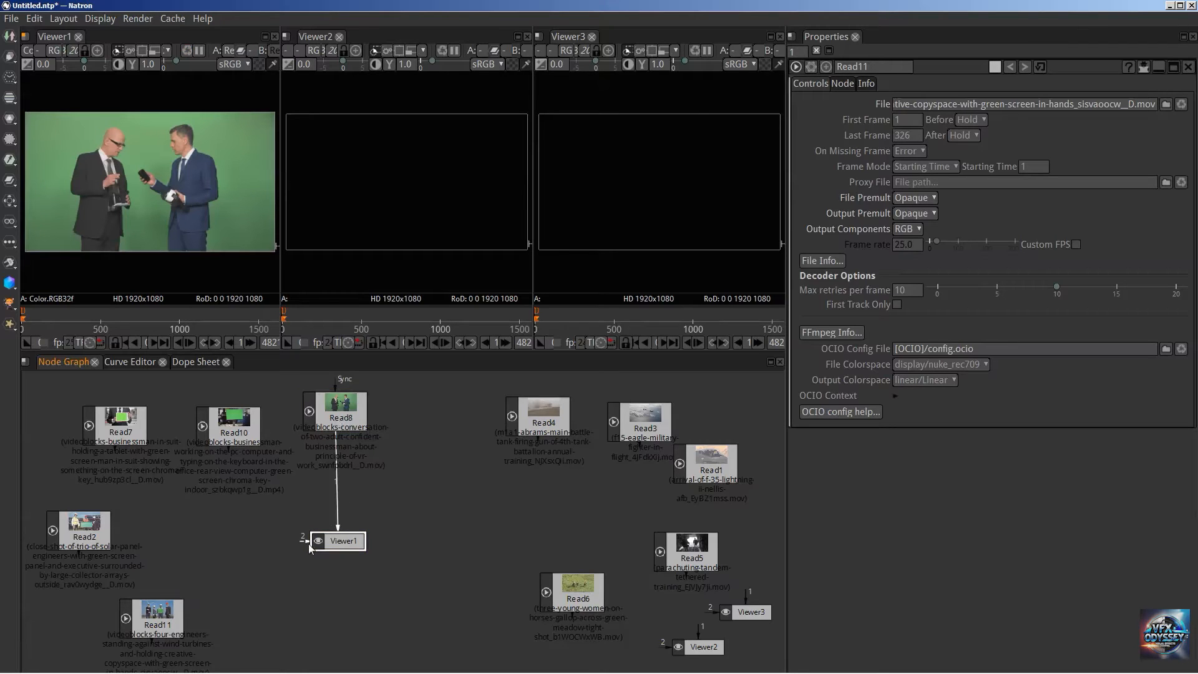
pyautogui.moveTo(337, 528); pyautogui.dragTo(335, 471)
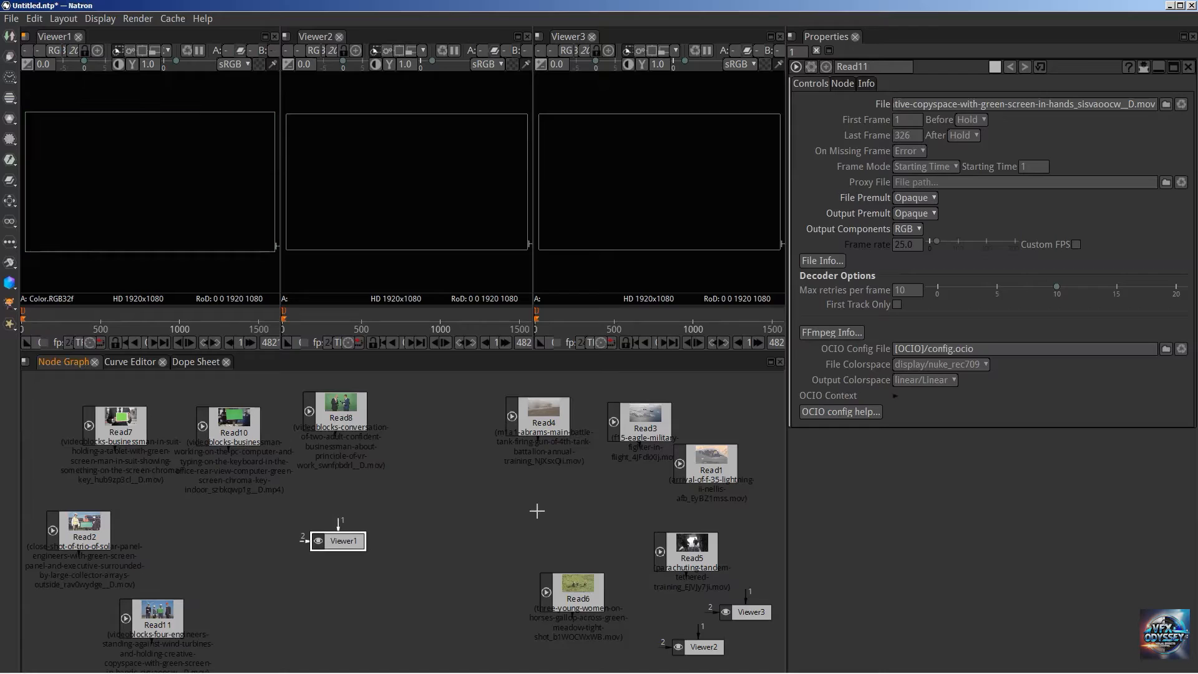
# Connect Read8 to Viewer1's input 1 and Read10 to input 2, nudging Read8 up into line above Viewer1.
pyautogui.click(337, 422)
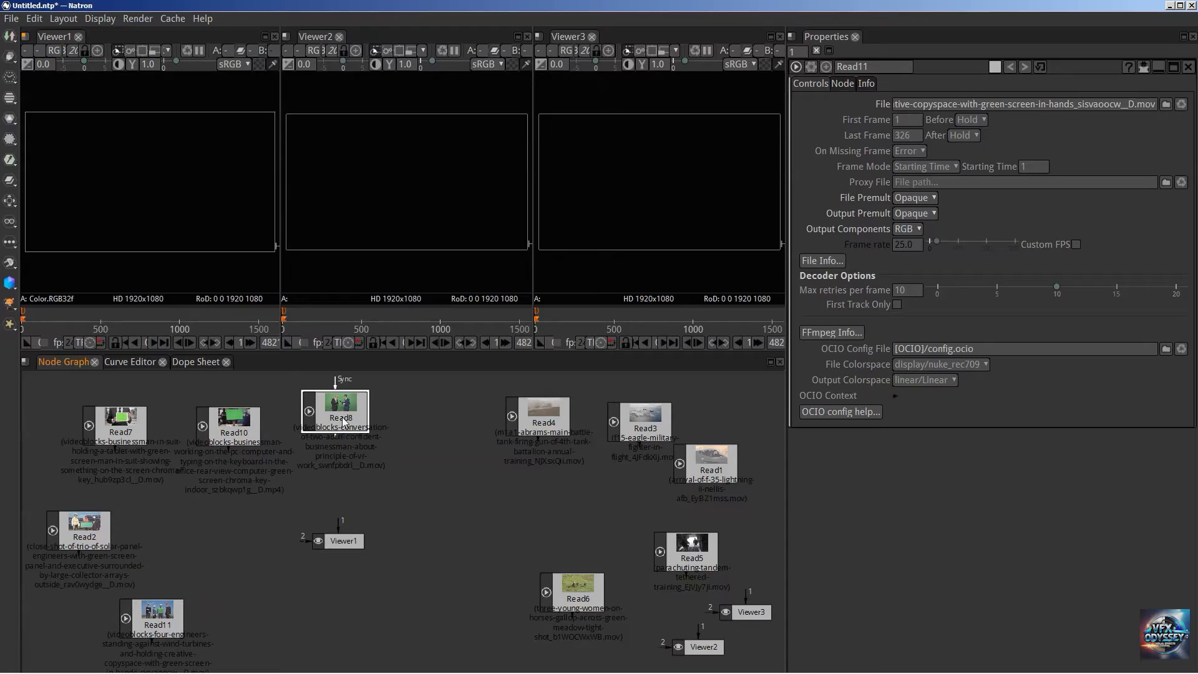
pyautogui.press('1')
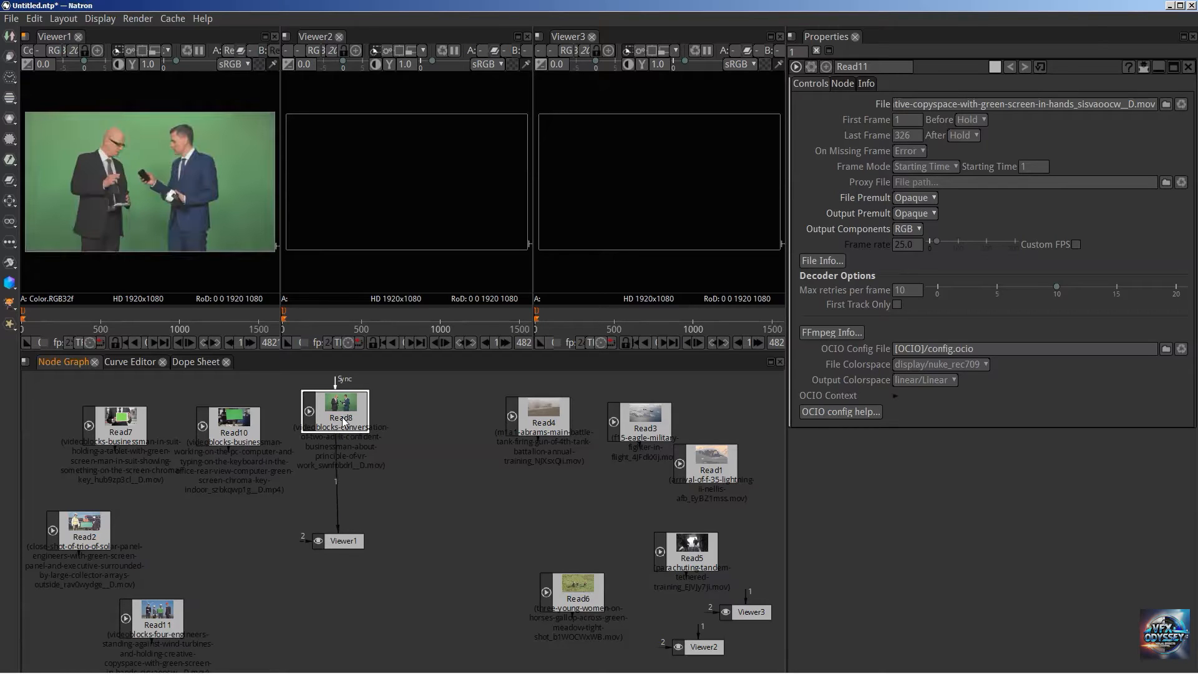
pyautogui.moveTo(324, 412)
pyautogui.mouseDown()
pyautogui.moveTo(327, 443)
pyautogui.moveTo(326, 406)
pyautogui.mouseUp()
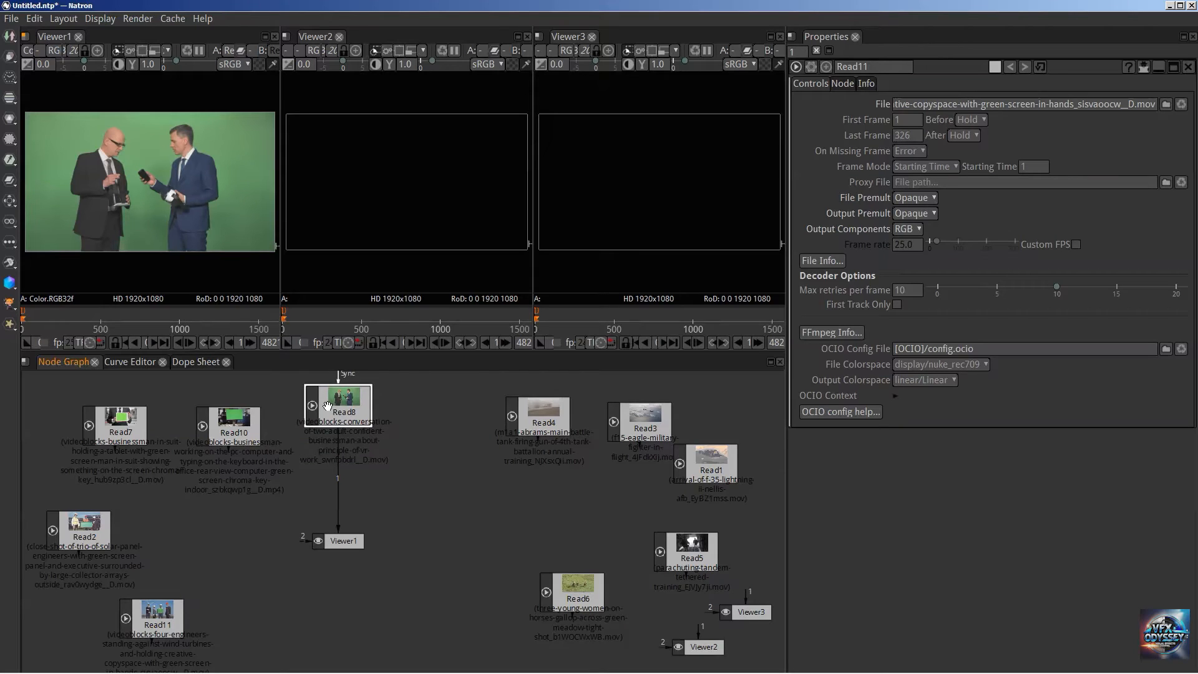
pyautogui.click(217, 424)
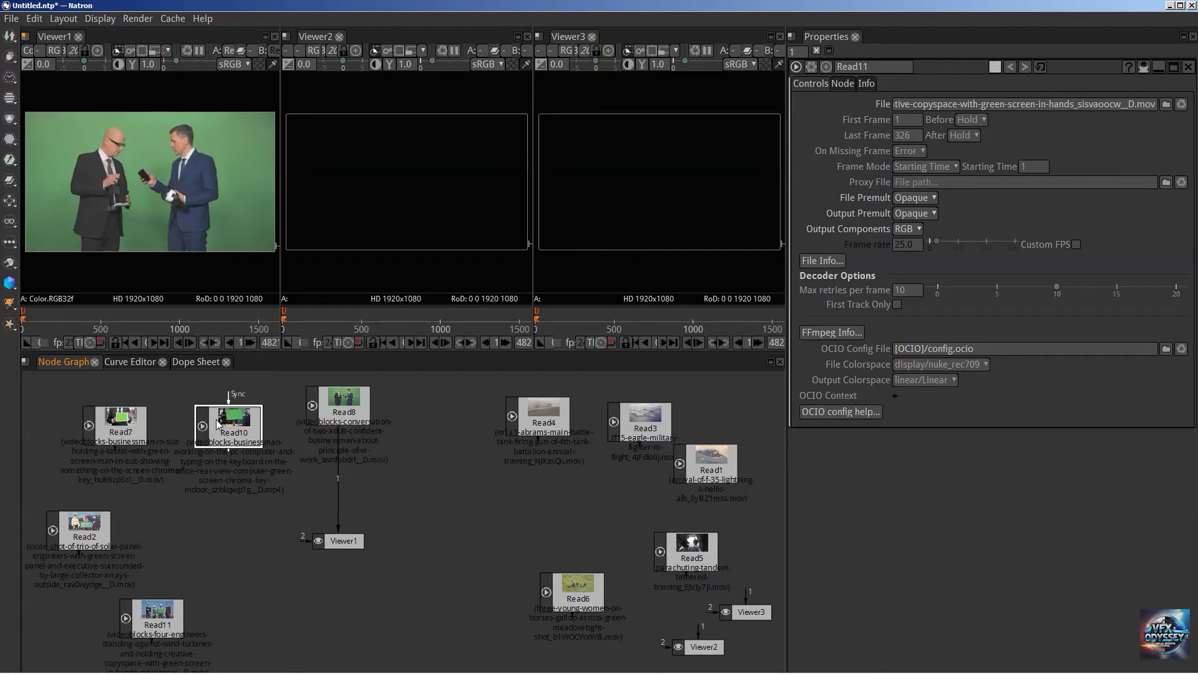
pyautogui.press('2')
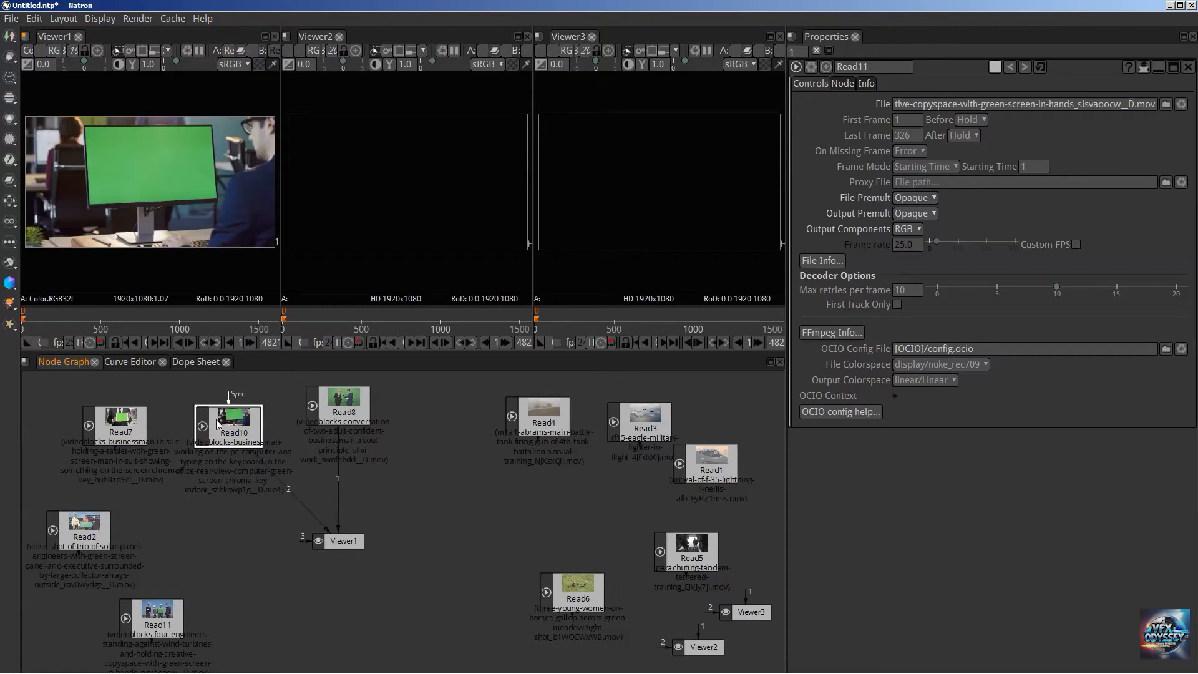
# Connect Read7, Read2 and Read11 to Viewer1's inputs 3, 4 and 5 respectively.
pyautogui.click(126, 428)
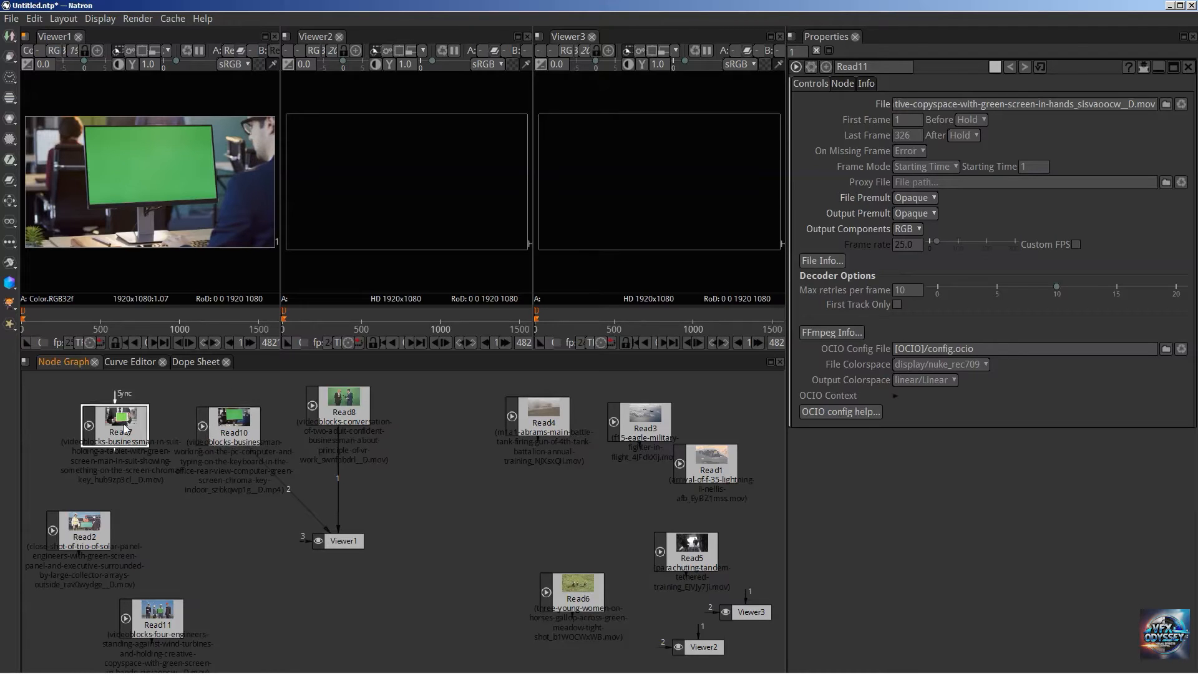
pyautogui.press('3')
pyautogui.click(90, 527)
pyautogui.press('4')
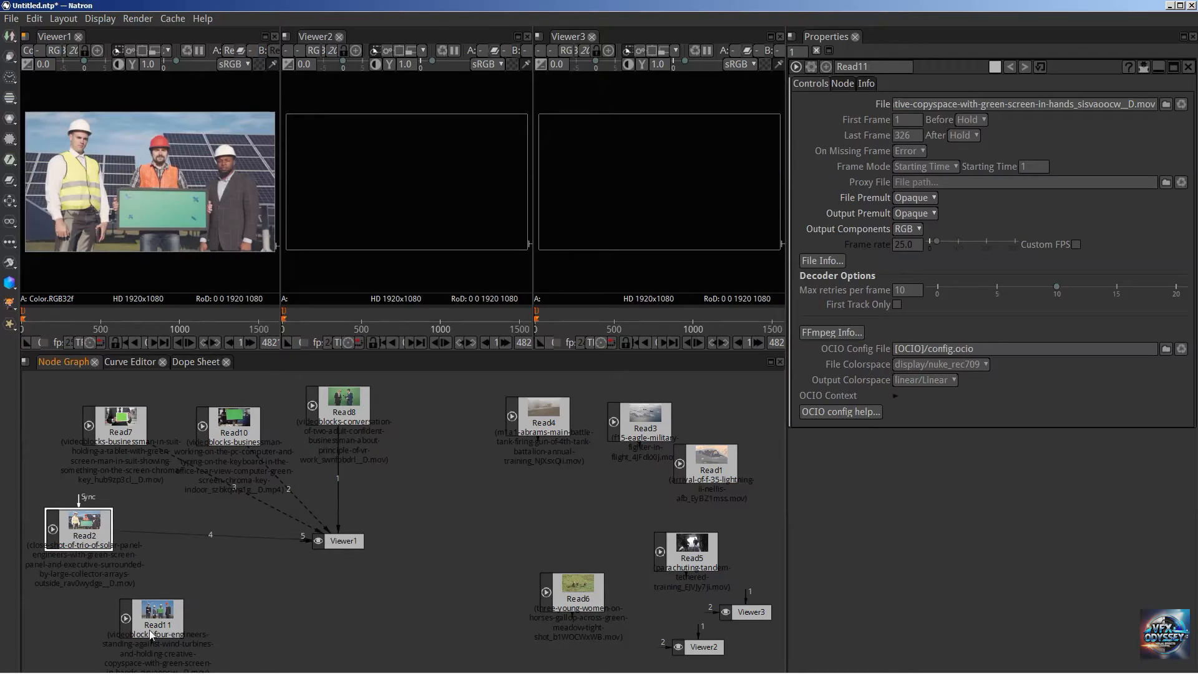
pyautogui.click(150, 634)
pyautogui.press('5')
# Connect Read4, Read3, Read1, Read5 and Read6 to Viewer1's inputs 6 to 10 in that order.
pyautogui.click(534, 428)
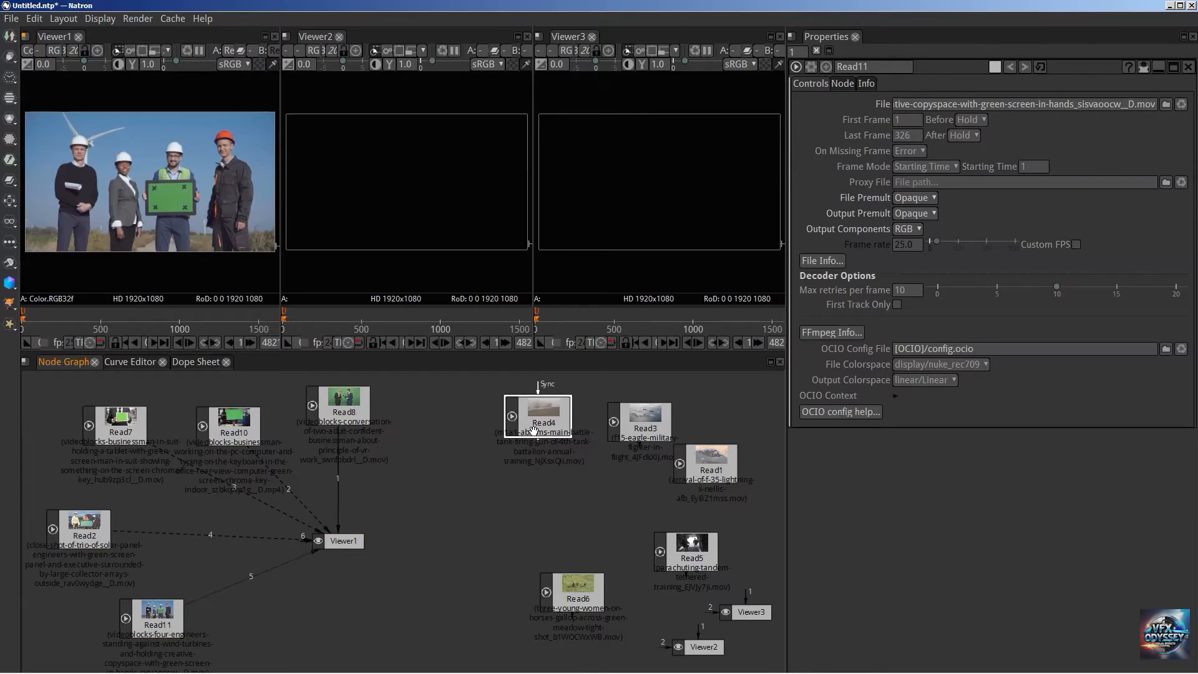
pyautogui.press('6')
pyautogui.click(644, 428)
pyautogui.press('7')
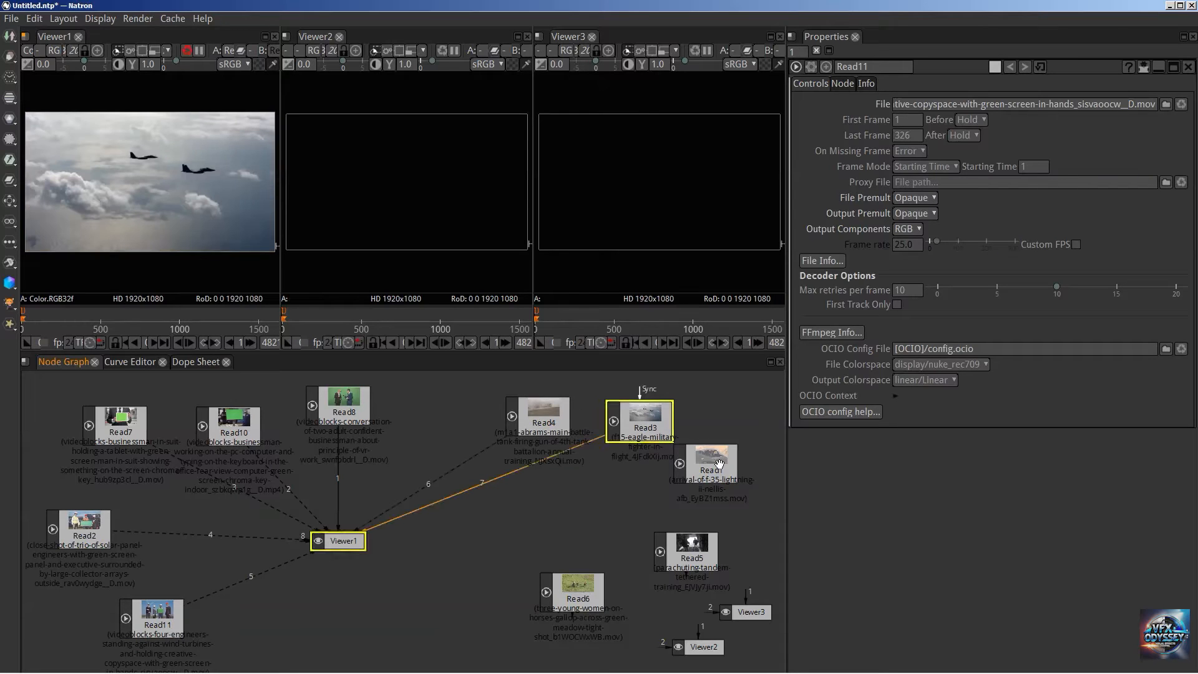
pyautogui.click(718, 463)
pyautogui.press('8')
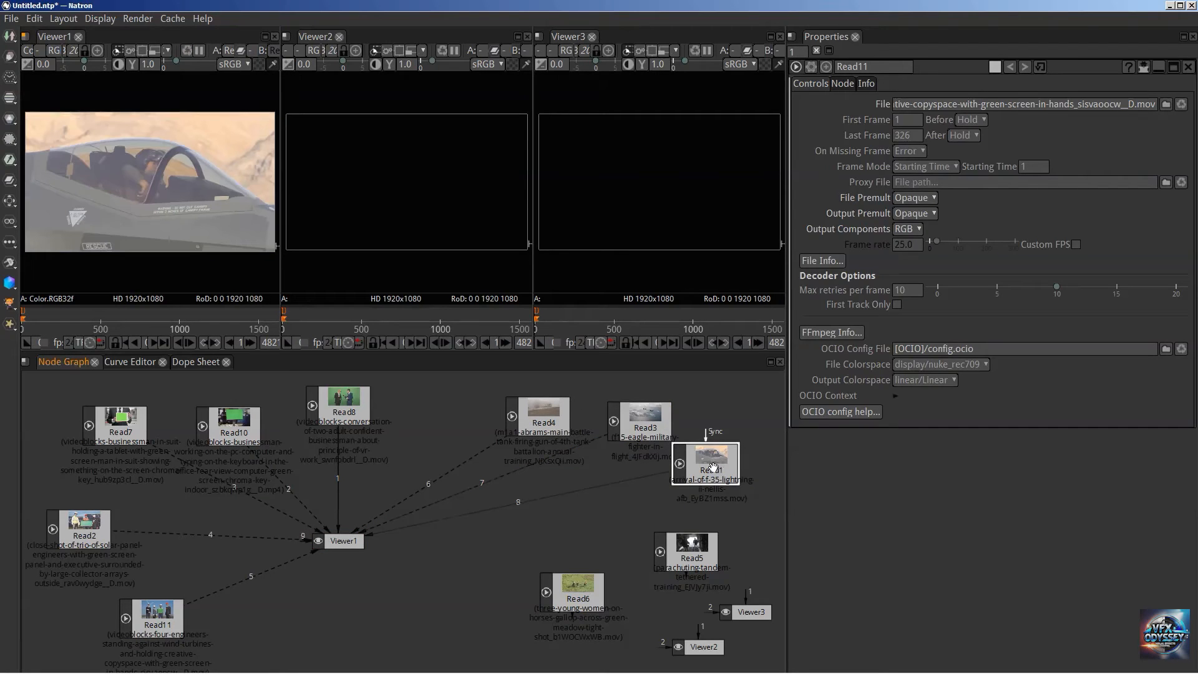
pyautogui.click(701, 558)
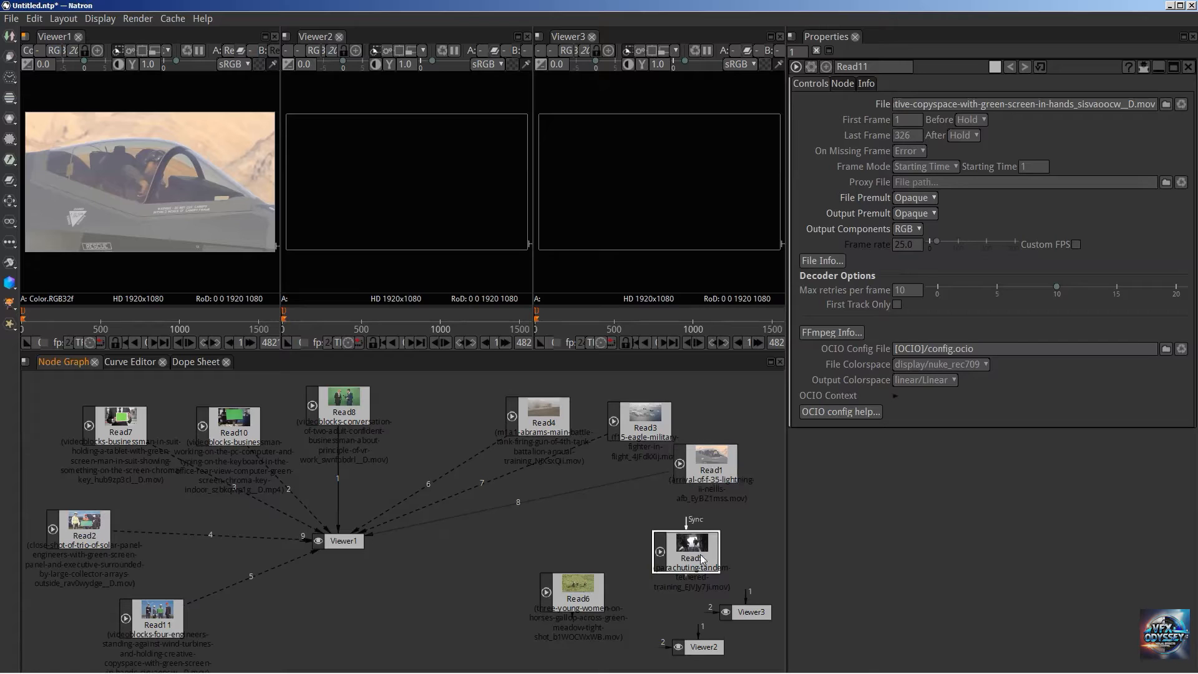
pyautogui.press('9')
pyautogui.click(578, 593)
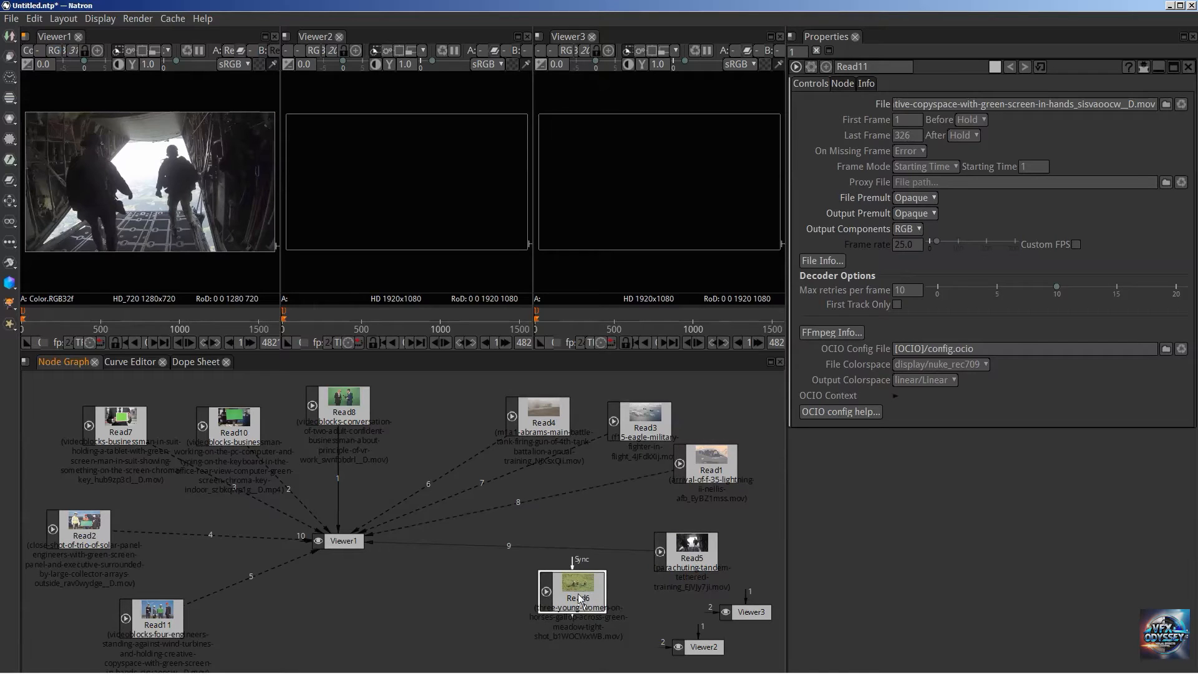
pyautogui.press('0')
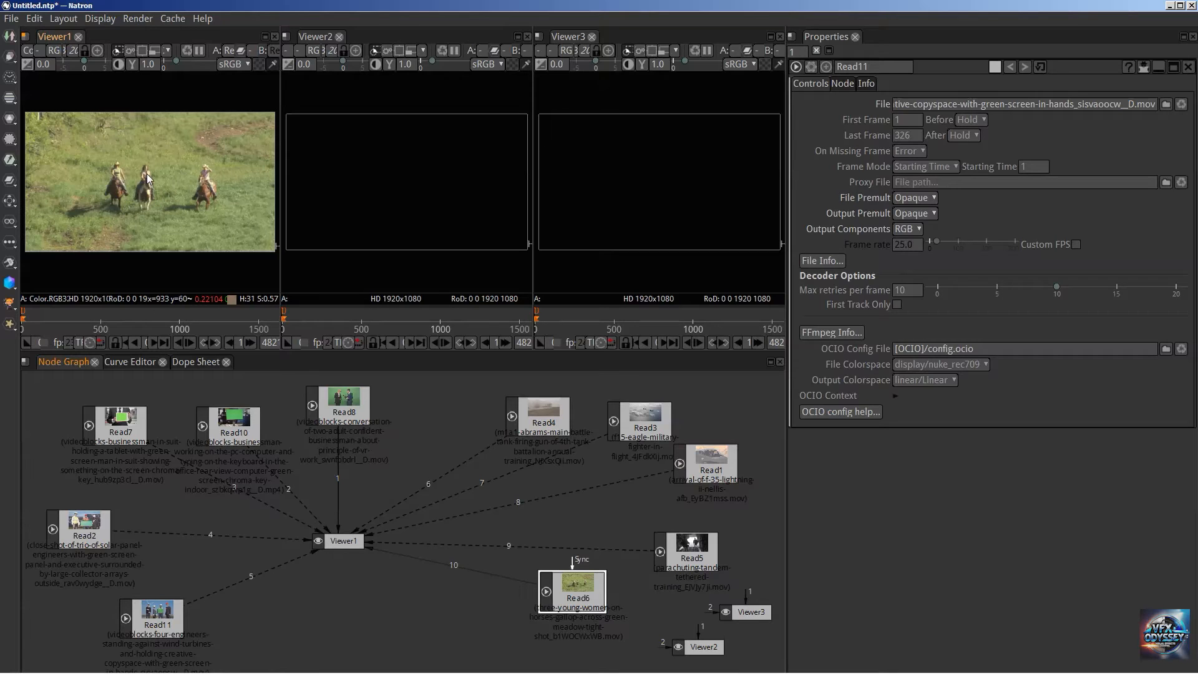
# Show Read10 in Viewer1 and compare it with Read8 using the W-Under wipe.
pyautogui.press('2')
pyautogui.press('w')
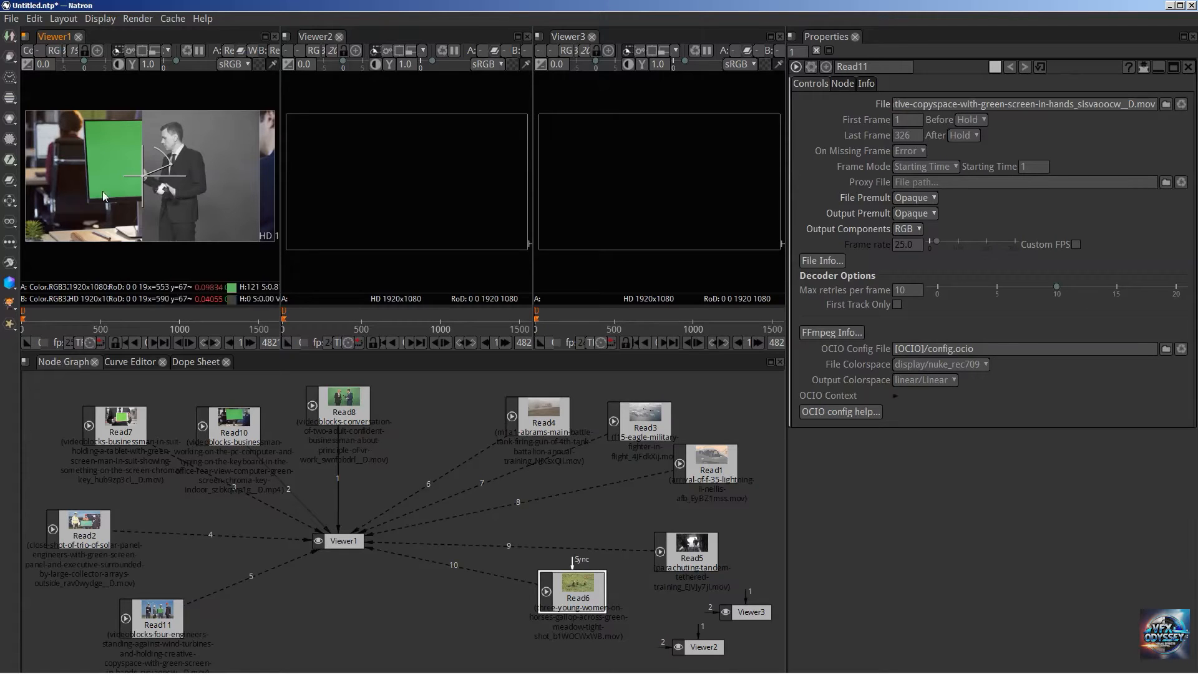
# Disable "Automatically enable wipe" in the Viewer preferences and save them.
pyautogui.click(33, 18)
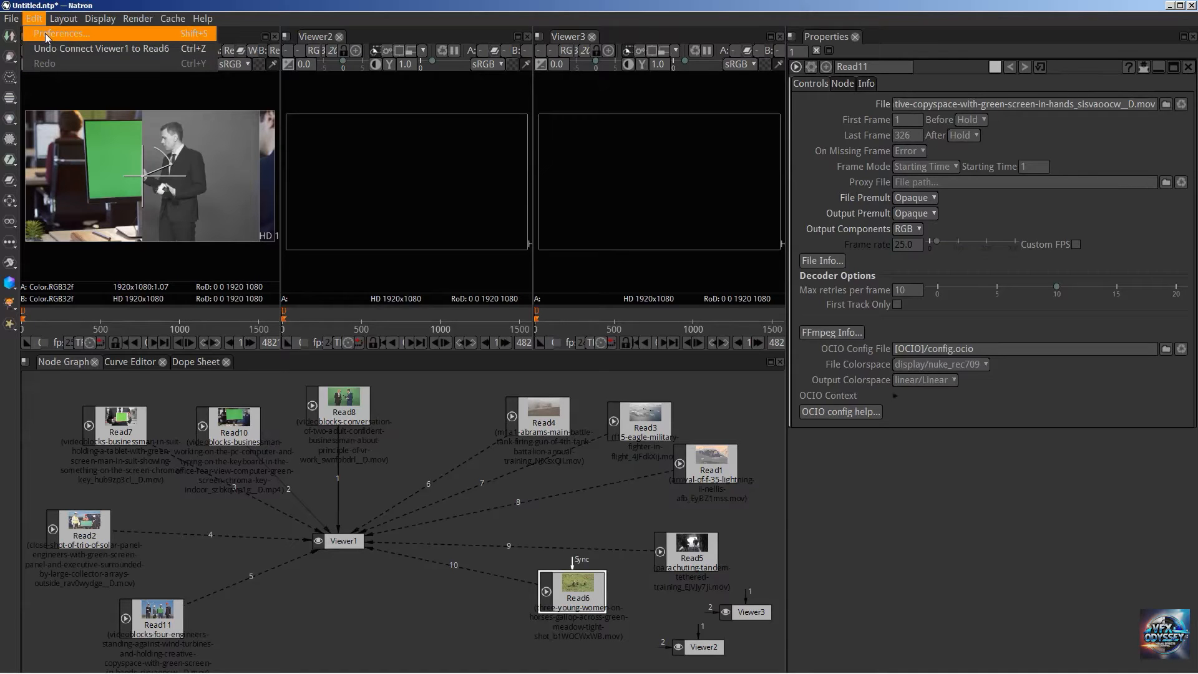
pyautogui.click(47, 35)
pyautogui.click(369, 290)
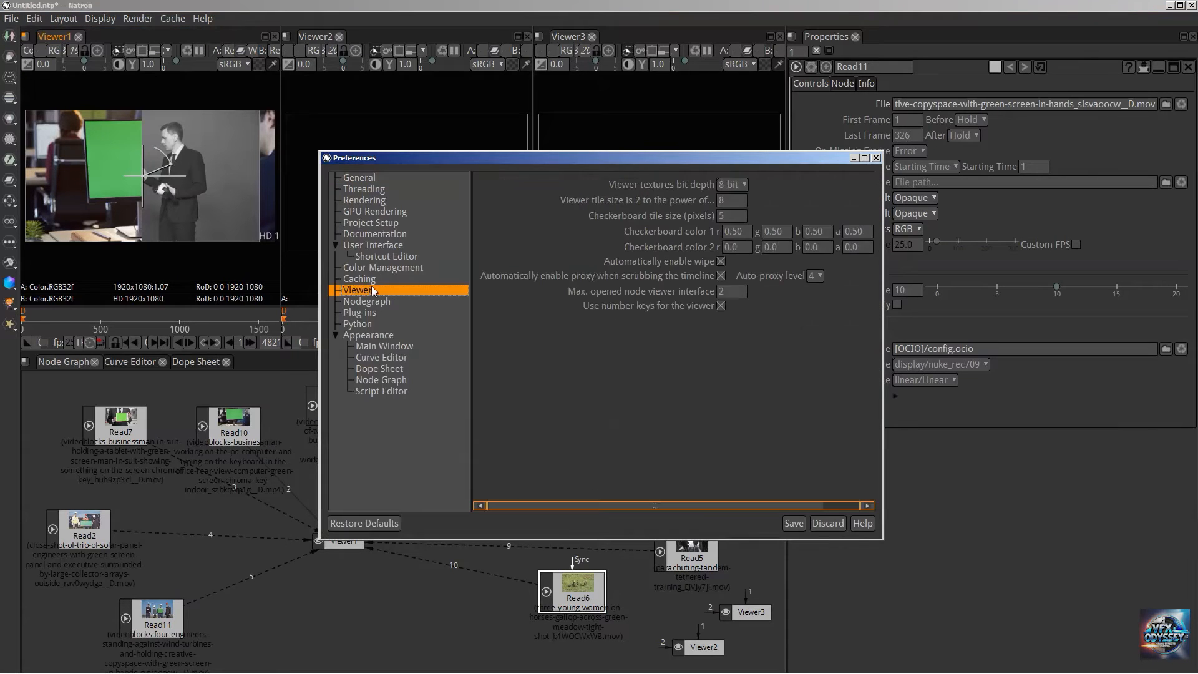
pyautogui.click(720, 262)
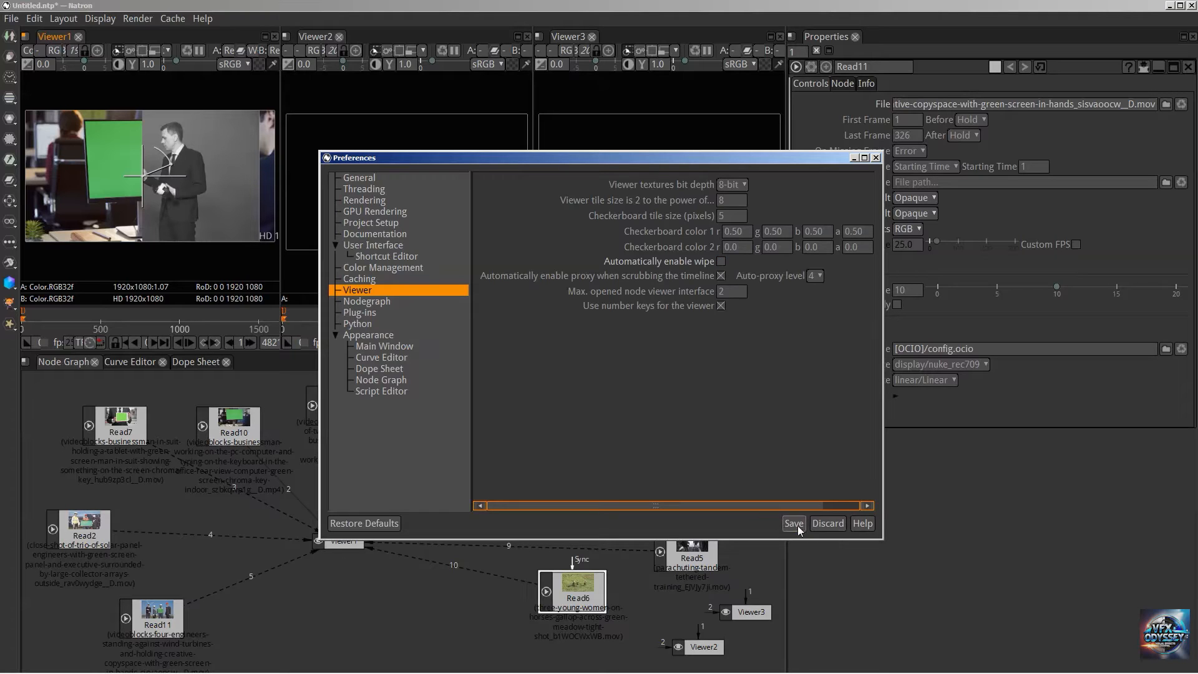
pyautogui.click(794, 524)
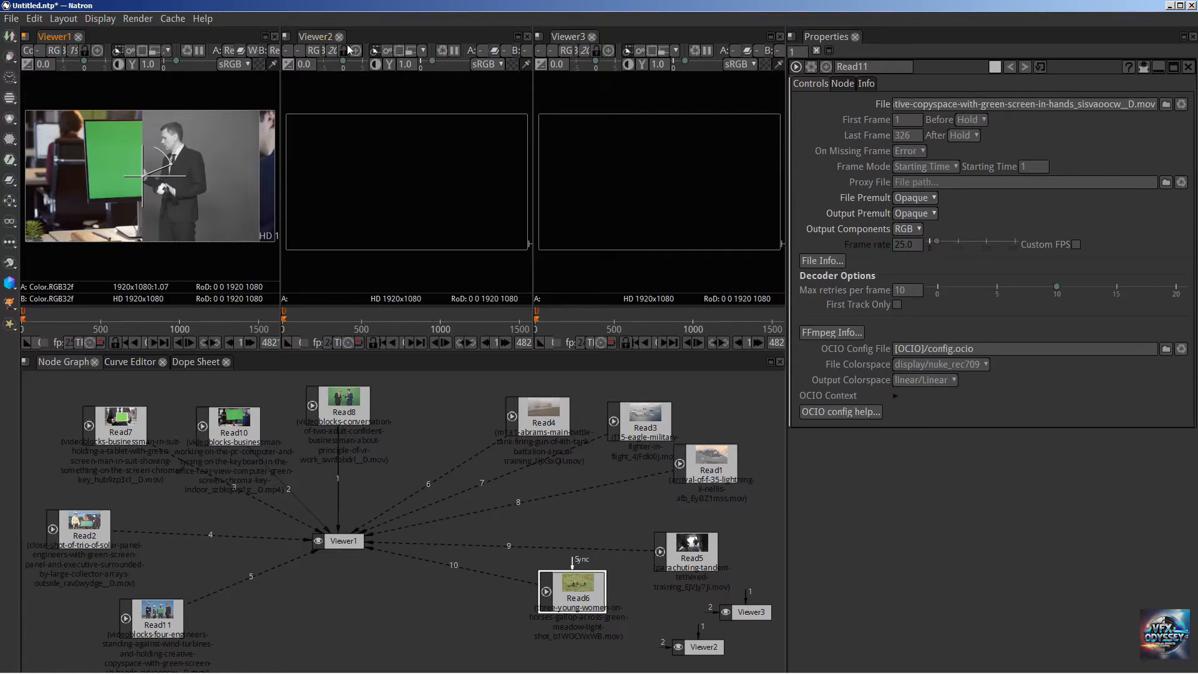
# Merge the three viewer panes back into one, and close Viewer3 and Viewer2 so that only Viewer1 remains.
pyautogui.click(527, 36)
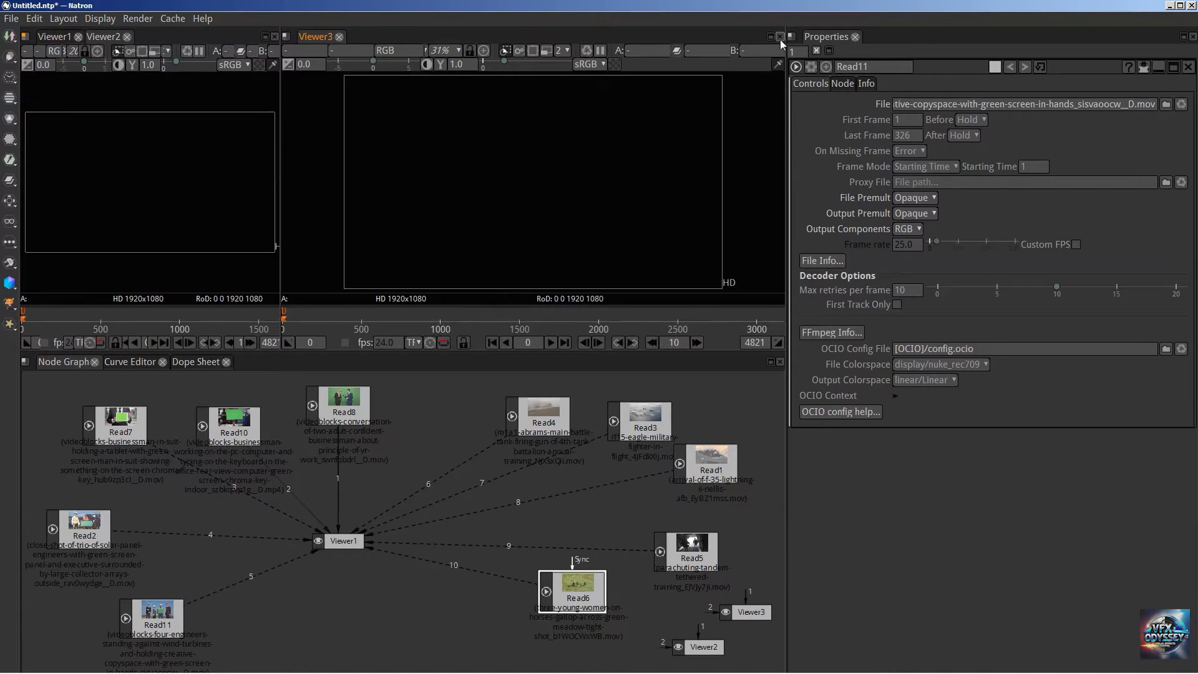
pyautogui.click(780, 38)
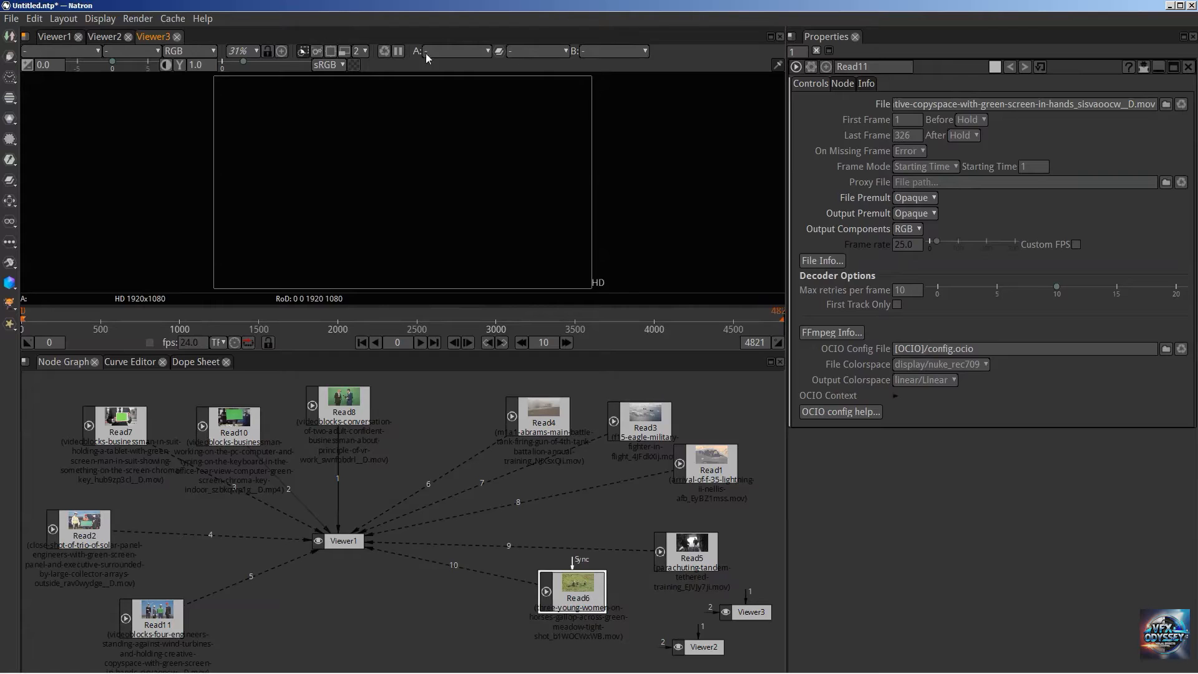
pyautogui.click(340, 164)
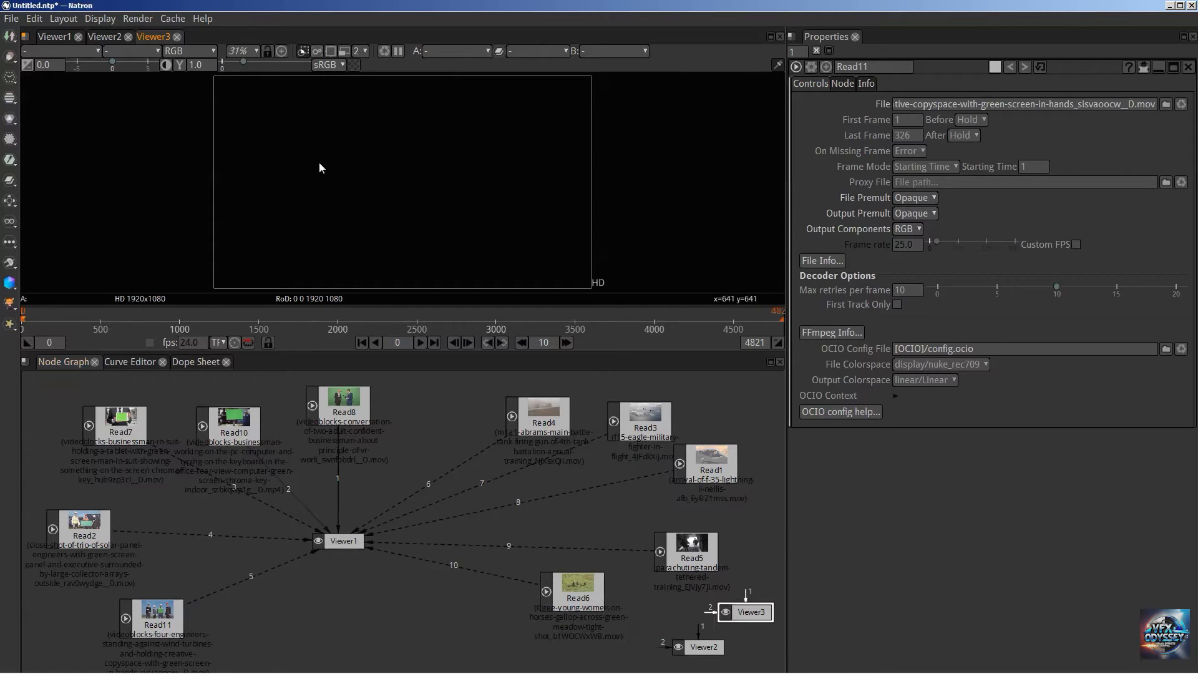
pyautogui.click(177, 37)
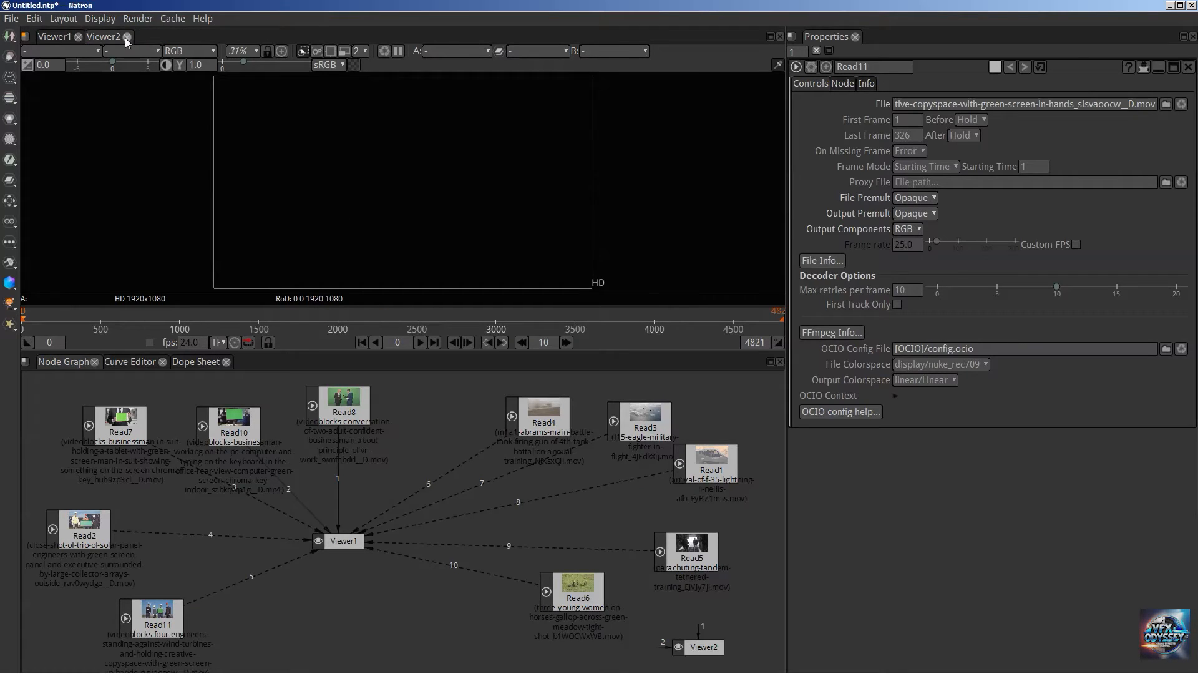
pyautogui.click(127, 37)
# Turn off Viewer1's W-Under wipe, and spread the Read8, Read10 and Read7 nodes further apart.
pyautogui.click(548, 50)
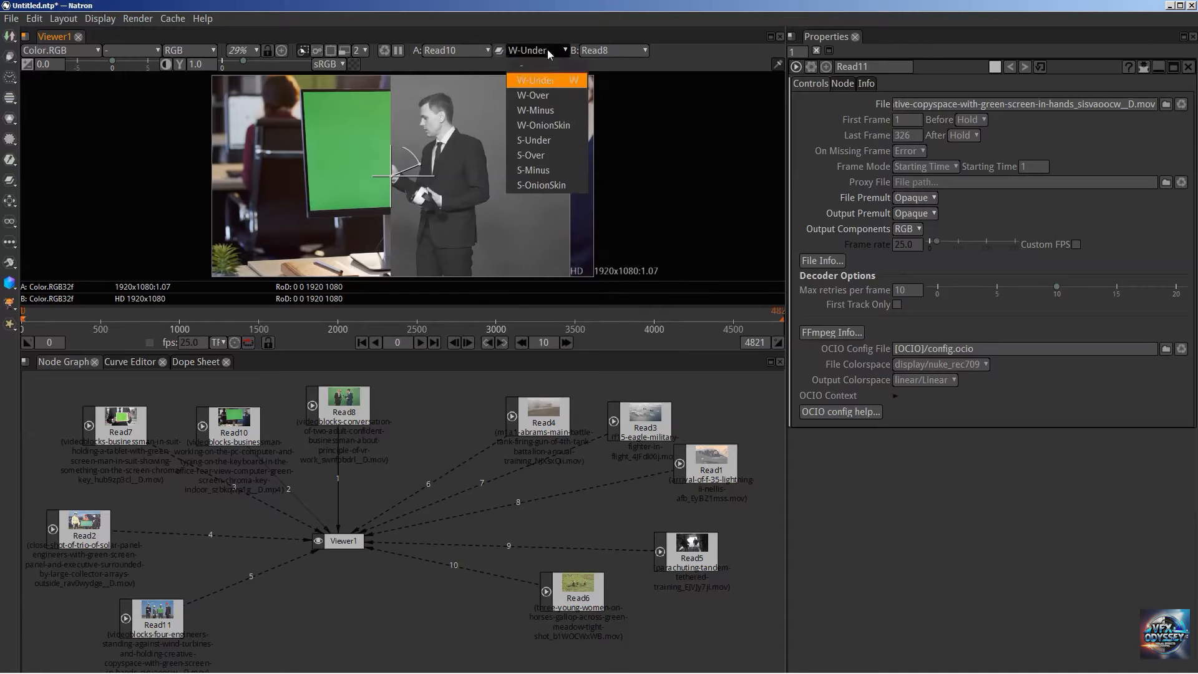
pyautogui.click(541, 66)
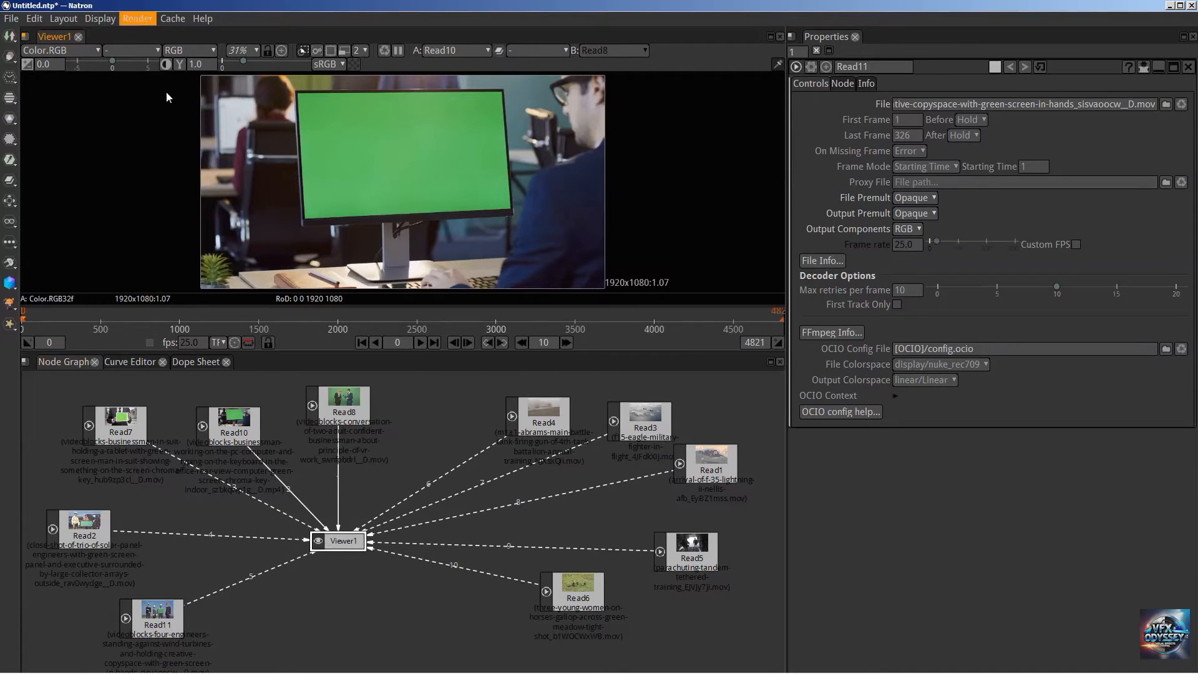
pyautogui.moveTo(349, 404); pyautogui.dragTo(387, 407)
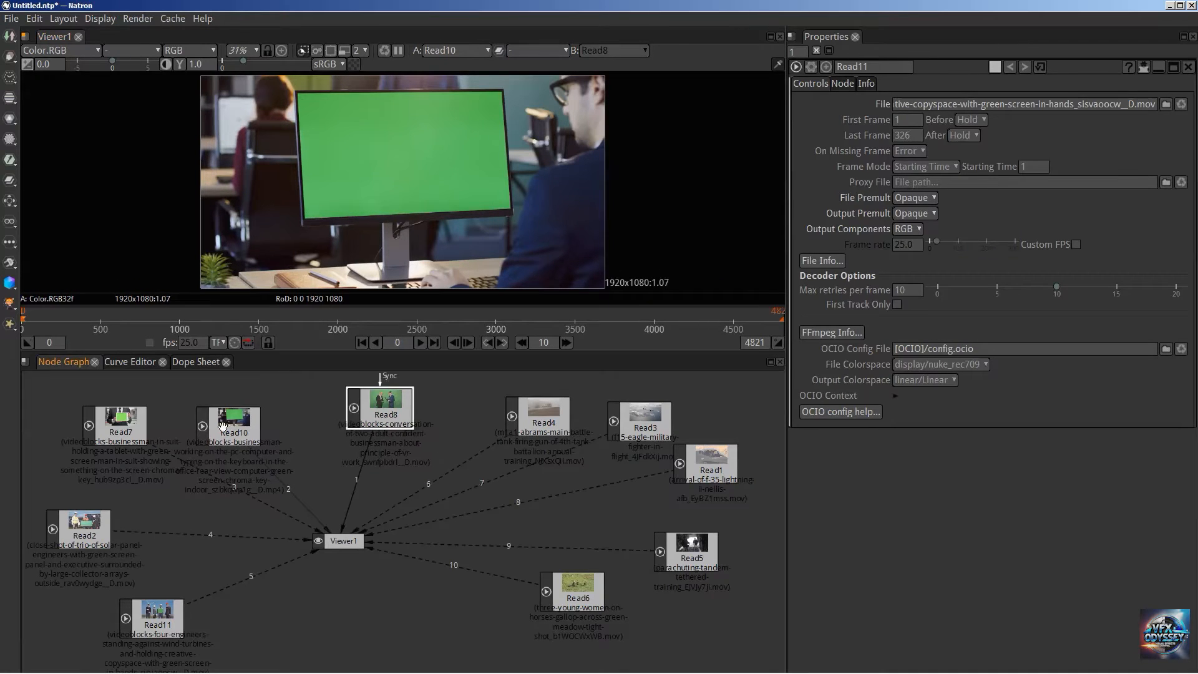
pyautogui.moveTo(223, 426); pyautogui.dragTo(231, 410)
pyautogui.moveTo(116, 423); pyautogui.dragTo(99, 420)
# Cycle Viewer1 through its connected inputs 1, 3, 4 and 6 to 10, ending on input 9.
pyautogui.click(273, 163)
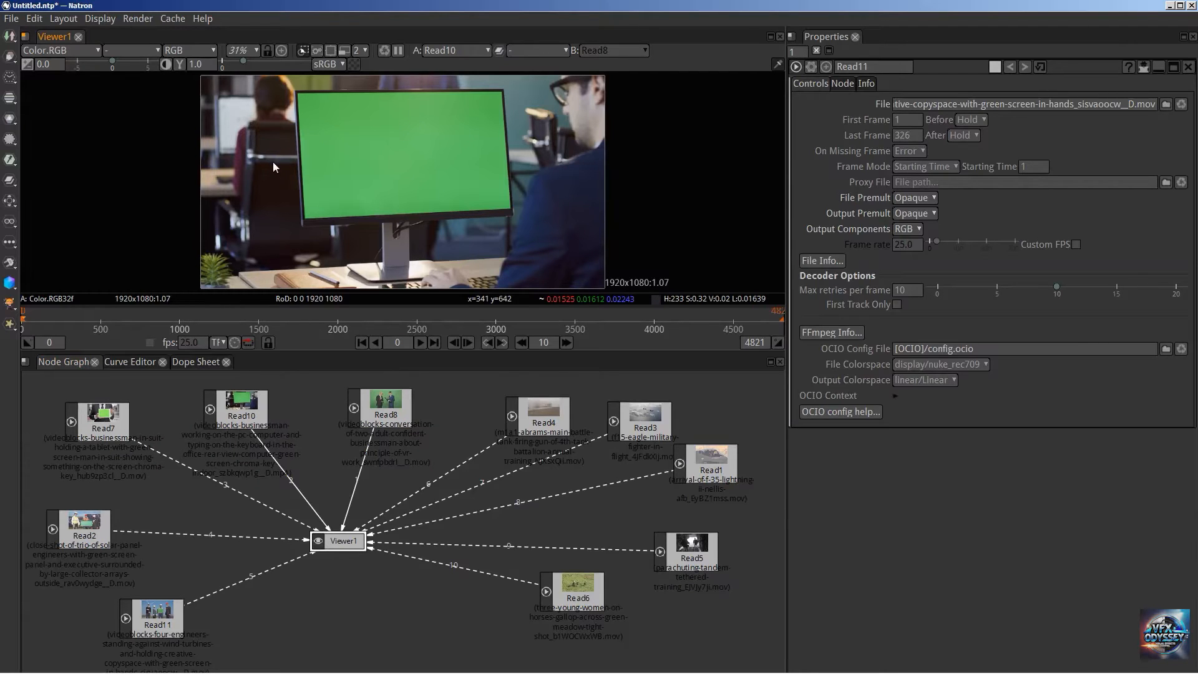
pyautogui.press('1')
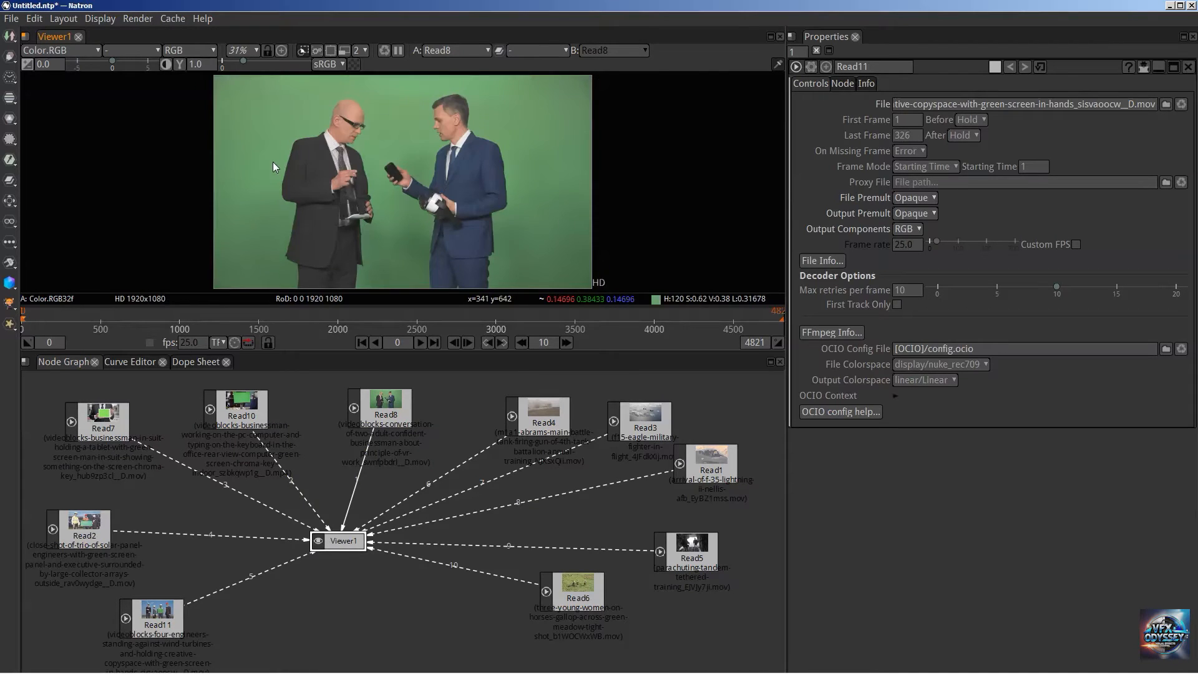
pyautogui.press('3')
pyautogui.press('4')
pyautogui.press('6')
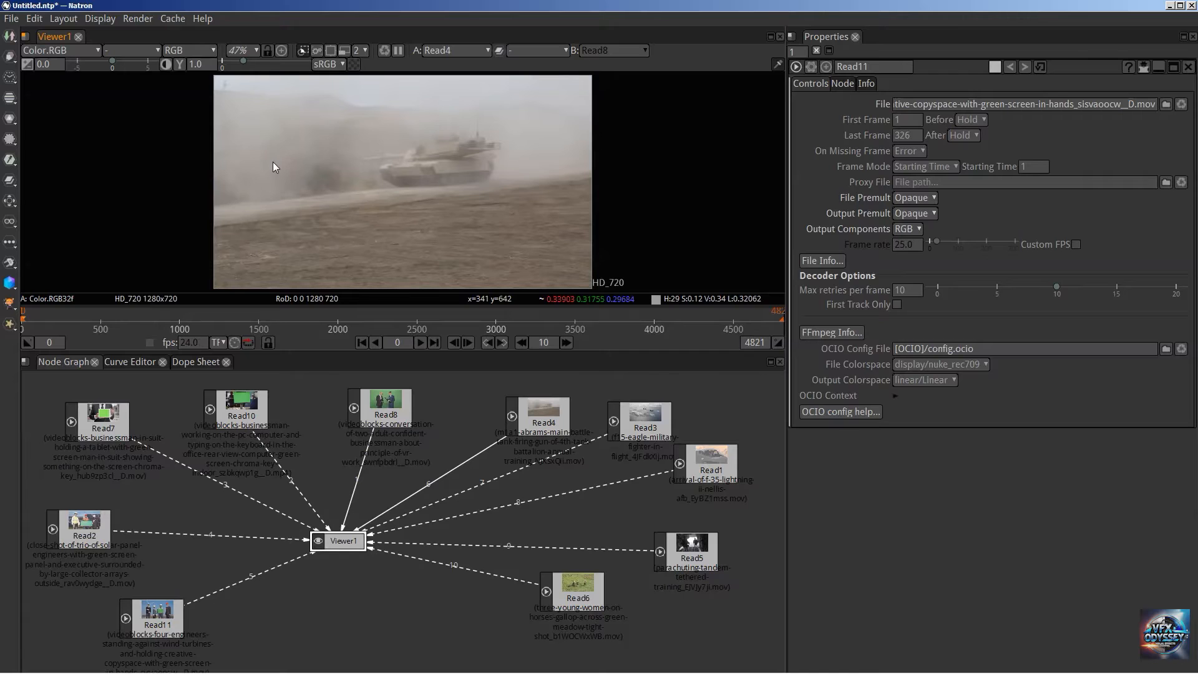
pyautogui.press('7')
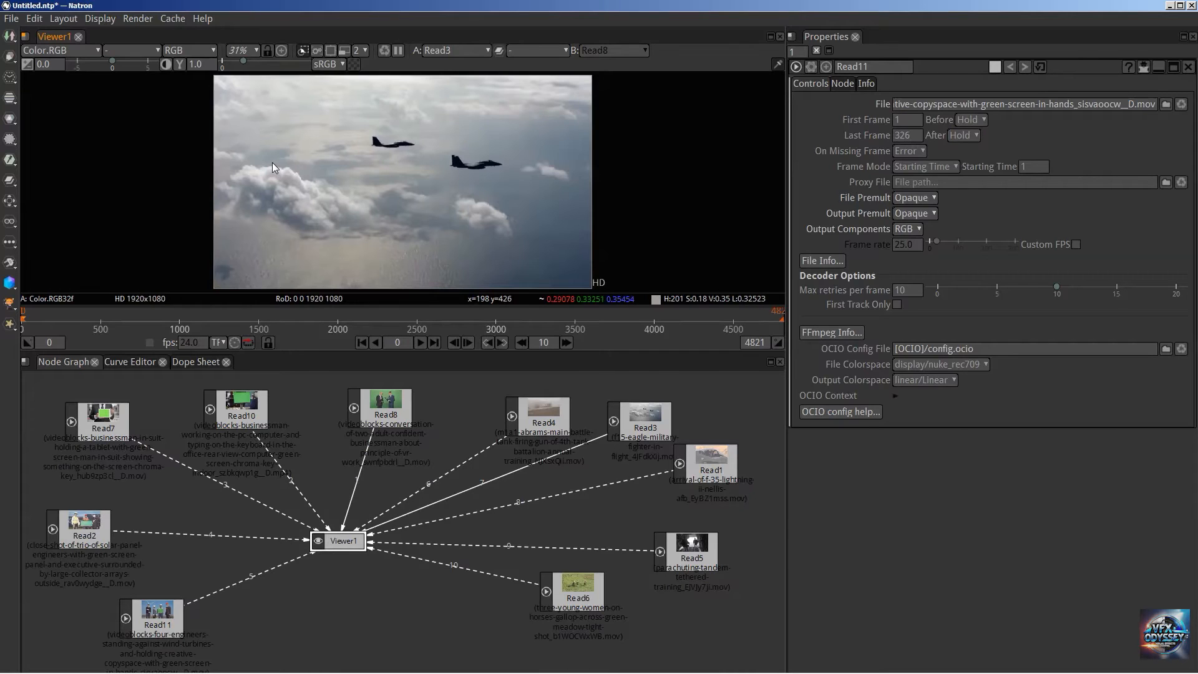
pyautogui.press('8')
pyautogui.press('9')
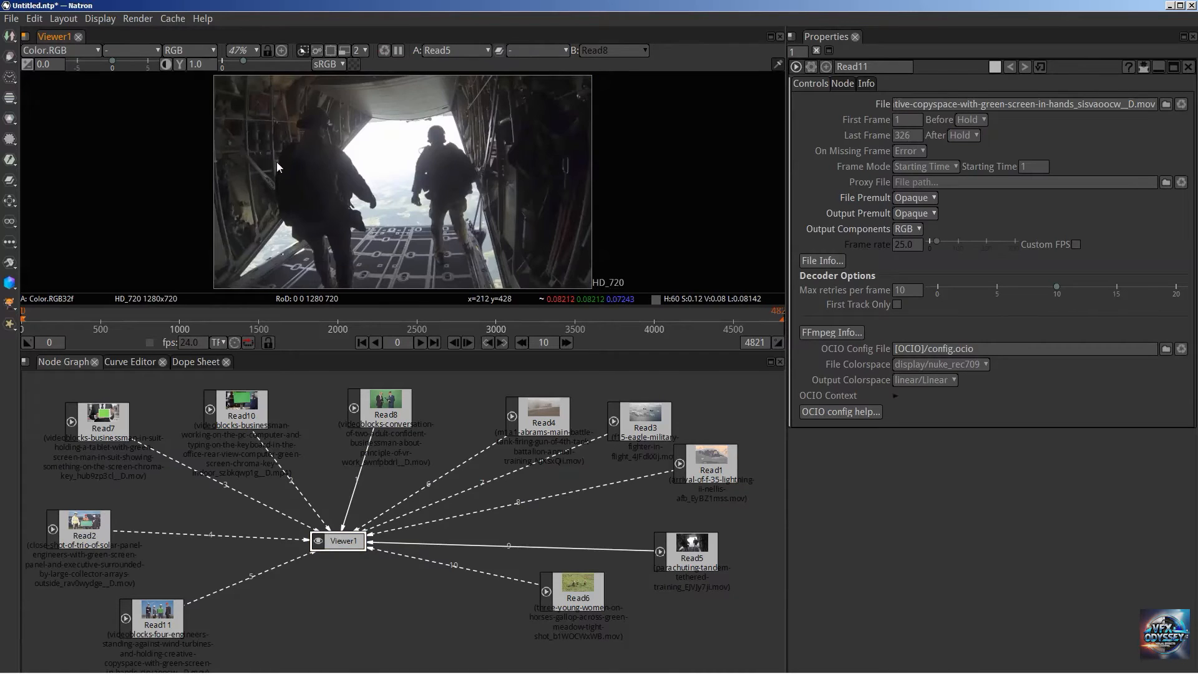
pyautogui.press('0')
pyautogui.press('9')
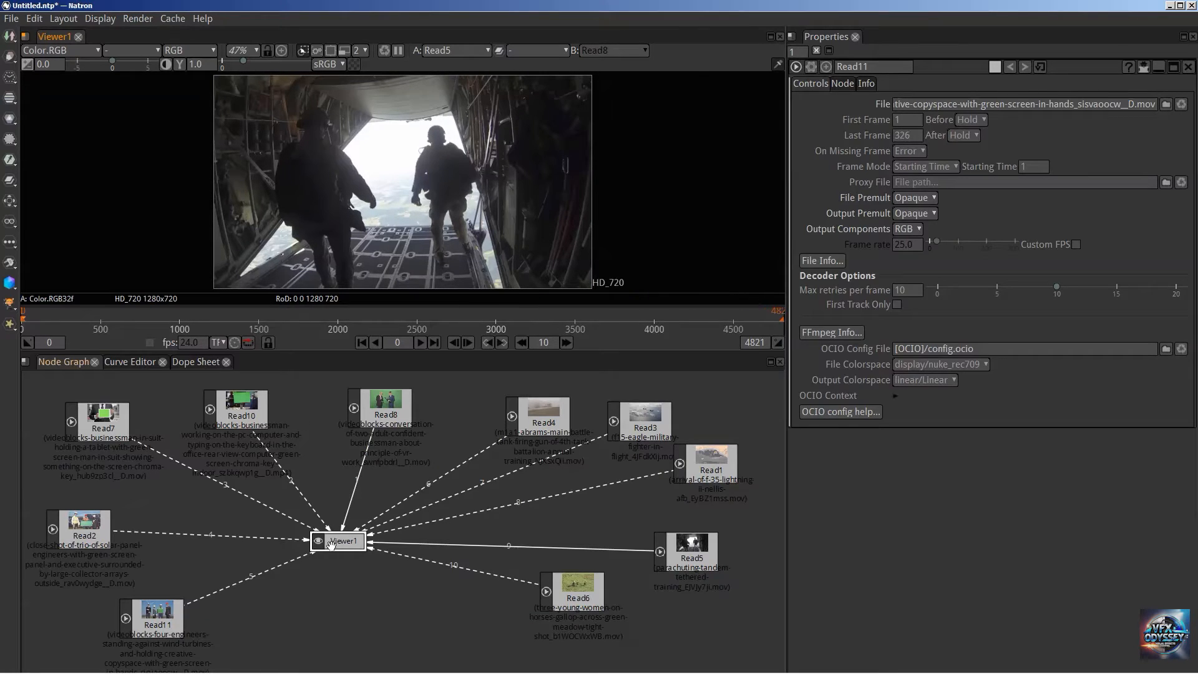
# Move Read8 closer above Viewer1 and connect it to Viewer1's input 4.
pyautogui.moveTo(378, 403); pyautogui.dragTo(358, 411)
pyautogui.press('1')
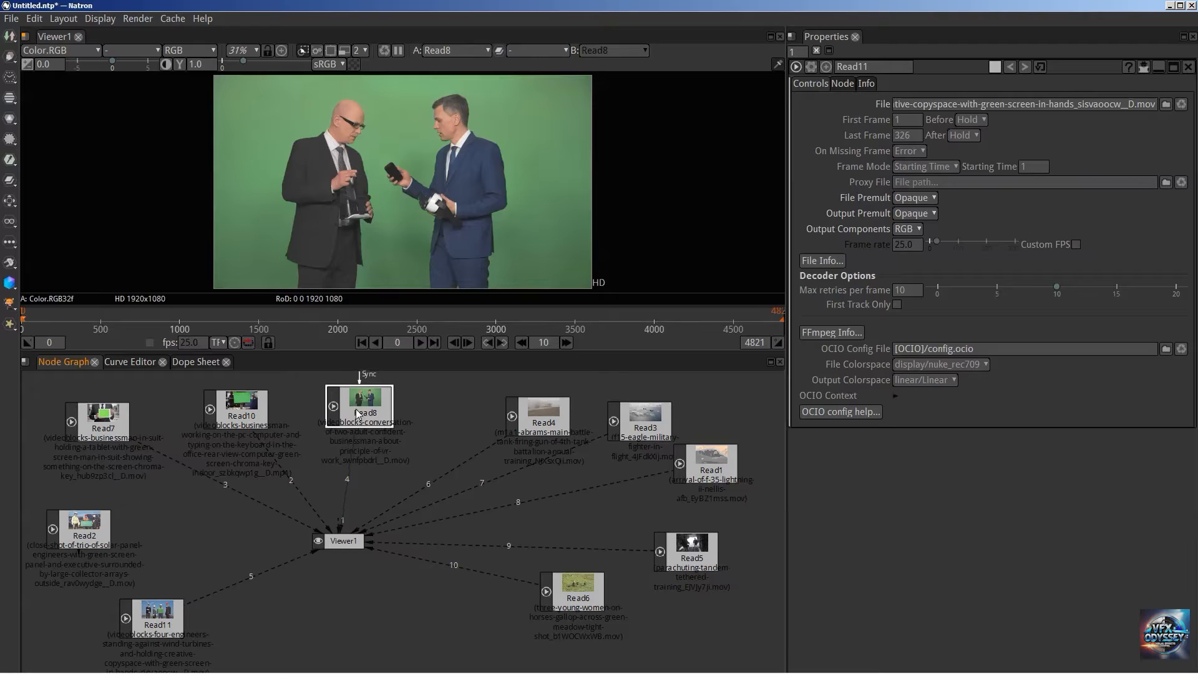
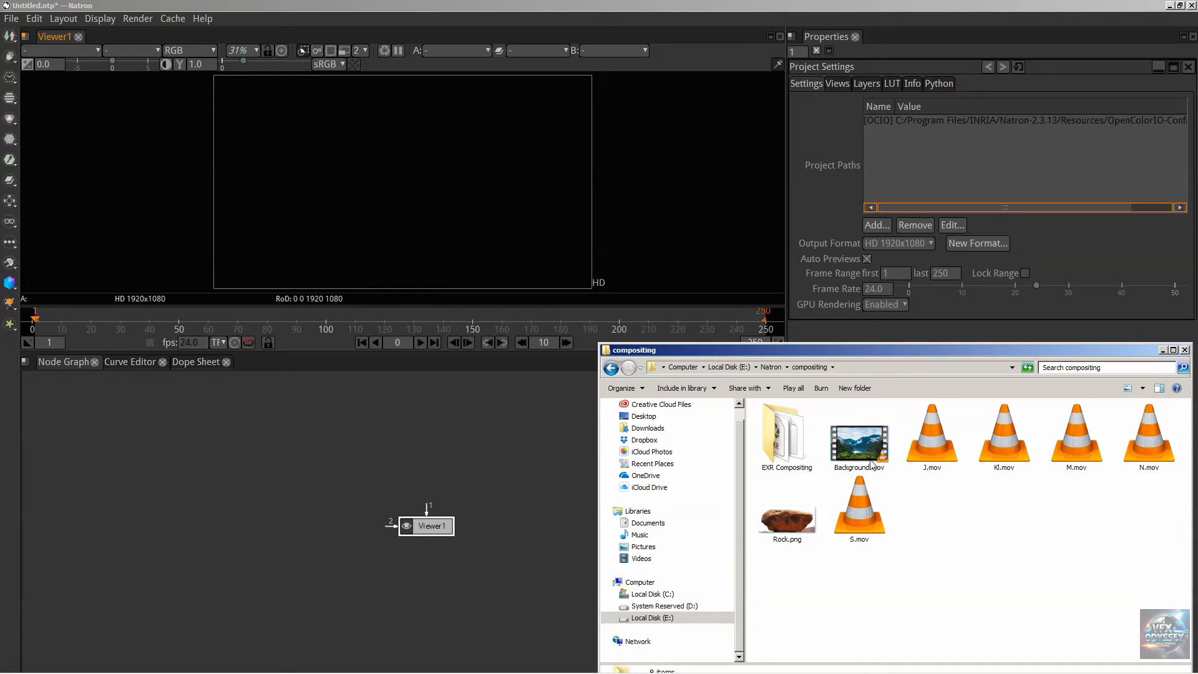
# Go through the clips J.mov, Kl.mov, M.mov, N.mov and S.mov in the compositing folder in Windows Explorer.
pyautogui.click(939, 433)
pyautogui.click(1001, 444)
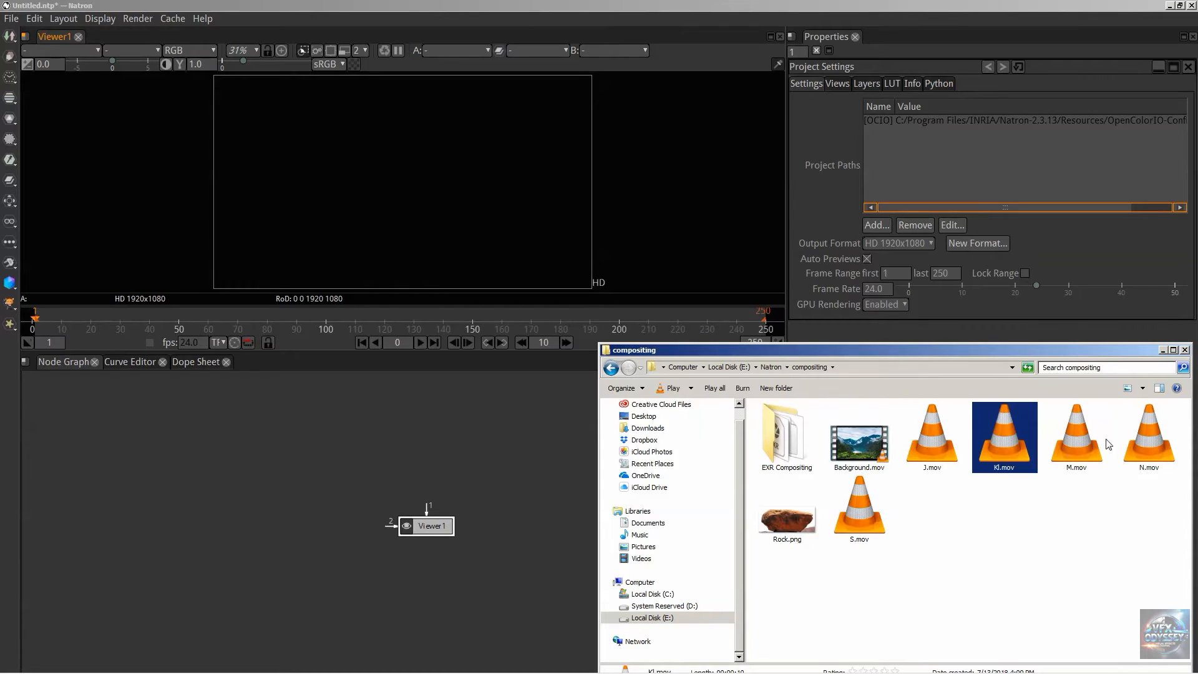
pyautogui.click(1075, 444)
pyautogui.click(1147, 444)
pyautogui.click(875, 523)
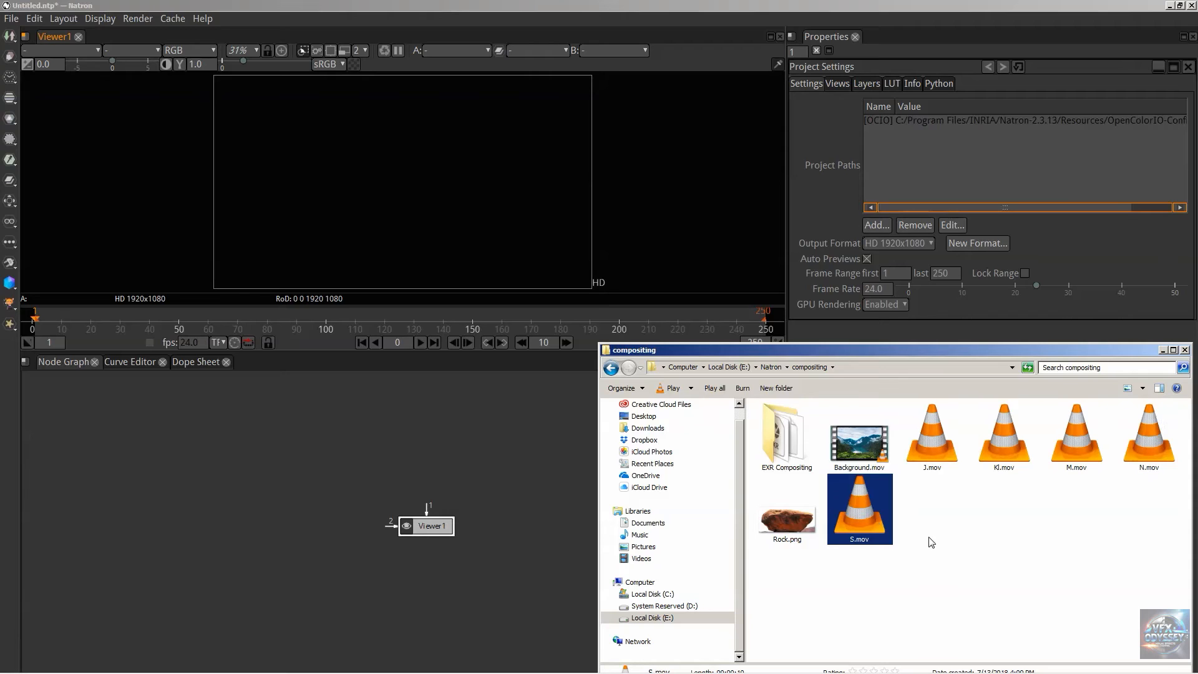
# Import Background.mov, the five actor clips and Rock.png from the compositing folder into the node graph, and close the folder window.
pyautogui.click(855, 443)
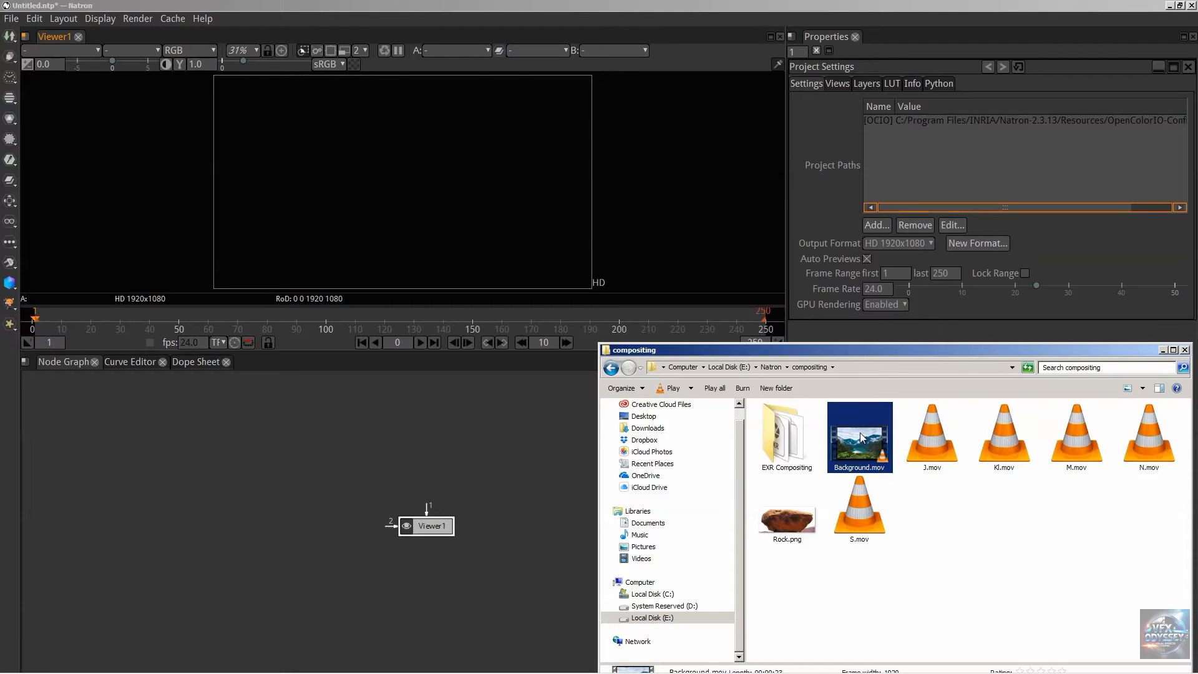
pyautogui.hotkey('ctrl', 'a')
pyautogui.moveTo(861, 436); pyautogui.dragTo(646, 493)
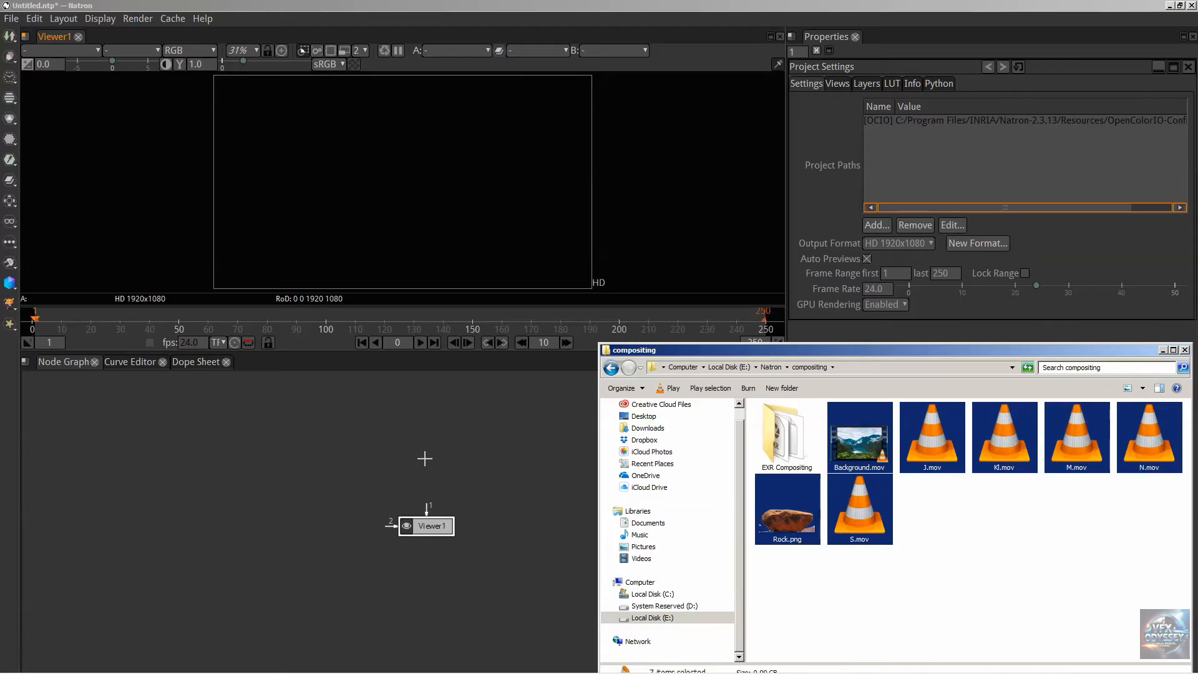
pyautogui.click(1184, 350)
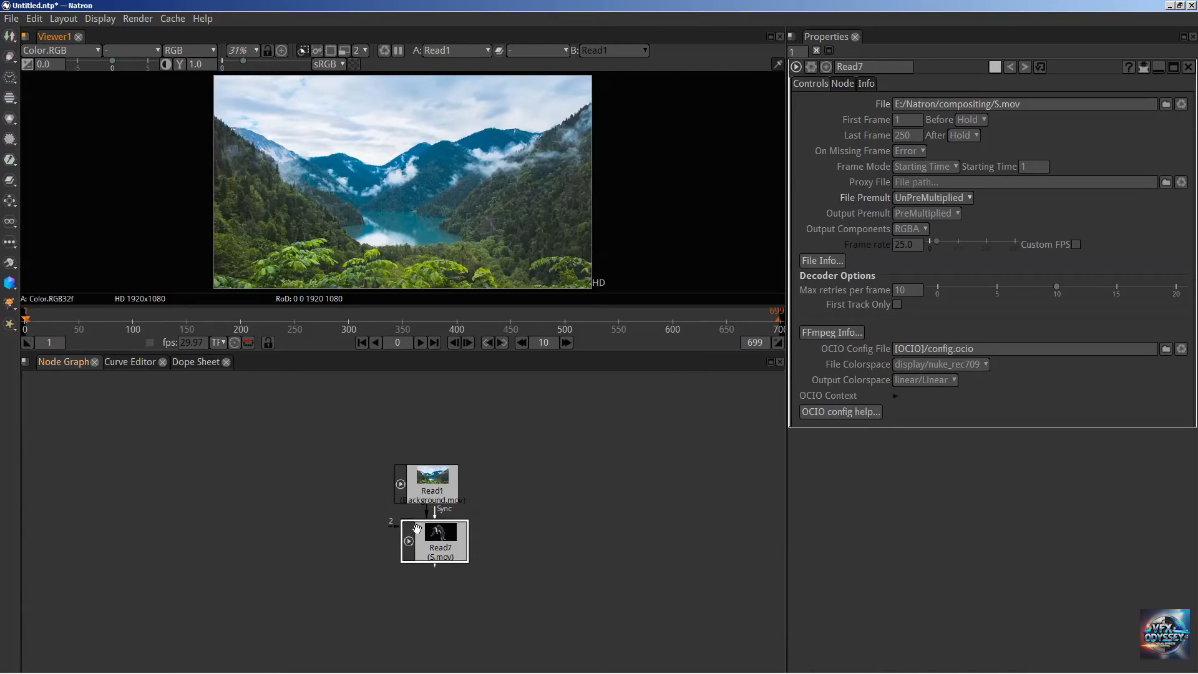
# Unstack the new Read nodes, grouping the five actor clips Read2 to Read5 and Read7 at one side and Read6 above Viewer1.
pyautogui.moveTo(411, 548); pyautogui.dragTo(75, 428)
pyautogui.moveTo(434, 530); pyautogui.dragTo(61, 519)
pyautogui.moveTo(417, 543); pyautogui.dragTo(122, 513)
pyautogui.moveTo(455, 543); pyautogui.dragTo(152, 576)
pyautogui.moveTo(168, 448); pyautogui.dragTo(184, 422)
pyautogui.moveTo(103, 463); pyautogui.dragTo(95, 446)
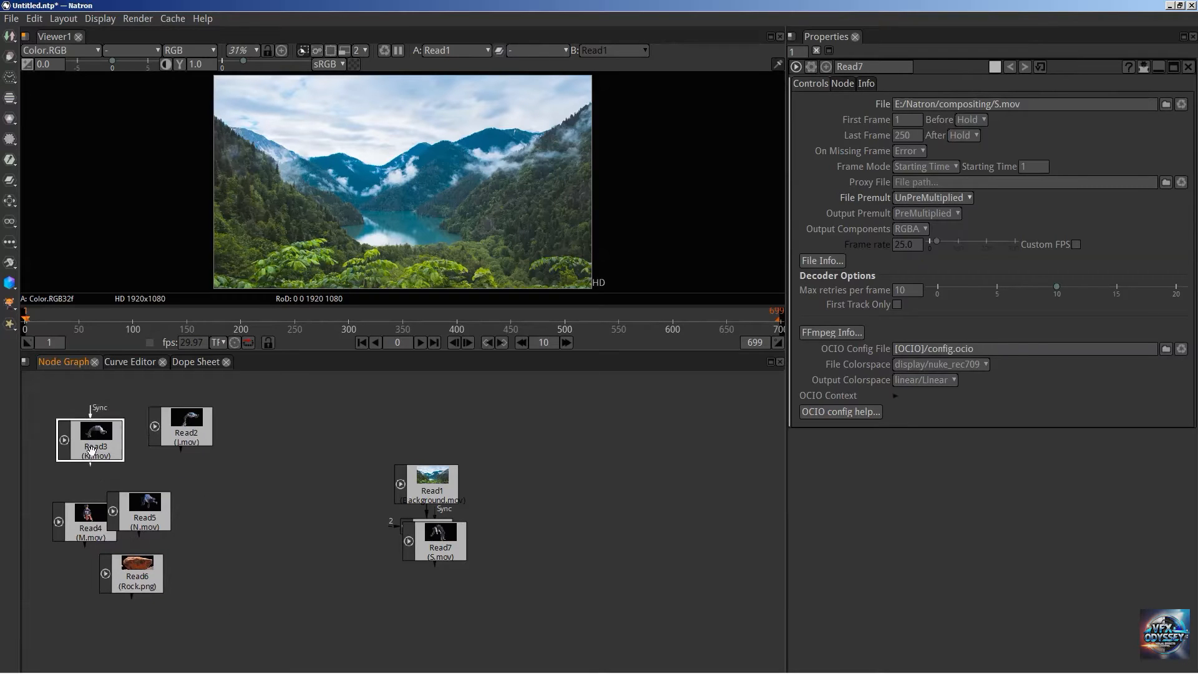
pyautogui.moveTo(97, 531); pyautogui.dragTo(138, 487)
pyautogui.moveTo(140, 574); pyautogui.dragTo(346, 599)
pyautogui.moveTo(428, 540); pyautogui.dragTo(117, 561)
pyautogui.moveTo(343, 593); pyautogui.dragTo(360, 392)
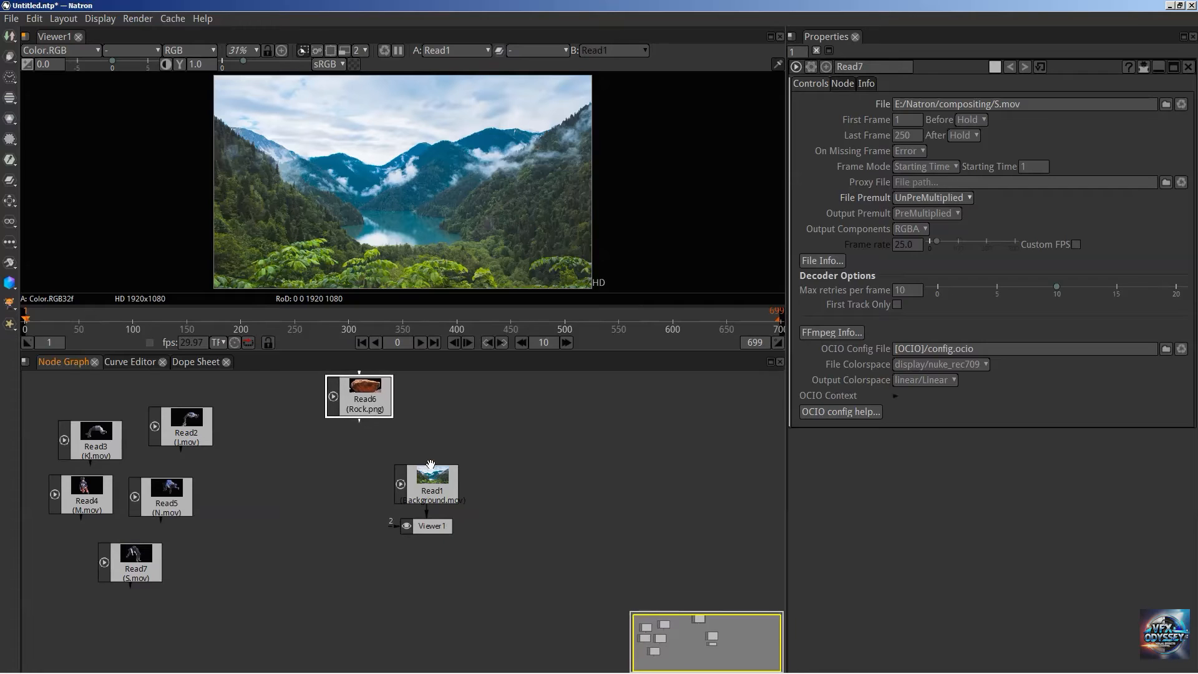
# Move Read1 away to the far side of Viewer1, lower Viewer1, and shift Read6 slightly down towards it.
pyautogui.moveTo(397, 480); pyautogui.dragTo(569, 478)
pyautogui.moveTo(430, 526); pyautogui.dragTo(434, 584)
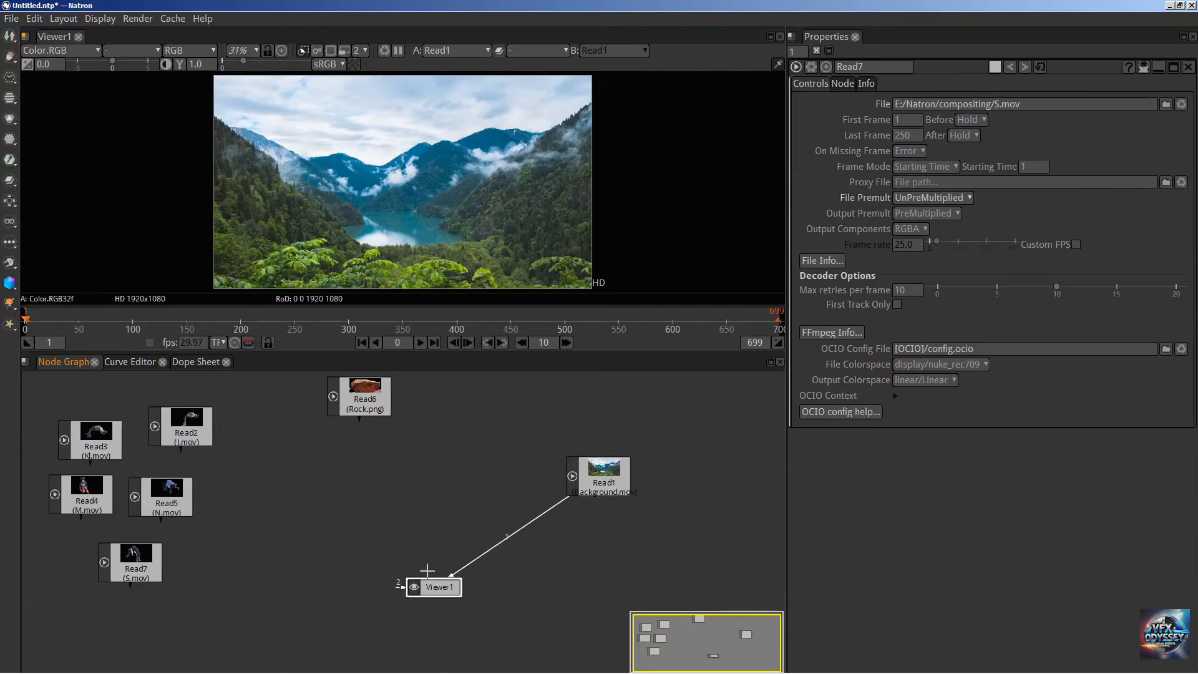
pyautogui.click(373, 402)
pyautogui.moveTo(373, 403); pyautogui.dragTo(399, 425)
# Align Read3, Read2 and Read5 into tidy rows with Read4, and move Viewer1 below Read6.
pyautogui.moveTo(81, 440)
pyautogui.mouseDown()
pyautogui.moveTo(70, 422)
pyautogui.moveTo(82, 438)
pyautogui.mouseUp()
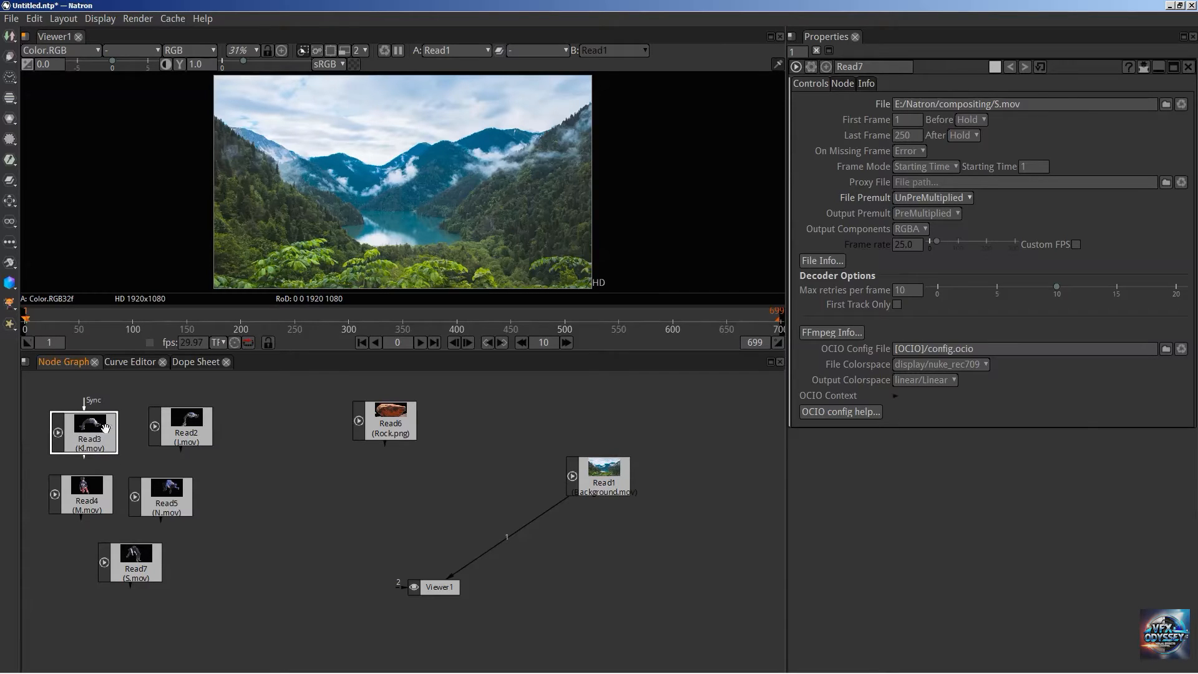
pyautogui.moveTo(93, 430); pyautogui.dragTo(98, 425)
pyautogui.click(182, 437)
pyautogui.moveTo(182, 437); pyautogui.dragTo(178, 438)
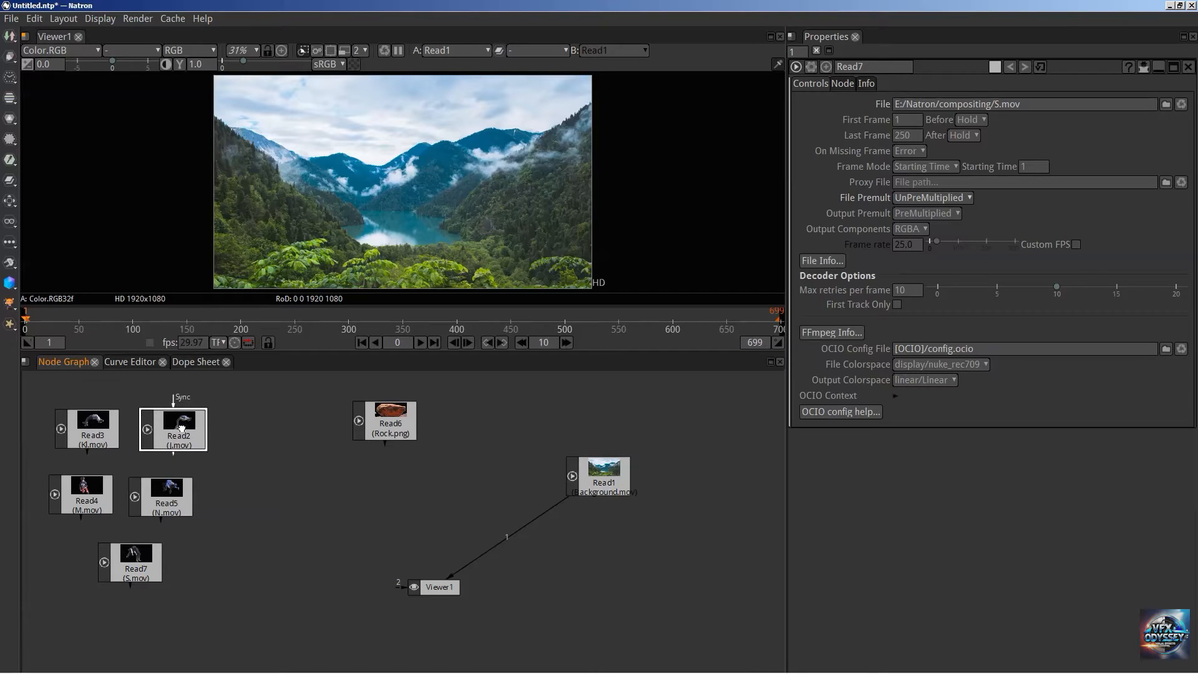
pyautogui.moveTo(168, 499); pyautogui.dragTo(174, 497)
pyautogui.moveTo(428, 592); pyautogui.dragTo(367, 591)
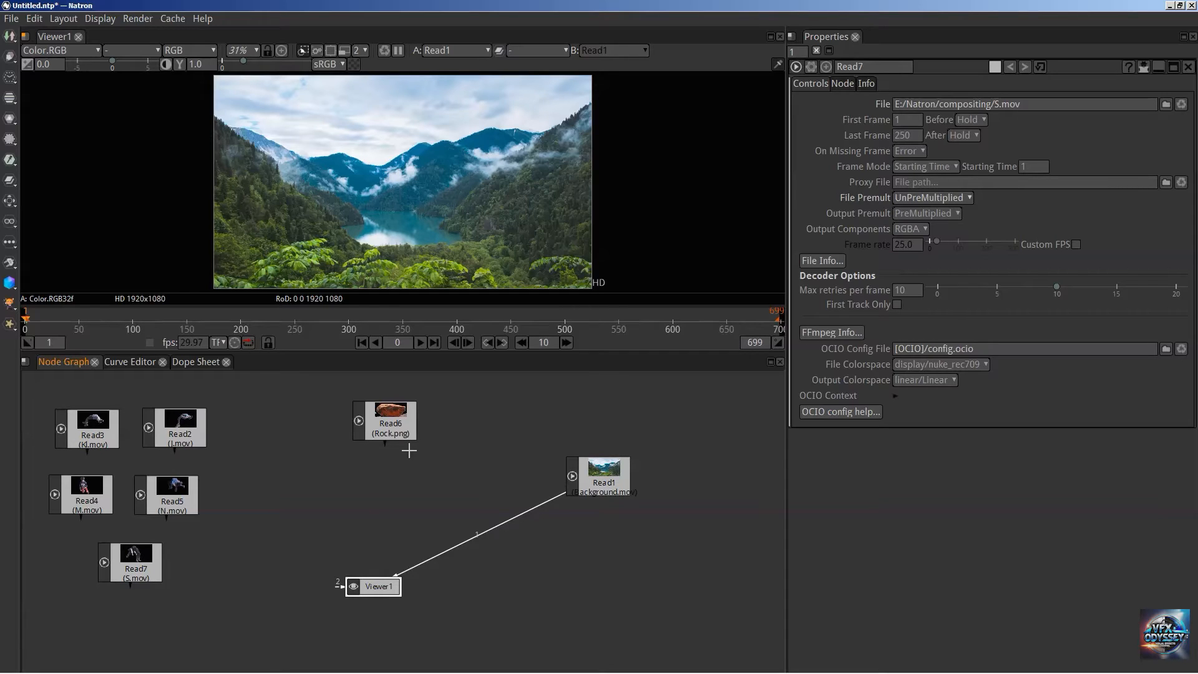
# Add a Merge node to the node graph between Read6 and Viewer1.
pyautogui.click(375, 508)
pyautogui.press('Tab')
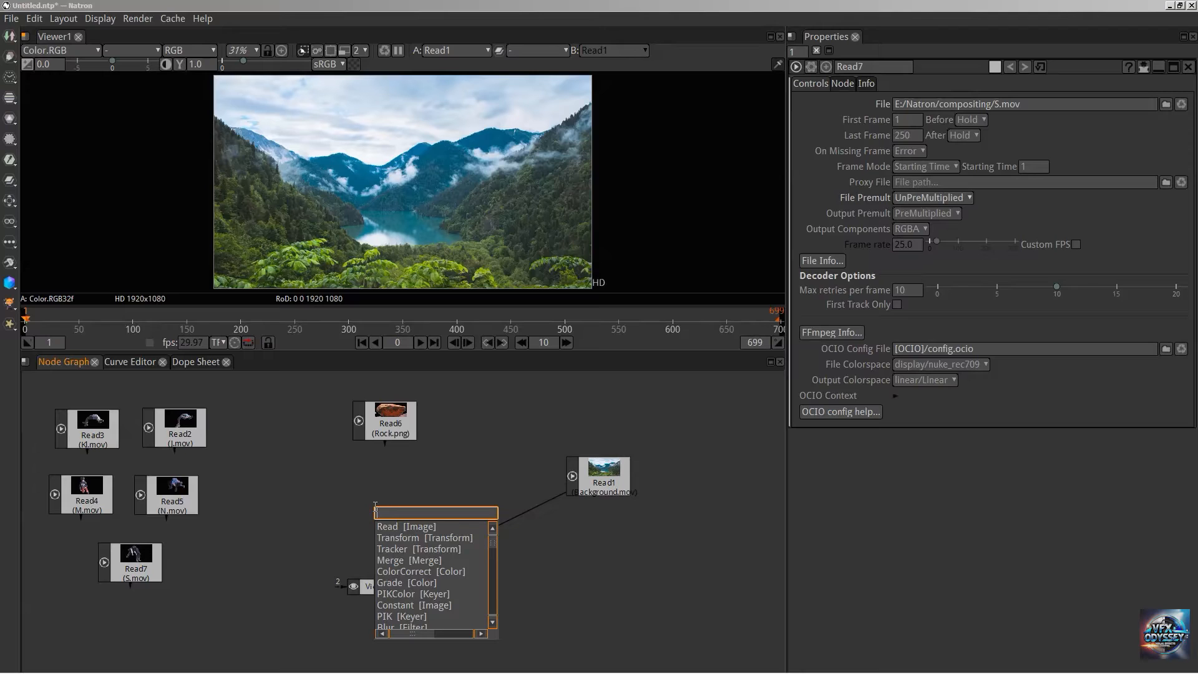
pyautogui.write('merge')
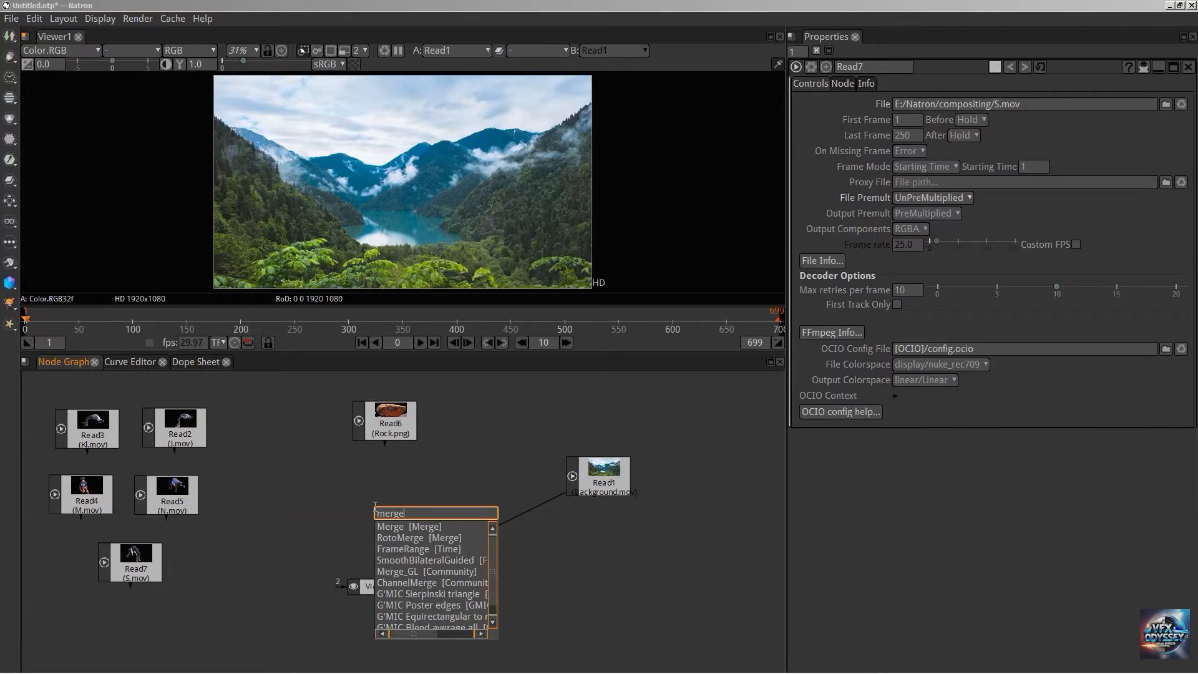
pyautogui.press('Return')
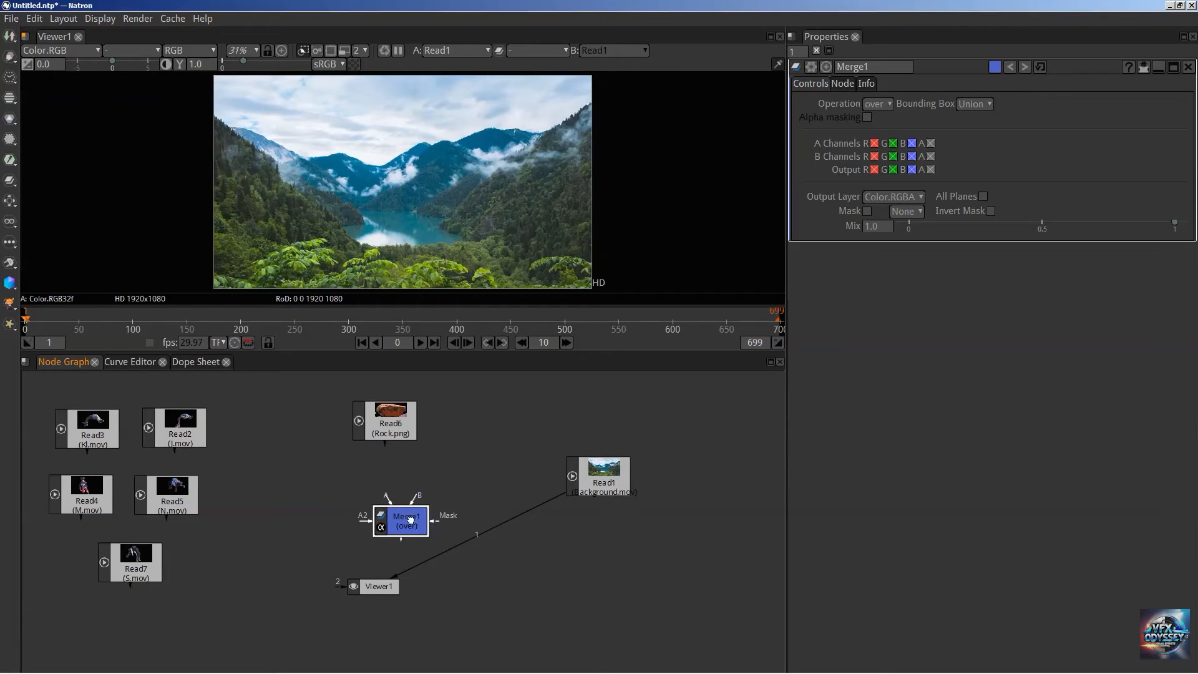
pyautogui.moveTo(411, 520)
pyautogui.mouseDown()
pyautogui.moveTo(406, 552)
pyautogui.moveTo(383, 512)
pyautogui.moveTo(397, 519)
pyautogui.mouseUp()
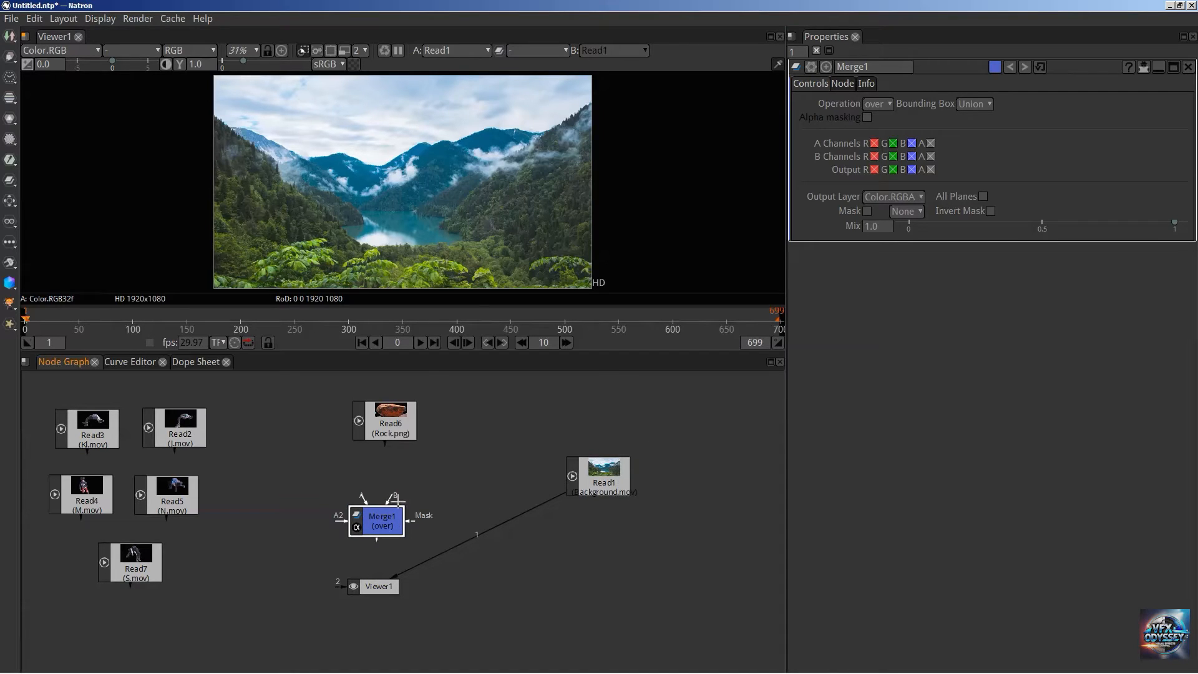
# Connect Merge1's B input to Read1 (Background.mov) and Viewer1's input 1 to Merge1, lining the two nodes up.
pyautogui.moveTo(395, 497); pyautogui.dragTo(601, 477)
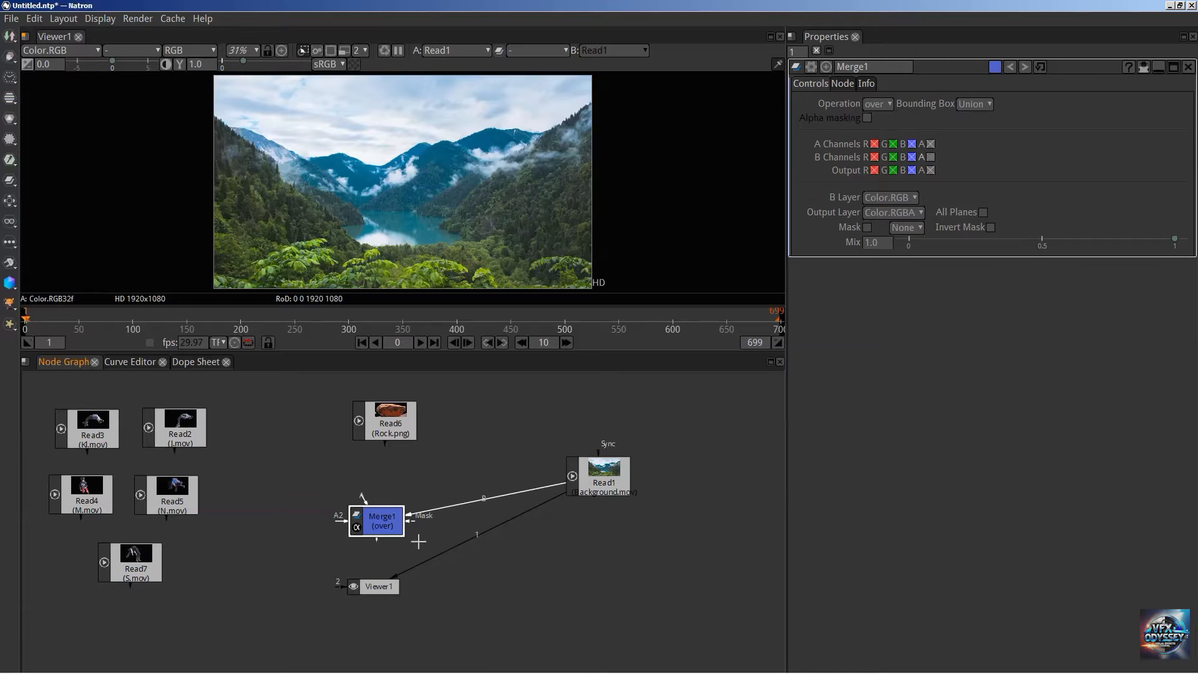
pyautogui.moveTo(371, 519); pyautogui.dragTo(383, 521)
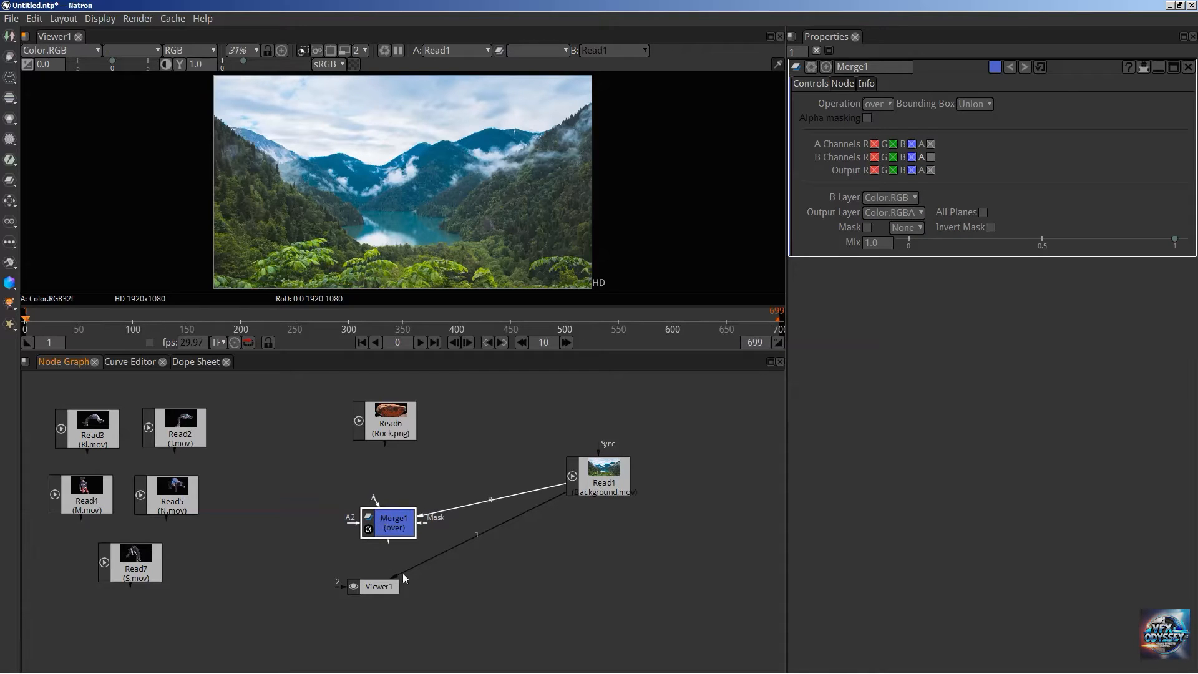
pyautogui.moveTo(403, 574)
pyautogui.mouseDown()
pyautogui.moveTo(369, 551)
pyautogui.moveTo(398, 528)
pyautogui.moveTo(382, 585)
pyautogui.moveTo(398, 586)
pyautogui.mouseUp()
pyautogui.click(392, 526)
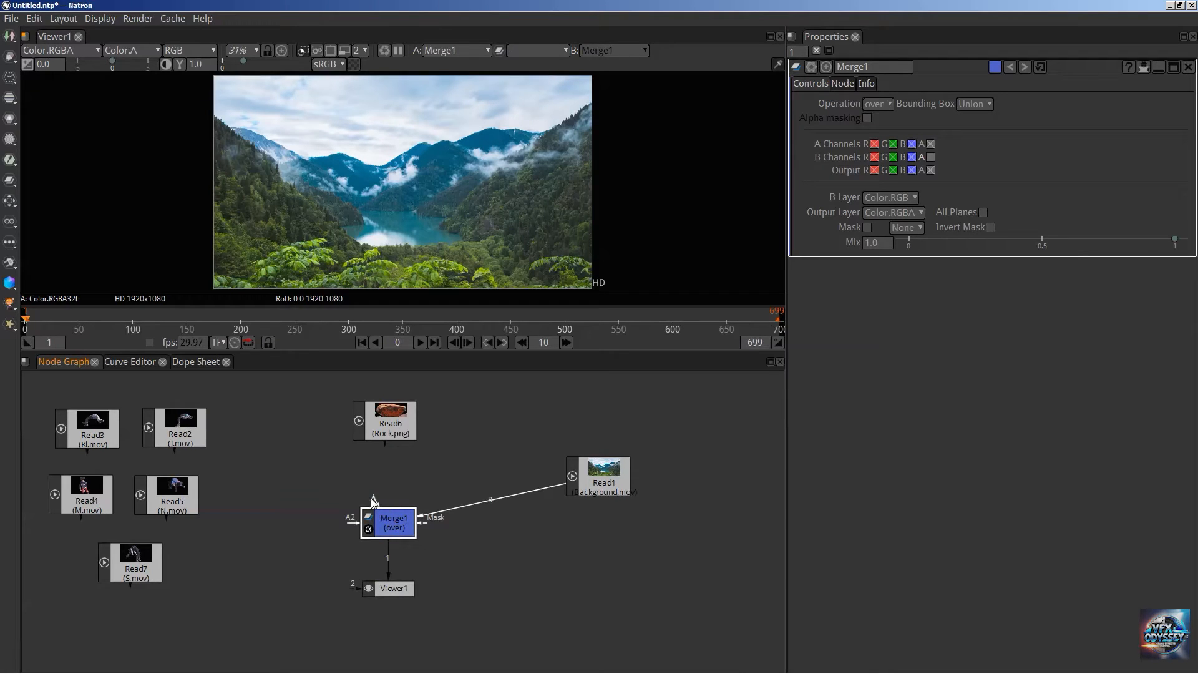
# Rearrange the actor clips with Read4 at the head, Read5 and Read2 side by side below it, and Read7 and Read3 underneath.
pyautogui.moveTo(373, 499); pyautogui.dragTo(321, 451)
pyautogui.moveTo(84, 499); pyautogui.dragTo(151, 409)
pyautogui.moveTo(124, 565); pyautogui.dragTo(114, 615)
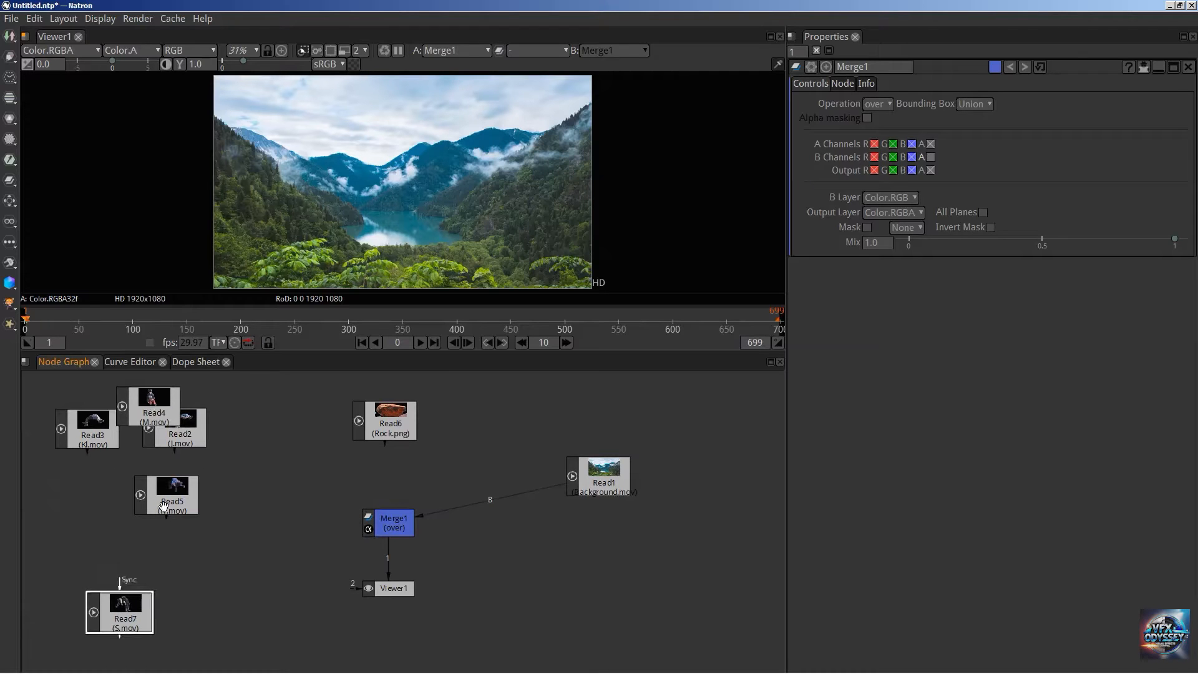
pyautogui.moveTo(166, 499); pyautogui.dragTo(153, 558)
pyautogui.moveTo(93, 425); pyautogui.dragTo(225, 572)
pyautogui.moveTo(216, 622); pyautogui.dragTo(215, 626)
pyautogui.moveTo(183, 431); pyautogui.dragTo(181, 488)
pyautogui.moveTo(157, 412); pyautogui.dragTo(130, 425)
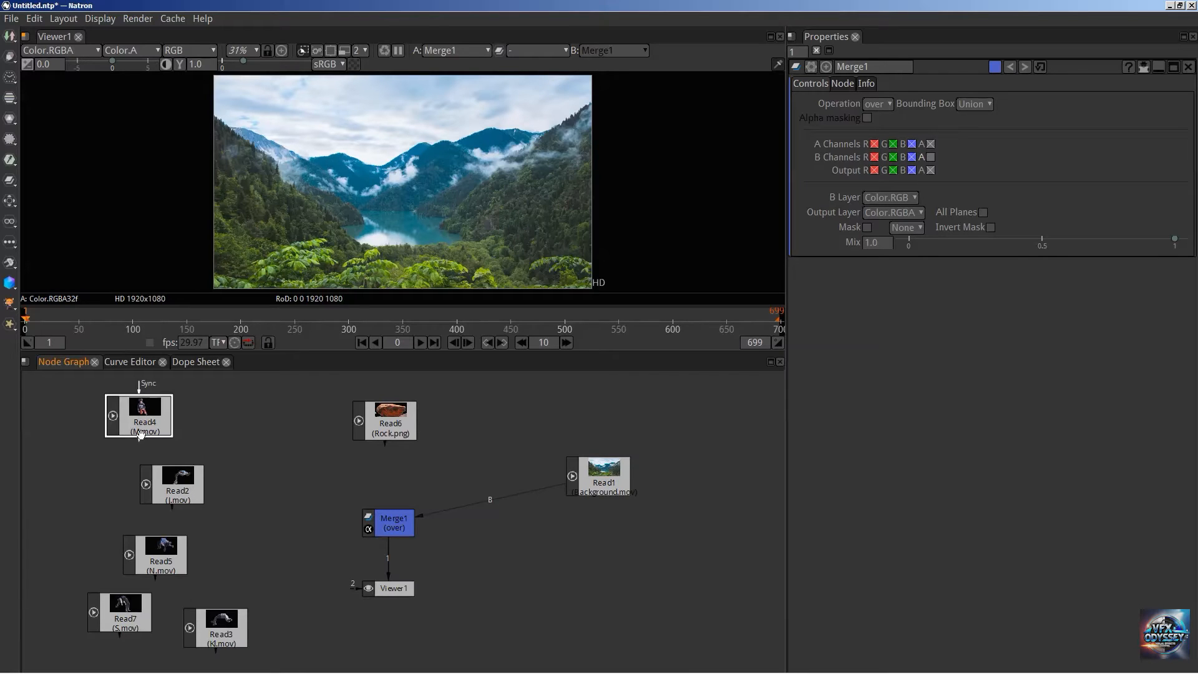
pyautogui.moveTo(145, 411); pyautogui.dragTo(150, 407)
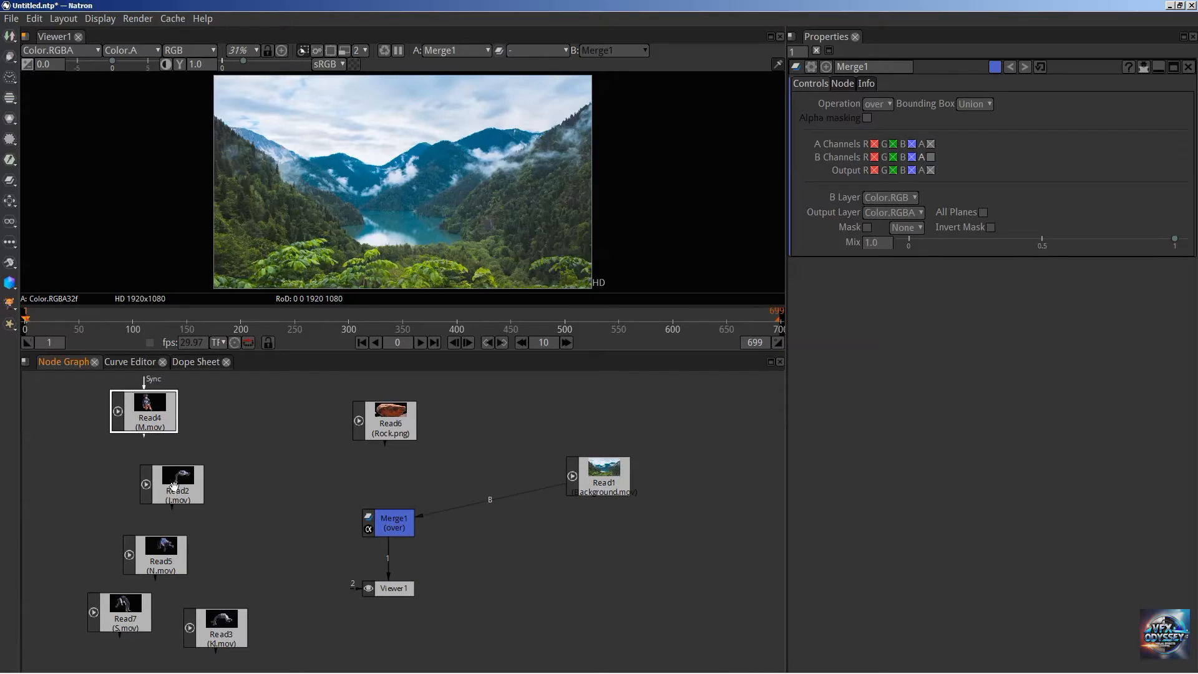
pyautogui.moveTo(174, 483); pyautogui.dragTo(201, 471)
pyautogui.moveTo(161, 546); pyautogui.dragTo(97, 476)
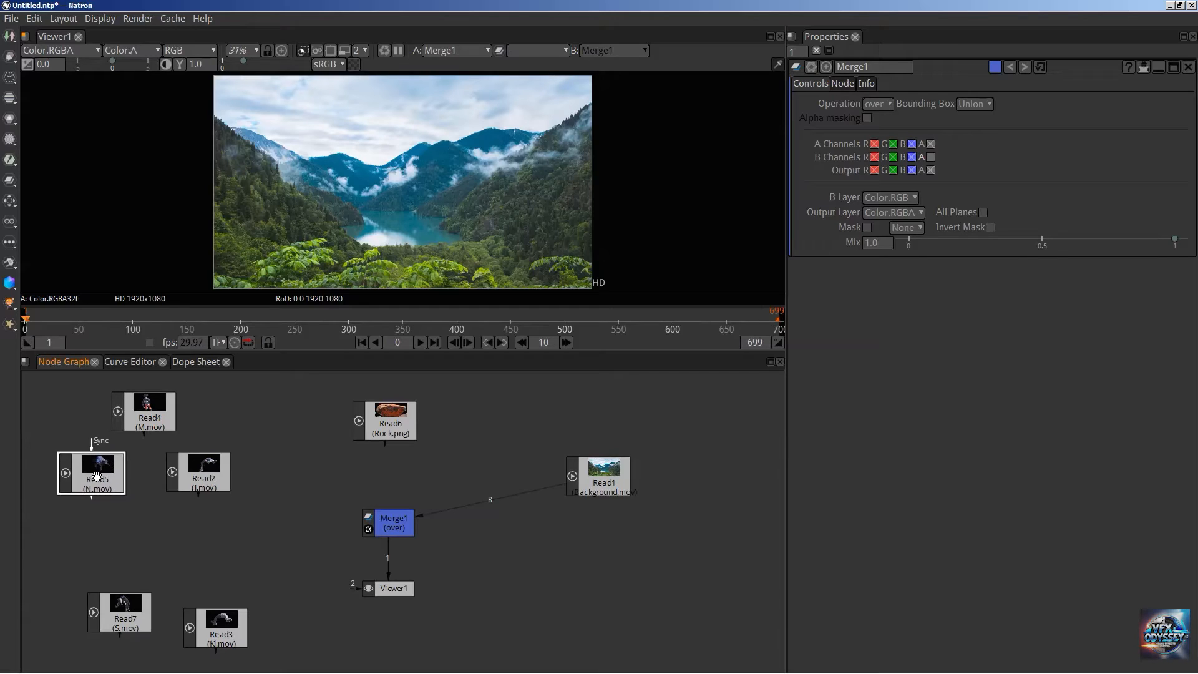
pyautogui.moveTo(123, 617); pyautogui.dragTo(140, 545)
pyautogui.moveTo(225, 634); pyautogui.dragTo(140, 609)
pyautogui.moveTo(382, 423)
pyautogui.mouseDown()
pyautogui.moveTo(132, 662)
pyautogui.moveTo(429, 417)
pyautogui.moveTo(387, 426)
pyautogui.mouseUp()
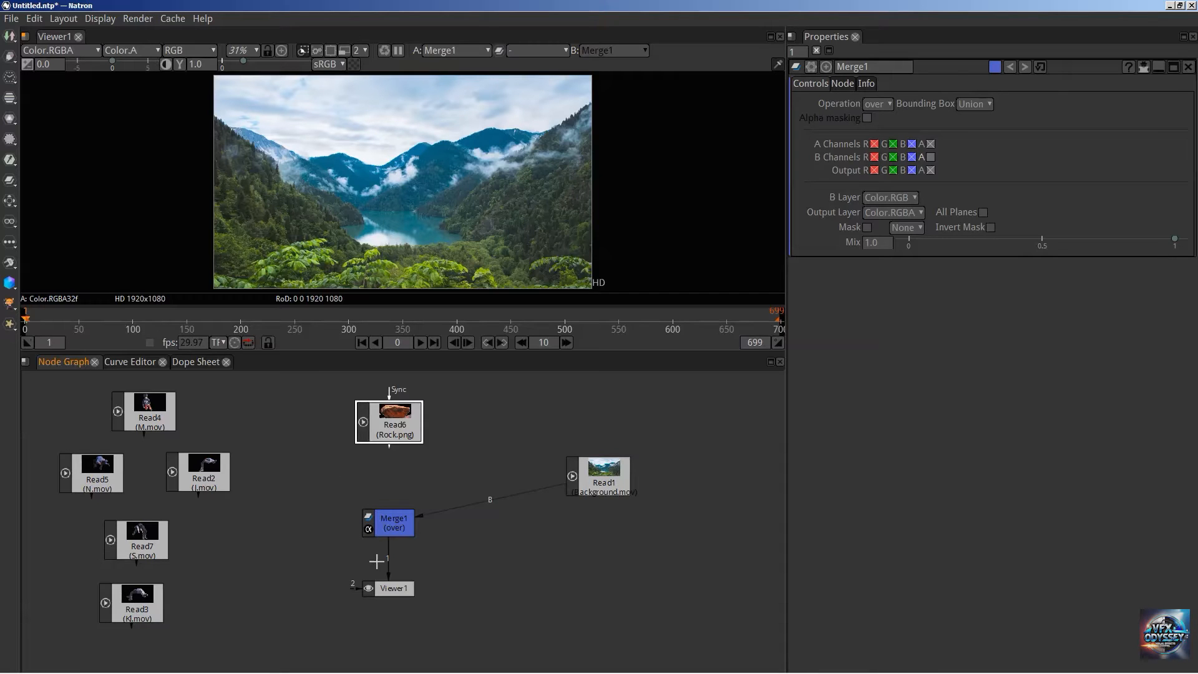
# Connect Merge1's A input to Read4 (M.mov), dismiss the frame-rate warning, and shift Read4 slightly up.
pyautogui.click(383, 525)
pyautogui.moveTo(302, 432); pyautogui.dragTo(155, 409)
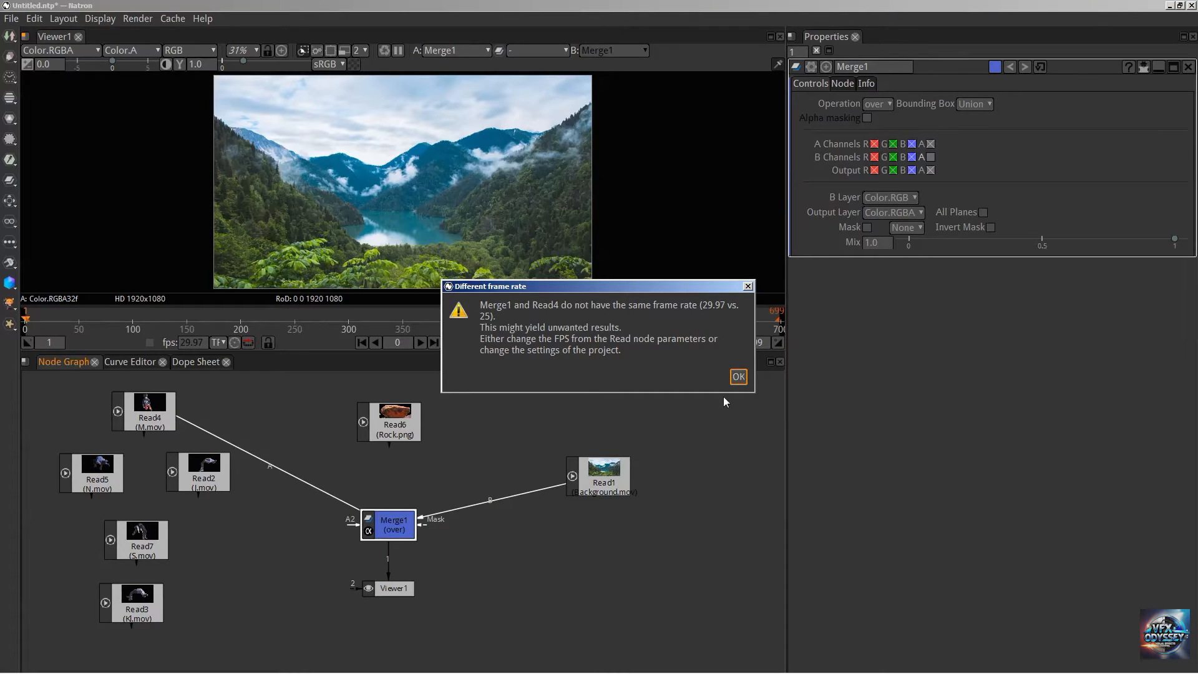
pyautogui.click(737, 377)
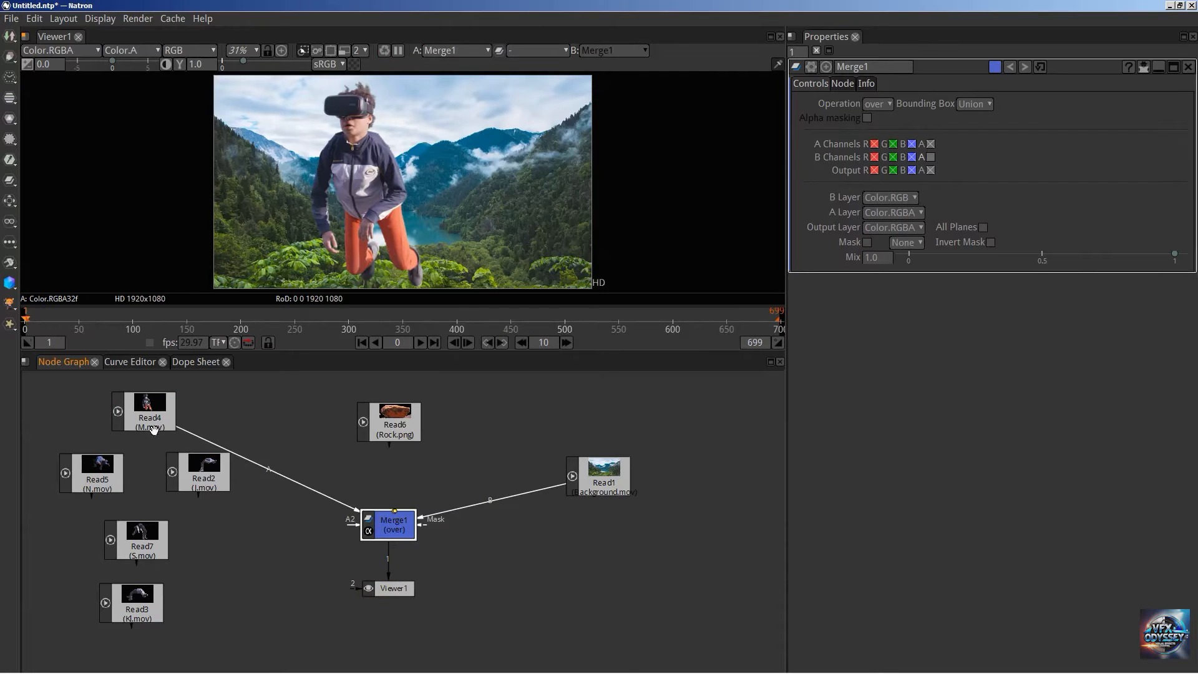
pyautogui.moveTo(157, 420); pyautogui.dragTo(155, 412)
pyautogui.click(398, 529)
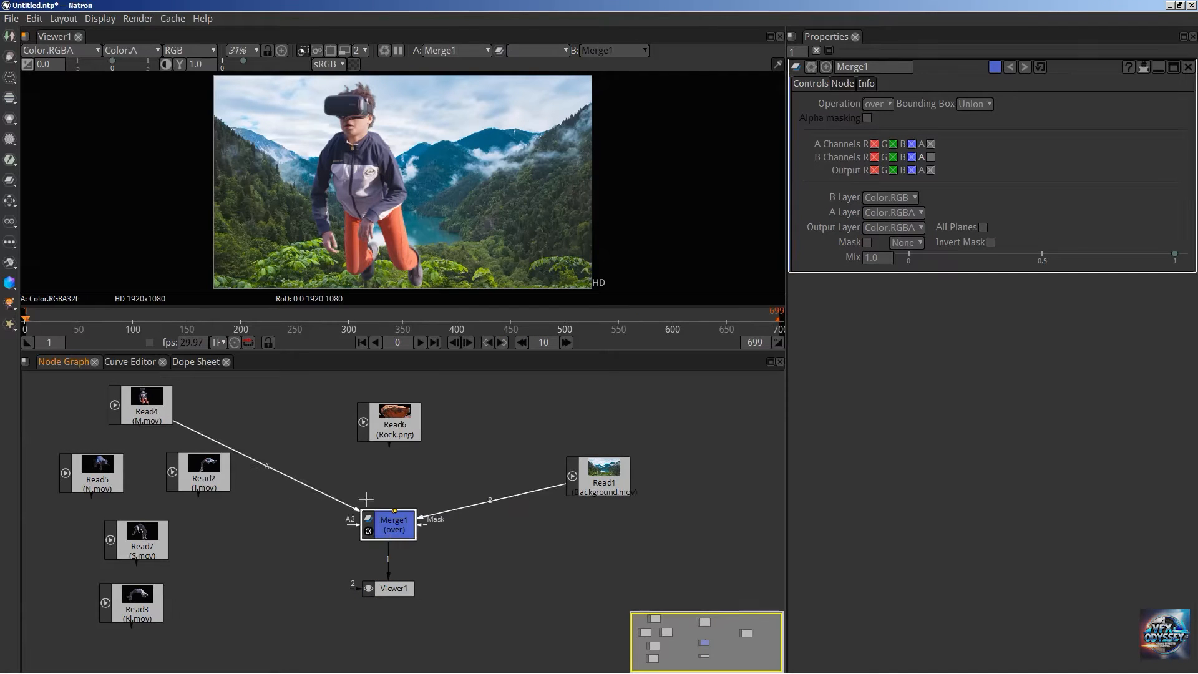
# Connect Merge1's A2 input to Read2 (J.mov) and its A3 input to Read5 (N.mov), dismissing the frame-rate warnings.
pyautogui.moveTo(351, 532); pyautogui.dragTo(190, 471)
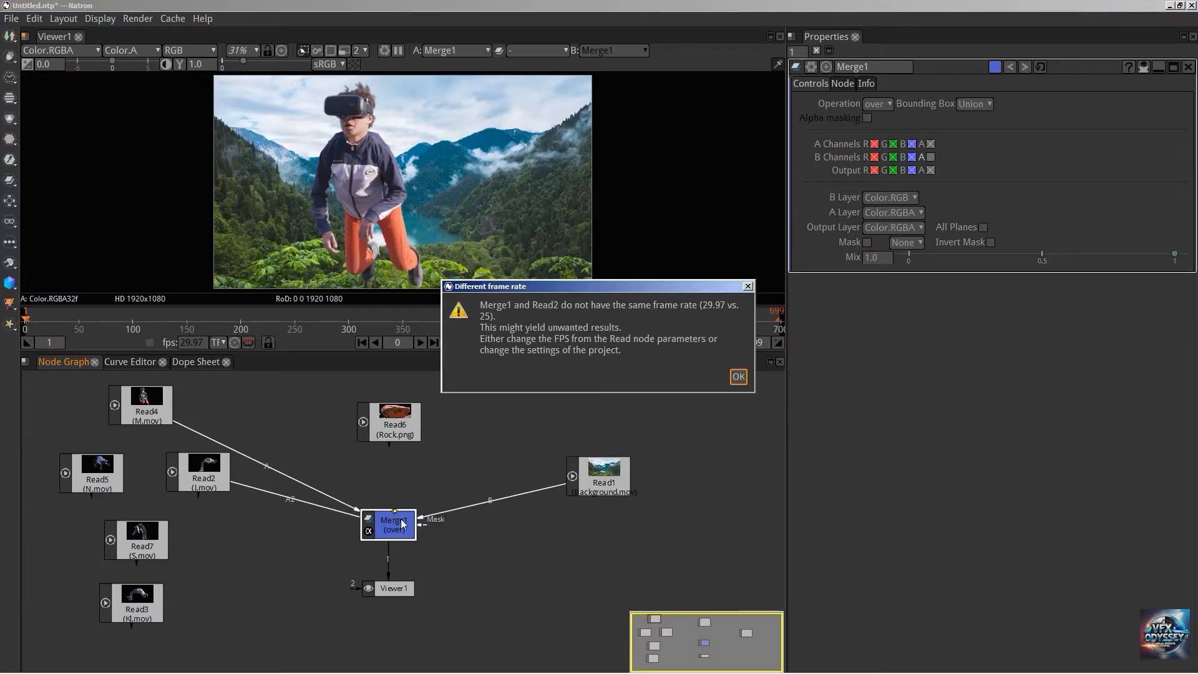
pyautogui.click(737, 377)
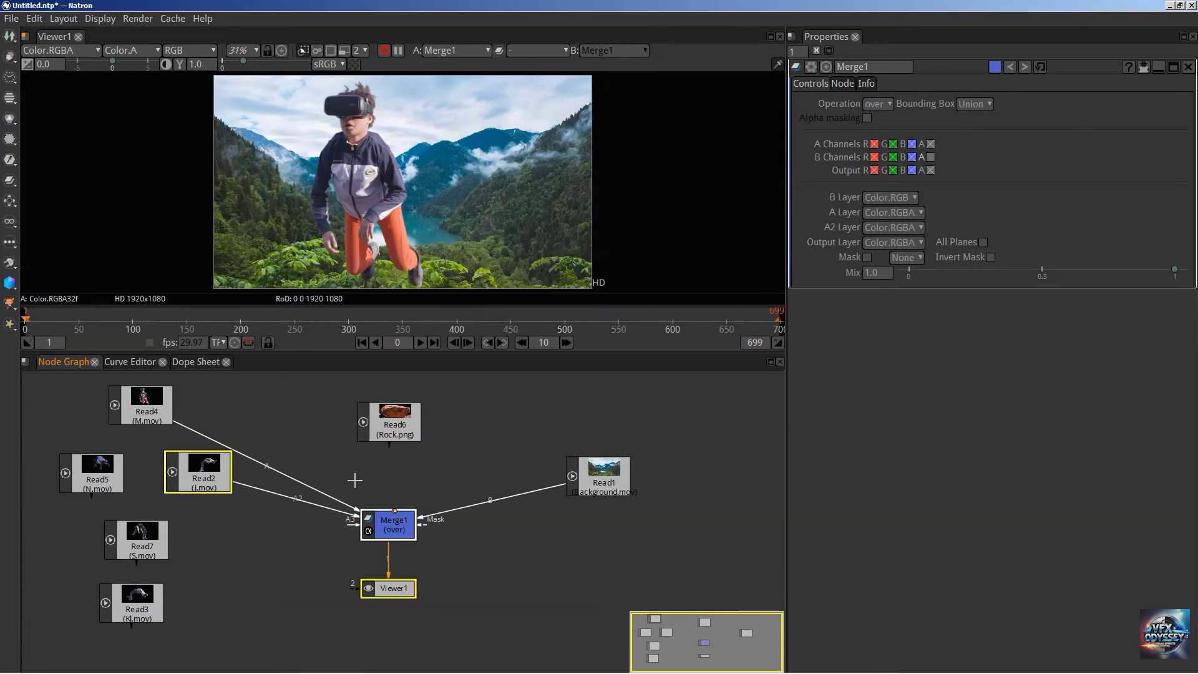
pyautogui.moveTo(353, 531); pyautogui.dragTo(100, 488)
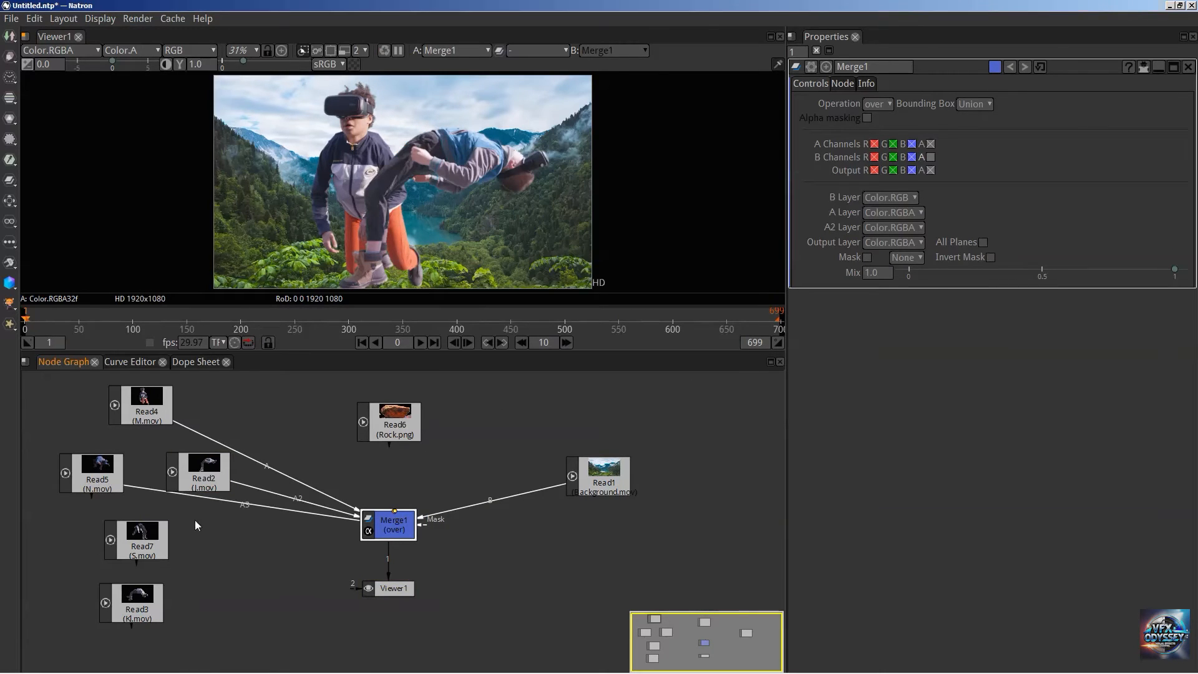
pyautogui.click(738, 378)
# Connect Merge1's A4 input to Read7 (S.mov) and its A5 input to Read3 (Kl.mov), dismissing the frame-rate warnings.
pyautogui.moveTo(352, 530); pyautogui.dragTo(140, 543)
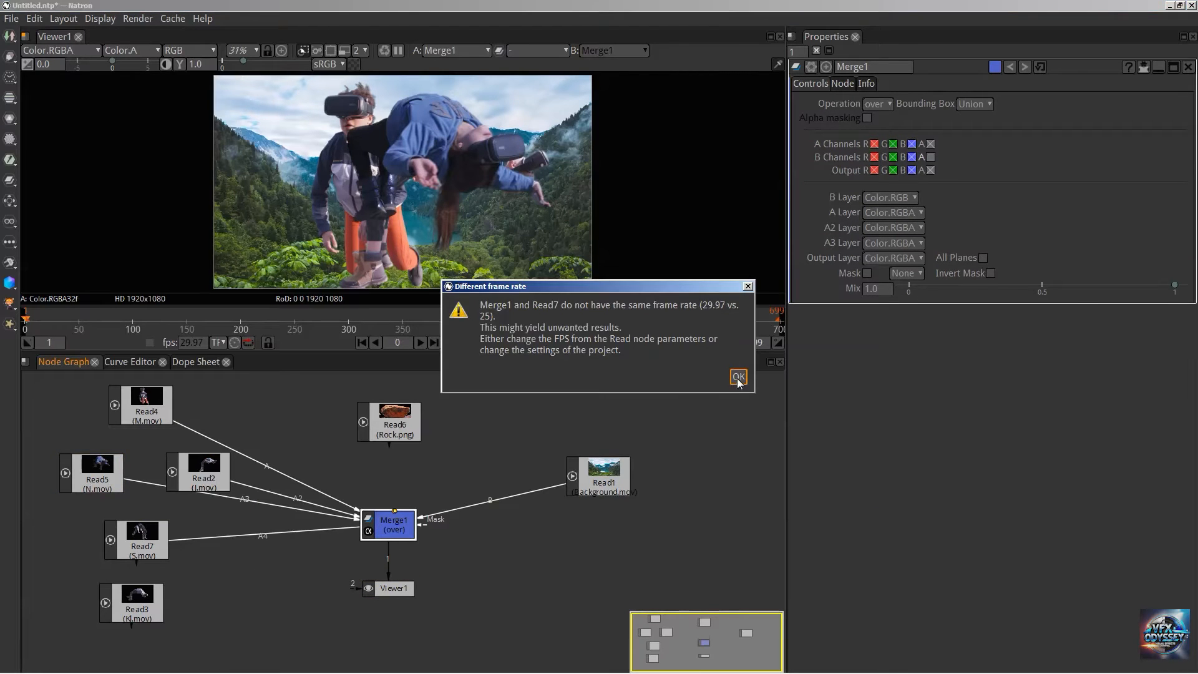
pyautogui.click(738, 379)
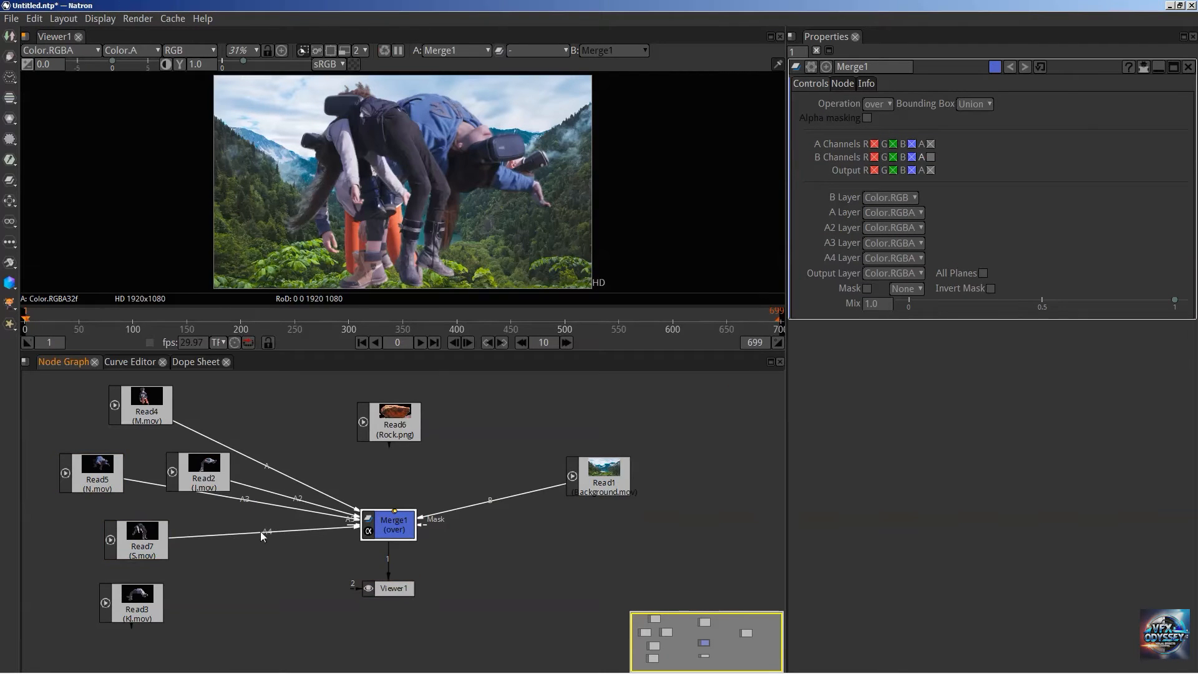
pyautogui.moveTo(351, 528); pyautogui.dragTo(137, 614)
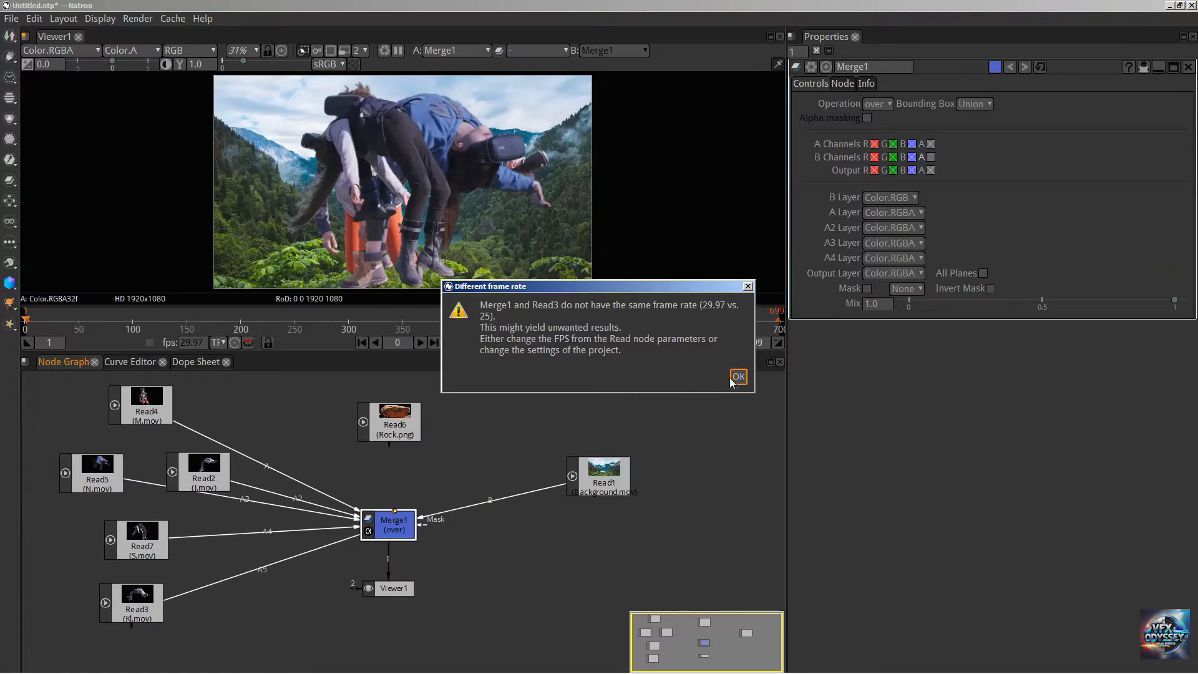
pyautogui.click(736, 379)
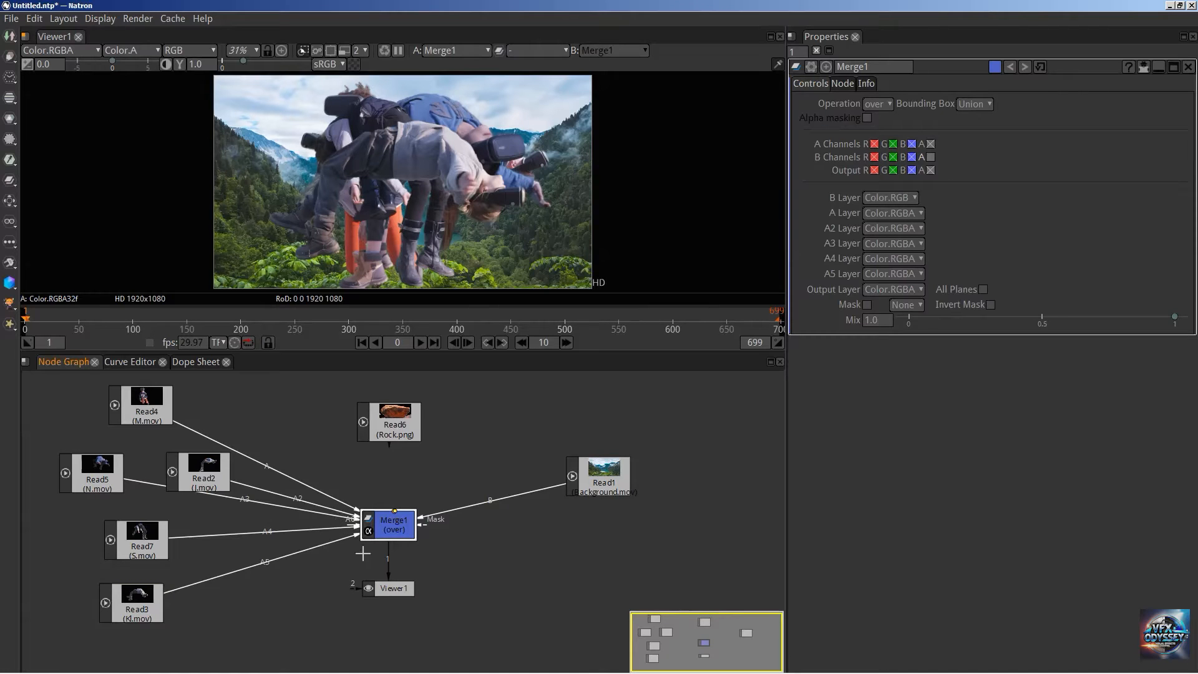
# Reposition Read6 slightly higher, and shift Read4, Read5 and Read2 a little further from Merge1.
pyautogui.moveTo(389, 428); pyautogui.dragTo(392, 421)
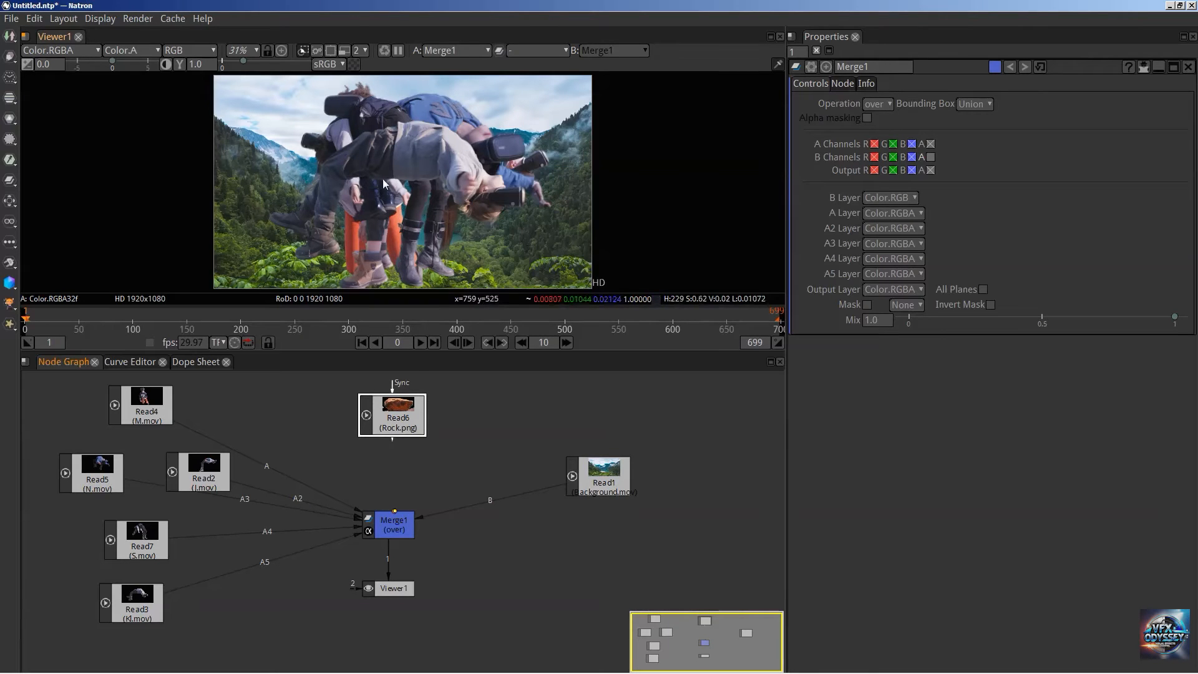
pyautogui.moveTo(143, 412); pyautogui.dragTo(149, 404)
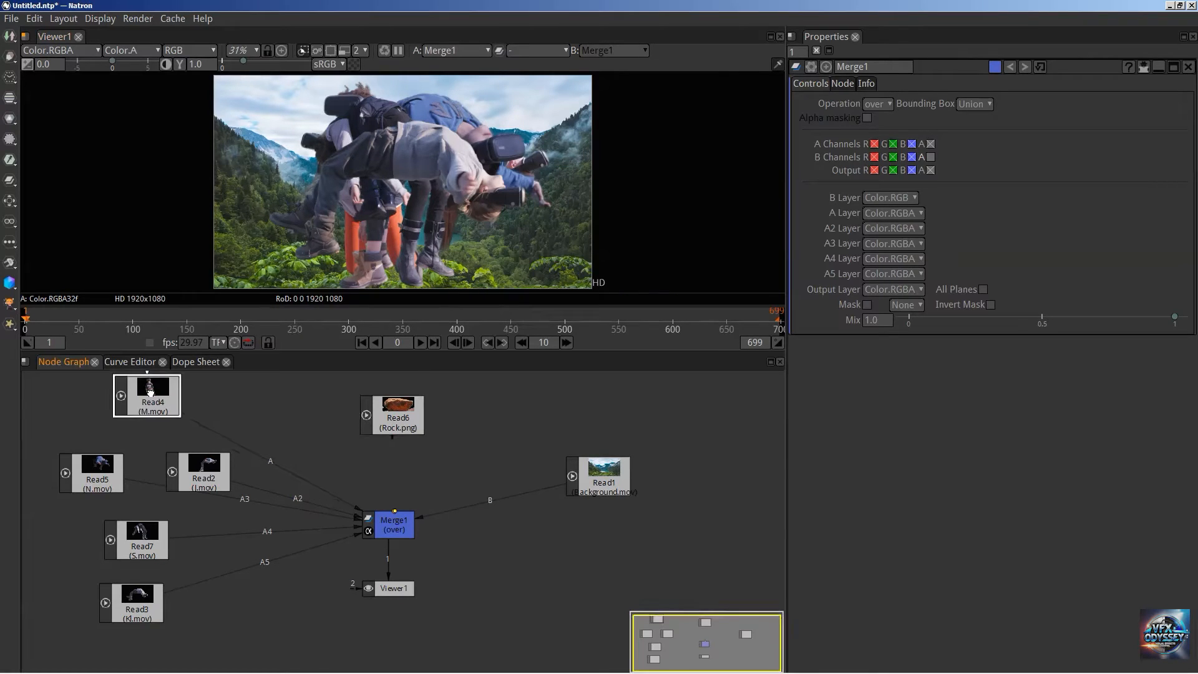
pyautogui.moveTo(121, 454); pyautogui.dragTo(97, 451)
pyautogui.moveTo(206, 464); pyautogui.dragTo(191, 463)
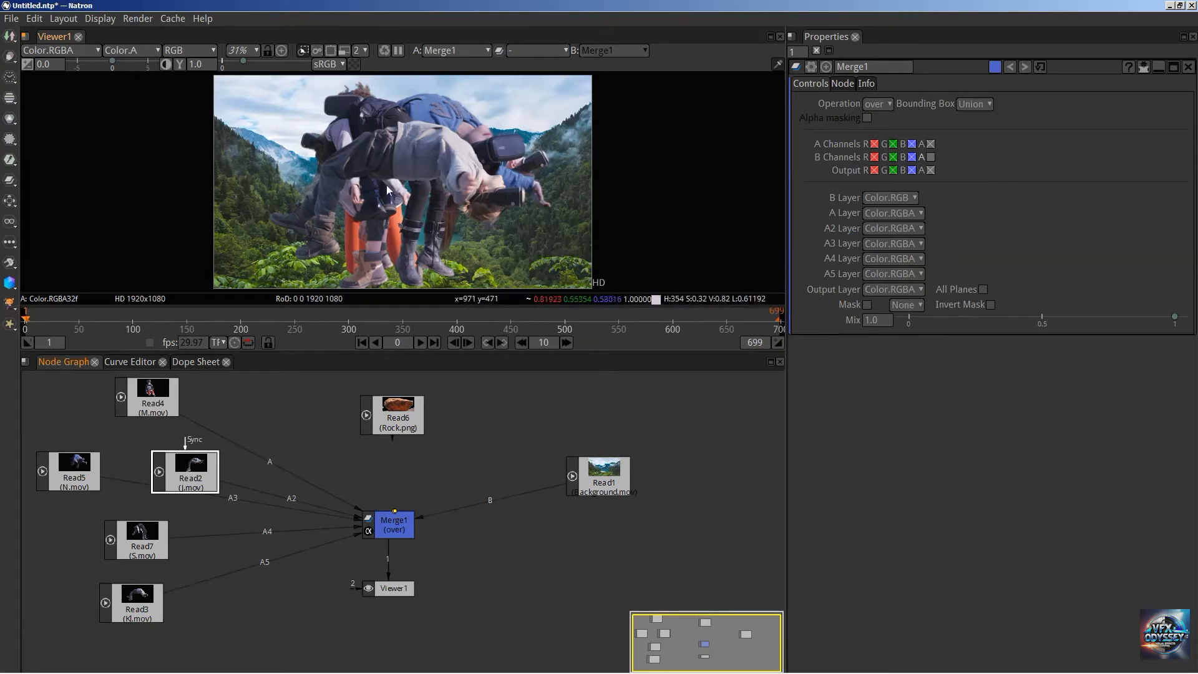
pyautogui.moveTo(164, 409); pyautogui.dragTo(147, 411)
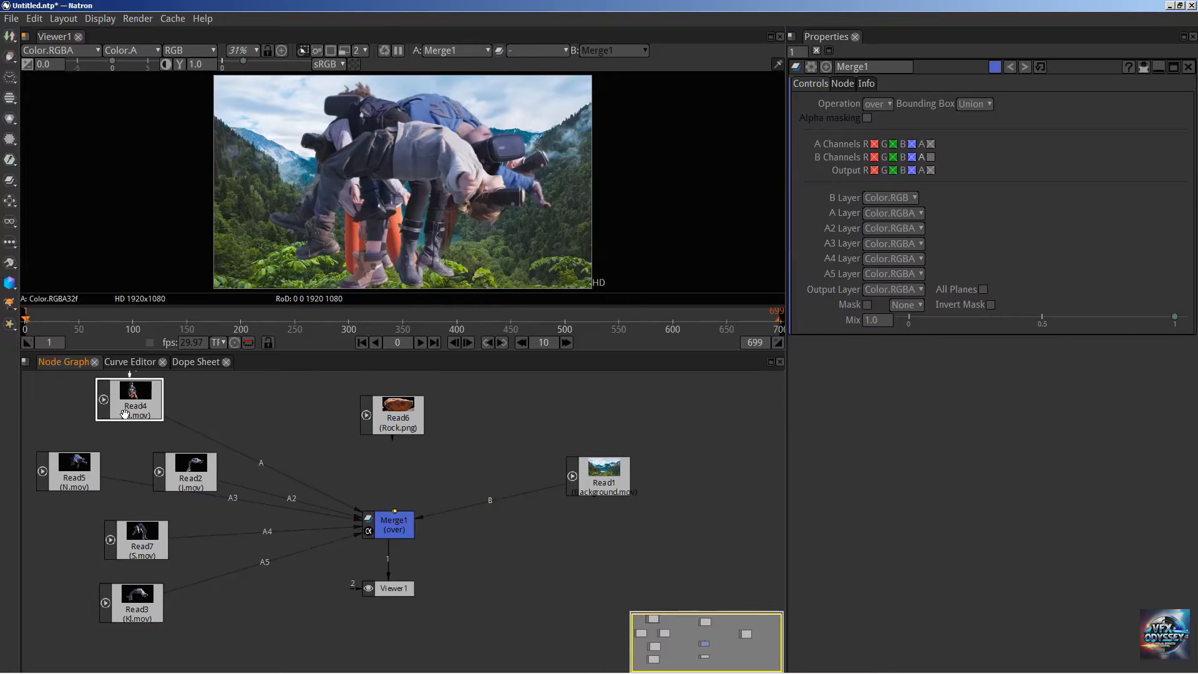
# Insert a Transform node between Read4 (M.mov) and Merge1's A input, placing it just beside Read4.
pyautogui.click(254, 397)
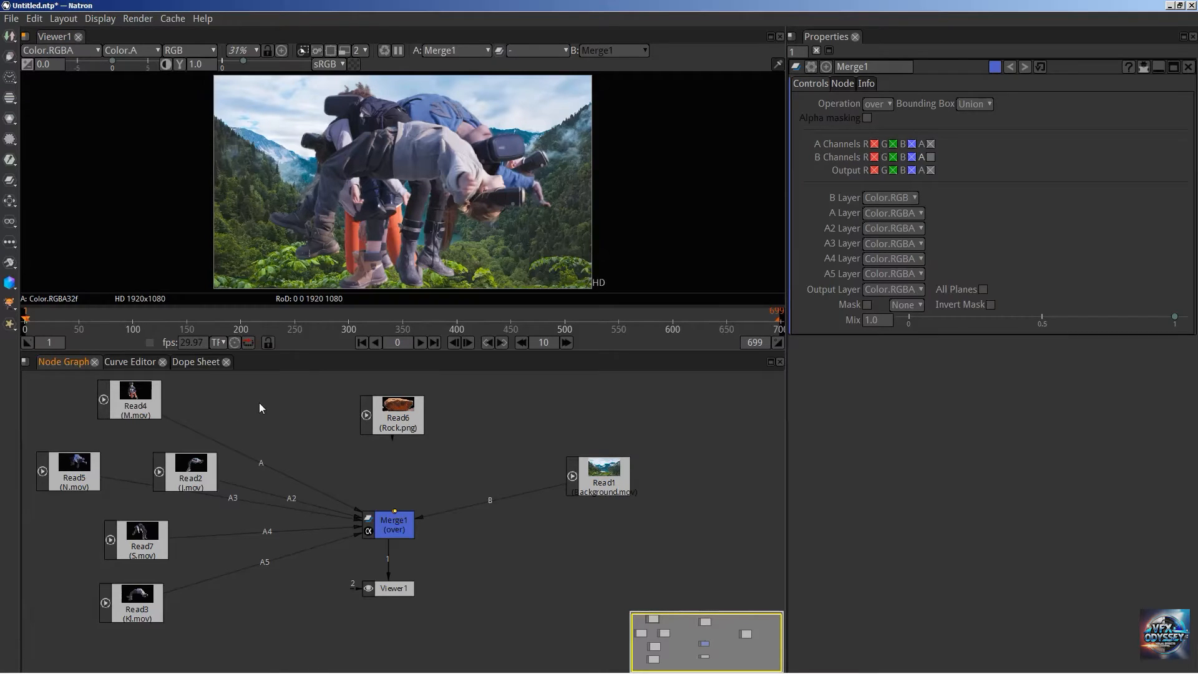
pyautogui.press('Tab')
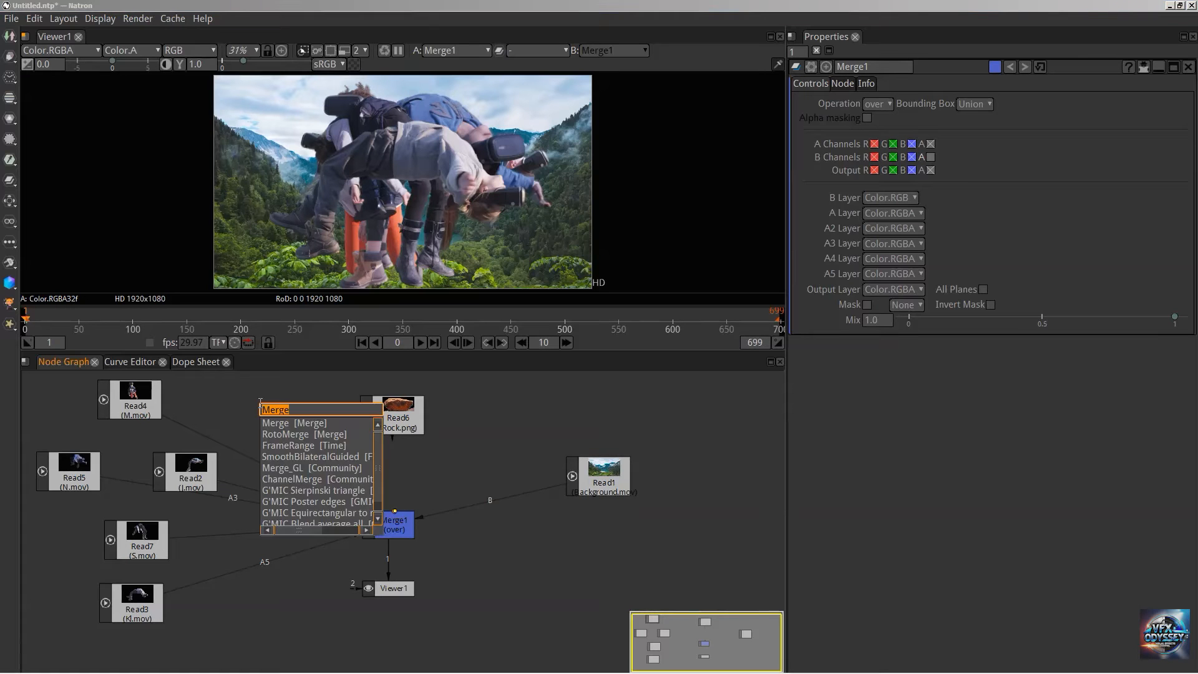
pyautogui.write('transform')
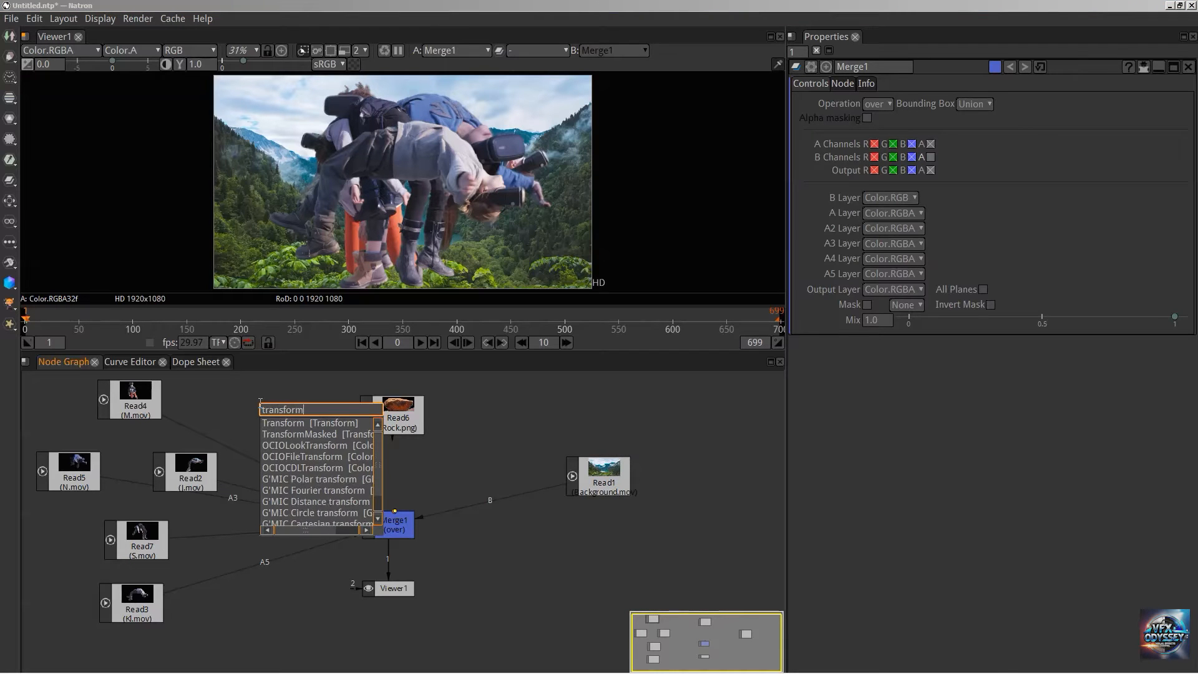
pyautogui.press('Return')
pyautogui.moveTo(273, 404)
pyautogui.mouseDown()
pyautogui.moveTo(254, 451)
pyautogui.moveTo(270, 441)
pyautogui.moveTo(271, 423)
pyautogui.mouseUp()
# Shift Read2 (J.mov) slightly up, insert a Transform node between it and Merge1's A2 input, and place that node beside Read2.
pyautogui.moveTo(183, 479); pyautogui.dragTo(185, 462)
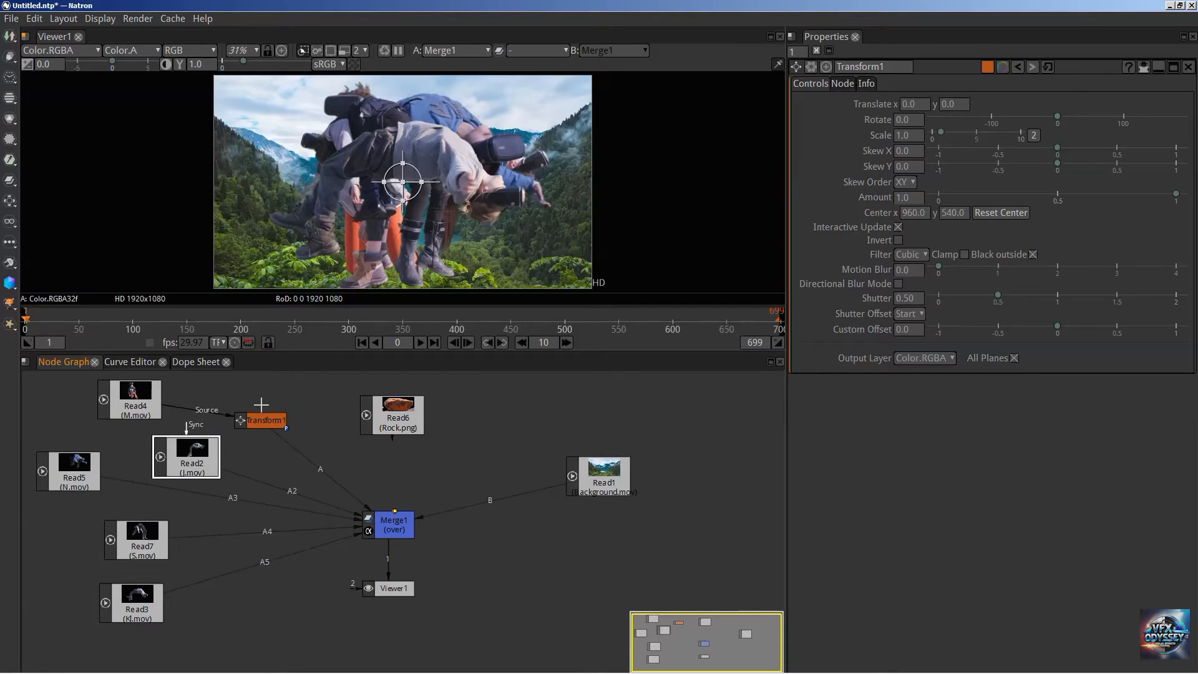
pyautogui.click(224, 462)
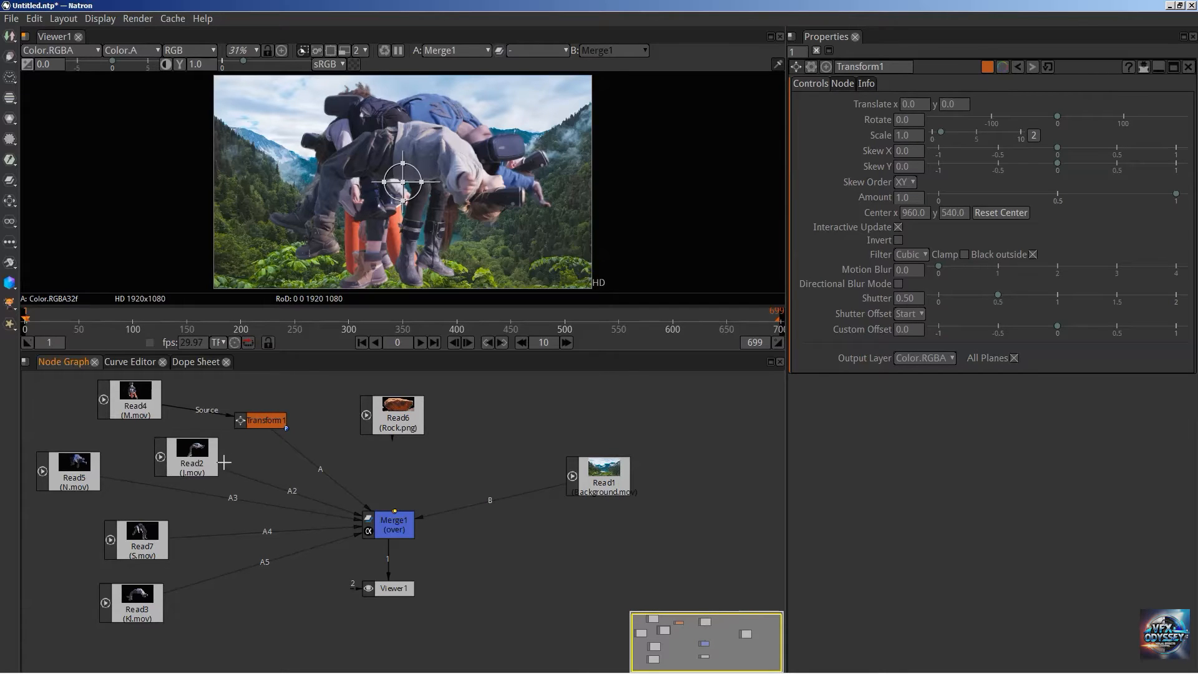
pyautogui.click(190, 457)
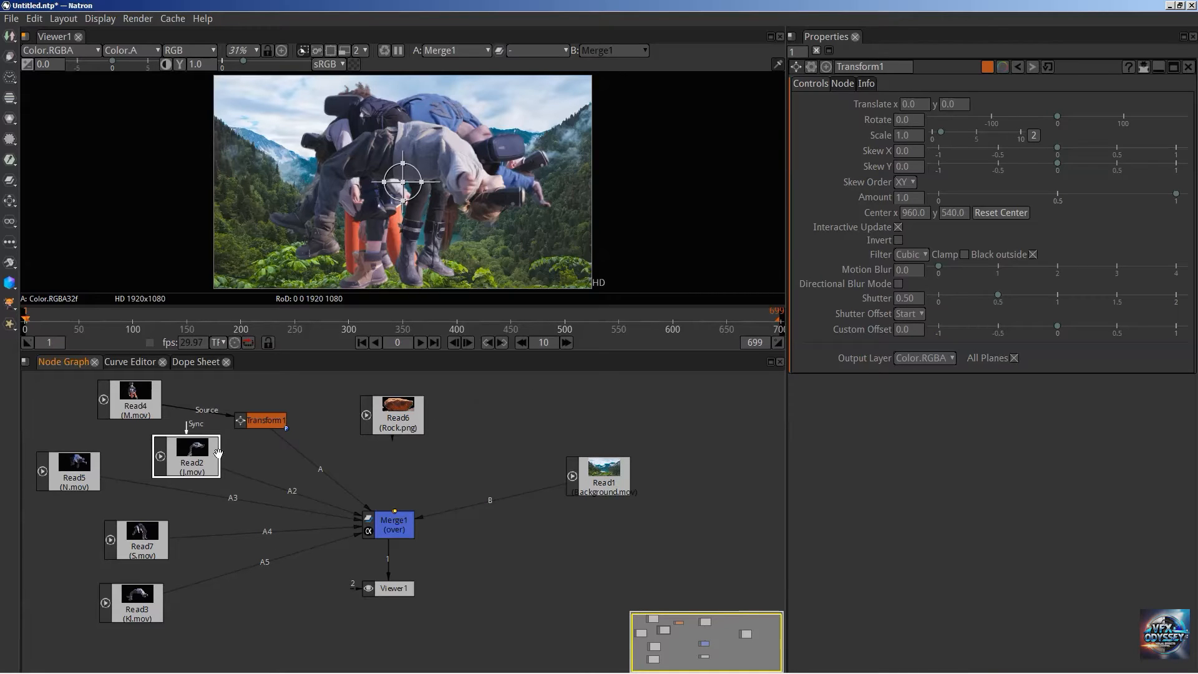
pyautogui.moveTo(198, 451); pyautogui.dragTo(190, 446)
pyautogui.press('Tab')
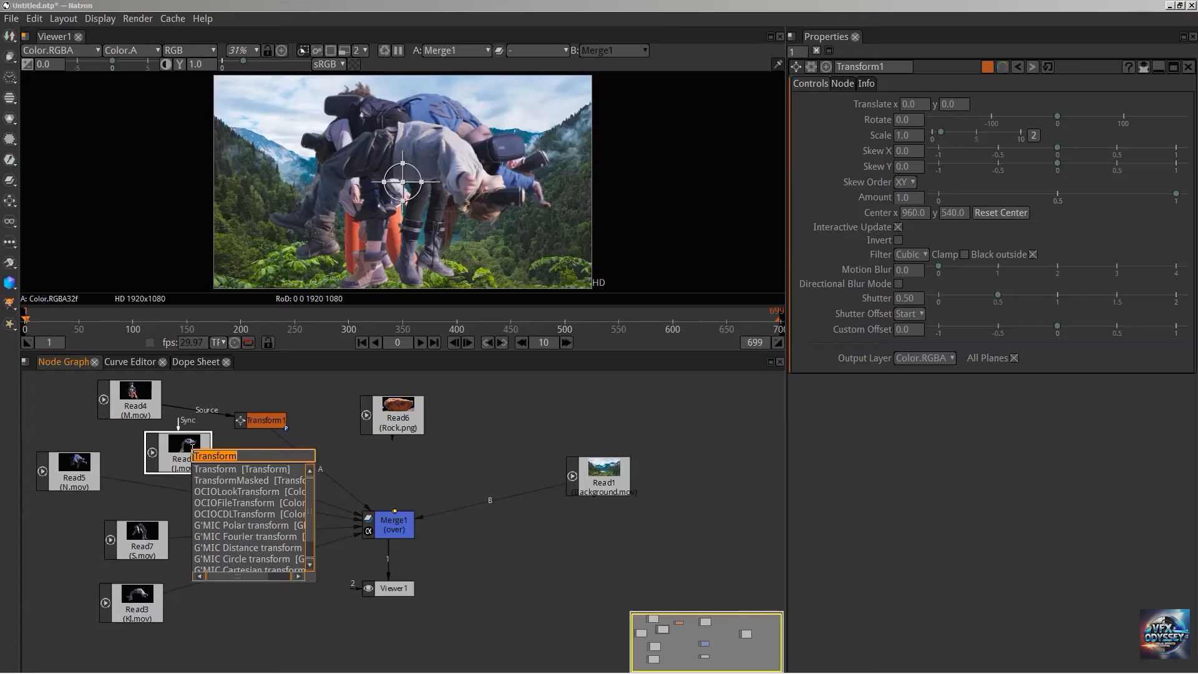
pyautogui.press('Return')
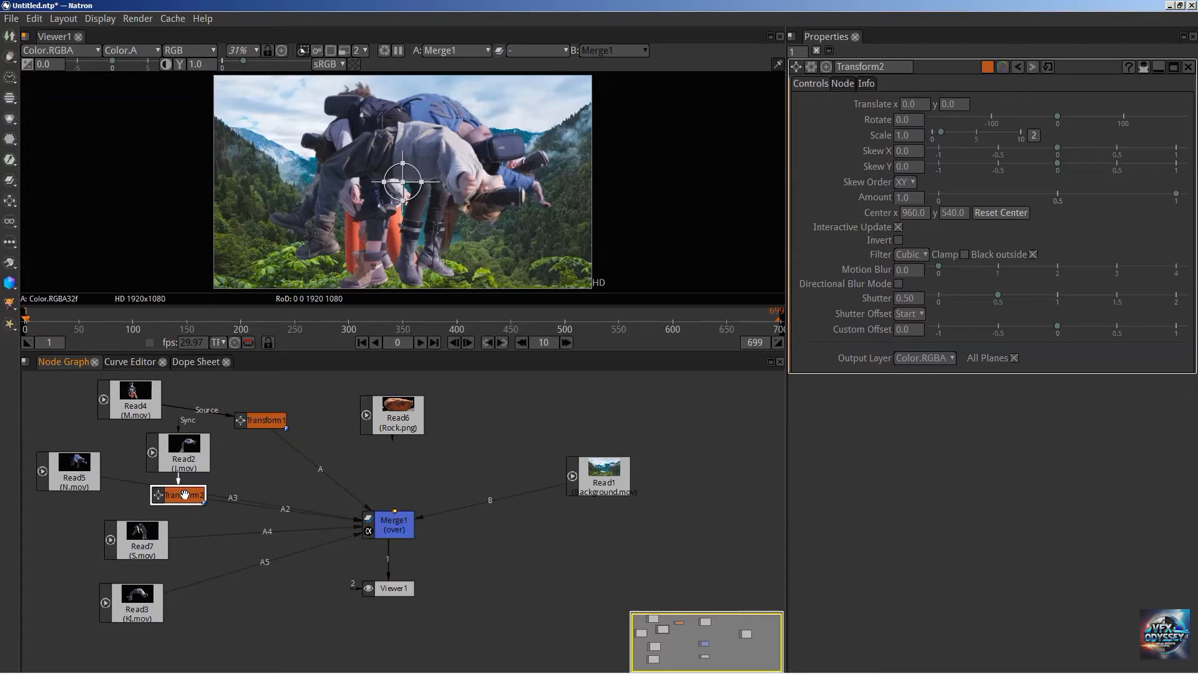
pyautogui.moveTo(161, 490); pyautogui.dragTo(245, 477)
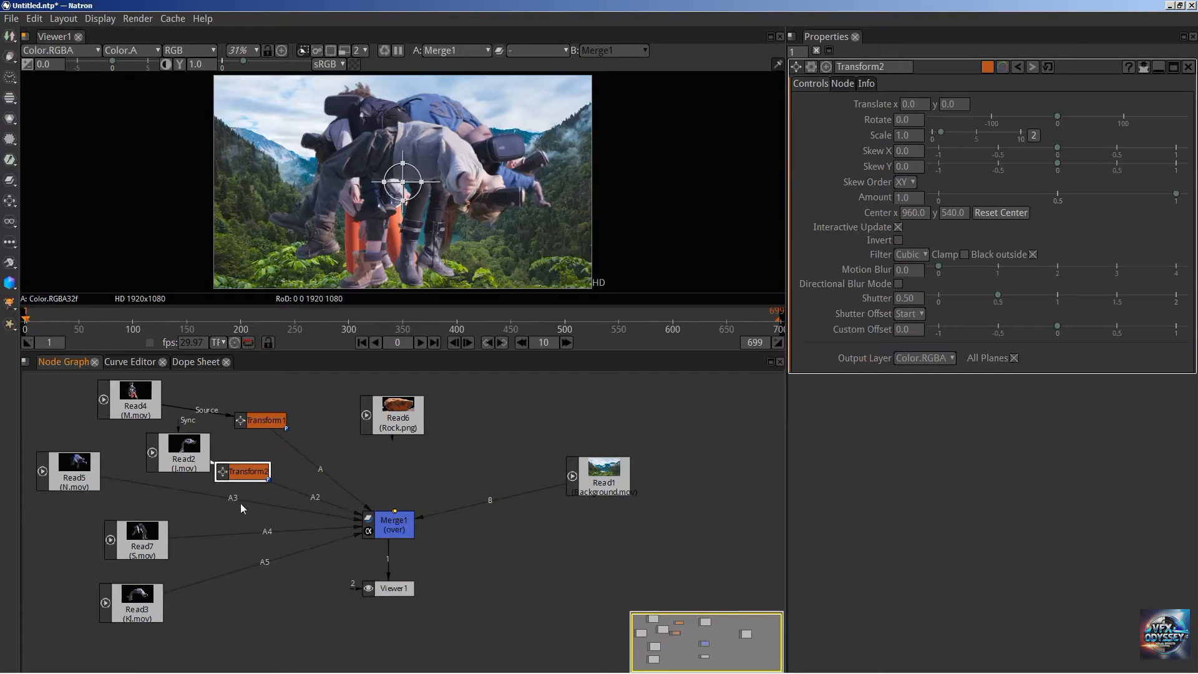
# Spread Read4, its Transform node, Read5, Read7 and Read3 farther away from Merge1 to make room in the node graph.
pyautogui.scroll(-1, 241, 506)
pyautogui.moveTo(292, 439); pyautogui.dragTo(418, 468)
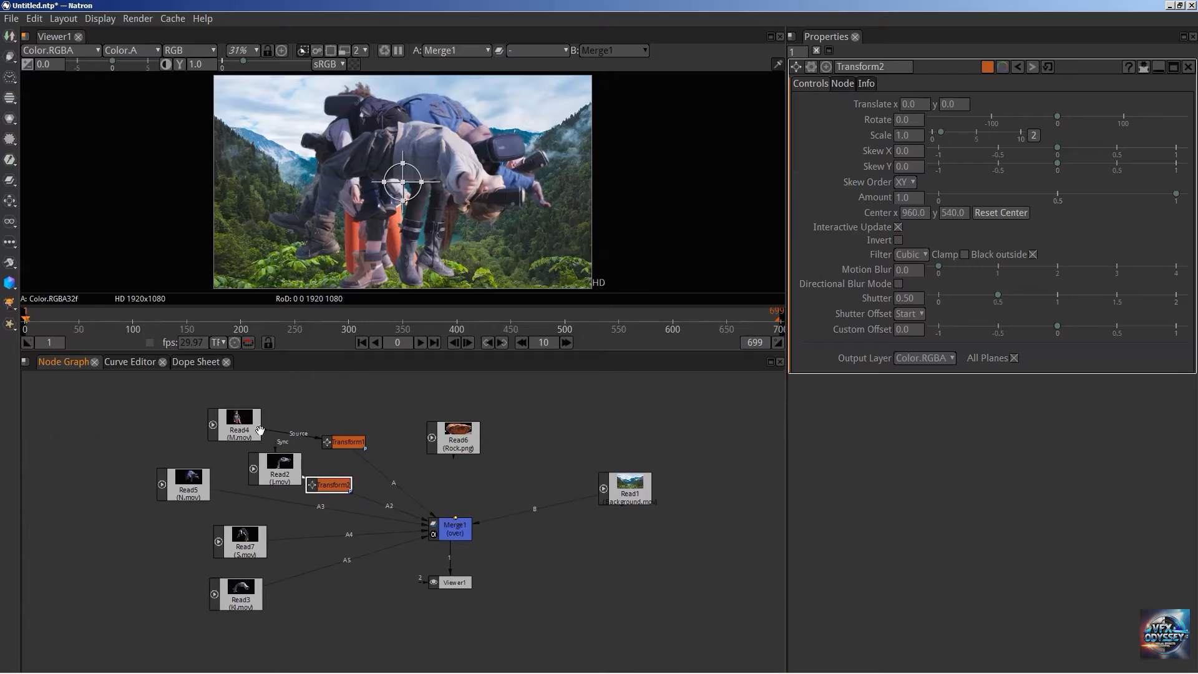
pyautogui.moveTo(241, 431); pyautogui.dragTo(183, 412)
pyautogui.moveTo(346, 442); pyautogui.dragTo(319, 430)
pyautogui.moveTo(162, 488); pyautogui.dragTo(66, 479)
pyautogui.moveTo(257, 541); pyautogui.dragTo(167, 568)
pyautogui.moveTo(255, 613); pyautogui.dragTo(173, 663)
# Insert a Transform node between Read5 (N.mov) and Merge1's A3 input, and place it beside Read5.
pyautogui.click(92, 469)
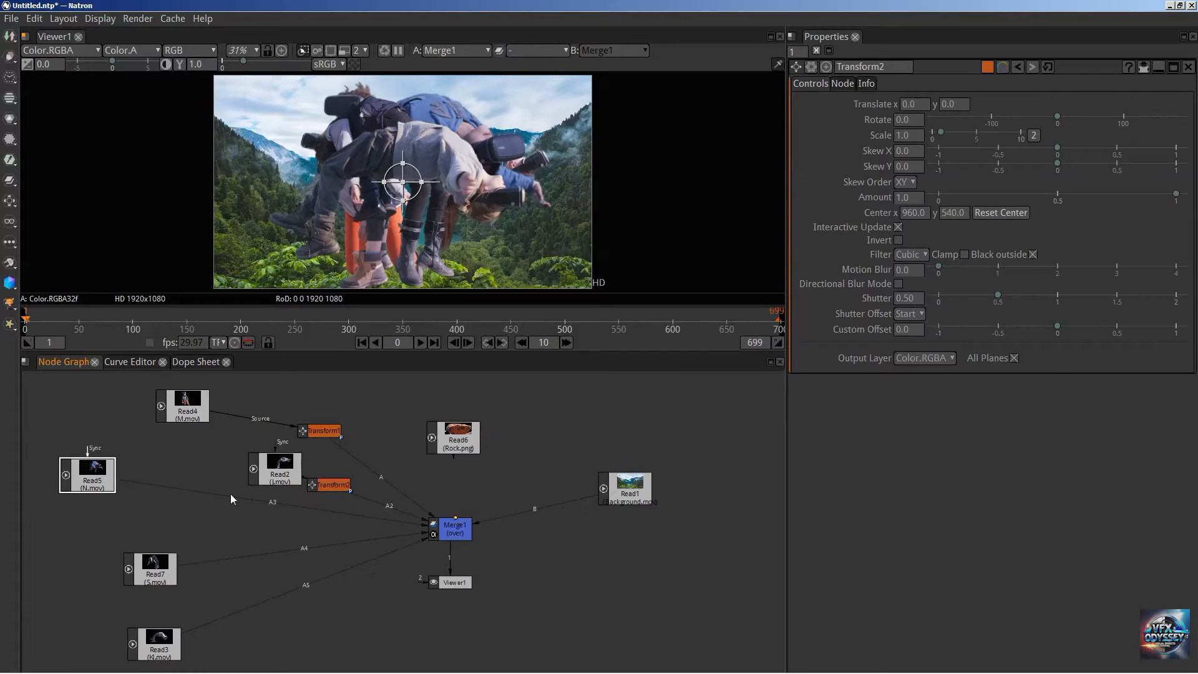
pyautogui.press('Tab')
pyautogui.press('Return')
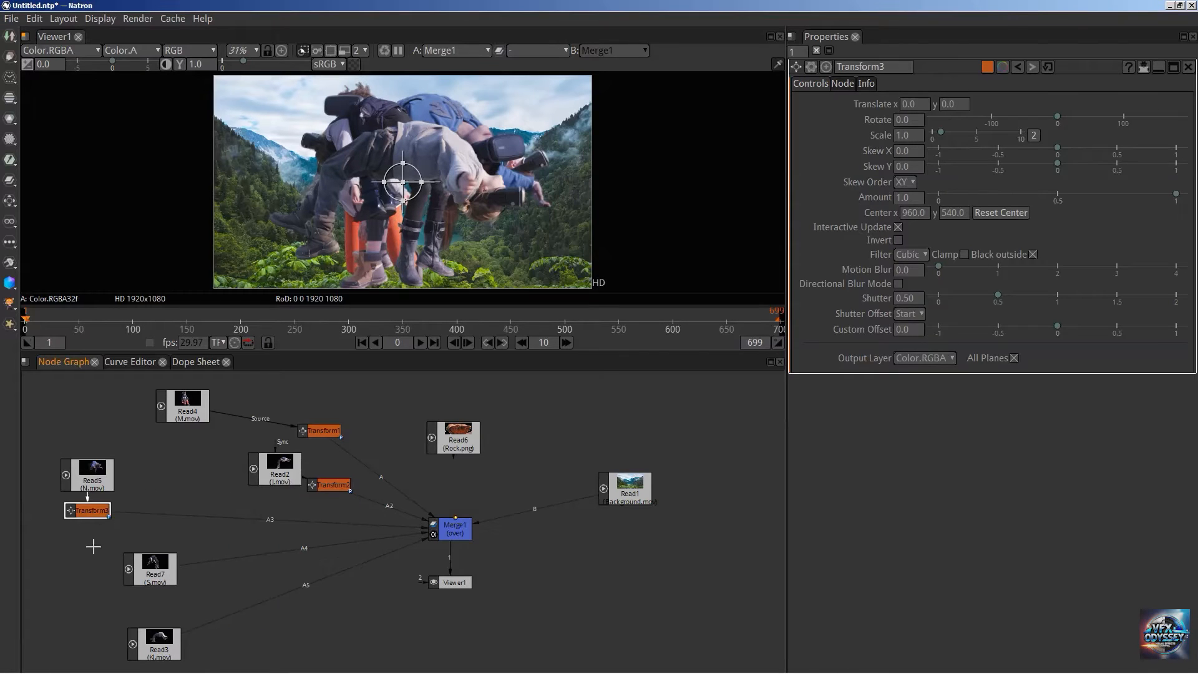
pyautogui.moveTo(81, 509); pyautogui.dragTo(173, 496)
# Insert a Transform node between Read7 (S.mov) and Merge1's A4 input, and place it beside Read7.
pyautogui.click(151, 561)
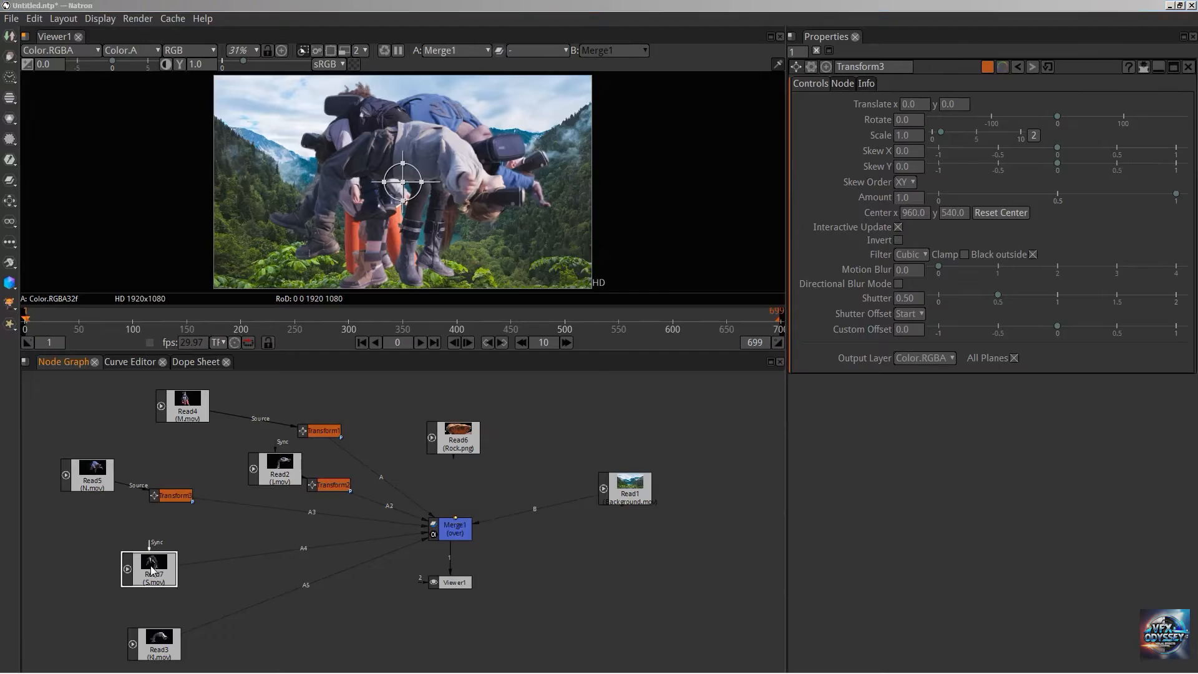
pyautogui.press('Tab')
pyautogui.write('tra')
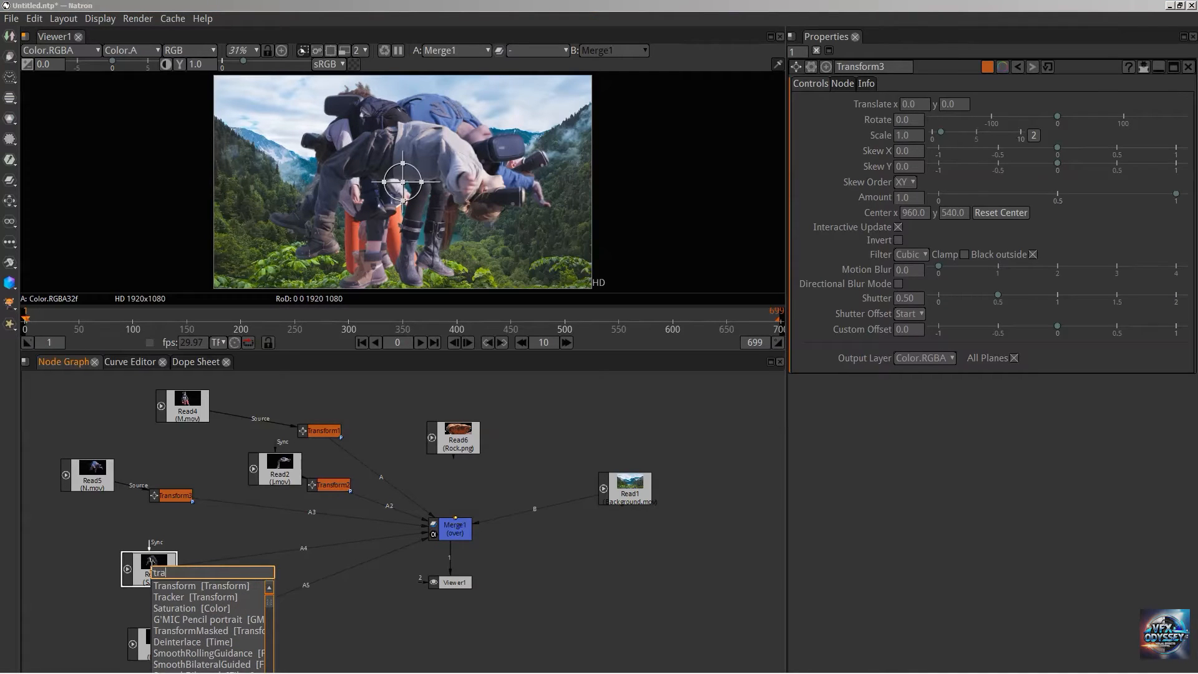
pyautogui.press('Return')
pyautogui.moveTo(151, 598); pyautogui.dragTo(243, 544)
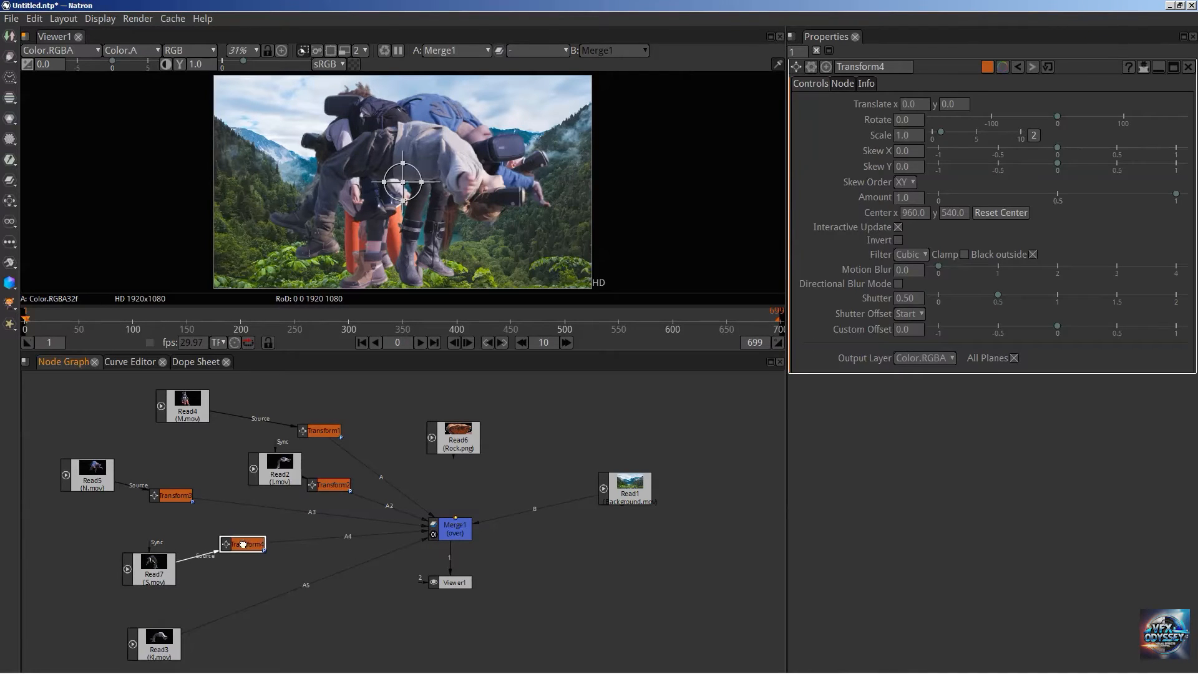
# Nudge Read3 (Kl.mov), insert a Transform node between it and Merge1's A5 input, and place that node beside Read3.
pyautogui.moveTo(153, 648); pyautogui.dragTo(143, 640)
pyautogui.press('Tab')
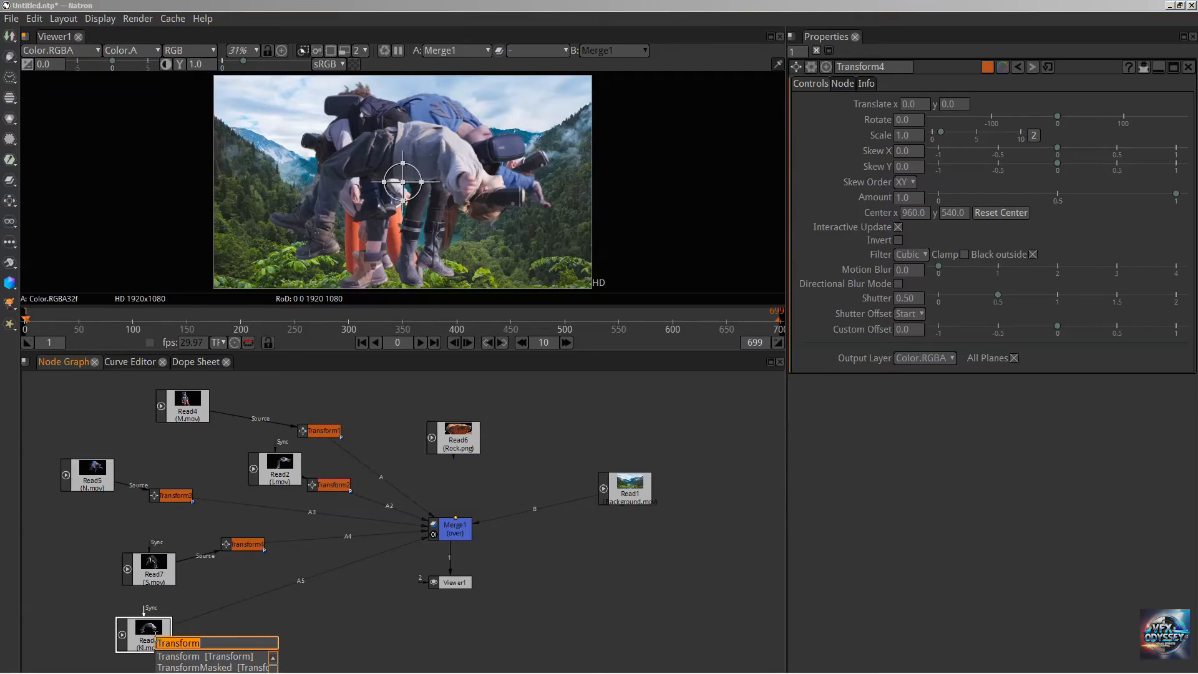
pyautogui.press('Return')
pyautogui.moveTo(140, 666); pyautogui.dragTo(257, 606)
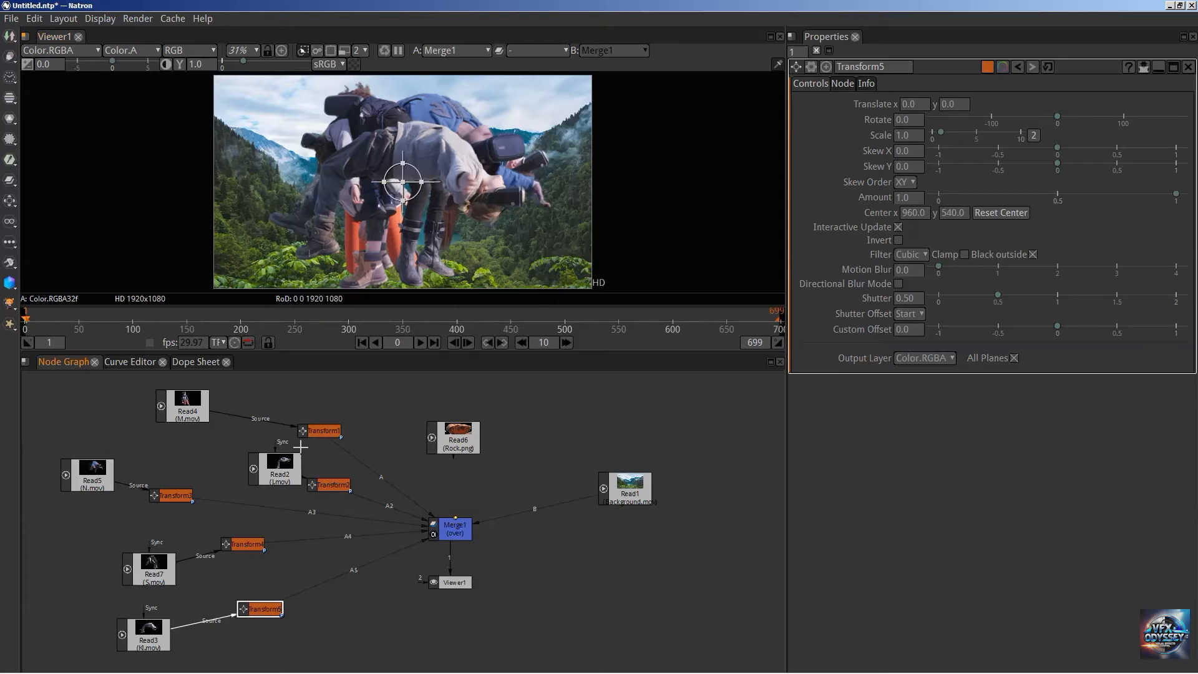
# Move the M.mov actor toward the left of the frame with Transform1, translating it to about x -426, y -42.
pyautogui.click(317, 430)
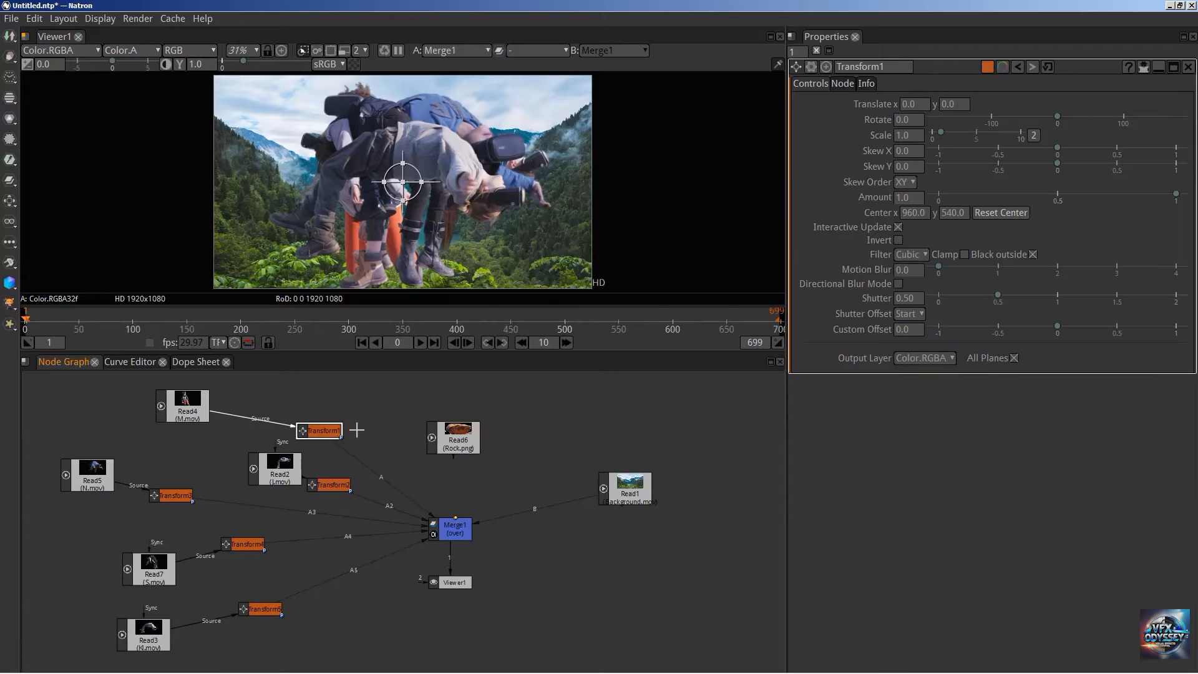
pyautogui.moveTo(402, 182); pyautogui.dragTo(277, 177)
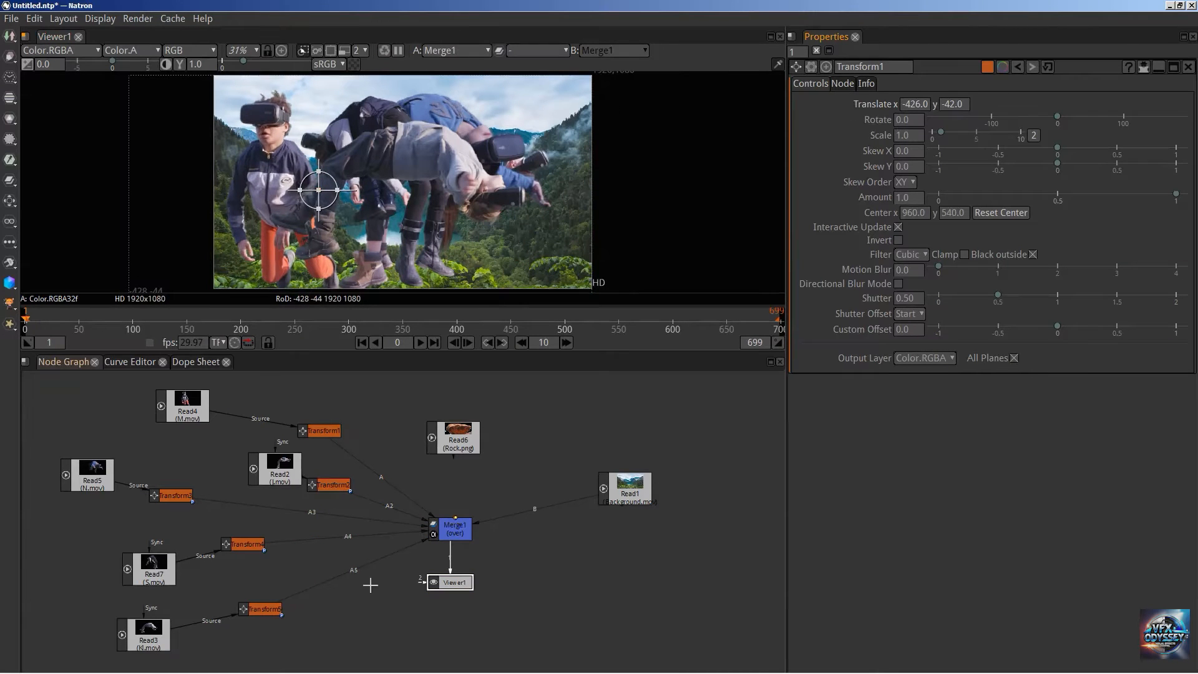
# Scale the Transform1 figure to 0.1 and move it near the frame's centre, at about x 16, y 58.
pyautogui.click(332, 430)
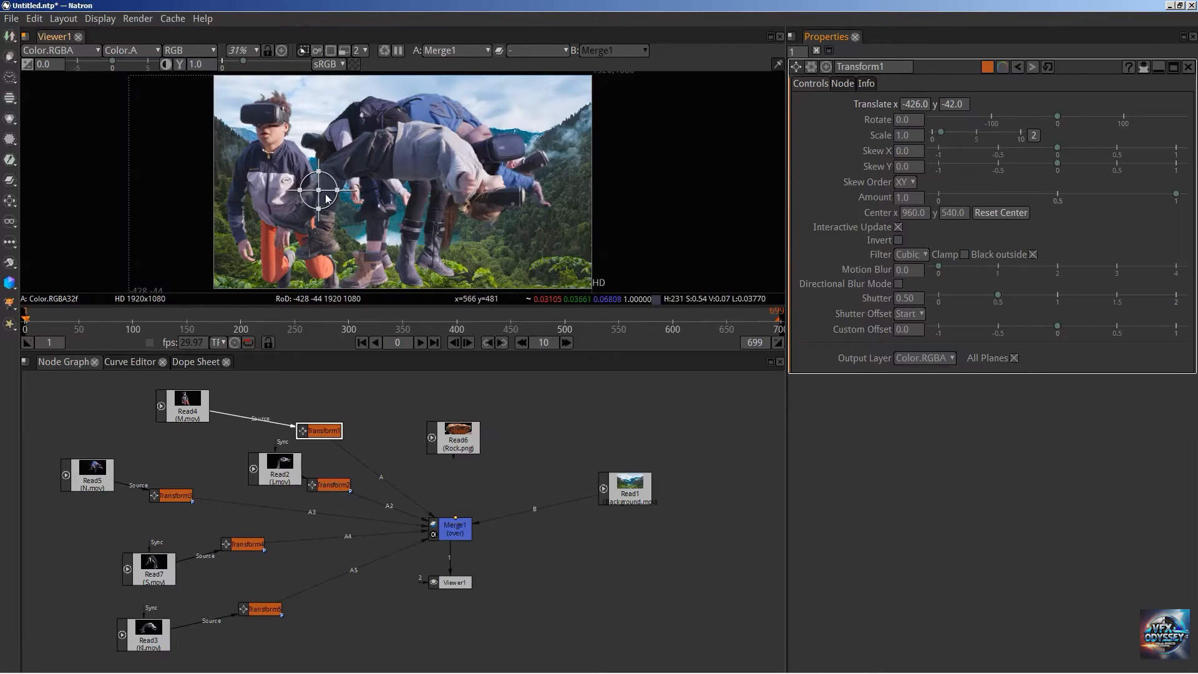
pyautogui.moveTo(320, 193); pyautogui.dragTo(330, 181)
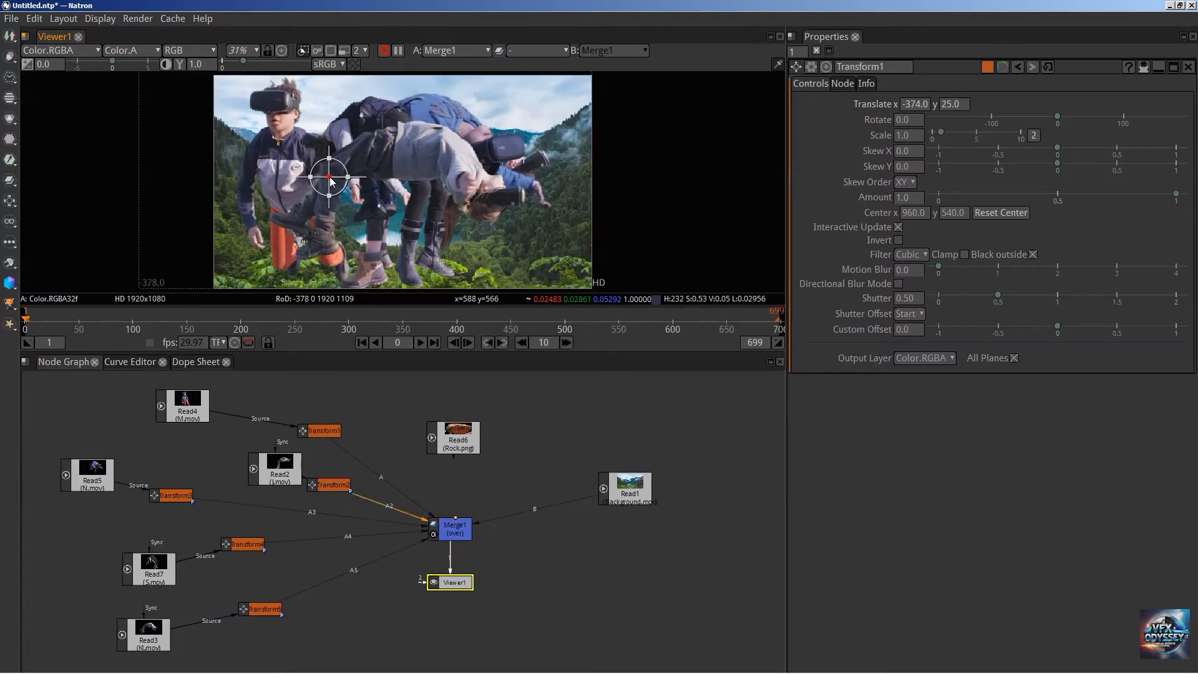
pyautogui.click(899, 135)
pyautogui.moveTo(911, 132); pyautogui.dragTo(870, 127)
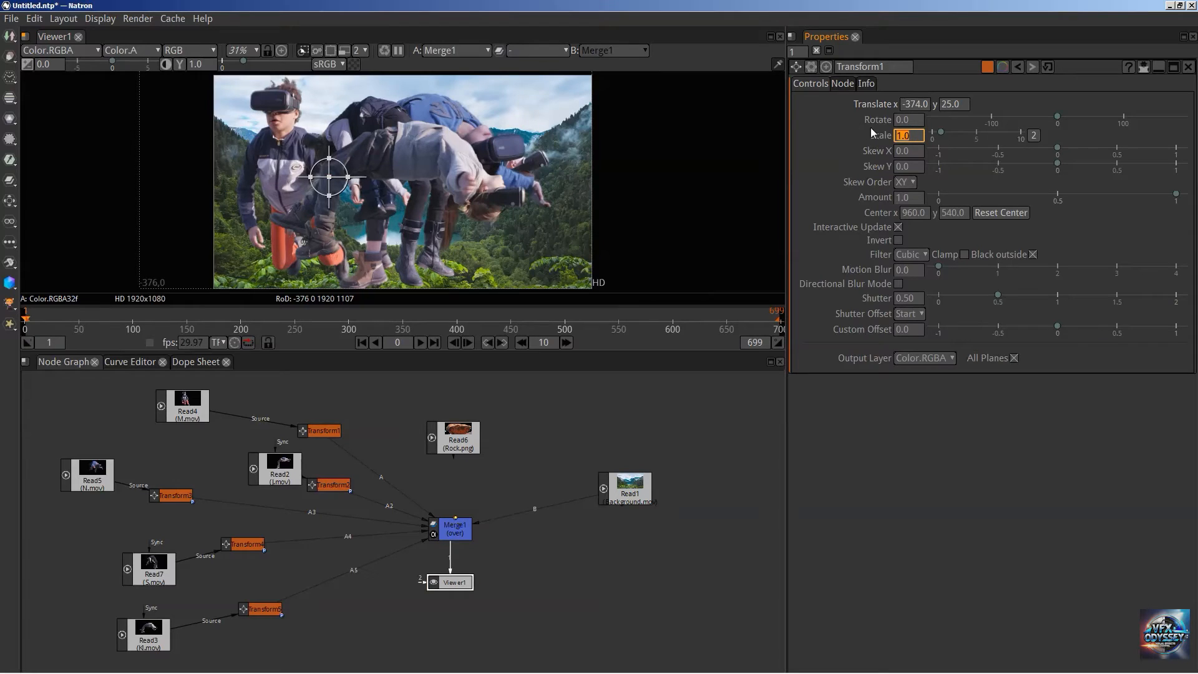
pyautogui.press('Return')
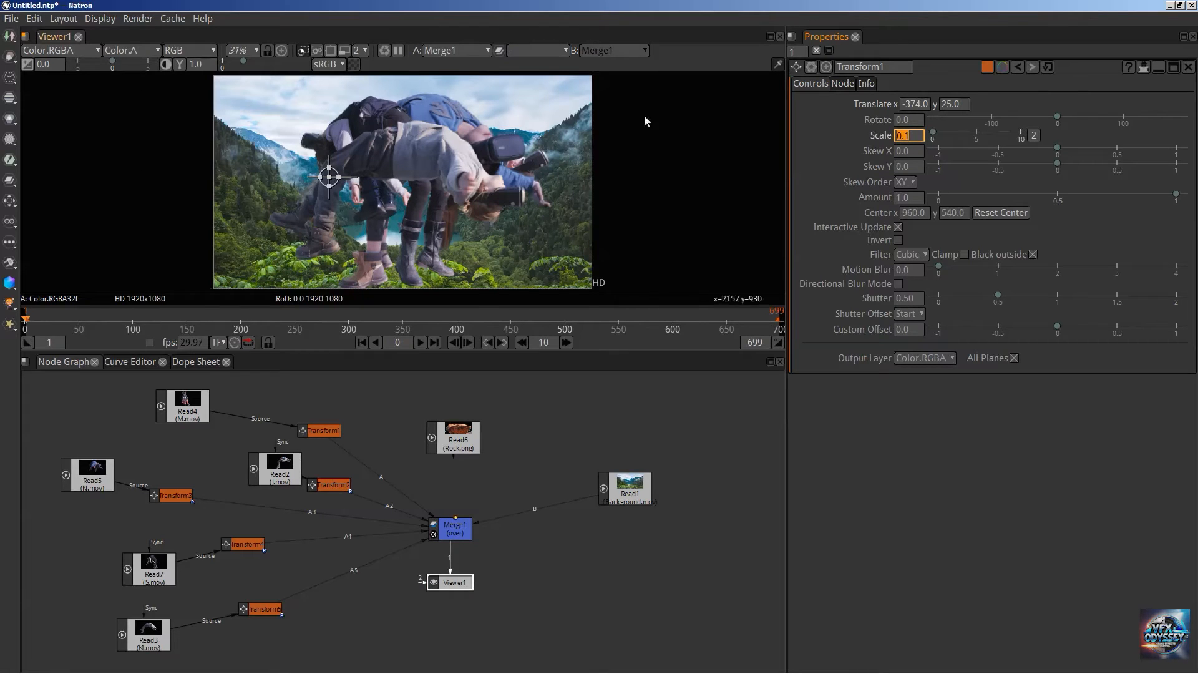
pyautogui.moveTo(336, 183); pyautogui.dragTo(410, 176)
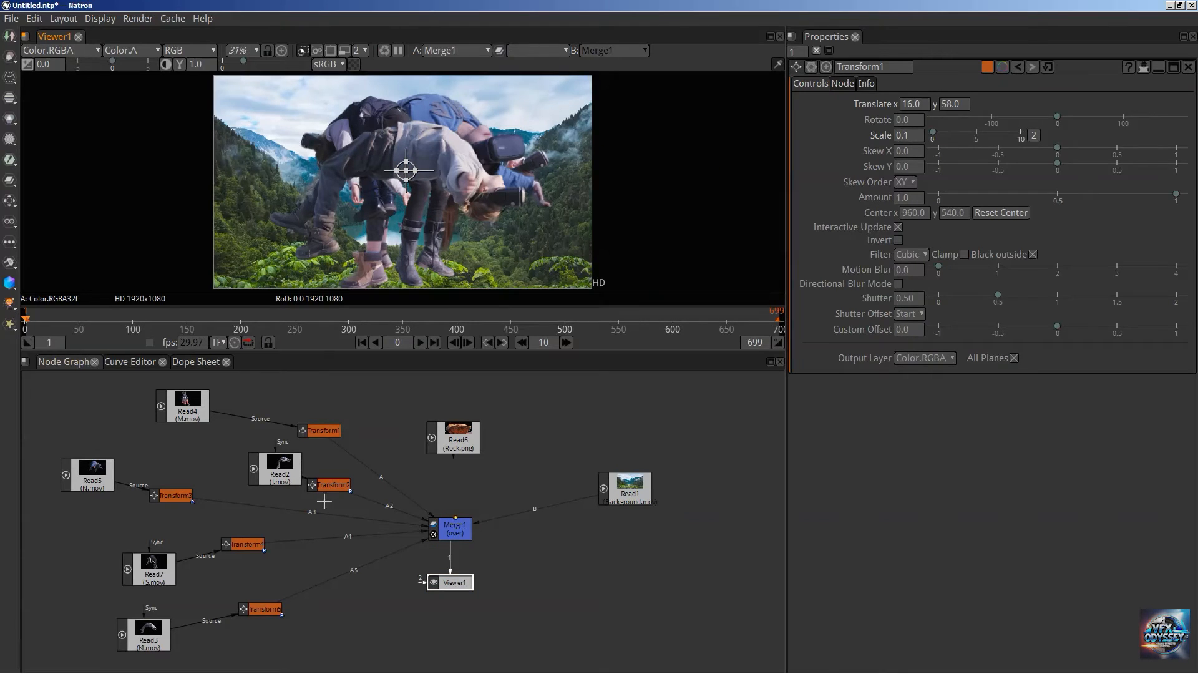
# Scale the Transform2 figure to 0.2 and move it over the right-hand mountains, at about x 438, y 62.
pyautogui.moveTo(302, 473); pyautogui.dragTo(294, 475)
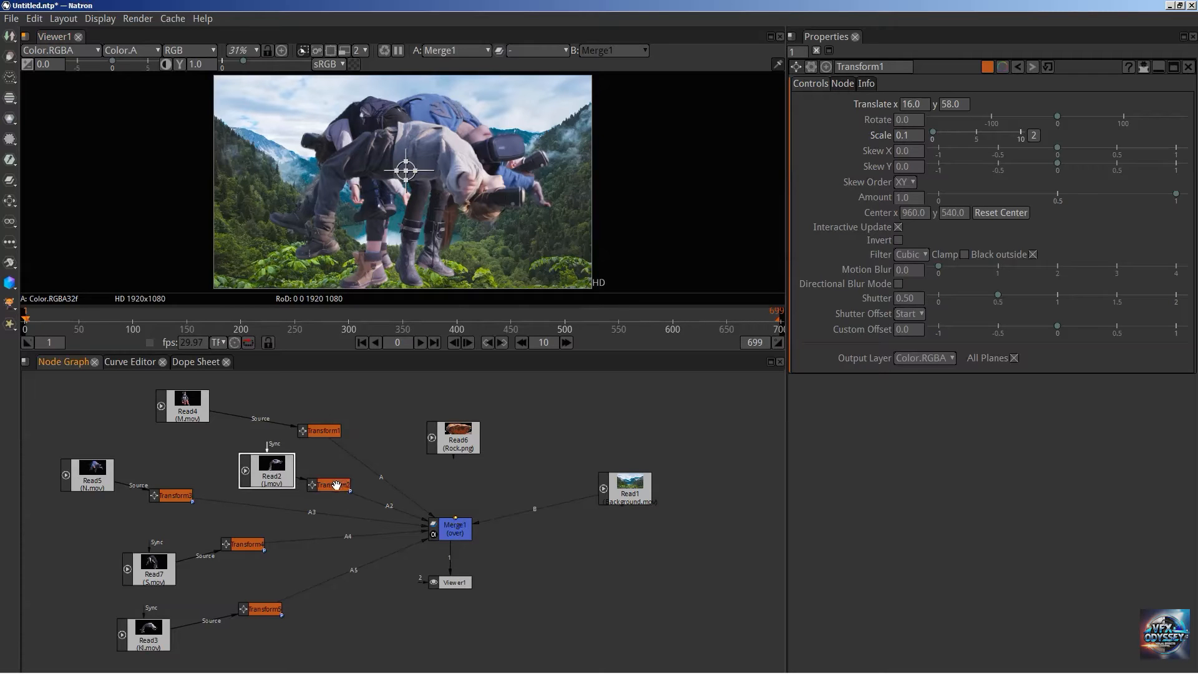
pyautogui.click(335, 485)
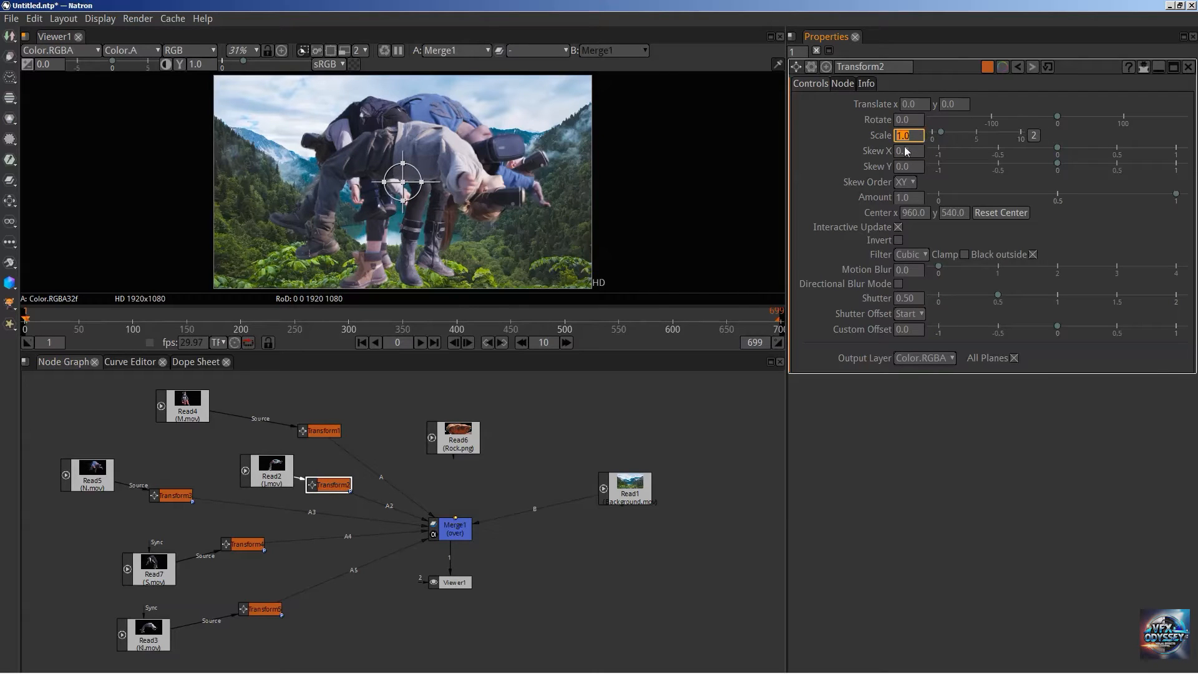
pyautogui.moveTo(403, 182); pyautogui.dragTo(433, 177)
pyautogui.click(918, 137)
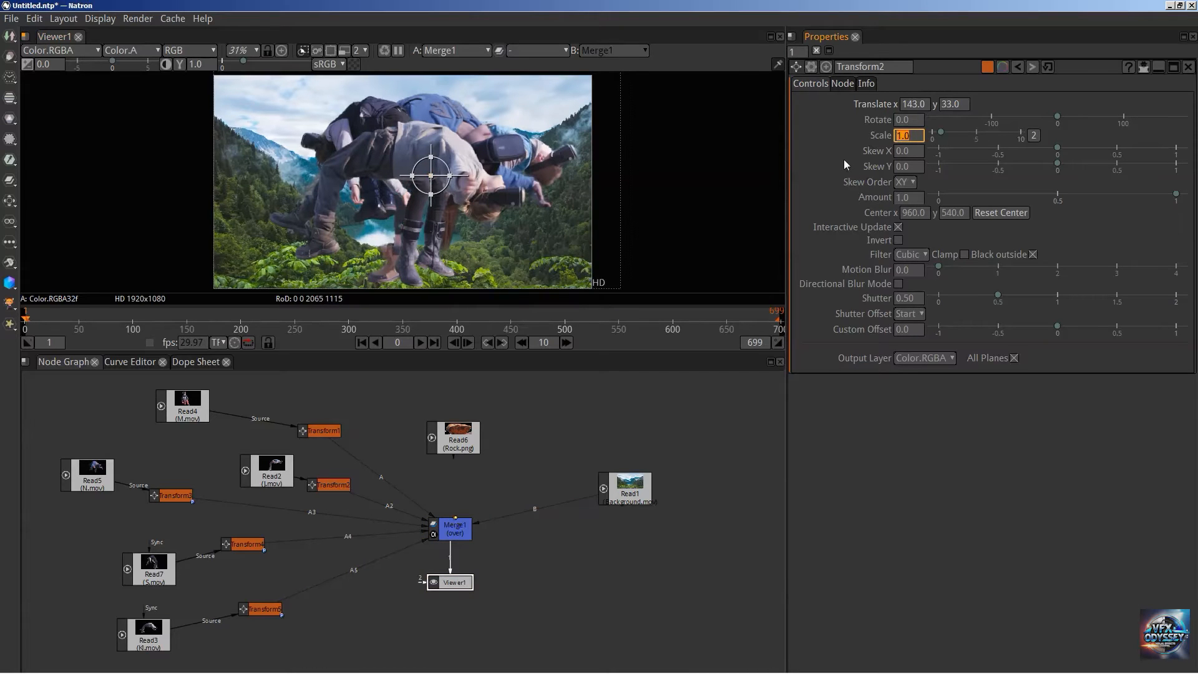
pyautogui.write('0.25')
pyautogui.press('BackSpace')
pyautogui.press('Return')
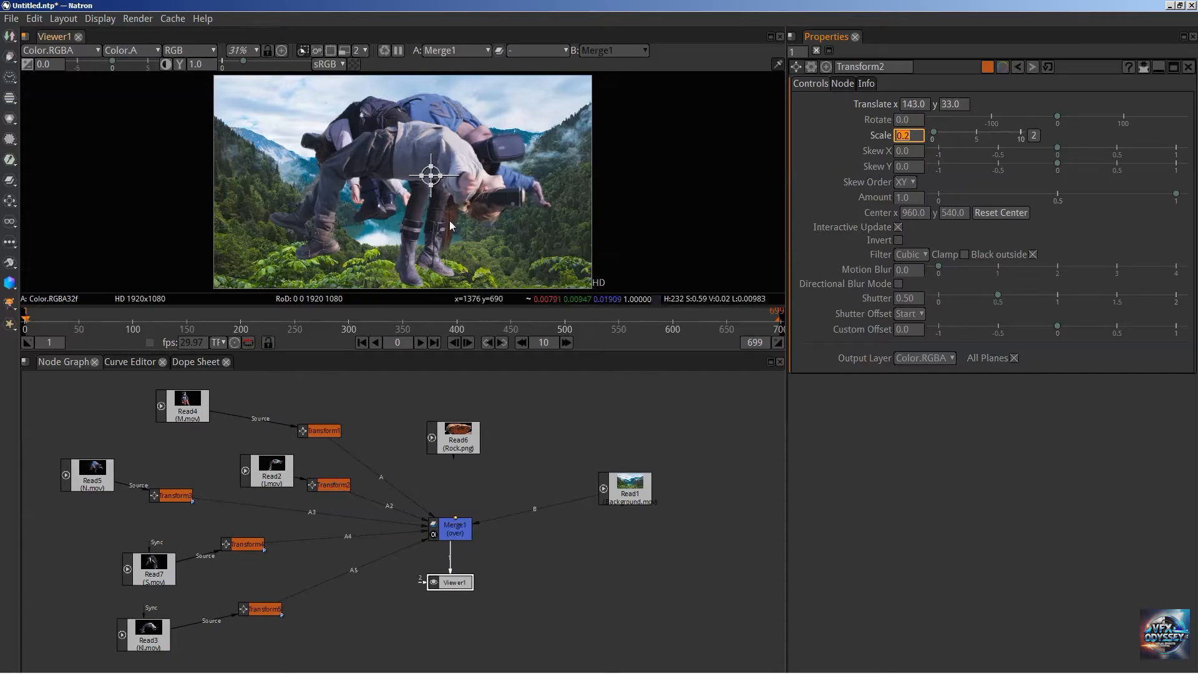
pyautogui.moveTo(428, 181); pyautogui.dragTo(489, 174)
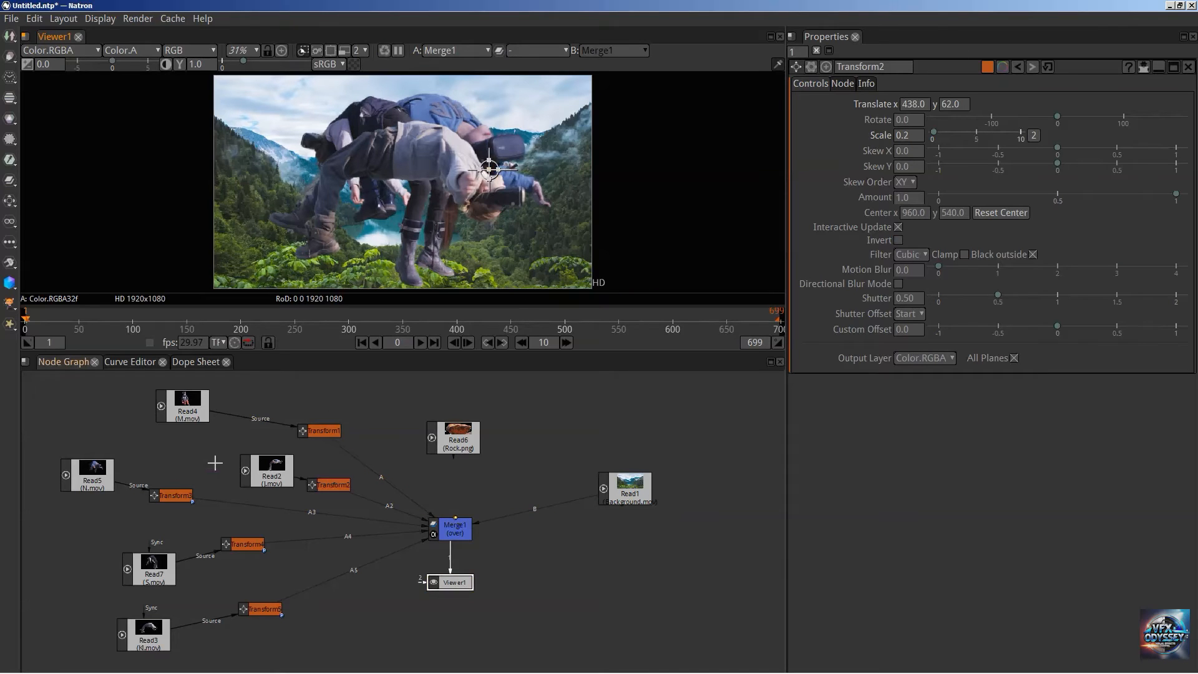
# Scale the Transform3 figure to 0.2 and move it over the left-hand mountains, at about x -501, y 54.
pyautogui.click(177, 497)
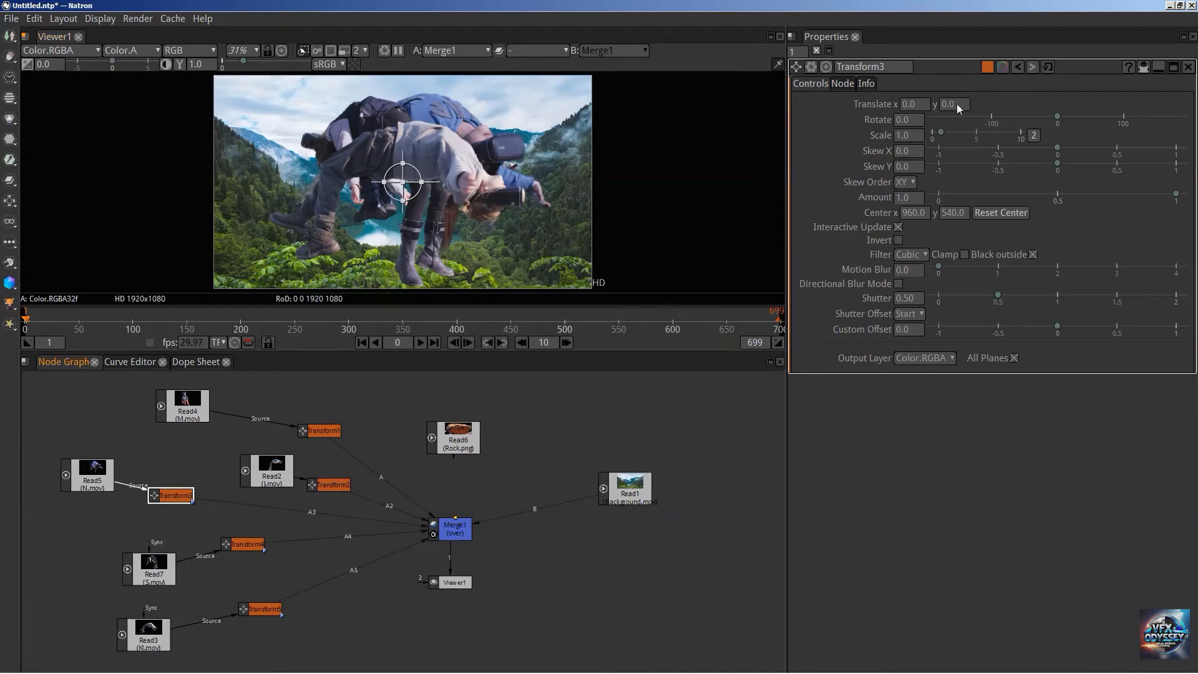
pyautogui.click(893, 135)
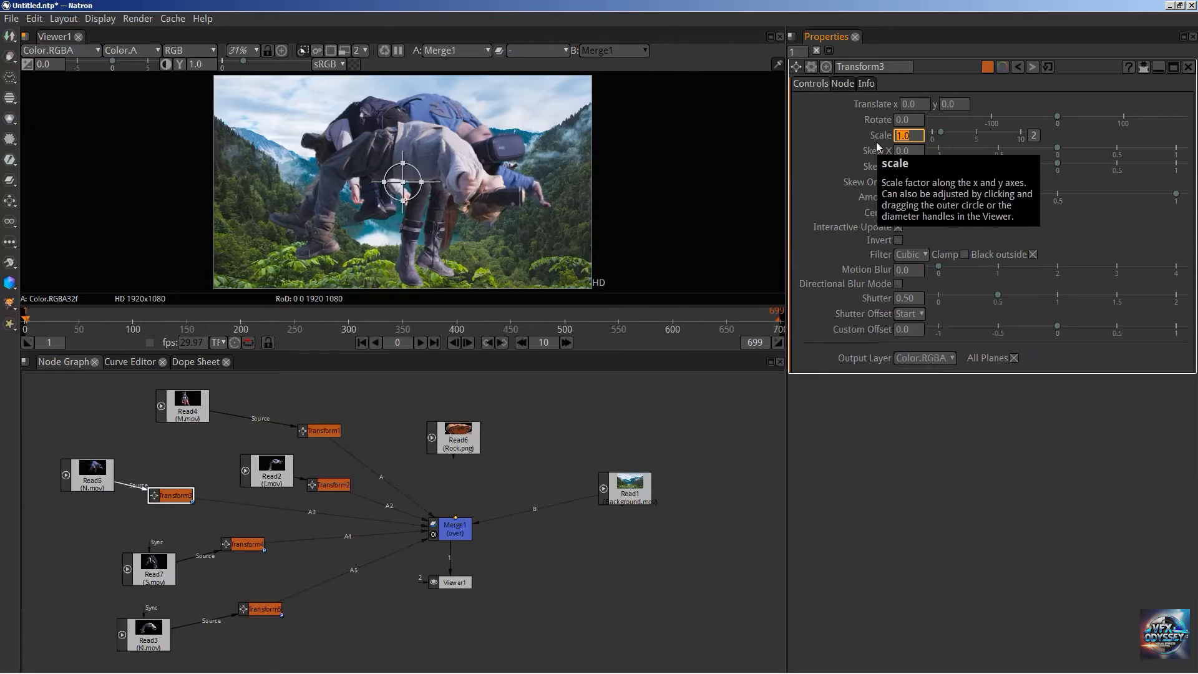
pyautogui.press('Return')
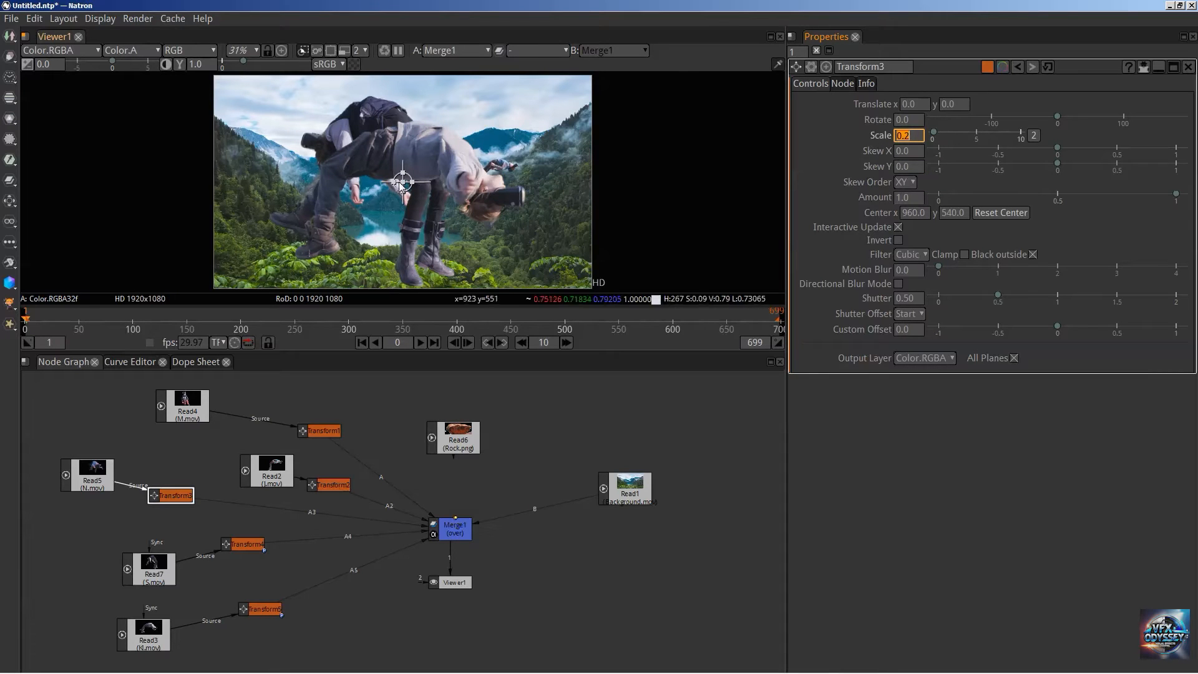
pyautogui.moveTo(403, 181); pyautogui.dragTo(305, 171)
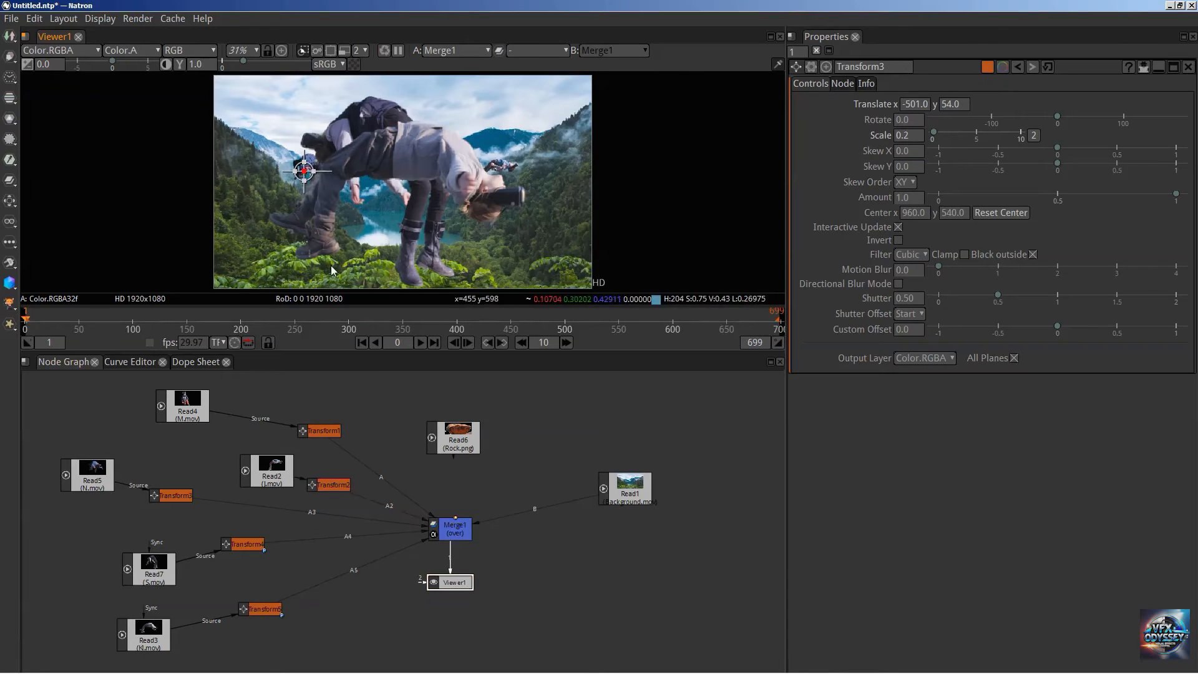
# Scale the Transform4 figure to 0.25 and place it just above the Transform3 figure, at about x -450, y 196.
pyautogui.click(244, 545)
pyautogui.click(895, 136)
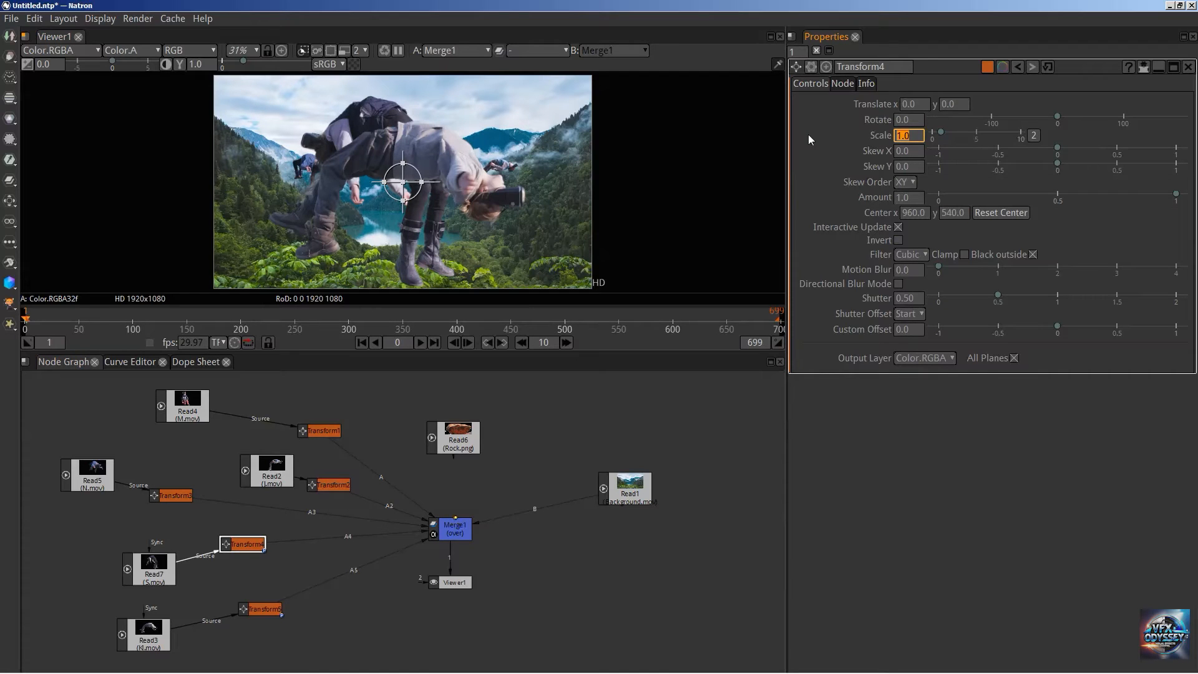
pyautogui.write('0.25')
pyautogui.press('Return')
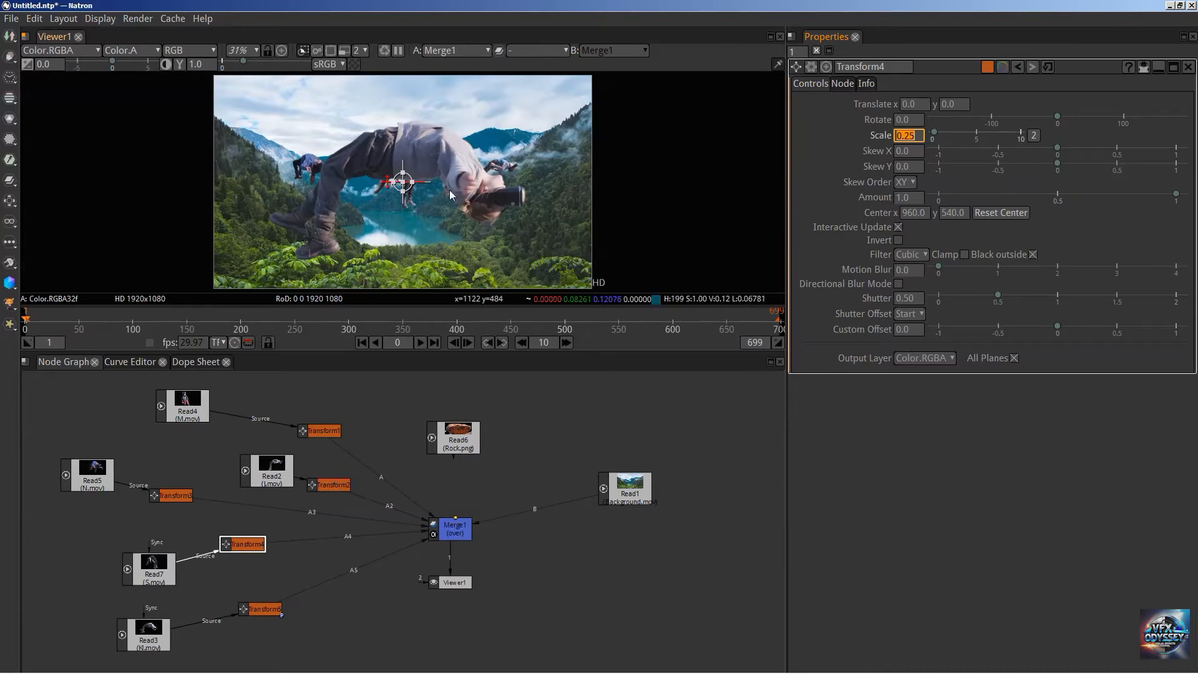
pyautogui.moveTo(402, 181); pyautogui.dragTo(314, 148)
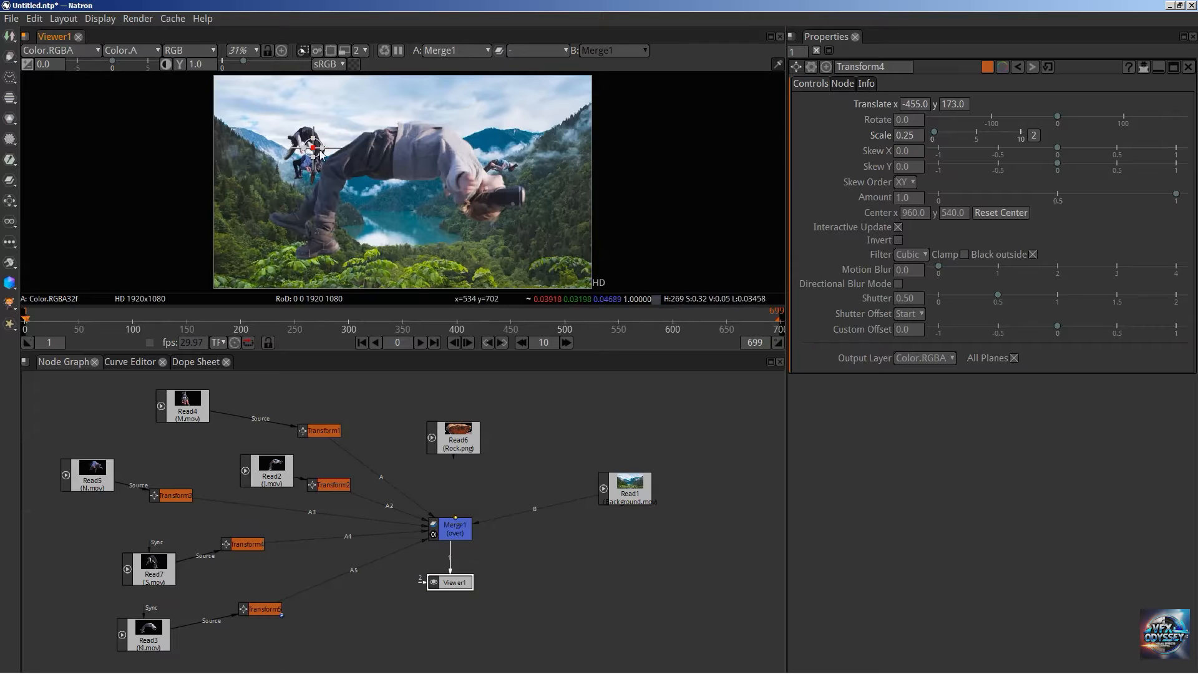
pyautogui.moveTo(320, 153)
pyautogui.mouseDown()
pyautogui.moveTo(315, 140)
pyautogui.moveTo(319, 149)
pyautogui.mouseUp()
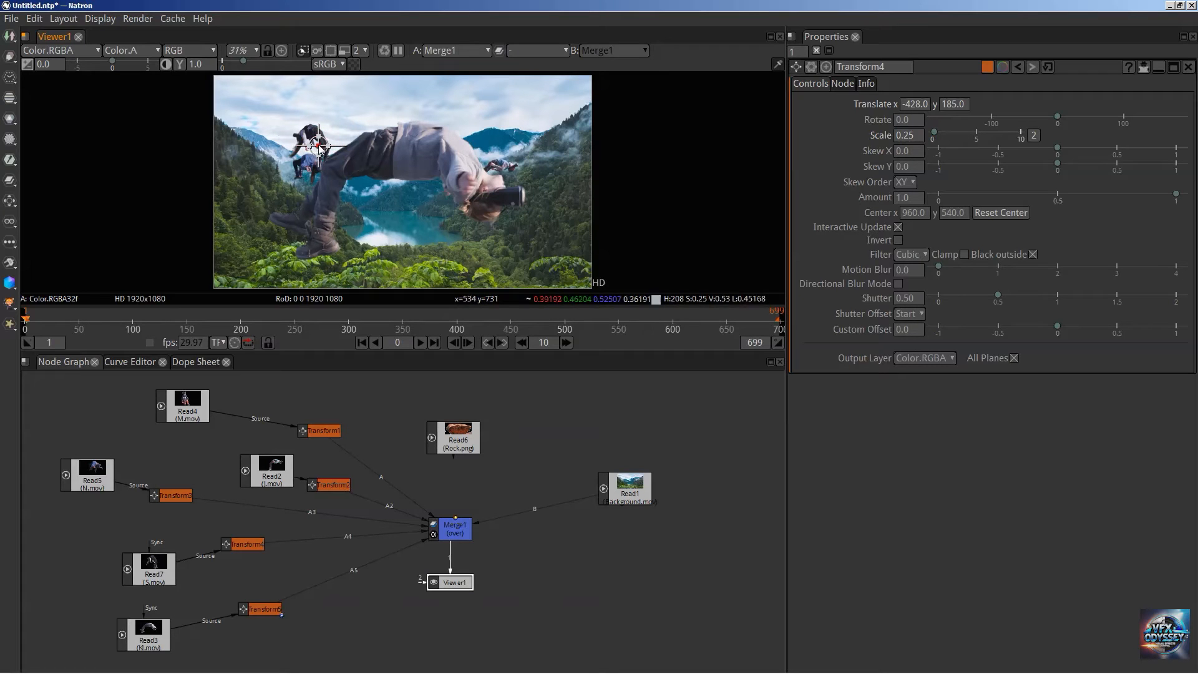
pyautogui.moveTo(319, 148)
pyautogui.mouseDown()
pyautogui.moveTo(292, 125)
pyautogui.moveTo(315, 144)
pyautogui.mouseUp()
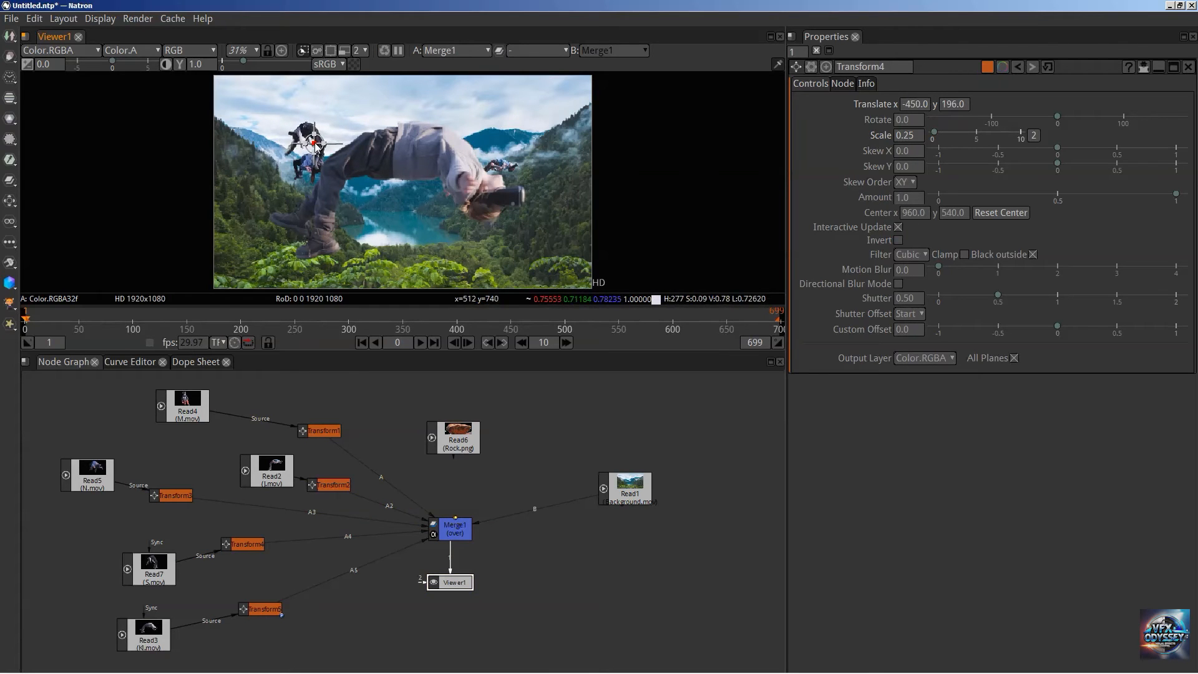
# Scale the Transform5 figure to 0.27 and move it above the lake, at about x -43, y -58.
pyautogui.scroll(8, 332, 164)
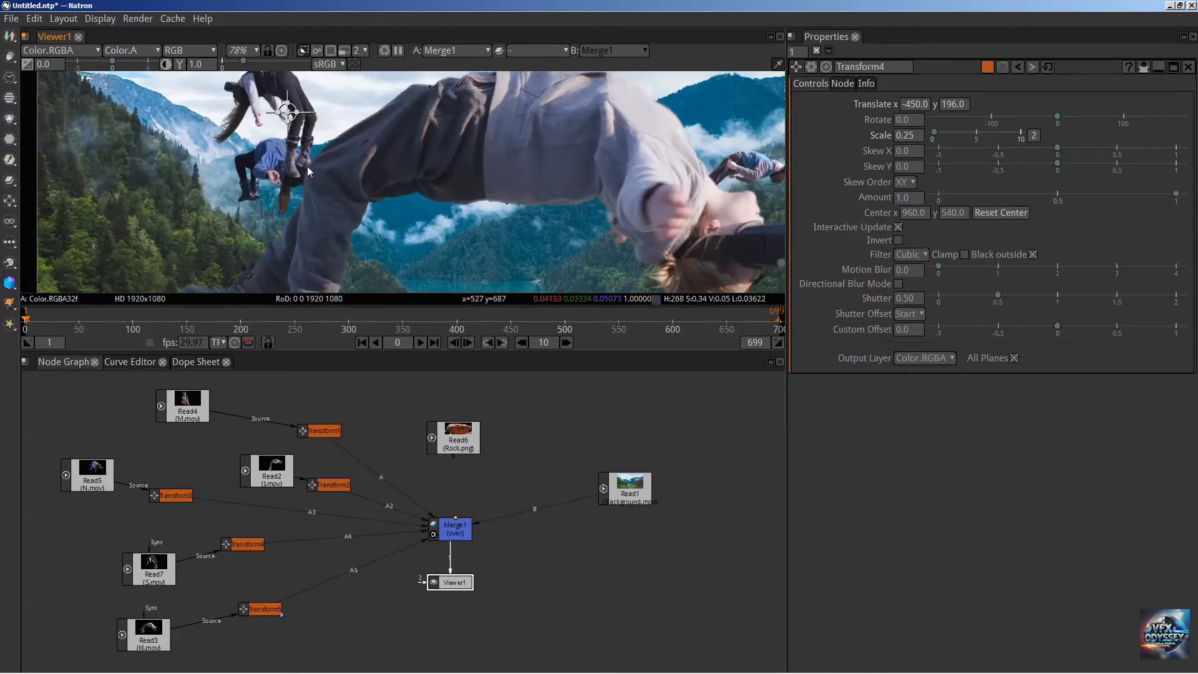
pyautogui.scroll(-5, 304, 150)
pyautogui.scroll(1, 304, 148)
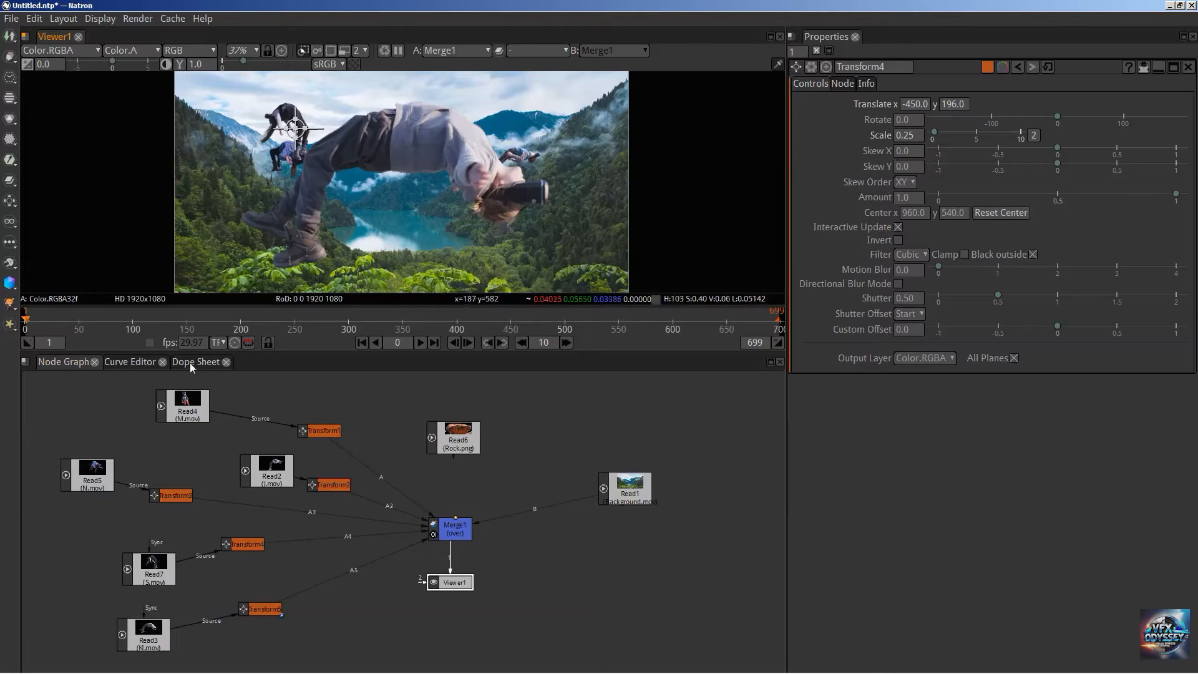
pyautogui.doubleClick(261, 609)
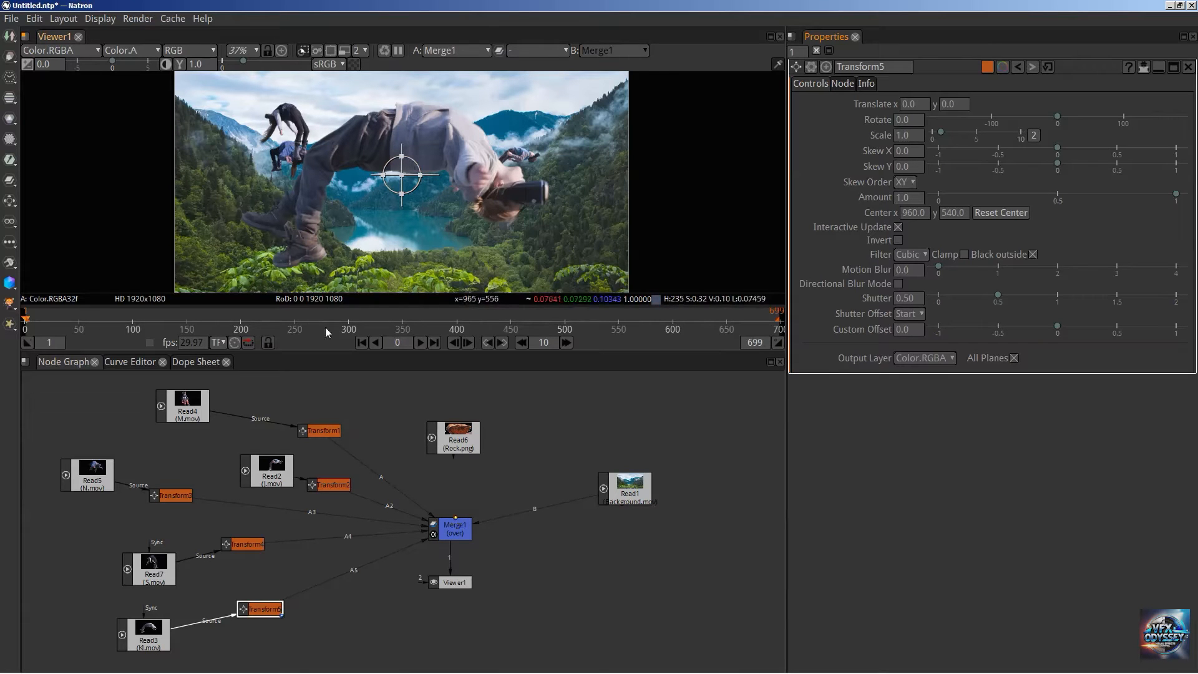
pyautogui.click(908, 120)
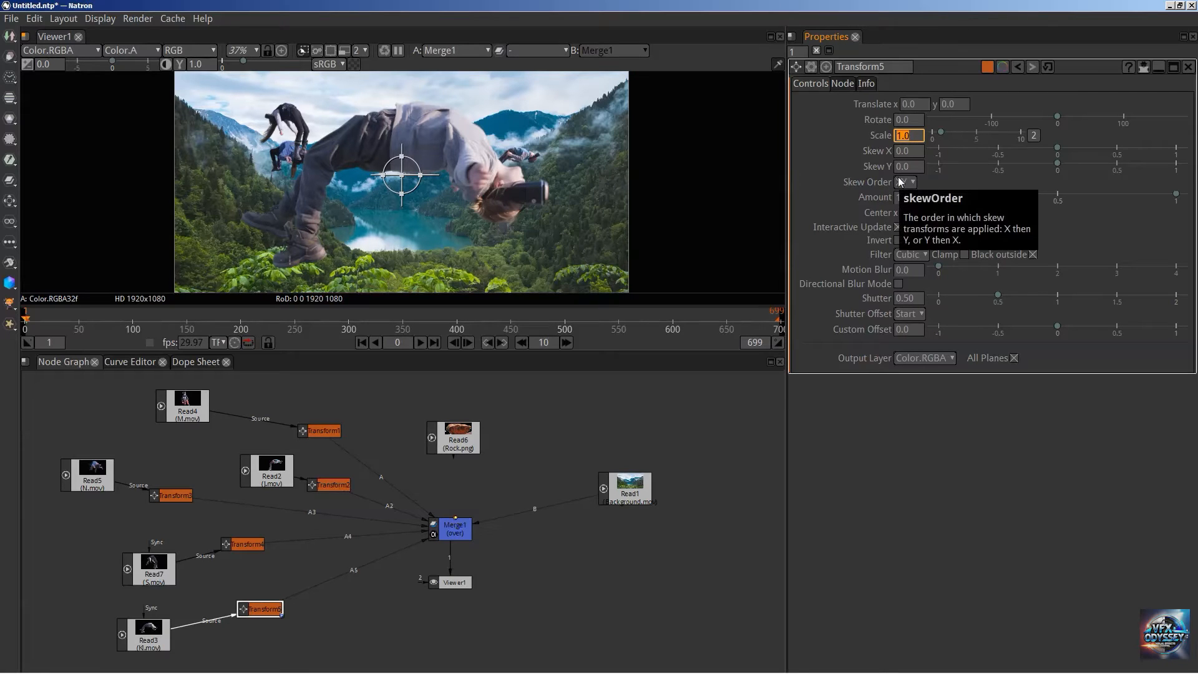
pyautogui.write('0.3')
pyautogui.press('Return')
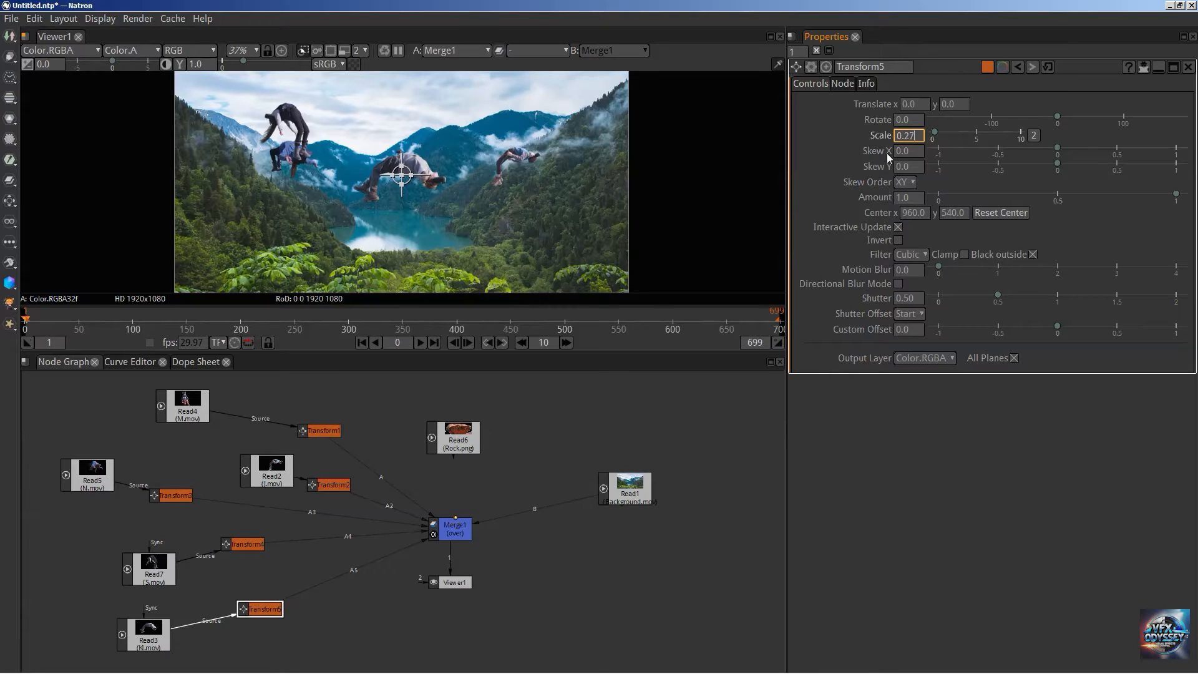
pyautogui.write('0.27')
pyautogui.press('Return')
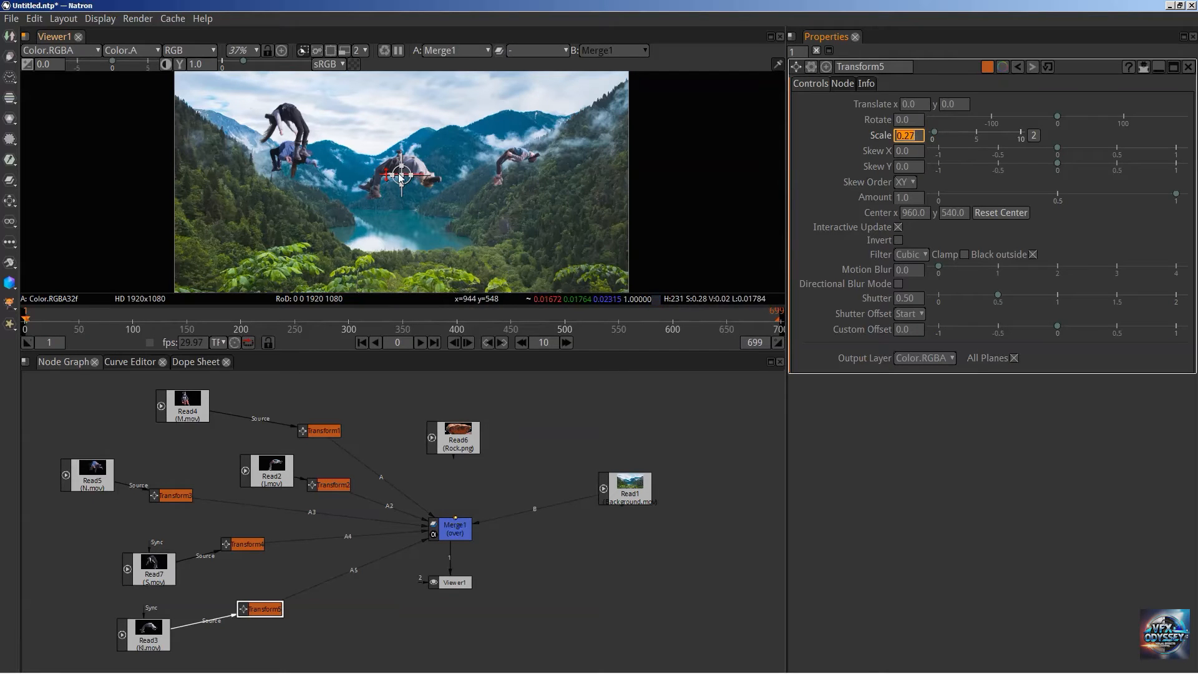
pyautogui.moveTo(403, 175); pyautogui.dragTo(393, 191)
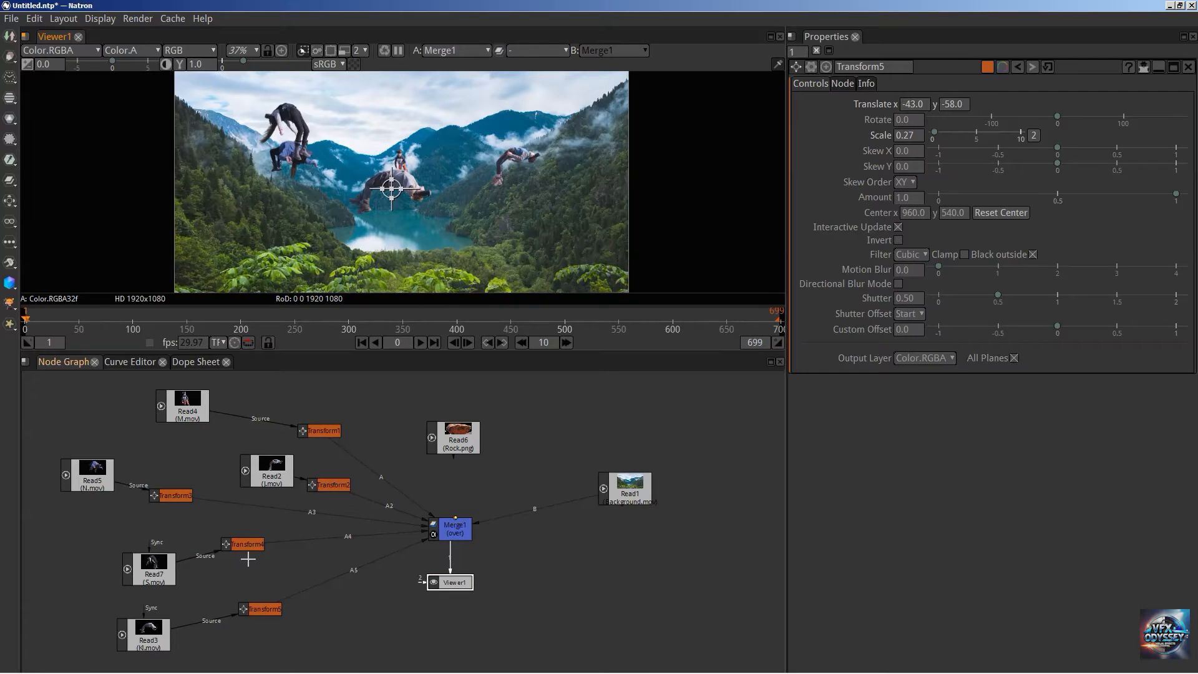
# Reposition the Transform5 figure to about x -98, y -20 and the Transform2 figure to about x 305, y 77.
pyautogui.click(331, 486)
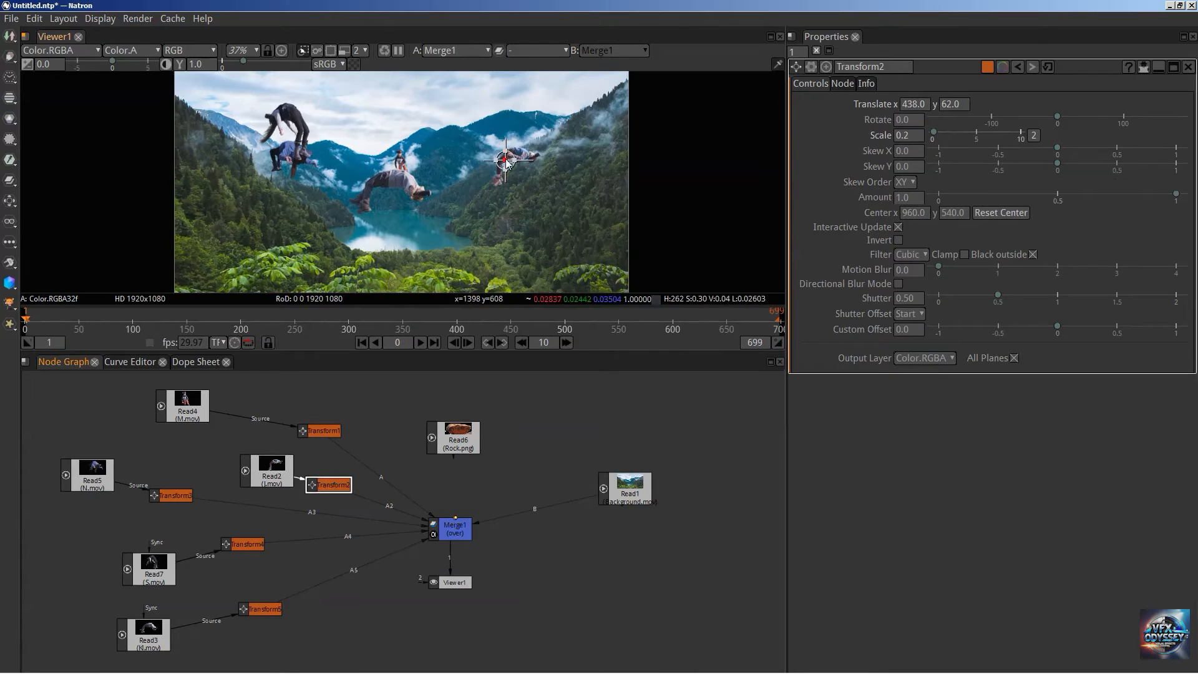
pyautogui.moveTo(509, 156); pyautogui.dragTo(493, 162)
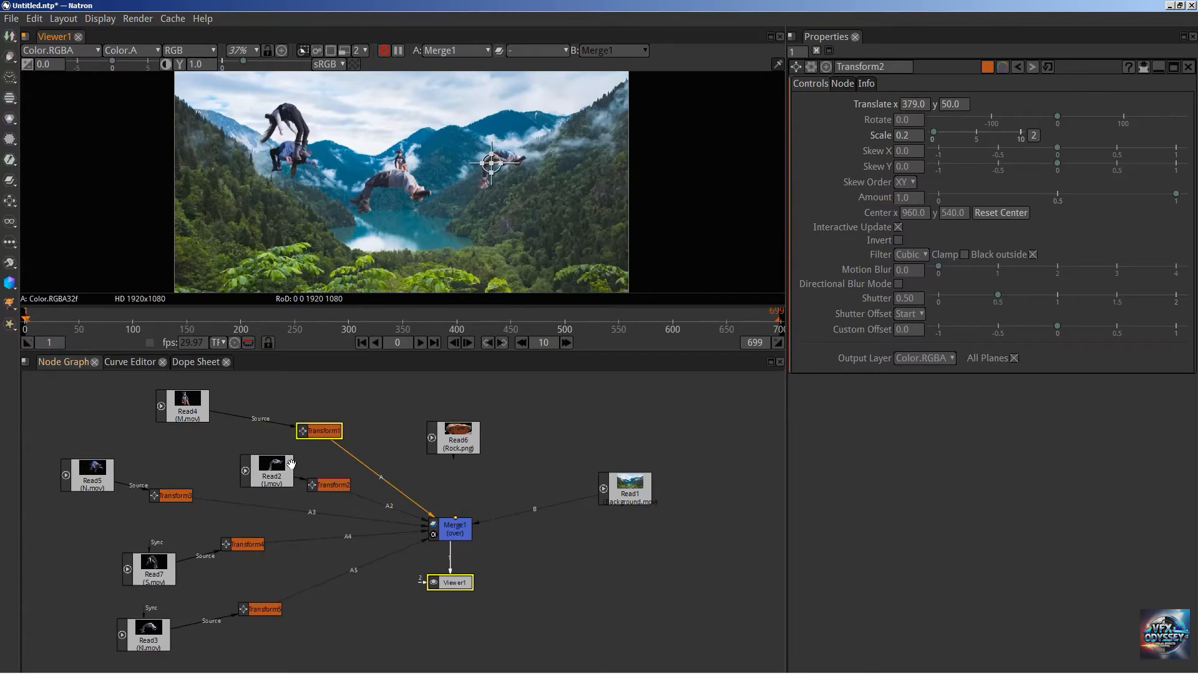
pyautogui.click(177, 496)
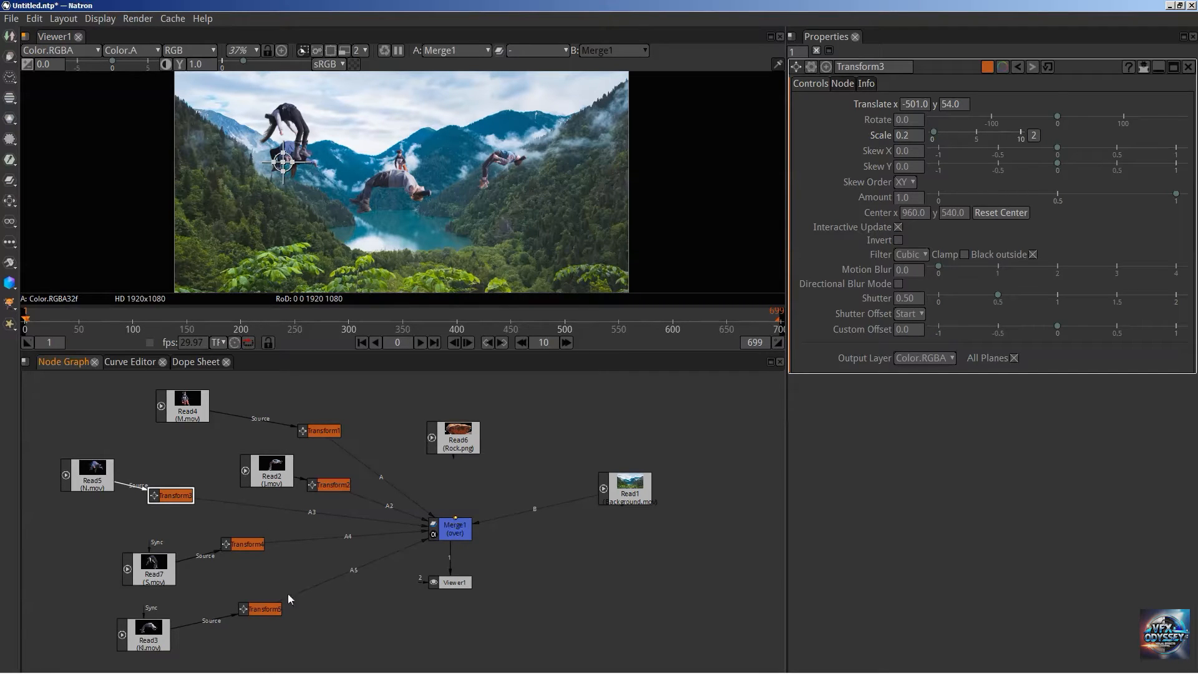
pyautogui.doubleClick(259, 608)
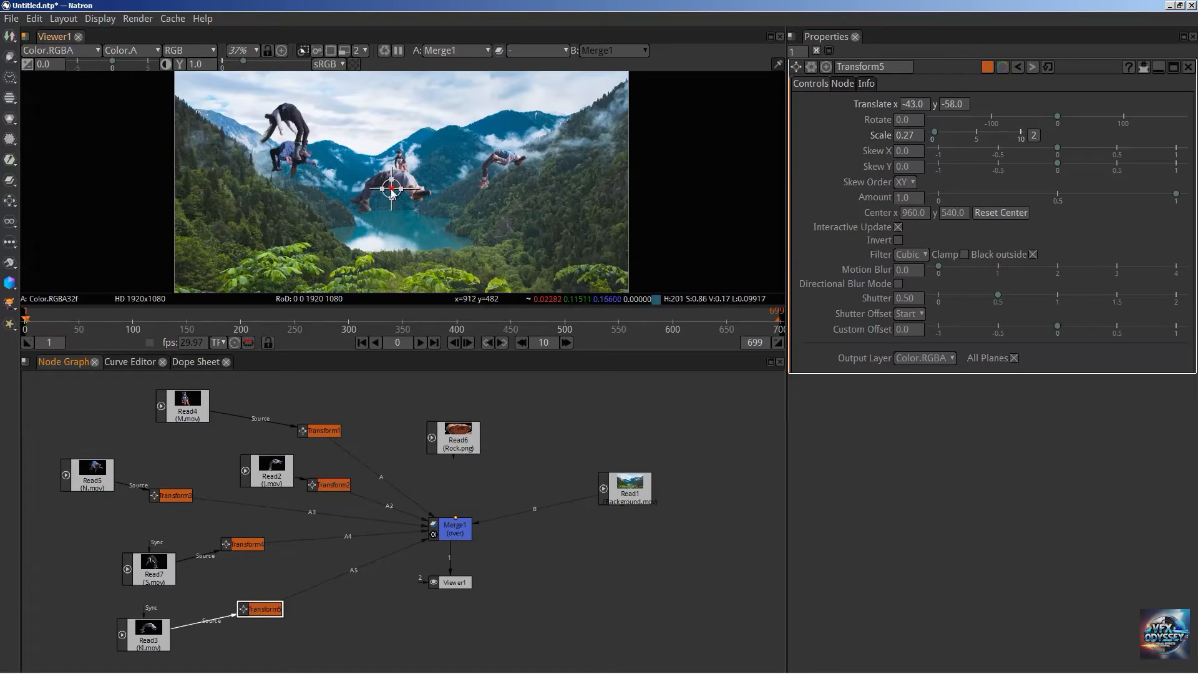
pyautogui.moveTo(385, 180); pyautogui.dragTo(379, 181)
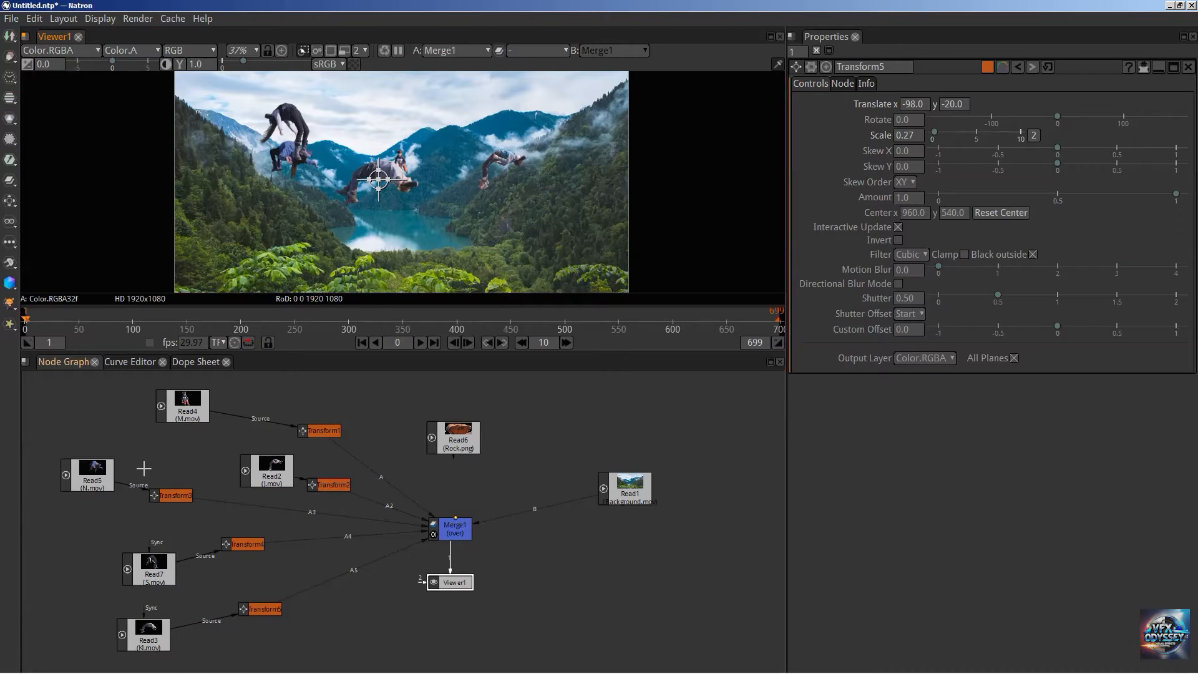
pyautogui.click(334, 486)
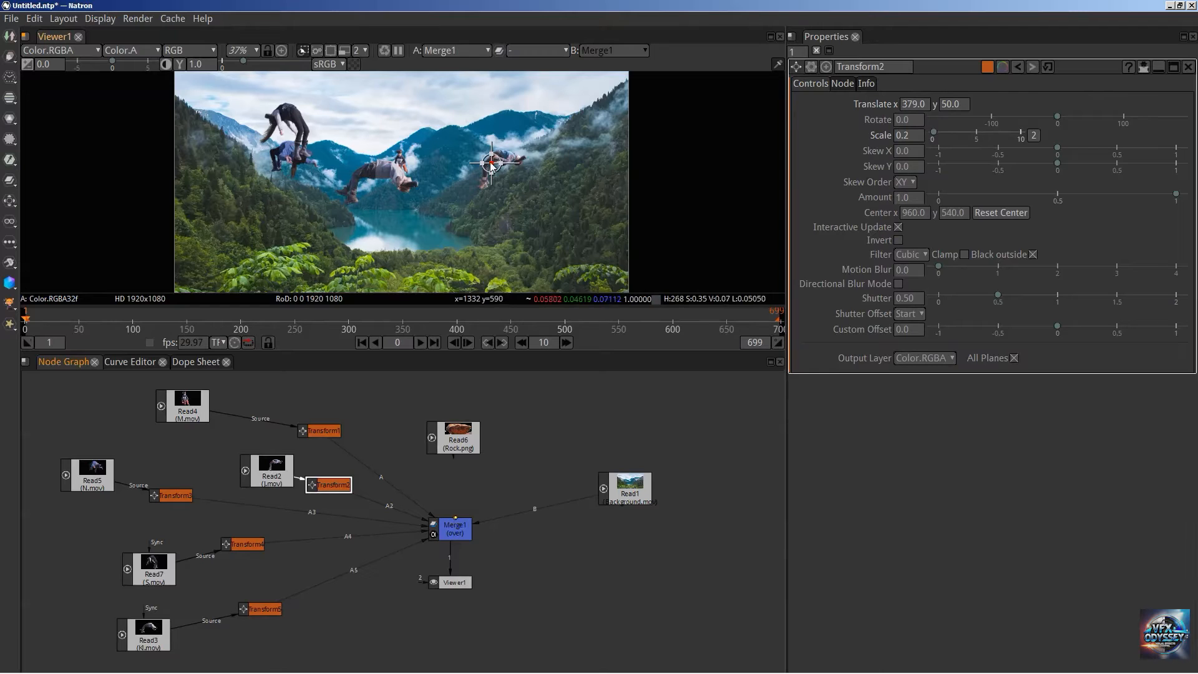
pyautogui.moveTo(479, 160); pyautogui.dragTo(474, 156)
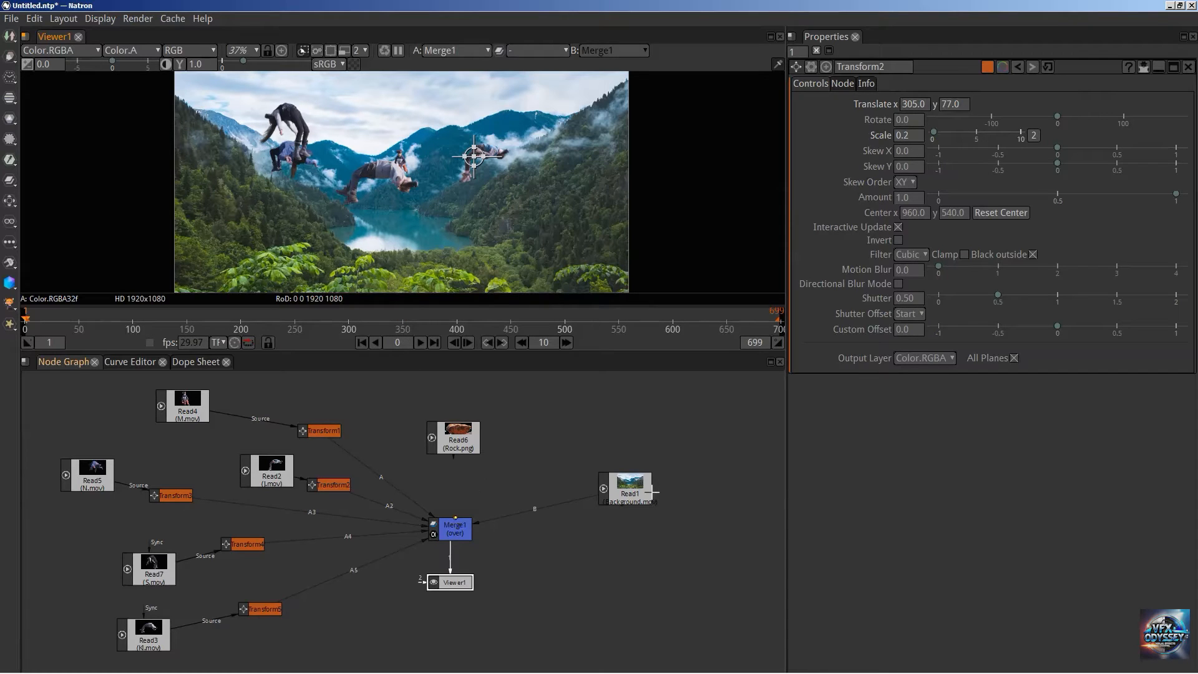
# Spread out the node graph by moving the Read1 background node farther right and the Viewer1 and Merge1 nodes lower.
pyautogui.moveTo(652, 492); pyautogui.dragTo(705, 483)
pyautogui.moveTo(454, 583); pyautogui.dragTo(450, 625)
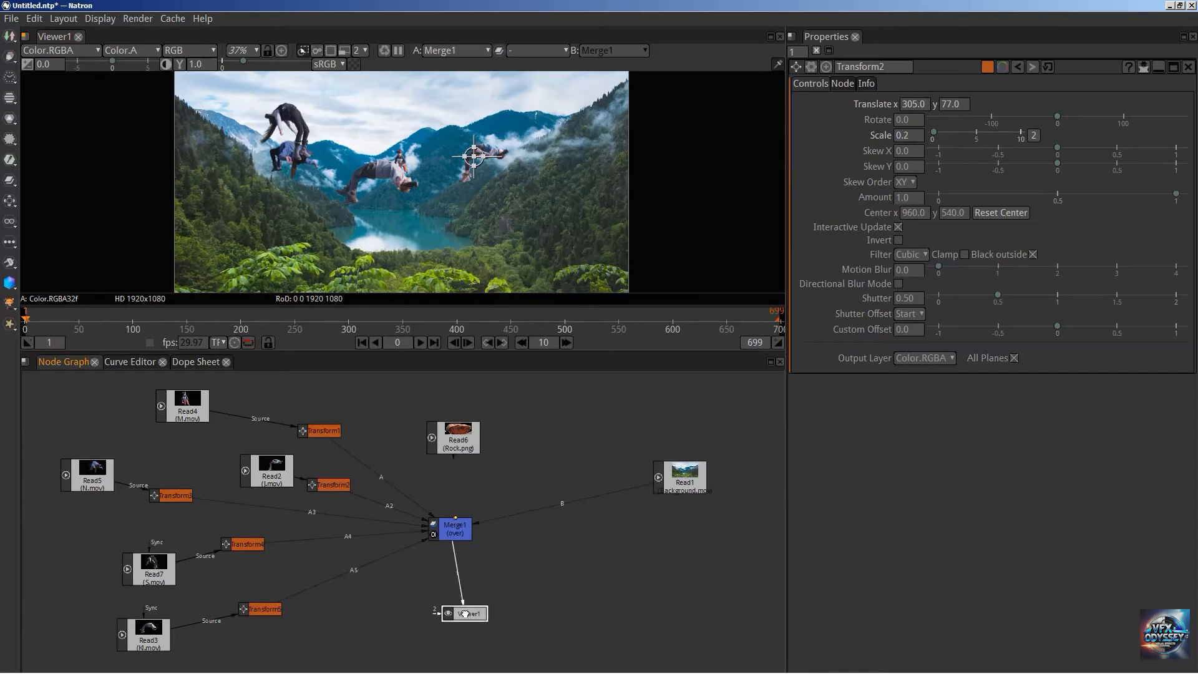
pyautogui.moveTo(450, 529); pyautogui.dragTo(450, 544)
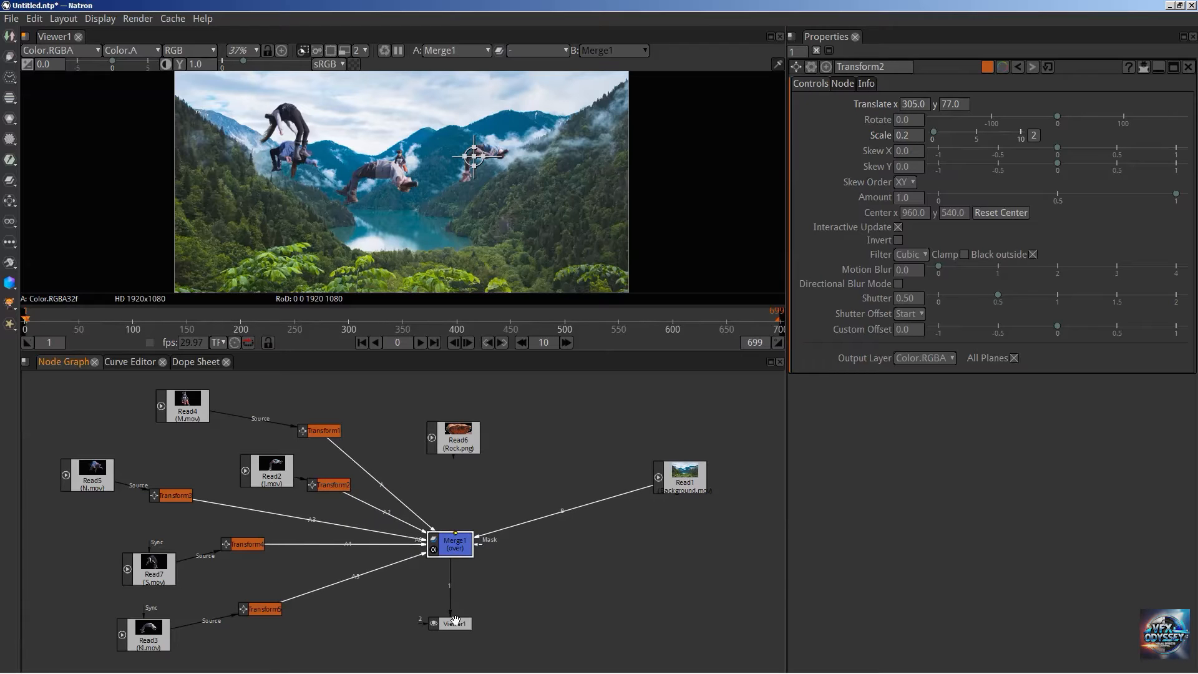
# Move the Viewer1 node slightly lower and adjust the position of the Read6 rock node above Merge1.
pyautogui.moveTo(452, 625); pyautogui.dragTo(452, 637)
pyautogui.moveTo(456, 442); pyautogui.dragTo(453, 448)
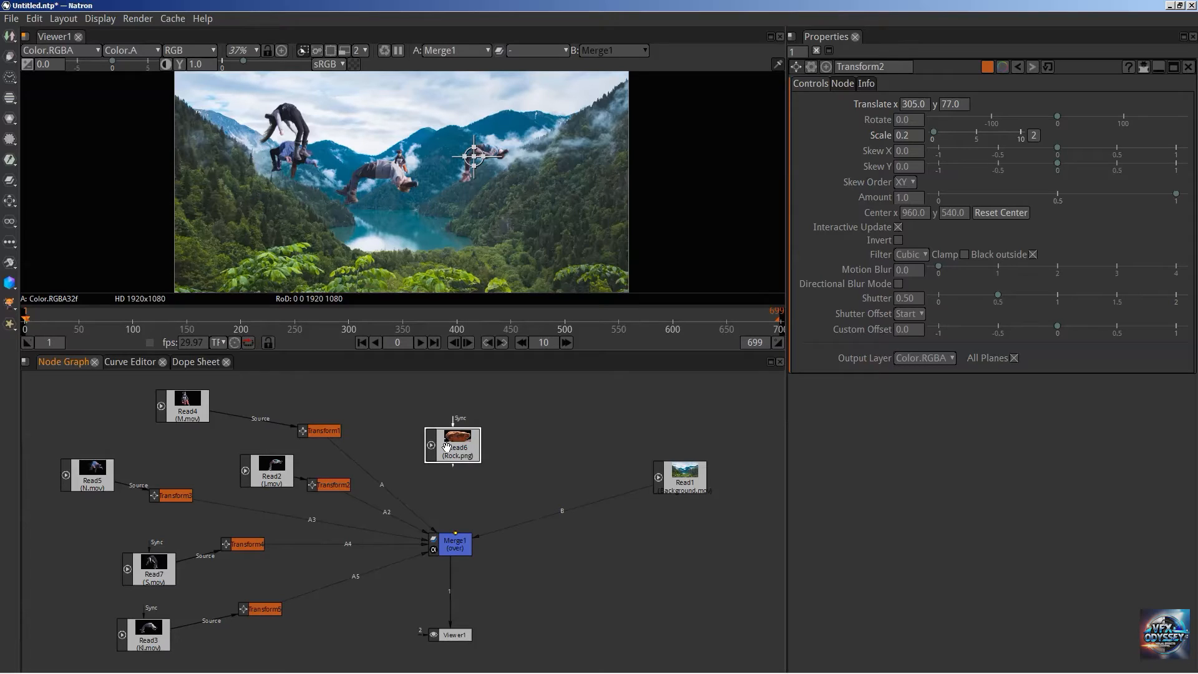
pyautogui.moveTo(463, 439); pyautogui.dragTo(462, 435)
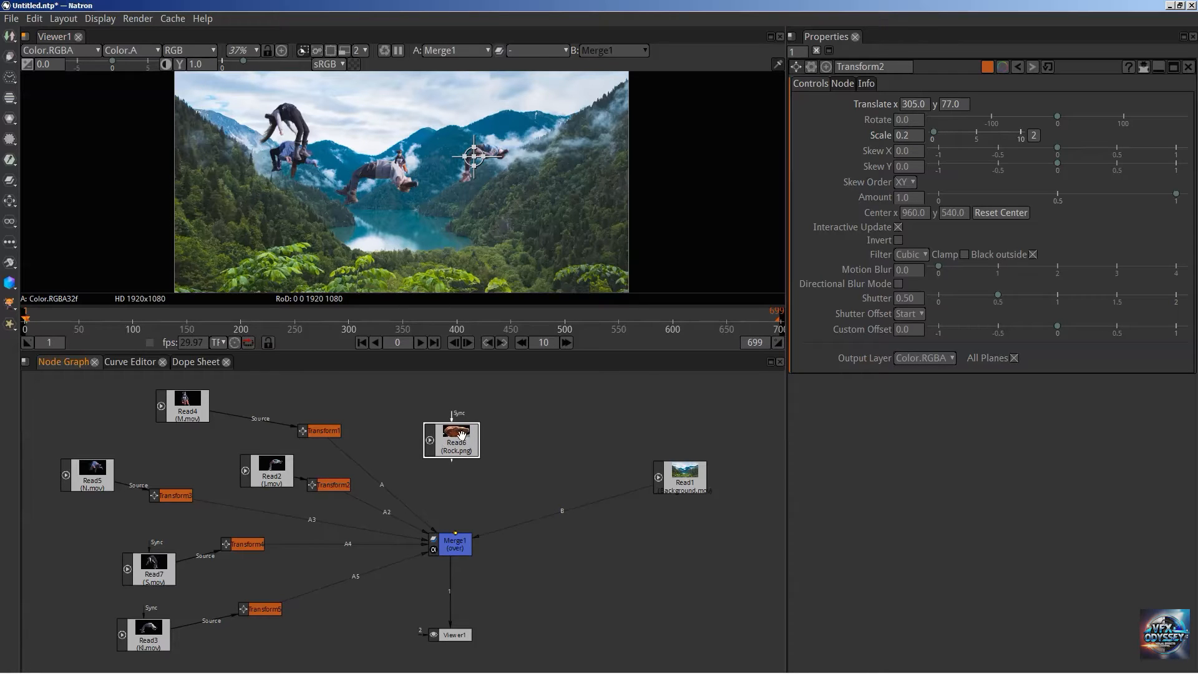
# Try to pull the free A6 input out of the Merge1 node from among the crowded figure connections.
pyautogui.click(452, 545)
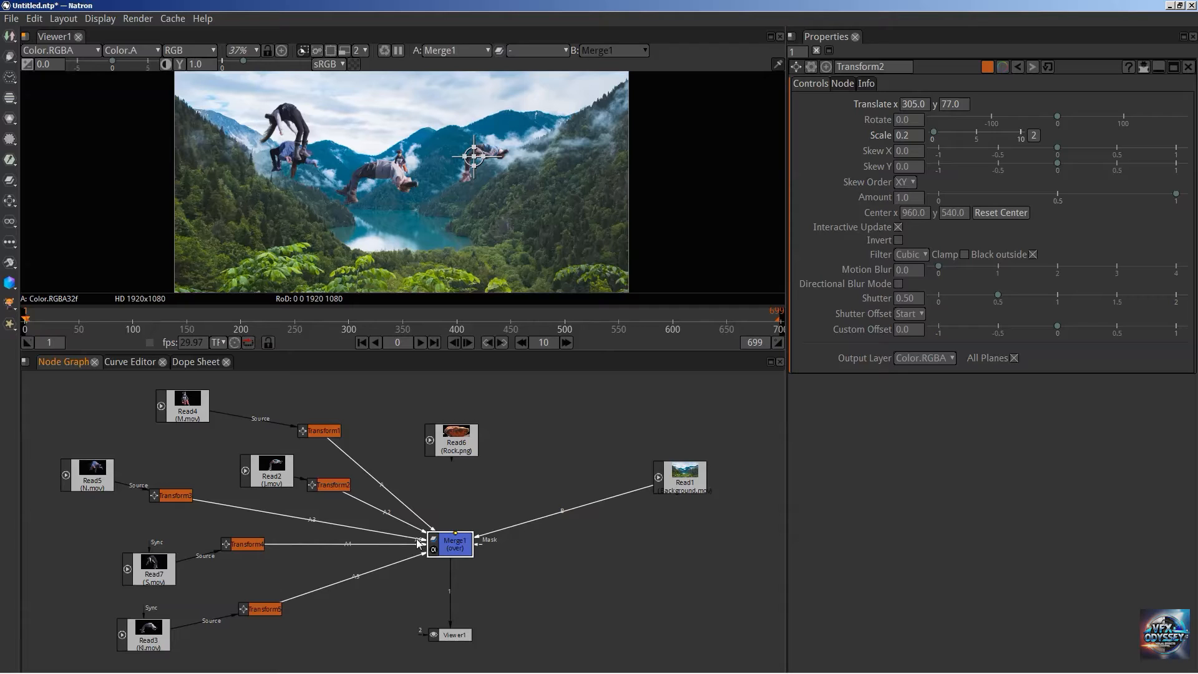
pyautogui.moveTo(393, 544); pyautogui.dragTo(171, 496)
pyautogui.moveTo(449, 547); pyautogui.dragTo(483, 547)
pyautogui.scroll(10, 482, 547)
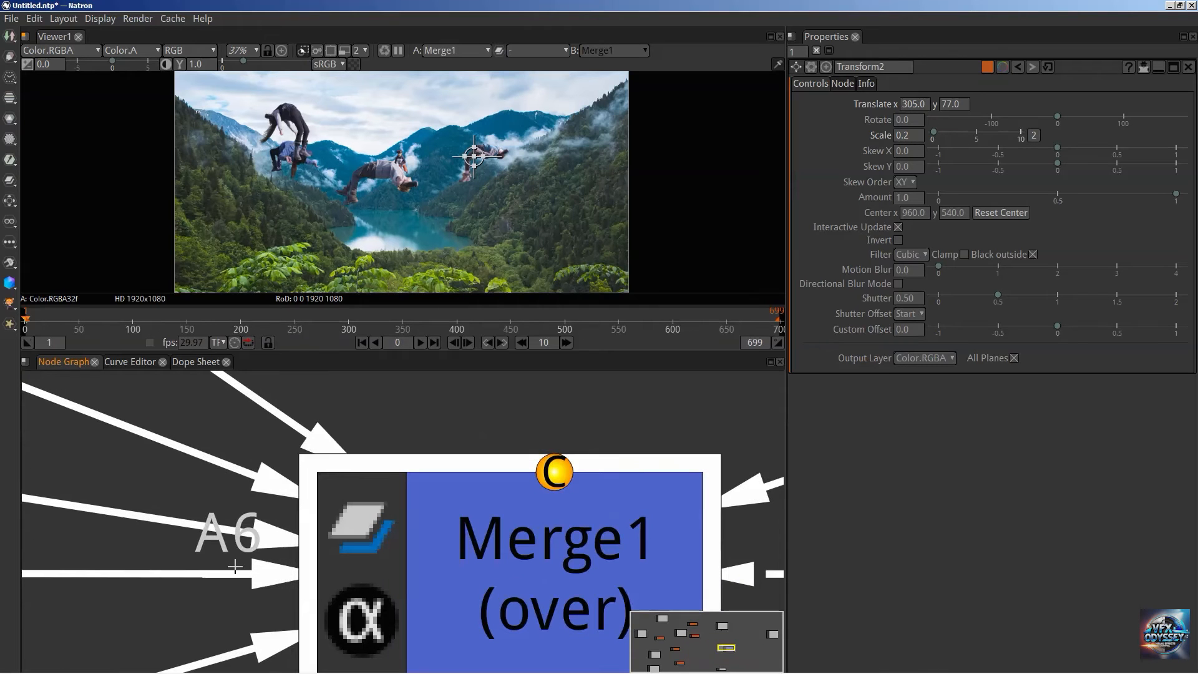
pyautogui.moveTo(239, 540); pyautogui.dragTo(209, 563)
pyautogui.click(405, 575)
pyautogui.scroll(-3, 405, 564)
pyautogui.scroll(-5, 394, 561)
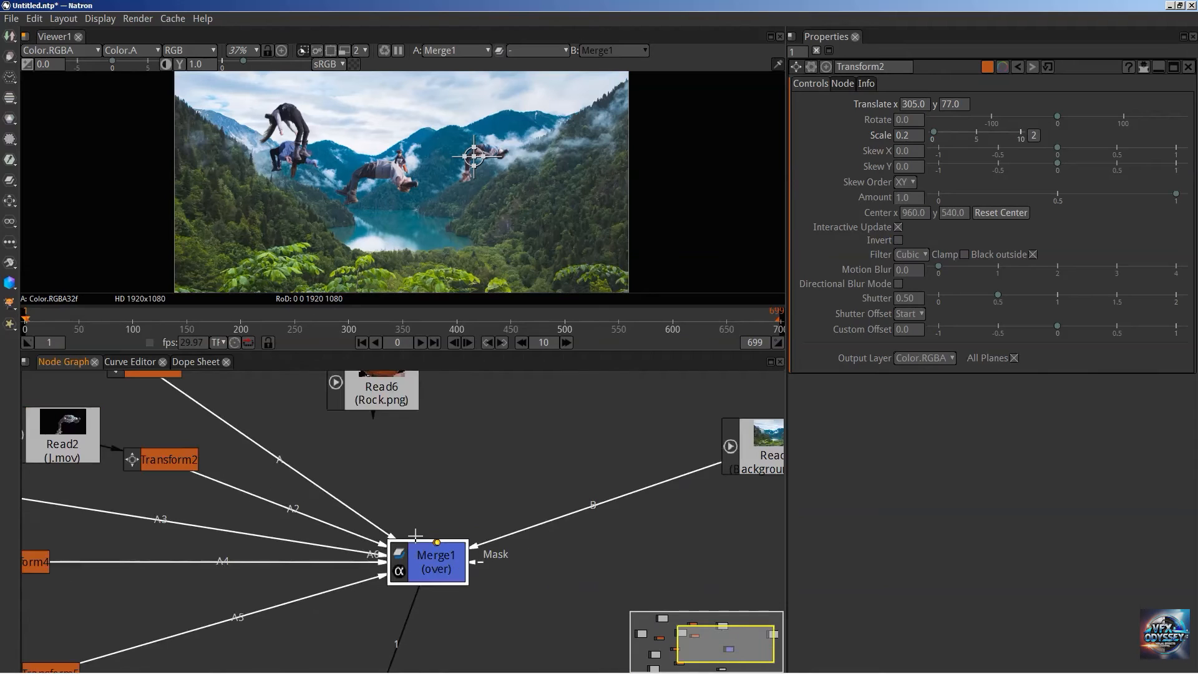
pyautogui.click(371, 471)
# Move Transform3 and Transform4 away from Merge1's crowded input side, and connect Merge1's A6 input to the Read6 rock image.
pyautogui.moveTo(372, 471); pyautogui.dragTo(455, 469)
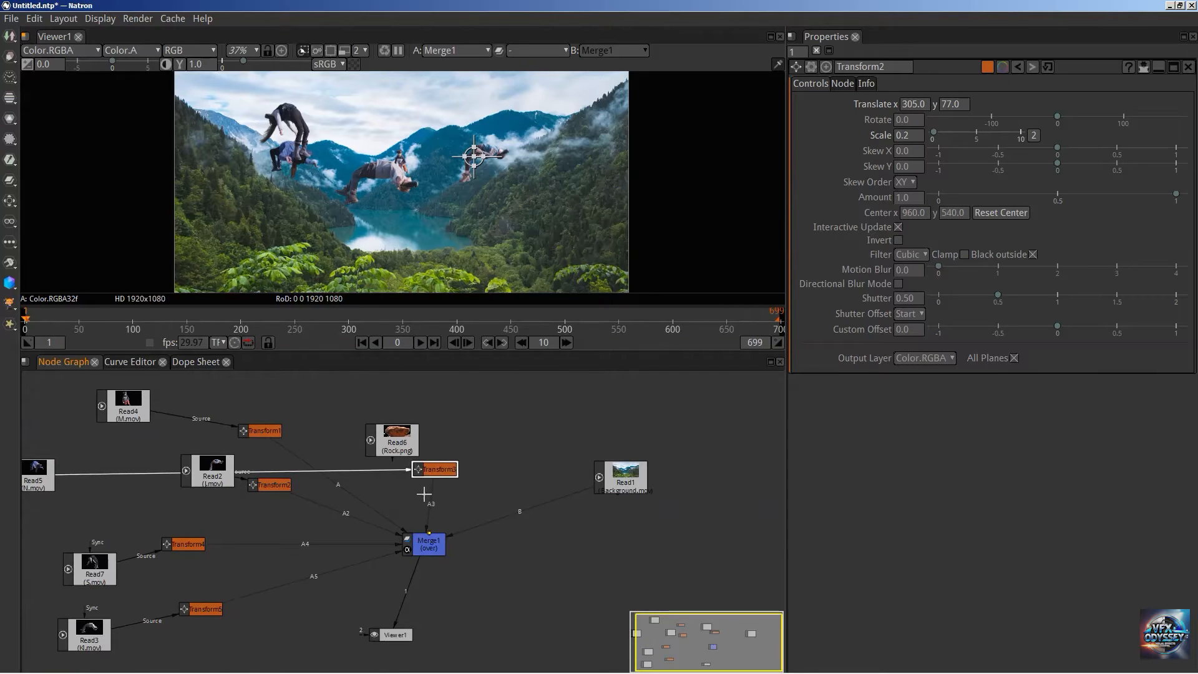
pyautogui.click(425, 549)
pyautogui.moveTo(178, 546); pyautogui.dragTo(268, 669)
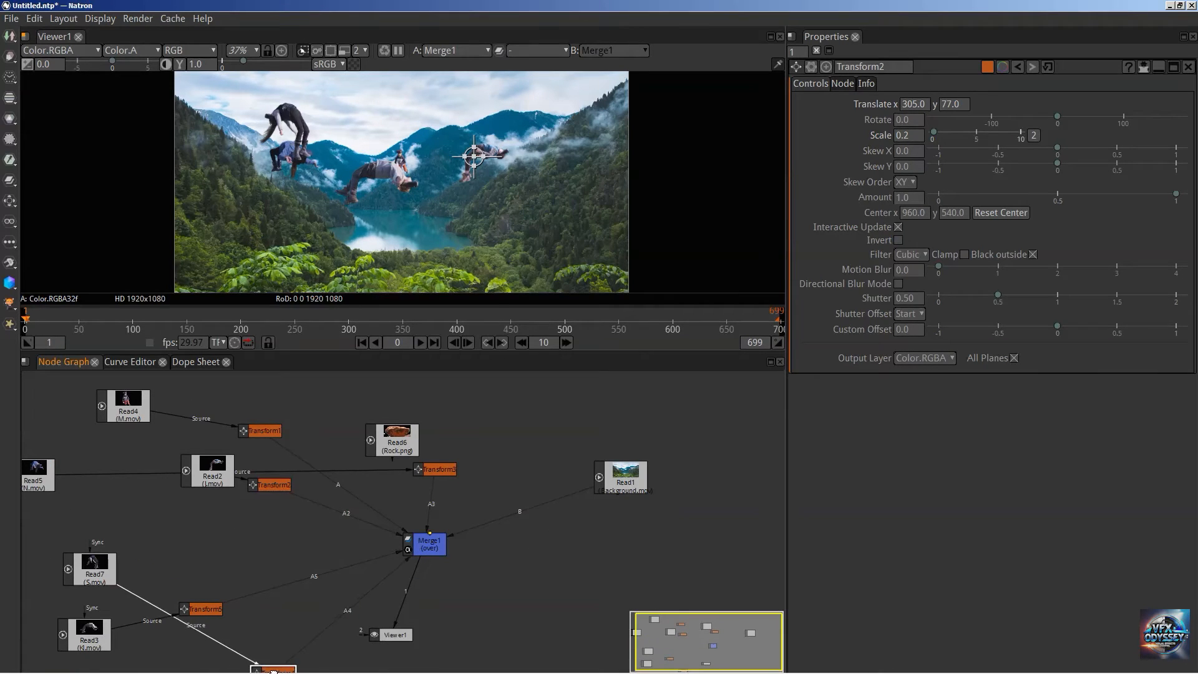
pyautogui.click(400, 553)
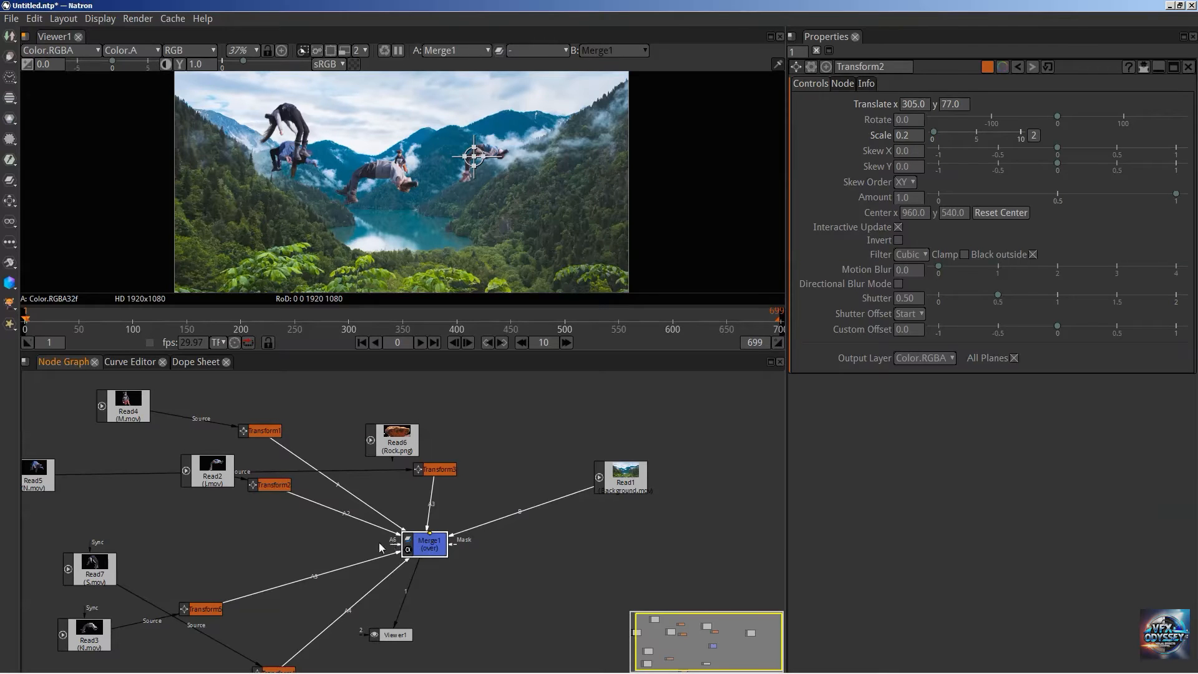
pyautogui.moveTo(380, 541); pyautogui.dragTo(394, 448)
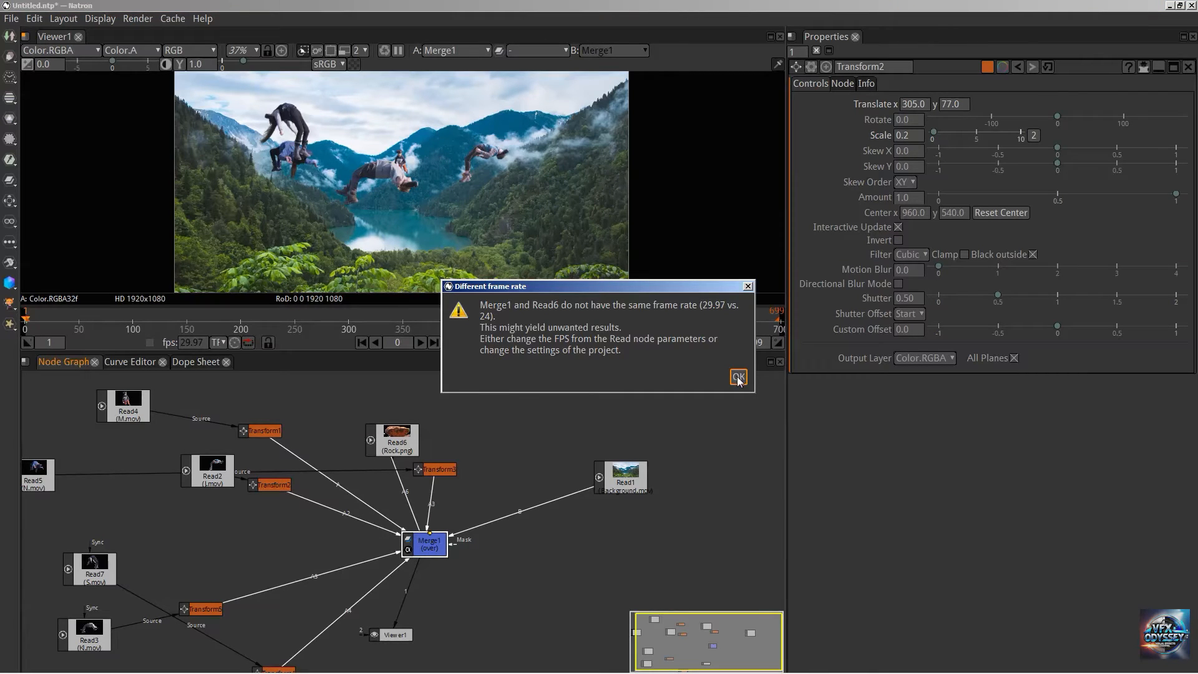
pyautogui.click(738, 377)
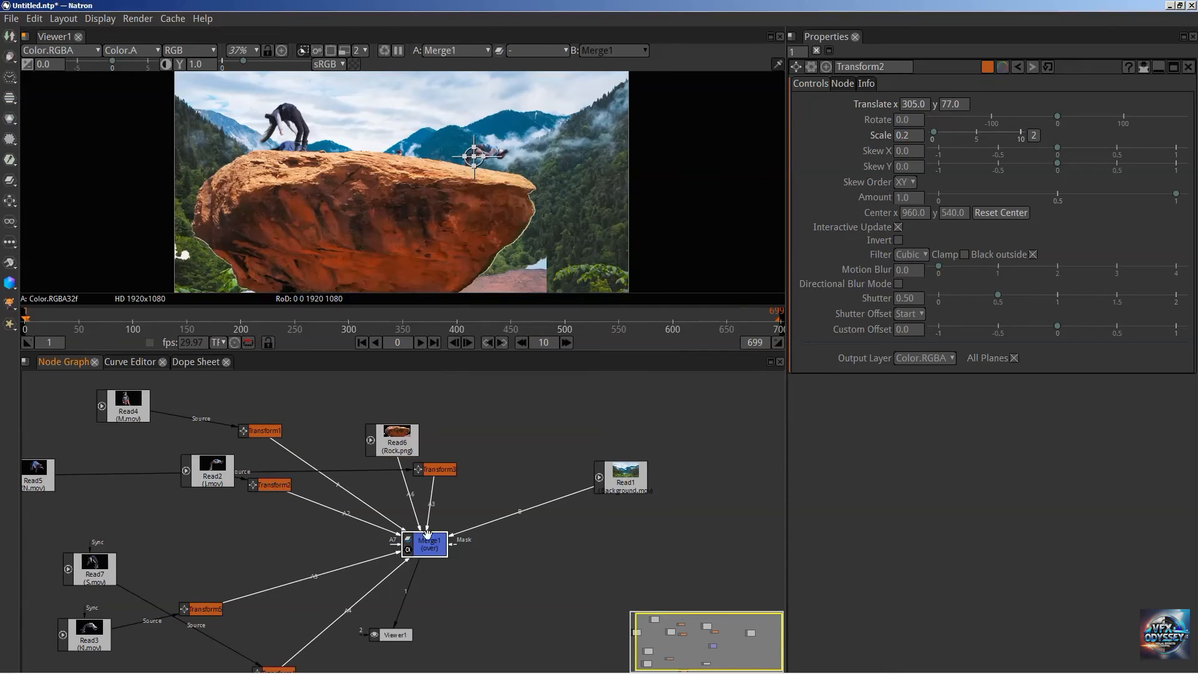
# Stack the Transform3 and Transform4 nodes between Transform2 and Transform5, and align the Read6 rock node above Merge1.
pyautogui.moveTo(444, 468); pyautogui.dragTo(247, 523)
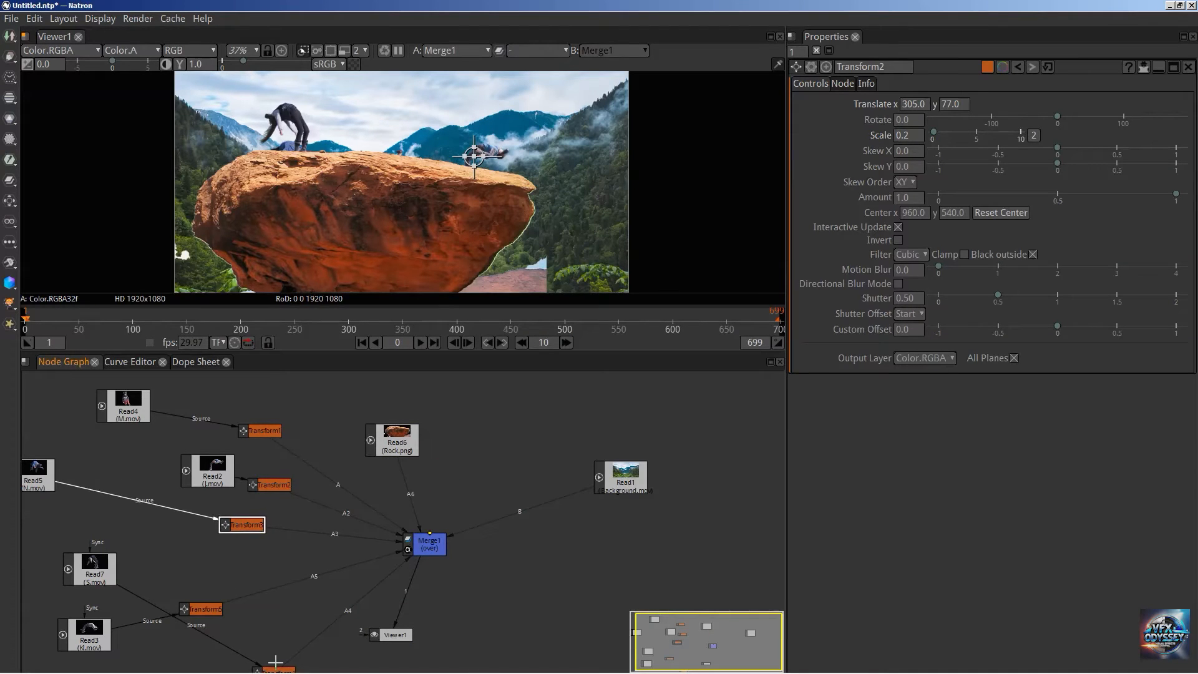
pyautogui.moveTo(275, 662); pyautogui.dragTo(251, 560)
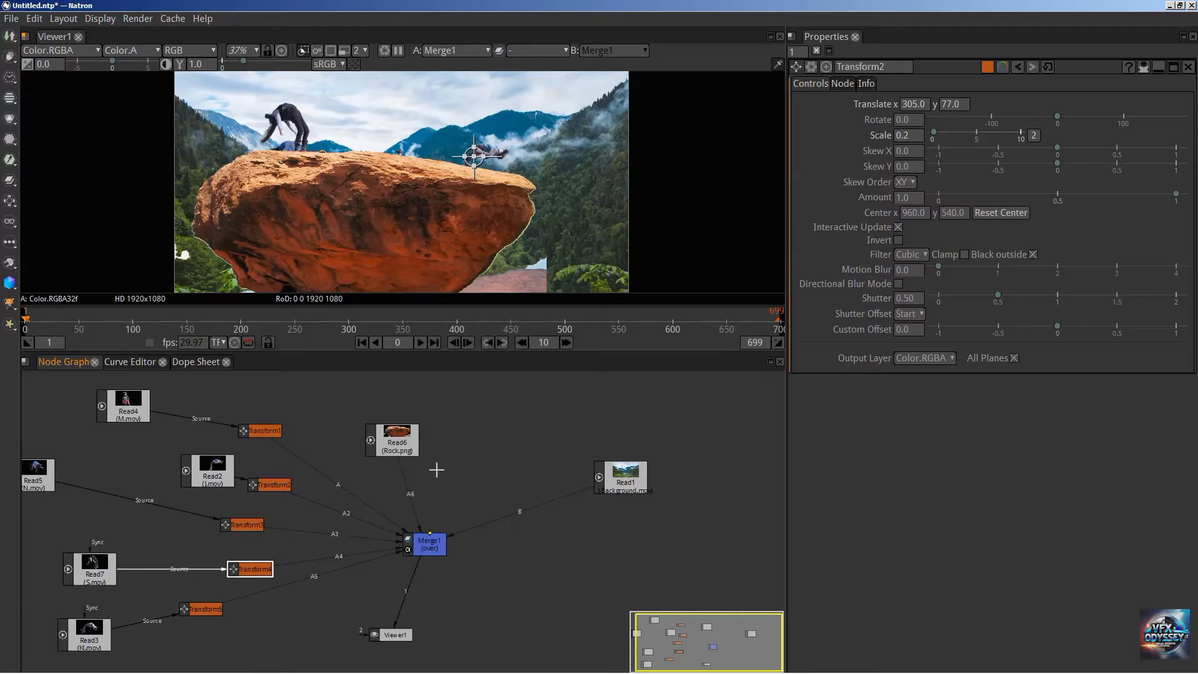
pyautogui.scroll(3, 487, 445)
pyautogui.moveTo(372, 440); pyautogui.dragTo(436, 432)
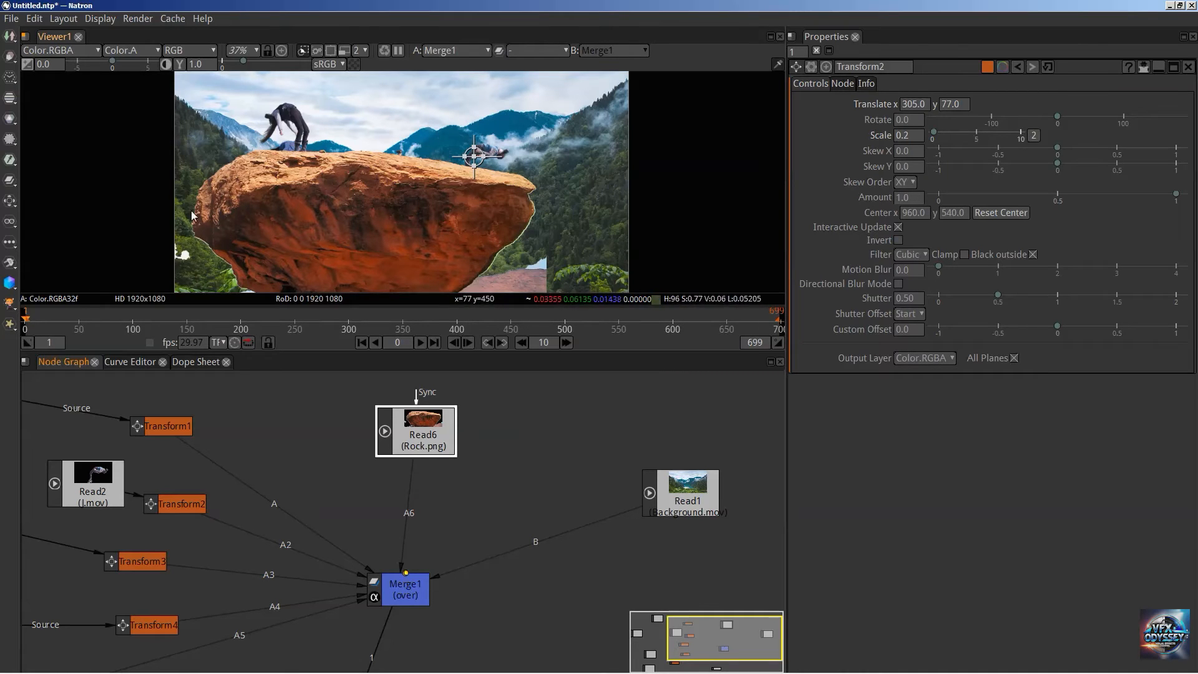
pyautogui.moveTo(424, 426); pyautogui.dragTo(406, 419)
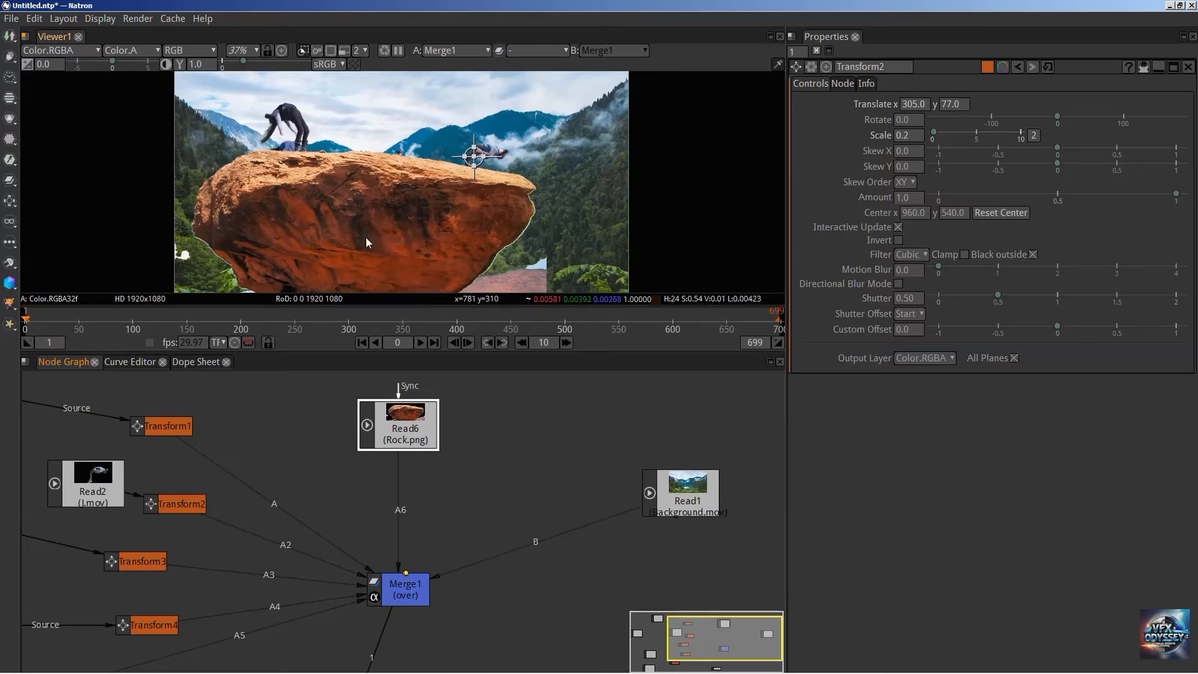
# Insert a Mirror node between the Read6 rock image and Merge1.
pyautogui.doubleClick(407, 421)
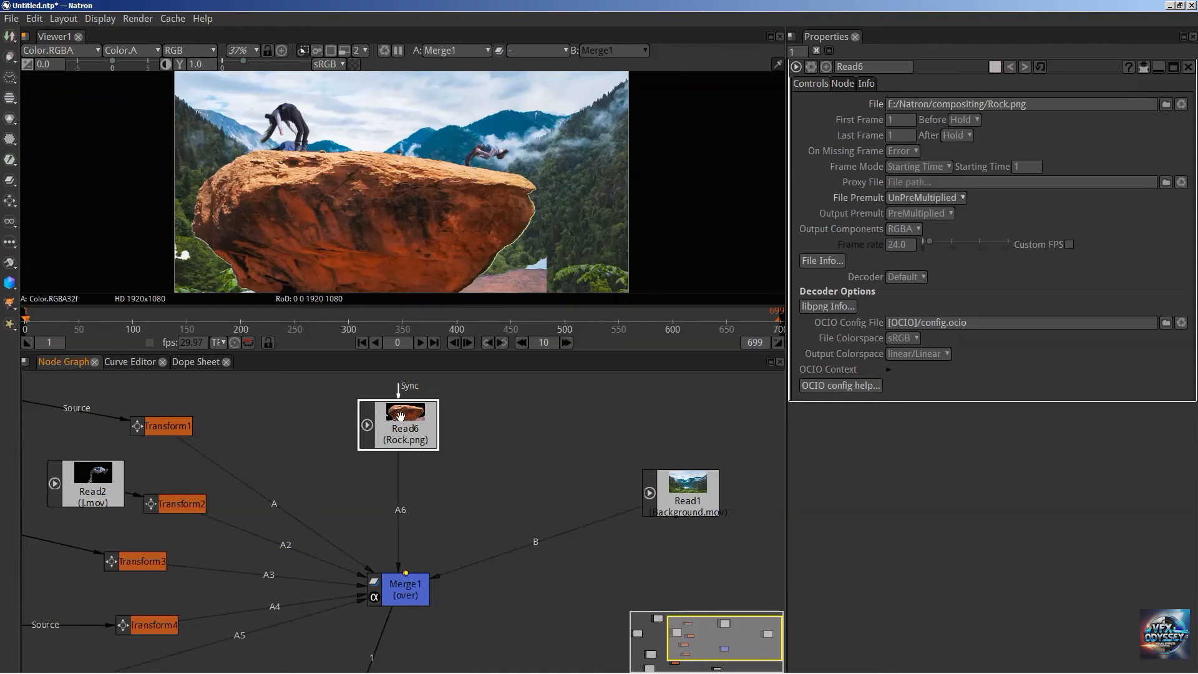
pyautogui.moveTo(410, 434); pyautogui.dragTo(410, 428)
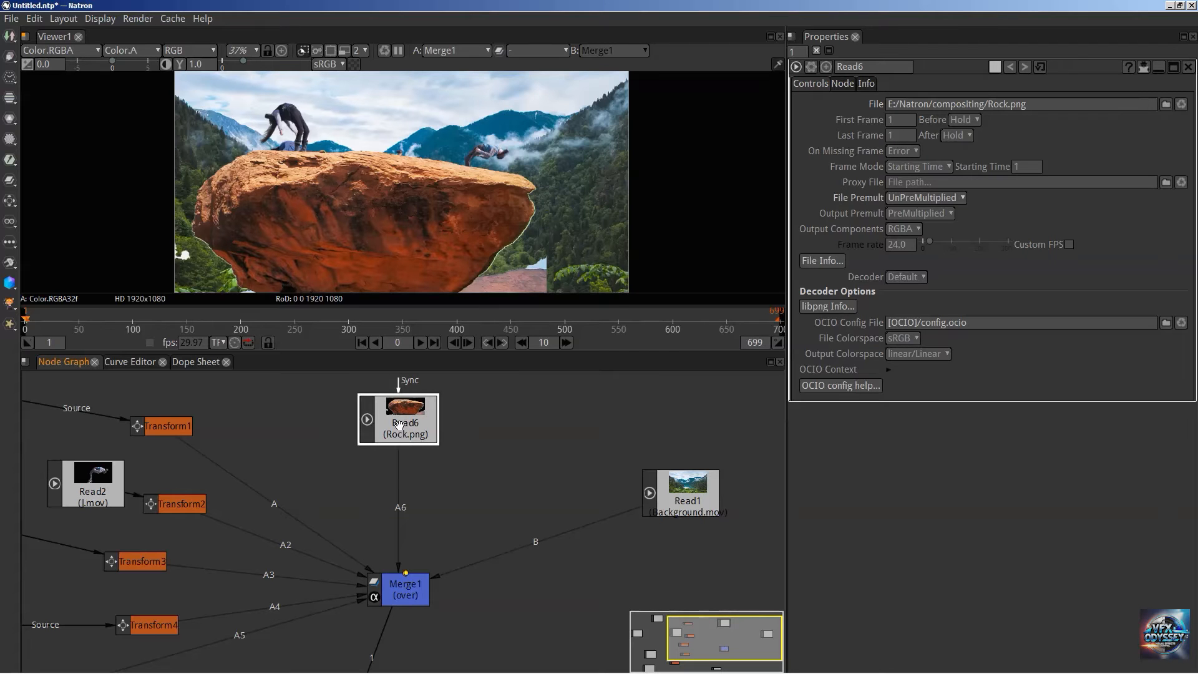
pyautogui.press('Tab')
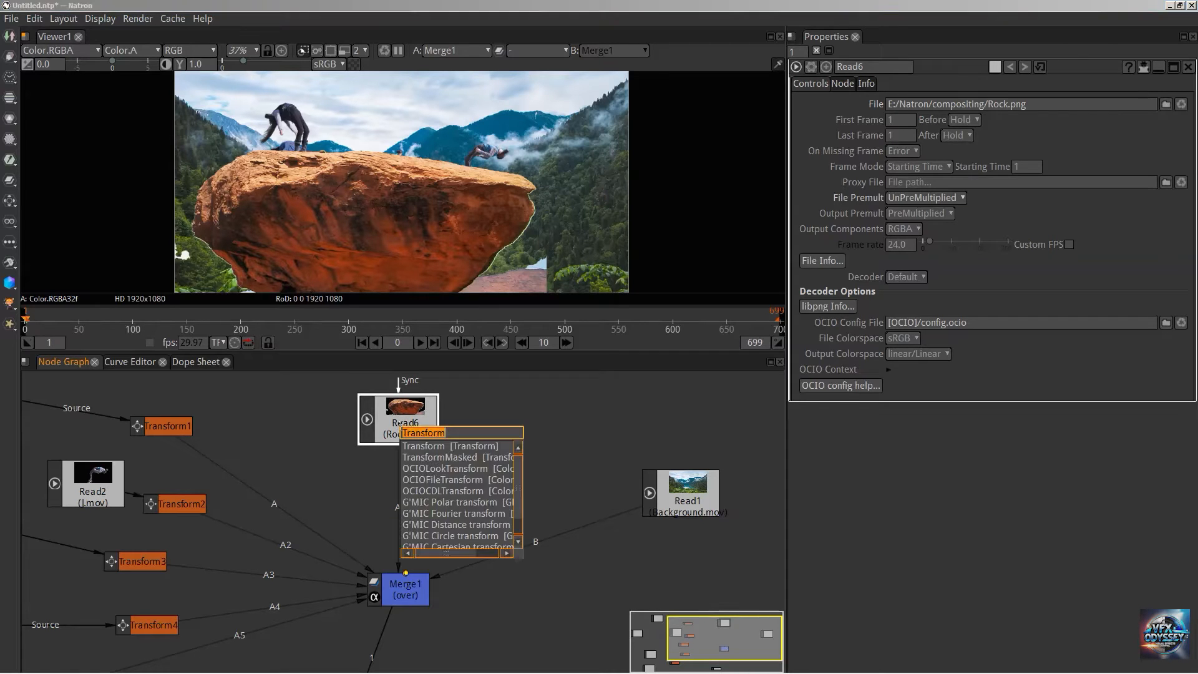
pyautogui.write('mirrir')
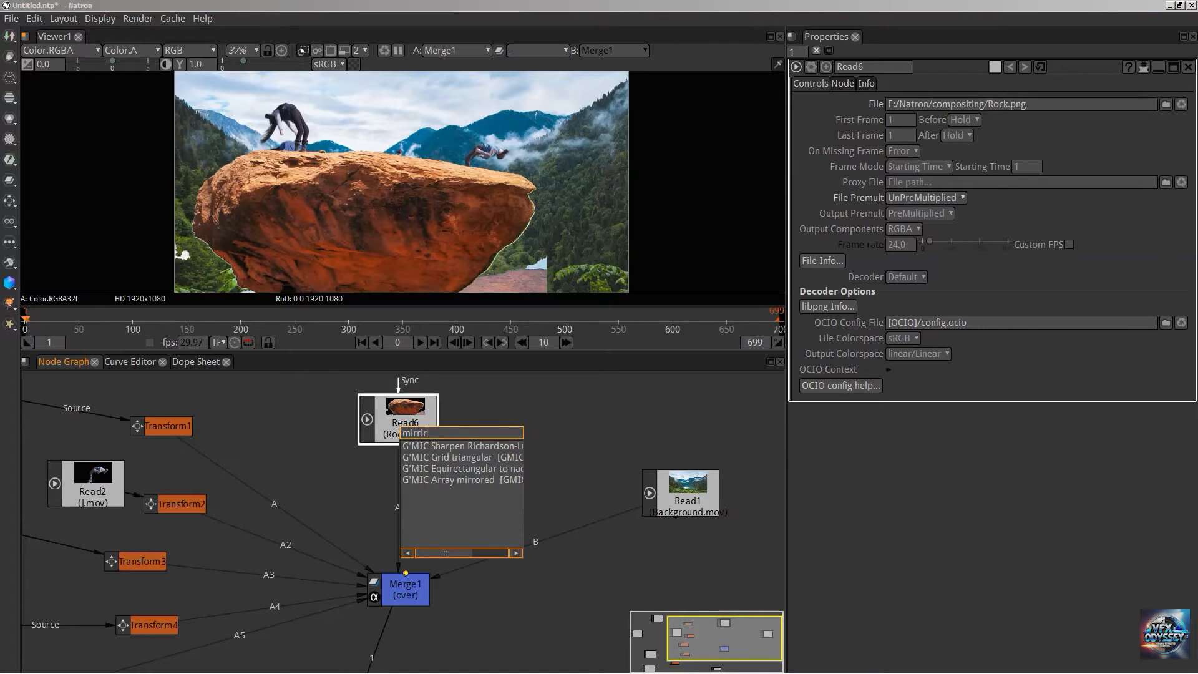
pyautogui.press('BackSpace')
pyautogui.press('BackSpace')
pyautogui.write('or')
pyautogui.press('Return')
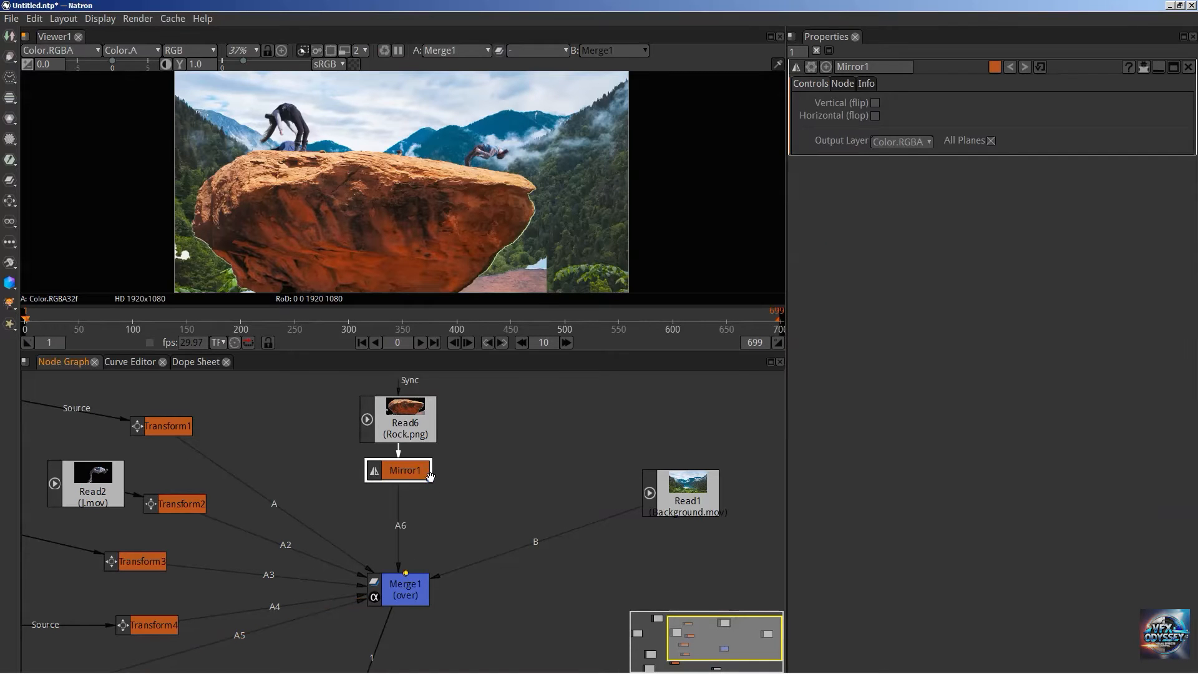
# Enable the horizontal flop on the Mirror1 node to reverse the rock image.
pyautogui.click(875, 116)
pyautogui.click(875, 116)
pyautogui.click(876, 116)
pyautogui.click(875, 116)
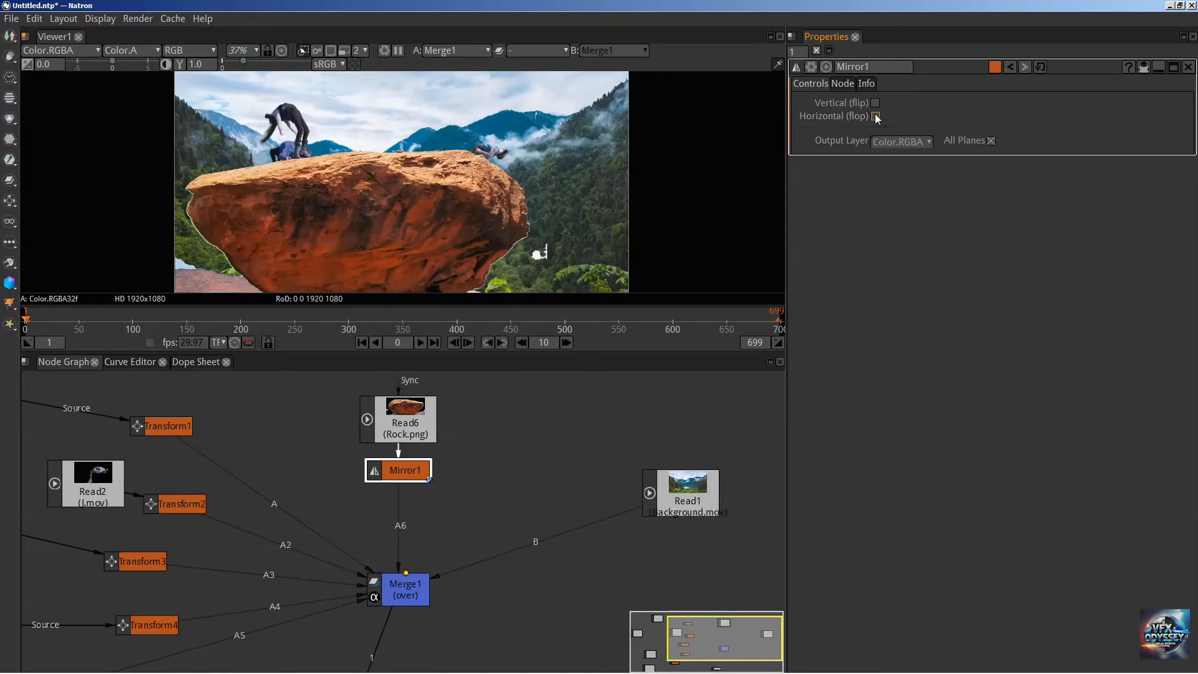
pyautogui.click(875, 116)
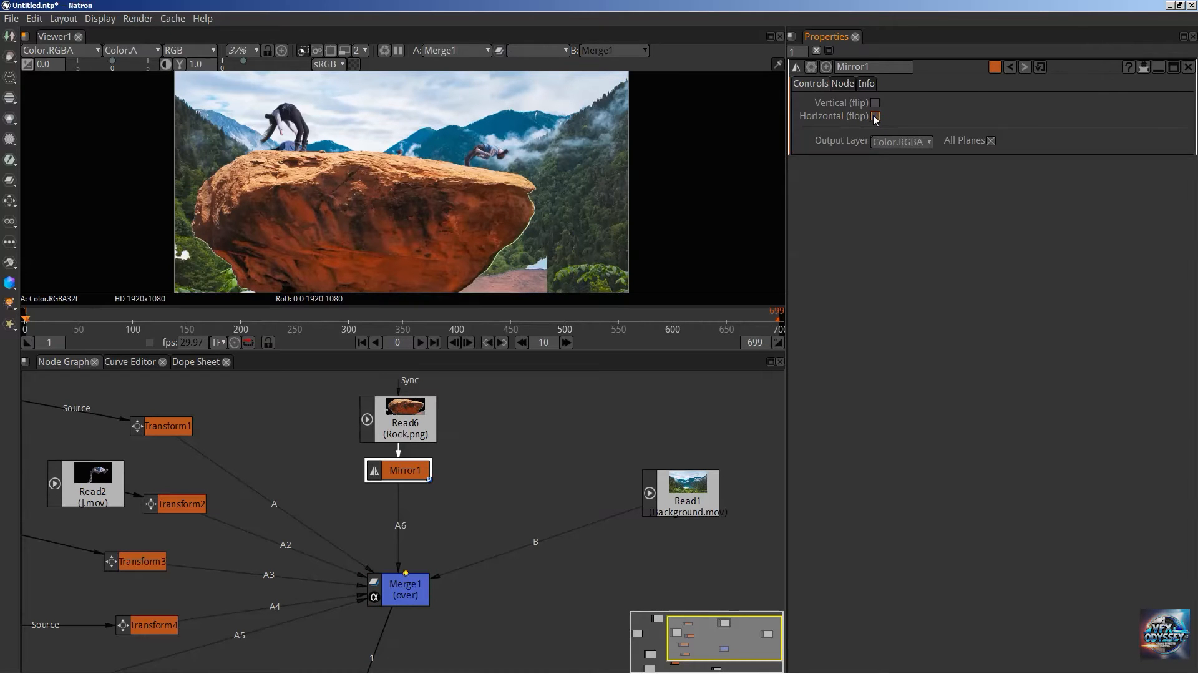
pyautogui.click(875, 117)
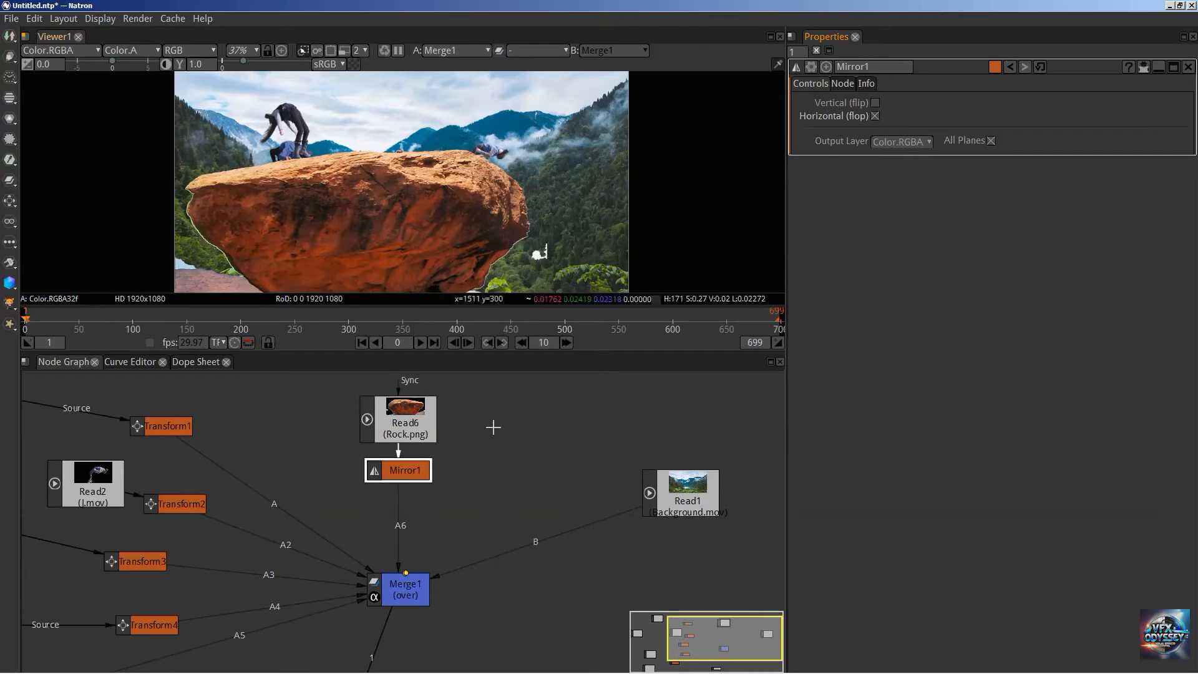
# Move Mirror1 closer to Merge1 and insert a Transform node between the Read6 rock image and Mirror1.
pyautogui.moveTo(406, 470); pyautogui.dragTo(406, 503)
pyautogui.click(406, 426)
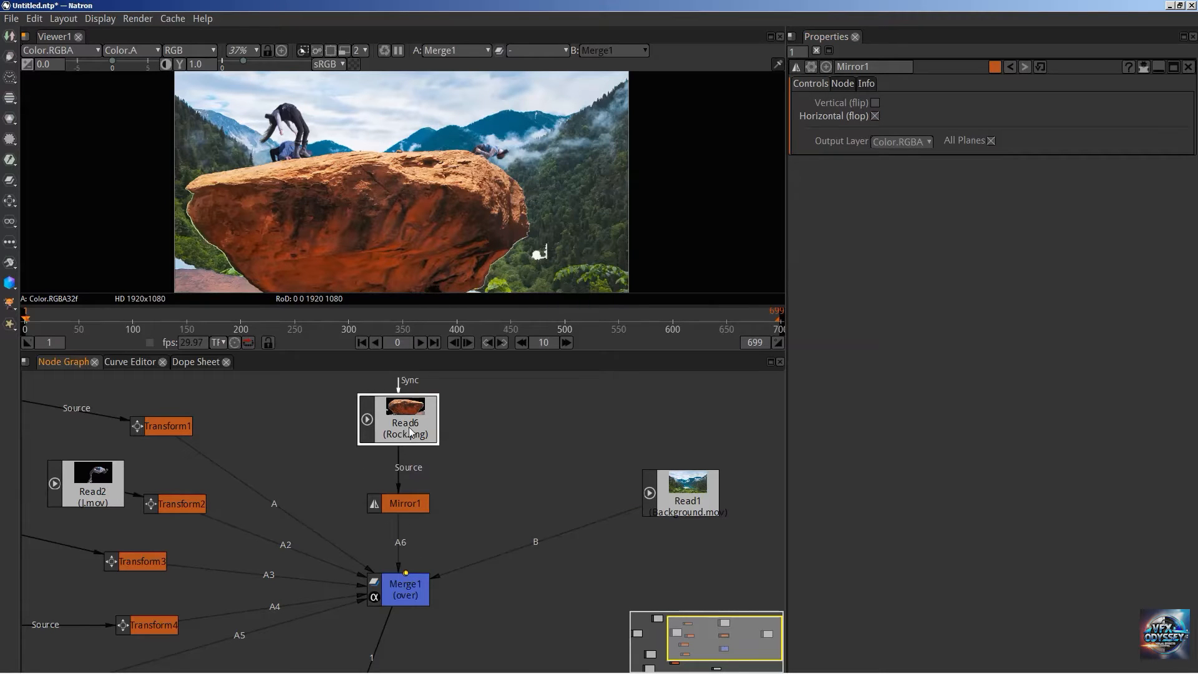
pyautogui.press('Tab')
pyautogui.write('transform')
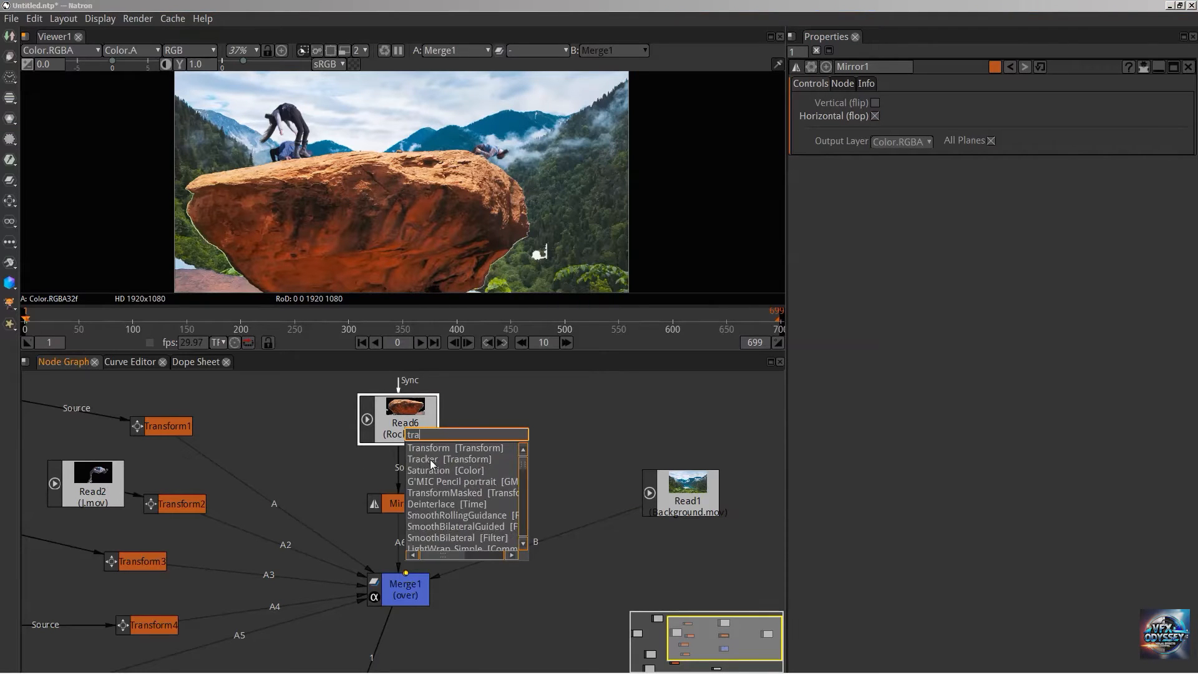
pyautogui.press('Return')
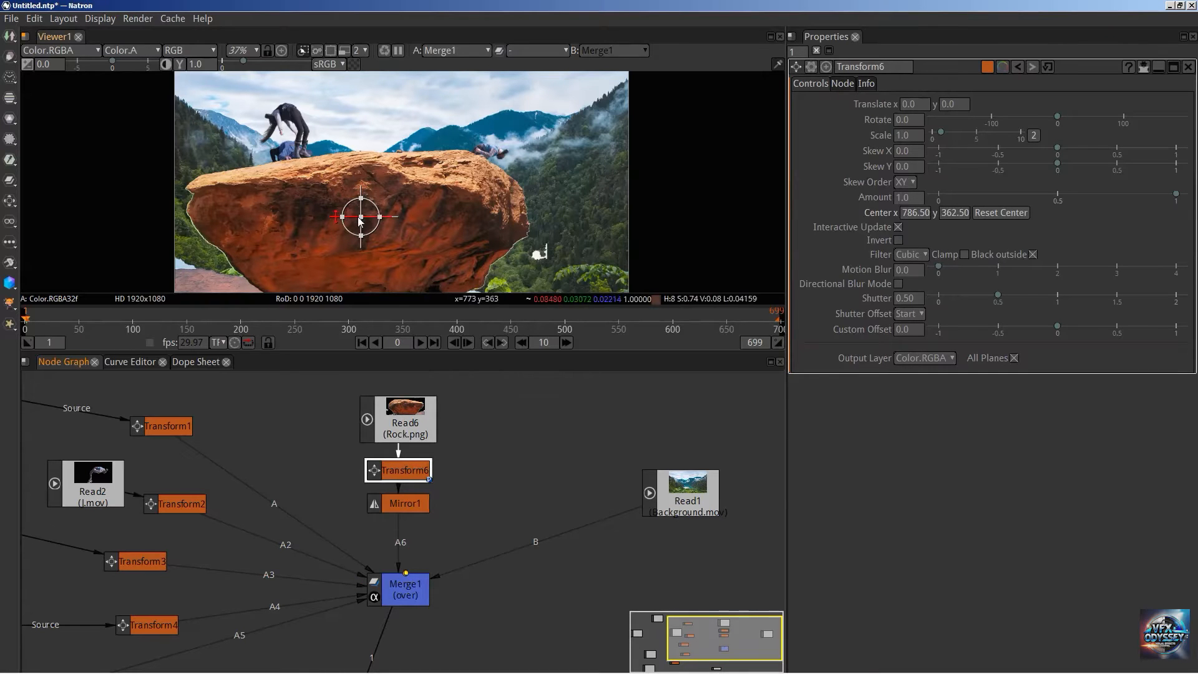
# Move the rock down to the lower edge of the frame, at about x -99, y -317.
pyautogui.moveTo(360, 217); pyautogui.dragTo(341, 292)
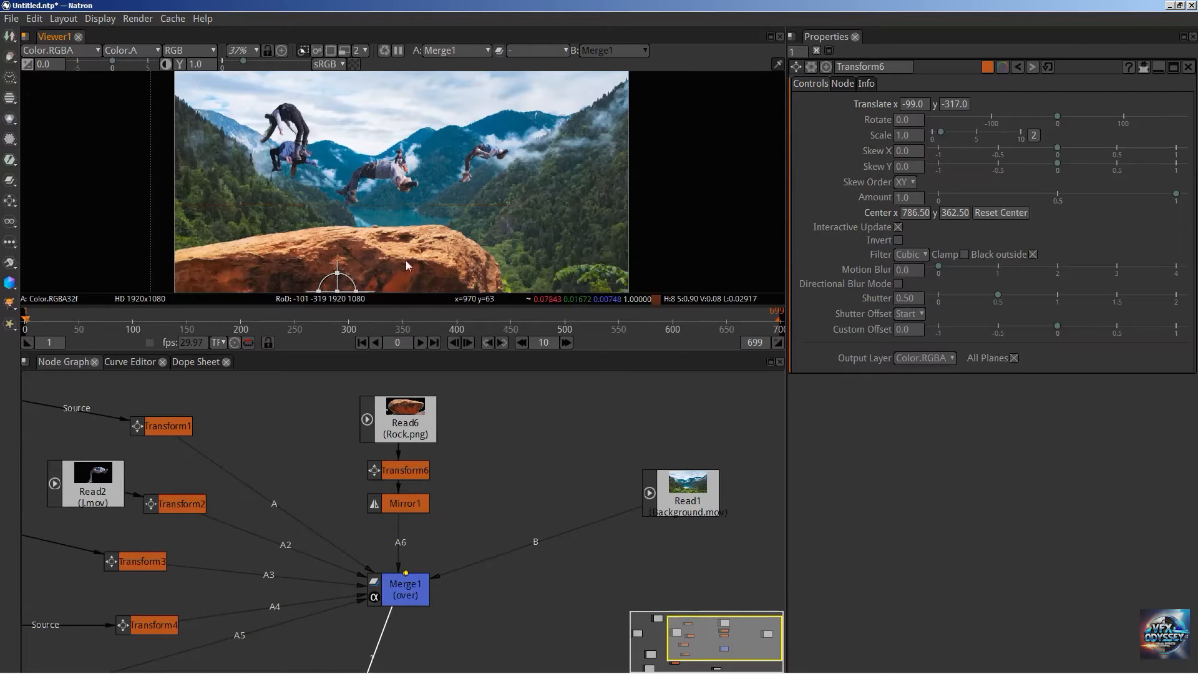
pyautogui.scroll(-2, 397, 250)
pyautogui.moveTo(400, 223); pyautogui.dragTo(404, 193)
pyautogui.doubleClick(410, 417)
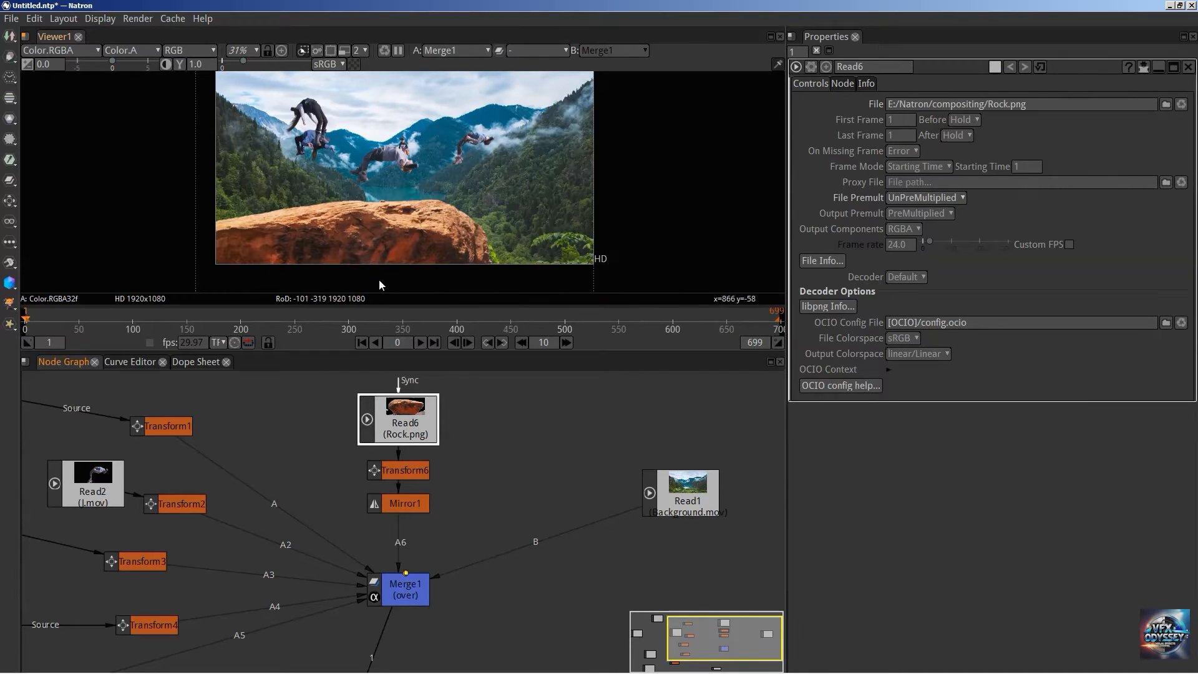
pyautogui.scroll(-3, 380, 256)
# Move the rock to the upper-left part of the image with Transform6, at about x -674, y 337.
pyautogui.doubleClick(410, 471)
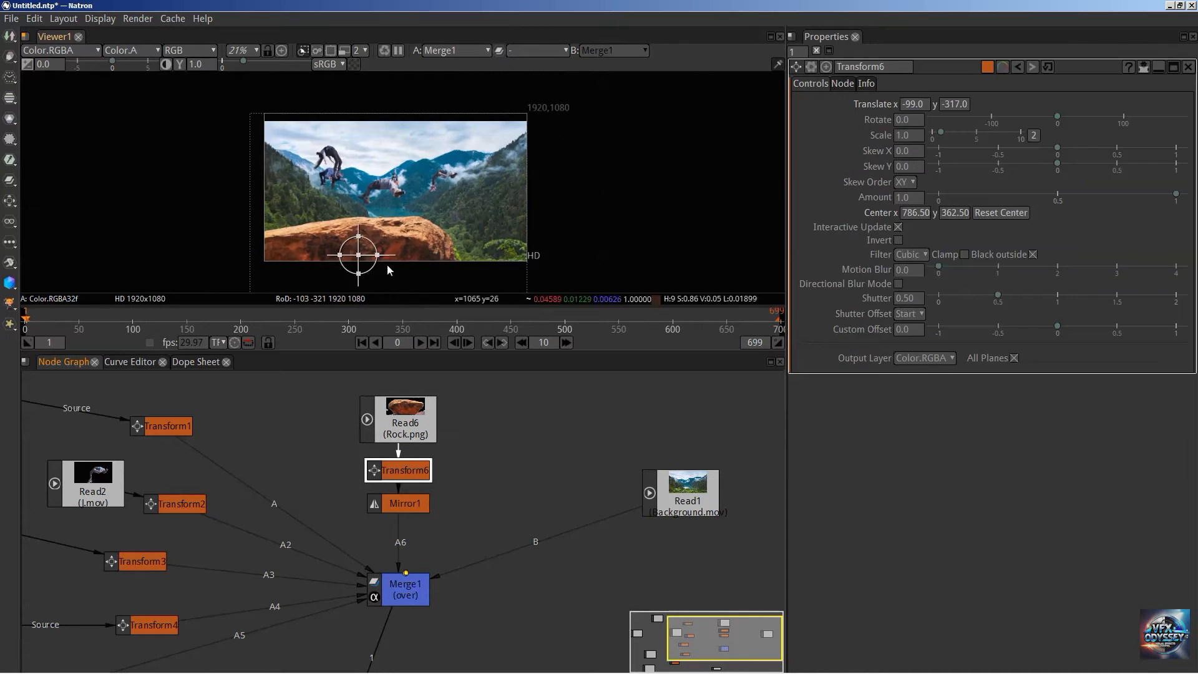
pyautogui.moveTo(351, 259); pyautogui.dragTo(273, 171)
pyautogui.scroll(4, 399, 223)
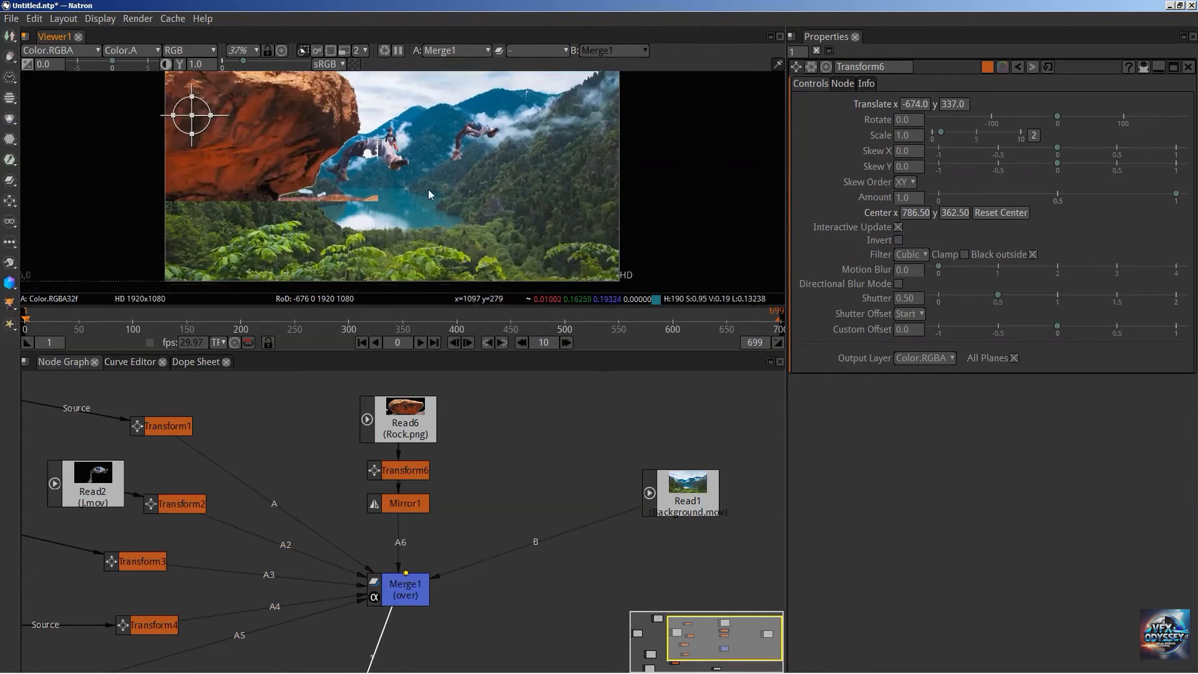
# Place the rock along the lower edge of the frame at about x -67, y -414 and set its scale to 1.1.
pyautogui.moveTo(428, 189); pyautogui.dragTo(432, 157)
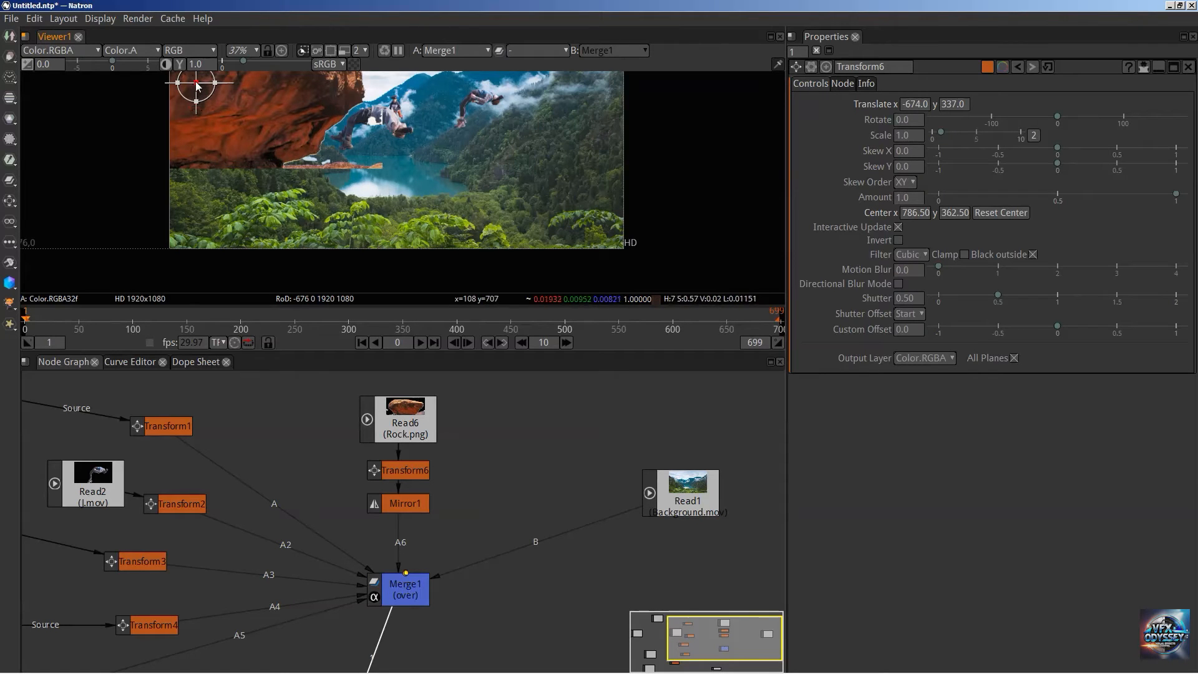
pyautogui.moveTo(196, 83); pyautogui.dragTo(339, 261)
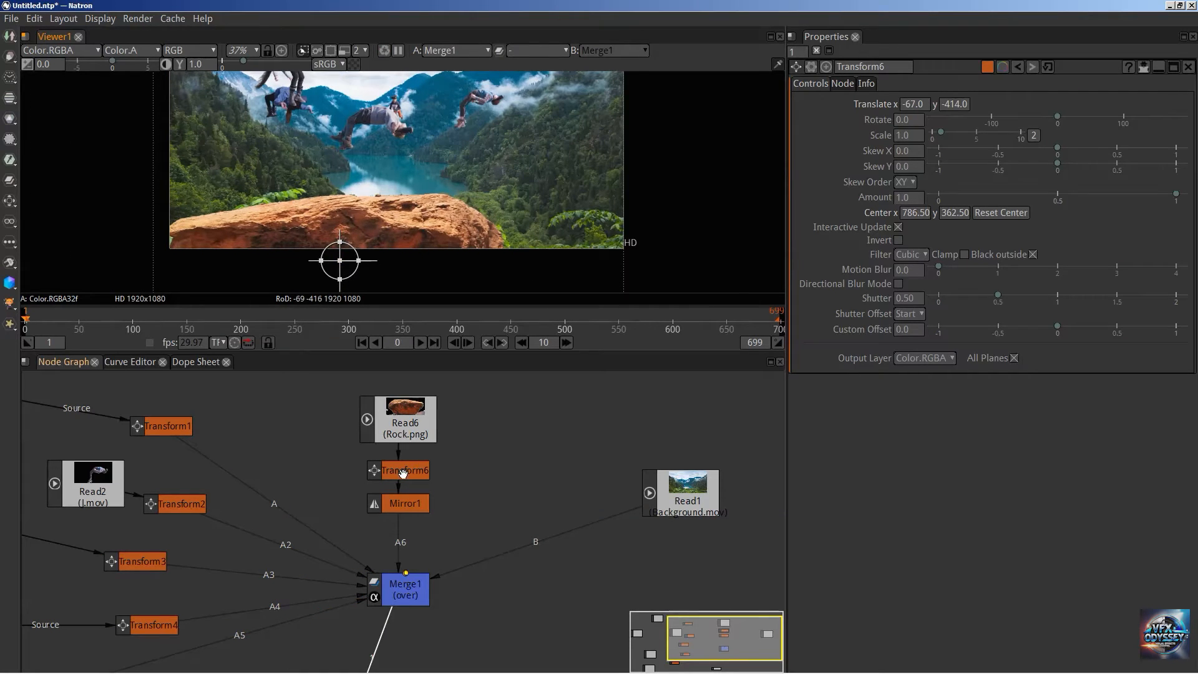
pyautogui.click(402, 472)
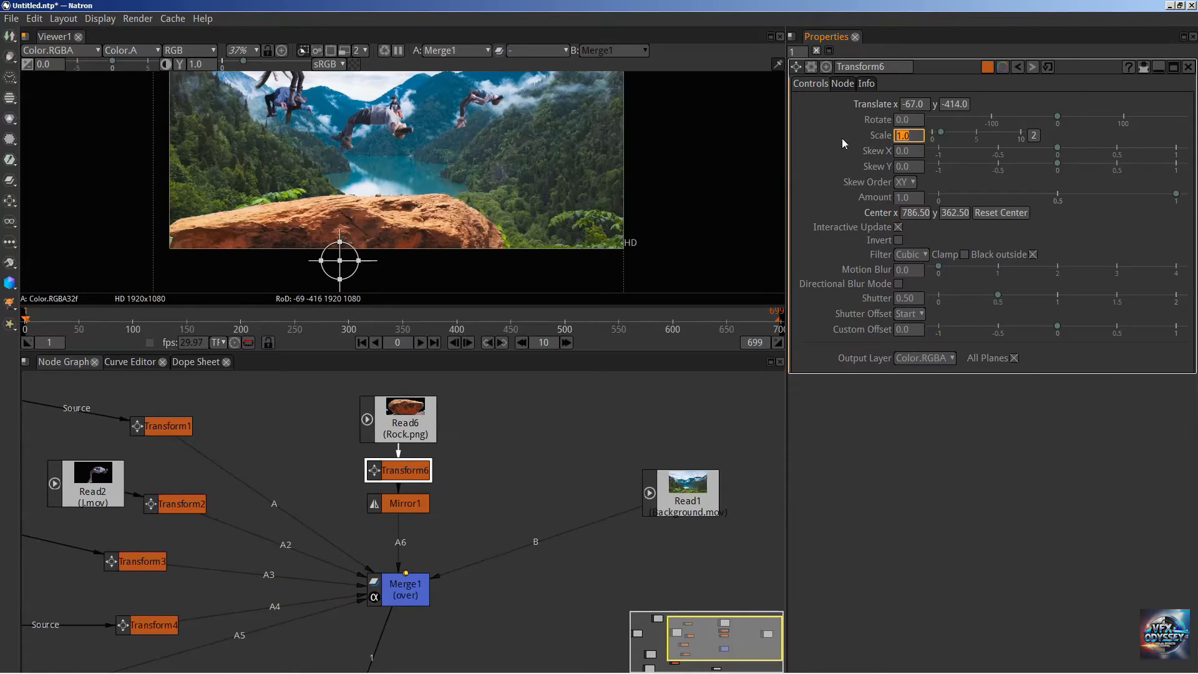
pyautogui.write('1.1')
pyautogui.press('Return')
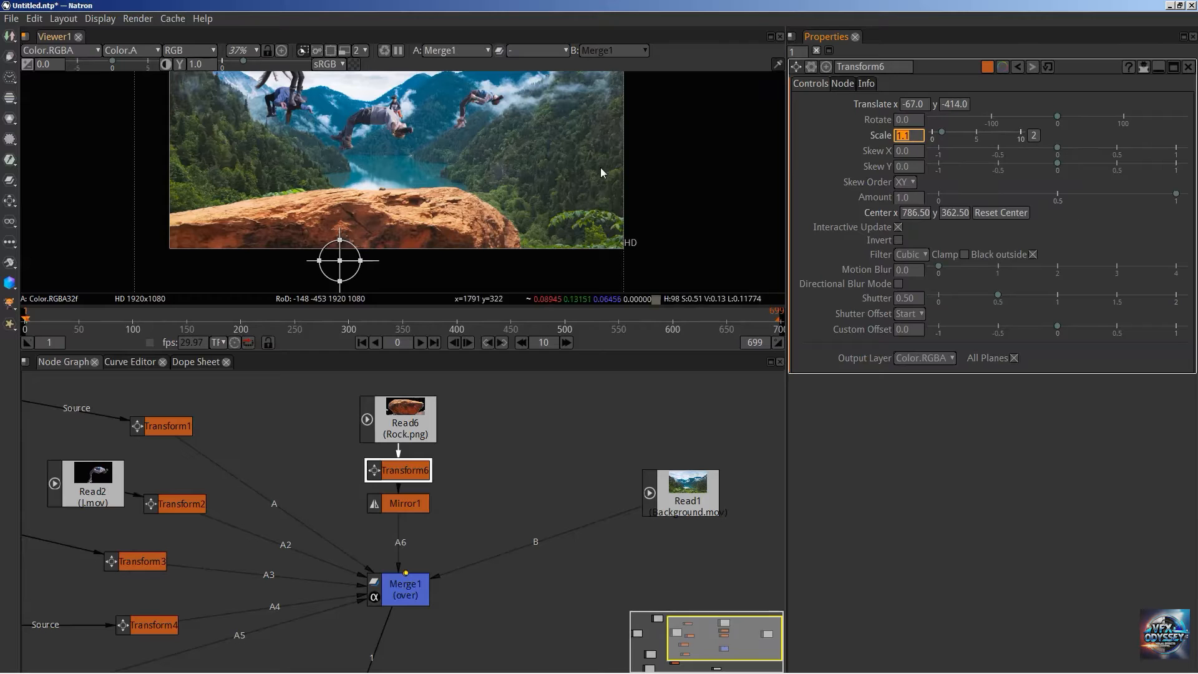
pyautogui.moveTo(600, 167); pyautogui.dragTo(588, 228)
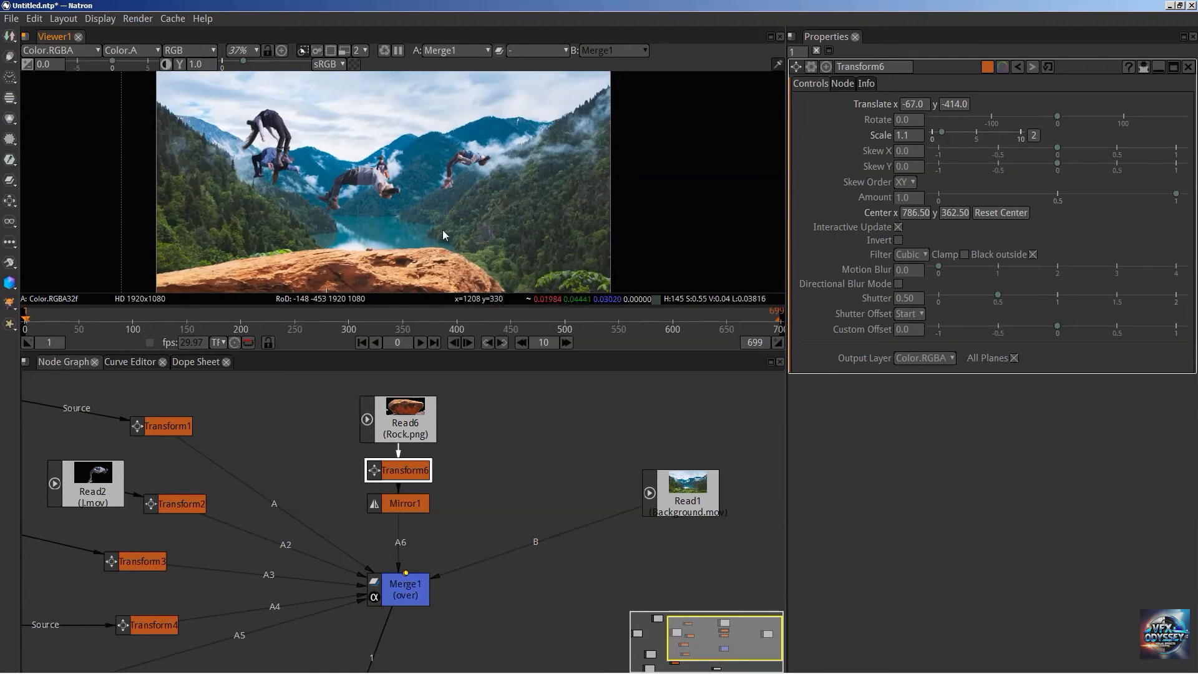
pyautogui.scroll(-3, 444, 199)
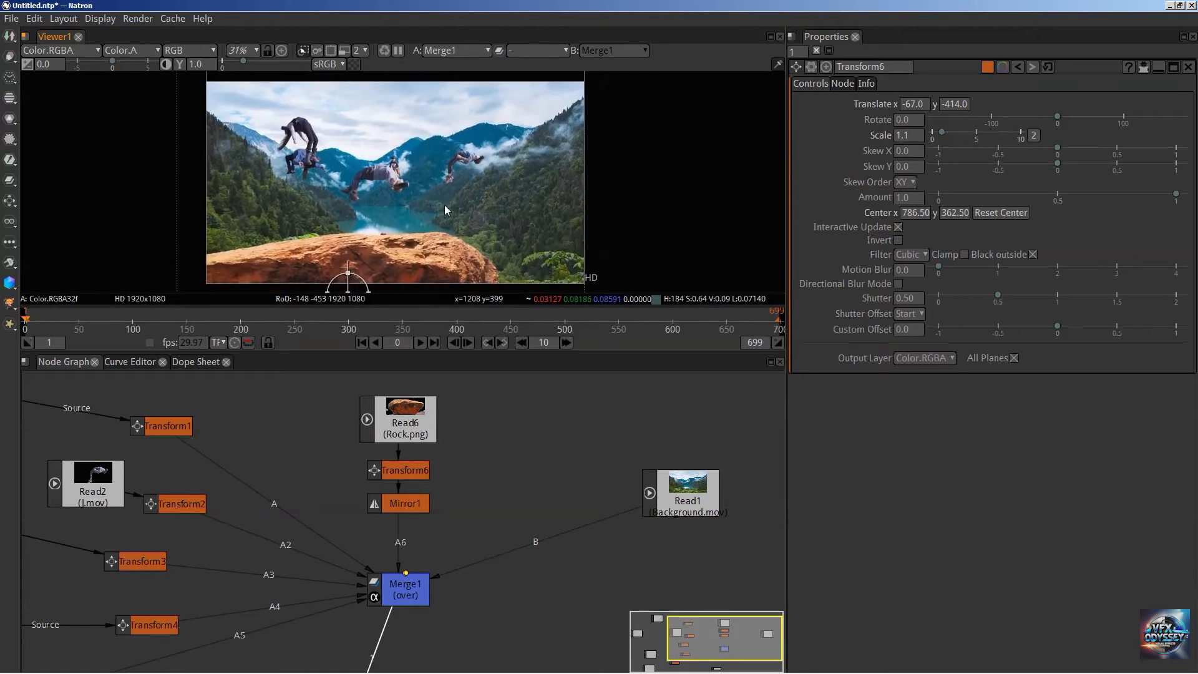
# Raise the rock slightly along the frame's lower edge with Transform6, to about x -75, y -378.
pyautogui.scroll(-1, 347, 283)
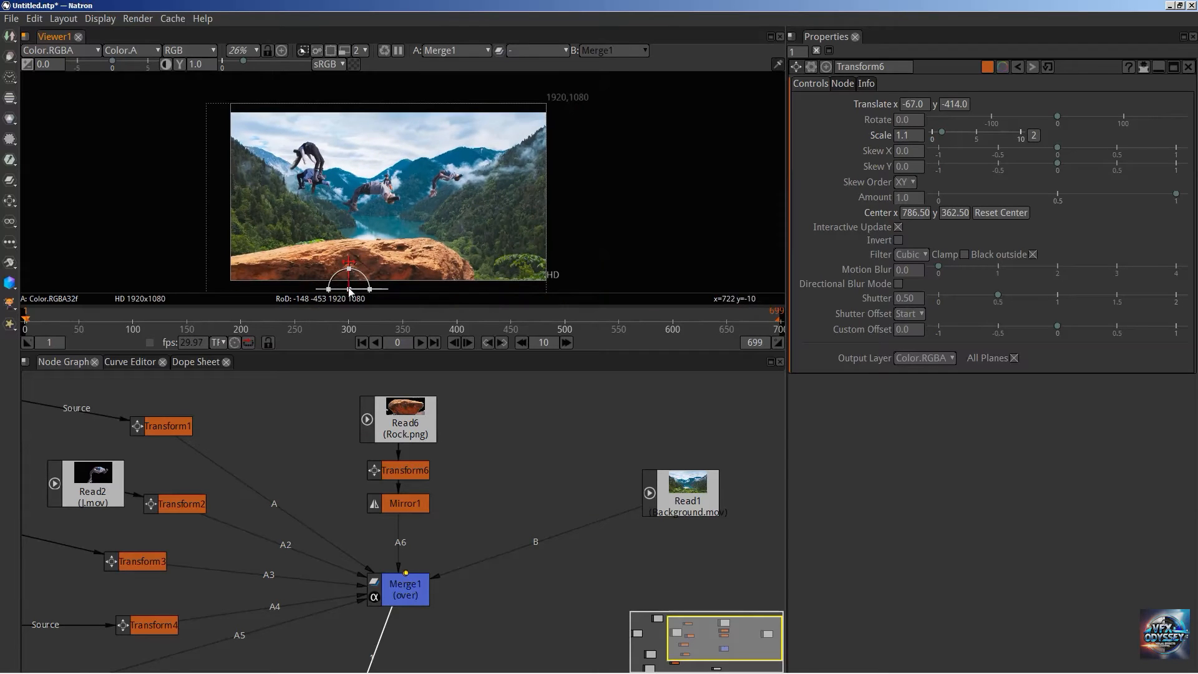
pyautogui.moveTo(347, 292); pyautogui.dragTo(347, 285)
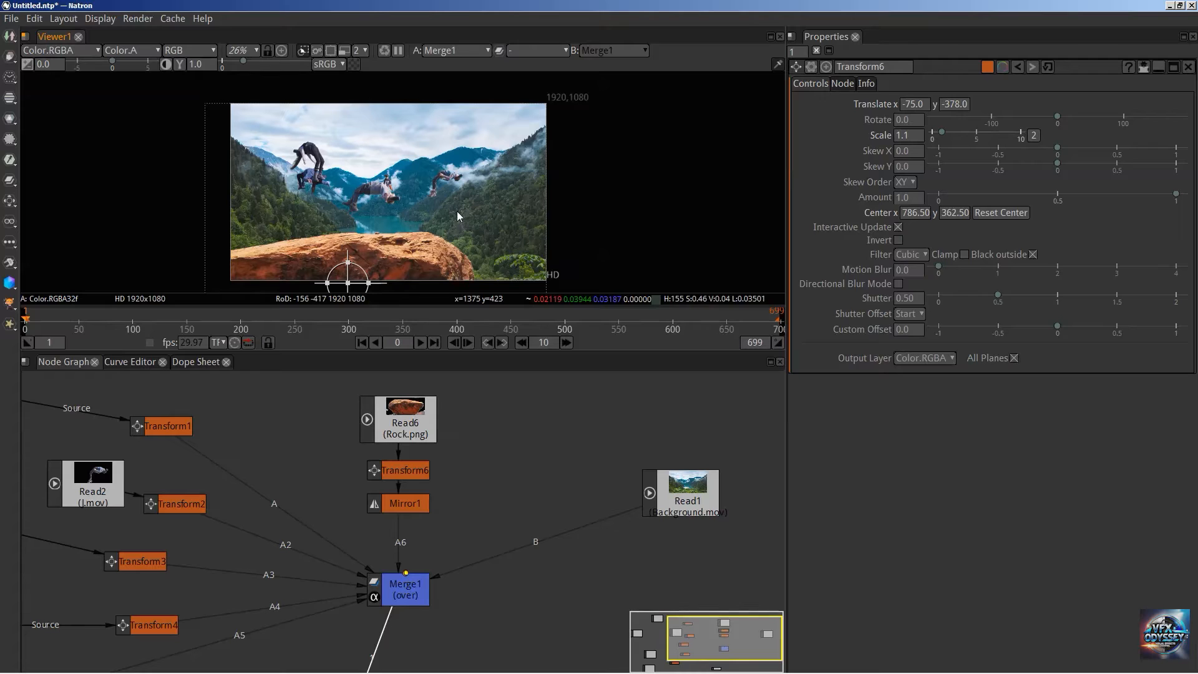
pyautogui.moveTo(432, 216); pyautogui.dragTo(429, 206)
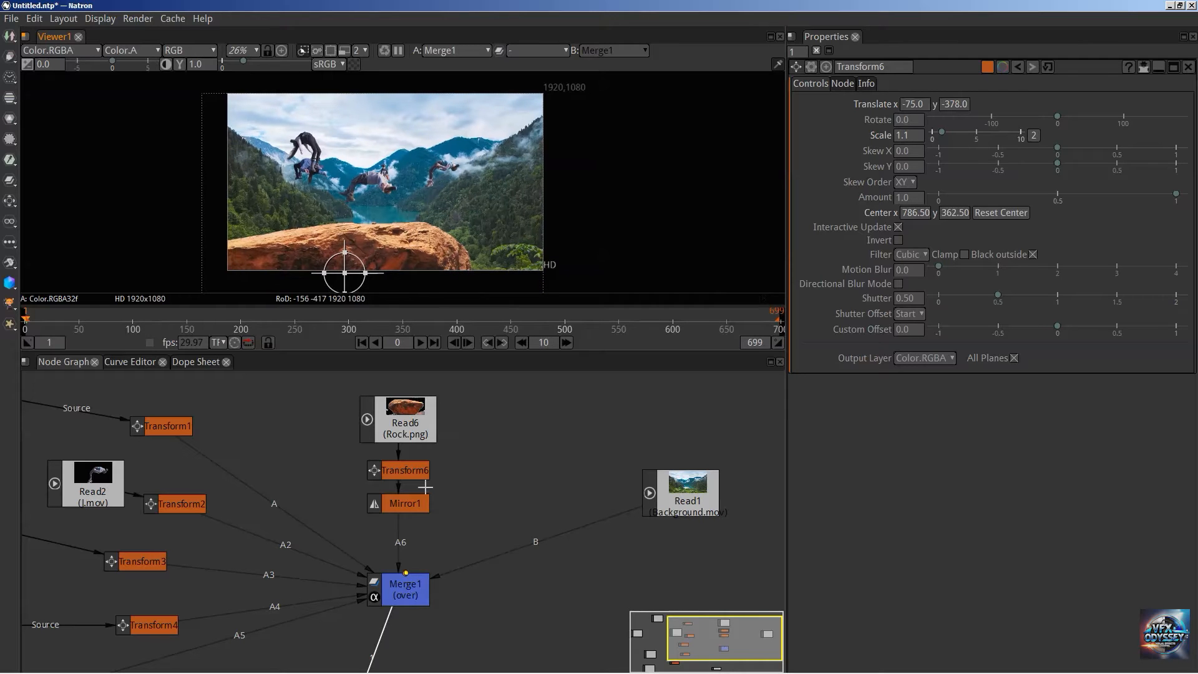
# Insert a Blur node after Mirror1 in the rock branch, feeding into Merge1.
pyautogui.click(402, 509)
pyautogui.click(400, 474)
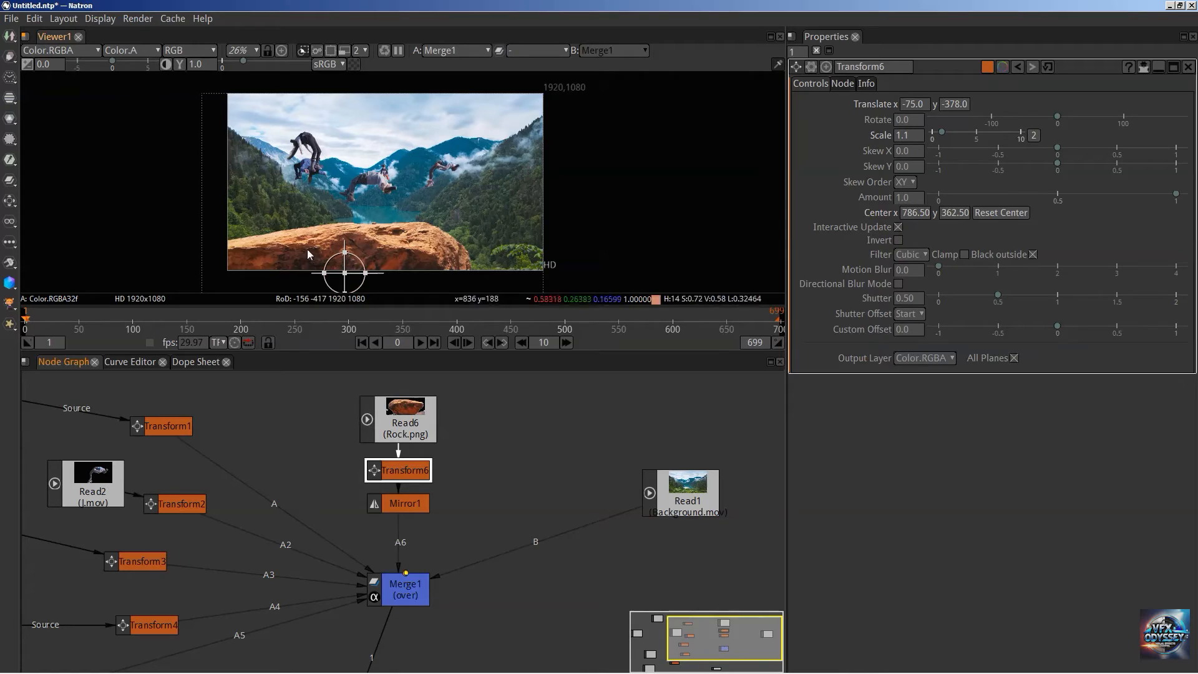
pyautogui.click(393, 509)
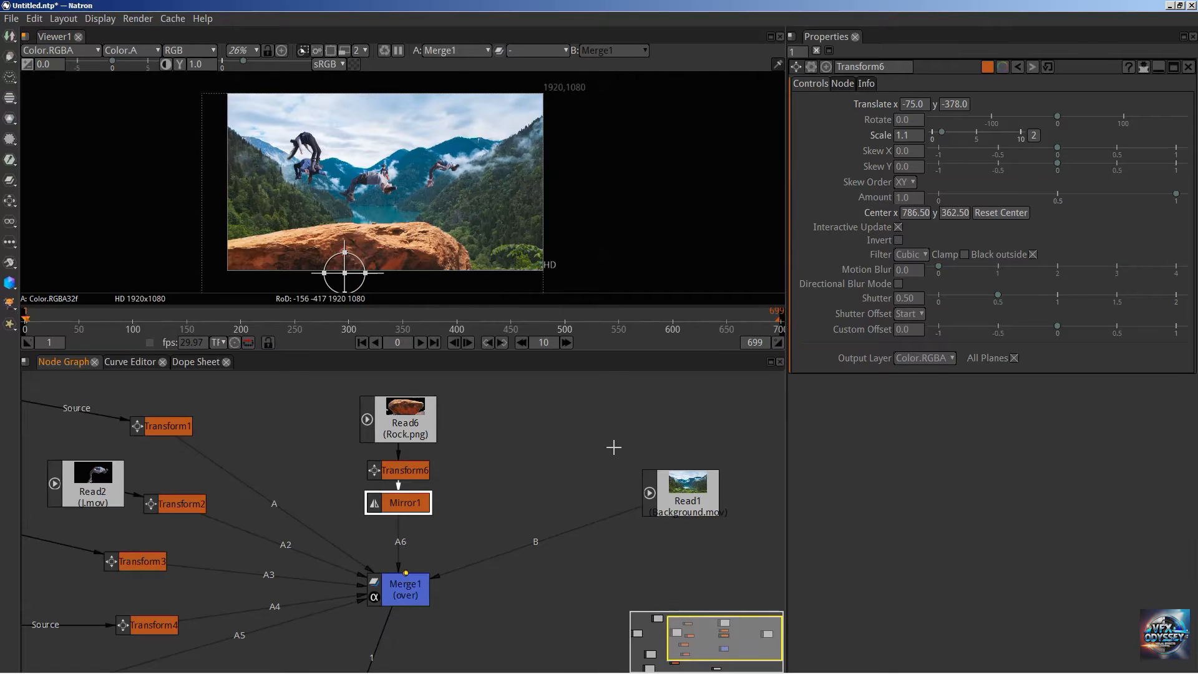
pyautogui.press('Tab')
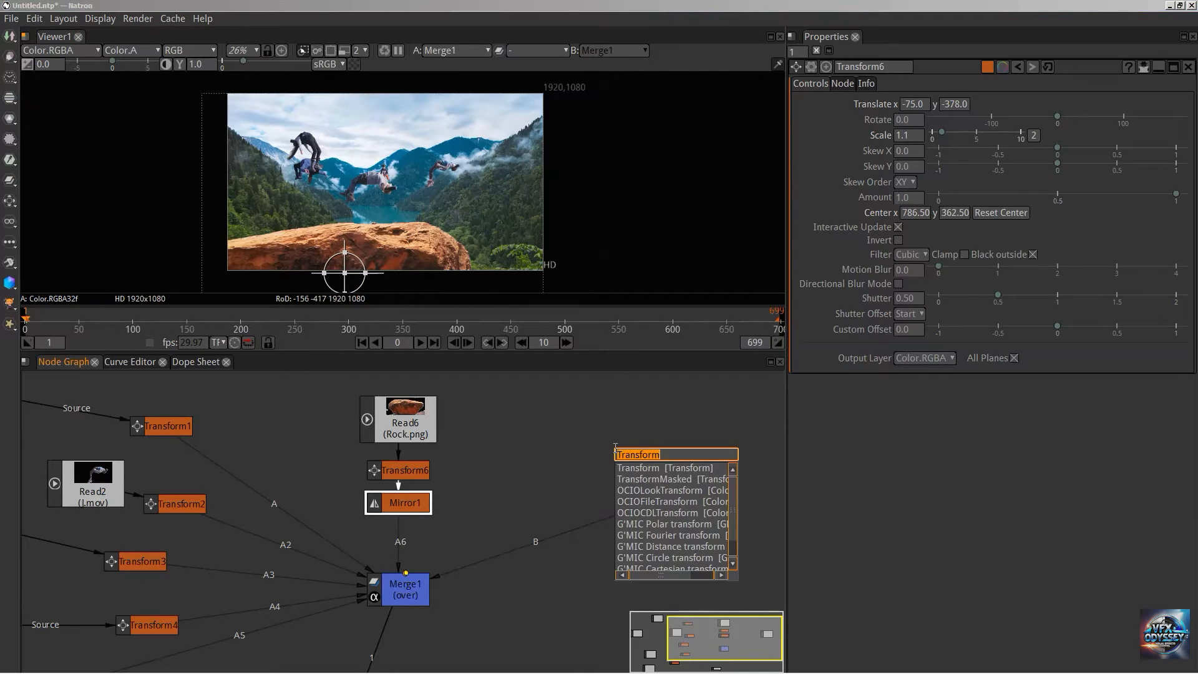
pyautogui.write('blur')
pyautogui.press('Return')
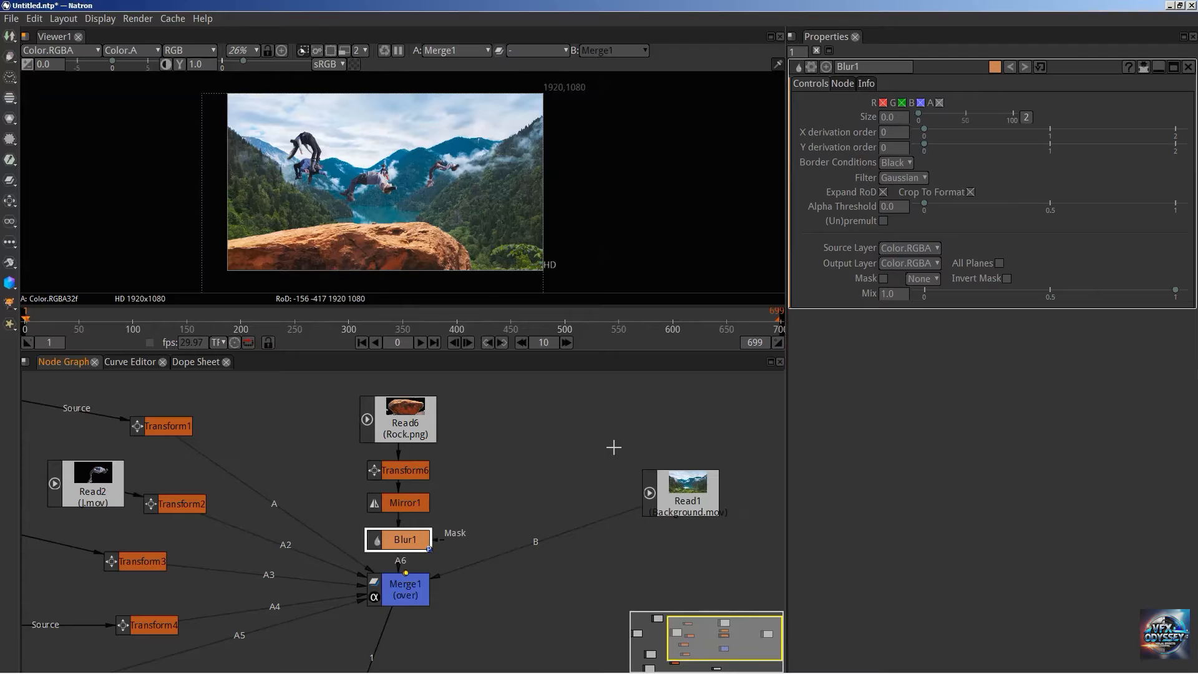
# Try blur sizes of 10 and 2 on the rock and settle on a size of 3.
pyautogui.click(882, 133)
pyautogui.write('10')
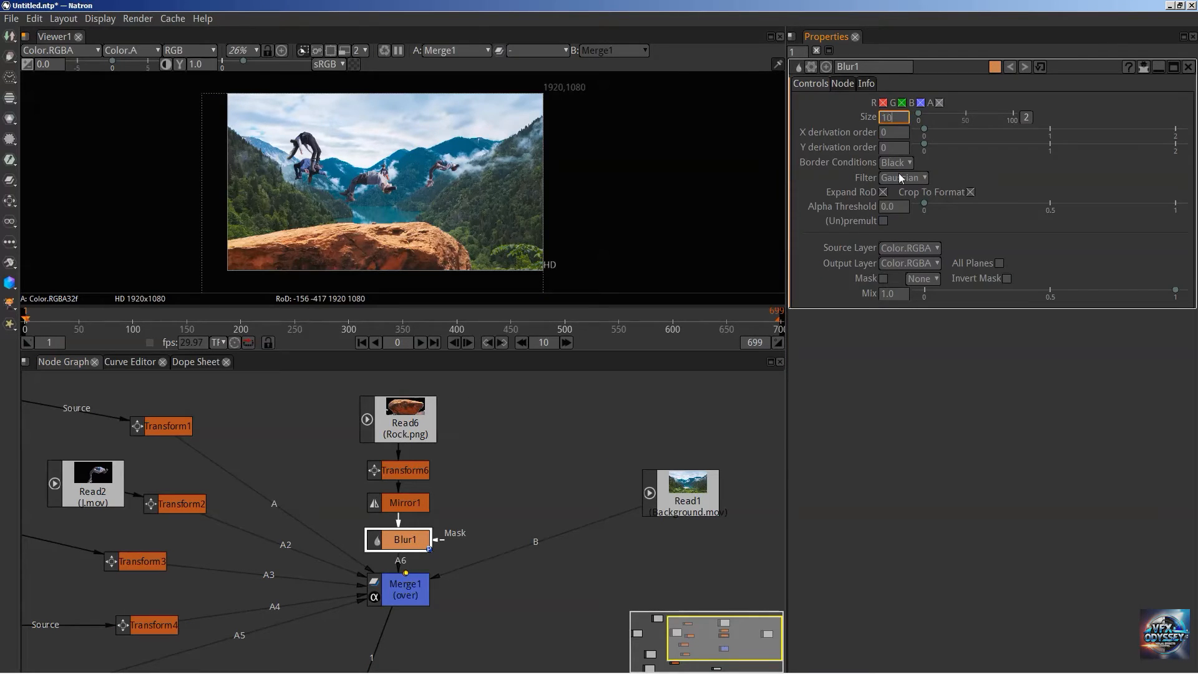
pyautogui.press('Return')
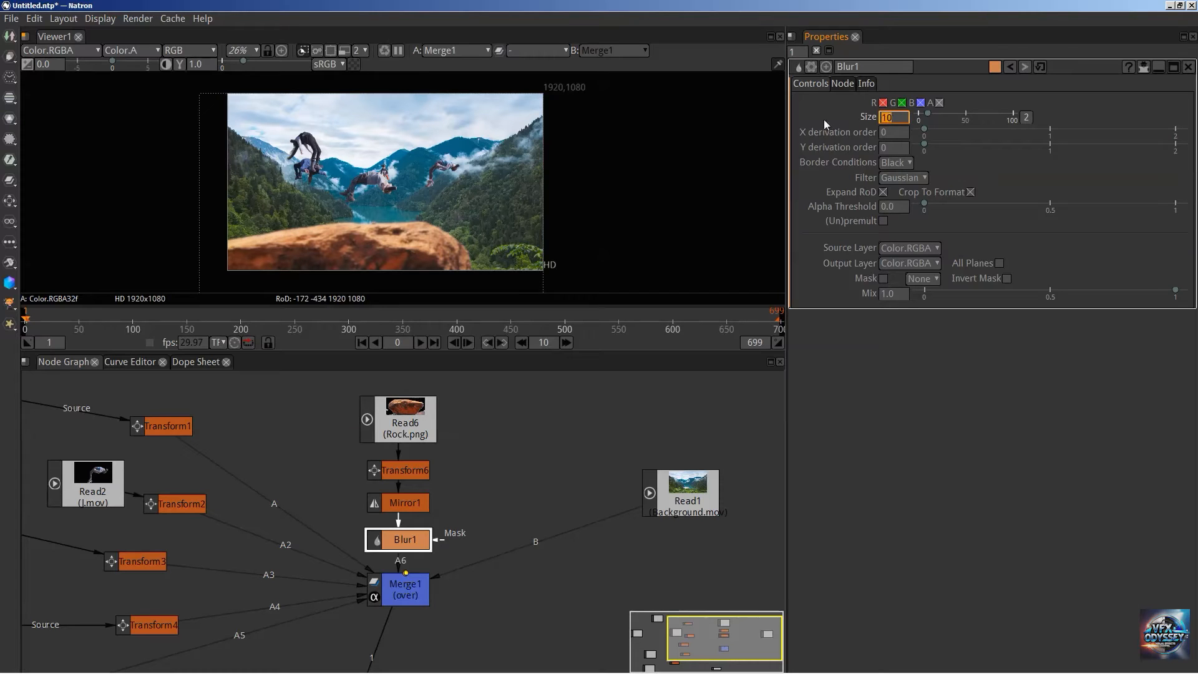
pyautogui.write('2')
pyautogui.press('Return')
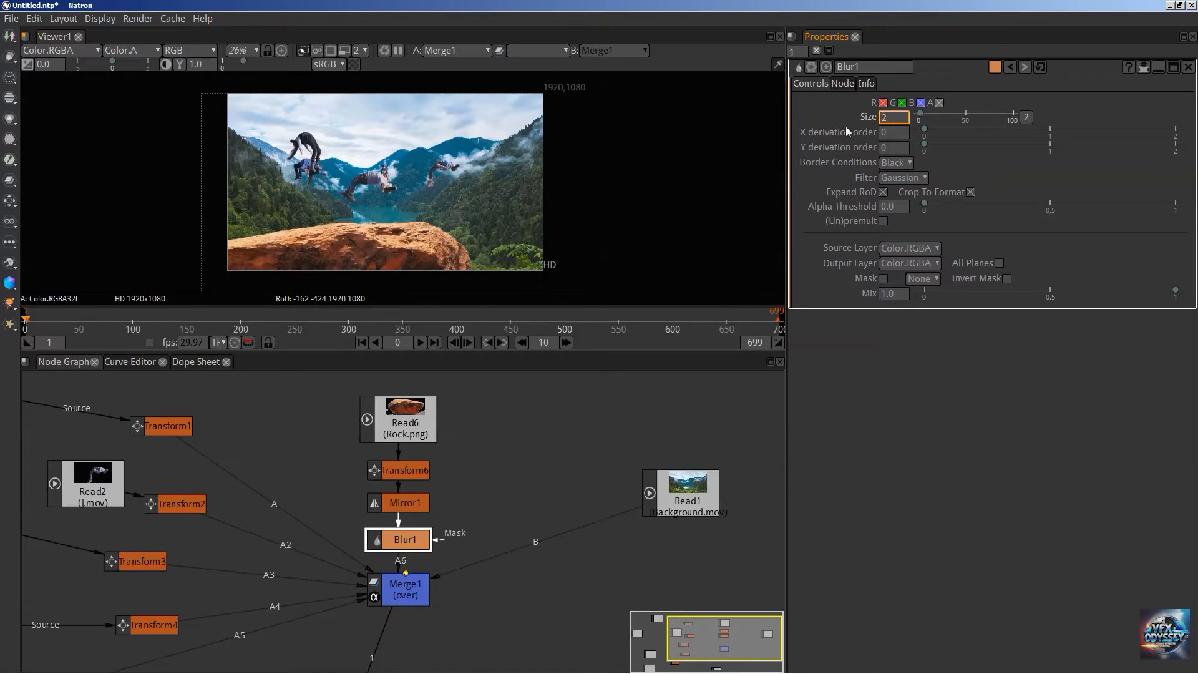
pyautogui.write('3')
pyautogui.press('Return')
# Tidy the rock branch in the node graph by rearranging the Read6, Transform6 and Blur1 nodes above Merge1.
pyautogui.moveTo(406, 424); pyautogui.dragTo(406, 414)
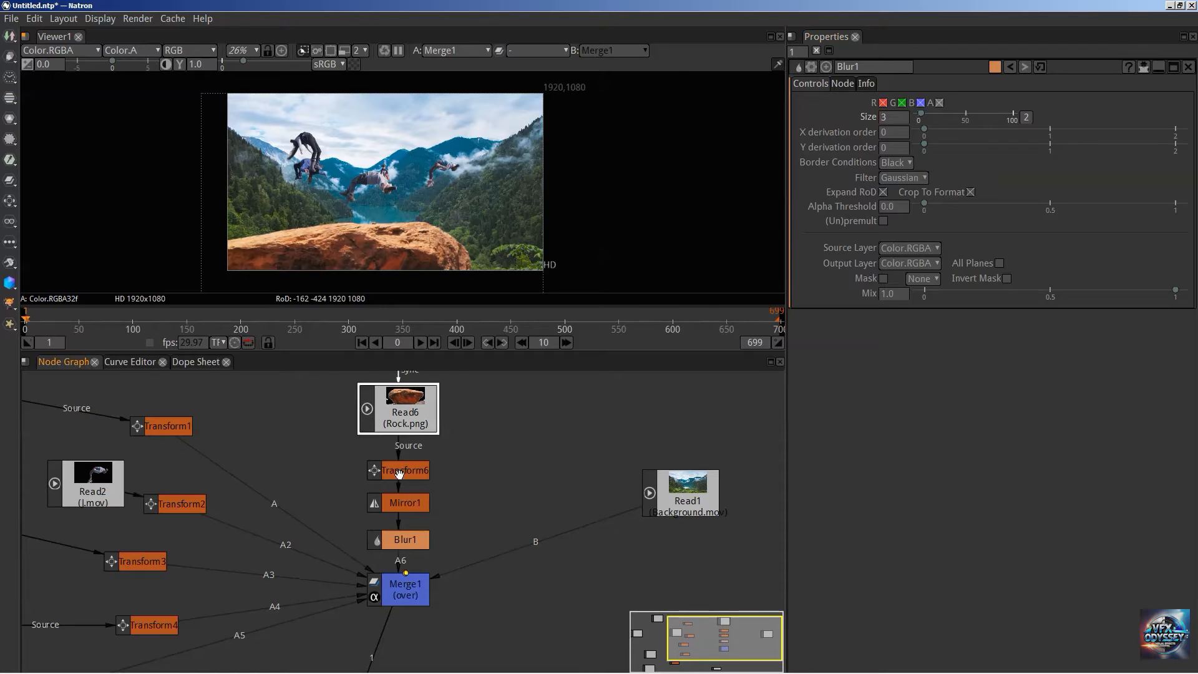
pyautogui.moveTo(399, 474); pyautogui.dragTo(395, 496)
pyautogui.moveTo(401, 539); pyautogui.dragTo(400, 531)
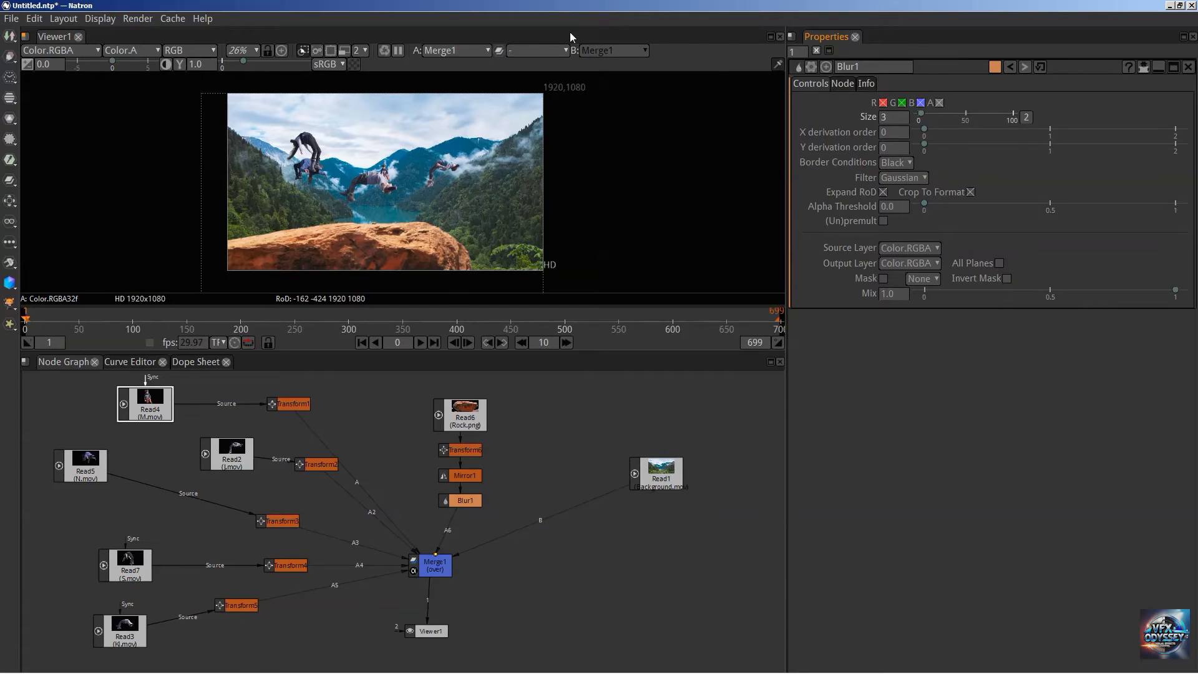
# Switch back and forth between NukeStudio and Natron to compare their interfaces and the matching composites, finishing in Natron.
pyautogui.hotkey('alt', 'Tab')
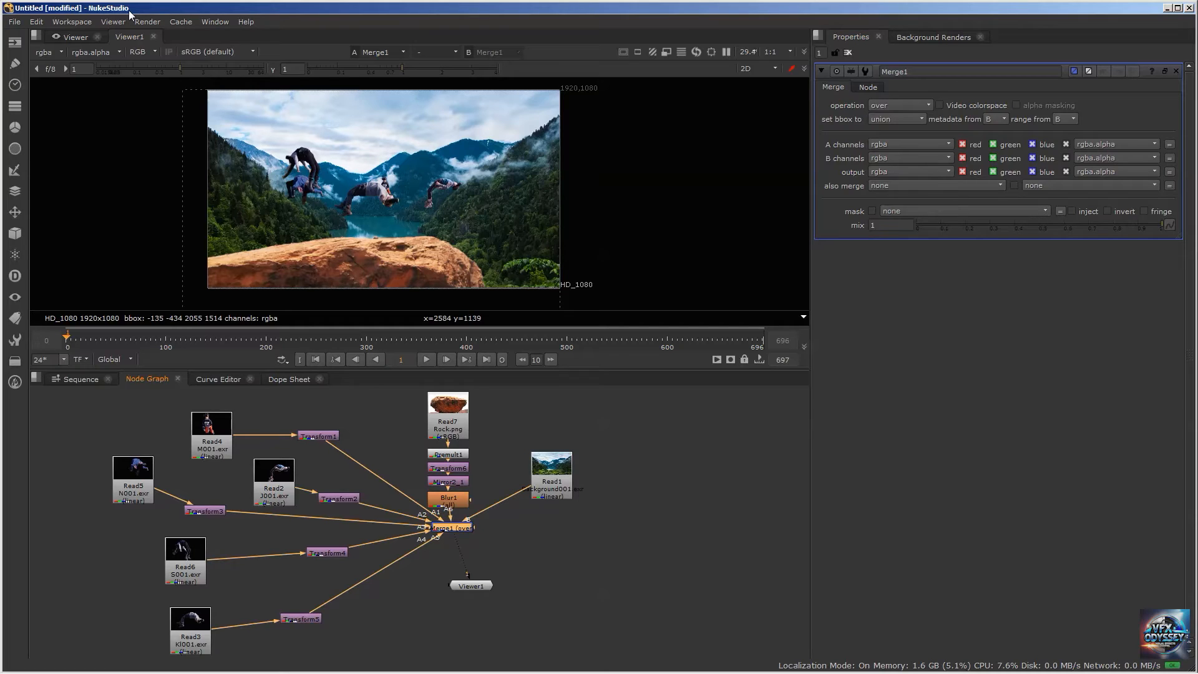
pyautogui.hotkey('alt', 'Tab')
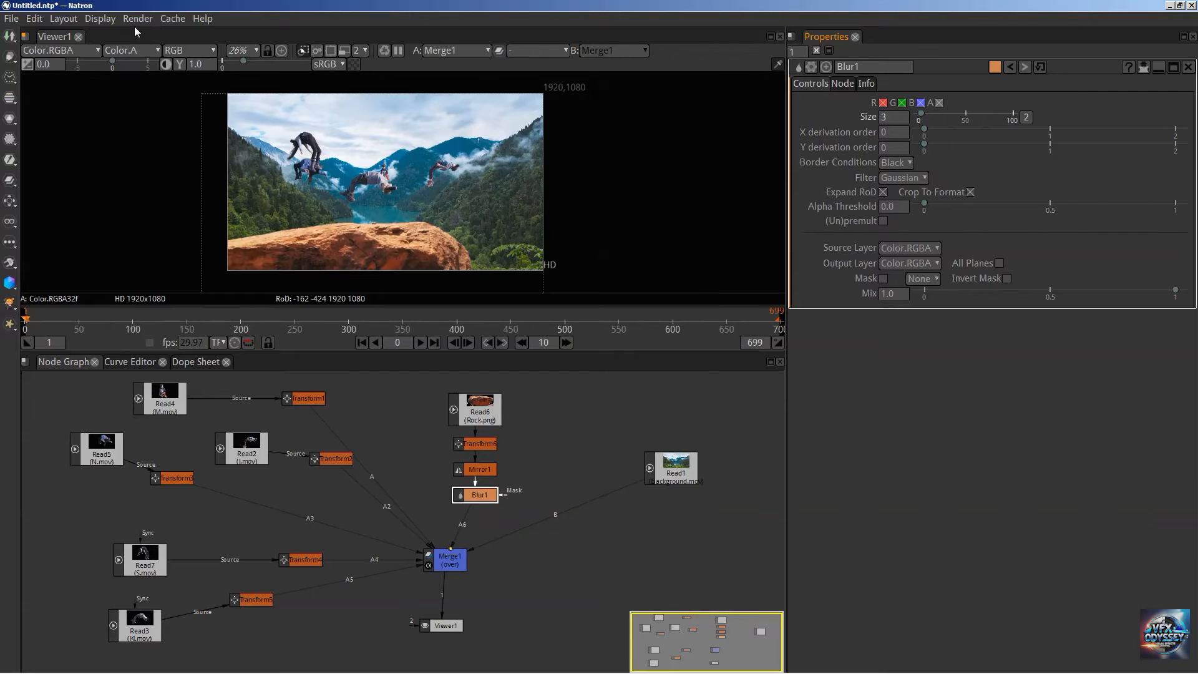
pyautogui.hotkey('alt', 'Tab')
pyautogui.hotkey('alt', 'Tab')
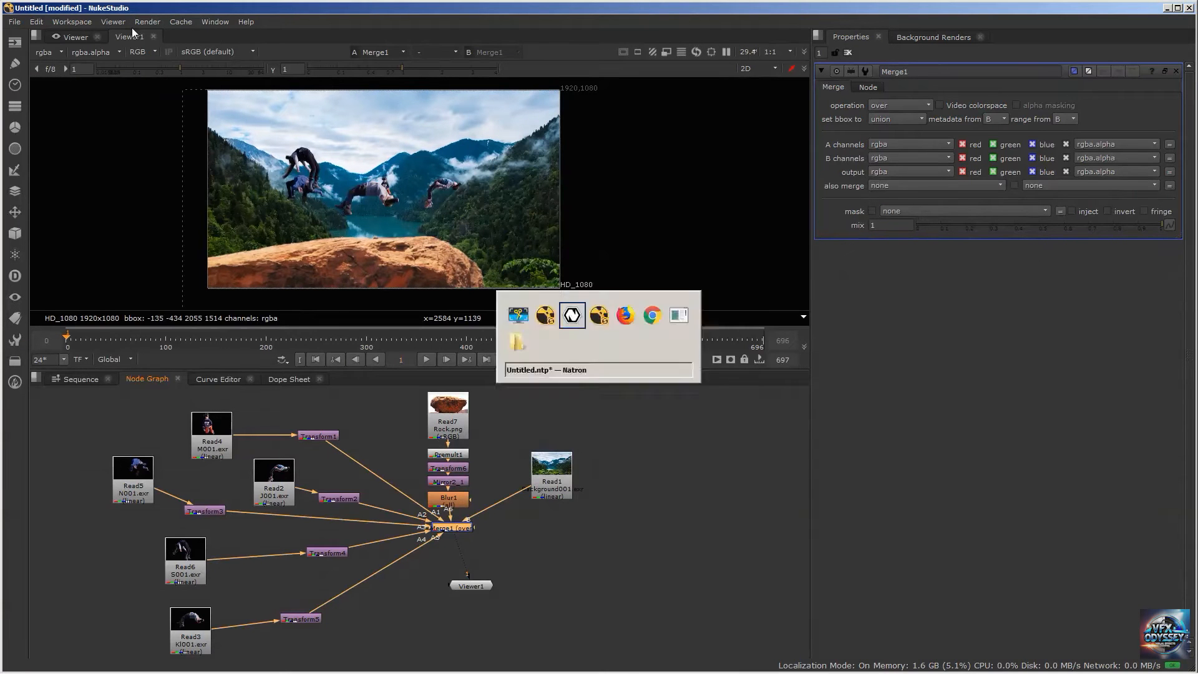
pyautogui.hotkey('alt', 'Tab')
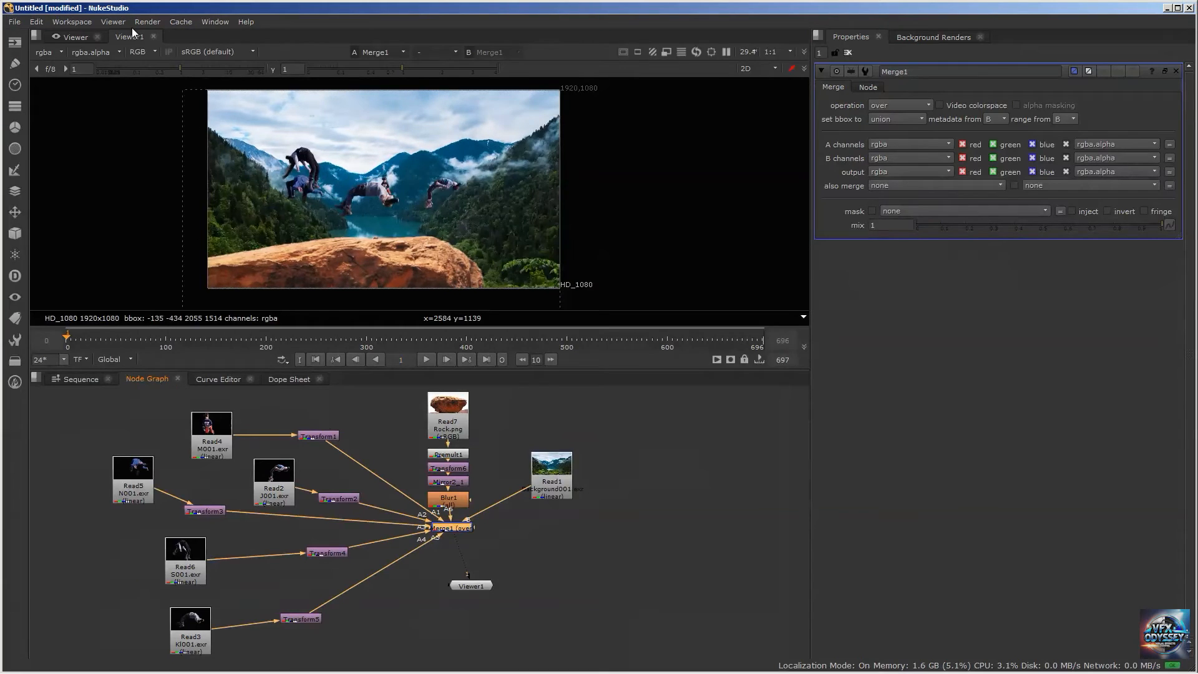
pyautogui.hotkey('alt', 'Tab')
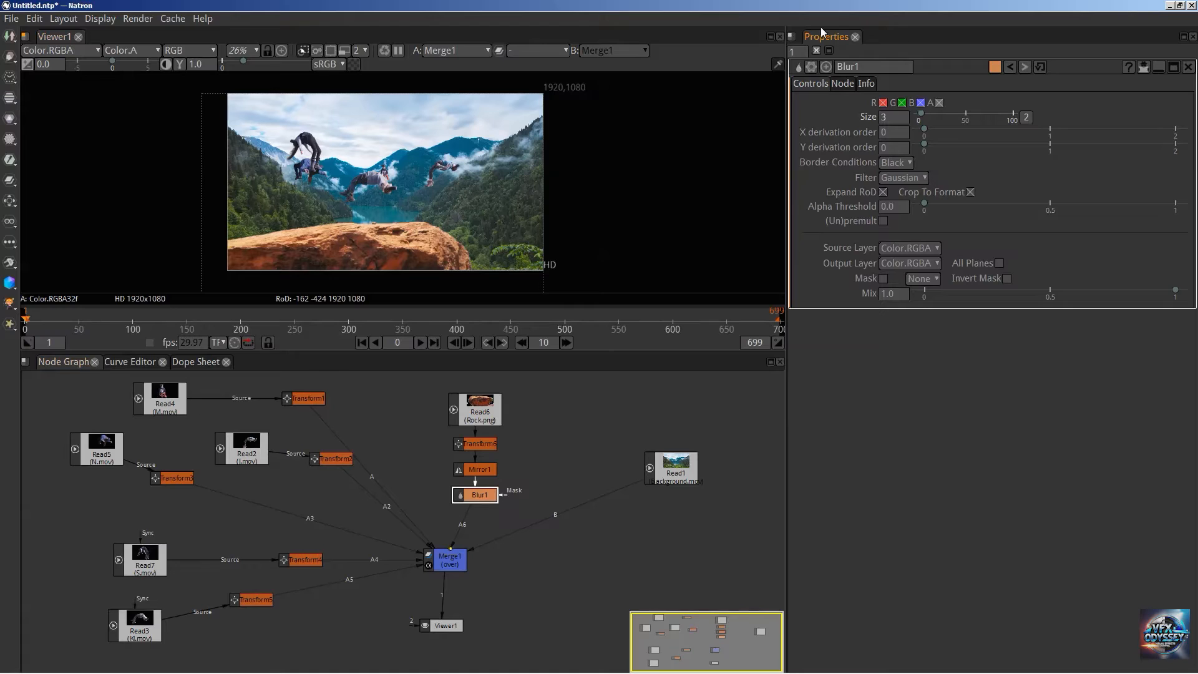
pyautogui.hotkey('alt', 'Tab')
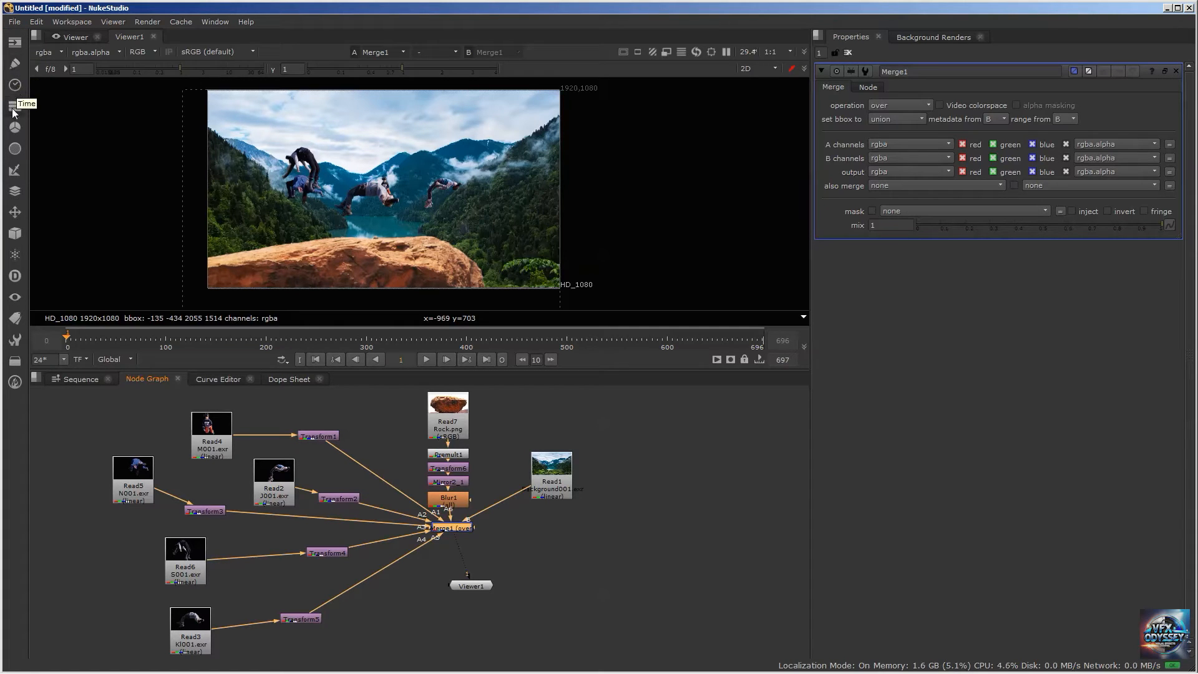
pyautogui.hotkey('alt', 'Tab')
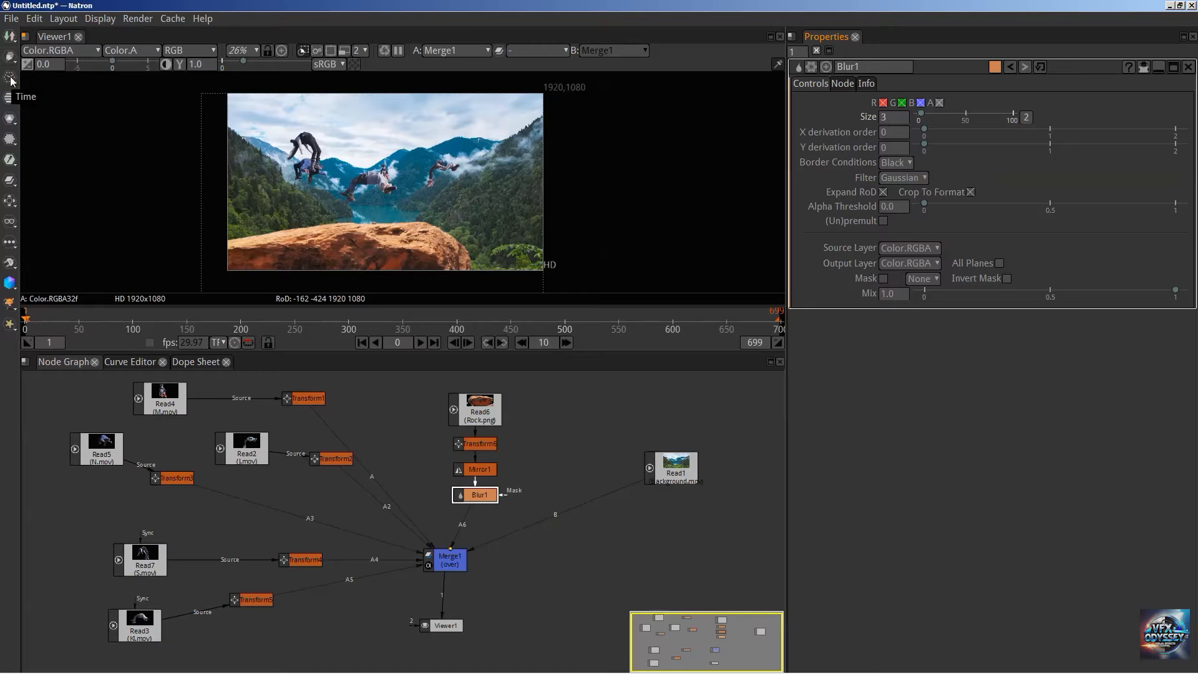
# Compare the color nodes offered by Natron with those offered by NukeStudio, and return to Natron.
pyautogui.click(10, 119)
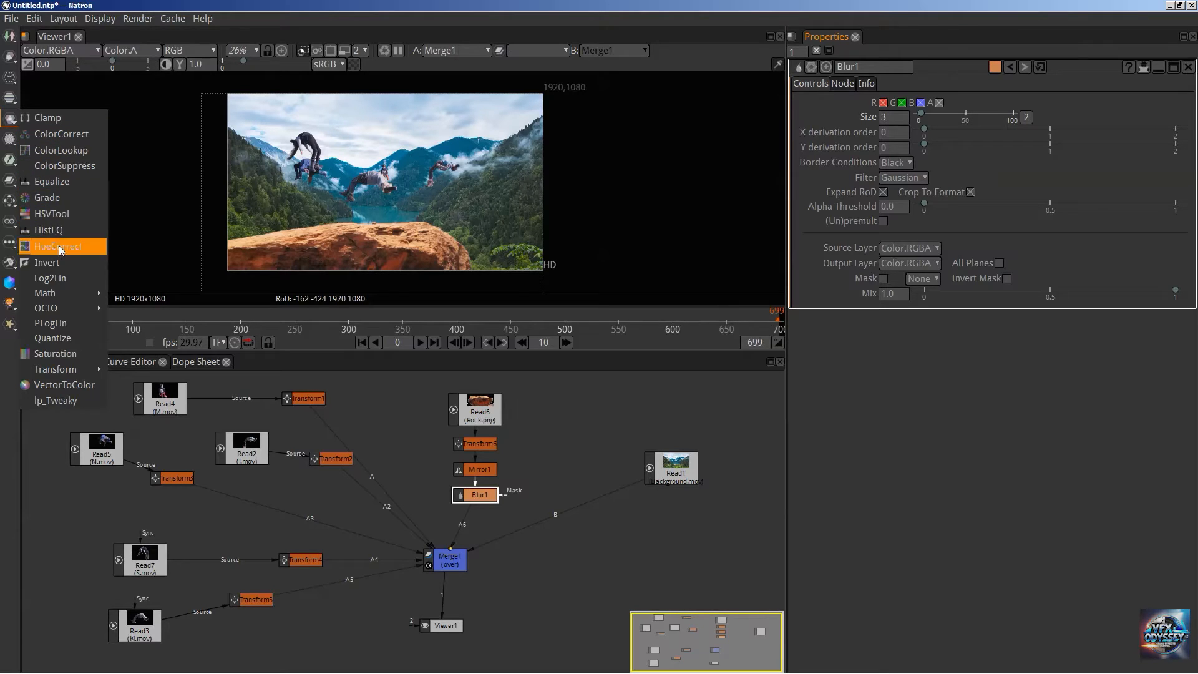
pyautogui.press('Escape')
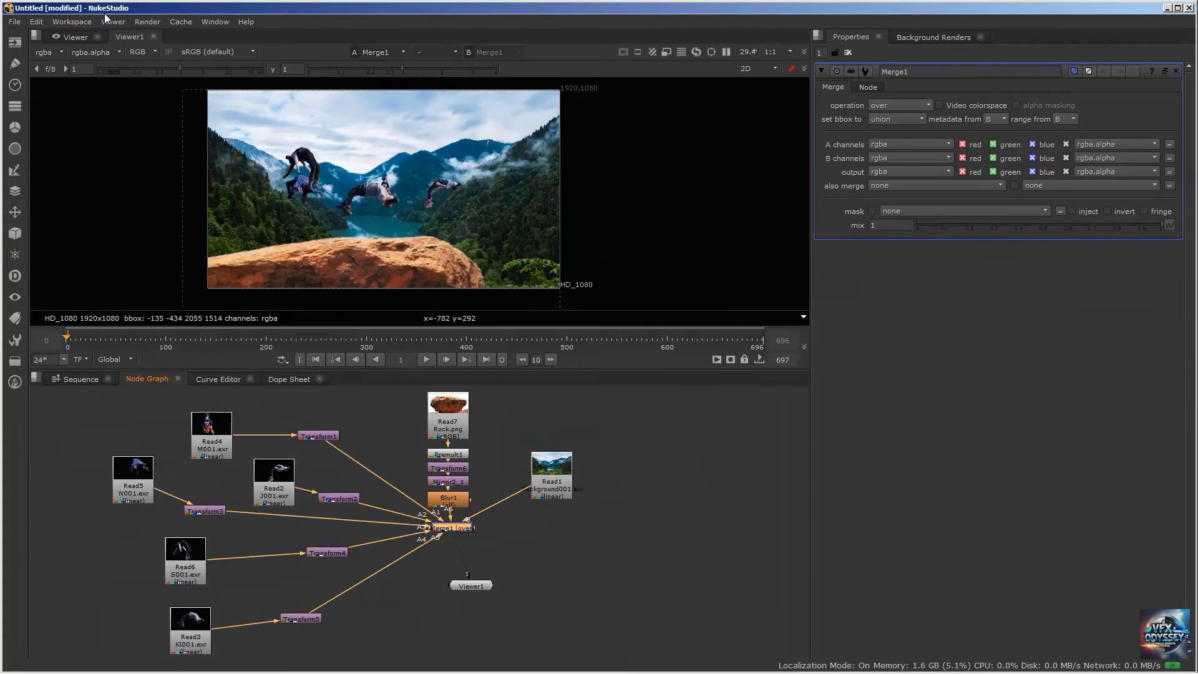
pyautogui.click(17, 129)
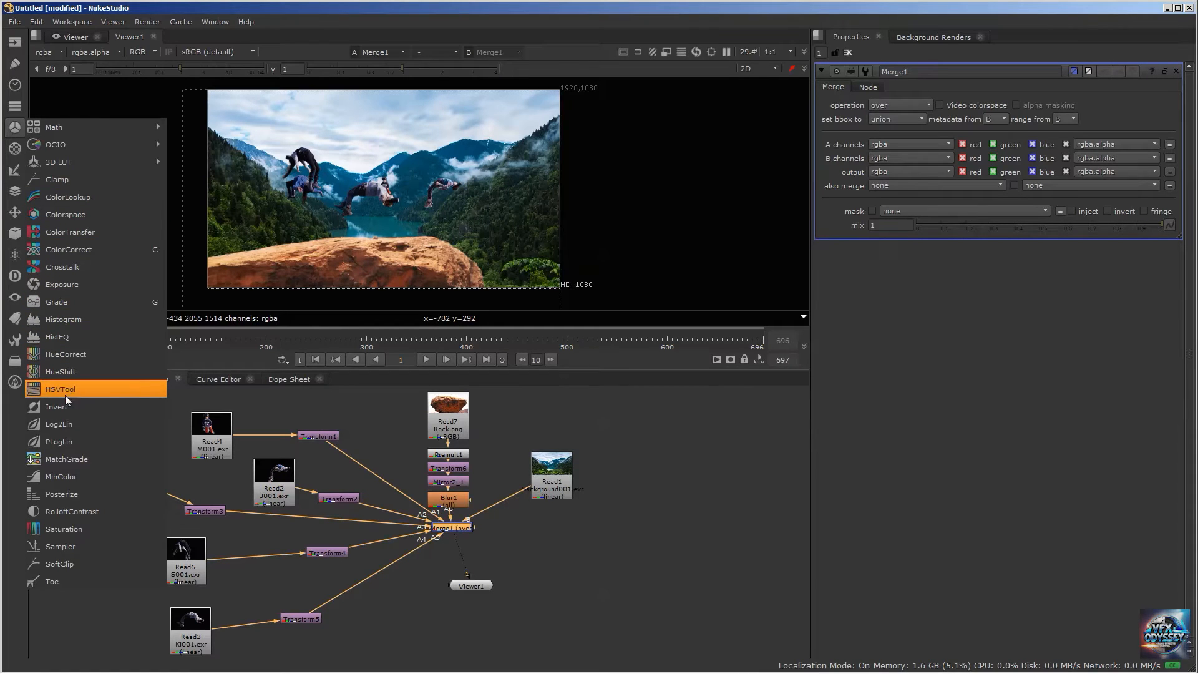
pyautogui.click(135, 9)
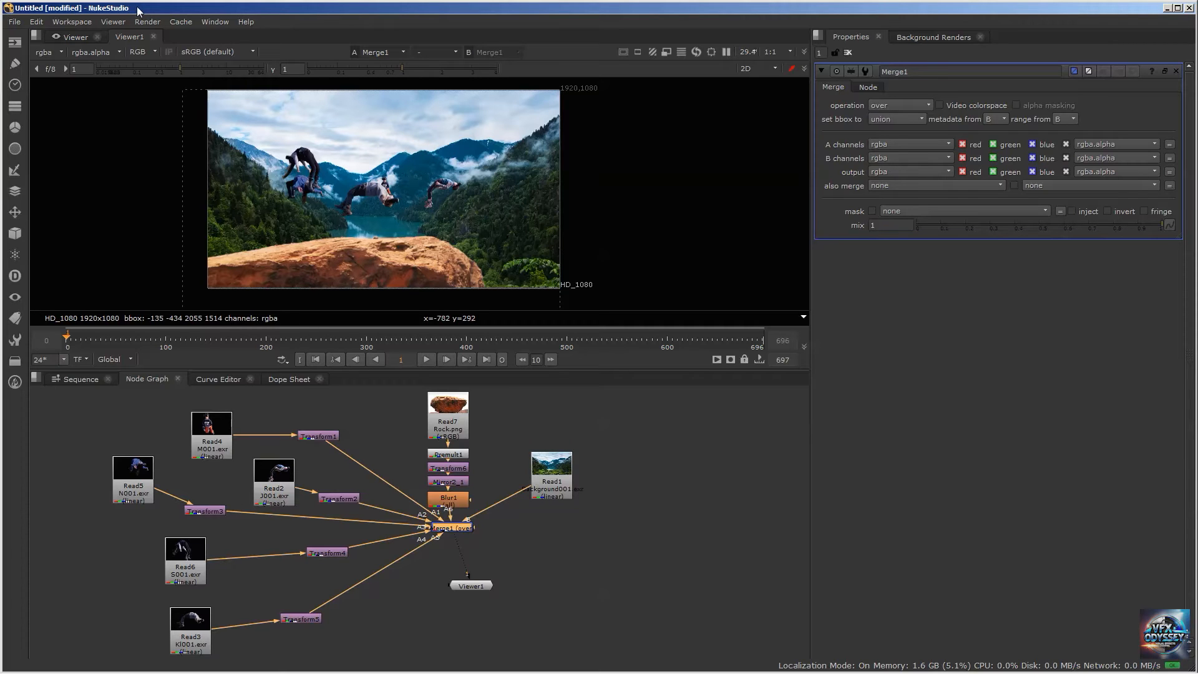
pyautogui.hotkey('alt', 'Tab')
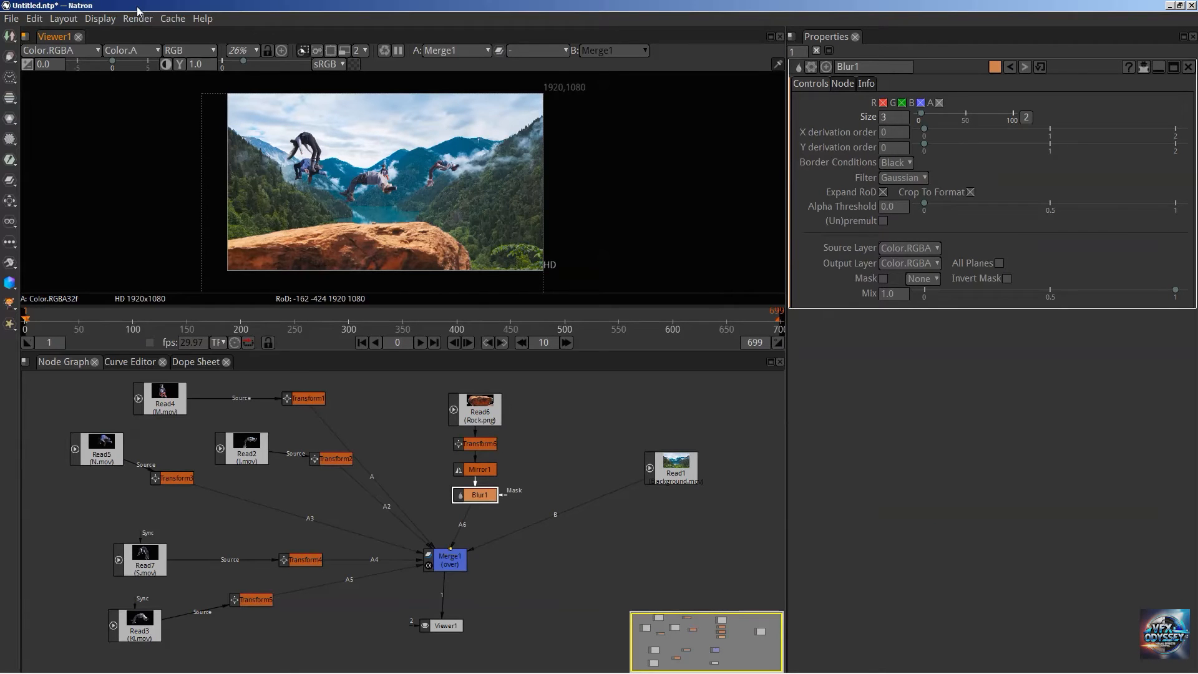
# Compare the Natron and NukeStudio node trees, checking Read4 and Transform1 in Natron and Premult1, Blur1 and Merge1 in NukeStudio.
pyautogui.hotkey('alt', 'Tab')
pyautogui.hotkey('alt', 'Tab')
pyautogui.click(142, 406)
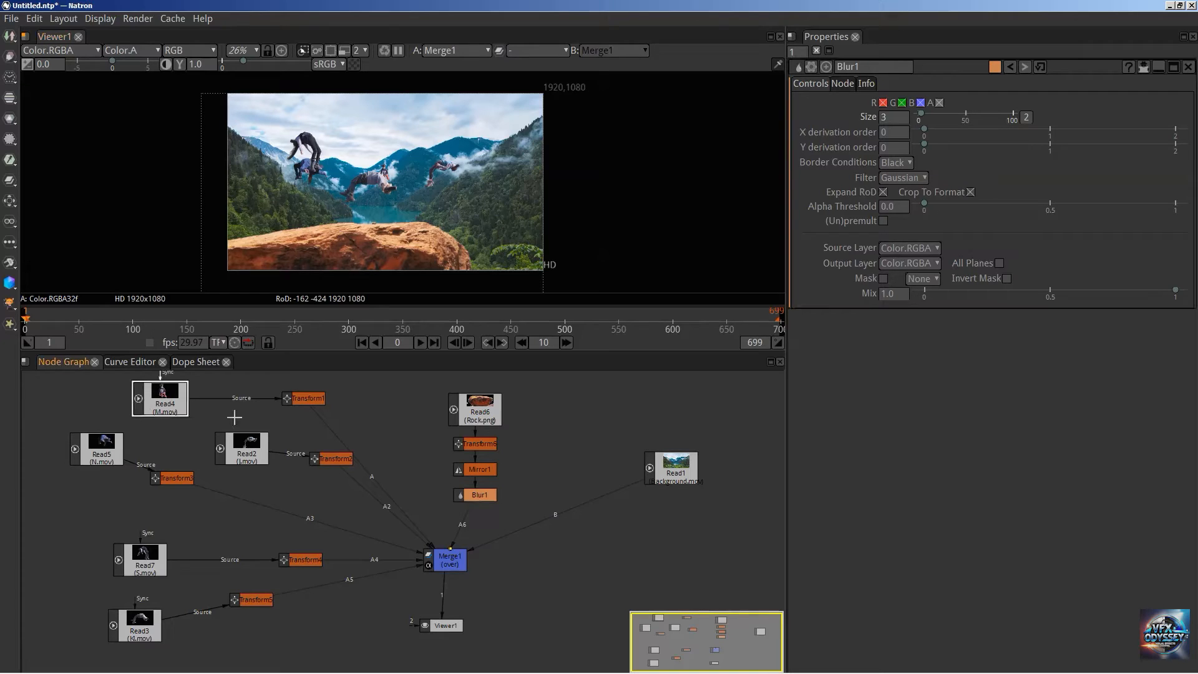
pyautogui.click(300, 391)
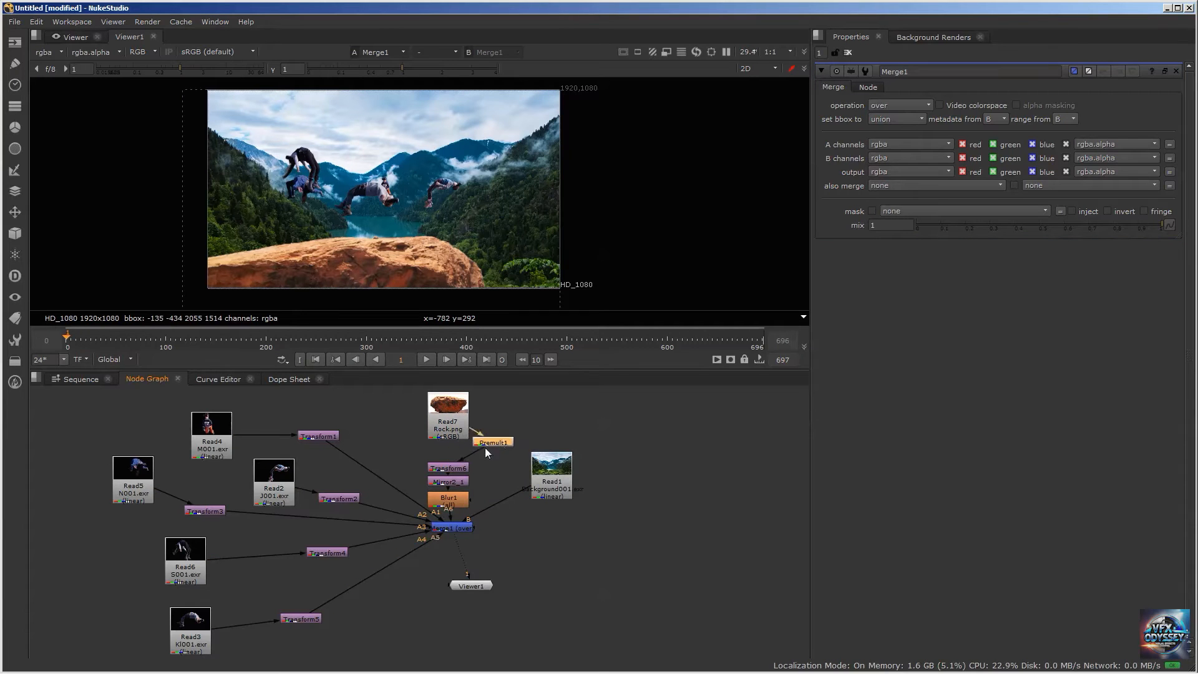
pyautogui.moveTo(469, 451); pyautogui.dragTo(465, 443)
pyautogui.click(453, 470)
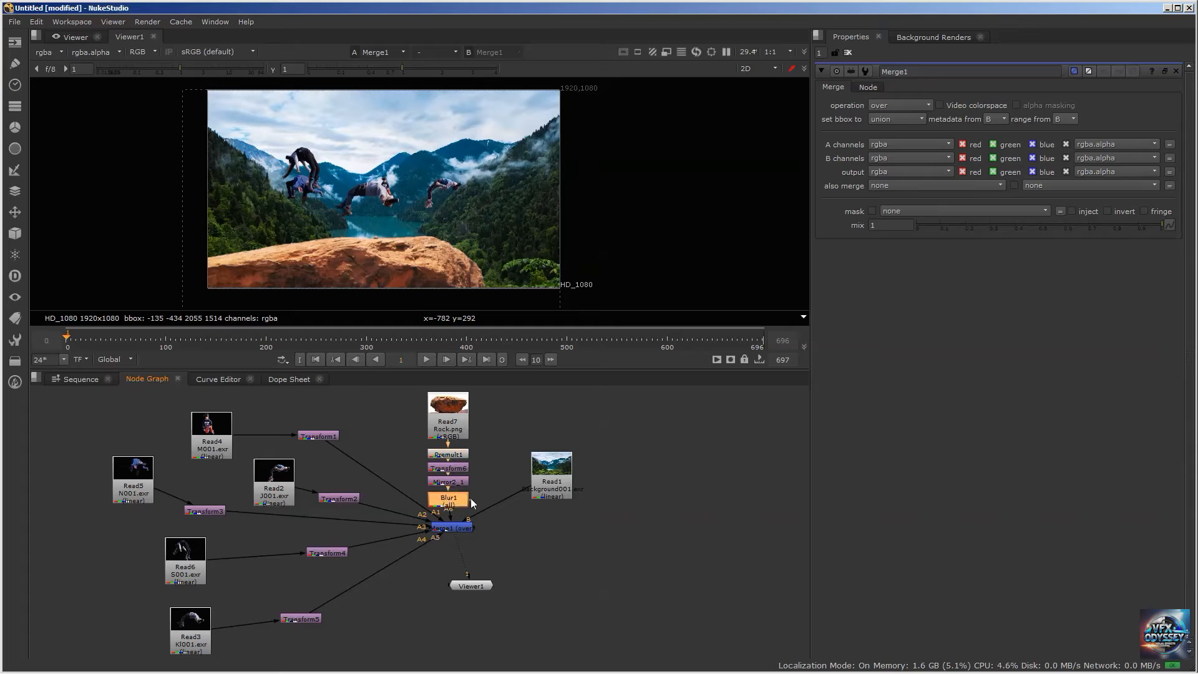
pyautogui.click(456, 529)
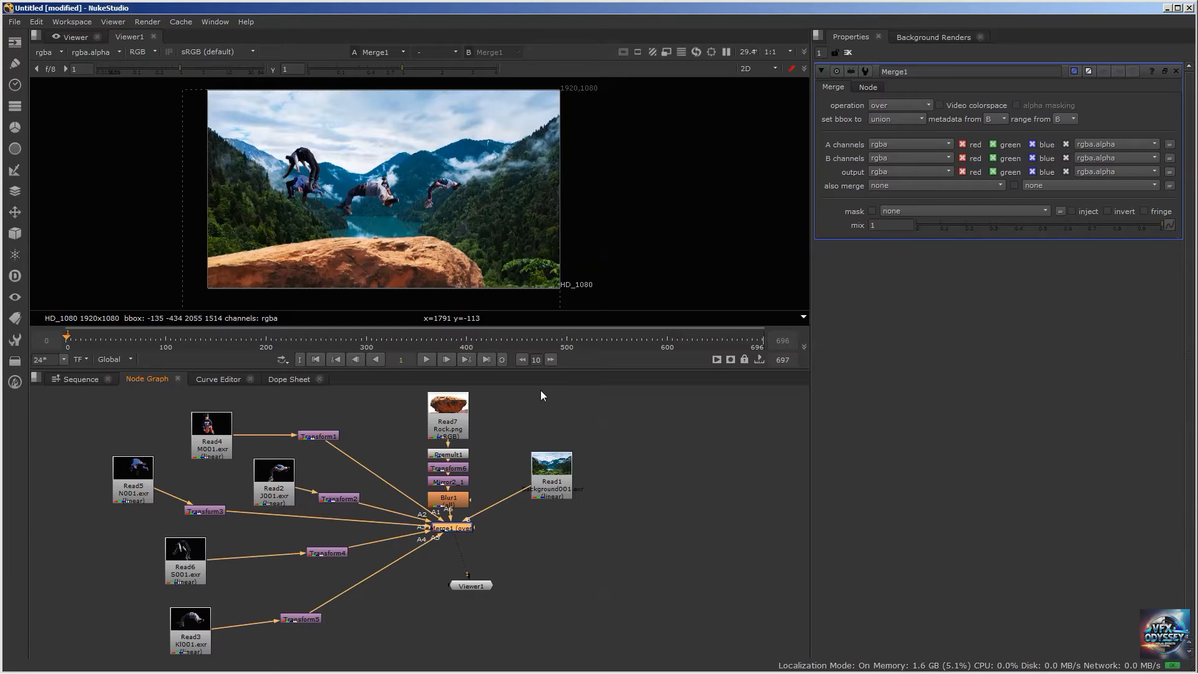
pyautogui.hotkey('alt', 'Tab')
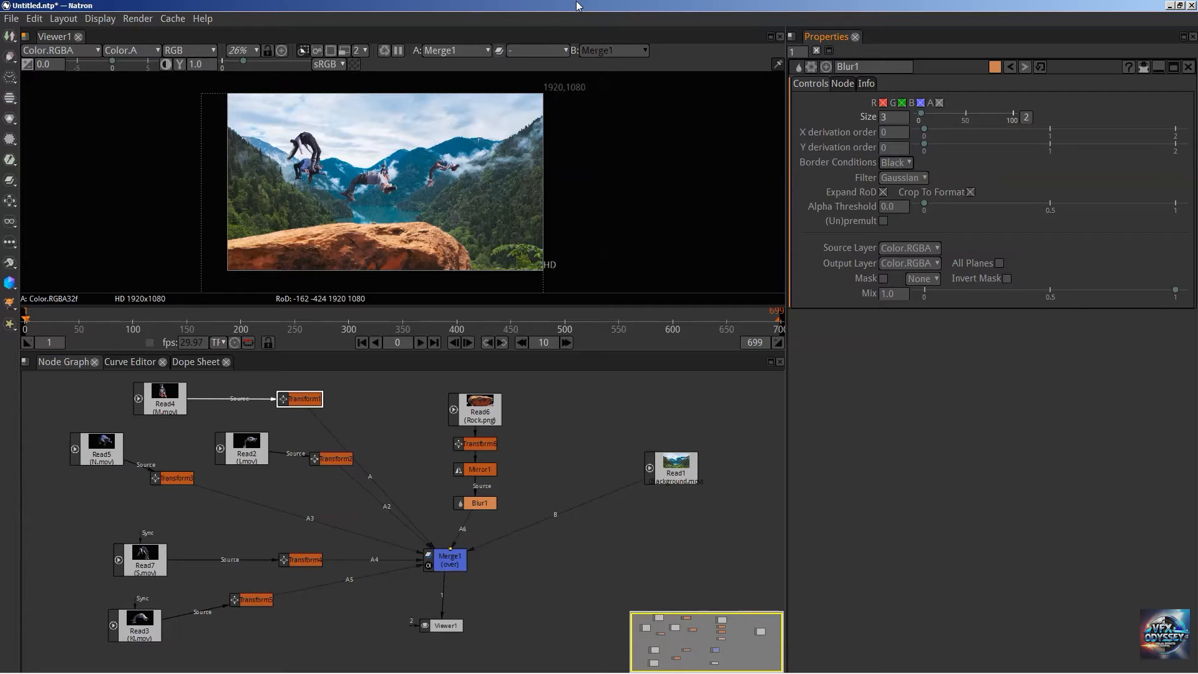
# Switch to the Natron website in Chrome, highlight the line about cross-platform open-source compositing software, and open the Download page.
pyautogui.hotkey('alt', 'Tab')
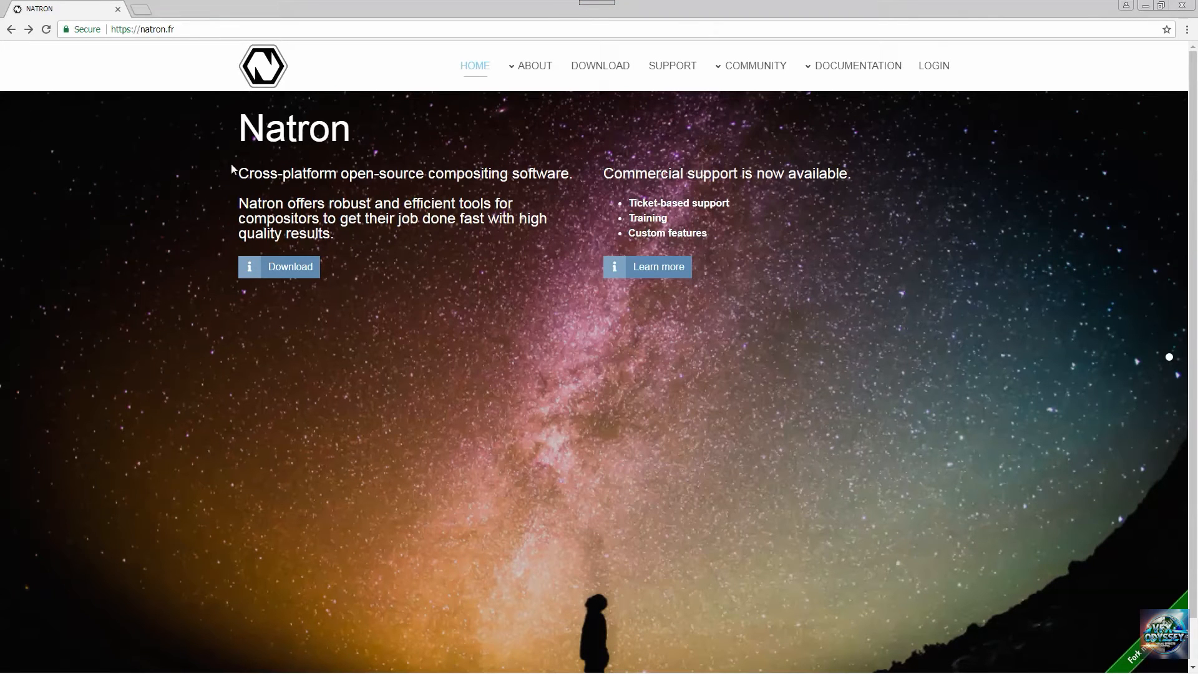
pyautogui.moveTo(234, 169); pyautogui.dragTo(572, 166)
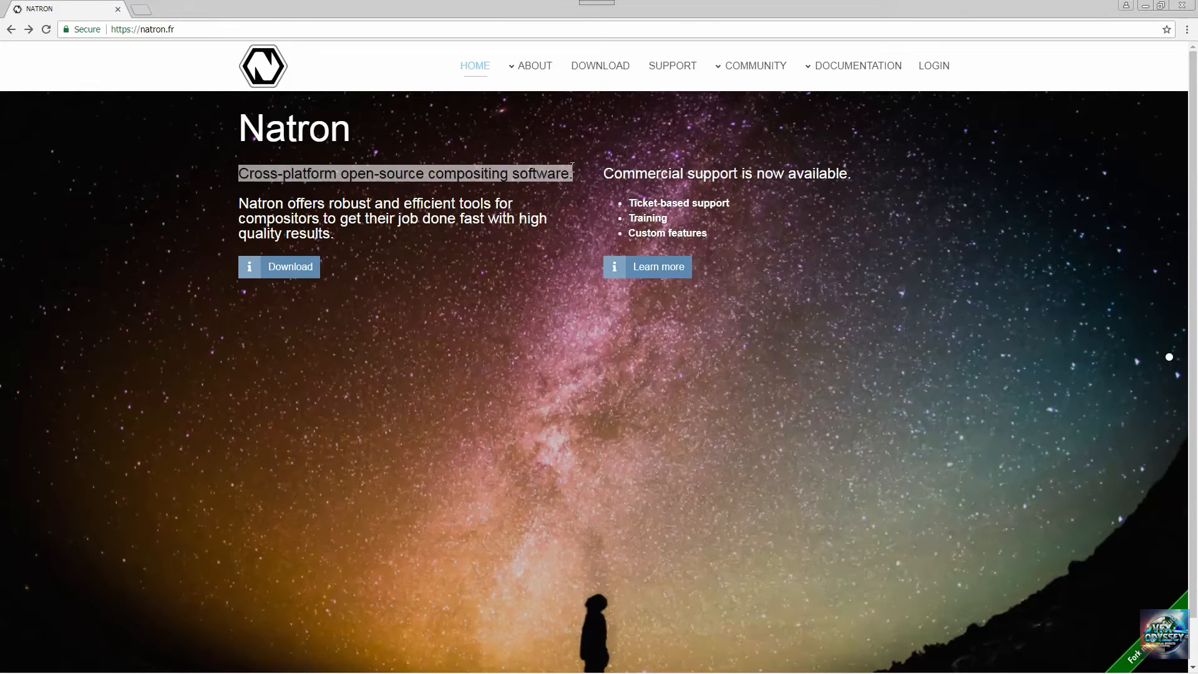
pyautogui.click(606, 74)
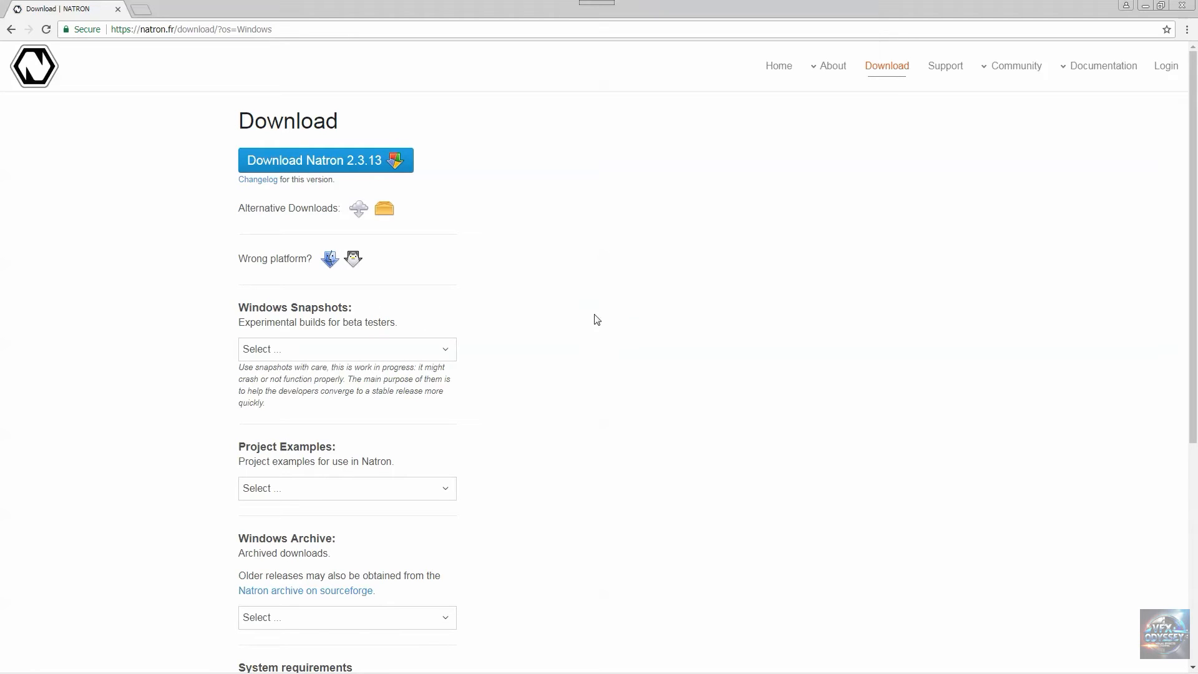
# Look through the list of project examples on the Natron Download page without selecting one.
pyautogui.scroll(-1, 715, 322)
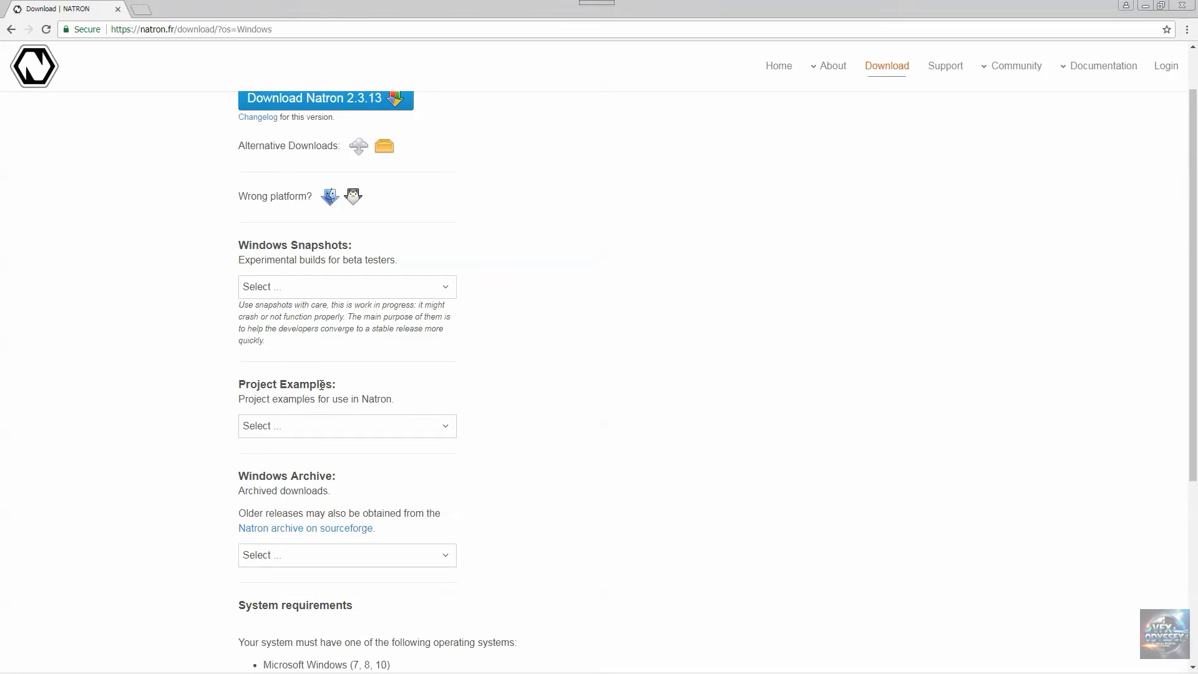
pyautogui.click(291, 425)
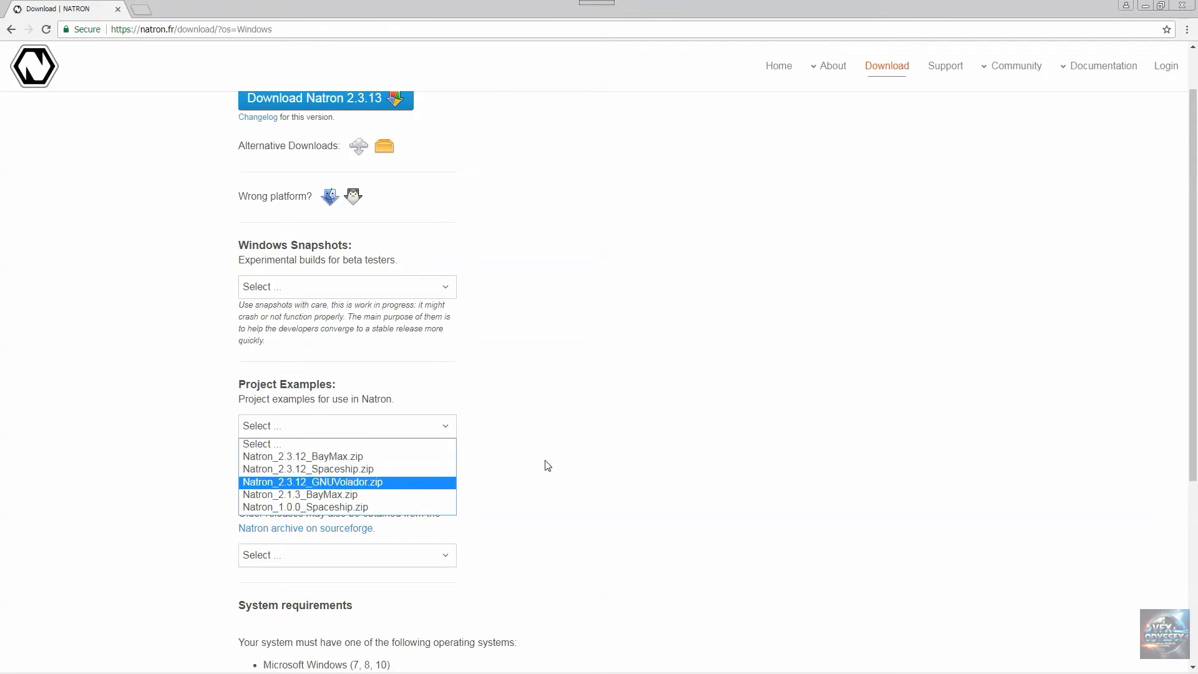
pyautogui.click(564, 447)
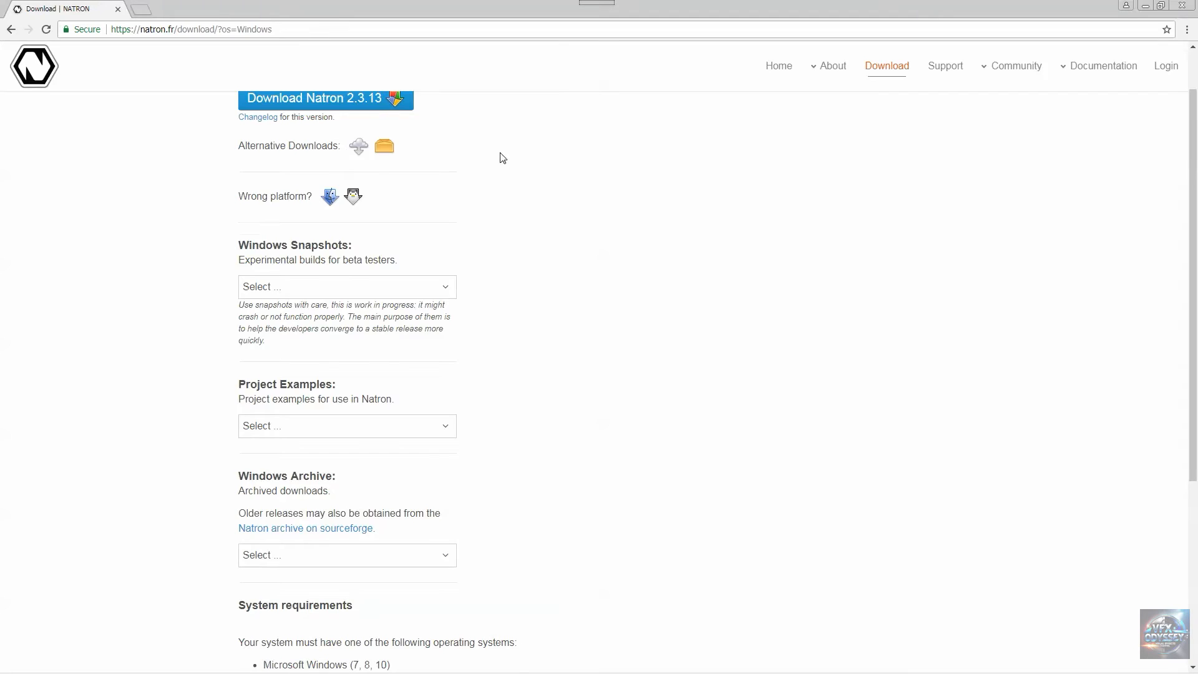
# Go back to the Natron website's home page in Chrome, and switch to the Natron application.
pyautogui.scroll(1, 496, 159)
pyautogui.click(12, 30)
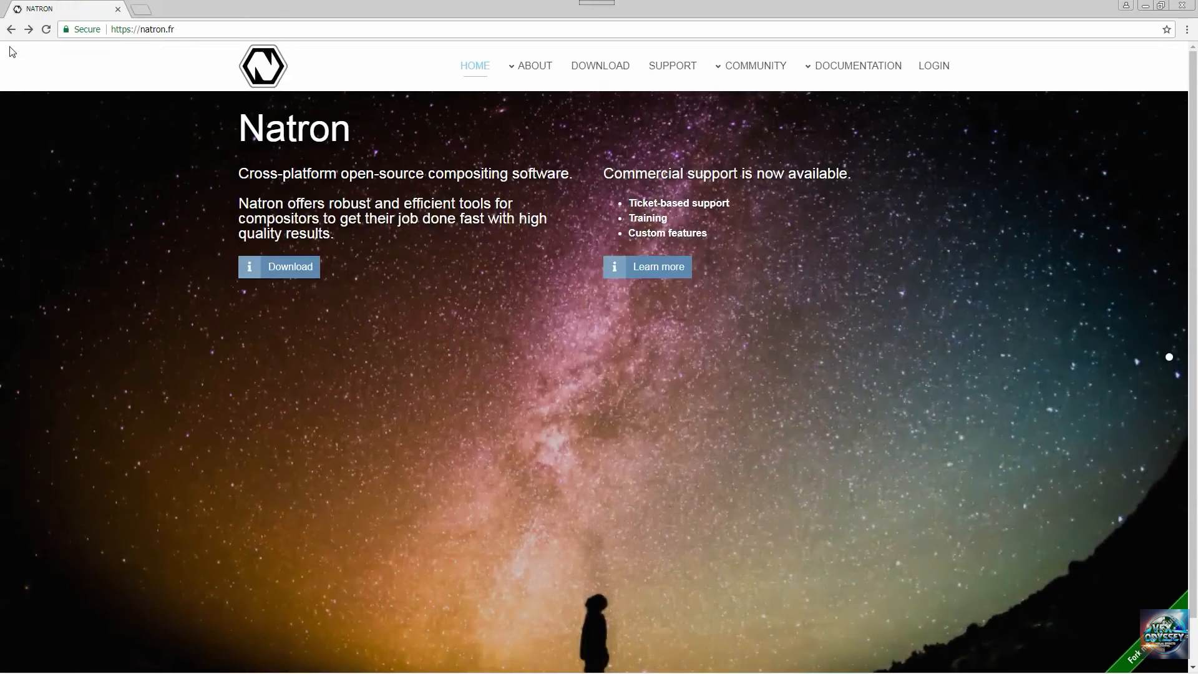
pyautogui.hotkey('alt', 'Tab')
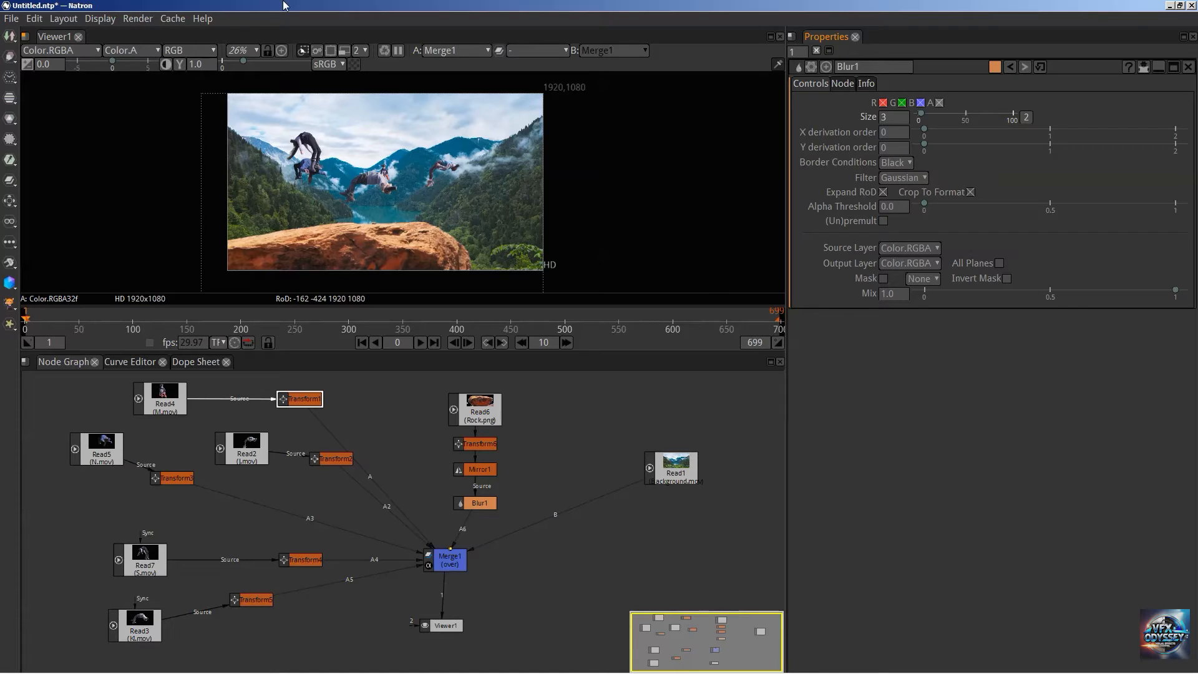
# Check the Read4 node and move Transform1 slightly closer to it in the node graph.
pyautogui.click(162, 391)
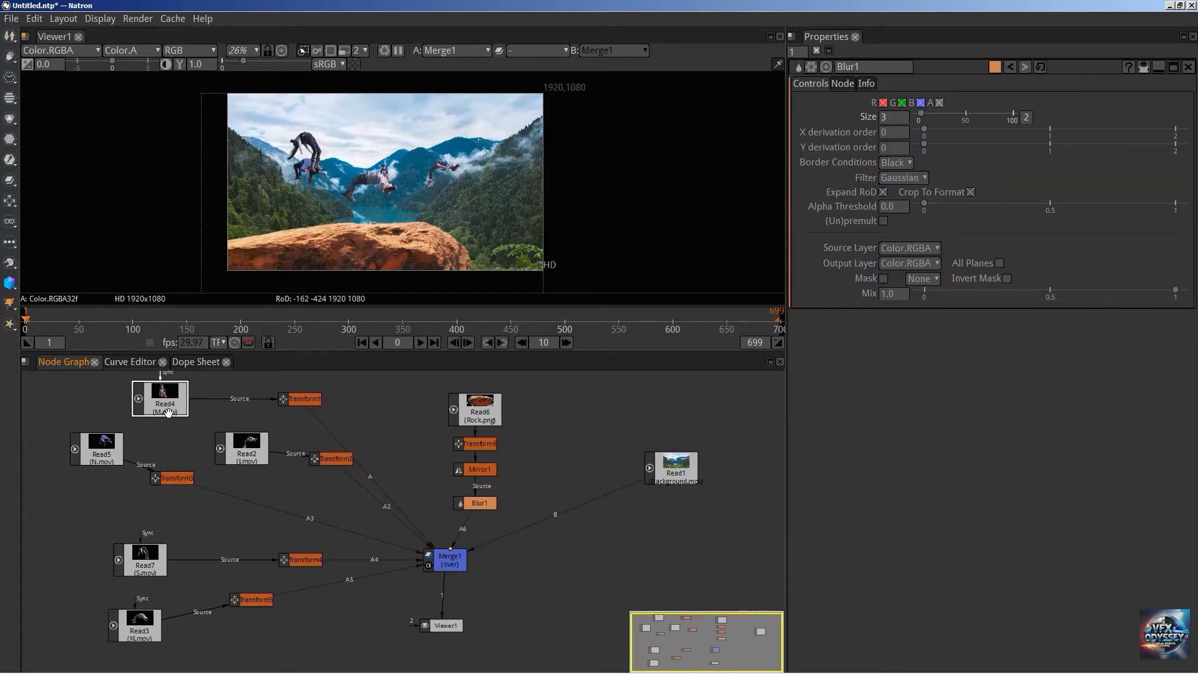
pyautogui.click(284, 402)
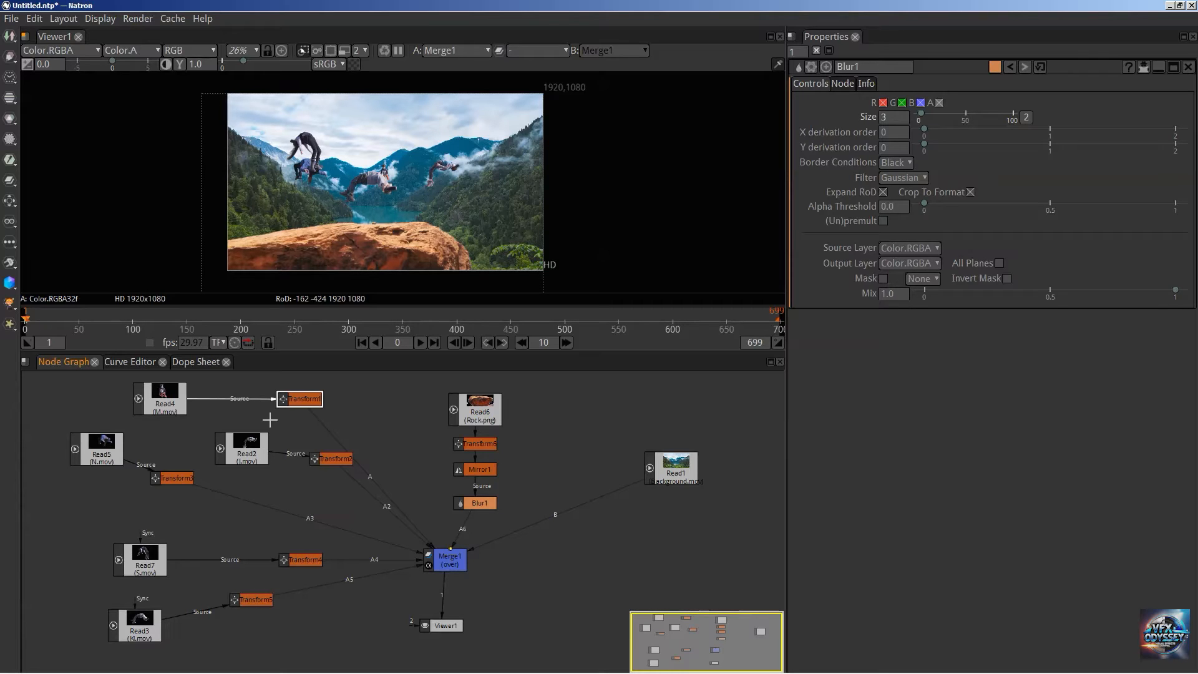
pyautogui.moveTo(303, 399); pyautogui.dragTo(294, 400)
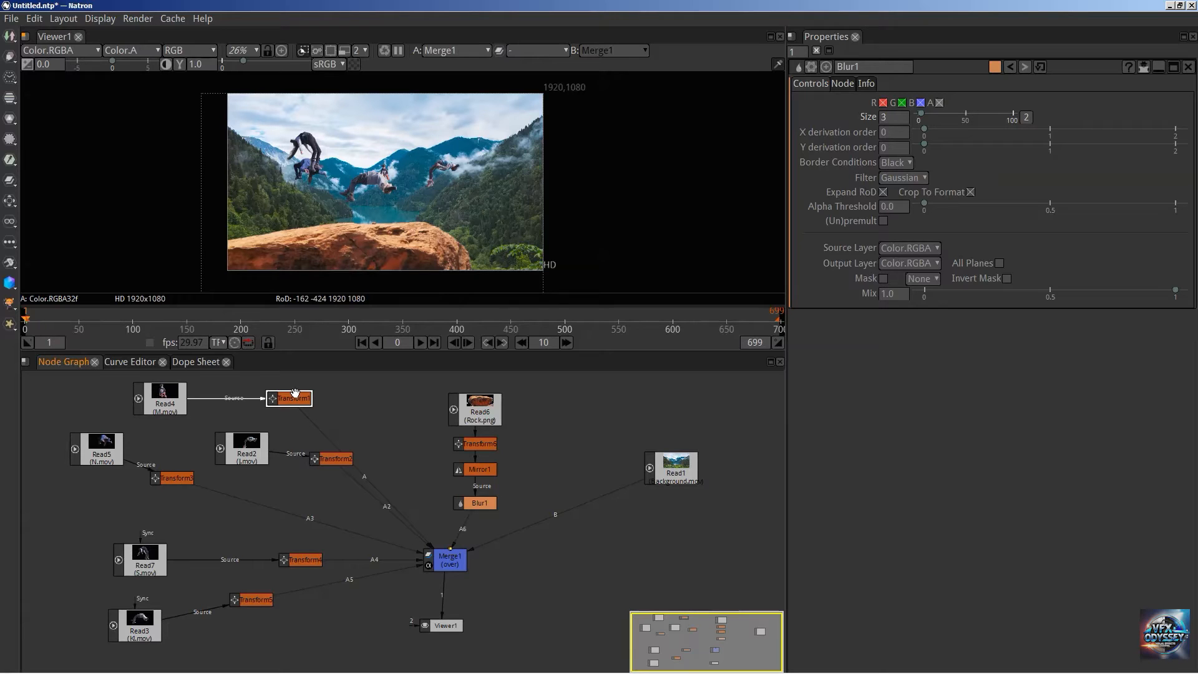
# Nudge Blur1 closer to Mirror1 and check the nodes of the rock branch, Transform1 and Read4.
pyautogui.click(477, 502)
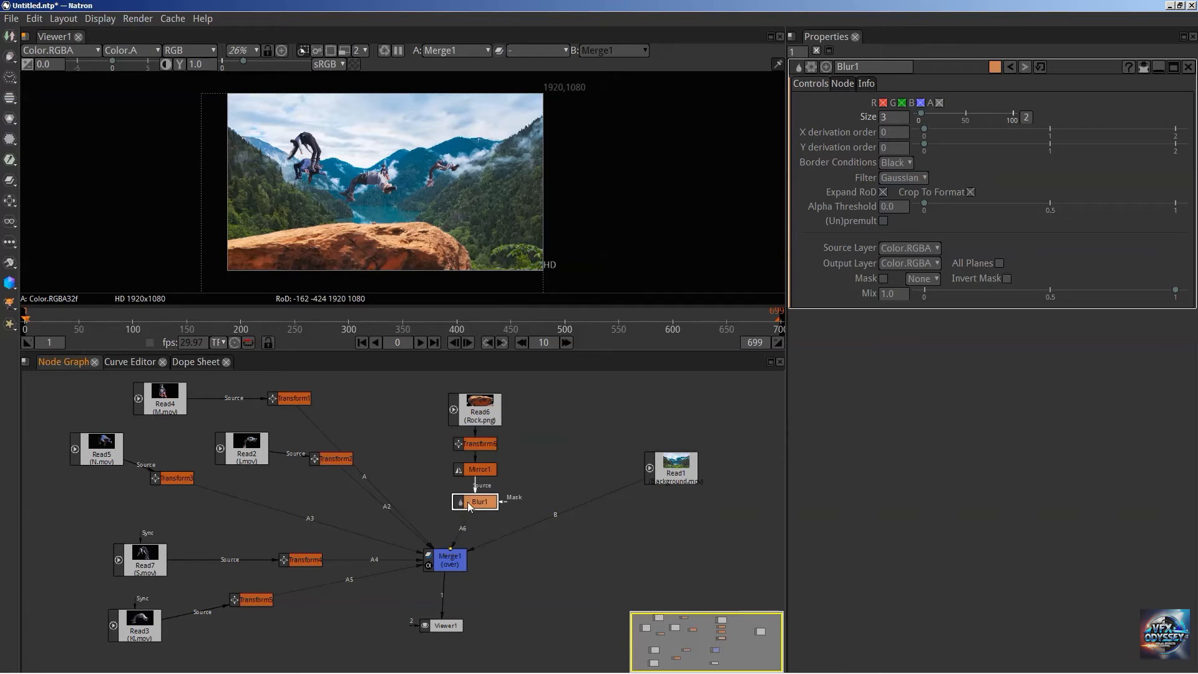
pyautogui.moveTo(478, 501)
pyautogui.mouseDown()
pyautogui.moveTo(477, 517)
pyautogui.moveTo(473, 500)
pyautogui.mouseUp()
pyautogui.click(471, 468)
pyautogui.click(471, 442)
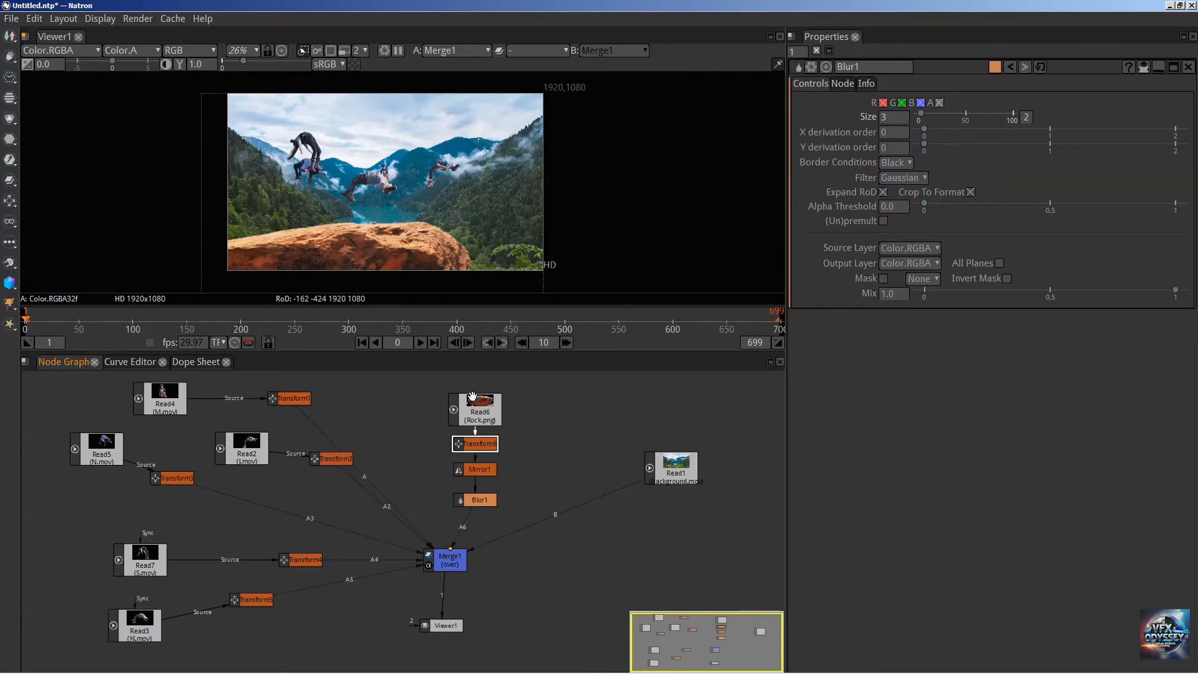
pyautogui.click(473, 397)
pyautogui.click(280, 401)
pyautogui.click(166, 400)
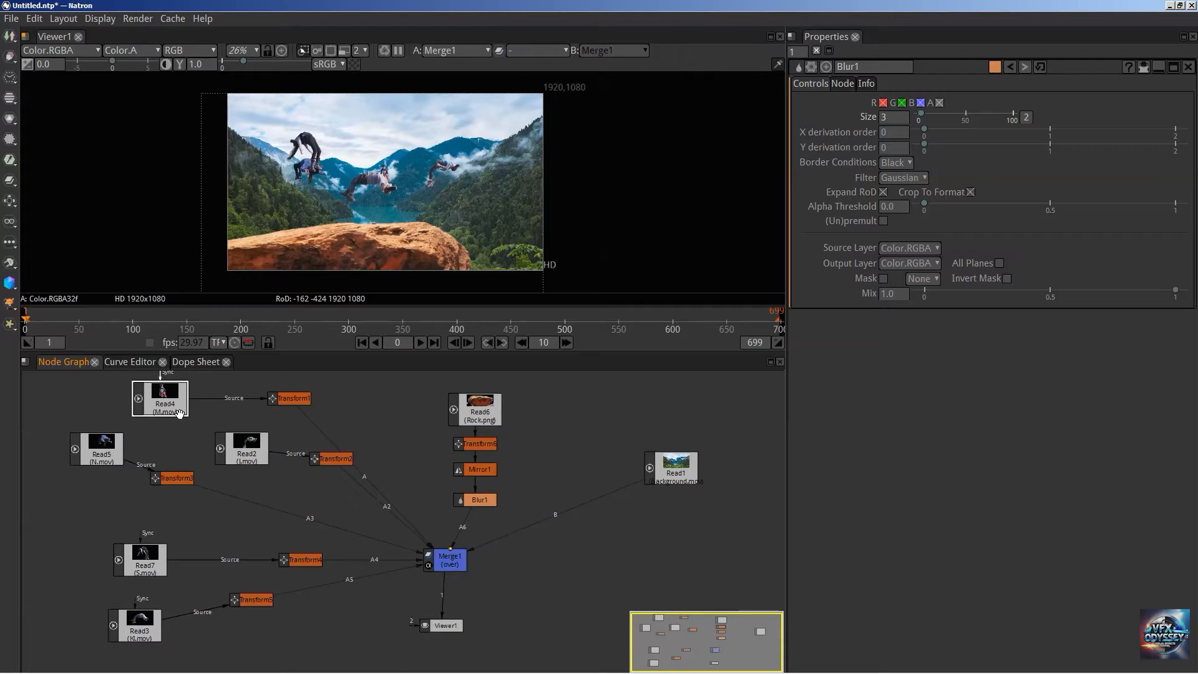
# Examine the available cache-clearing commands without running any of them.
pyautogui.click(179, 20)
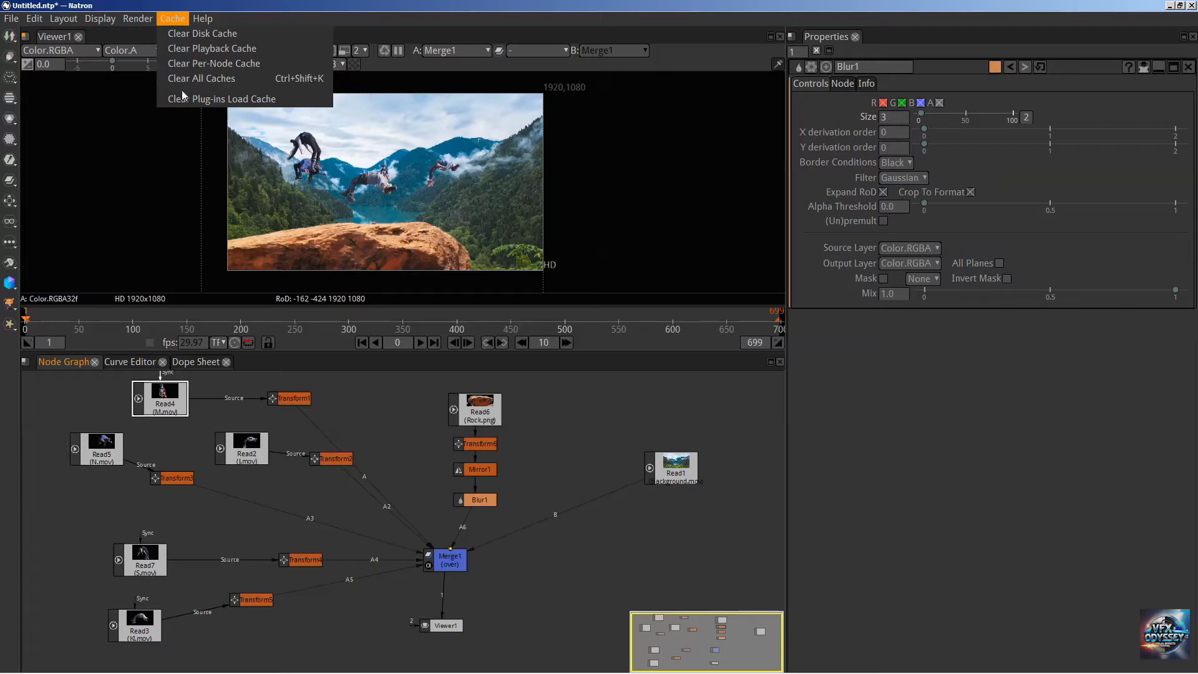
pyautogui.click(176, 5)
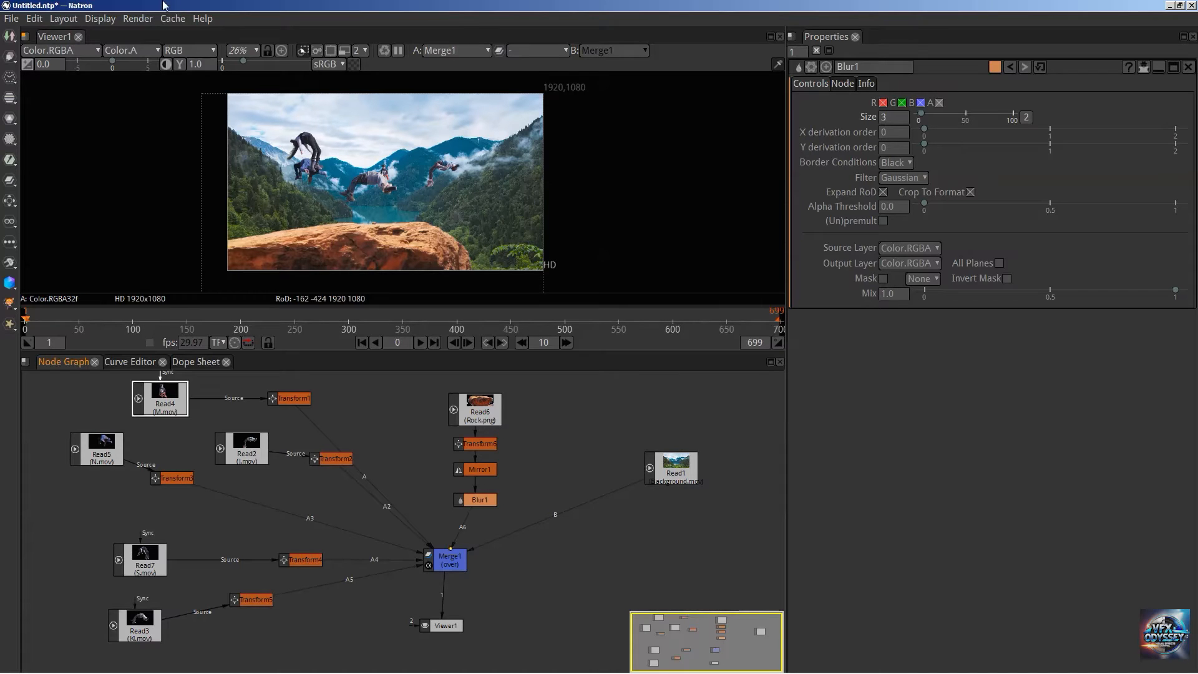
pyautogui.click(177, 18)
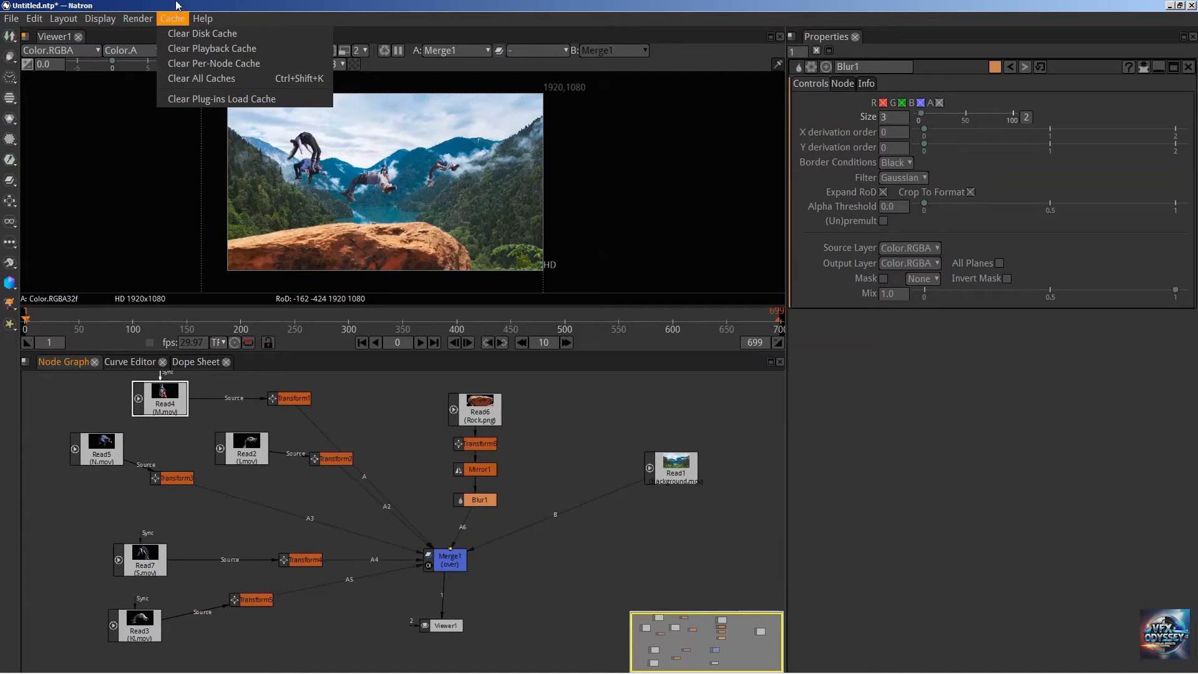
pyautogui.click(189, 5)
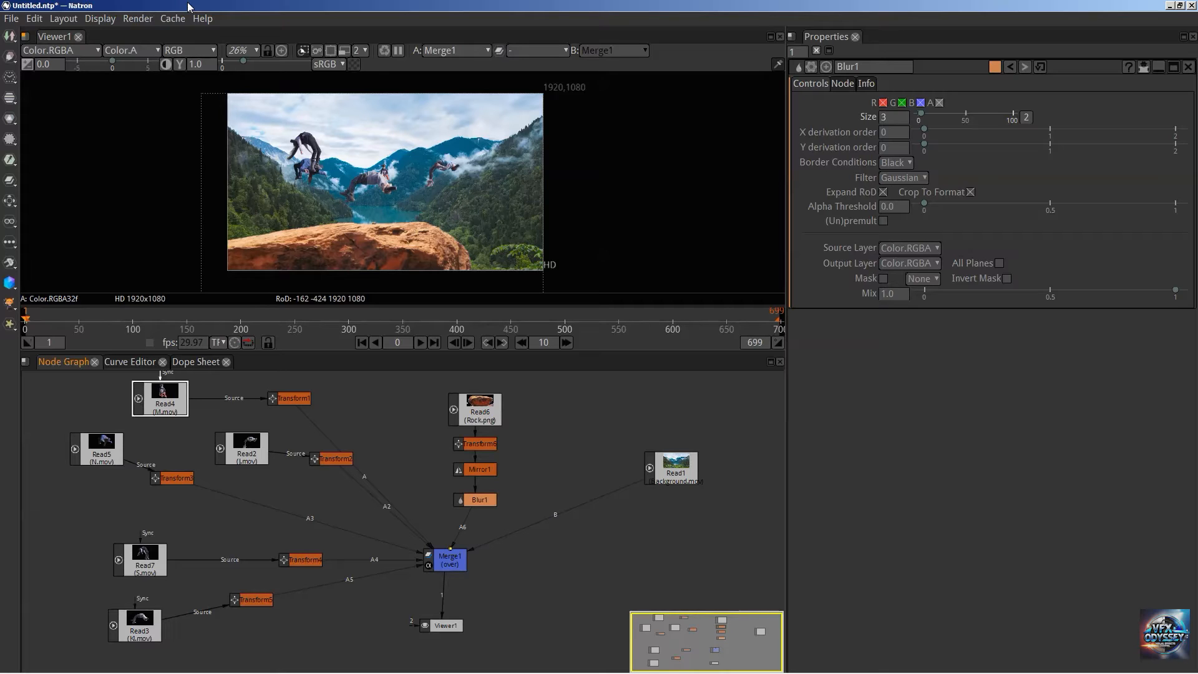
pyautogui.click(33, 18)
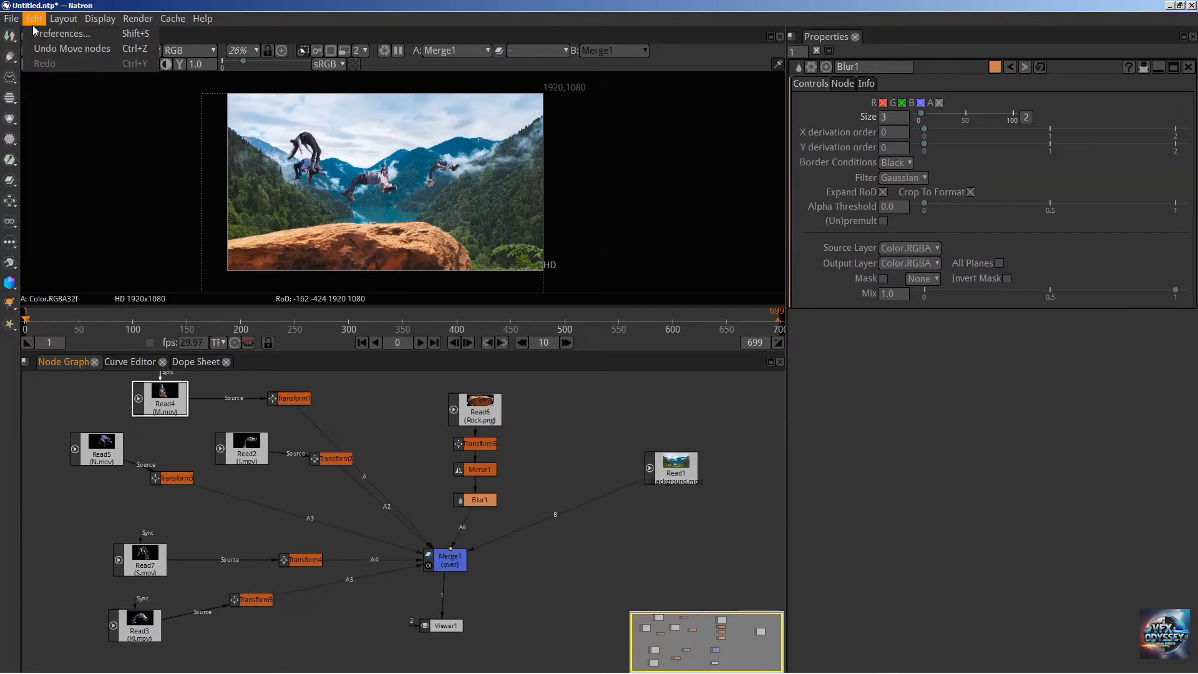
pyautogui.click(172, 18)
pyautogui.click(187, 5)
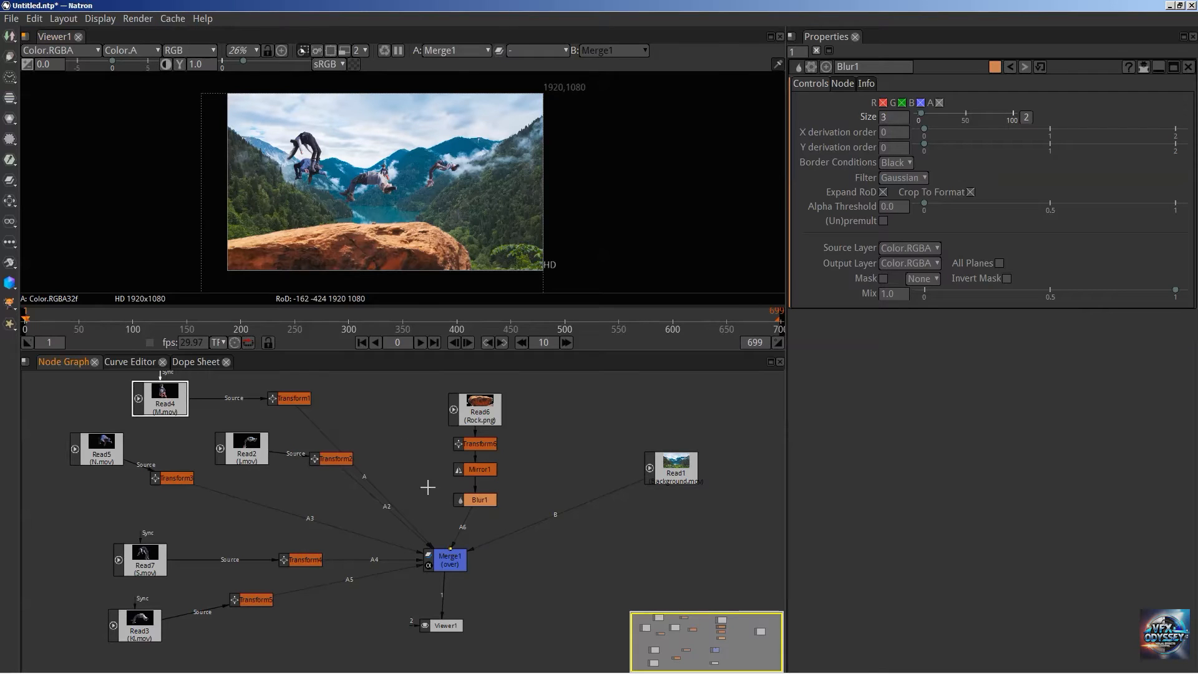
pyautogui.click(173, 18)
pyautogui.click(193, 3)
# Open the Caching preferences and read the explanation of the disk cache path setting.
pyautogui.click(35, 18)
pyautogui.click(53, 33)
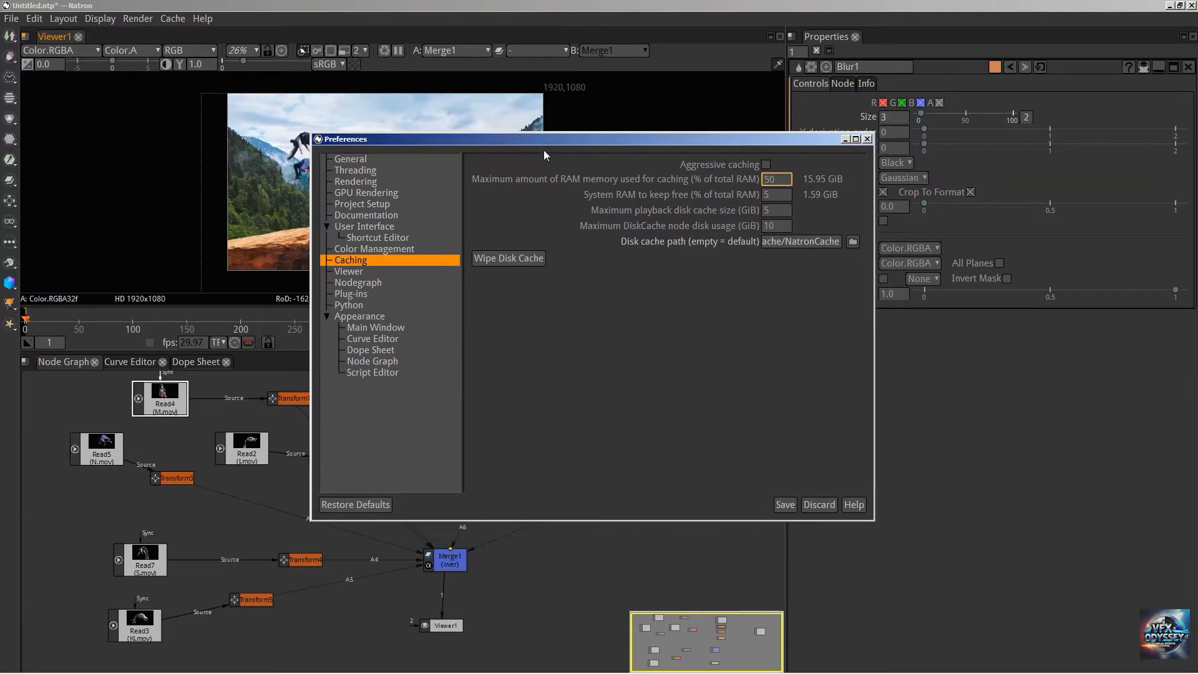
pyautogui.click(359, 260)
pyautogui.moveTo(705, 212)
pyautogui.moveTo(685, 244)
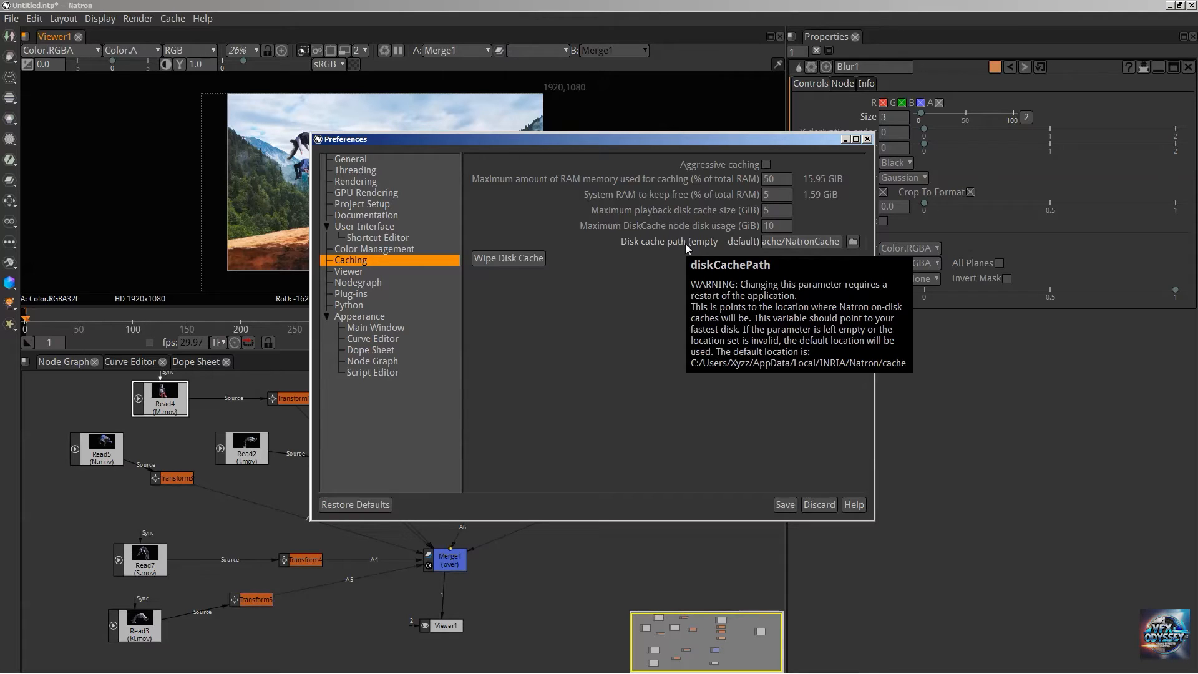
pyautogui.click(276, 275)
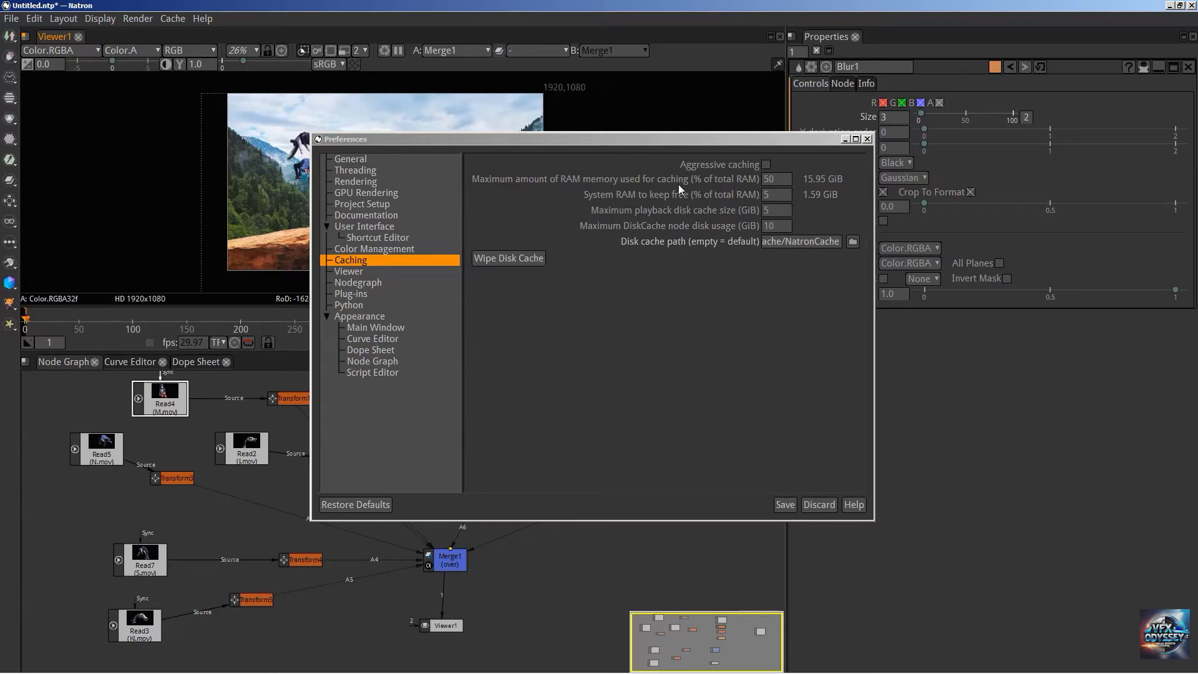
# Inspect the maximum RAM percentage for caching and the full disk cache path without changing either value.
pyautogui.doubleClick(784, 180)
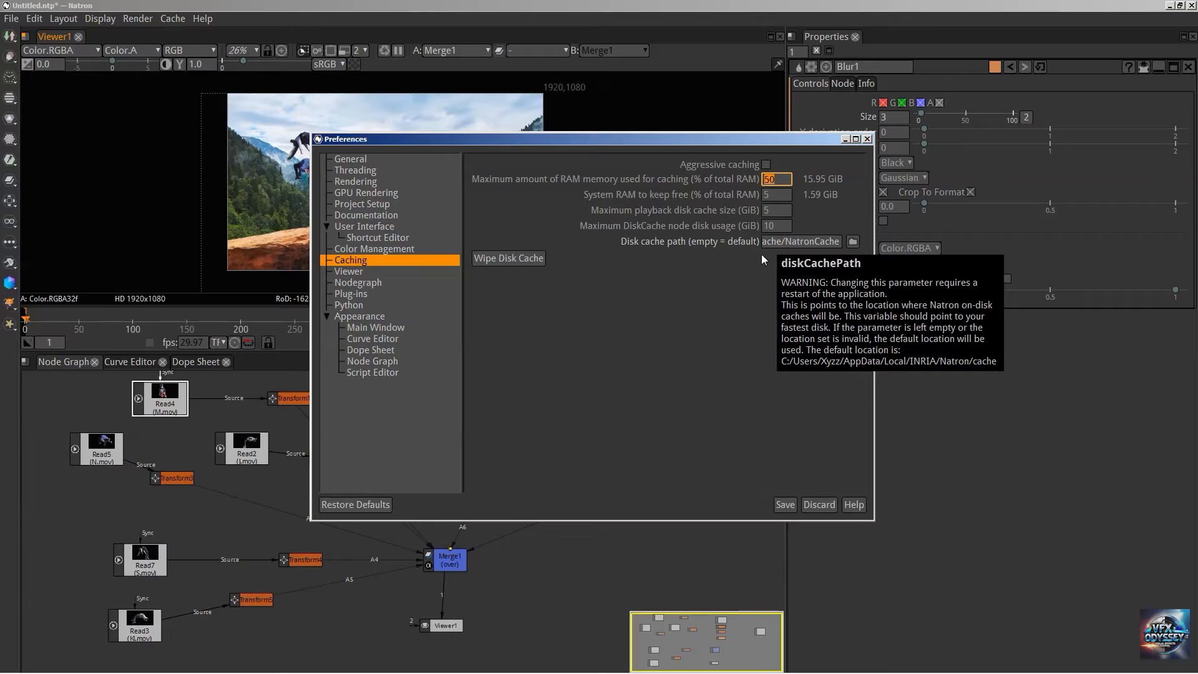
pyautogui.click(777, 242)
pyautogui.moveTo(799, 242); pyautogui.dragTo(698, 252)
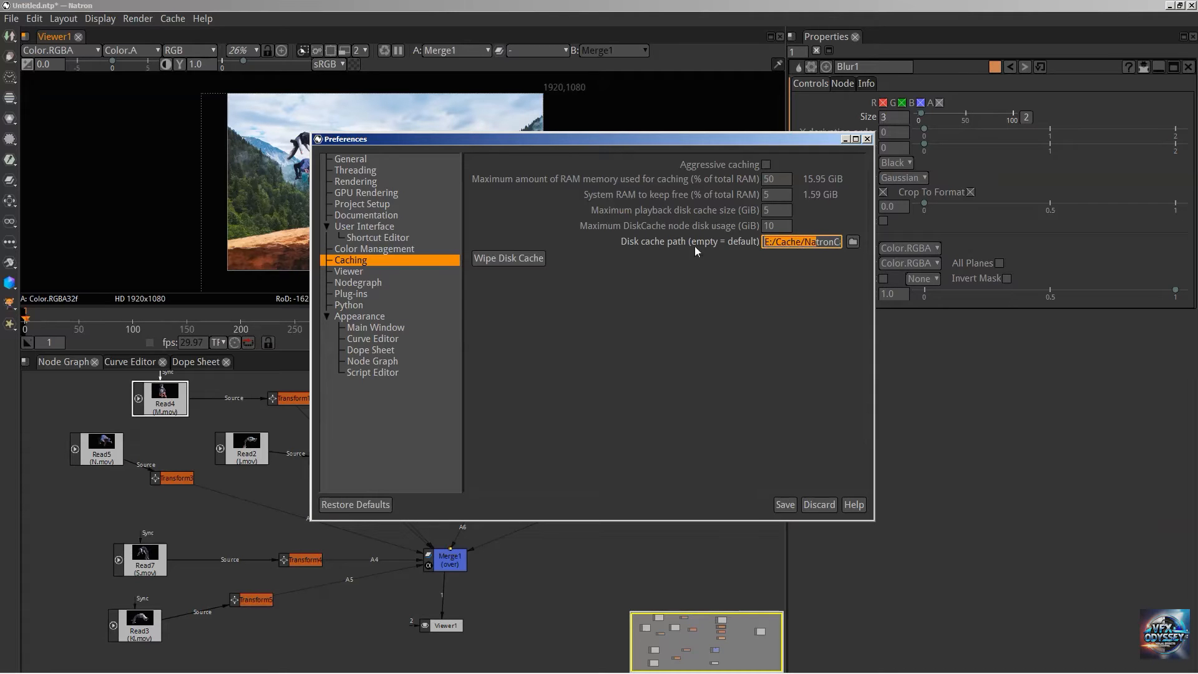
pyautogui.click(776, 243)
pyautogui.click(780, 181)
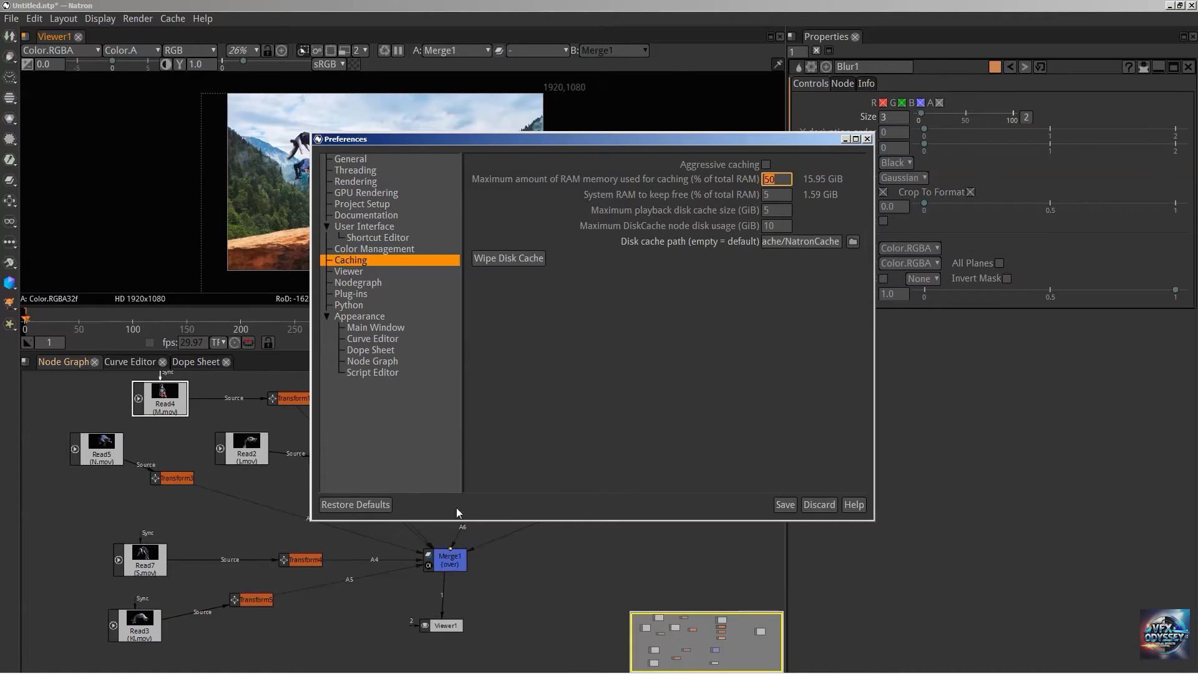
pyautogui.moveTo(596, 139); pyautogui.dragTo(619, 137)
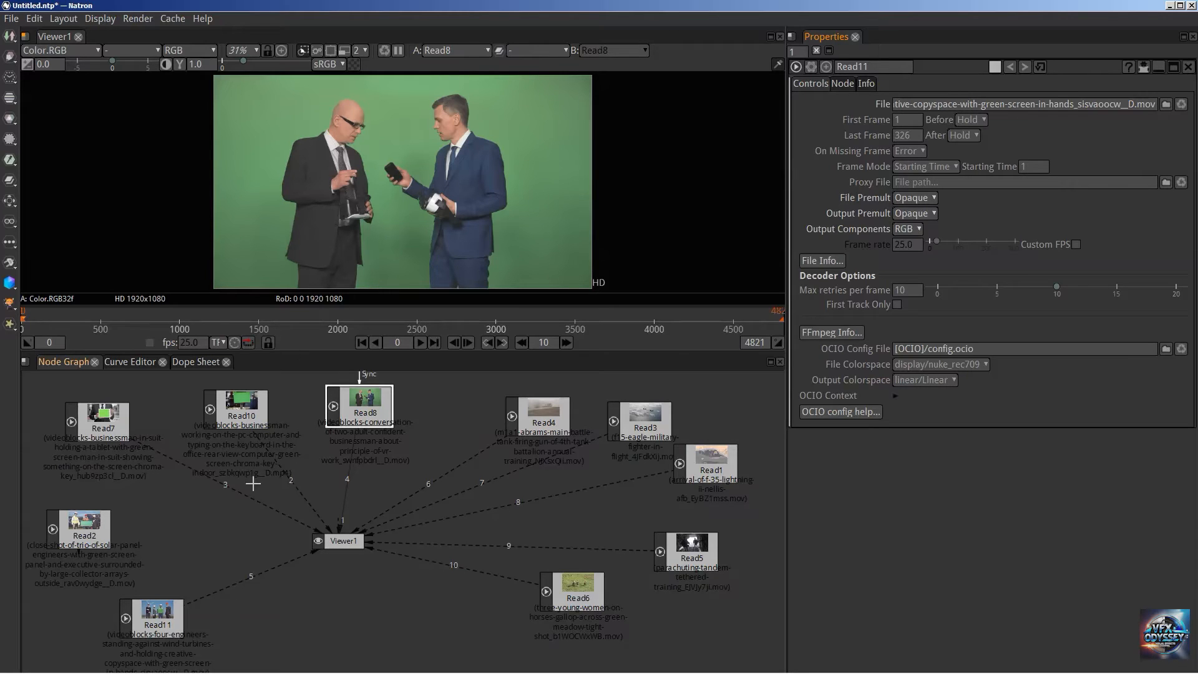
# Spread the clips around Viewer1 by repositioning Read11, Read7, Read8, Read10, Read6 and Read2, and show Read2 in the viewer.
pyautogui.moveTo(142, 620); pyautogui.dragTo(156, 579)
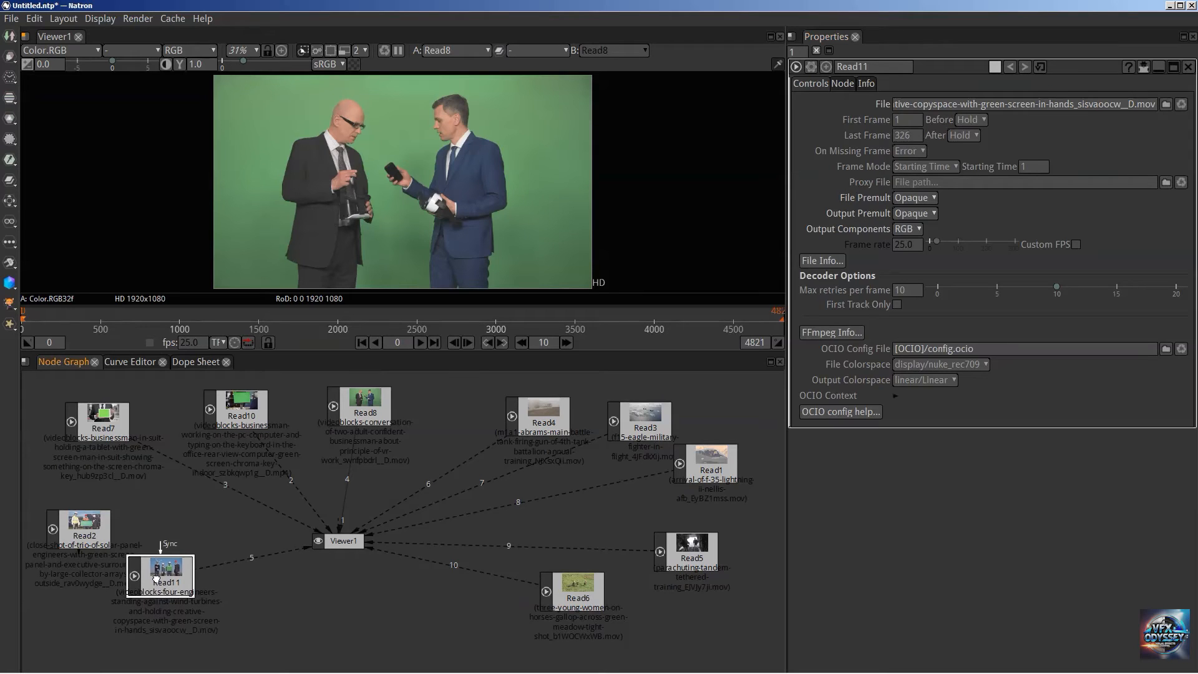
pyautogui.moveTo(106, 428); pyautogui.dragTo(140, 433)
pyautogui.moveTo(369, 409); pyautogui.dragTo(435, 418)
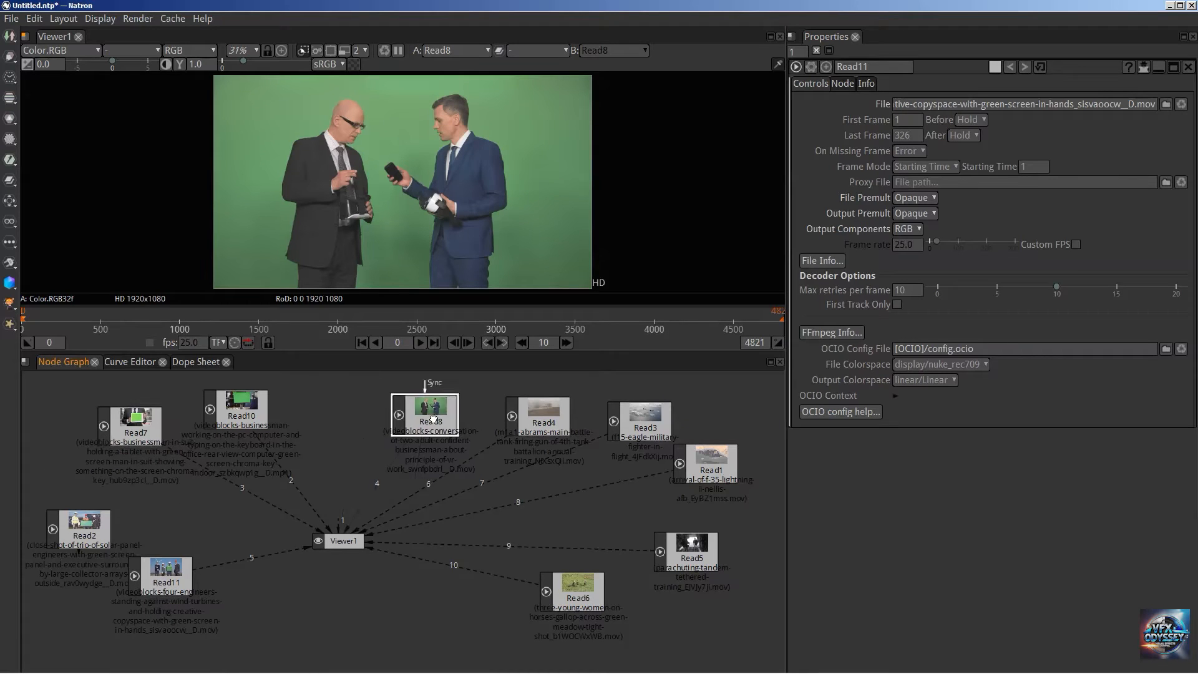
pyautogui.moveTo(219, 412); pyautogui.dragTo(280, 419)
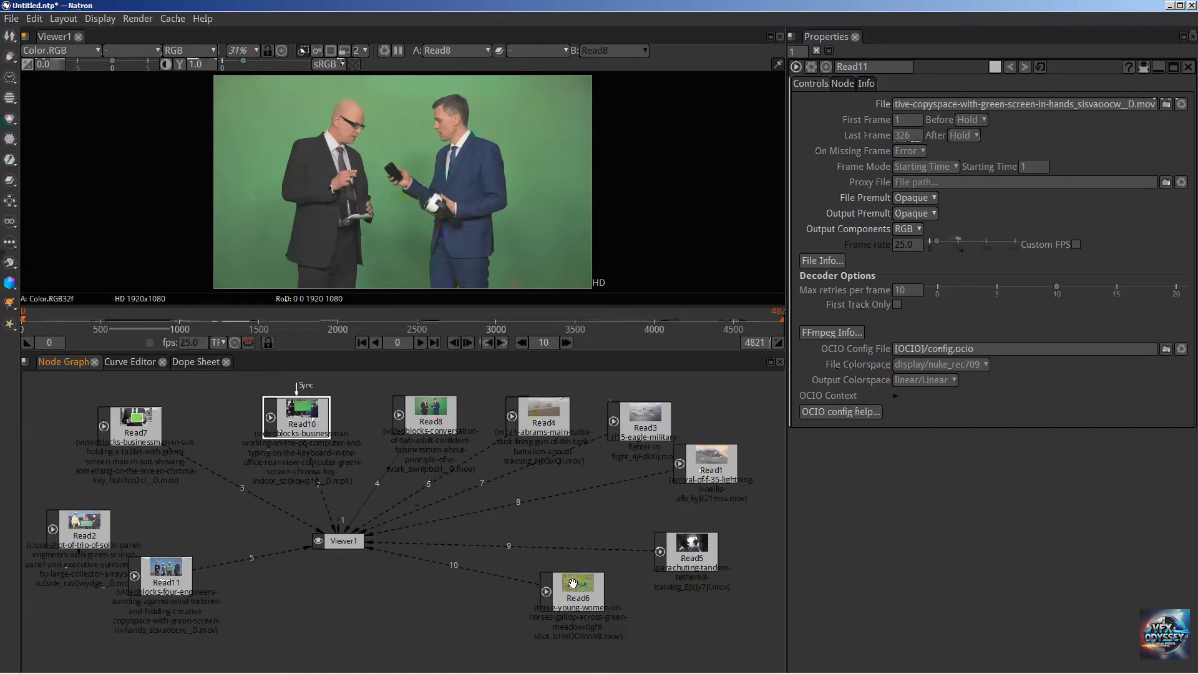
pyautogui.moveTo(572, 583); pyautogui.dragTo(580, 601)
pyautogui.moveTo(82, 518); pyautogui.dragTo(91, 500)
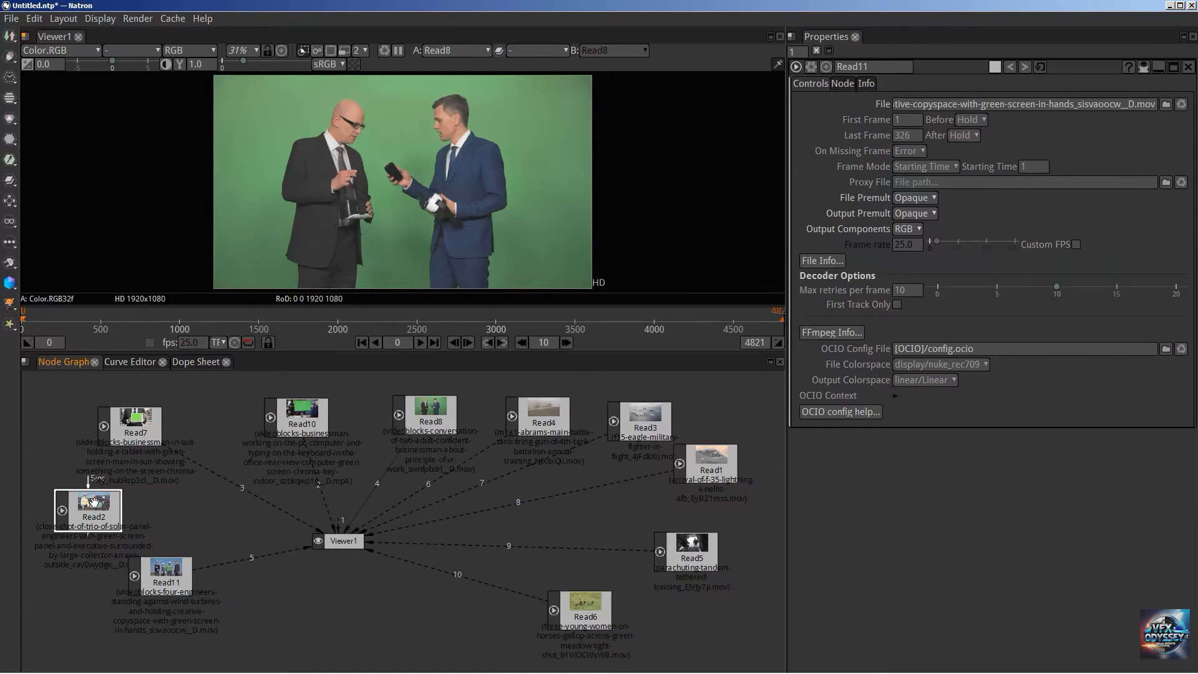
pyautogui.press('1')
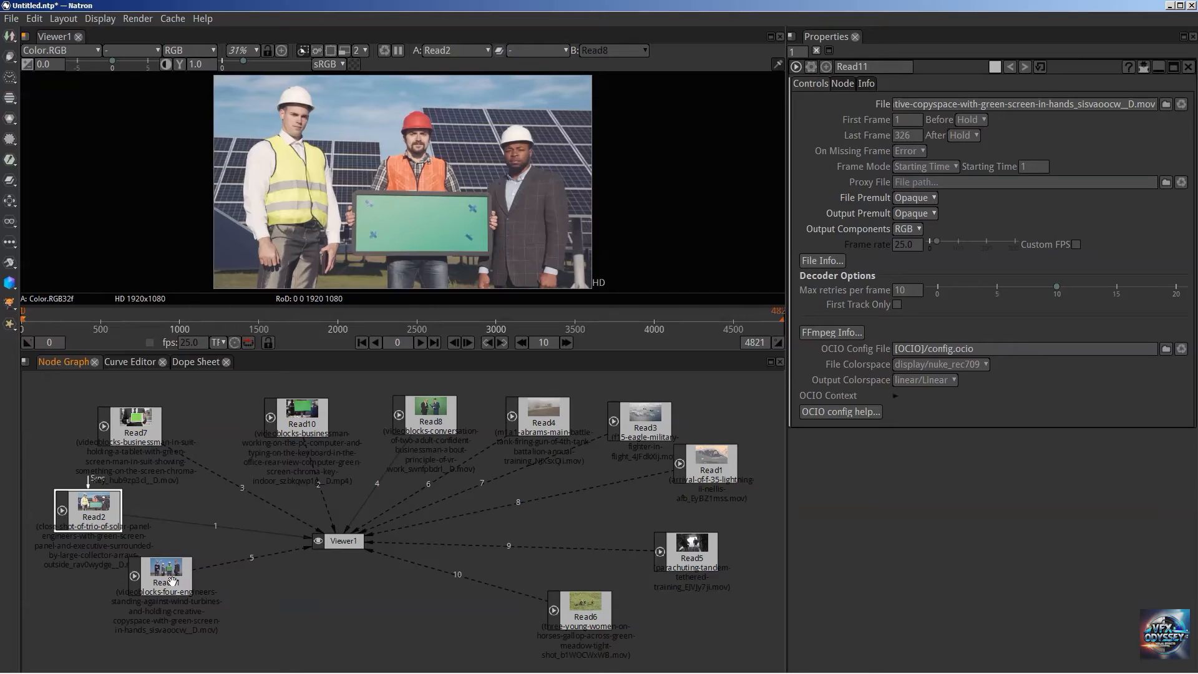
pyautogui.moveTo(173, 581); pyautogui.dragTo(141, 579)
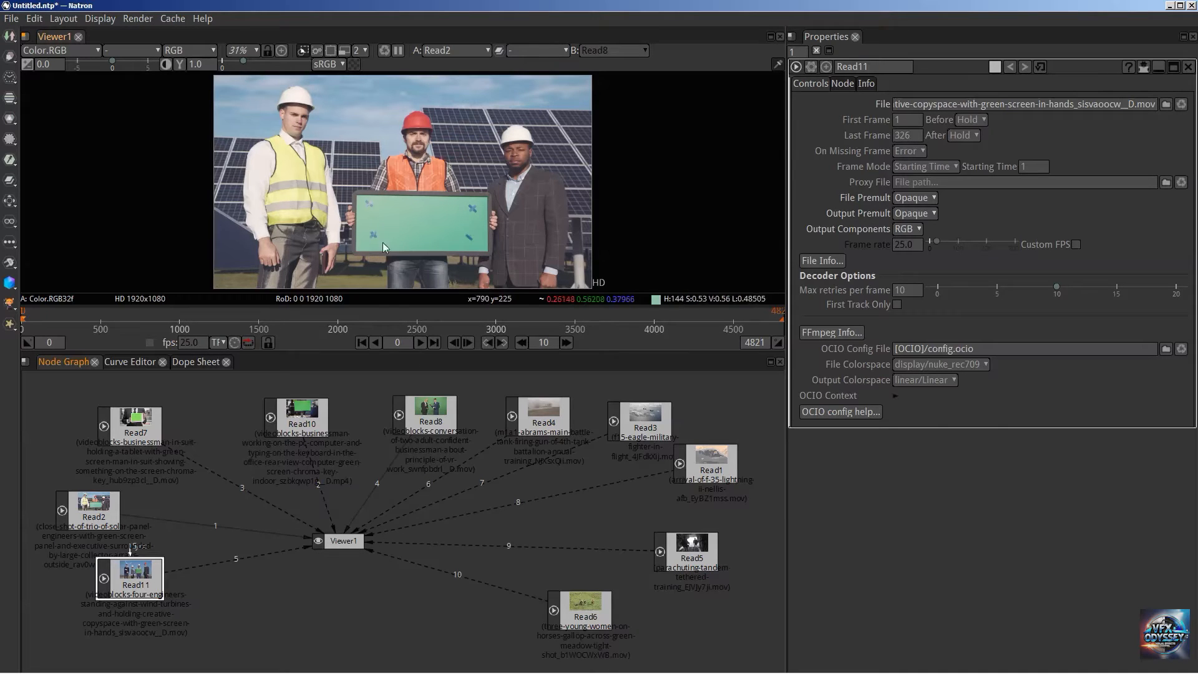
# Switch Viewer1 through the clips Read8, Read11, Read10, Read3 and Read7 to compare the footage.
pyautogui.click(429, 417)
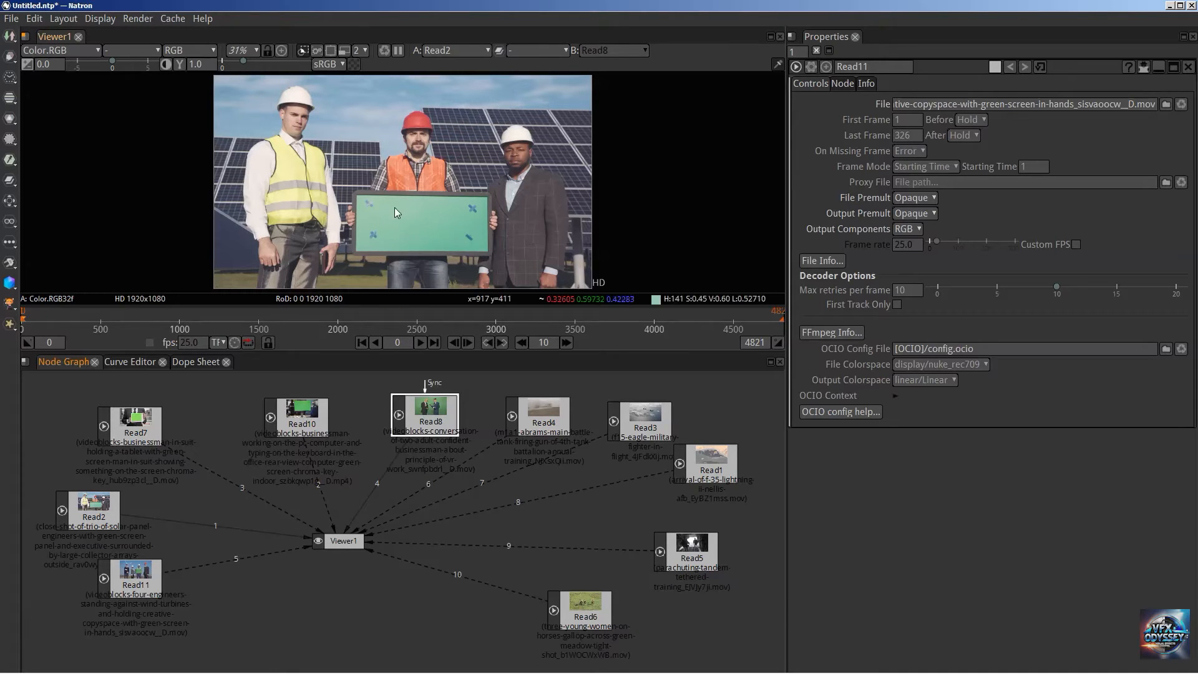
pyautogui.press('4')
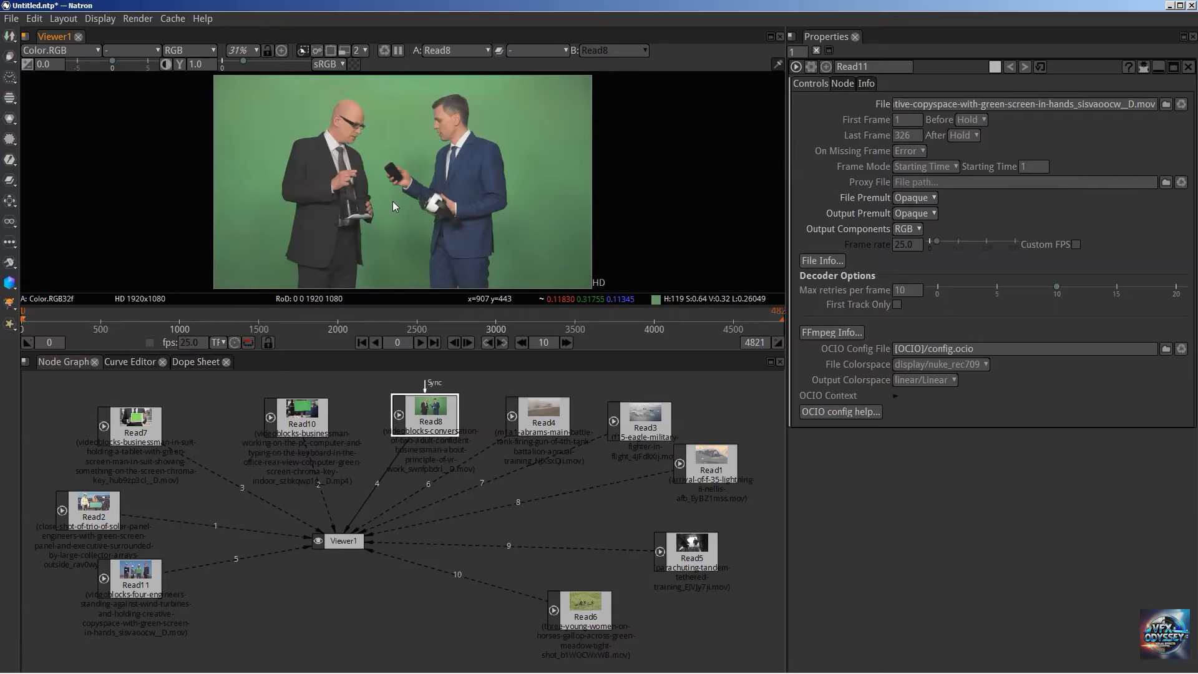
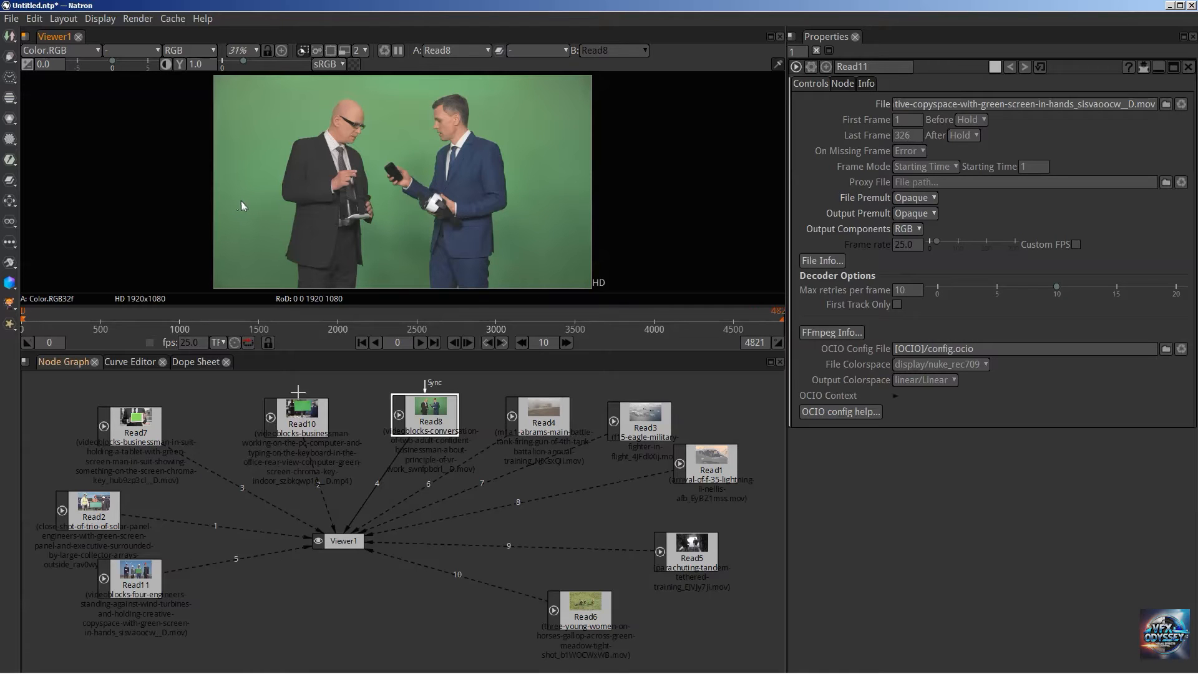
pyautogui.click(135, 590)
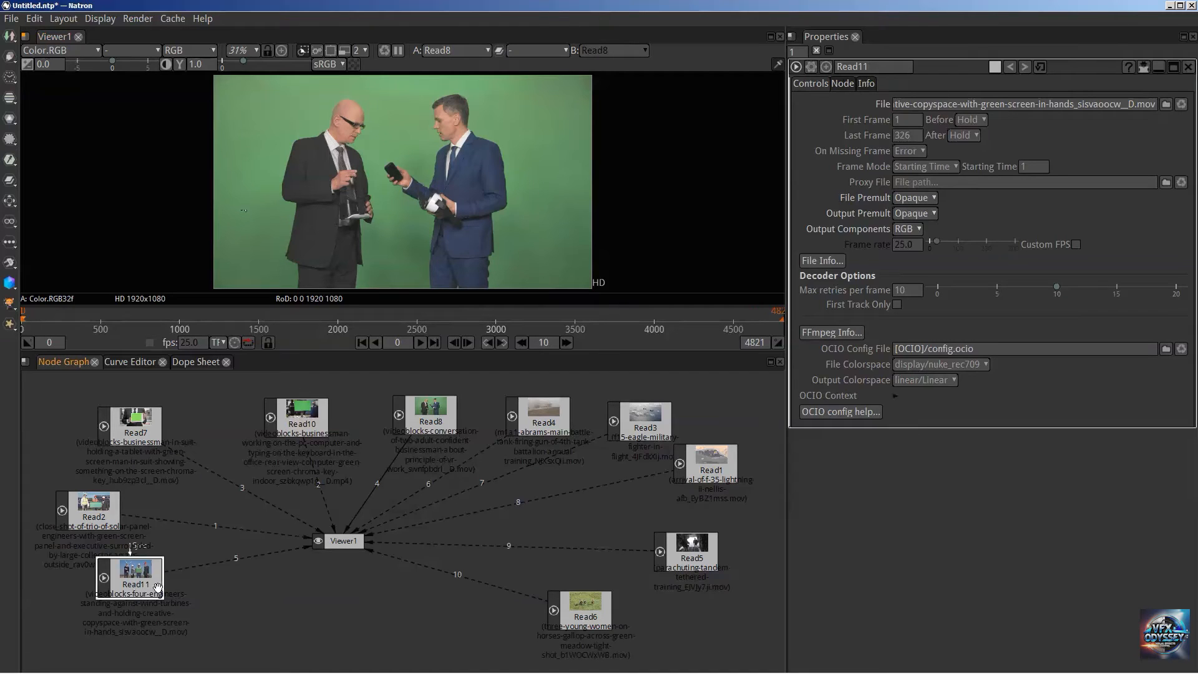
pyautogui.click(403, 183)
pyautogui.press('5')
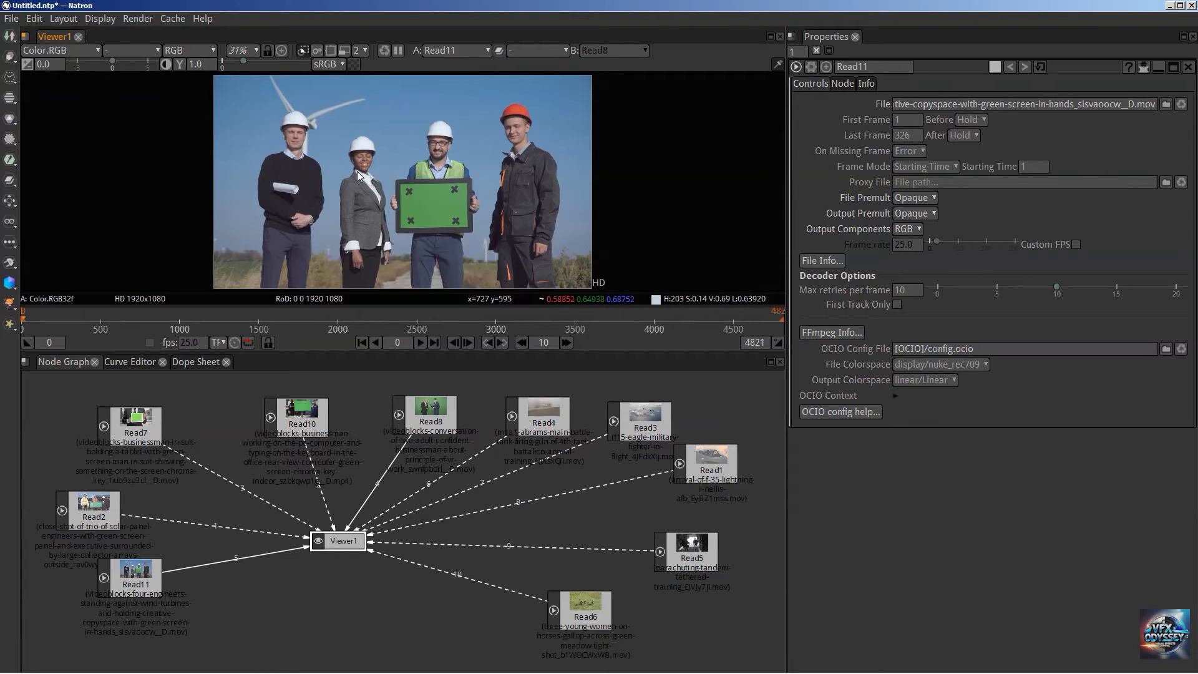
pyautogui.press('2')
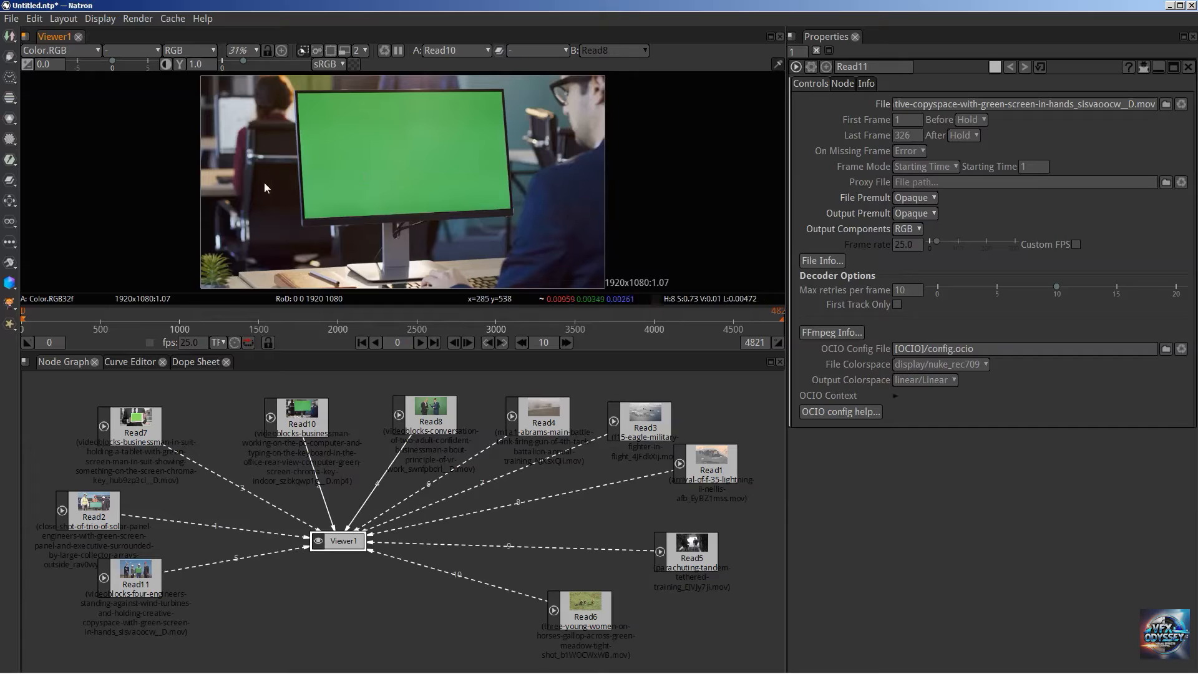
pyautogui.press('7')
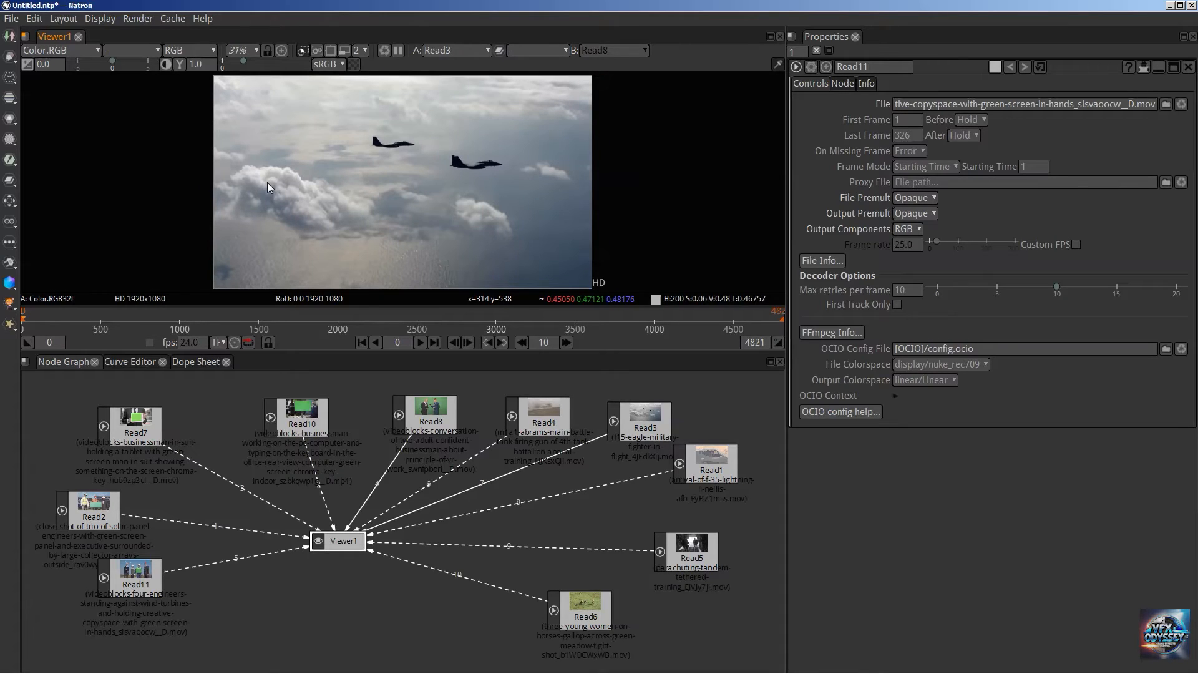
pyautogui.press('3')
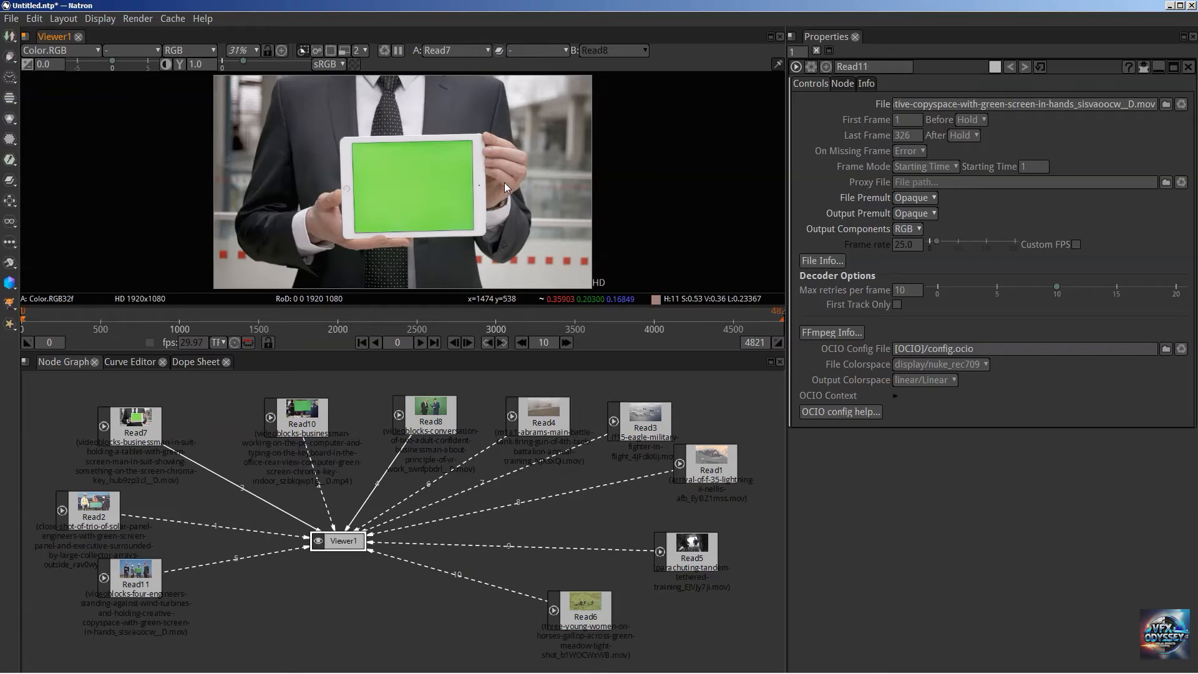
# Switch Viewer1 through the background clips Read3, Read4, Read5, Read1 and Read6 to review the footage.
pyautogui.press('7')
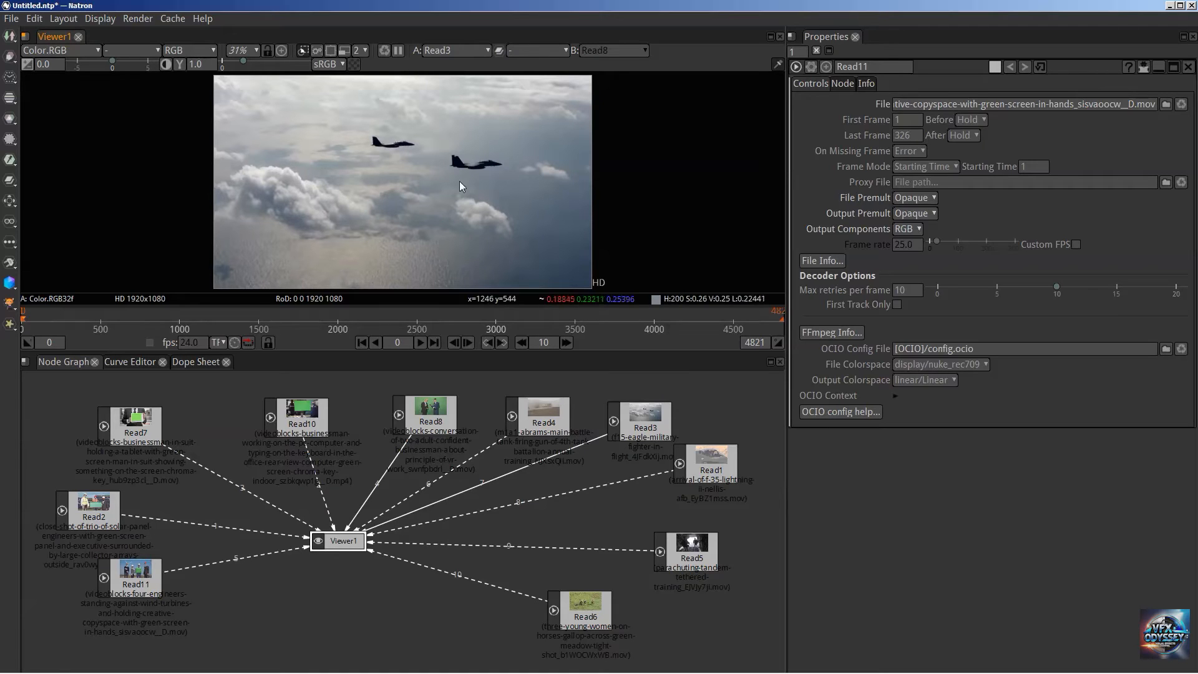
pyautogui.press('6')
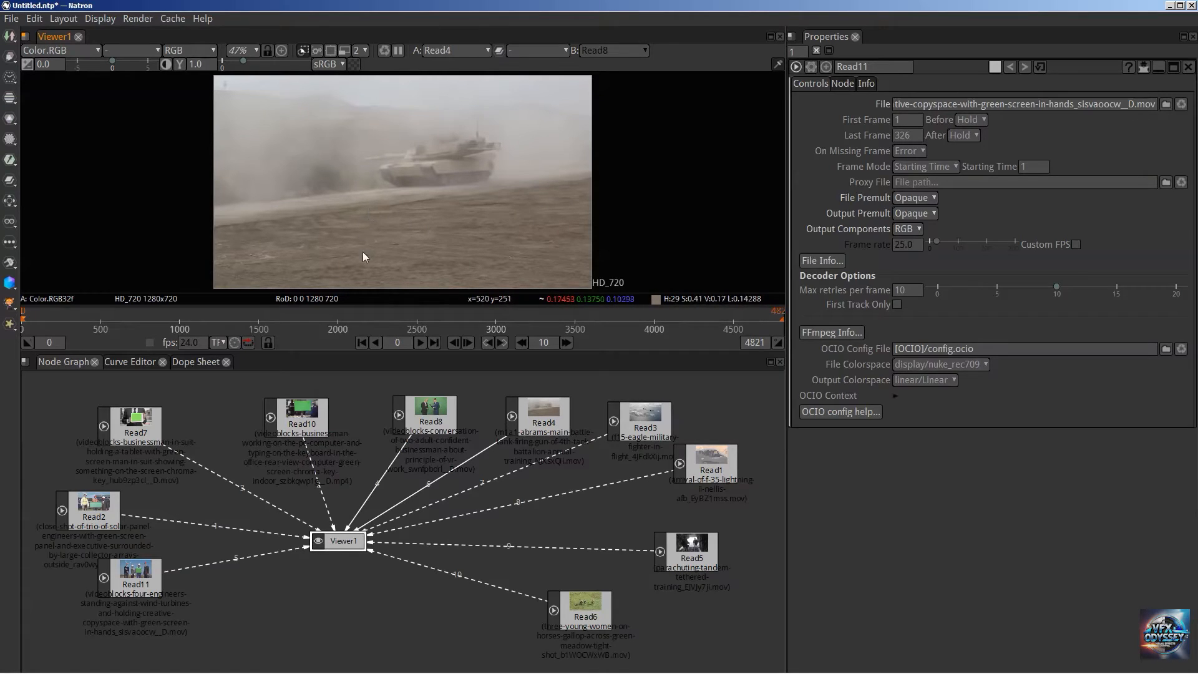
pyautogui.press('9')
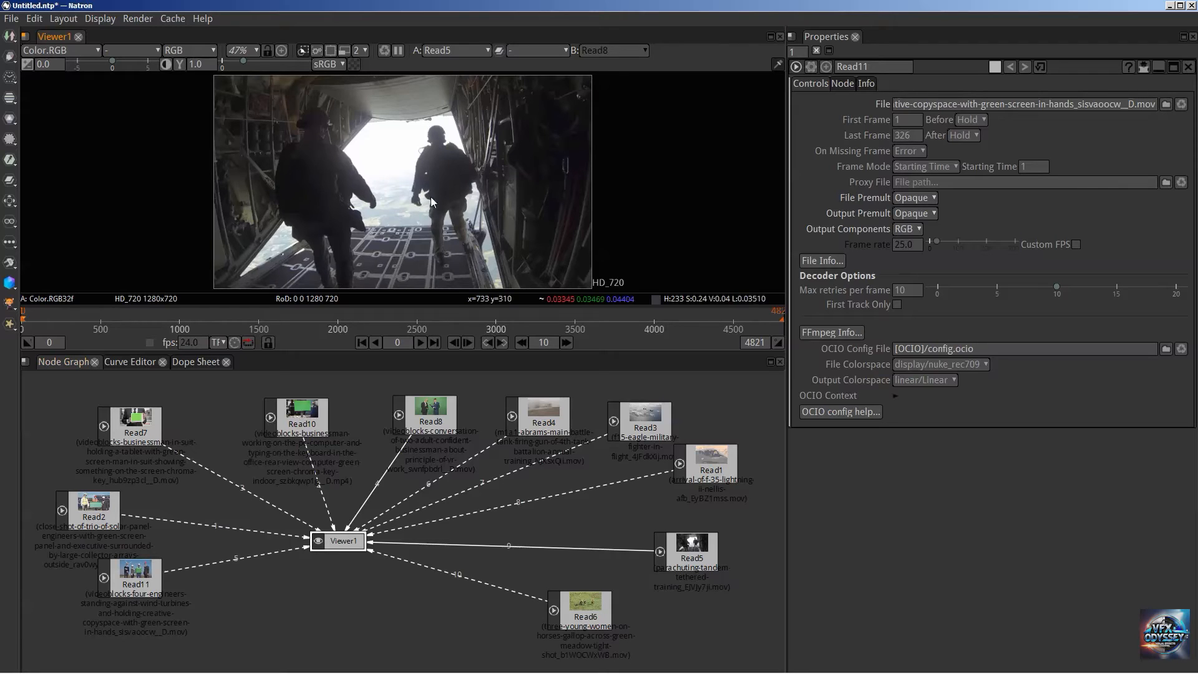
pyautogui.press('8')
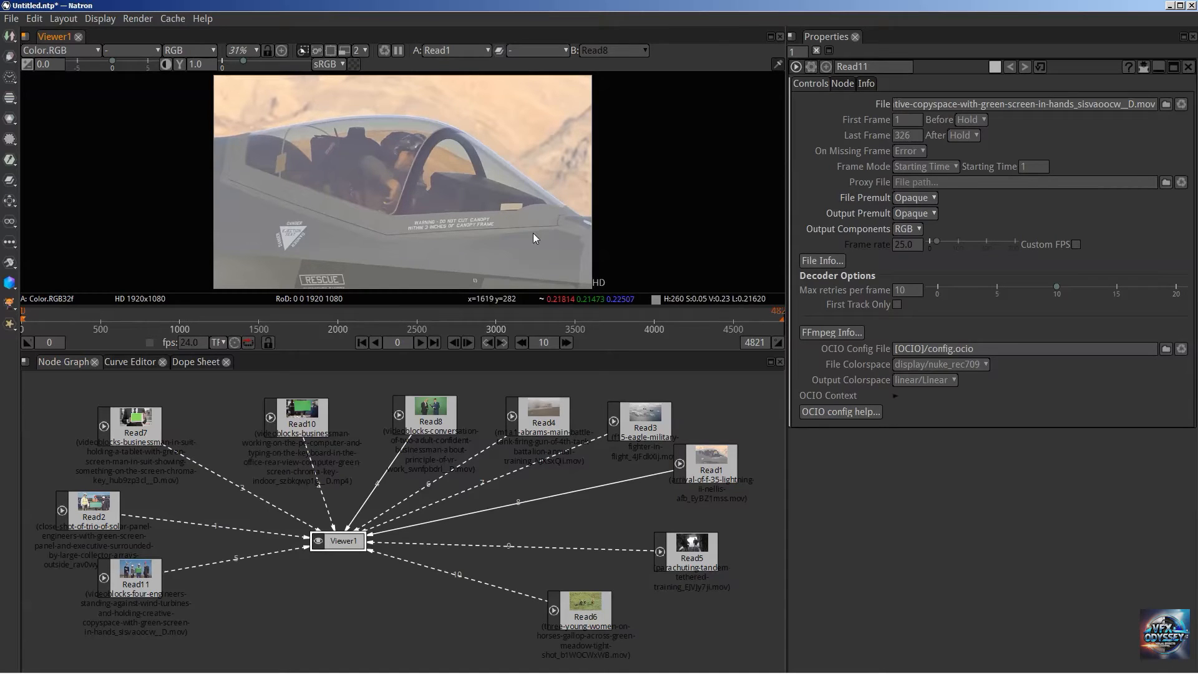
pyautogui.press('0')
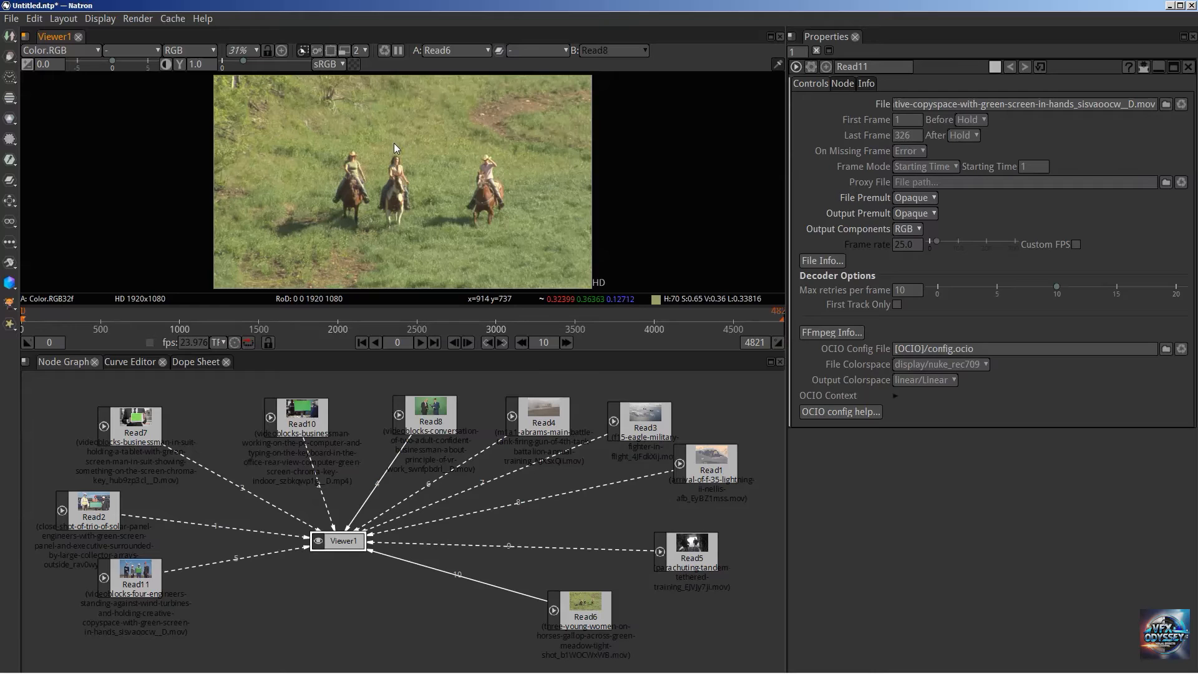
pyautogui.press('4')
pyautogui.press('0')
pyautogui.press('4')
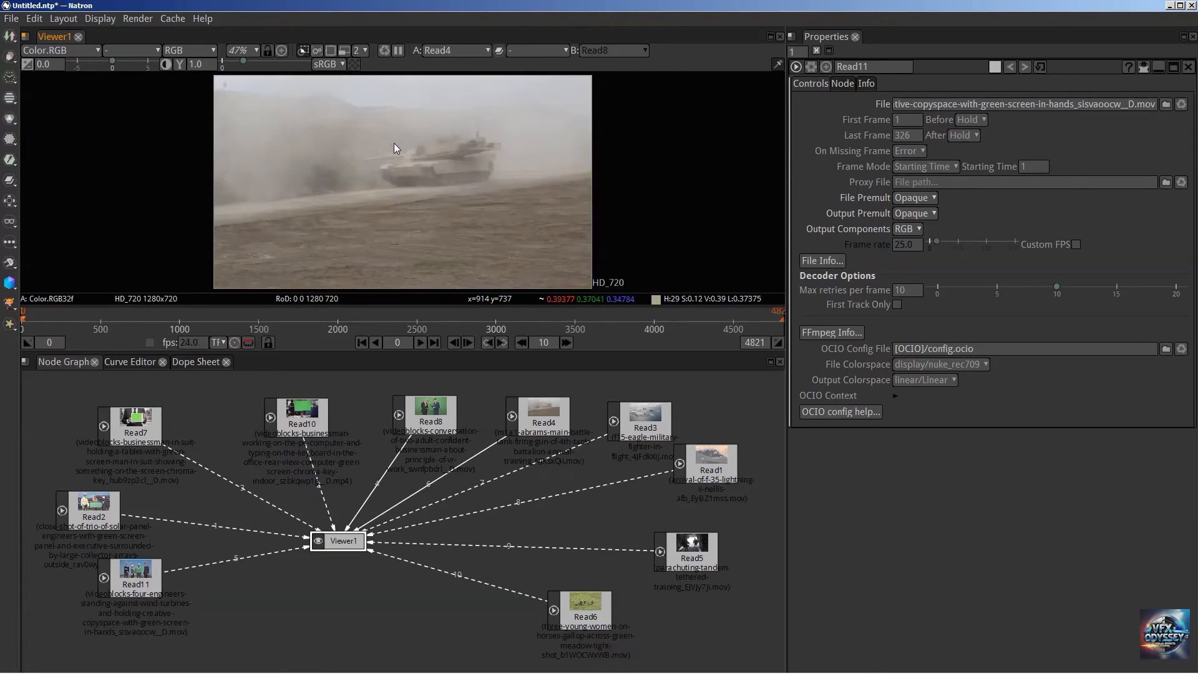
pyautogui.press('0')
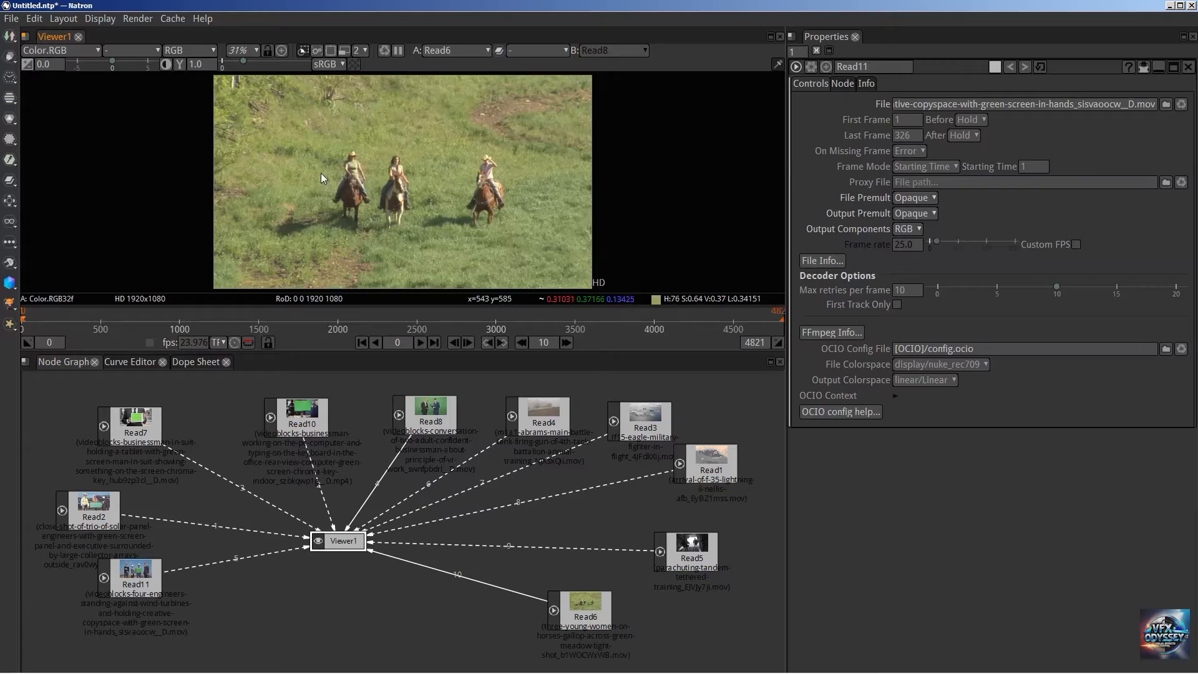
# Show Read11 in Viewer1 and examine its green board up close, and view the screens in Read7 and Read10 for comparison.
pyautogui.click(125, 586)
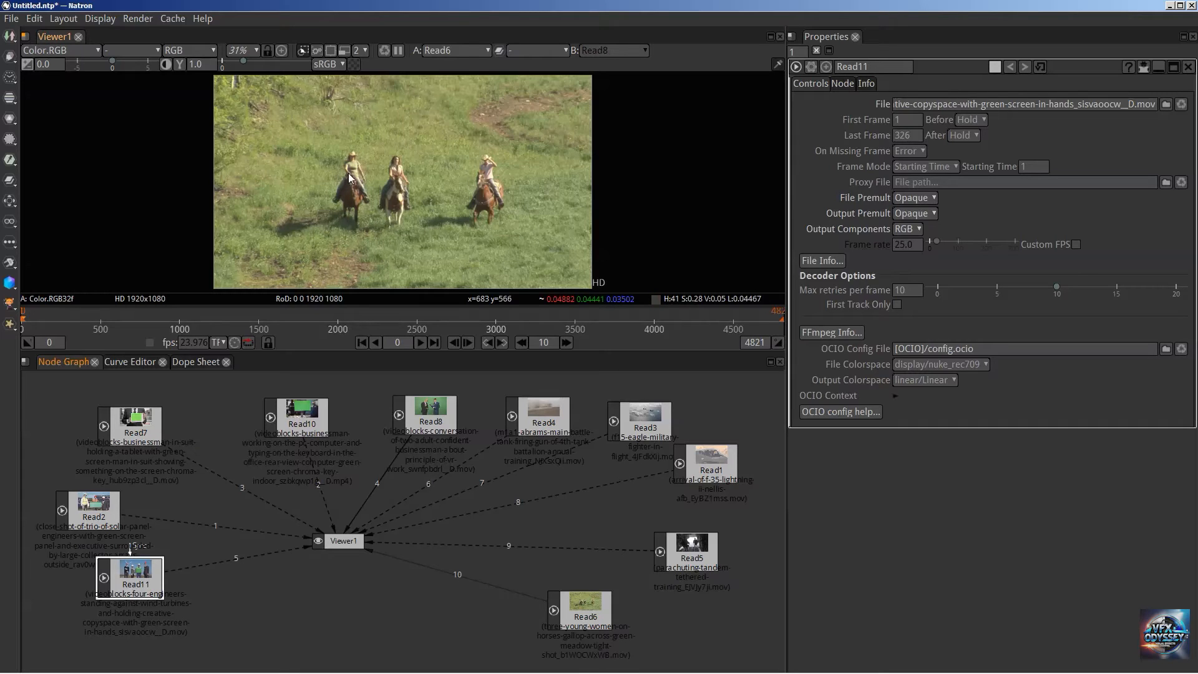
pyautogui.press('5')
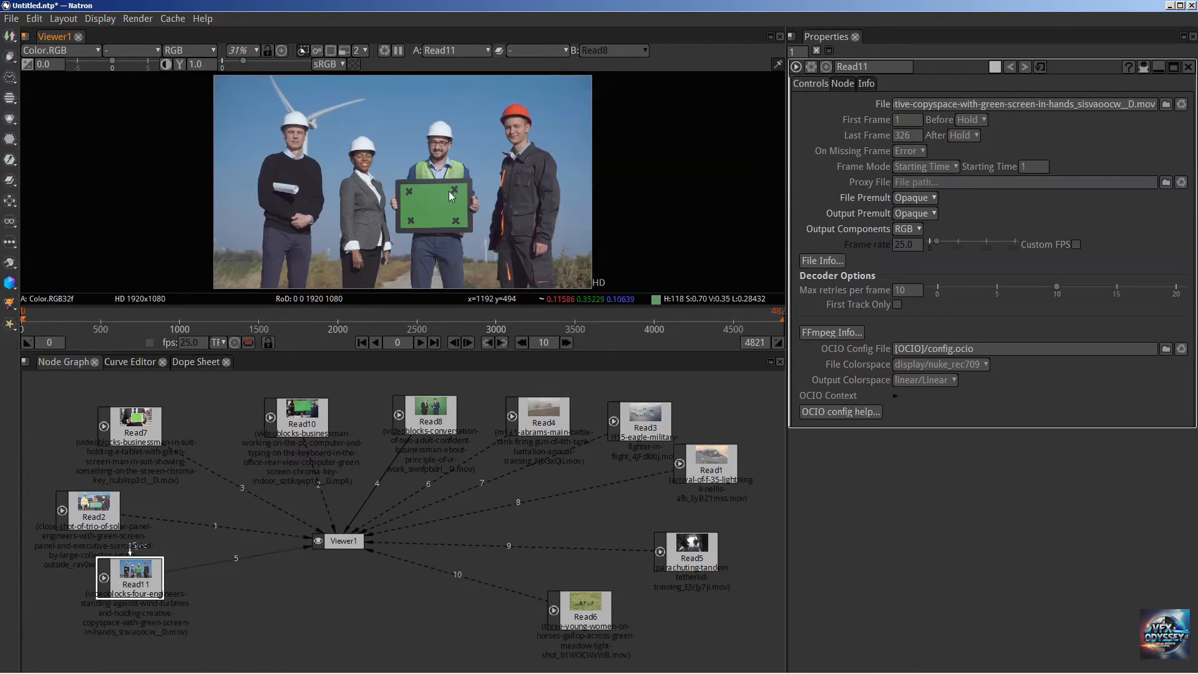
pyautogui.scroll(8, 448, 191)
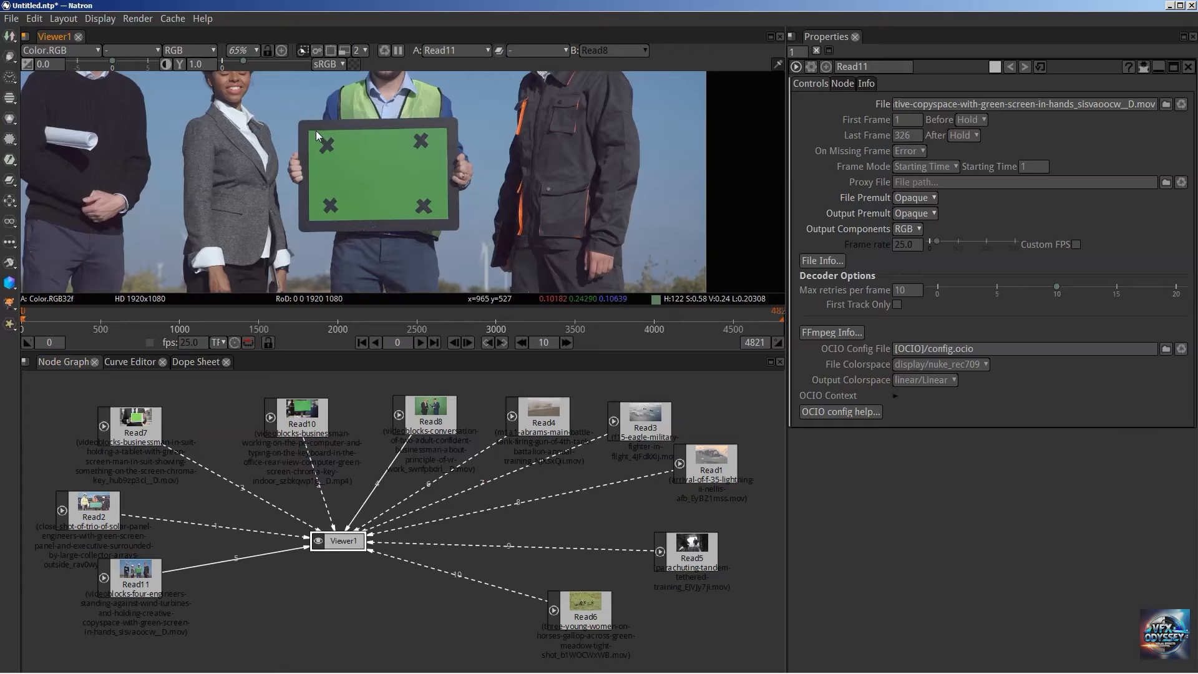
pyautogui.press('3')
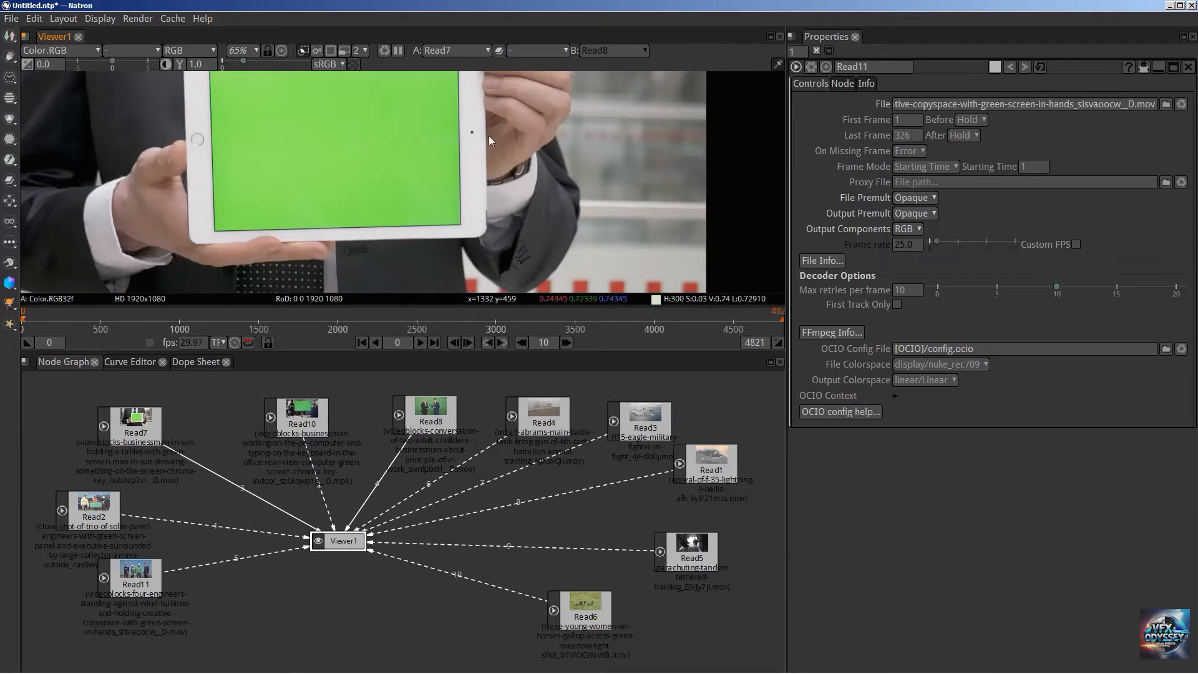
pyautogui.scroll(-4, 484, 134)
pyautogui.scroll(2, 468, 168)
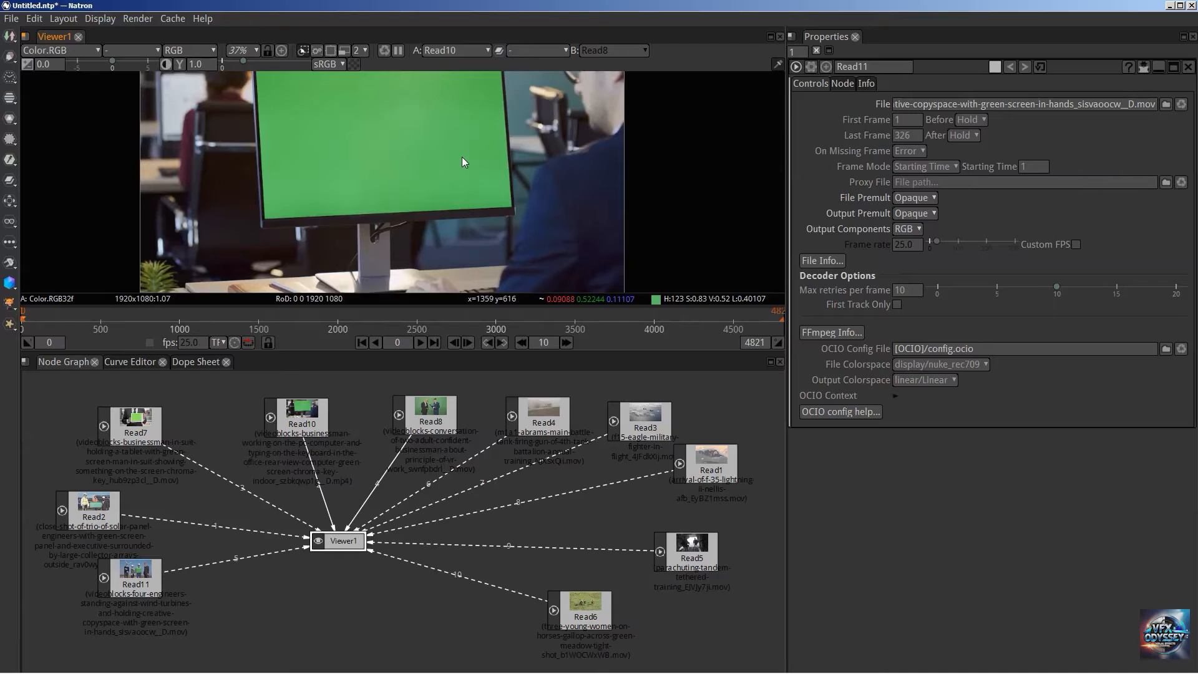
pyautogui.scroll(-3, 462, 157)
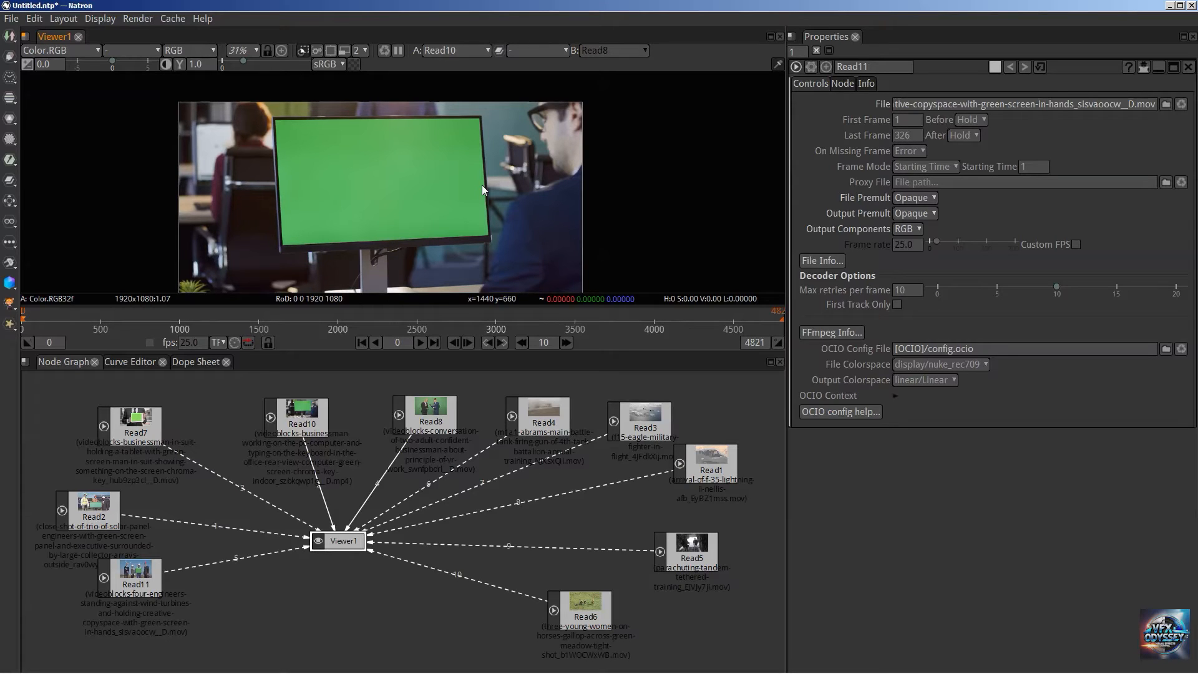
# Switch Viewer1 repeatedly among the green-screen clips Read8, Read11, Read7 and Read10 to compare them.
pyautogui.press('5')
pyautogui.press('4')
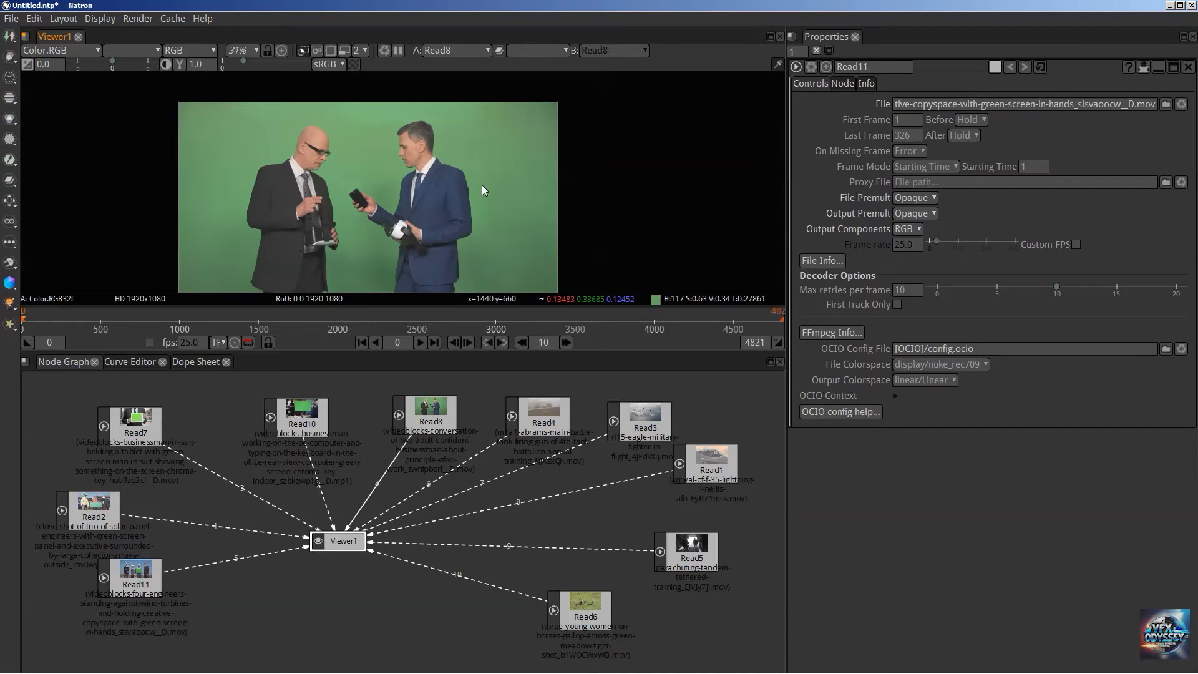
pyautogui.press('5')
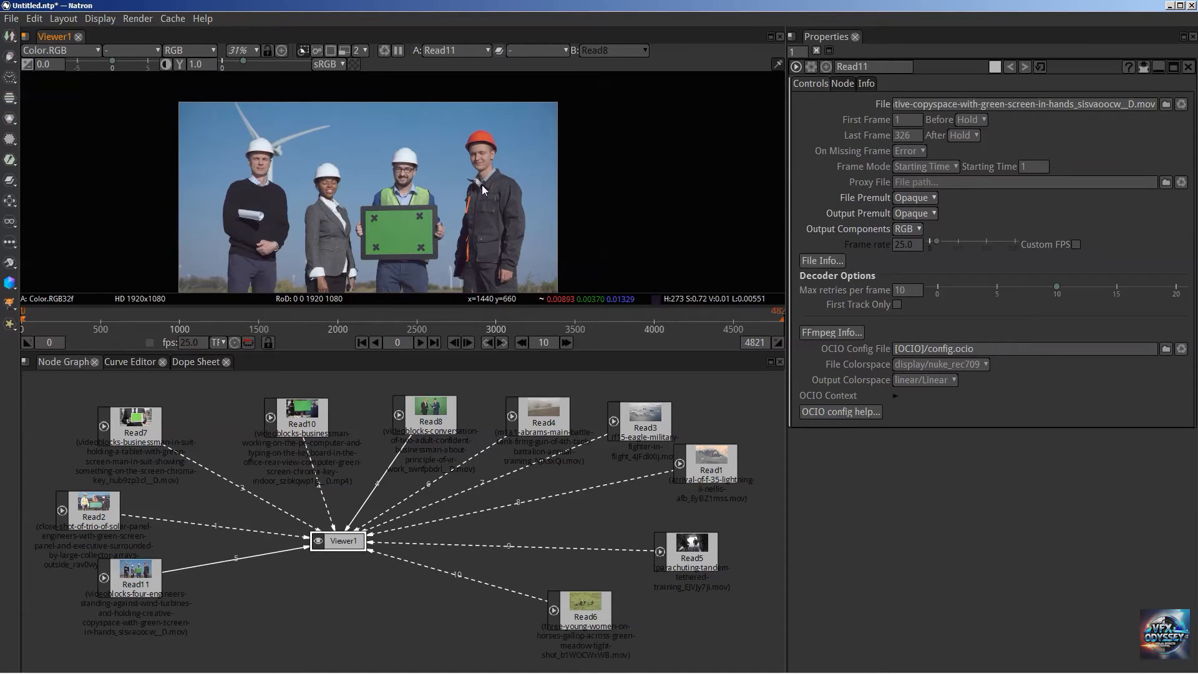
pyautogui.press('2')
pyautogui.press('4')
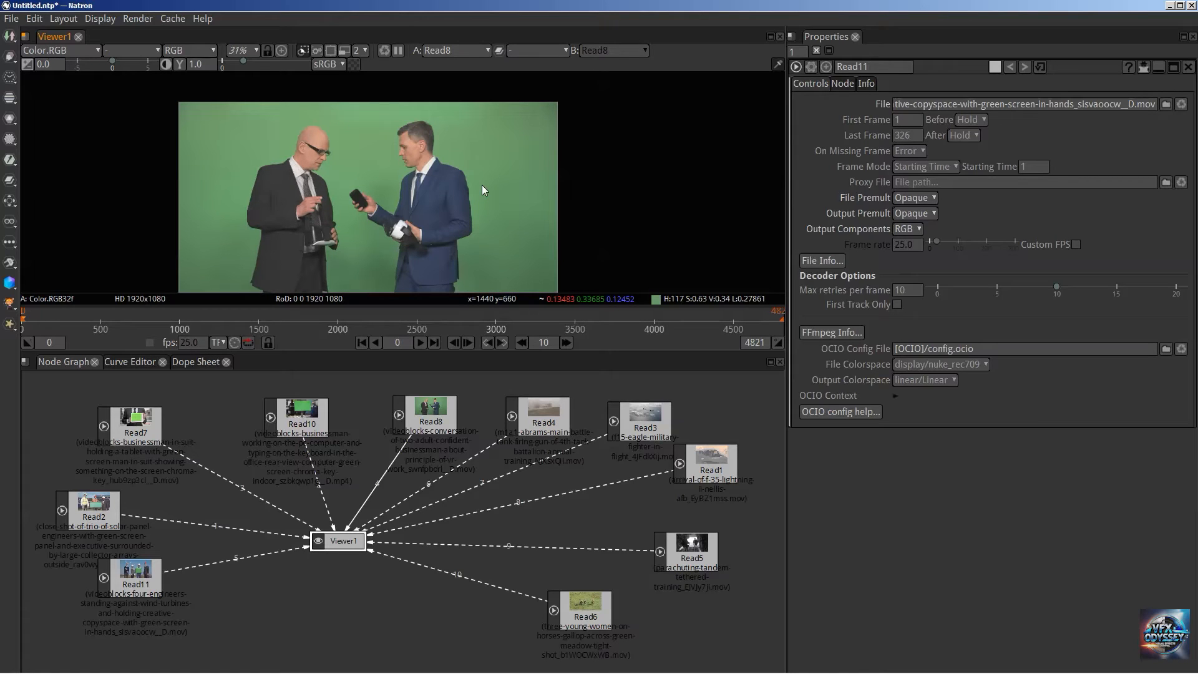
pyautogui.press('5')
pyautogui.press('2')
pyautogui.press('3')
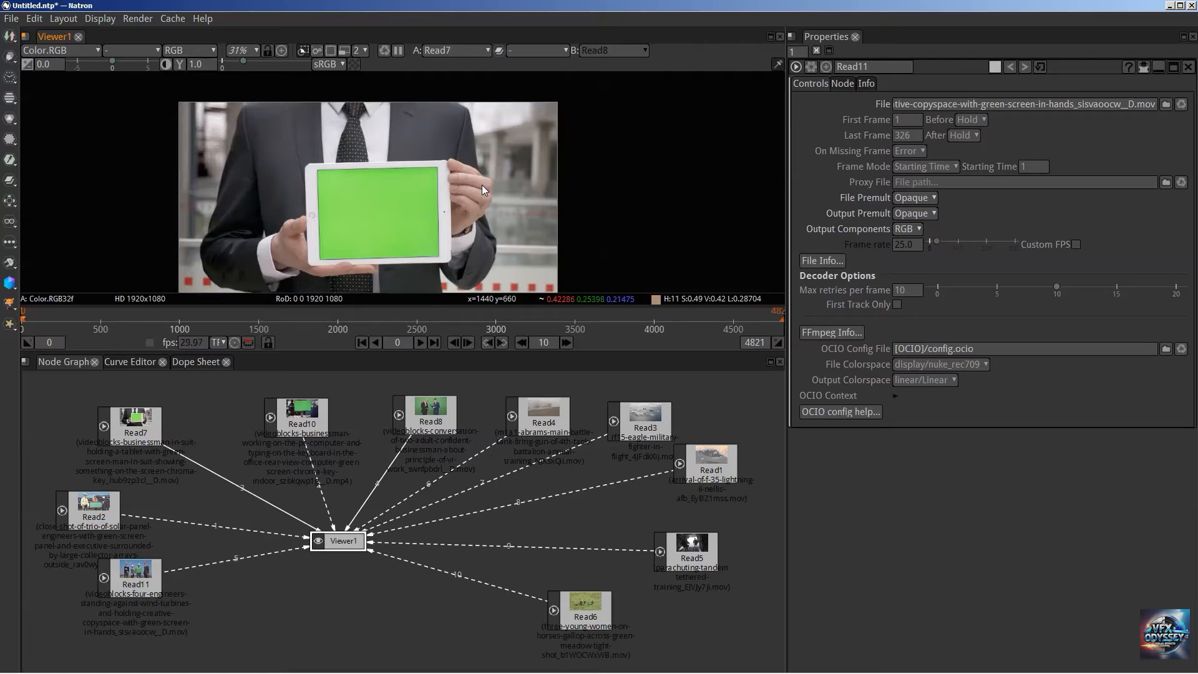
pyautogui.press('2')
pyautogui.press('3')
pyautogui.press('5')
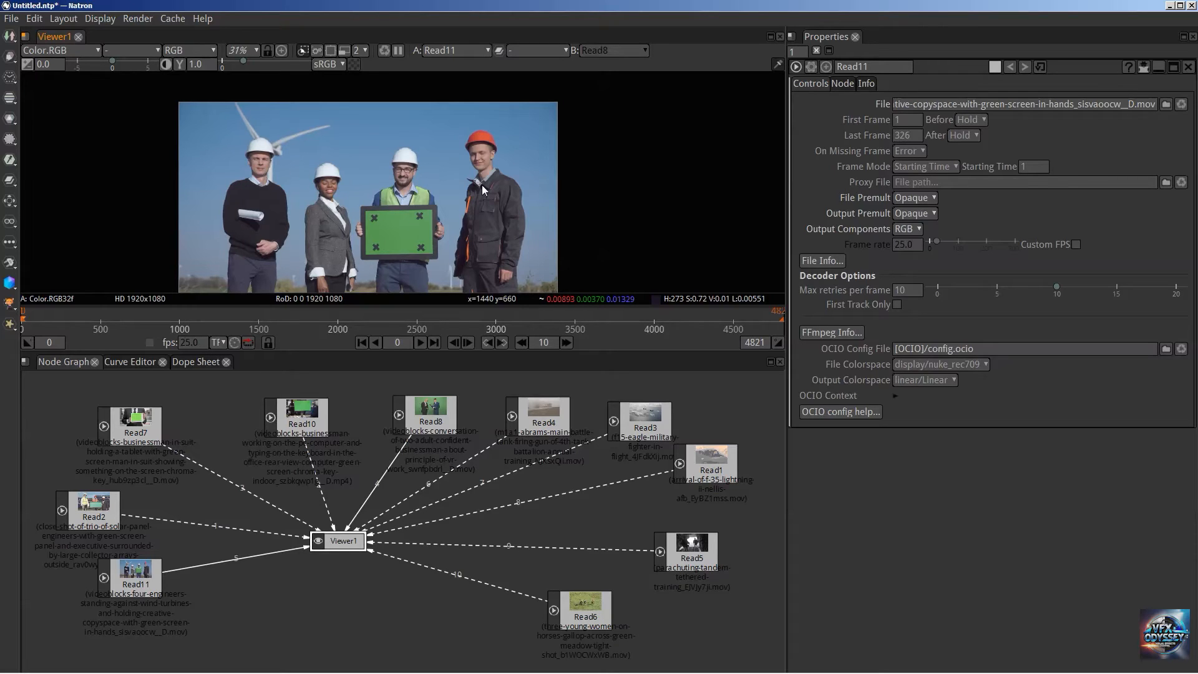
pyautogui.press('2')
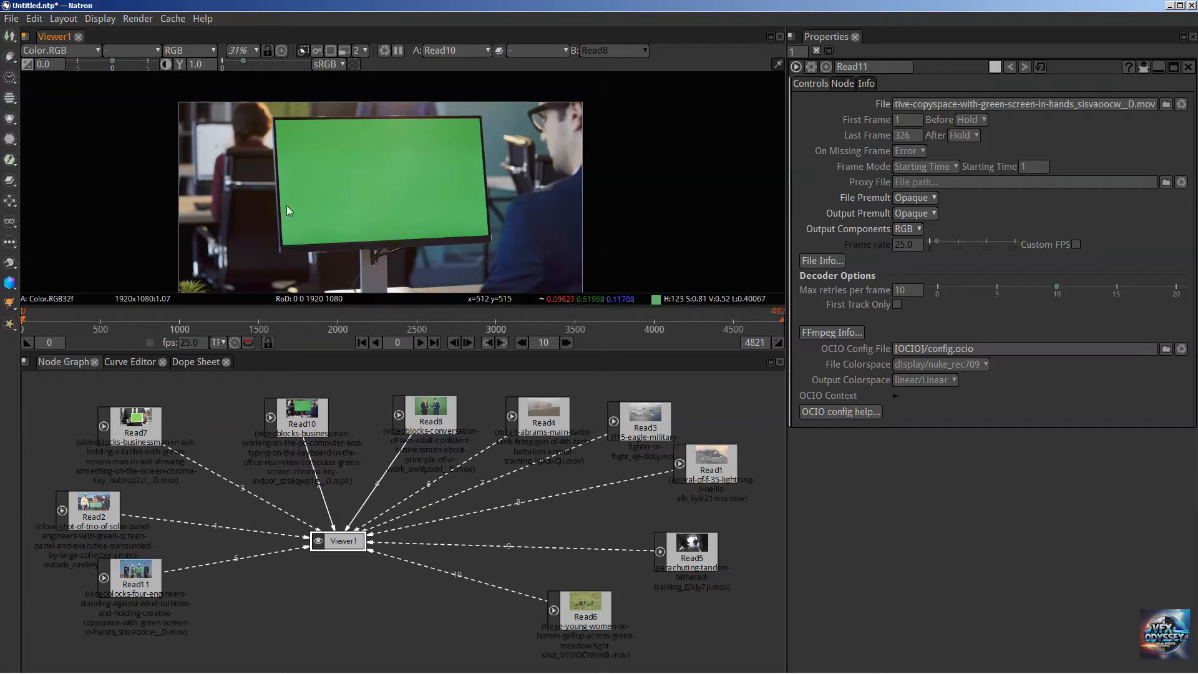
# Show Read11 in Viewer1 and examine the four tracking marks on the green board up close.
pyautogui.press('5')
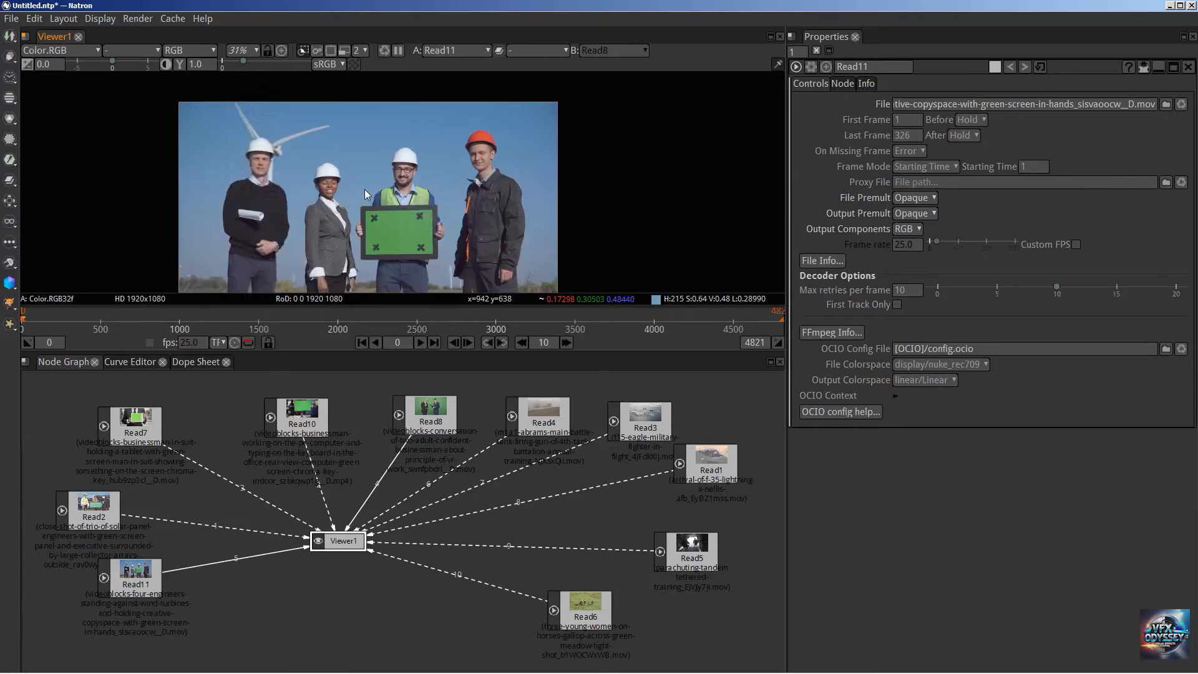
pyautogui.scroll(8, 368, 206)
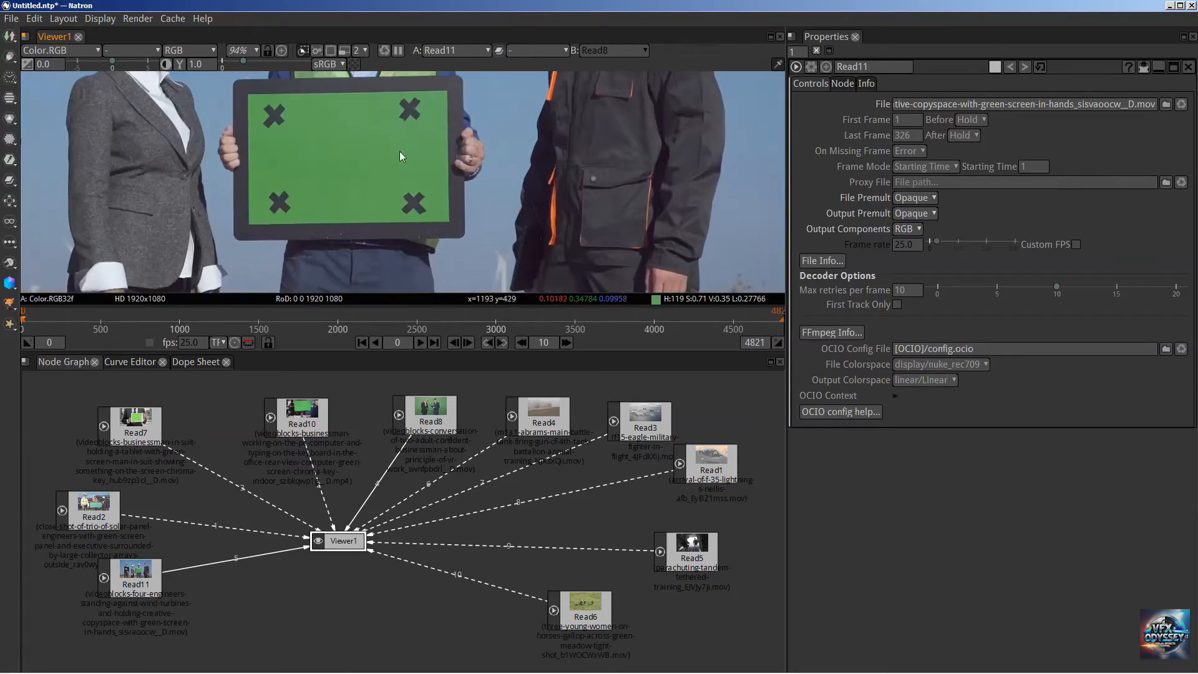
pyautogui.moveTo(433, 163); pyautogui.dragTo(431, 155)
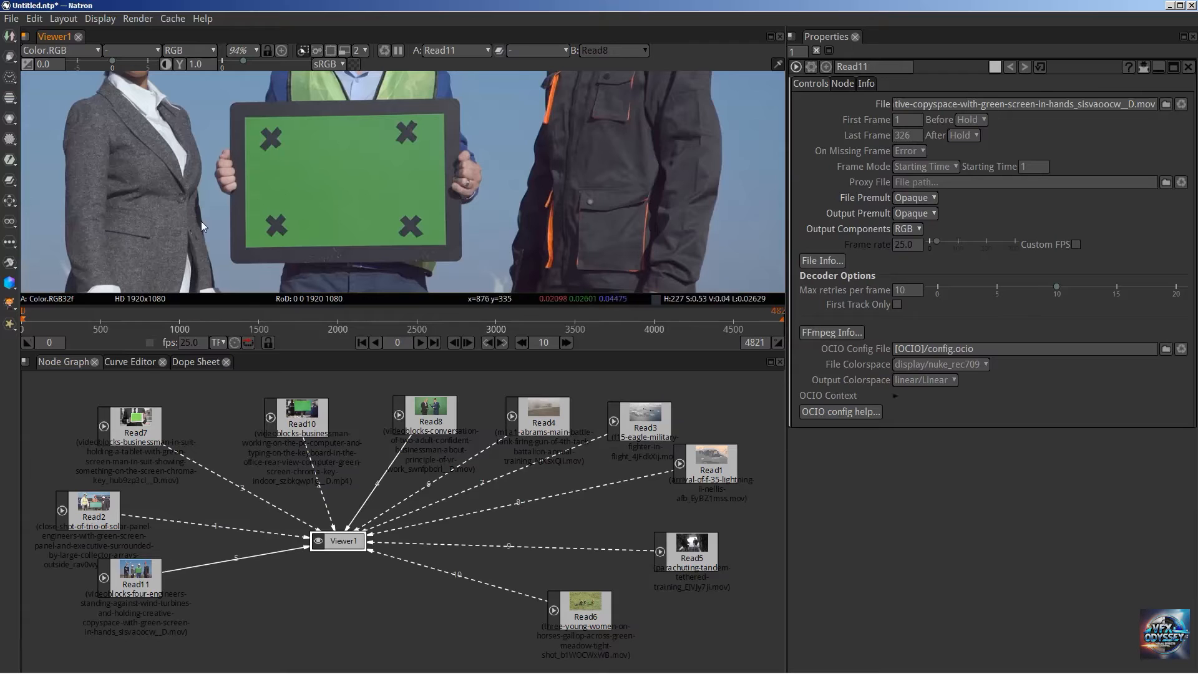
# Show Read7 in Viewer1 and inspect the edge of the tablet's green screen beside the fingers at high magnification.
pyautogui.press('3')
pyautogui.scroll(-8, 341, 186)
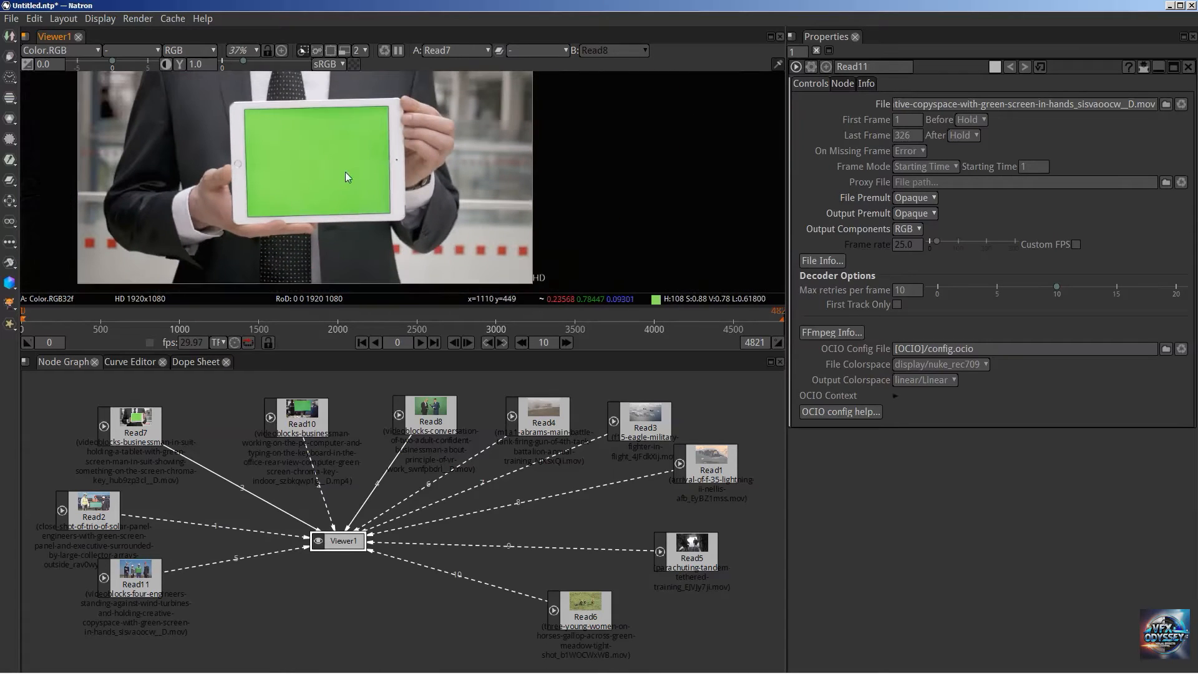
pyautogui.scroll(-1, 386, 179)
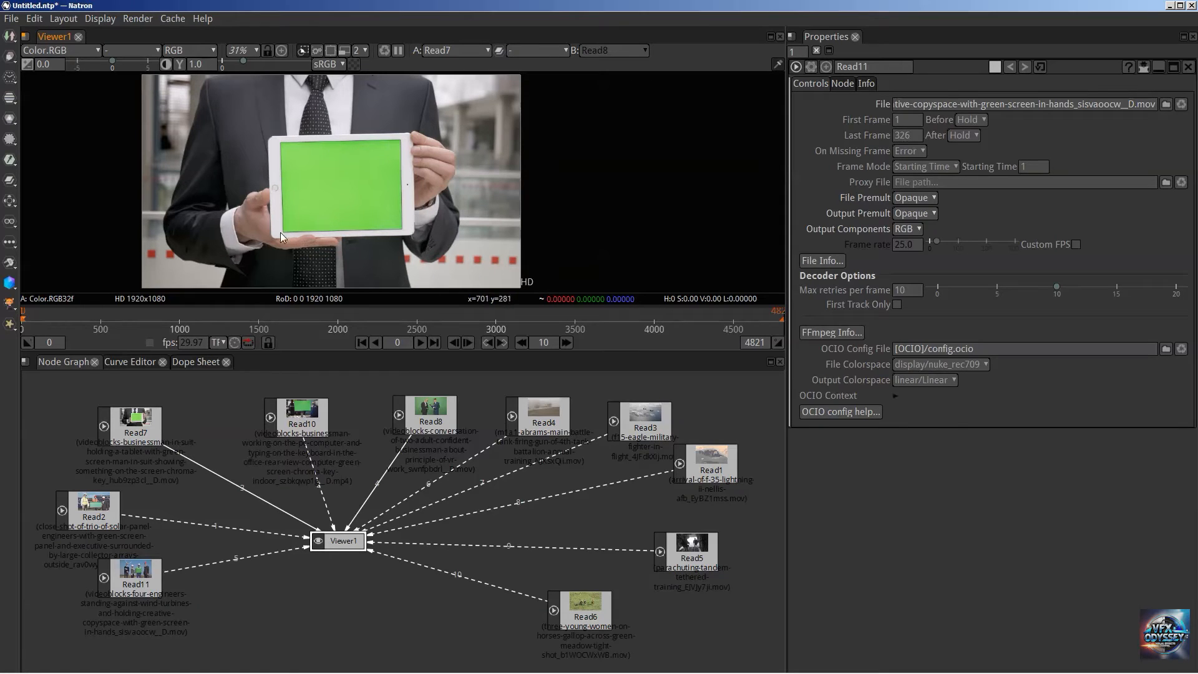
pyautogui.scroll(12, 413, 165)
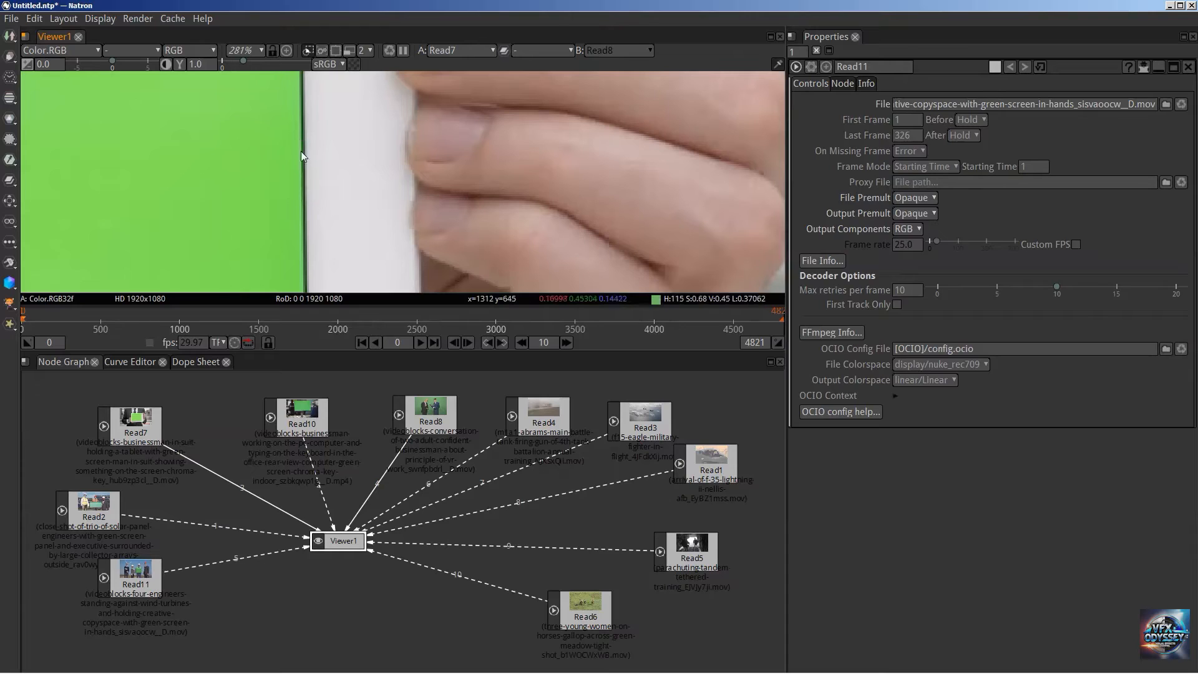
pyautogui.scroll(-10, 312, 176)
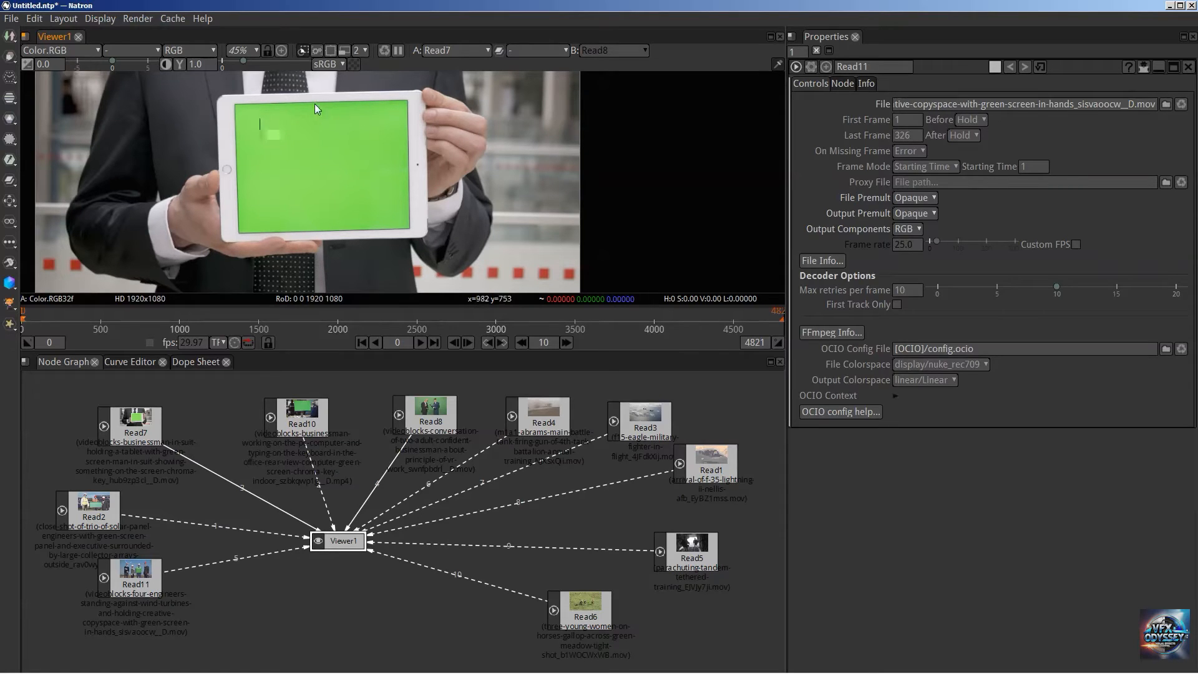
# Compare the monitor shot Read10 with the two-man green-screen shot Read8 in Viewer1, and show Read11.
pyautogui.press('3')
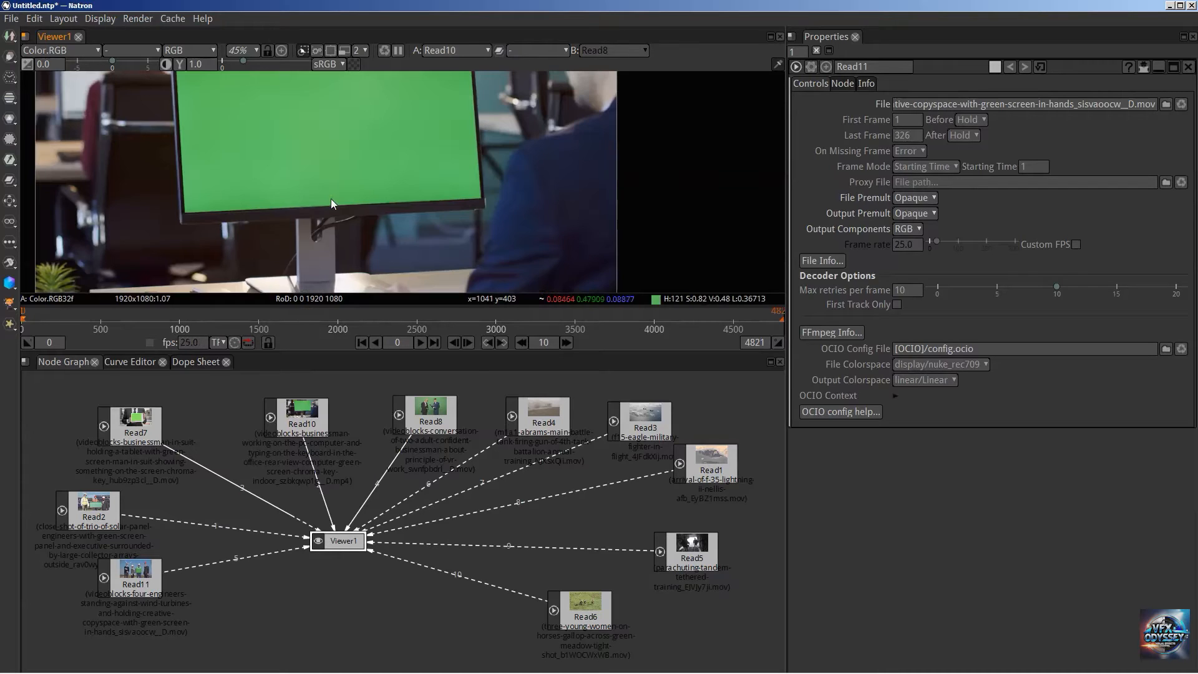
pyautogui.scroll(-3, 299, 187)
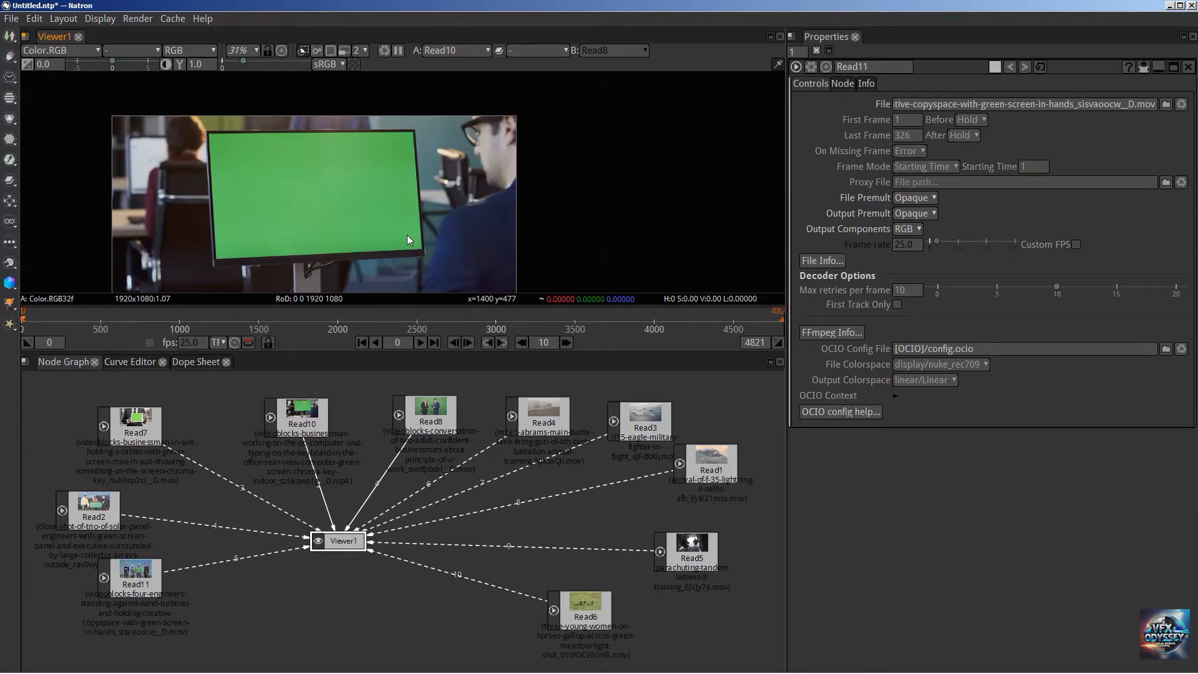
pyautogui.press('4')
pyautogui.moveTo(406, 234); pyautogui.dragTo(441, 194)
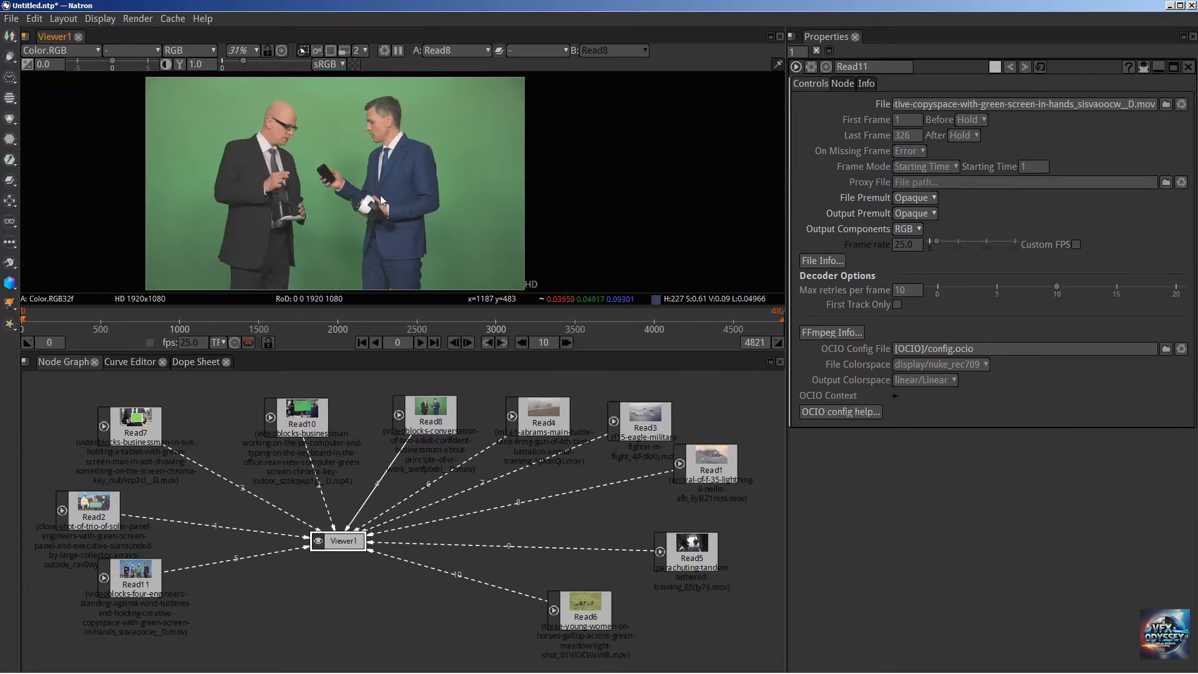
pyautogui.press('2')
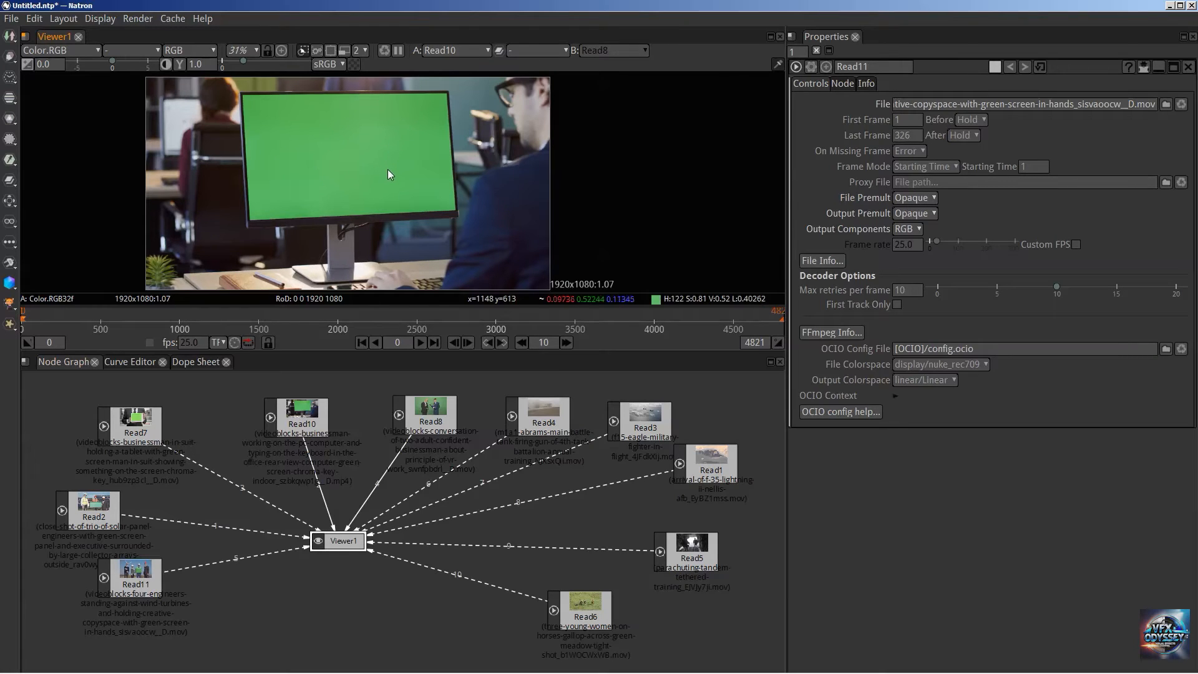
pyautogui.press('5')
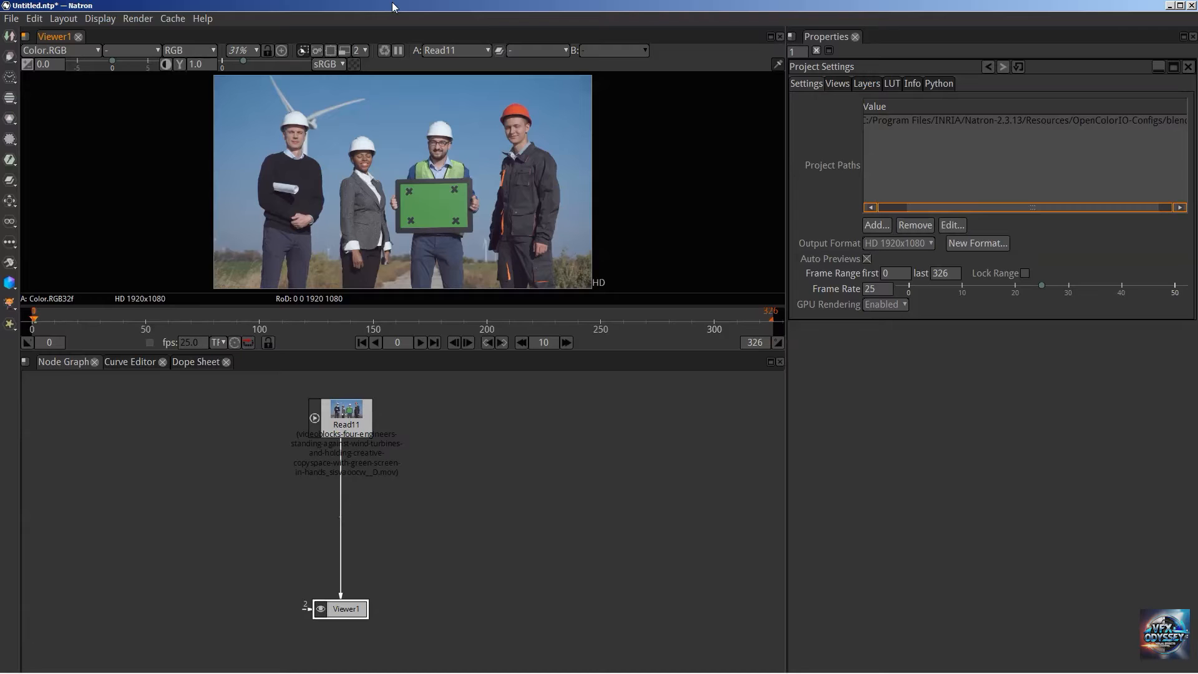
# Insert a Tracker node after Read11 and place it midway between Read11 and Viewer1.
pyautogui.click(332, 418)
pyautogui.press('Tab')
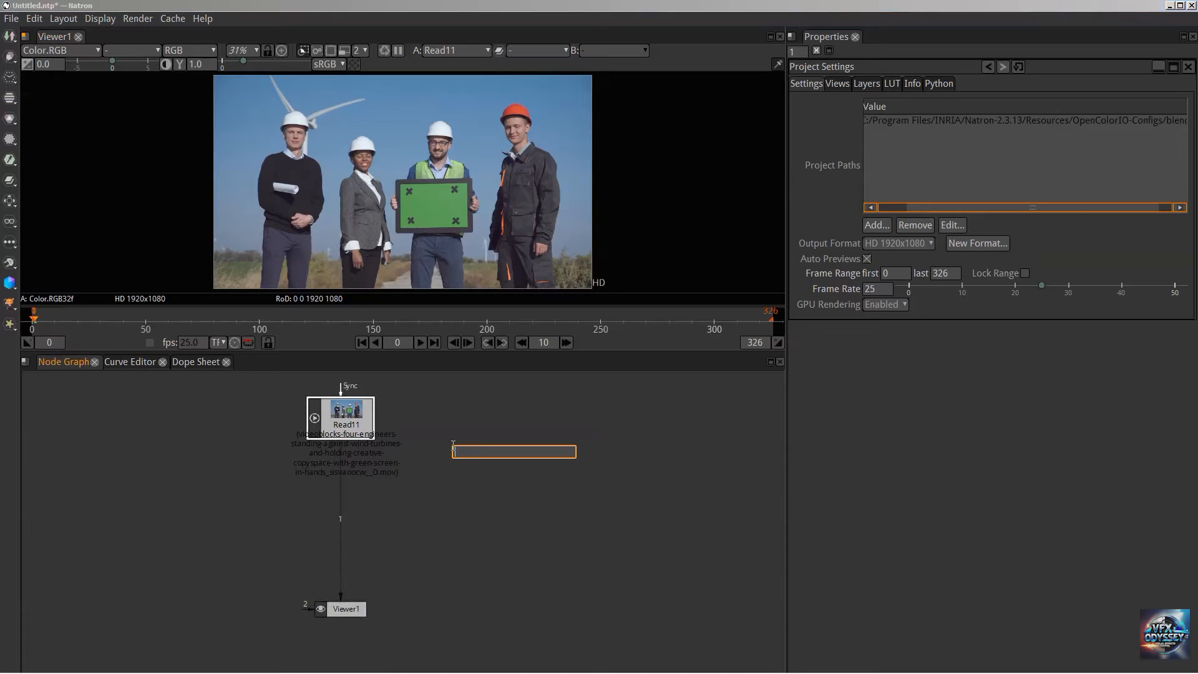
pyautogui.write('tracker')
pyautogui.press('Return')
pyautogui.moveTo(347, 455); pyautogui.dragTo(339, 521)
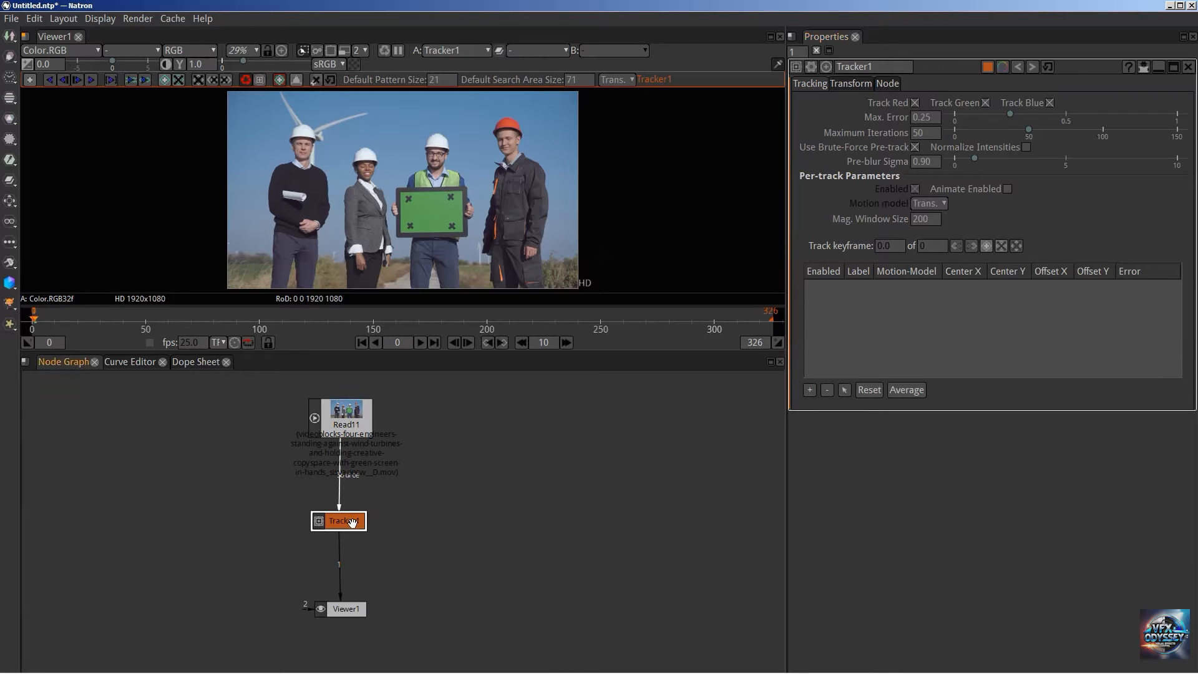
# Delete the Tracker node between Read11 and Viewer1, and look closely at the green board in Read11.
pyautogui.press('Delete')
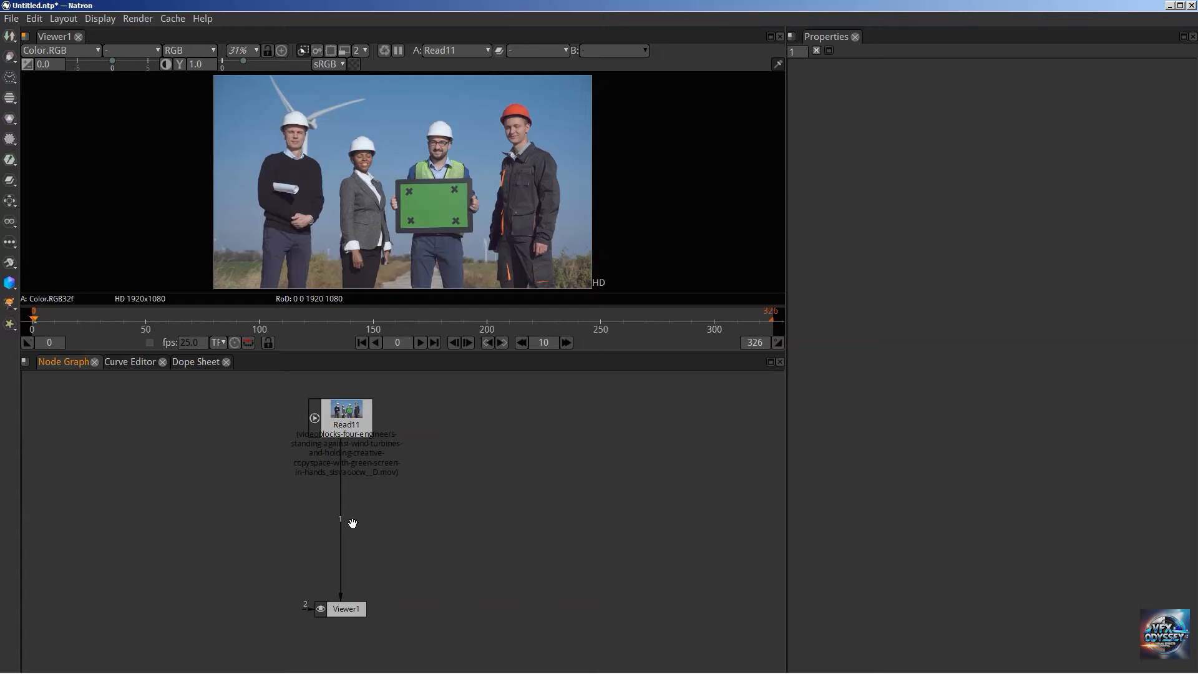
pyautogui.scroll(5, 474, 206)
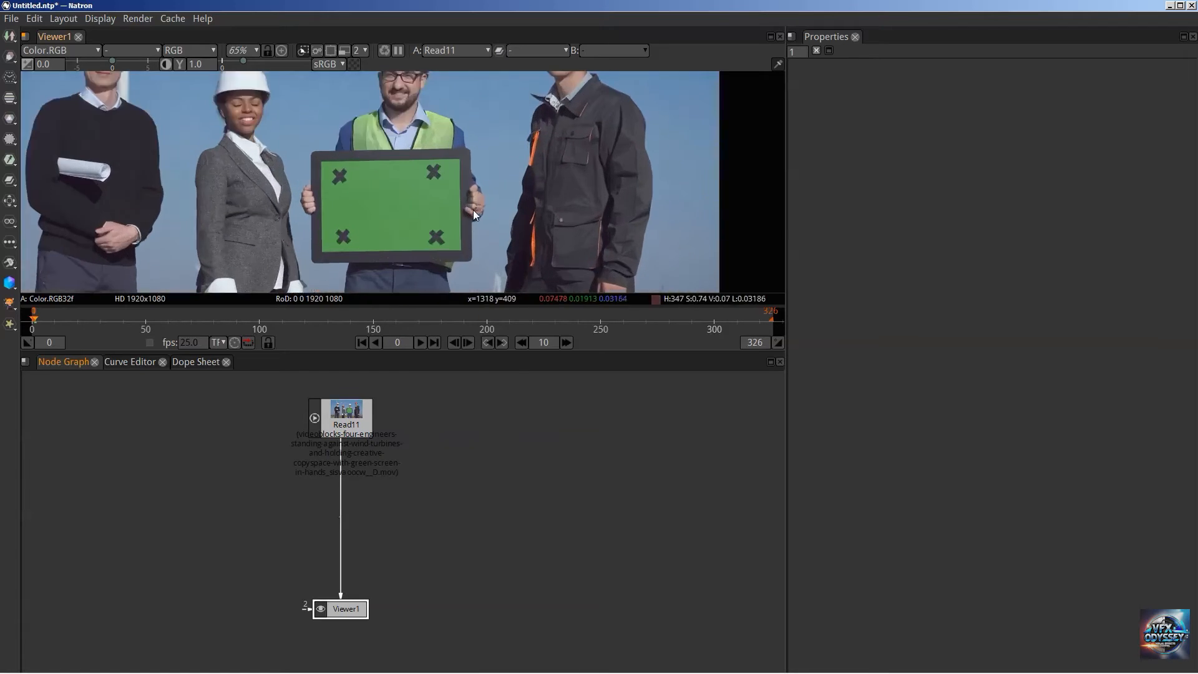
pyautogui.scroll(-2, 469, 211)
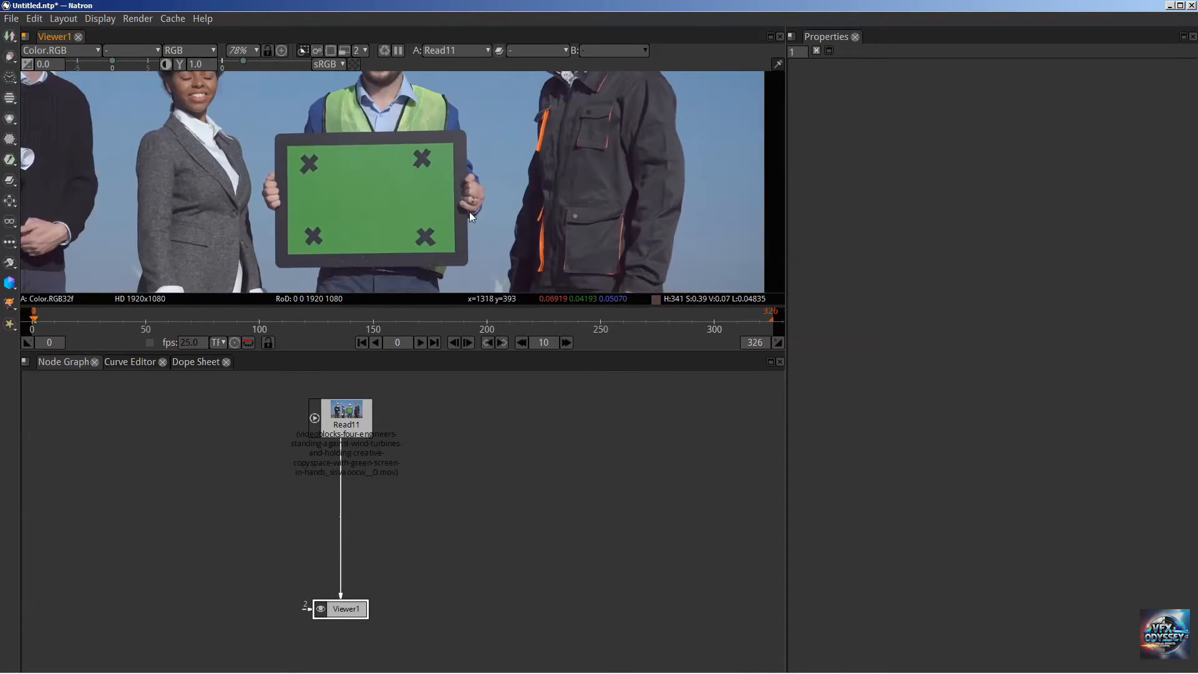
pyautogui.moveTo(482, 223); pyautogui.dragTo(465, 213)
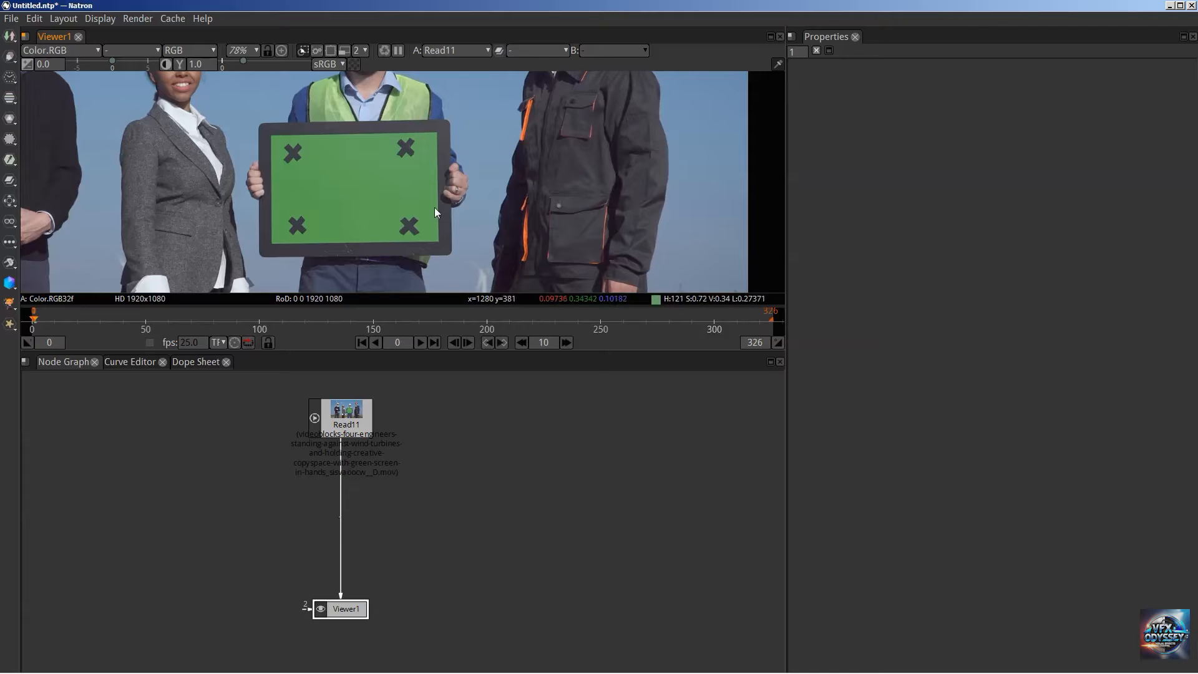
pyautogui.scroll(-3, 423, 197)
pyautogui.scroll(4, 423, 199)
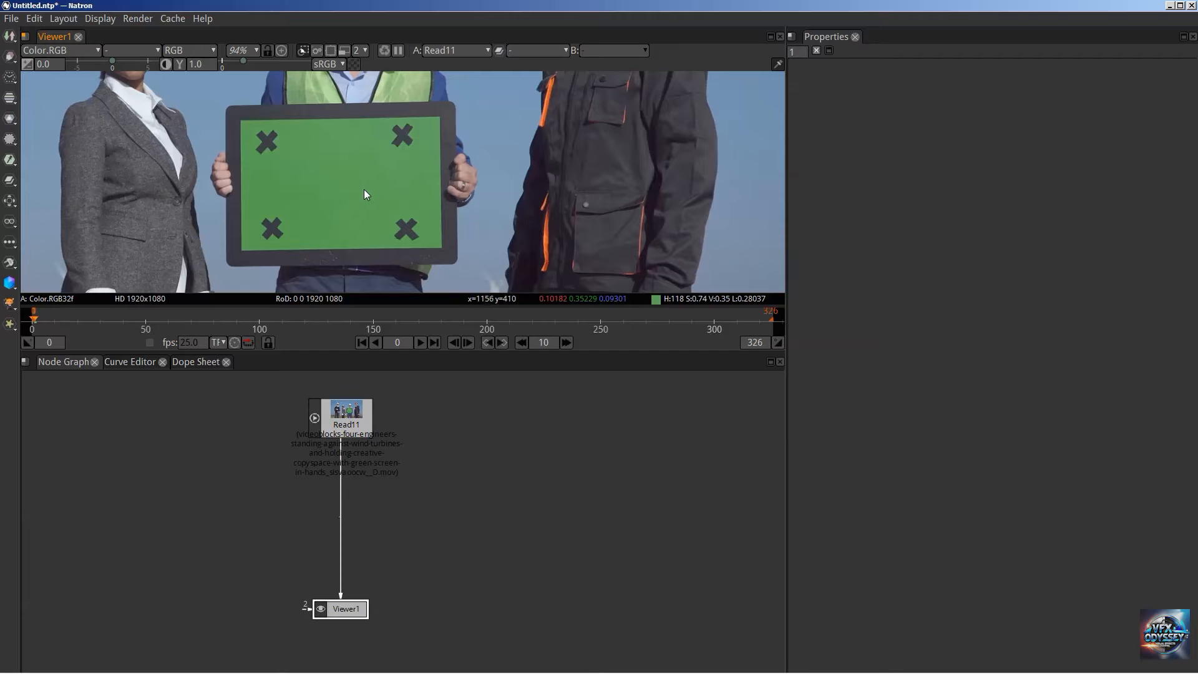
pyautogui.scroll(-3, 345, 216)
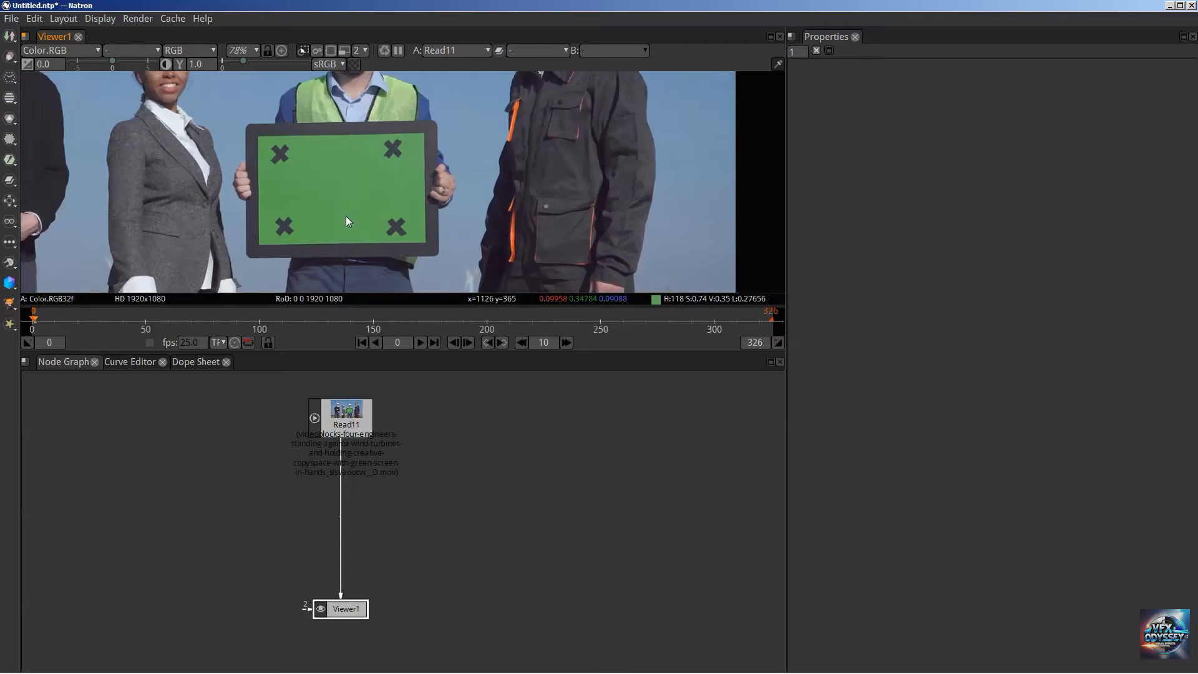
pyautogui.moveTo(351, 214); pyautogui.dragTo(349, 195)
# Insert a ColorCorrect node after Read11 and place it just below Read11 on the connection to Viewer1.
pyautogui.click(329, 424)
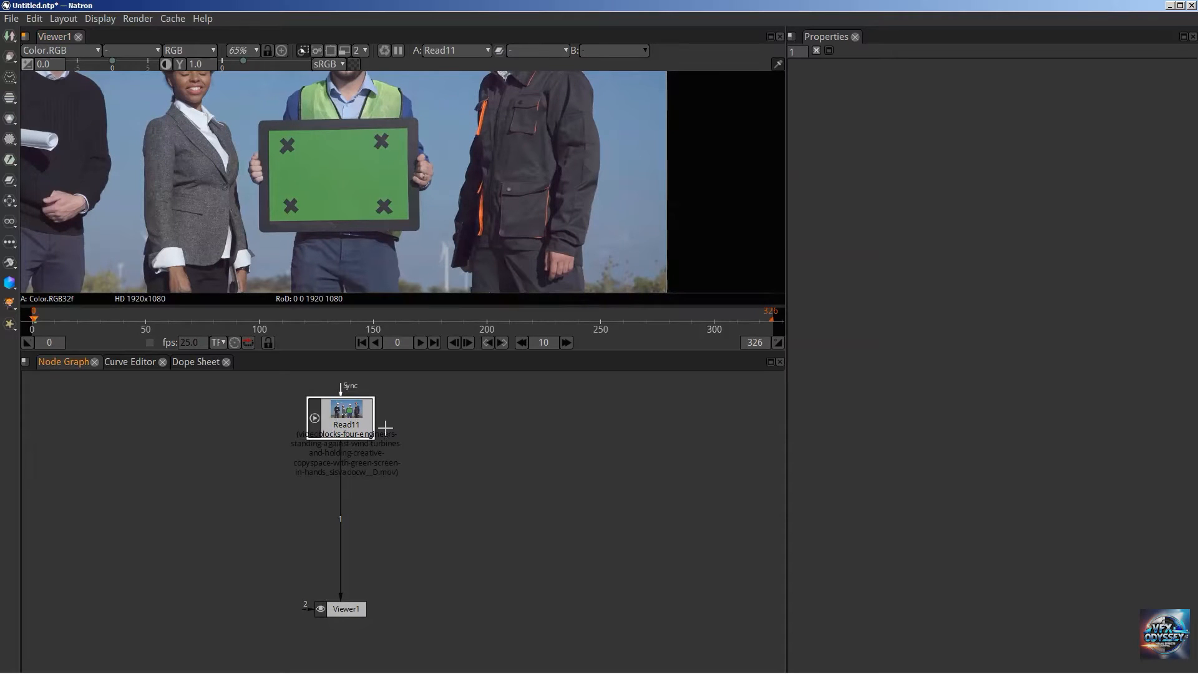
pyautogui.press('Tab')
pyautogui.write('co')
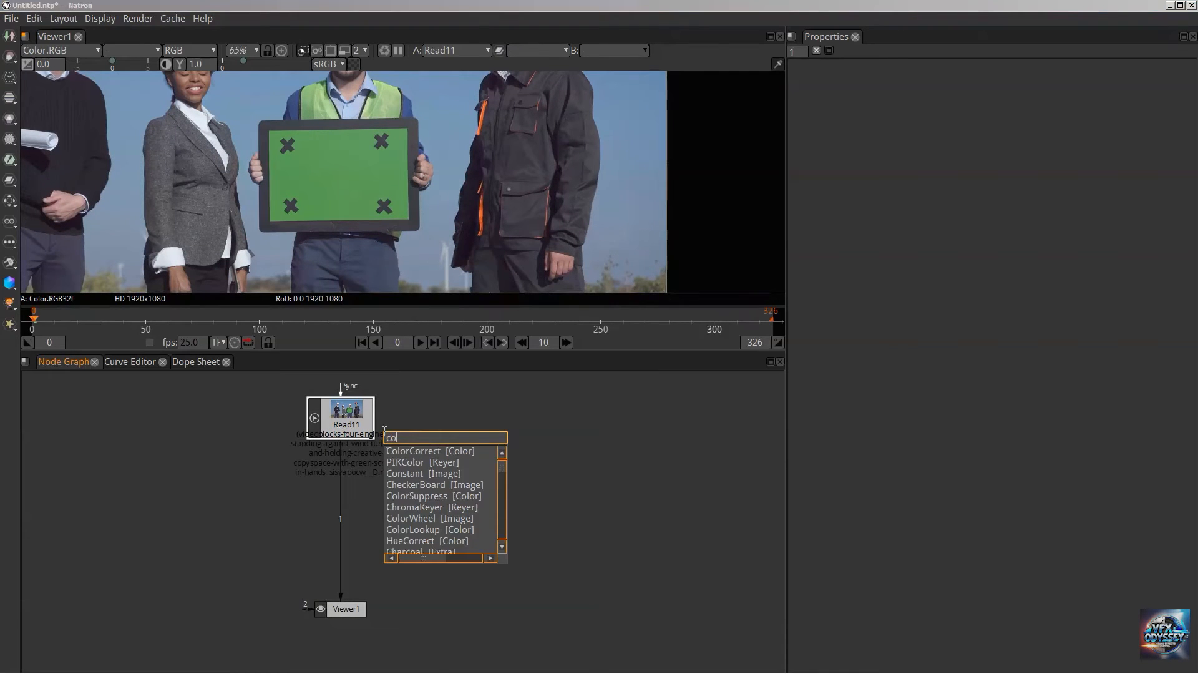
pyautogui.write('lorco')
pyautogui.press('Down')
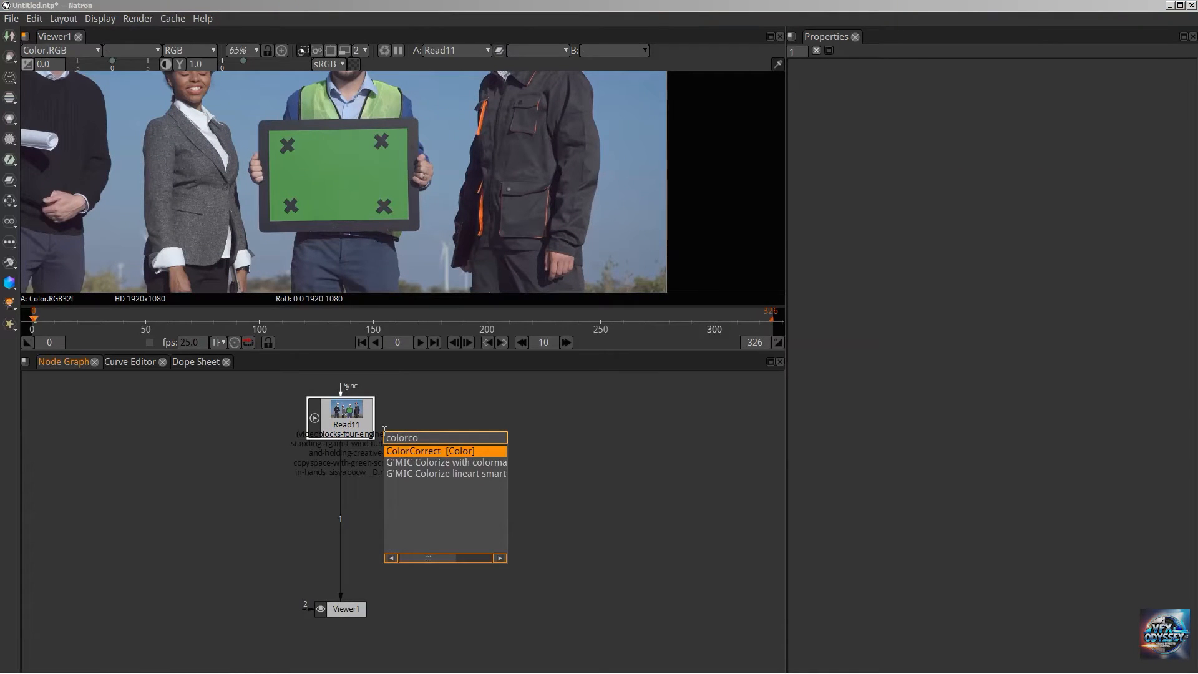
pyautogui.press('Return')
pyautogui.moveTo(339, 465); pyautogui.dragTo(339, 484)
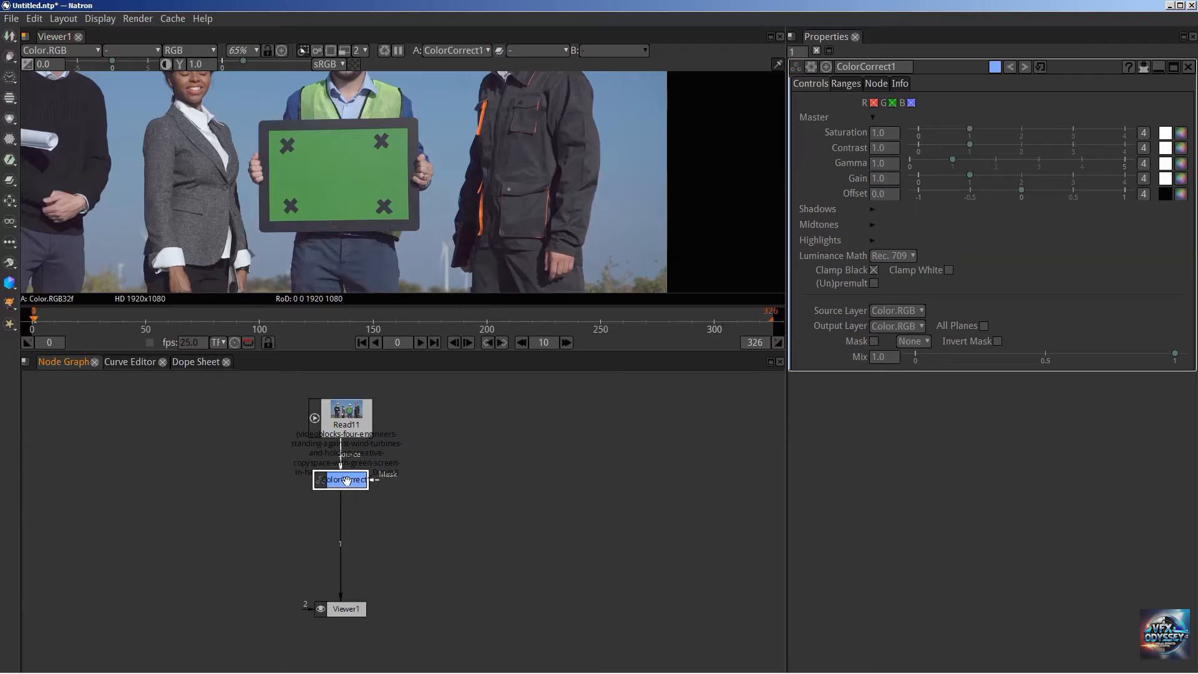
pyautogui.moveTo(347, 488); pyautogui.dragTo(347, 485)
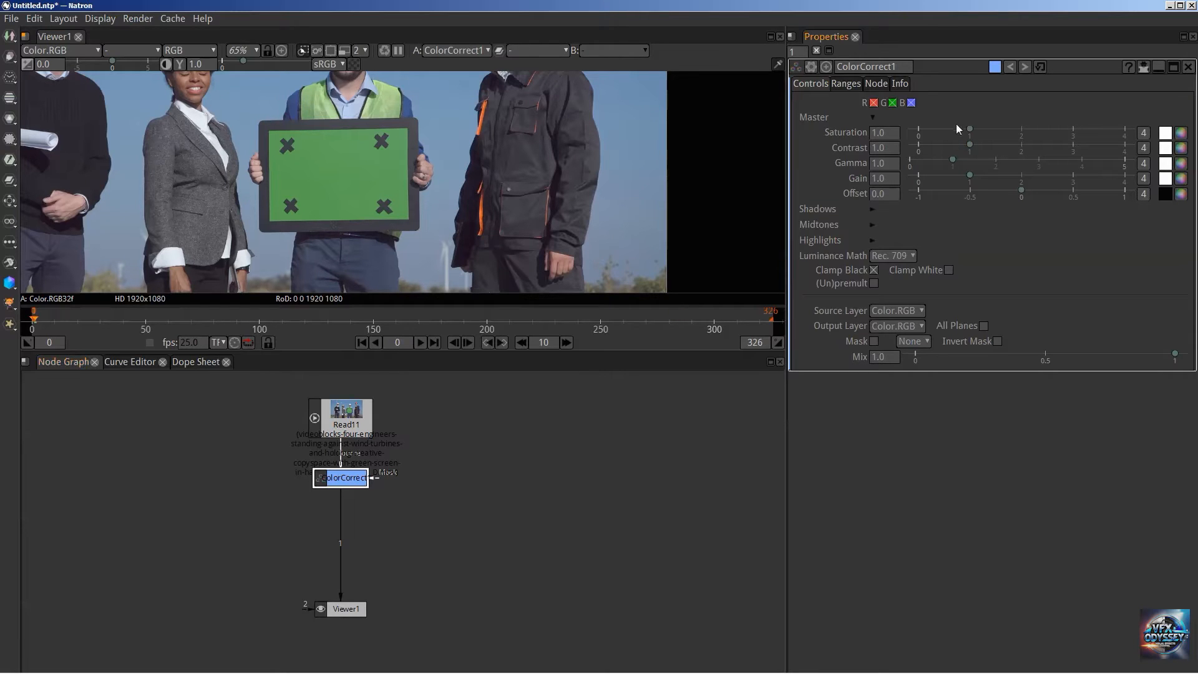
# In ColorCorrect1's Master controls, set saturation to 0.0, contrast to 2.910 and gain to 2.270.
pyautogui.moveTo(969, 127); pyautogui.dragTo(900, 134)
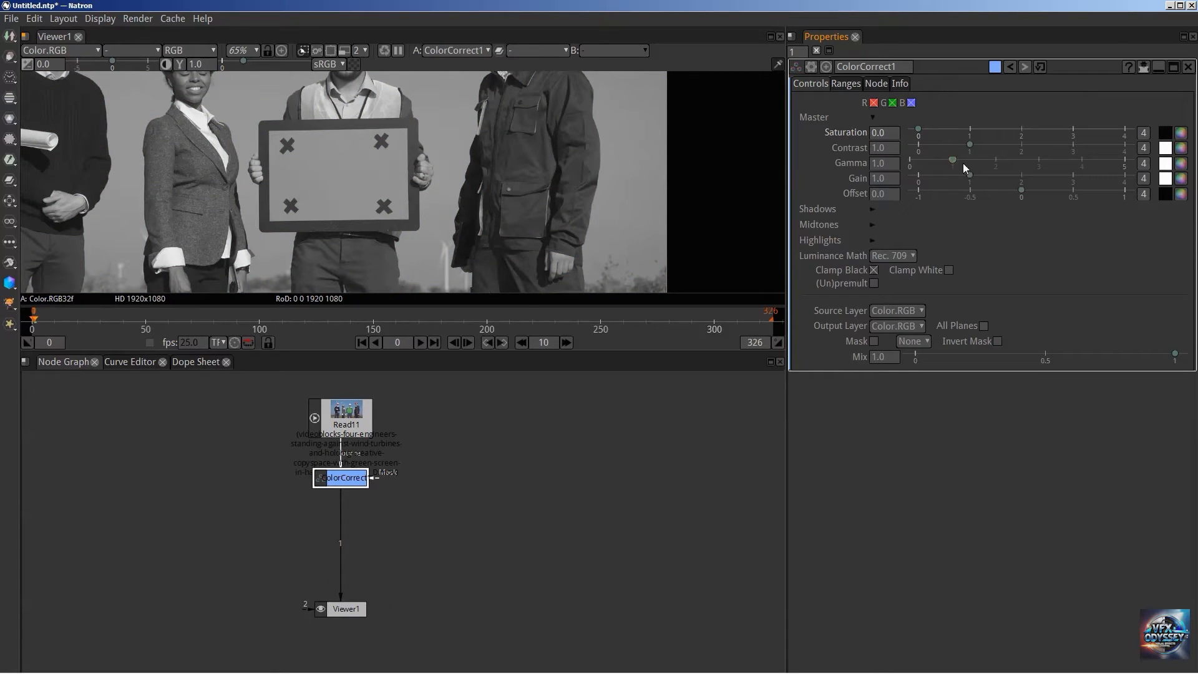
pyautogui.moveTo(970, 145); pyautogui.dragTo(1069, 144)
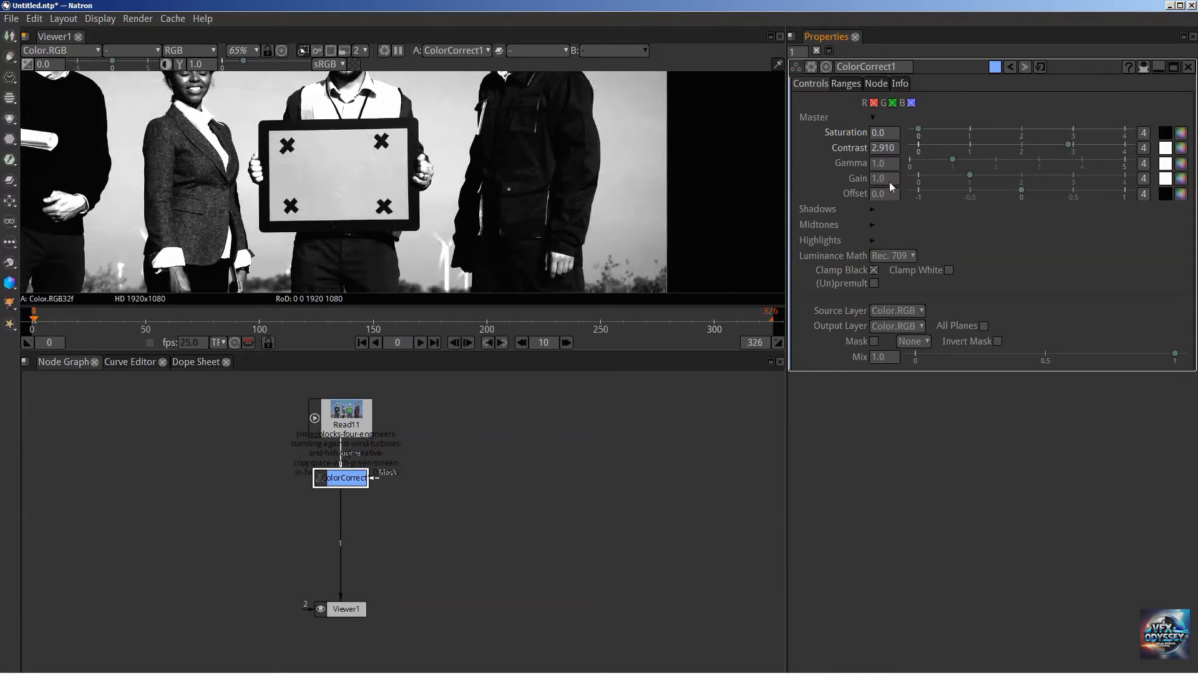
pyautogui.moveTo(971, 180); pyautogui.dragTo(1037, 181)
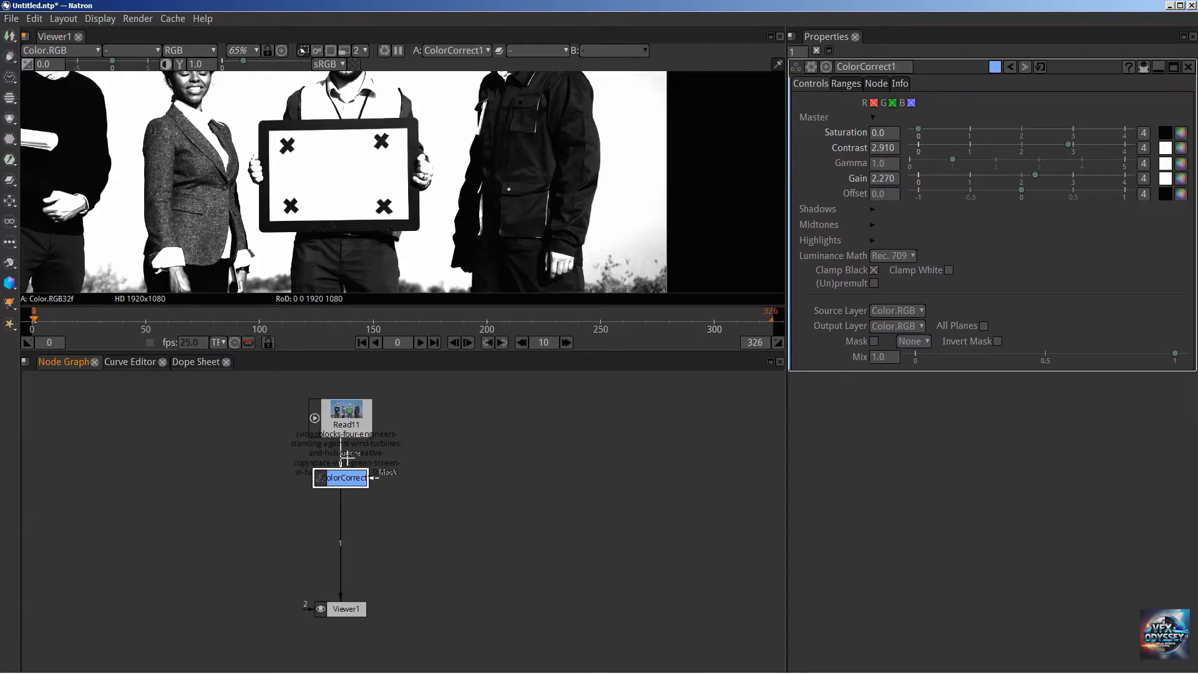
# Rearrange the node graph so ColorCorrect1 stands directly above Viewer1 and Read11 sits off to their upper right.
pyautogui.click(339, 440)
pyautogui.moveTo(340, 440); pyautogui.dragTo(543, 430)
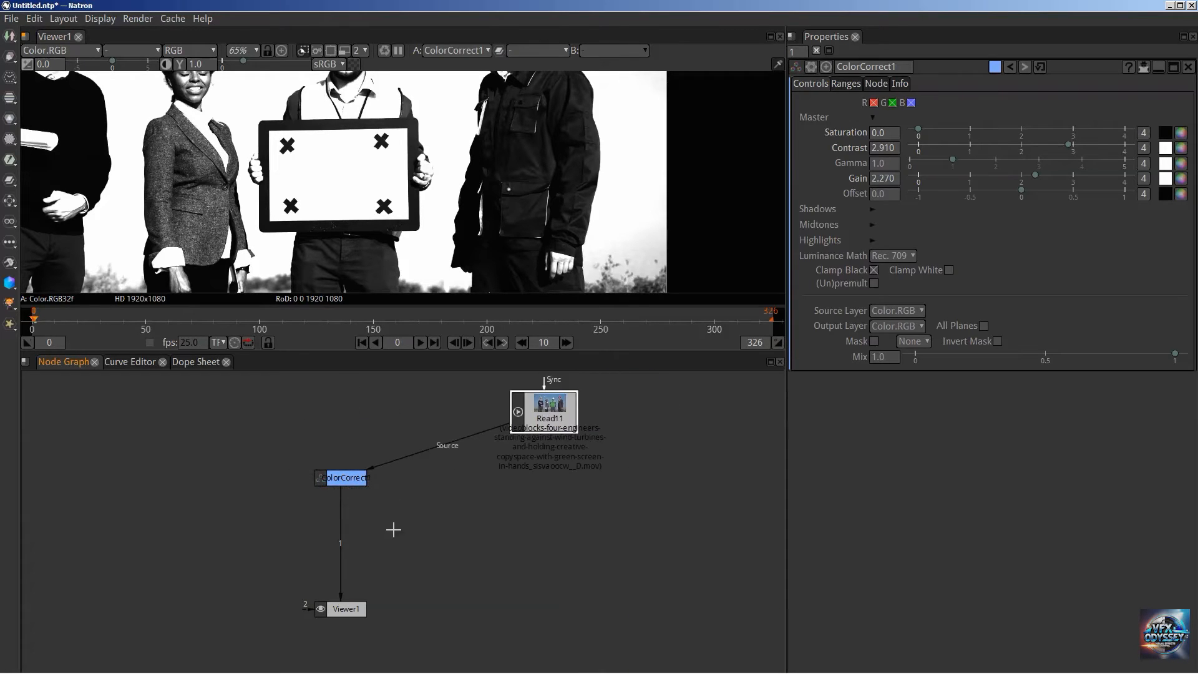
pyautogui.moveTo(345, 479); pyautogui.dragTo(214, 485)
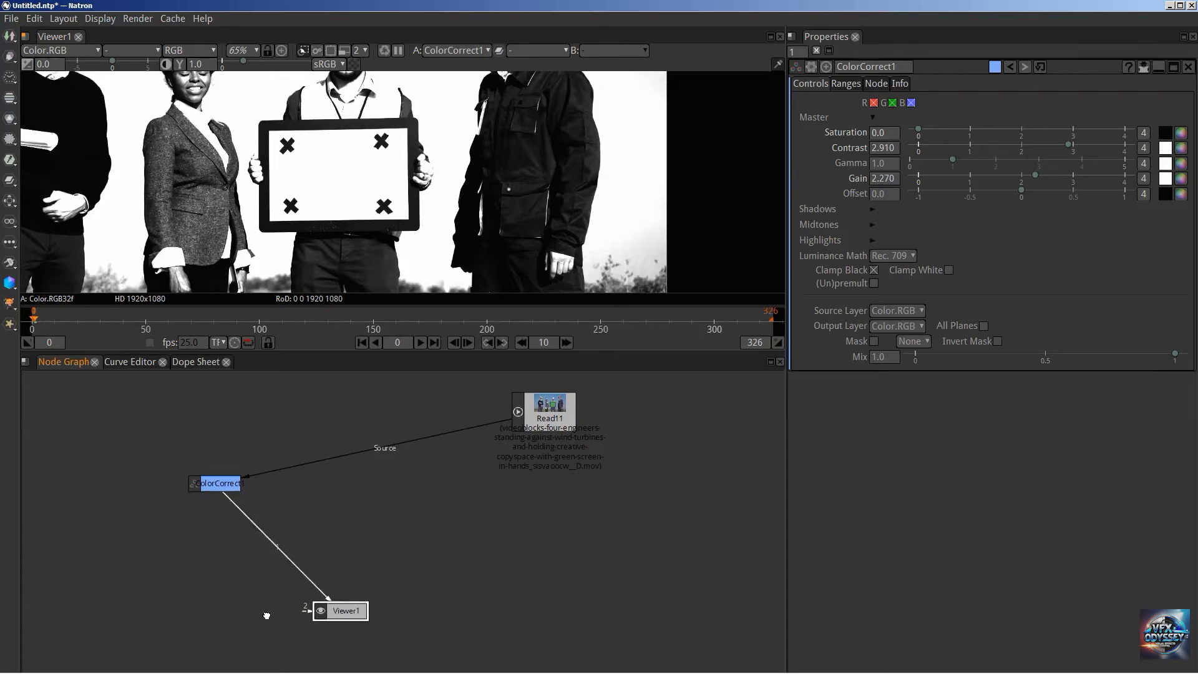
pyautogui.moveTo(346, 608); pyautogui.dragTo(214, 605)
pyautogui.moveTo(217, 488); pyautogui.dragTo(225, 491)
pyautogui.moveTo(547, 405); pyautogui.dragTo(439, 413)
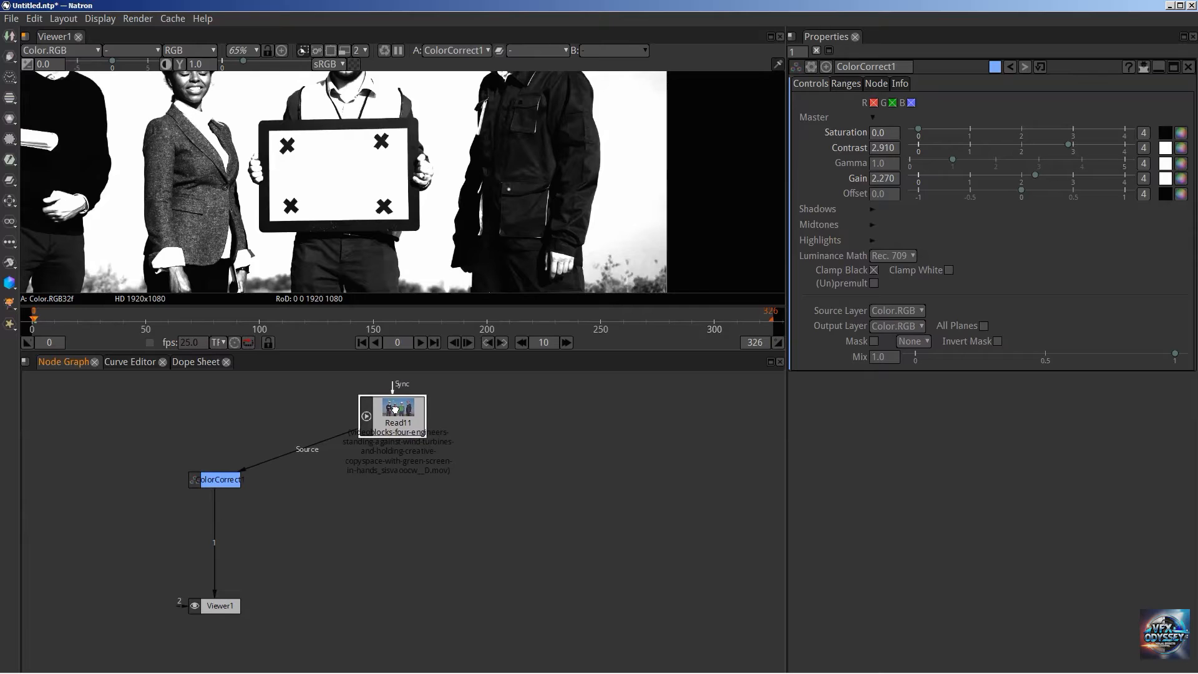
# Compare the original Read11 footage with the ColorCorrect1 result in Viewer1.
pyautogui.press('1')
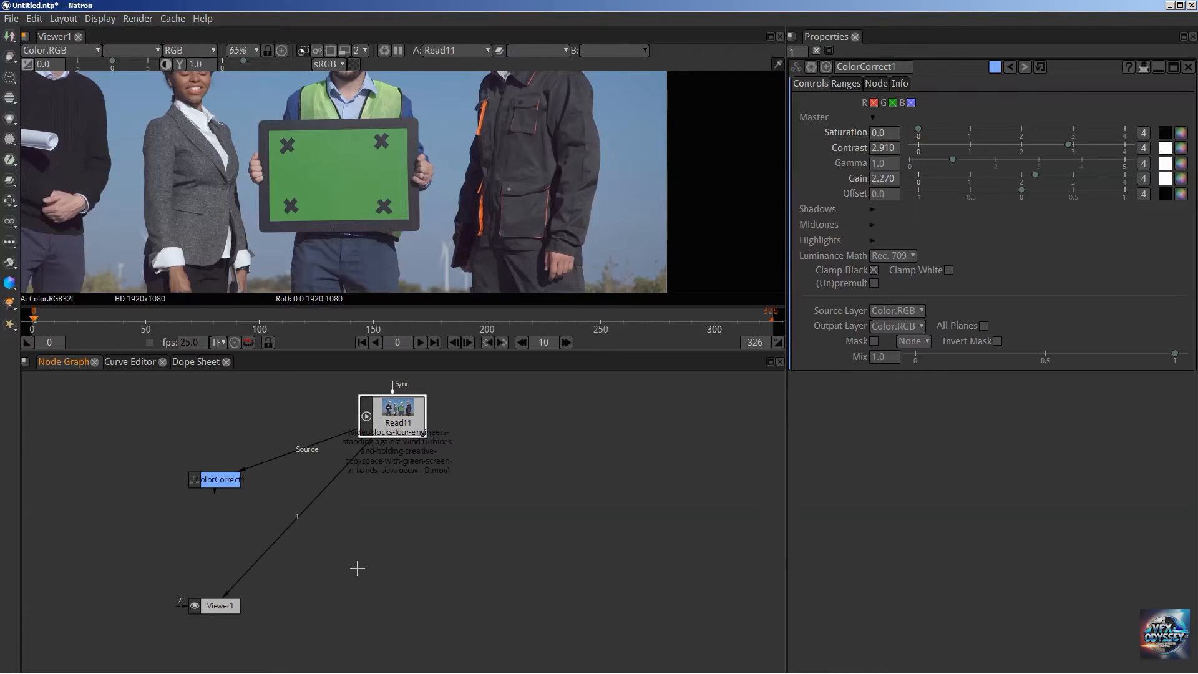
pyautogui.click(221, 486)
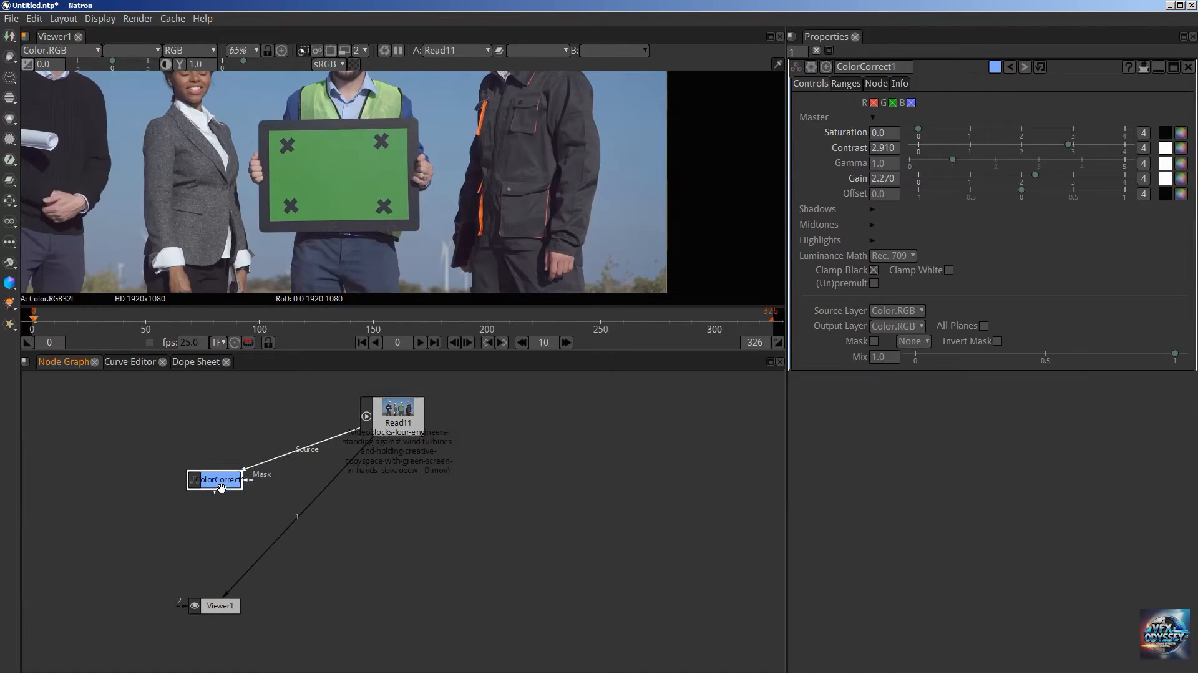
pyautogui.press('1')
# Insert a Tracker node between ColorCorrect1 and Viewer1, placing it just below ColorCorrect1.
pyautogui.moveTo(208, 480)
pyautogui.mouseDown()
pyautogui.moveTo(248, 467)
pyautogui.moveTo(208, 470)
pyautogui.mouseUp()
pyautogui.press('Tab')
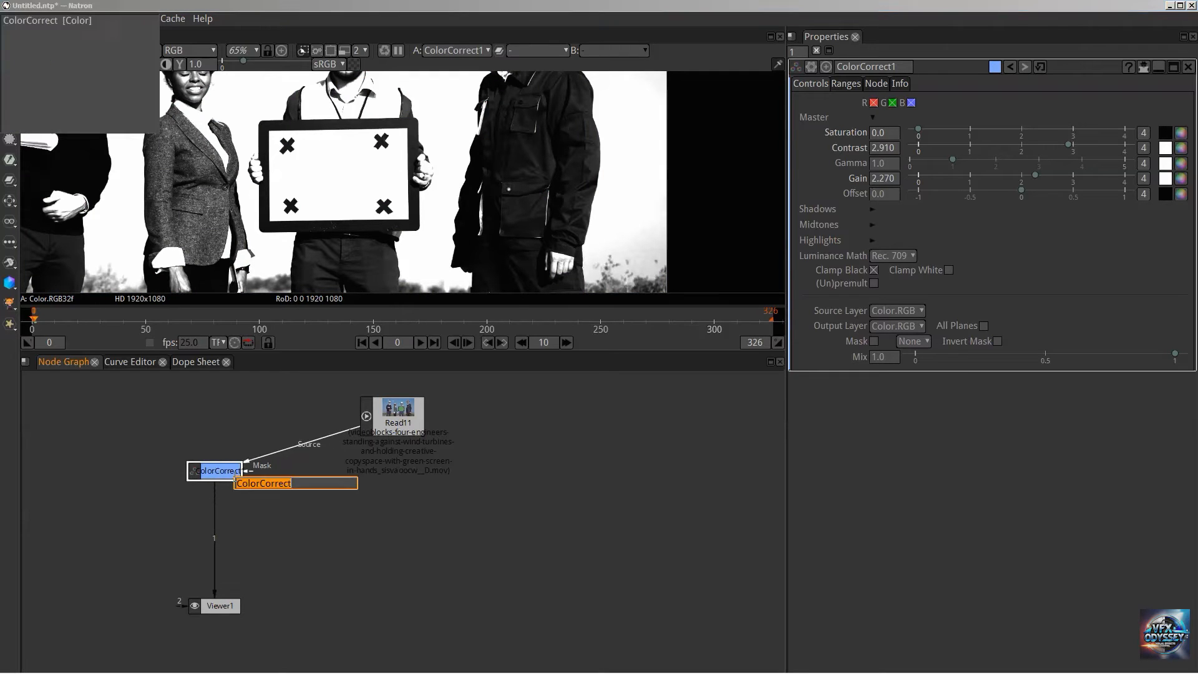
pyautogui.write('tracker')
pyautogui.press('Return')
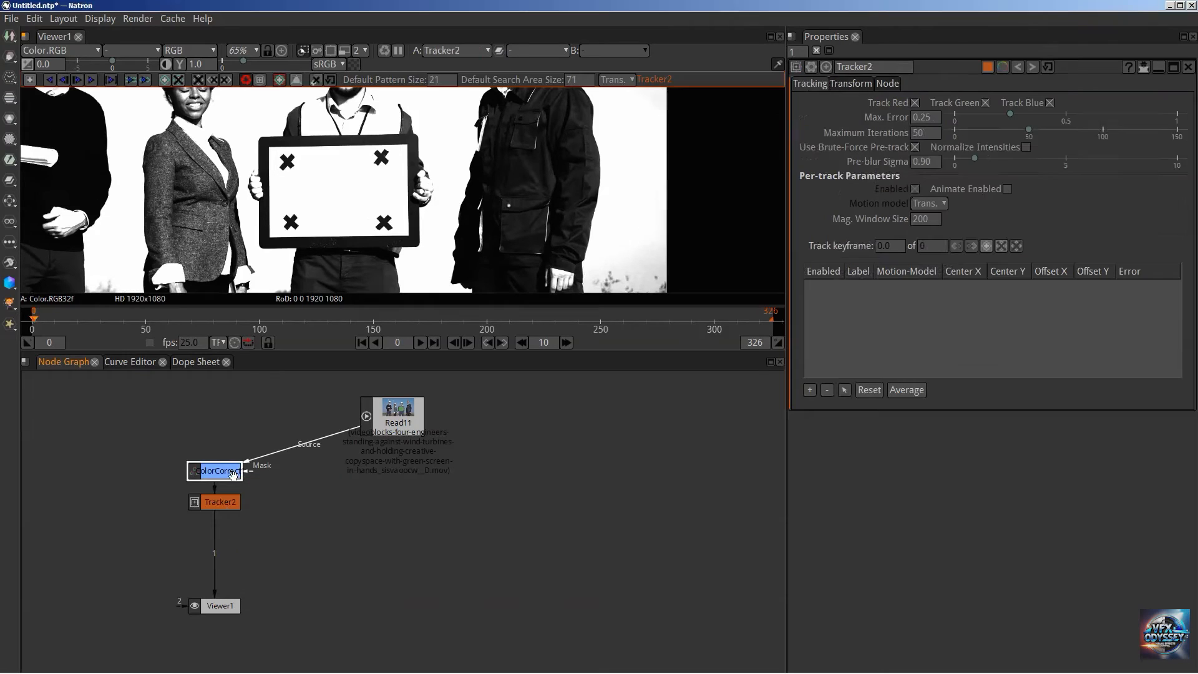
pyautogui.moveTo(225, 505); pyautogui.dragTo(225, 514)
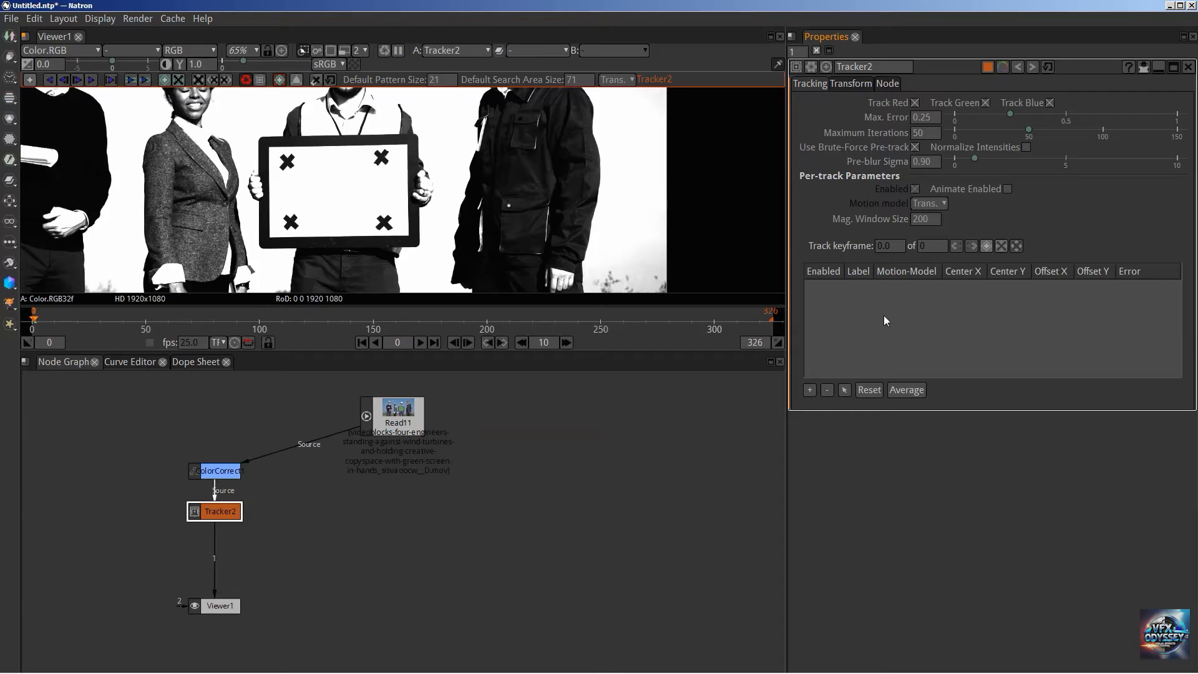
pyautogui.click(812, 390)
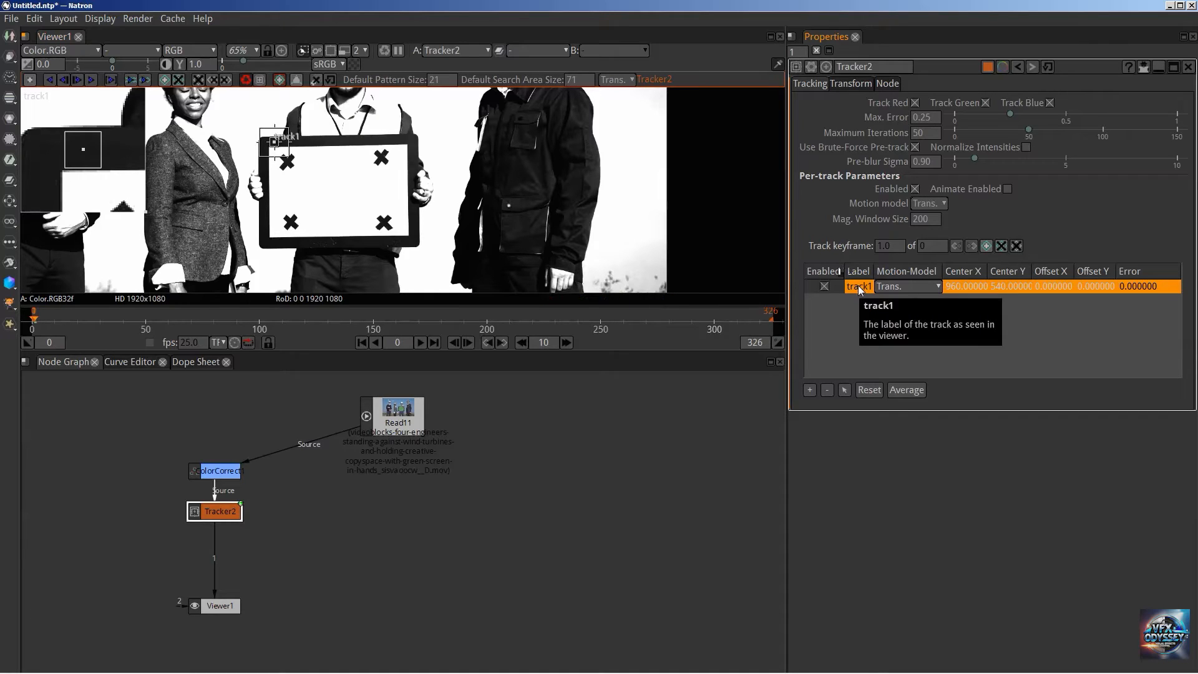
pyautogui.click(809, 389)
pyautogui.click(810, 390)
pyautogui.click(810, 390)
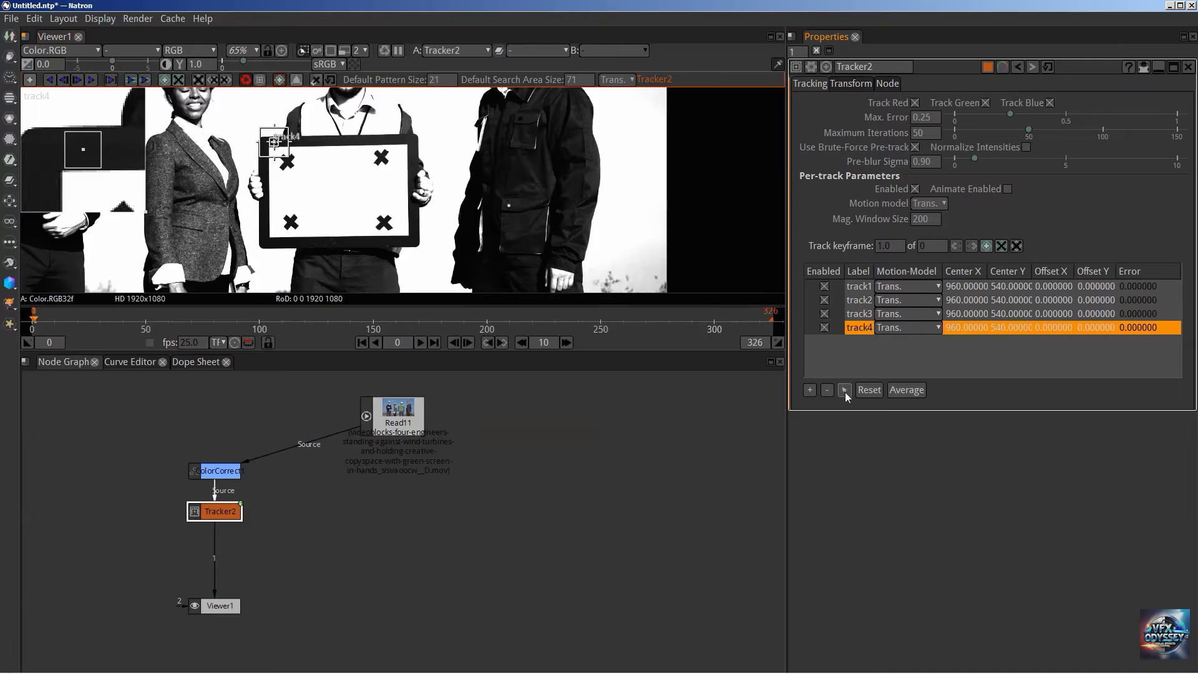
pyautogui.click(827, 389)
pyautogui.click(827, 389)
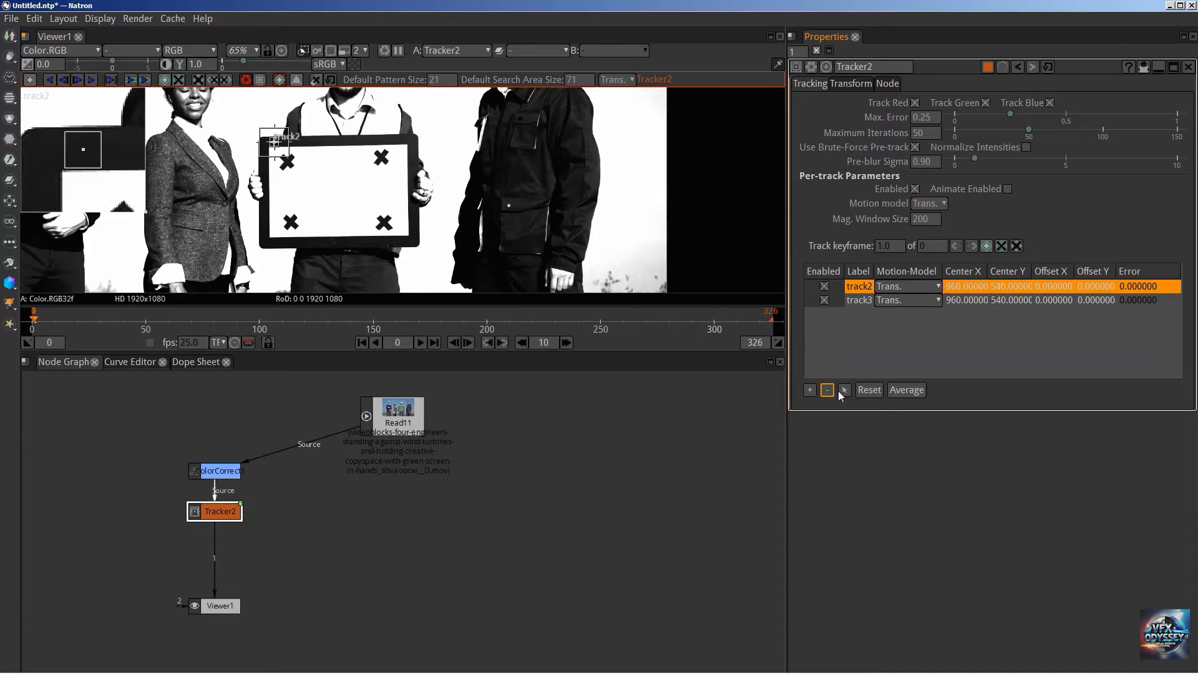
pyautogui.click(827, 390)
pyautogui.click(827, 390)
# Add four tracks in Tracker2 and place them on the board's black crosses, clockwise from the upper-left cross.
pyautogui.click(810, 389)
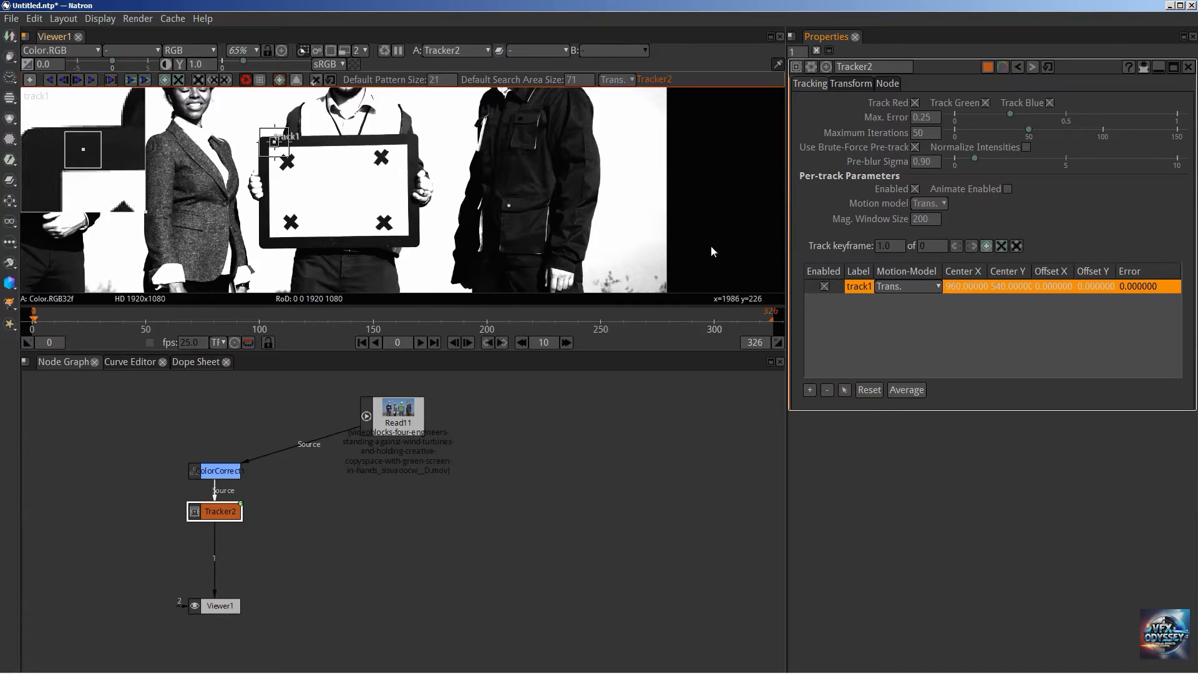
pyautogui.moveTo(275, 141); pyautogui.dragTo(288, 164)
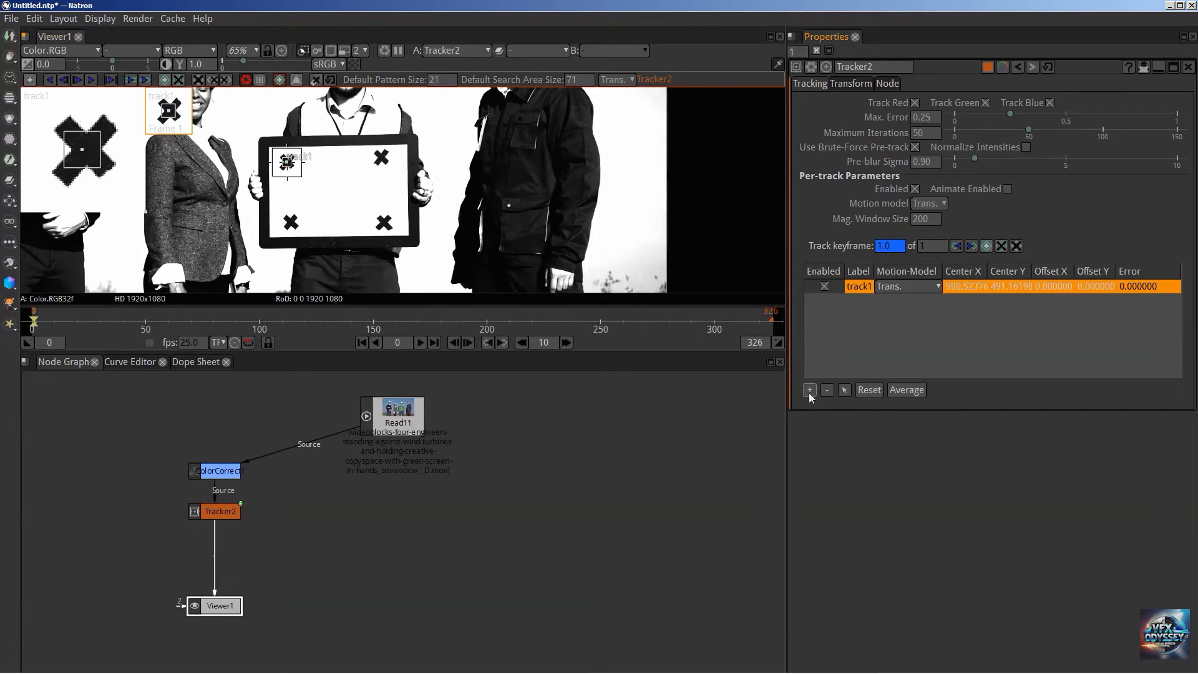
pyautogui.click(810, 389)
pyautogui.moveTo(275, 142); pyautogui.dragTo(384, 161)
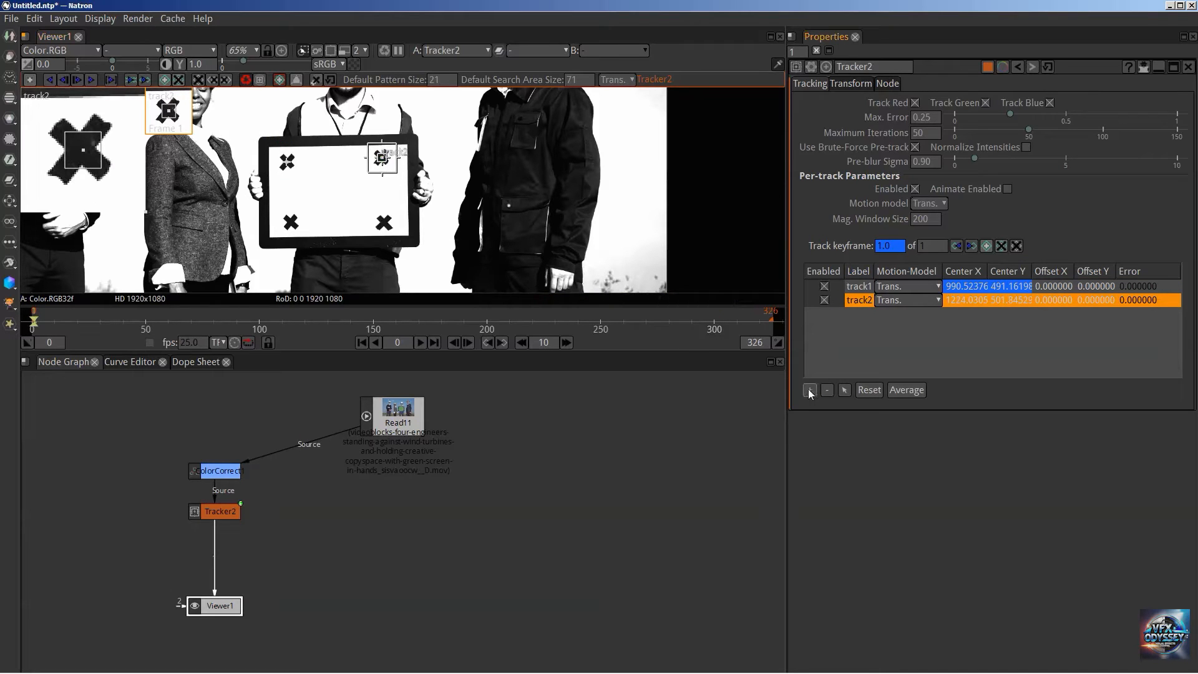
pyautogui.click(810, 390)
pyautogui.moveTo(275, 142)
pyautogui.mouseDown()
pyautogui.moveTo(309, 234)
pyautogui.moveTo(385, 223)
pyautogui.mouseUp()
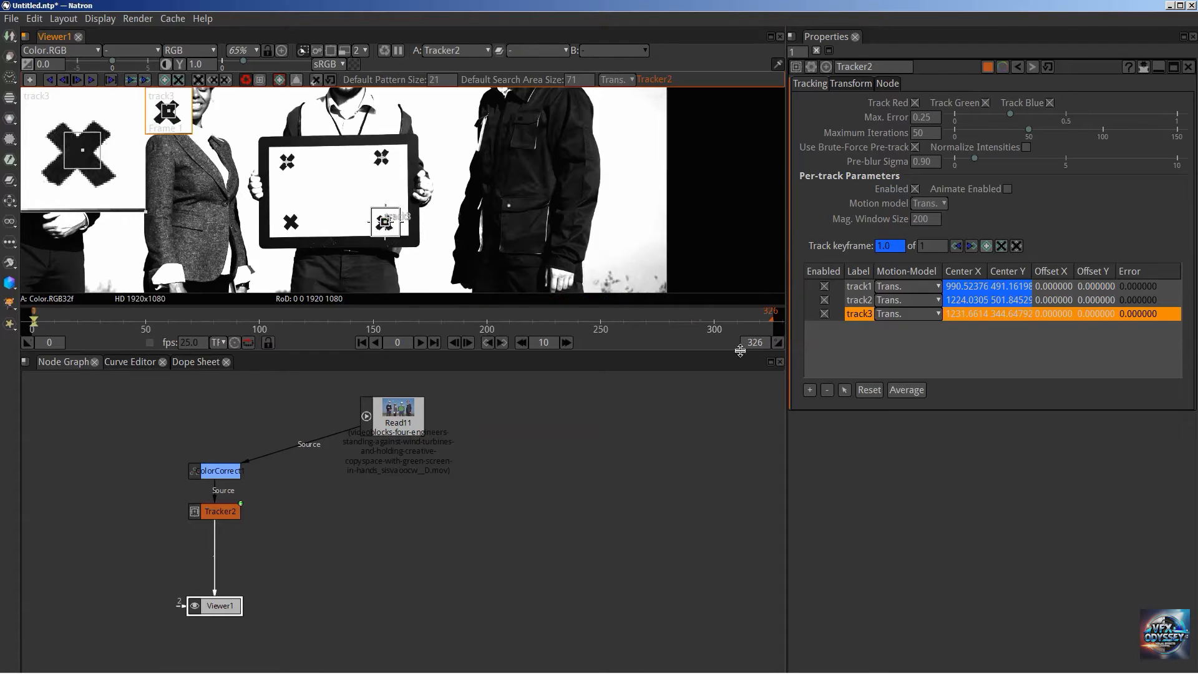
pyautogui.click(809, 389)
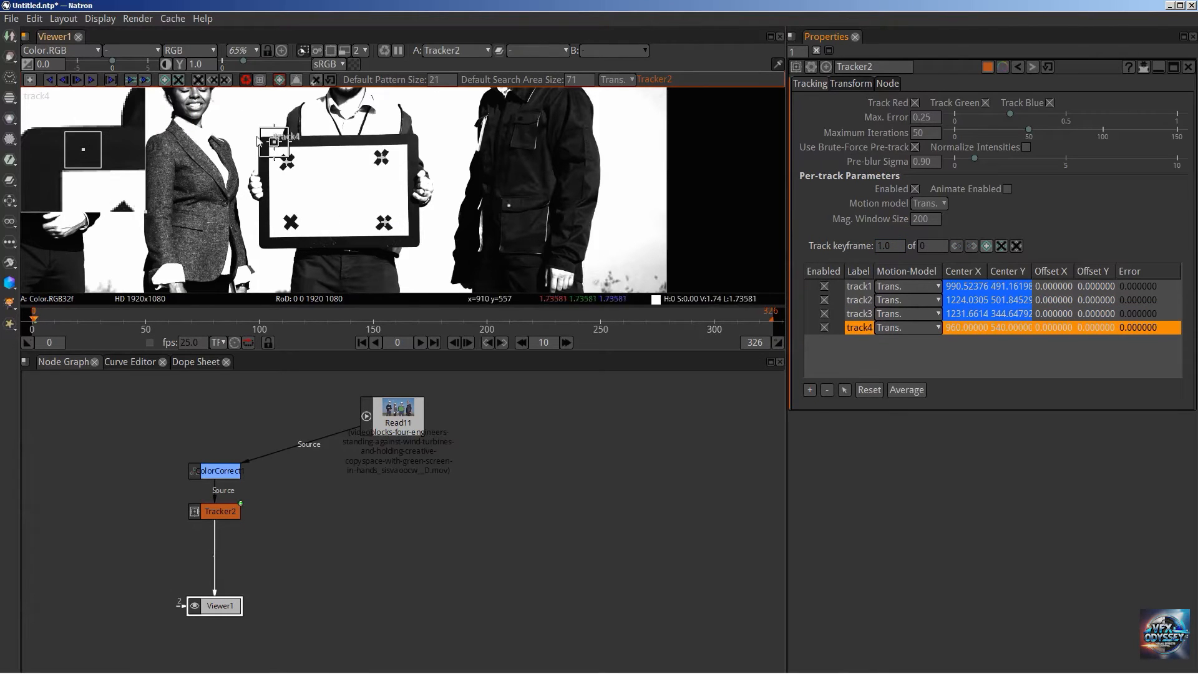
pyautogui.moveTo(274, 144)
pyautogui.mouseDown()
pyautogui.moveTo(280, 224)
pyautogui.moveTo(291, 223)
pyautogui.mouseUp()
# Select track1, make the viewer pane taller and frame the board's upper-left cross close up.
pyautogui.click(859, 287)
pyautogui.scroll(10, 334, 200)
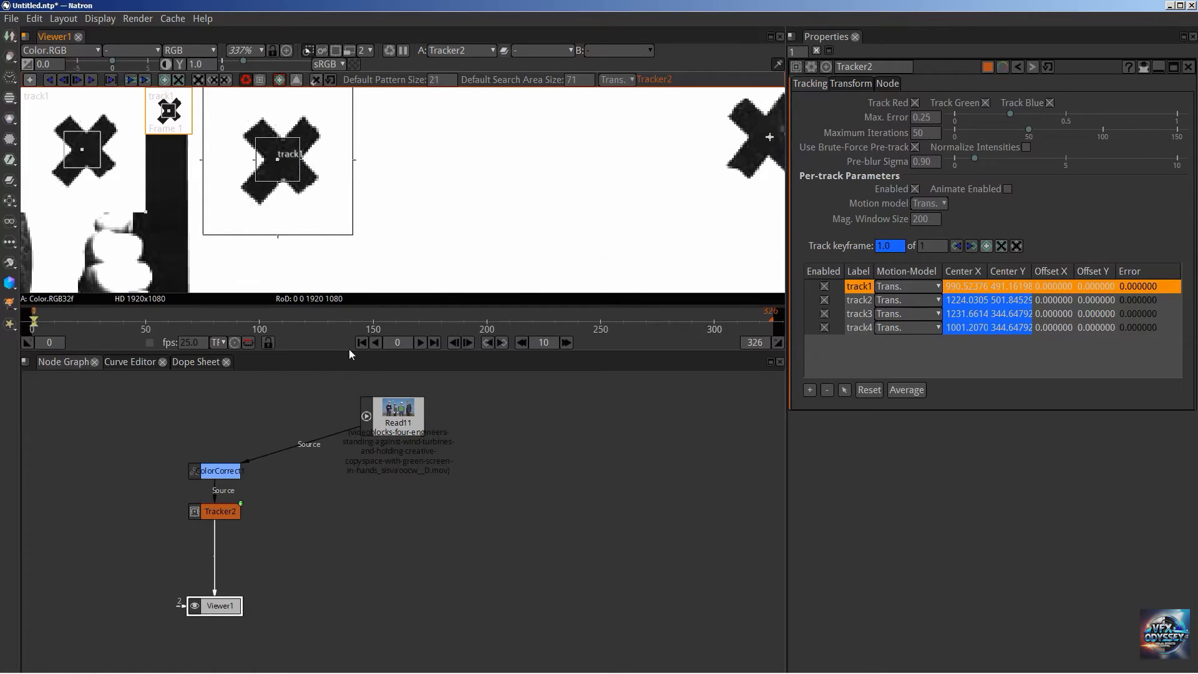
pyautogui.moveTo(350, 353); pyautogui.dragTo(351, 439)
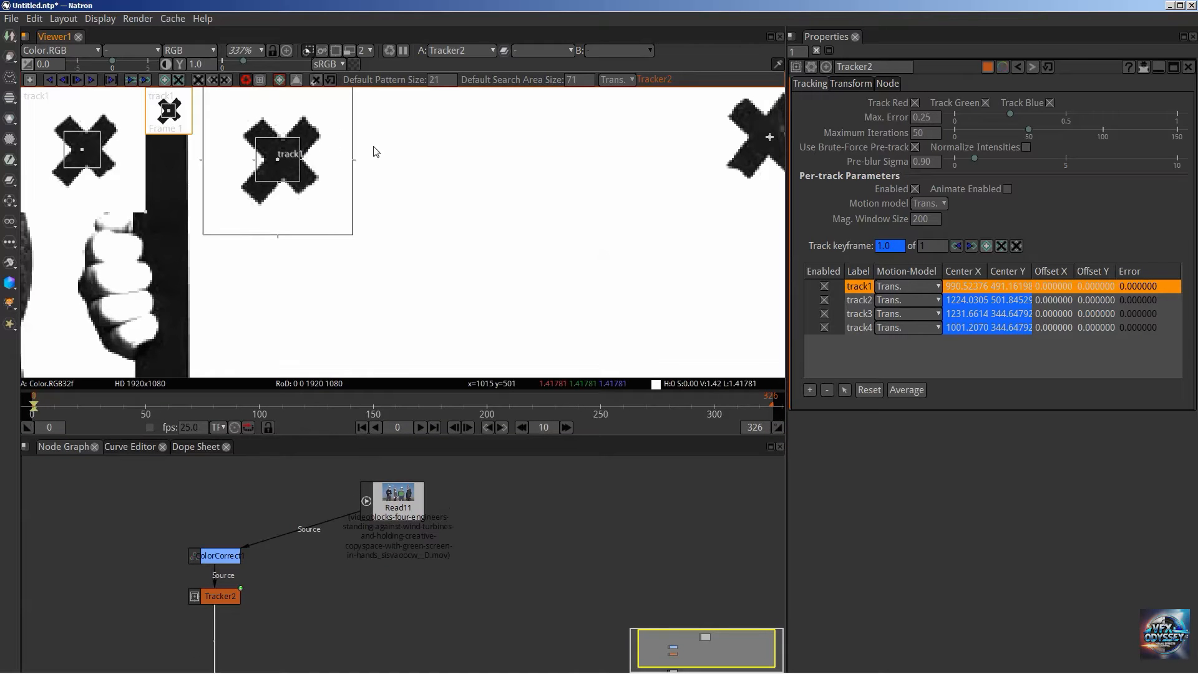
pyautogui.moveTo(373, 146); pyautogui.dragTo(454, 206)
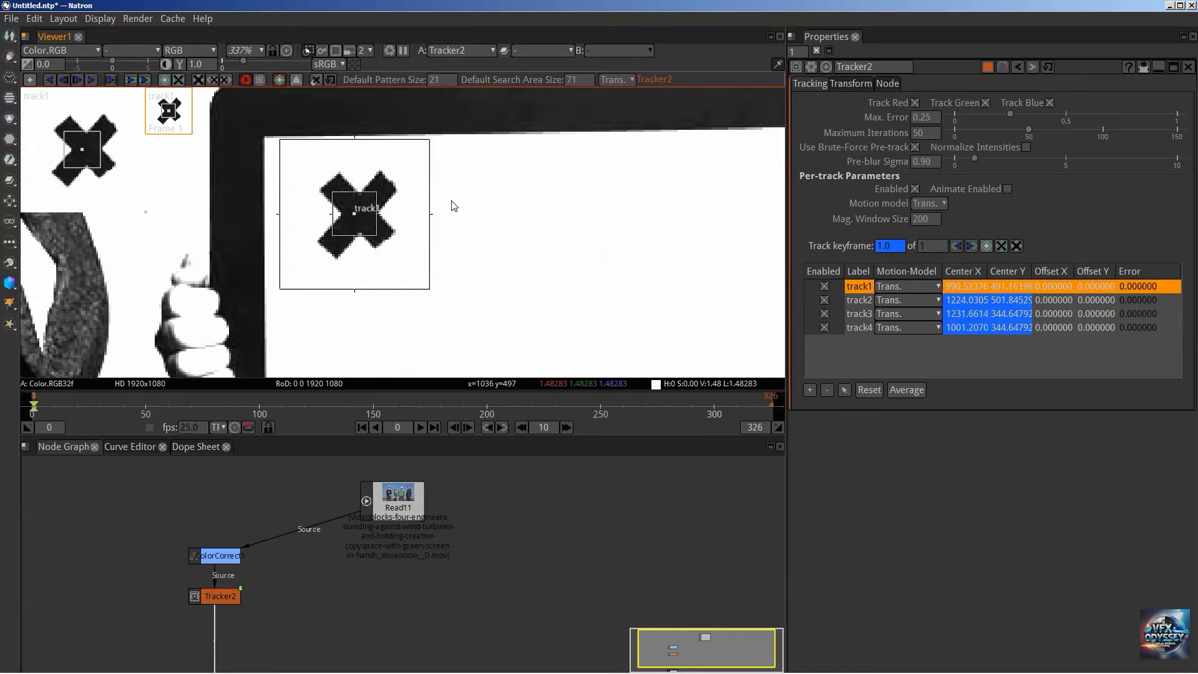
pyautogui.moveTo(453, 205); pyautogui.dragTo(479, 213)
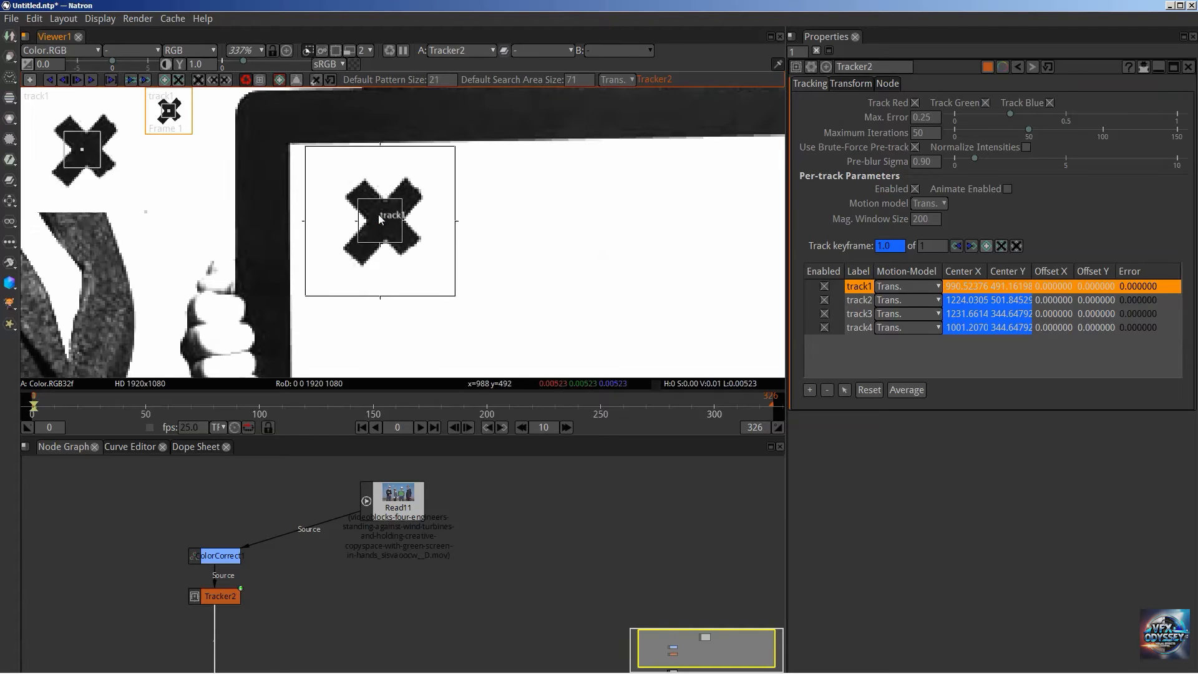
# Centre track1 on the lower notch of the board's upper-left cross and enlarge its pattern box to enclose the whole cross.
pyautogui.scroll(-2, 386, 215)
pyautogui.scroll(1, 387, 215)
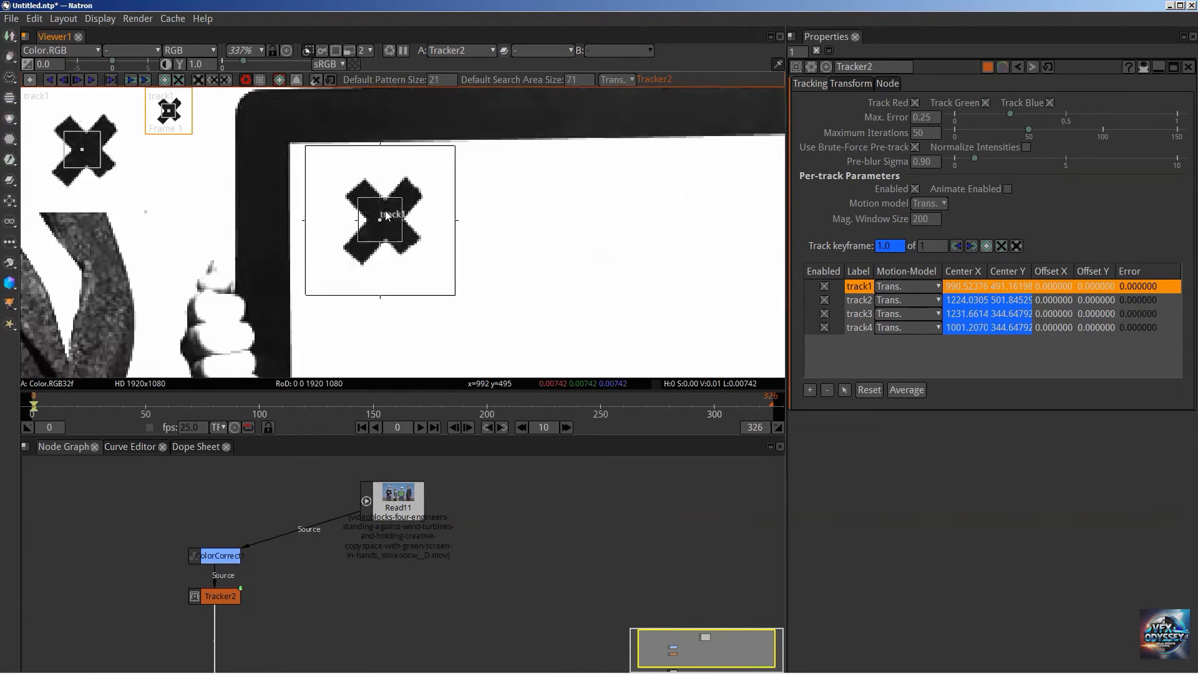
pyautogui.scroll(-5, 387, 215)
pyautogui.scroll(5, 387, 215)
pyautogui.moveTo(382, 222); pyautogui.dragTo(361, 219)
pyautogui.moveTo(419, 253); pyautogui.dragTo(385, 206)
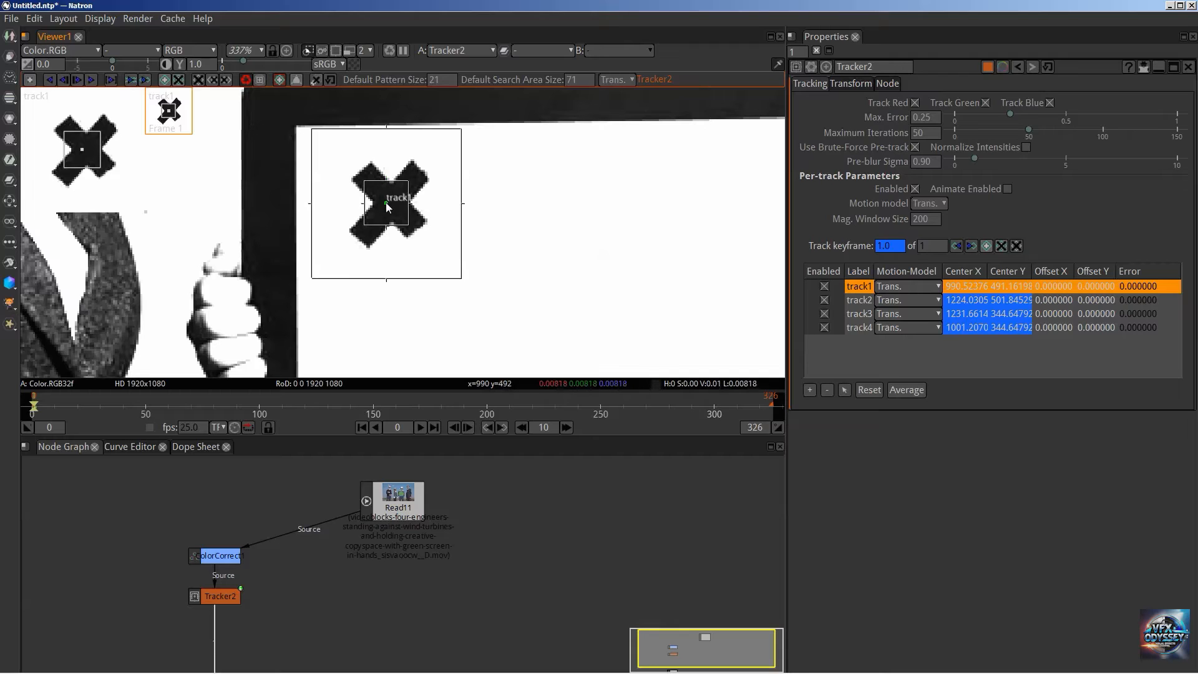
pyautogui.moveTo(386, 203); pyautogui.dragTo(437, 159)
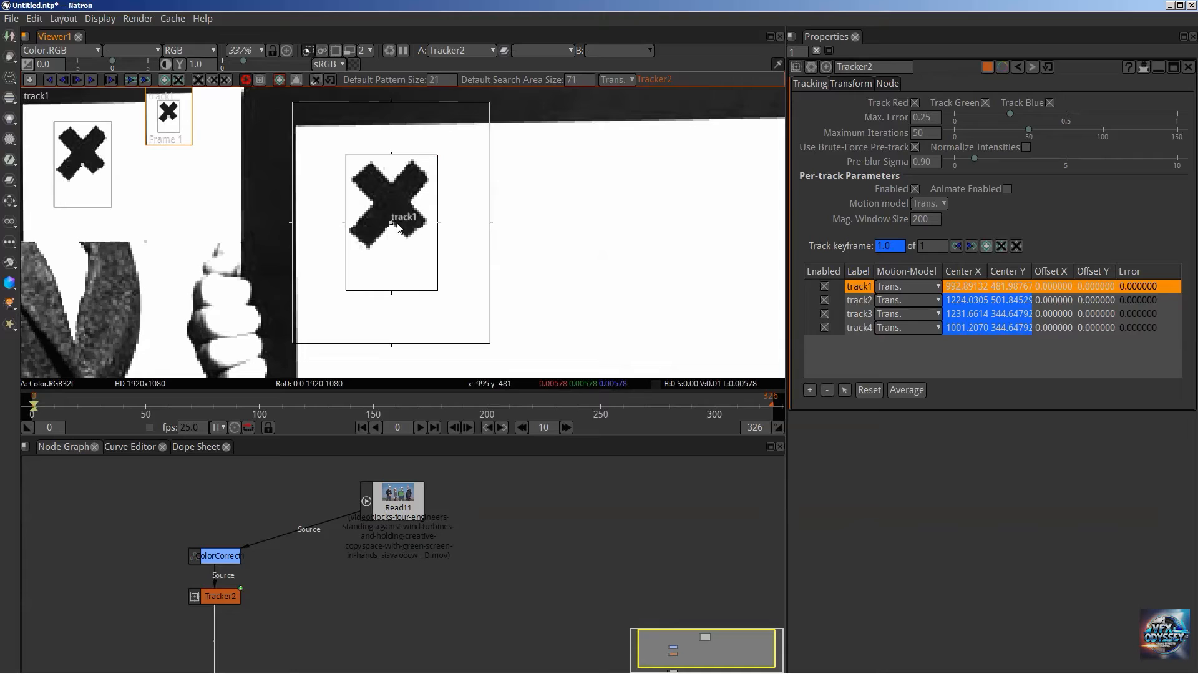
pyautogui.moveTo(392, 222); pyautogui.dragTo(388, 178)
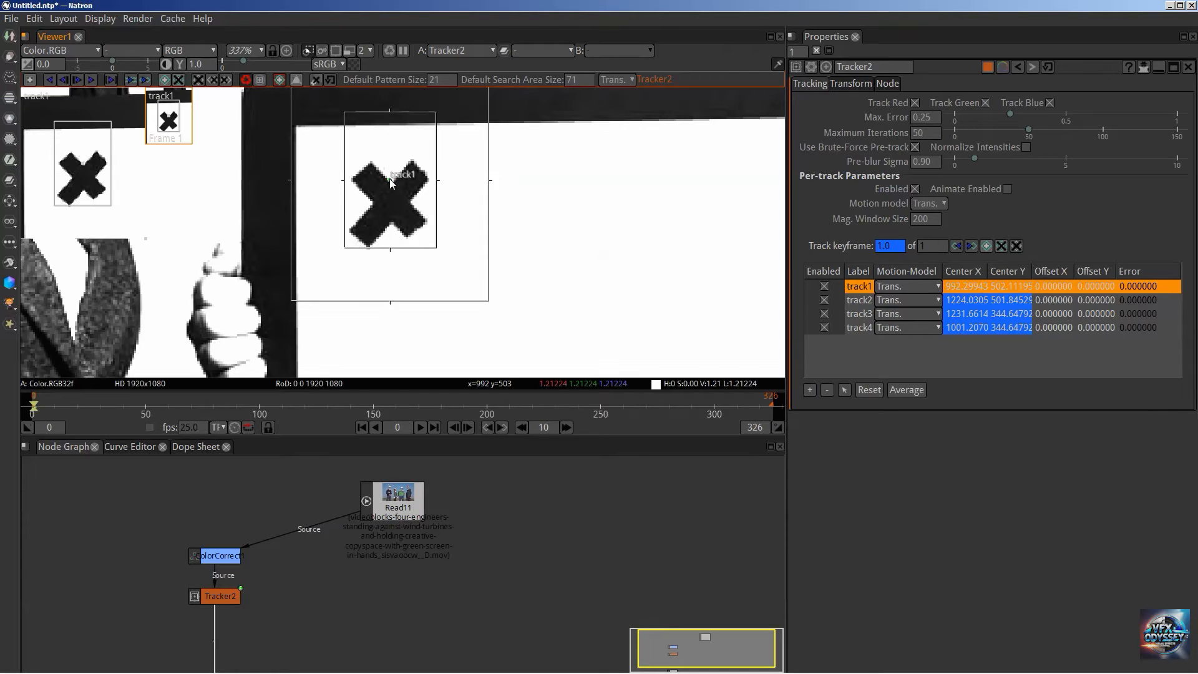
pyautogui.moveTo(389, 178); pyautogui.dragTo(390, 223)
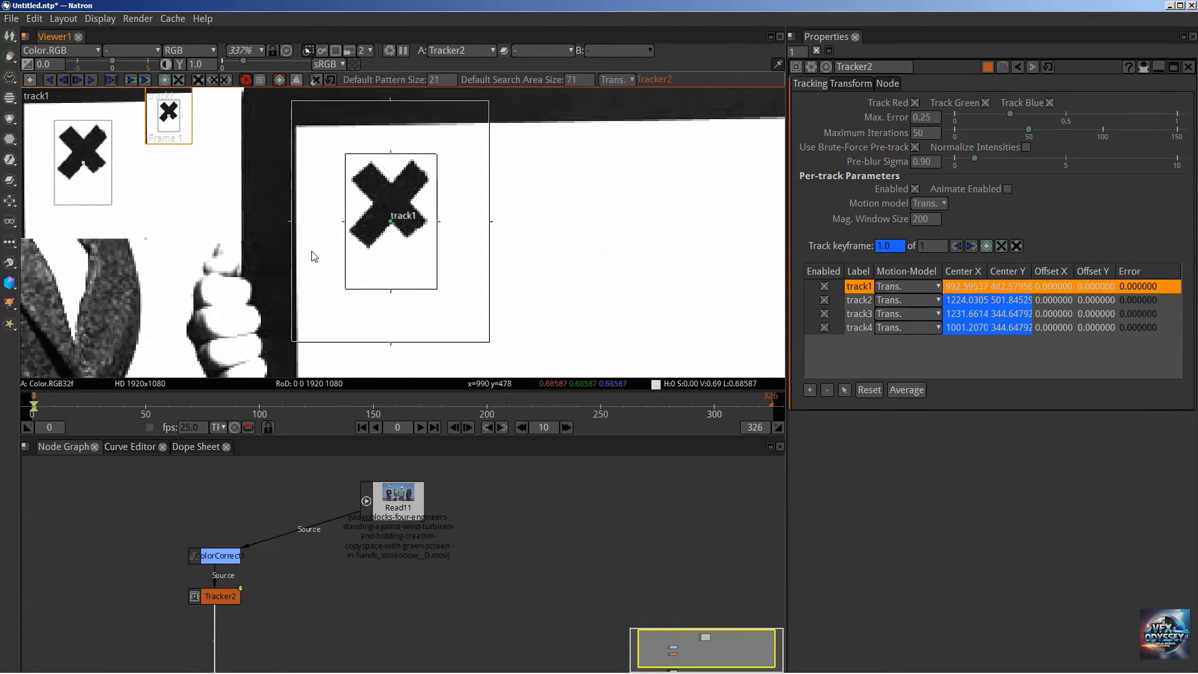
# Widen track1's search area slightly and reduce its height.
pyautogui.moveTo(290, 226); pyautogui.dragTo(284, 230)
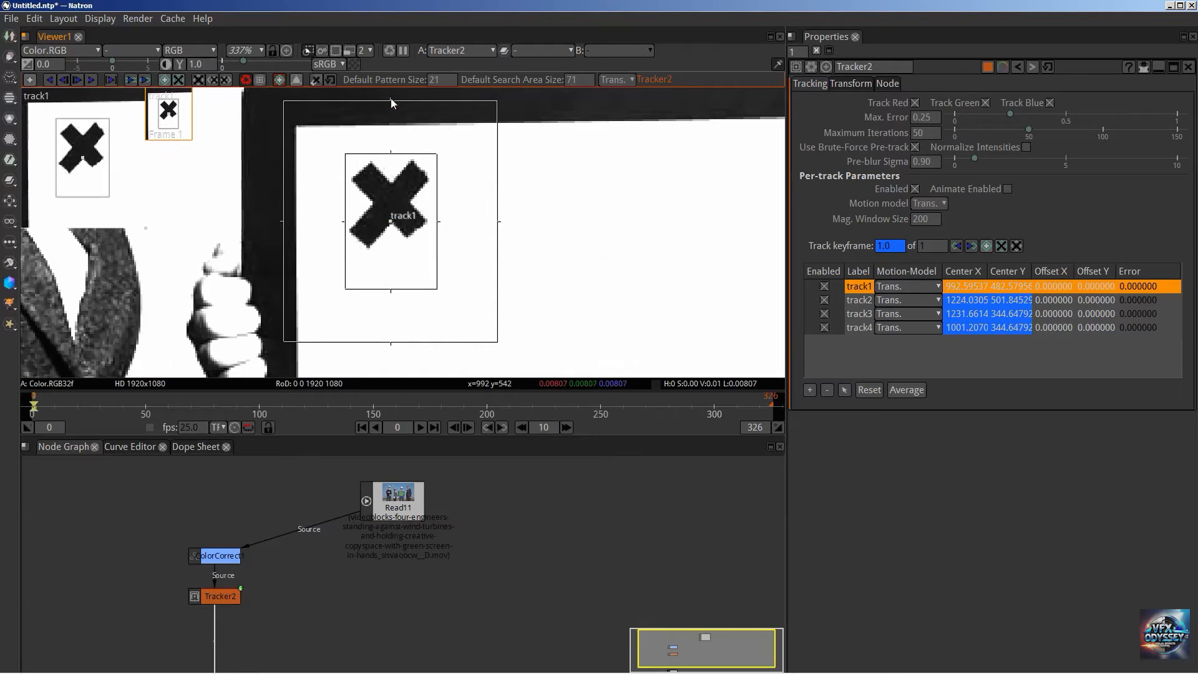
pyautogui.moveTo(391, 100); pyautogui.dragTo(385, 108)
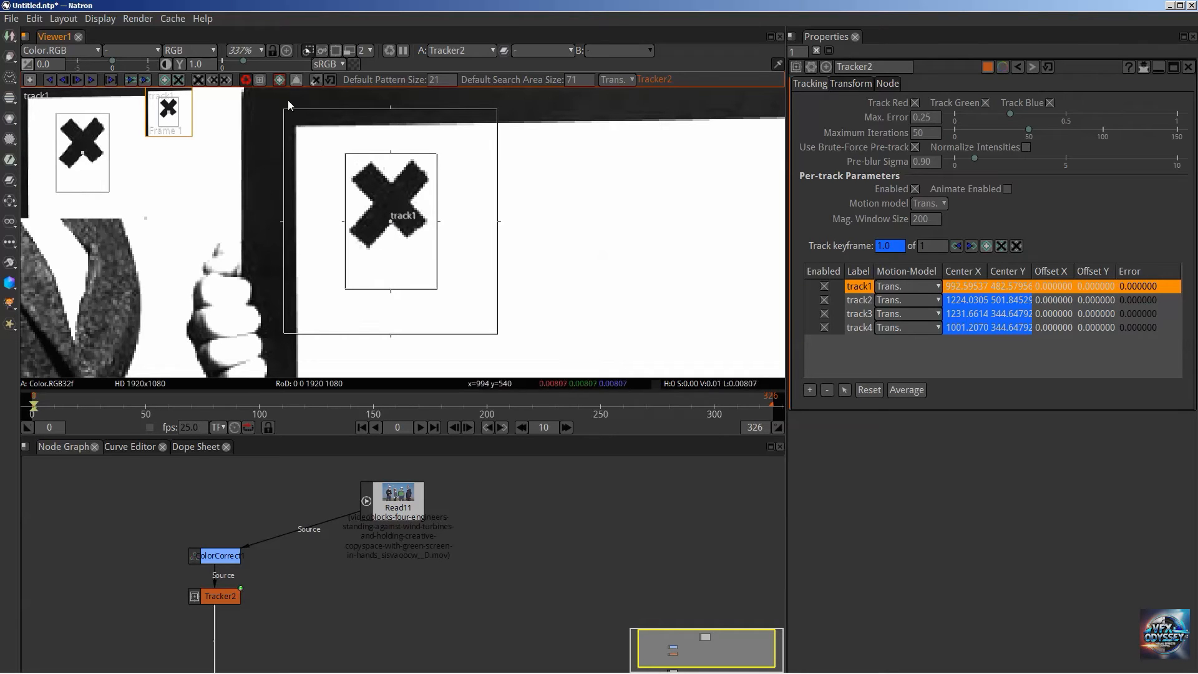
pyautogui.scroll(-5, 423, 181)
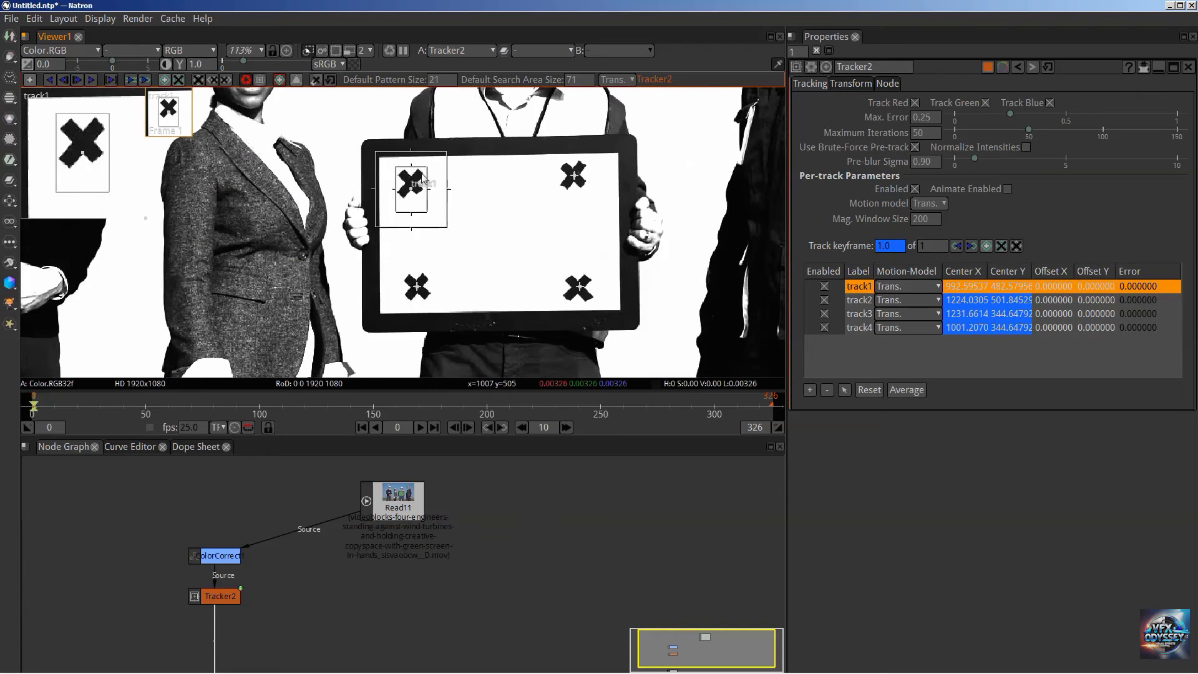
# Place track2 on the upper-right cross's lower notch, enlarge its pattern box around the cross, and make its search area wider and shorter.
pyautogui.click(860, 300)
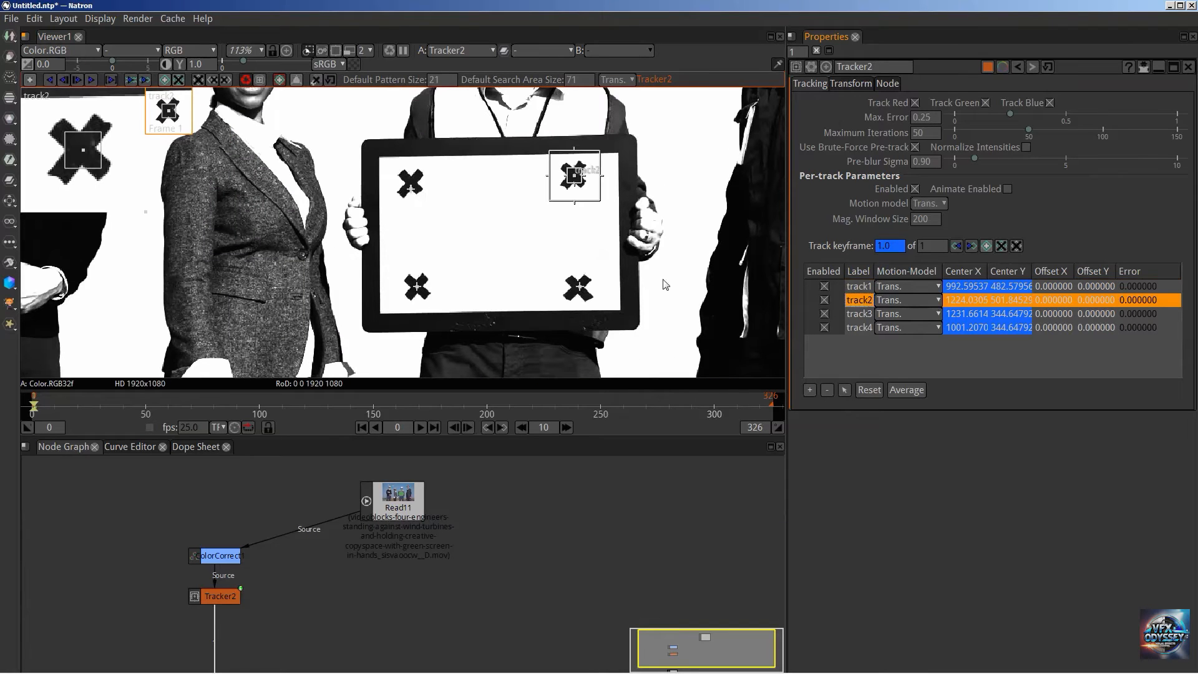
pyautogui.scroll(6, 615, 175)
pyautogui.scroll(1, 612, 169)
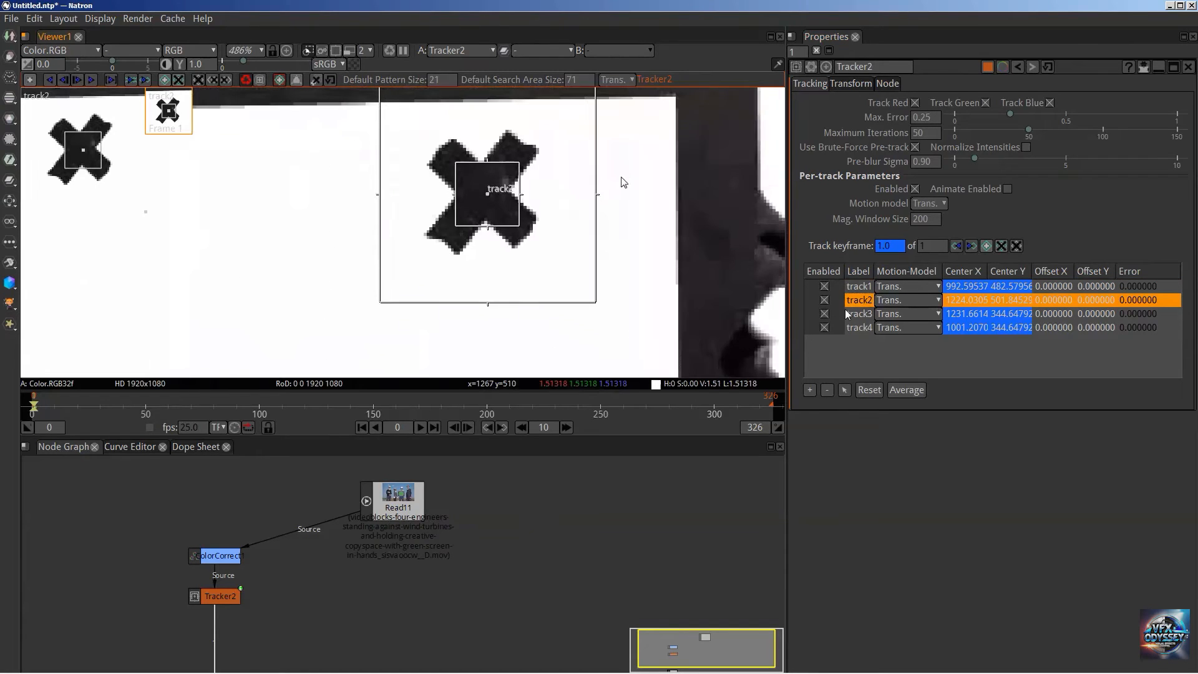
pyautogui.moveTo(597, 183); pyautogui.dragTo(586, 206)
pyautogui.moveTo(476, 217); pyautogui.dragTo(476, 277)
pyautogui.moveTo(505, 217); pyautogui.dragTo(540, 149)
pyautogui.scroll(-6, 592, 153)
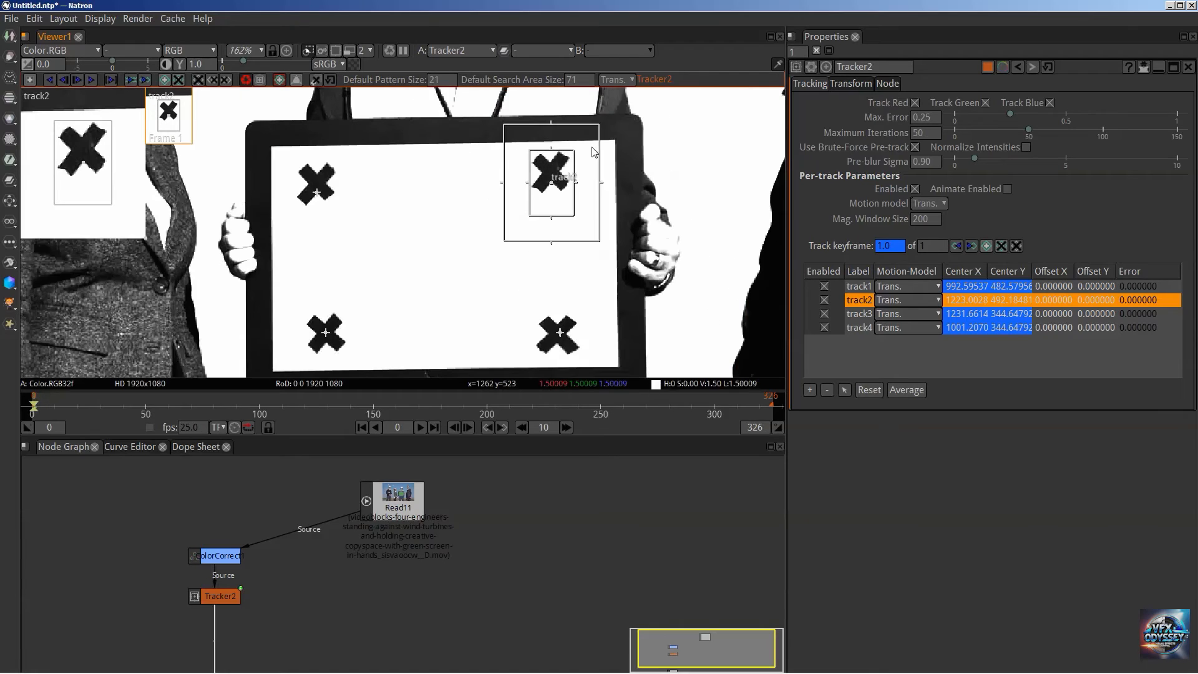
pyautogui.moveTo(626, 183); pyautogui.dragTo(624, 183)
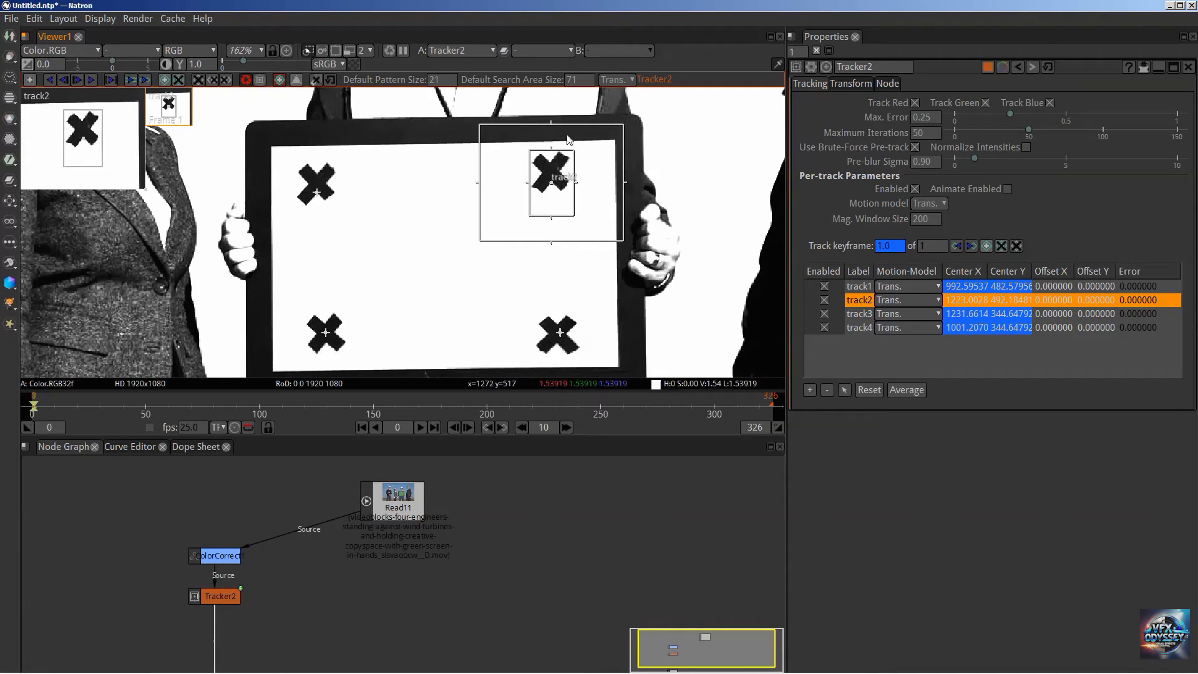
pyautogui.moveTo(550, 124); pyautogui.dragTo(550, 133)
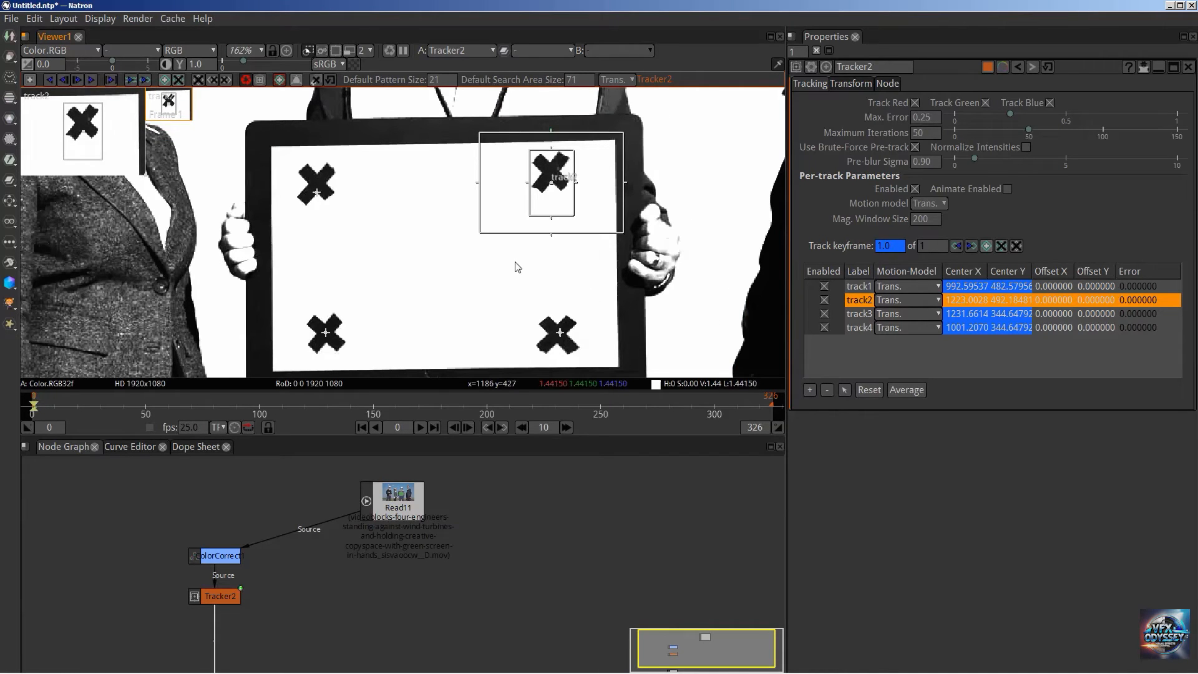
# Place track3 on the lower-right cross's upper notch, enlarge its pattern box around the cross, and make its search area wider and shorter.
pyautogui.moveTo(517, 264); pyautogui.dragTo(545, 177)
pyautogui.click(855, 315)
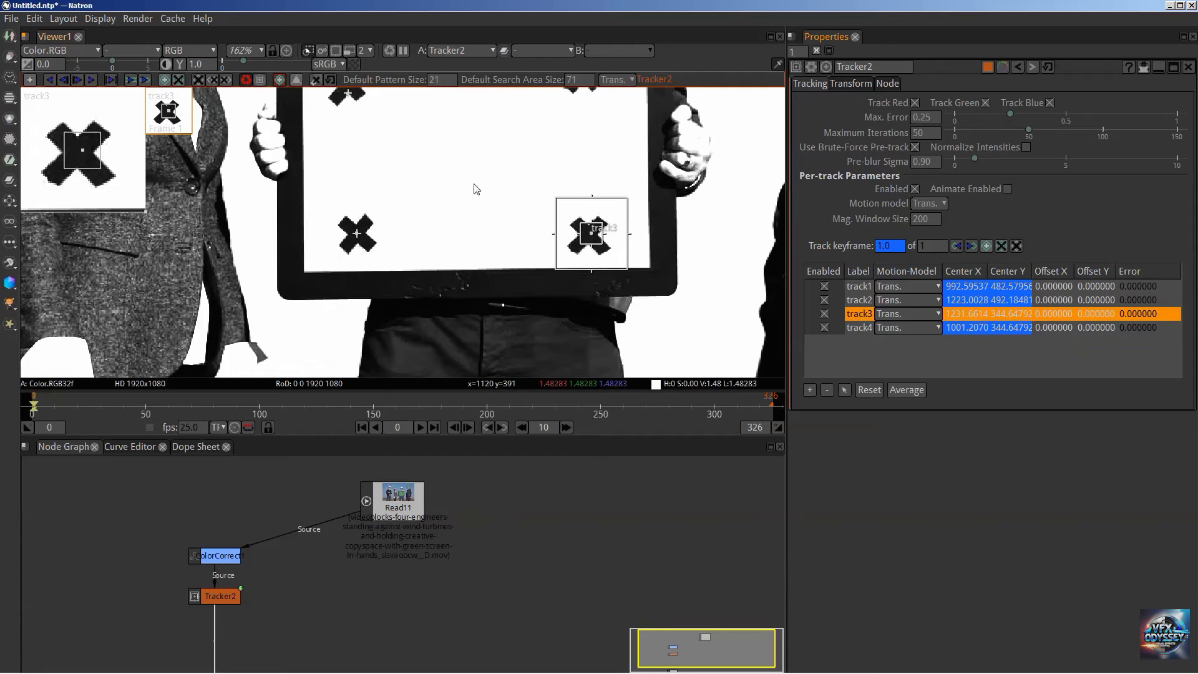
pyautogui.scroll(5, 590, 236)
pyautogui.moveTo(603, 231)
pyautogui.mouseDown()
pyautogui.moveTo(594, 208)
pyautogui.moveTo(595, 255)
pyautogui.moveTo(592, 207)
pyautogui.moveTo(630, 180)
pyautogui.moveTo(642, 131)
pyautogui.moveTo(659, 124)
pyautogui.mouseUp()
pyautogui.scroll(-4, 702, 181)
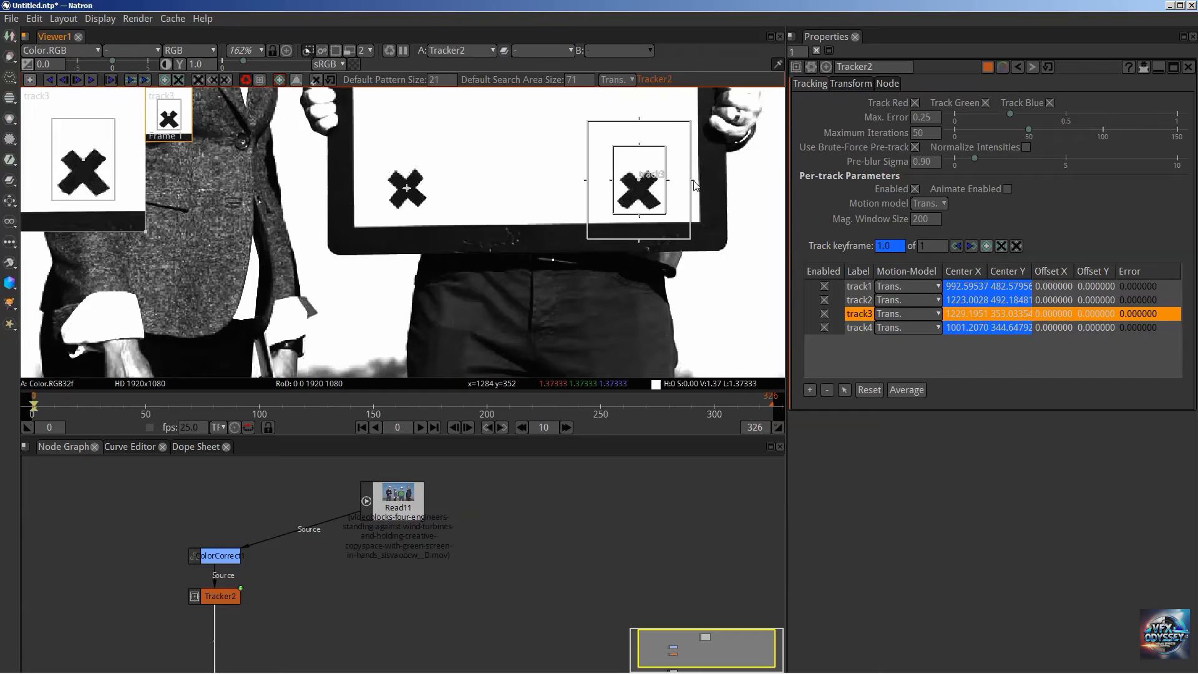
pyautogui.moveTo(693, 181); pyautogui.dragTo(706, 177)
pyautogui.moveTo(638, 238); pyautogui.dragTo(641, 232)
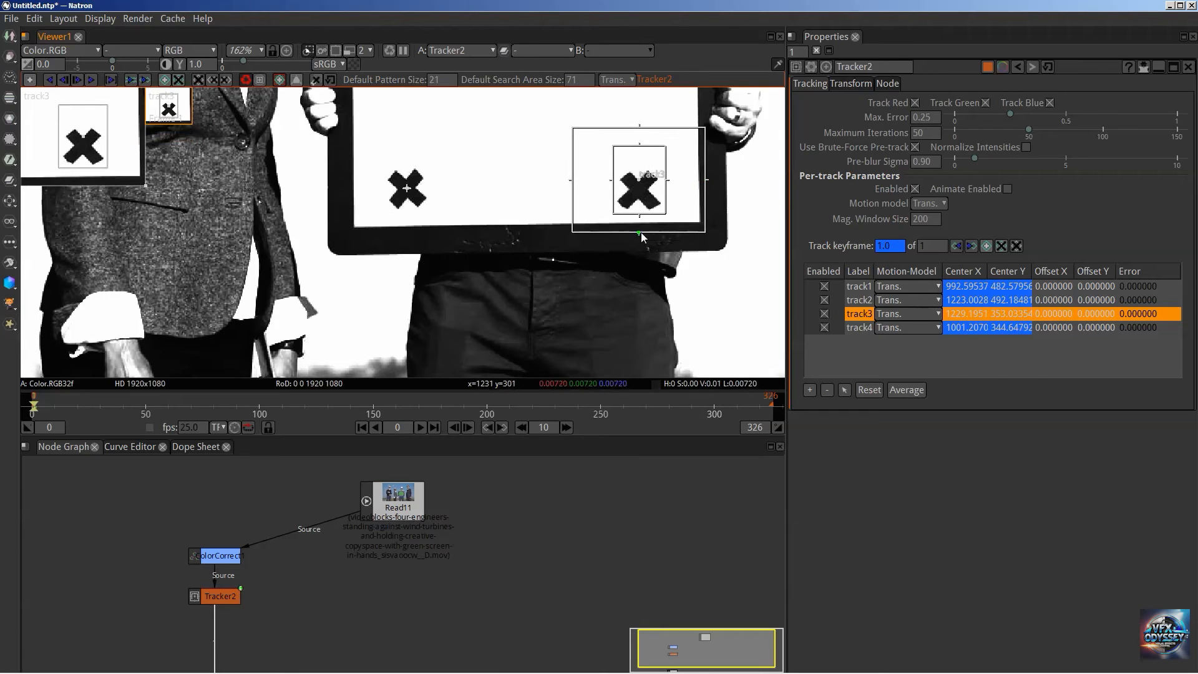
# Centre track4 on the upper notch of the lower-left cross and enlarge its pattern box to enclose the whole cross.
pyautogui.click(853, 329)
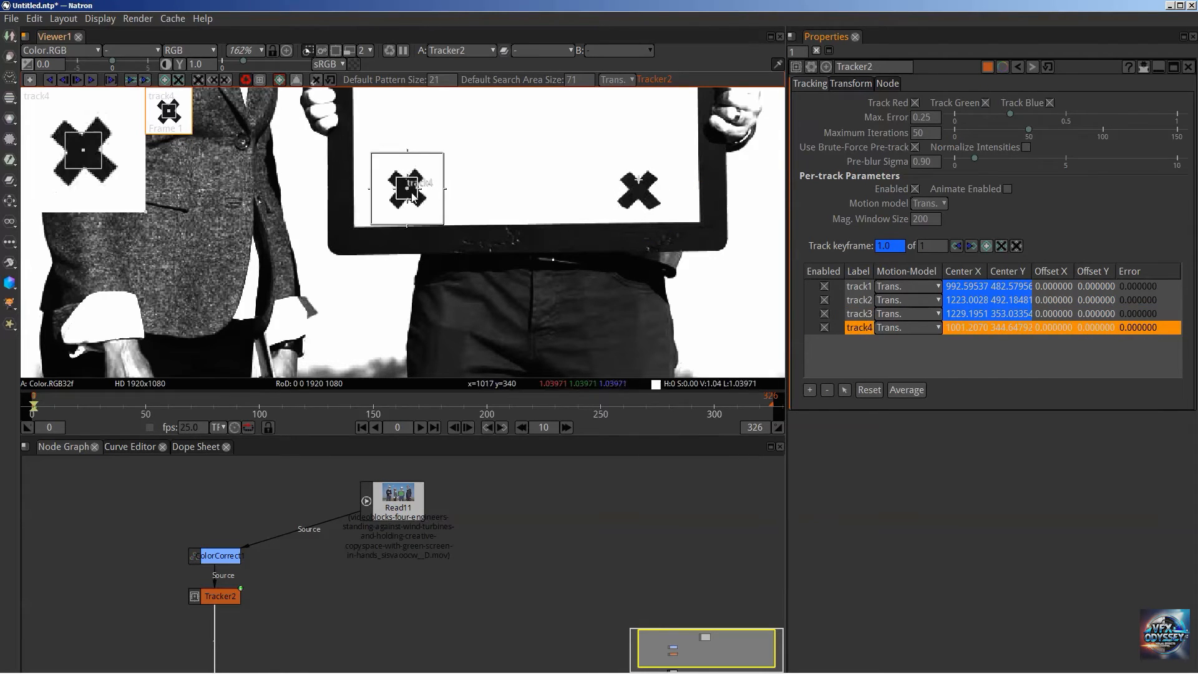
pyautogui.moveTo(407, 190)
pyautogui.mouseDown()
pyautogui.moveTo(406, 181)
pyautogui.moveTo(397, 189)
pyautogui.mouseUp()
pyautogui.scroll(5, 407, 181)
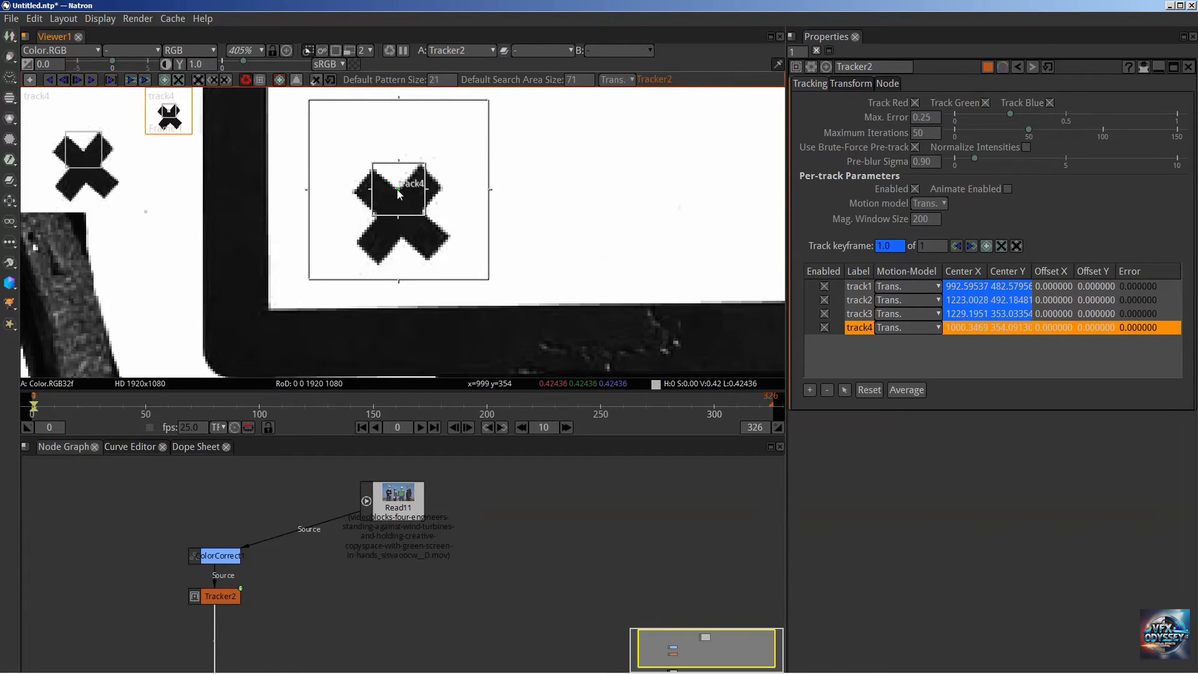
pyautogui.scroll(4, 396, 189)
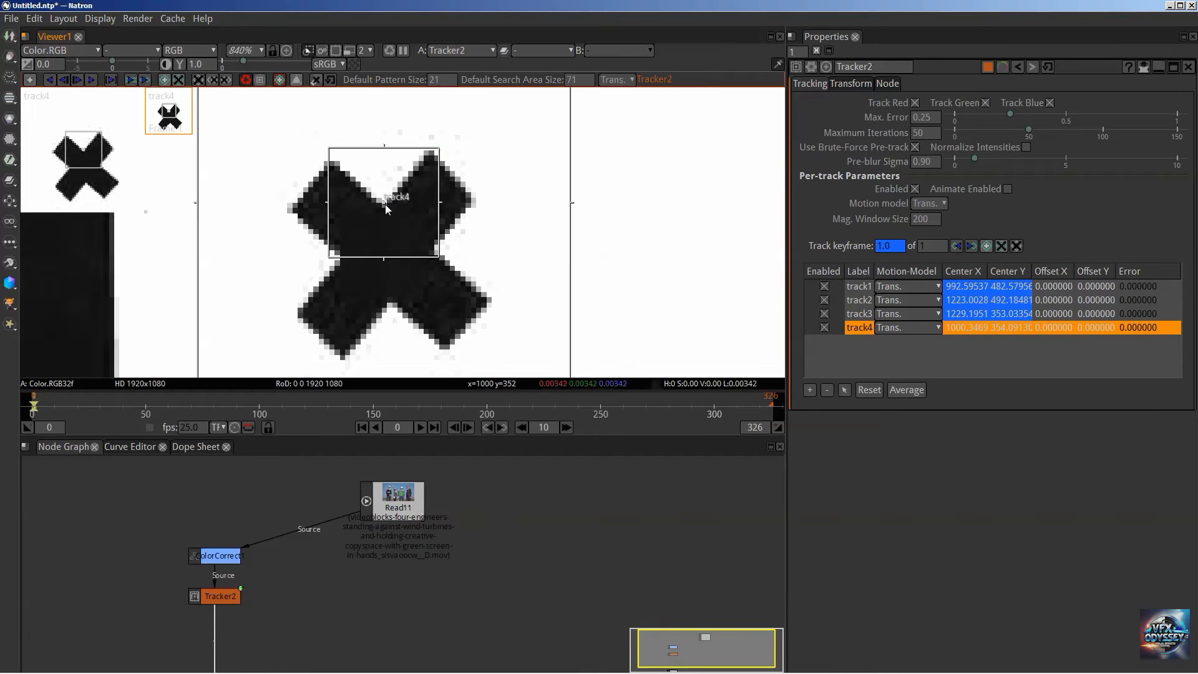
pyautogui.moveTo(385, 201); pyautogui.dragTo(383, 205)
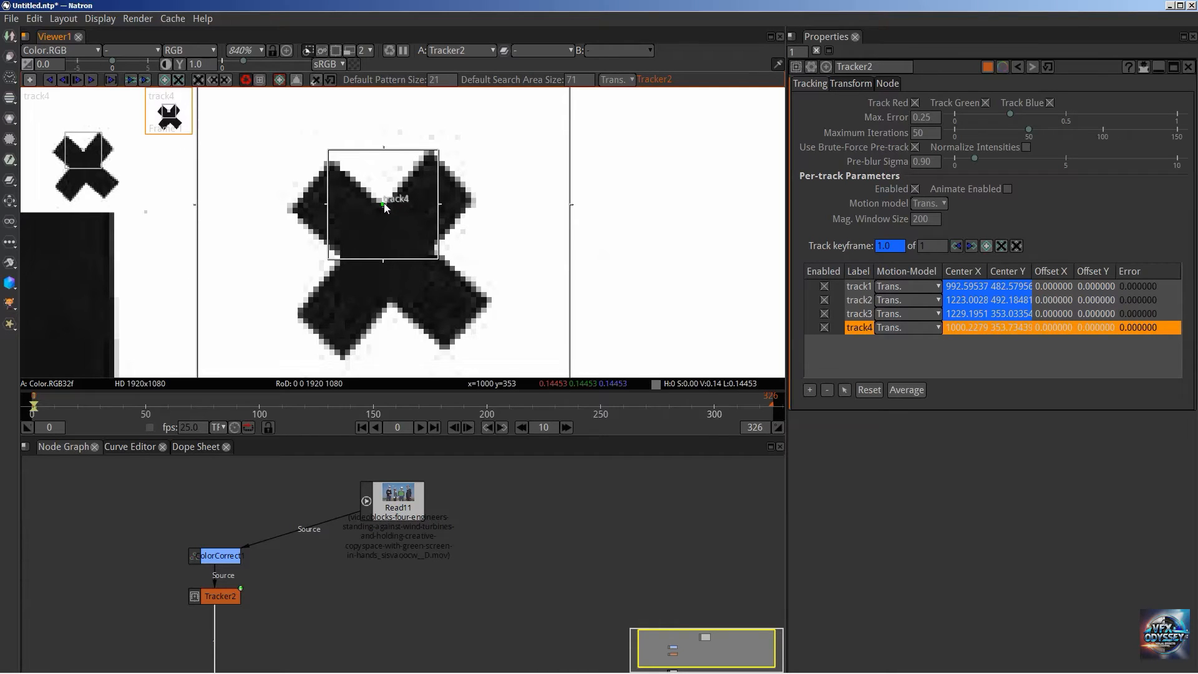
pyautogui.scroll(4, 445, 157)
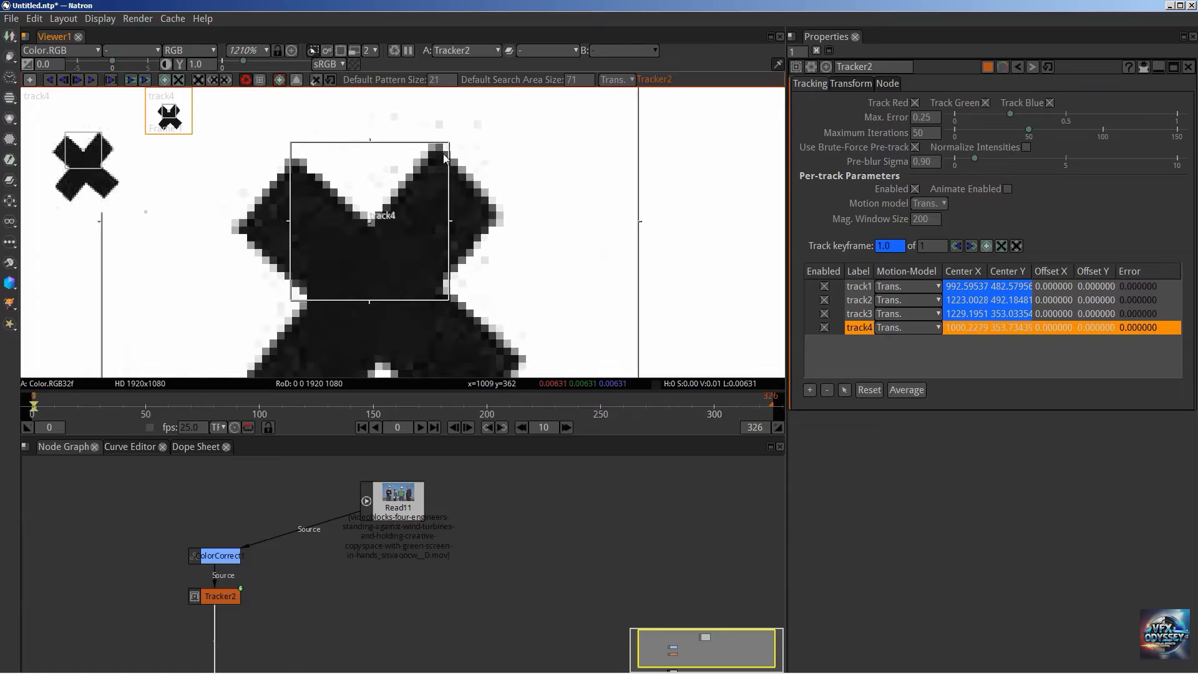
pyautogui.scroll(-8, 445, 157)
pyautogui.moveTo(447, 150); pyautogui.dragTo(488, 75)
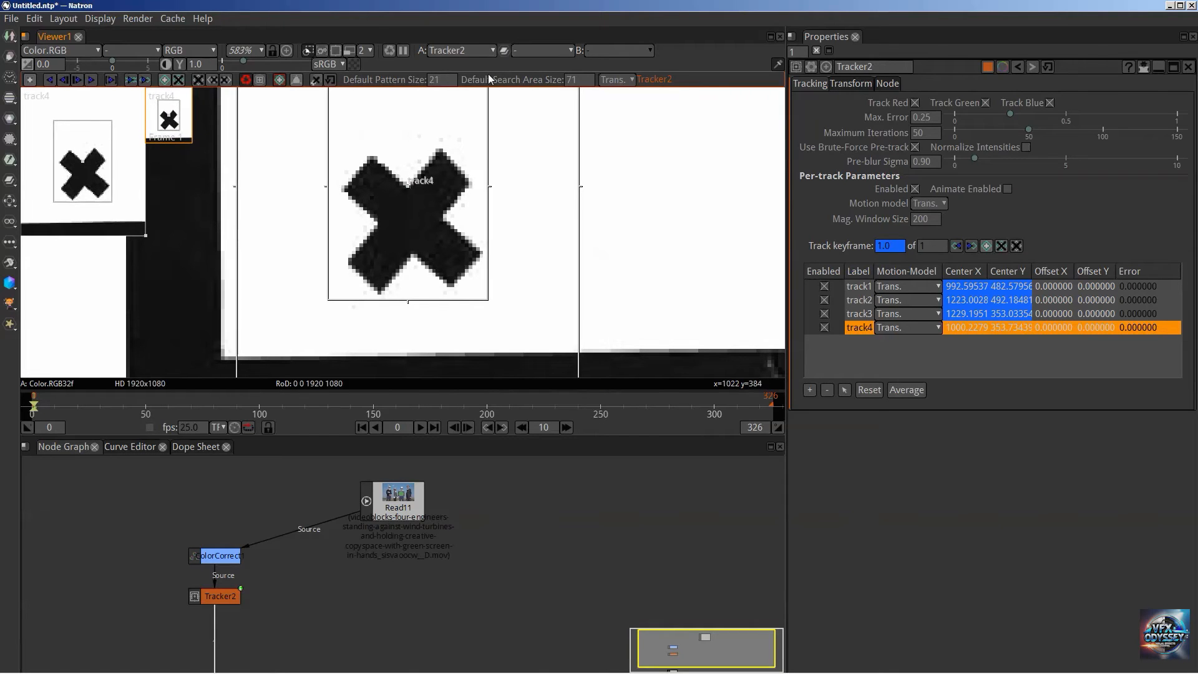
# Widen track4's search area past the board's inner edge and reduce its height slightly.
pyautogui.scroll(-10, 463, 181)
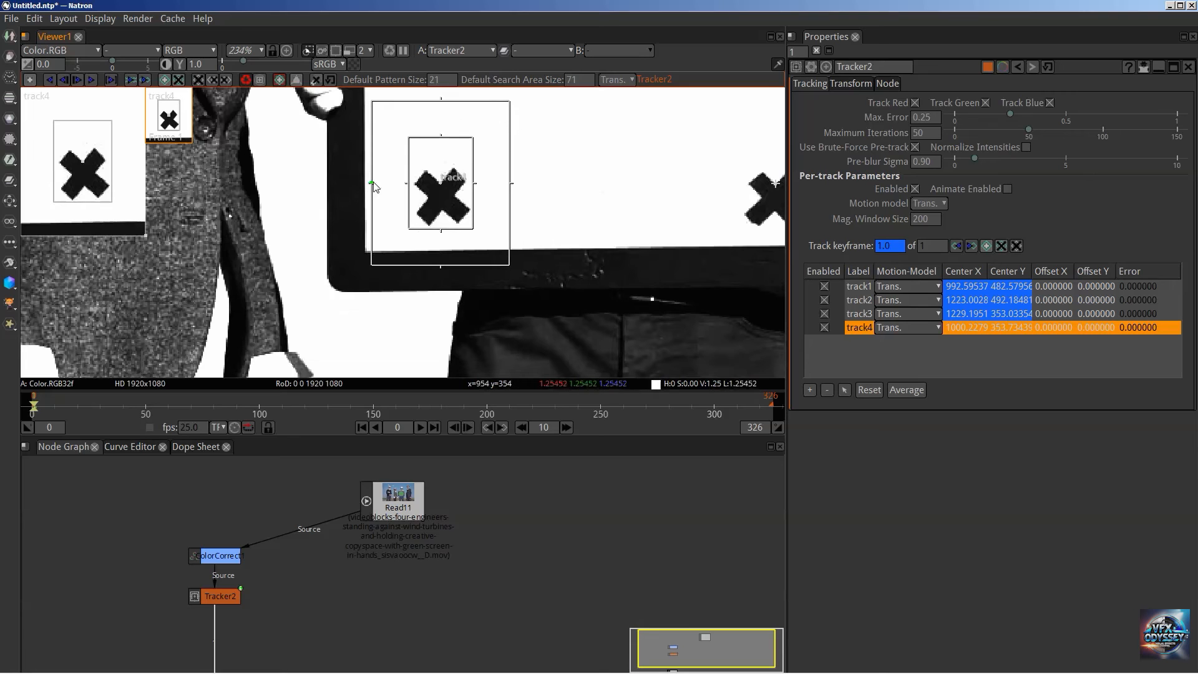
pyautogui.moveTo(372, 184); pyautogui.dragTo(354, 183)
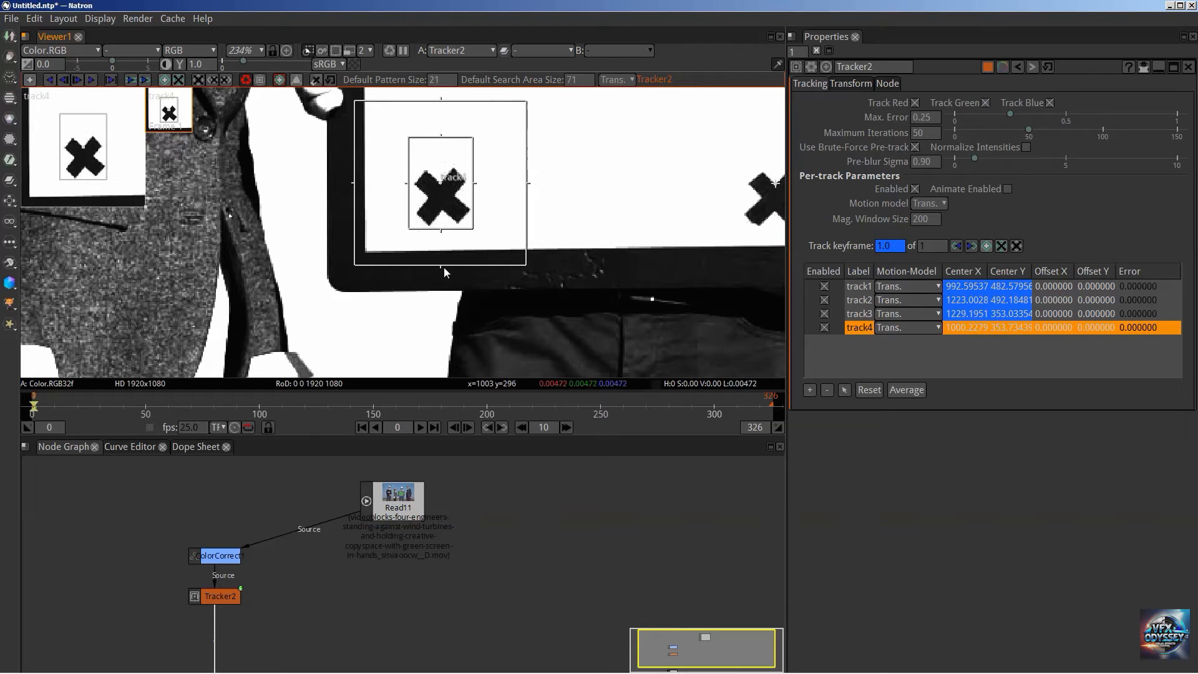
pyautogui.scroll(-10, 580, 212)
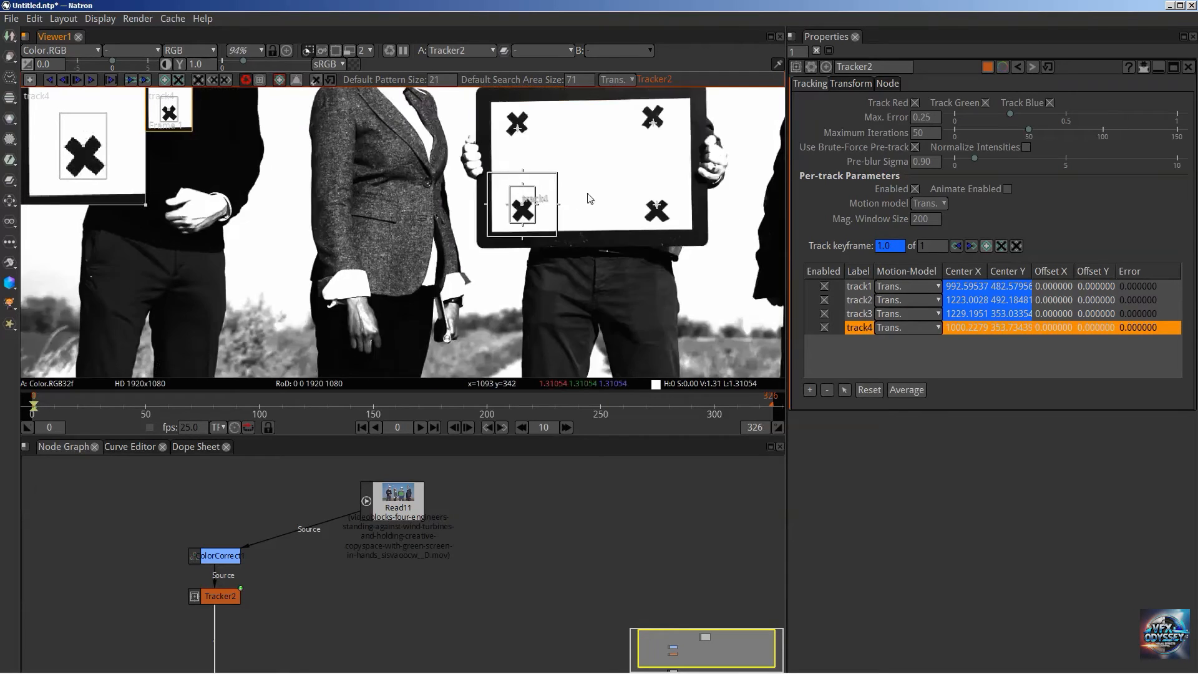
# Select track1 through track4 and track them forward to the end of the timeline.
pyautogui.moveTo(590, 199); pyautogui.dragTo(421, 251)
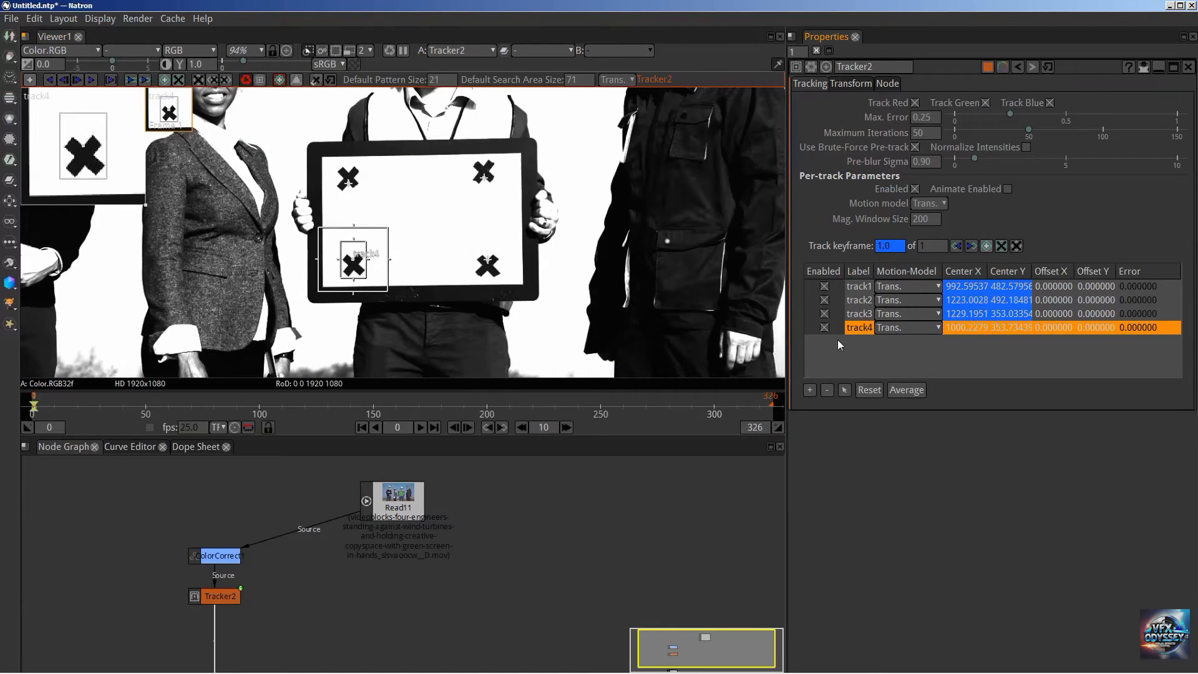
pyautogui.click(819, 342)
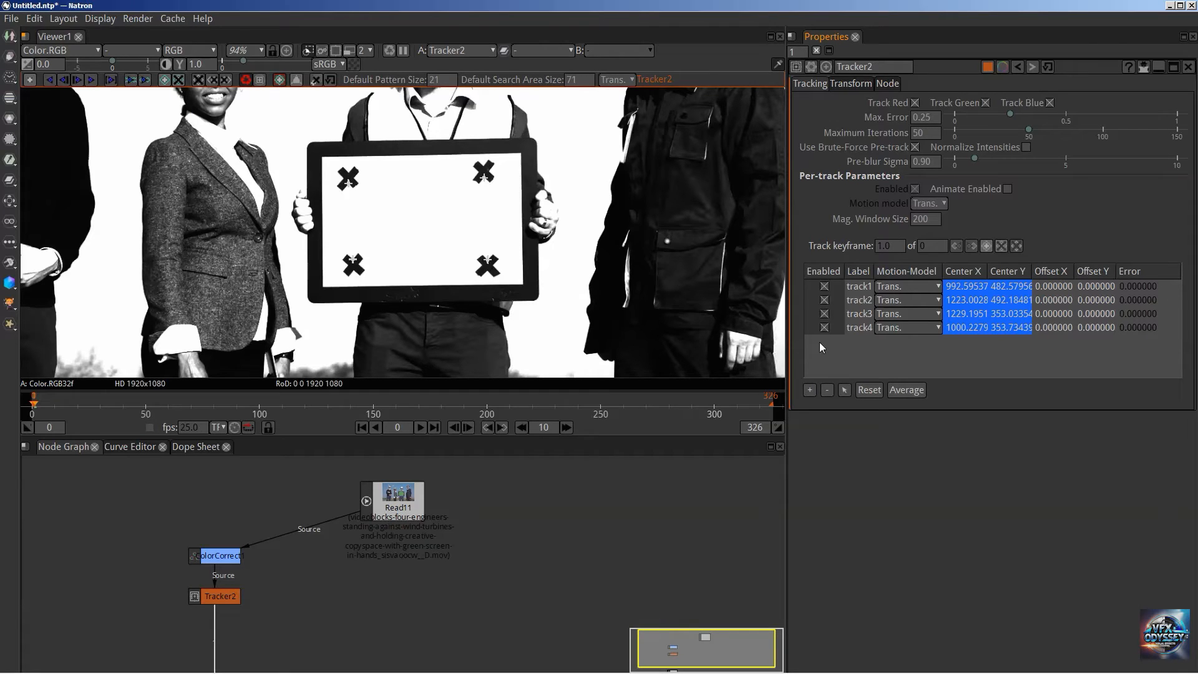
pyautogui.click(856, 287)
pyautogui.keyDown('shift'); pyautogui.click(862, 328); pyautogui.keyUp('shift')
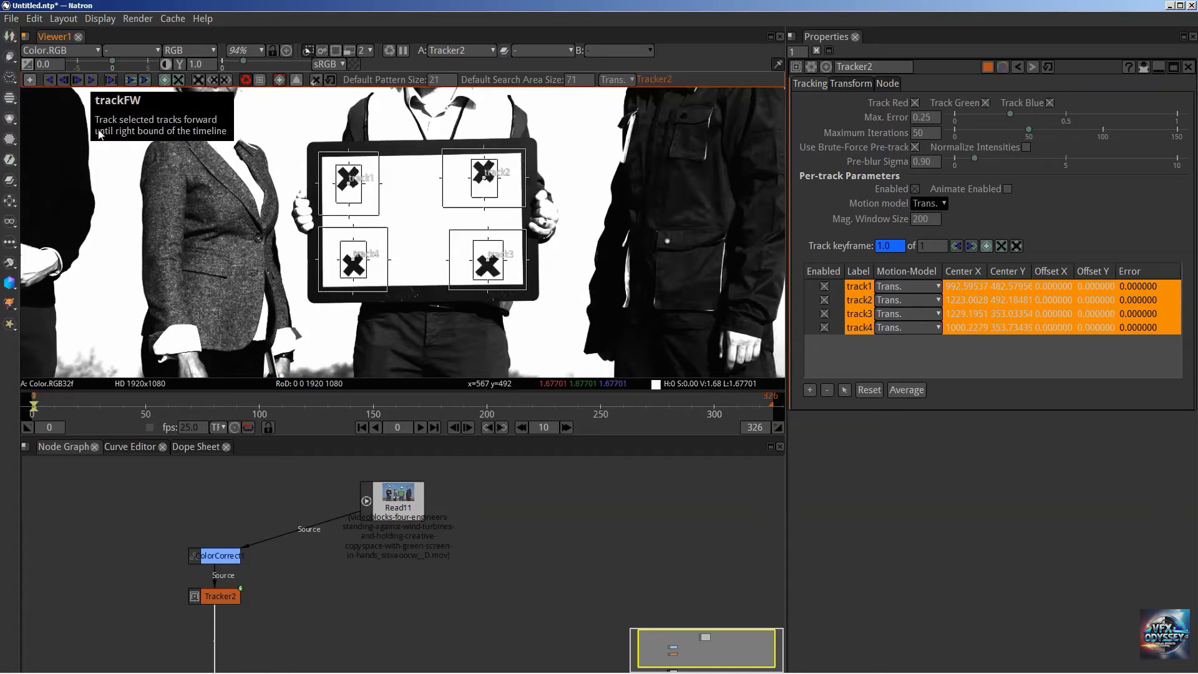
pyautogui.click(90, 80)
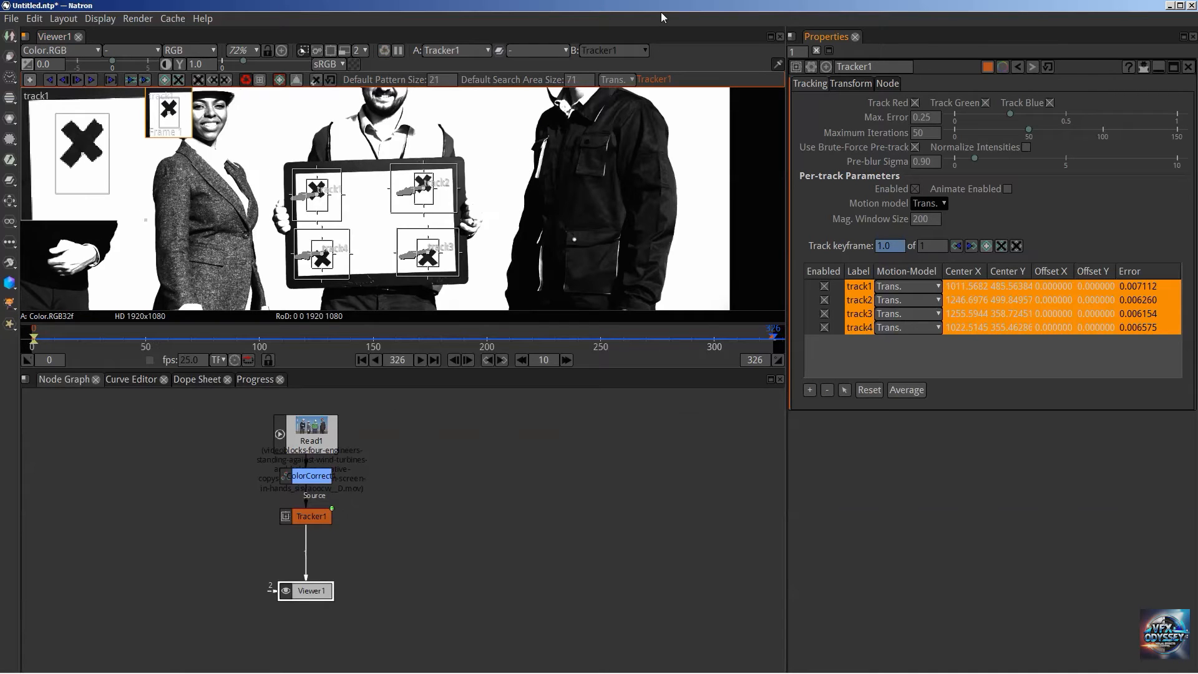
# Set the Motion Type of Tracker1's transform to Match-Move.
pyautogui.click(844, 83)
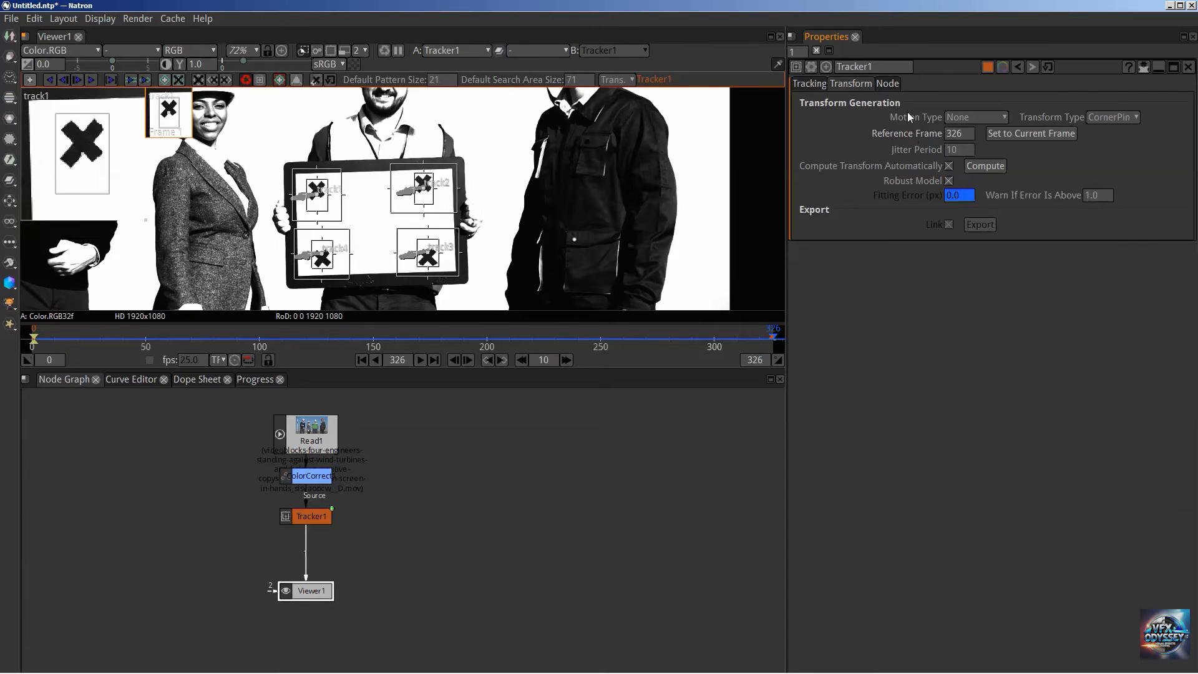
pyautogui.click(964, 117)
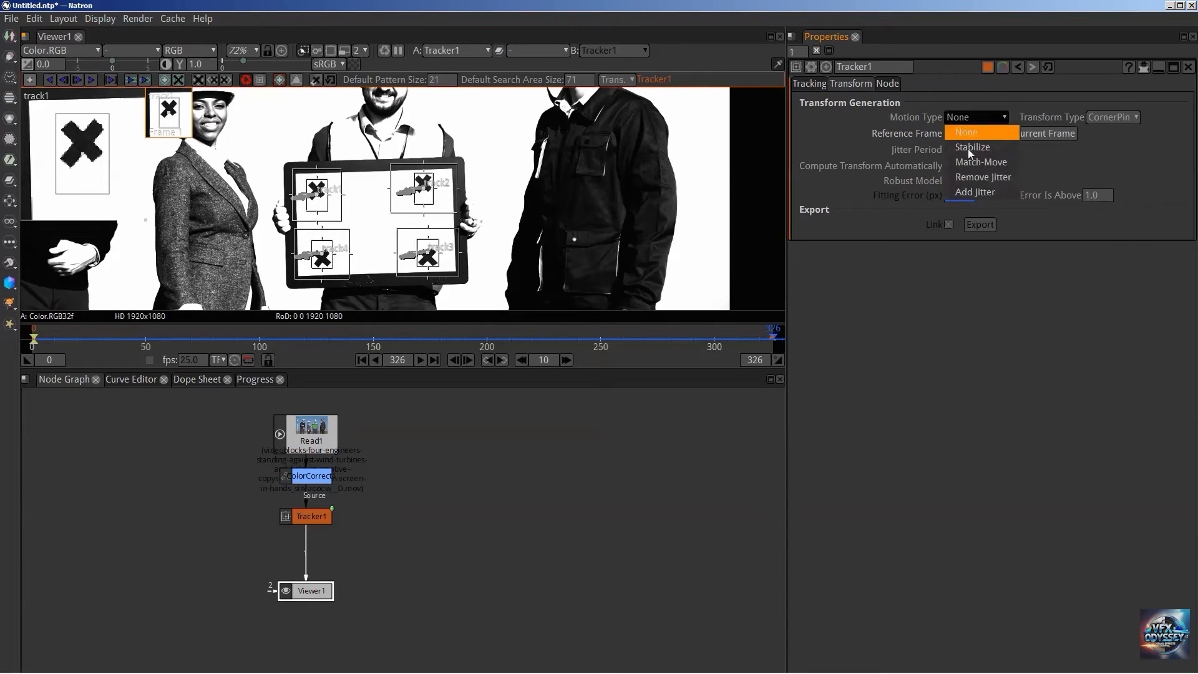
pyautogui.click(968, 158)
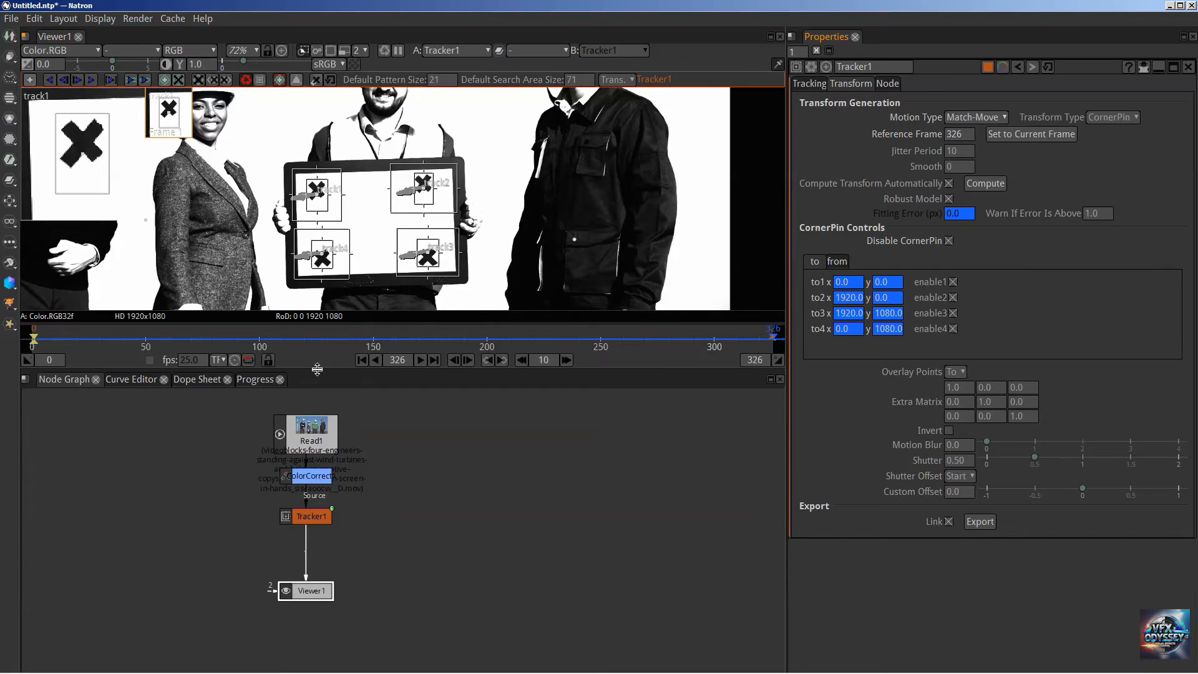
# Enlarge the viewer to show the whole frame and display the "from" points of Tracker1's CornerPin controls.
pyautogui.moveTo(315, 372); pyautogui.dragTo(316, 479)
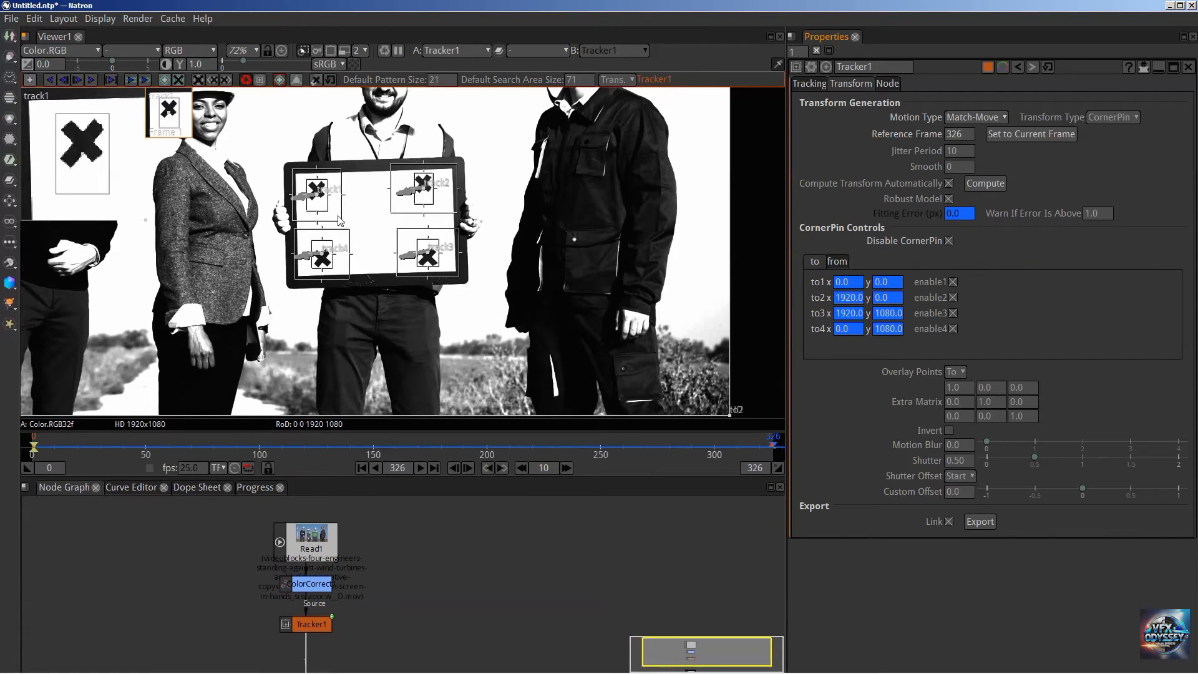
pyautogui.scroll(-3, 403, 250)
pyautogui.moveTo(352, 181); pyautogui.dragTo(455, 227)
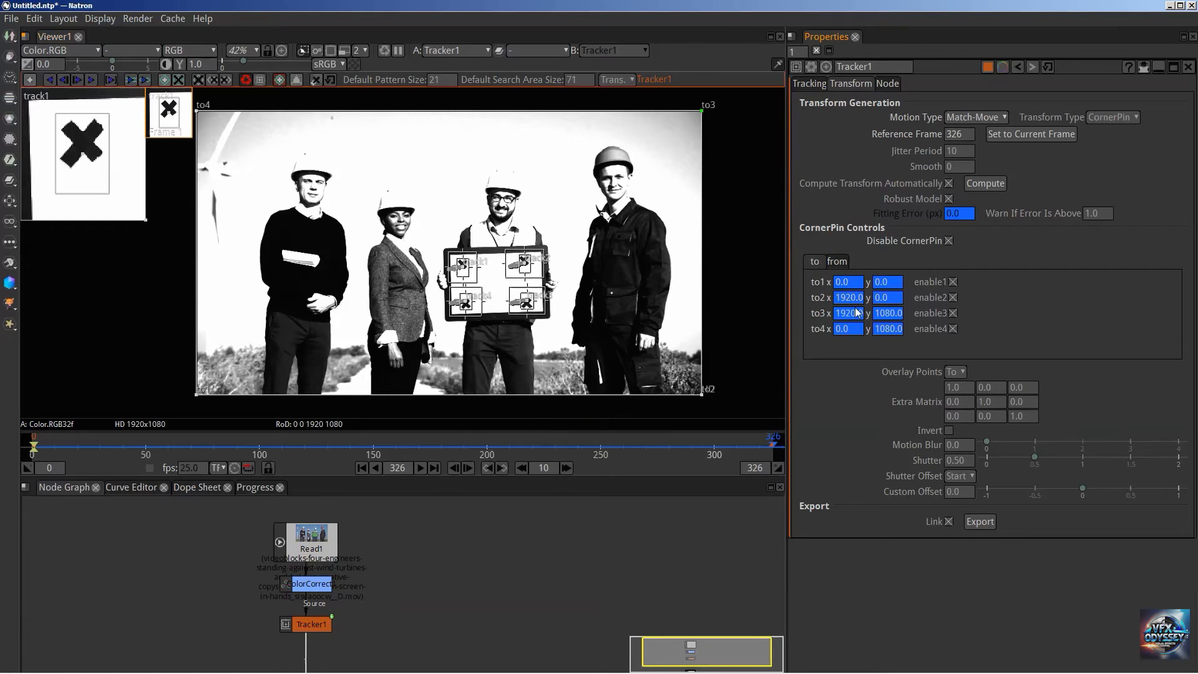
pyautogui.click(842, 262)
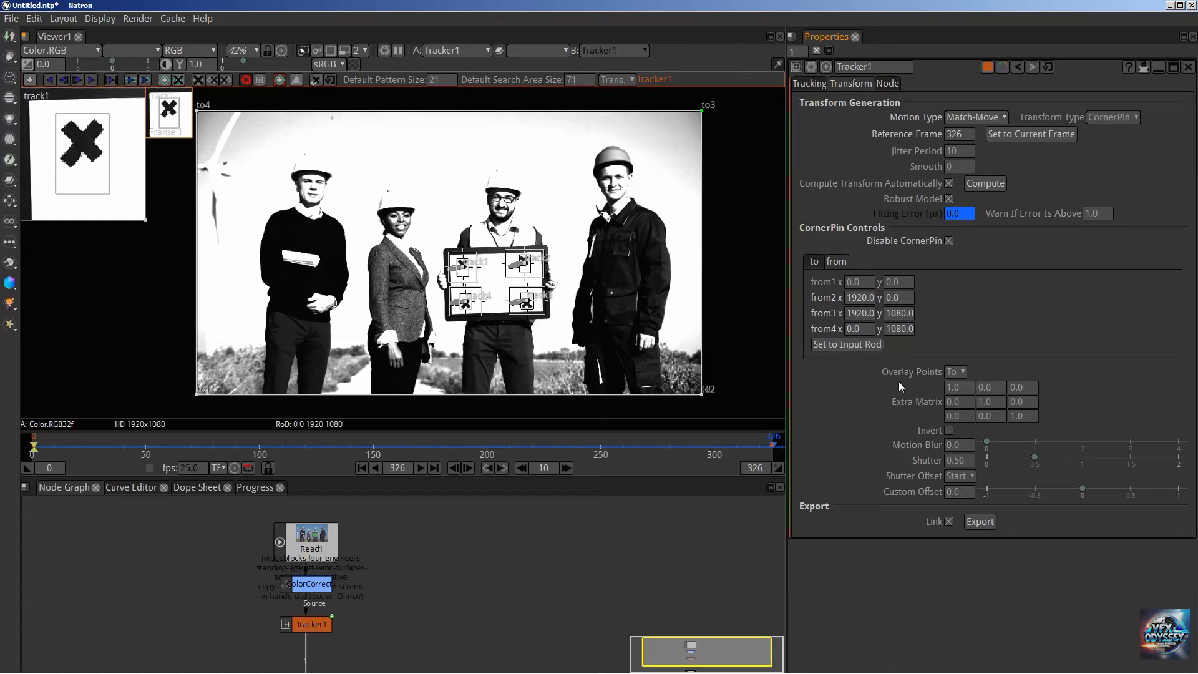
# Set the CornerPin overlay points to From and toggle Disable CornerPin, leaving it enabled.
pyautogui.click(956, 402)
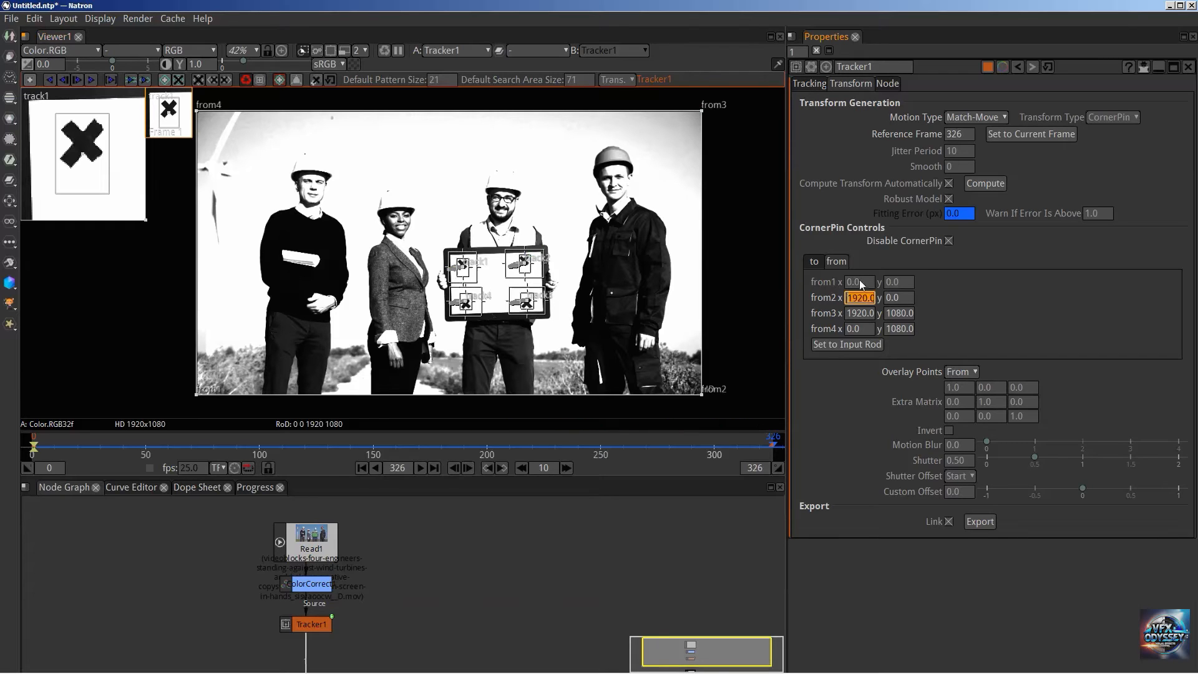
pyautogui.click(948, 241)
pyautogui.click(949, 241)
pyautogui.click(949, 240)
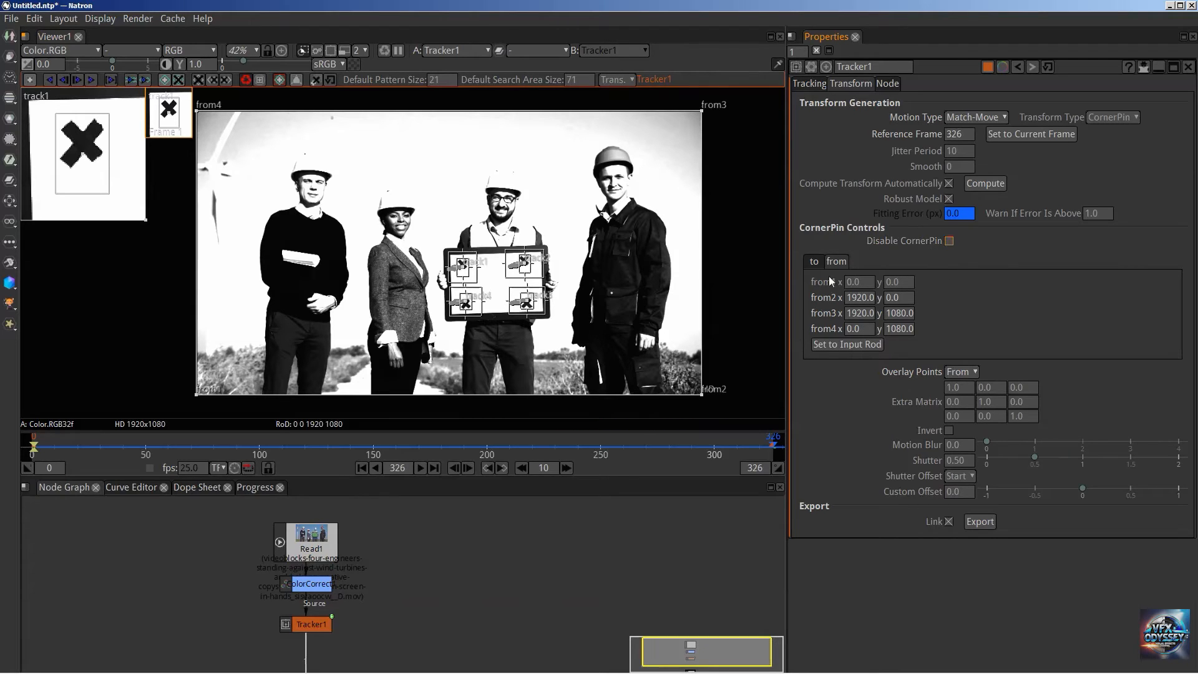
pyautogui.click(950, 241)
# Move the from1 to from4 points from the frame corners to the matching inner corners of the board.
pyautogui.click(701, 110)
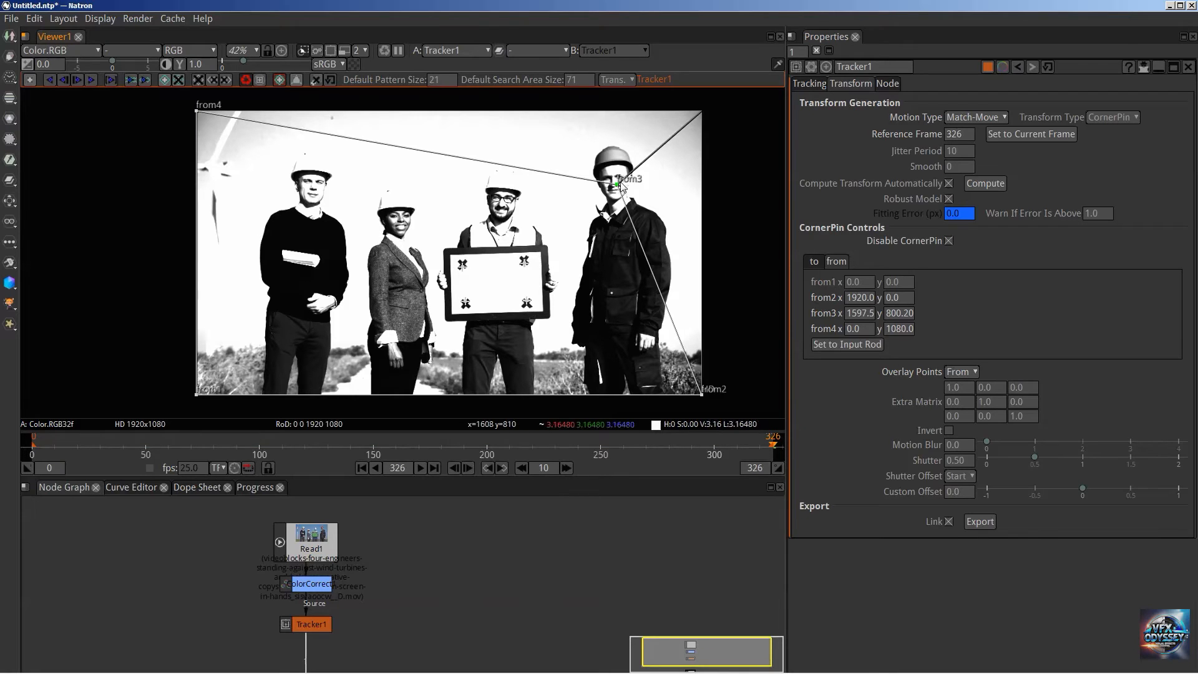
pyautogui.moveTo(701, 111); pyautogui.dragTo(541, 251)
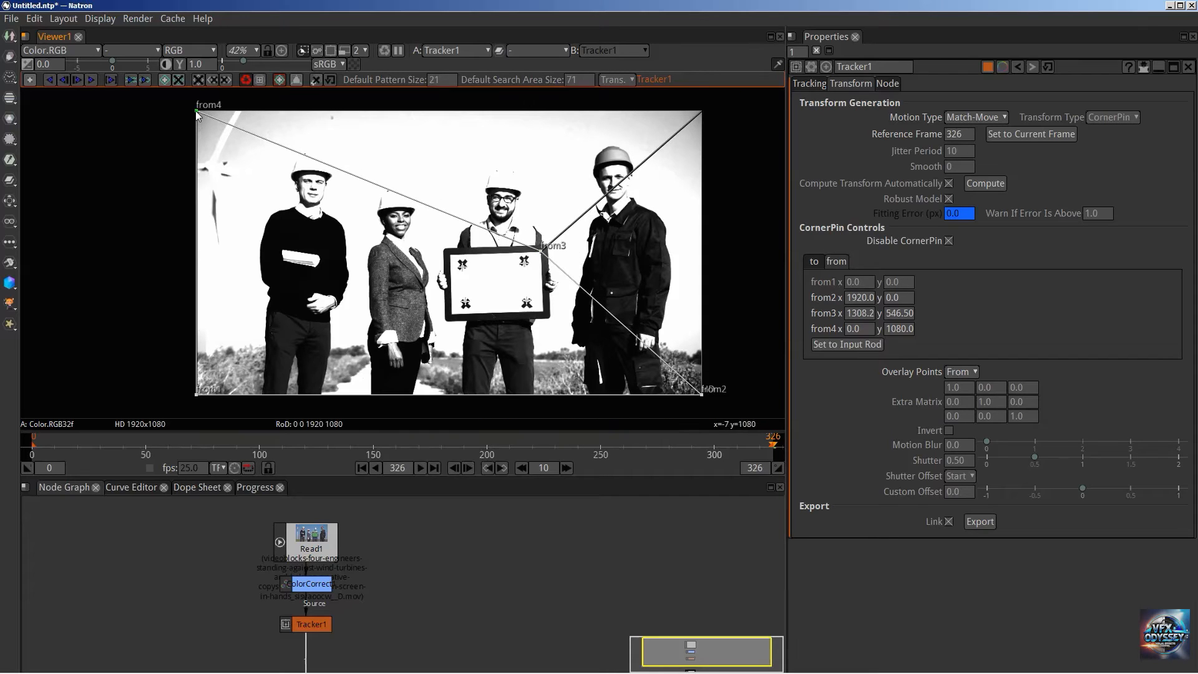
pyautogui.moveTo(196, 110); pyautogui.dragTo(450, 254)
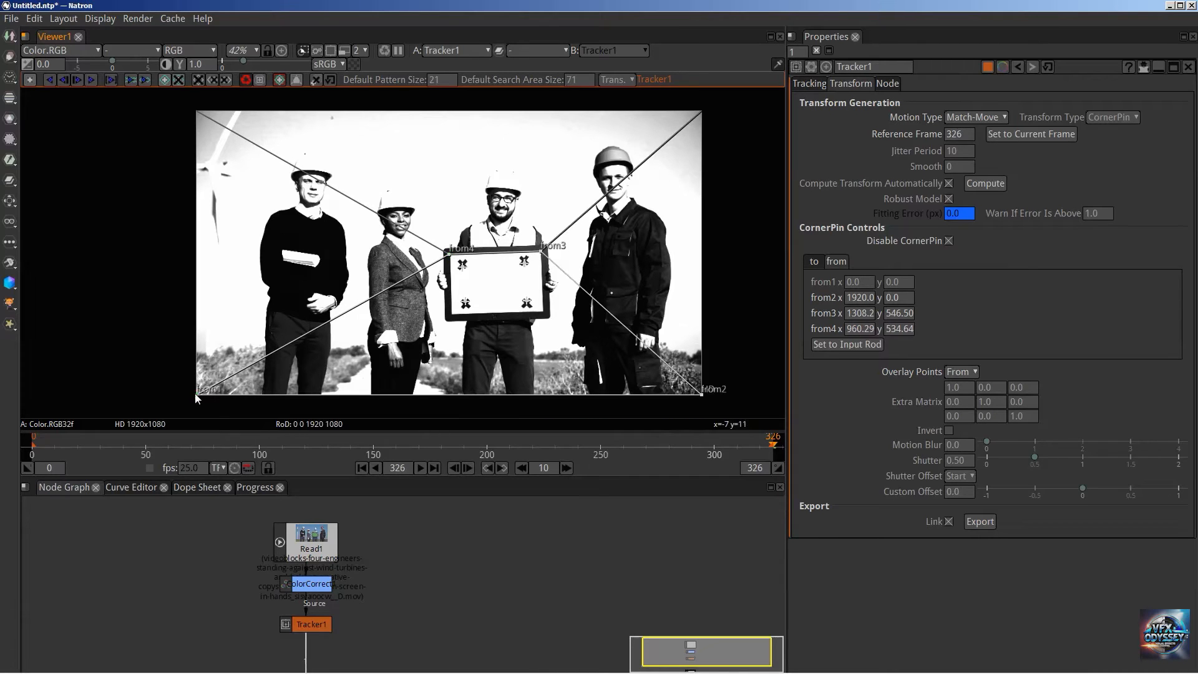
pyautogui.moveTo(196, 395); pyautogui.dragTo(452, 318)
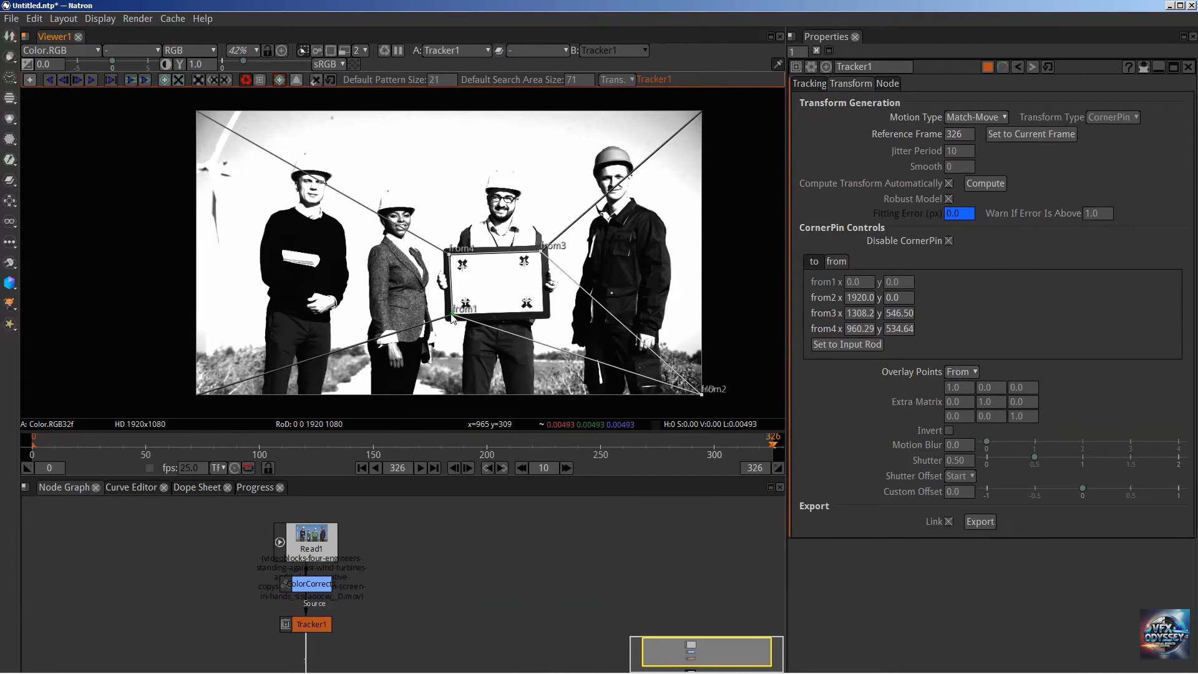
pyautogui.moveTo(702, 394); pyautogui.dragTo(544, 311)
# Fine-tune from4 to about (964.3, 532.5) and from3 to about (1310, 543.7) at the board's upper inner corners.
pyautogui.scroll(6, 474, 267)
pyautogui.moveTo(501, 264); pyautogui.dragTo(404, 206)
pyautogui.moveTo(307, 181); pyautogui.dragTo(283, 172)
pyautogui.scroll(3, 347, 198)
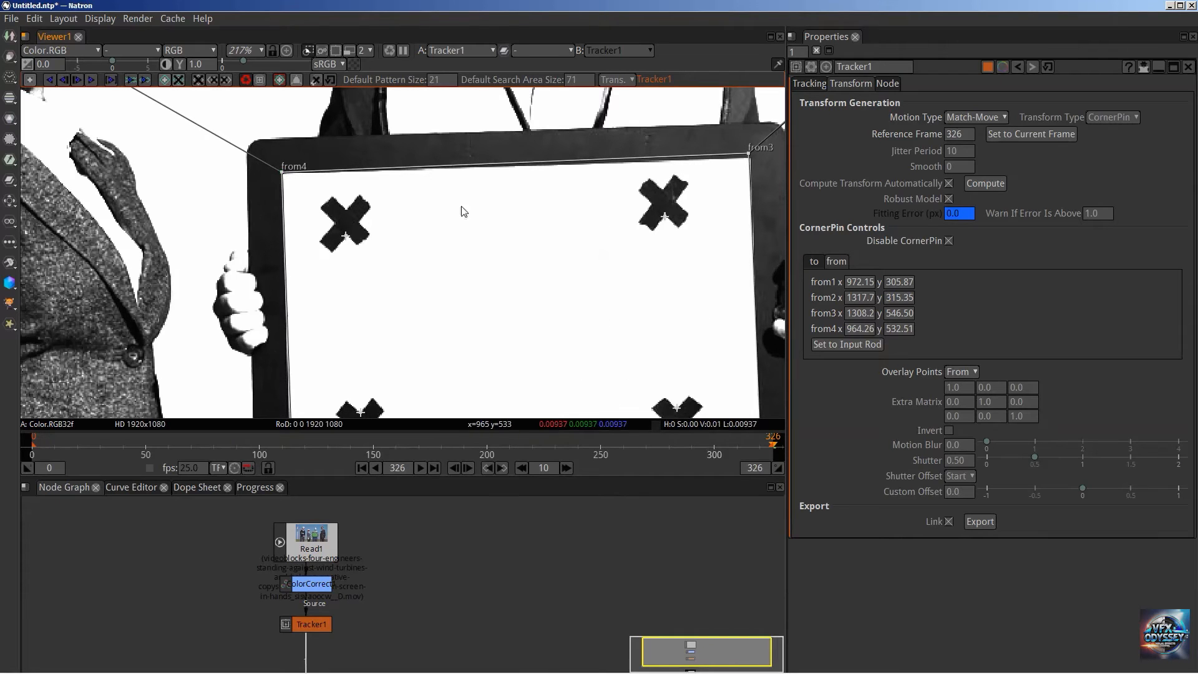
pyautogui.moveTo(748, 151); pyautogui.dragTo(751, 155)
# Fine-tune from1 to about (969.9, 305) and from2 to about (1314.5, 316.7) at the board's lower inner corners.
pyautogui.moveTo(704, 256); pyautogui.dragTo(684, 92)
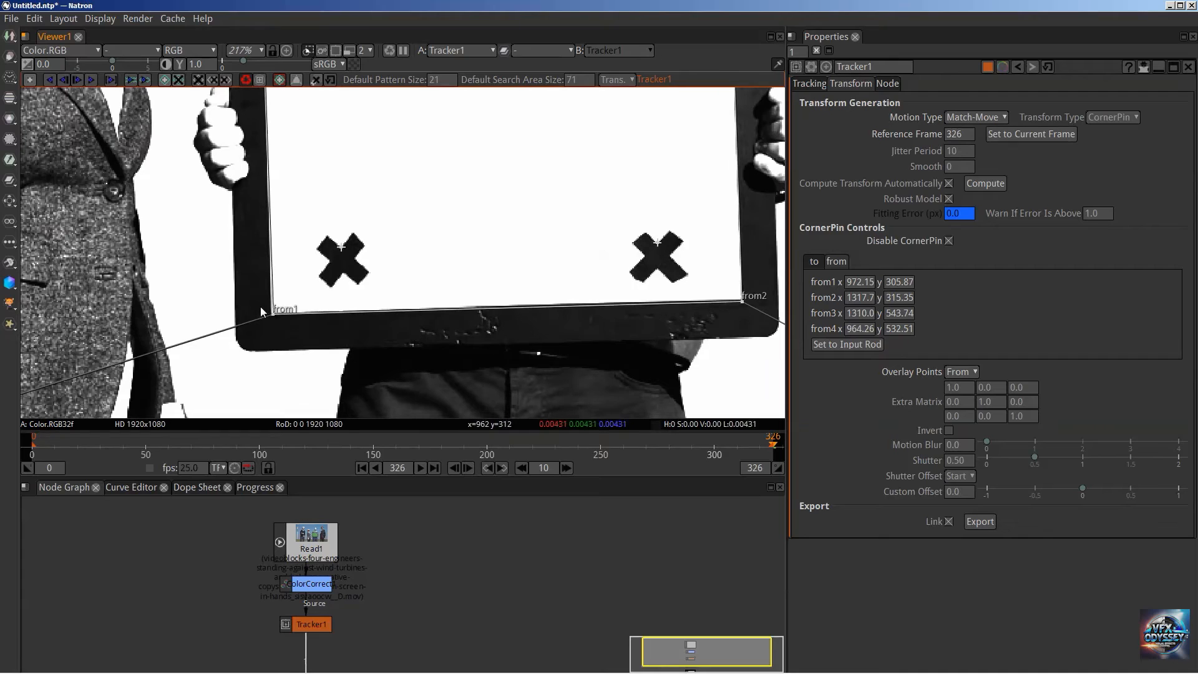
pyautogui.moveTo(272, 314); pyautogui.dragTo(268, 314)
pyautogui.moveTo(743, 300); pyautogui.dragTo(552, 302)
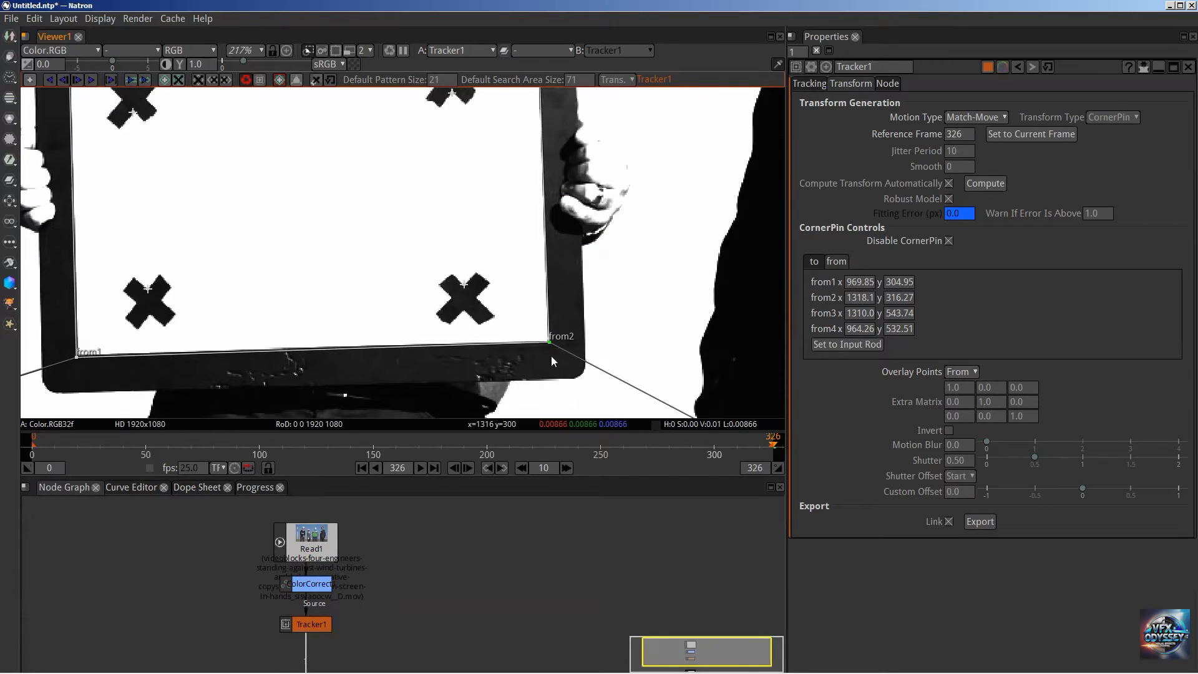
pyautogui.moveTo(597, 251); pyautogui.dragTo(578, 282)
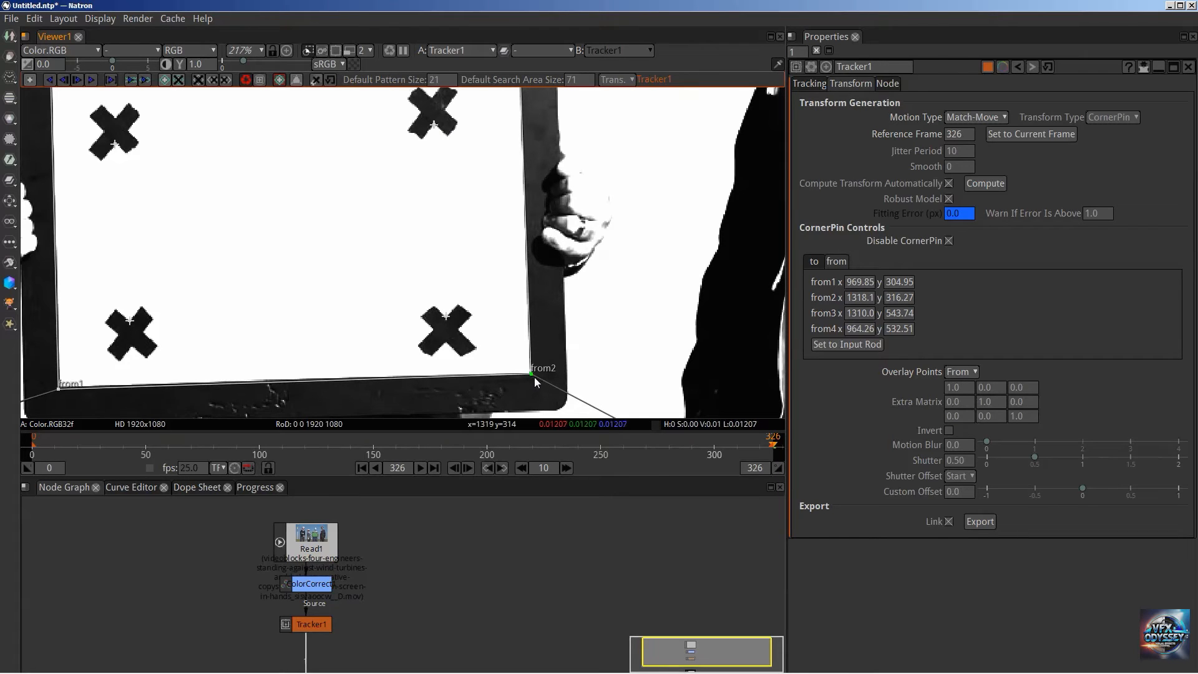
pyautogui.moveTo(531, 375); pyautogui.dragTo(526, 373)
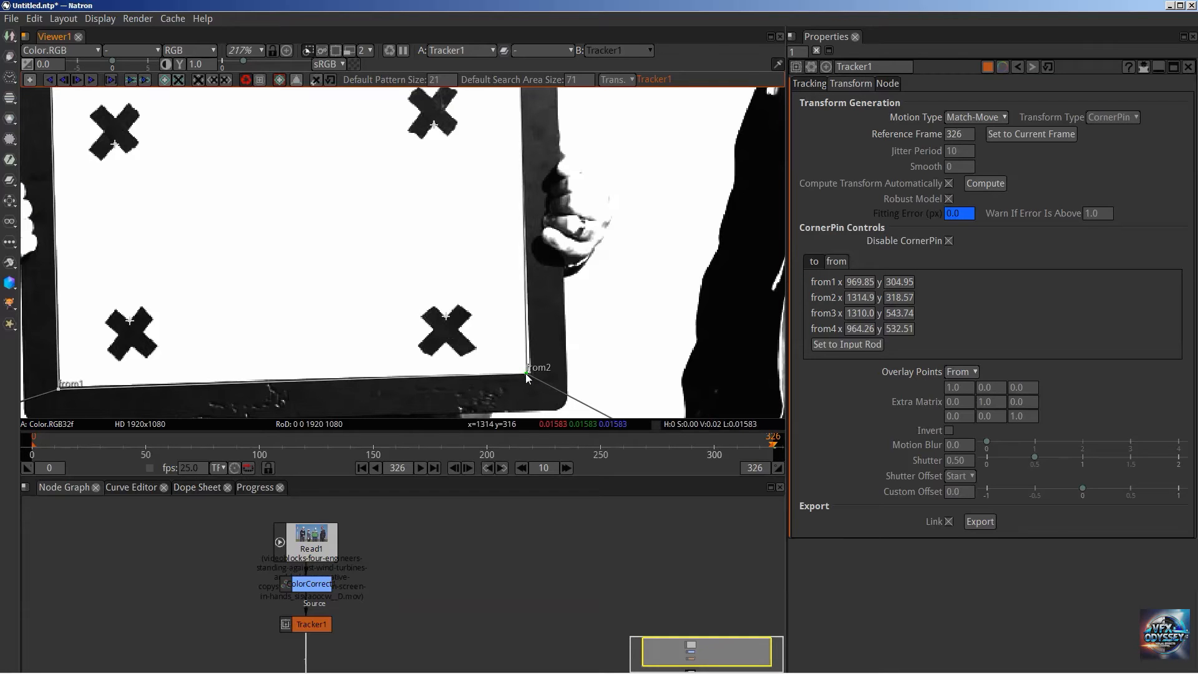
pyautogui.scroll(-2, 580, 262)
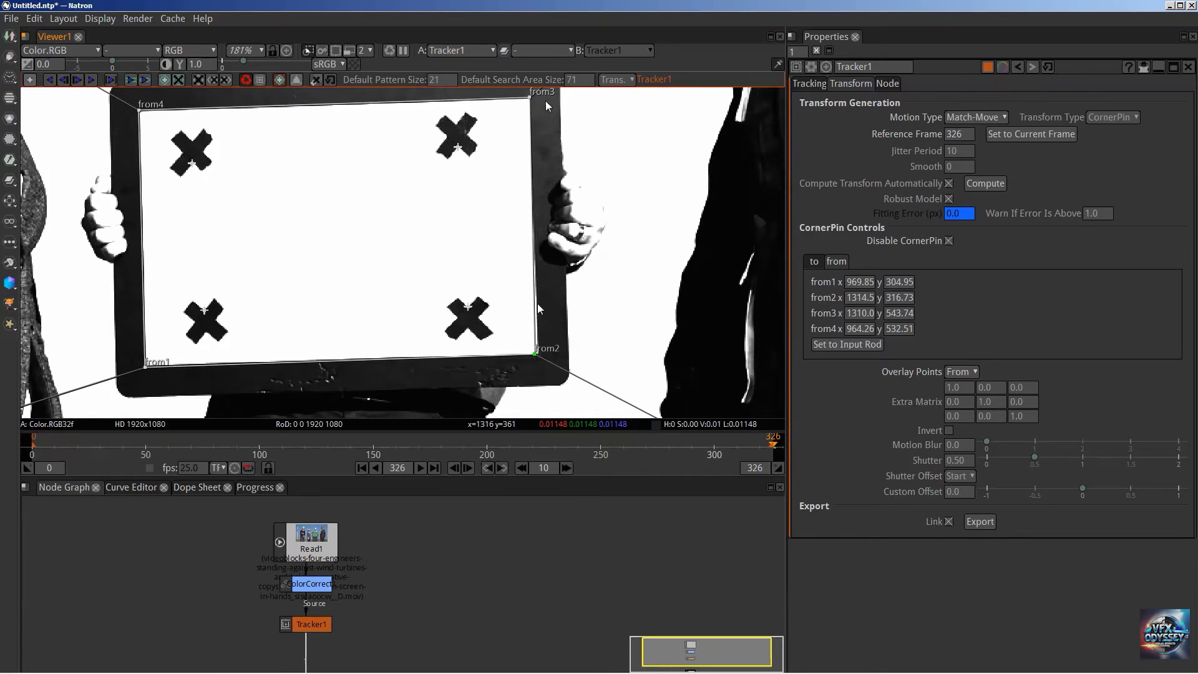
pyautogui.scroll(-2, 541, 295)
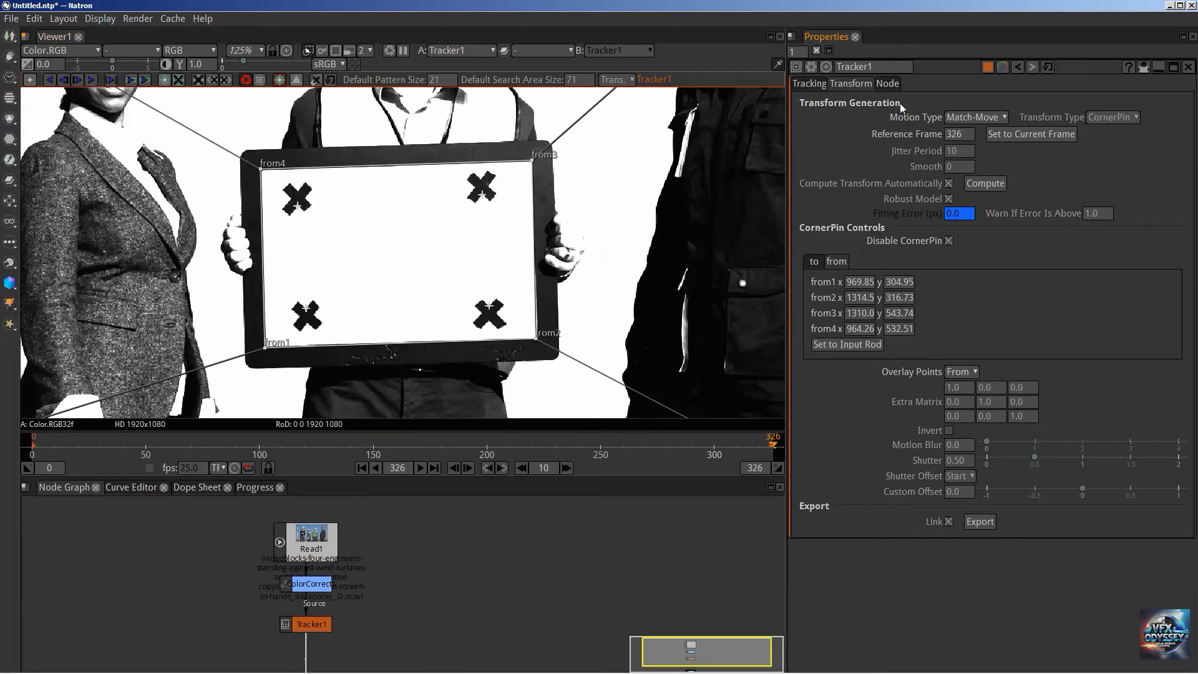
# Enter 326 as the reference frame of Tracker1's transform.
pyautogui.doubleClick(961, 135)
pyautogui.moveTo(958, 134); pyautogui.dragTo(876, 143)
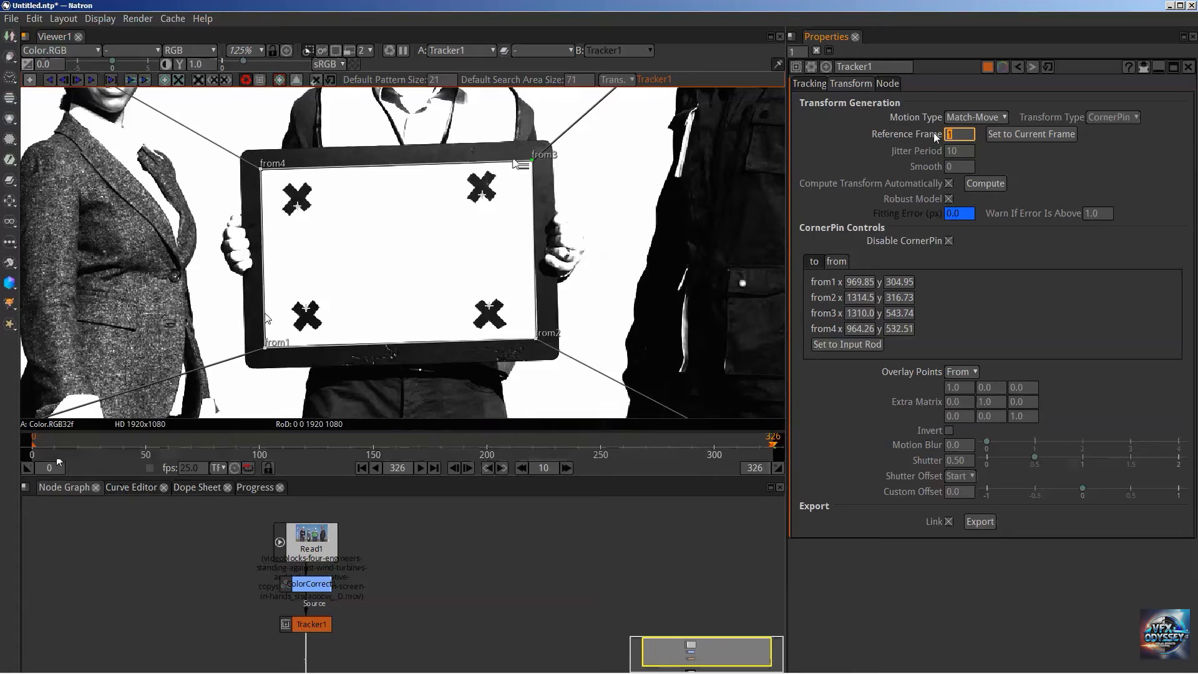
pyautogui.write('326')
pyautogui.press('Return')
# Export a linked CornerPin node from Tracker1 and move it slightly farther away from the tracker.
pyautogui.moveTo(558, 597); pyautogui.dragTo(553, 558)
pyautogui.click(978, 523)
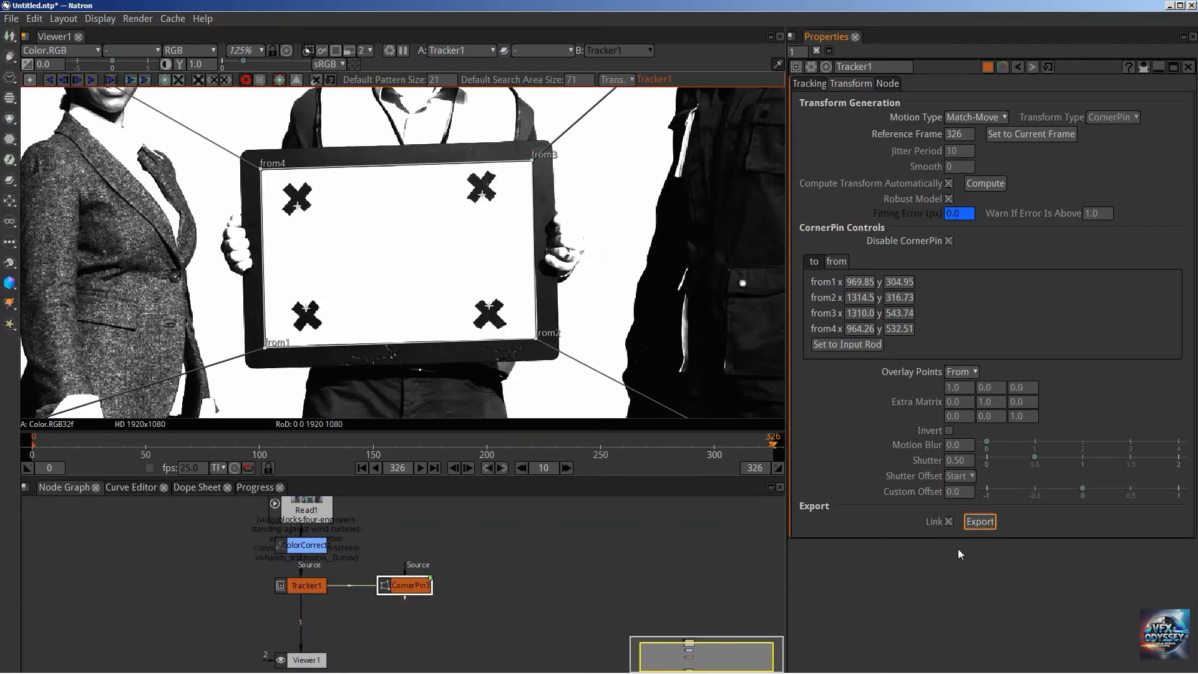
pyautogui.moveTo(416, 585); pyautogui.dragTo(440, 586)
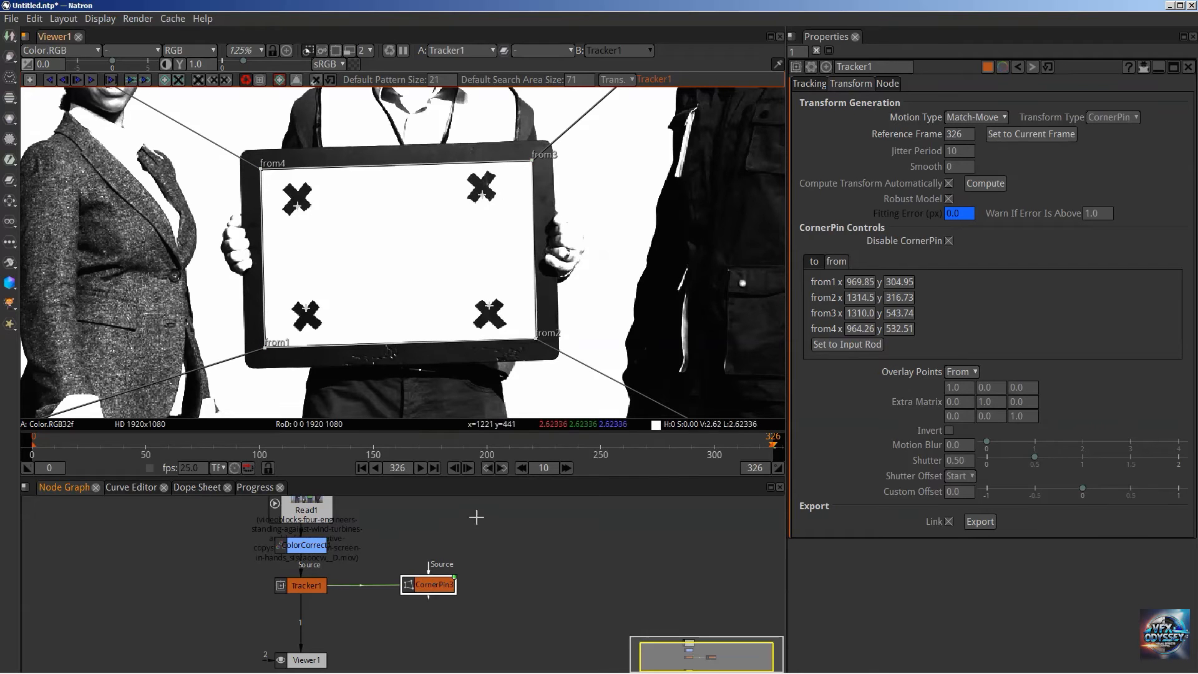
# Add a CheckerBoard node above the exported CornerPin and connect it as the CornerPin's source.
pyautogui.moveTo(450, 536); pyautogui.dragTo(450, 577)
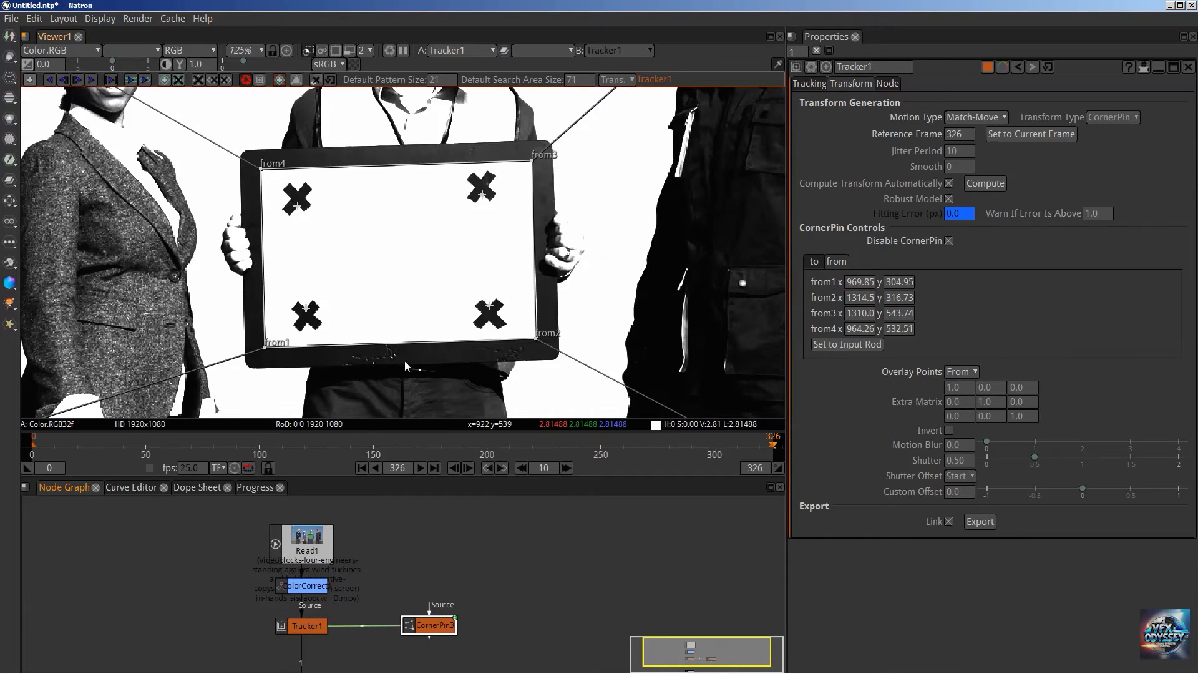
pyautogui.click(417, 544)
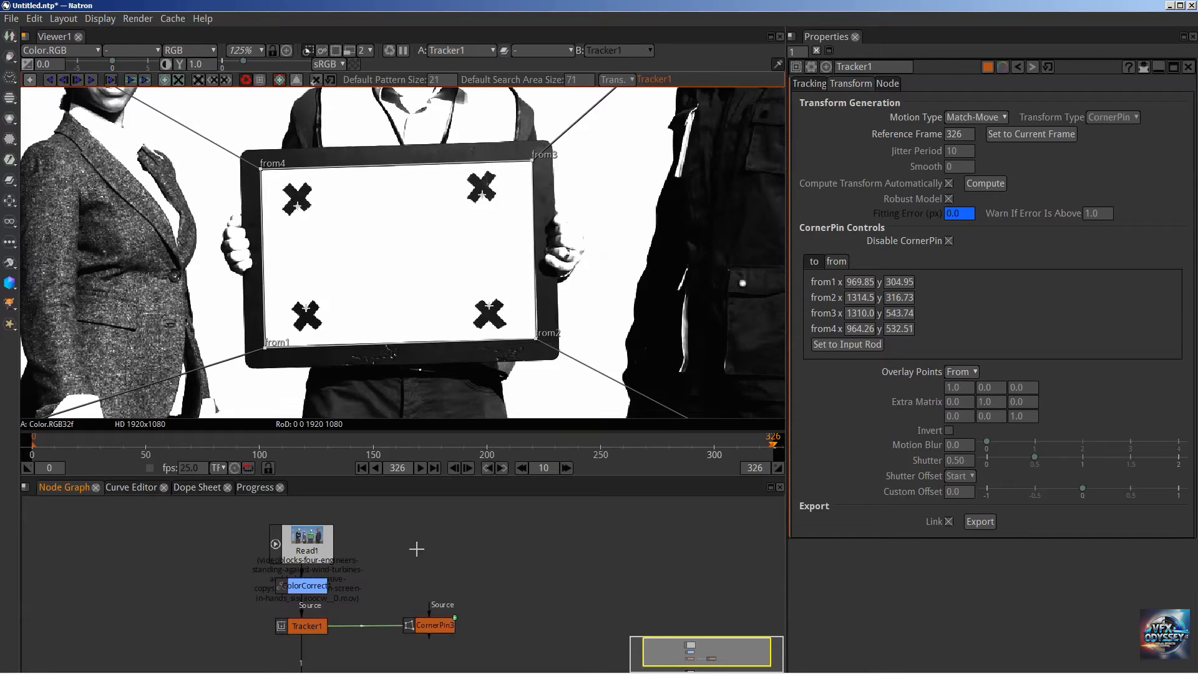
pyautogui.click(8, 36)
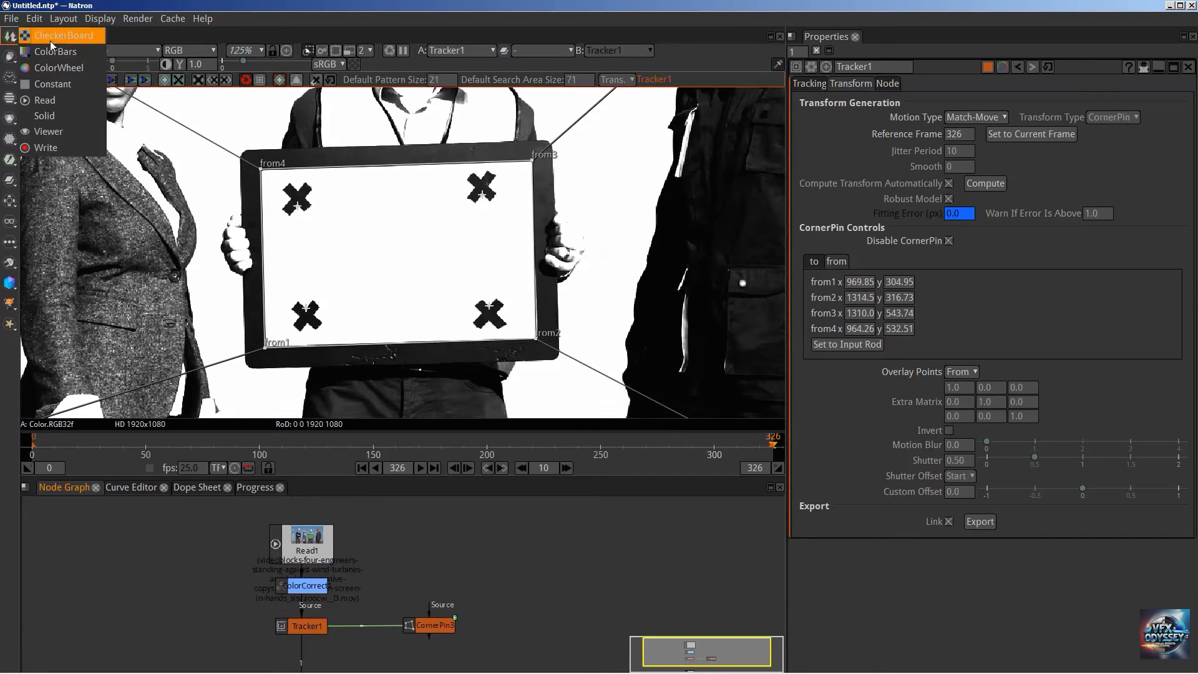
pyautogui.click(52, 39)
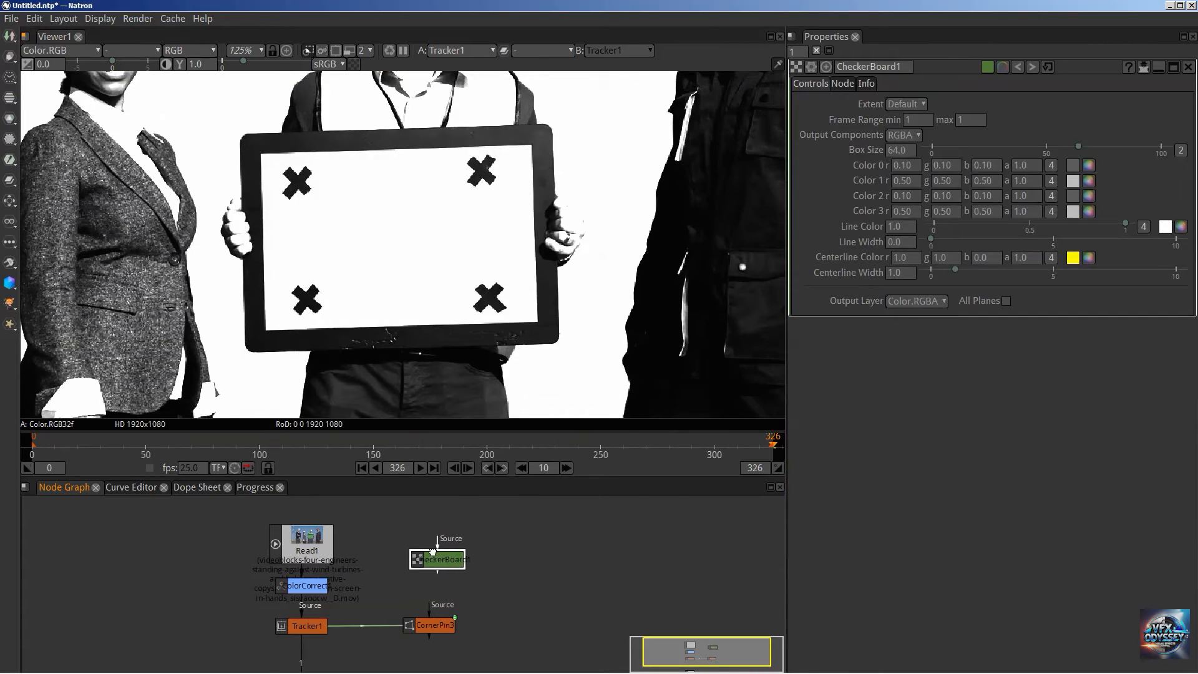
pyautogui.moveTo(430, 610); pyautogui.dragTo(433, 547)
pyautogui.scroll(-3, 441, 548)
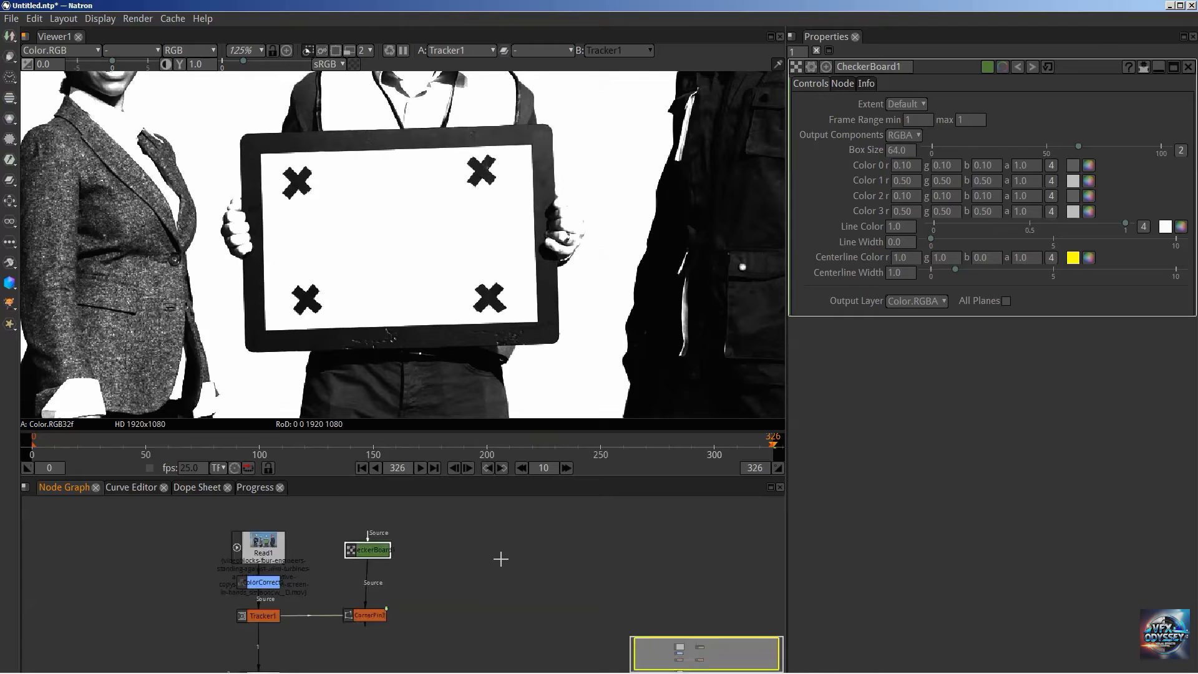
# View the CheckerBoard's output, return the viewer to Tracker1 and reopen Tracker1's properties.
pyautogui.scroll(1, 375, 572)
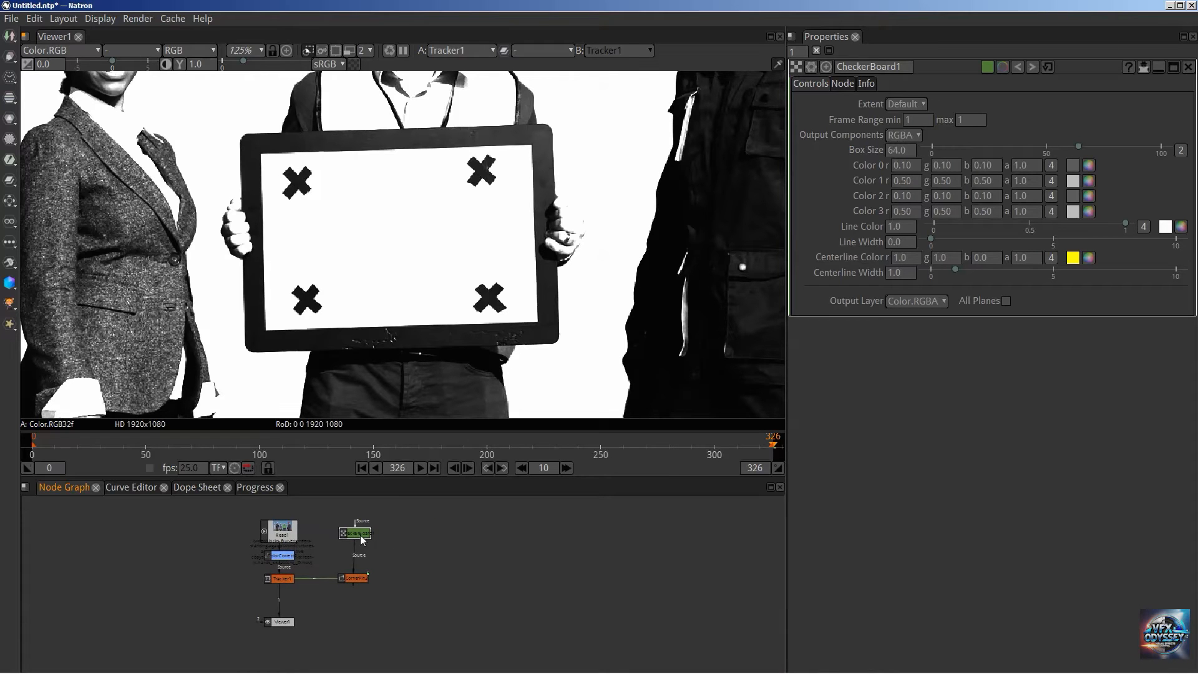
pyautogui.press('1')
pyautogui.scroll(-6, 373, 237)
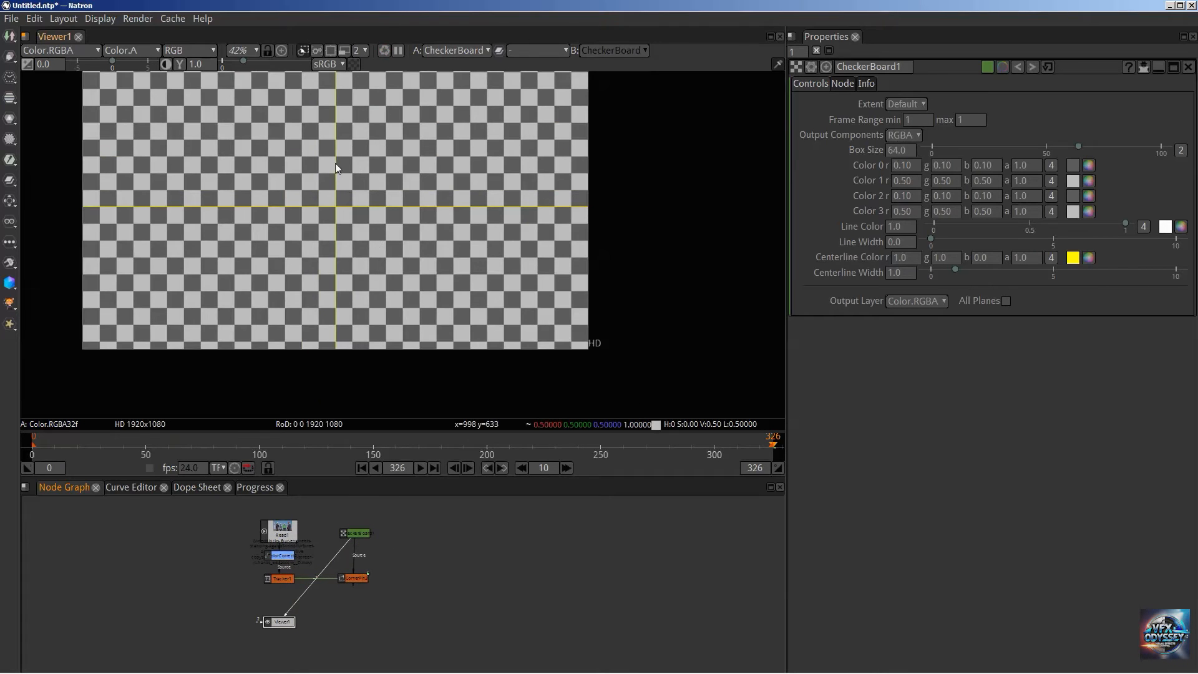
pyautogui.moveTo(337, 161); pyautogui.dragTo(394, 201)
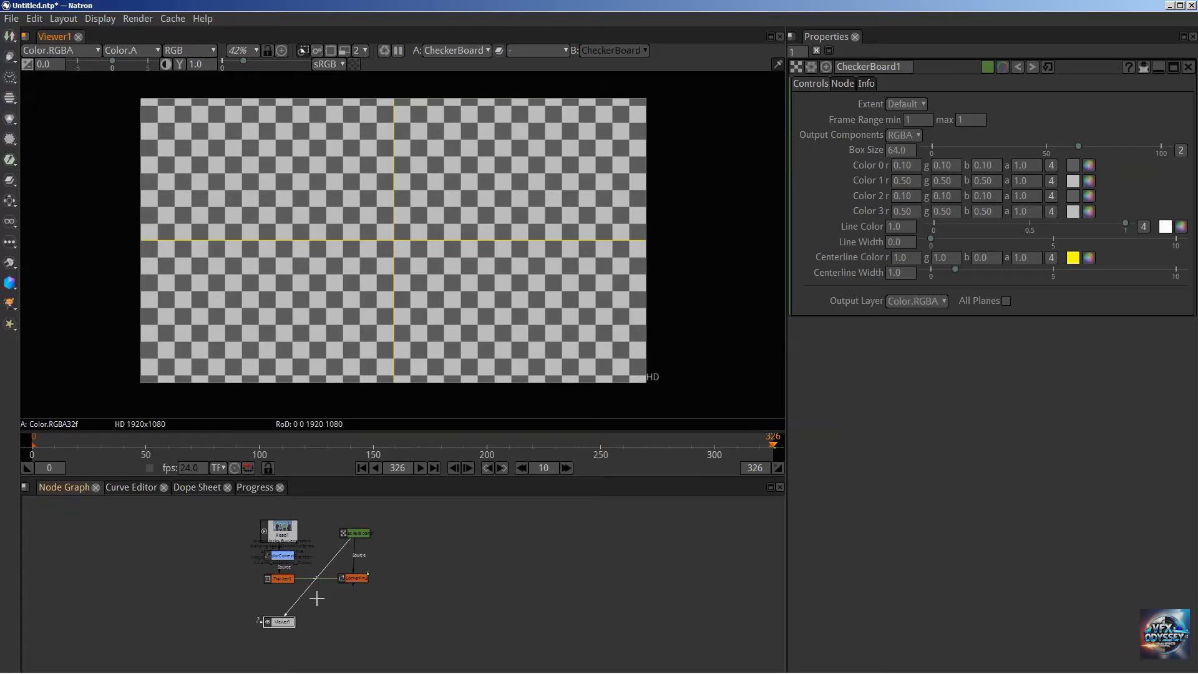
pyautogui.click(284, 579)
pyautogui.press('1')
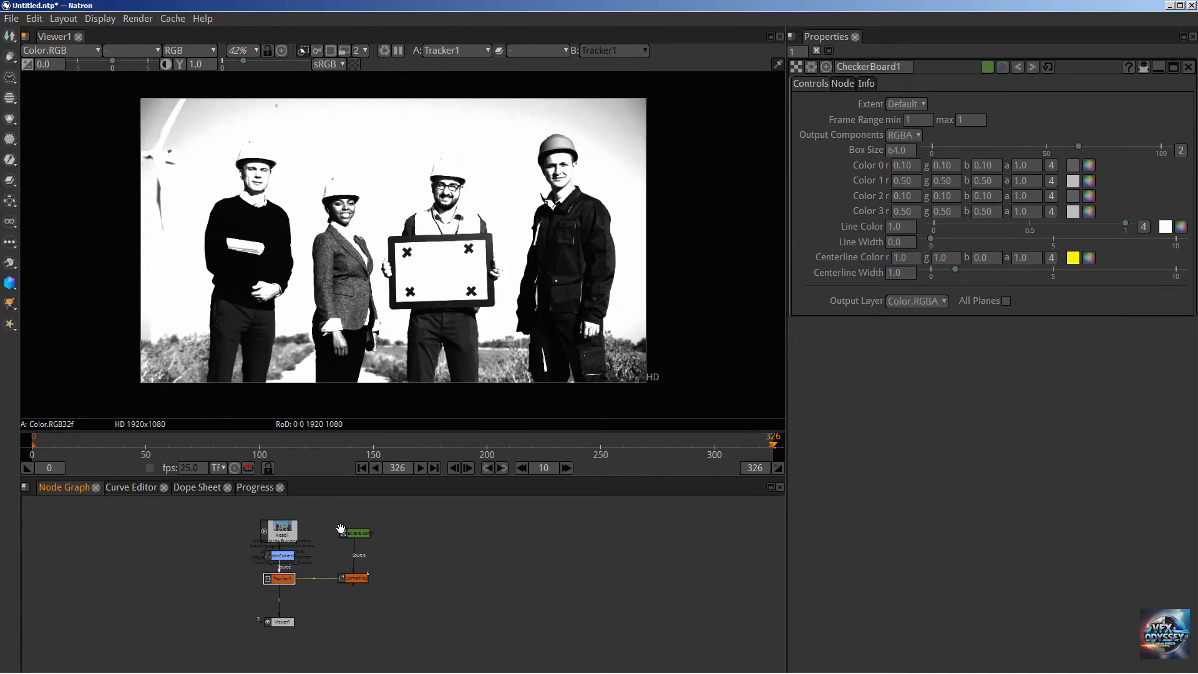
pyautogui.doubleClick(281, 578)
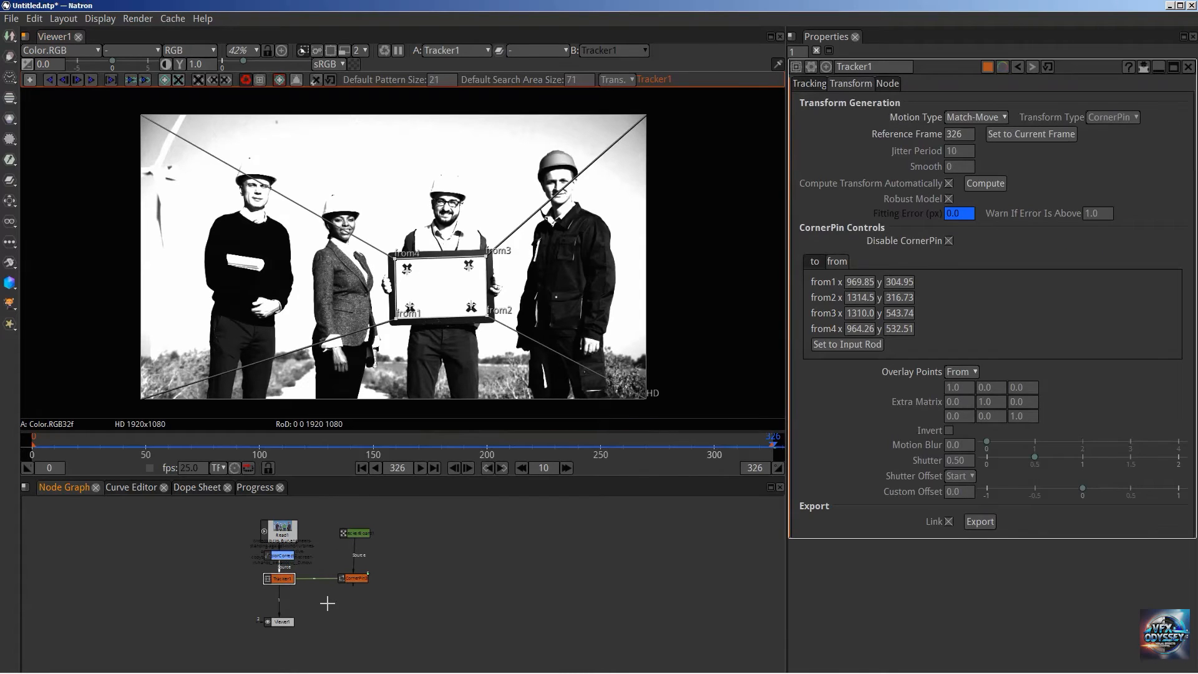
# Add a Merge node below the tracker and CornerPin and connect its B input to Read1.
pyautogui.scroll(3, 392, 568)
pyautogui.moveTo(357, 601); pyautogui.dragTo(445, 567)
pyautogui.scroll(1, 426, 556)
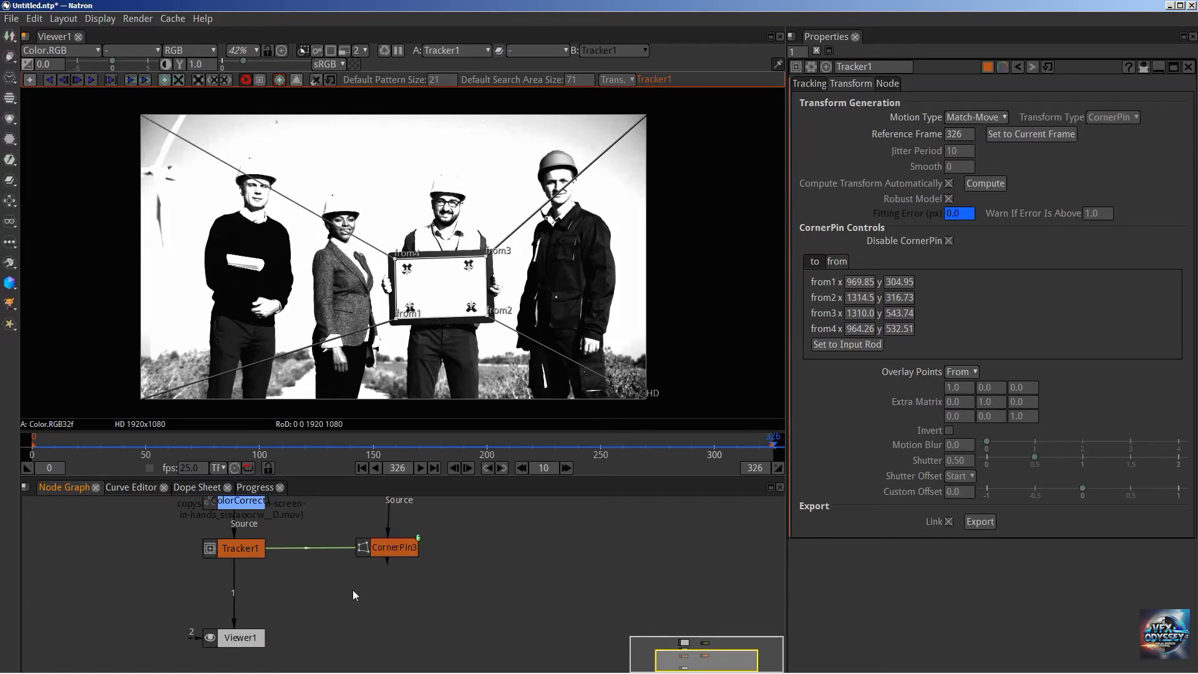
pyautogui.press('m')
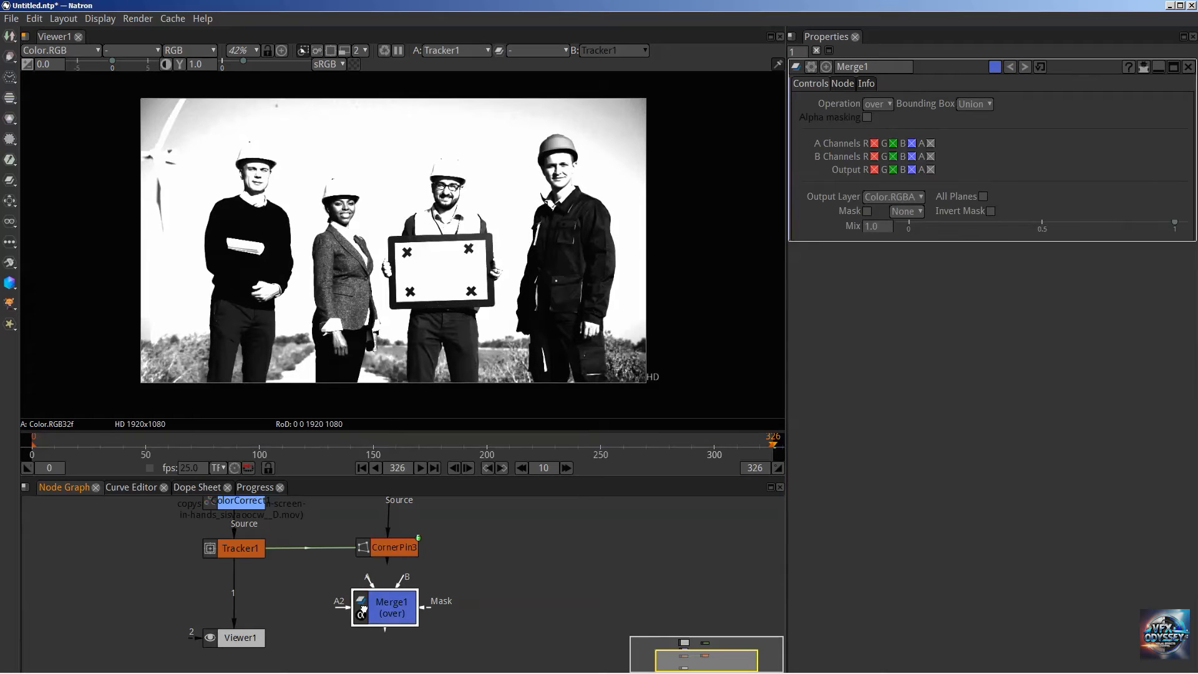
pyautogui.moveTo(364, 609); pyautogui.dragTo(304, 602)
pyautogui.scroll(-1, 364, 566)
pyautogui.moveTo(453, 548); pyautogui.dragTo(472, 592)
pyautogui.moveTo(358, 581); pyautogui.dragTo(281, 515)
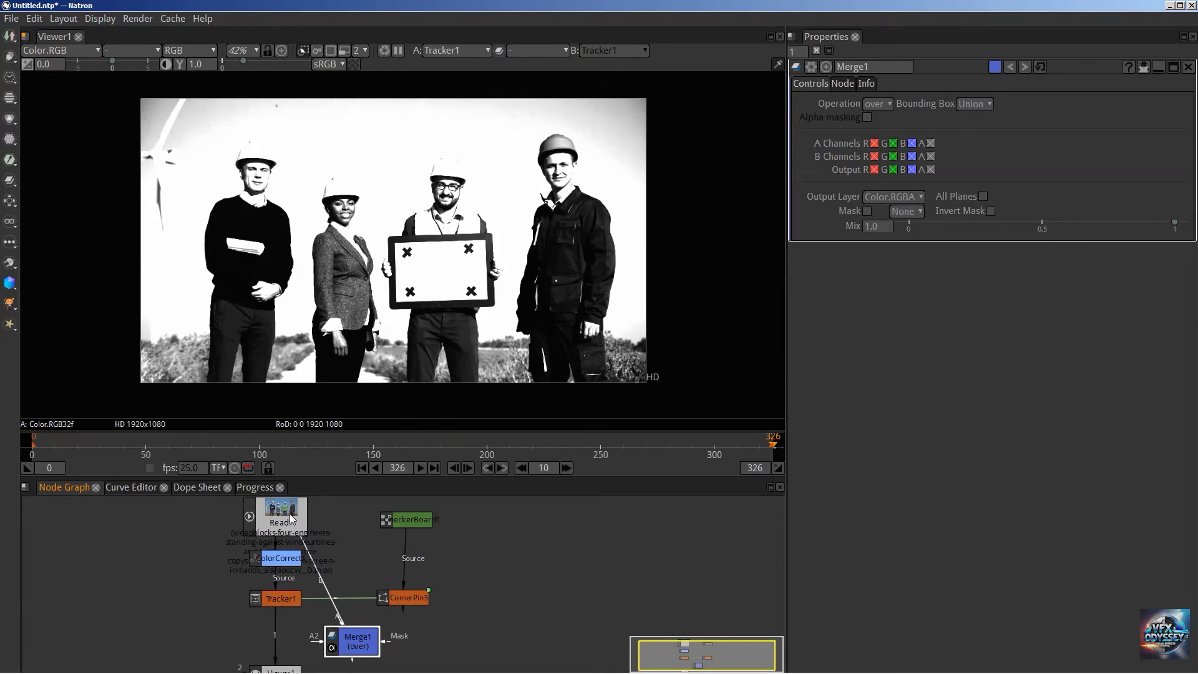
# Try to connect the Merge node's A input to the exported CornerPin, and disconnect it again.
pyautogui.moveTo(335, 632); pyautogui.dragTo(400, 599)
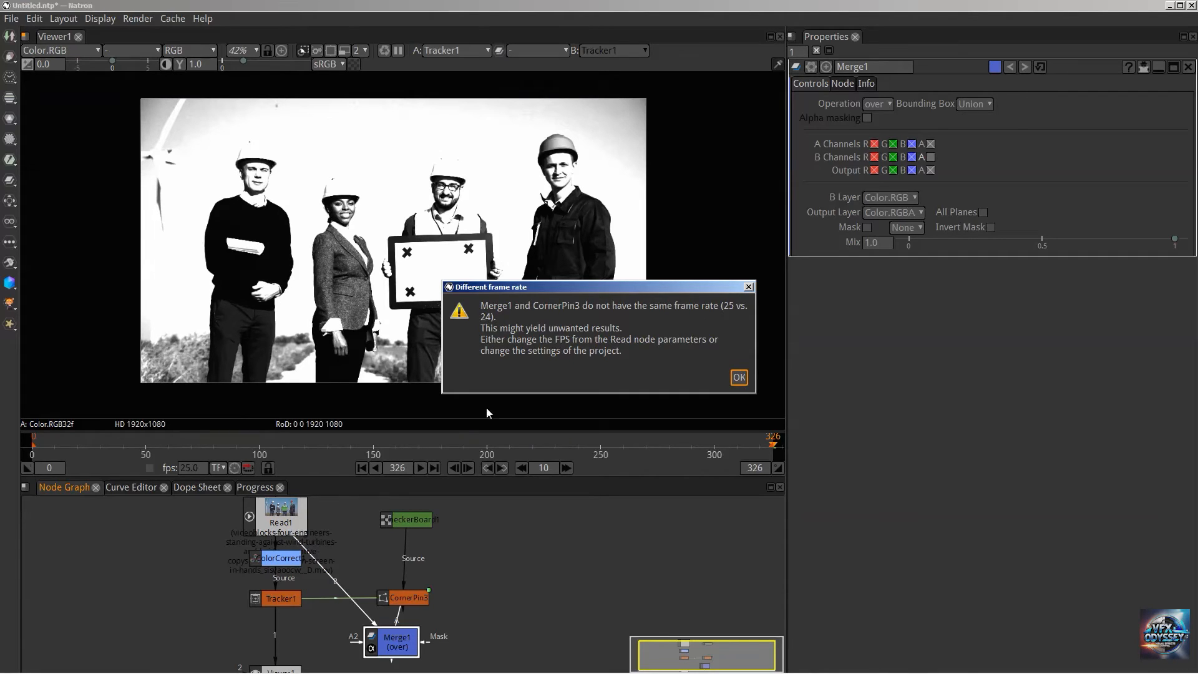
pyautogui.click(748, 287)
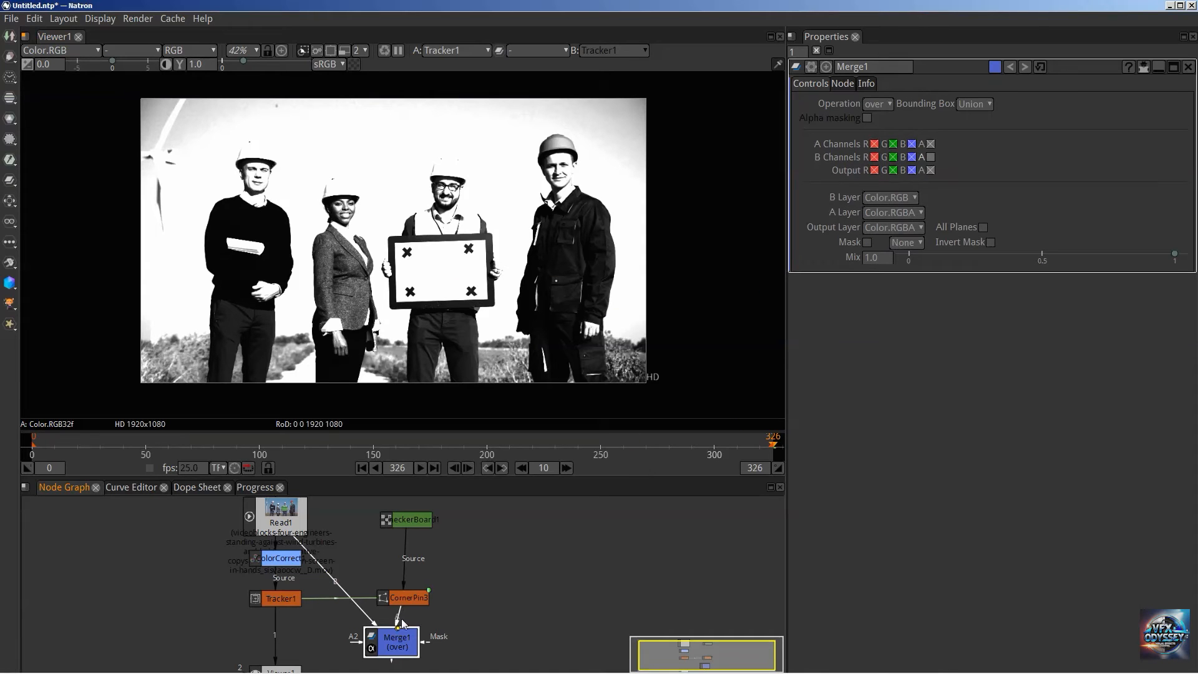
pyautogui.moveTo(399, 620); pyautogui.dragTo(510, 608)
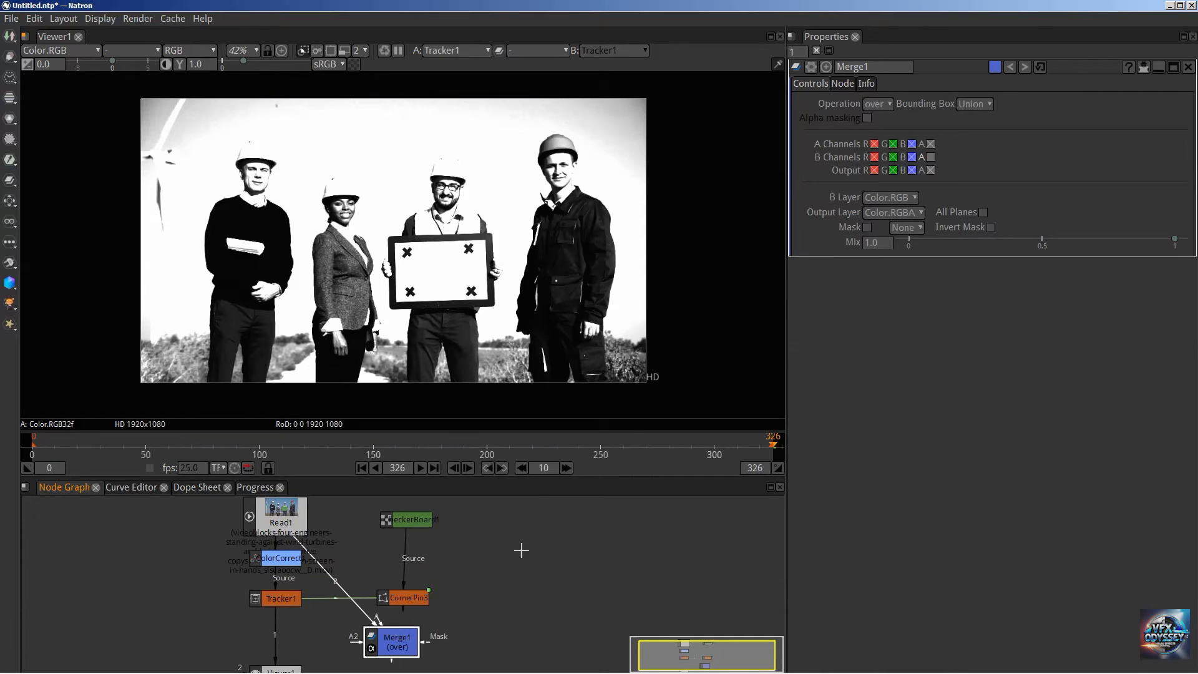
# Check the Read1 clip's frame rate and set the project frame rate to 25.
pyautogui.click(277, 521)
pyautogui.doubleClick(279, 520)
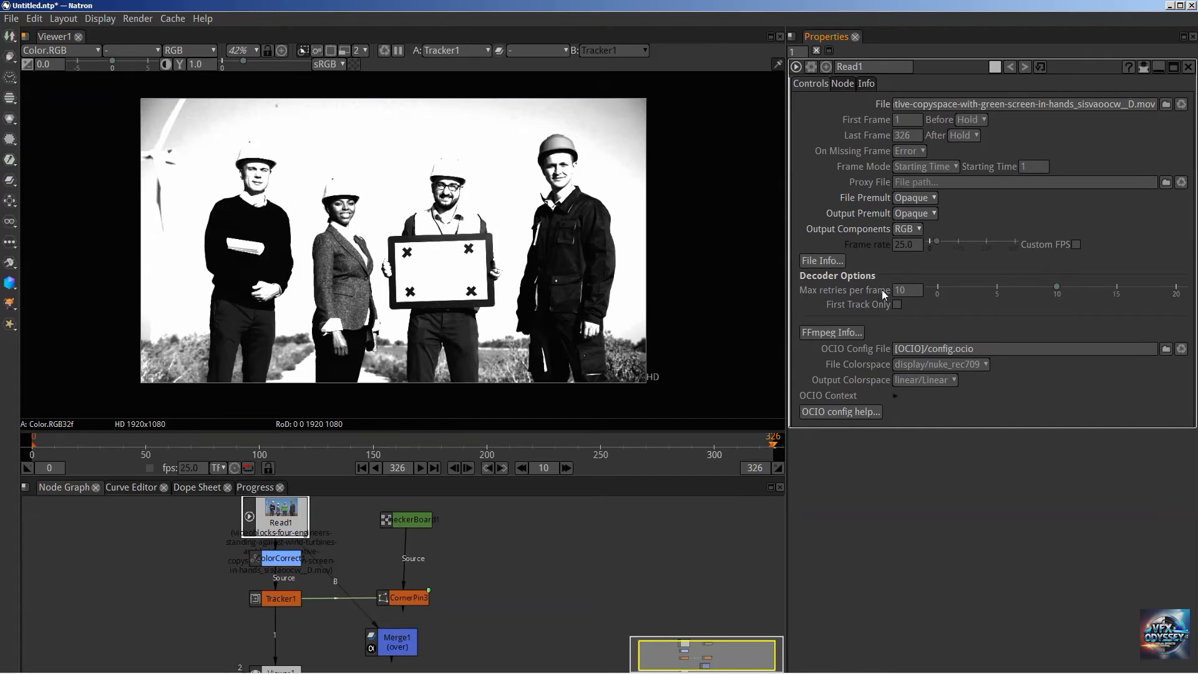
pyautogui.click(578, 546)
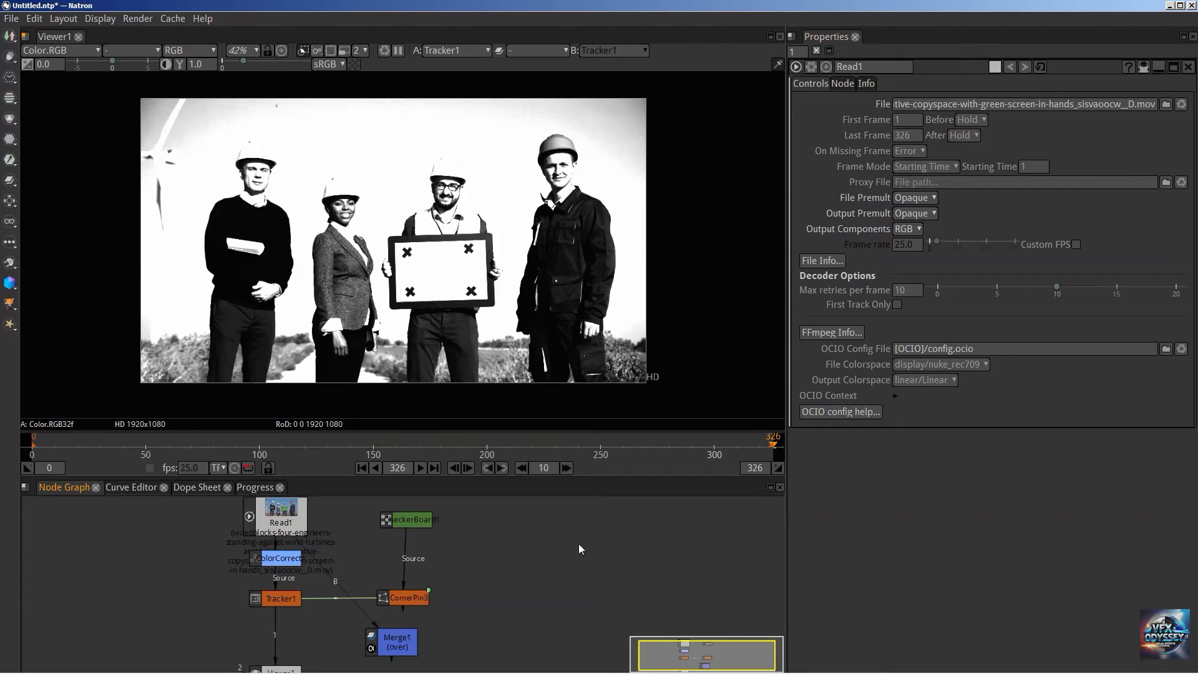
pyautogui.press('s')
pyautogui.doubleClick(877, 288)
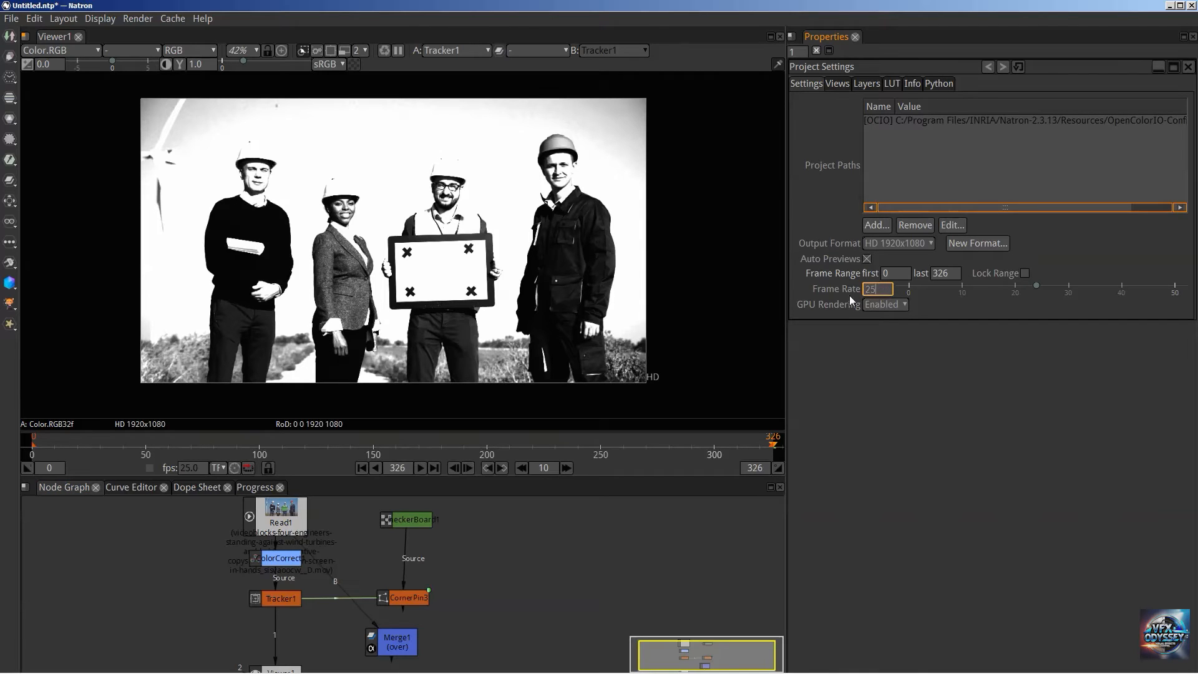
pyautogui.write('25')
pyautogui.press('Return')
# Open Tracker1's properties and connect Merge1's A input to the exported CornerPin3.
pyautogui.click(409, 600)
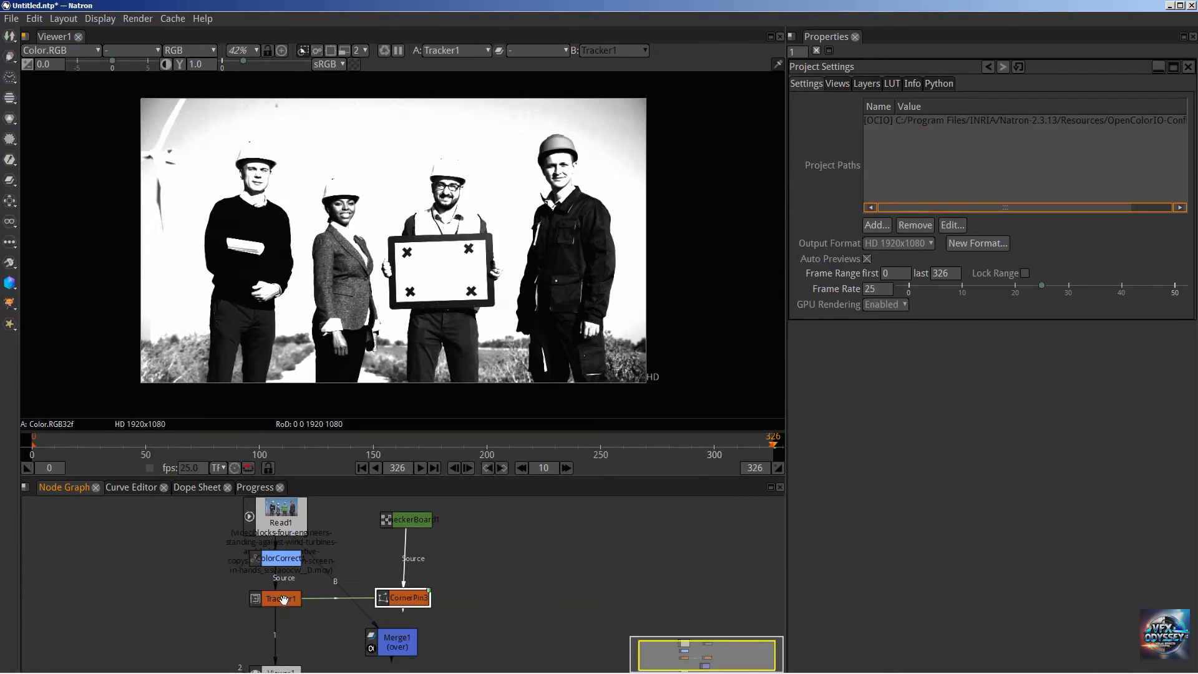
pyautogui.doubleClick(403, 599)
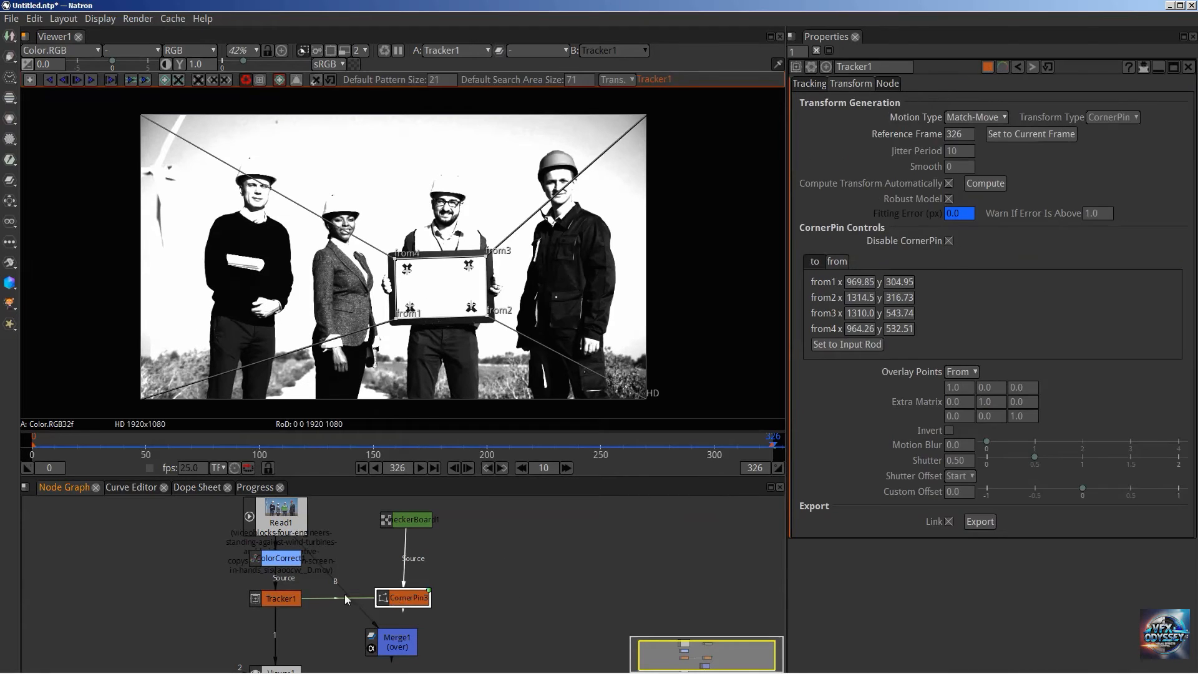
pyautogui.click(387, 632)
pyautogui.moveTo(377, 581); pyautogui.dragTo(410, 591)
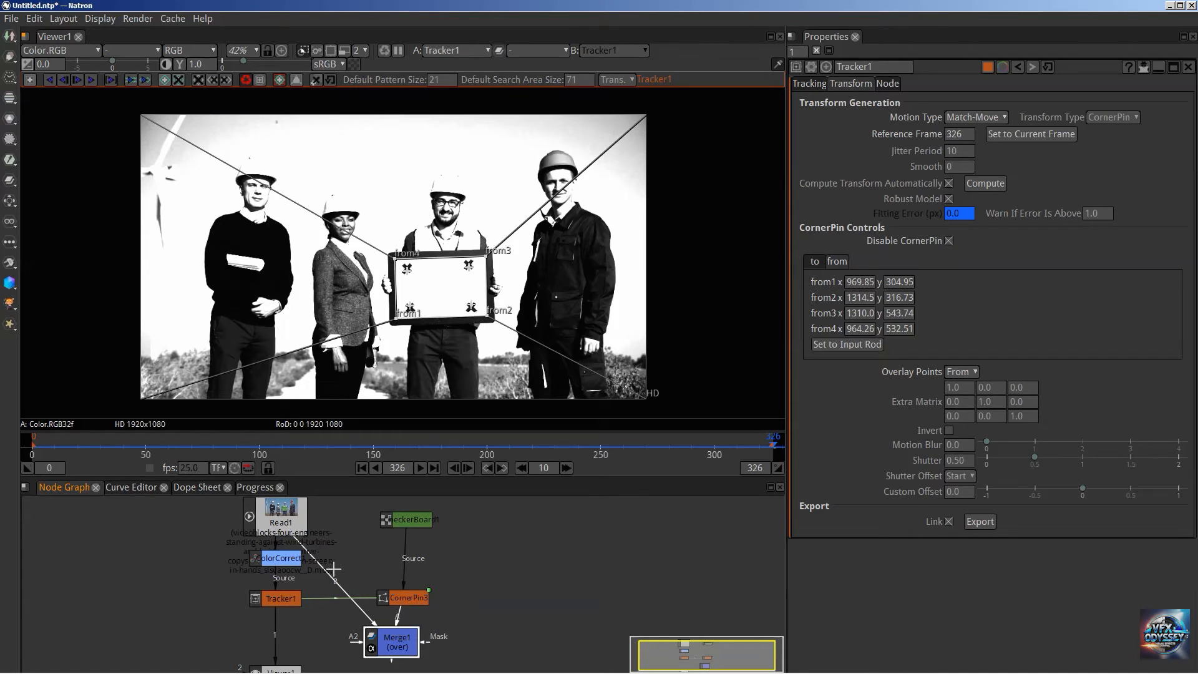
pyautogui.moveTo(389, 649); pyautogui.dragTo(390, 645)
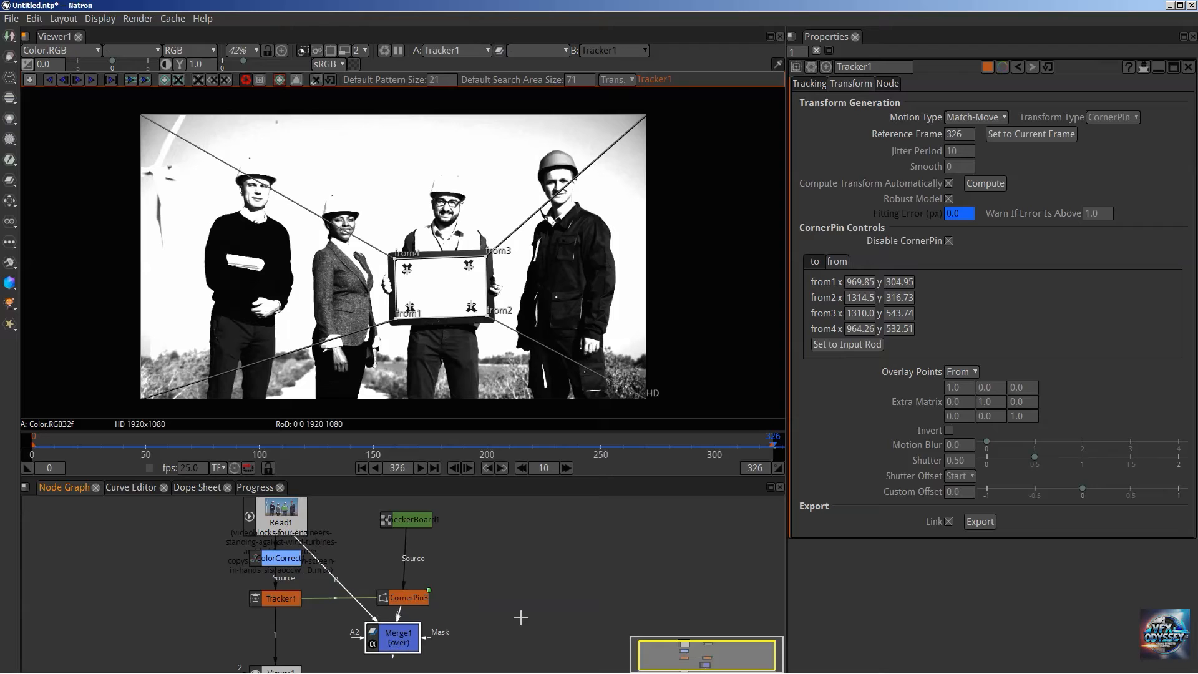
# Connect Viewer1 to Merge1 to show the composite and reposition the Viewer1 node below it.
pyautogui.moveTo(522, 618); pyautogui.dragTo(513, 557)
pyautogui.moveTo(277, 617); pyautogui.dragTo(314, 646)
pyautogui.click(389, 583)
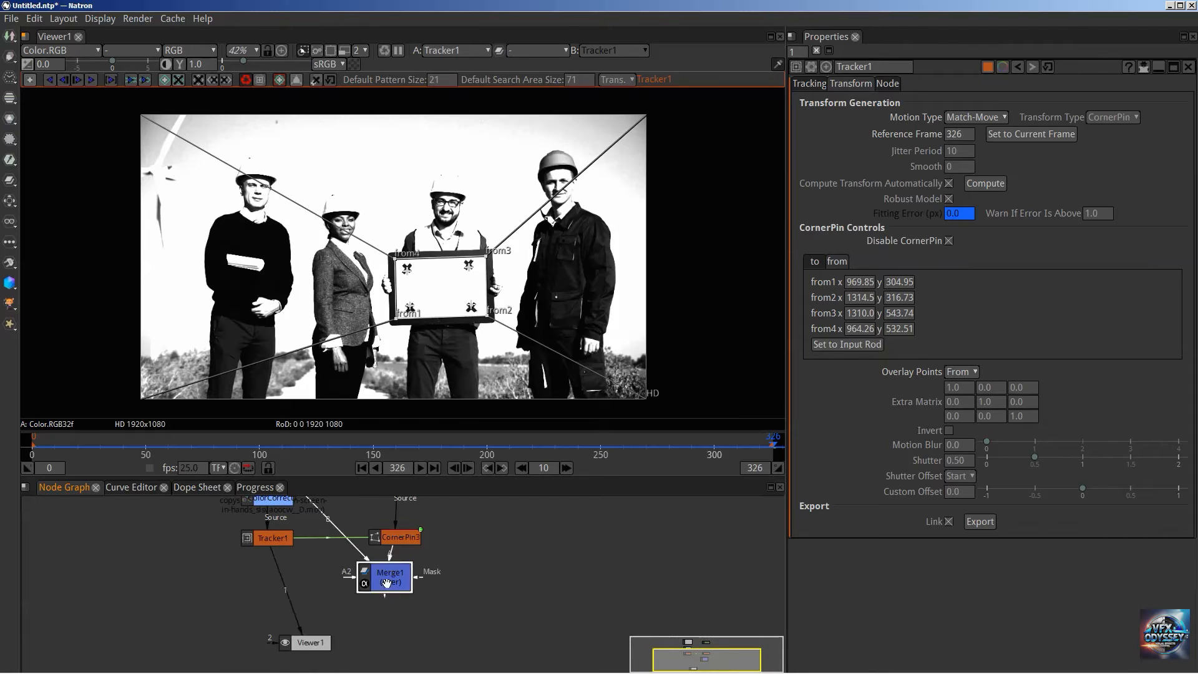
pyautogui.press('1')
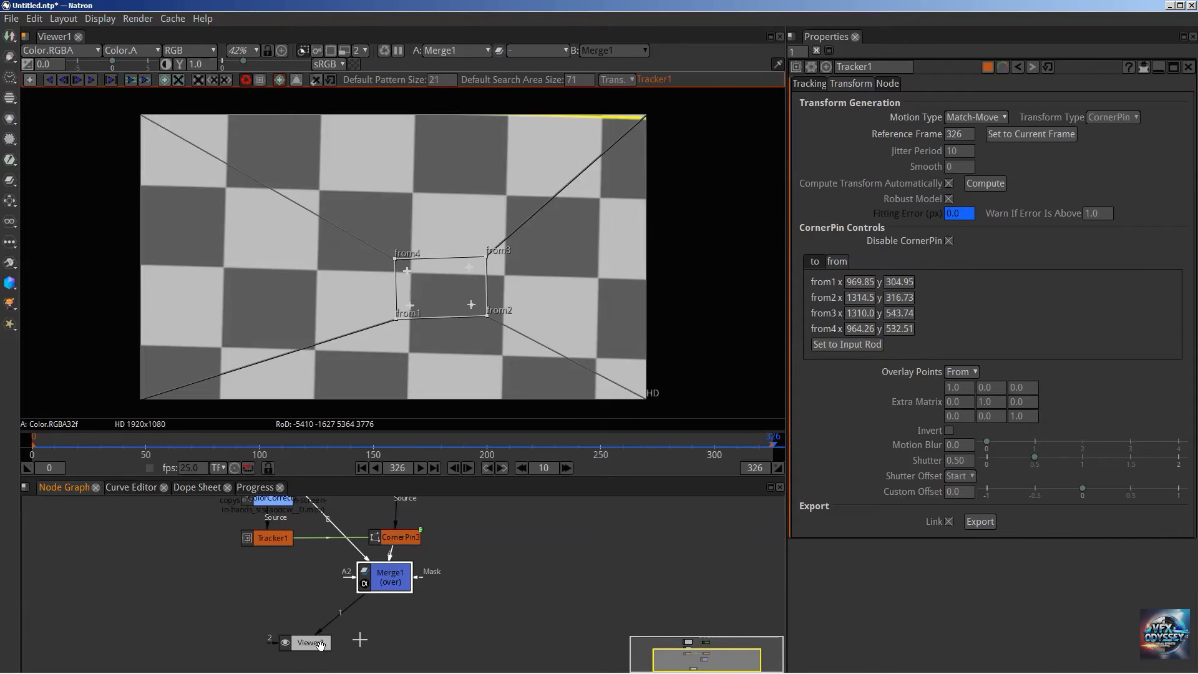
pyautogui.moveTo(315, 643); pyautogui.dragTo(332, 639)
pyautogui.scroll(-3, 504, 330)
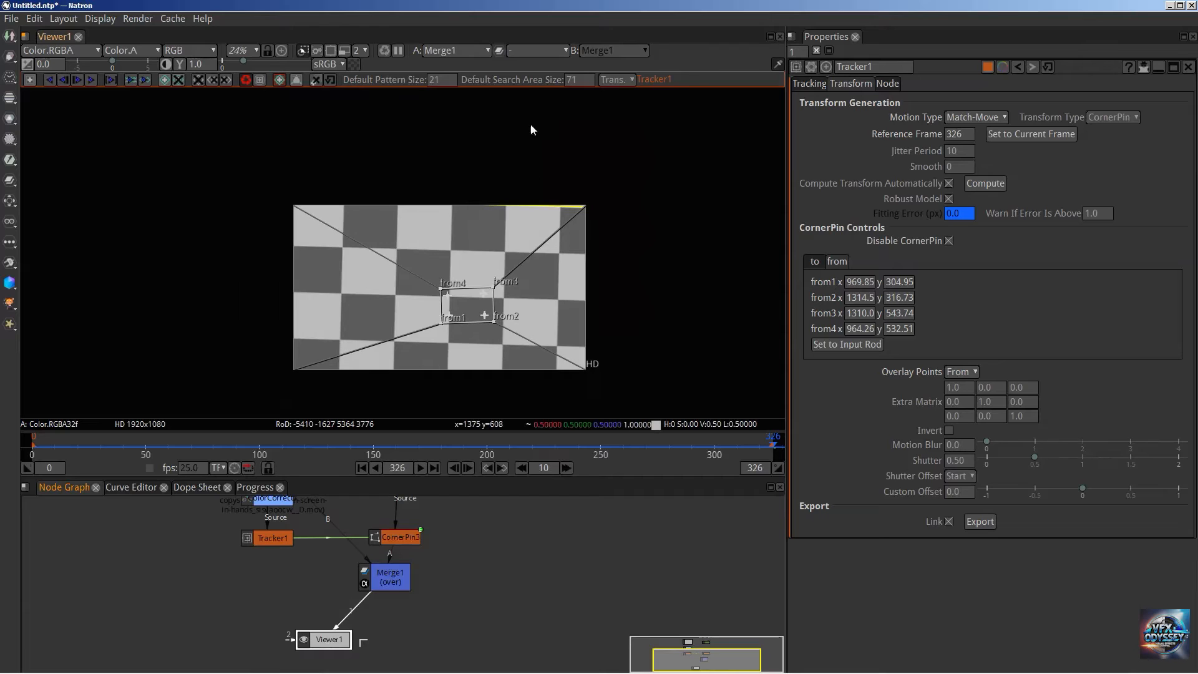
# Open CornerPin3's properties and set its from points to the input RoD.
pyautogui.click(387, 580)
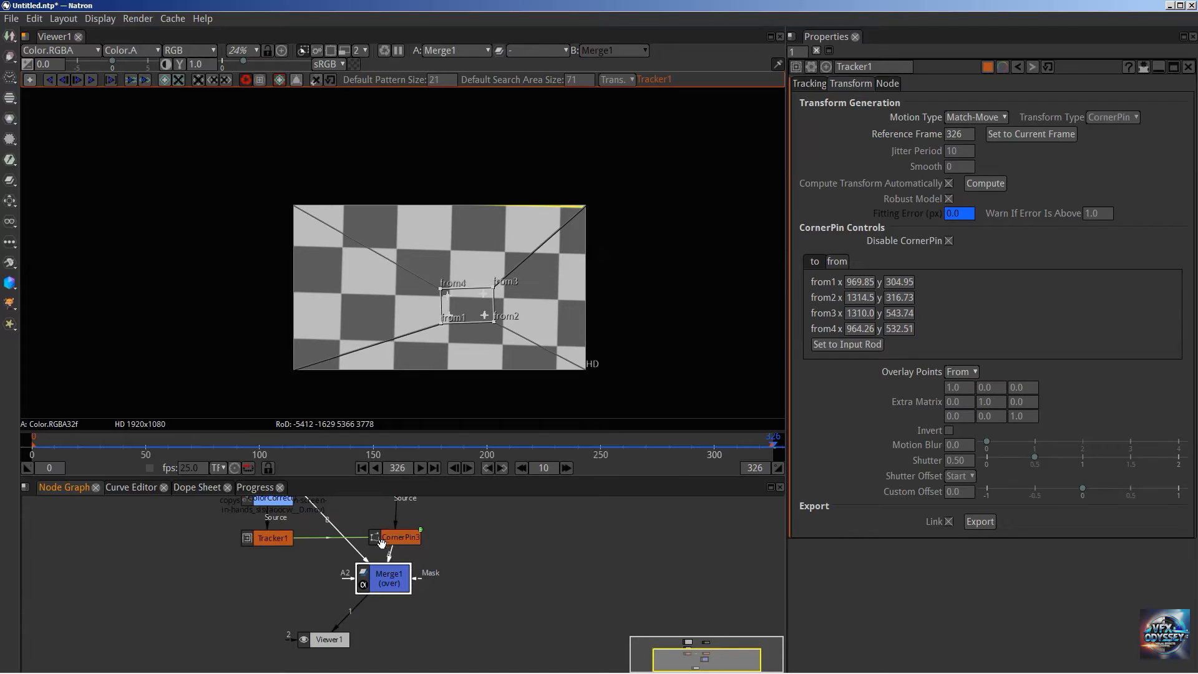
pyautogui.click(401, 540)
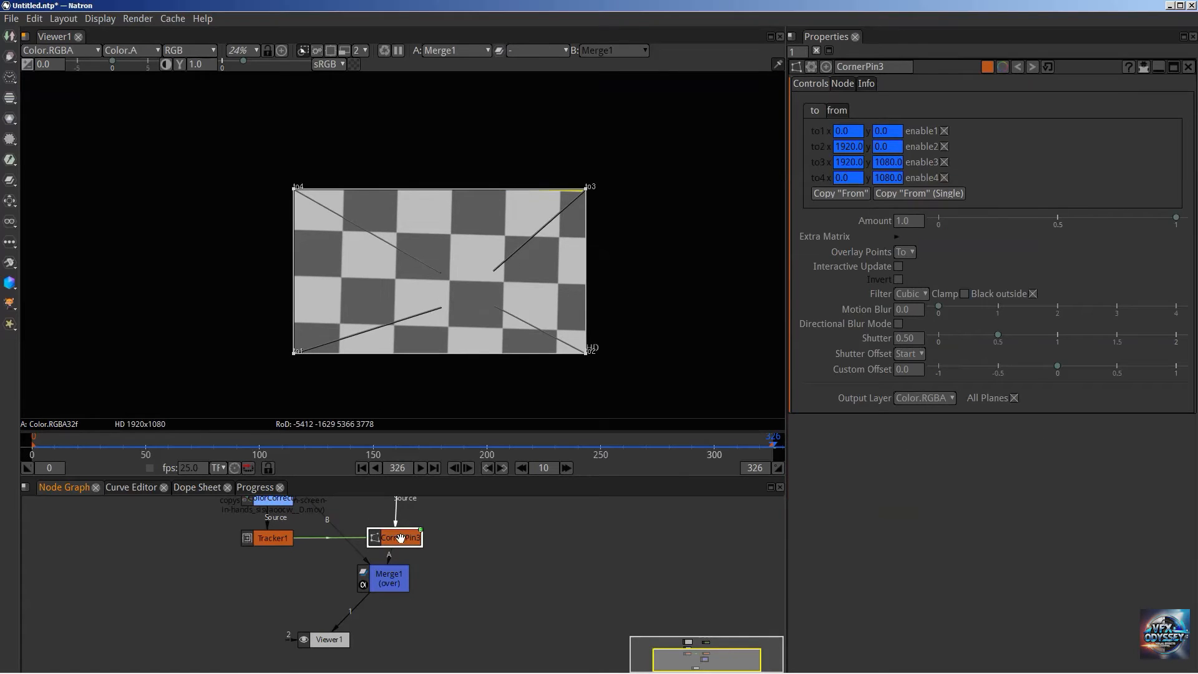
pyautogui.click(838, 111)
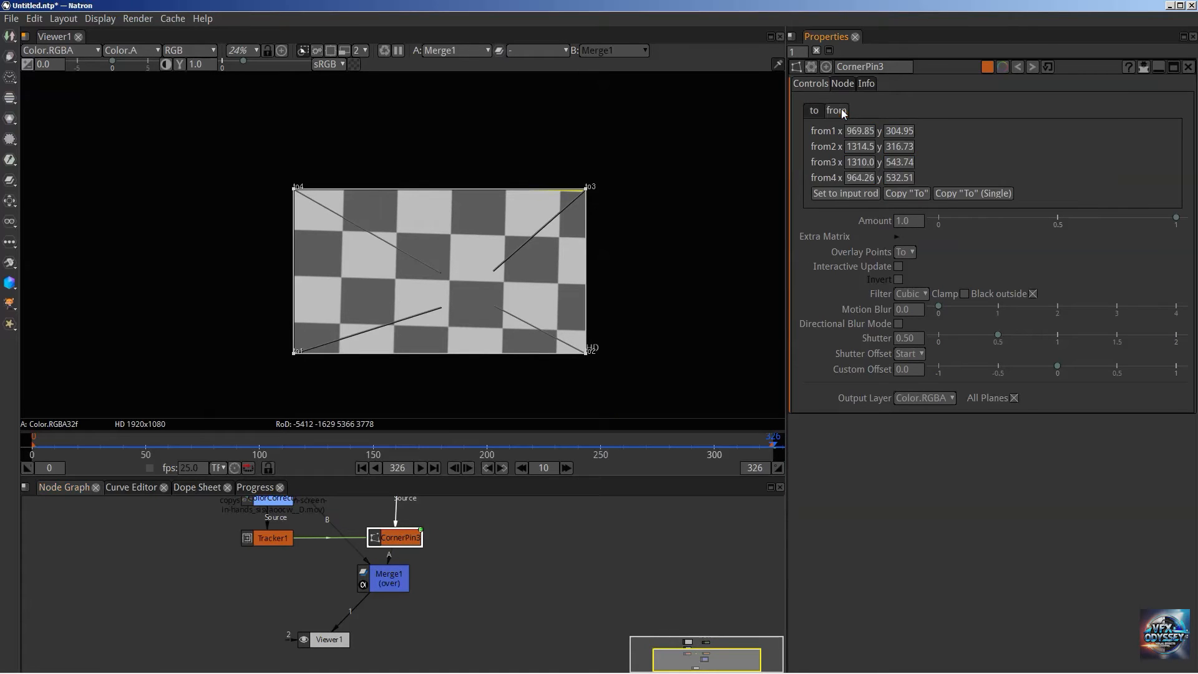
pyautogui.click(855, 193)
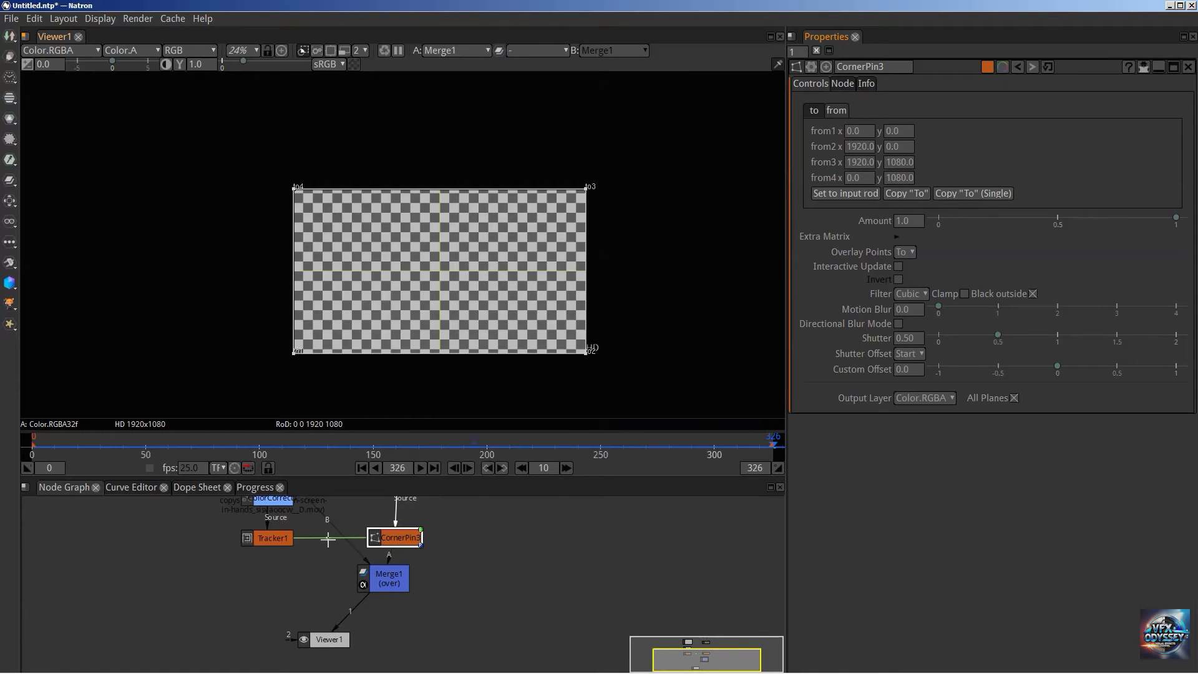
# Turn off Disable CornerPin in Tracker1's transform settings and recompute the transform.
pyautogui.doubleClick(274, 541)
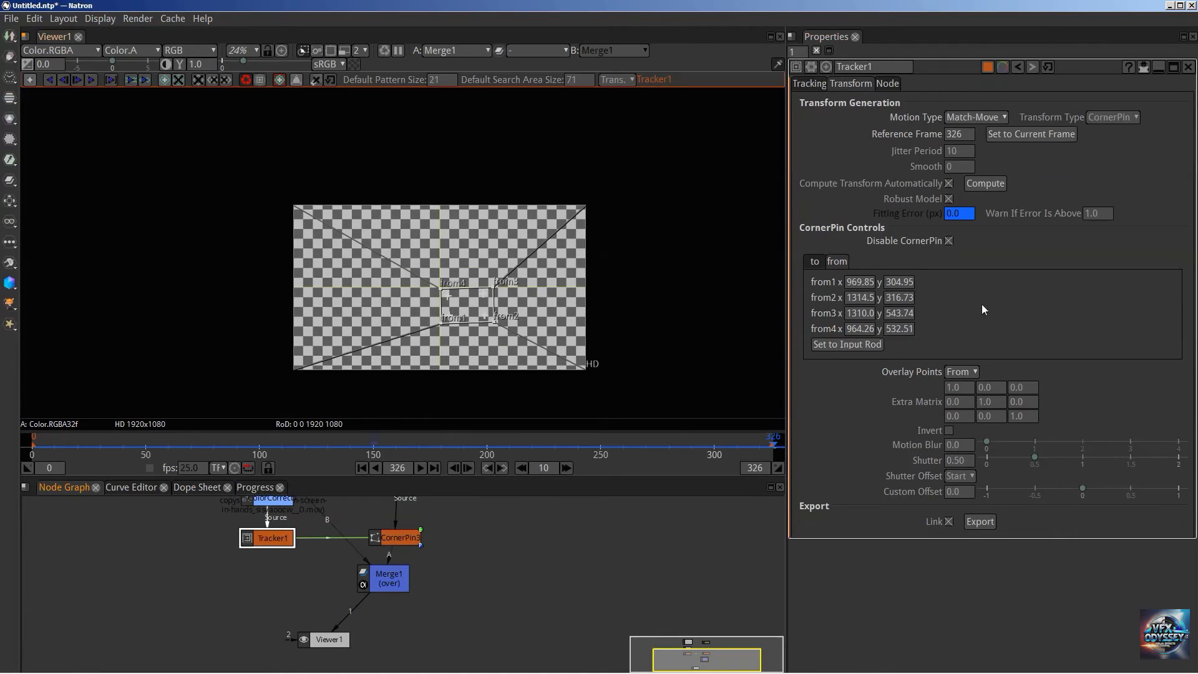
pyautogui.click(949, 241)
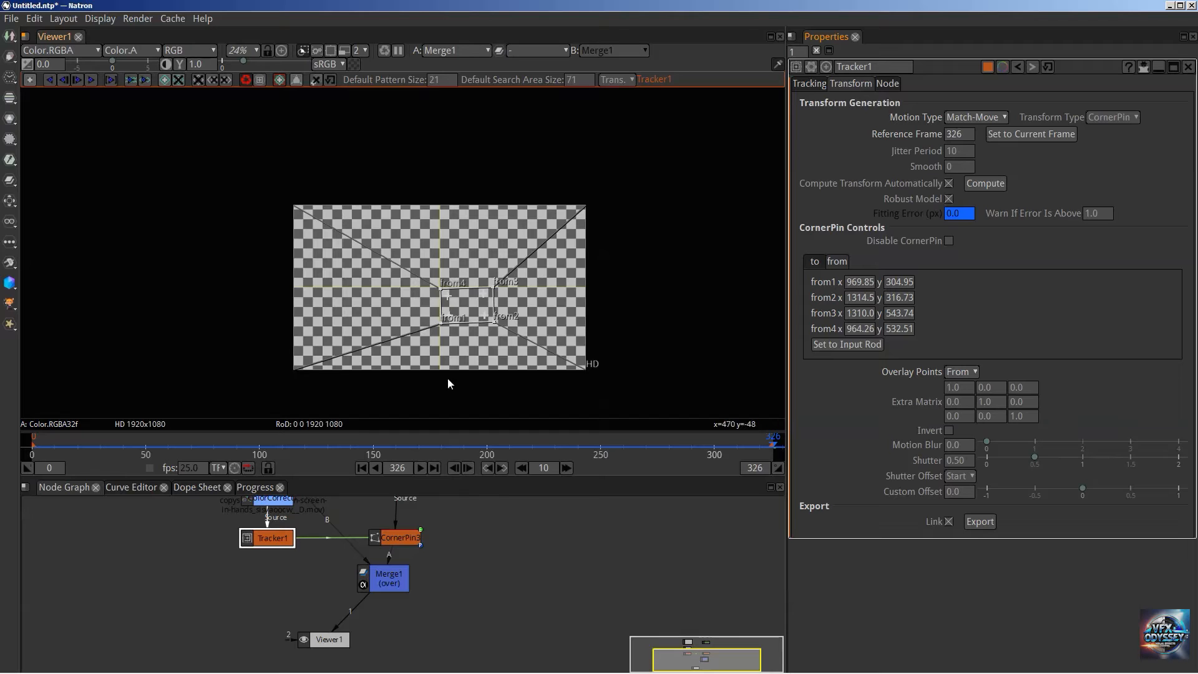
pyautogui.click(985, 183)
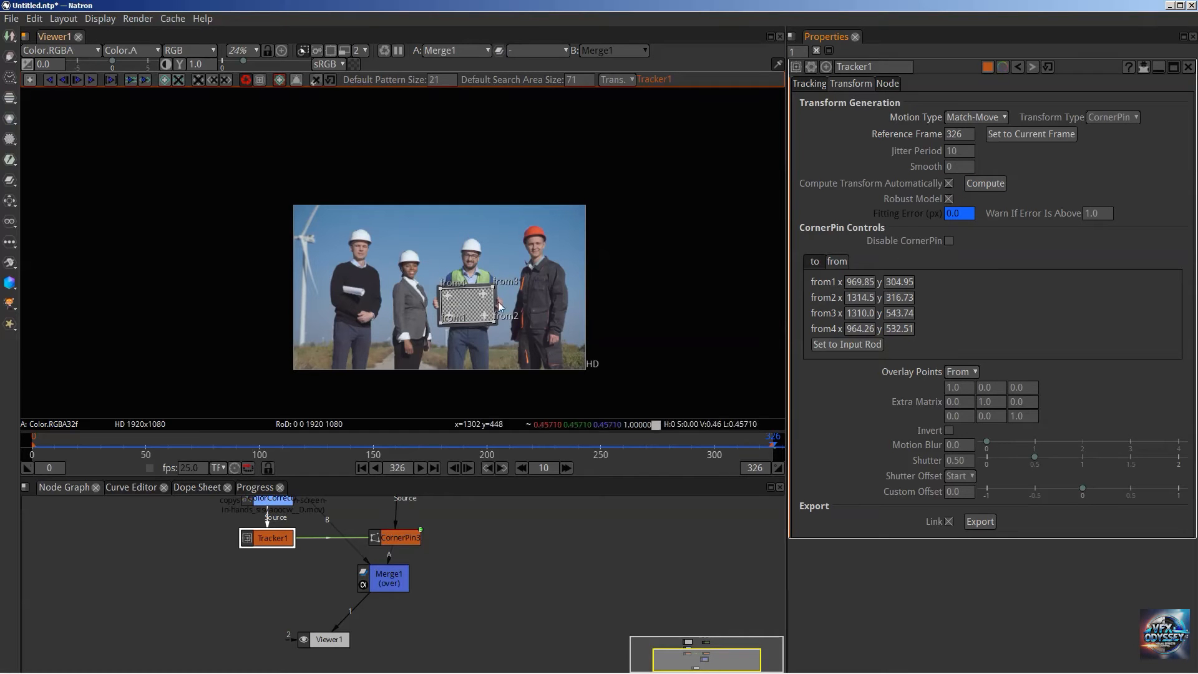
# Move Tracker1's from2 point to the board's lower inner corner, at about x 1320, y 316, and recompute the transform.
pyautogui.scroll(8, 498, 301)
pyautogui.moveTo(506, 337); pyautogui.dragTo(530, 271)
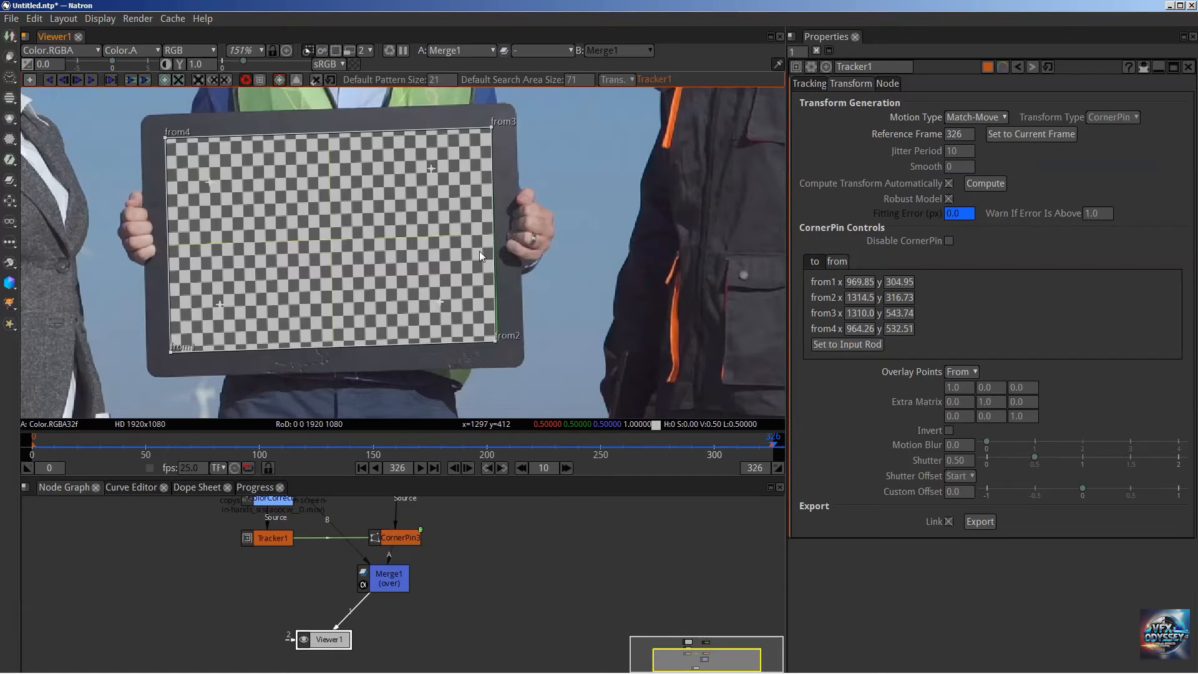
pyautogui.scroll(2, 504, 337)
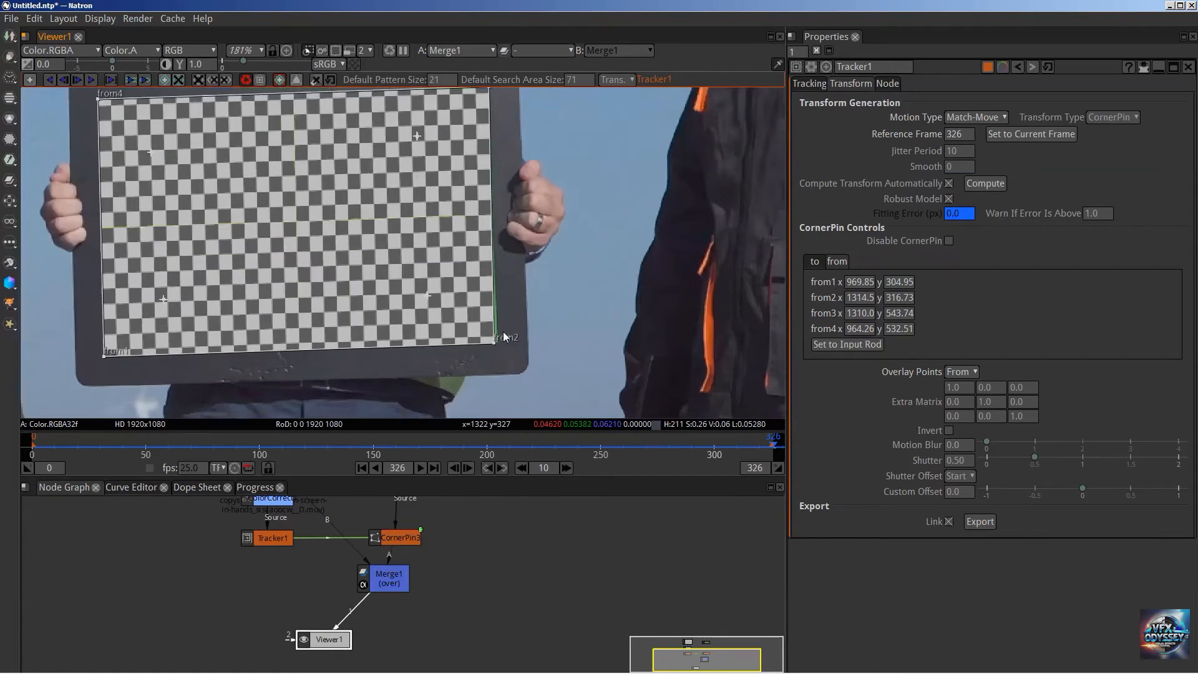
pyautogui.scroll(2, 505, 337)
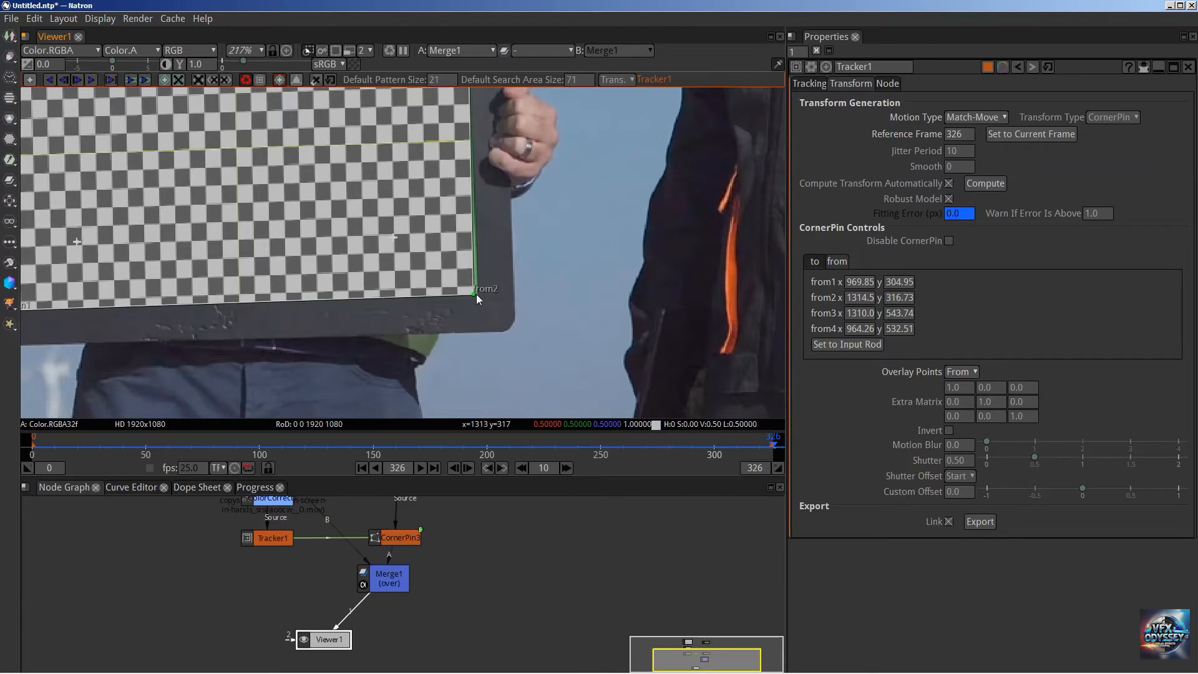
pyautogui.moveTo(477, 294); pyautogui.dragTo(480, 293)
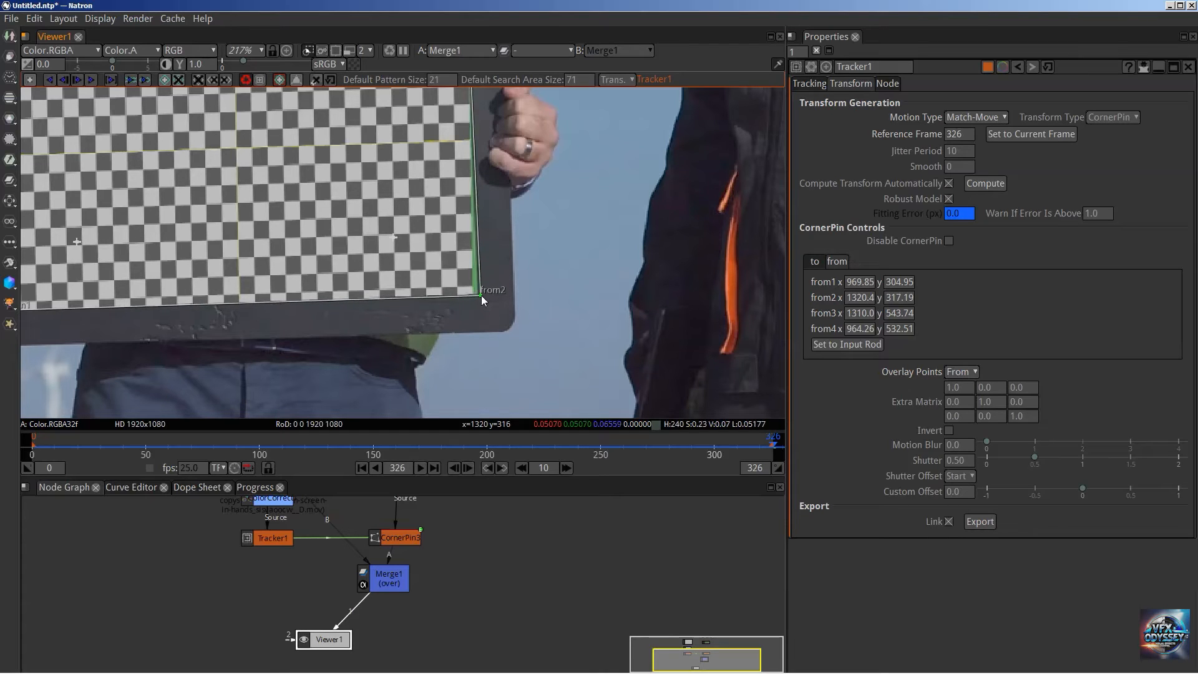
pyautogui.moveTo(482, 294); pyautogui.dragTo(481, 295)
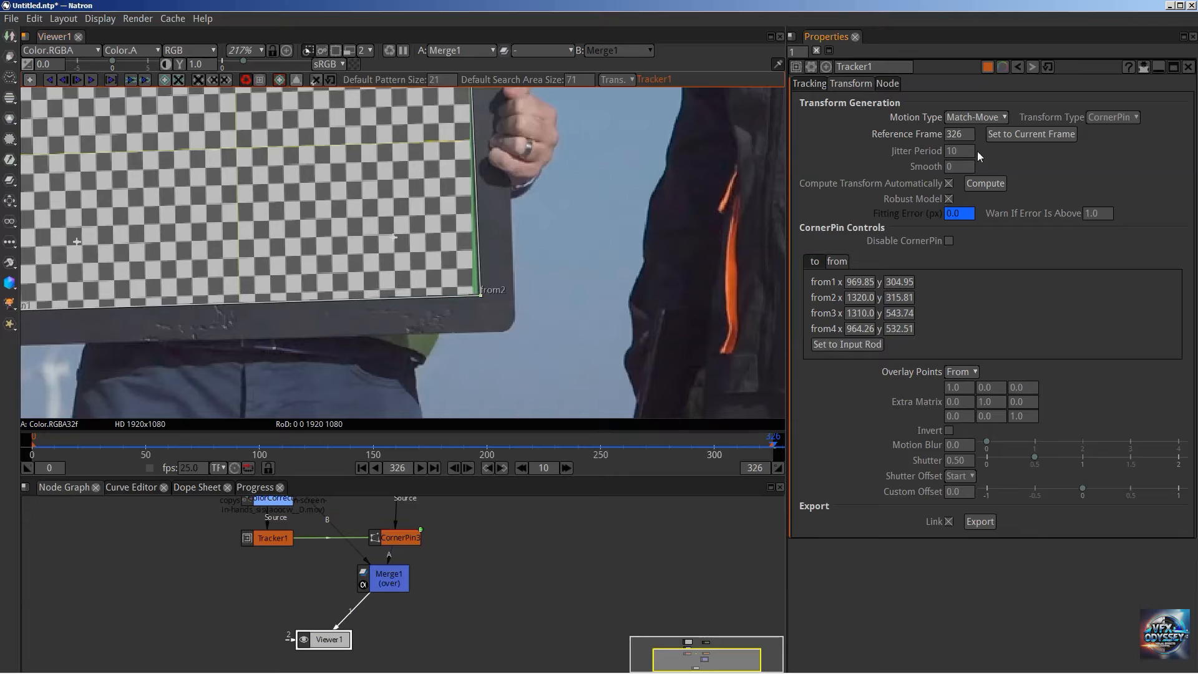
pyautogui.click(989, 185)
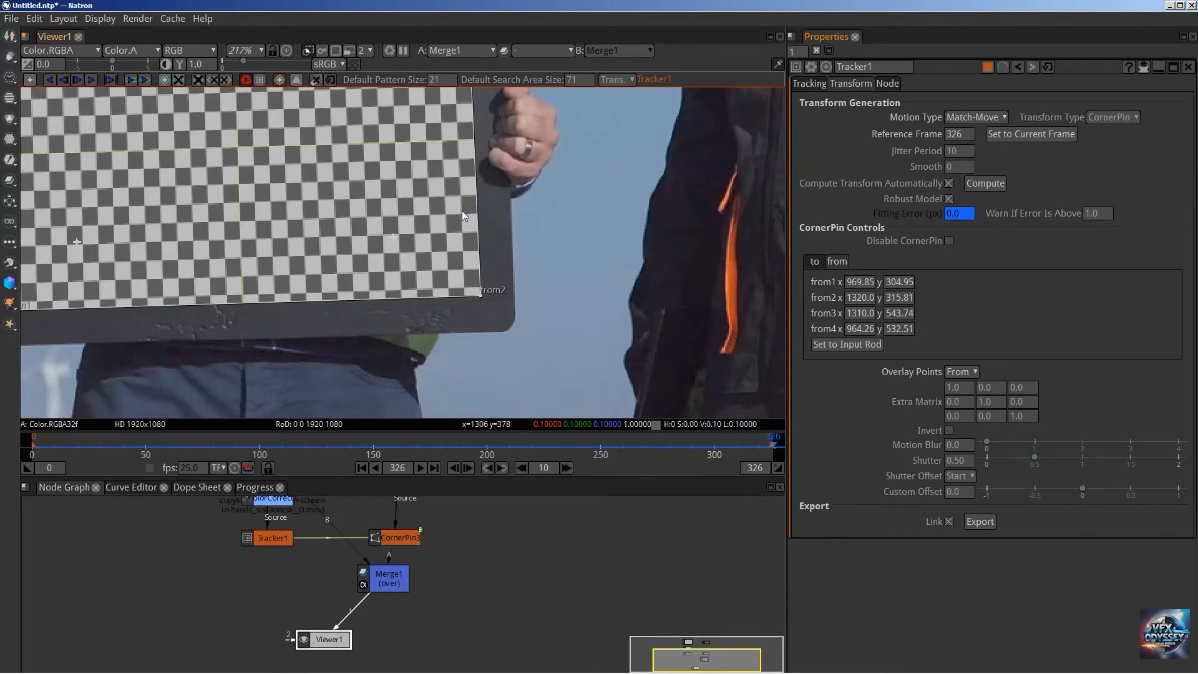
# Examine how the checkerboard's corners fit the board at frame 326 and at the first frame.
pyautogui.scroll(-5, 458, 215)
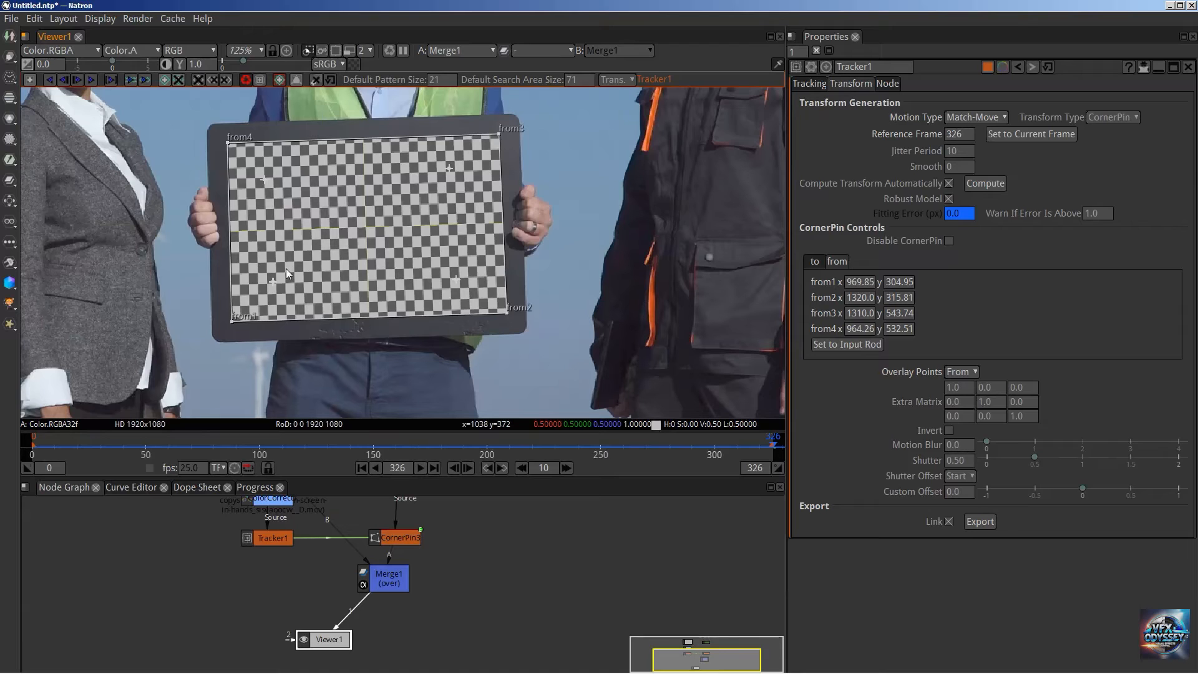
pyautogui.moveTo(511, 548); pyautogui.dragTo(487, 603)
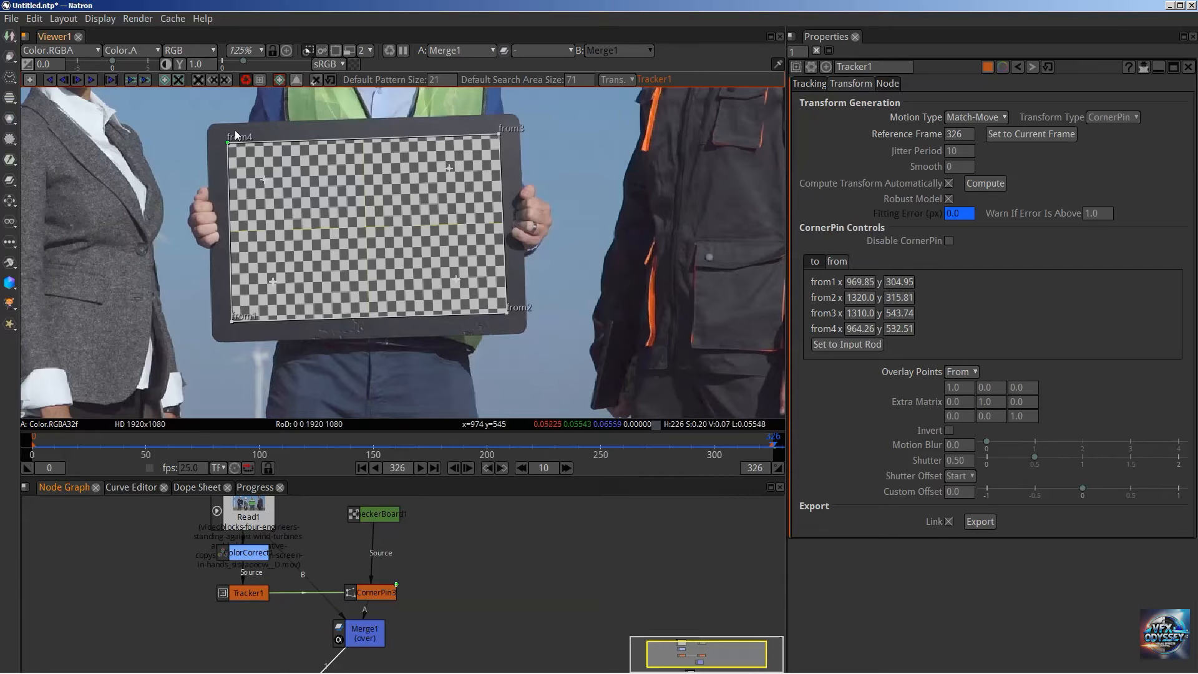
pyautogui.scroll(-6, 402, 263)
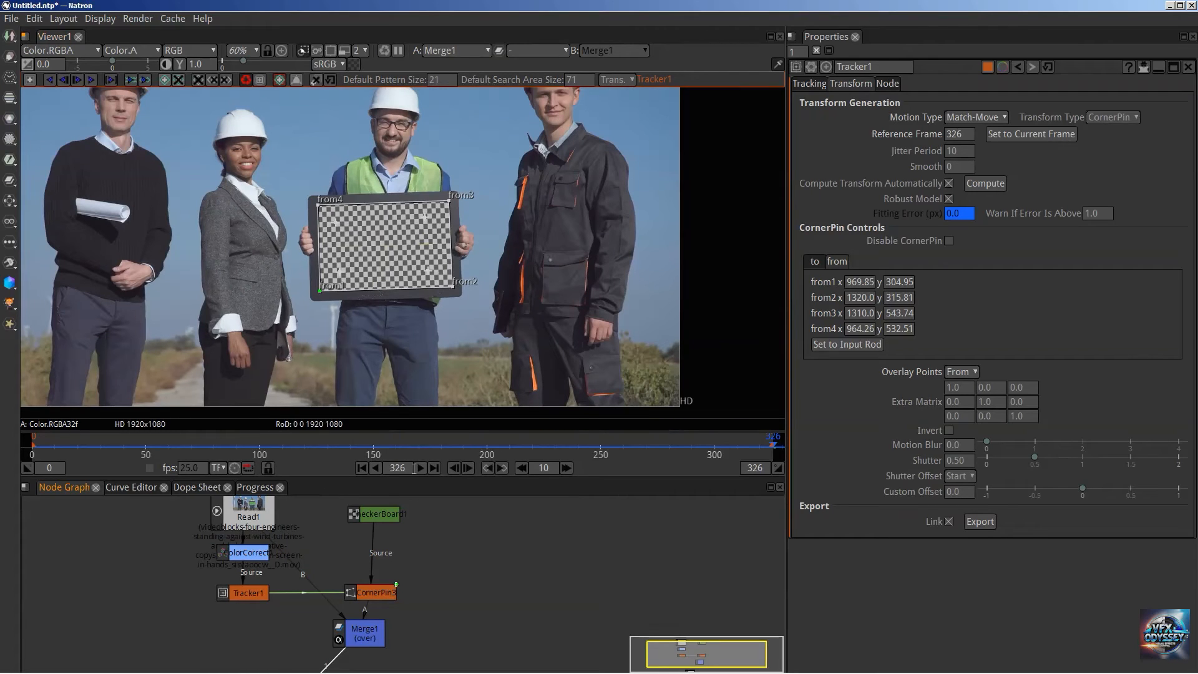
pyautogui.click(363, 472)
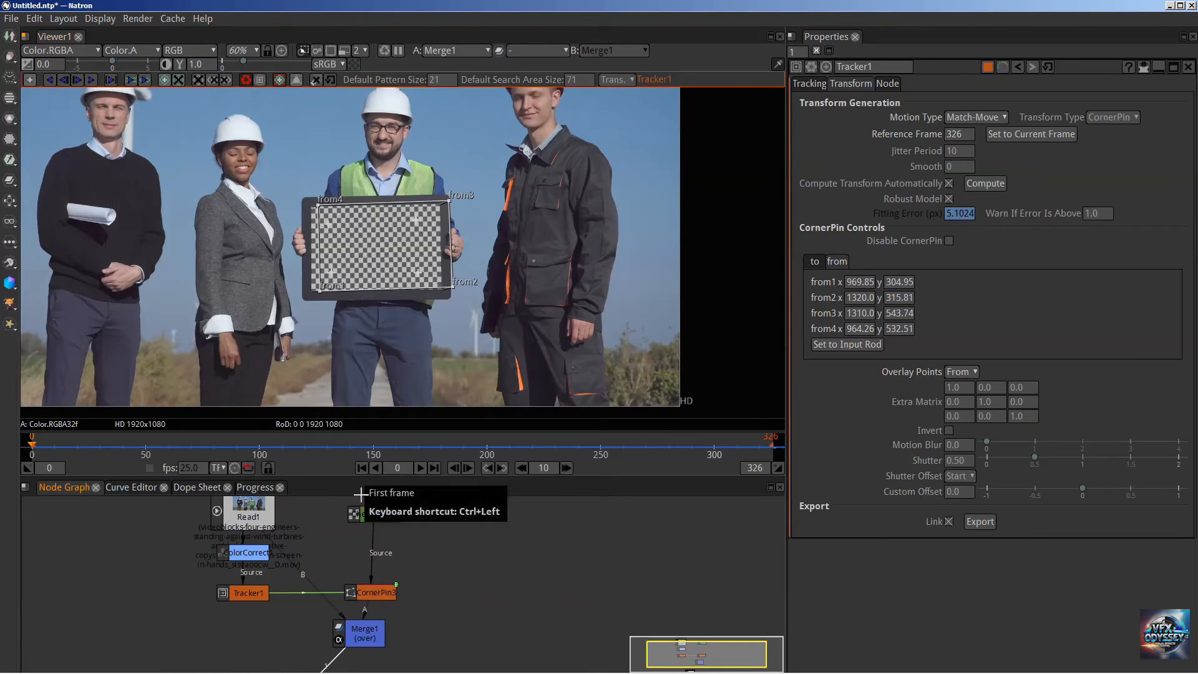
pyautogui.scroll(6, 367, 219)
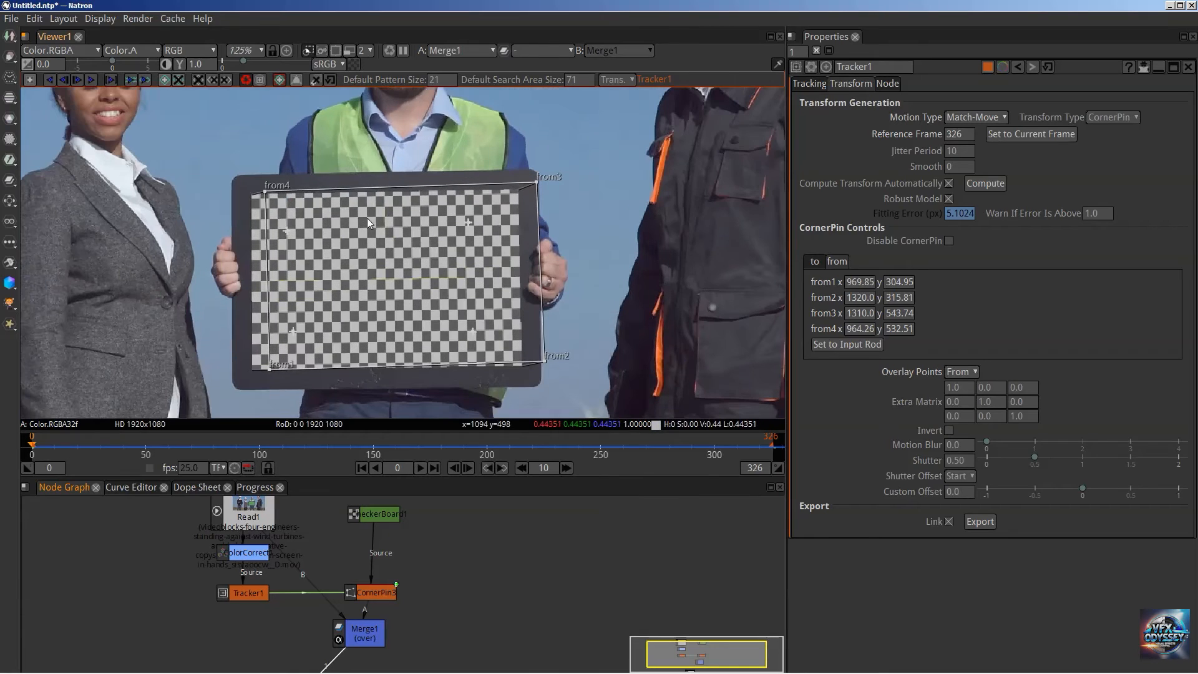
pyautogui.click(266, 191)
pyautogui.click(536, 183)
pyautogui.click(263, 370)
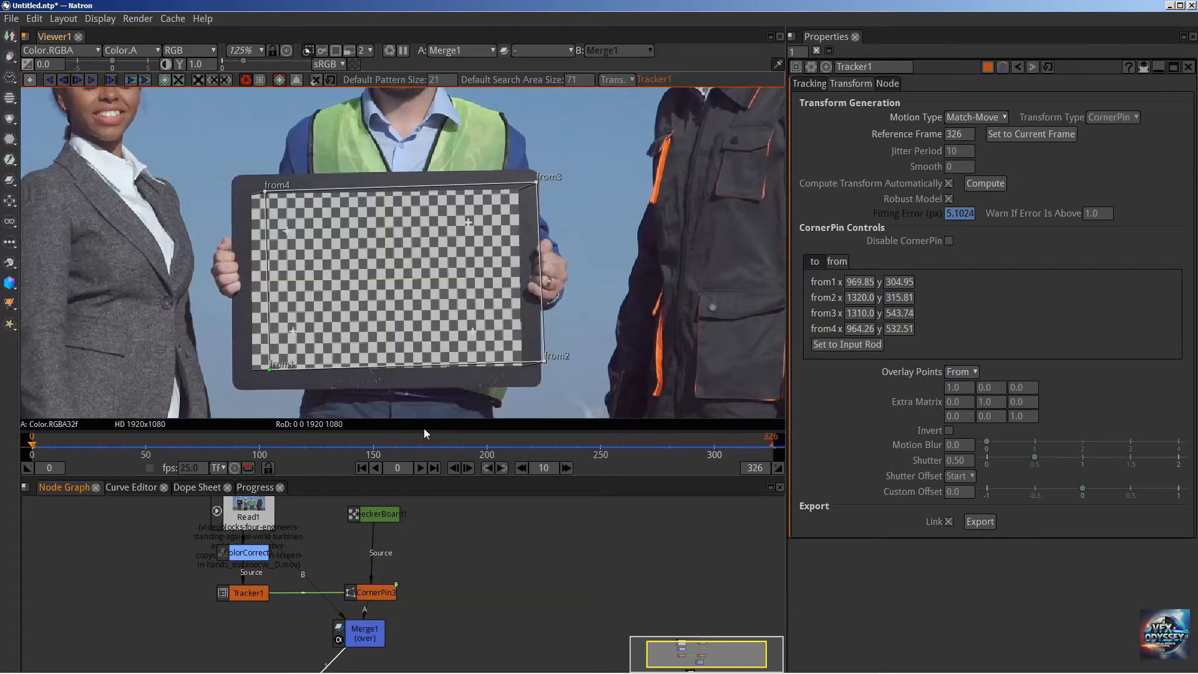
# Play the composite twice from the first frame to review how the checkerboard follows the board, stopping playback each time.
pyautogui.click(420, 468)
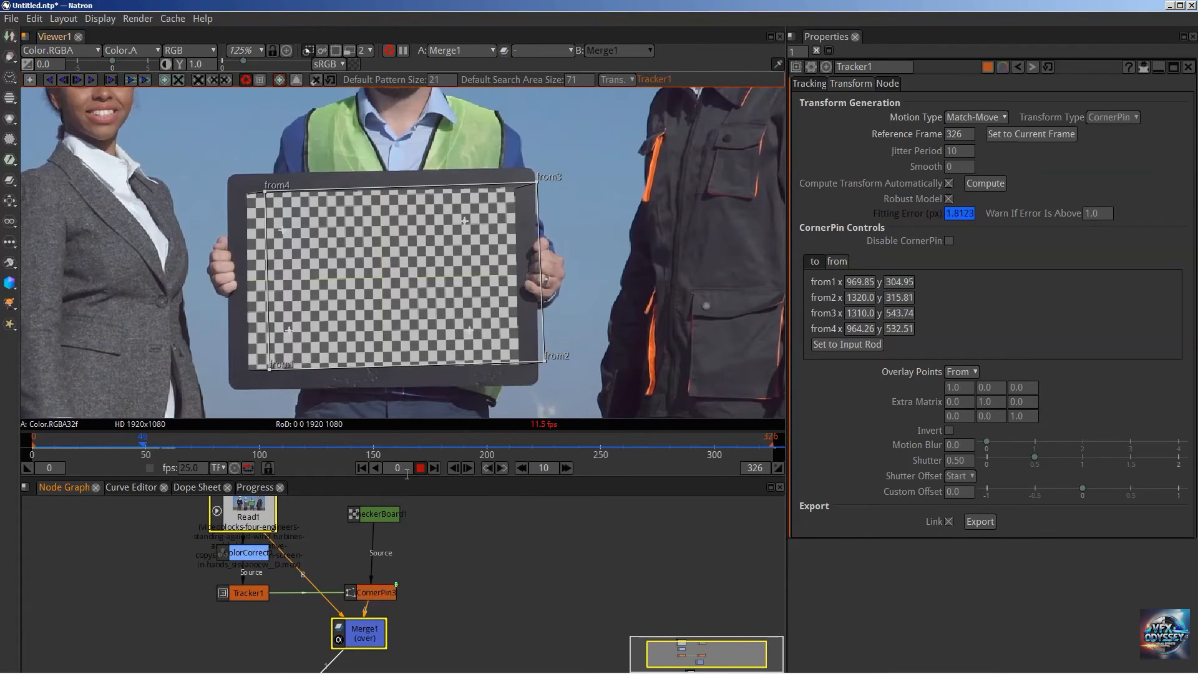
pyautogui.click(420, 468)
pyautogui.scroll(-5, 411, 294)
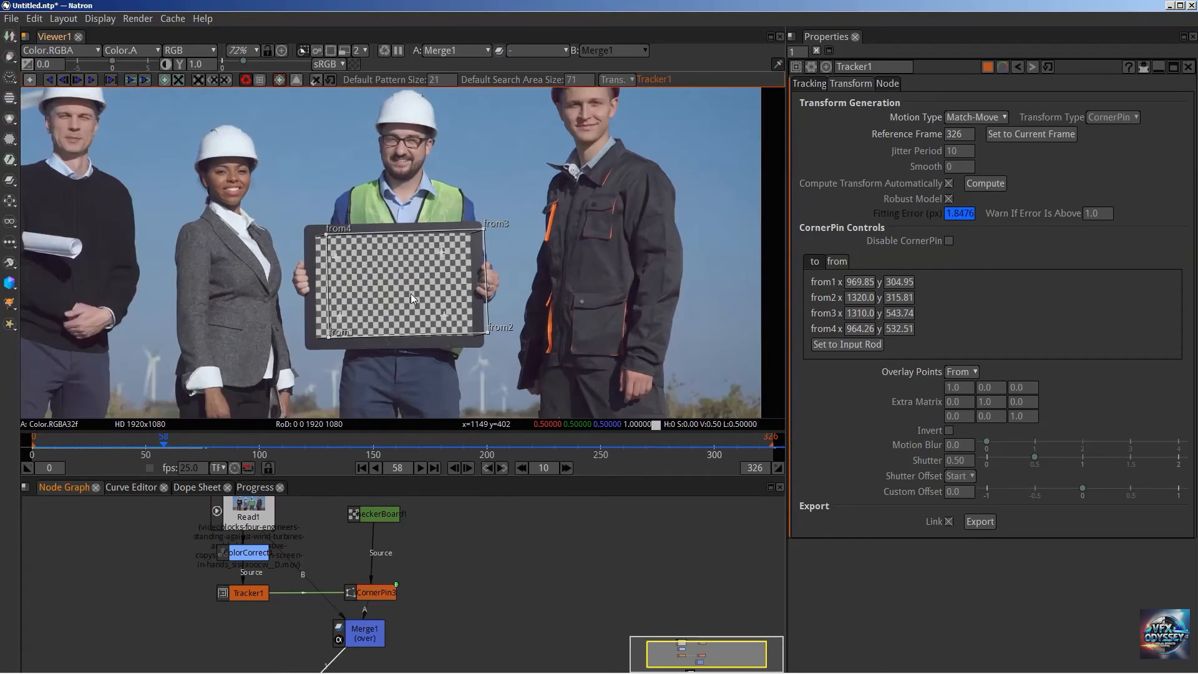
pyautogui.scroll(-2, 230, 193)
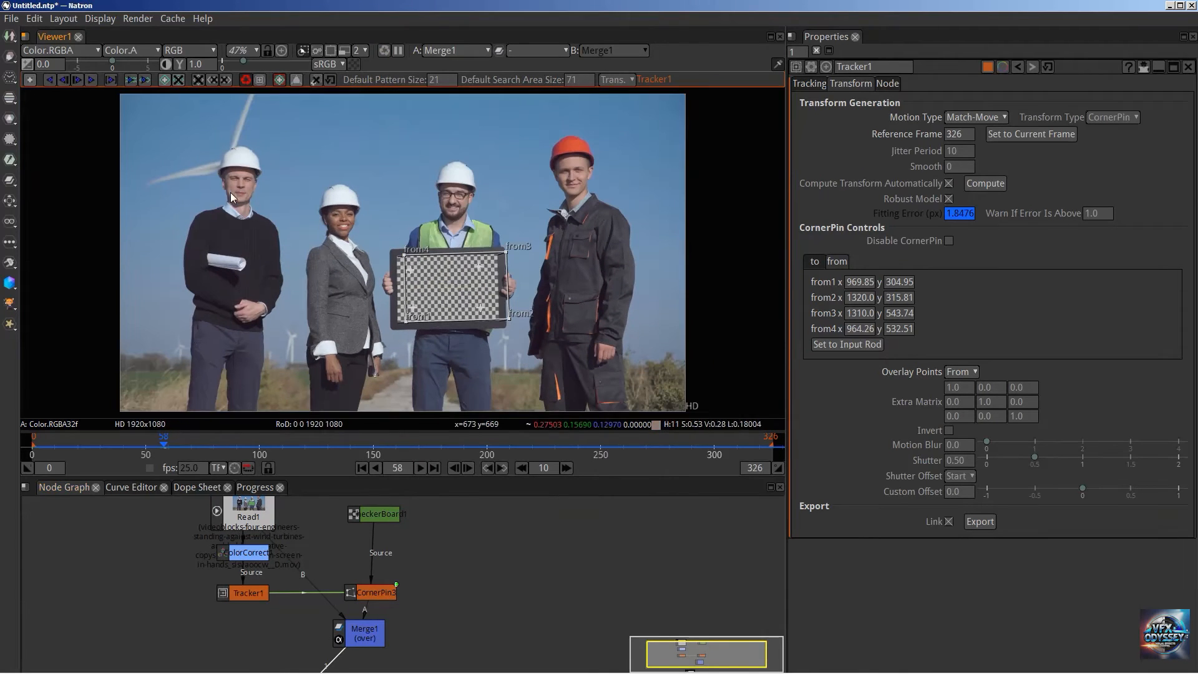
pyautogui.click(365, 468)
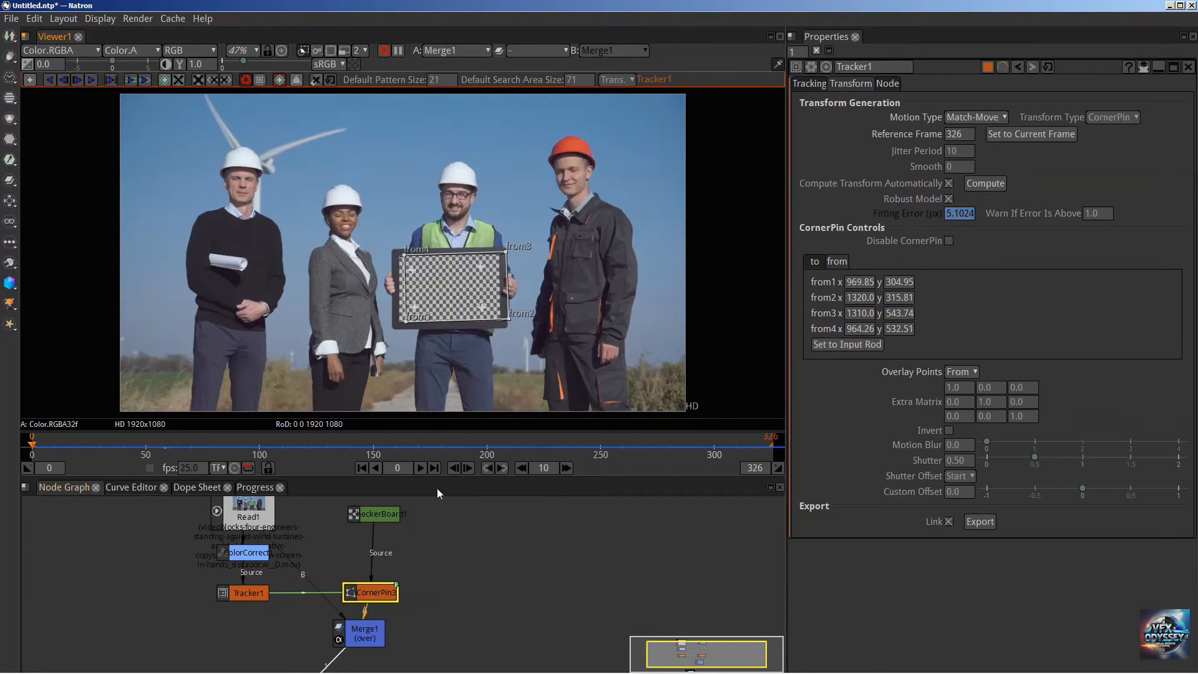
pyautogui.click(422, 468)
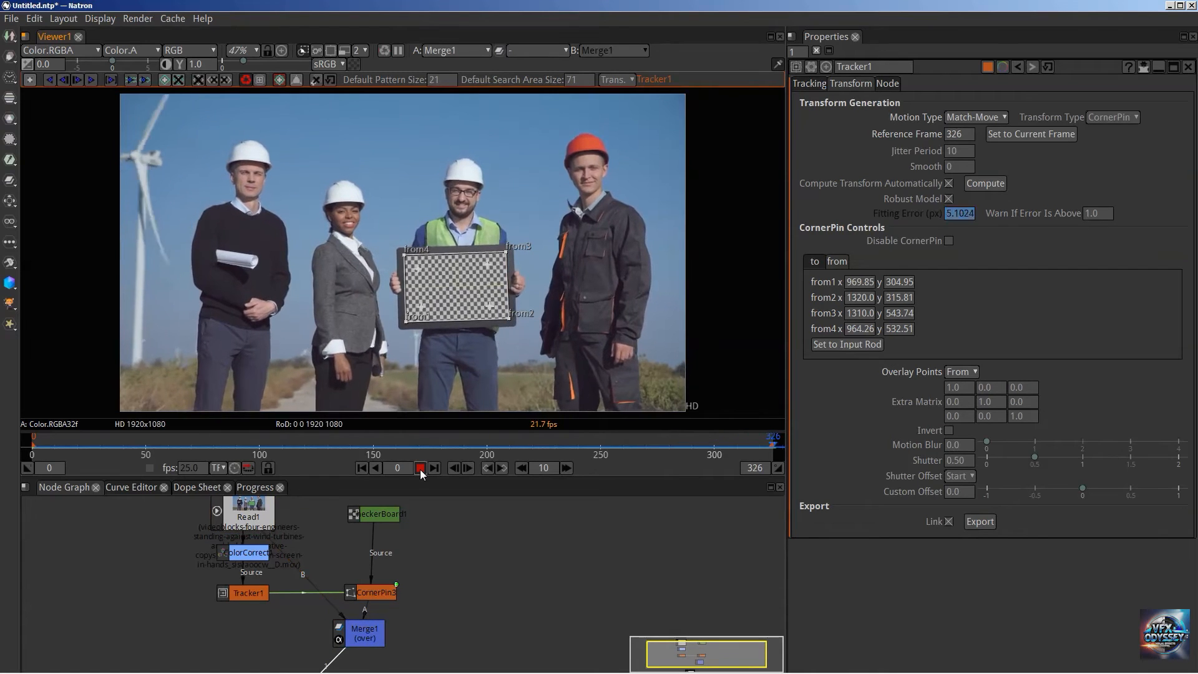
pyautogui.click(421, 469)
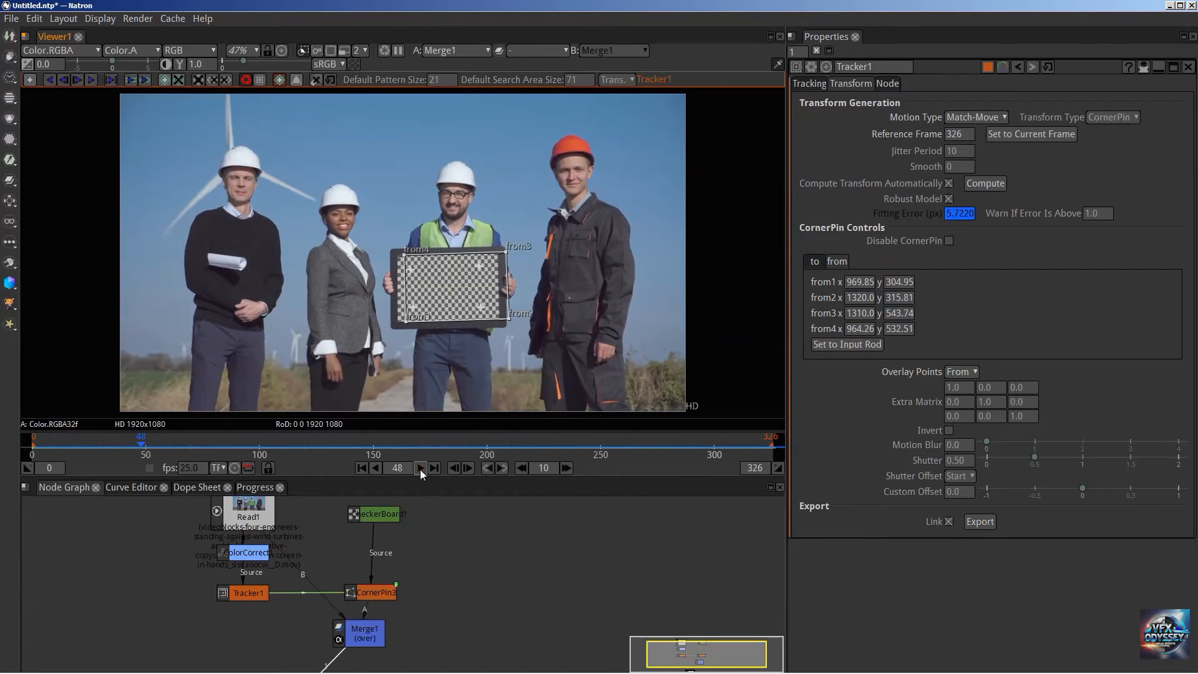
pyautogui.moveTo(463, 537); pyautogui.dragTo(475, 556)
pyautogui.click(393, 530)
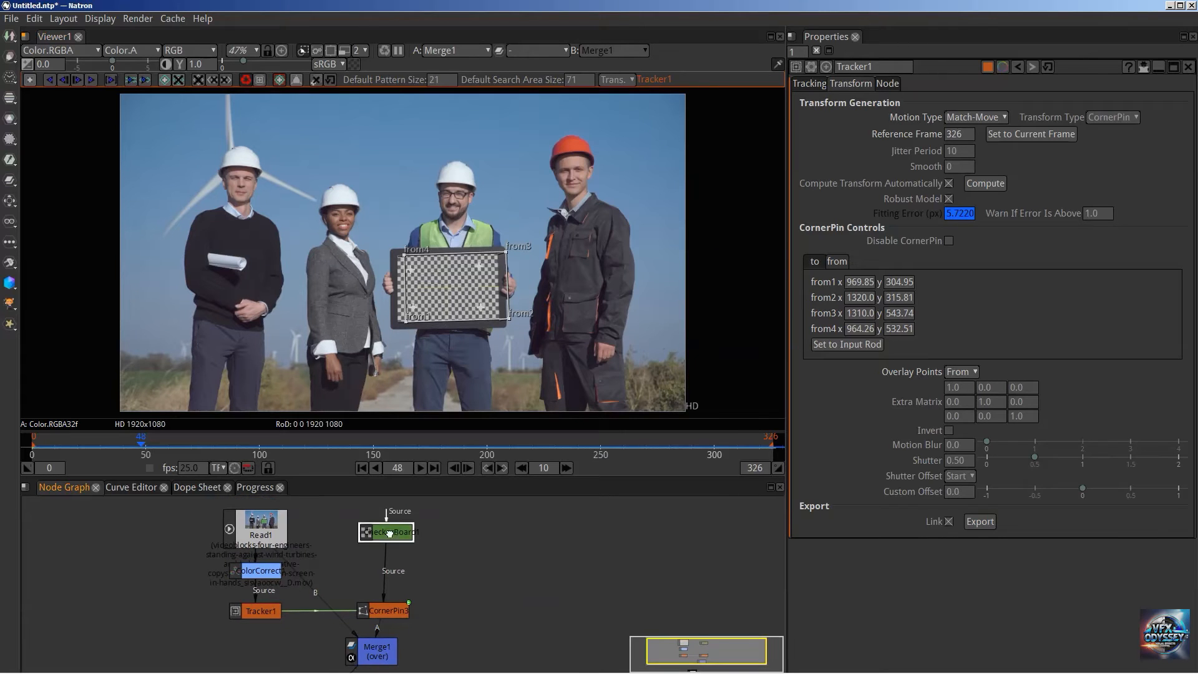
pyautogui.click(462, 541)
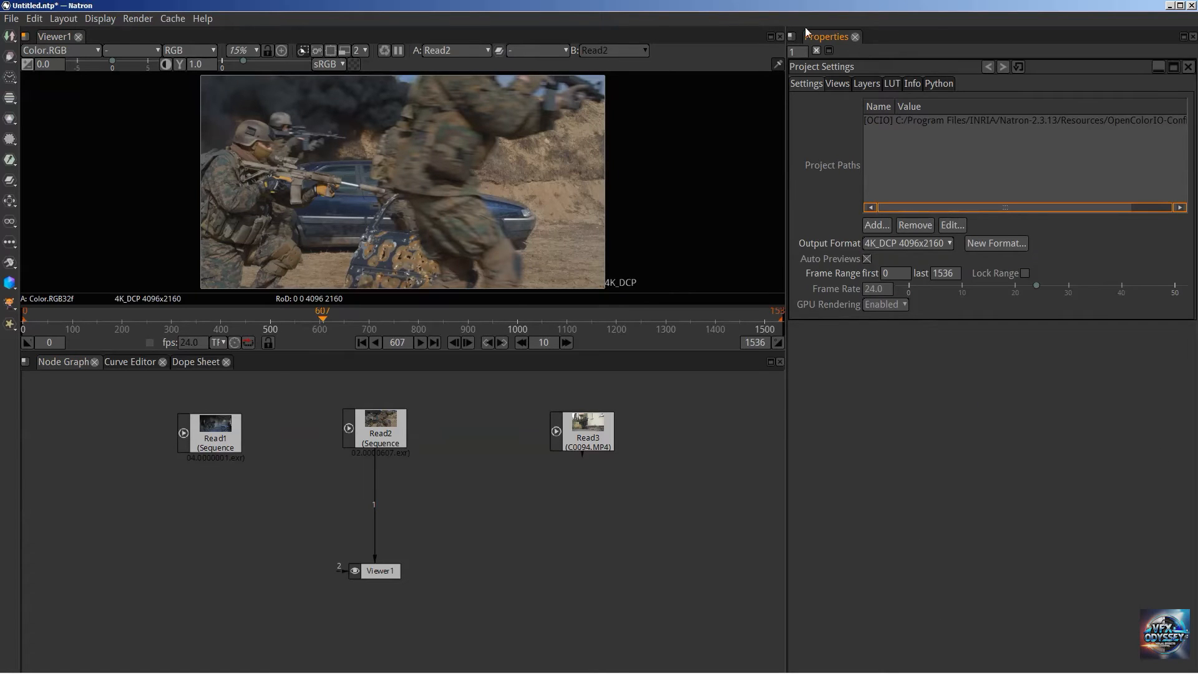
# Split the Properties pane vertically, add a new histogram in the lower half, and enlarge the histogram pane.
pyautogui.click(791, 36)
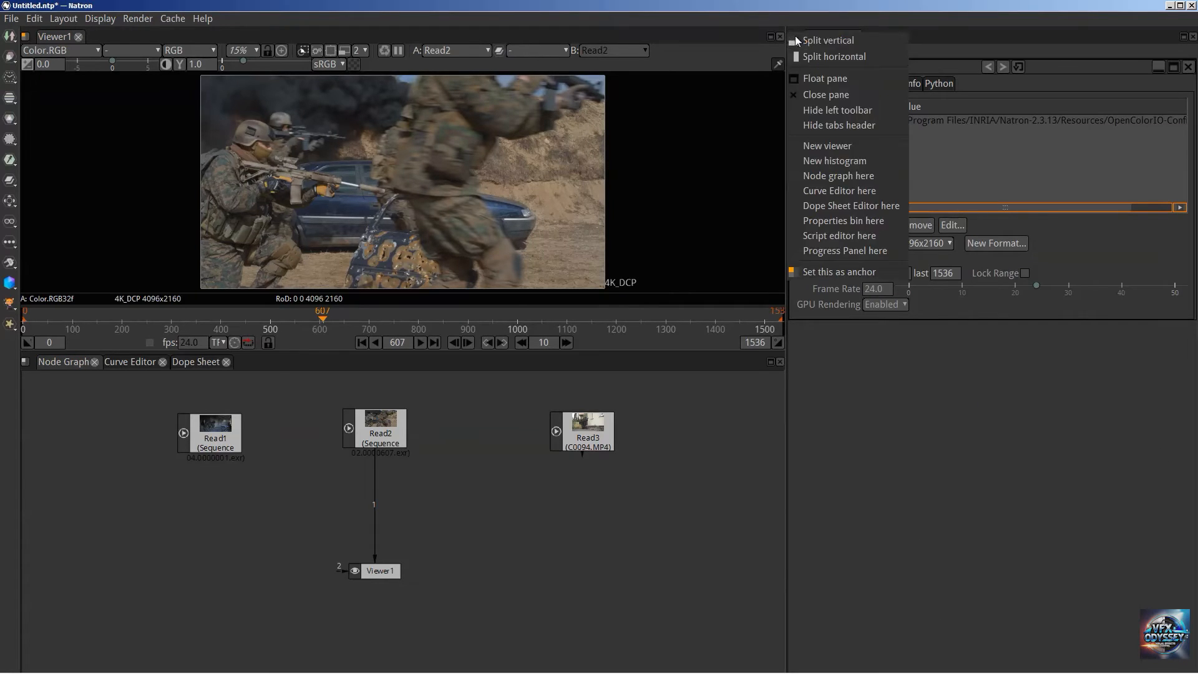
pyautogui.click(838, 41)
pyautogui.click(791, 445)
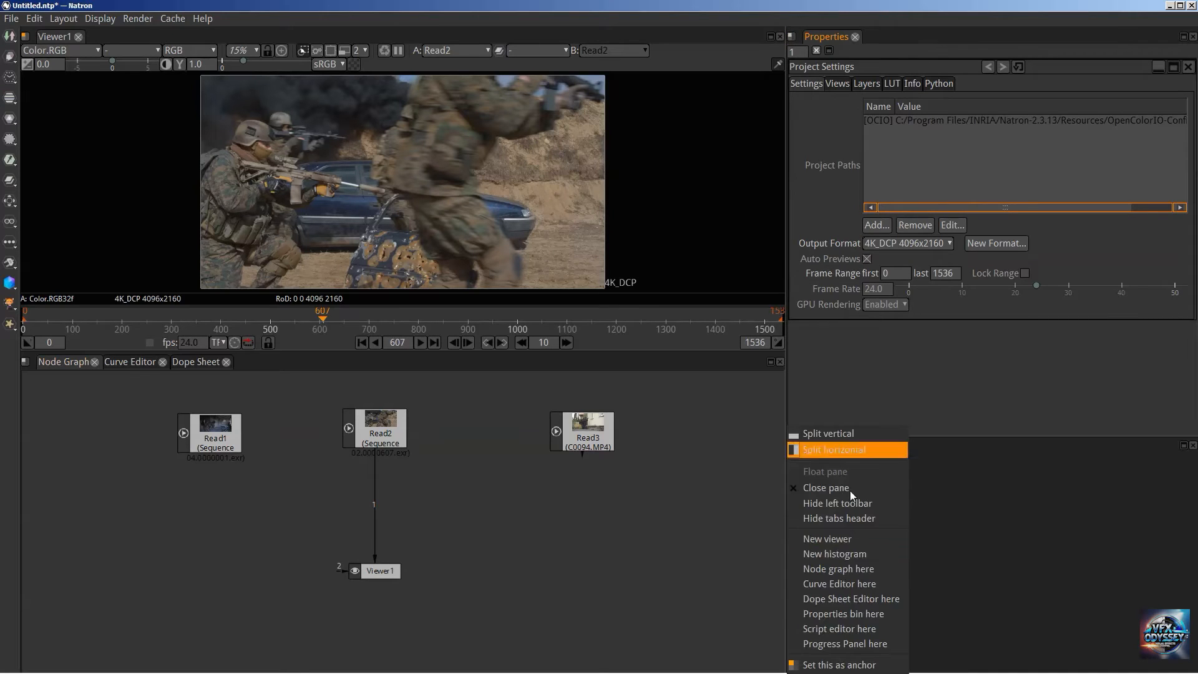
pyautogui.click(836, 554)
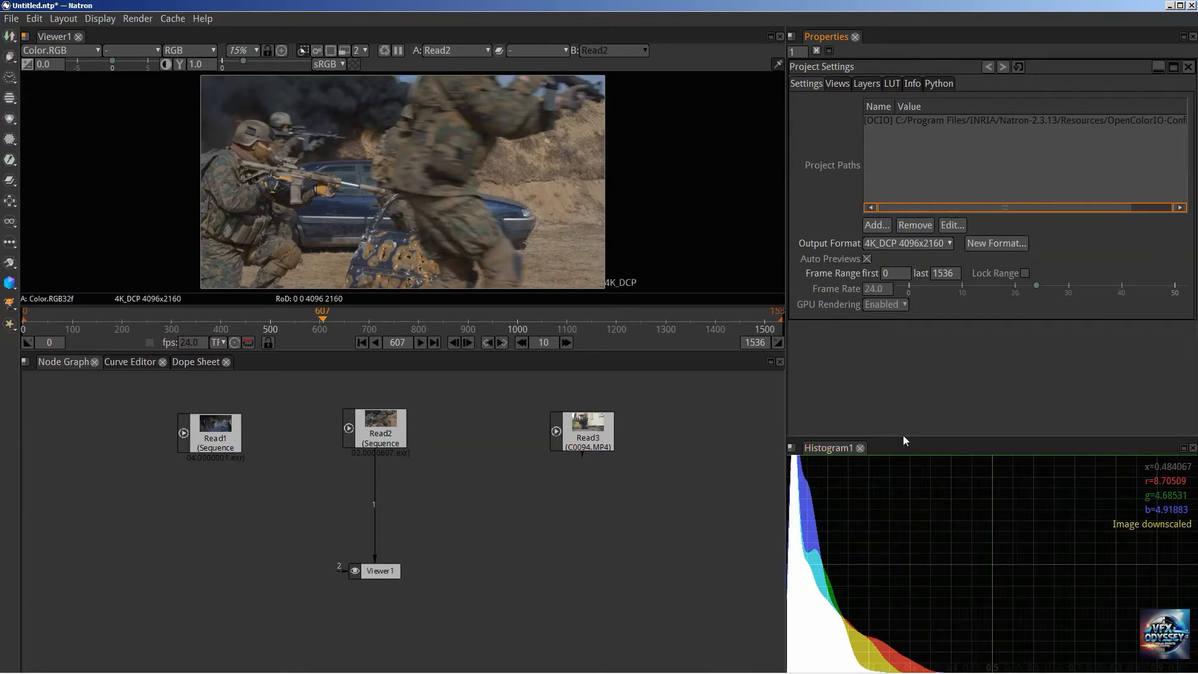
pyautogui.moveTo(905, 441); pyautogui.dragTo(905, 381)
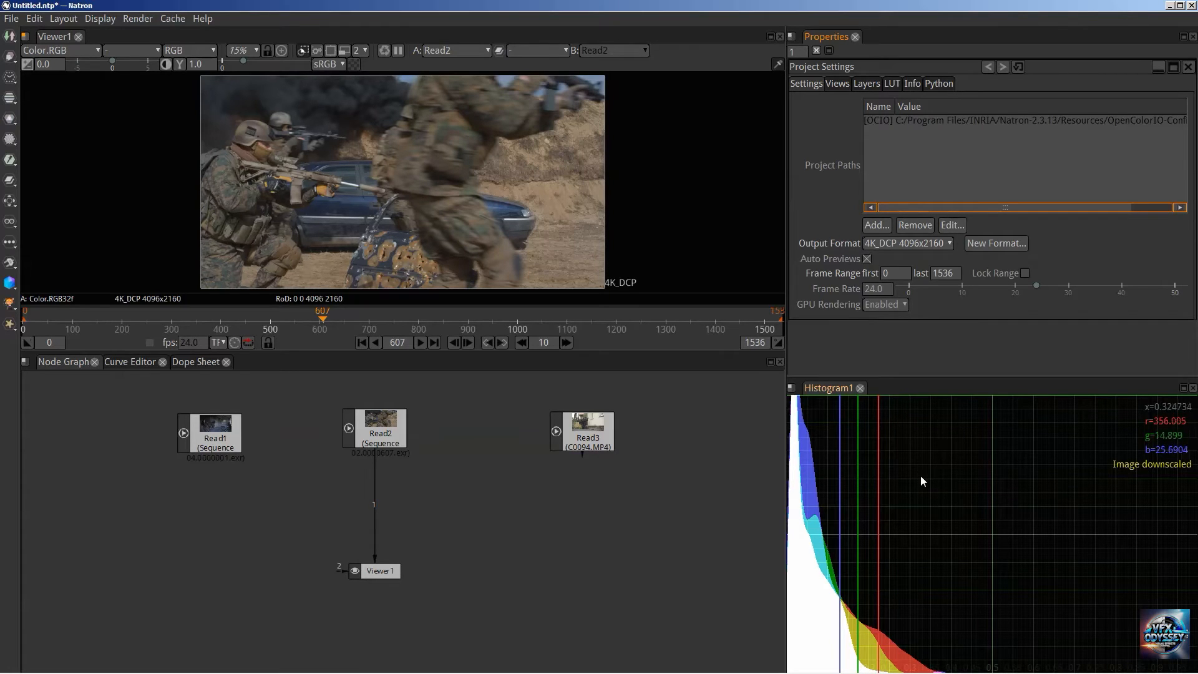
# Add a Grade node and insert it on the connection between Read2 and Viewer1.
pyautogui.click(5, 5)
pyautogui.click(31, 7)
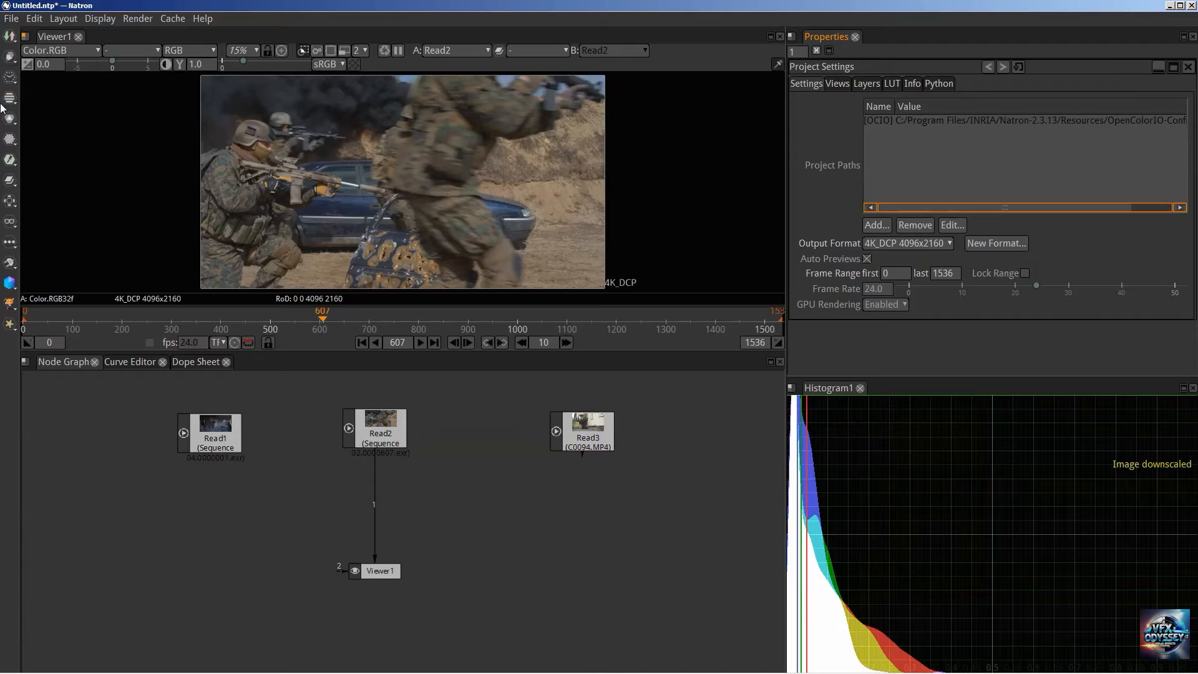
pyautogui.click(10, 118)
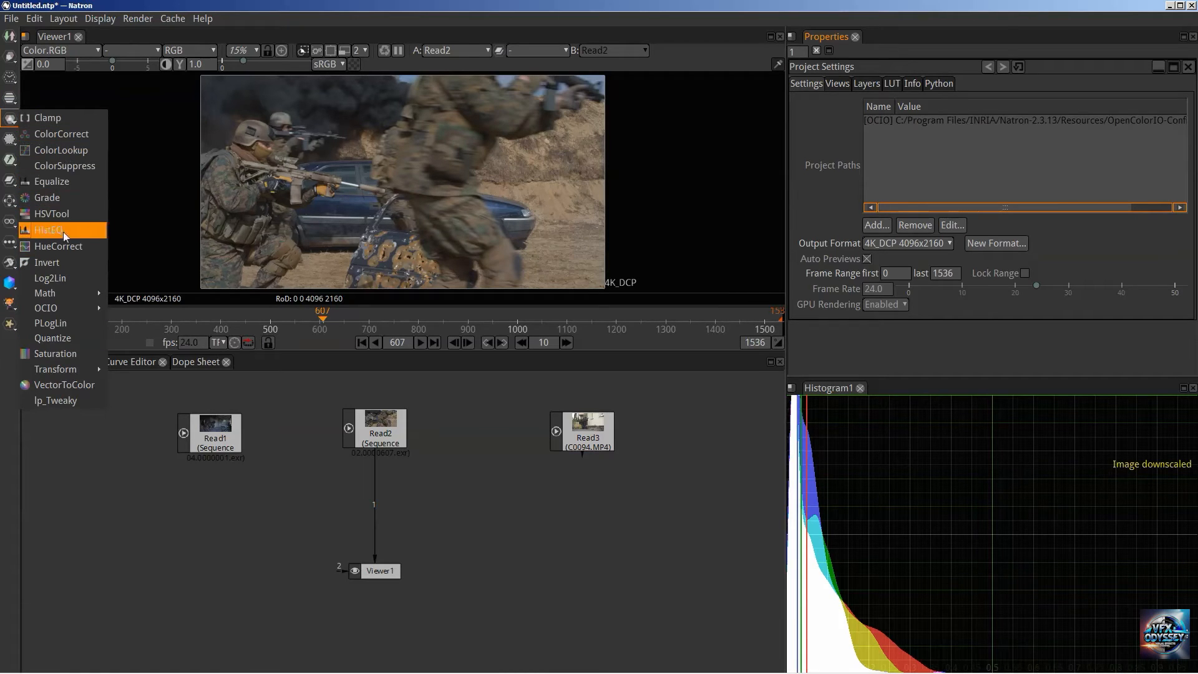
pyautogui.click(67, 197)
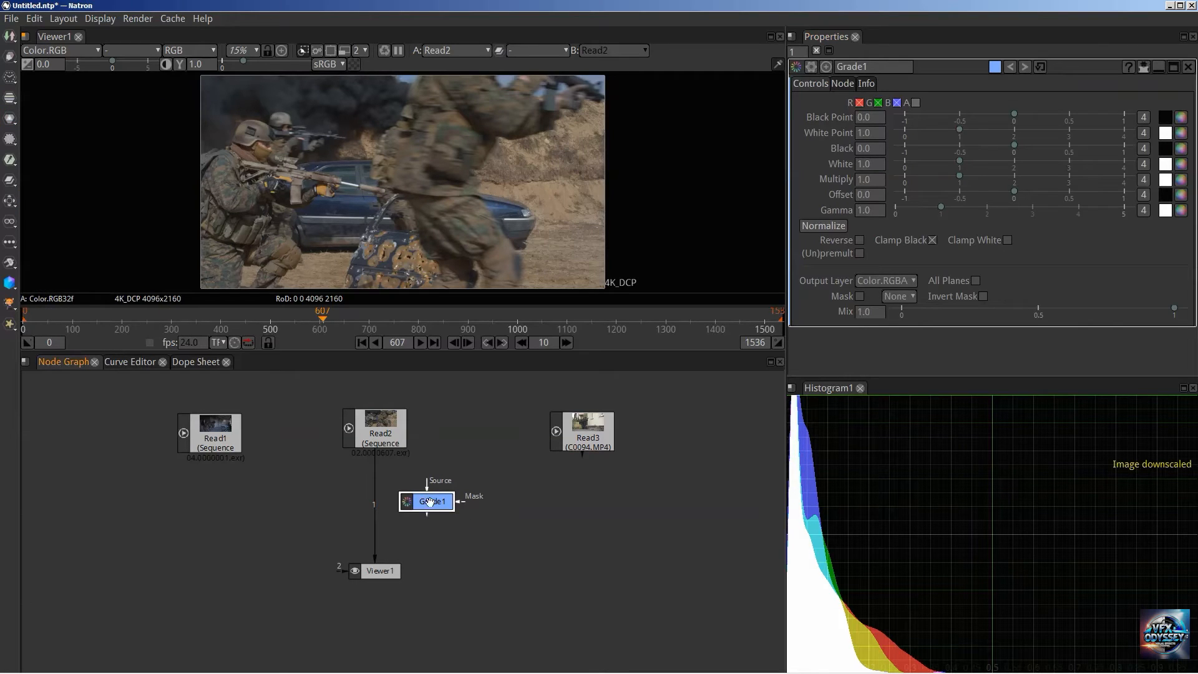
pyautogui.moveTo(427, 502); pyautogui.dragTo(378, 504)
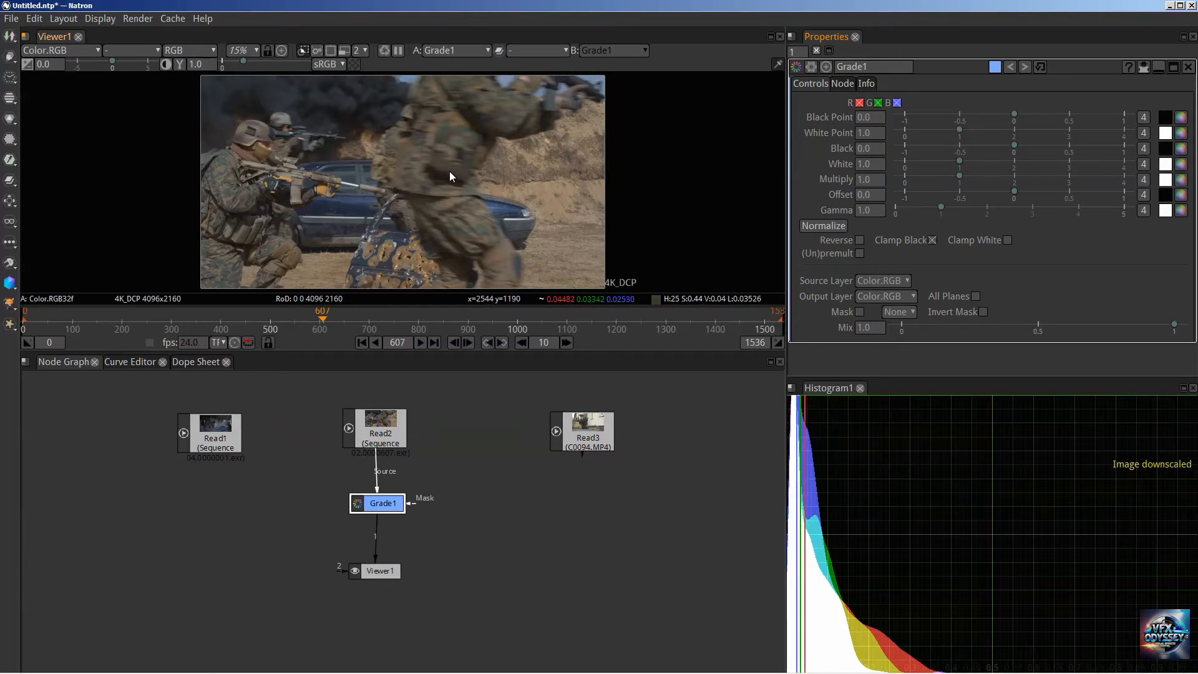
# Switch Read2's output components to RGBA and back to RGB.
pyautogui.doubleClick(378, 430)
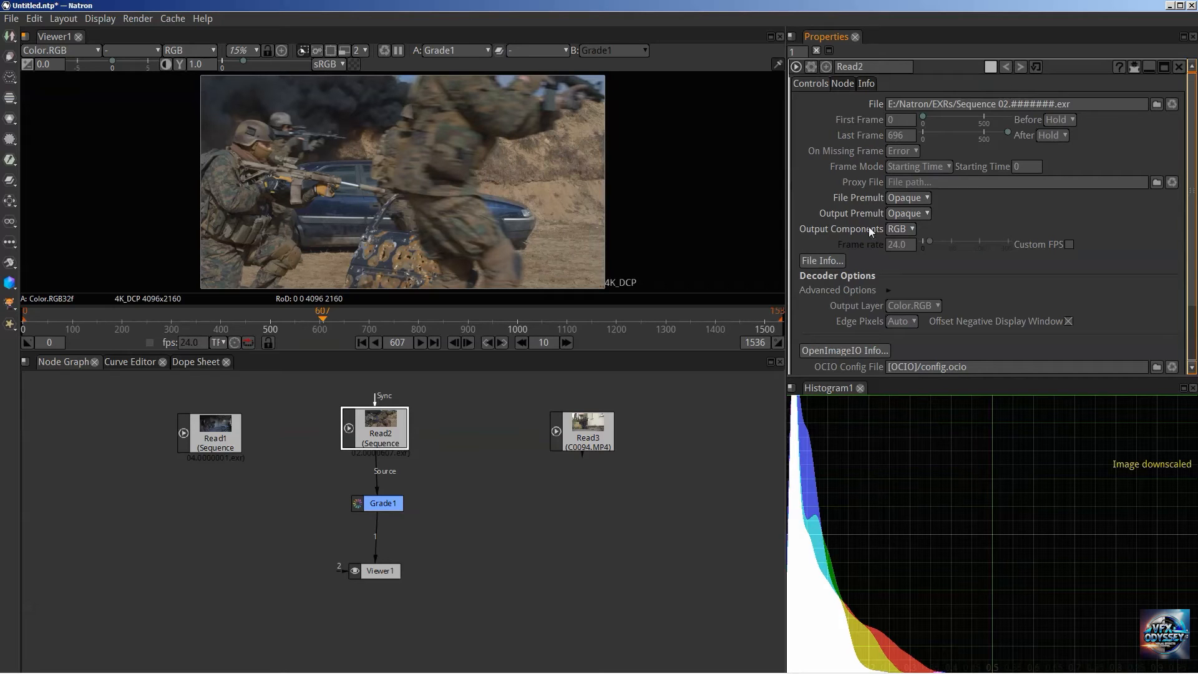
pyautogui.click(909, 230)
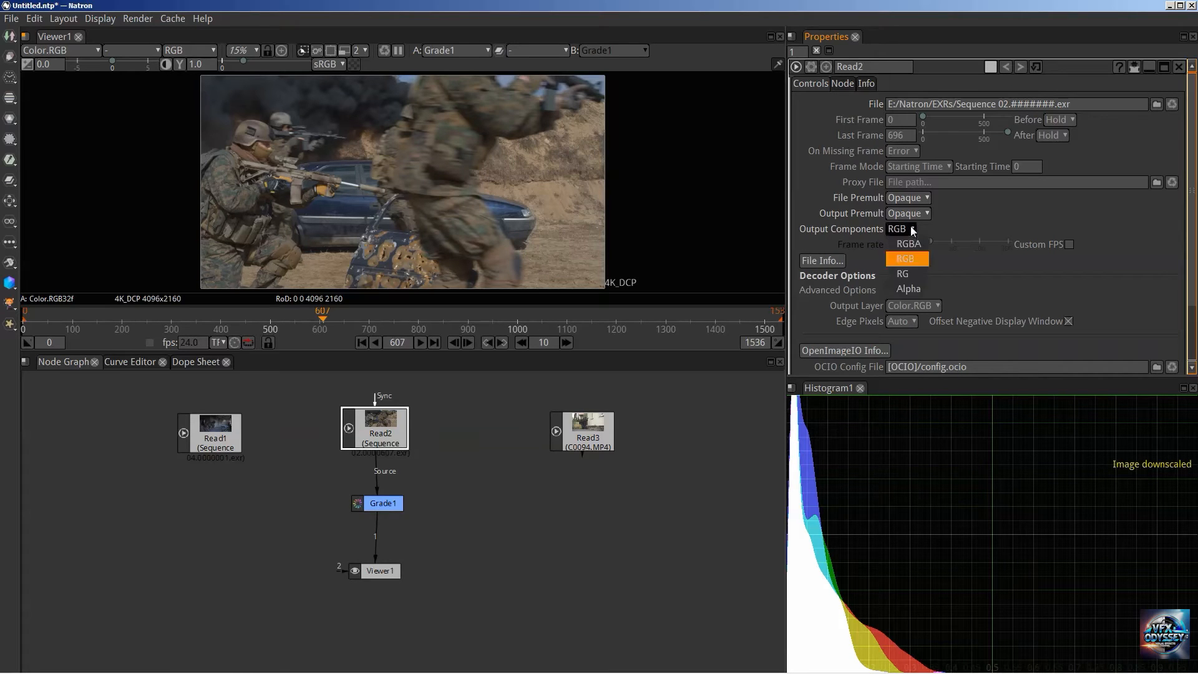
pyautogui.click(911, 248)
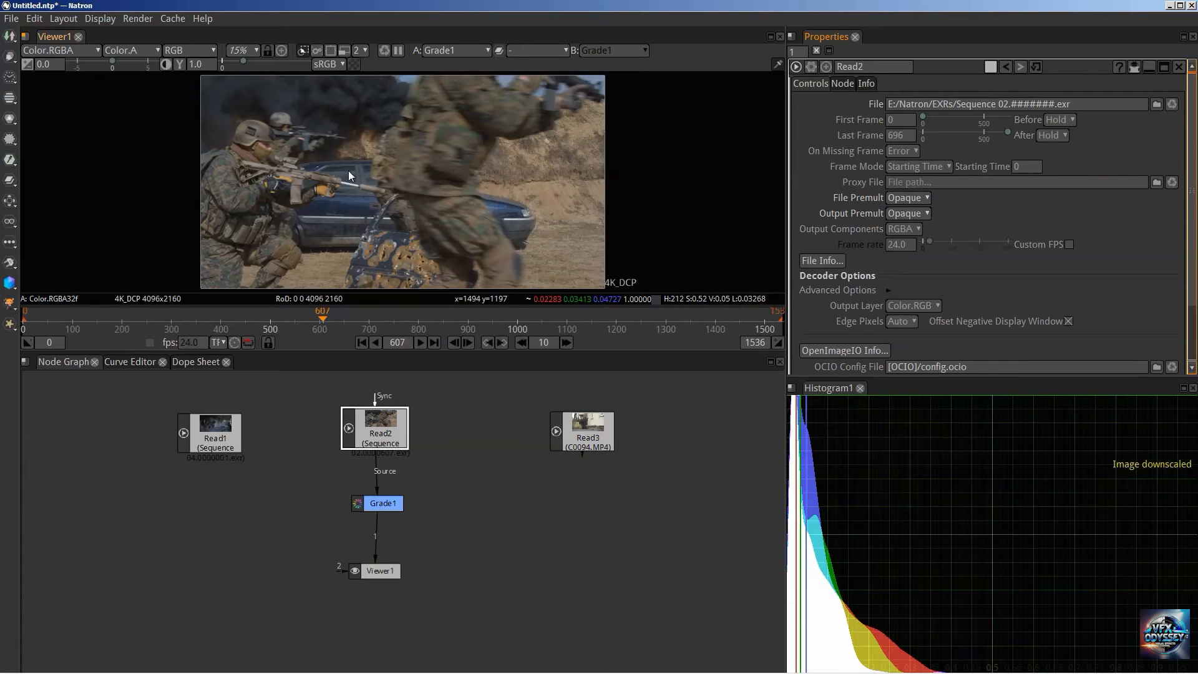
pyautogui.click(903, 228)
pyautogui.click(903, 244)
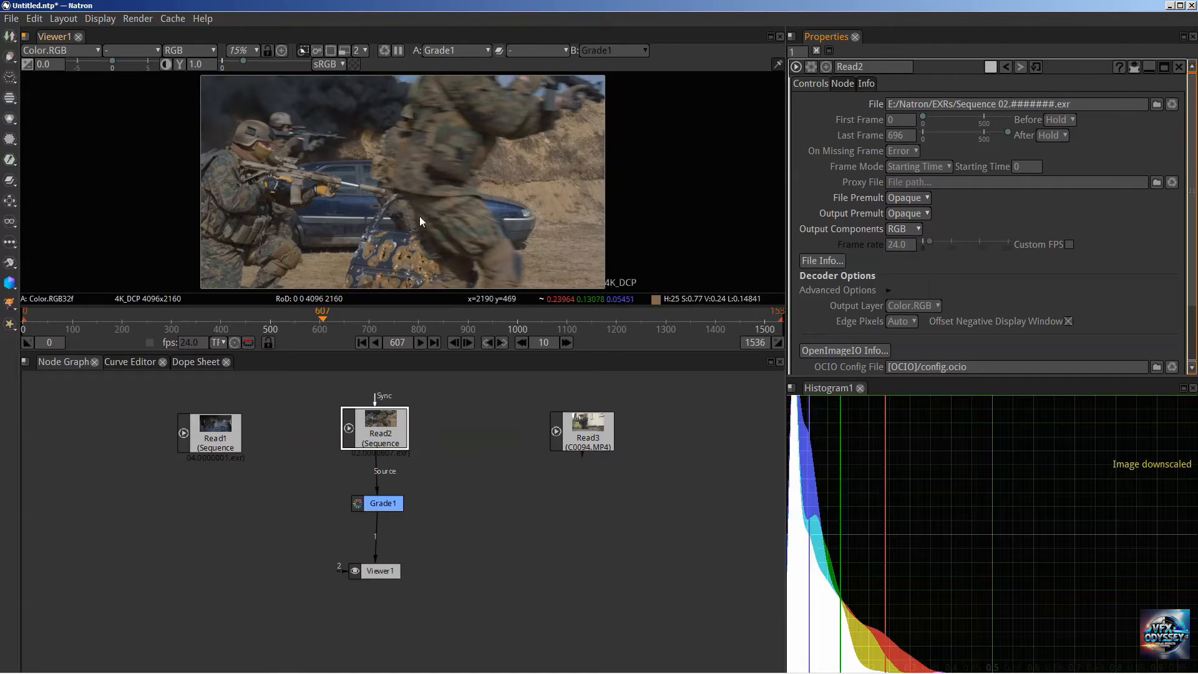
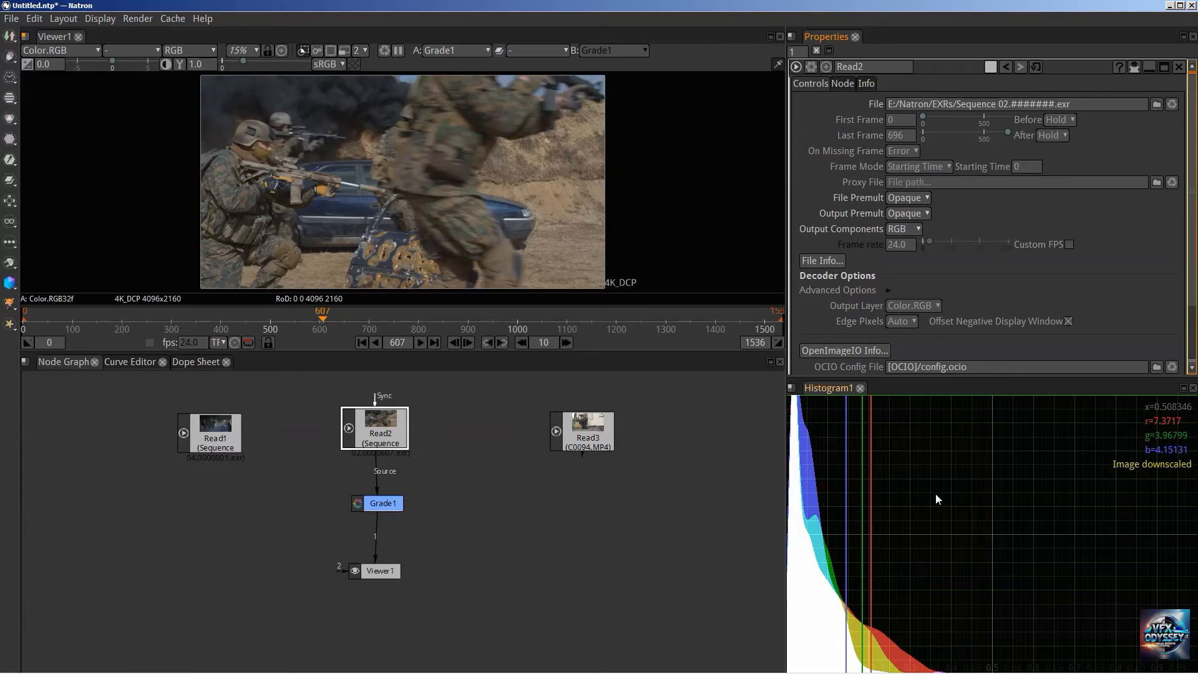
# Enable Clamp White on Grade1 and raise its Black Point to about 0.173.
pyautogui.click(387, 503)
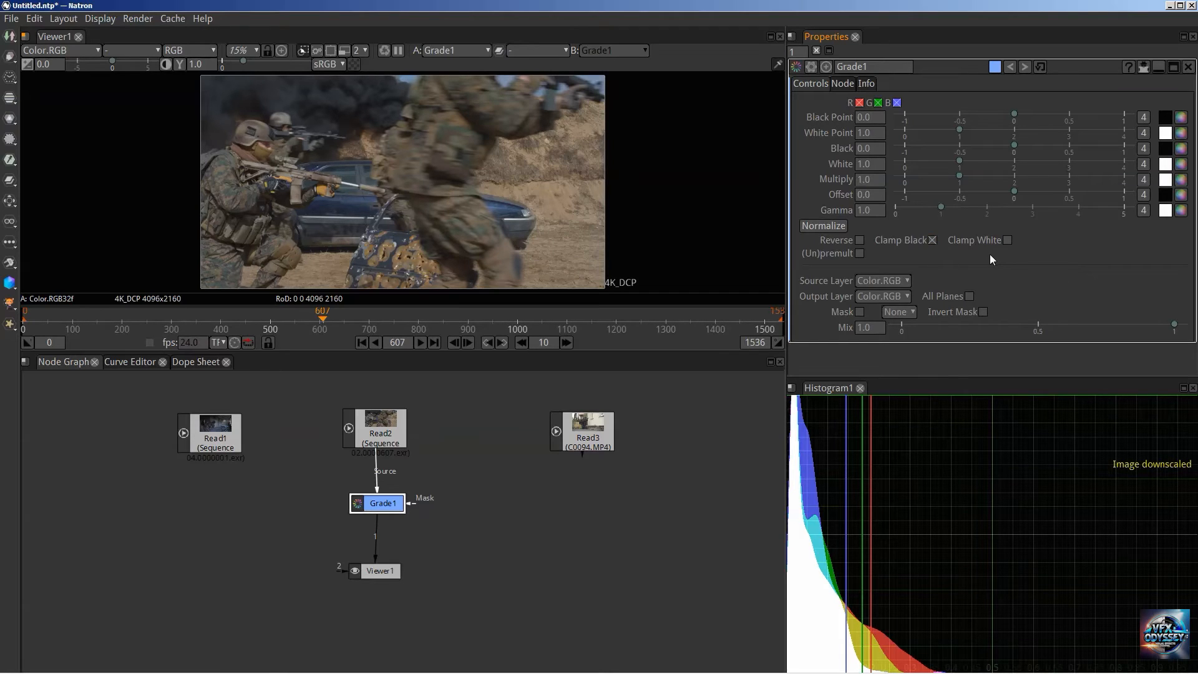
pyautogui.click(1007, 240)
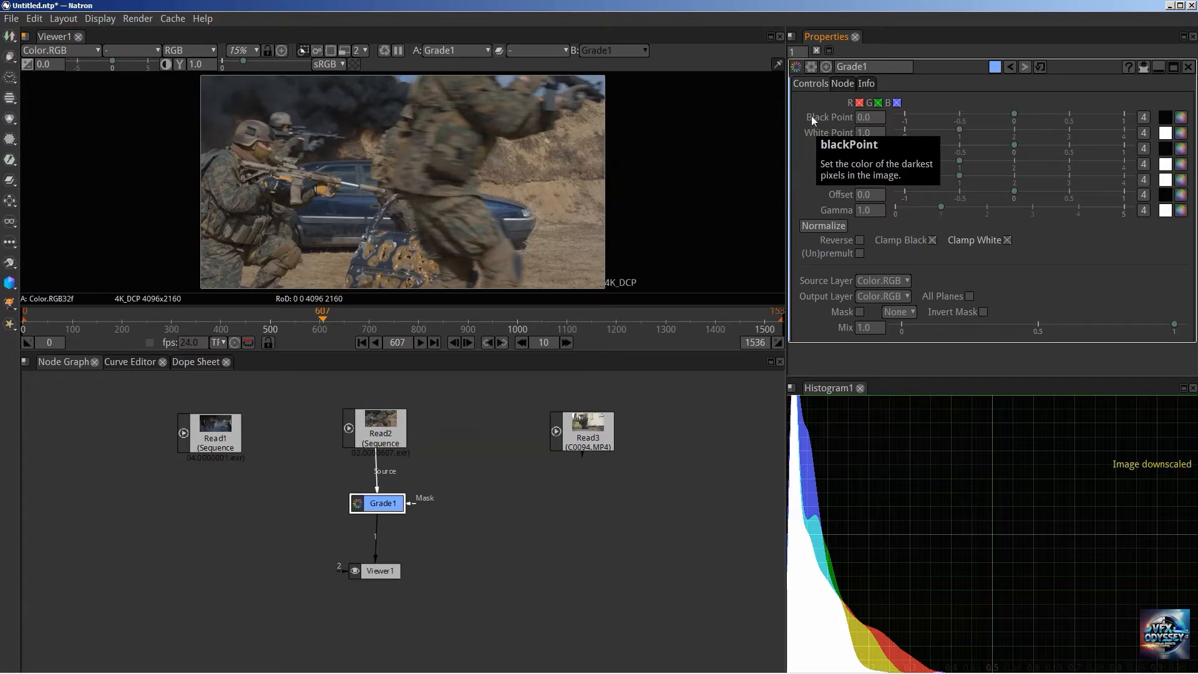
pyautogui.click(865, 118)
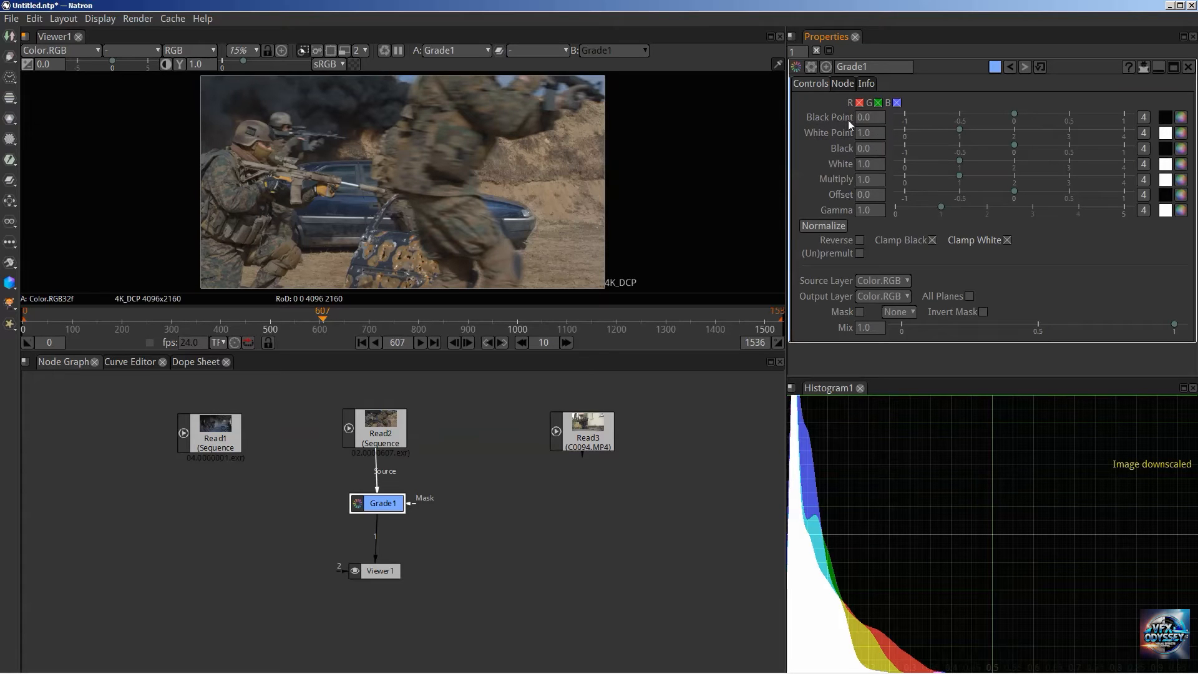
pyautogui.click(807, 135)
pyautogui.moveTo(1014, 116); pyautogui.dragTo(1033, 110)
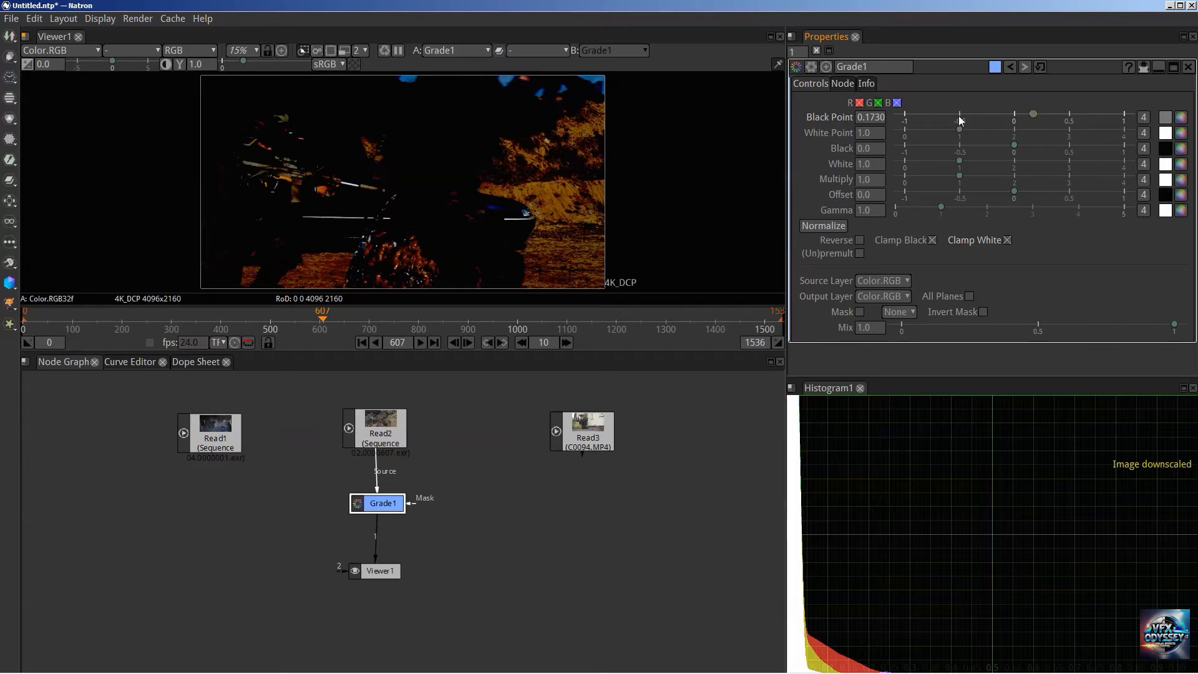
# Try Black Point values of about -0.009 and 0.02 on Grade1, and reset the parameter to its default.
pyautogui.click(868, 120)
pyautogui.moveTo(1035, 113)
pyautogui.mouseDown()
pyautogui.moveTo(1065, 110)
pyautogui.moveTo(950, 107)
pyautogui.moveTo(1014, 107)
pyautogui.mouseUp()
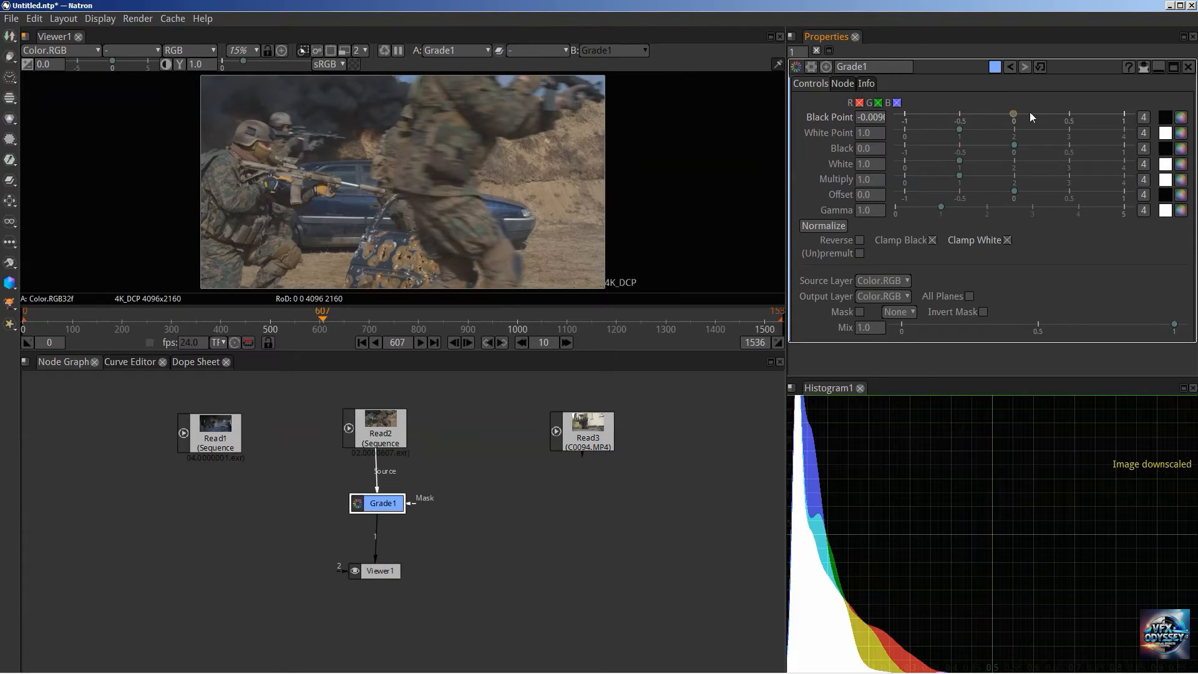
pyautogui.moveTo(1014, 113)
pyautogui.mouseDown()
pyautogui.moveTo(1058, 111)
pyautogui.moveTo(1016, 114)
pyautogui.mouseUp()
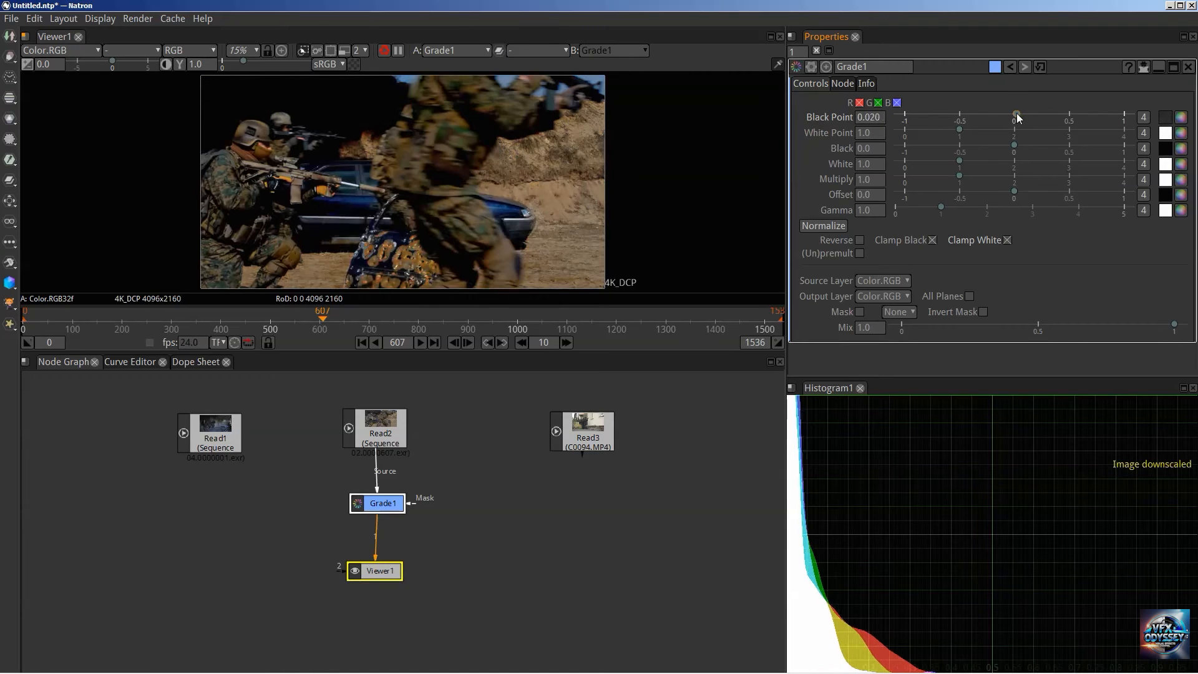
pyautogui.rightClick(833, 117)
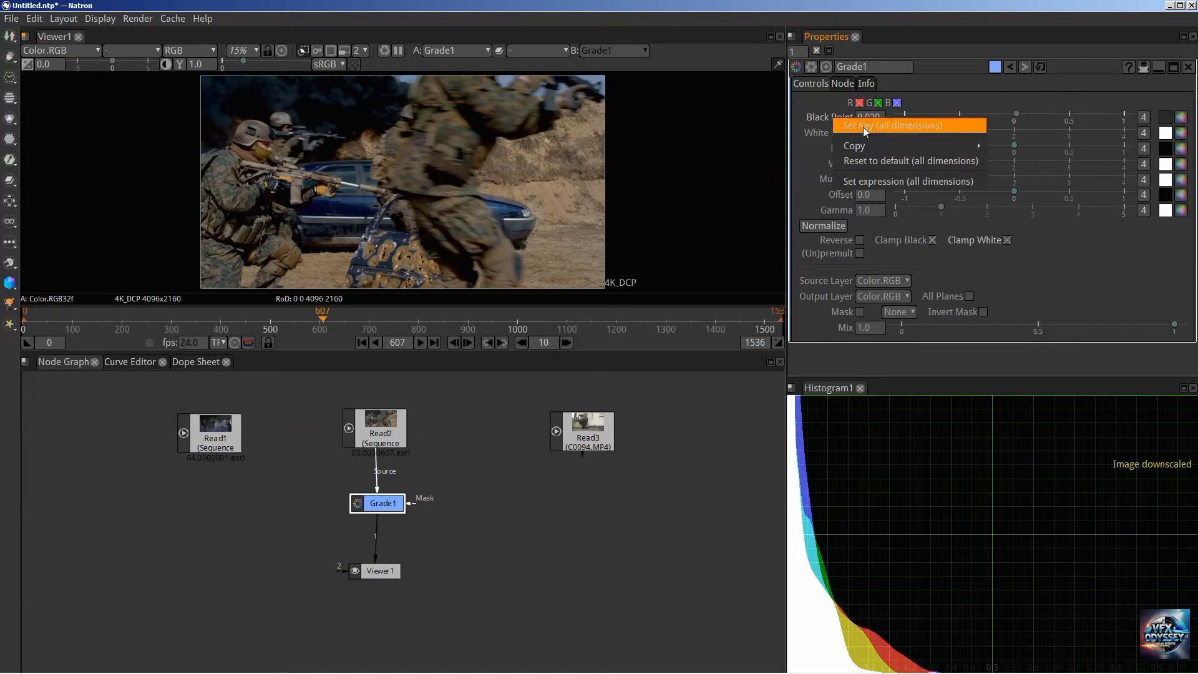
pyautogui.click(863, 160)
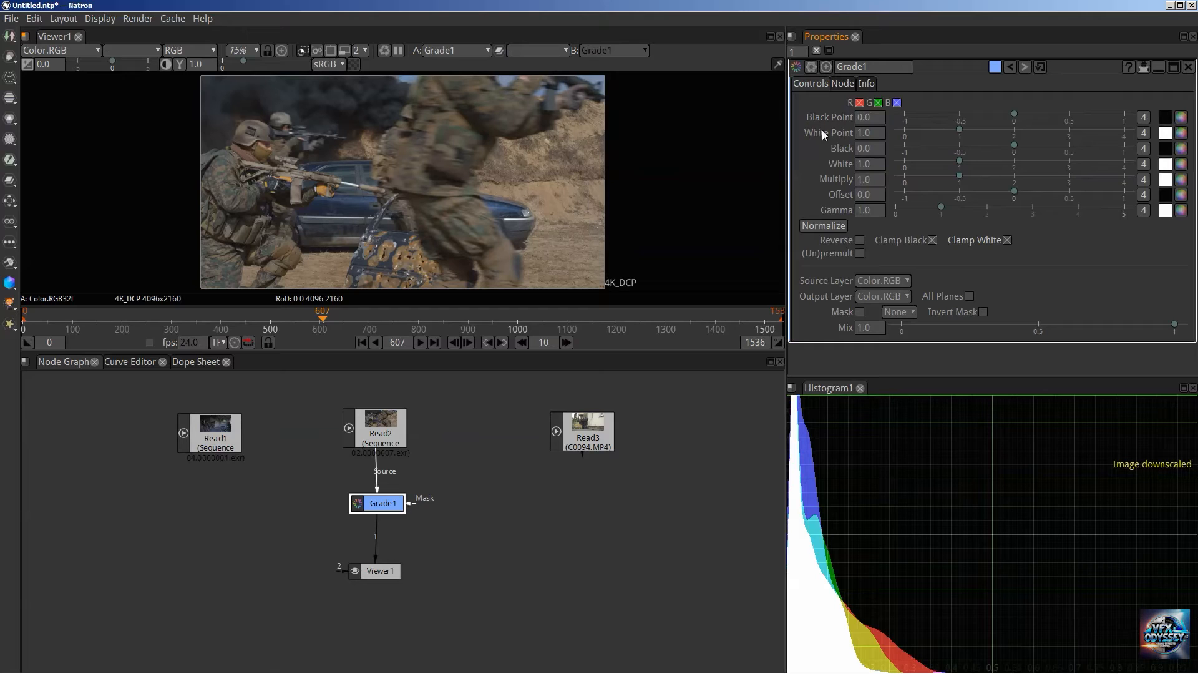
# Lower Grade1's White Point to 0.37 and on to 0.05, and reset it to its default.
pyautogui.moveTo(822, 132)
pyautogui.moveTo(958, 130); pyautogui.dragTo(924, 129)
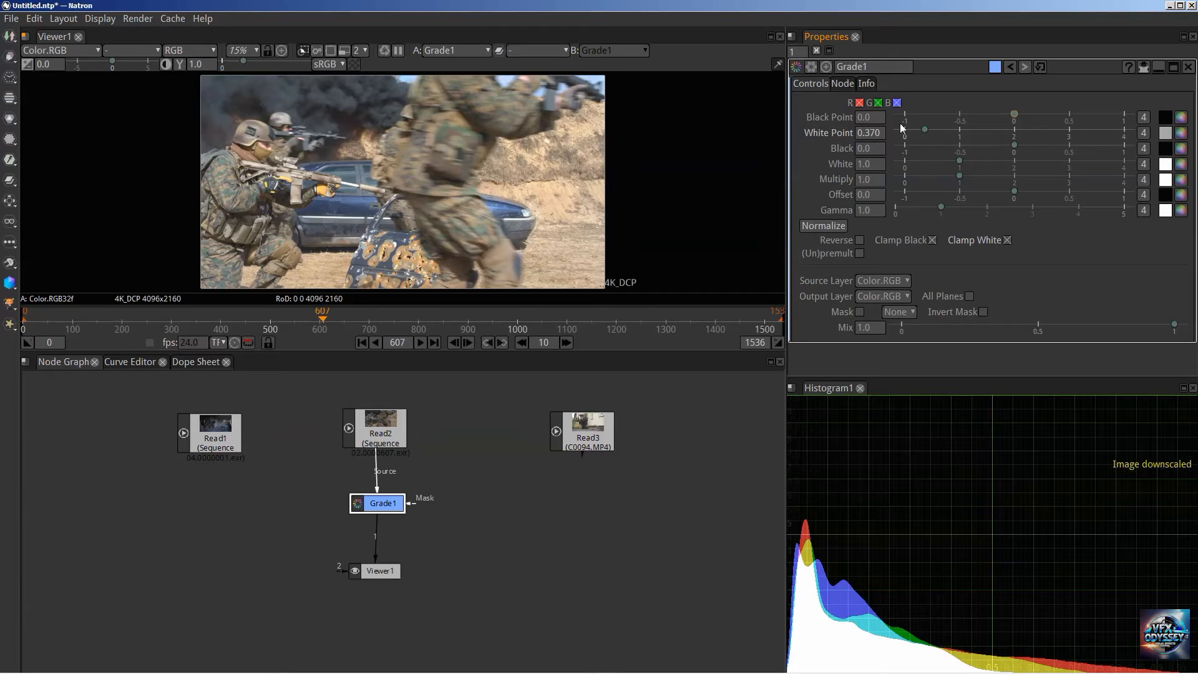
pyautogui.moveTo(927, 128); pyautogui.dragTo(907, 129)
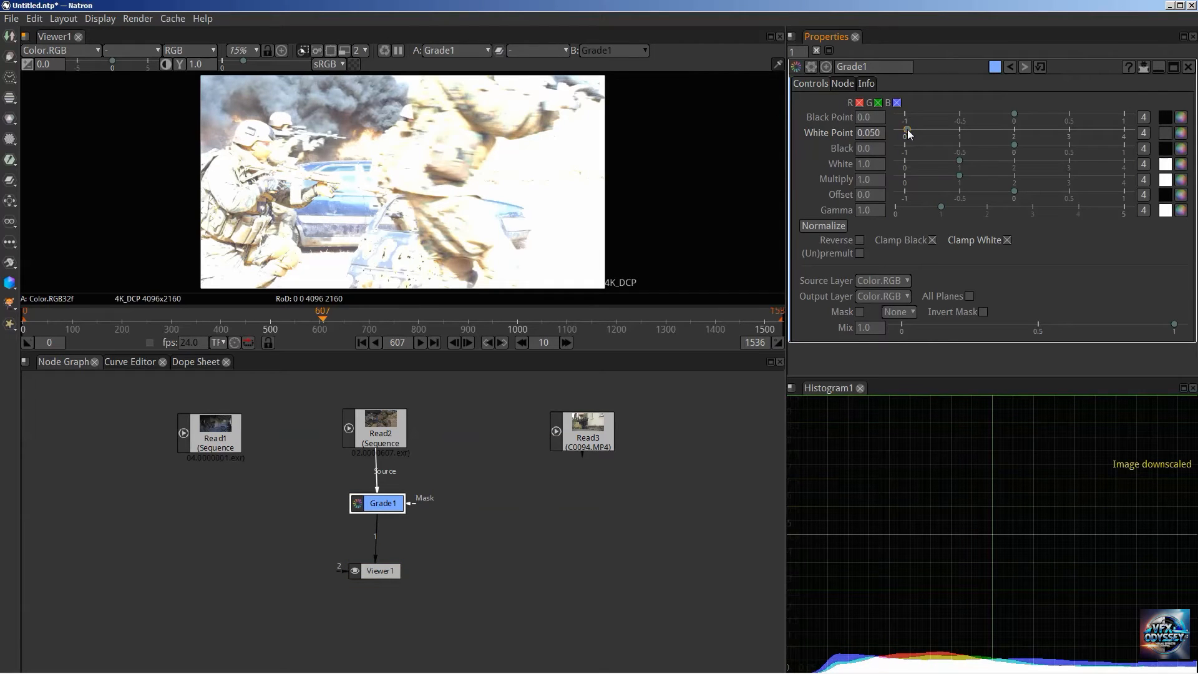
pyautogui.rightClick(819, 129)
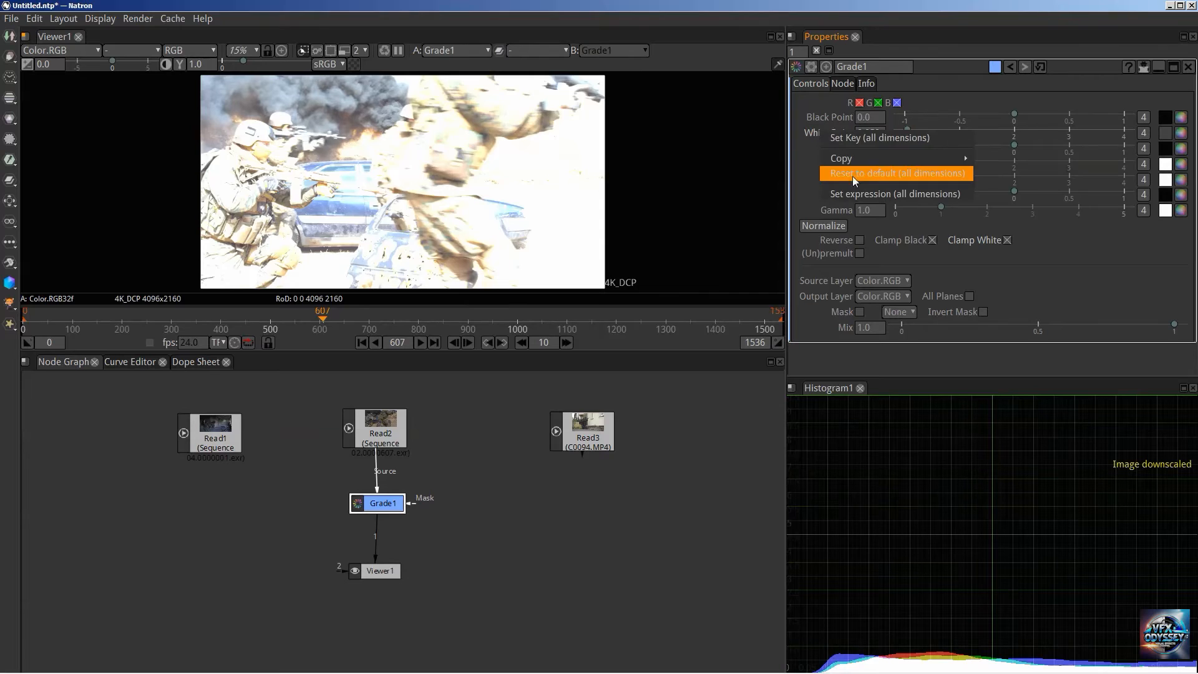
pyautogui.click(852, 175)
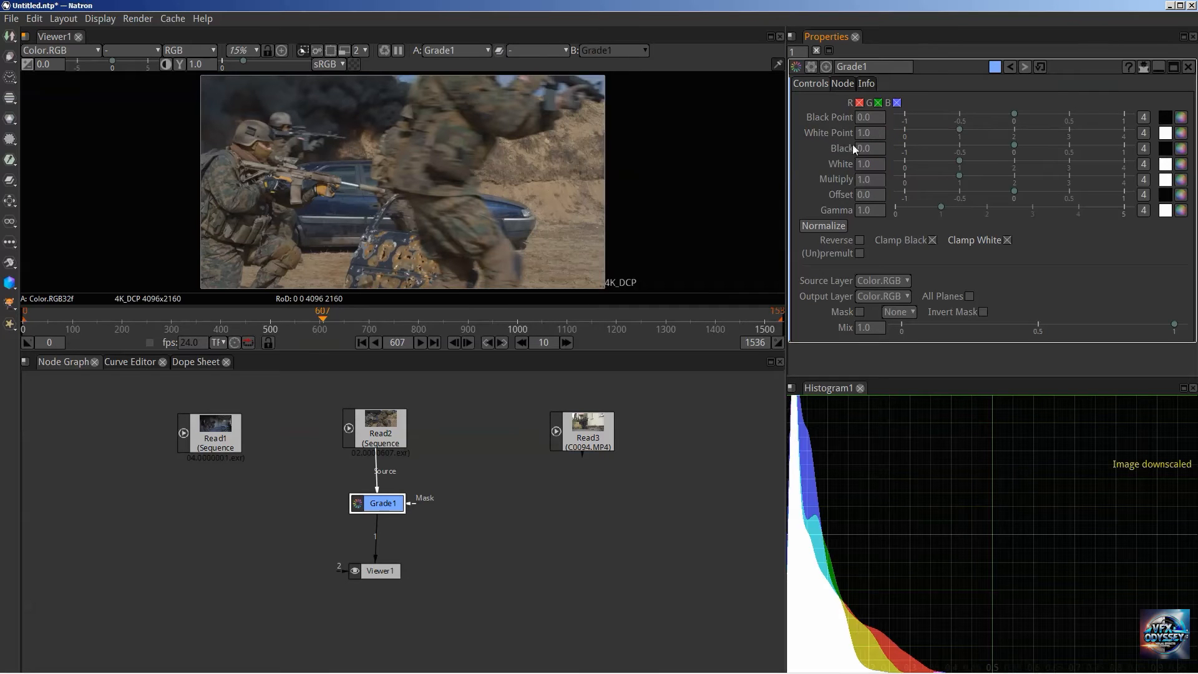
# Try Black values of 0.5 and 0.1 on Grade1, and set Black back to 0.
pyautogui.doubleClick(870, 147)
pyautogui.write('0.5')
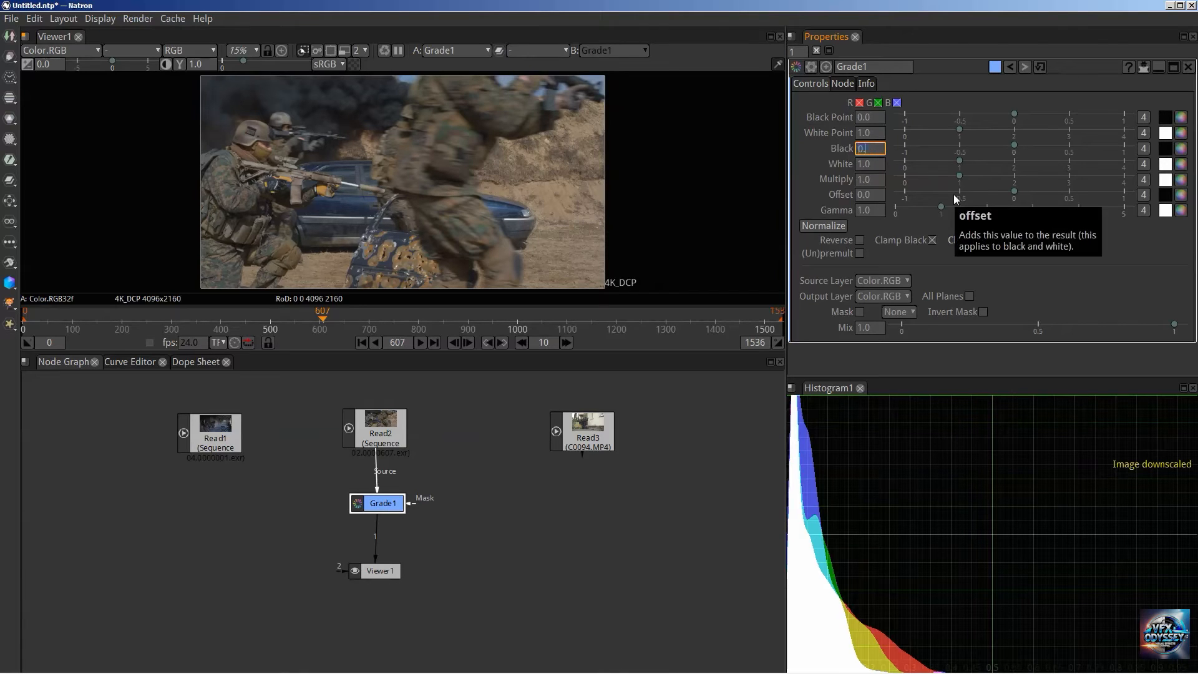
pyautogui.press('Return')
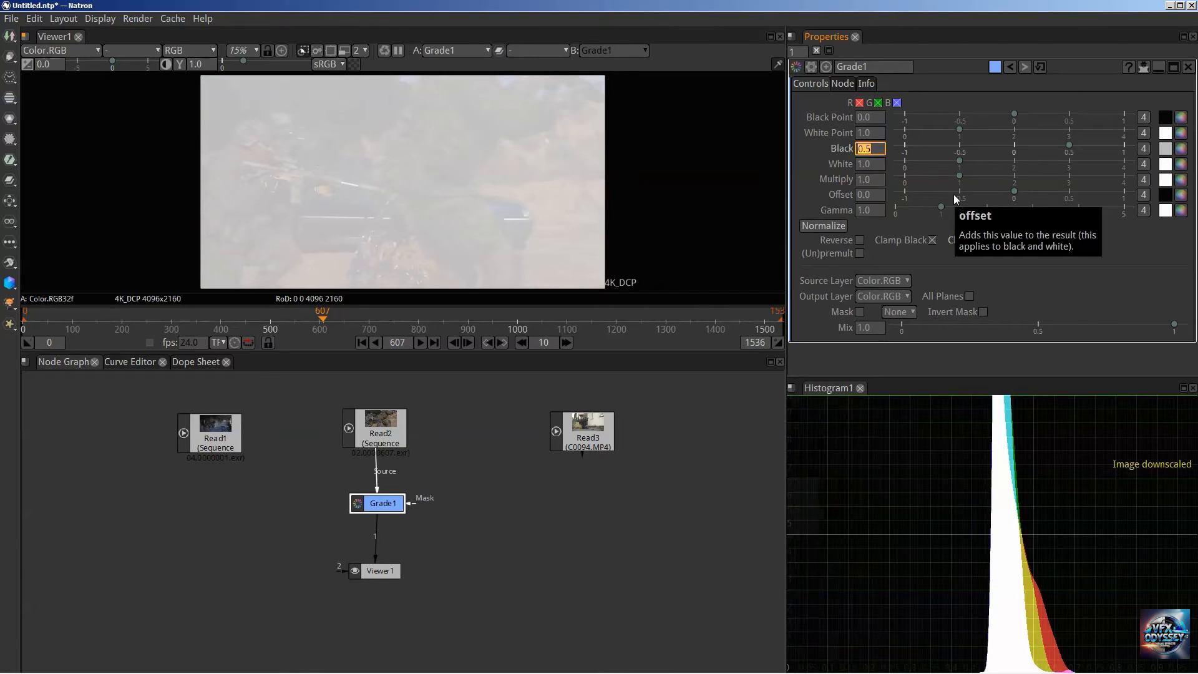
pyautogui.doubleClick(865, 150)
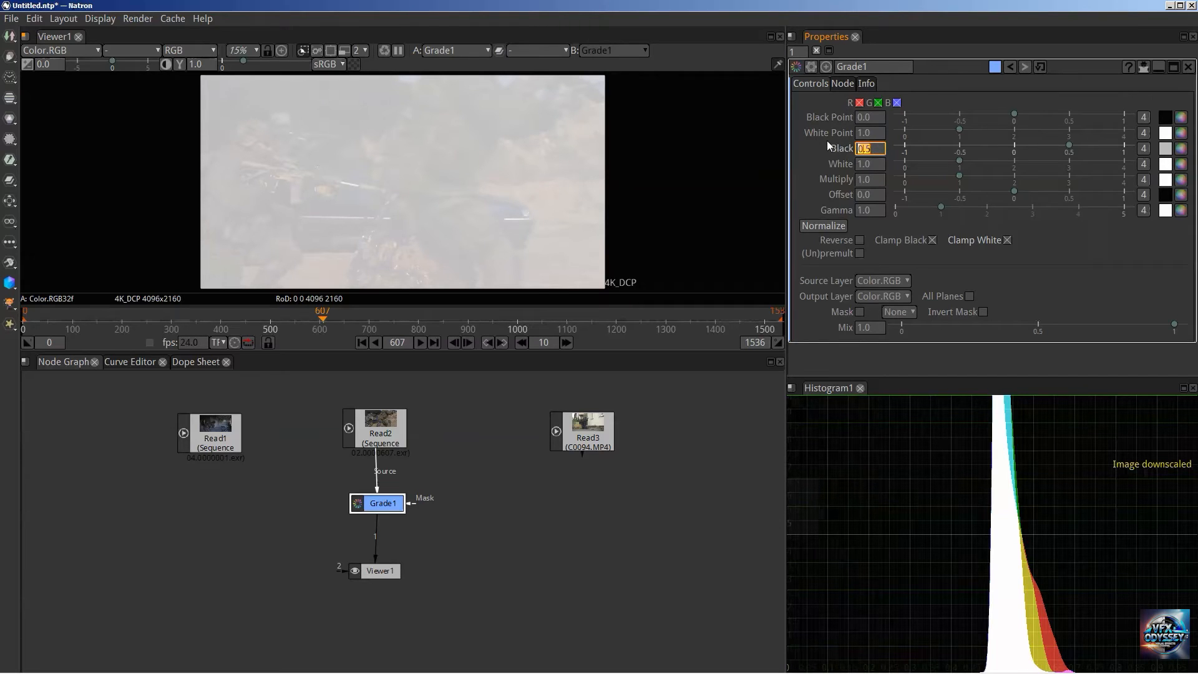
pyautogui.write('0.1')
pyautogui.press('Return')
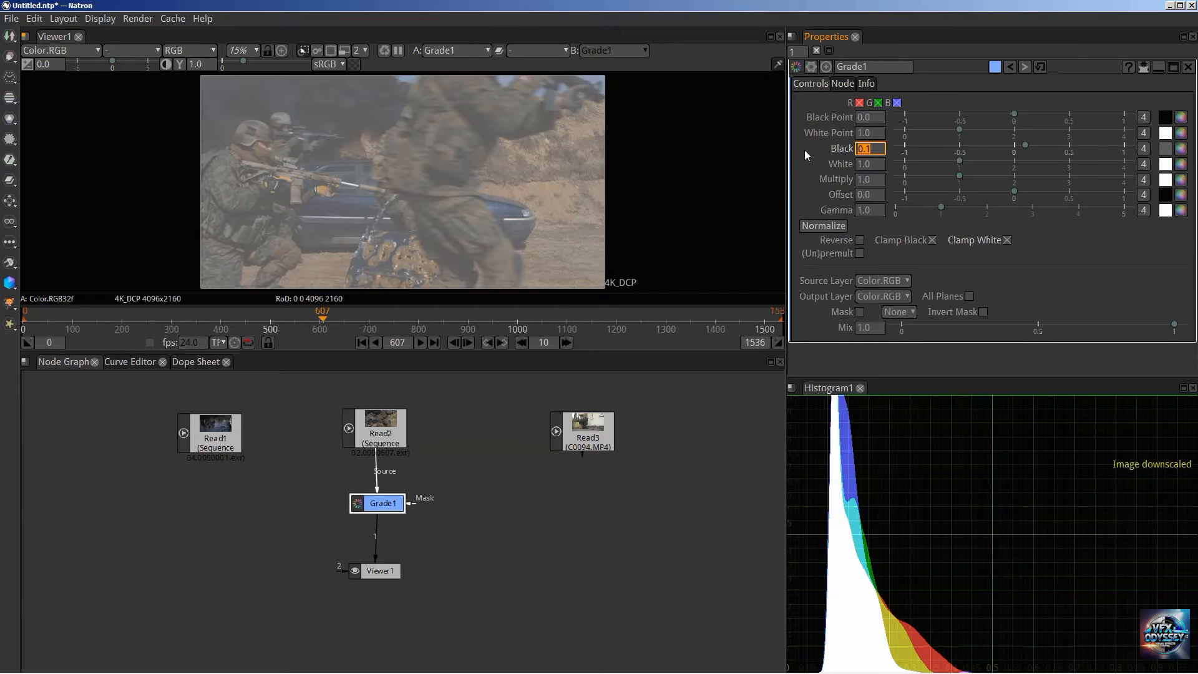
pyautogui.write('0')
pyautogui.press('Return')
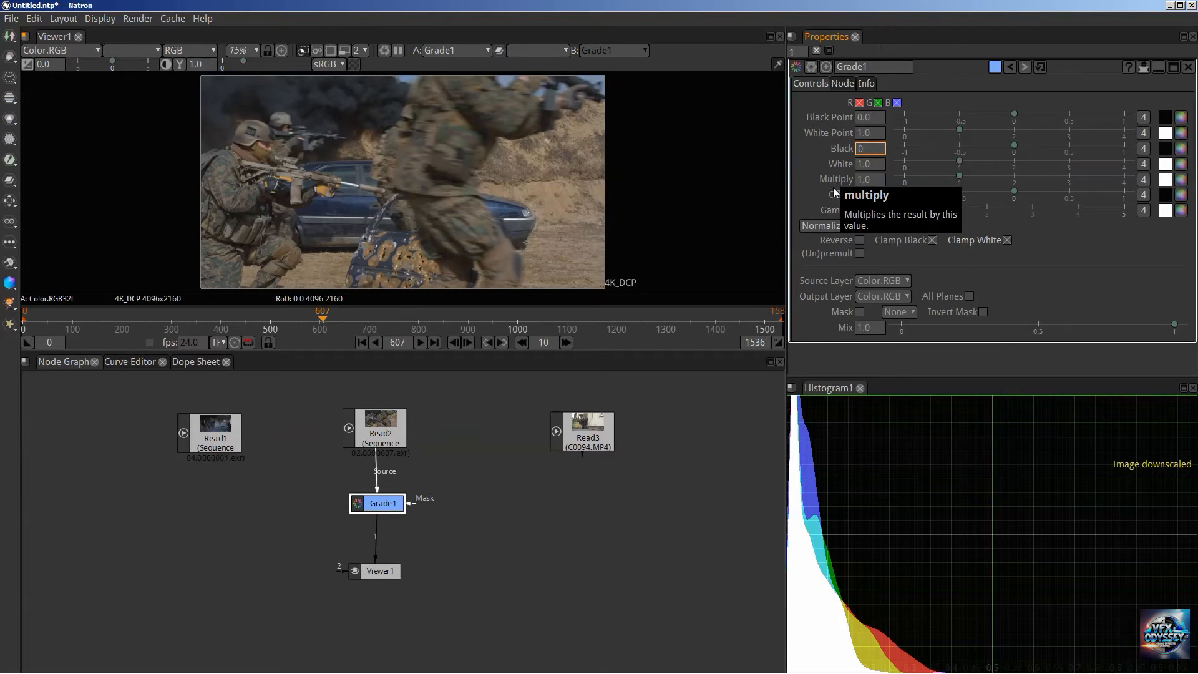
# Try Multiply values of 2, 0 and 0.5 on Grade1, and set Multiply back to 1.
pyautogui.click(874, 180)
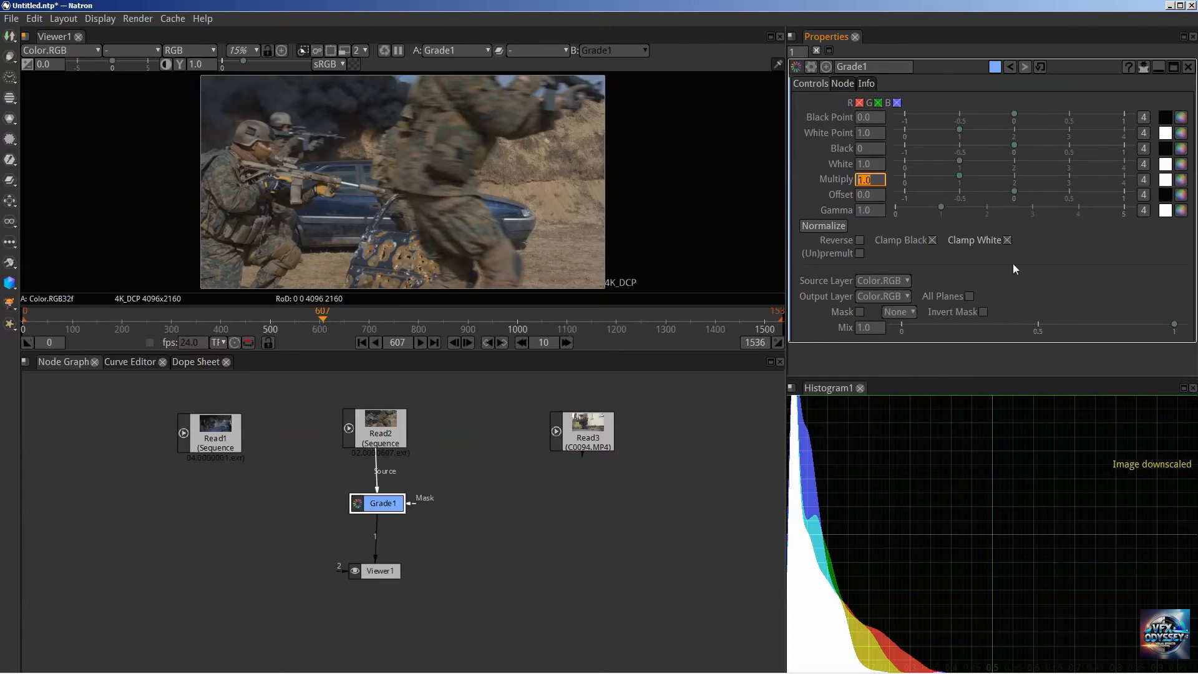
pyautogui.write('2')
pyautogui.press('Return')
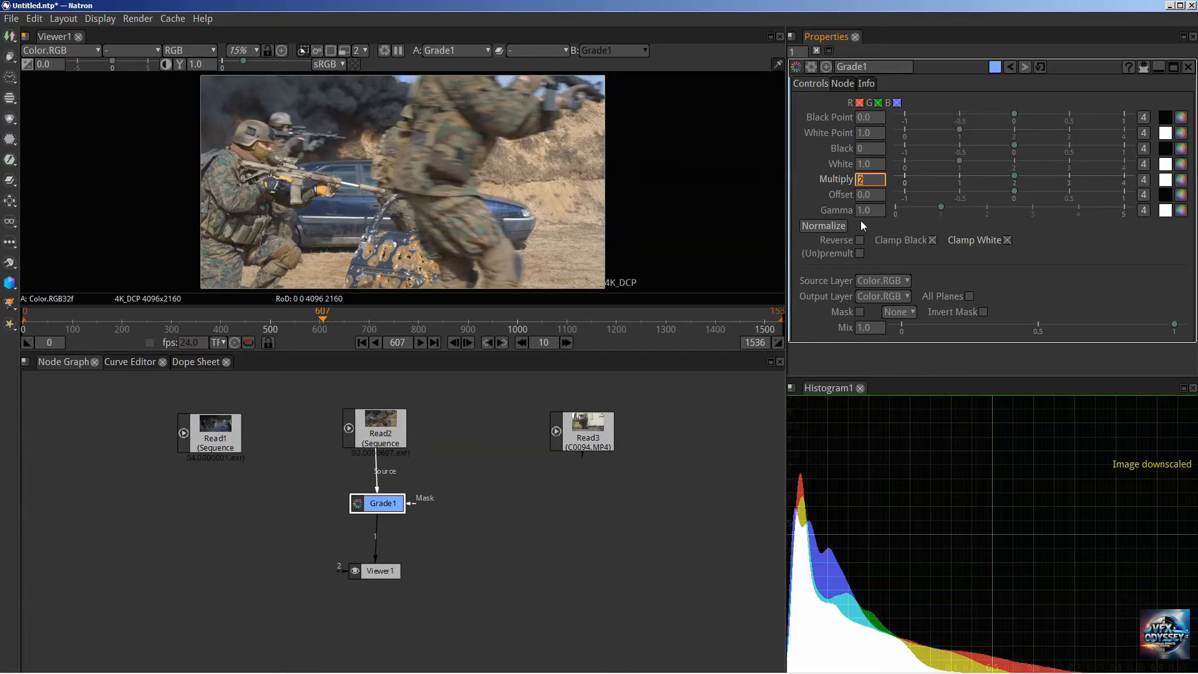
pyautogui.write('0')
pyautogui.press('Return')
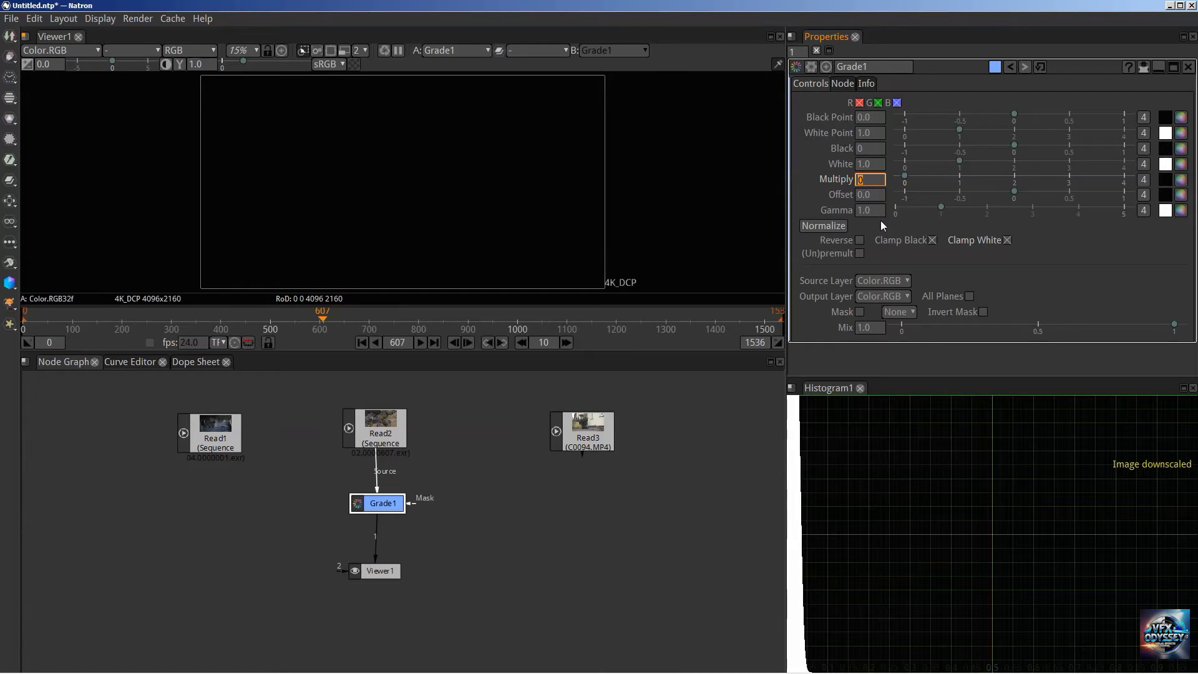
pyautogui.write('0.5')
pyautogui.press('Return')
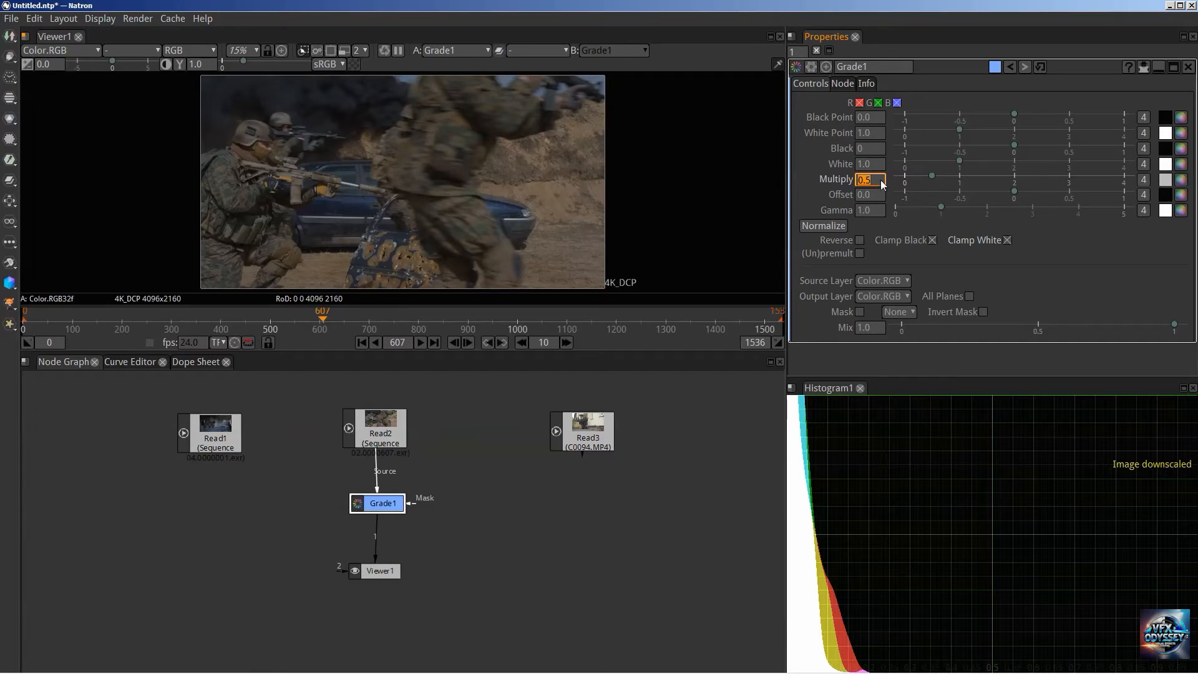
pyautogui.write('1')
pyautogui.press('Return')
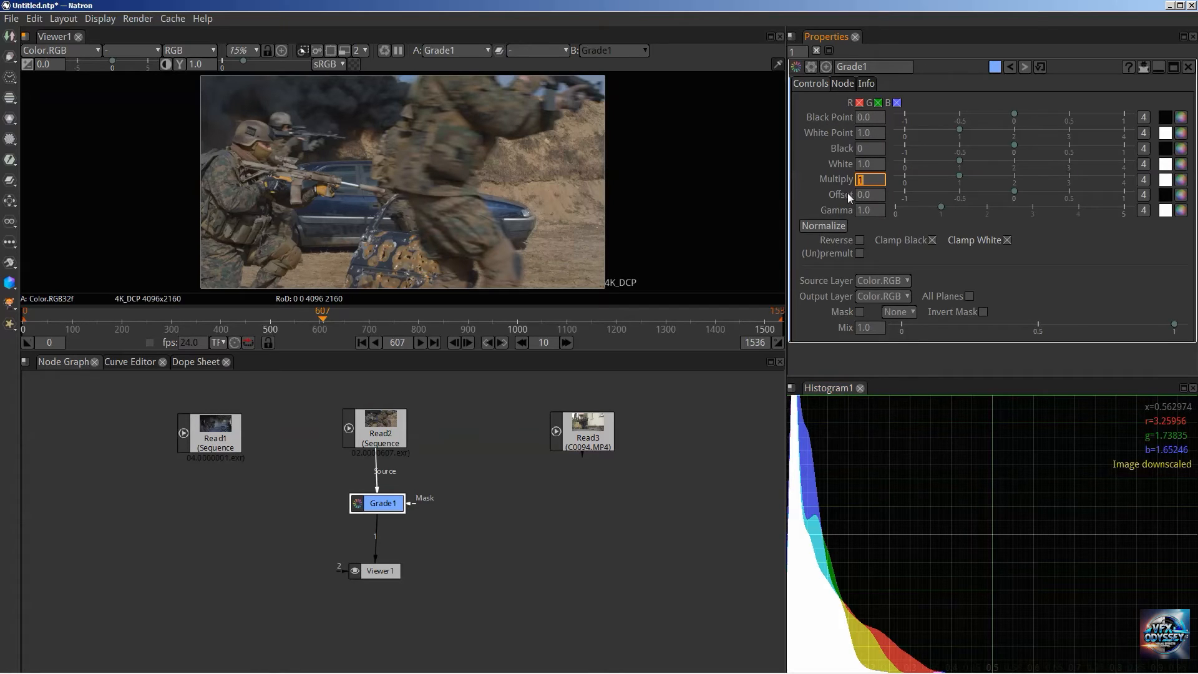
# Raise Grade1's Black Point gradually to about 0.2, and reset it to its default.
pyautogui.click(1016, 115)
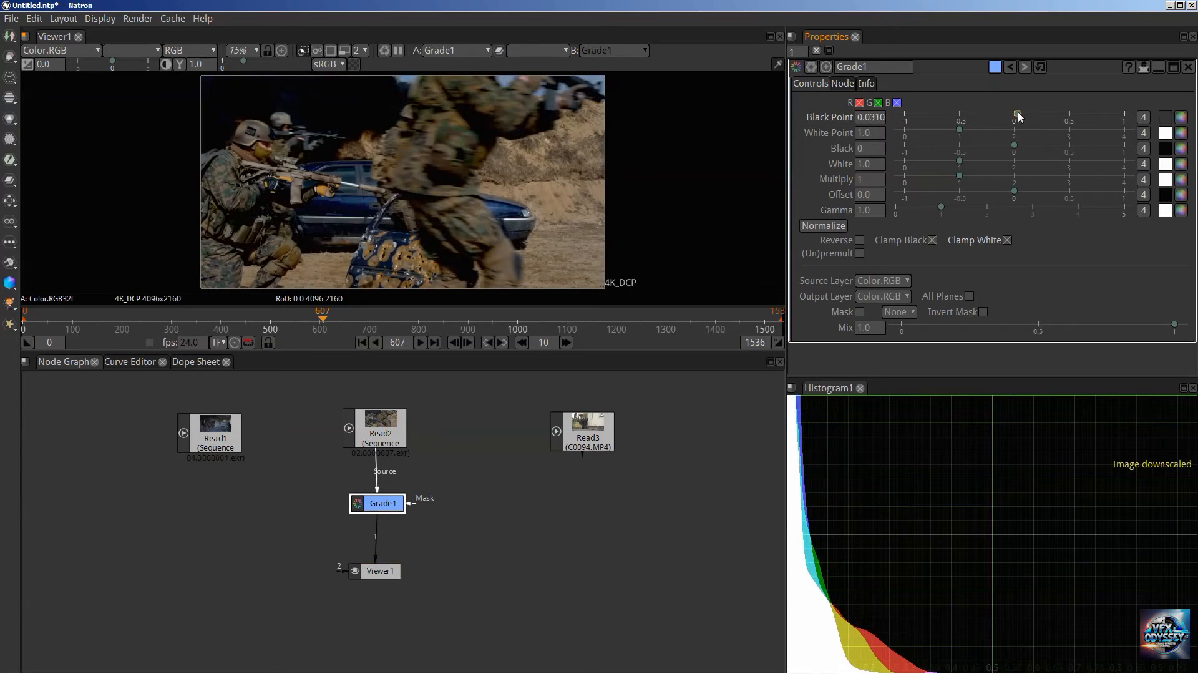
pyautogui.moveTo(1018, 115); pyautogui.dragTo(1025, 114)
pyautogui.moveTo(1024, 113)
pyautogui.mouseDown()
pyautogui.moveTo(1013, 111)
pyautogui.moveTo(1039, 117)
pyautogui.mouseUp()
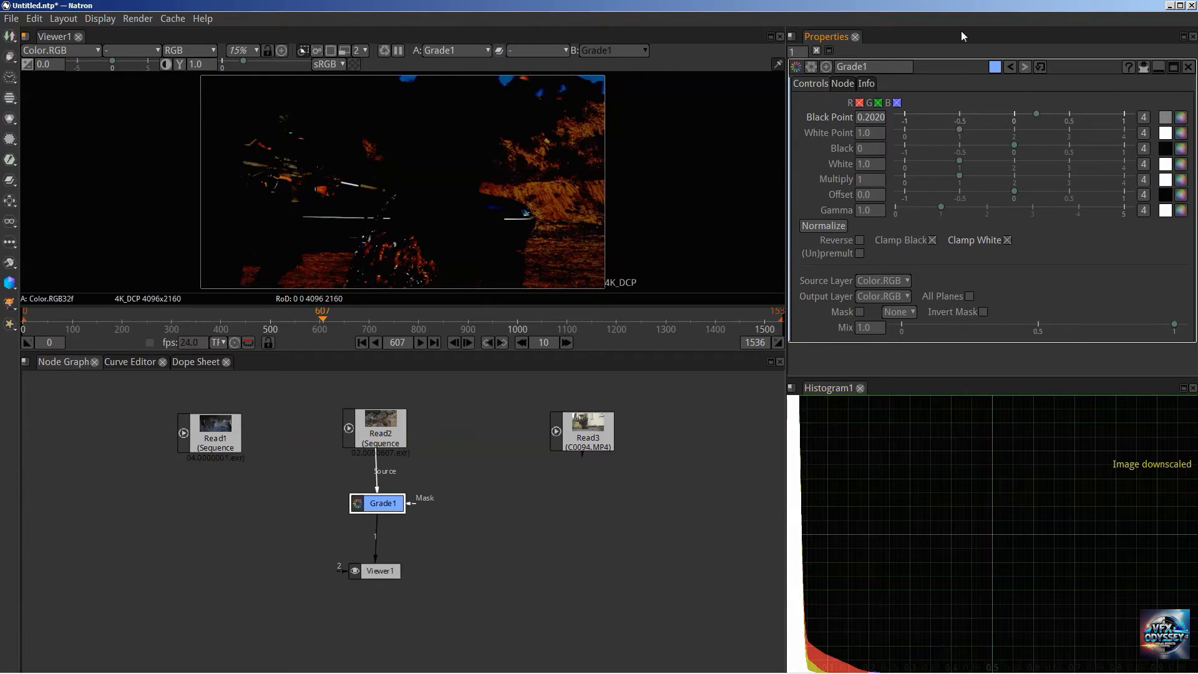
pyautogui.rightClick(837, 117)
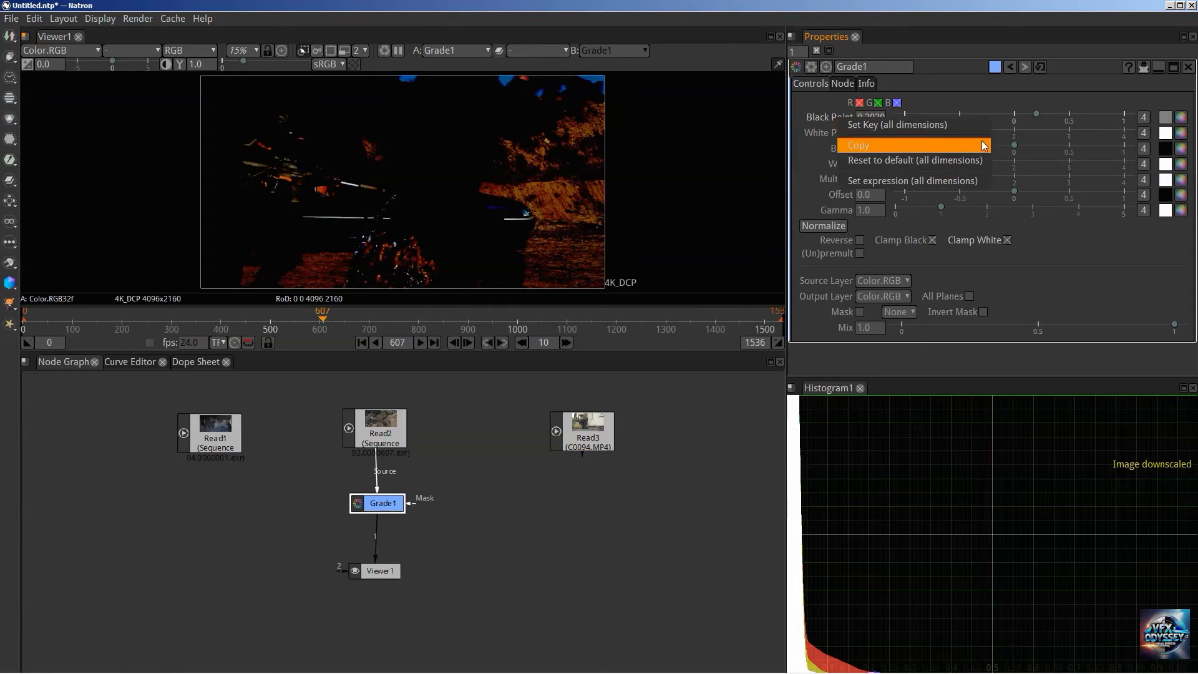
pyautogui.click(852, 159)
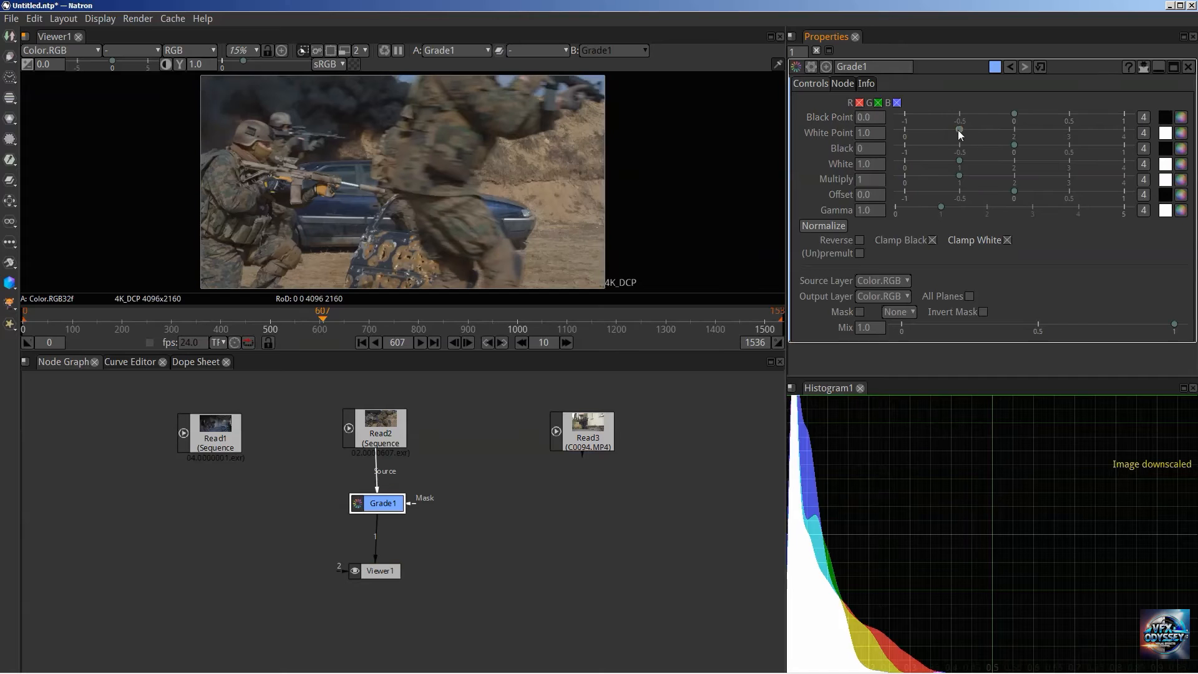
# Lower Grade1's White Point to about 0.2 to brighten the image, and restore its default value.
pyautogui.moveTo(956, 129); pyautogui.dragTo(914, 126)
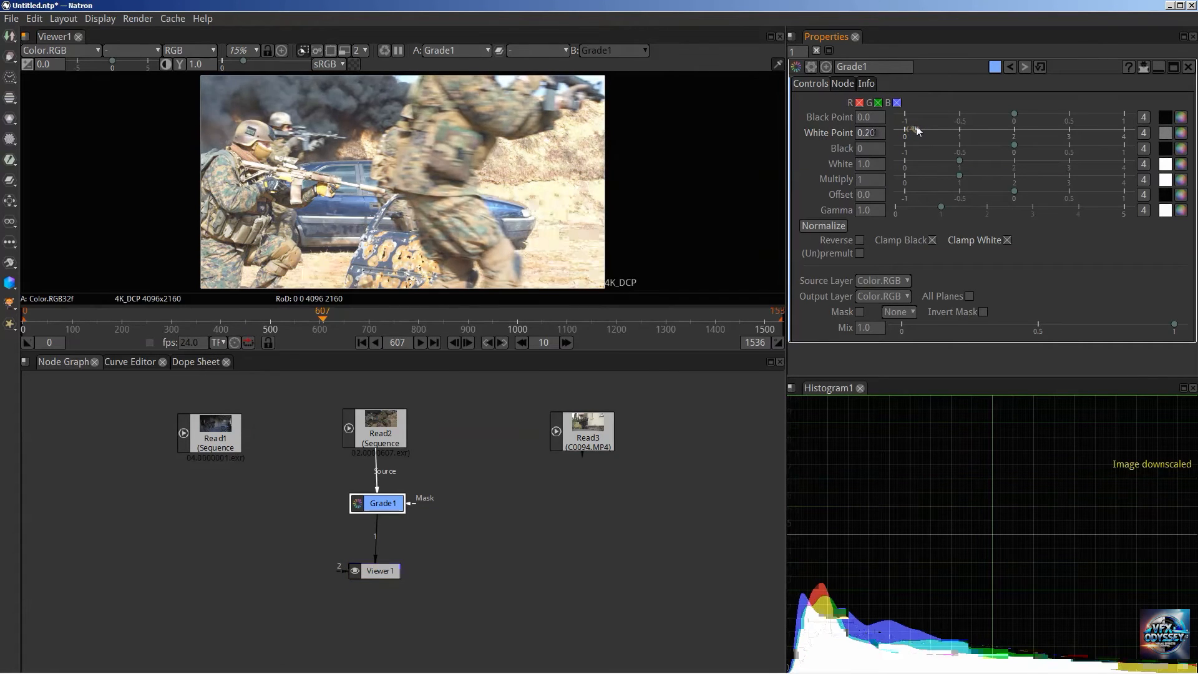
pyautogui.rightClick(831, 134)
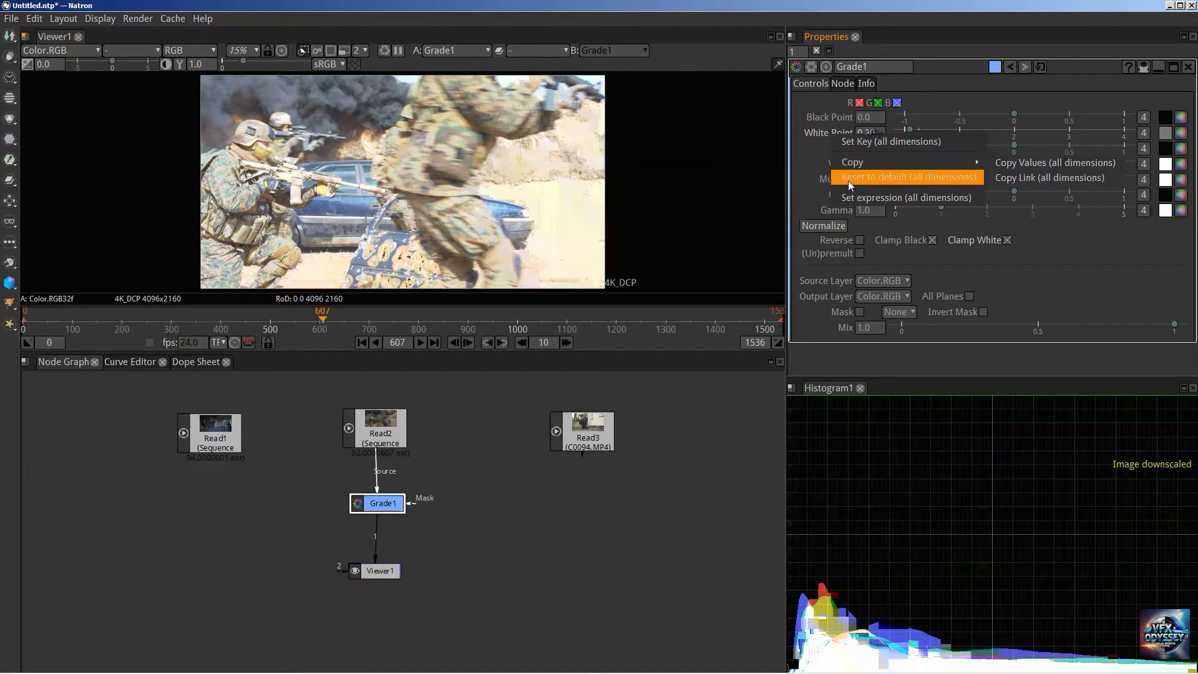
pyautogui.click(850, 177)
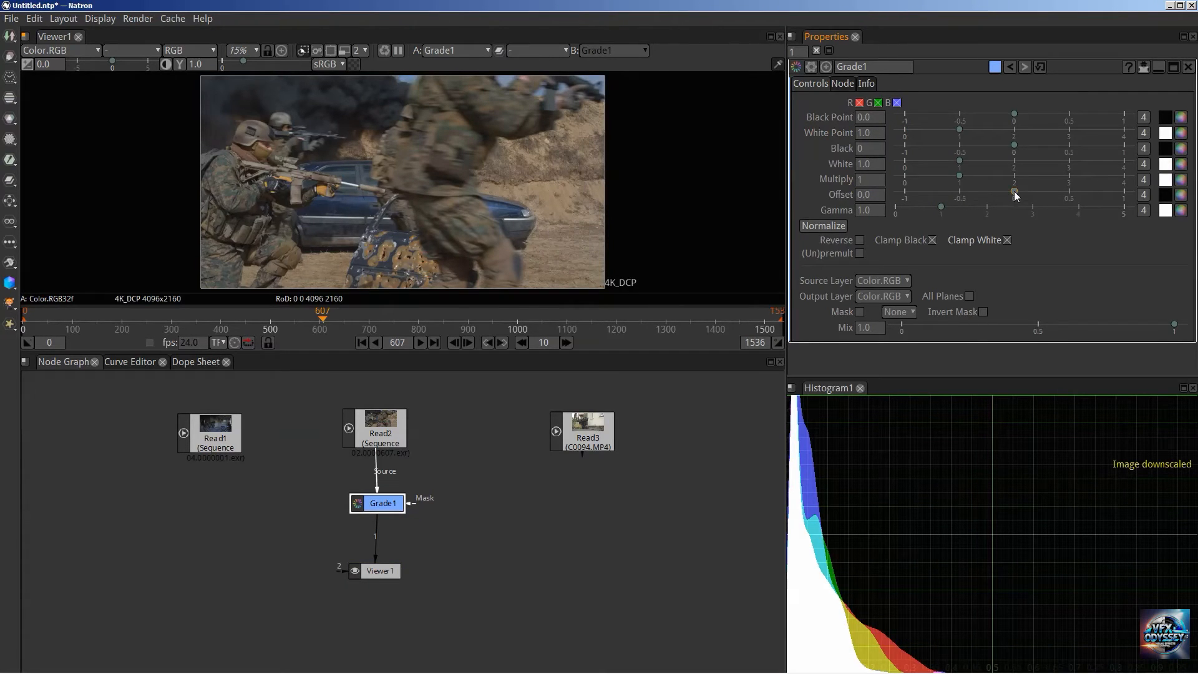
# Raise Grade1's Offset to about 0.054, and reset it to its default.
pyautogui.moveTo(1013, 191); pyautogui.dragTo(1020, 217)
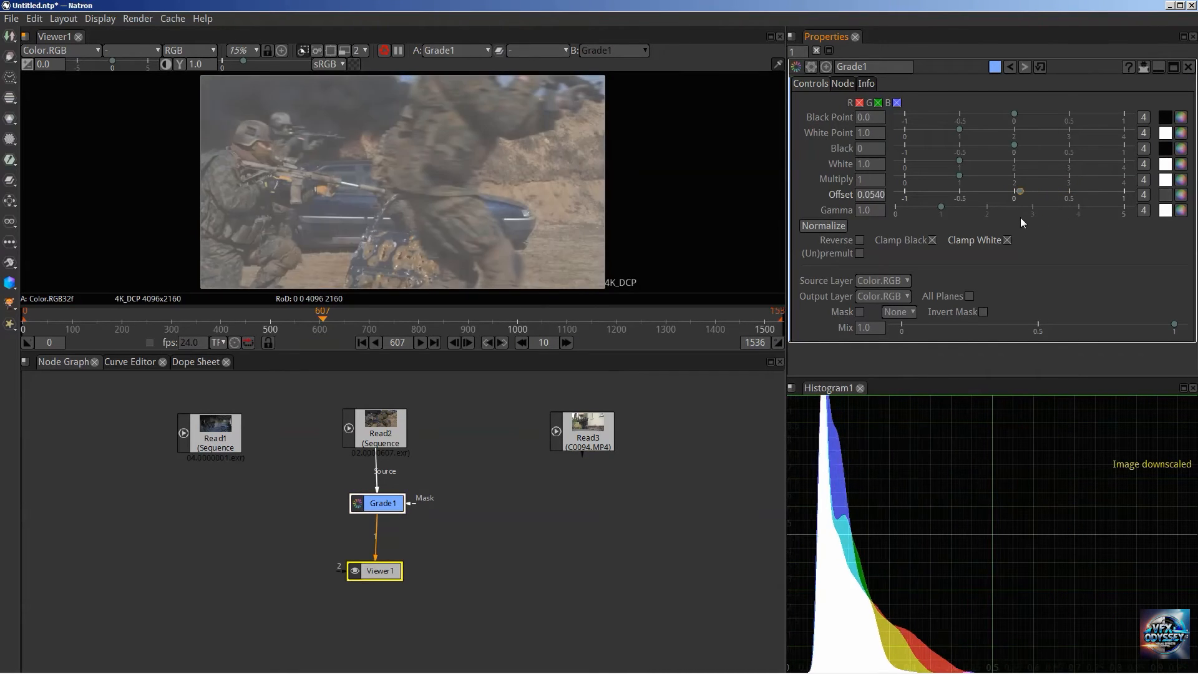
pyautogui.rightClick(848, 194)
pyautogui.click(872, 240)
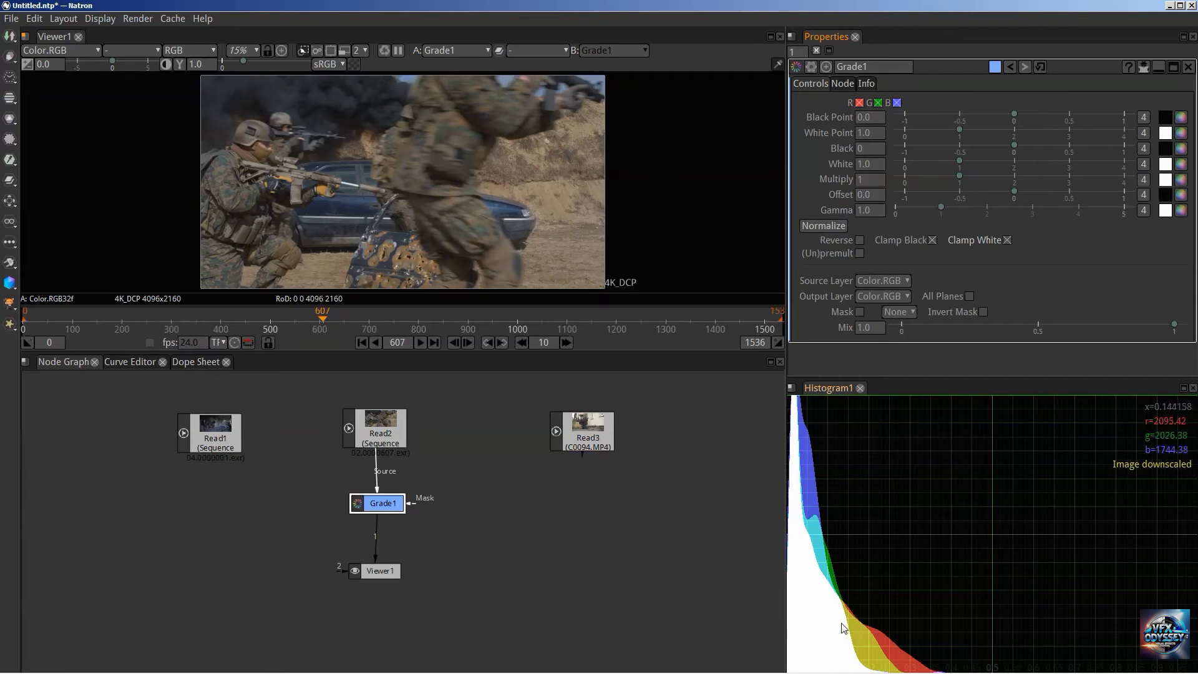
# Lower Grade1's Gamma to about 0.22 to darken the midtones, and reset it to its default.
pyautogui.moveTo(941, 208); pyautogui.dragTo(905, 233)
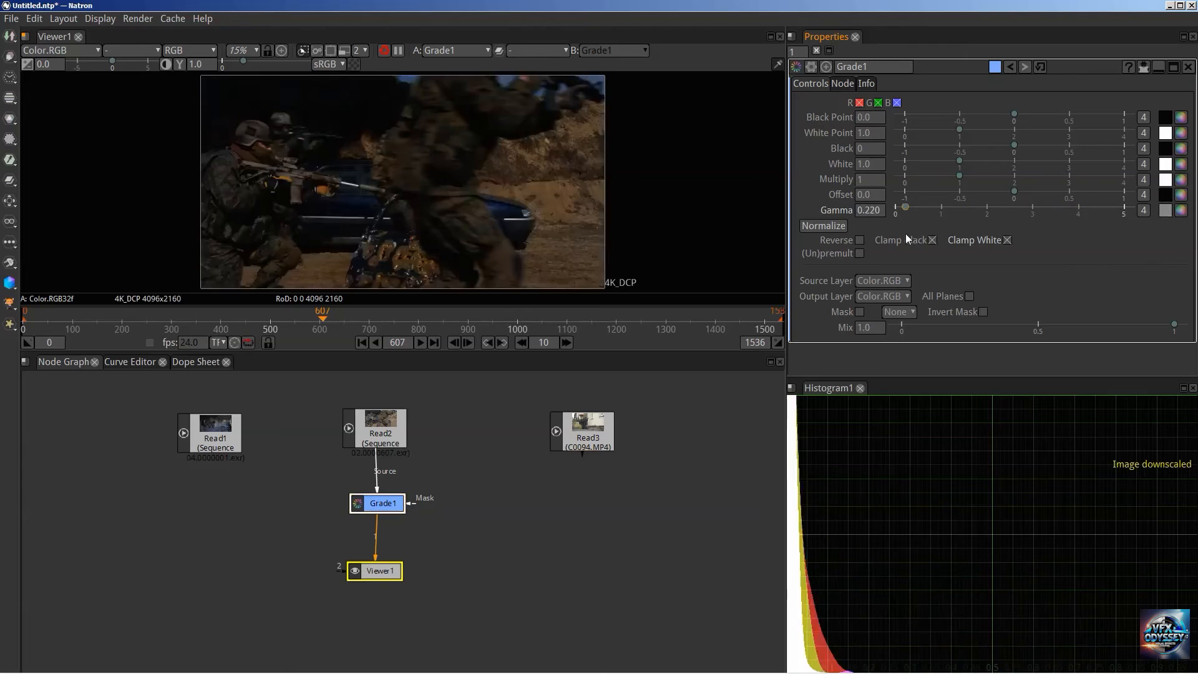
pyautogui.rightClick(829, 211)
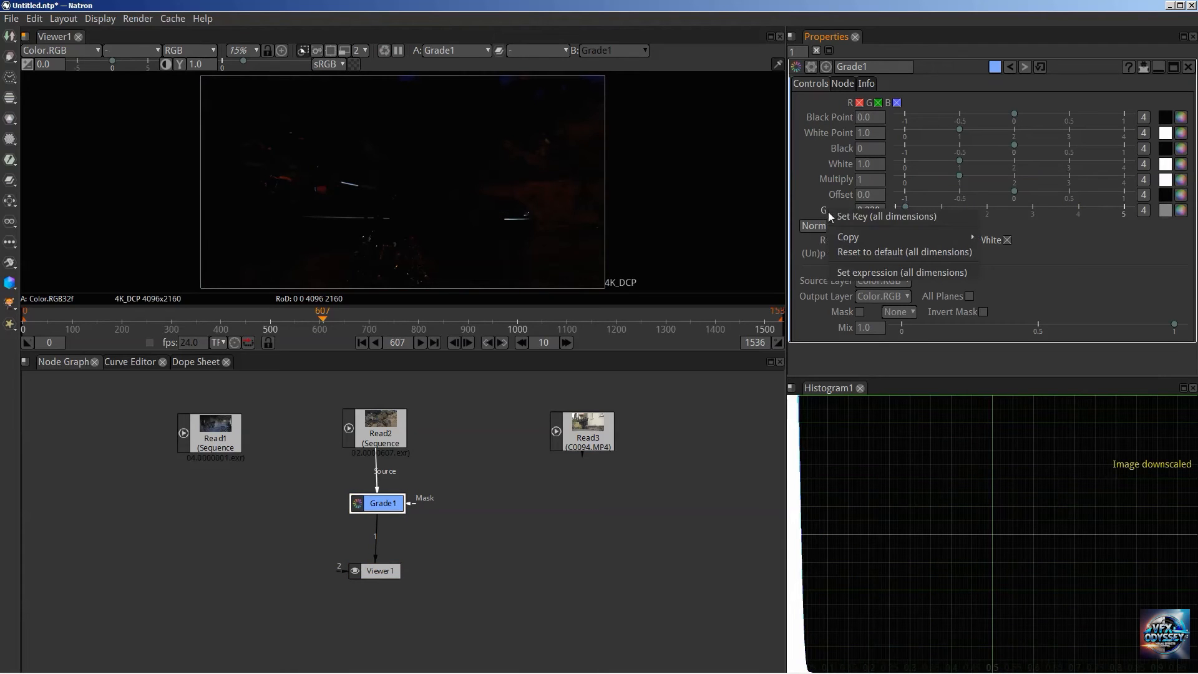
pyautogui.click(850, 253)
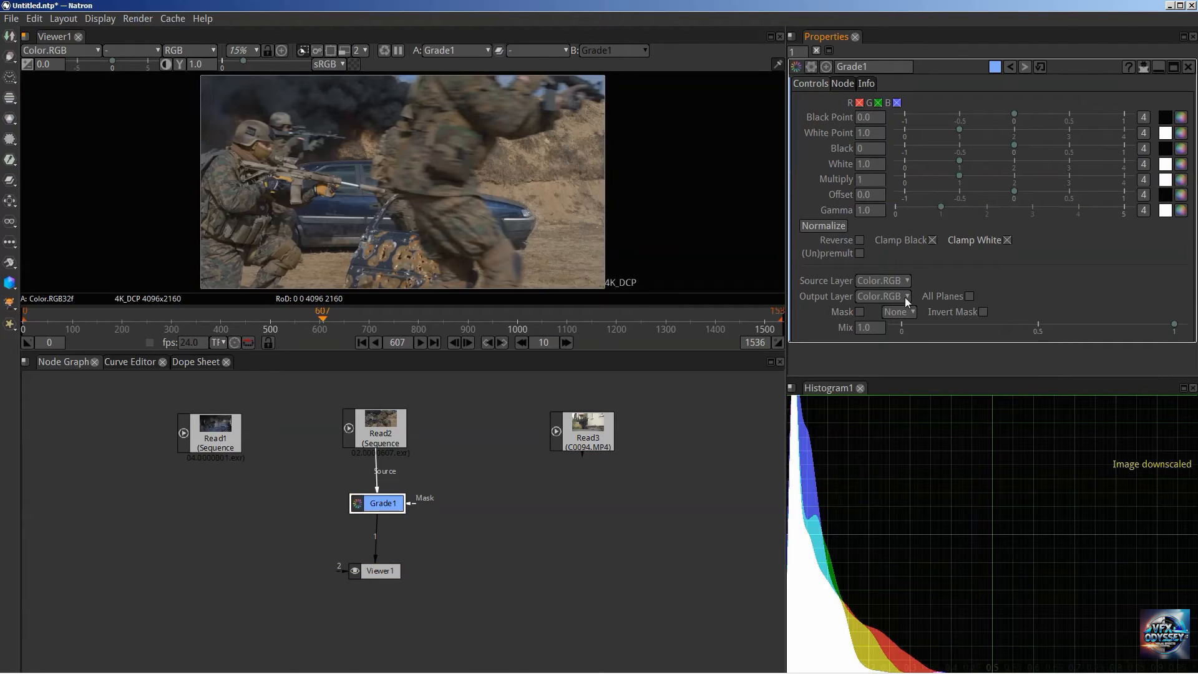
# Delete the Grade1 node between Read2 and Viewer1 in the node graph.
pyautogui.click(615, 534)
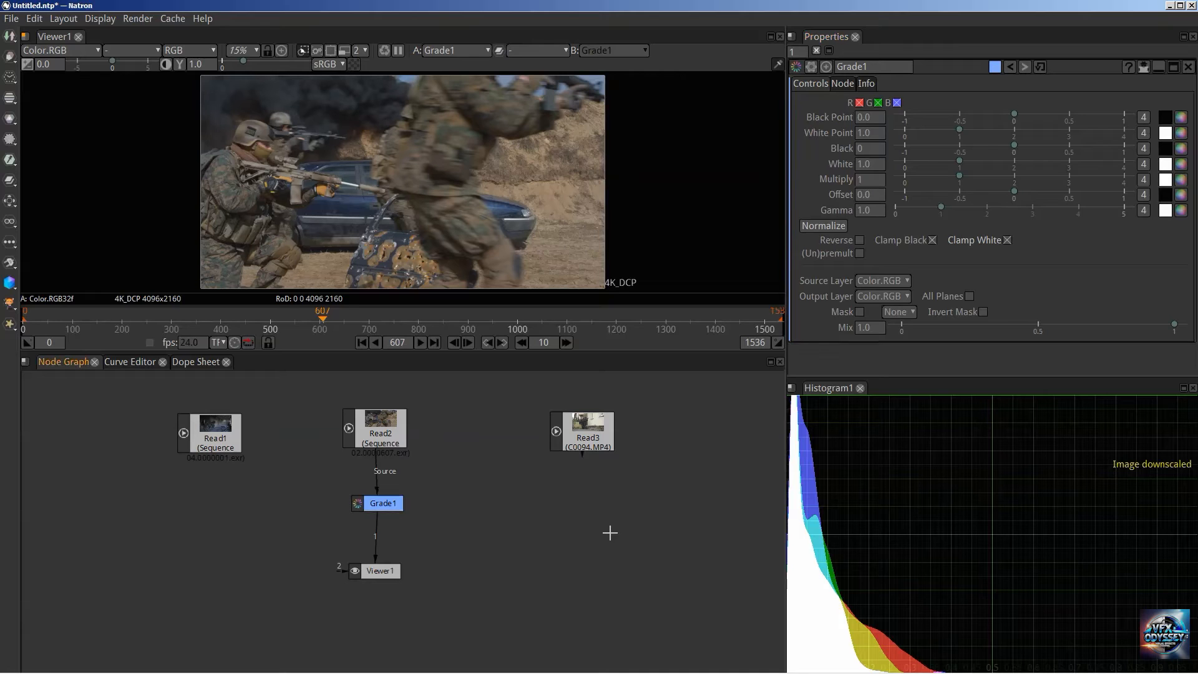
pyautogui.click(383, 504)
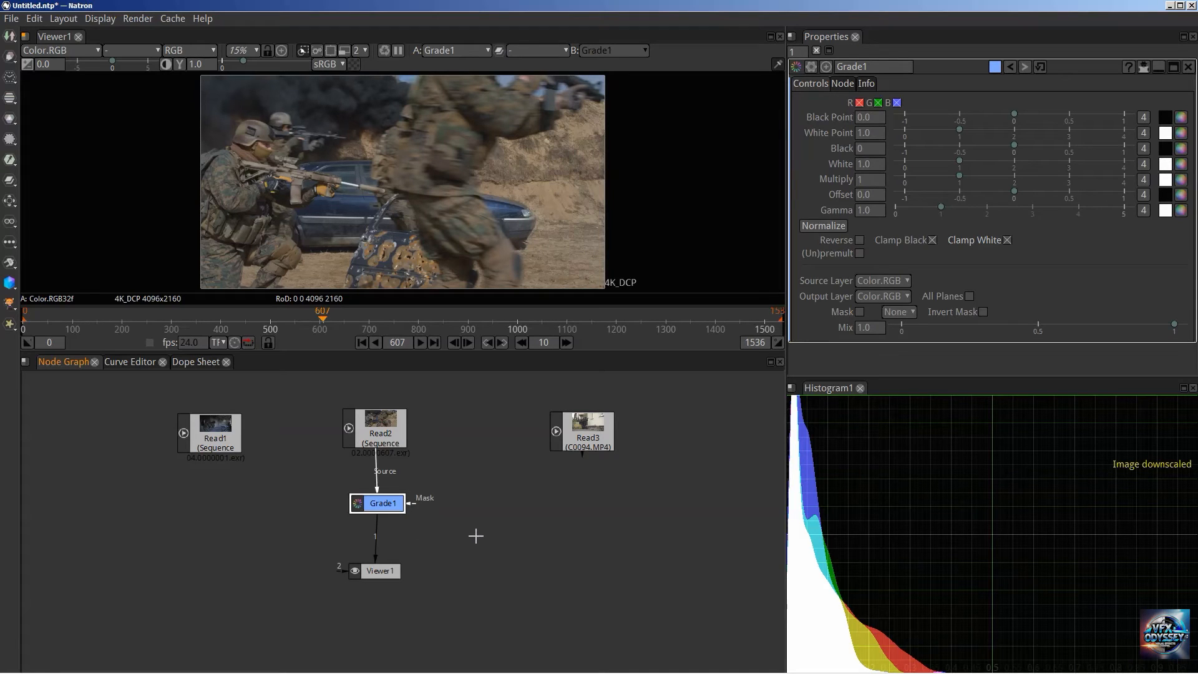
pyautogui.press('Delete')
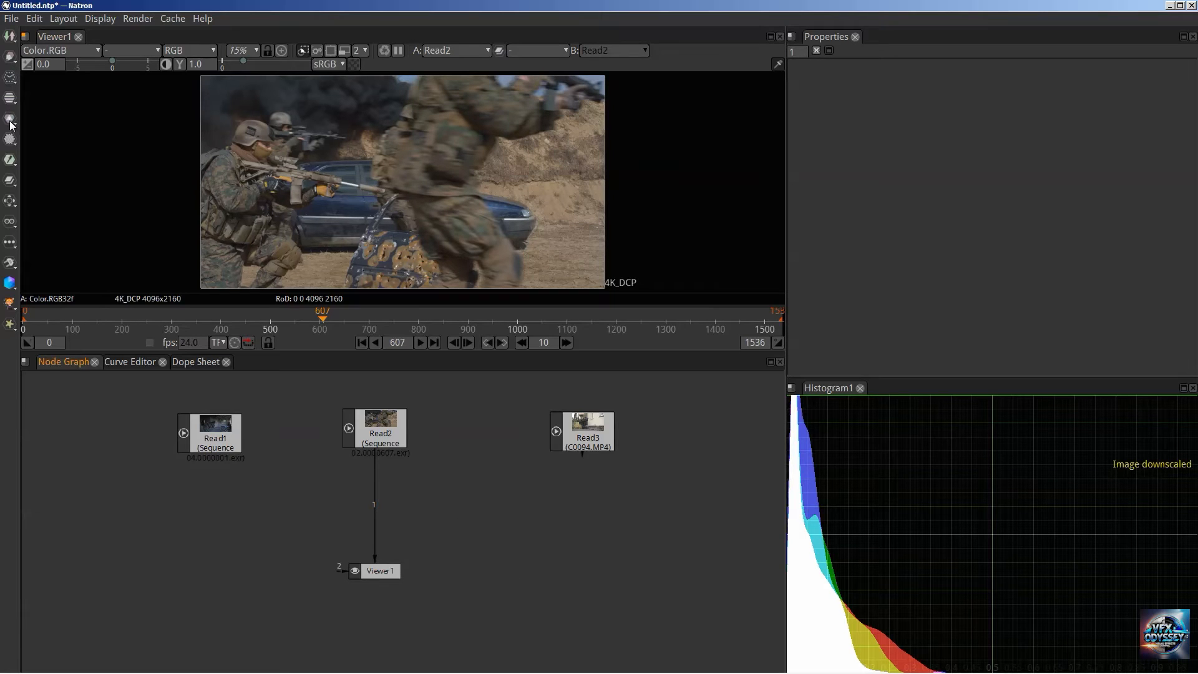
# Add a ColorCorrect node and place it unconnected just below Read3 in the node graph.
pyautogui.press('Tab')
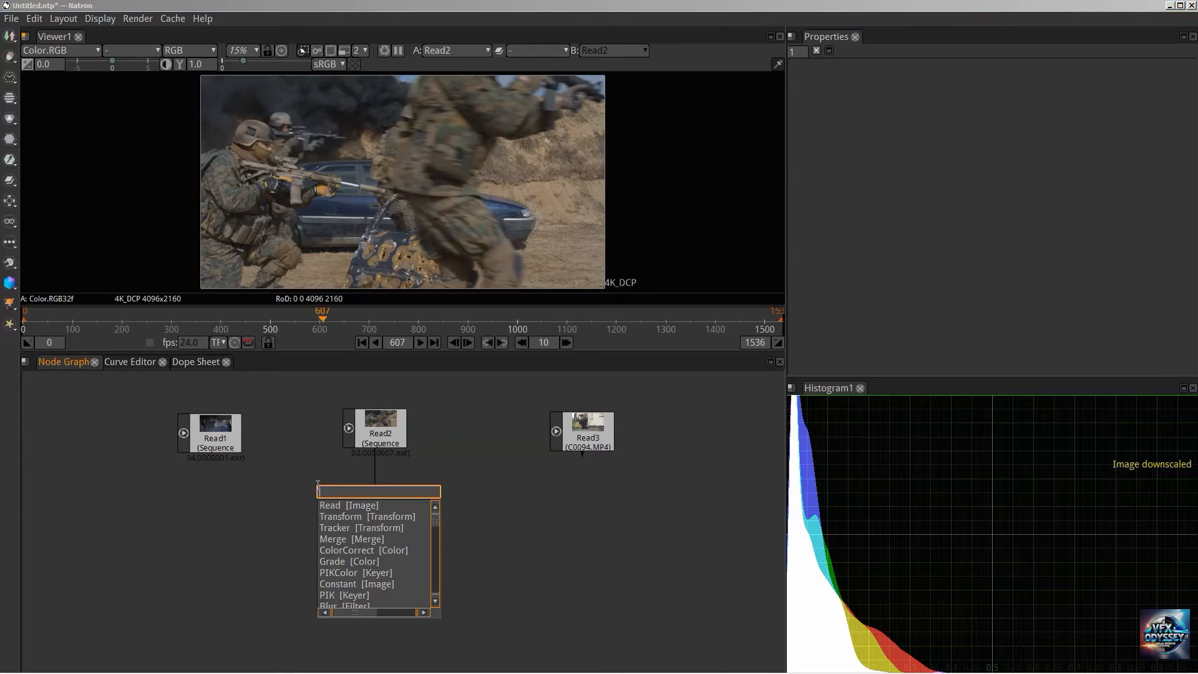
pyautogui.write('colorc')
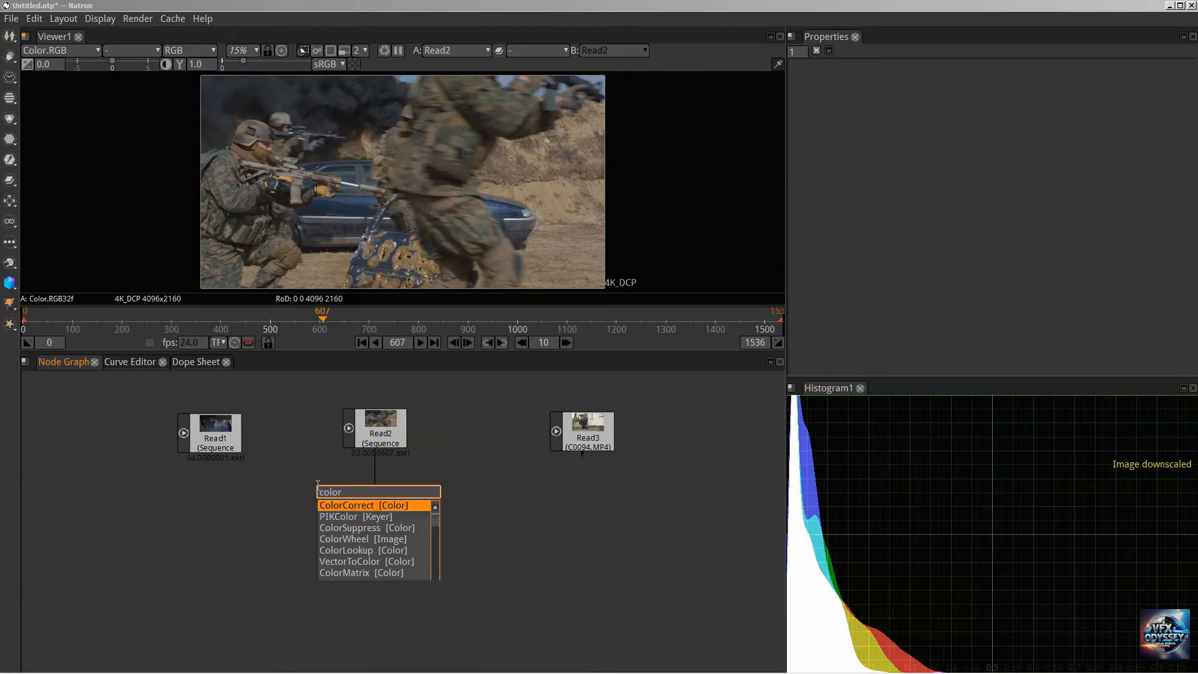
pyautogui.press('Return')
pyautogui.moveTo(343, 496); pyautogui.dragTo(569, 505)
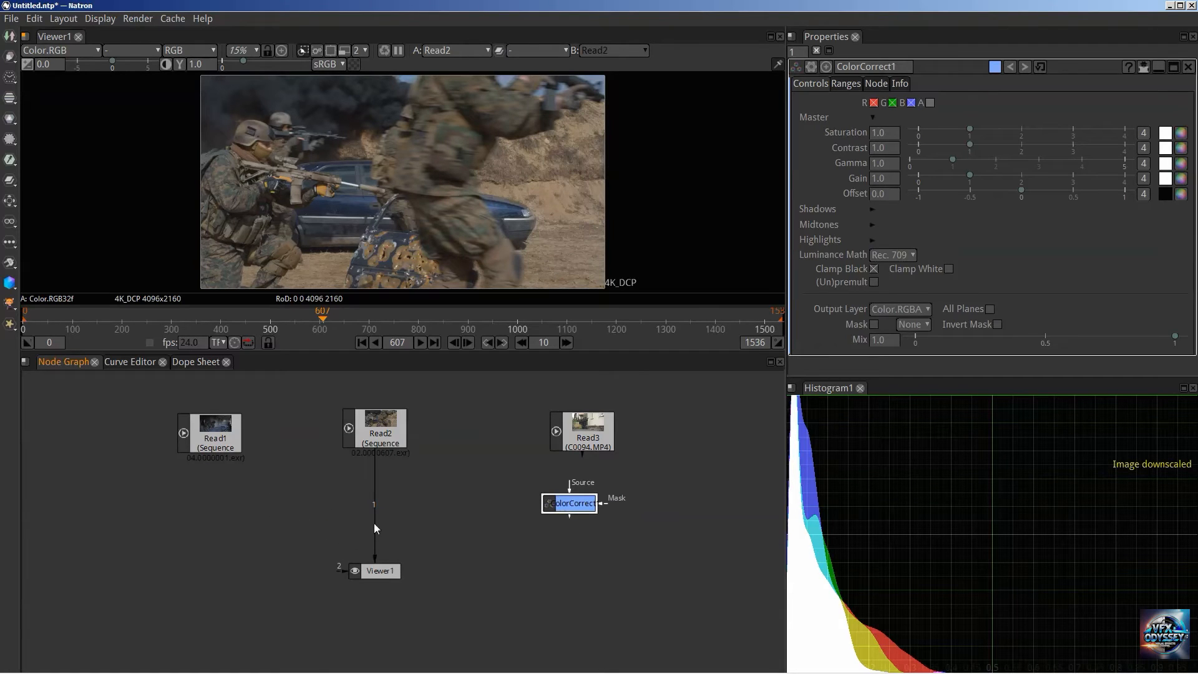
# Connect the ColorCorrect node between Read3 and Viewer1, and move the playhead to frame 688.
pyautogui.moveTo(373, 523); pyautogui.dragTo(587, 430)
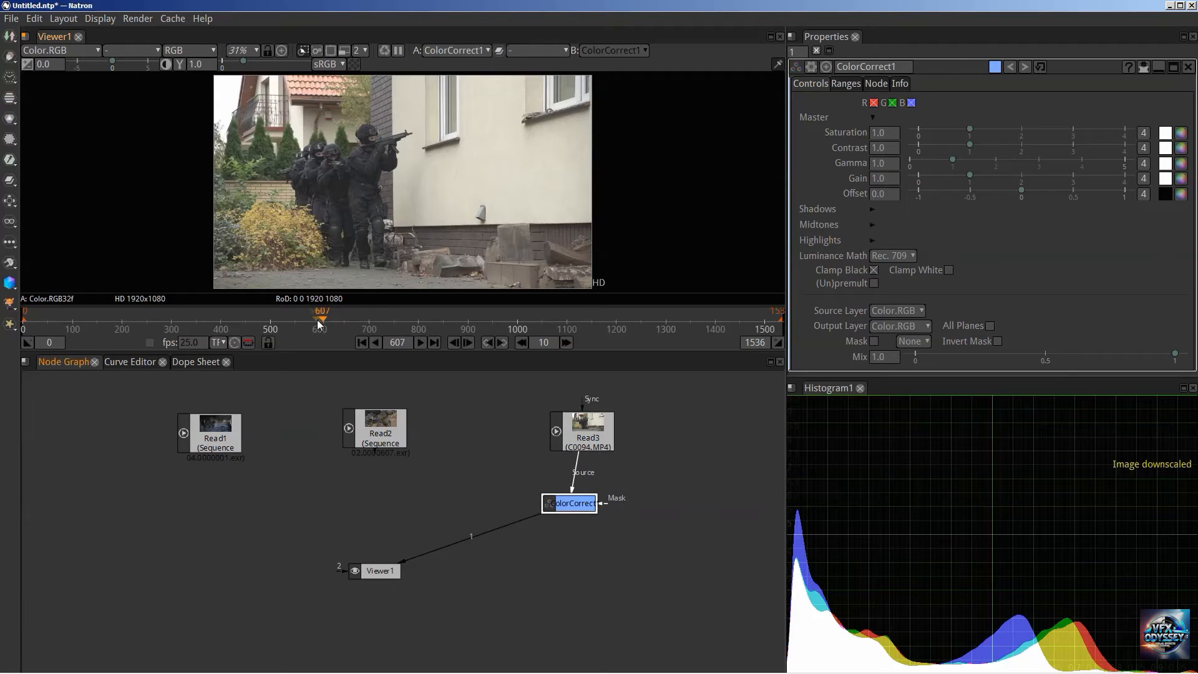
pyautogui.moveTo(317, 320); pyautogui.dragTo(364, 316)
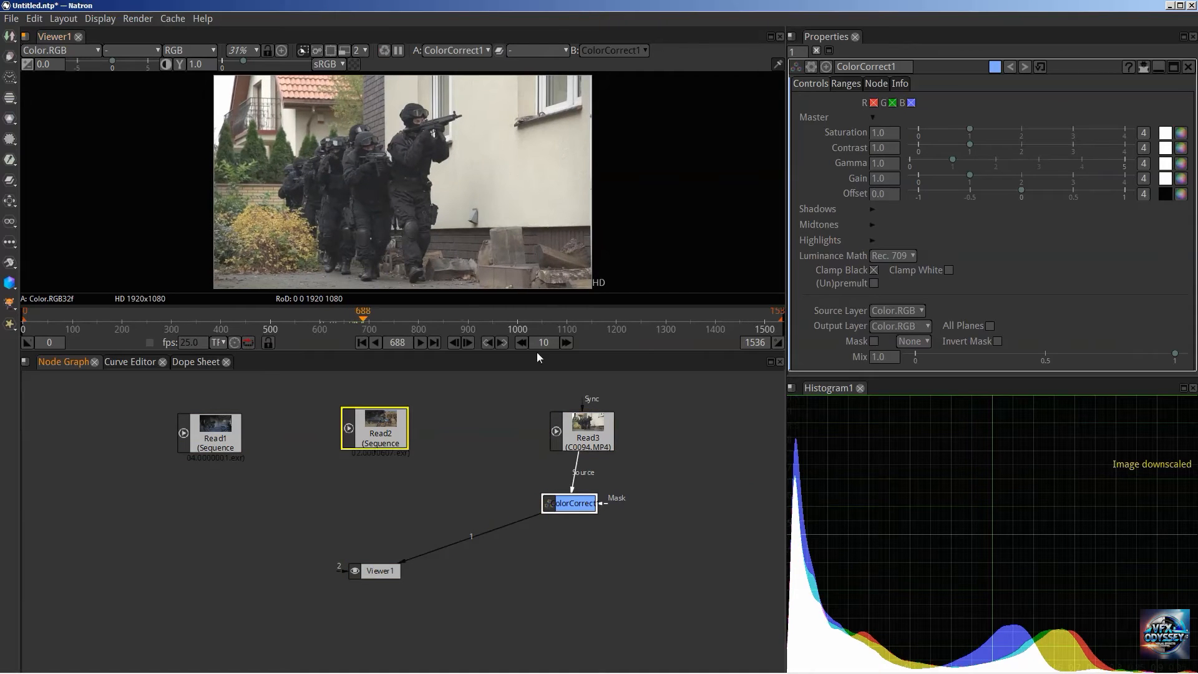
pyautogui.moveTo(567, 506); pyautogui.dragTo(548, 506)
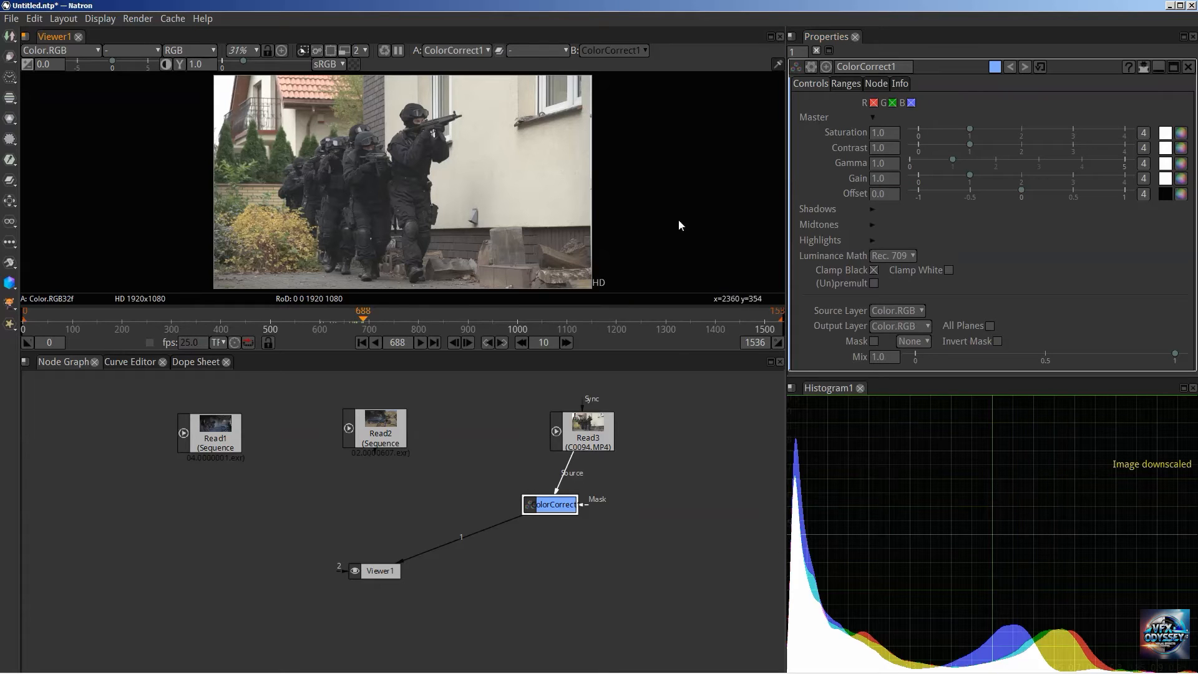
# Expand ColorCorrect1's Shadows, Midtones and Highlights parameter groups and look over their controls.
pyautogui.click(872, 210)
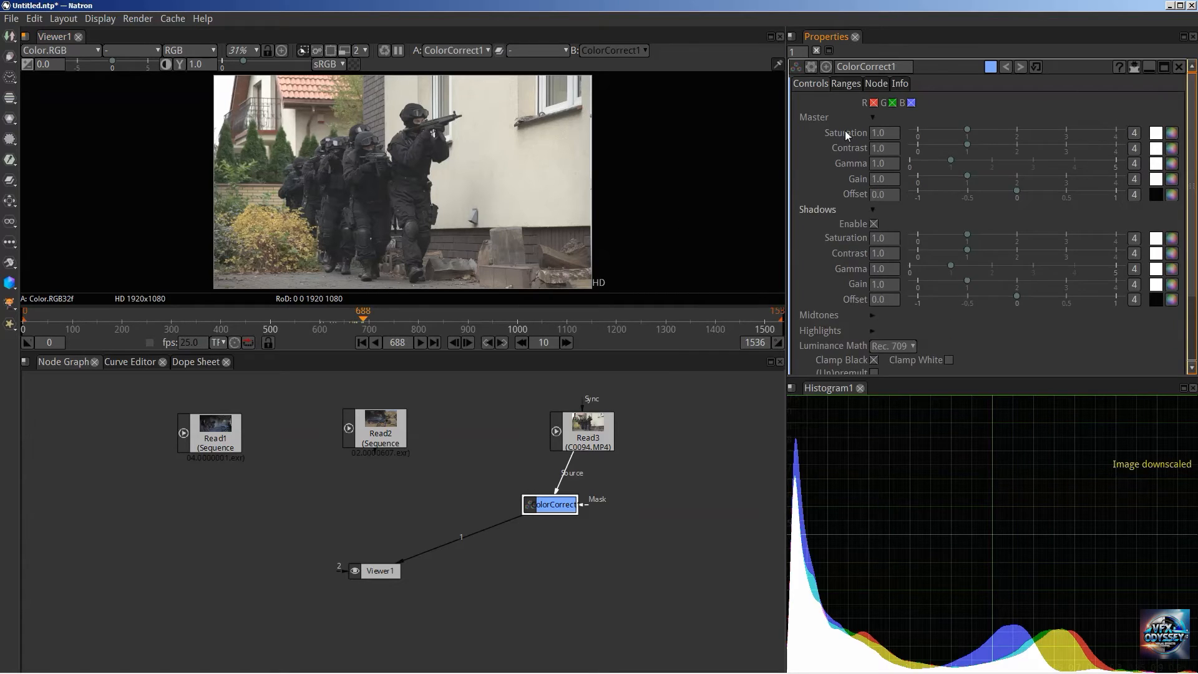
pyautogui.click(873, 315)
pyautogui.scroll(-3, 896, 276)
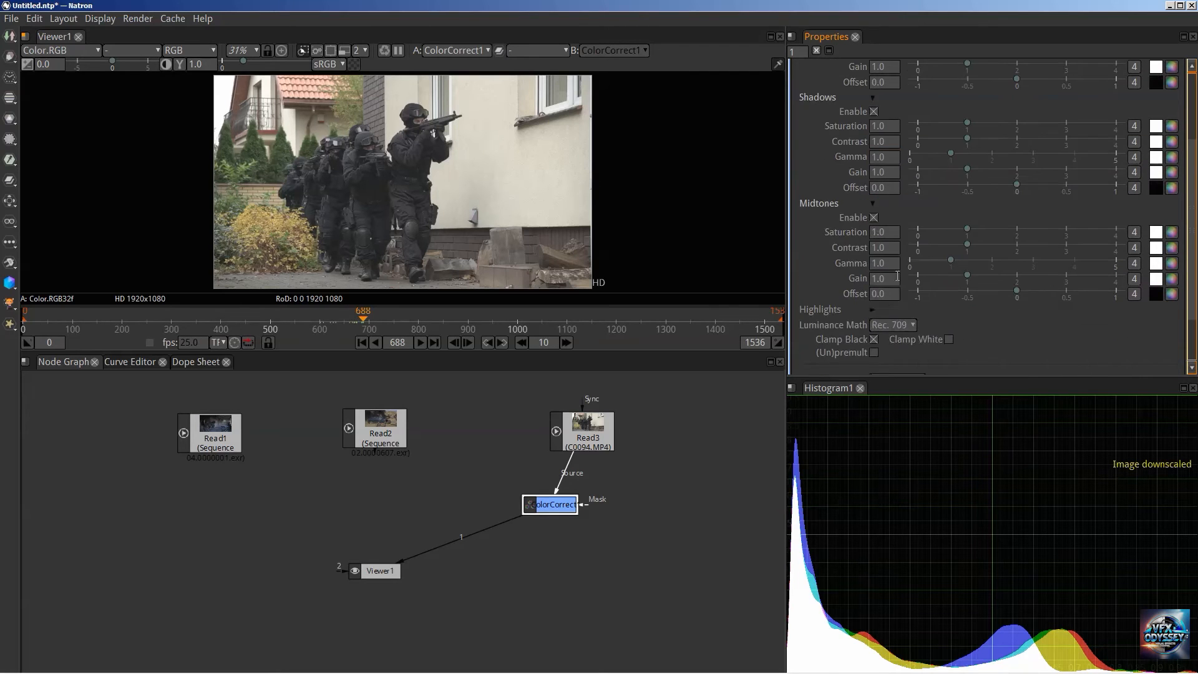
pyautogui.click(872, 310)
pyautogui.scroll(3, 934, 267)
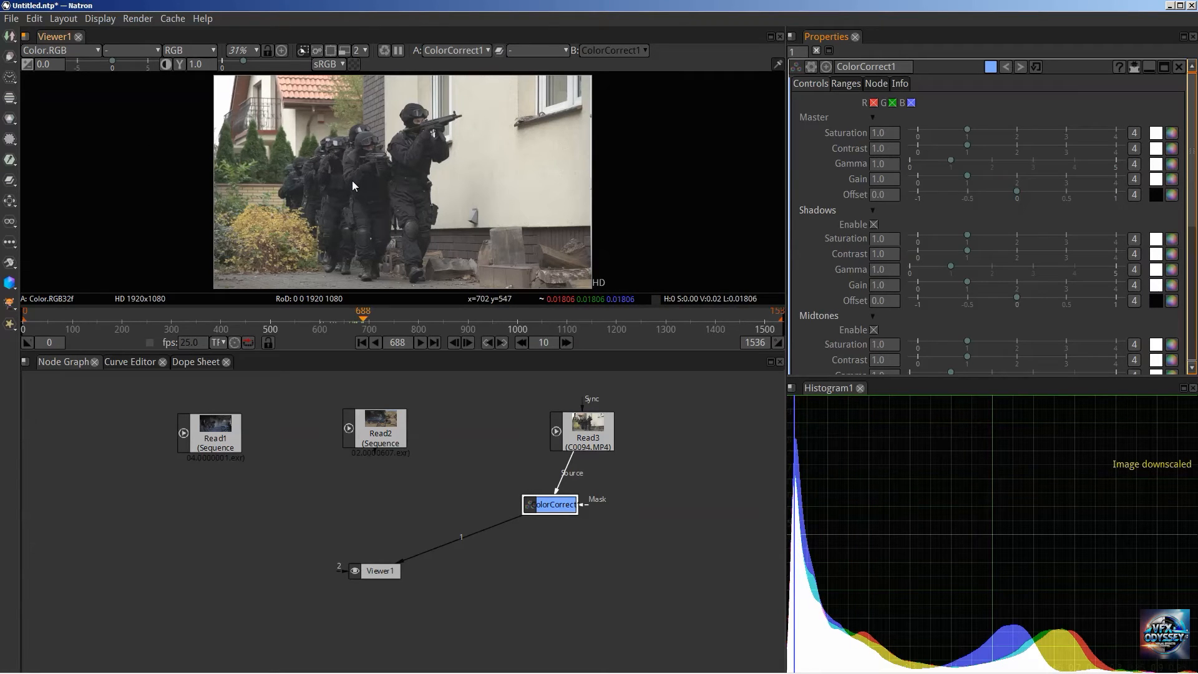
pyautogui.scroll(-4, 914, 206)
pyautogui.click(883, 241)
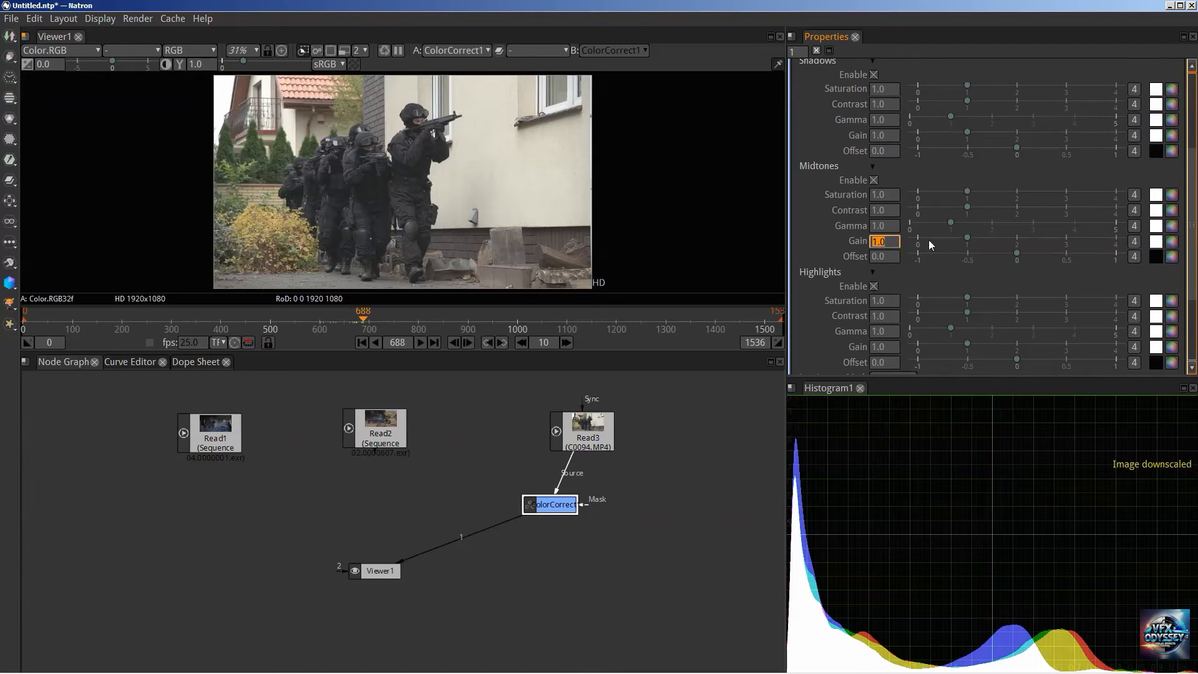
pyautogui.scroll(4, 945, 262)
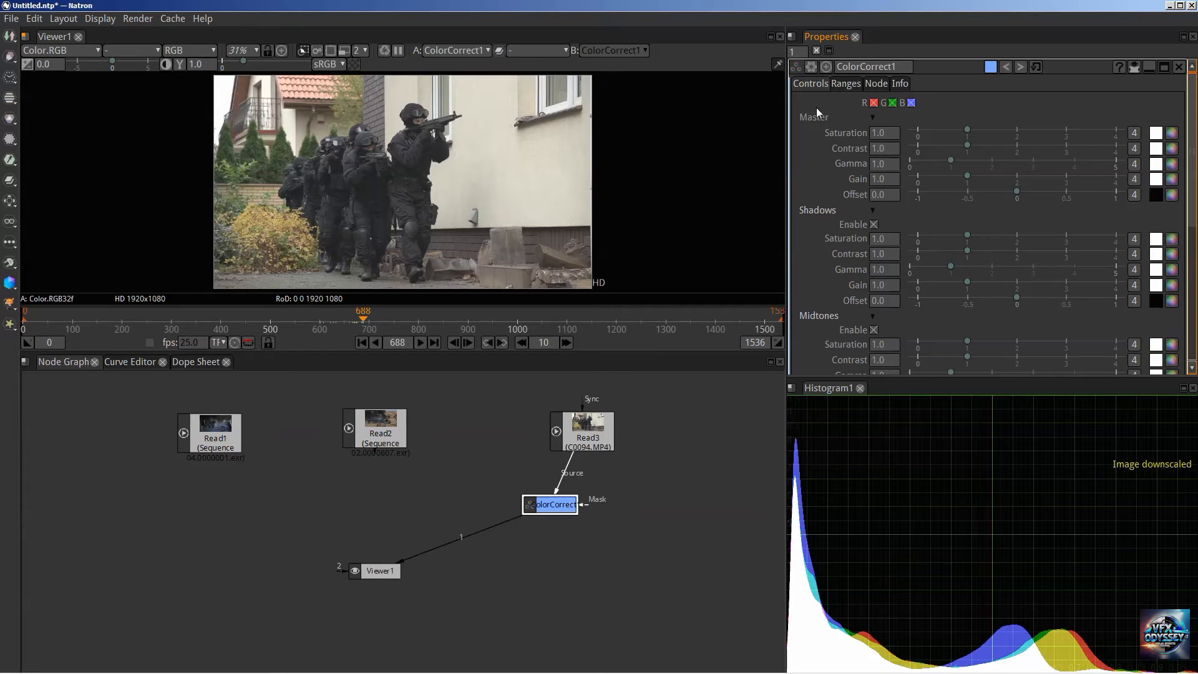
# Examine ColorCorrect1's Shadow and Highlight tone range curves one at a time.
pyautogui.click(848, 82)
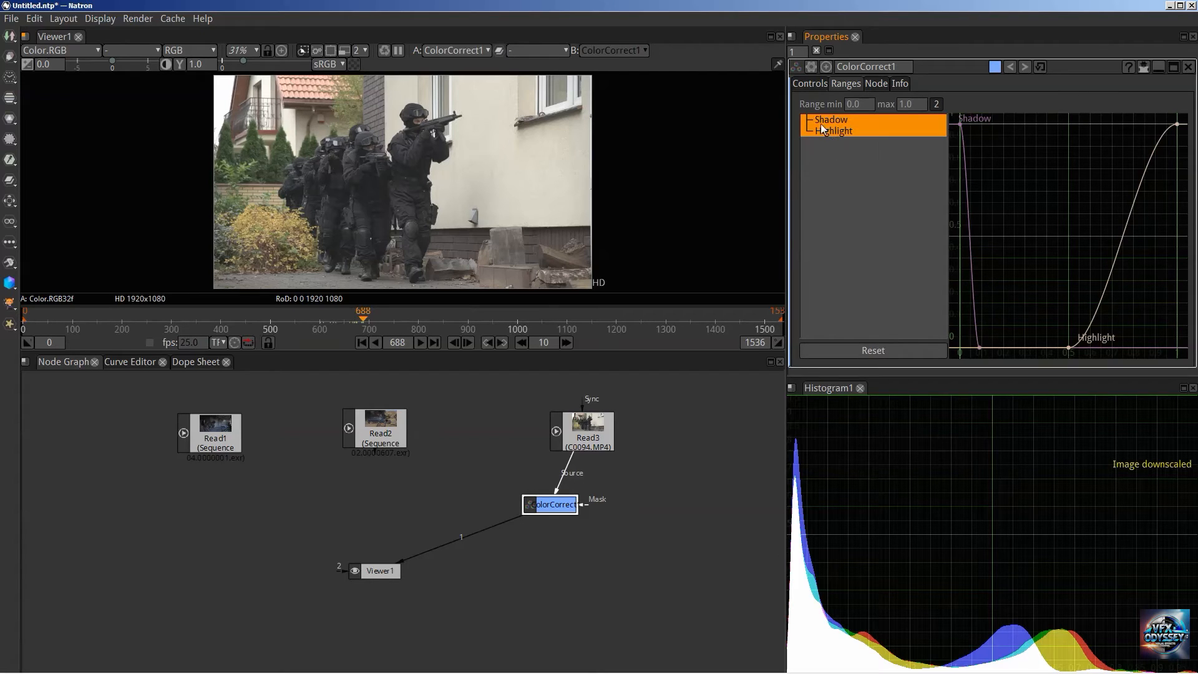
pyautogui.click(875, 203)
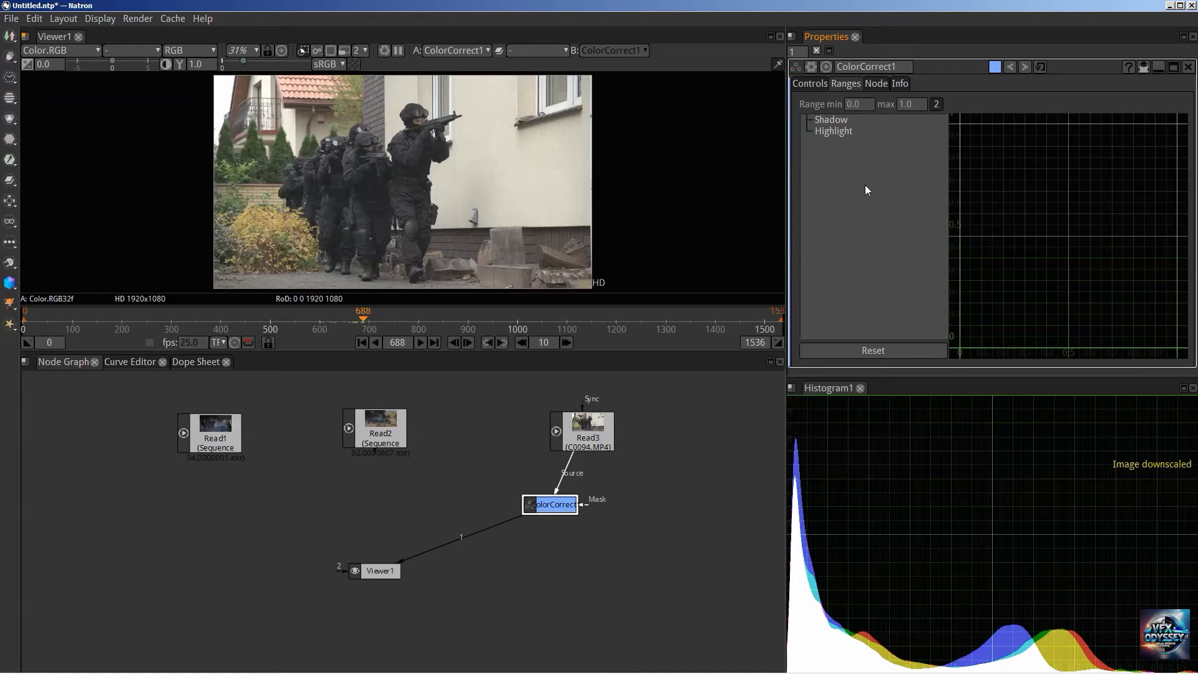
pyautogui.click(835, 119)
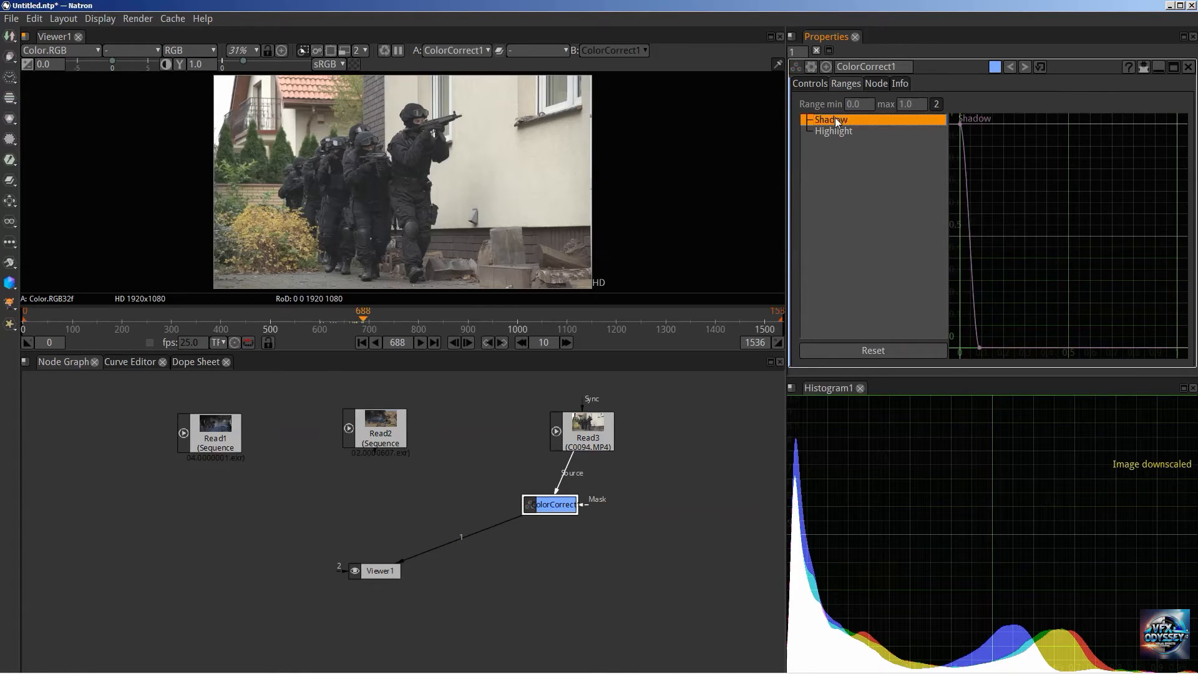
pyautogui.click(843, 132)
pyautogui.click(837, 122)
pyautogui.click(835, 132)
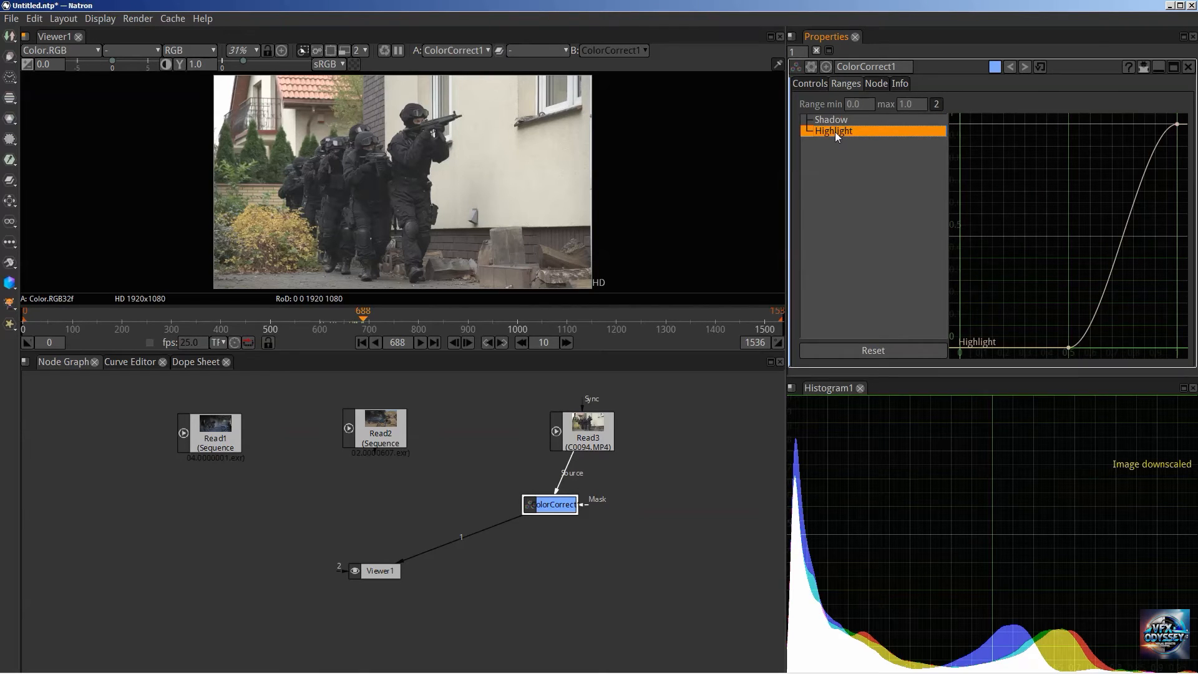
pyautogui.click(835, 119)
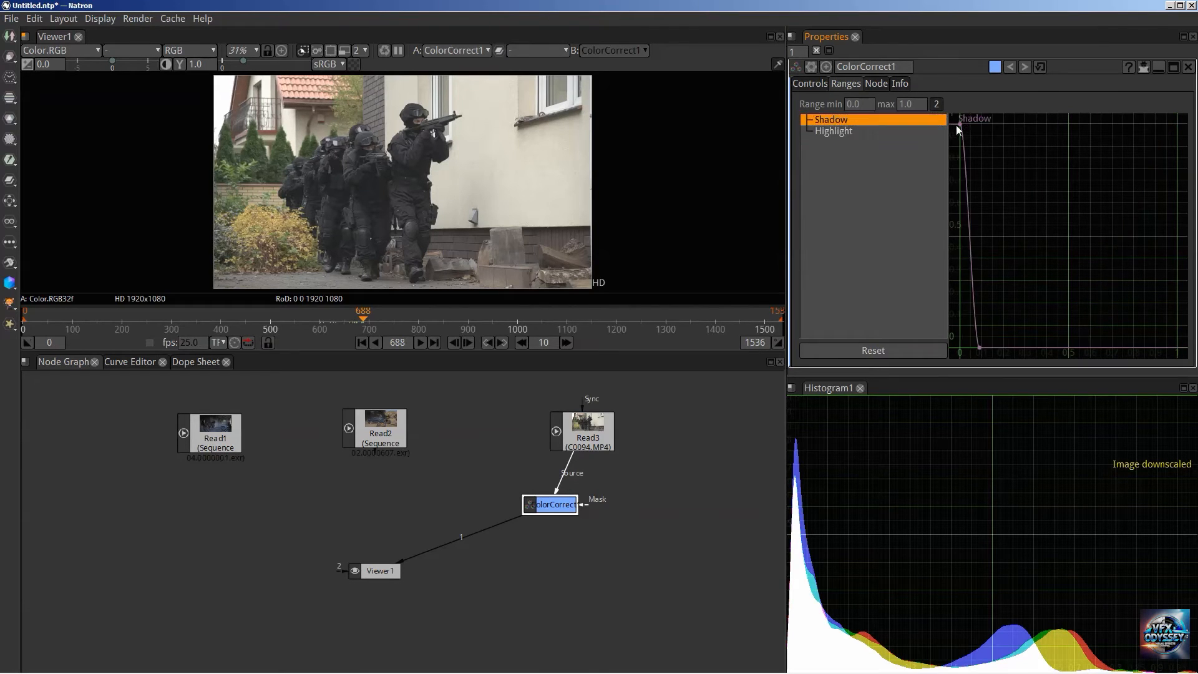
# Move the Shadow curve's two points to x about 0.08 and 0.33, and the Highlight curve's upper point to x about 0.76.
pyautogui.click(981, 348)
pyautogui.moveTo(991, 348); pyautogui.dragTo(1012, 349)
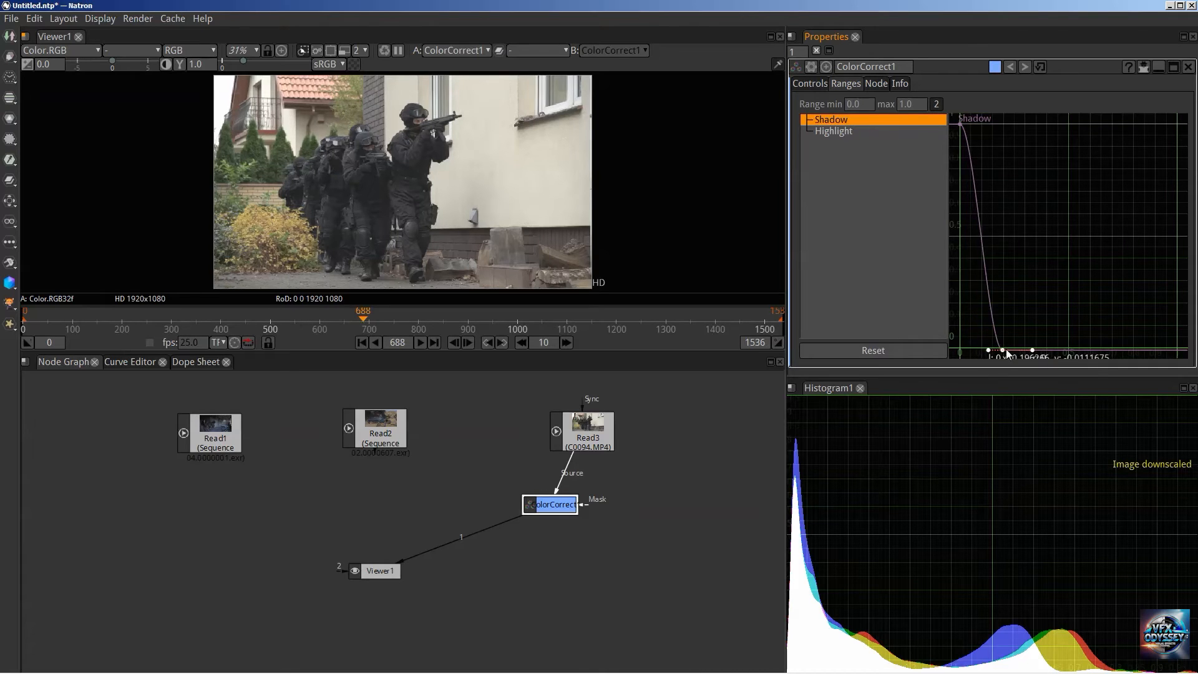
pyautogui.keyDown('ctrl'); pyautogui.click(835, 132); pyautogui.keyUp('ctrl')
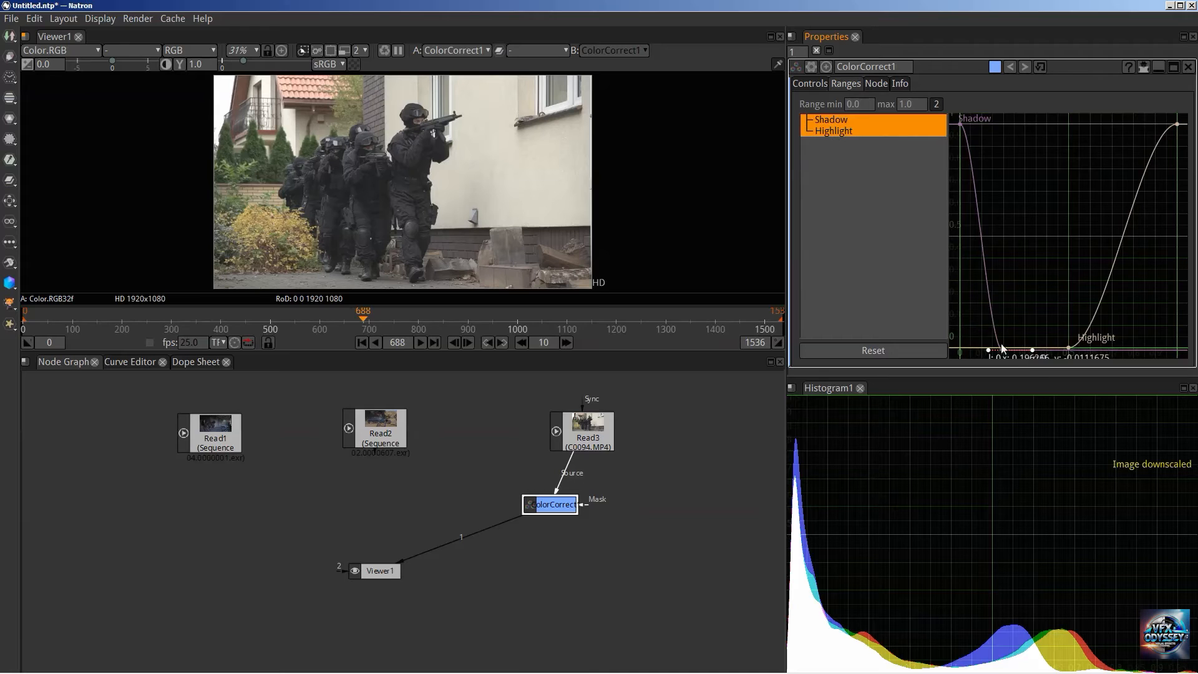
pyautogui.moveTo(1000, 350); pyautogui.dragTo(1032, 348)
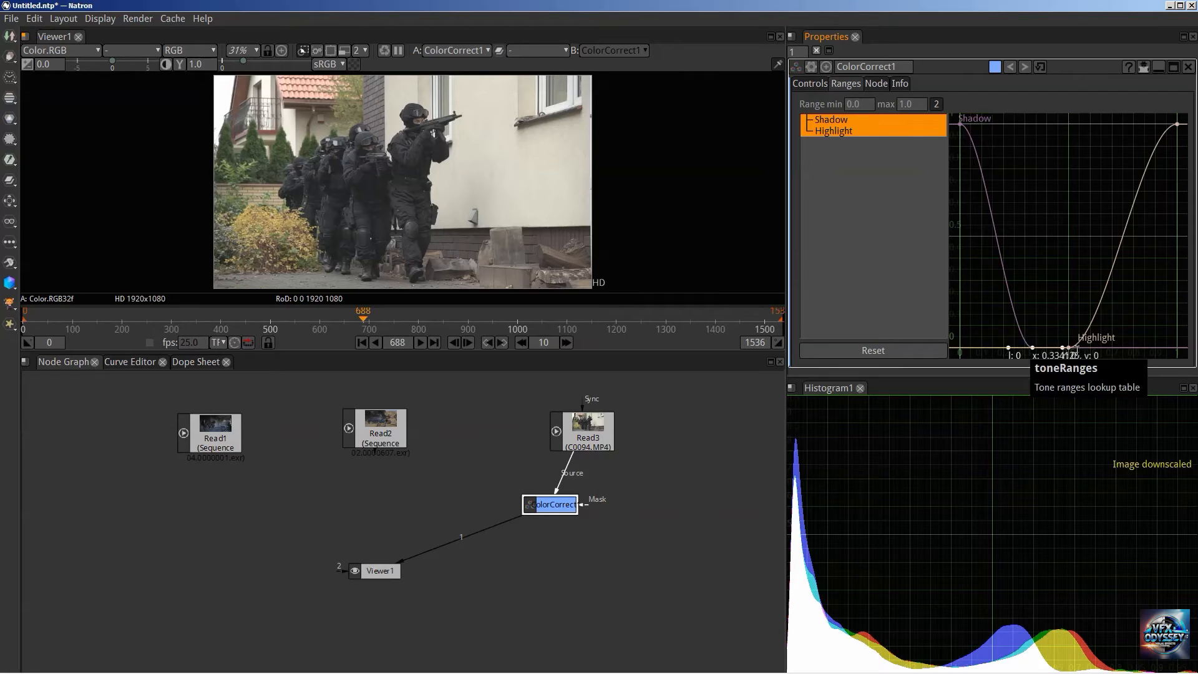
pyautogui.moveTo(1183, 123); pyautogui.dragTo(1124, 124)
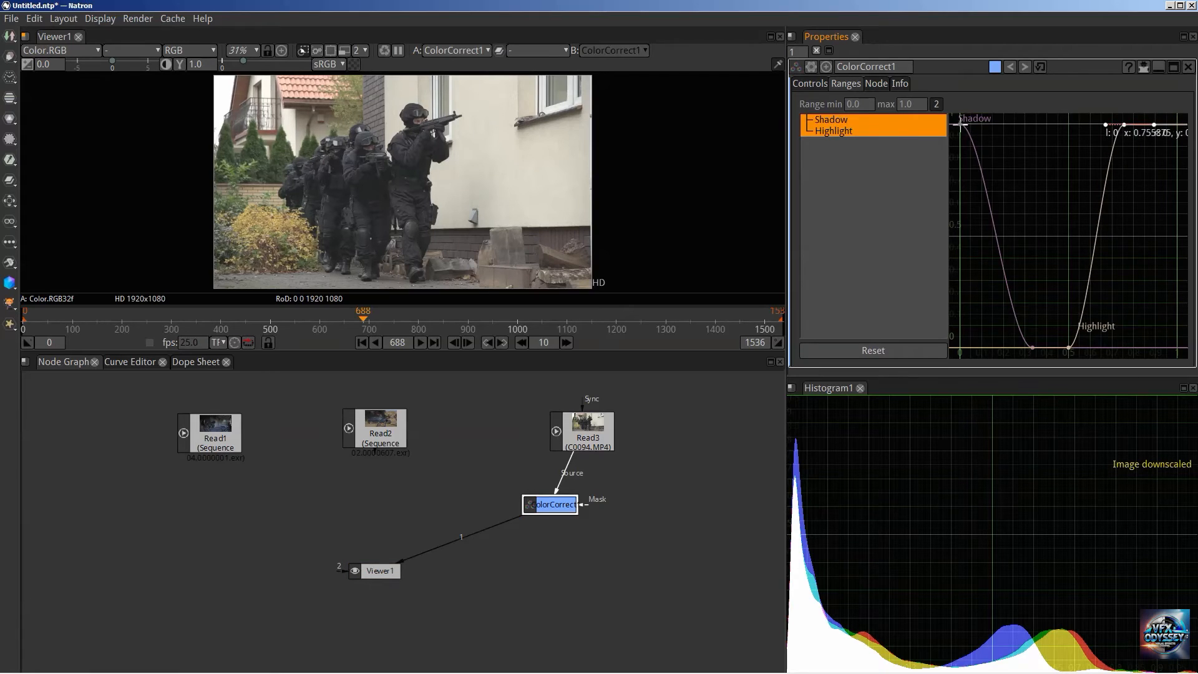
pyautogui.moveTo(960, 125); pyautogui.dragTo(979, 125)
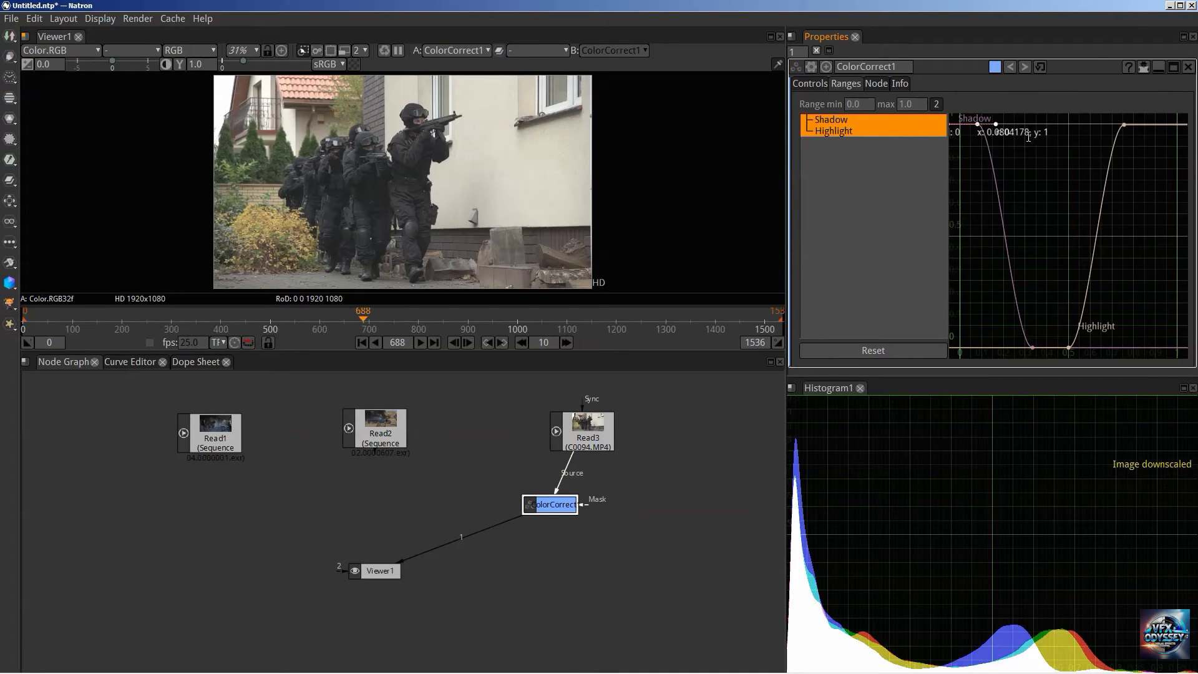
# Review the tonal parameter groups, and restore ColorCorrect1's default values to reset the edited tone range curves.
pyautogui.click(813, 86)
pyautogui.scroll(-4, 867, 250)
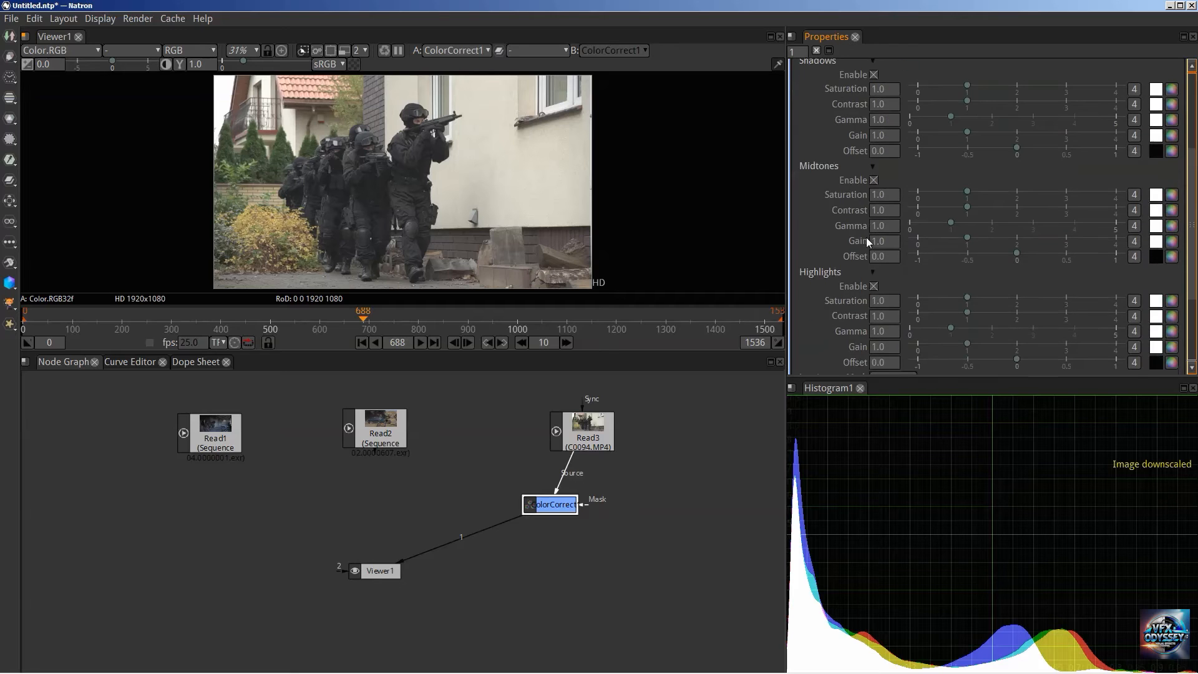
pyautogui.scroll(1, 858, 206)
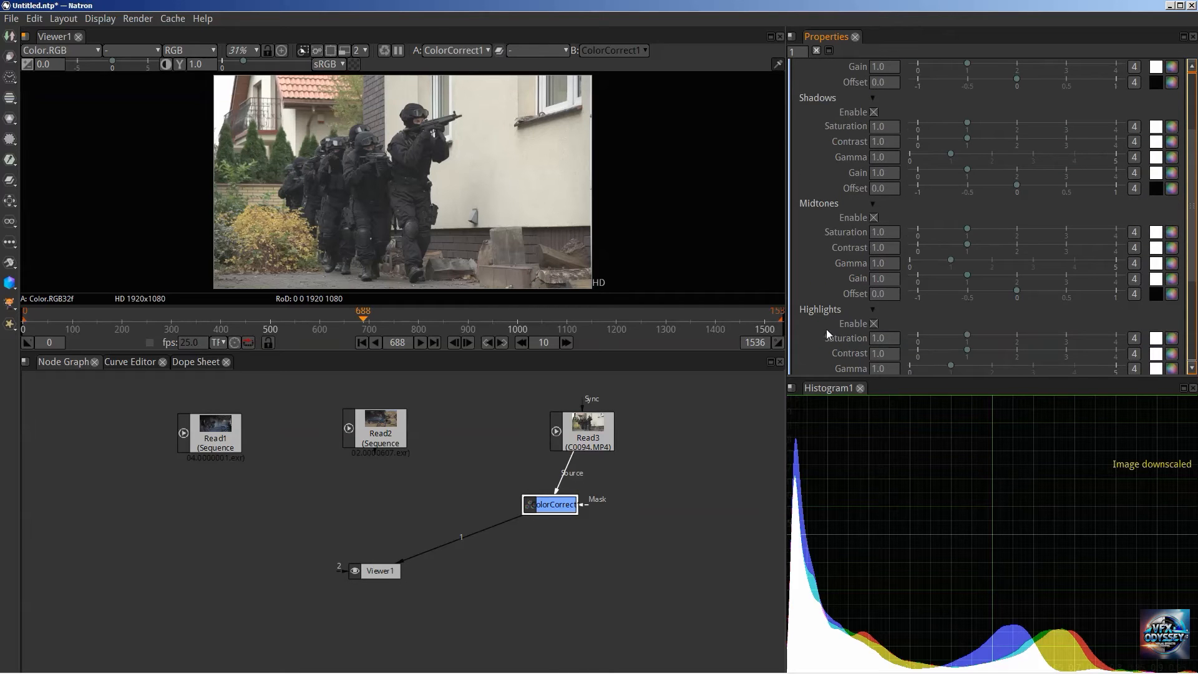
pyautogui.scroll(3, 835, 298)
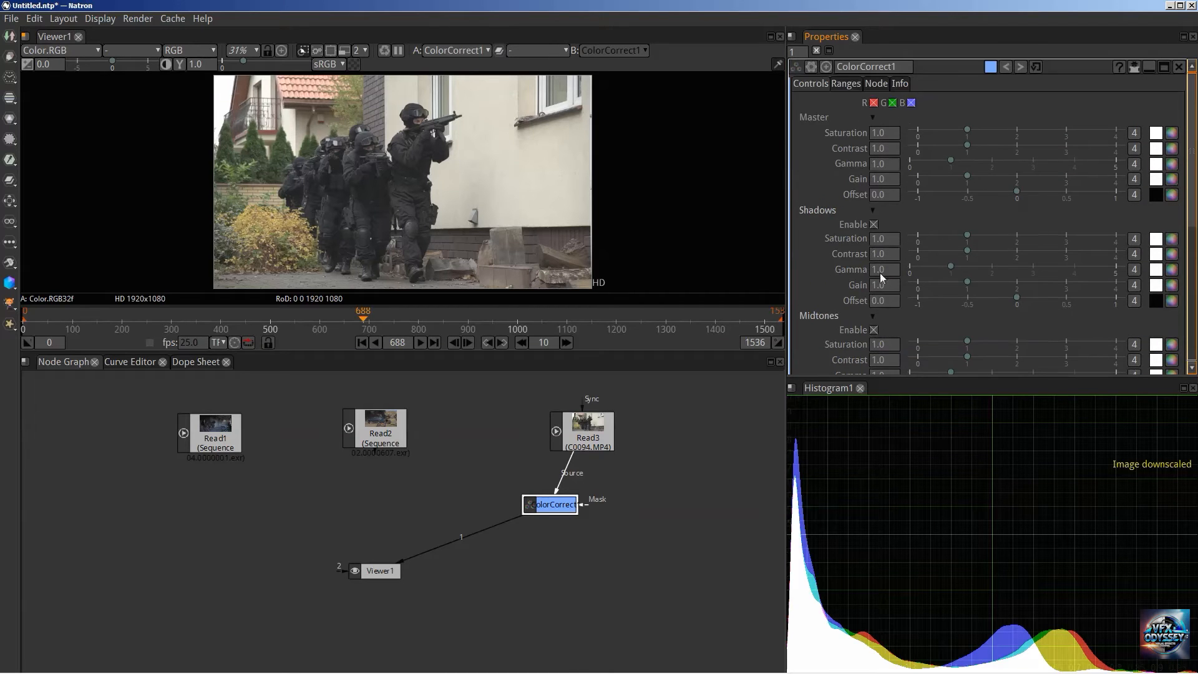
pyautogui.click(847, 84)
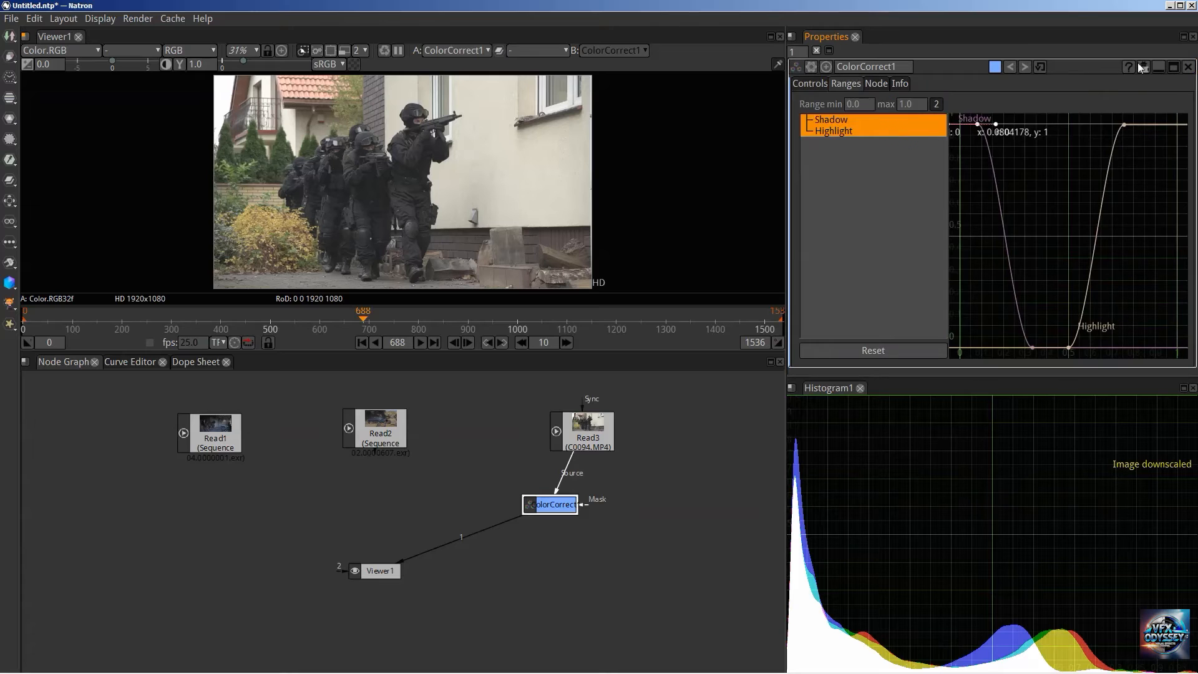
pyautogui.click(1042, 65)
pyautogui.click(810, 85)
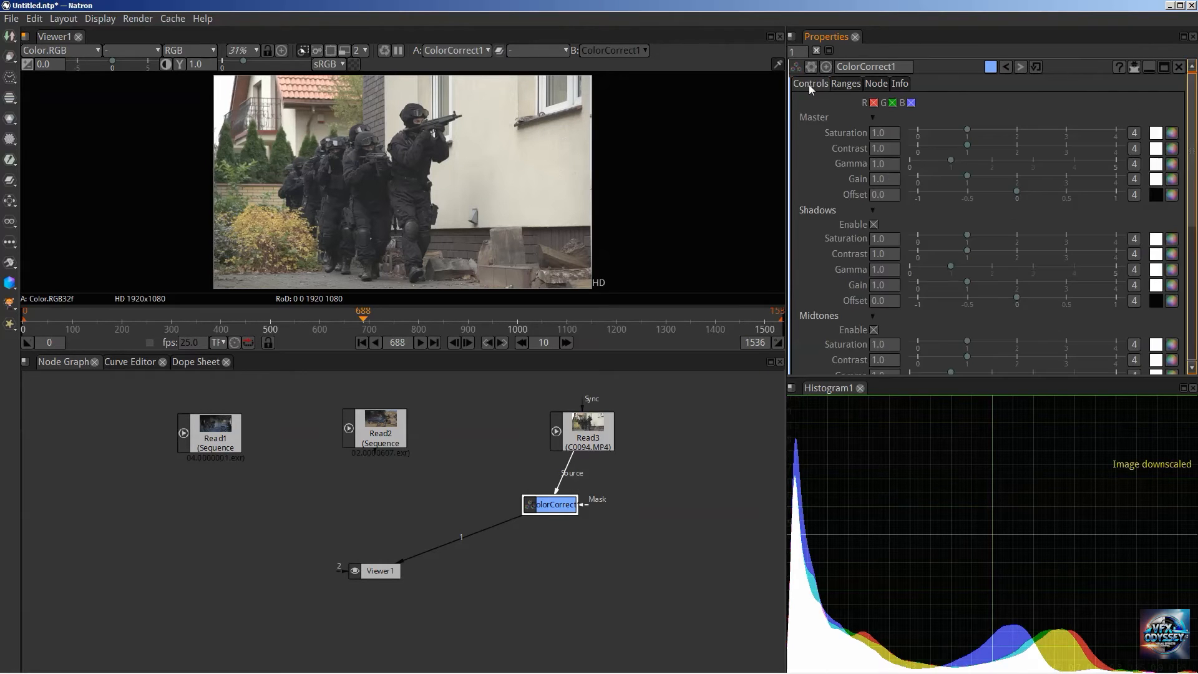
# Lower the Shadows Saturation of ColorCorrect1 to 0.66 and raise the Shadows Contrast to 1.59.
pyautogui.scroll(-3, 982, 214)
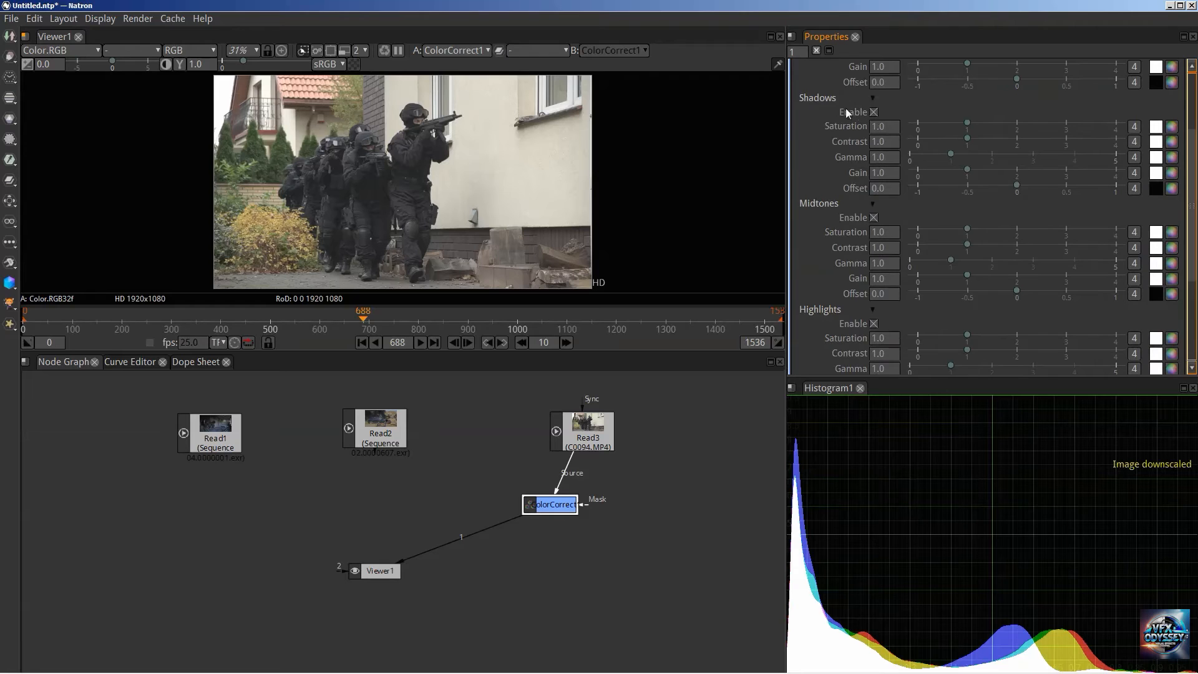
pyautogui.scroll(3, 889, 133)
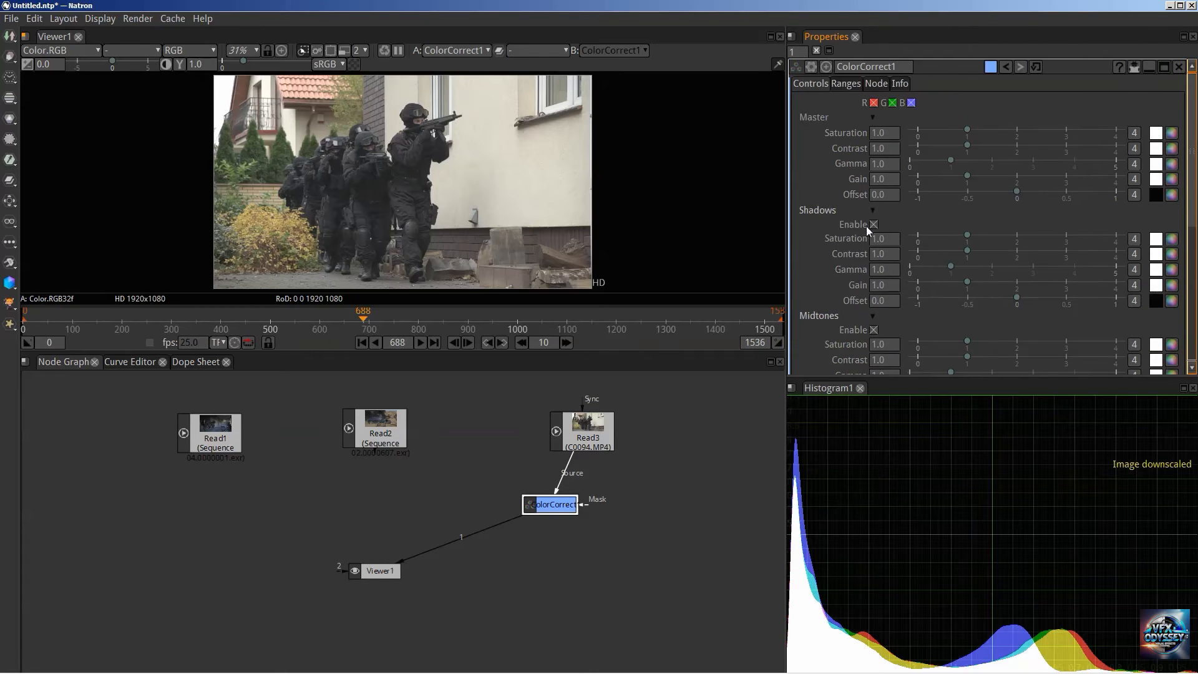
pyautogui.scroll(-2, 867, 226)
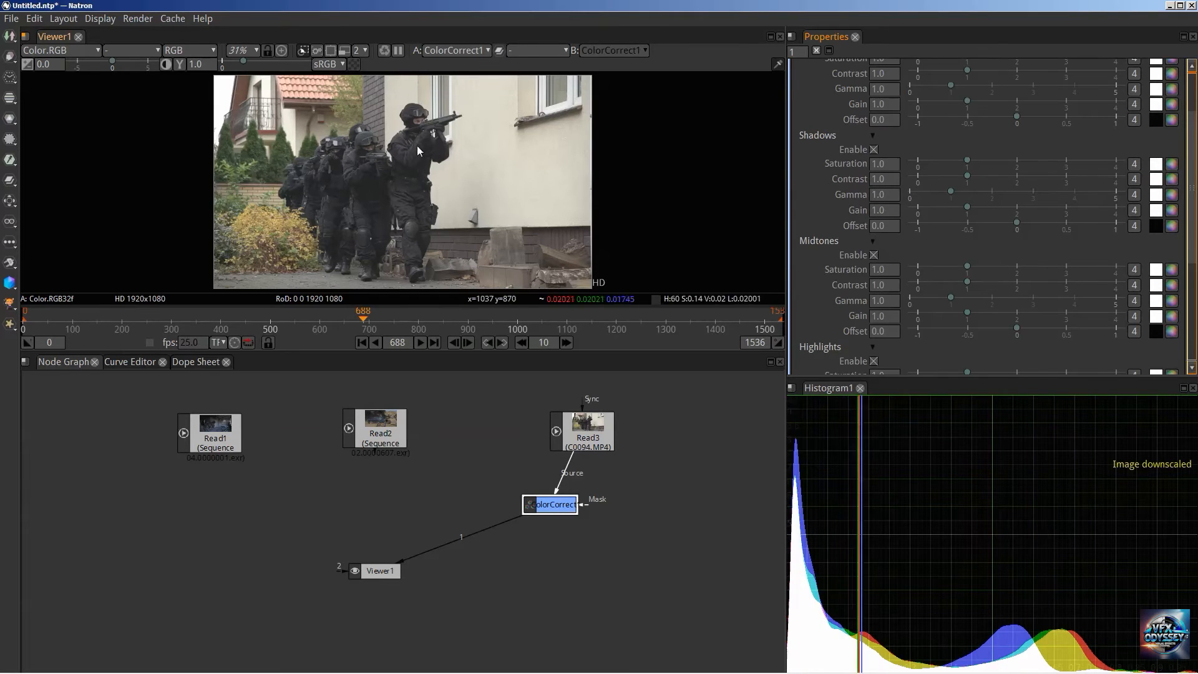
pyautogui.click(964, 161)
pyautogui.moveTo(965, 163); pyautogui.dragTo(962, 163)
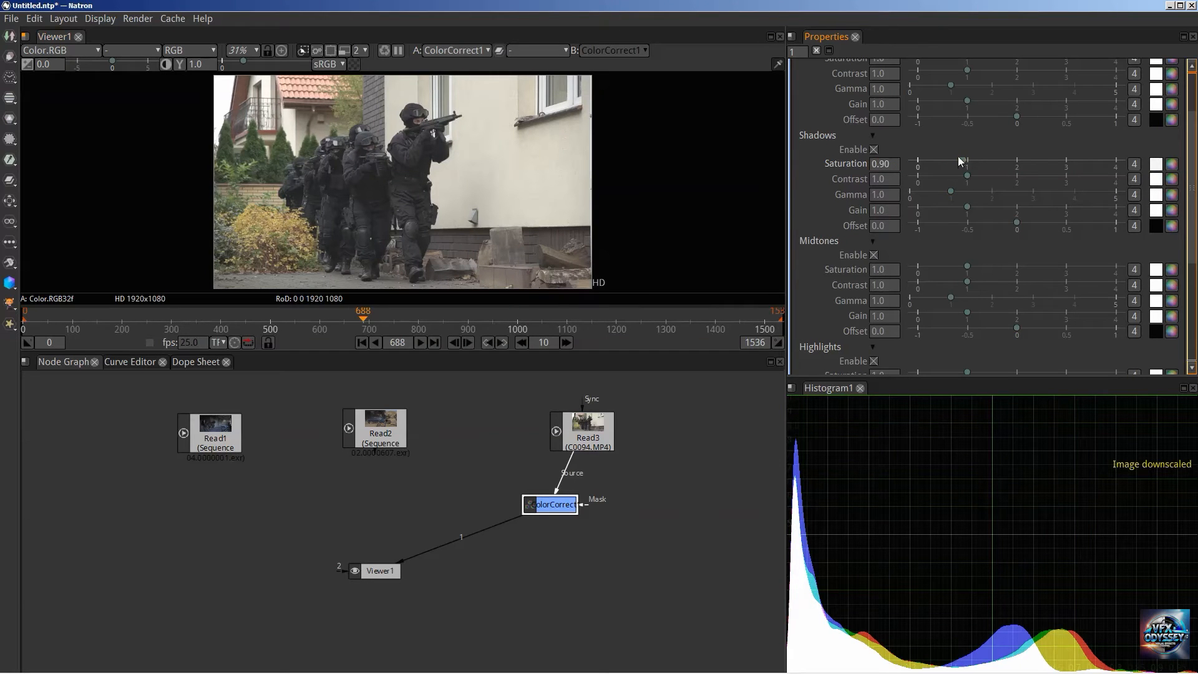
pyautogui.moveTo(963, 163); pyautogui.dragTo(997, 176)
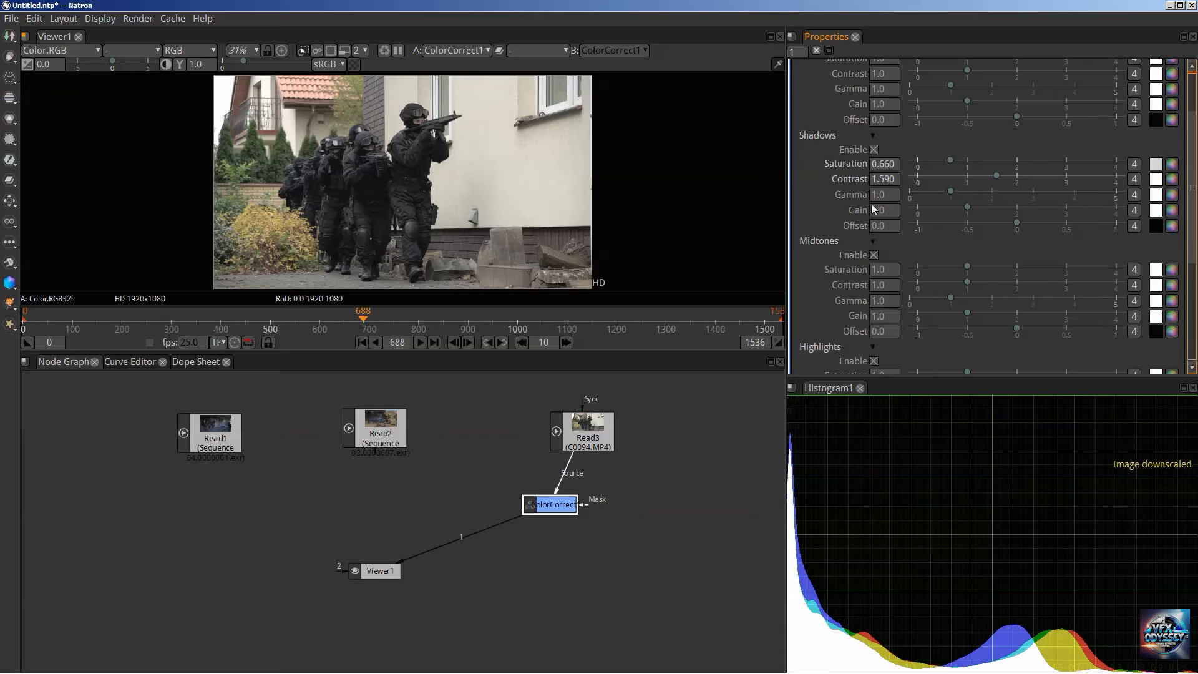
# Raise ColorCorrect1's Midtones Saturation to 1.29 and its Highlights Gain to 1.12.
pyautogui.scroll(-3, 874, 213)
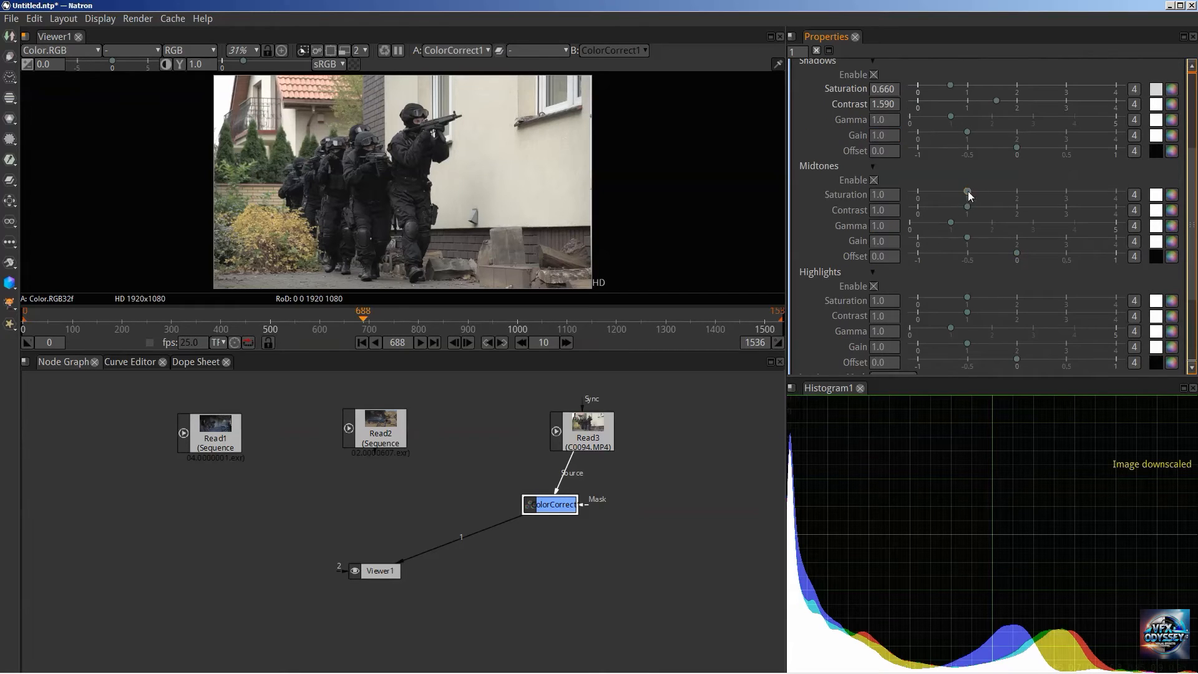
pyautogui.moveTo(967, 191); pyautogui.dragTo(979, 189)
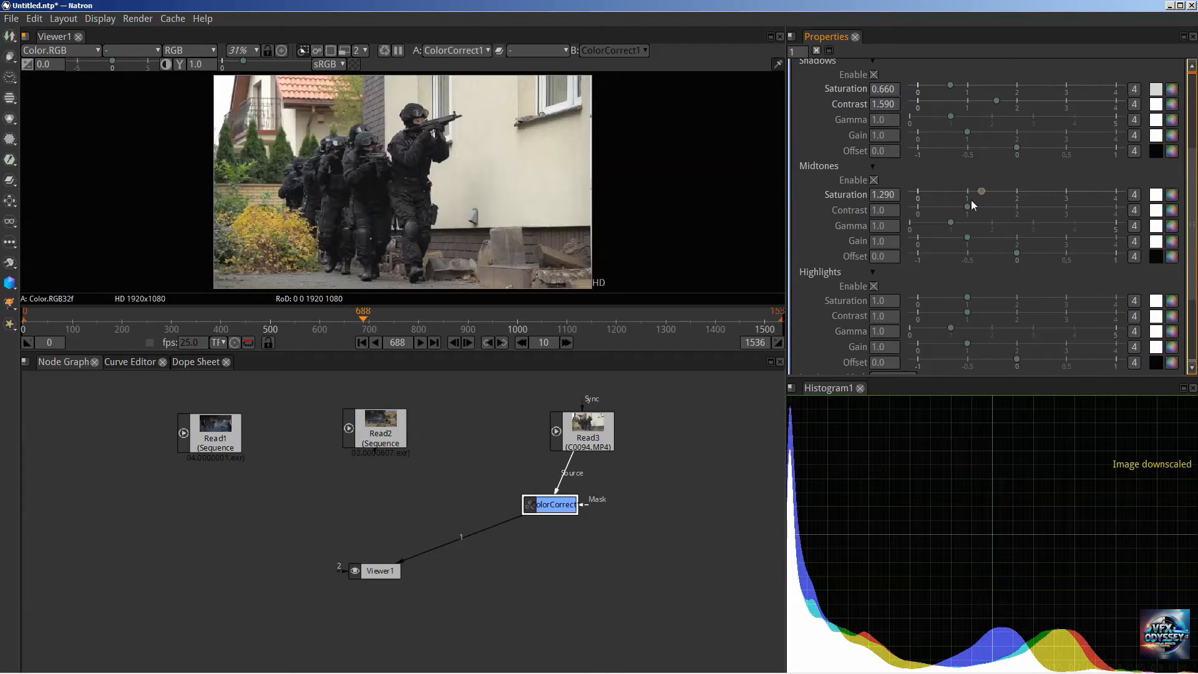
pyautogui.scroll(-2, 973, 194)
pyautogui.click(895, 188)
pyautogui.click(879, 263)
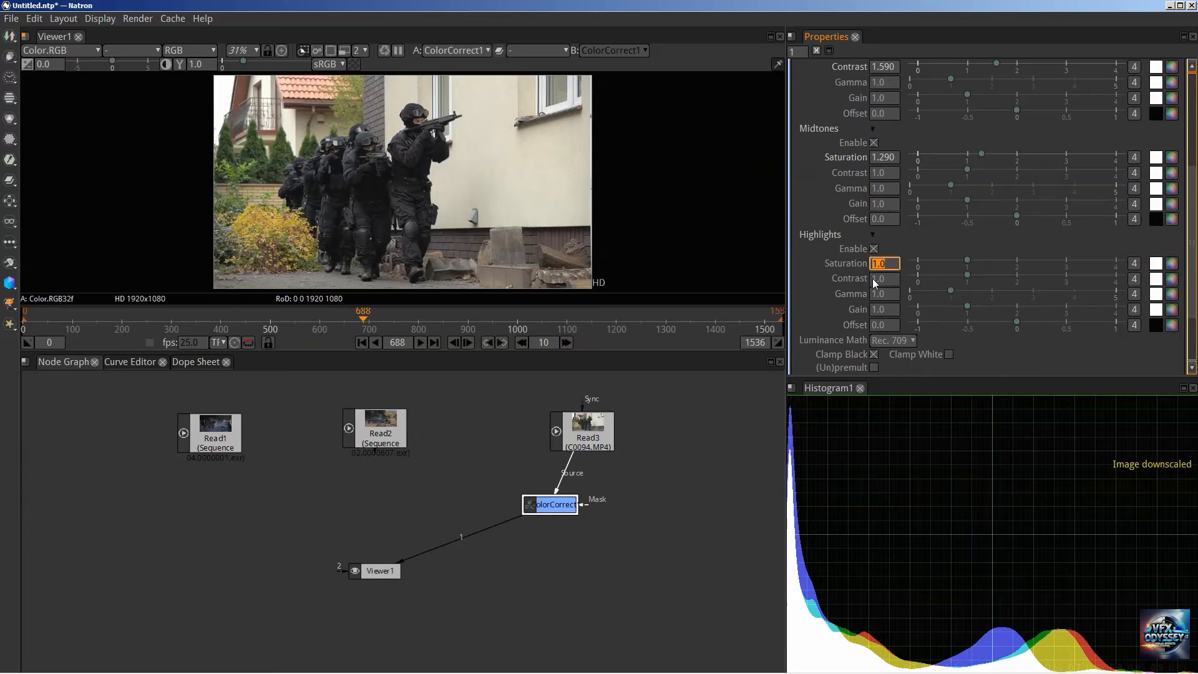
pyautogui.moveTo(971, 305); pyautogui.dragTo(974, 306)
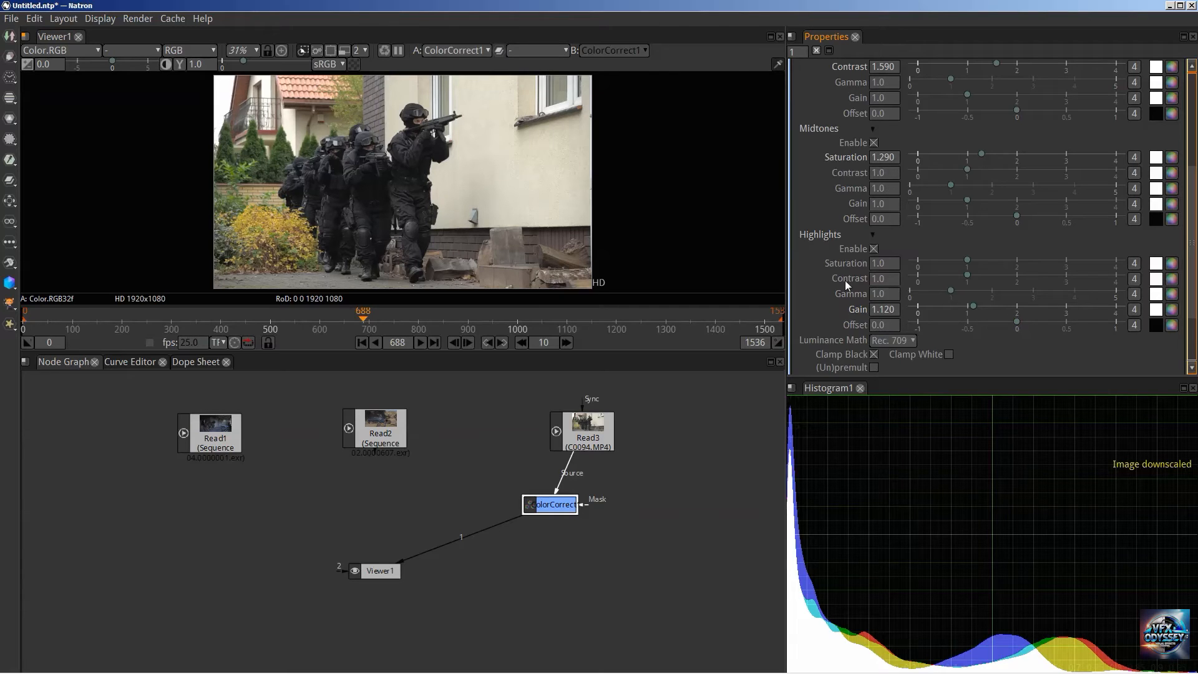
# Raise ColorCorrect1's Shadows Contrast to 1.67 and lower its Shadows Gain to 0.92.
pyautogui.scroll(2, 963, 156)
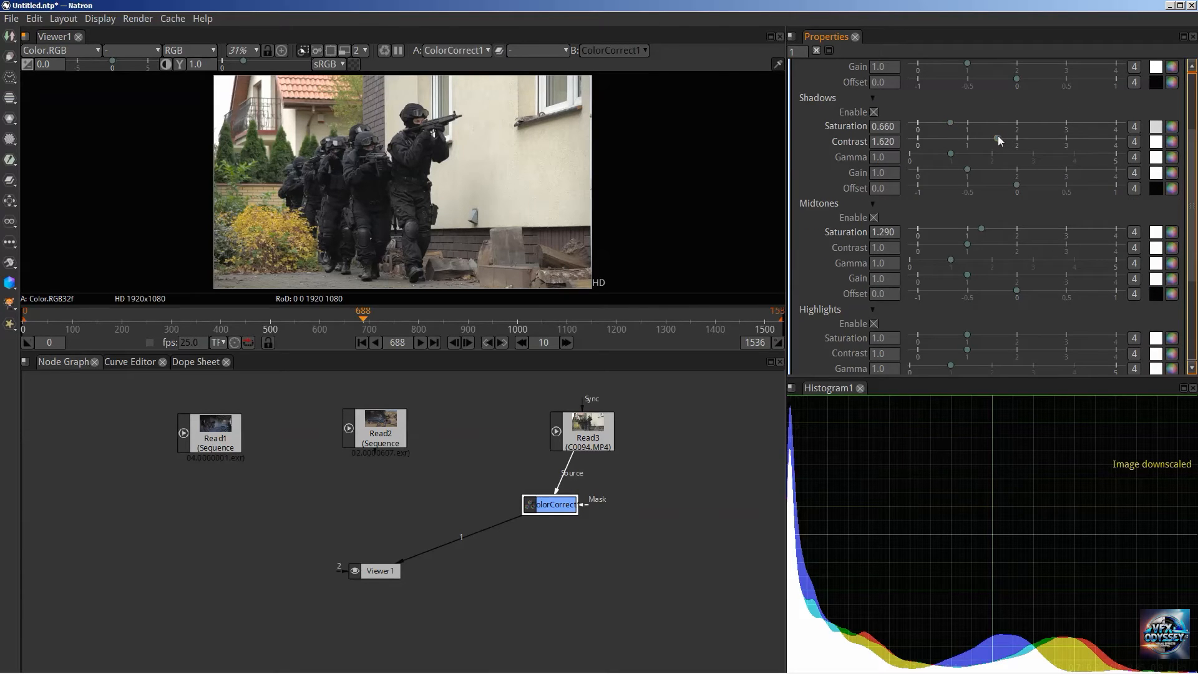
pyautogui.moveTo(998, 136); pyautogui.dragTo(963, 168)
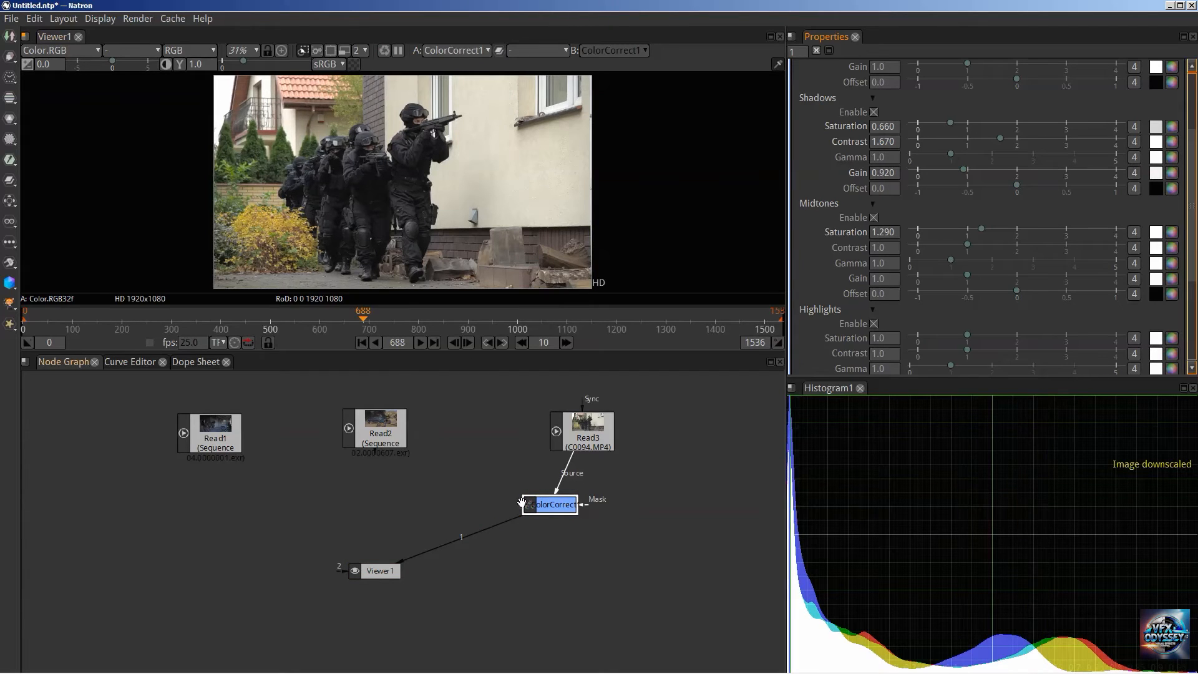
# Move the ColorCorrect1 node slightly aside and toggle it off and on to compare the correction with the original footage.
pyautogui.moveTo(555, 503); pyautogui.dragTo(519, 511)
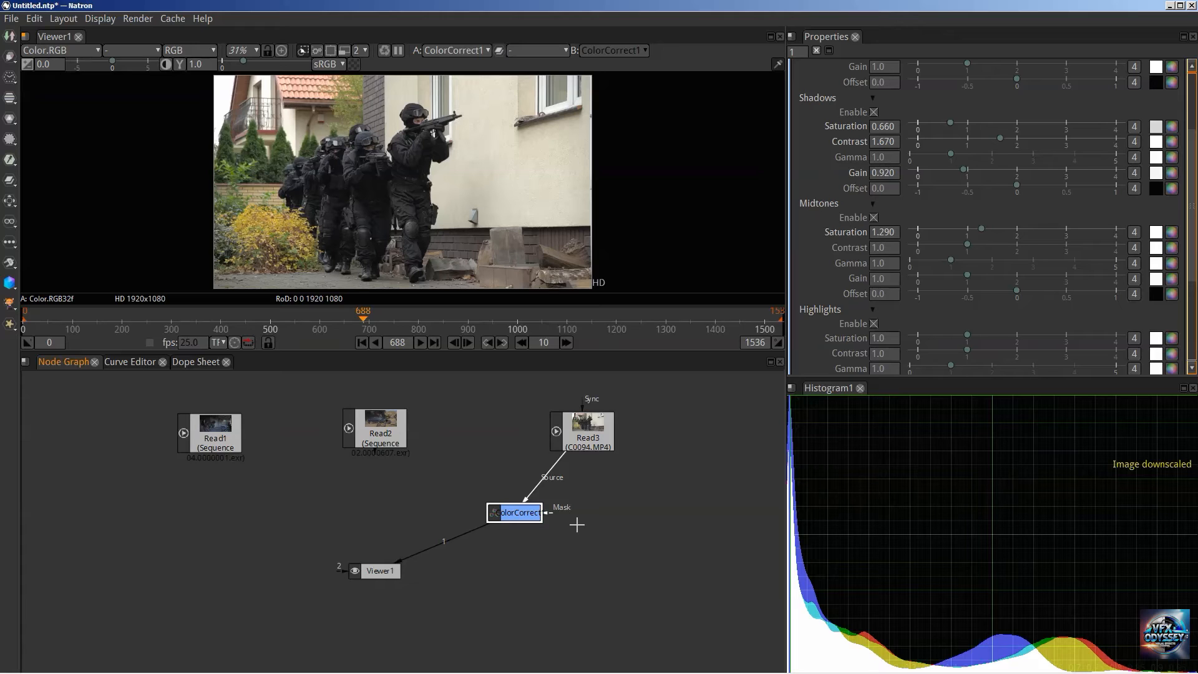
pyautogui.press('d')
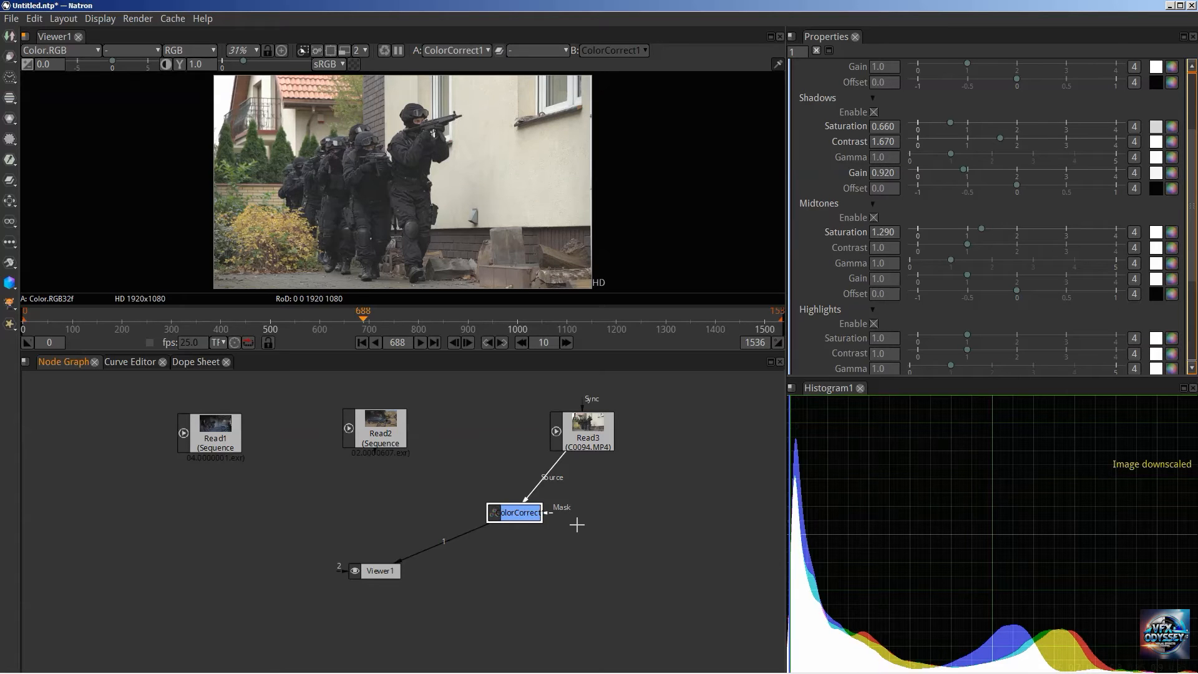
pyautogui.press('d')
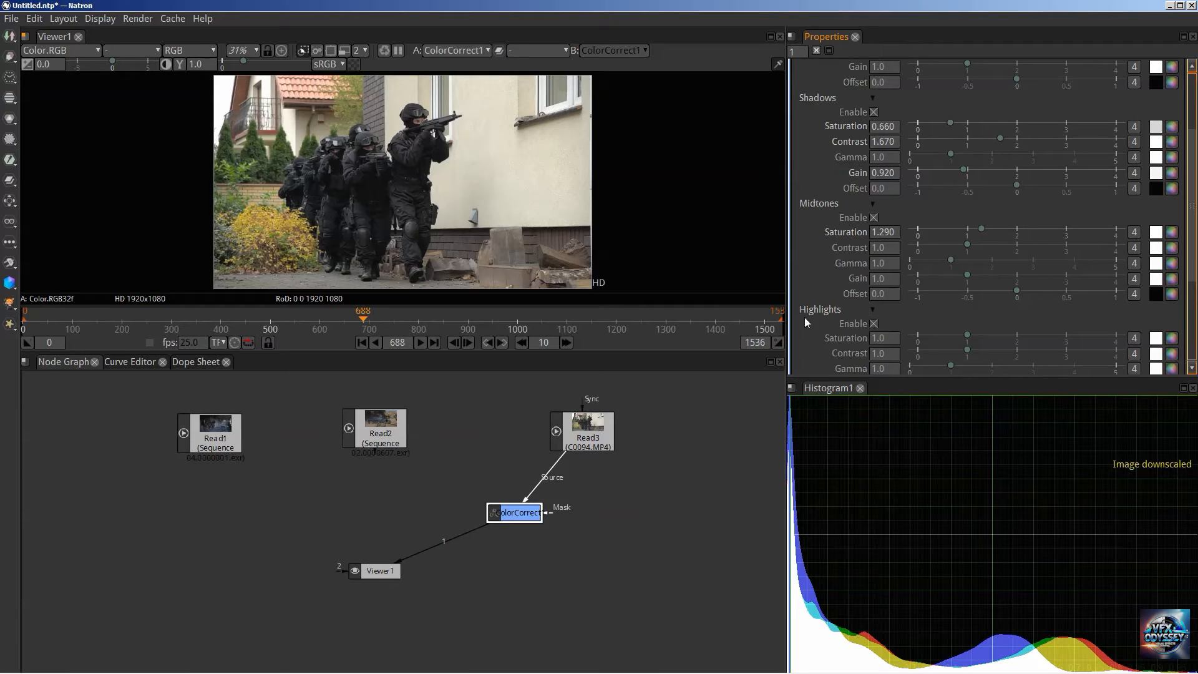
# Delete the ColorCorrect1 node and disconnect Viewer1 from Read3.
pyautogui.scroll(-3, 868, 272)
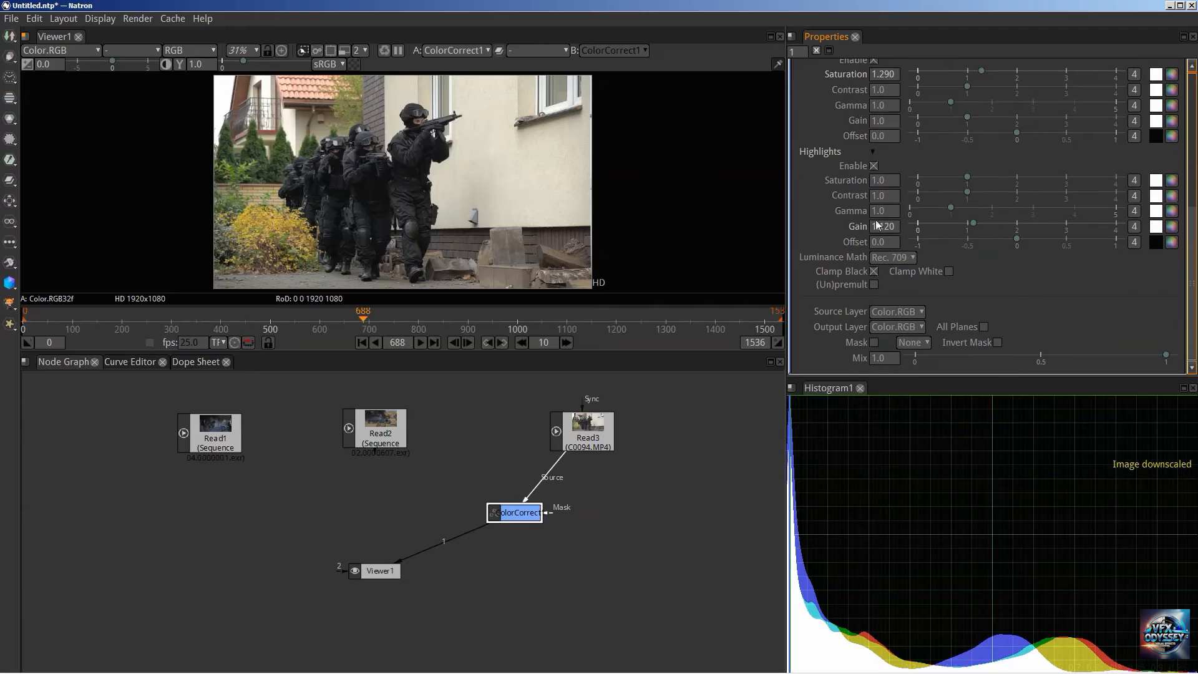
pyautogui.scroll(3, 833, 209)
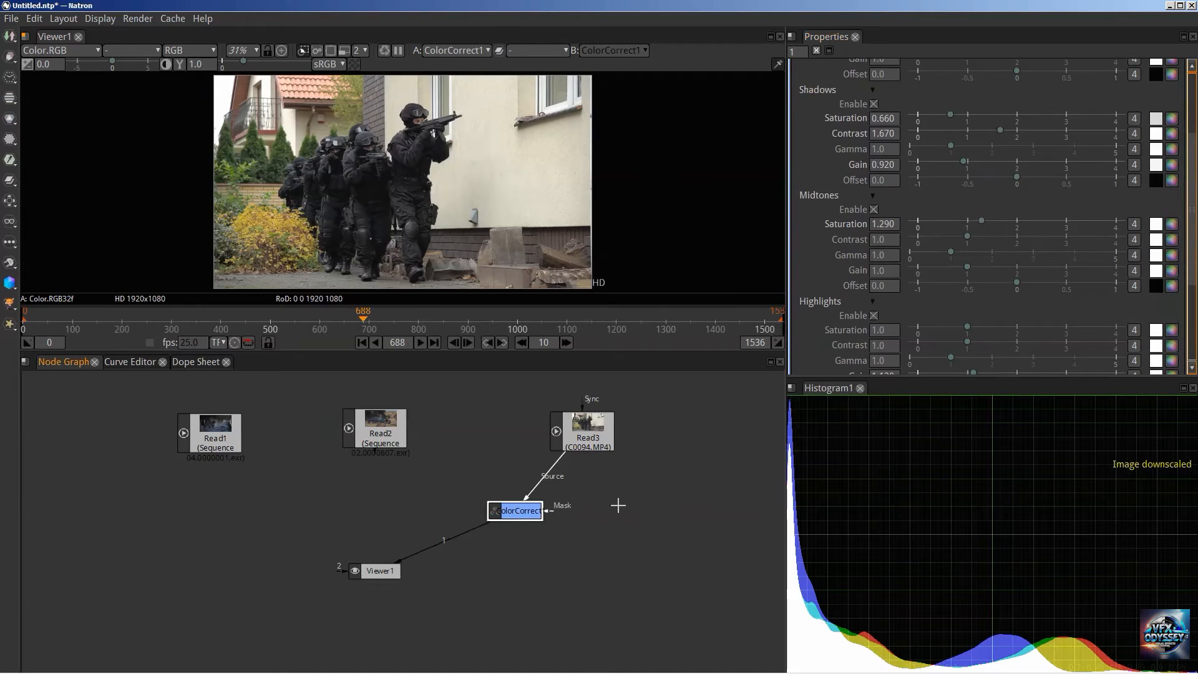
pyautogui.press('Delete')
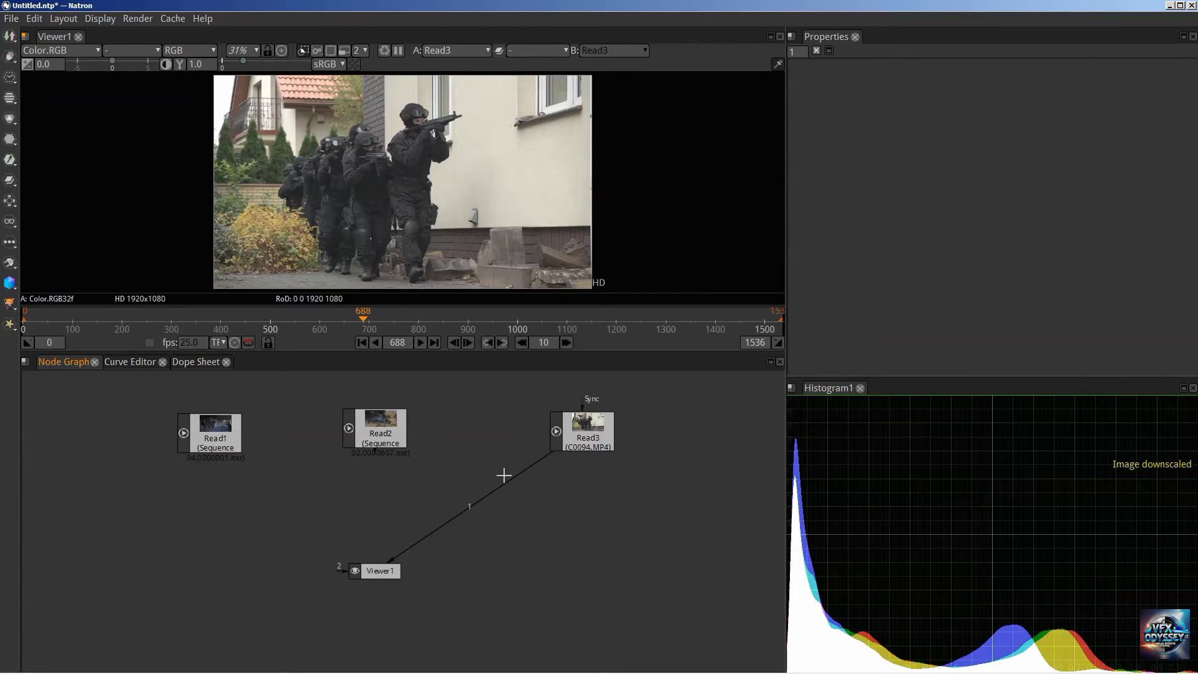
pyautogui.moveTo(403, 553); pyautogui.dragTo(361, 548)
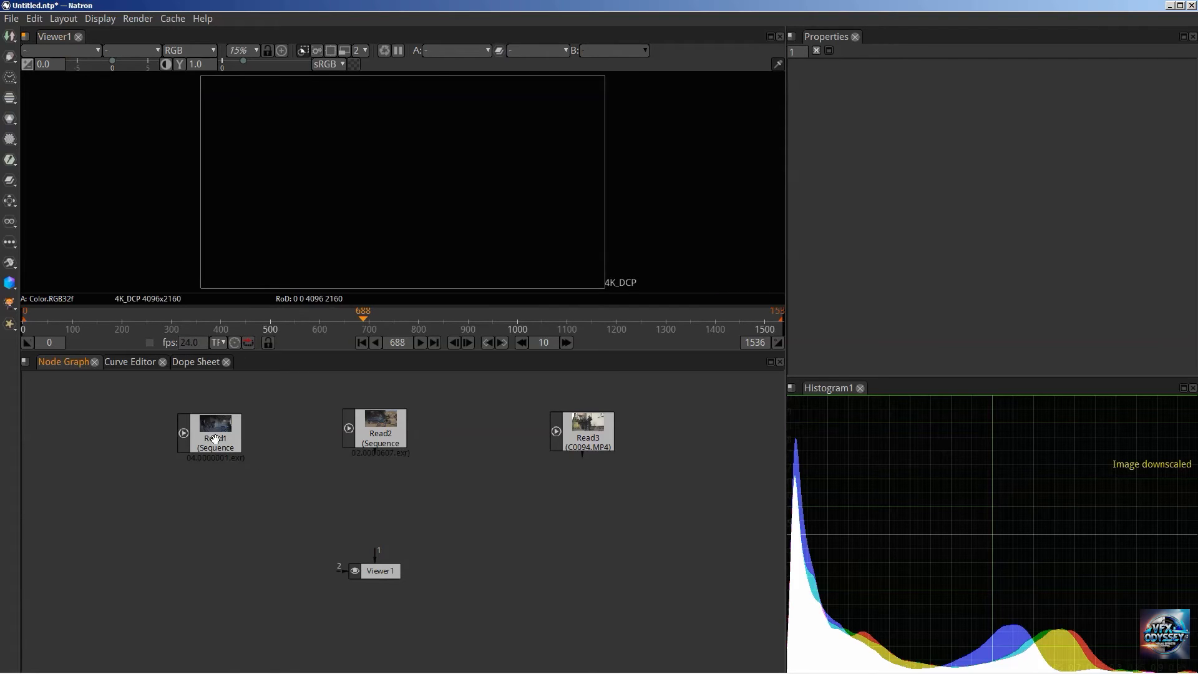
# Add a HueCorrect node, connect its Source to Read1, and connect Viewer1 to the new node.
pyautogui.press('Tab')
pyautogui.write('huec')
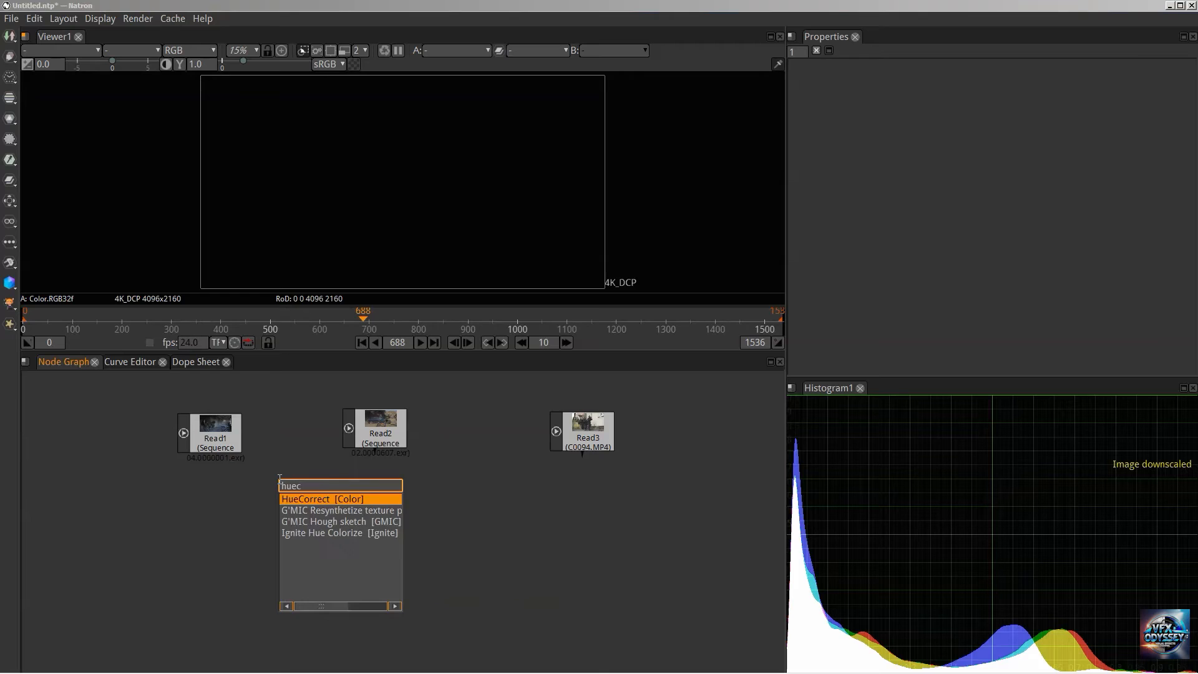
pyautogui.press('Return')
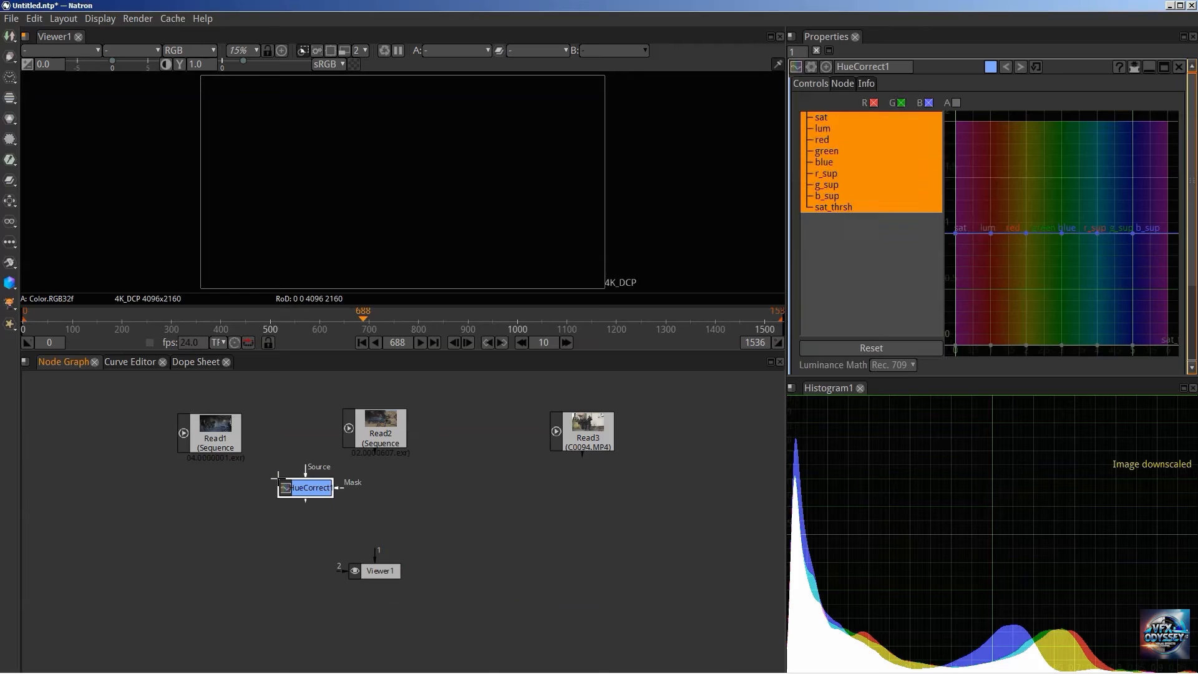
pyautogui.moveTo(311, 487); pyautogui.dragTo(218, 444)
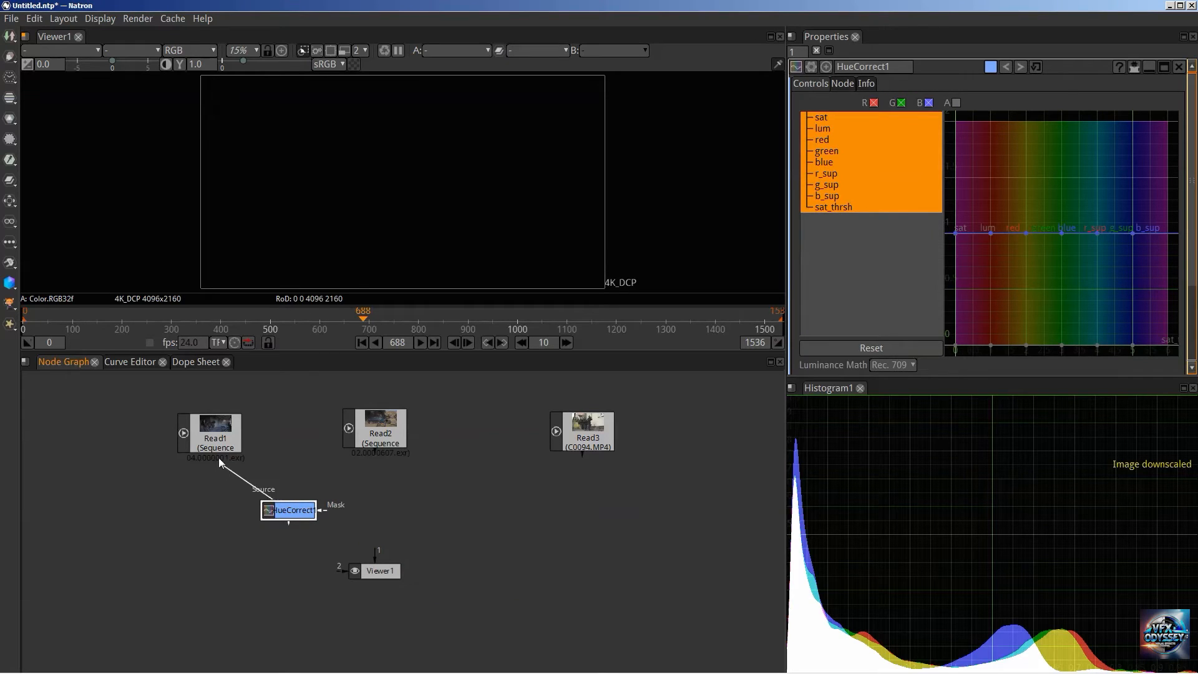
pyautogui.moveTo(372, 558); pyautogui.dragTo(291, 512)
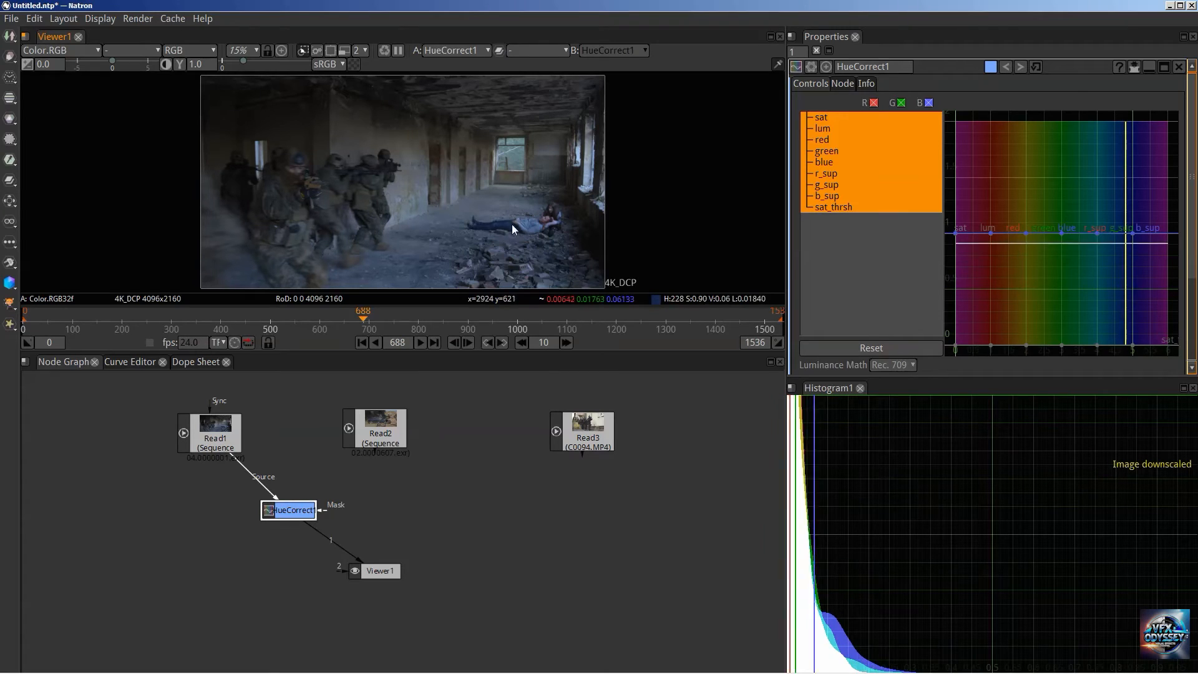
pyautogui.moveTo(306, 510)
pyautogui.mouseDown()
pyautogui.moveTo(308, 490)
pyautogui.moveTo(296, 504)
pyautogui.mouseUp()
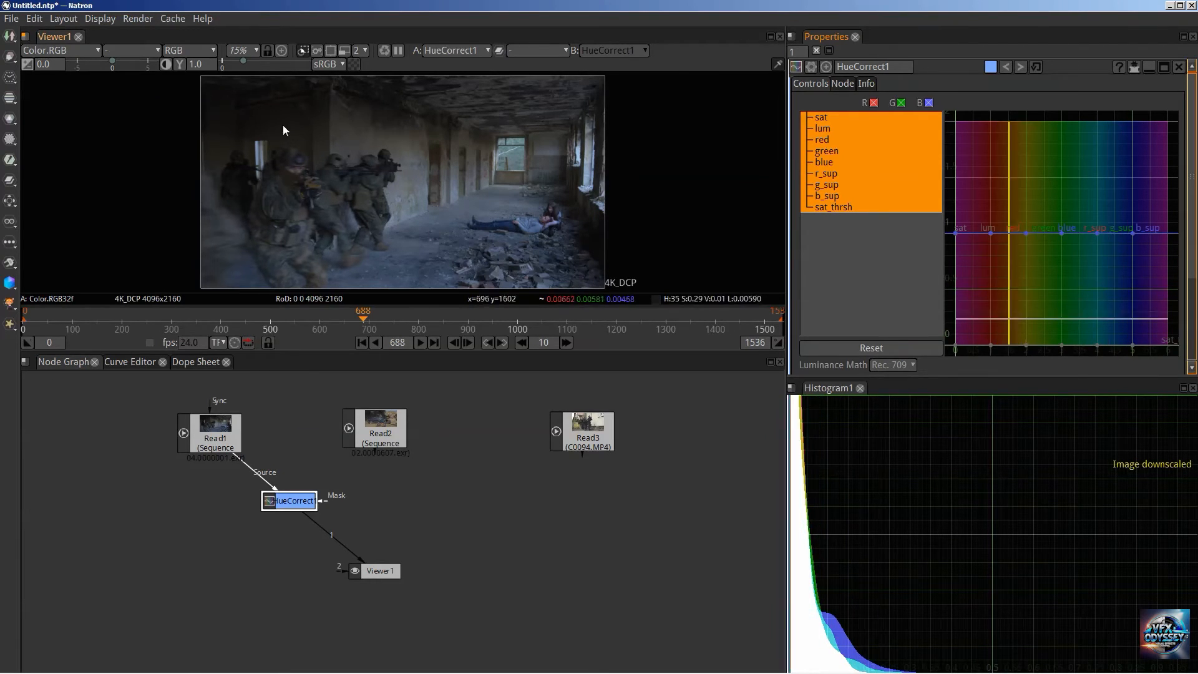
# Sample the color of the lying man's blue jeans in the viewer and show only HueCorrect1's sat curve.
pyautogui.keyDown('ctrl'); pyautogui.click(507, 224); pyautogui.keyUp('ctrl')
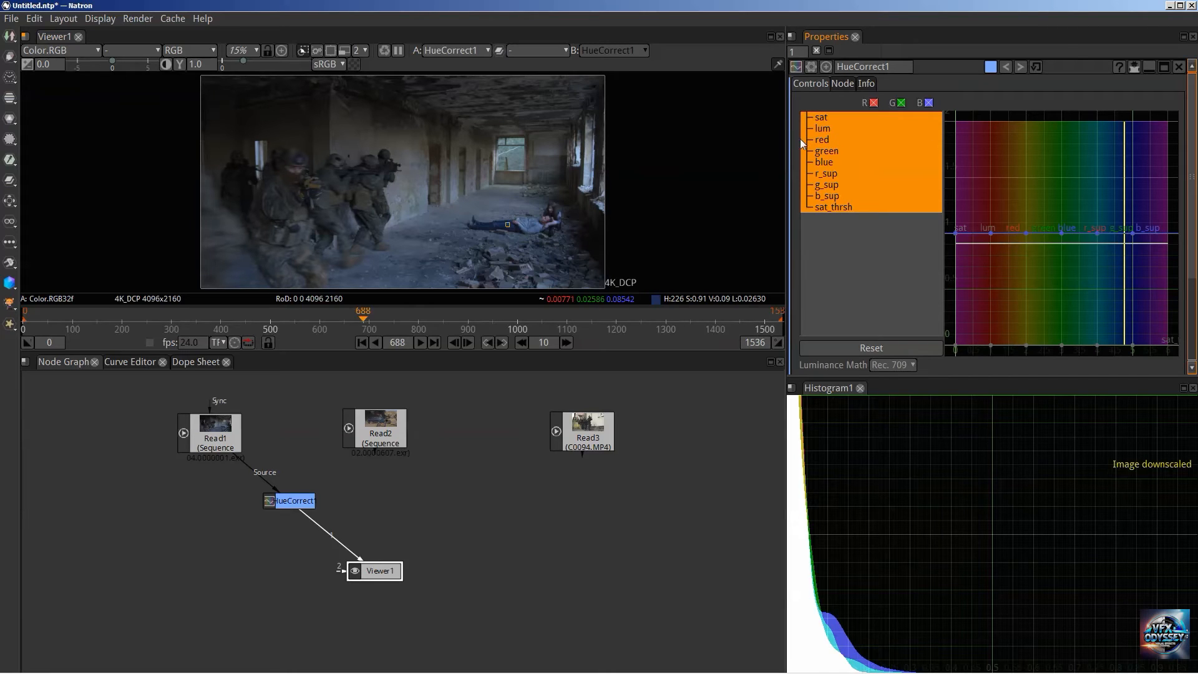
pyautogui.moveTo(800, 139)
pyautogui.click(826, 118)
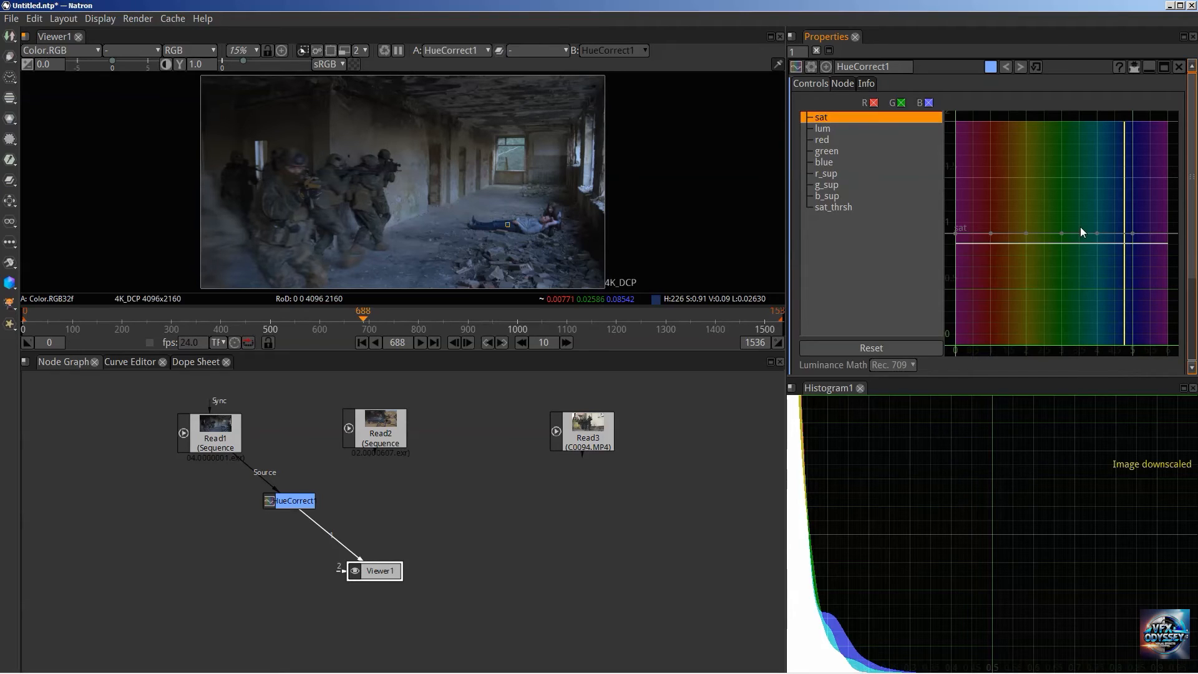
# Shape HueCorrect1's sat curve into a narrow dip at the sampled blue hue, x about 4.77, with neighboring points close on both sides.
pyautogui.moveTo(1133, 233); pyautogui.dragTo(1169, 234)
pyautogui.moveTo(1095, 235); pyautogui.dragTo(1128, 305)
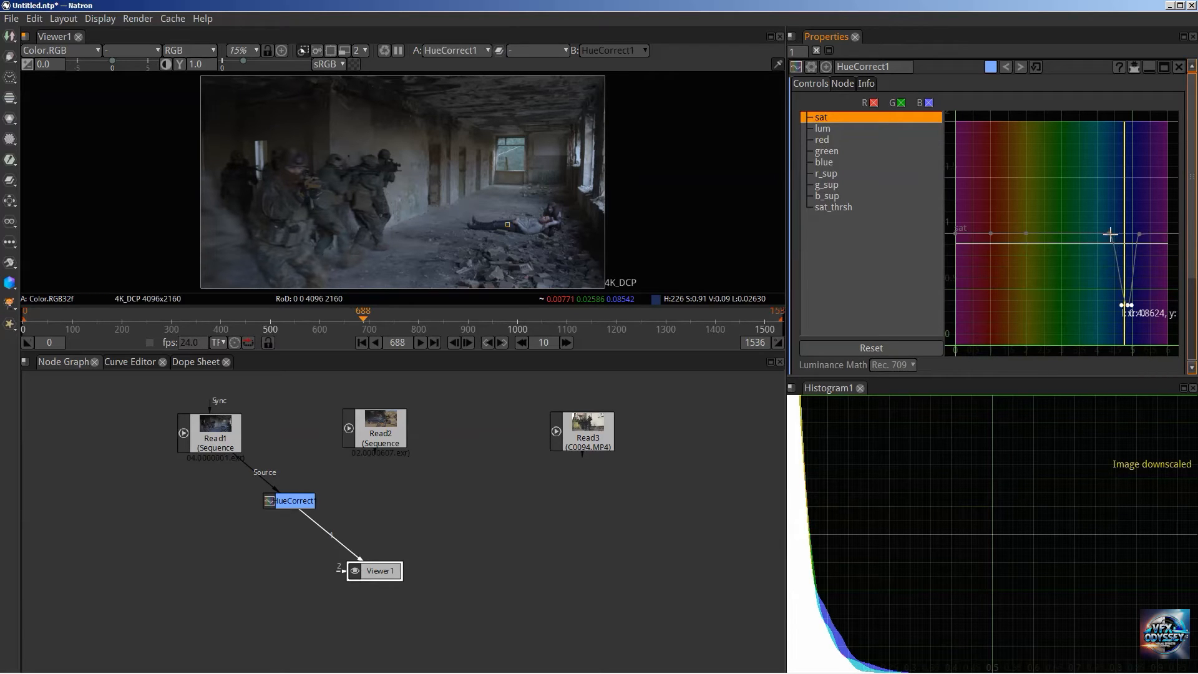
pyautogui.moveTo(1109, 234); pyautogui.dragTo(1072, 232)
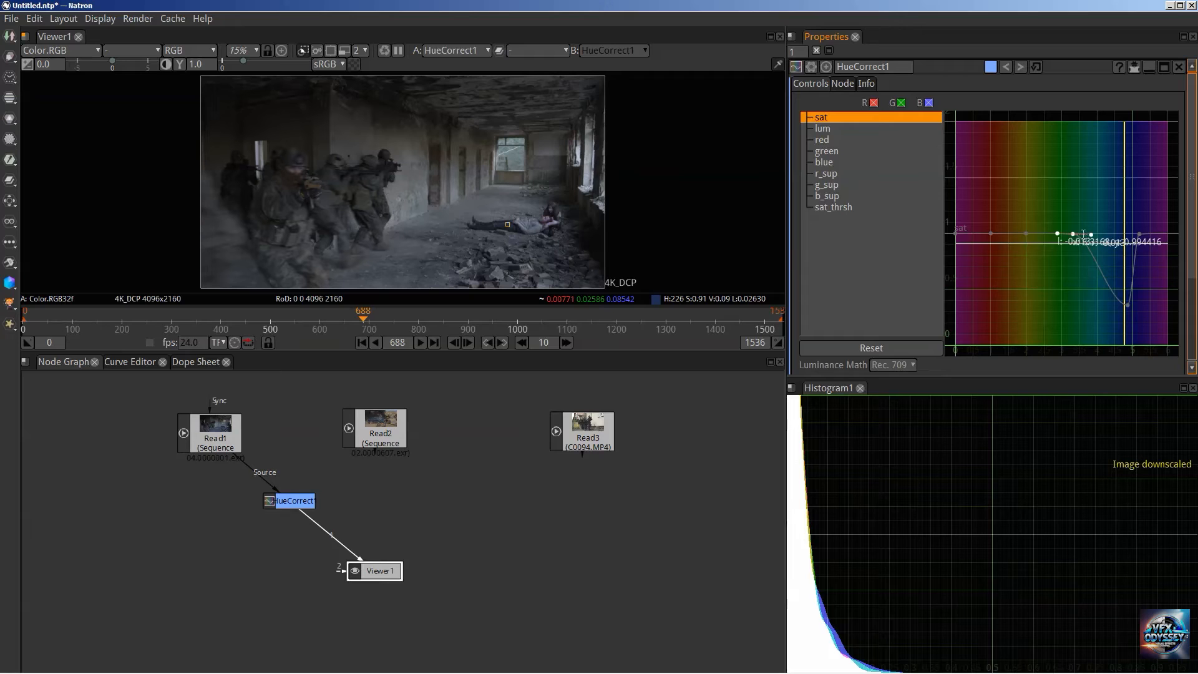
pyautogui.moveTo(1078, 234); pyautogui.dragTo(1118, 234)
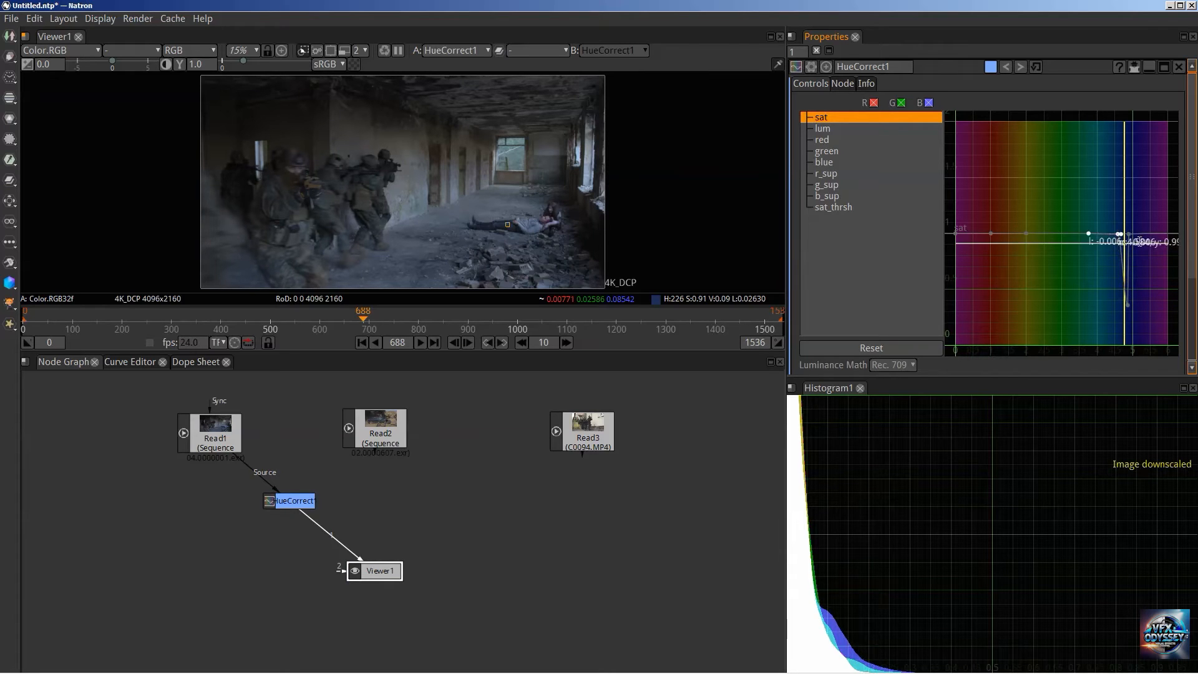
pyautogui.moveTo(1127, 304); pyautogui.dragTo(1124, 307)
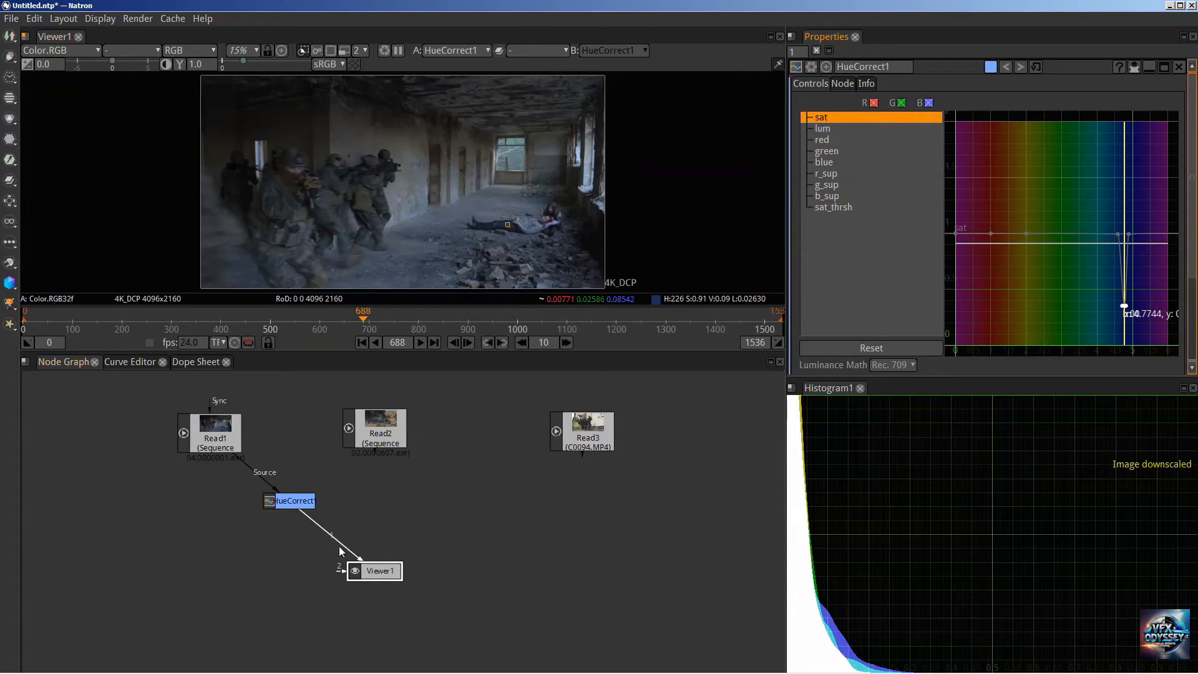
# Disable HueCorrect1 to compare with the original, and tighten the sat curve points on either side of the blue dip.
pyautogui.click(290, 501)
pyautogui.press('d')
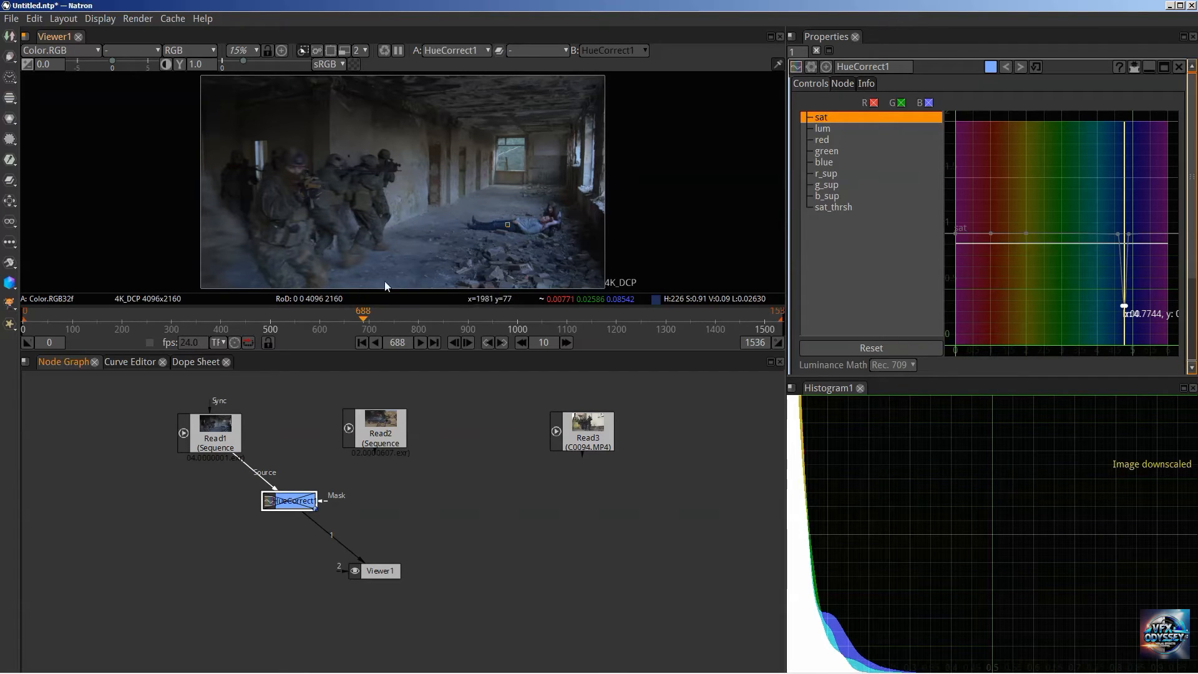
pyautogui.click(1129, 234)
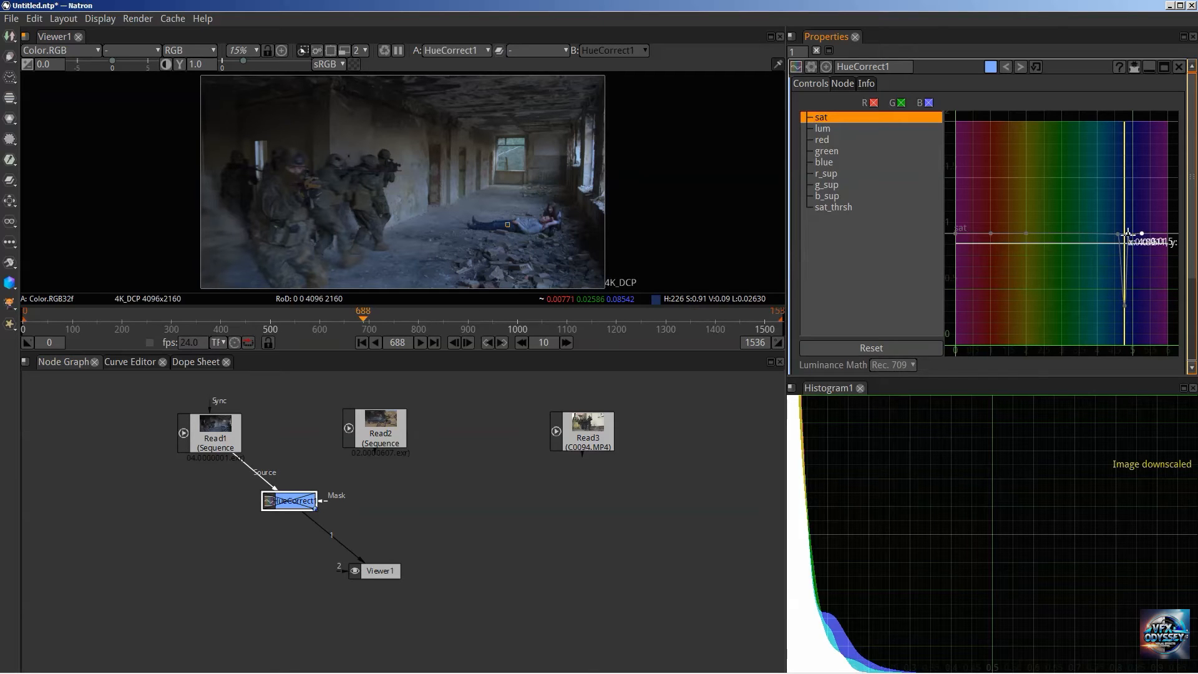
pyautogui.click(1120, 234)
pyautogui.moveTo(1120, 234); pyautogui.dragTo(1123, 234)
pyautogui.click(1129, 234)
# Inspect the lying man's jeans up close while toggling HueCorrect1, and fit the whole frame in the viewer.
pyautogui.scroll(5, 522, 220)
pyautogui.moveTo(512, 235); pyautogui.dragTo(492, 176)
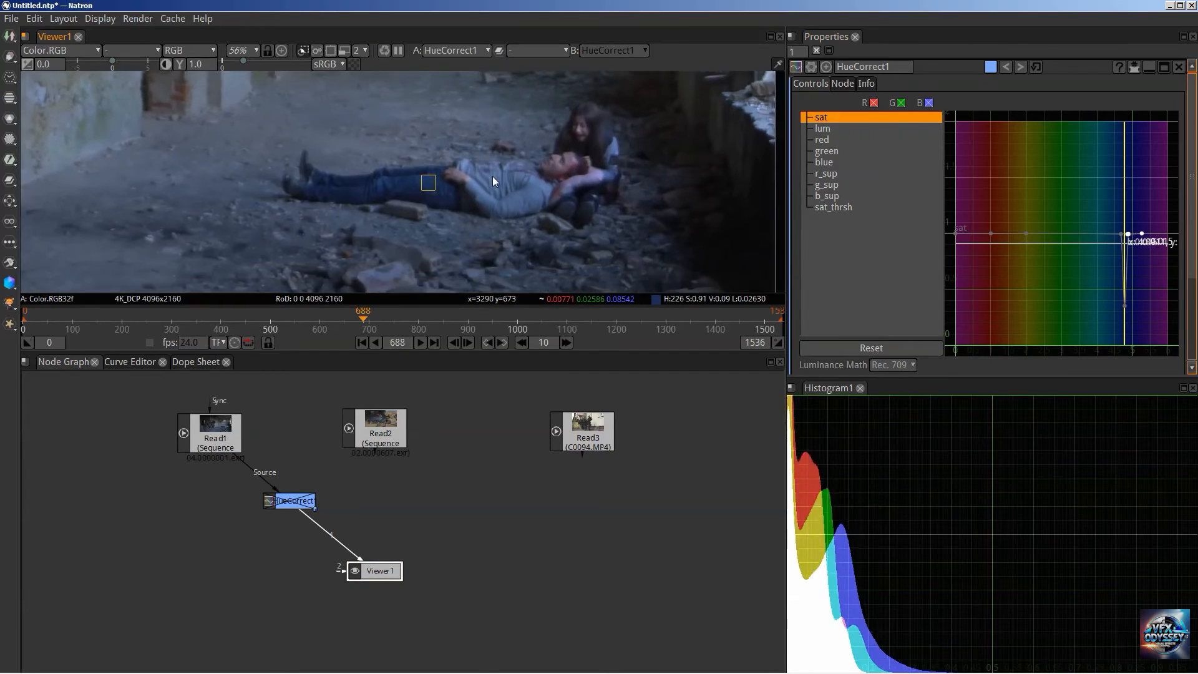
pyautogui.scroll(1, 492, 176)
pyautogui.moveTo(571, 170); pyautogui.dragTo(500, 193)
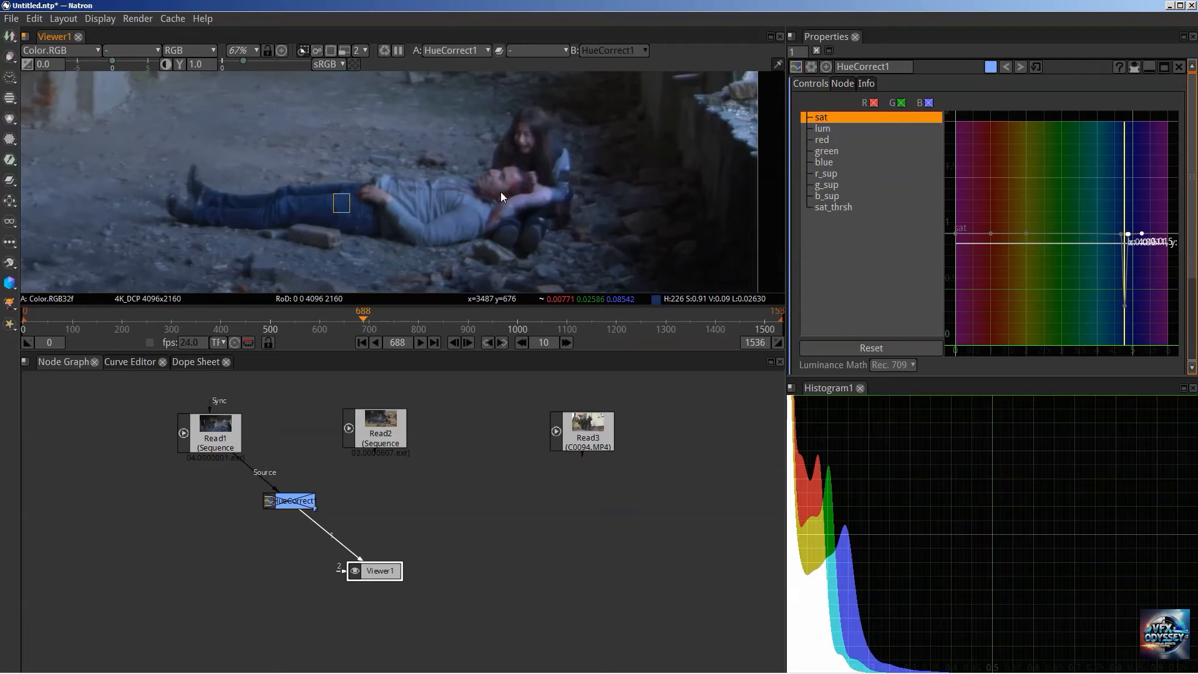
pyautogui.click(307, 500)
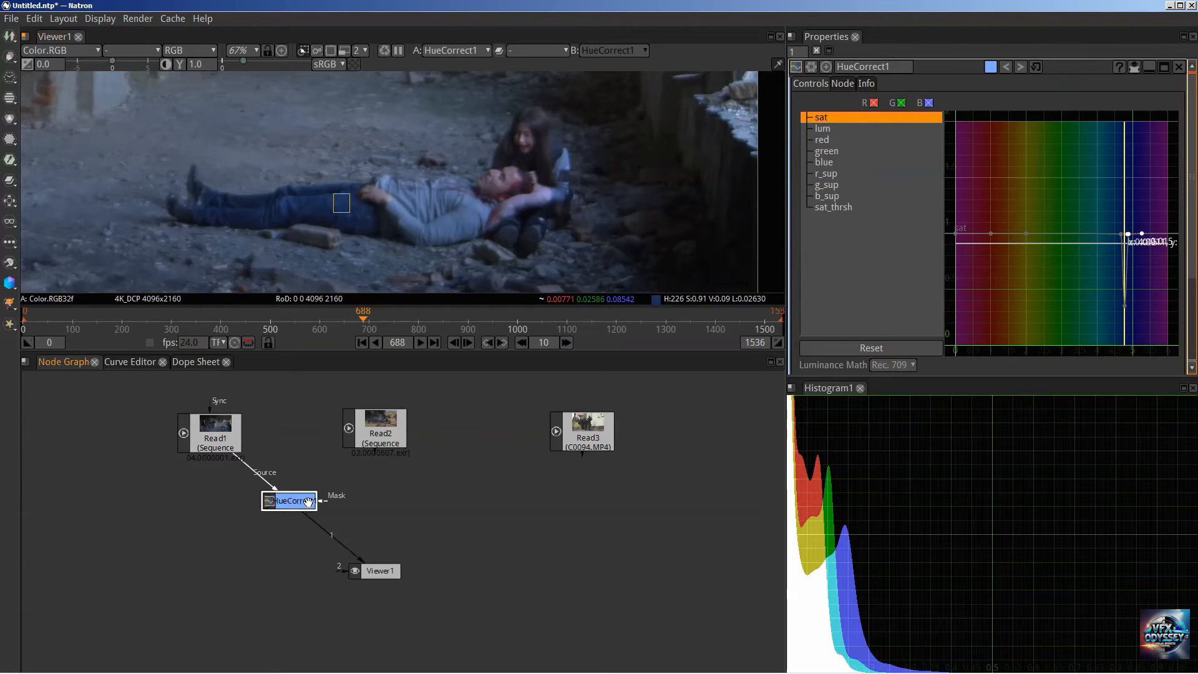
pyautogui.press('d')
pyautogui.scroll(-5, 348, 164)
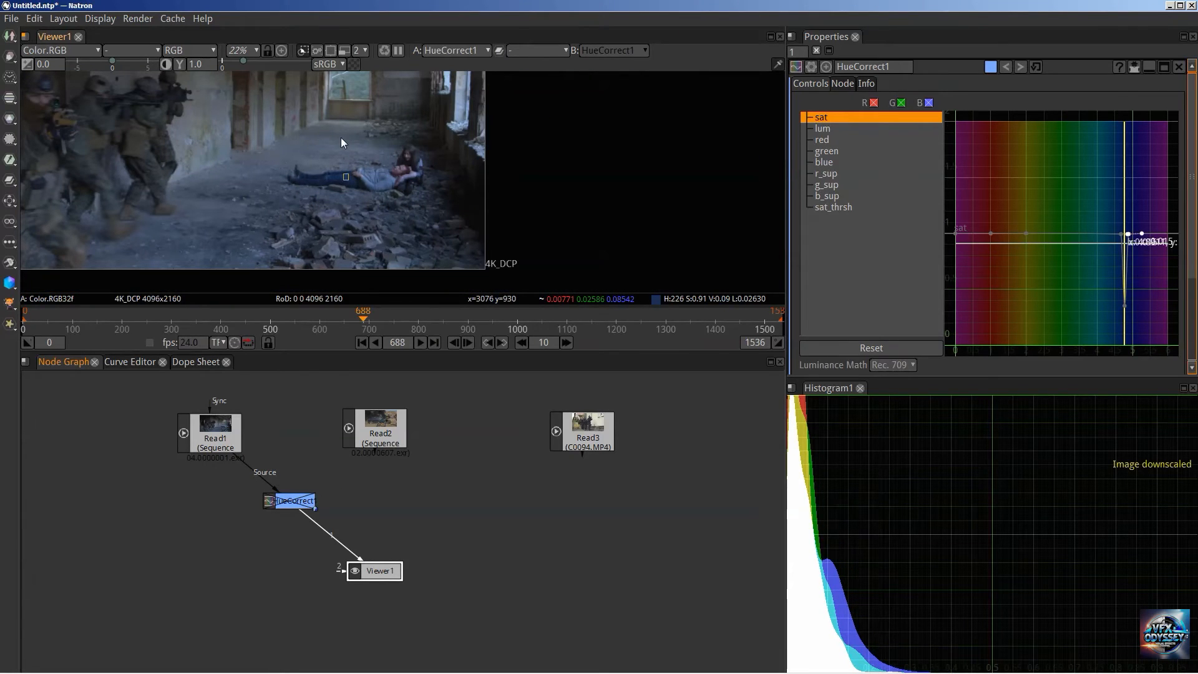
pyautogui.press('f')
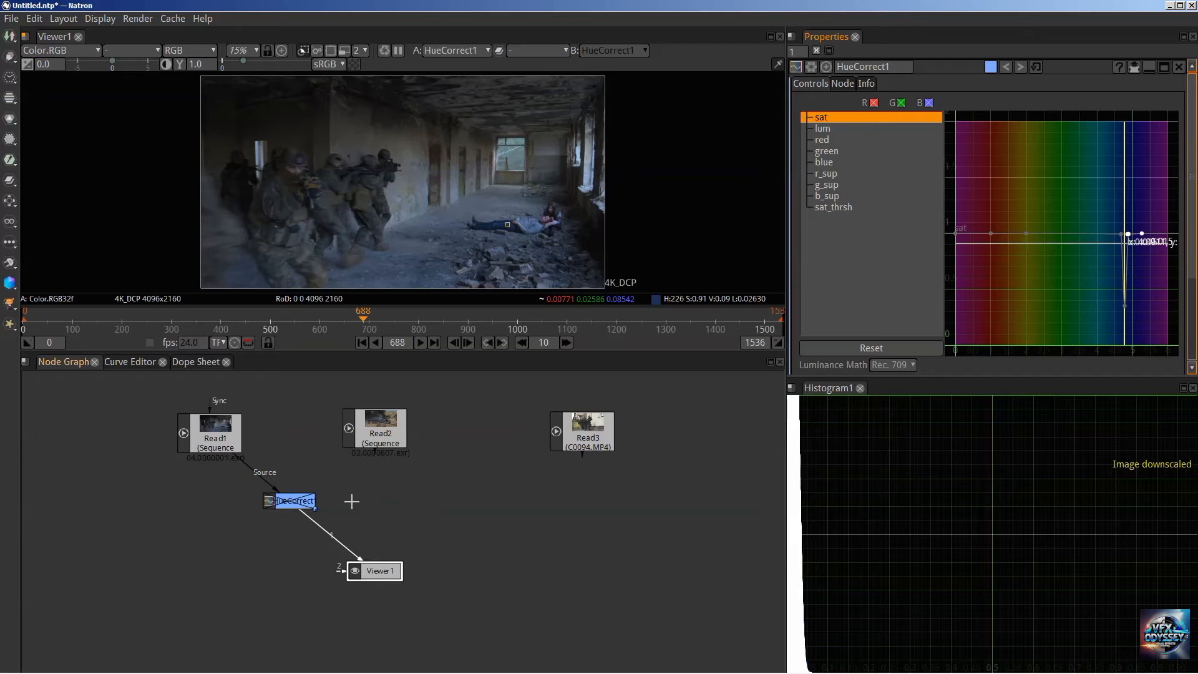
# Delete the HueCorrect1 node and switch Viewer1's input from Read1 to Read2.
pyautogui.click(291, 502)
pyautogui.press('Delete')
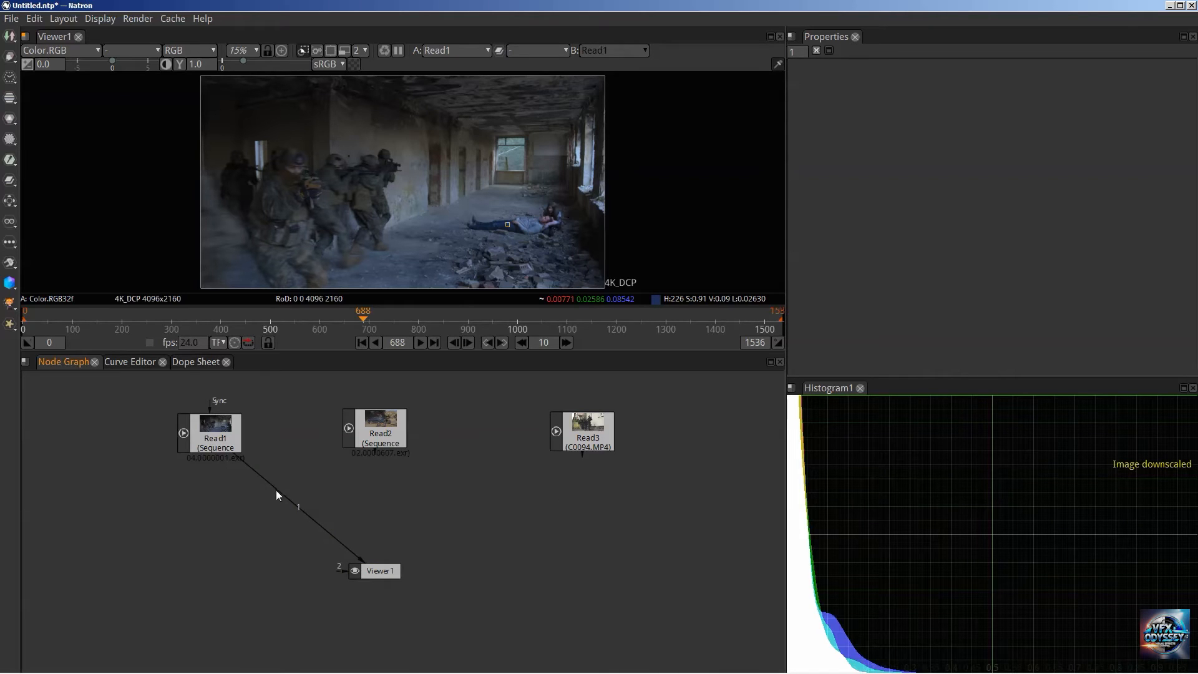
pyautogui.moveTo(276, 489); pyautogui.dragTo(598, 501)
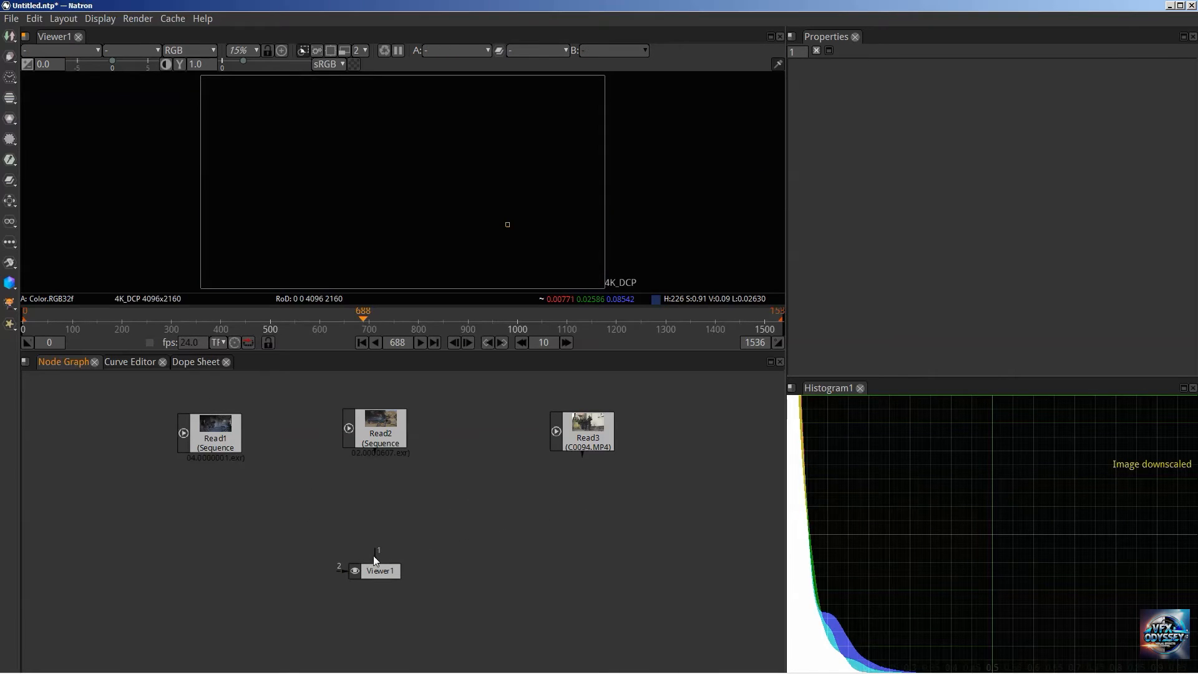
pyautogui.moveTo(373, 555); pyautogui.dragTo(376, 429)
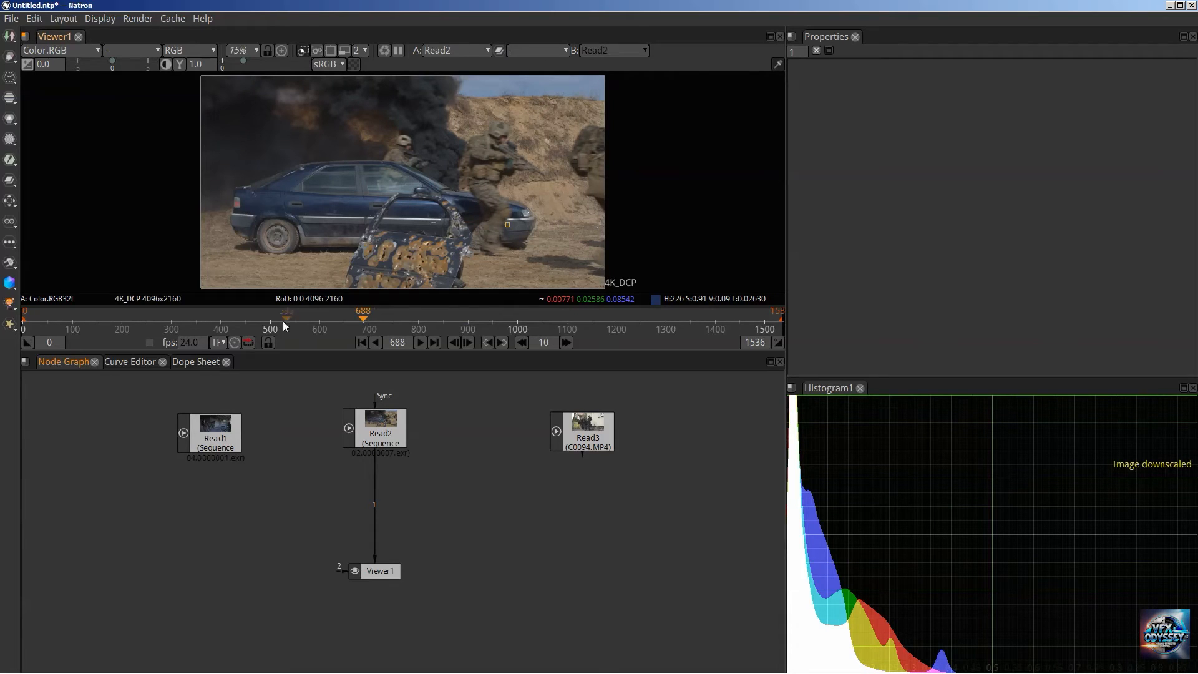
# Scrub the Read2 footage back to frame 157, where two people stand beside the blue car.
pyautogui.click(200, 319)
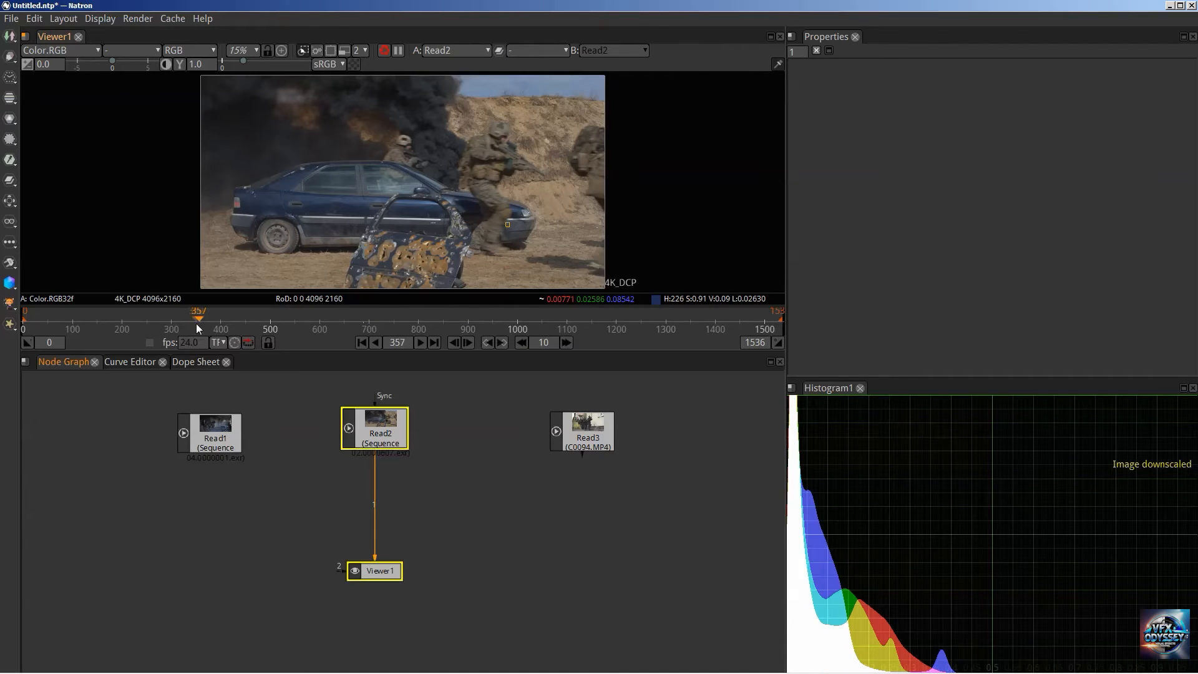
pyautogui.click(163, 327)
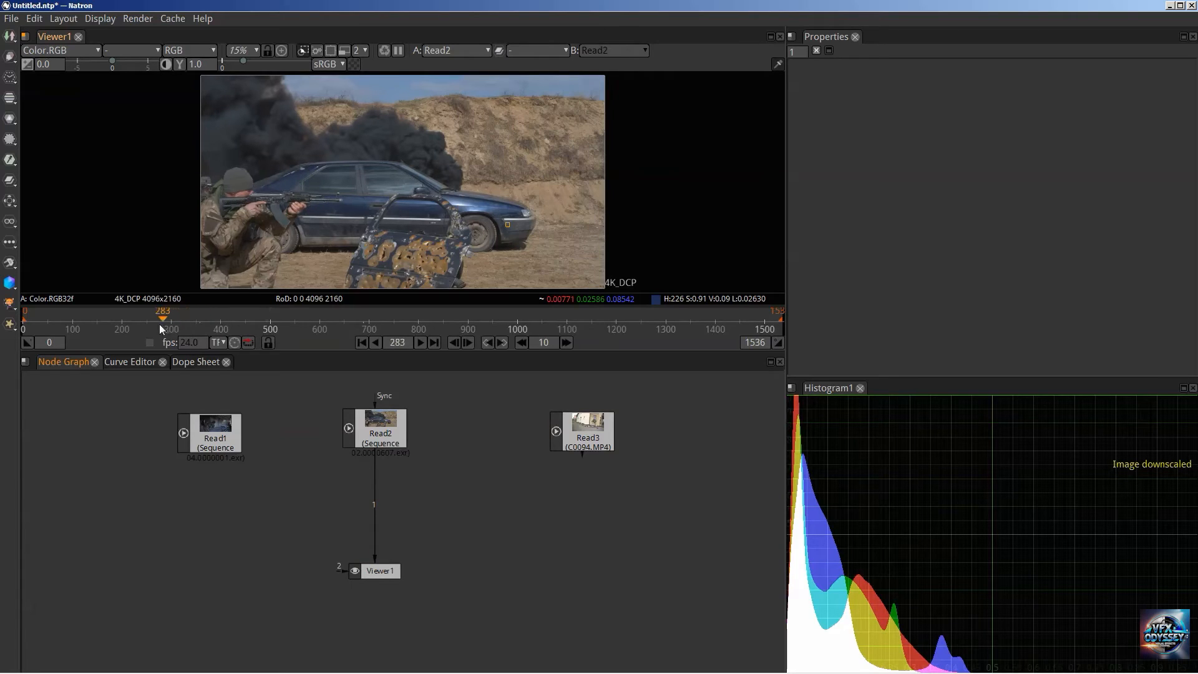
pyautogui.moveTo(123, 321); pyautogui.dragTo(106, 316)
pyautogui.click(101, 318)
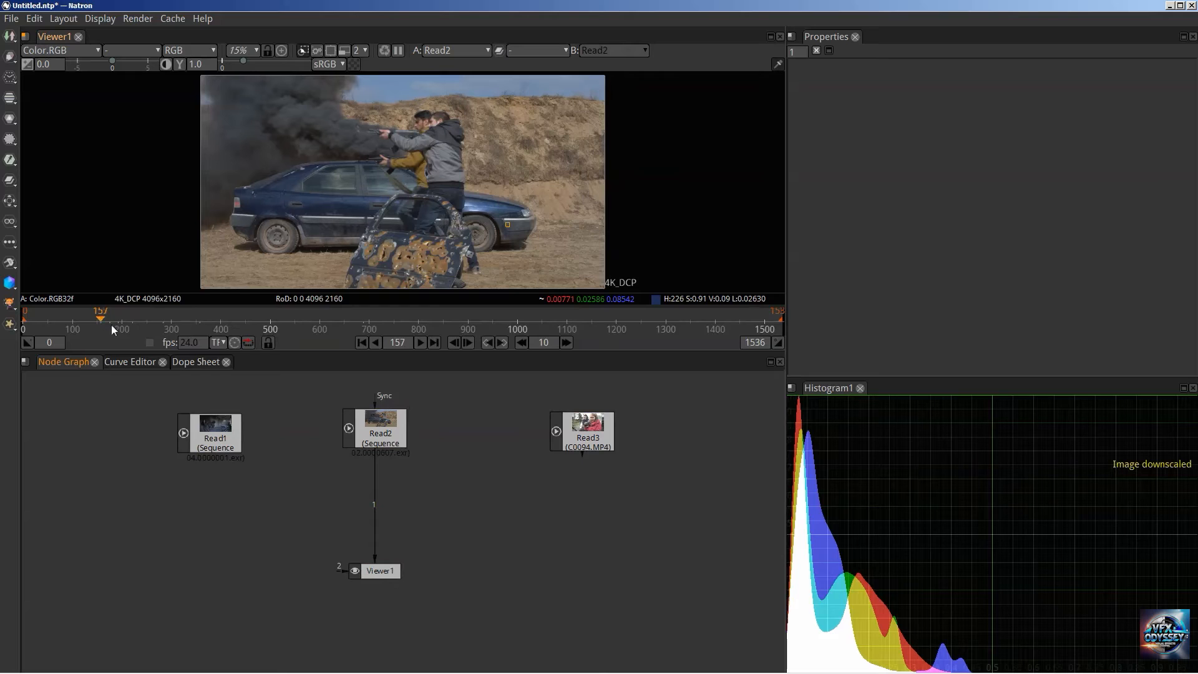
# Clear the color sample from the viewer and delete the Read3 node.
pyautogui.click(507, 231)
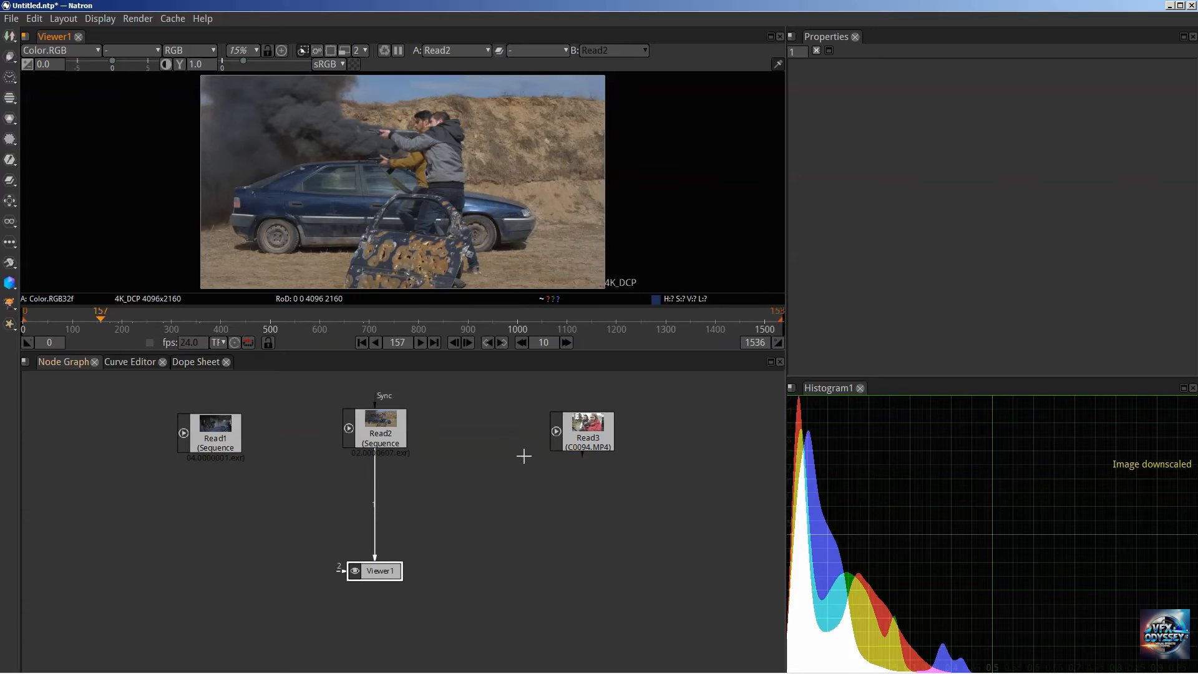
pyautogui.click(587, 430)
pyautogui.press('Delete')
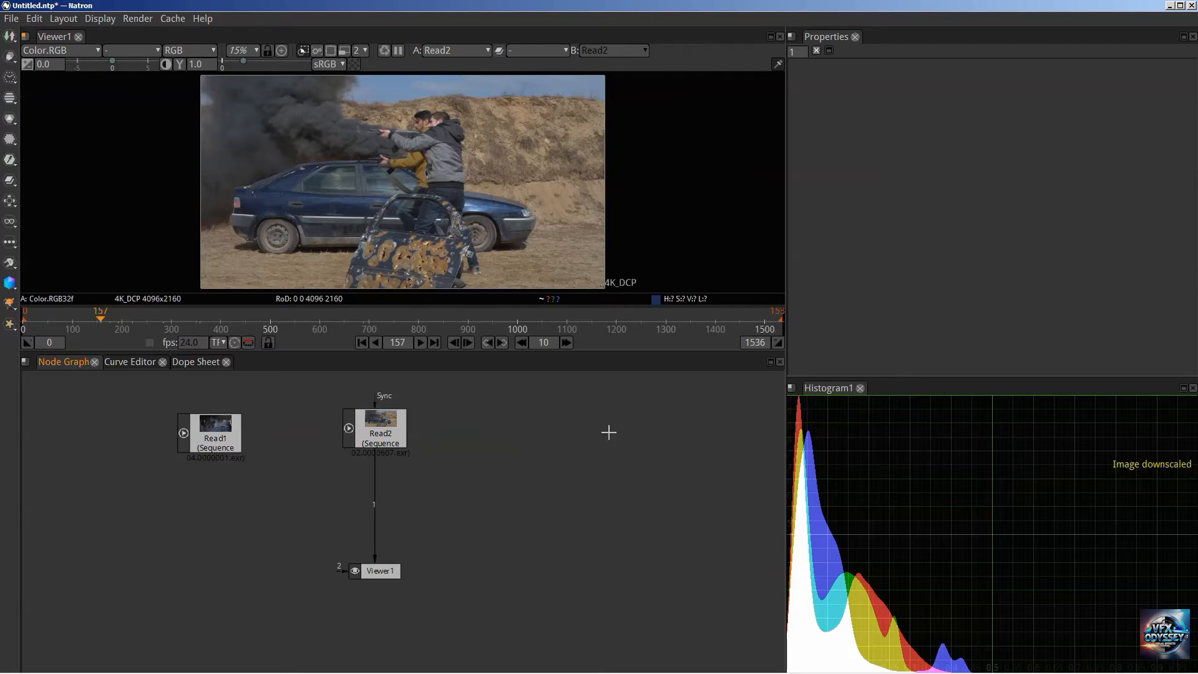
# Add an HSVTool node and insert it between Read2 and Viewer1.
pyautogui.click(378, 429)
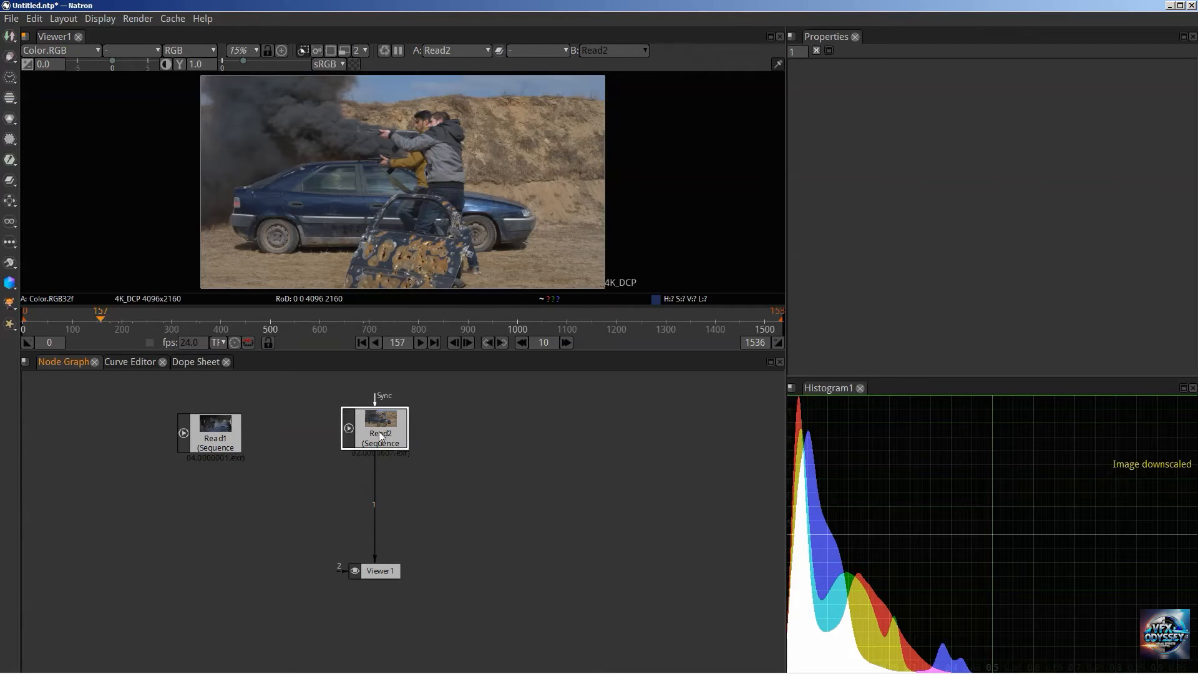
pyautogui.click(260, 467)
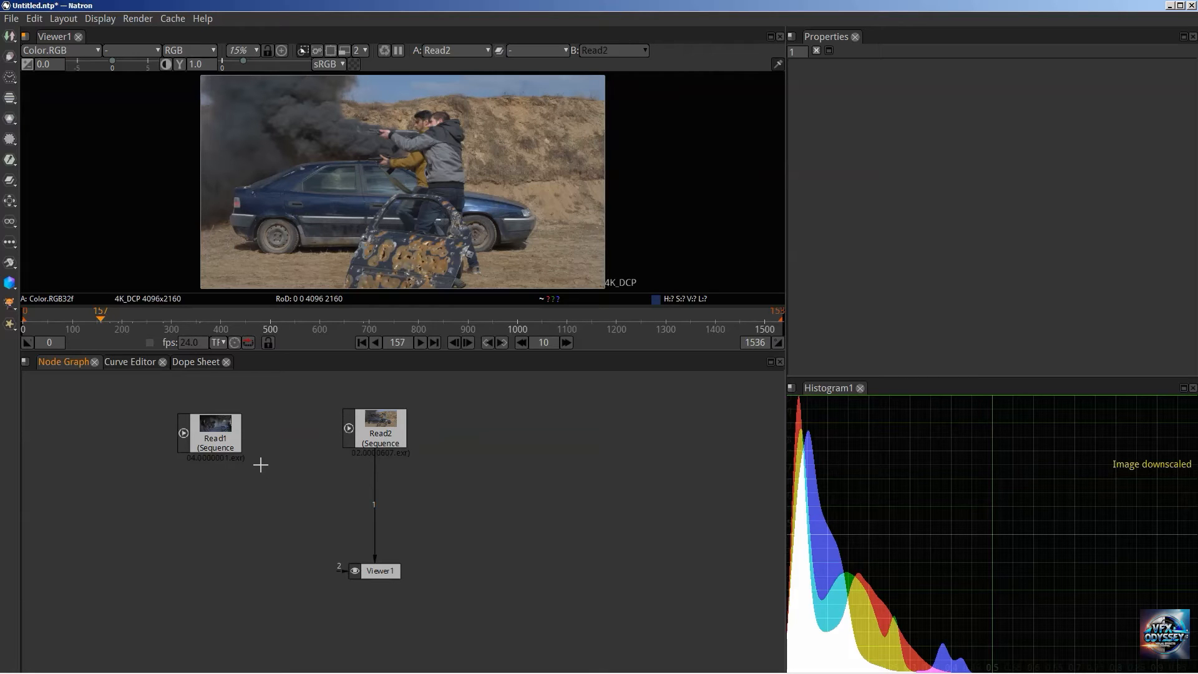
pyautogui.press('Tab')
pyautogui.write('hsv')
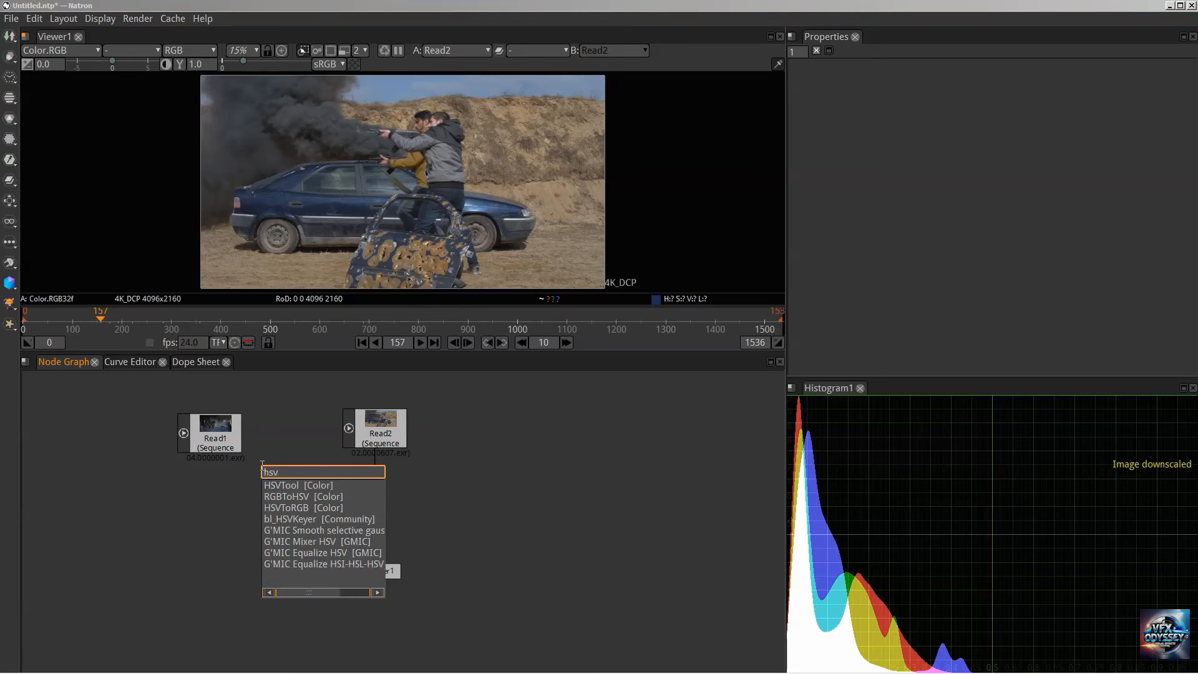
pyautogui.press('Down')
pyautogui.press('Return')
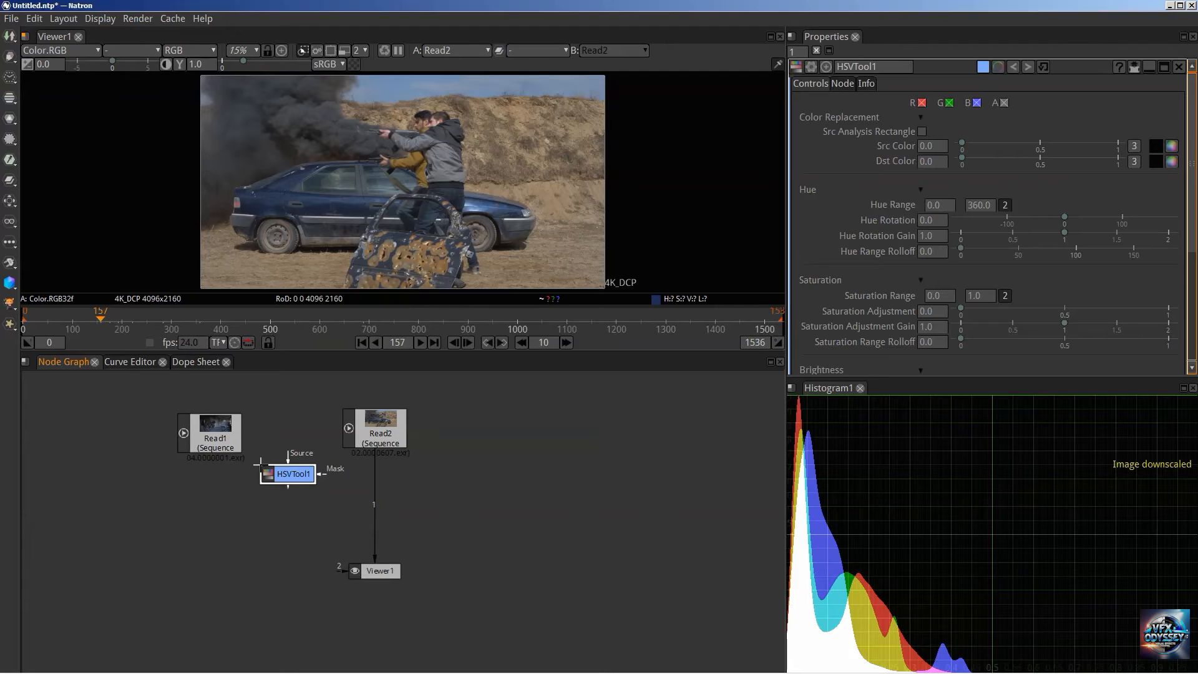
pyautogui.moveTo(295, 494); pyautogui.dragTo(372, 518)
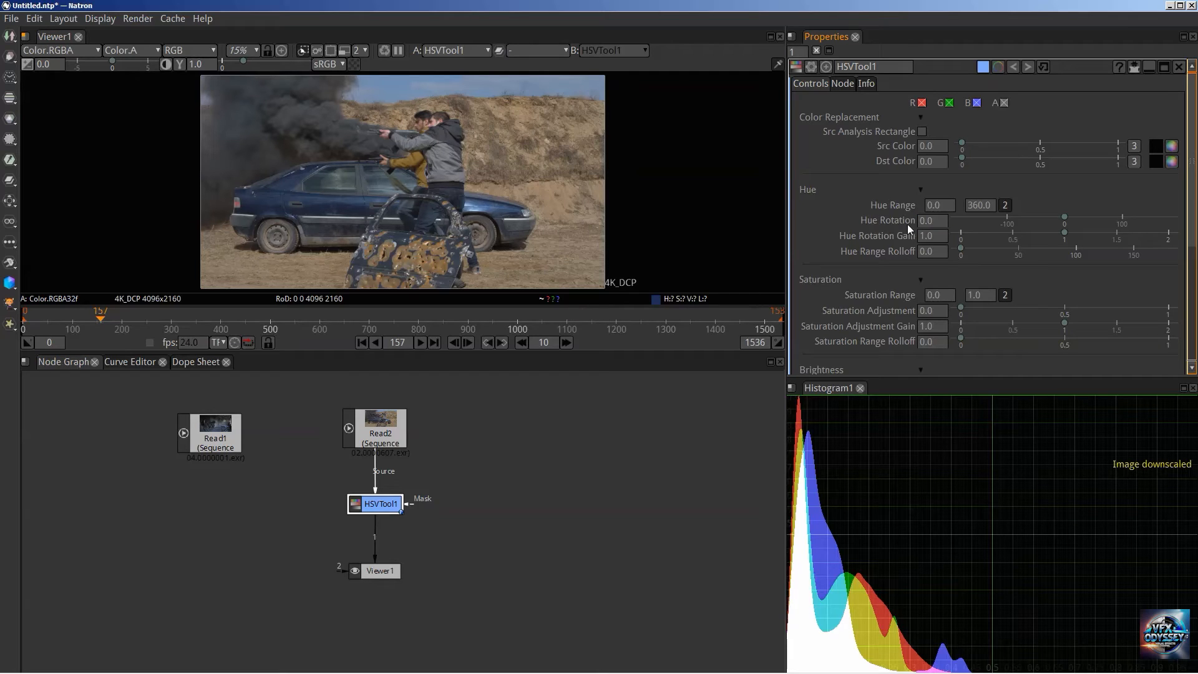
pyautogui.moveTo(907, 223)
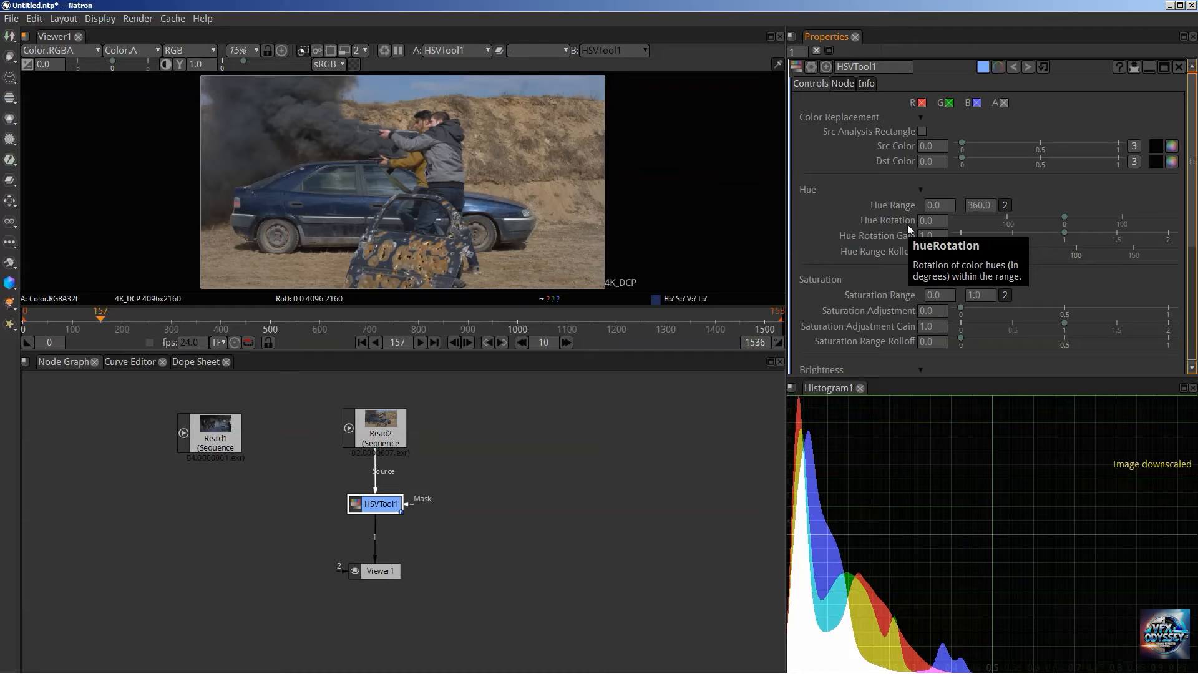
# Add a ColorWheel node beside Read2 in the node graph.
pyautogui.click(536, 394)
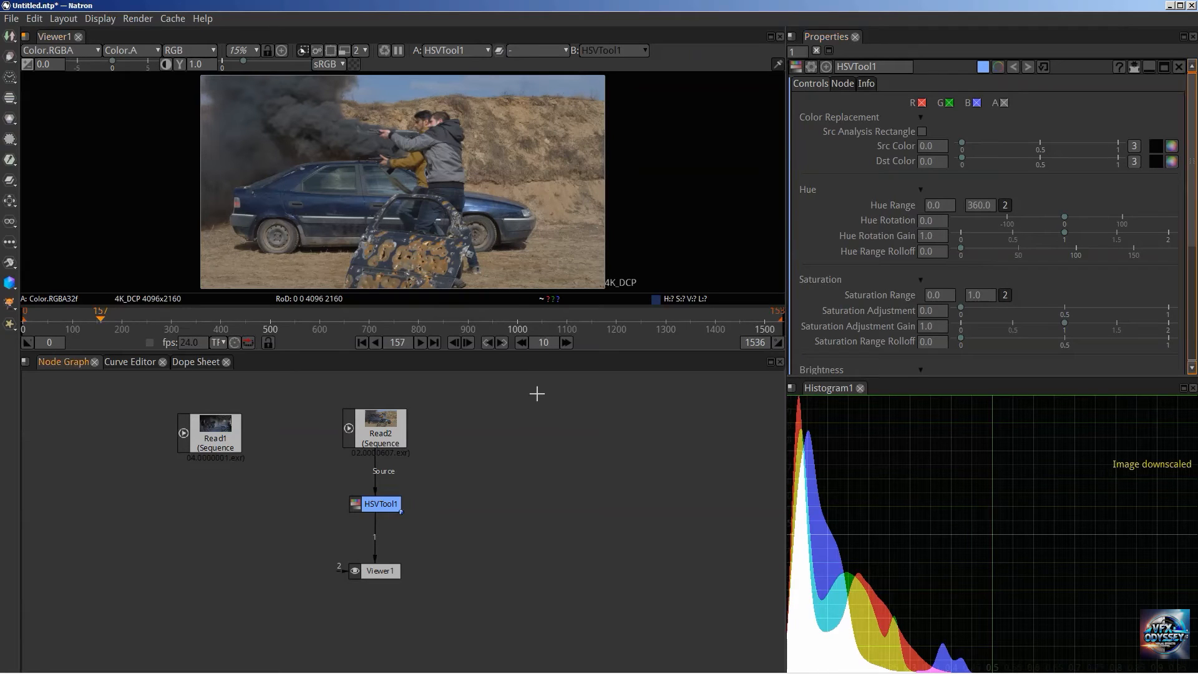
pyautogui.press('Tab')
pyautogui.write('colo')
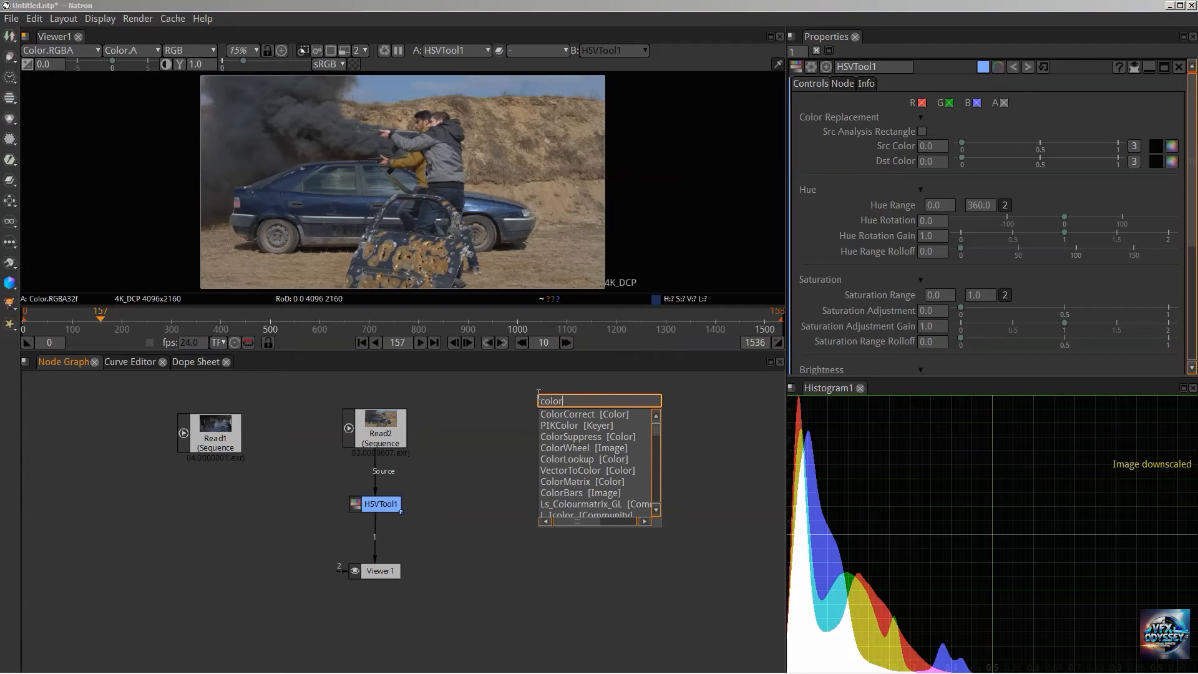
pyautogui.write('rw')
pyautogui.press('Down')
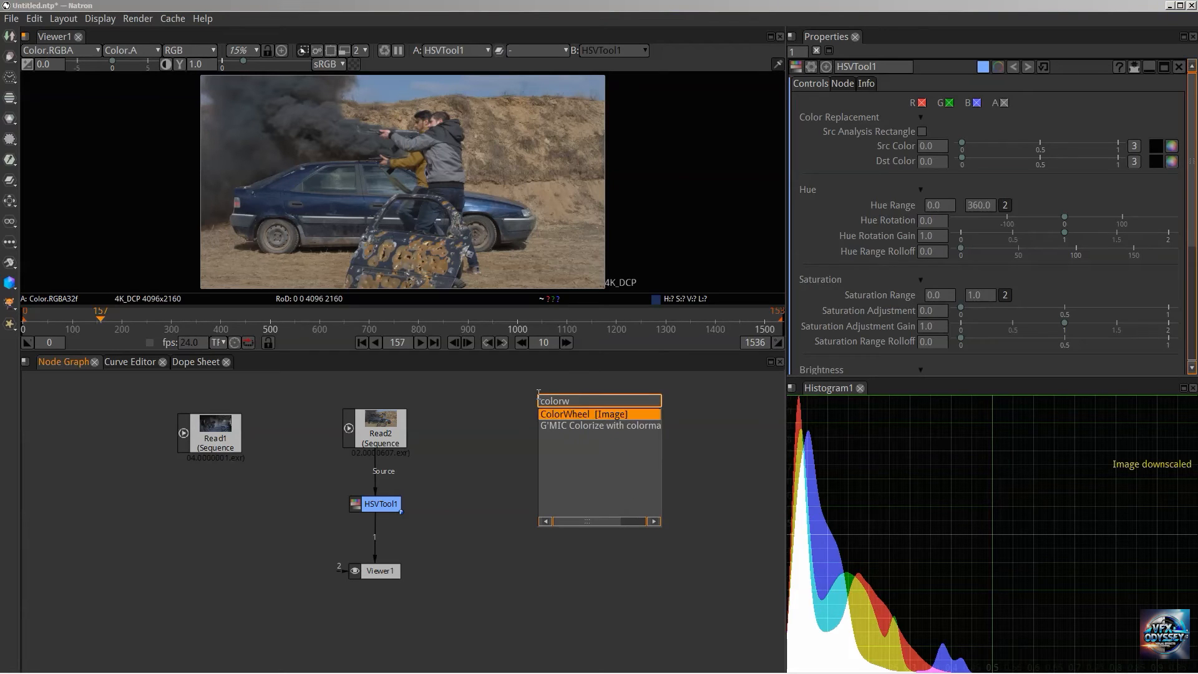
pyautogui.press('Return')
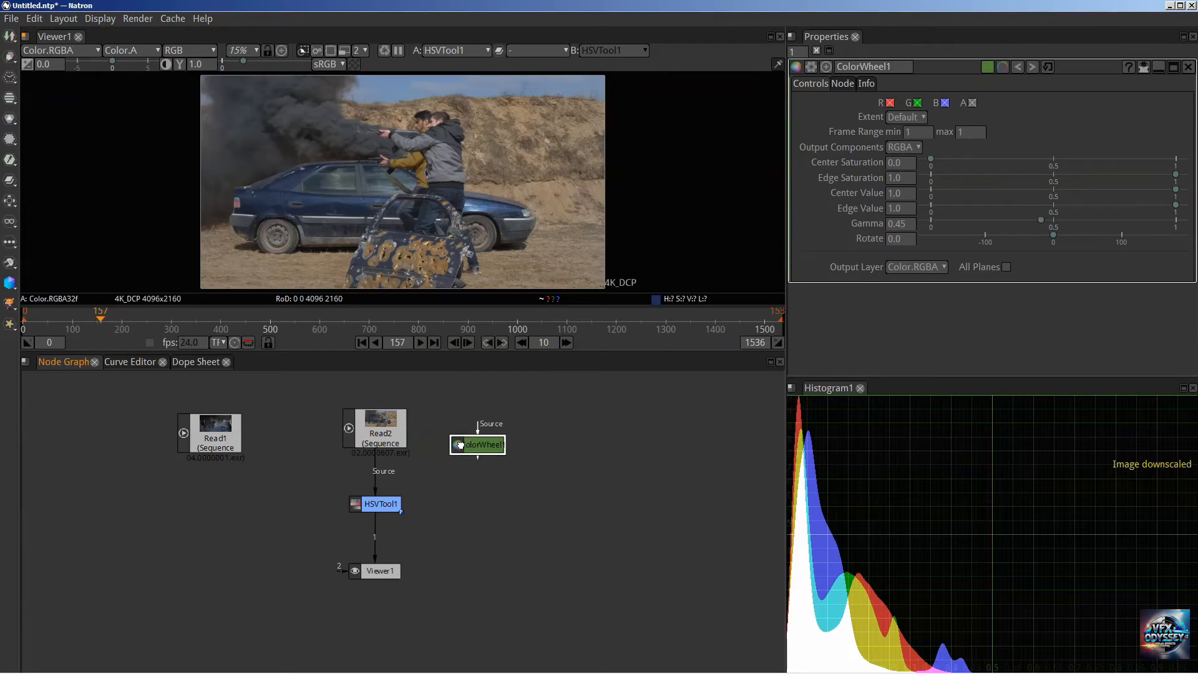
# Connect ColorWheel1 to Viewer1's second input to view the wheel, and return the viewer to the HSVTool1 output.
pyautogui.click(461, 444)
pyautogui.press('2')
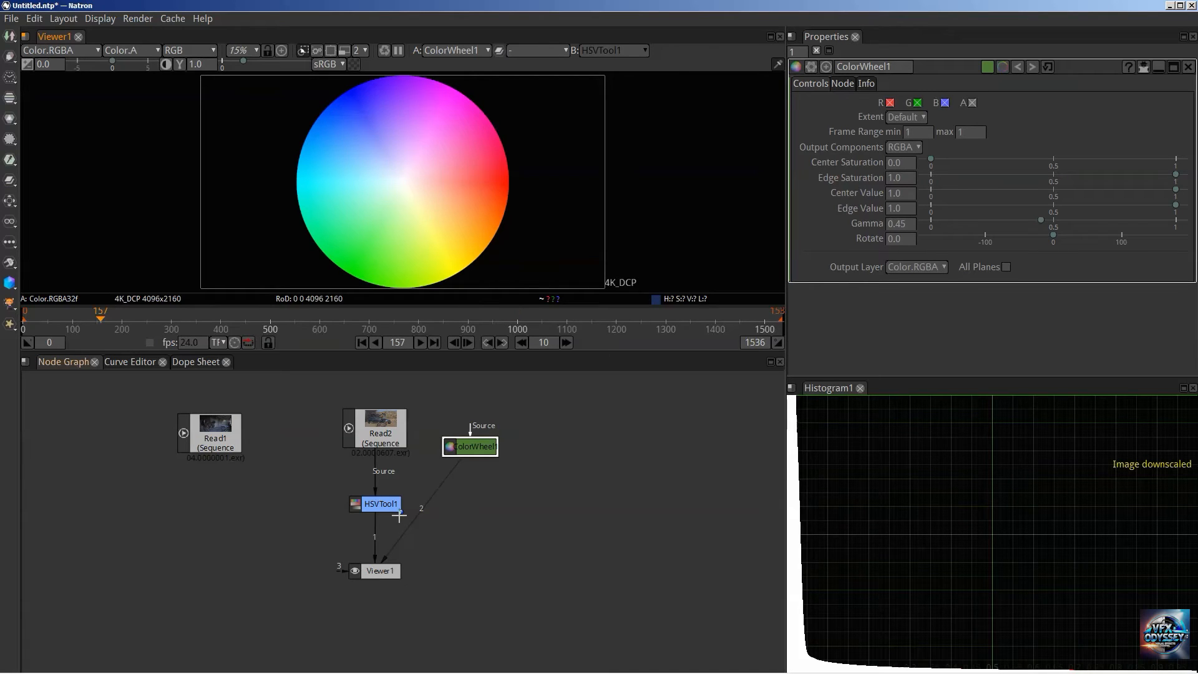
pyautogui.press('1')
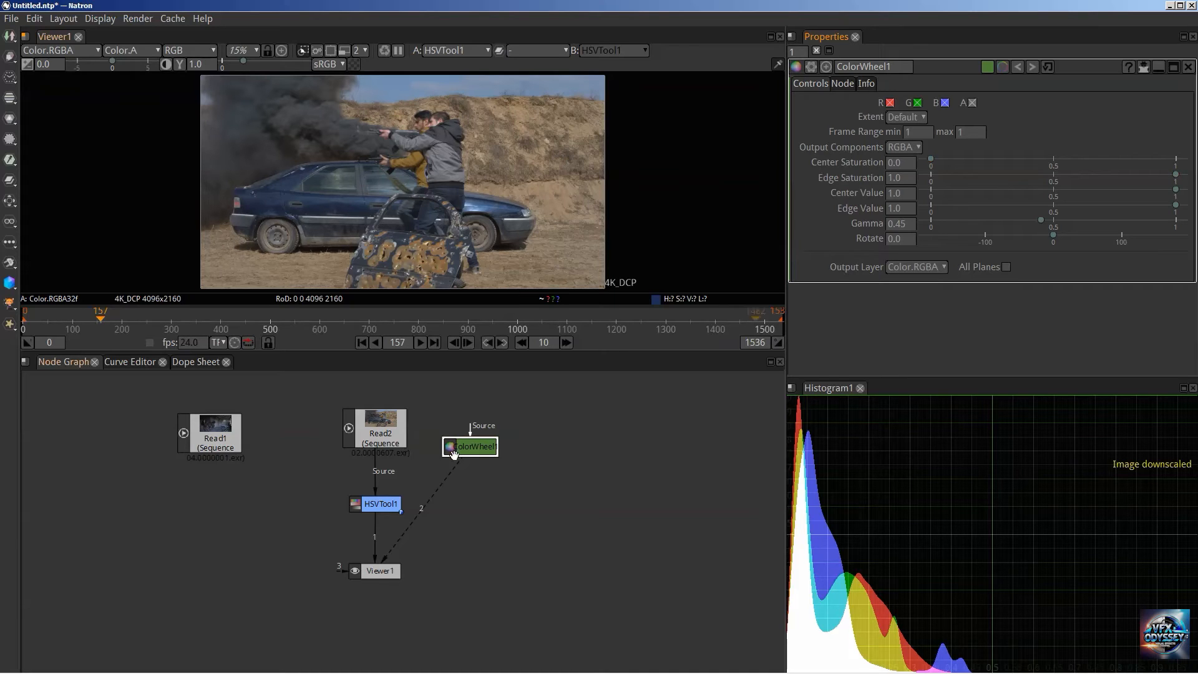
# Shift HSVTool1's Hue Rotation to 65, bring it back to 10 and 6, and lower it further.
pyautogui.click(379, 504)
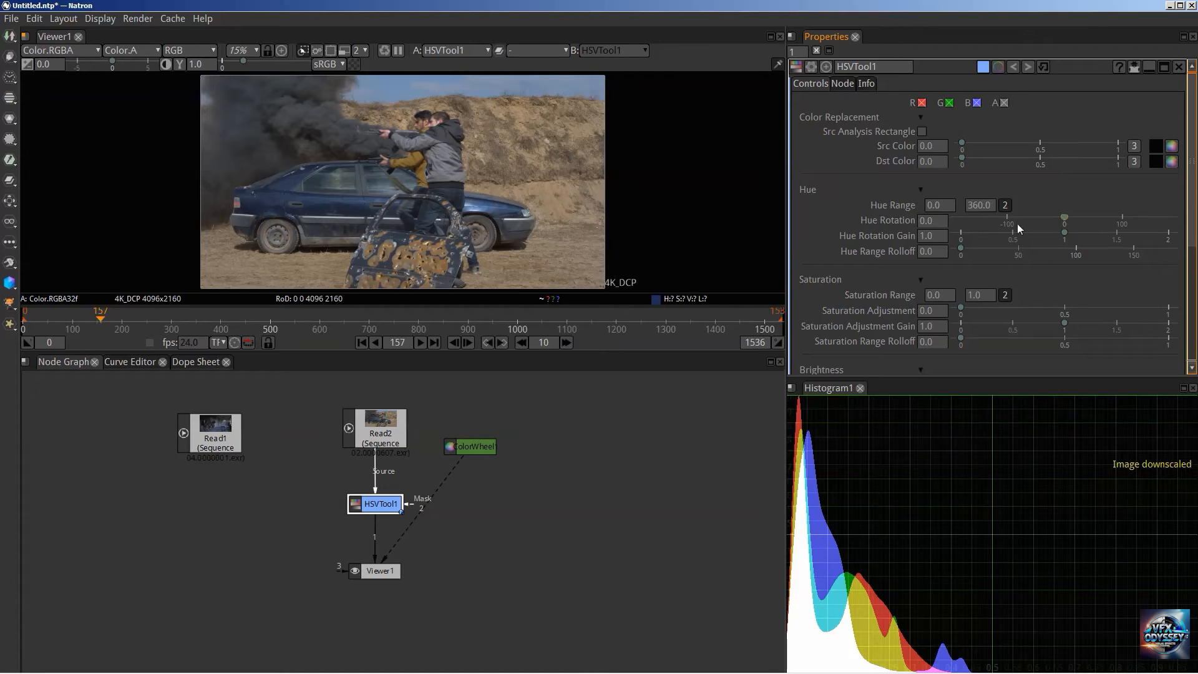
pyautogui.moveTo(1064, 217); pyautogui.dragTo(1102, 215)
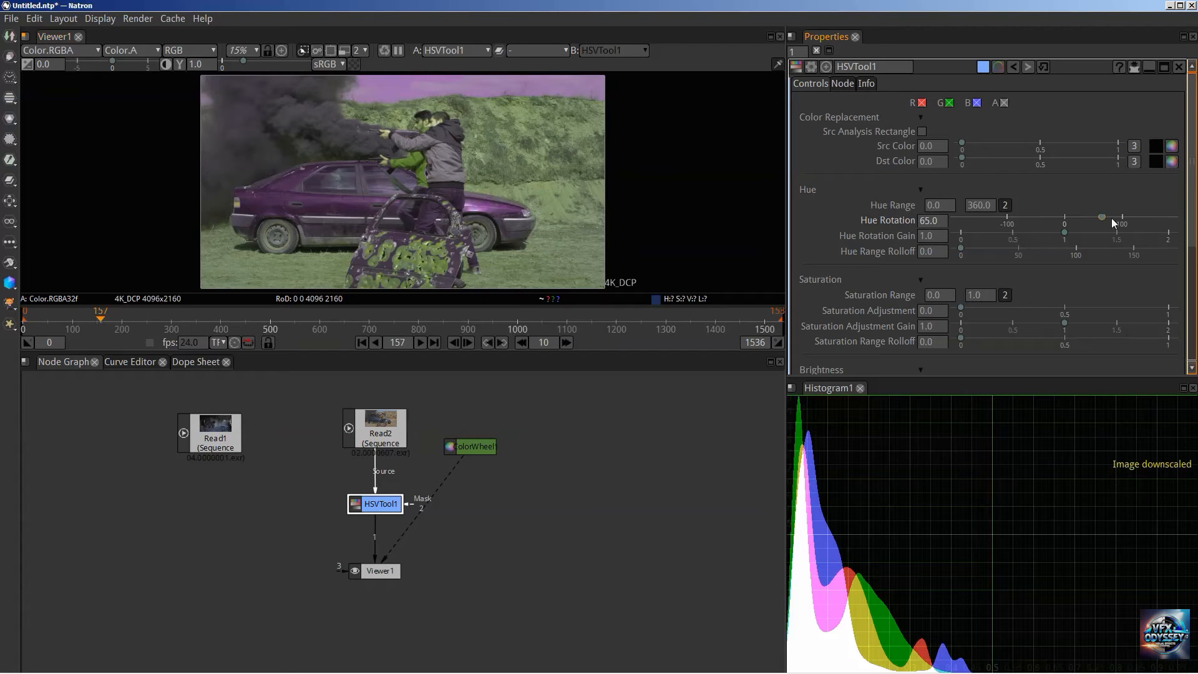
pyautogui.moveTo(1103, 216); pyautogui.dragTo(1070, 216)
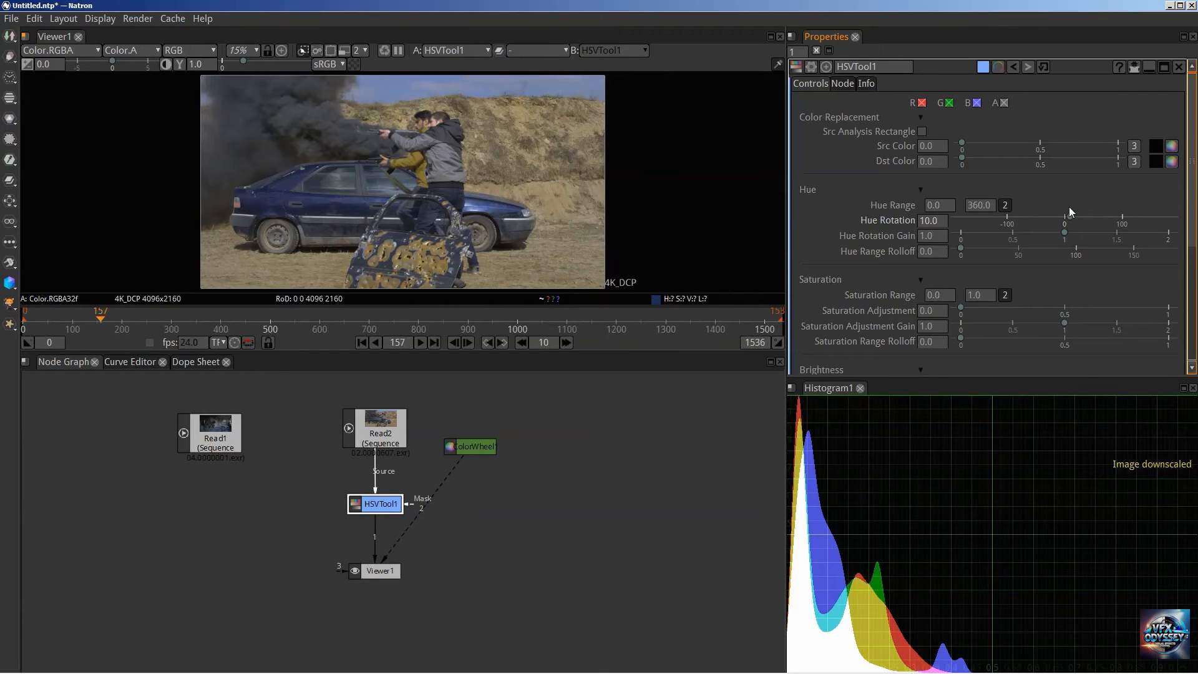
pyautogui.moveTo(1072, 216); pyautogui.dragTo(1069, 216)
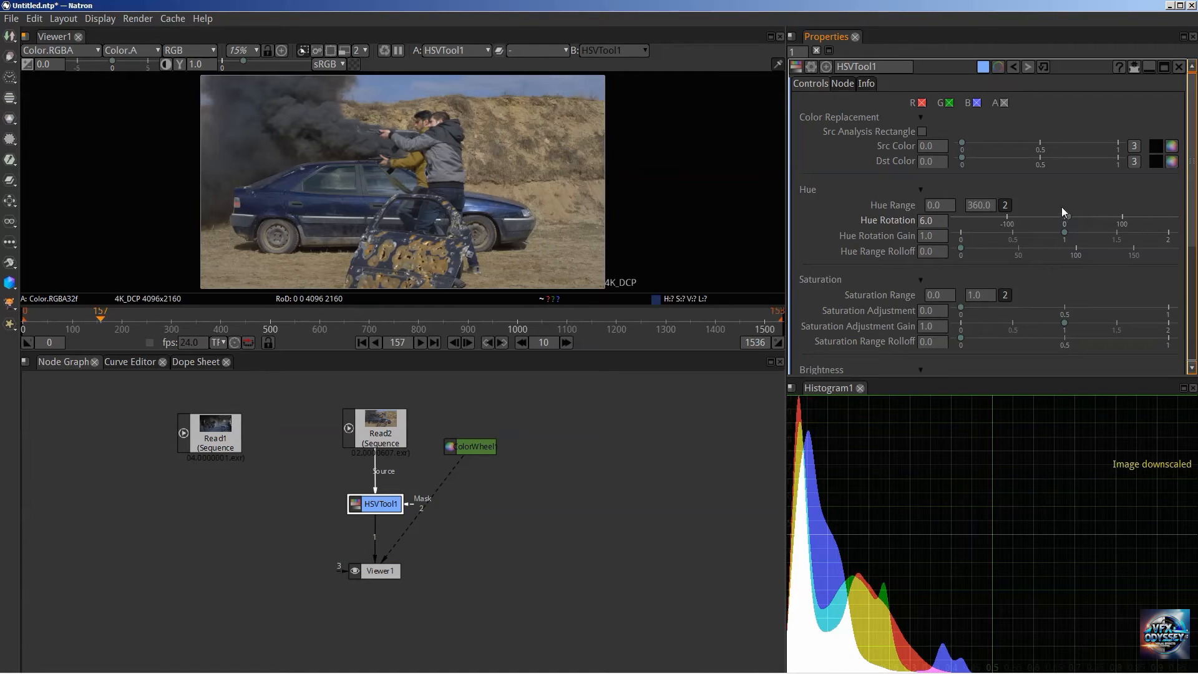
pyautogui.moveTo(1067, 215); pyautogui.dragTo(1062, 216)
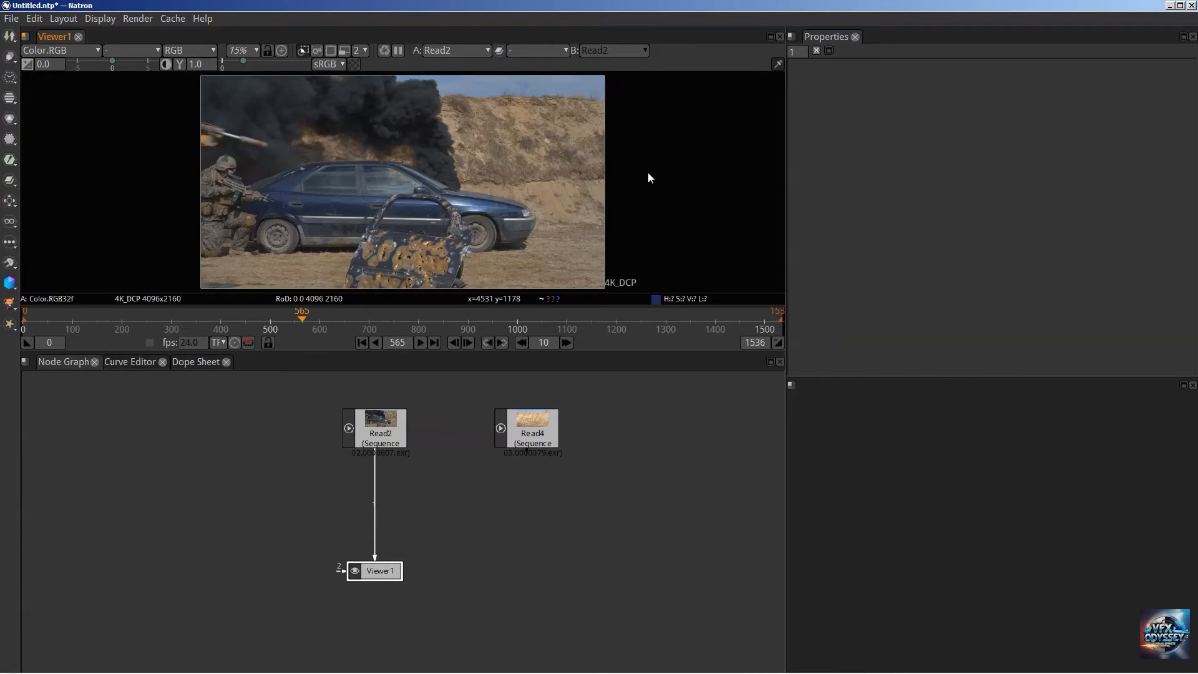
# Add a Roto node between Read2 and Viewer1 and activate its Bezier Tool.
pyautogui.click(10, 57)
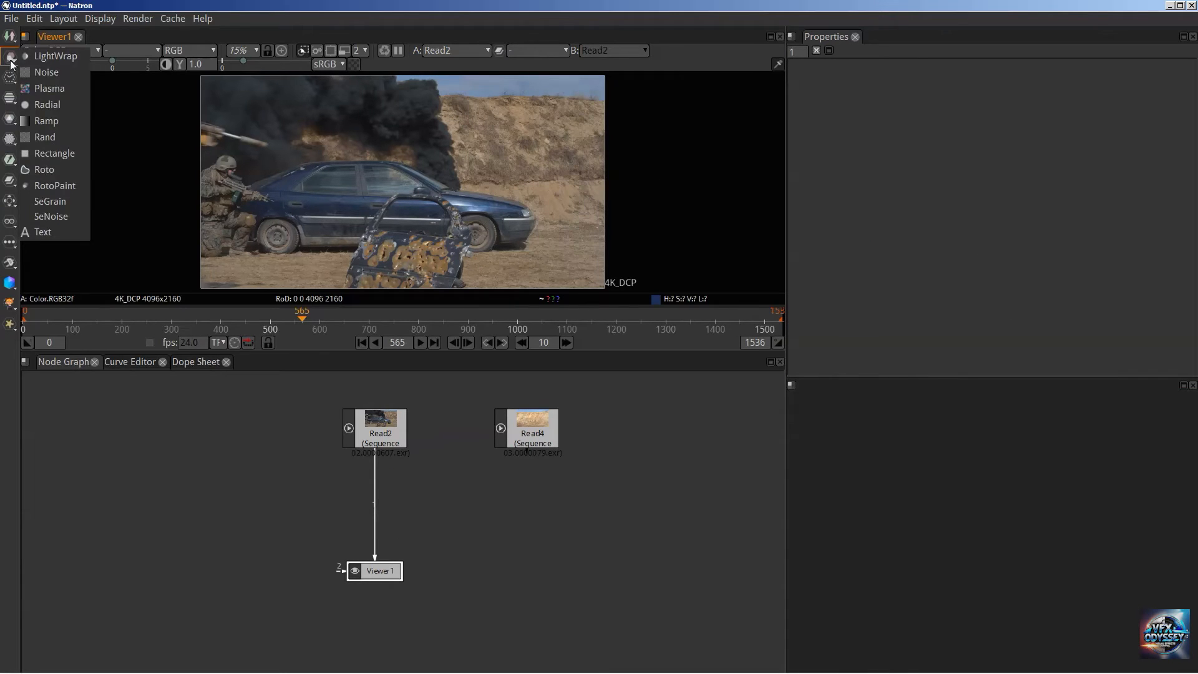
pyautogui.click(45, 170)
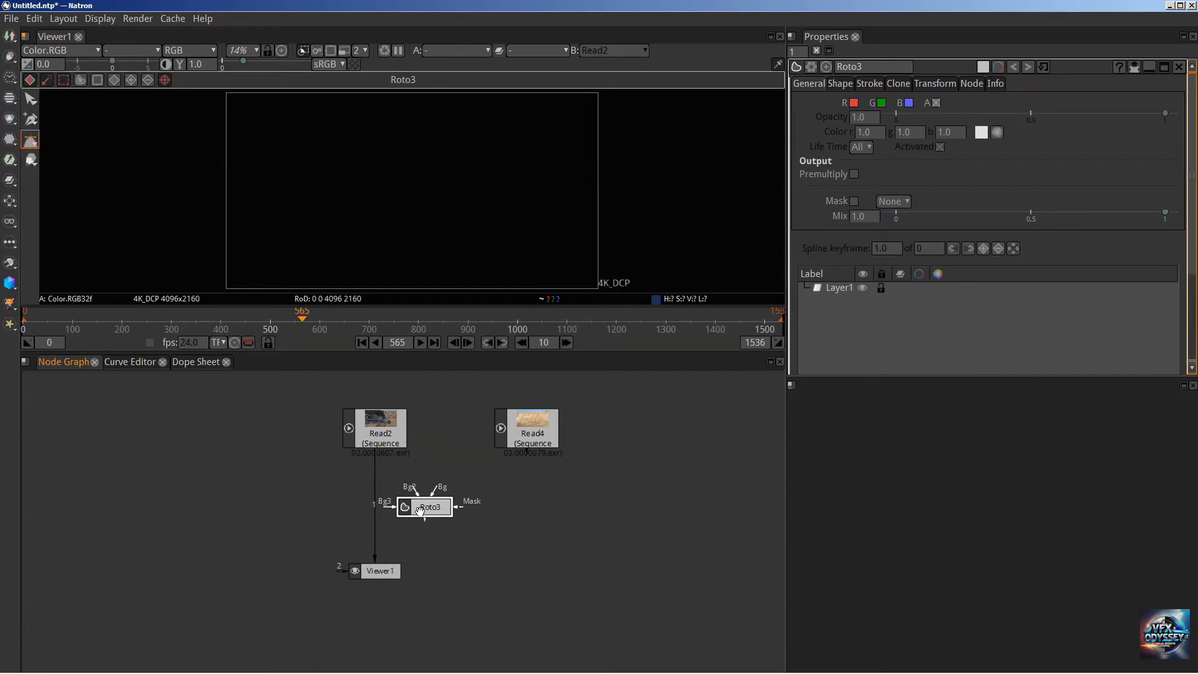
pyautogui.moveTo(406, 509); pyautogui.dragTo(373, 501)
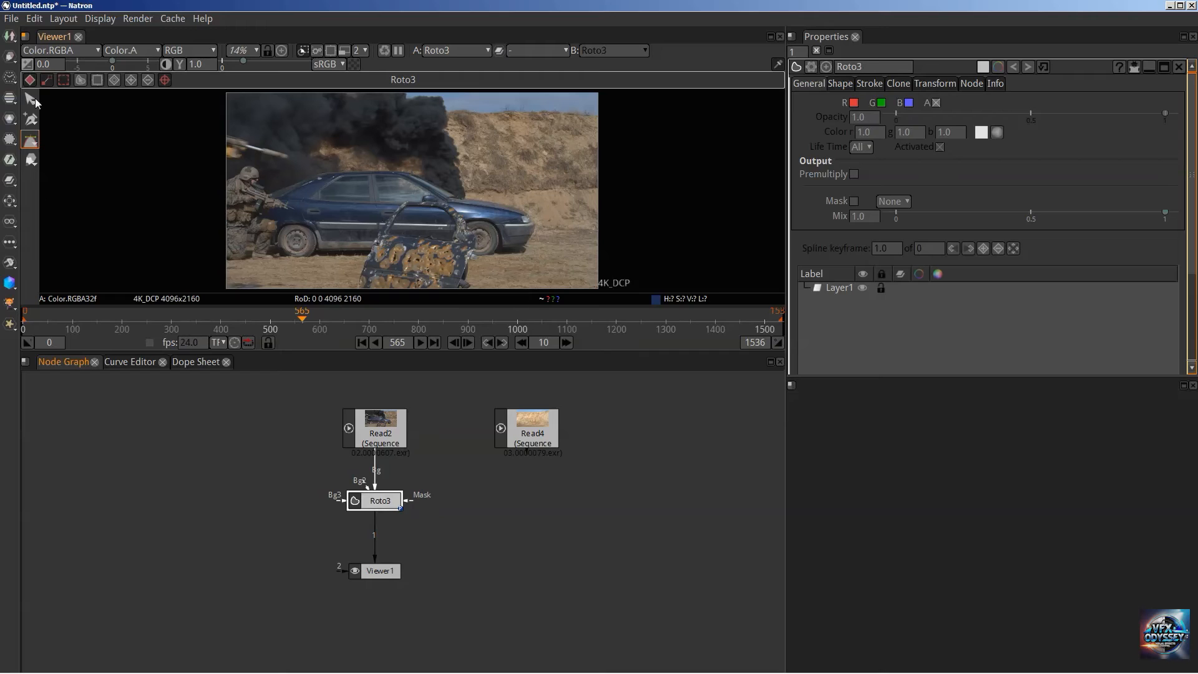
pyautogui.click(34, 144)
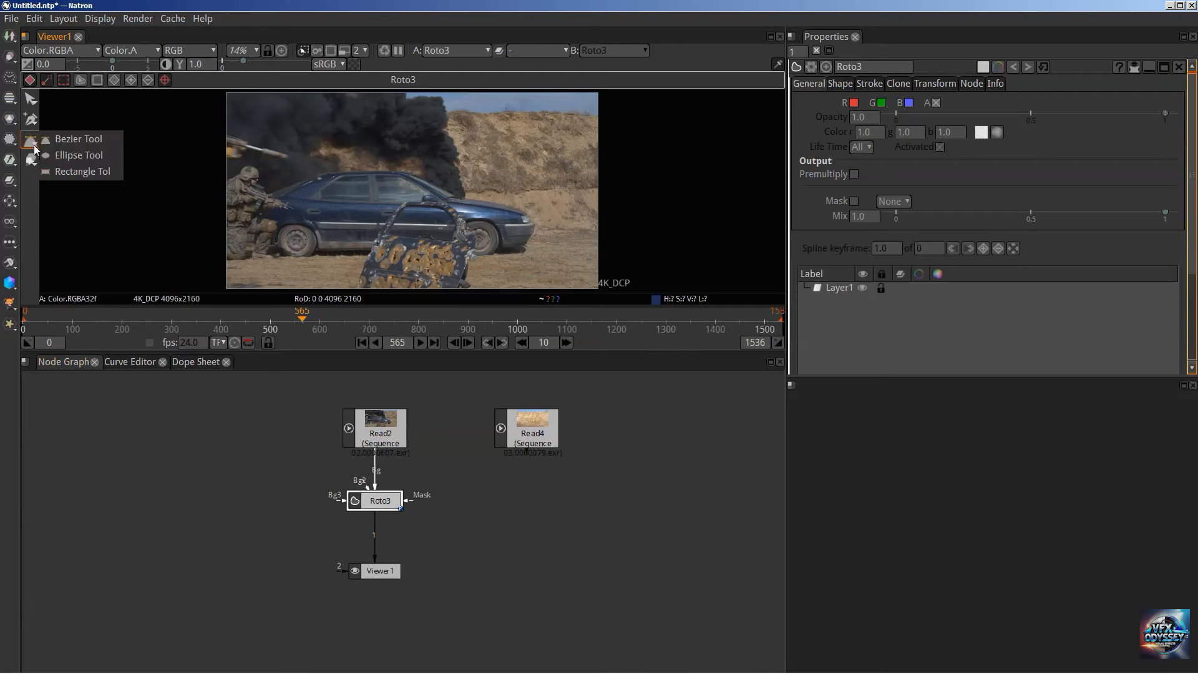
pyautogui.click(73, 140)
pyautogui.click(35, 124)
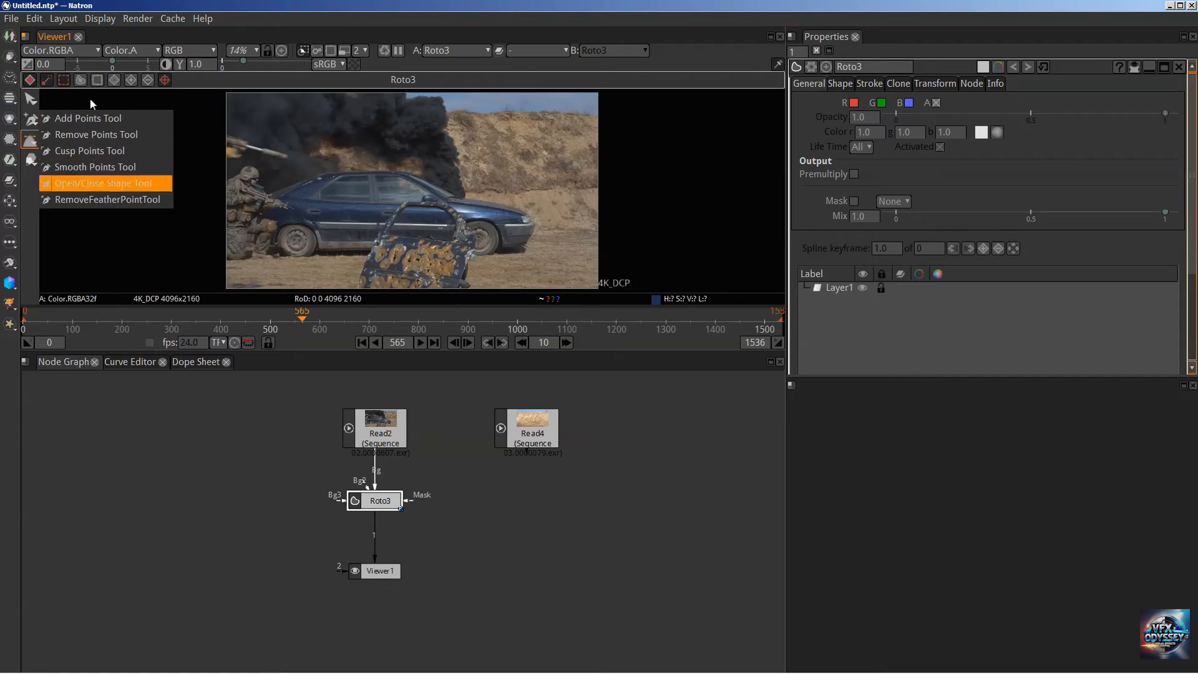
pyautogui.click(93, 3)
pyautogui.click(34, 145)
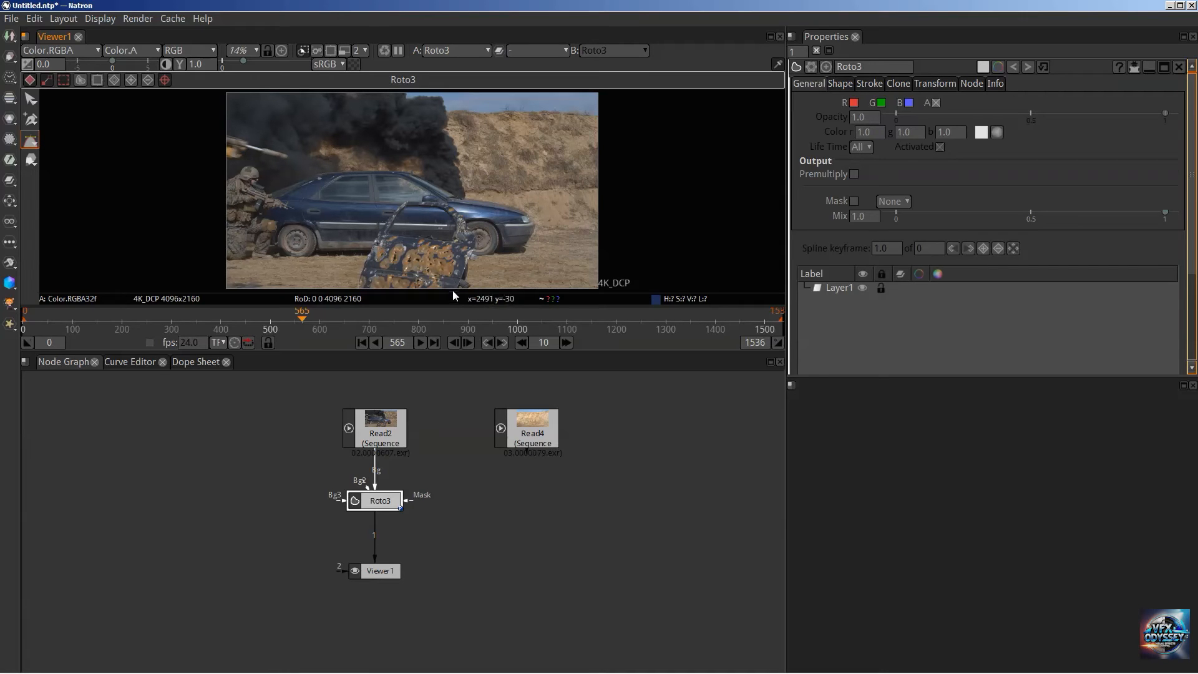
# Start a Bezier outline at the bullet-riddled door's lower left corner, placing points up its left edge to the window frame.
pyautogui.scroll(1, 426, 244)
pyautogui.moveTo(430, 255)
pyautogui.mouseDown()
pyautogui.moveTo(421, 194)
pyautogui.moveTo(422, 232)
pyautogui.mouseUp()
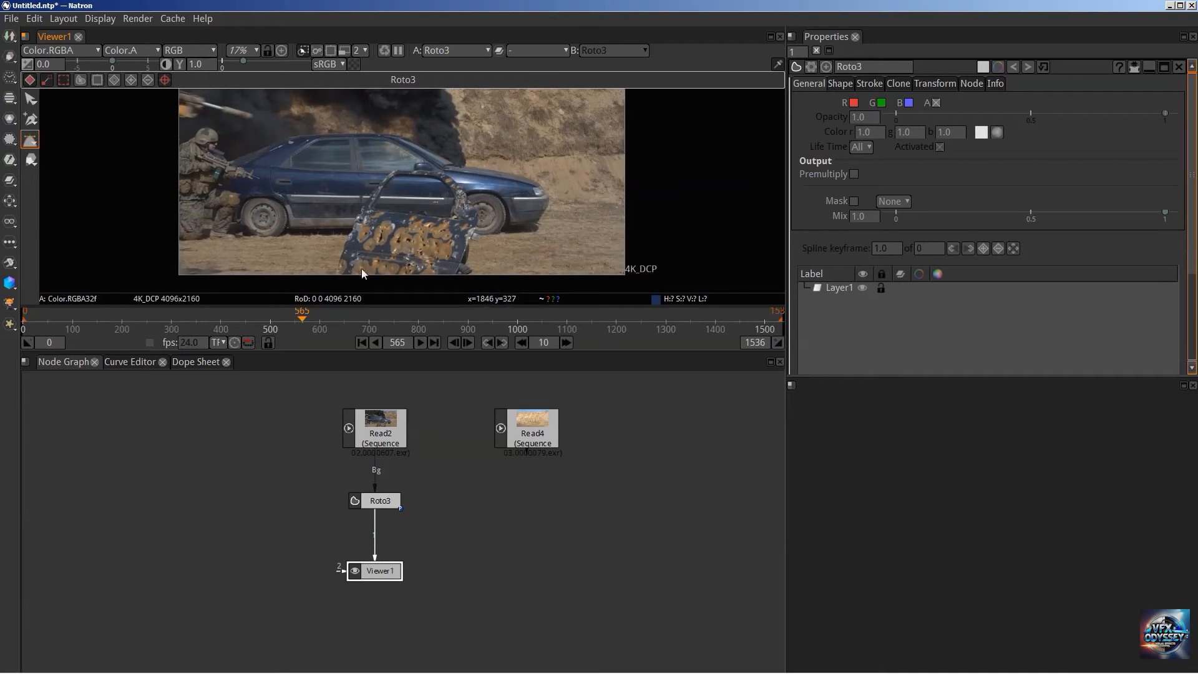
pyautogui.click(332, 275)
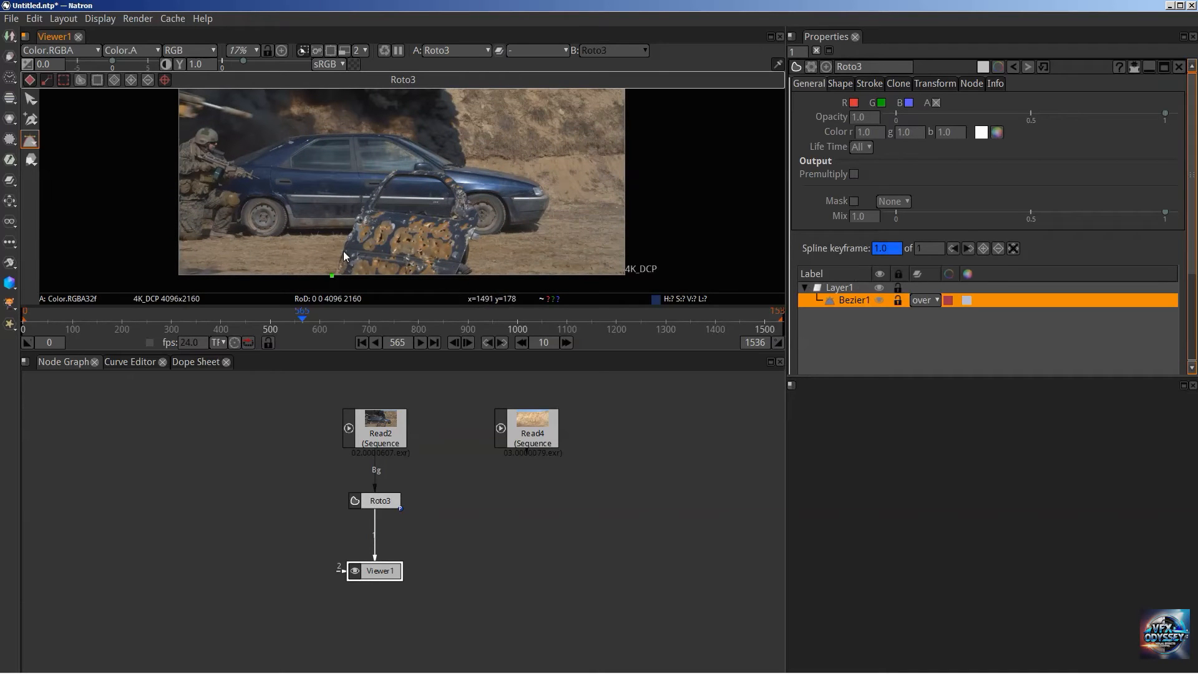
pyautogui.click(345, 238)
pyautogui.click(360, 208)
pyautogui.click(385, 178)
# Continue the Bezier over the door's window frame and down its right edge, closing it at the first point below the frame.
pyautogui.scroll(5, 395, 171)
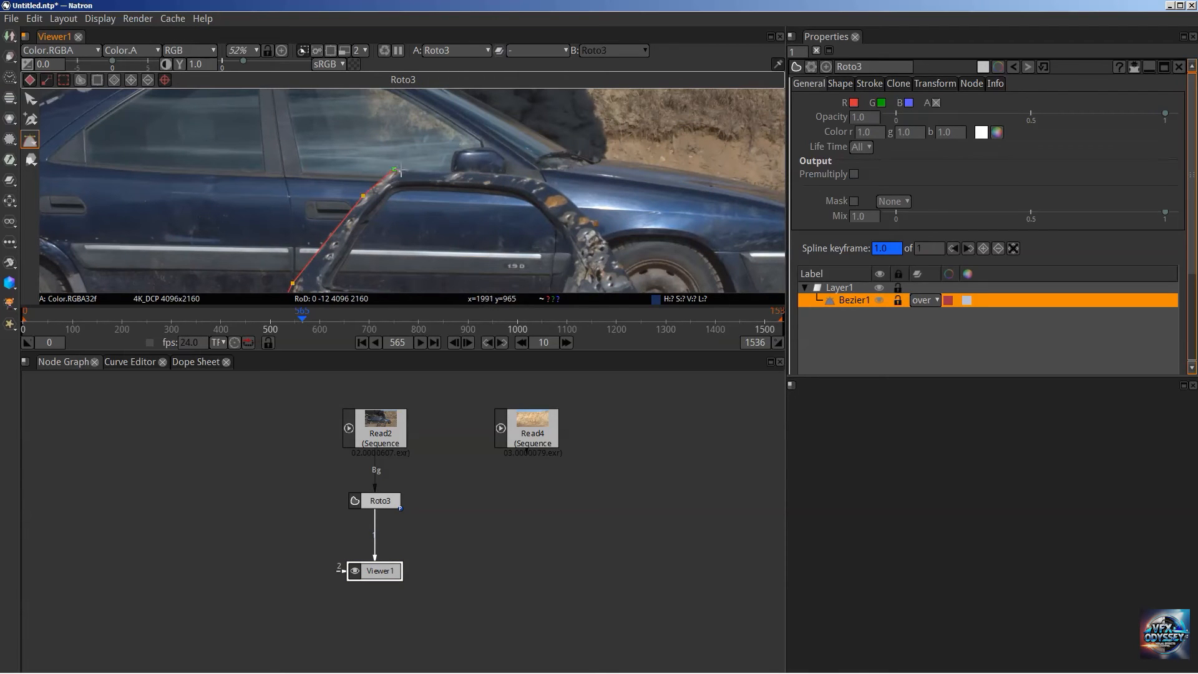
pyautogui.click(488, 171)
pyautogui.click(550, 183)
pyautogui.click(617, 253)
pyautogui.moveTo(654, 292); pyautogui.dragTo(575, 162)
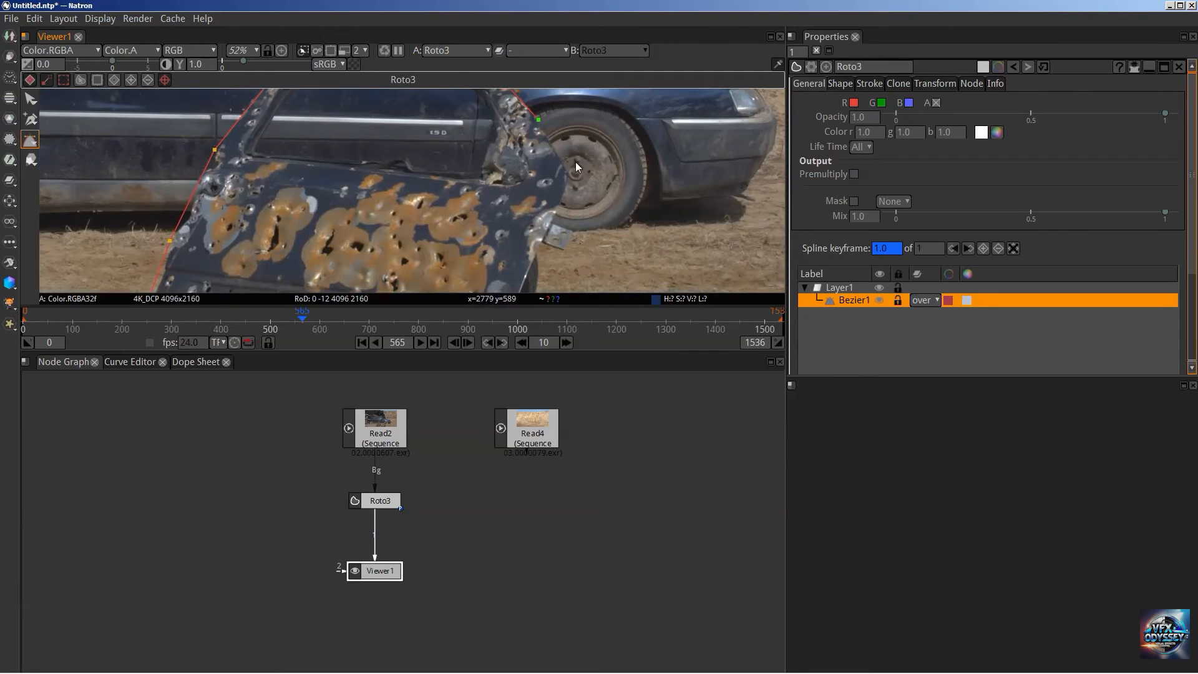
pyautogui.click(566, 176)
pyautogui.click(533, 256)
pyautogui.moveTo(592, 267); pyautogui.dragTo(618, 159)
pyautogui.click(522, 249)
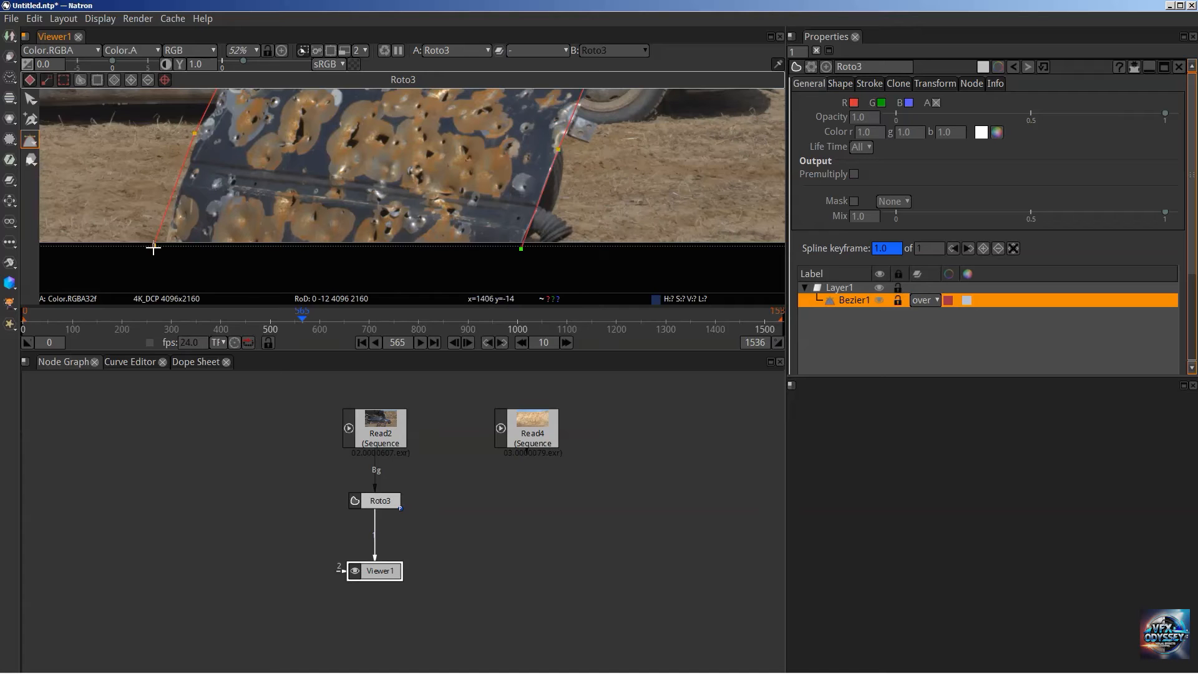
pyautogui.click(153, 248)
# Enlarge the viewer area and adjust the Bezier points along the door's left edge to follow its contour more closely.
pyautogui.scroll(-4, 428, 171)
pyautogui.moveTo(493, 157); pyautogui.dragTo(506, 227)
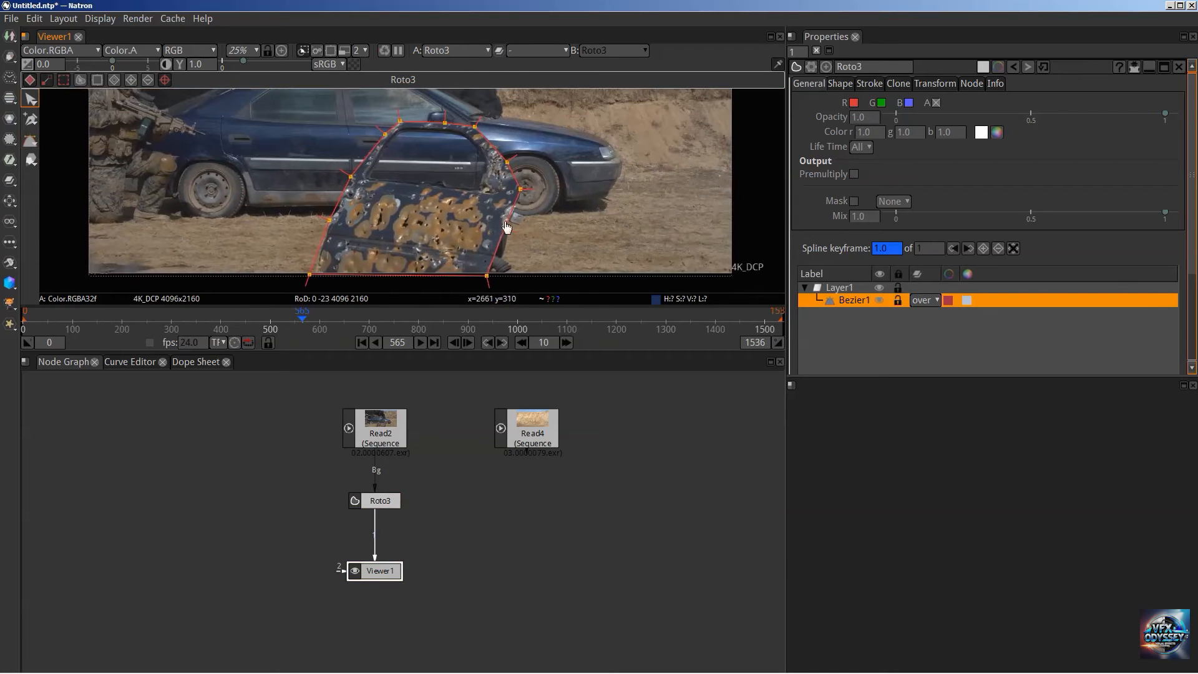
pyautogui.moveTo(434, 194); pyautogui.dragTo(391, 191)
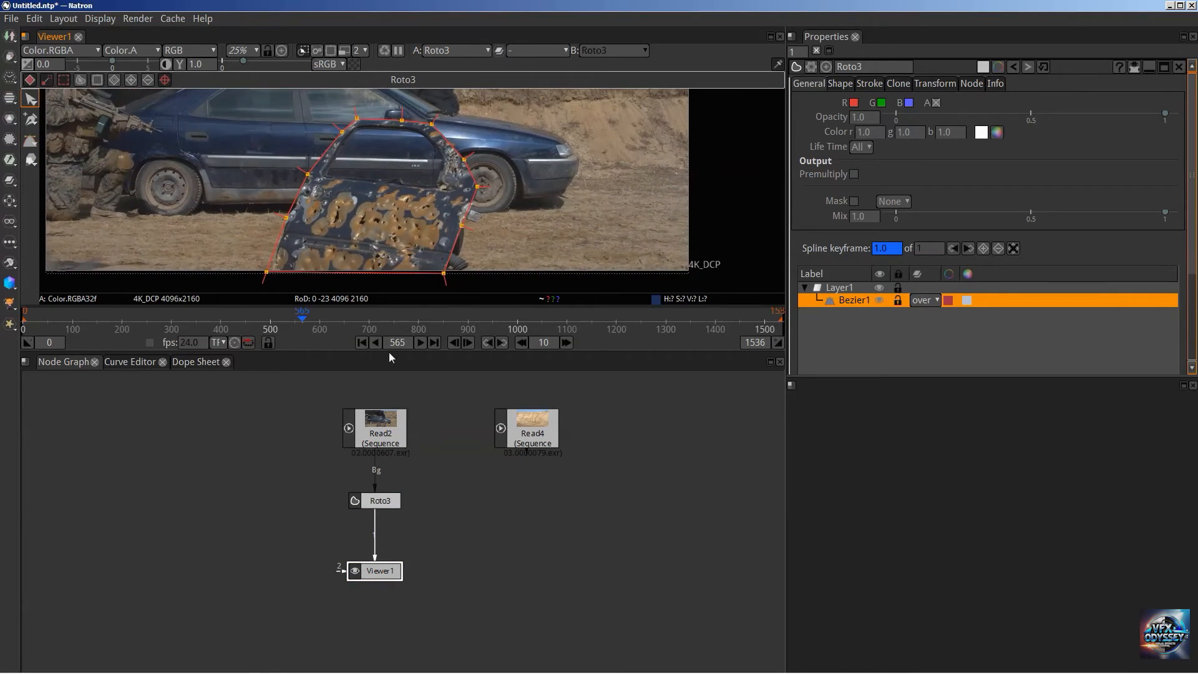
pyautogui.moveTo(337, 351); pyautogui.dragTo(337, 409)
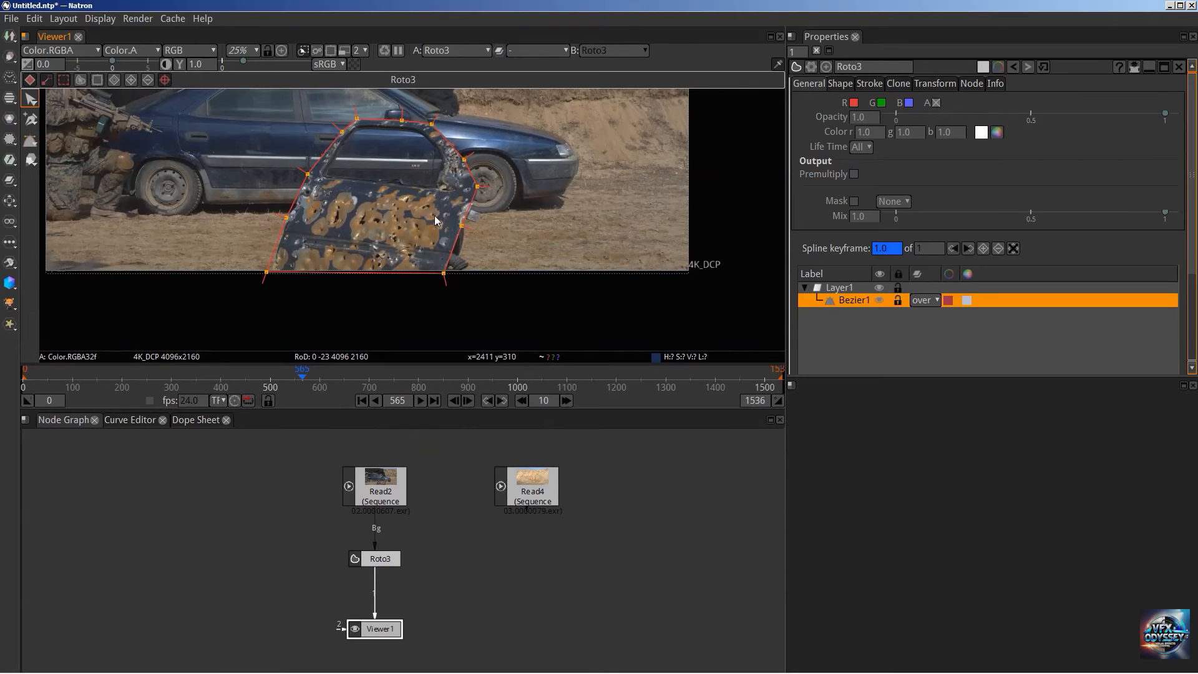
pyautogui.scroll(2, 434, 215)
pyautogui.moveTo(458, 154); pyautogui.dragTo(493, 184)
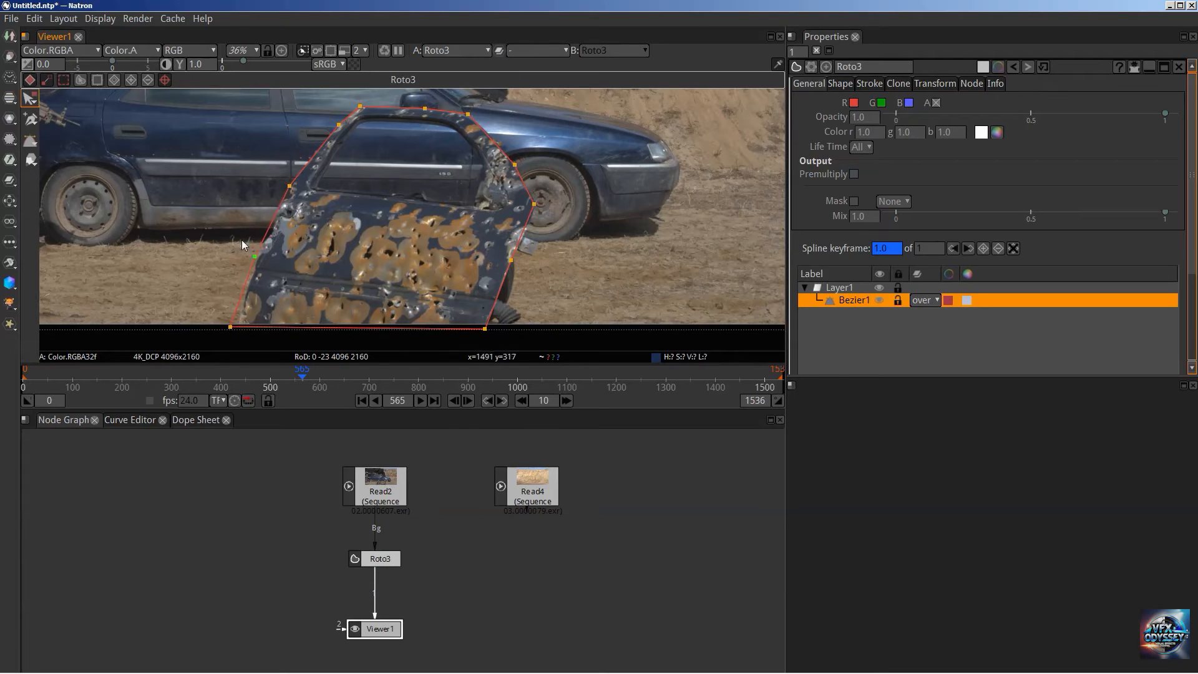
pyautogui.click(292, 184)
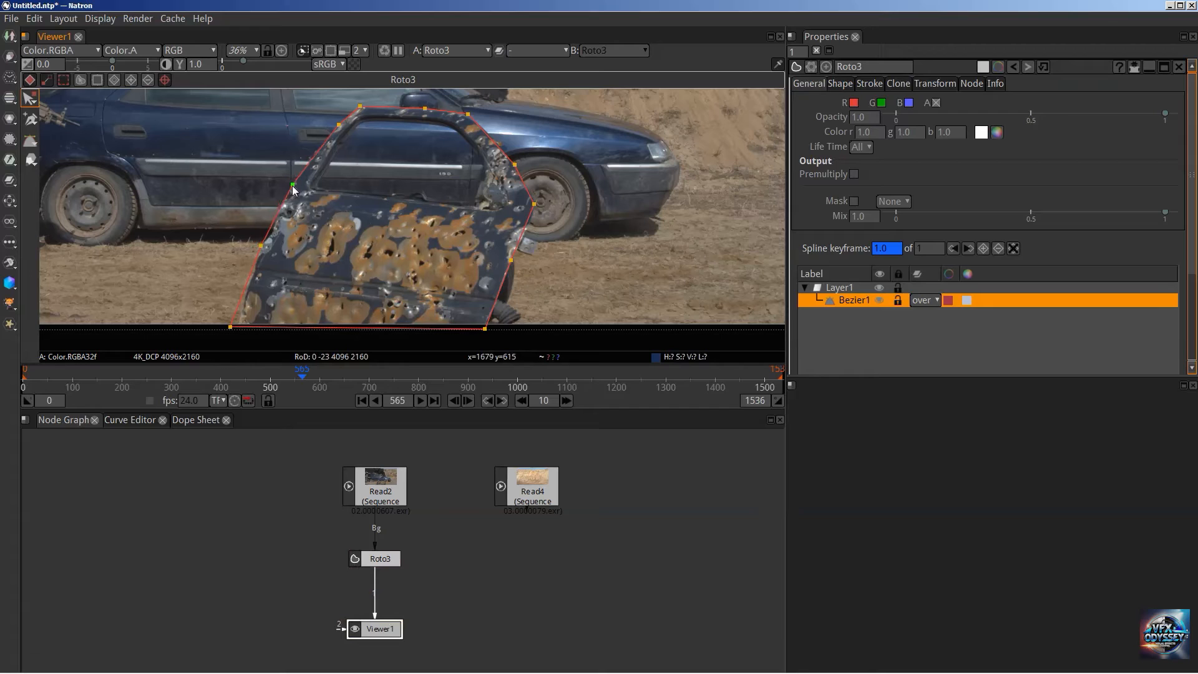
pyautogui.click(339, 125)
pyautogui.click(356, 105)
# Add two Bezier points along the door's left edge below the window frame and align the lower one with the contour.
pyautogui.moveTo(436, 233); pyautogui.dragTo(444, 179)
pyautogui.scroll(10, 369, 185)
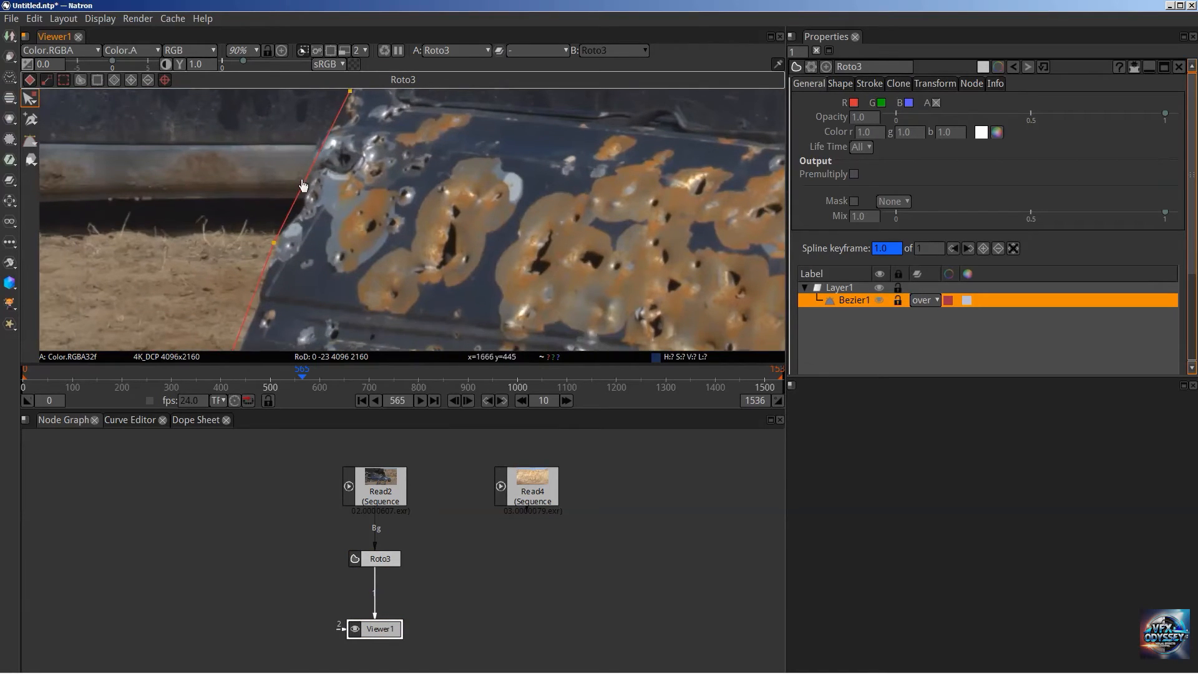
pyautogui.click(35, 121)
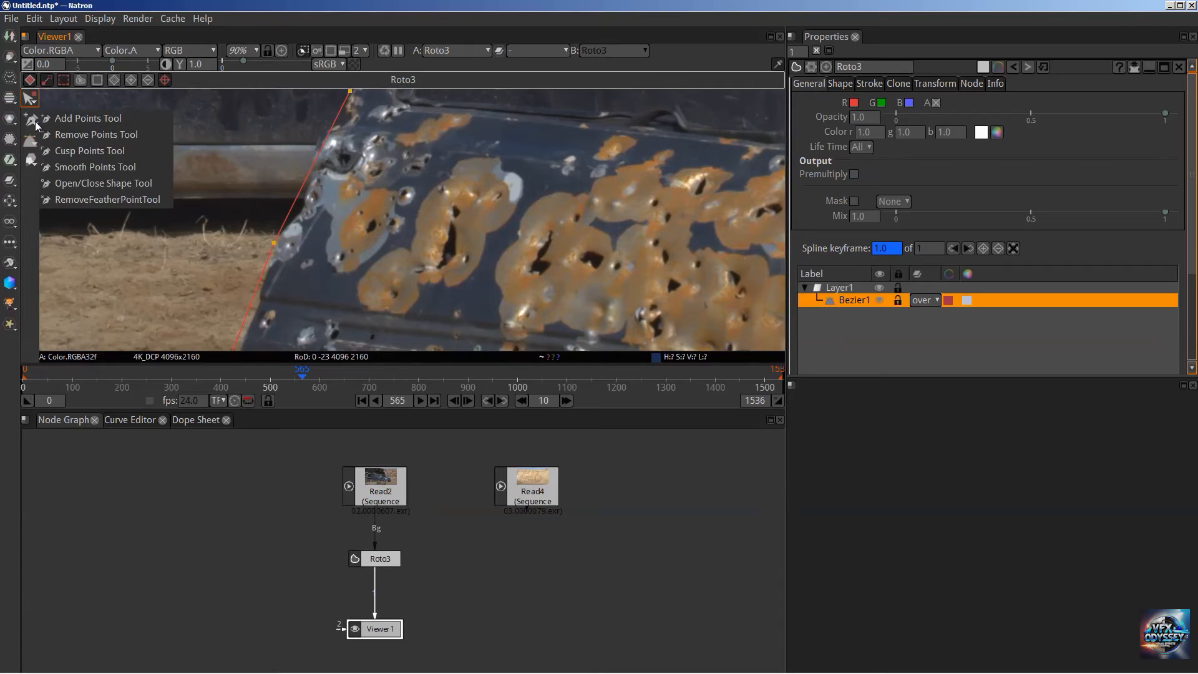
pyautogui.click(107, 119)
pyautogui.click(306, 180)
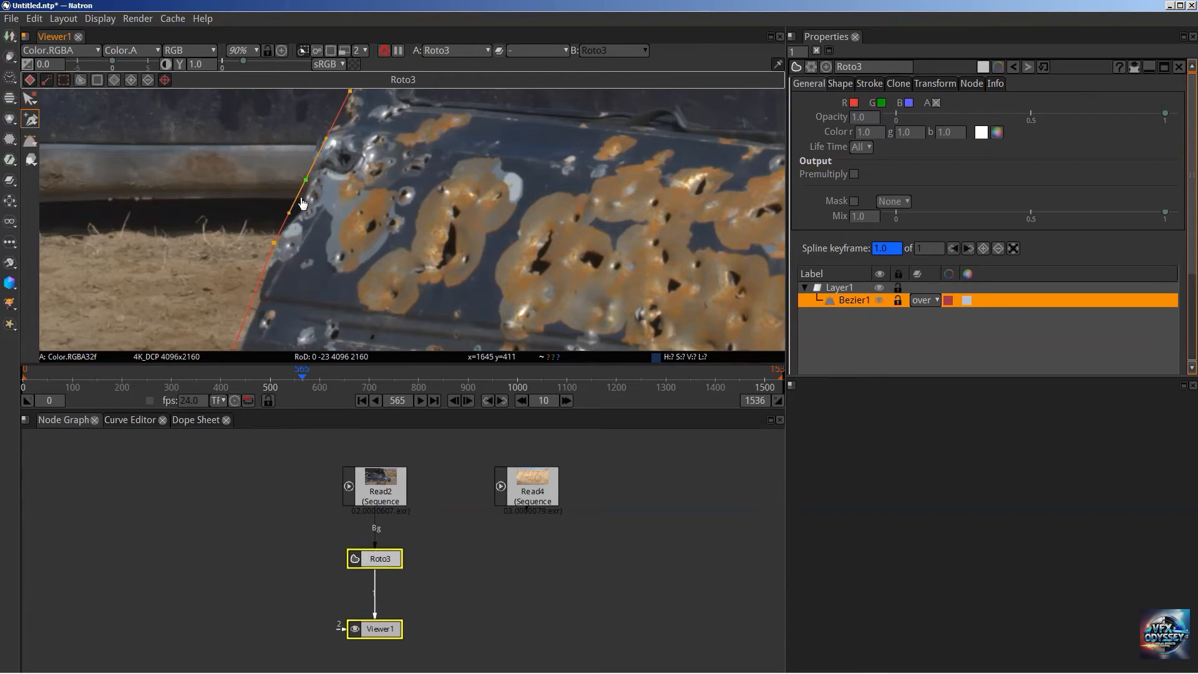
pyautogui.scroll(-6, 402, 218)
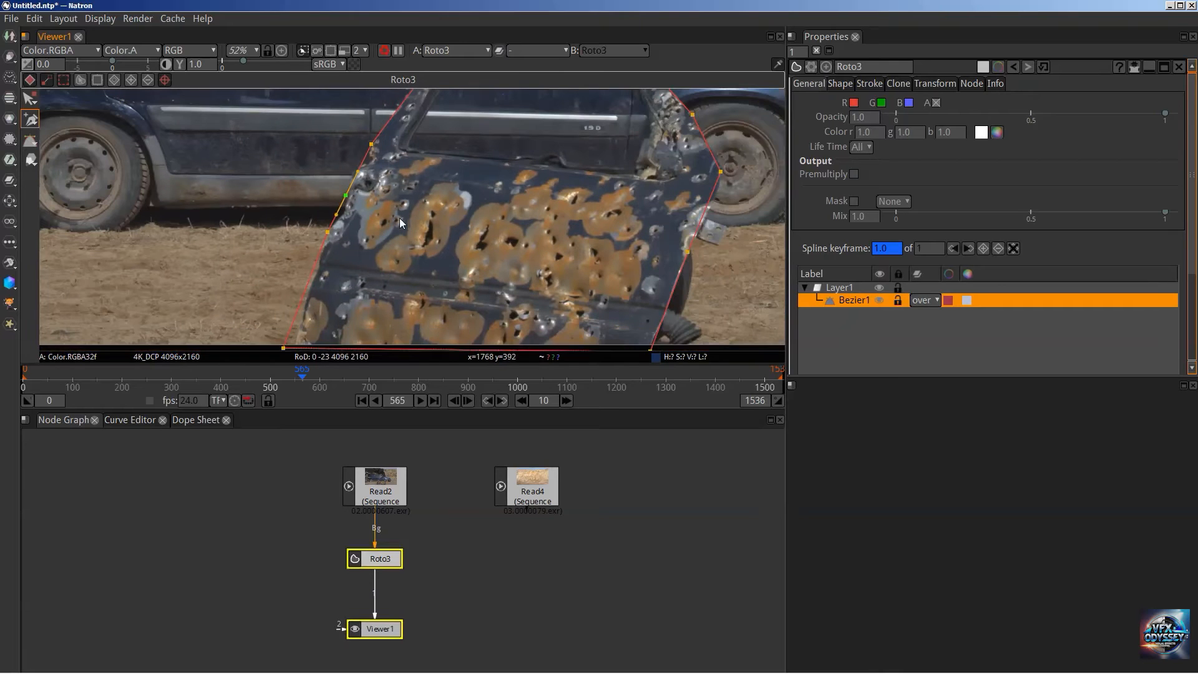
pyautogui.click(312, 273)
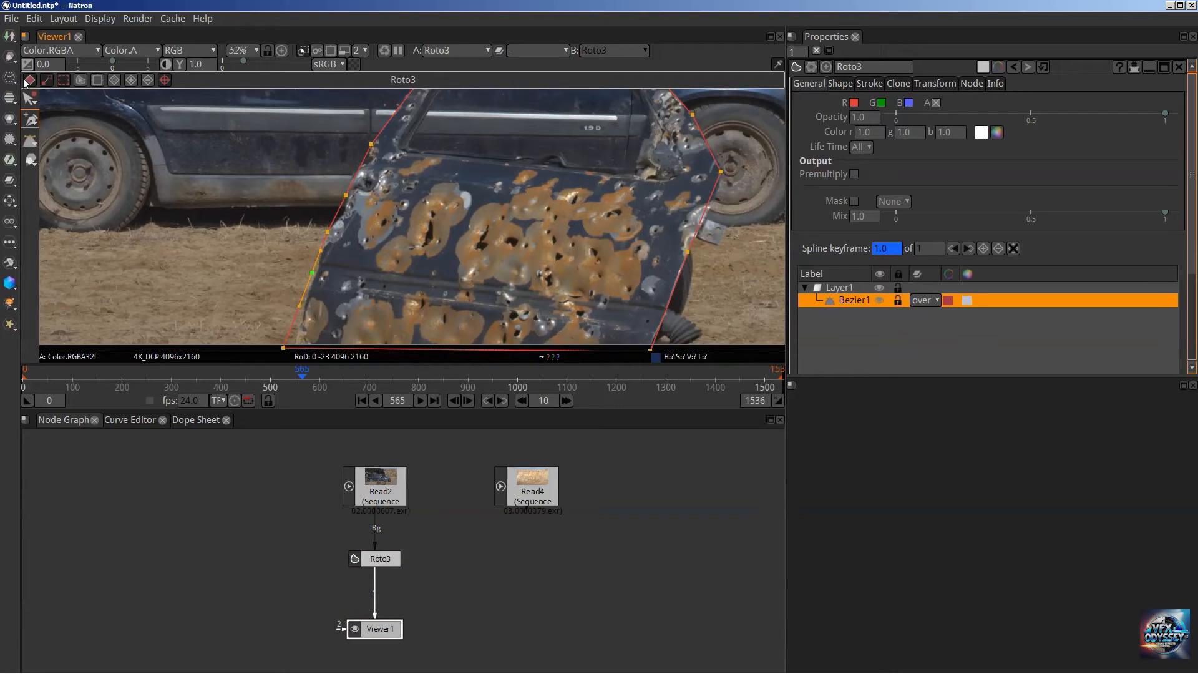
pyautogui.click(29, 98)
pyautogui.click(315, 274)
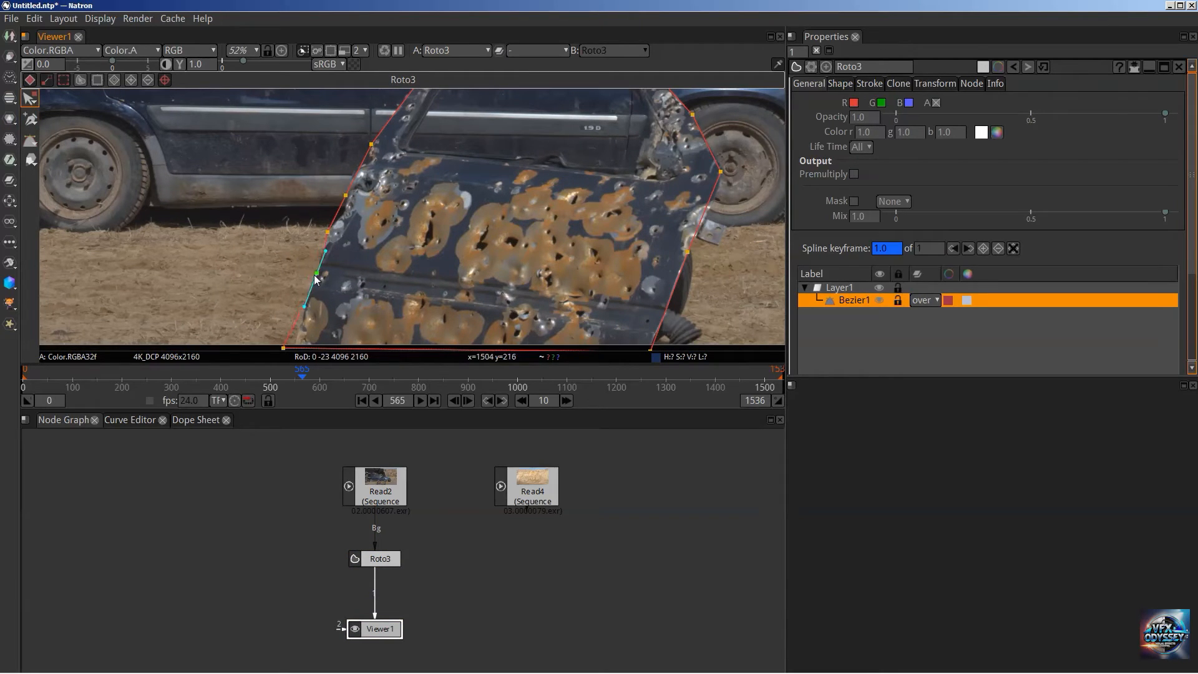
pyautogui.moveTo(315, 274); pyautogui.dragTo(353, 177)
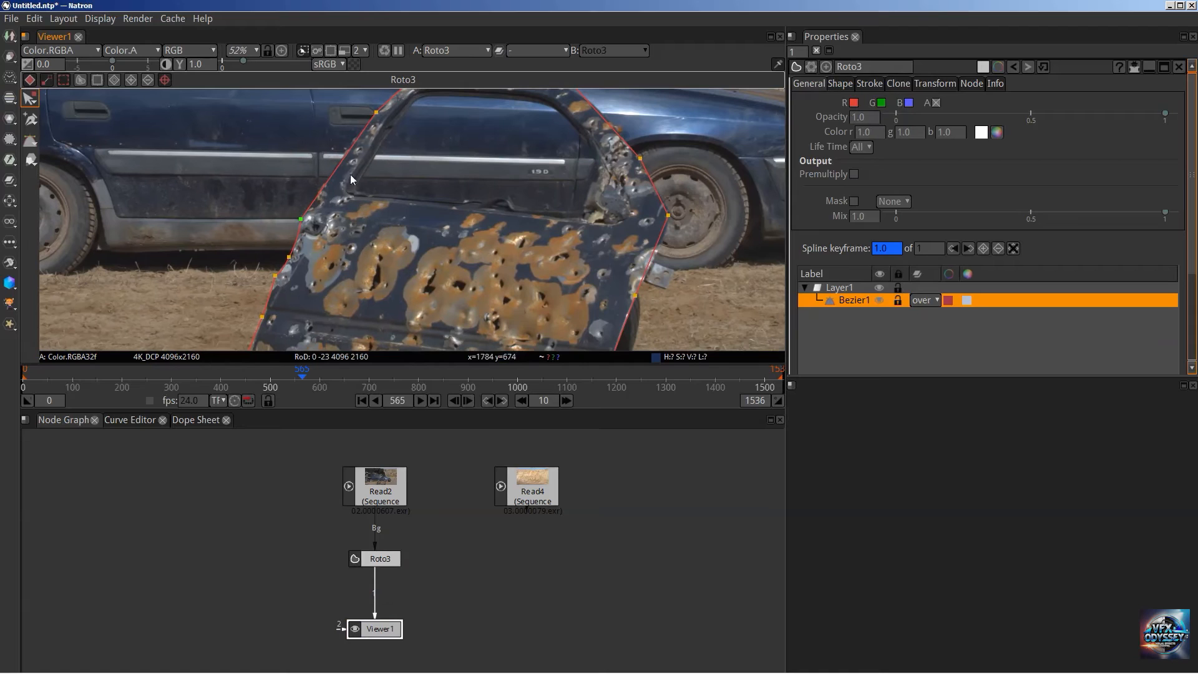
# Add a Bezier point on the window frame's left pillar and nudge the frame's upper right corner point.
pyautogui.click(31, 118)
pyautogui.click(342, 160)
pyautogui.click(30, 98)
pyautogui.moveTo(600, 208); pyautogui.dragTo(488, 150)
pyautogui.moveTo(548, 211); pyautogui.dragTo(518, 200)
pyautogui.moveTo(444, 177); pyautogui.dragTo(515, 282)
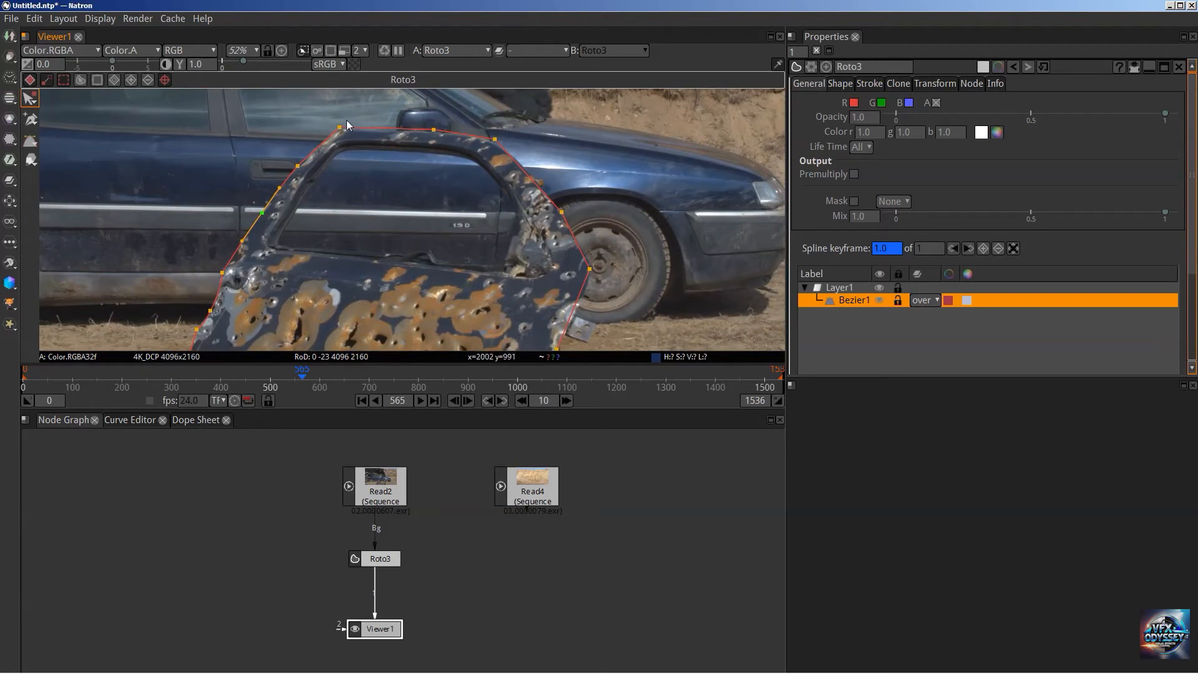
pyautogui.moveTo(495, 139); pyautogui.dragTo(498, 142)
# Smooth the Bezier points along the top of the window frame with the Smooth Points Tool.
pyautogui.click(36, 123)
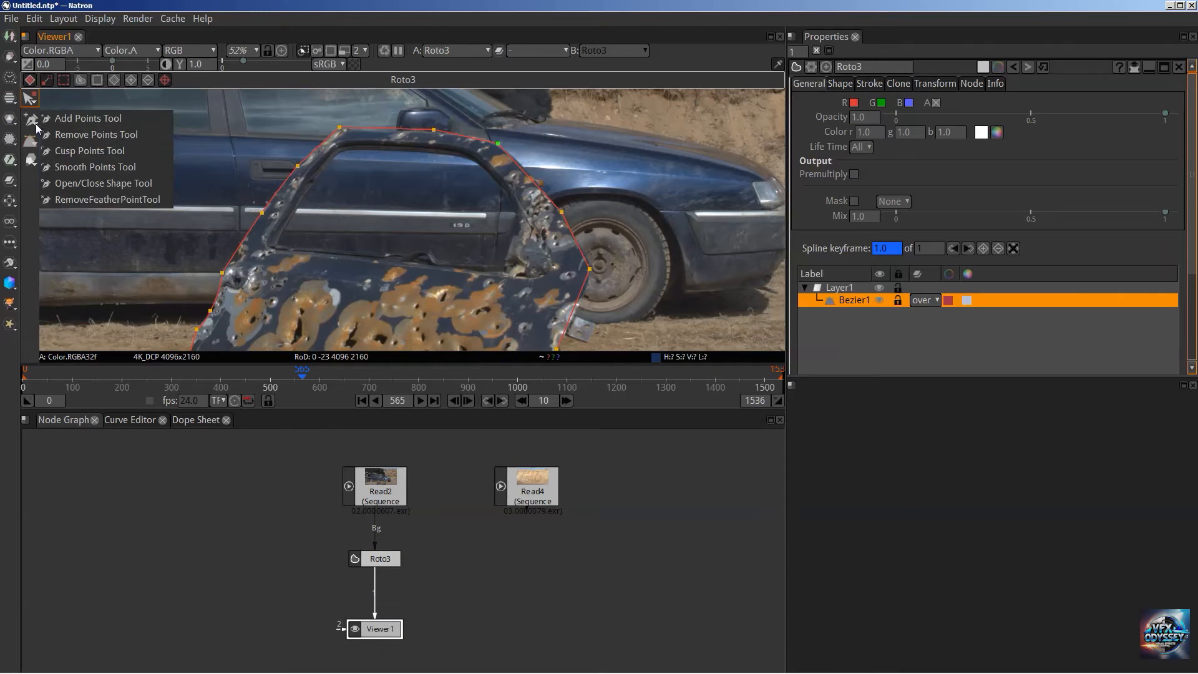
pyautogui.click(85, 170)
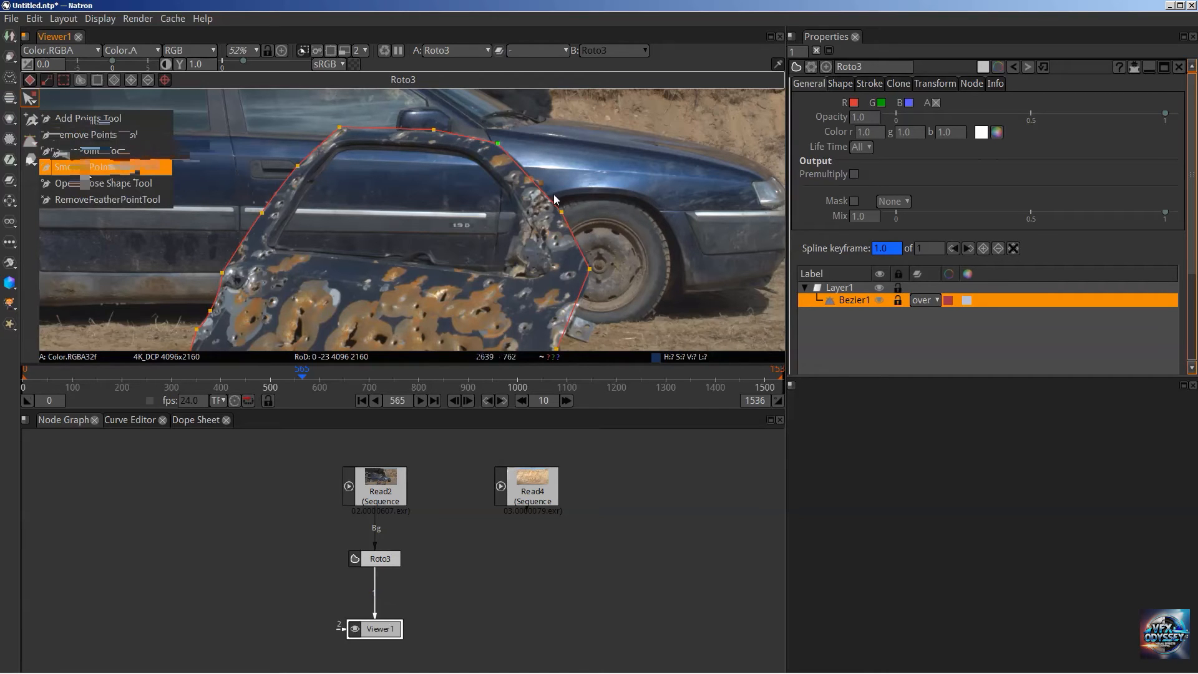
pyautogui.scroll(4, 553, 194)
pyautogui.moveTo(473, 238); pyautogui.dragTo(705, 378)
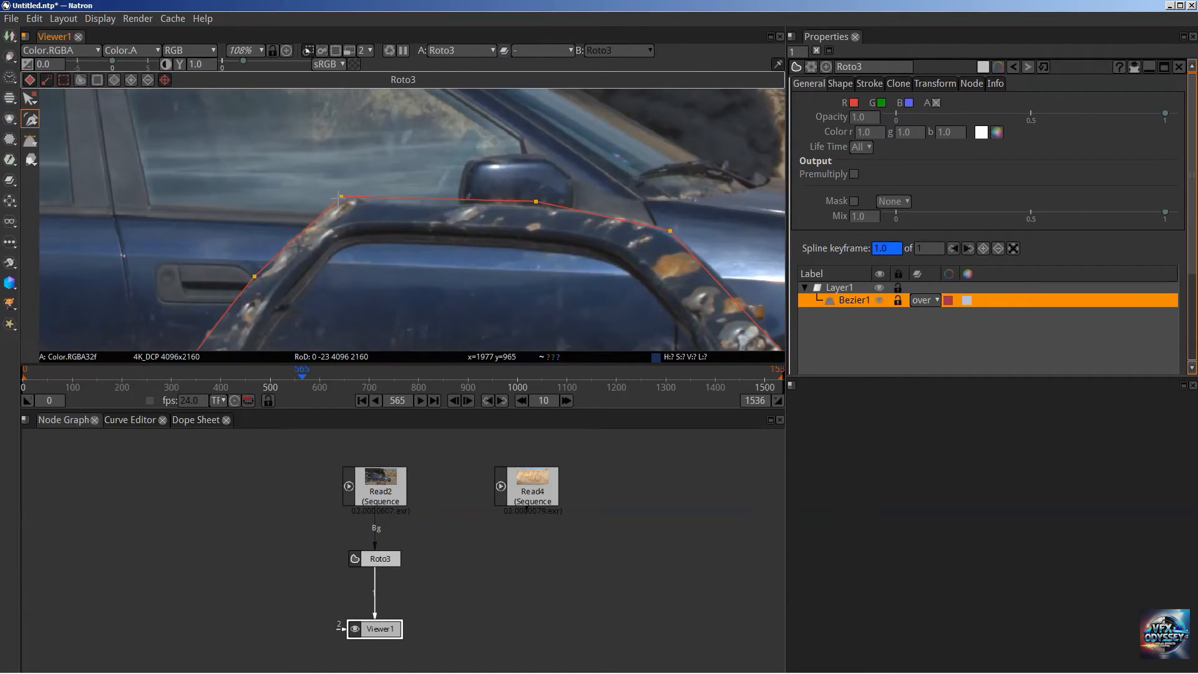
pyautogui.click(536, 202)
pyautogui.click(671, 231)
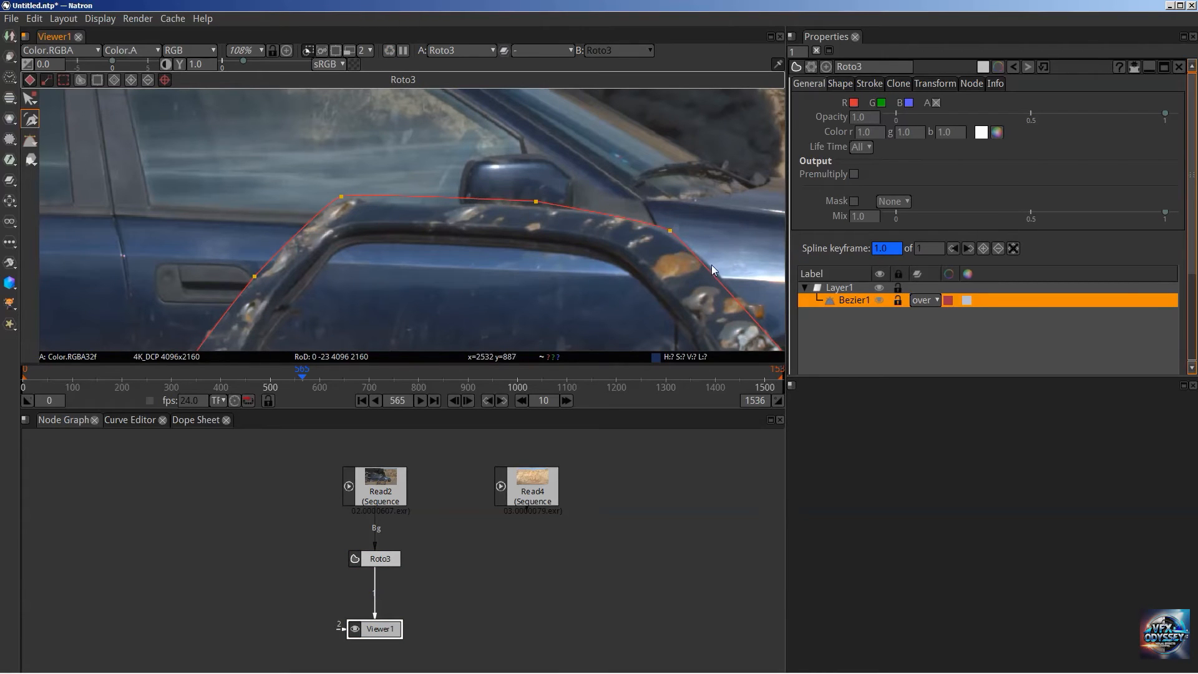
# Move the Bezier points over the window frame's top and right pillar tighter onto the frame's outer contour.
pyautogui.moveTo(712, 264); pyautogui.dragTo(590, 185)
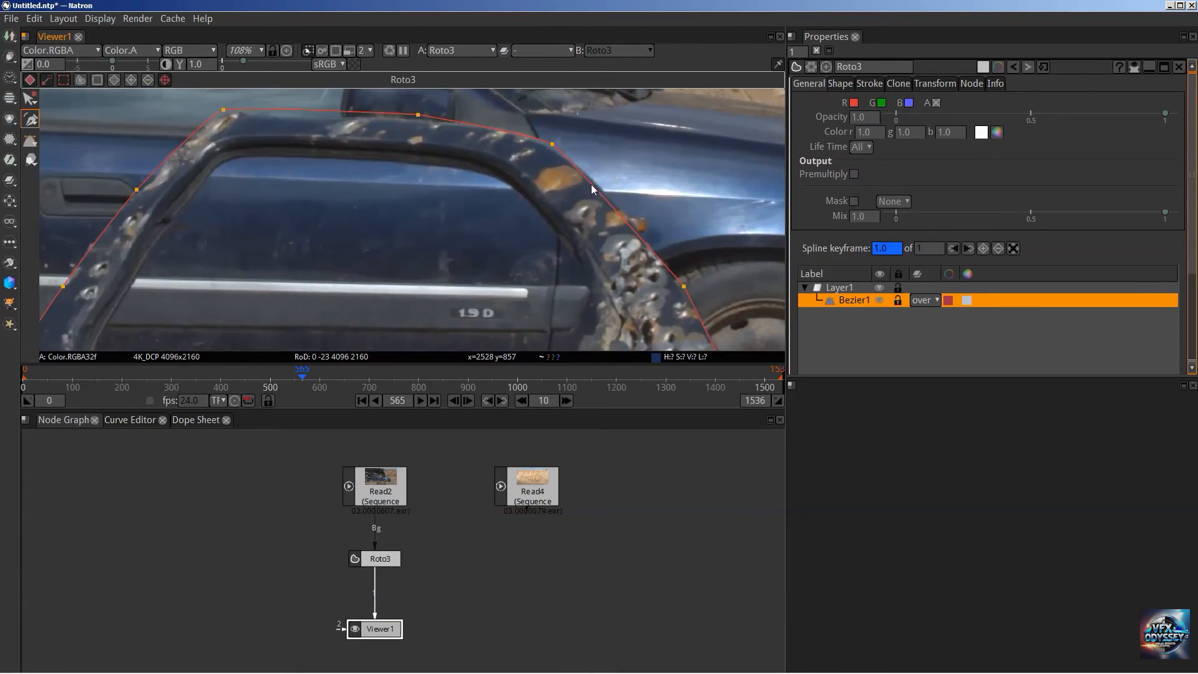
pyautogui.click(29, 98)
pyautogui.moveTo(223, 110); pyautogui.dragTo(217, 118)
pyautogui.moveTo(420, 116); pyautogui.dragTo(416, 121)
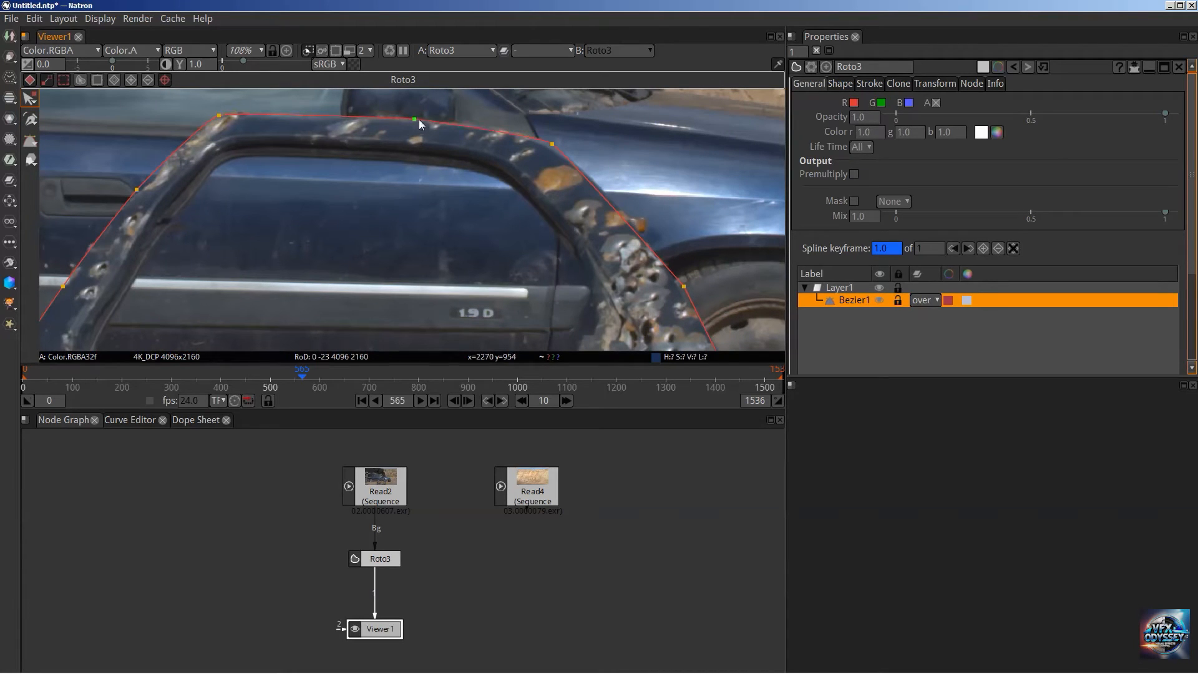
pyautogui.moveTo(552, 144); pyautogui.dragTo(545, 140)
pyautogui.moveTo(684, 287); pyautogui.dragTo(624, 206)
pyautogui.moveTo(689, 297); pyautogui.dragTo(516, 164)
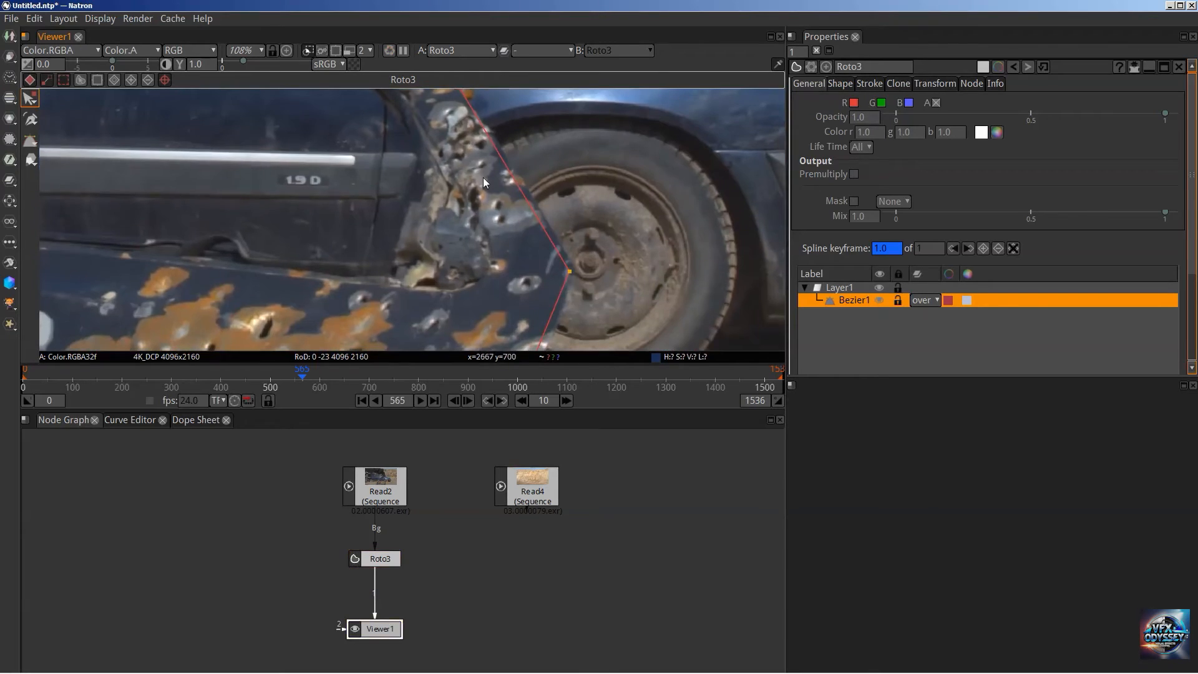
# Refine the Bezier points on the door's right edge, from the window pillar to the corner beside the wheel.
pyautogui.click(30, 119)
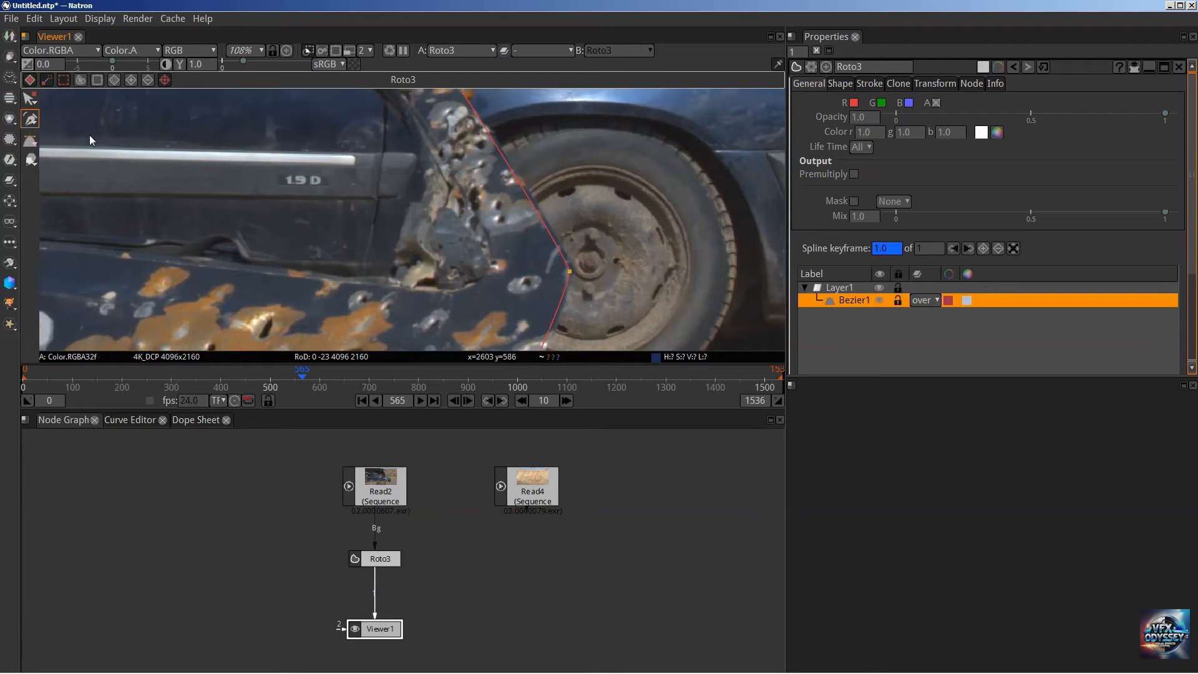
pyautogui.click(27, 98)
pyautogui.click(577, 270)
pyautogui.scroll(-3, 578, 243)
pyautogui.moveTo(587, 205); pyautogui.dragTo(597, 254)
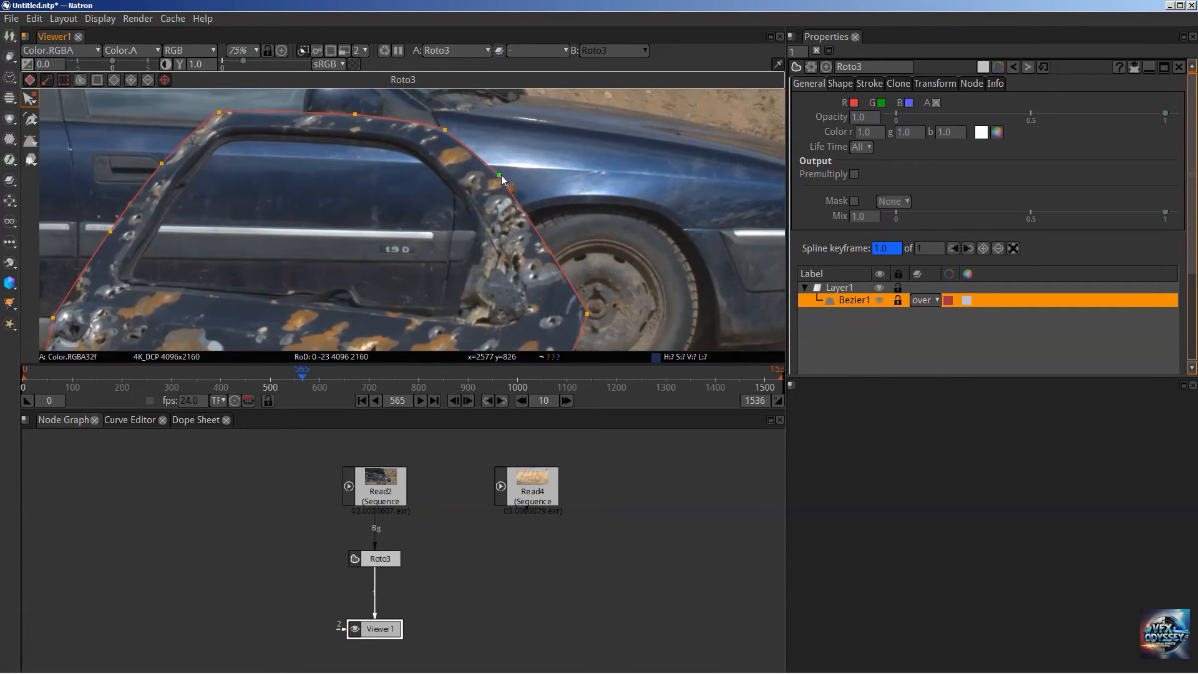
# Move the Bezier's lower left corner point in to the door's edge and smooth a left-edge point higher up the door.
pyautogui.moveTo(613, 350); pyautogui.dragTo(588, 91)
pyautogui.moveTo(537, 260); pyautogui.dragTo(554, 197)
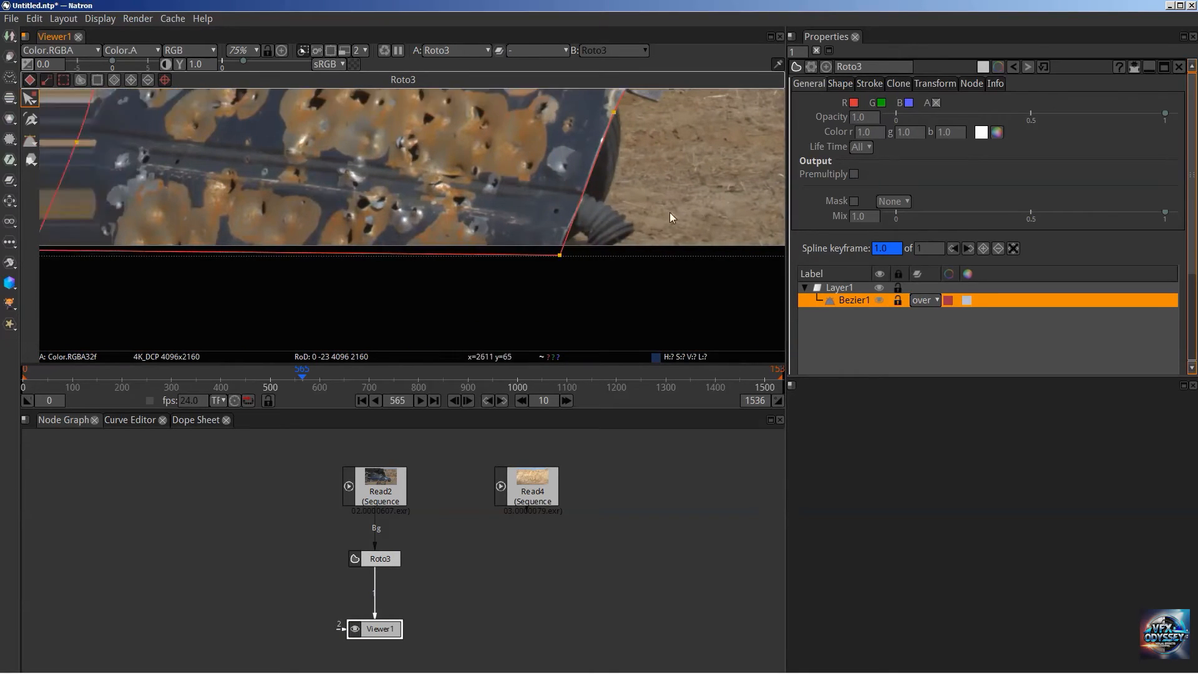
pyautogui.moveTo(669, 212); pyautogui.dragTo(393, 235)
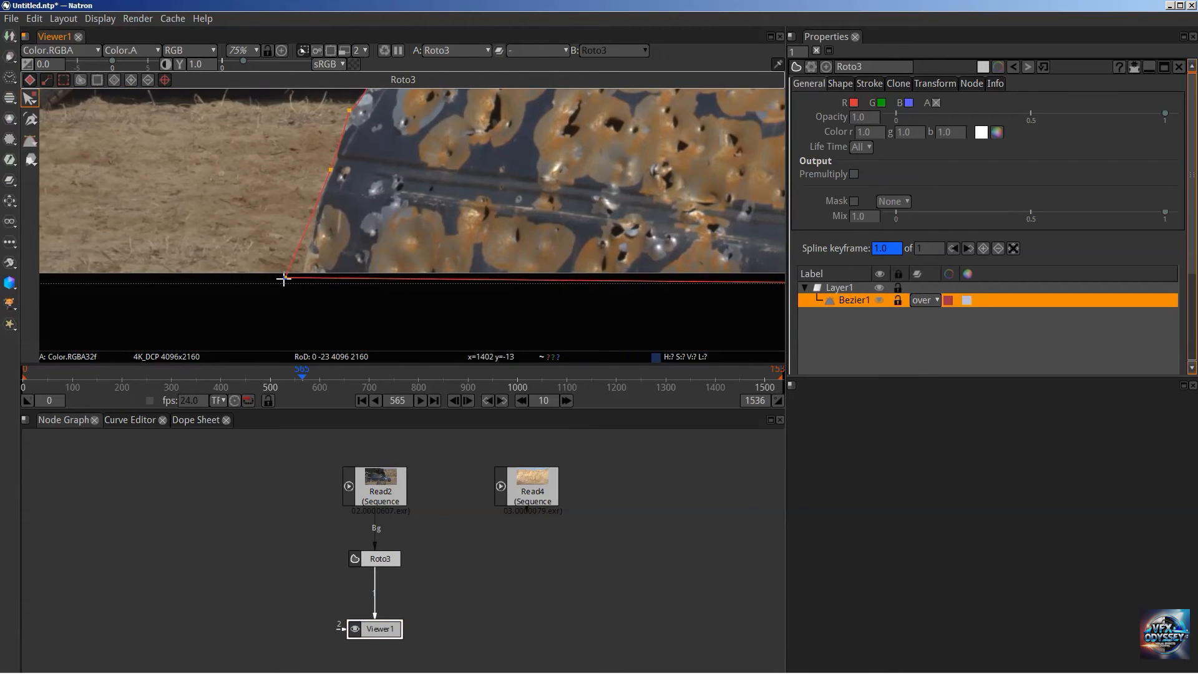
pyautogui.moveTo(410, 187); pyautogui.dragTo(353, 274)
pyautogui.click(30, 119)
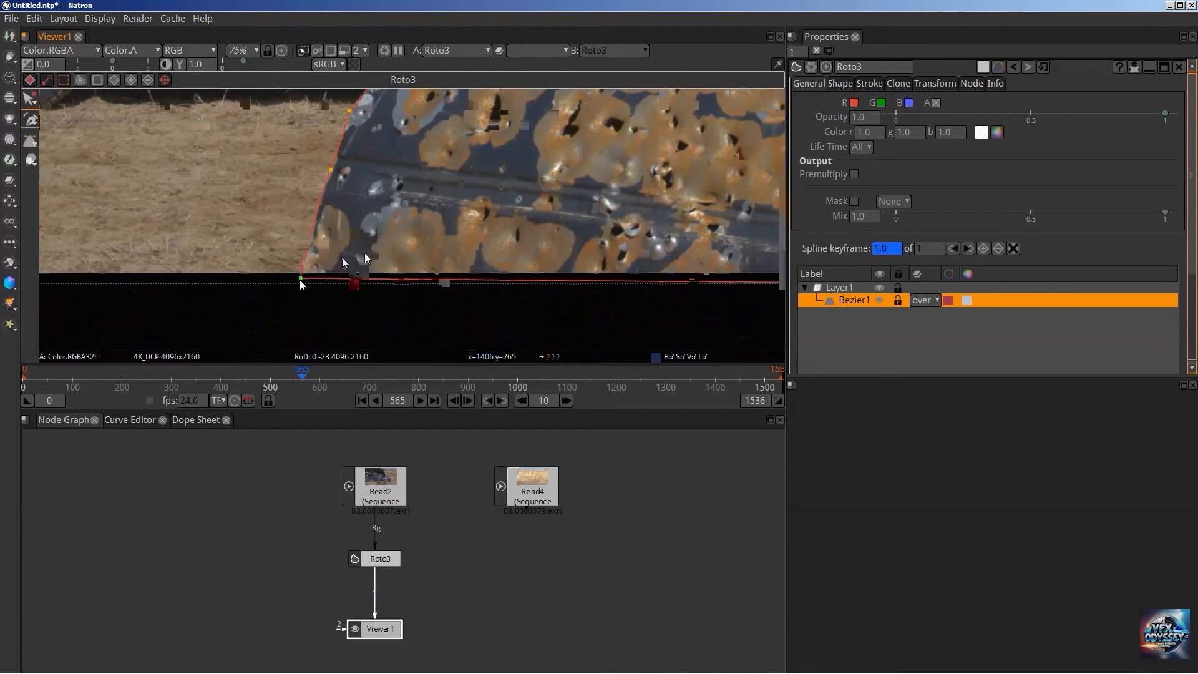
pyautogui.click(313, 172)
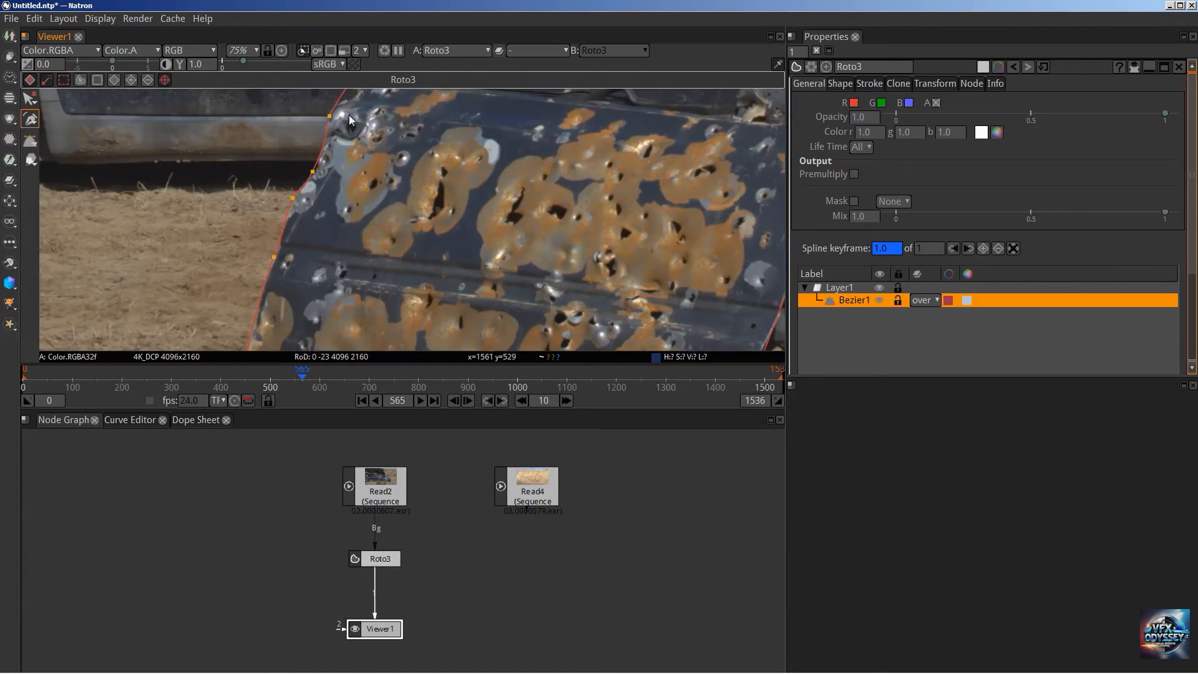
# Add two Bezier points where the left window pillar meets the door body and move them into the notch there.
pyautogui.moveTo(396, 132); pyautogui.dragTo(292, 279)
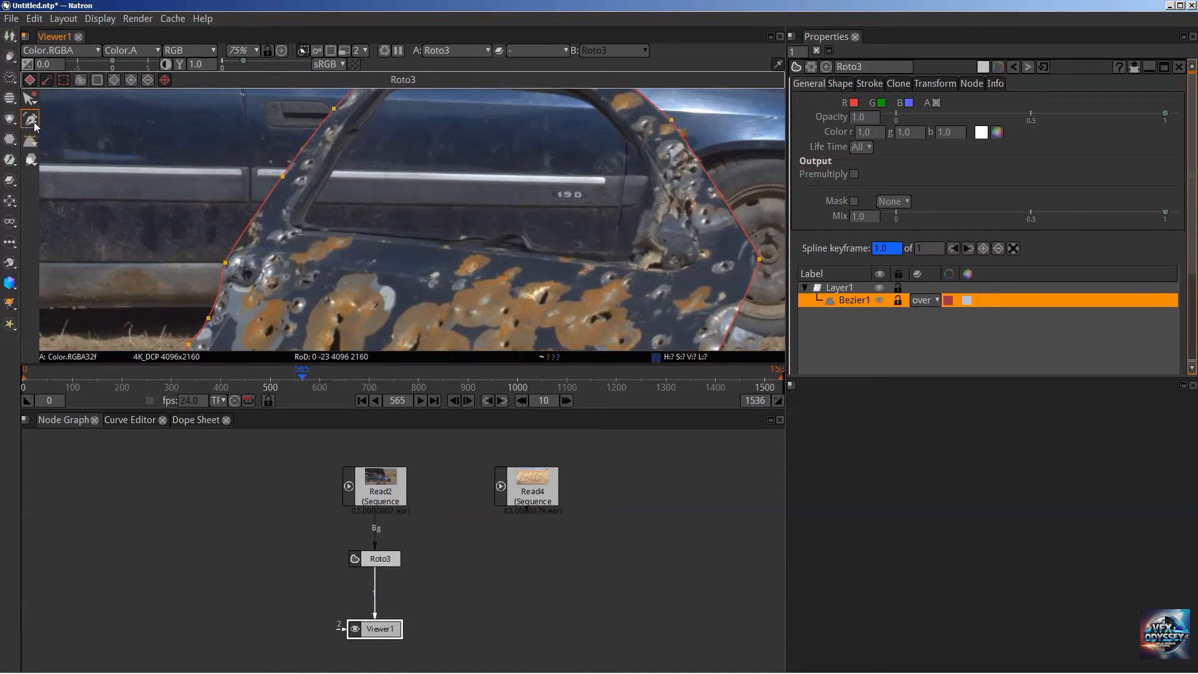
pyautogui.click(34, 126)
pyautogui.click(81, 119)
pyautogui.click(239, 239)
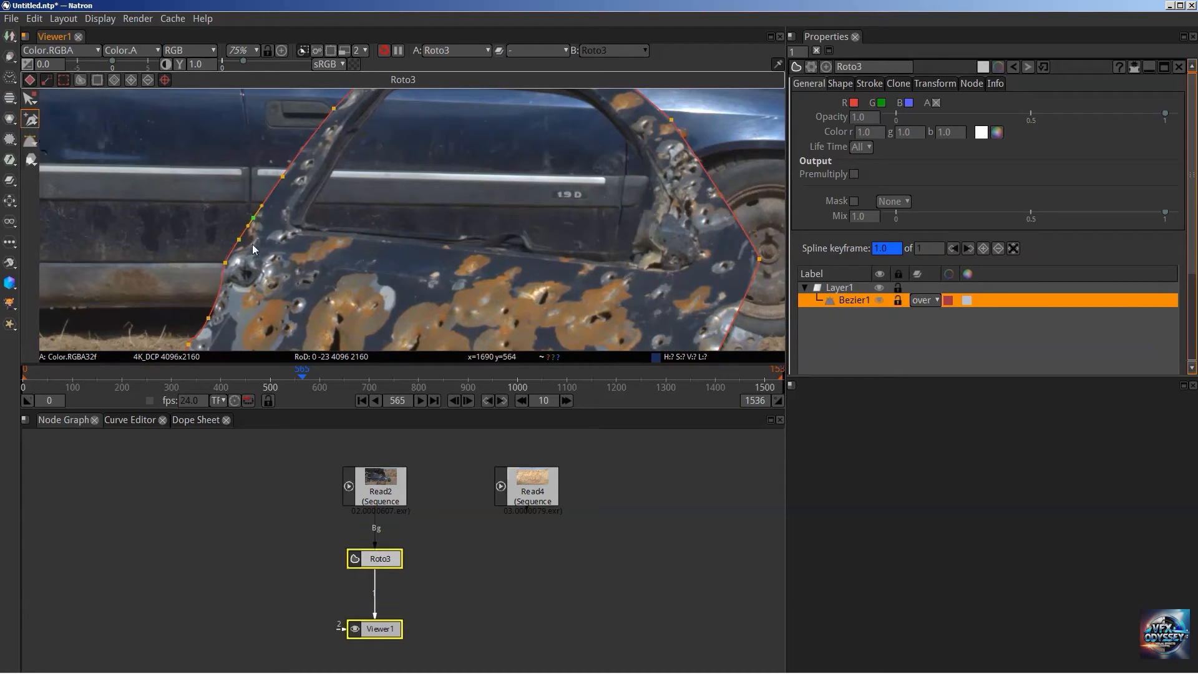
pyautogui.click(30, 99)
pyautogui.moveTo(239, 240); pyautogui.dragTo(250, 241)
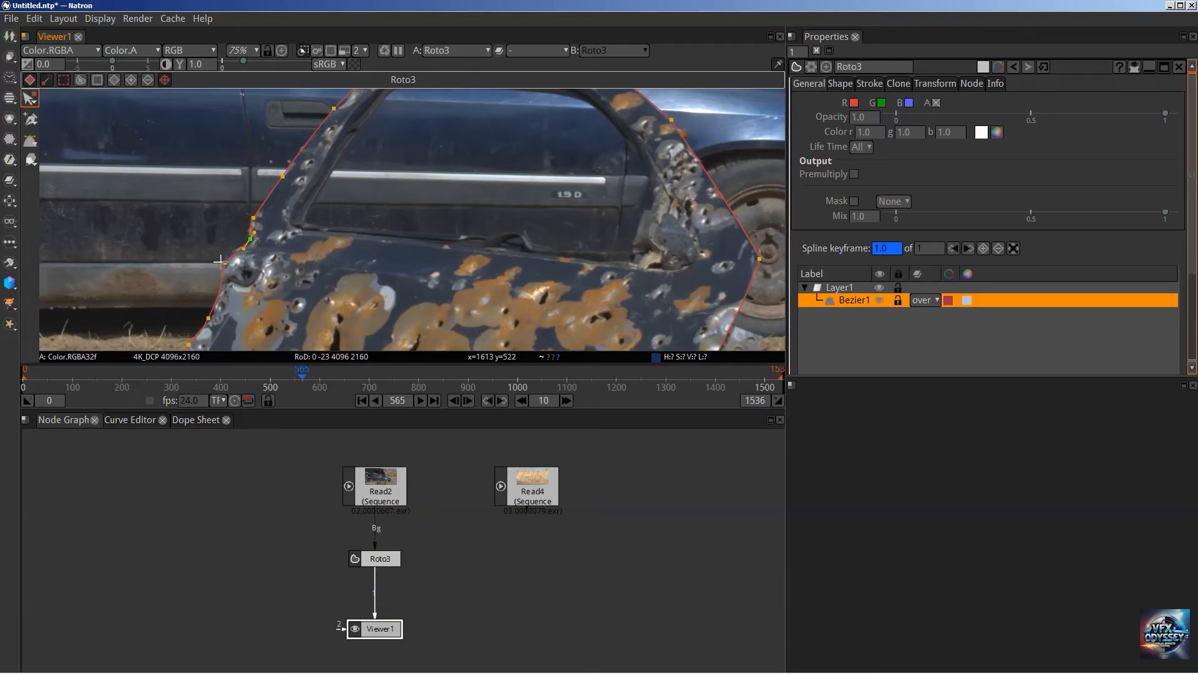
pyautogui.moveTo(252, 217); pyautogui.dragTo(250, 221)
pyautogui.click(250, 242)
# Check the outline around the door and nudge the Bezier's lower right corner point up towards the image's bottom border.
pyautogui.moveTo(338, 185); pyautogui.dragTo(260, 249)
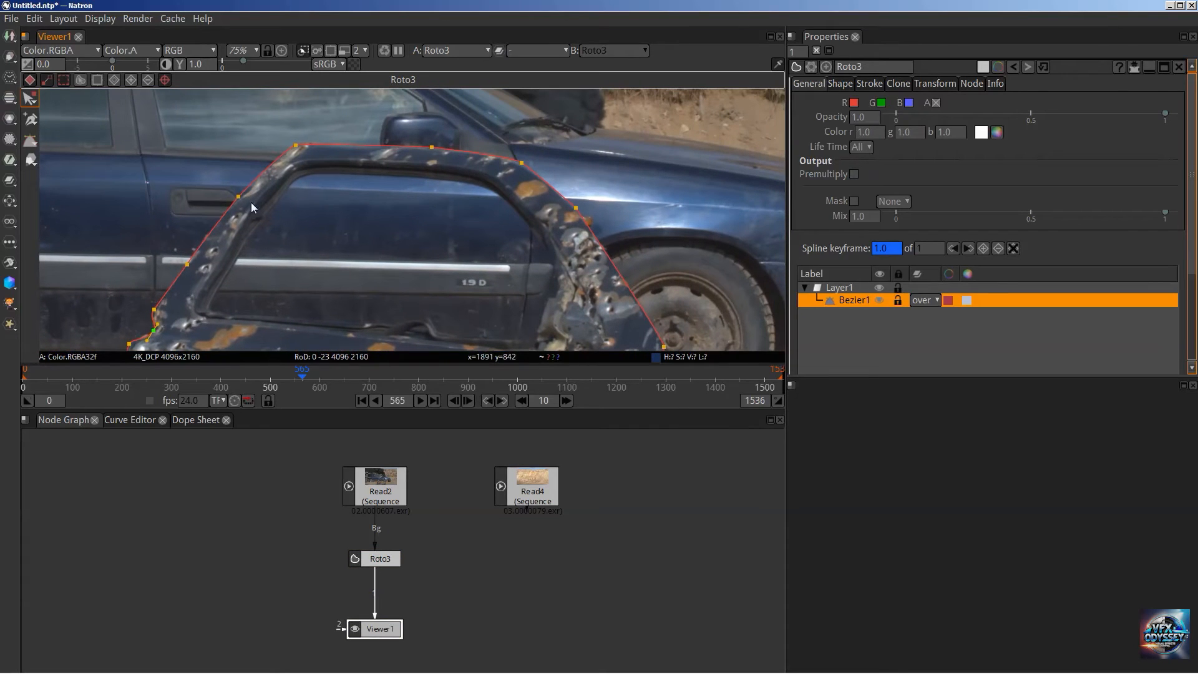
pyautogui.moveTo(393, 202); pyautogui.dragTo(335, 185)
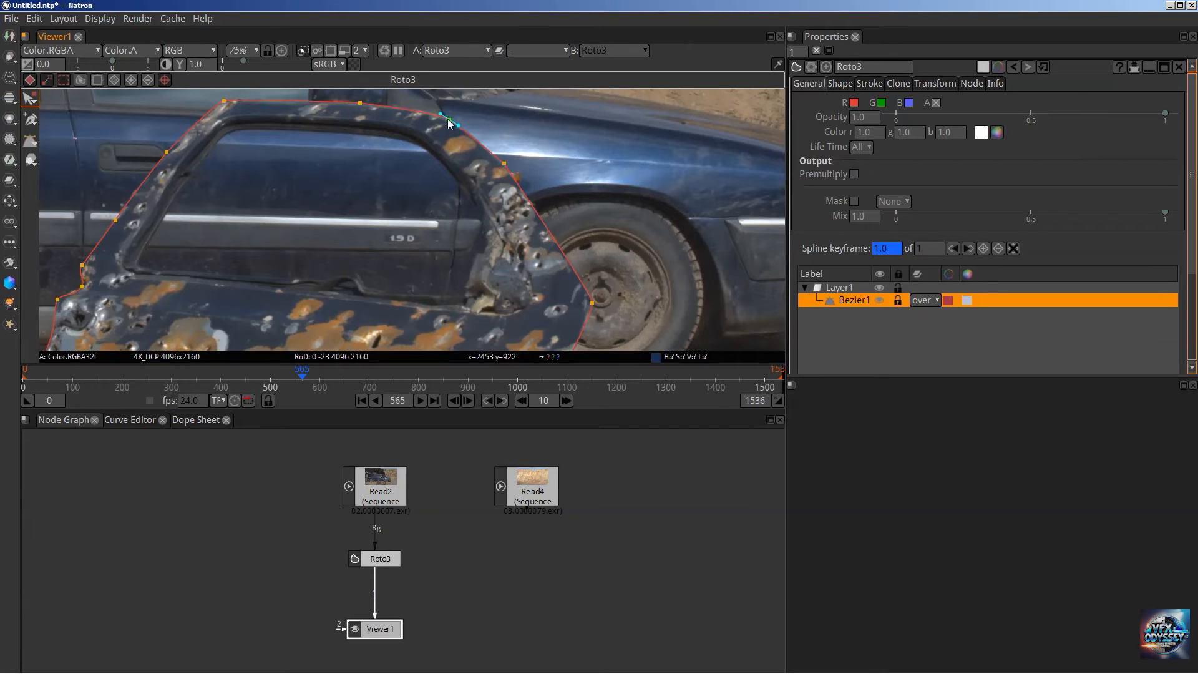
pyautogui.scroll(-1, 518, 225)
pyautogui.moveTo(374, 349); pyautogui.dragTo(406, 242)
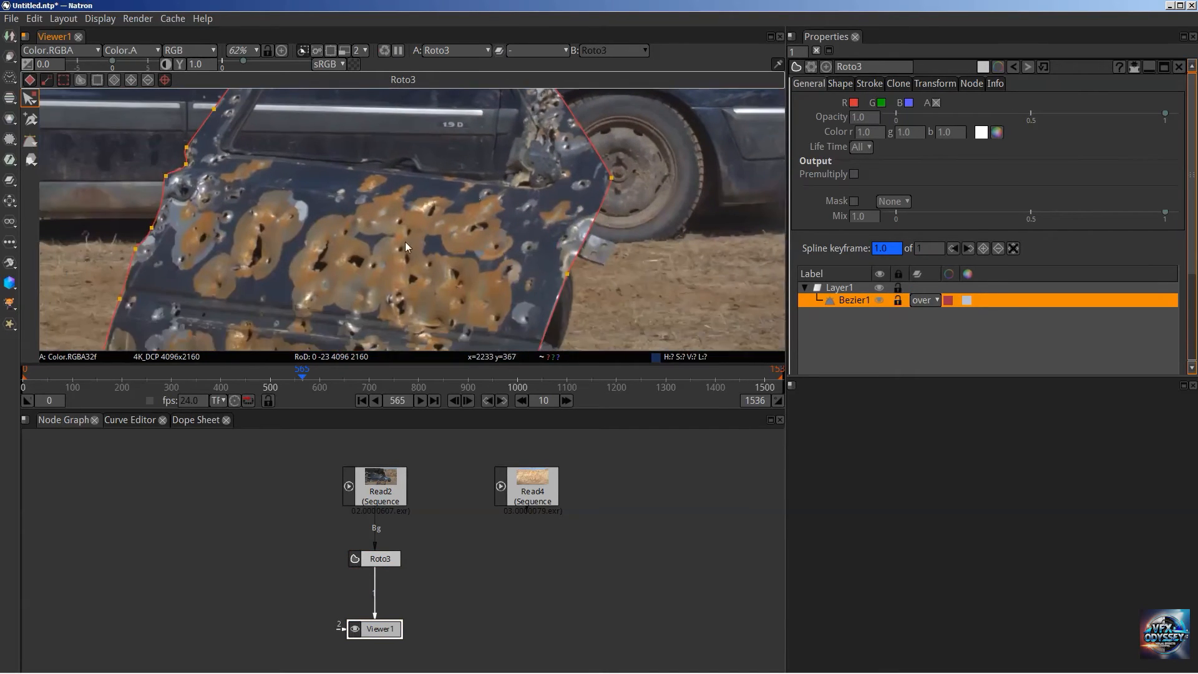
pyautogui.scroll(-2, 406, 242)
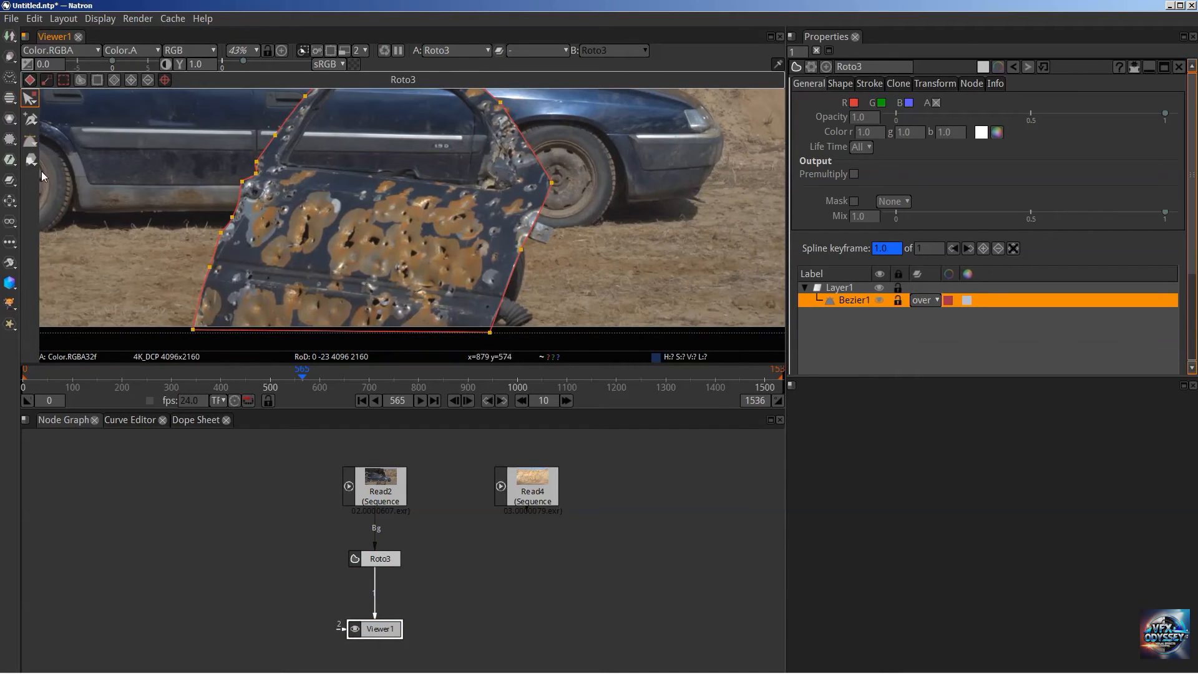
pyautogui.moveTo(490, 332); pyautogui.dragTo(491, 331)
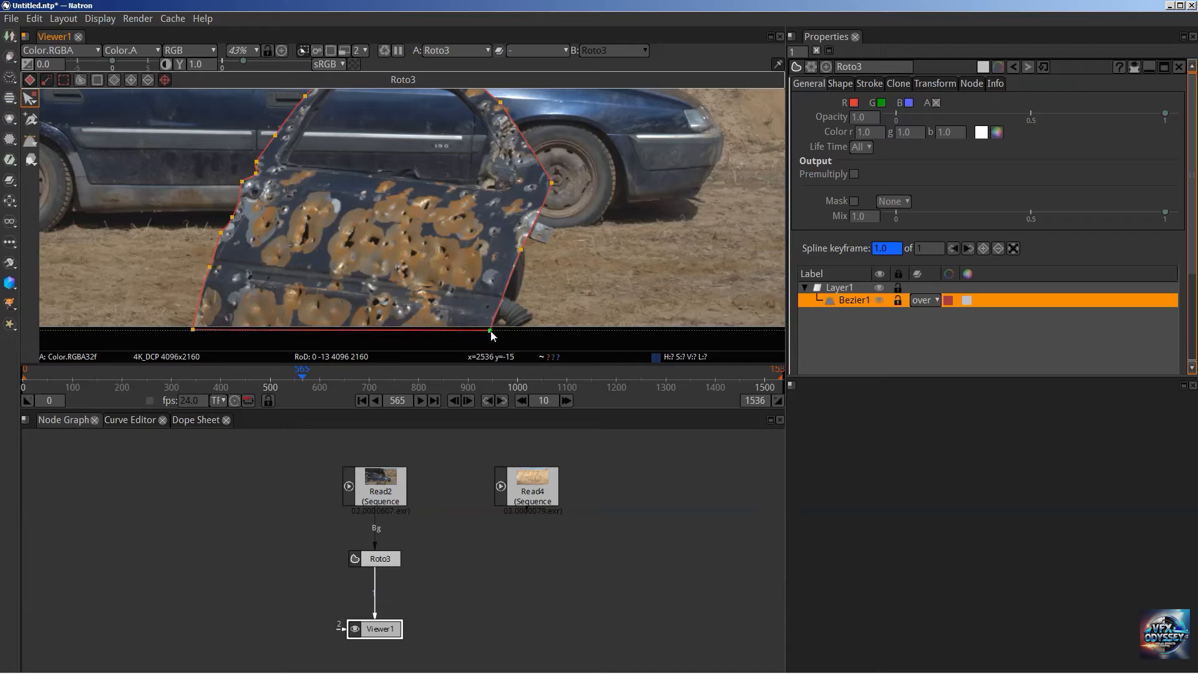
# Try the Open/Close Shape Tool on the door's Bezier and switch to the Remove Points Tool.
pyautogui.click(34, 122)
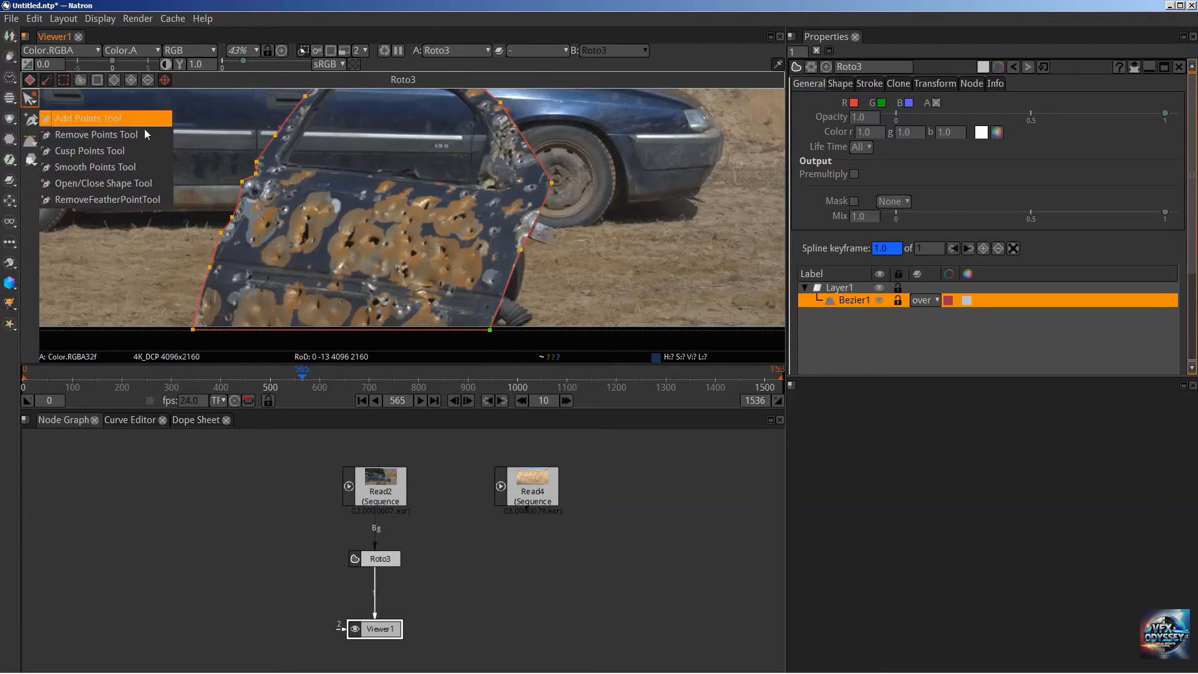
pyautogui.click(110, 183)
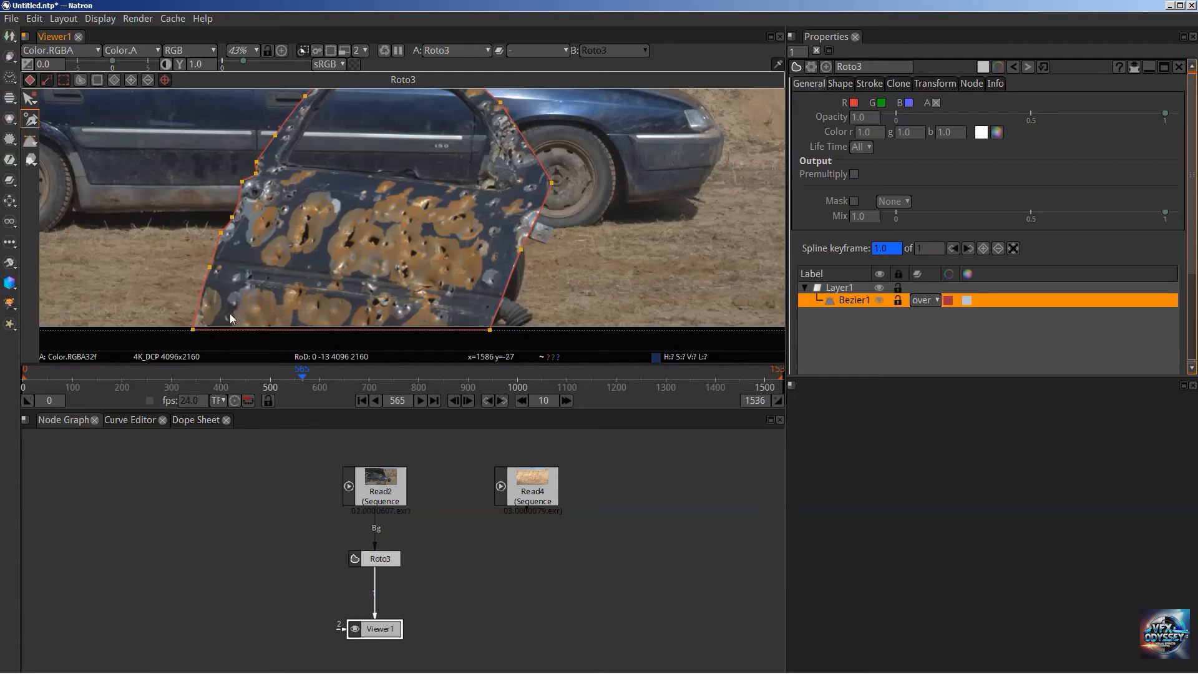
pyautogui.click(232, 216)
pyautogui.click(34, 124)
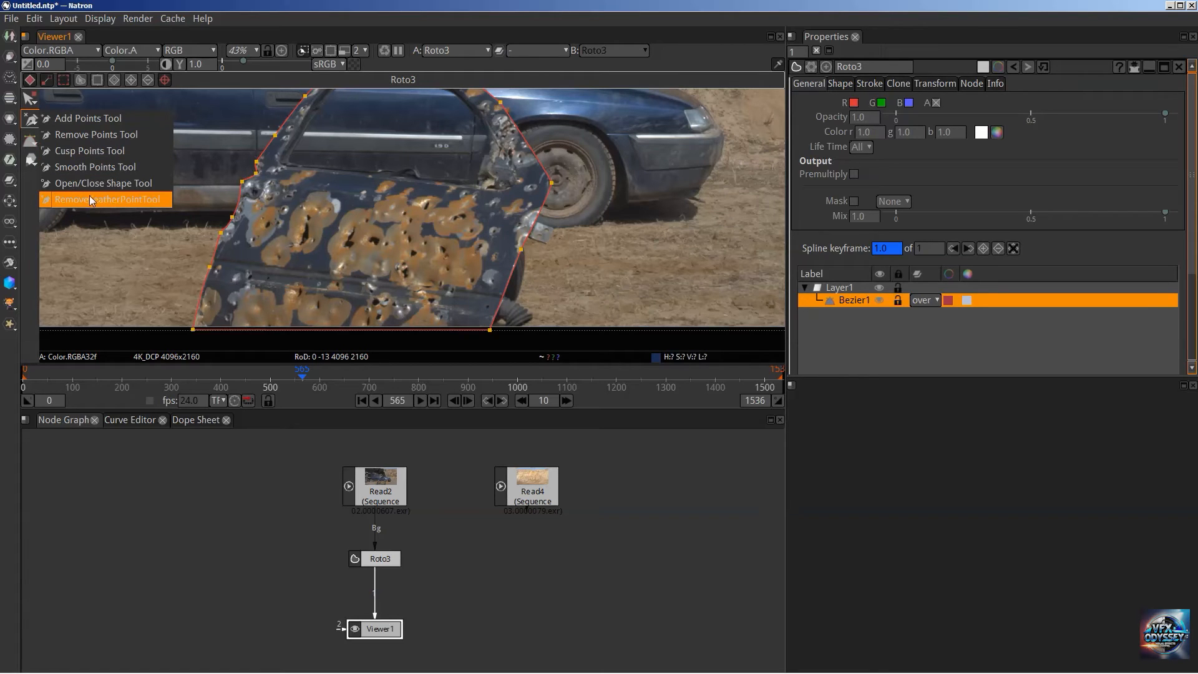
pyautogui.click(93, 134)
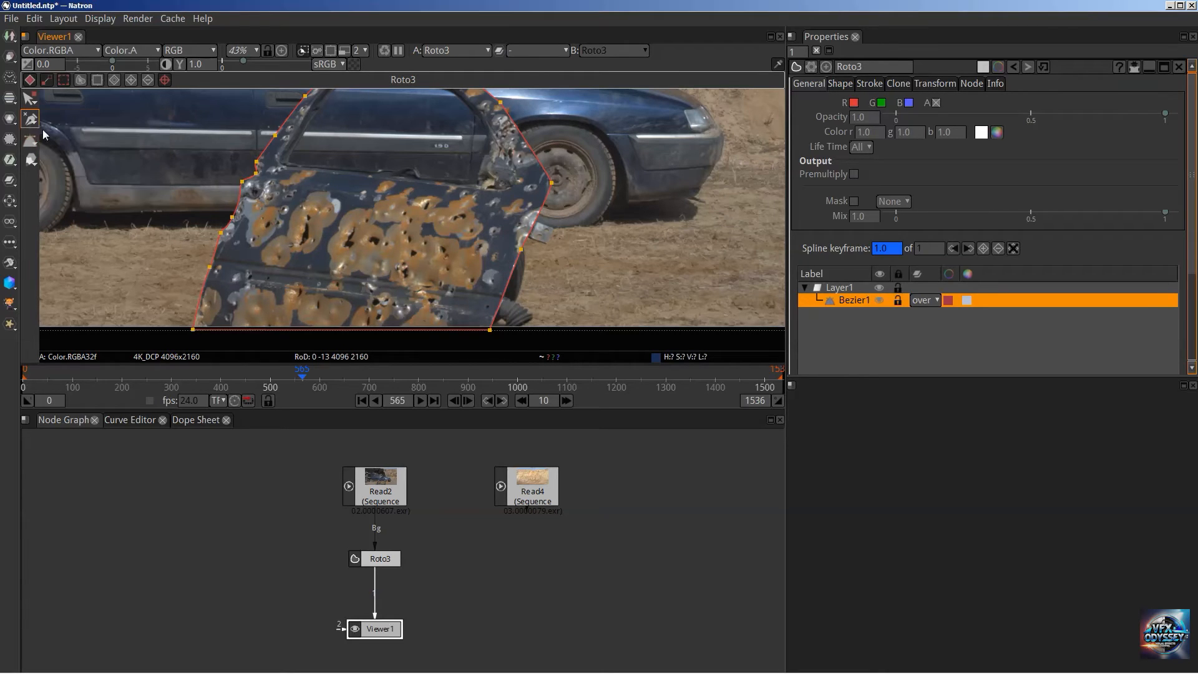
pyautogui.scroll(-2, 296, 169)
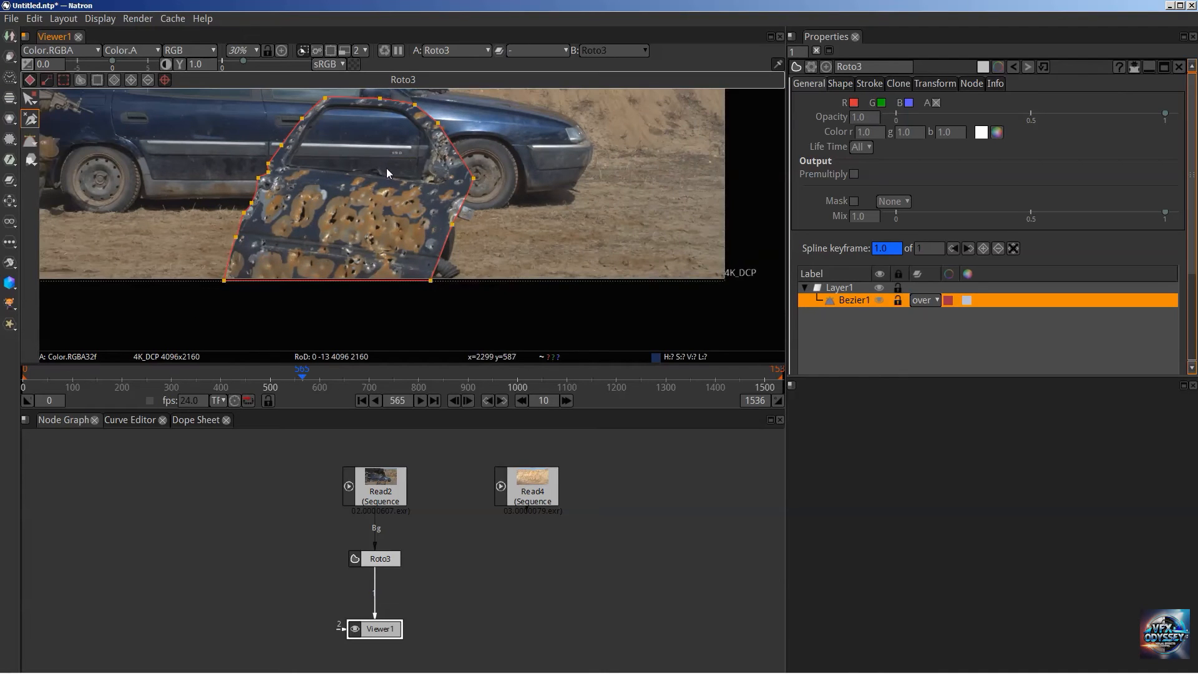
pyautogui.scroll(2, 387, 173)
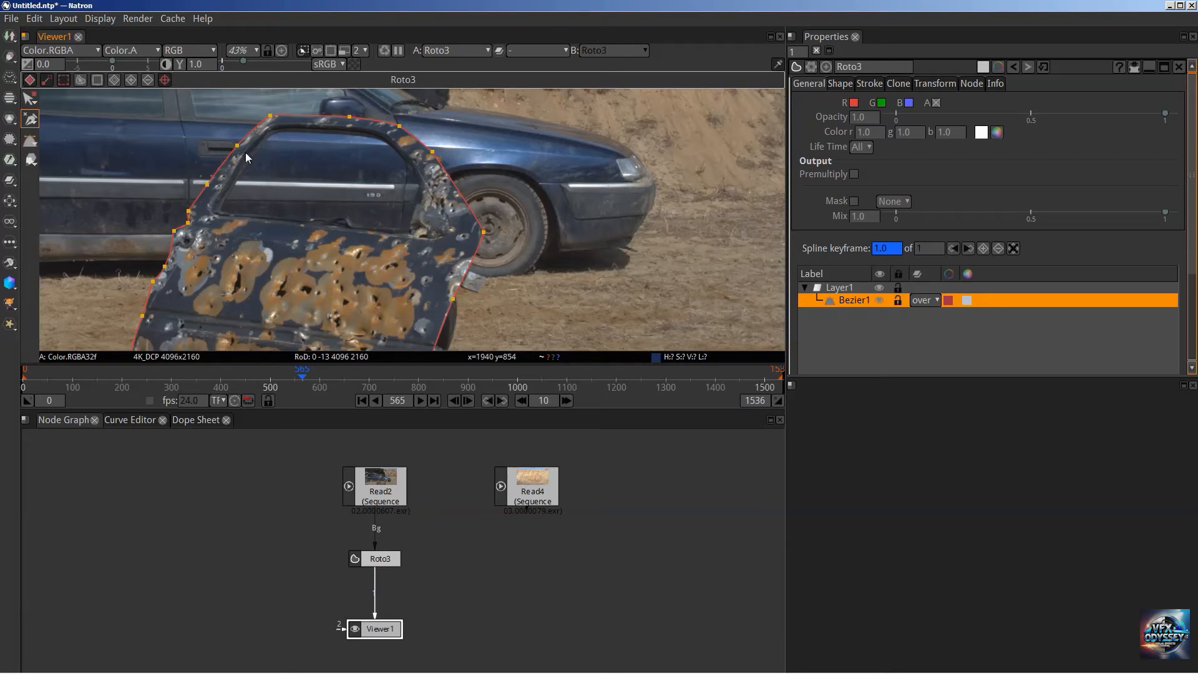
# Draw a closed second Bezier around the inner edge of the damaged door's window opening.
pyautogui.scroll(3, 301, 158)
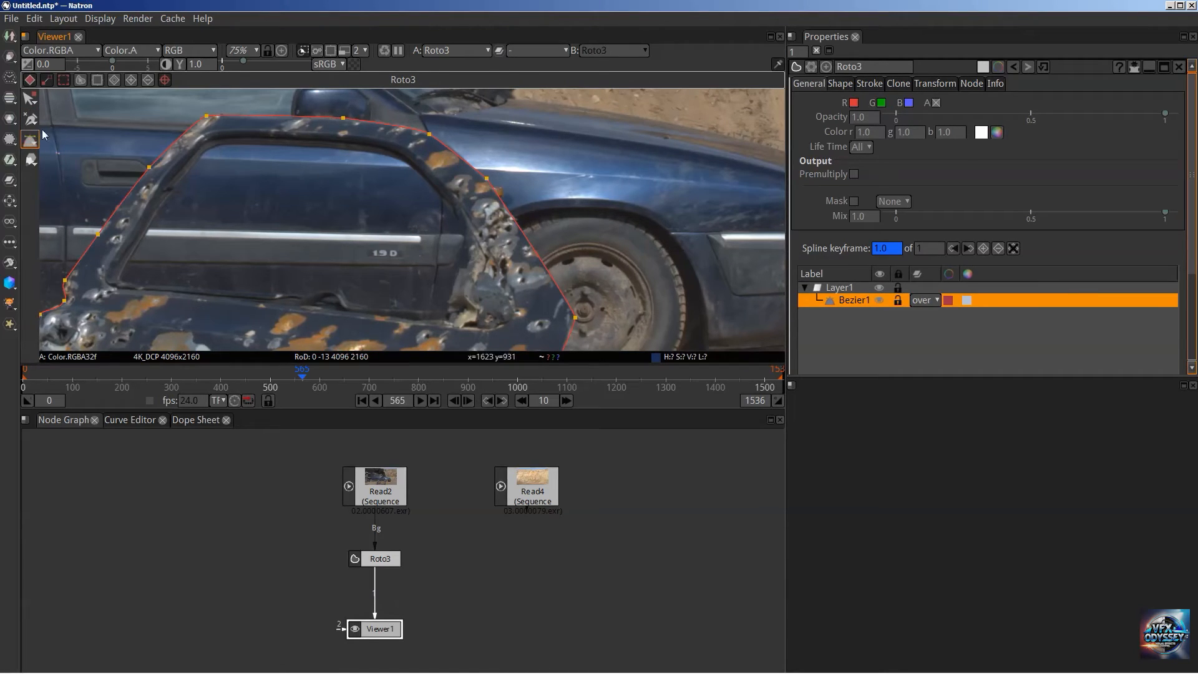
pyautogui.click(211, 148)
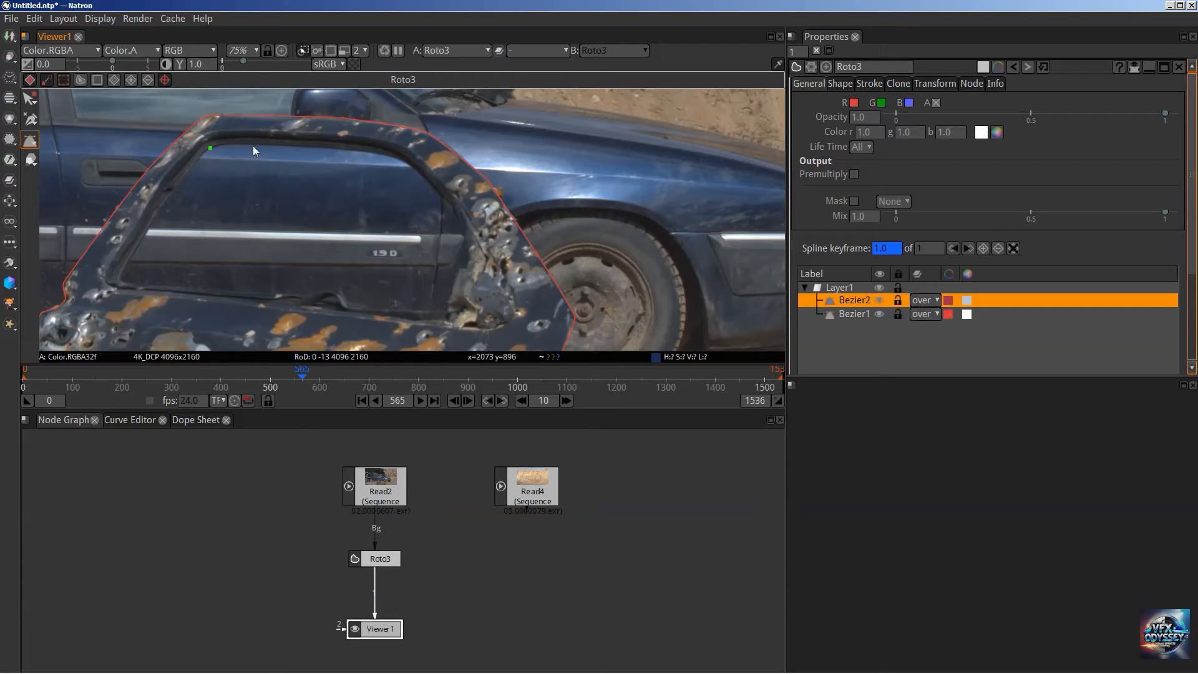
pyautogui.click(298, 146)
pyautogui.click(393, 156)
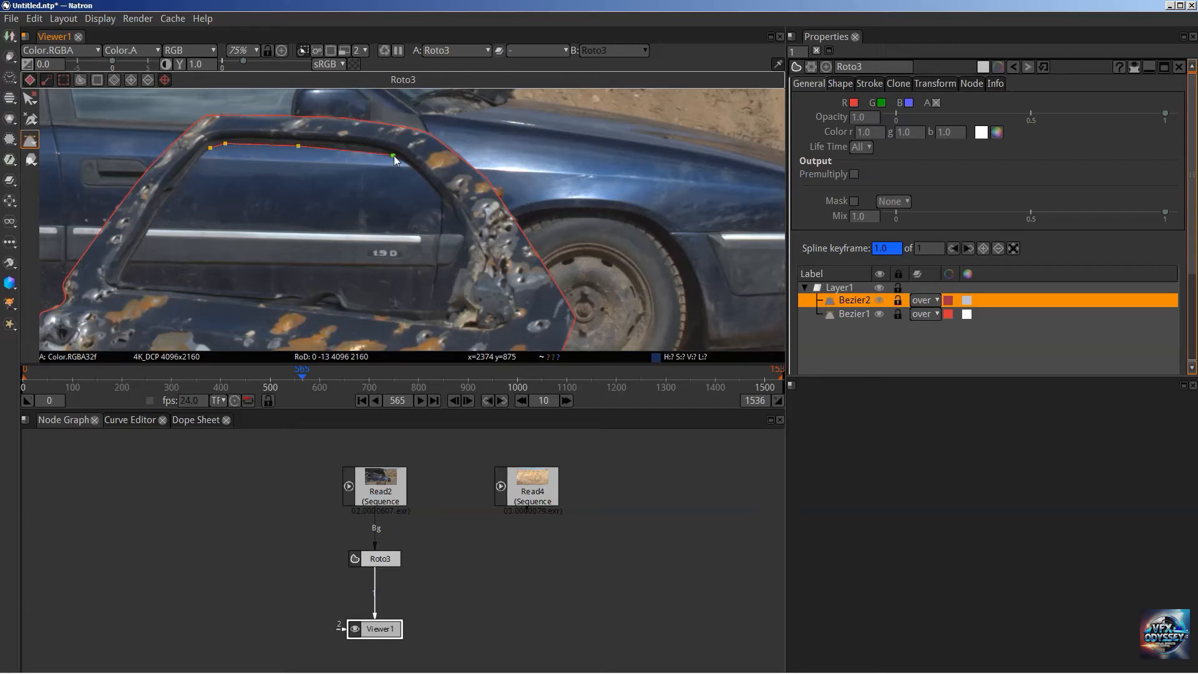
pyautogui.click(428, 183)
pyautogui.click(462, 226)
pyautogui.click(458, 256)
pyautogui.click(436, 309)
pyautogui.click(348, 303)
pyautogui.click(336, 290)
pyautogui.click(317, 291)
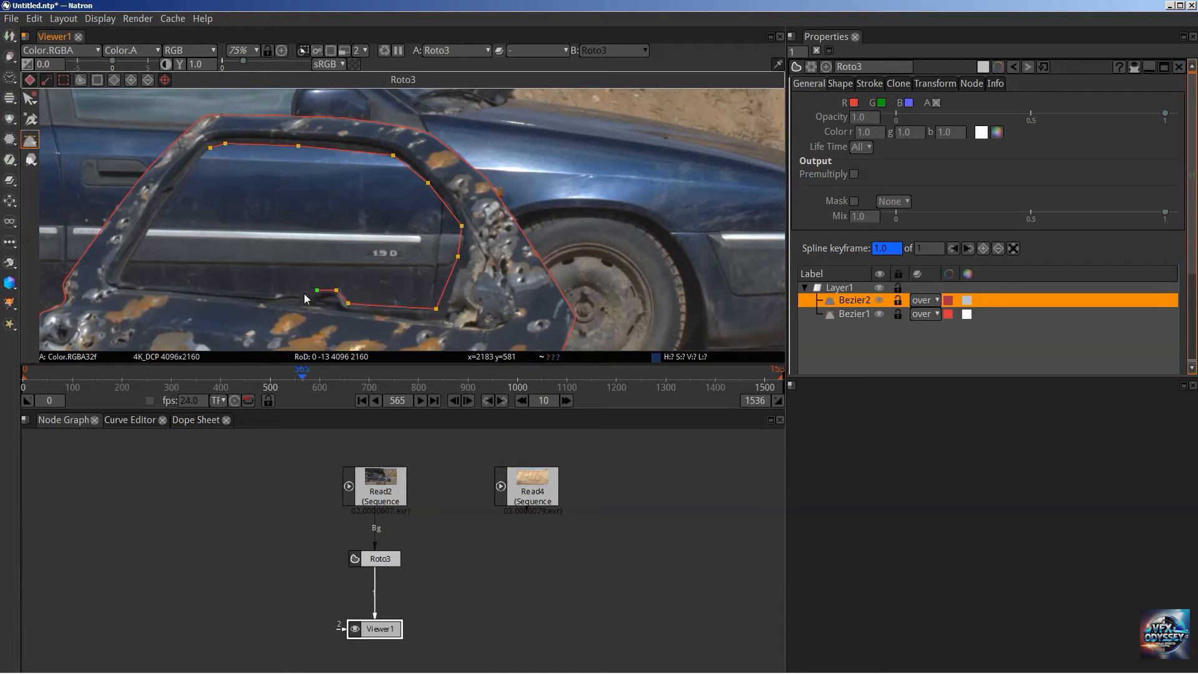
pyautogui.click(144, 285)
pyautogui.click(168, 194)
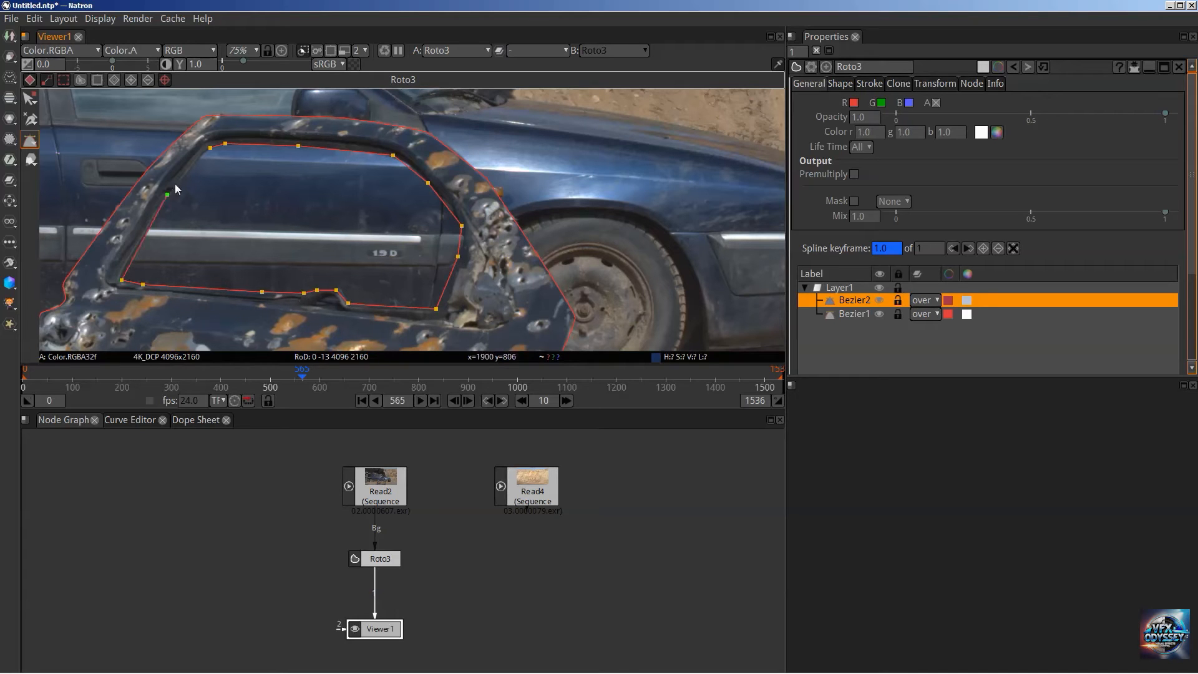
pyautogui.click(209, 147)
# Smooth the window Bezier's corner points and the point at the bump on its lower edge with the Smooth Points Tool.
pyautogui.click(32, 125)
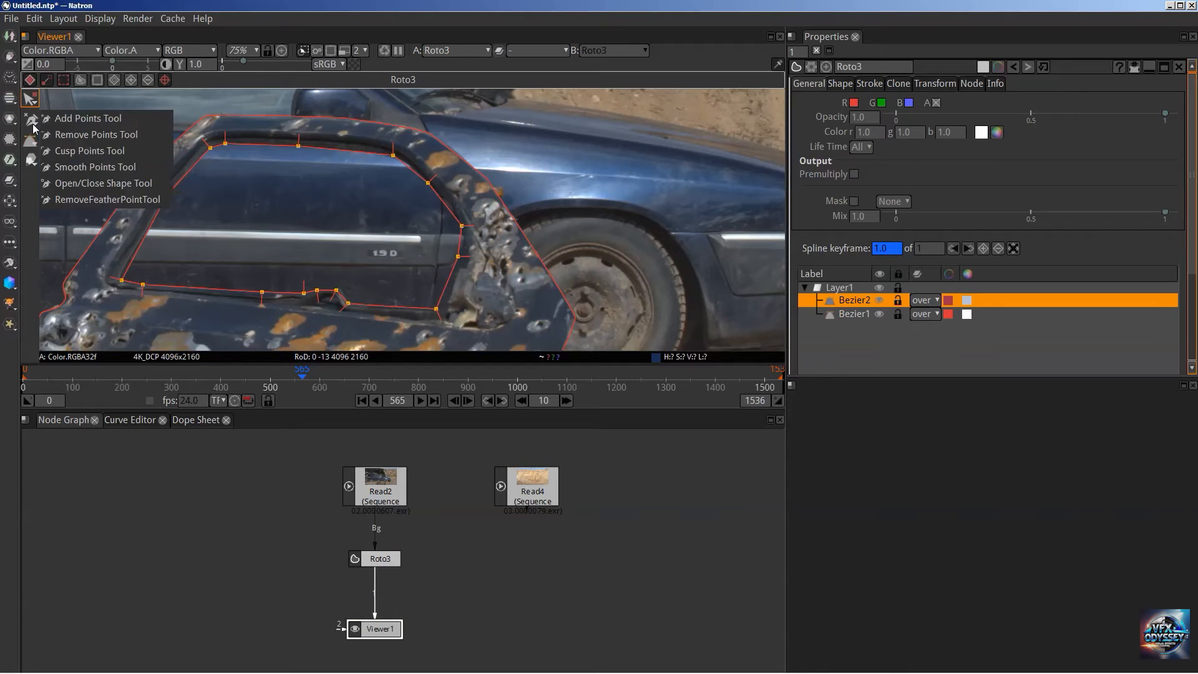
pyautogui.click(70, 170)
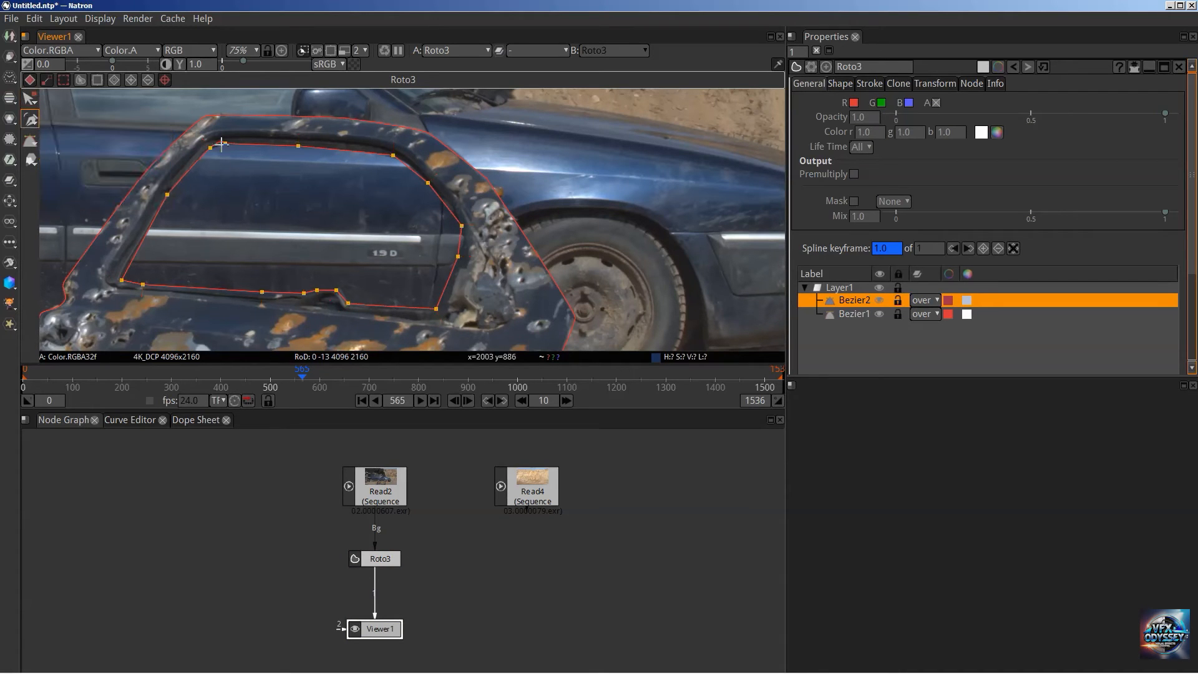
pyautogui.click(222, 144)
pyautogui.click(429, 182)
pyautogui.click(462, 225)
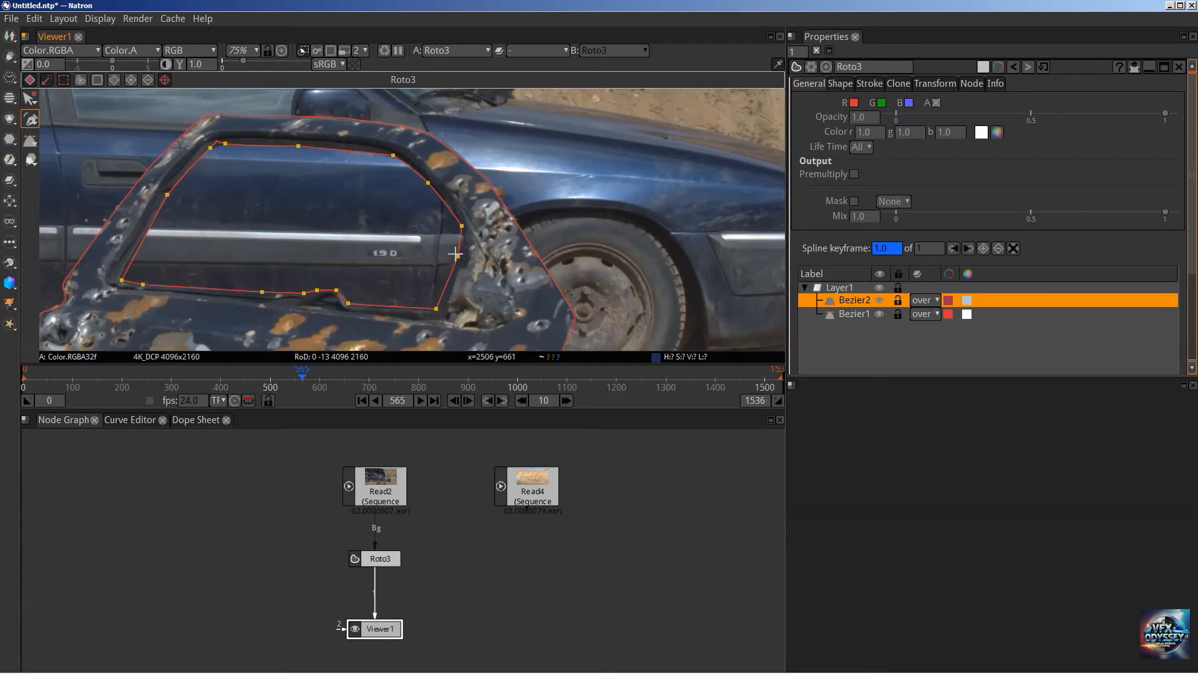
pyautogui.click(435, 308)
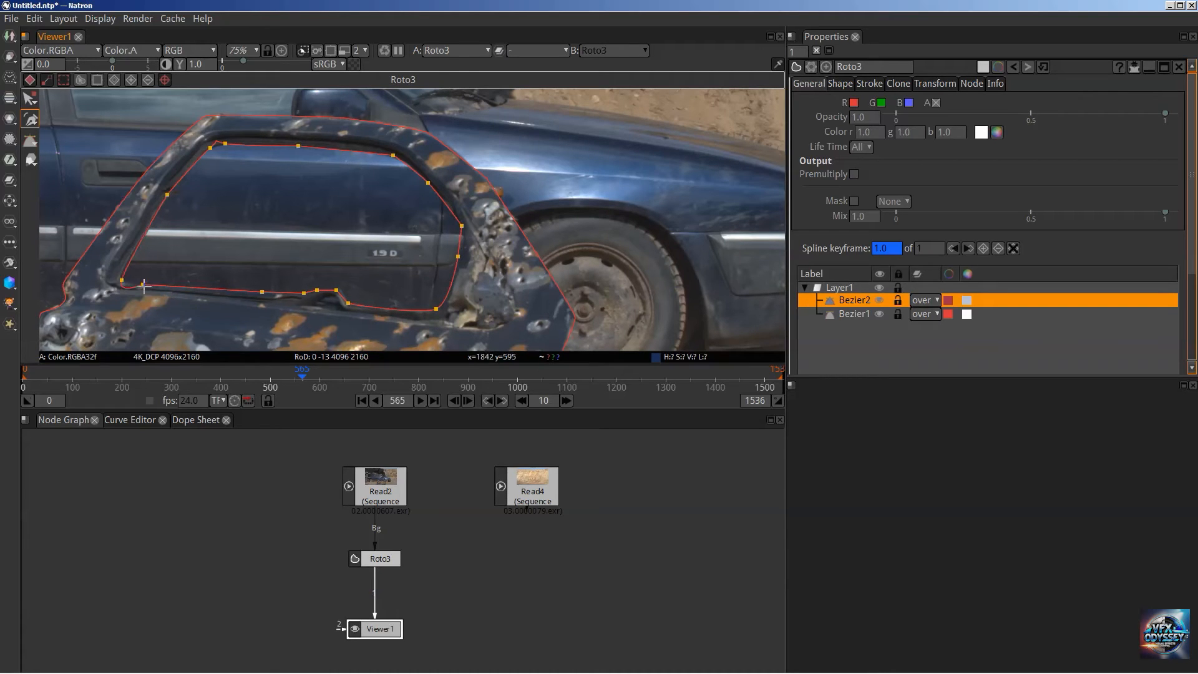
pyautogui.click(337, 290)
# Move the window Bezier's points on the right side of the lower-edge bump closer to the door's rim.
pyautogui.click(30, 101)
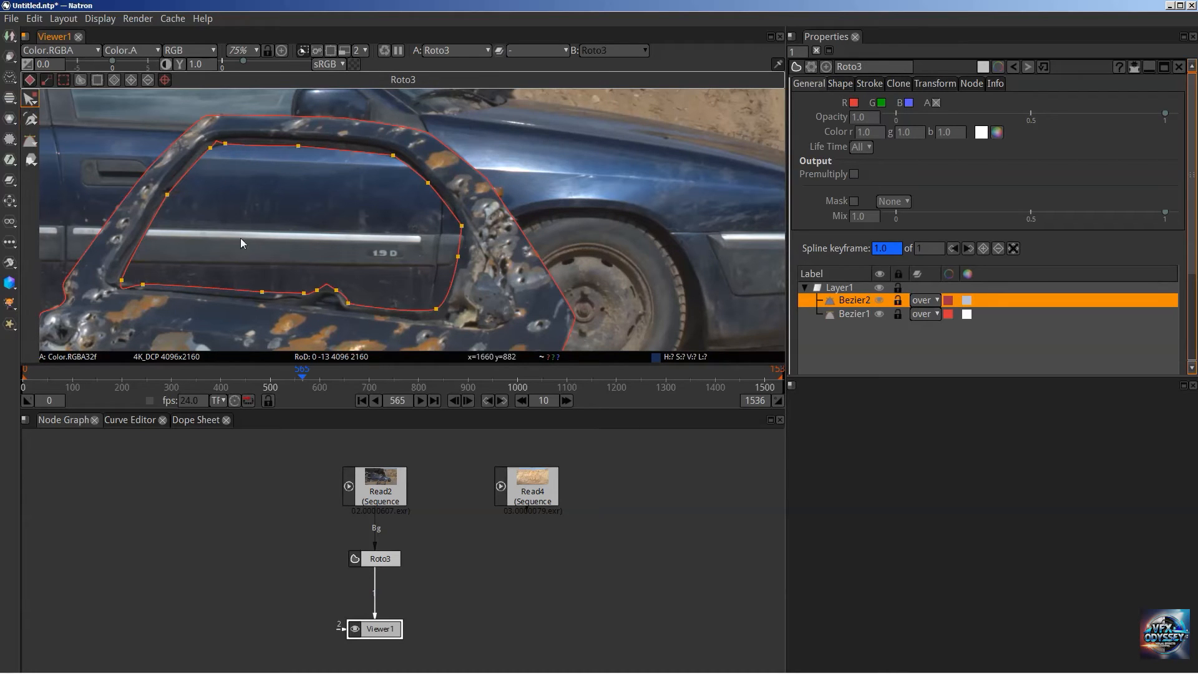
pyautogui.click(337, 291)
pyautogui.moveTo(341, 291); pyautogui.dragTo(342, 296)
pyautogui.scroll(5, 337, 293)
pyautogui.click(380, 264)
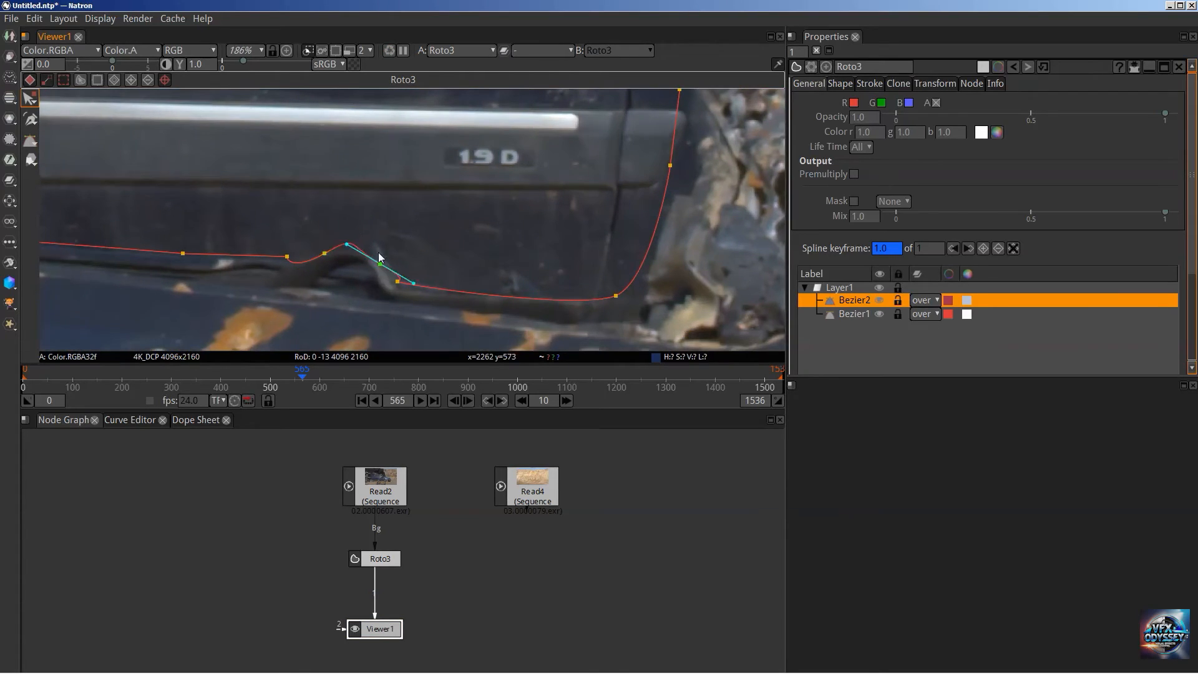
pyautogui.moveTo(375, 254); pyautogui.dragTo(422, 294)
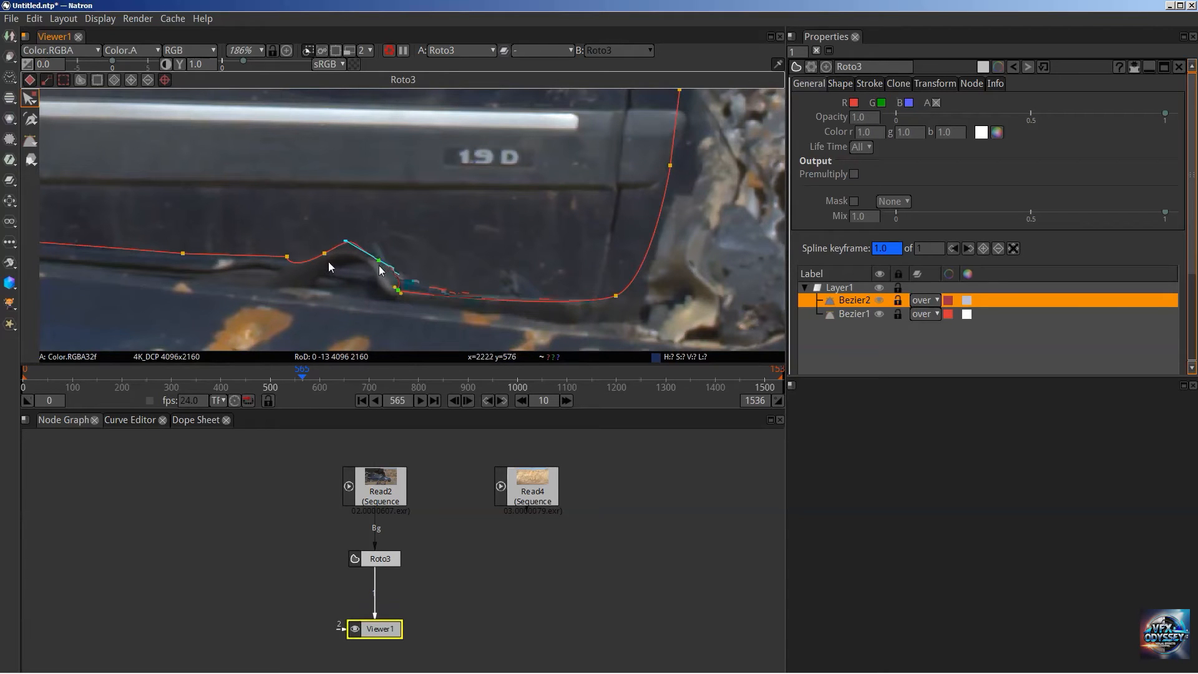
# Remove the surplus point on the right slope of the lower-edge bump with the Remove Points Tool.
pyautogui.click(33, 122)
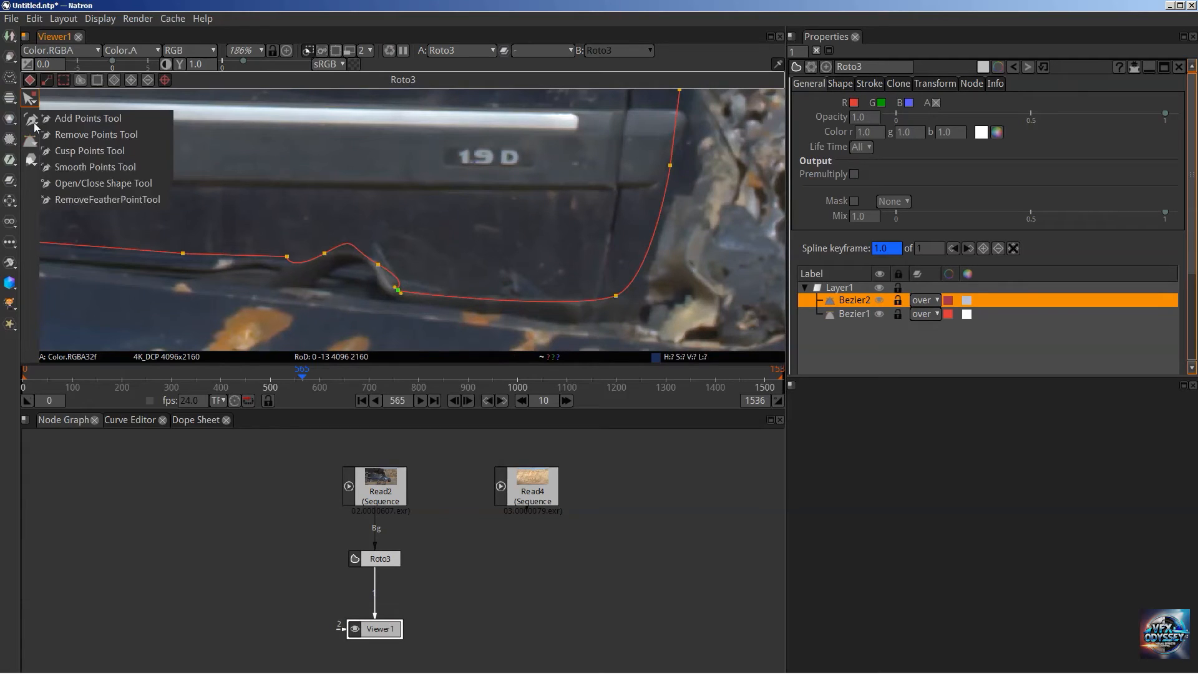
pyautogui.click(80, 135)
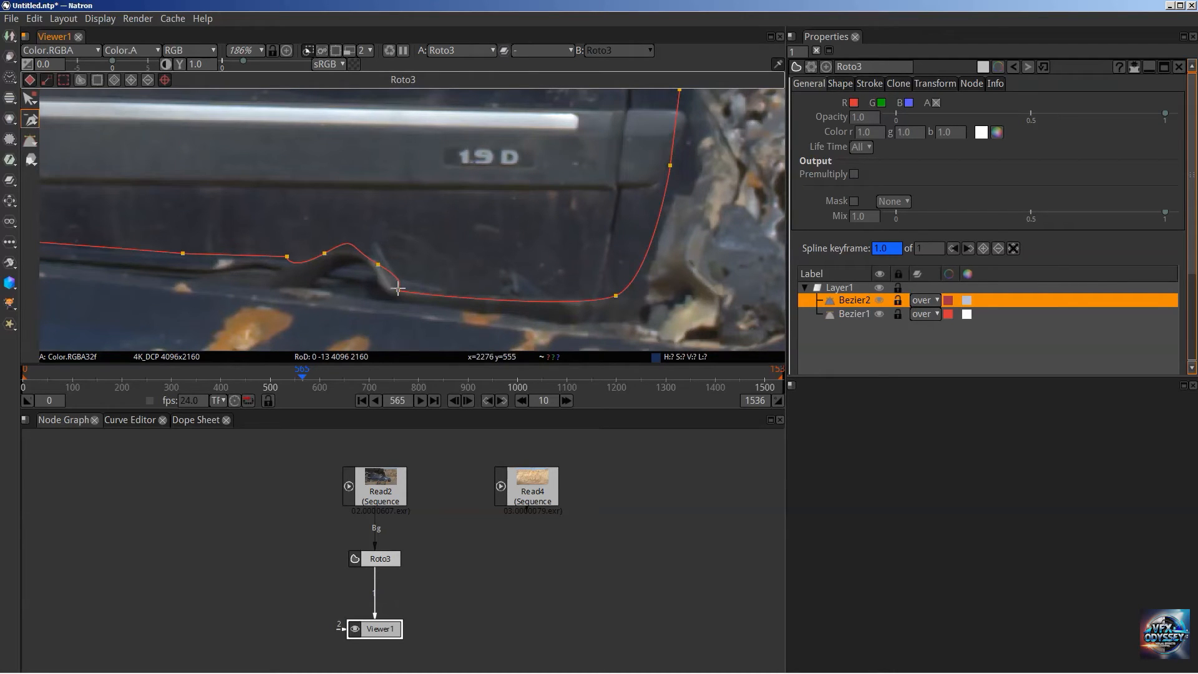
pyautogui.click(377, 264)
# Reposition the remaining points around the lower-edge bump so the window Bezier follows its top and both feet.
pyautogui.click(28, 101)
pyautogui.click(325, 254)
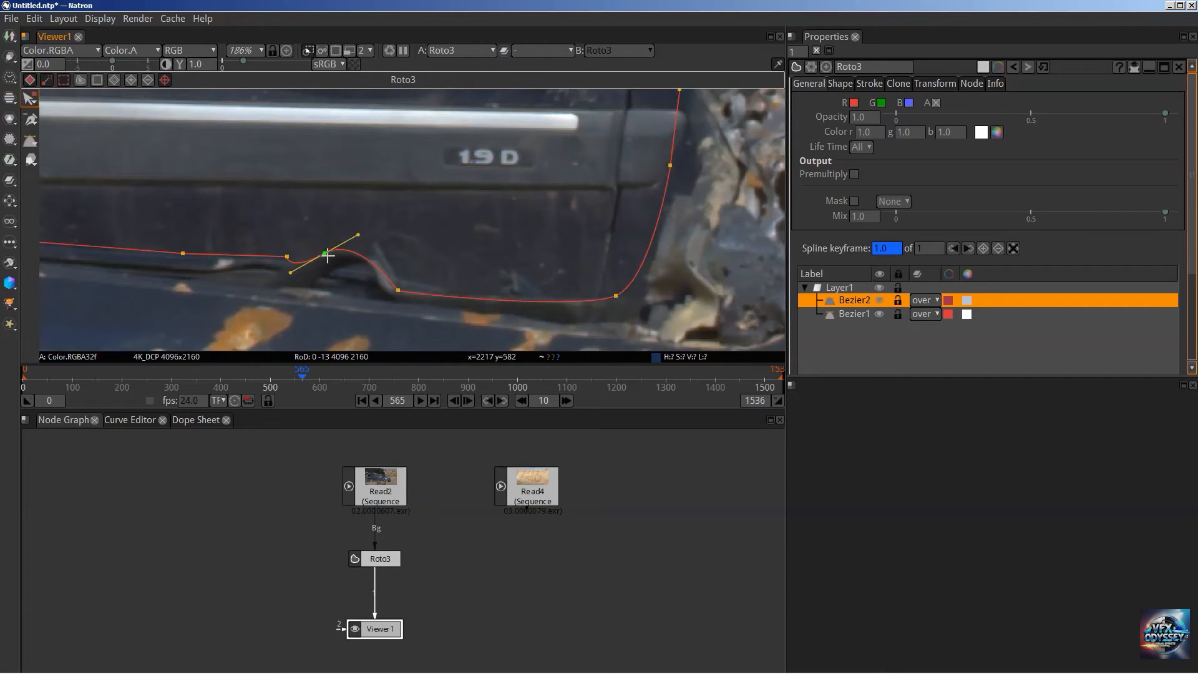
pyautogui.moveTo(358, 235); pyautogui.dragTo(287, 264)
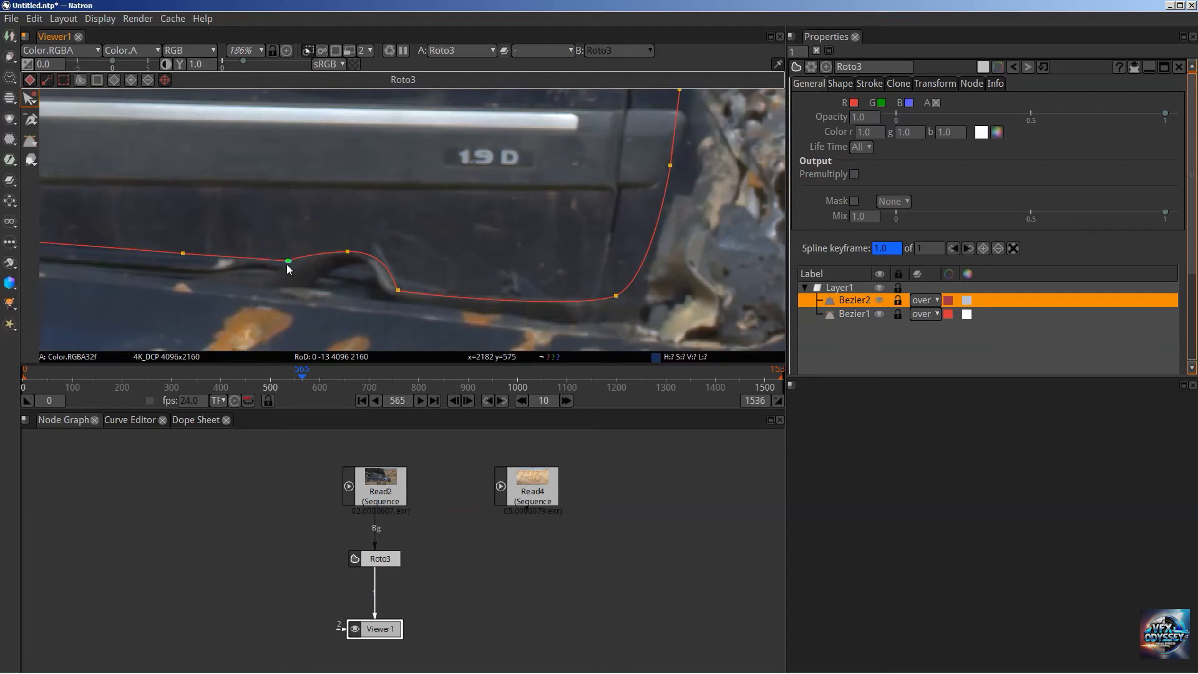
pyautogui.click(398, 289)
pyautogui.moveTo(399, 288); pyautogui.dragTo(401, 285)
# Move the window Bezier's right corner point out to the frame and lower the point beneath it along the right edge.
pyautogui.moveTo(639, 246); pyautogui.dragTo(463, 326)
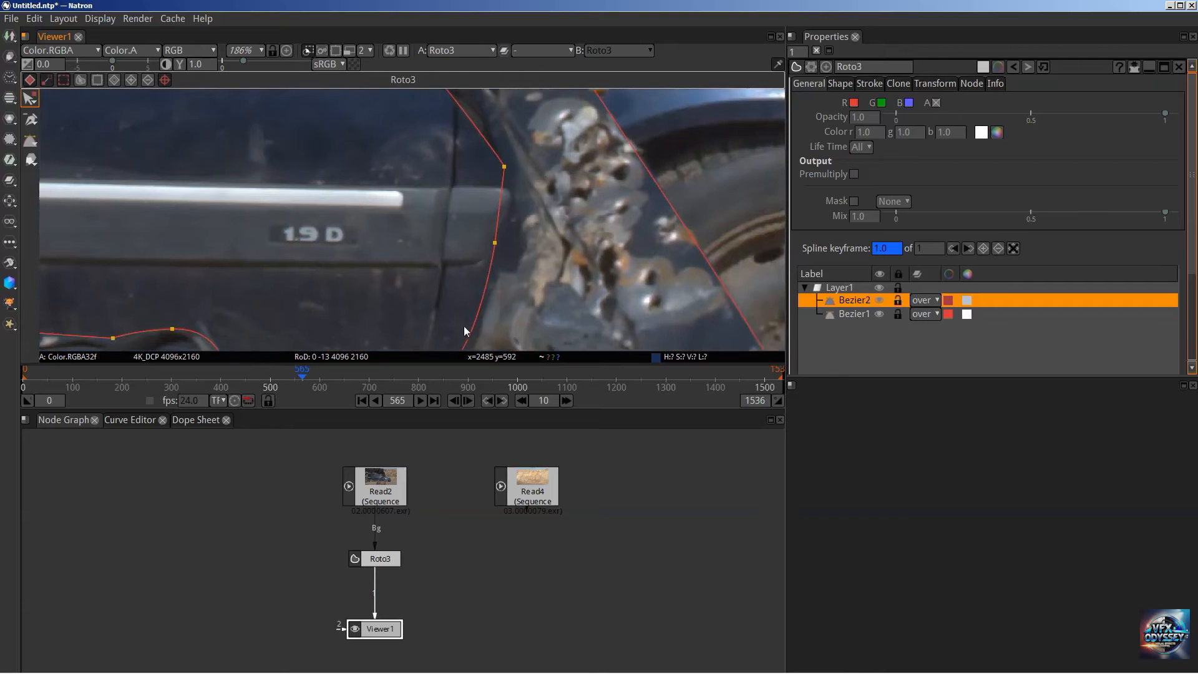
pyautogui.moveTo(541, 180); pyautogui.dragTo(576, 253)
pyautogui.moveTo(581, 316); pyautogui.dragTo(552, 243)
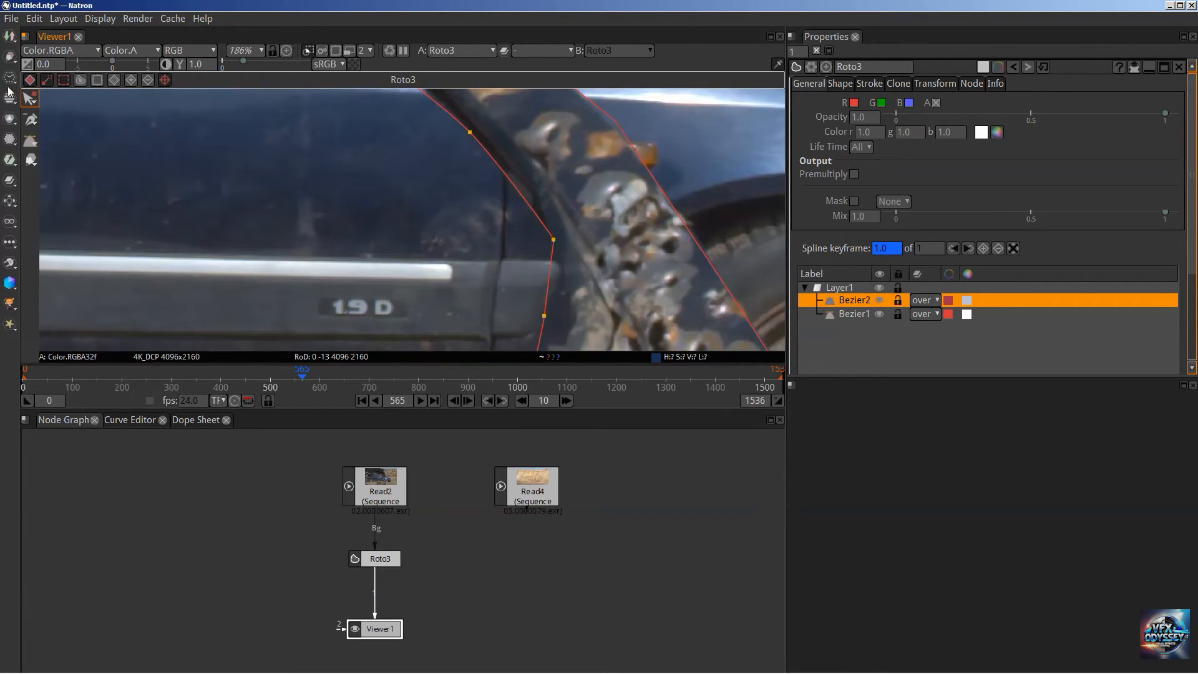
pyautogui.click(34, 125)
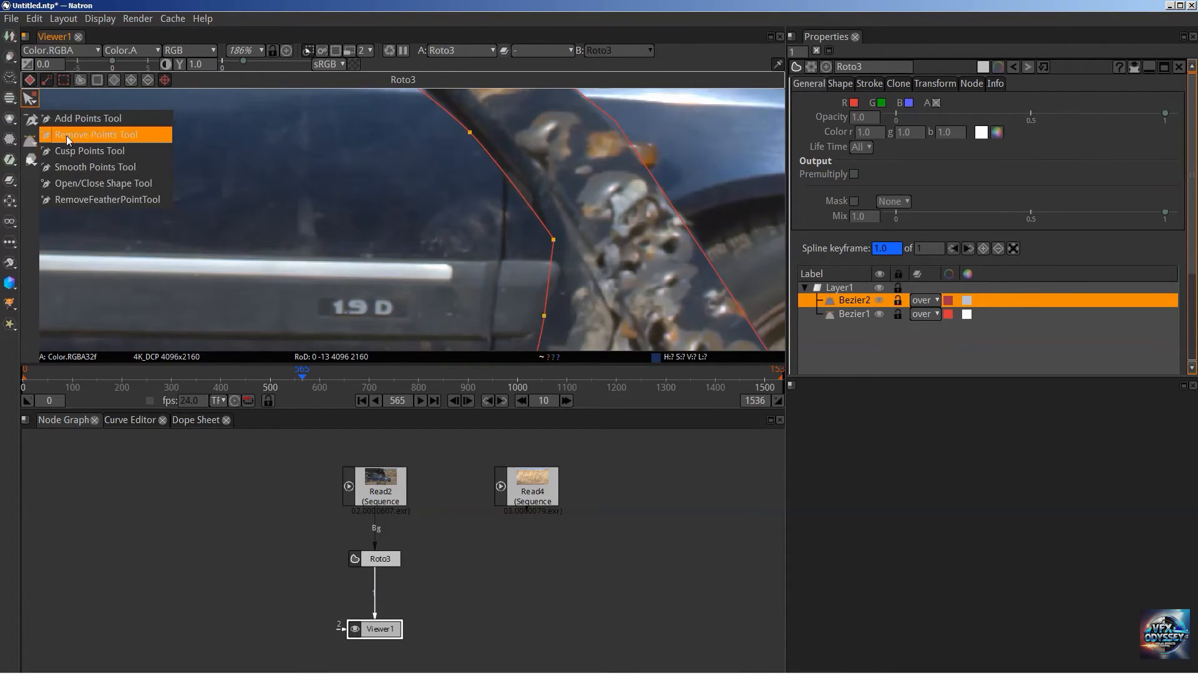
pyautogui.click(85, 167)
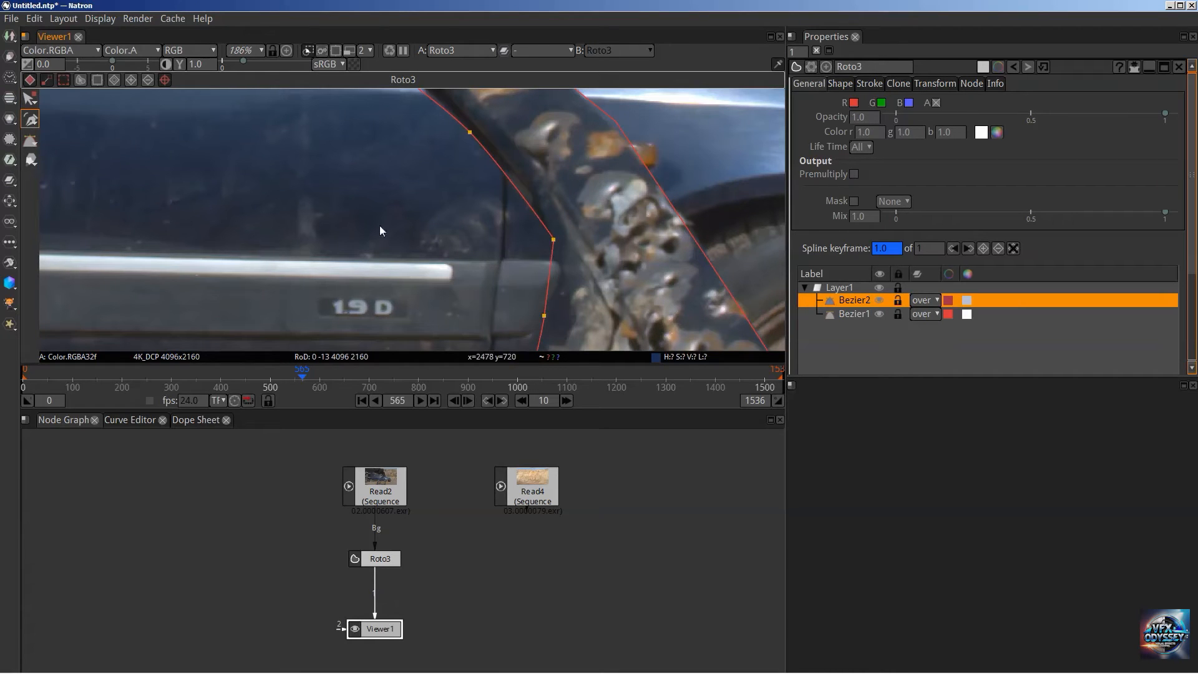
pyautogui.press('q')
pyautogui.moveTo(549, 239); pyautogui.dragTo(562, 270)
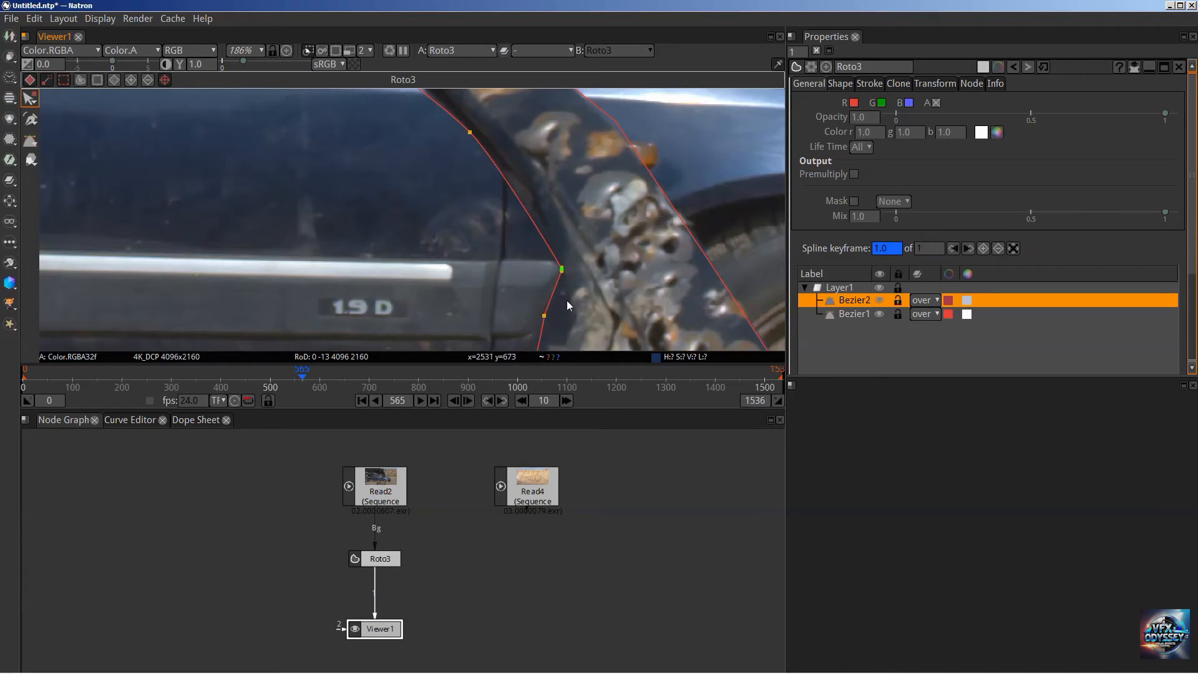
pyautogui.scroll(-3, 567, 300)
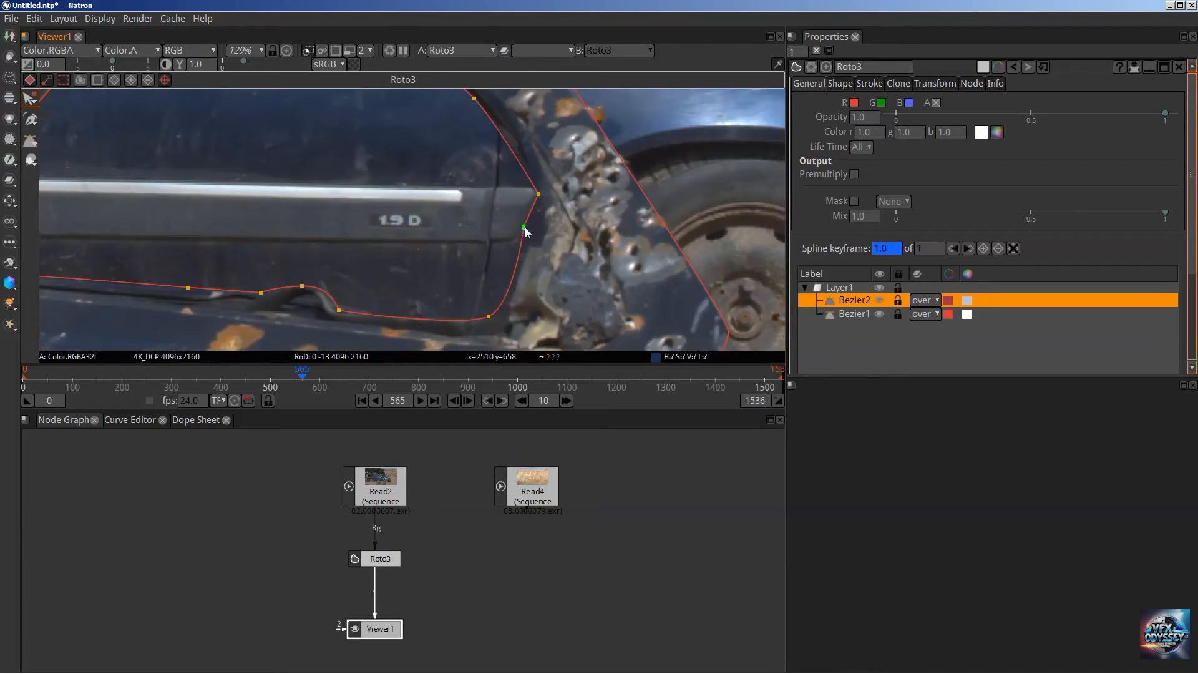
pyautogui.moveTo(525, 227); pyautogui.dragTo(523, 267)
# Remove the surplus point at the window Bezier's upper left corner and align the remaining point and its tangent with the frame.
pyautogui.scroll(-4, 540, 206)
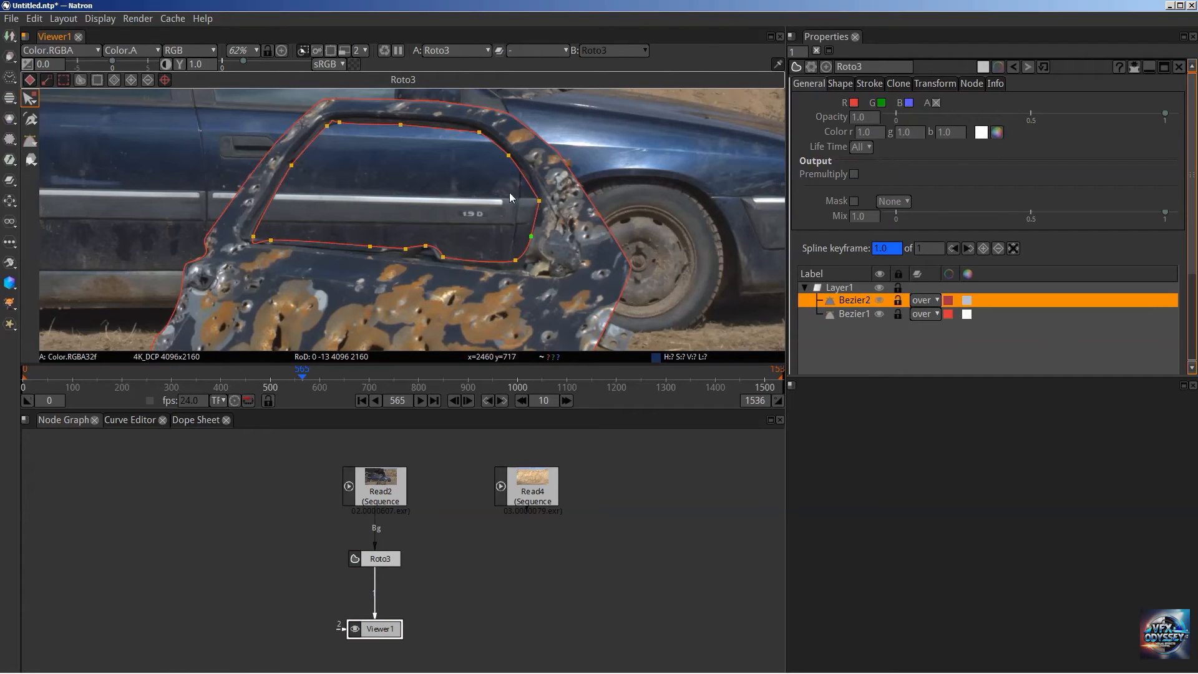
pyautogui.scroll(10, 510, 196)
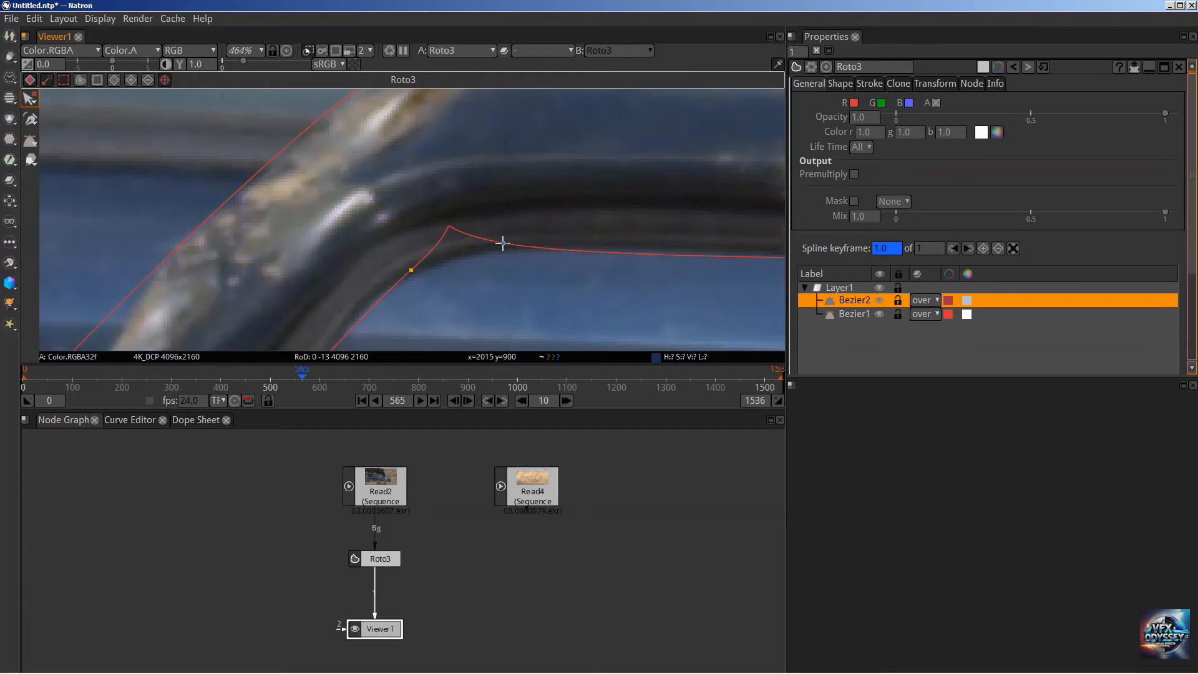
pyautogui.click(35, 122)
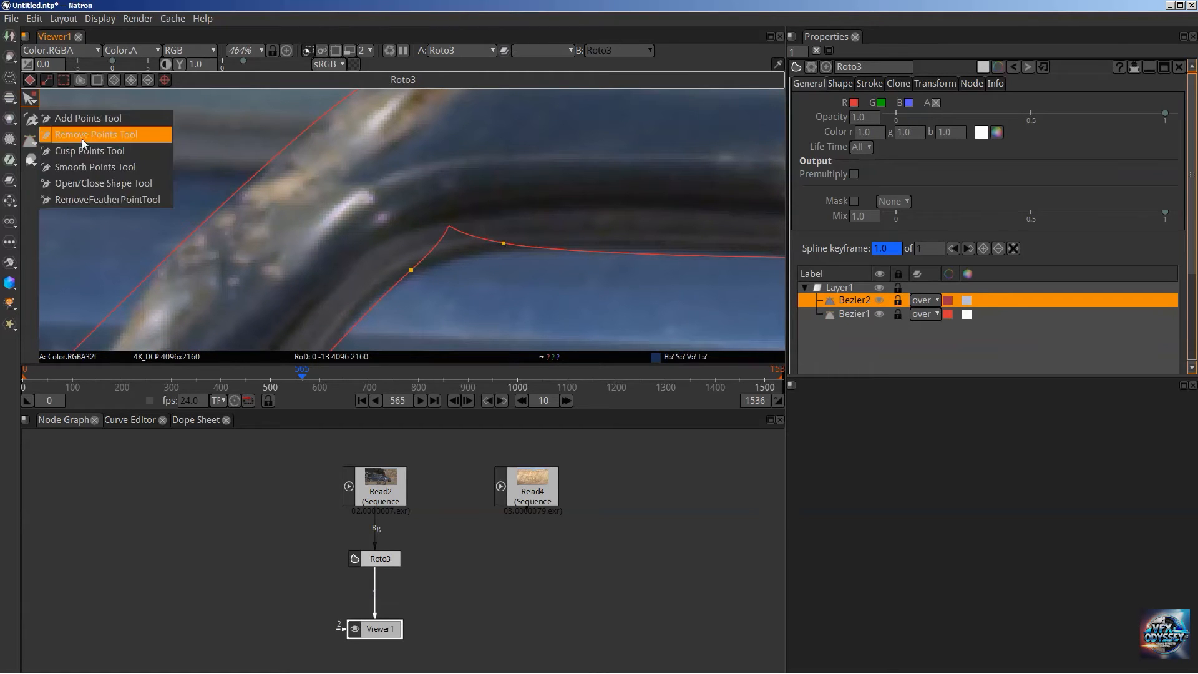
pyautogui.click(81, 135)
pyautogui.click(411, 270)
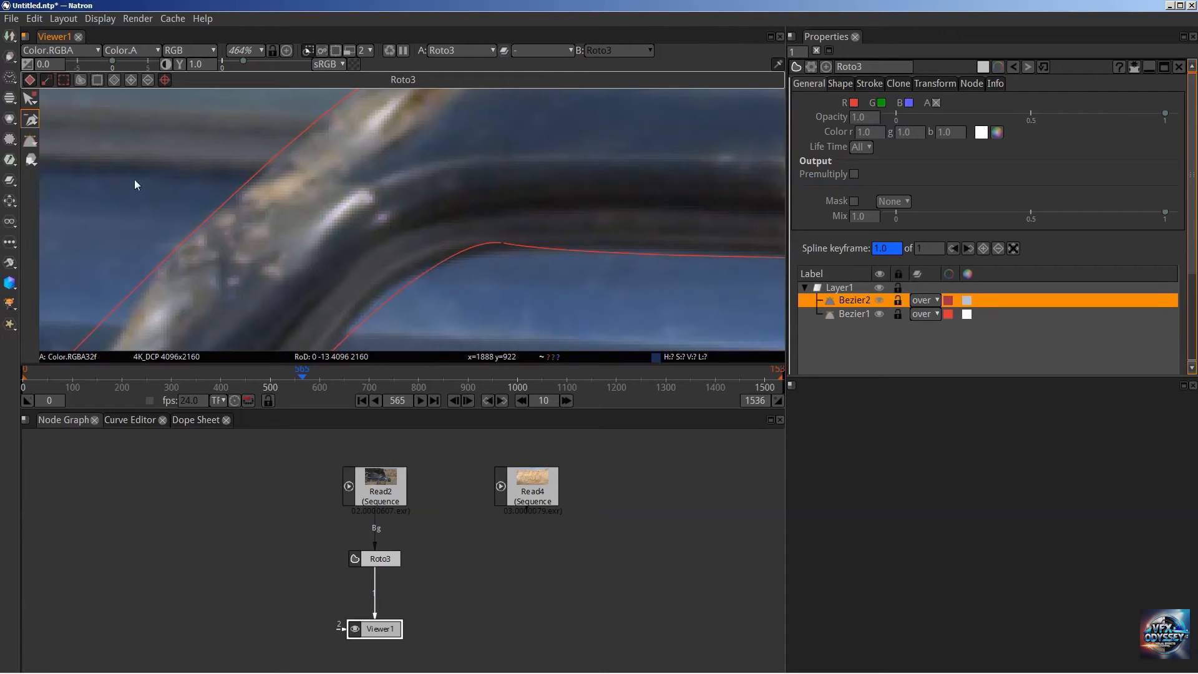
pyautogui.click(30, 98)
pyautogui.moveTo(499, 242); pyautogui.dragTo(450, 257)
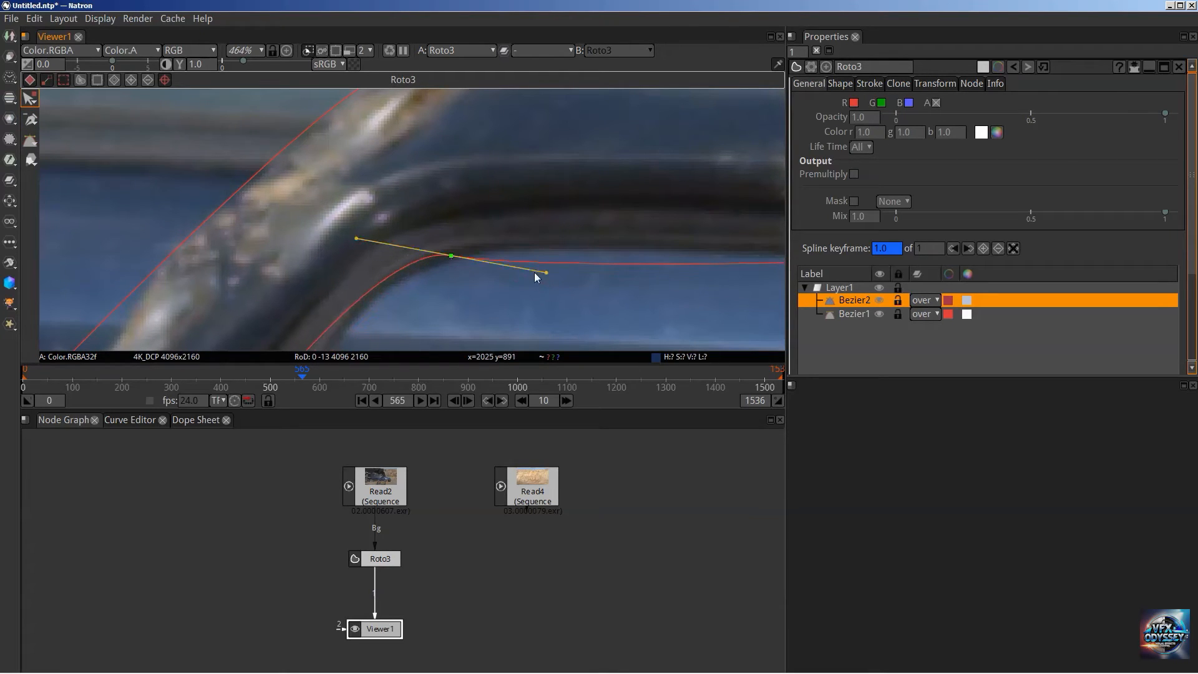
pyautogui.moveTo(546, 272); pyautogui.dragTo(546, 243)
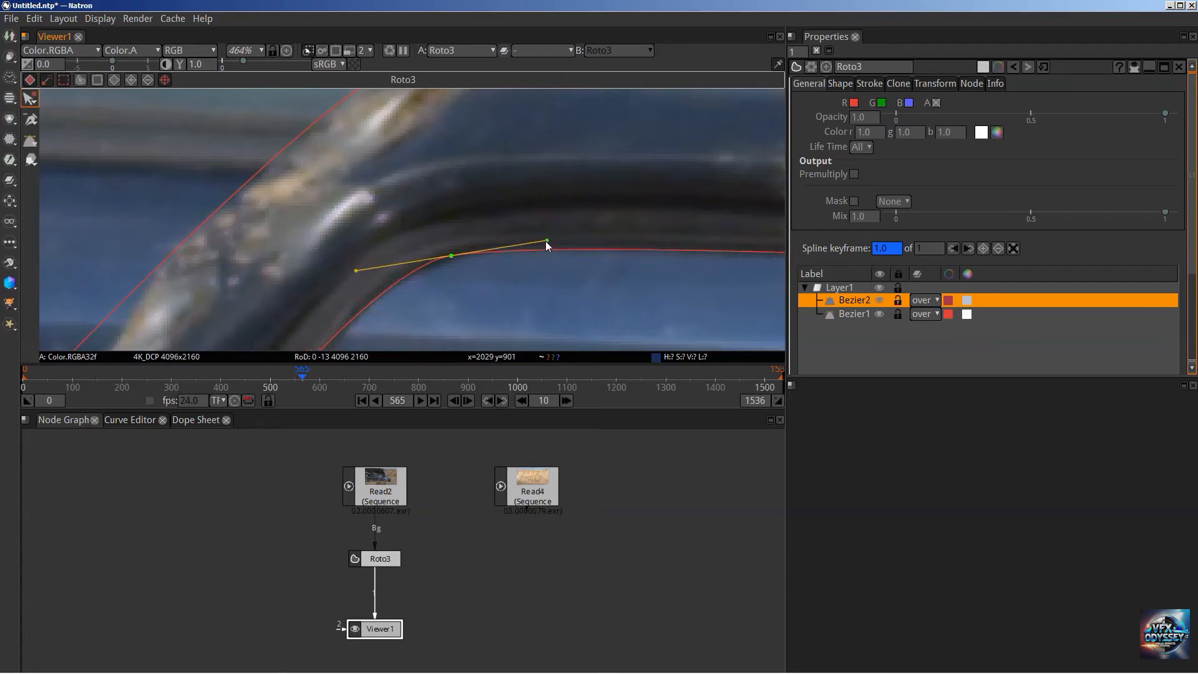
# Remove the extra point beside the window Bezier's lower left corner and fit the corner point and its tangents to the frame.
pyautogui.scroll(-5, 545, 242)
pyautogui.scroll(-3, 570, 267)
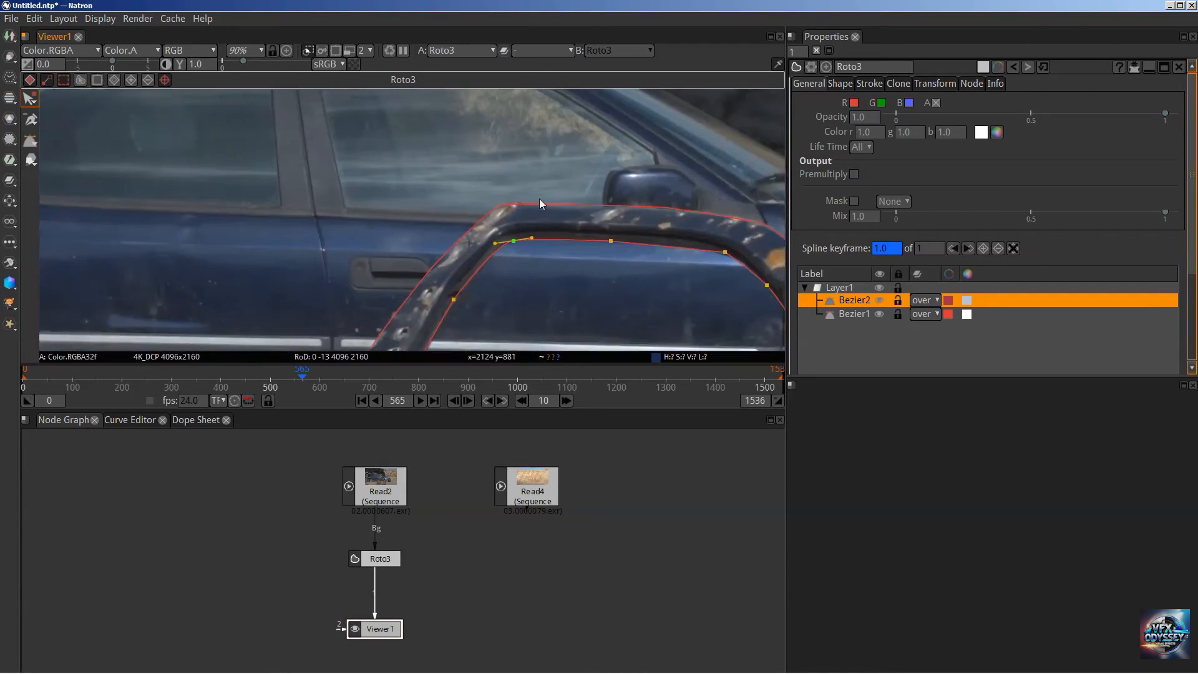
pyautogui.moveTo(559, 229); pyautogui.dragTo(533, 214)
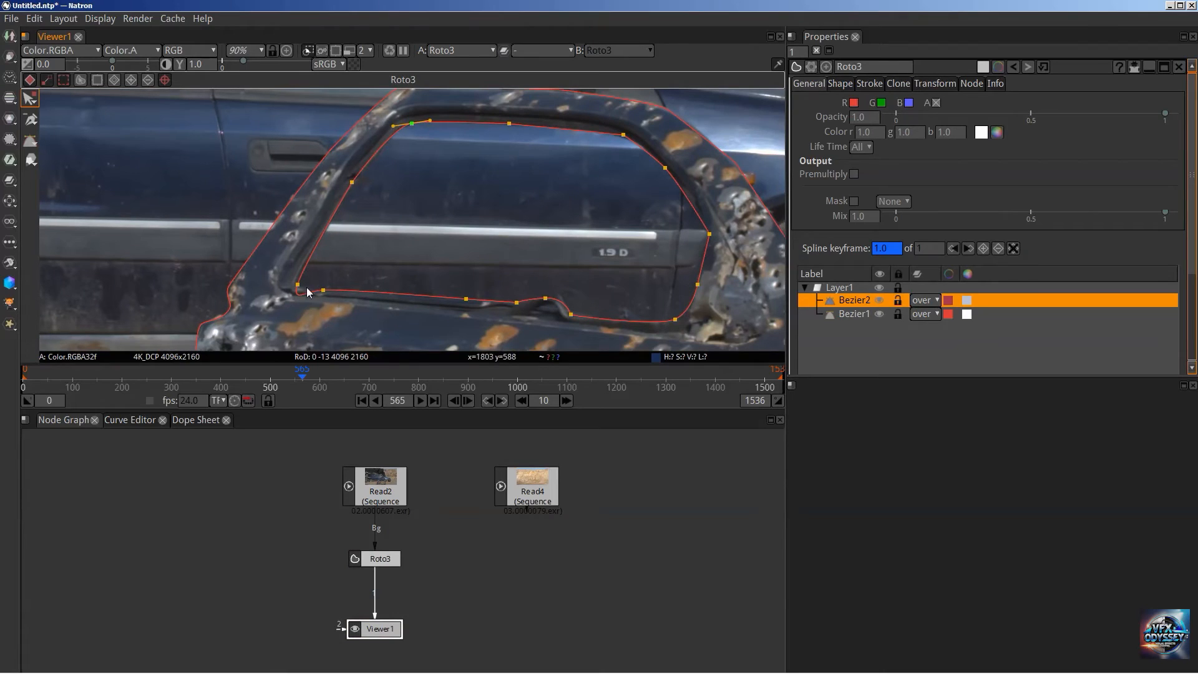
pyautogui.click(29, 123)
pyautogui.click(28, 99)
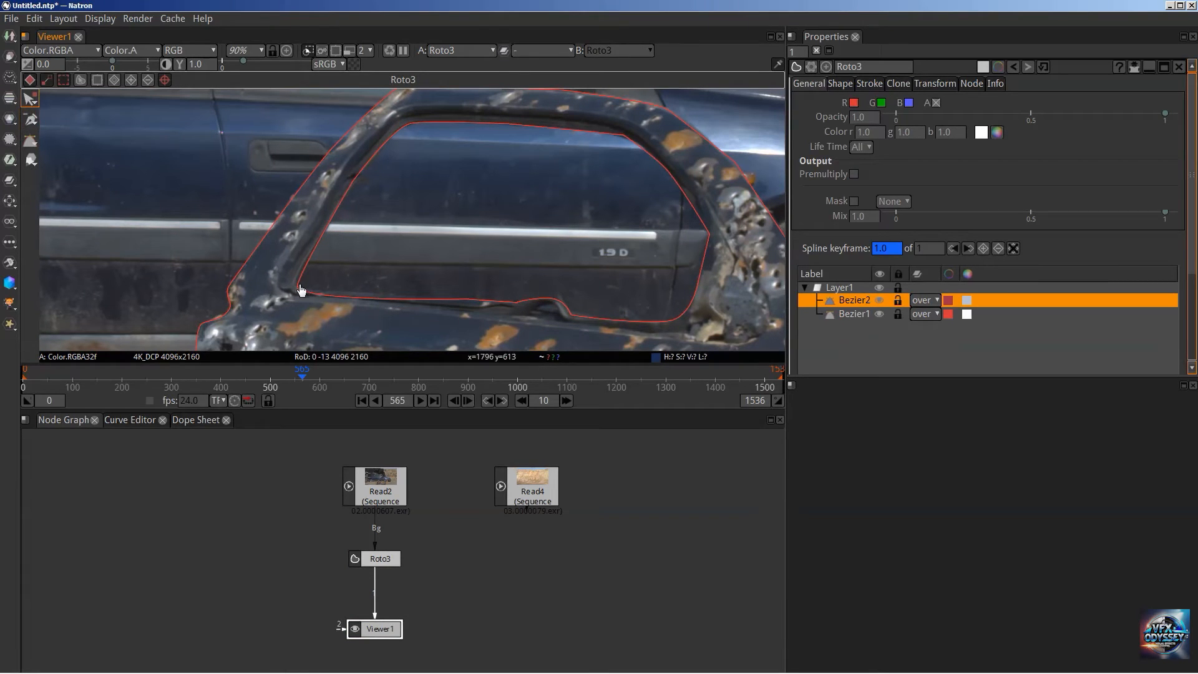
pyautogui.click(296, 286)
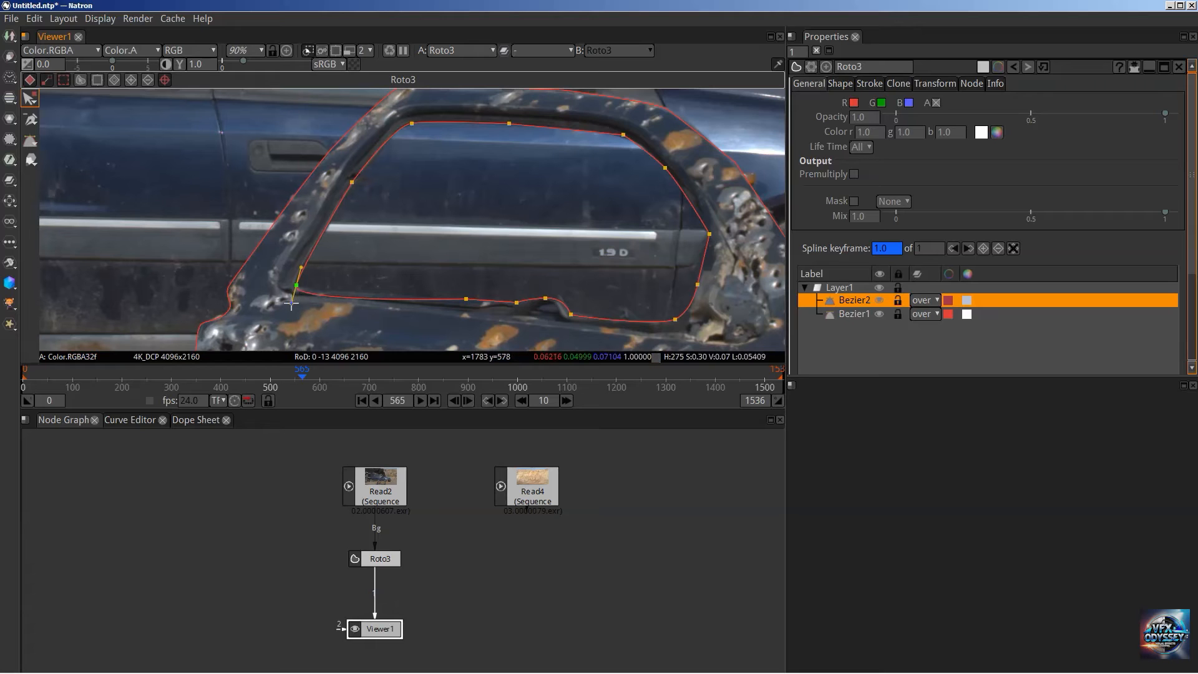
pyautogui.moveTo(292, 303); pyautogui.dragTo(301, 287)
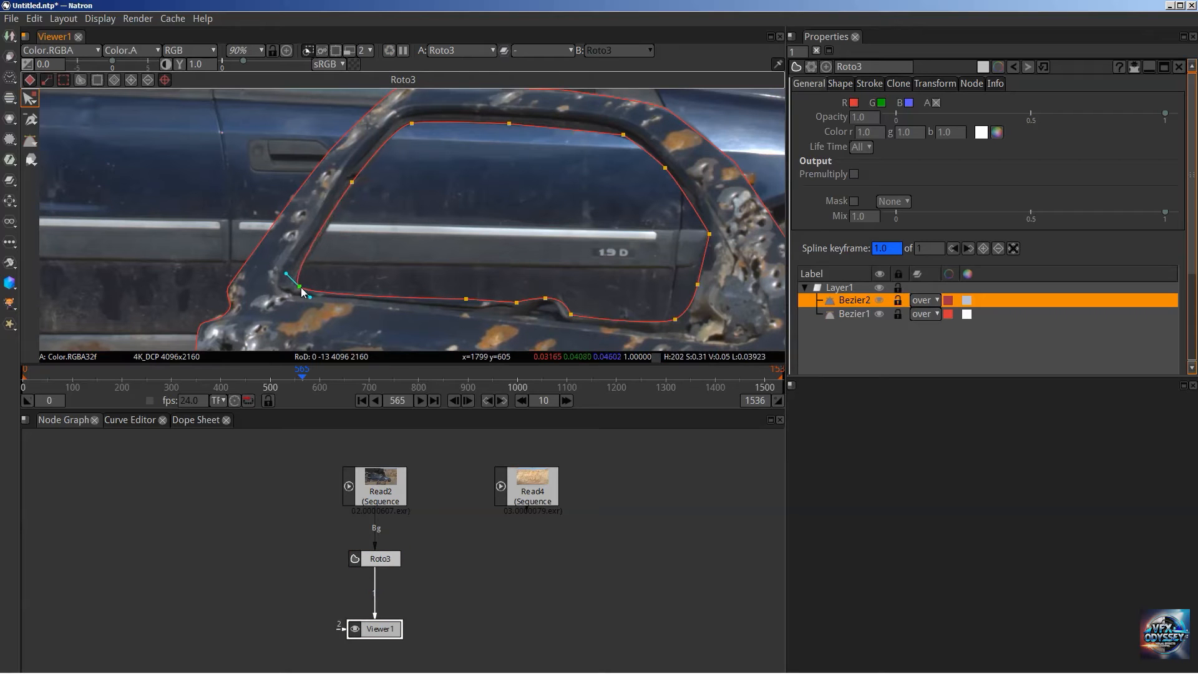
pyautogui.click(35, 126)
pyautogui.moveTo(33, 129); pyautogui.dragTo(94, 163)
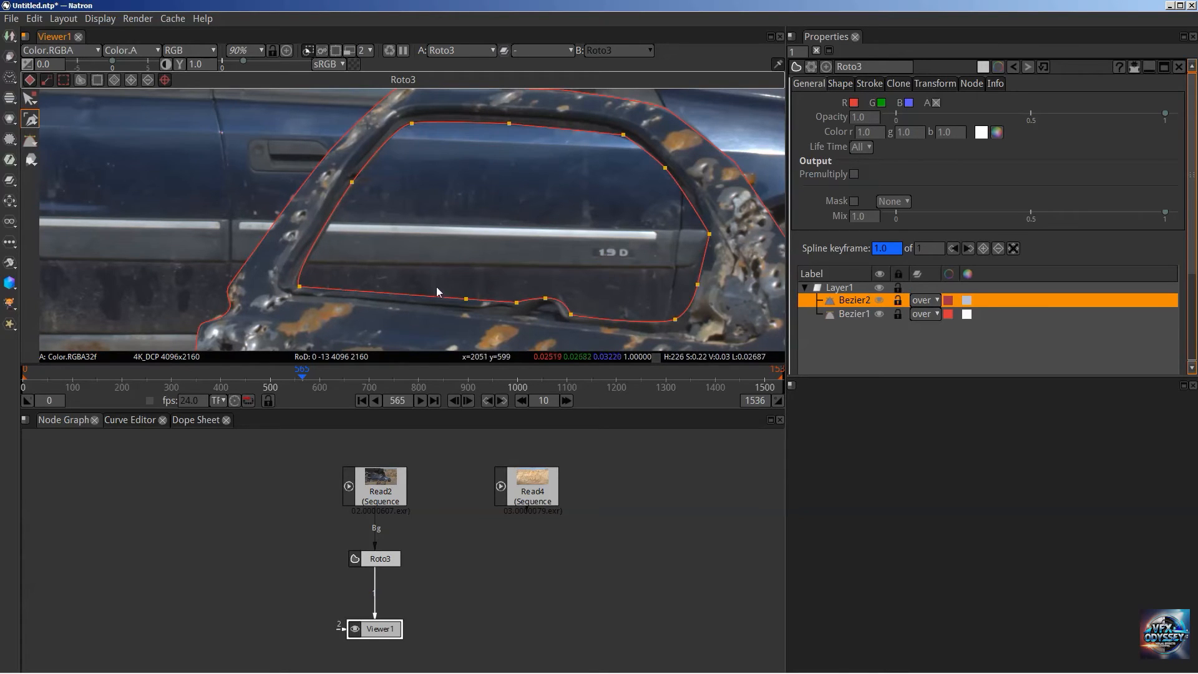
pyautogui.scroll(-4, 458, 246)
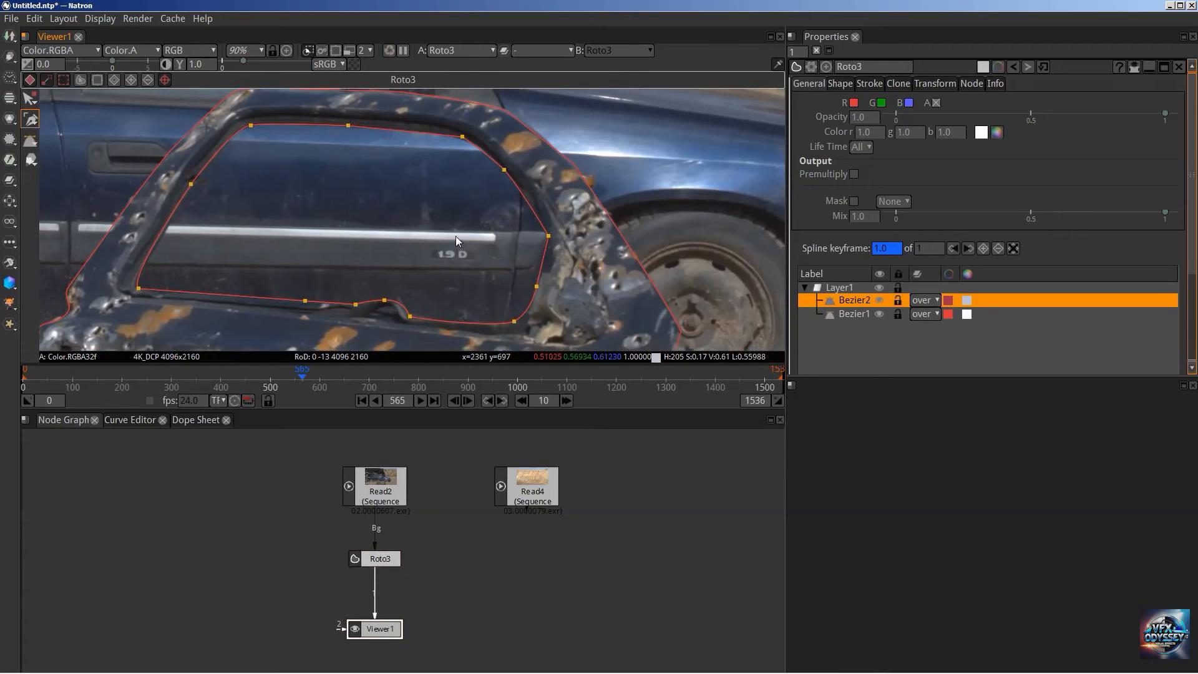
# Display the Roto3 node's alpha channel in the viewer to examine the door matte with the whole shape in view.
pyautogui.scroll(-4, 497, 226)
pyautogui.scroll(-2, 497, 218)
pyautogui.scroll(-2, 493, 186)
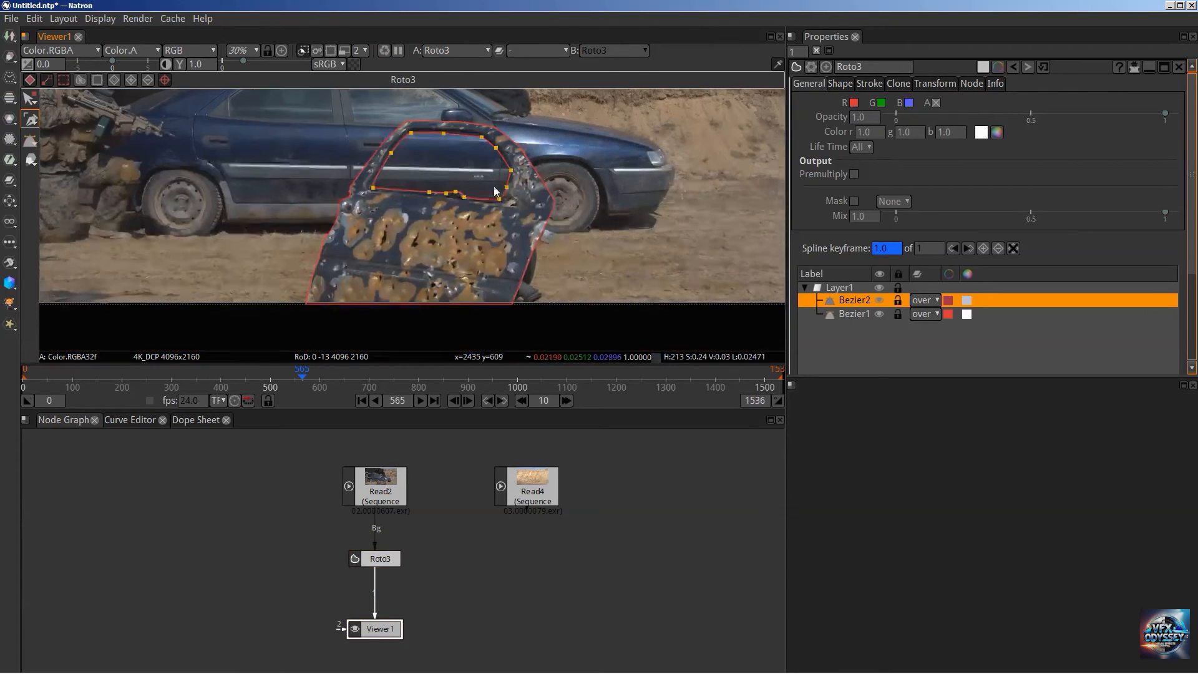
pyautogui.press('a')
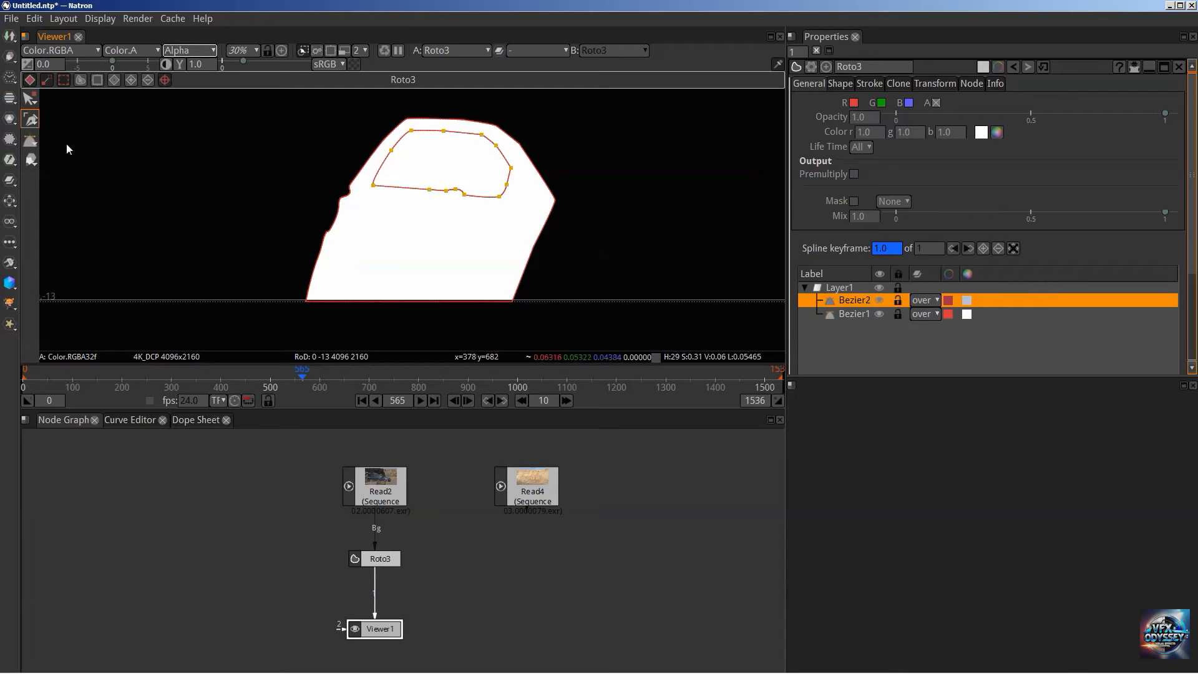
pyautogui.press('q')
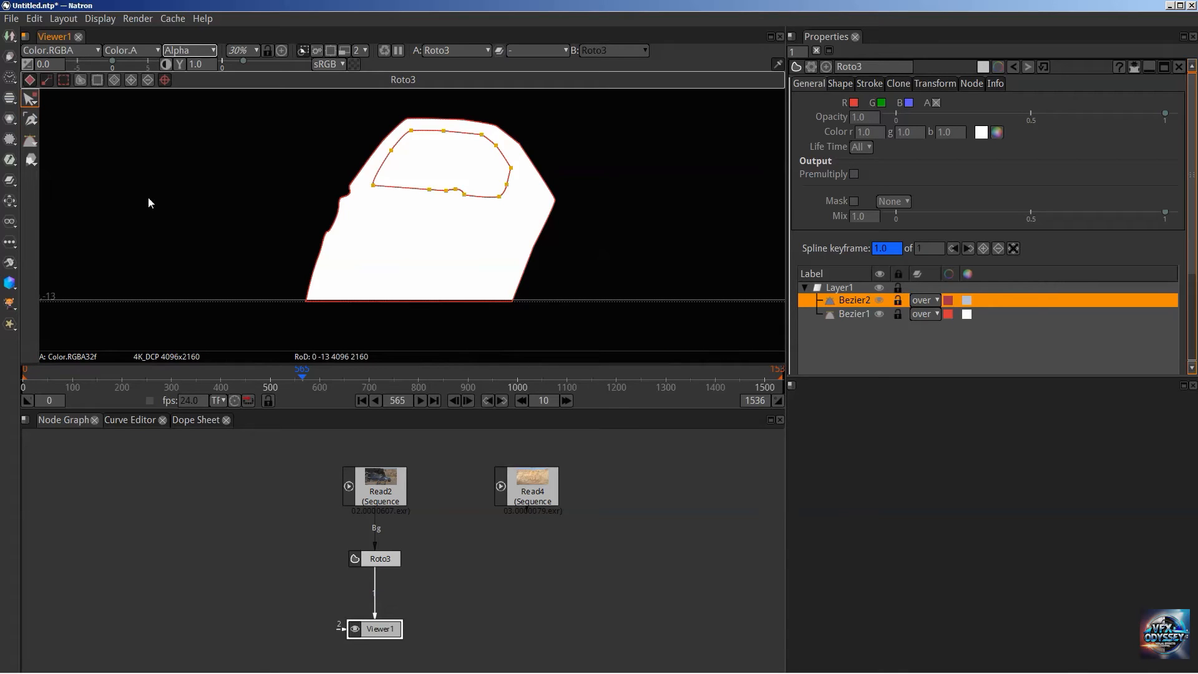
# Set the window Bezier's compositing operation to difference to cut the opening from the door matte, and return the viewer to RGB.
pyautogui.click(853, 314)
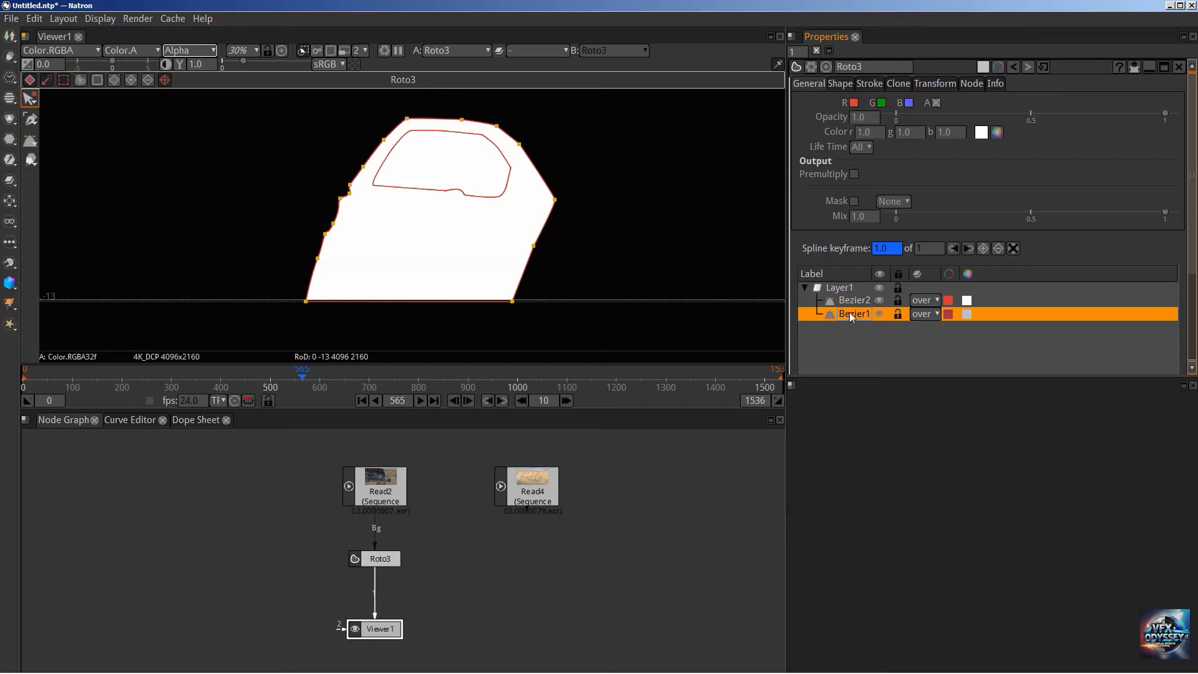
pyautogui.click(848, 305)
pyautogui.click(847, 316)
pyautogui.click(852, 300)
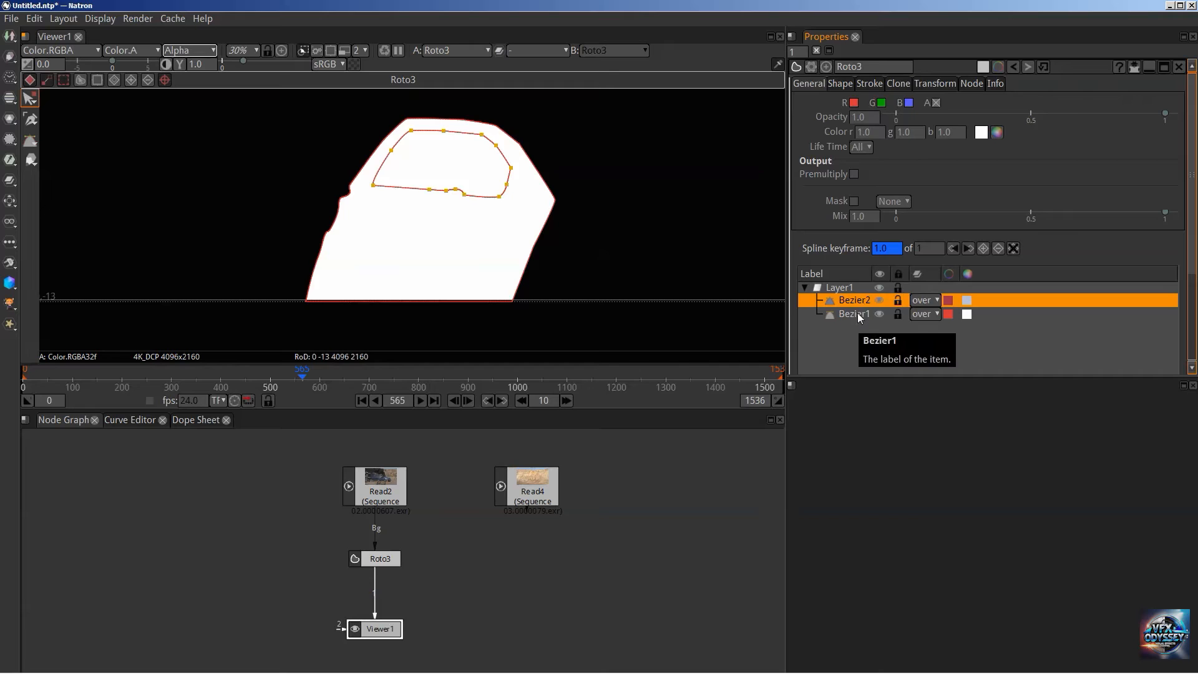
pyautogui.click(936, 302)
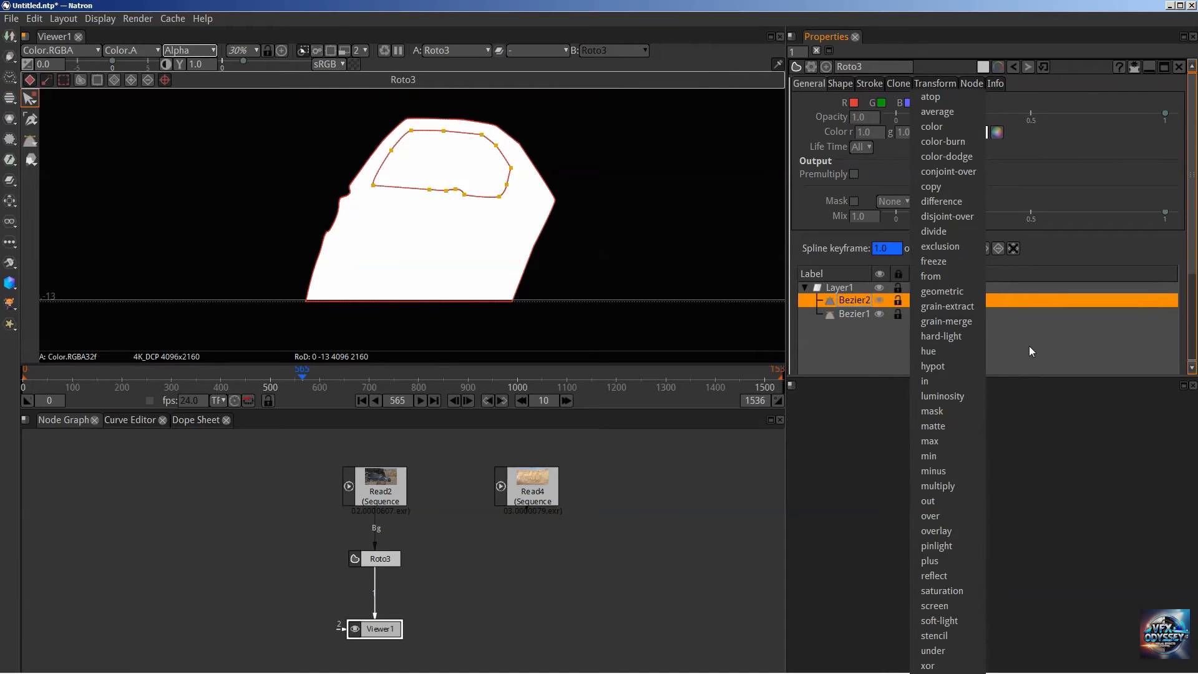
pyautogui.click(949, 301)
pyautogui.click(926, 301)
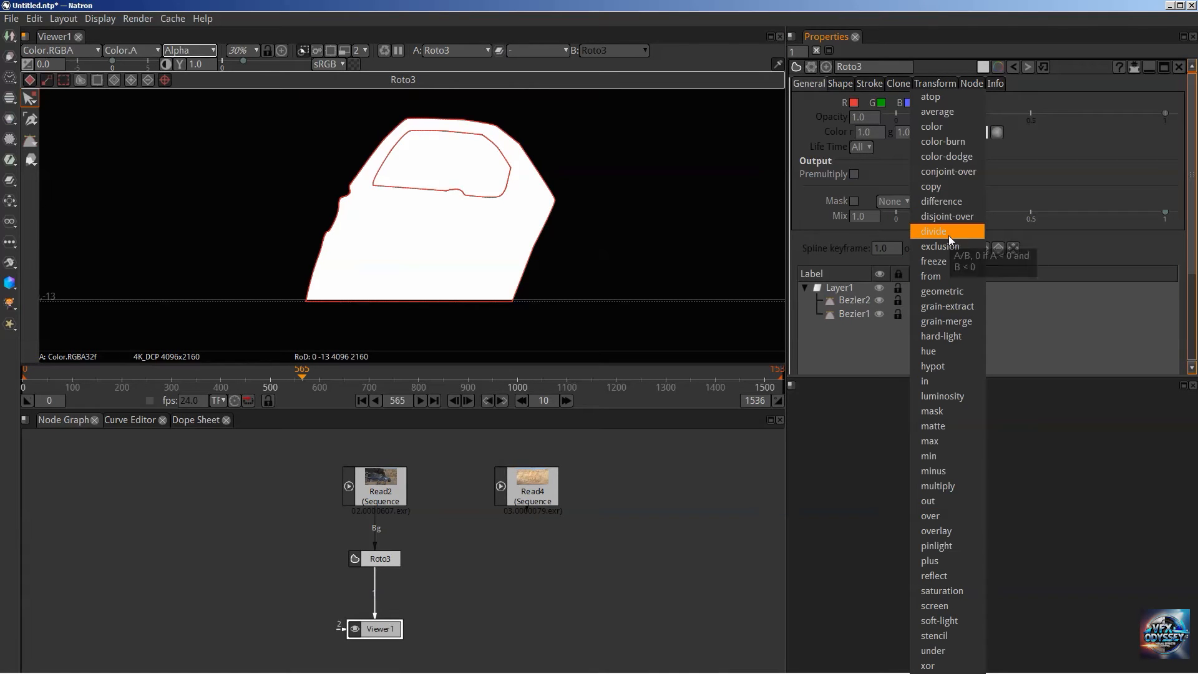
pyautogui.click(951, 205)
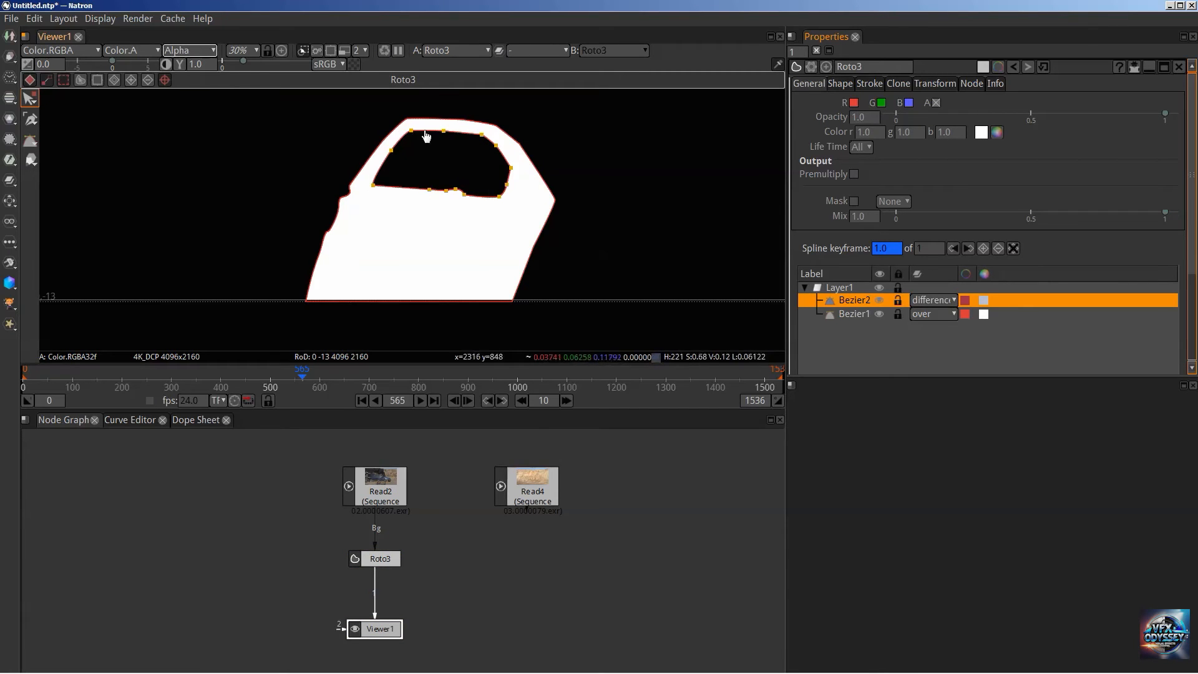
pyautogui.hotkey('shift', 'a')
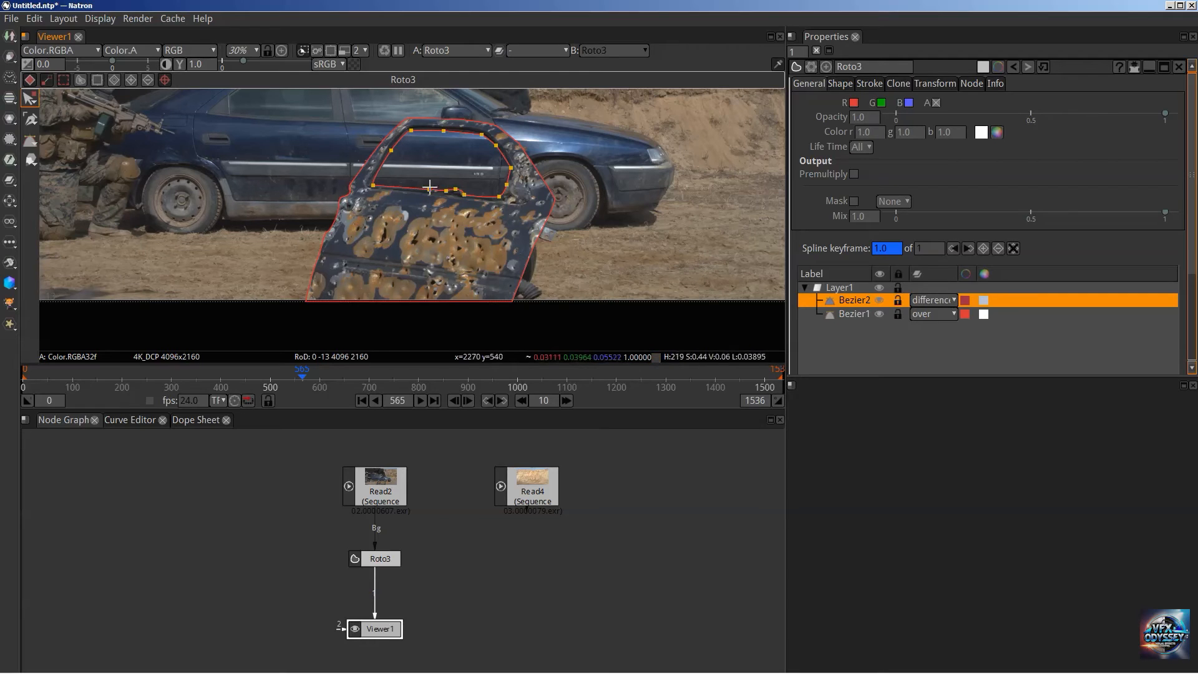
pyautogui.scroll(-2, 498, 232)
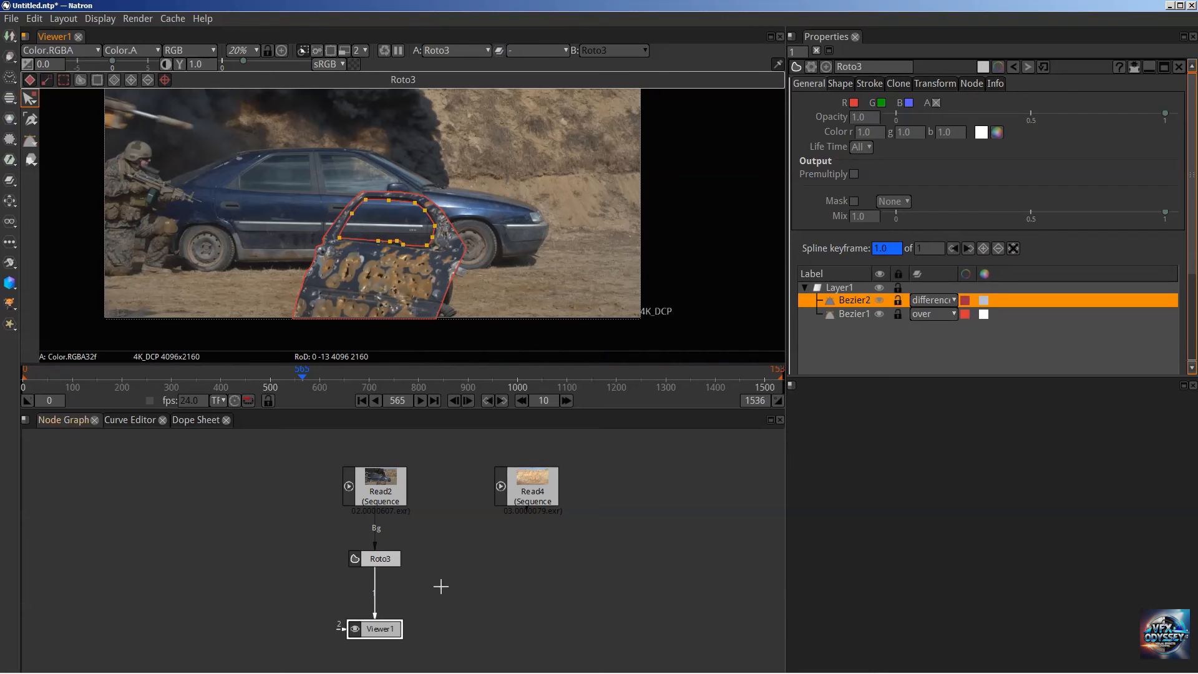
# Move Roto3 aside and add an unconnected HSVTool node below Read2.
pyautogui.moveTo(376, 560); pyautogui.dragTo(443, 555)
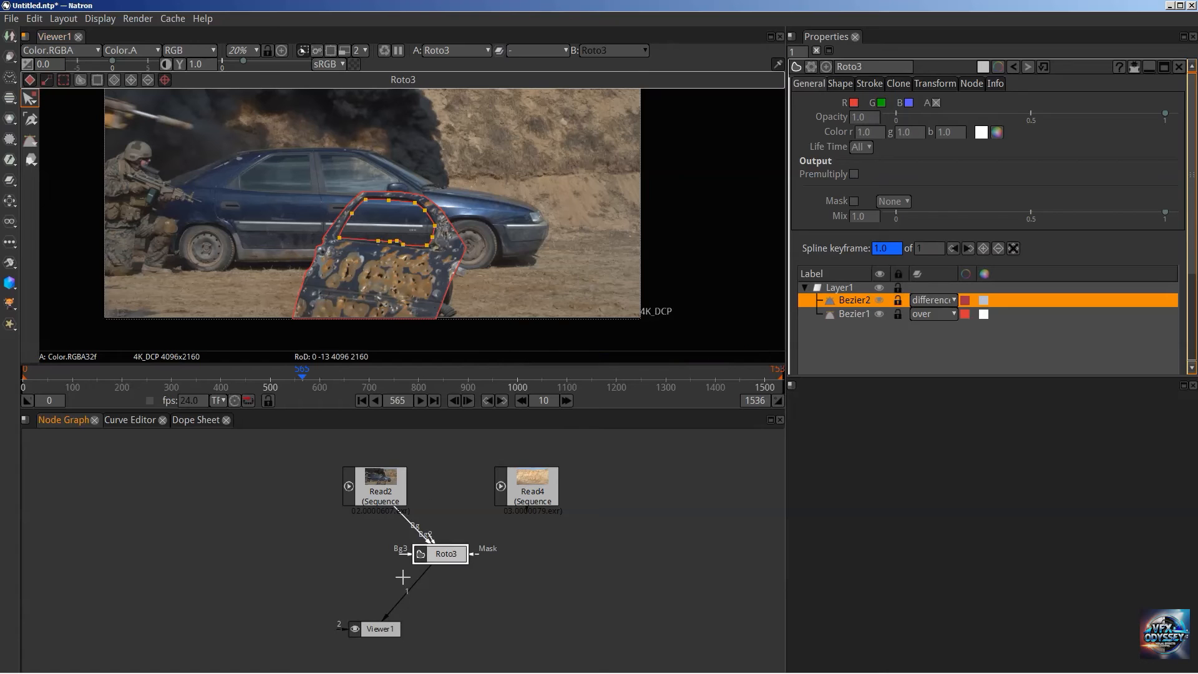
pyautogui.click(367, 559)
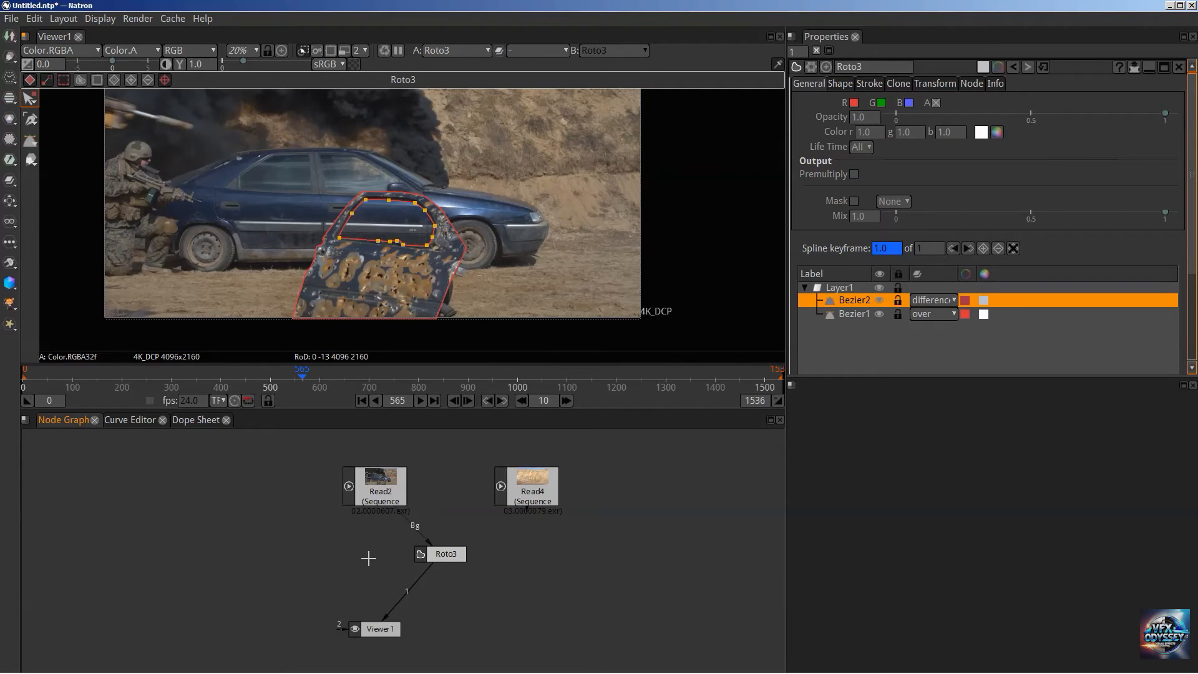
pyautogui.press('Tab')
pyautogui.write('h')
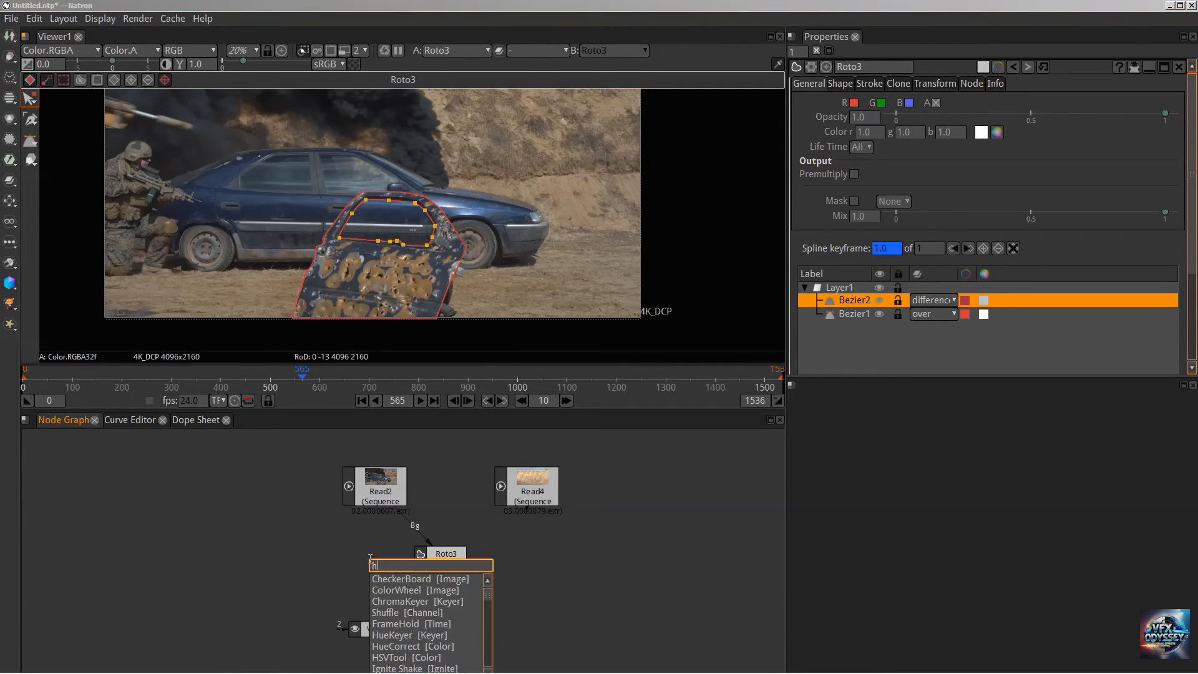
pyautogui.write('astool')
pyautogui.press('BackSpace')
pyautogui.press('BackSpace')
pyautogui.press('BackSpace')
pyautogui.press('BackSpace')
pyautogui.press('BackSpace')
pyautogui.press('BackSpace')
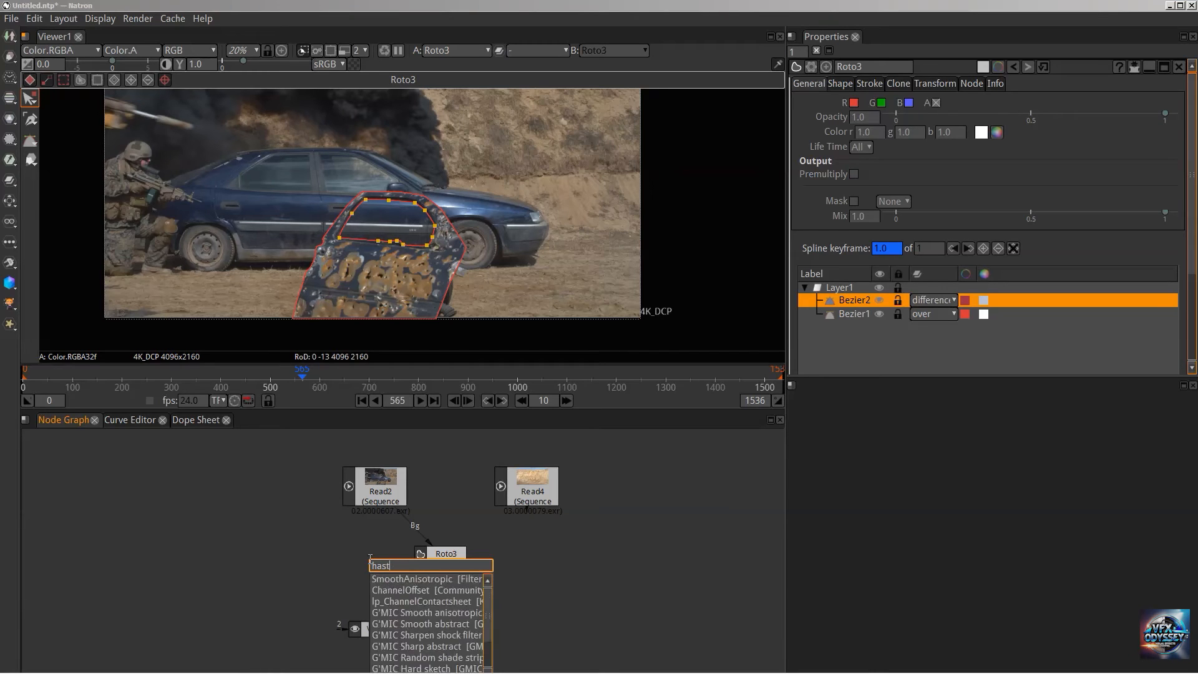
pyautogui.write('sv')
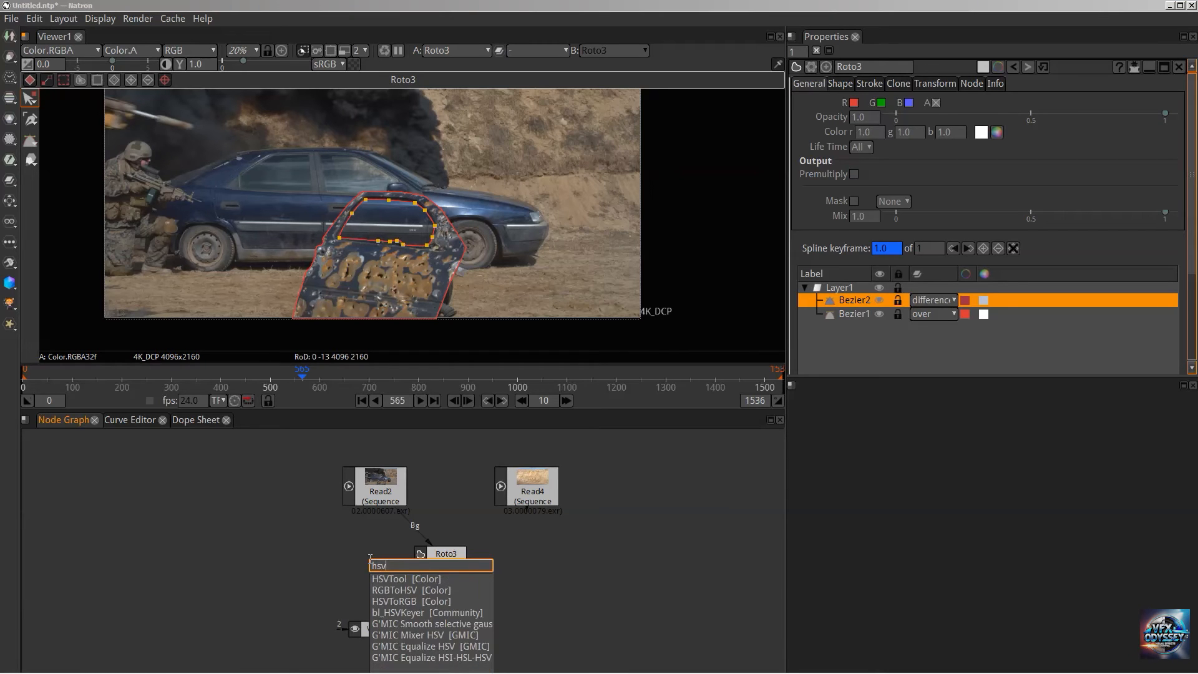
pyautogui.press('Return')
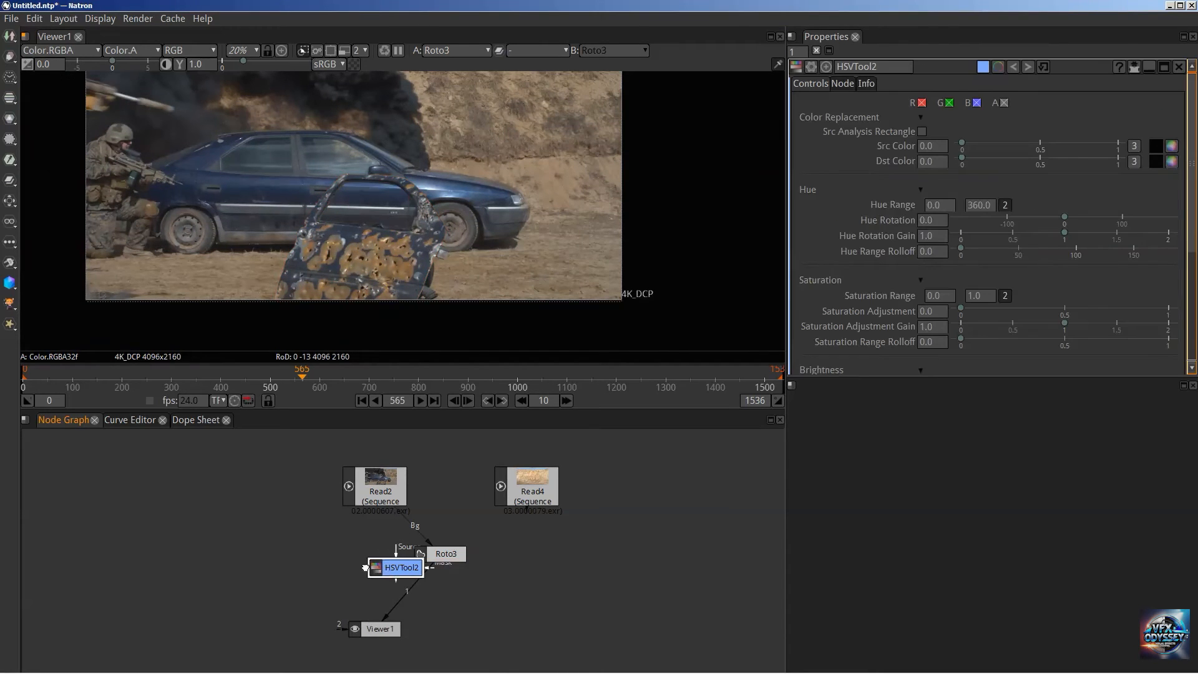
# Connect the HSVTool between Read2 and the viewer with Roto3 as its mask, and set Hue Rotation to 93.
pyautogui.moveTo(365, 567); pyautogui.dragTo(371, 494)
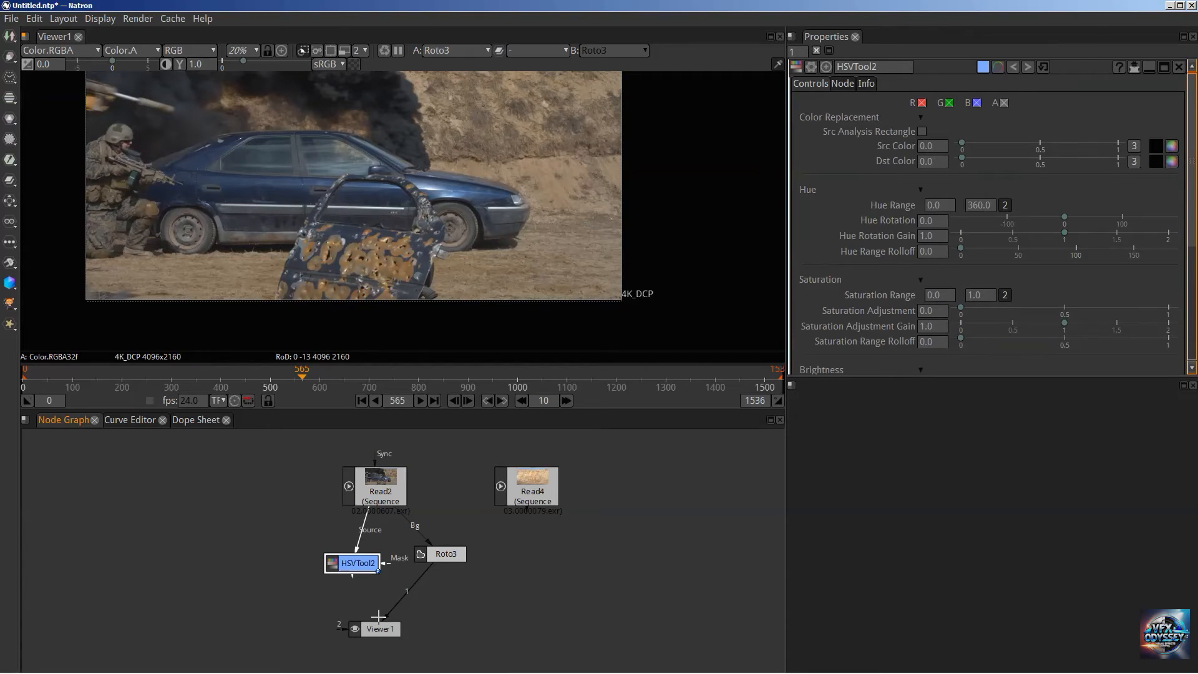
pyautogui.moveTo(384, 615); pyautogui.dragTo(446, 554)
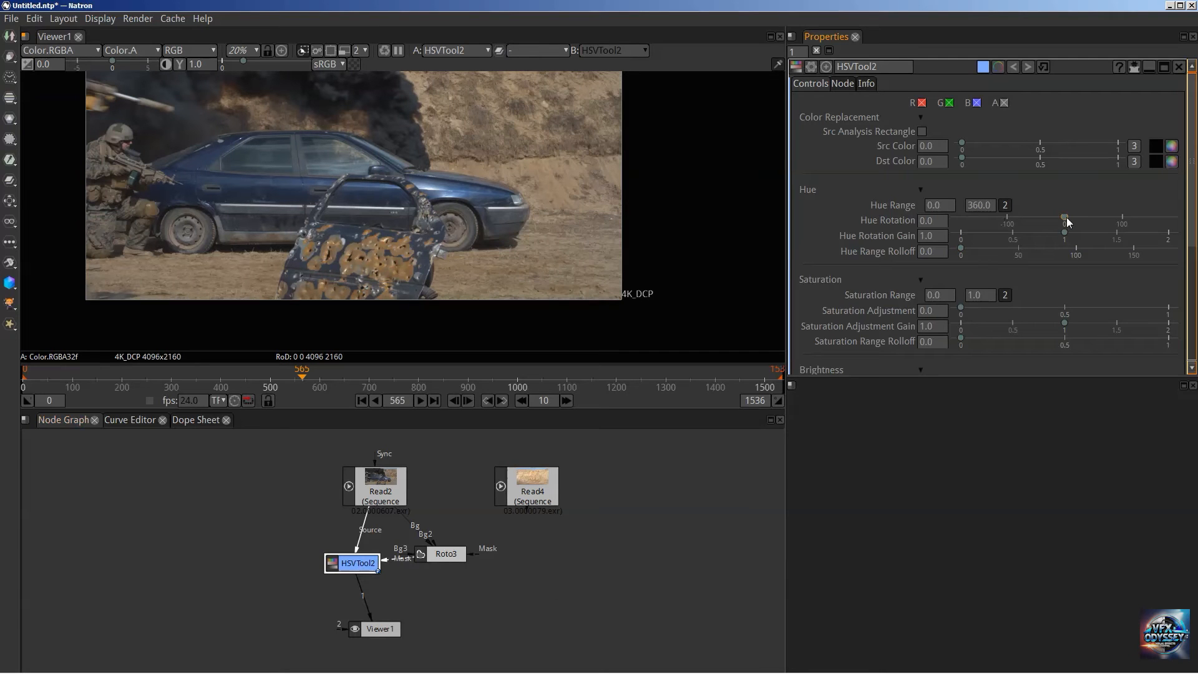
pyautogui.moveTo(1065, 217); pyautogui.dragTo(1121, 218)
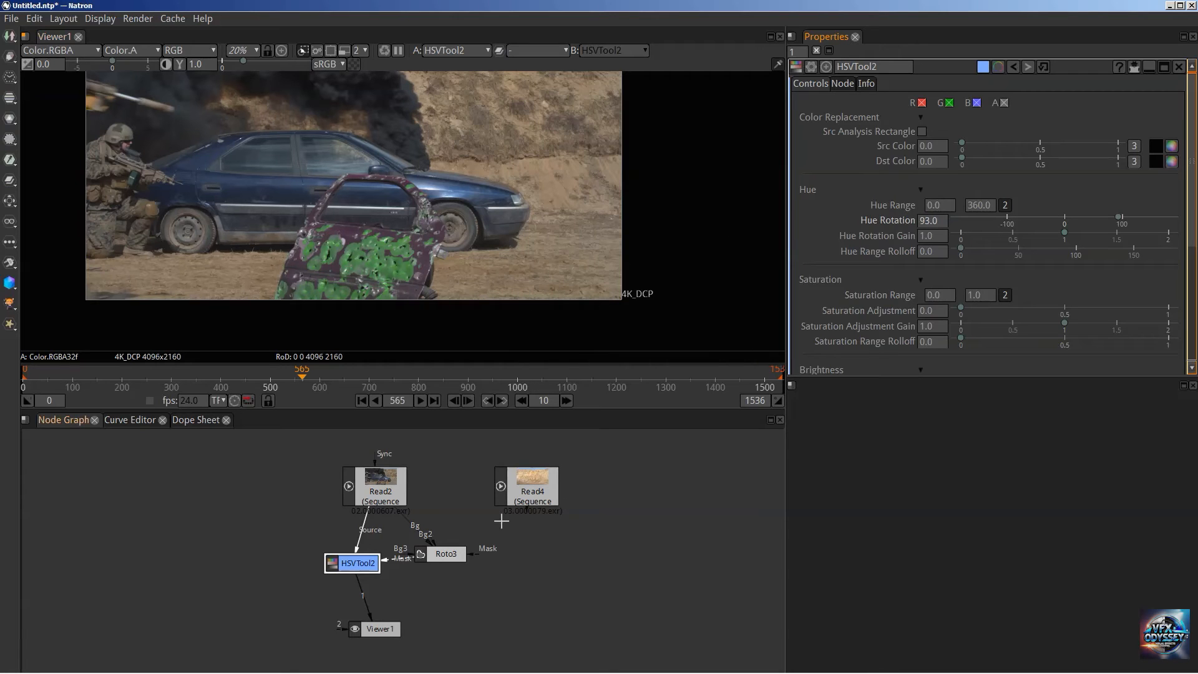
# Make room around Roto3 and the HSVTool, and add a ColorCorrect node to the graph.
pyautogui.moveTo(448, 552); pyautogui.dragTo(477, 561)
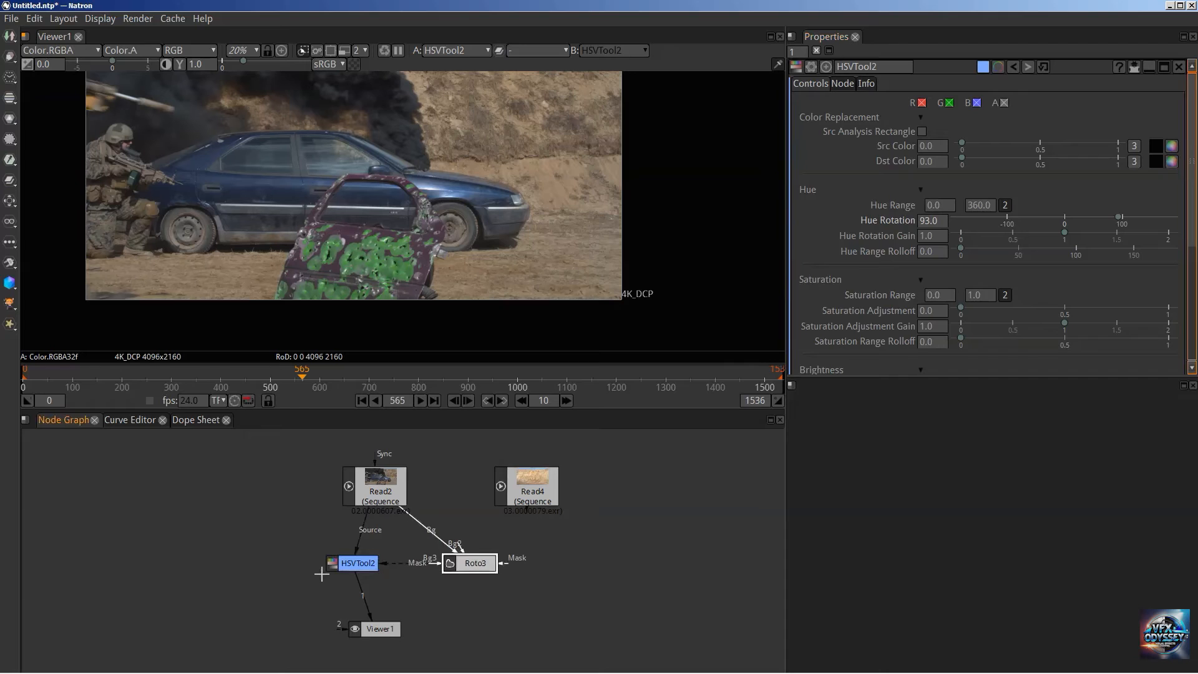
pyautogui.press('Tab')
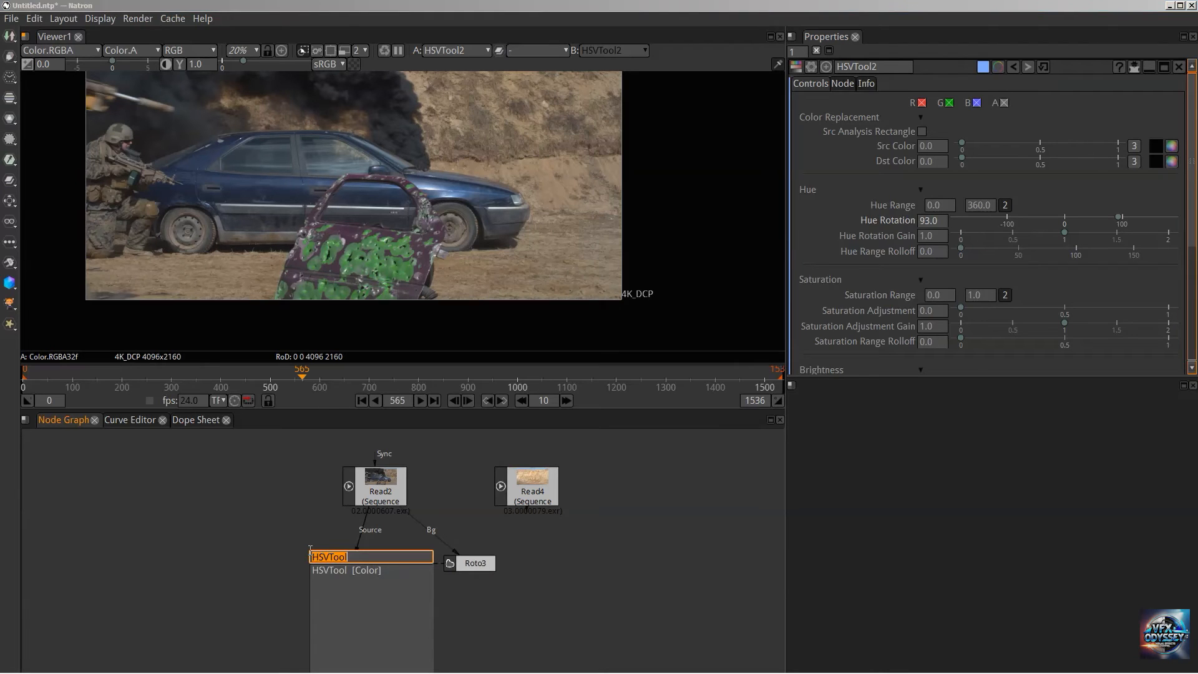
pyautogui.write('color')
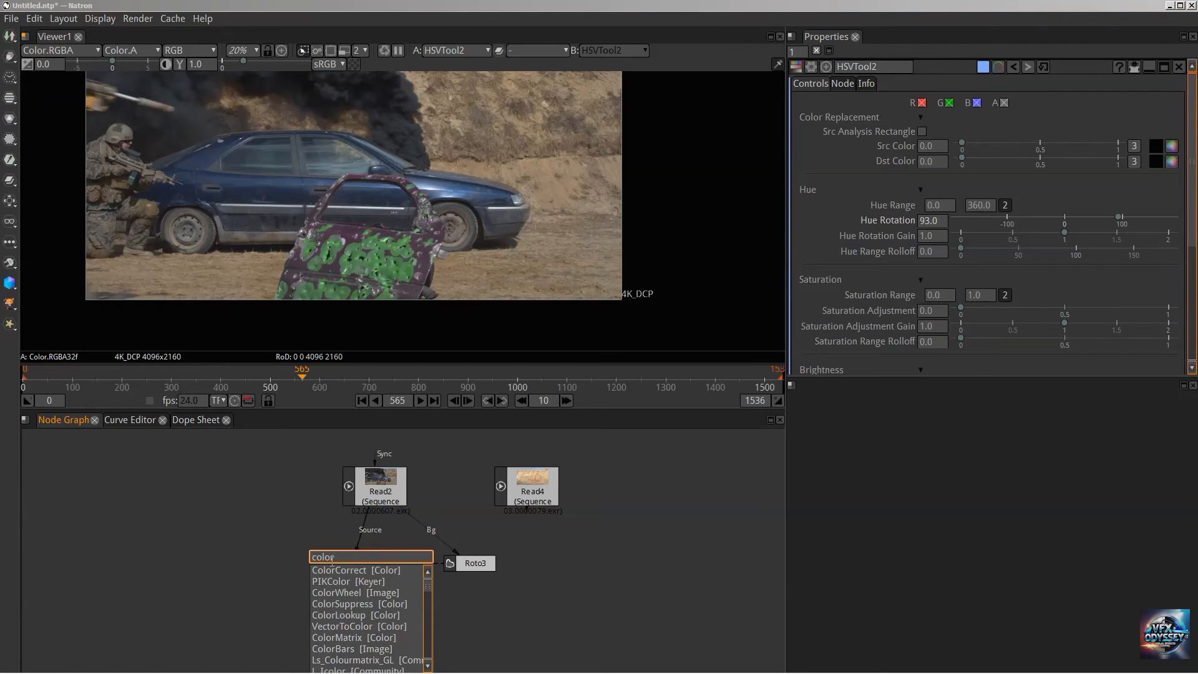
pyautogui.press('Return')
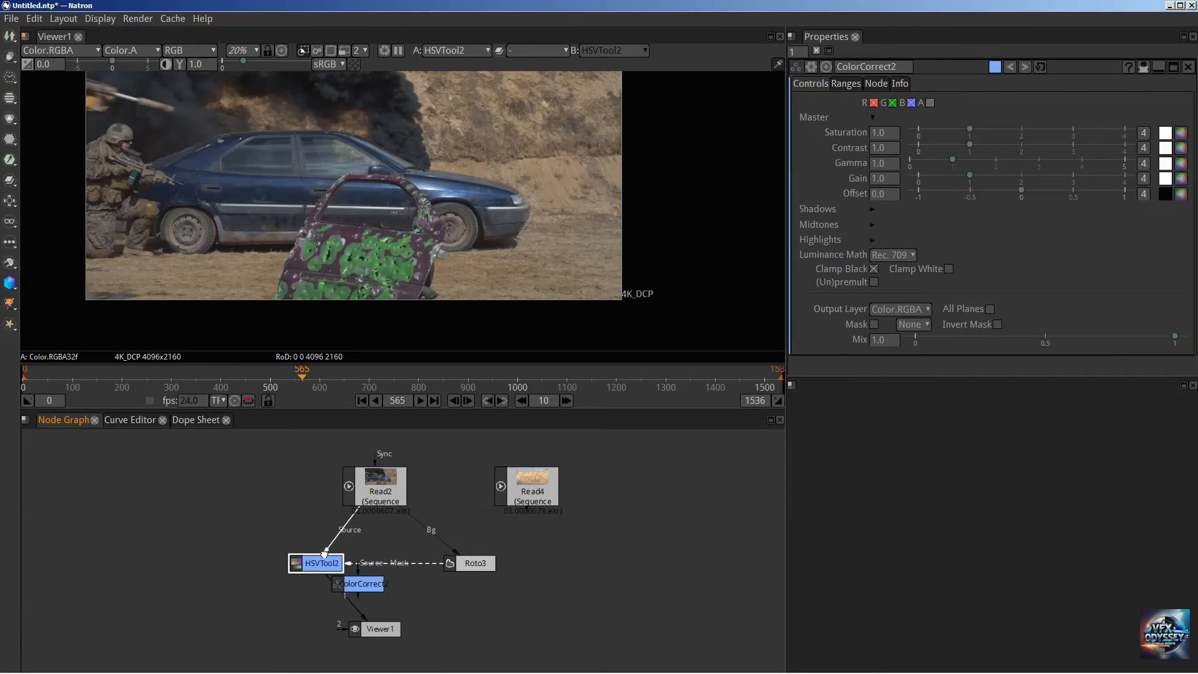
# Connect the ColorCorrect between Read2 and the viewer with Roto3 as its mask, and set the master saturation to 0.
pyautogui.moveTo(384, 588); pyautogui.dragTo(395, 591)
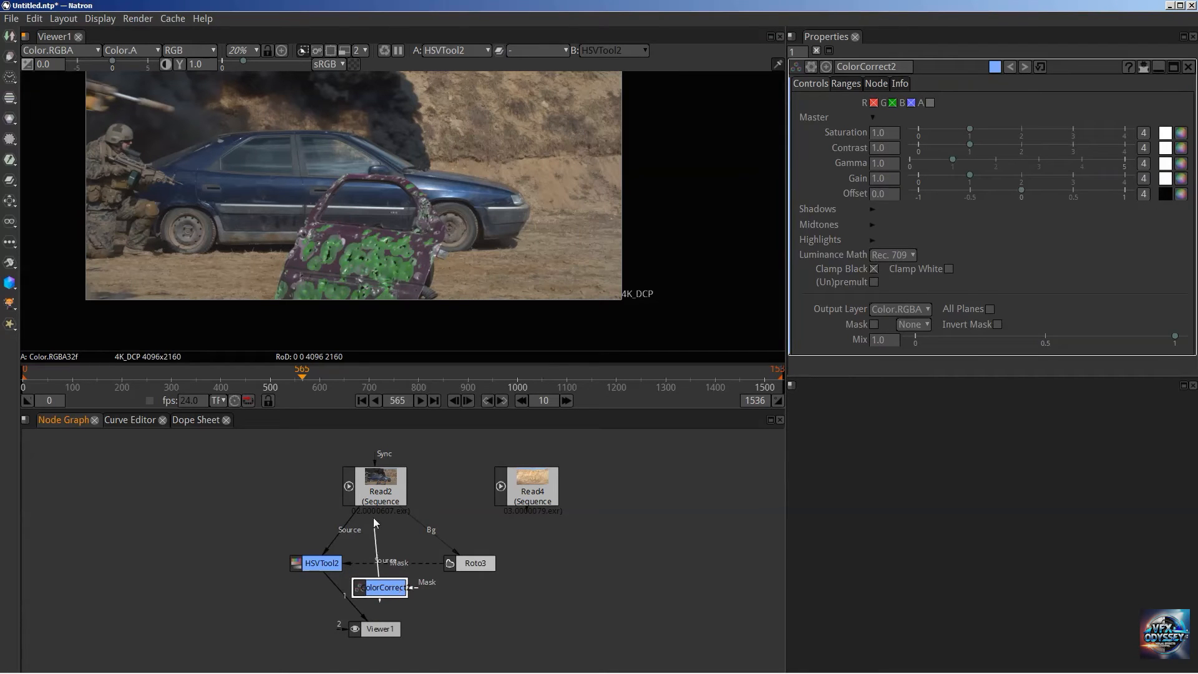
pyautogui.moveTo(373, 518); pyautogui.dragTo(374, 507)
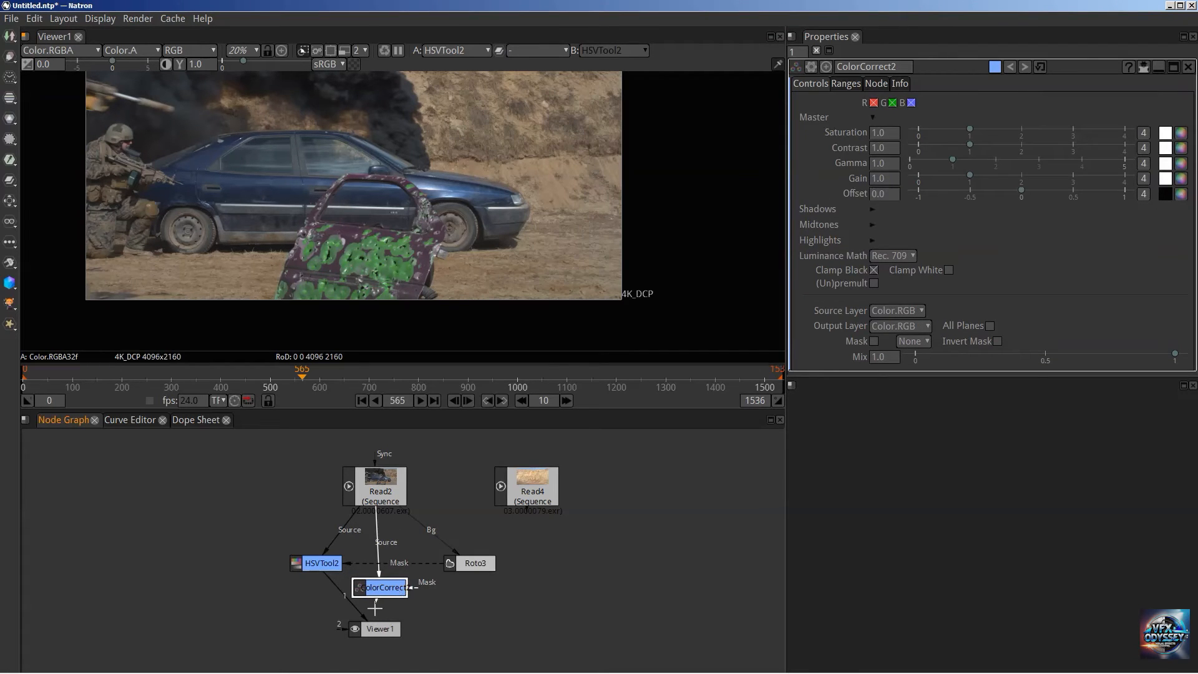
pyautogui.moveTo(365, 618); pyautogui.dragTo(473, 565)
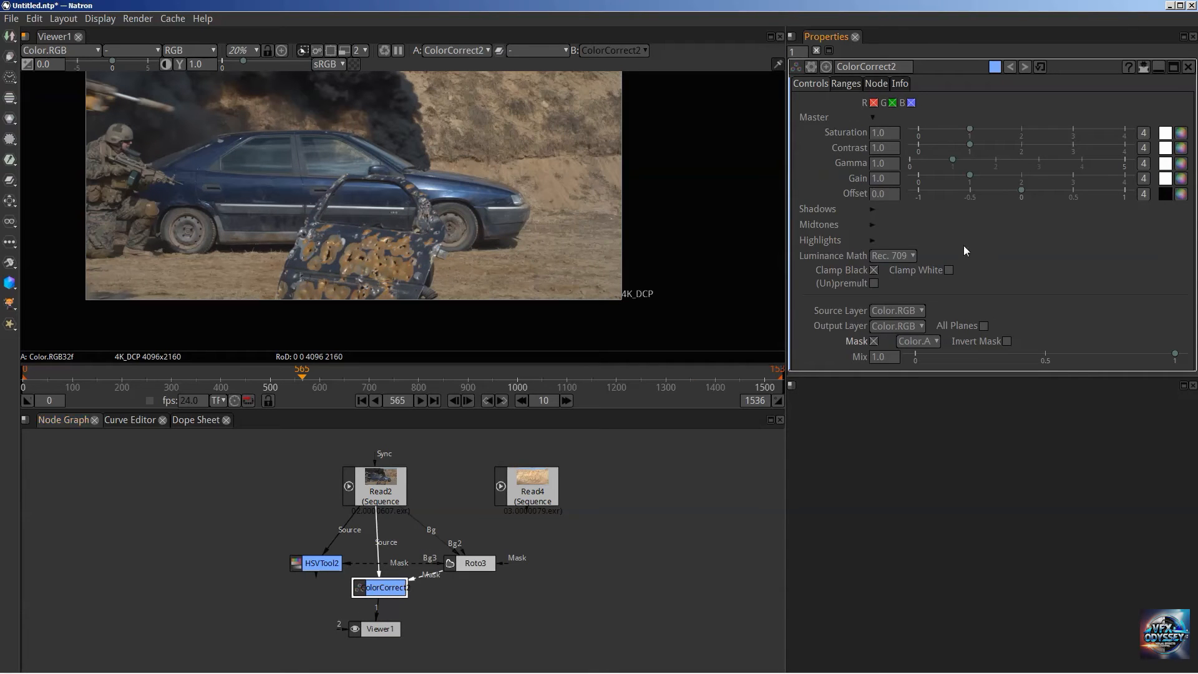
pyautogui.moveTo(970, 130); pyautogui.dragTo(918, 130)
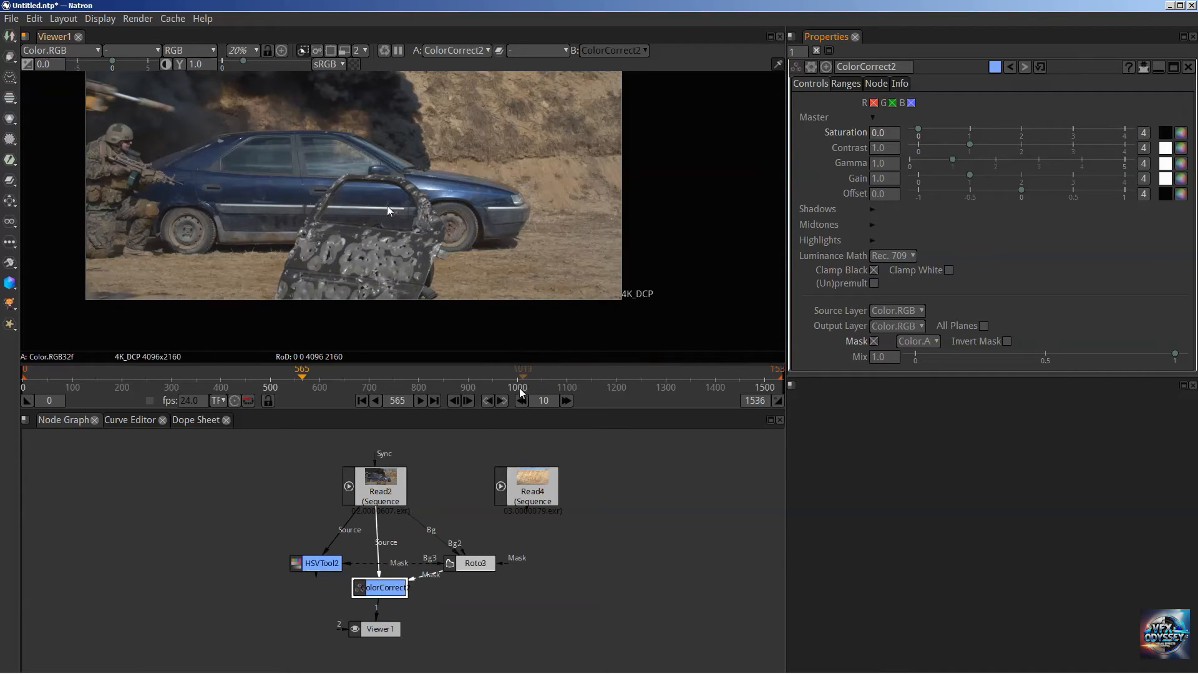
# Delete the HSVTool, ColorCorrect and Roto3 nodes from the graph.
pyautogui.click(320, 565)
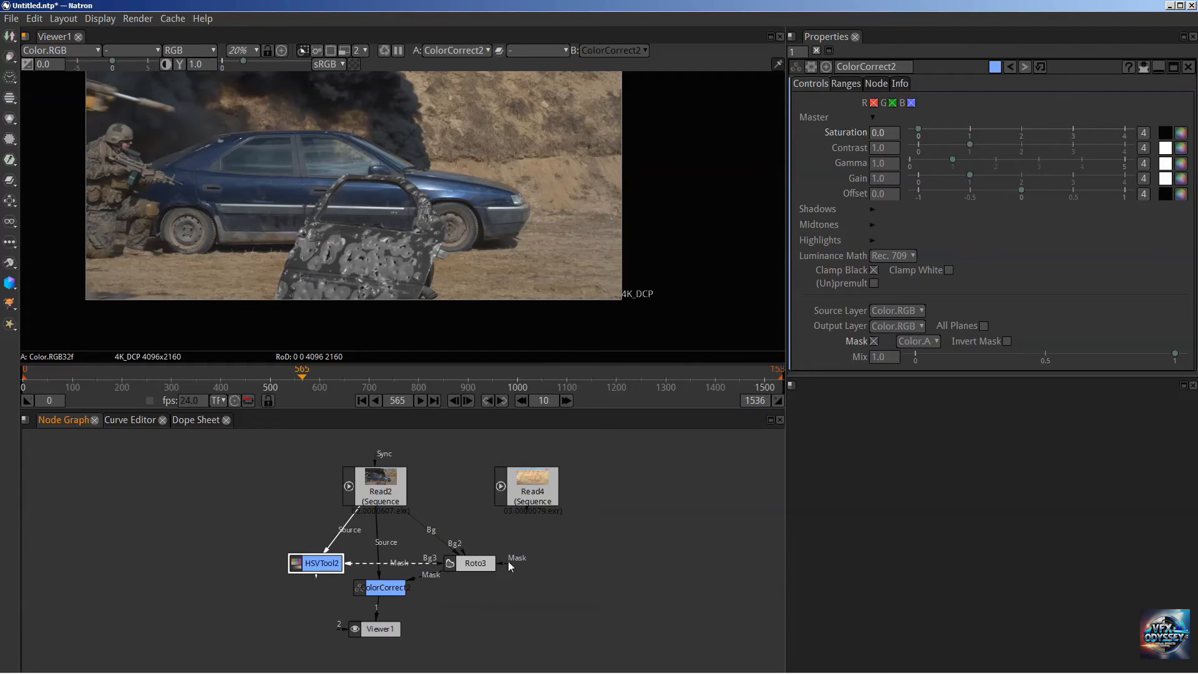
pyautogui.press('Delete')
pyautogui.click(393, 588)
pyautogui.press('Delete')
pyautogui.click(486, 566)
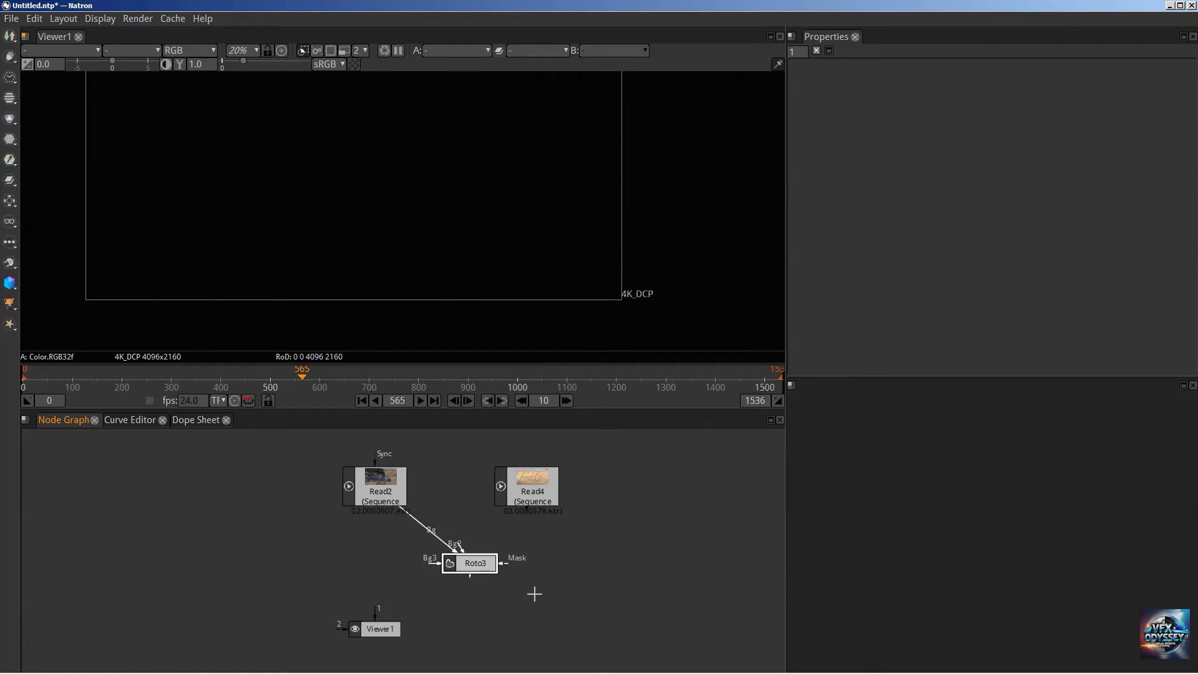
pyautogui.press('Delete')
# Connect the viewer to Read4 and delete the Read2 node.
pyautogui.moveTo(377, 618); pyautogui.dragTo(382, 493)
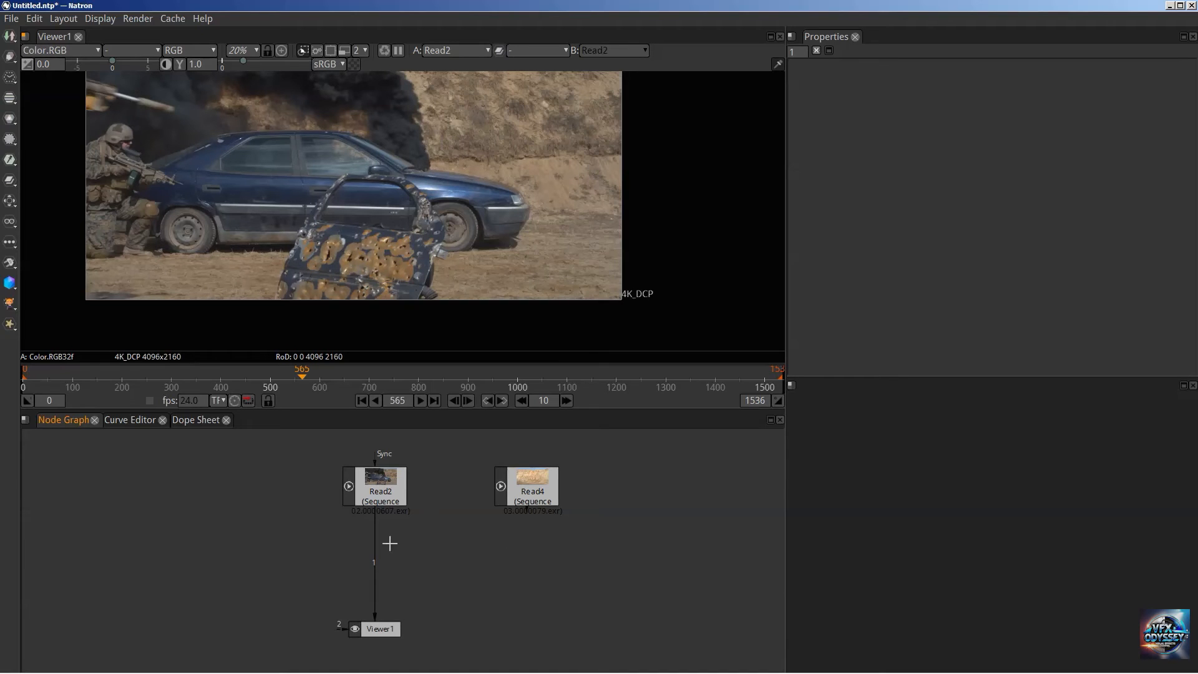
pyautogui.moveTo(375, 543); pyautogui.dragTo(532, 489)
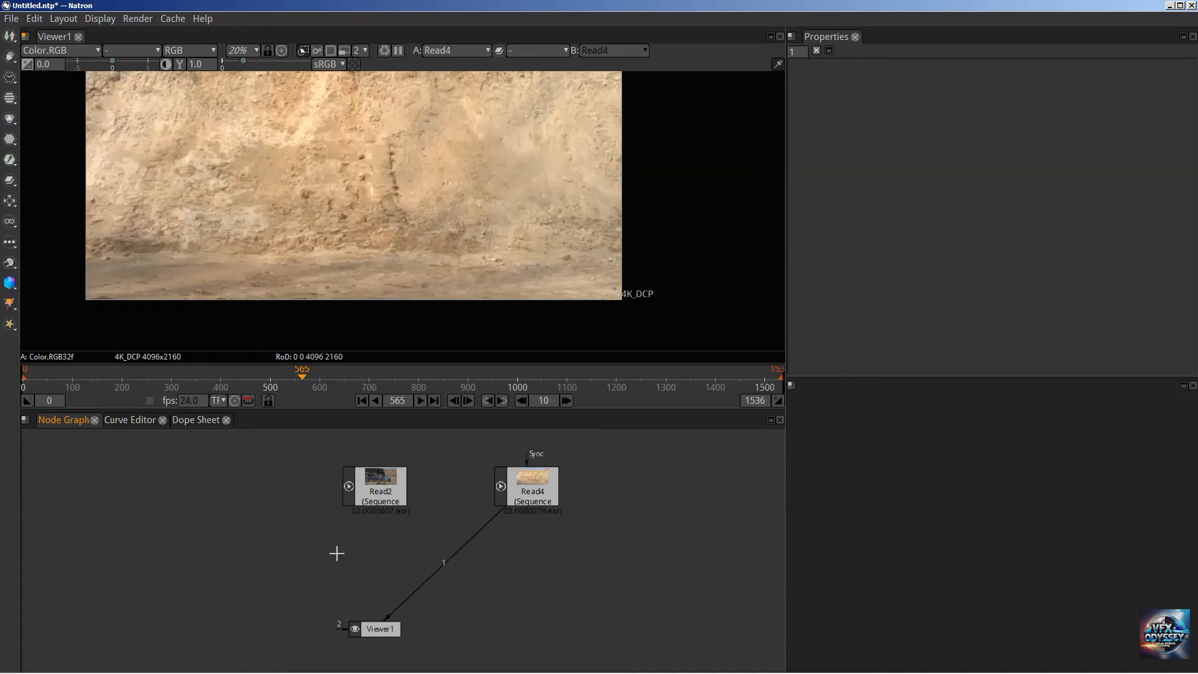
pyautogui.moveTo(383, 490); pyautogui.dragTo(226, 505)
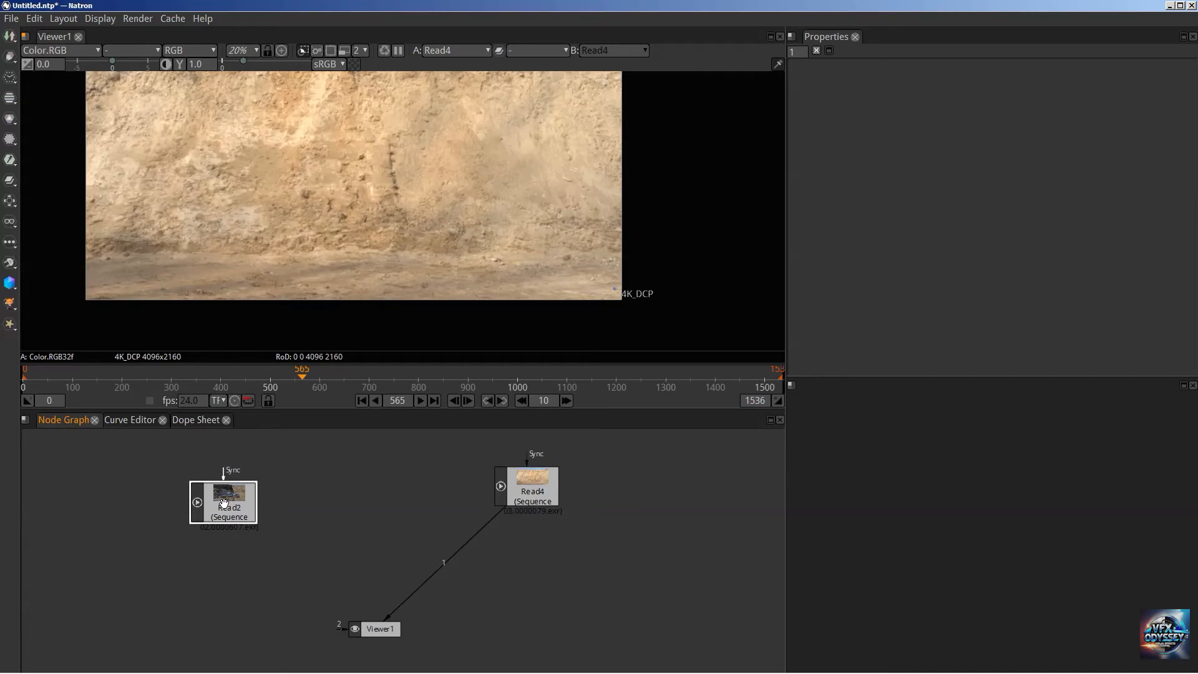
pyautogui.press('Delete')
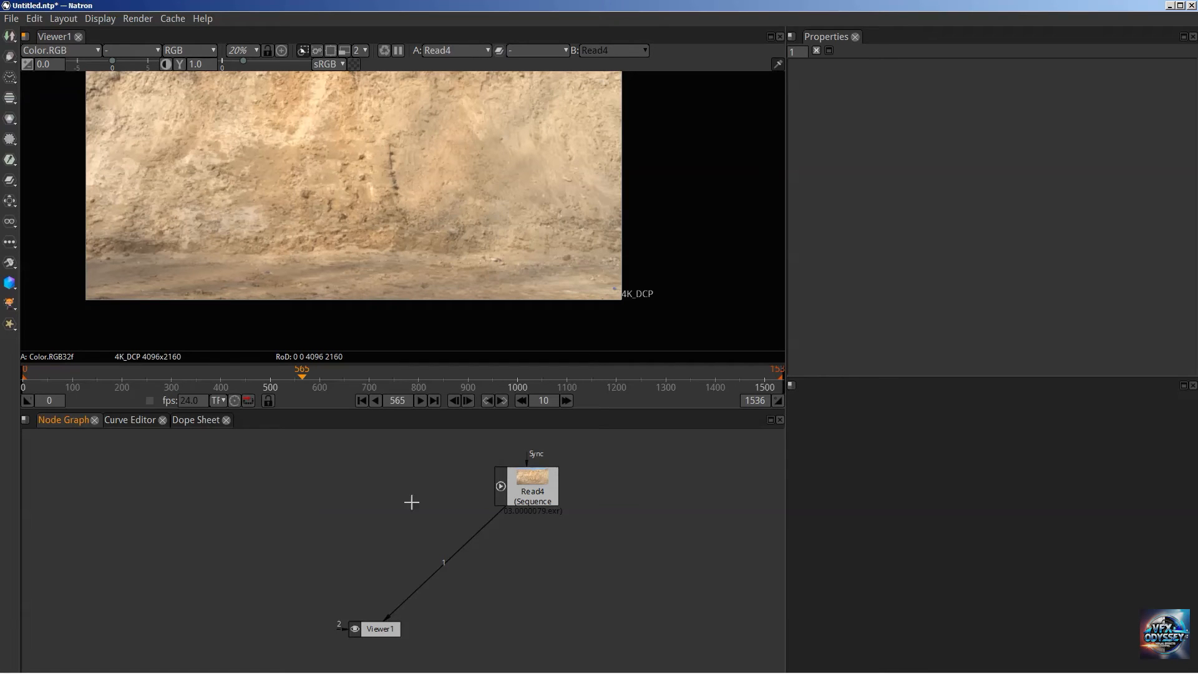
# Move Read4 to above the viewer node and open its properties.
pyautogui.moveTo(523, 492); pyautogui.dragTo(357, 492)
pyautogui.doubleClick(357, 492)
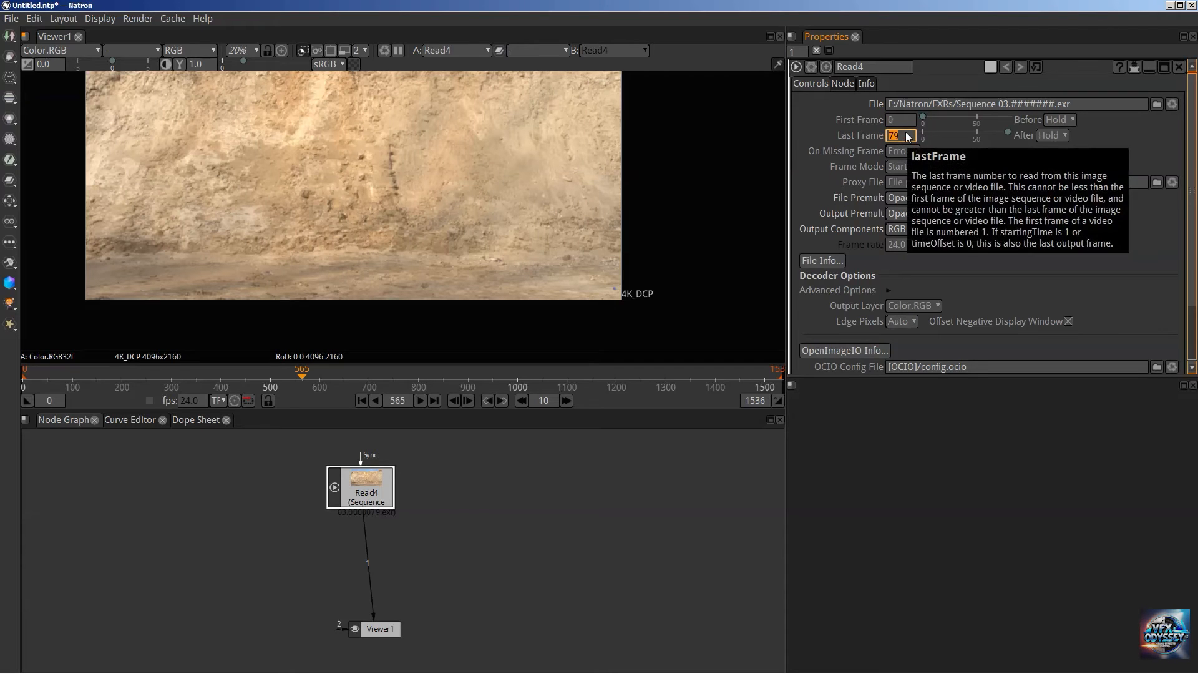
pyautogui.click(493, 524)
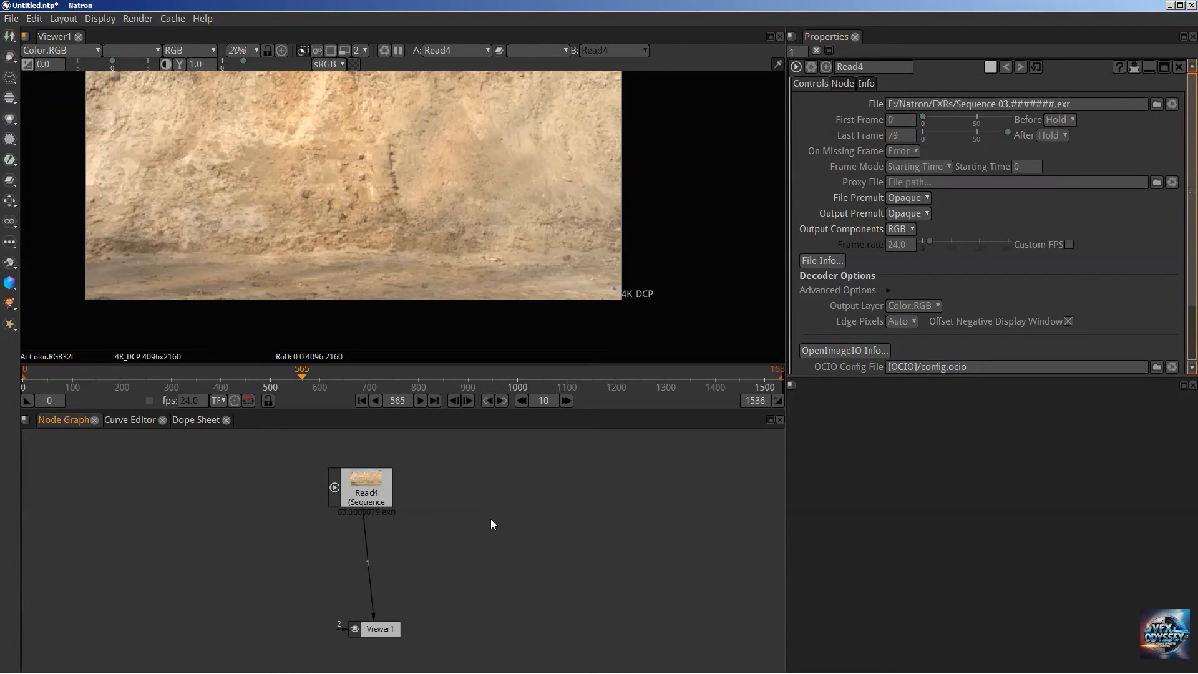
# Set the last frame of the project's frame range to 79.
pyautogui.press('s')
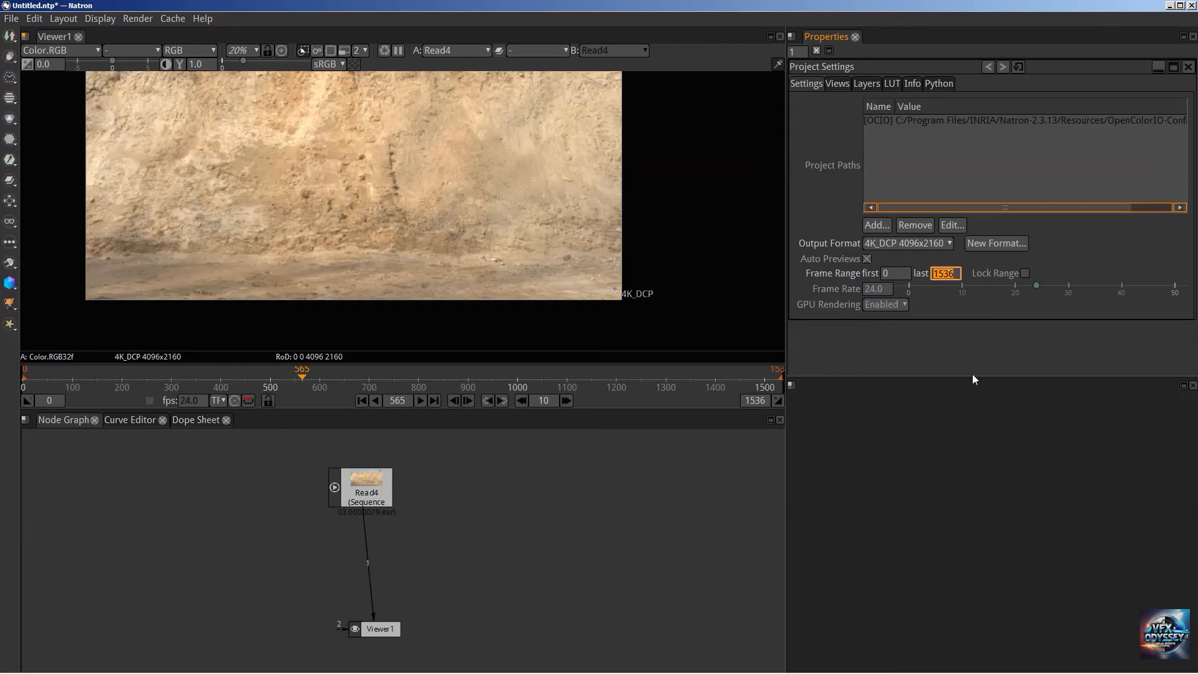
pyautogui.write('79')
pyautogui.press('Return')
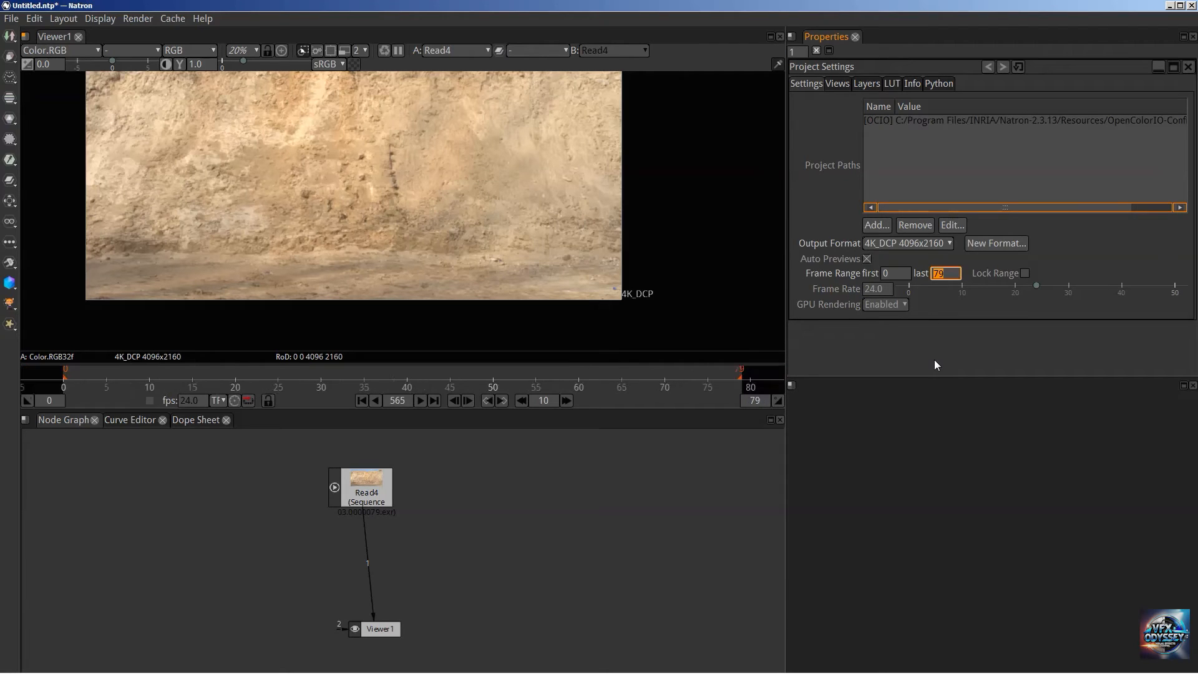
# Align Read4 straight above the viewer node, go to the first frame and enlarge the viewer area.
pyautogui.moveTo(344, 500); pyautogui.dragTo(374, 489)
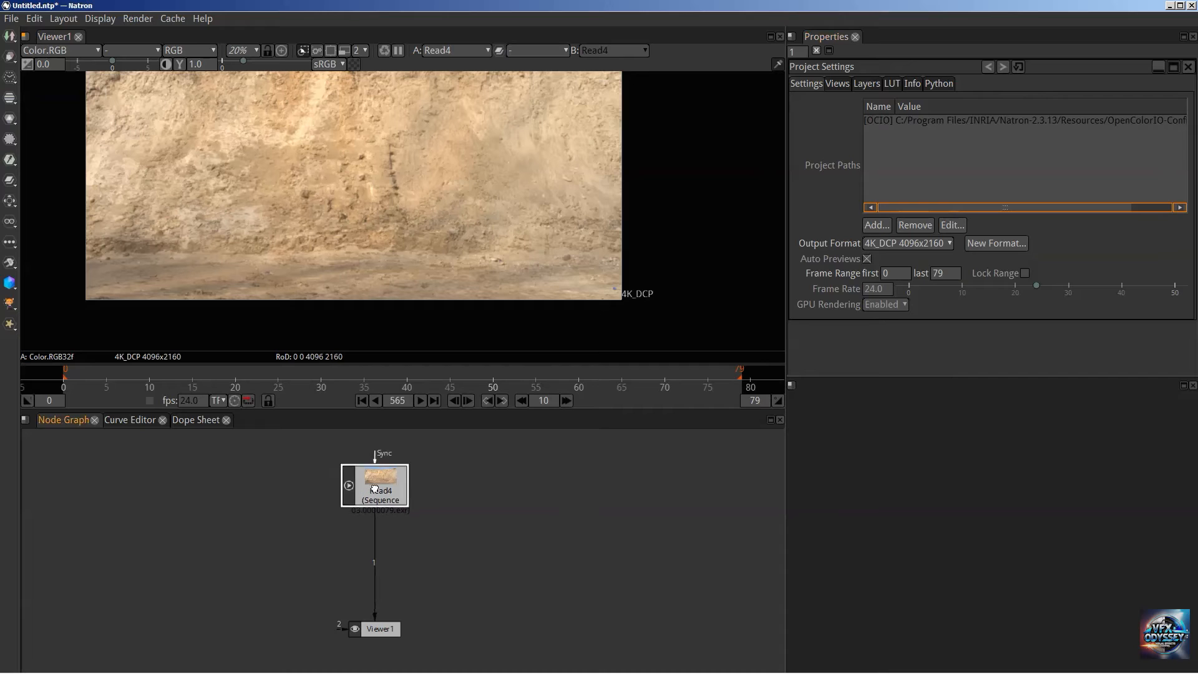
pyautogui.click(362, 400)
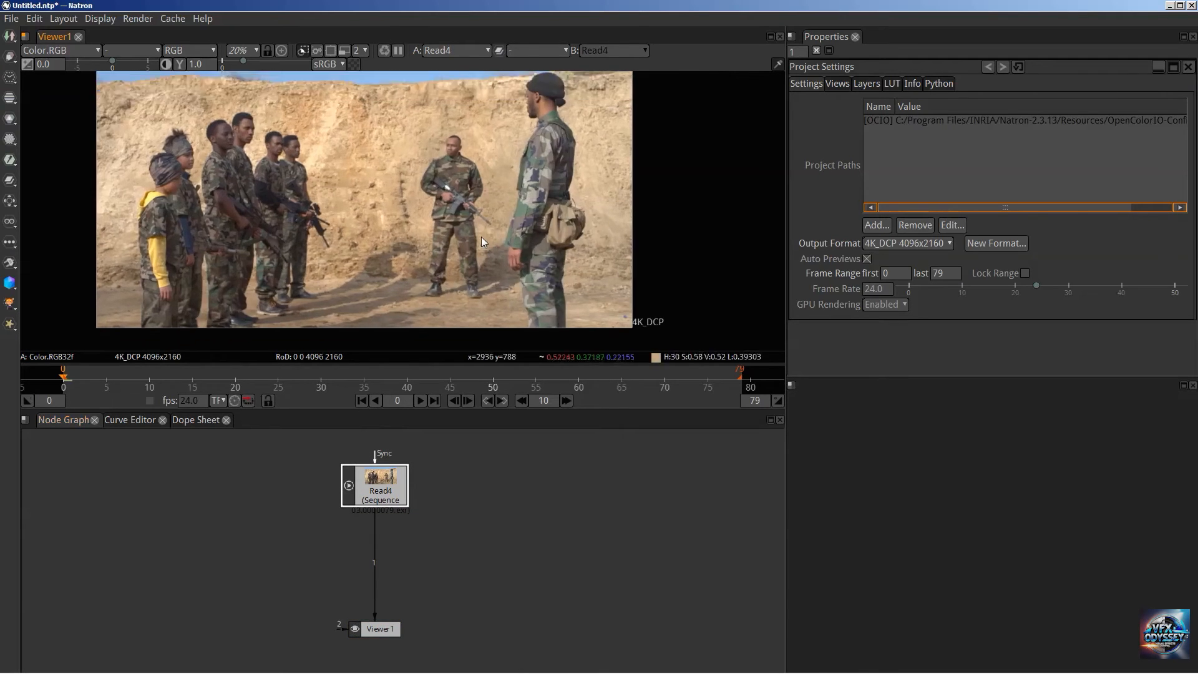
pyautogui.moveTo(316, 412); pyautogui.dragTo(317, 445)
pyautogui.scroll(1, 453, 327)
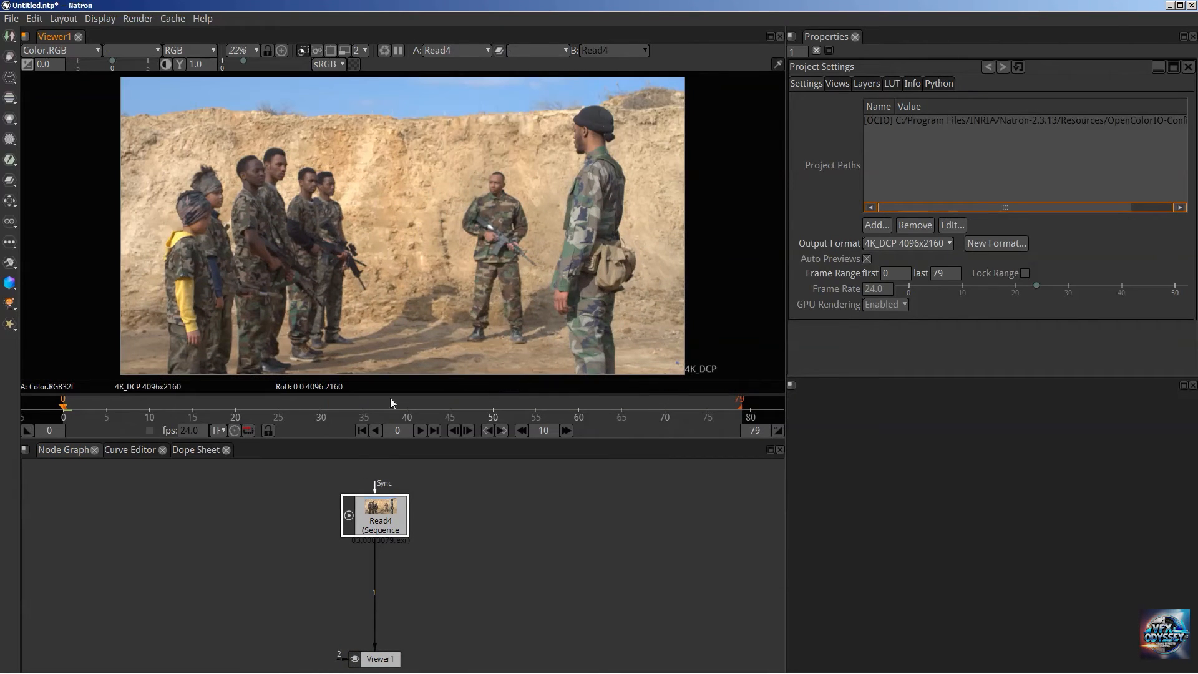
# Add a RotoPaint node and insert it between Read4 and the viewer.
pyautogui.click(277, 529)
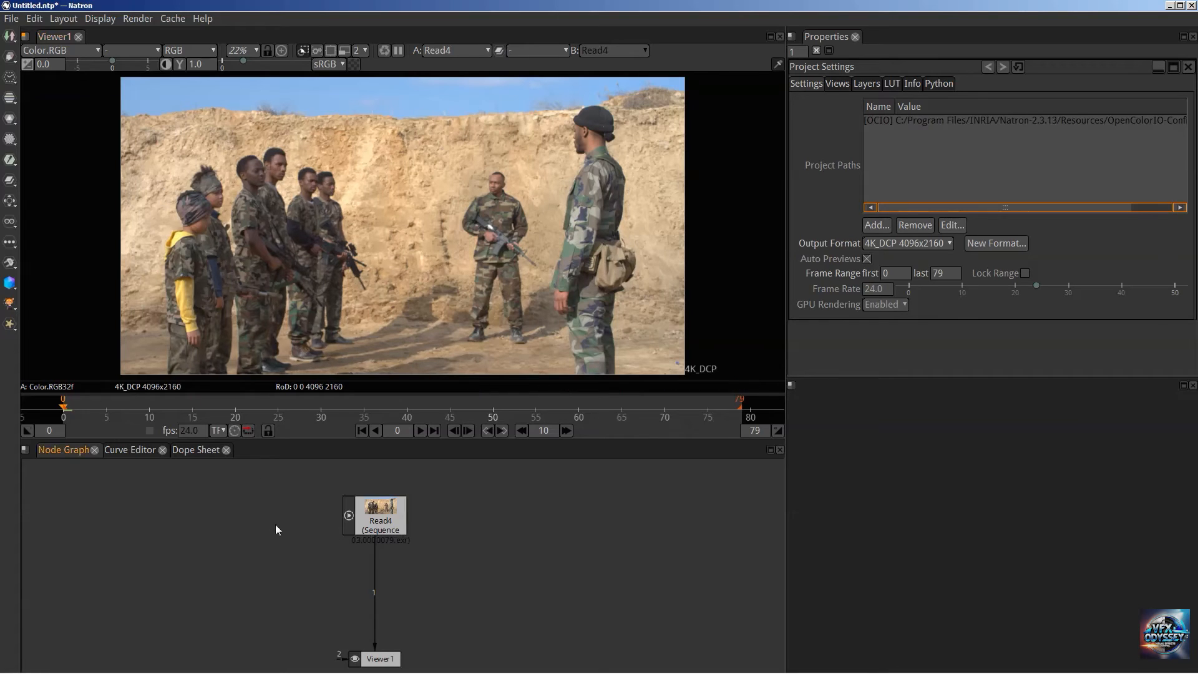
pyautogui.press('Tab')
pyautogui.write('roto')
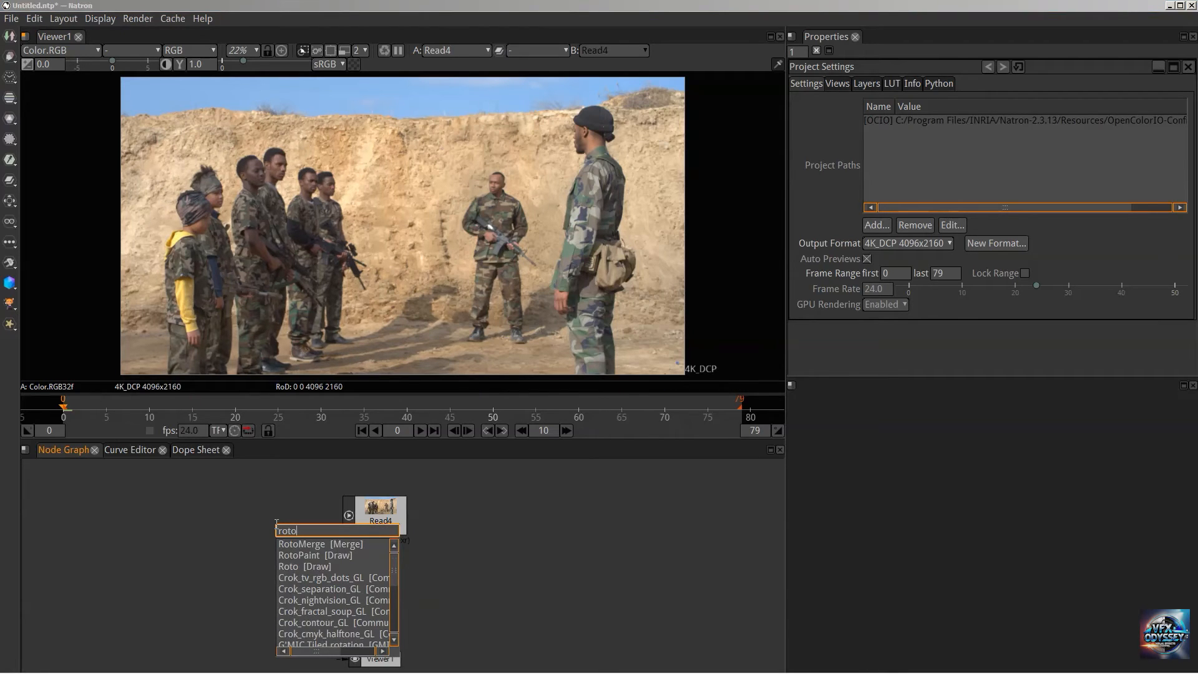
pyautogui.click(356, 553)
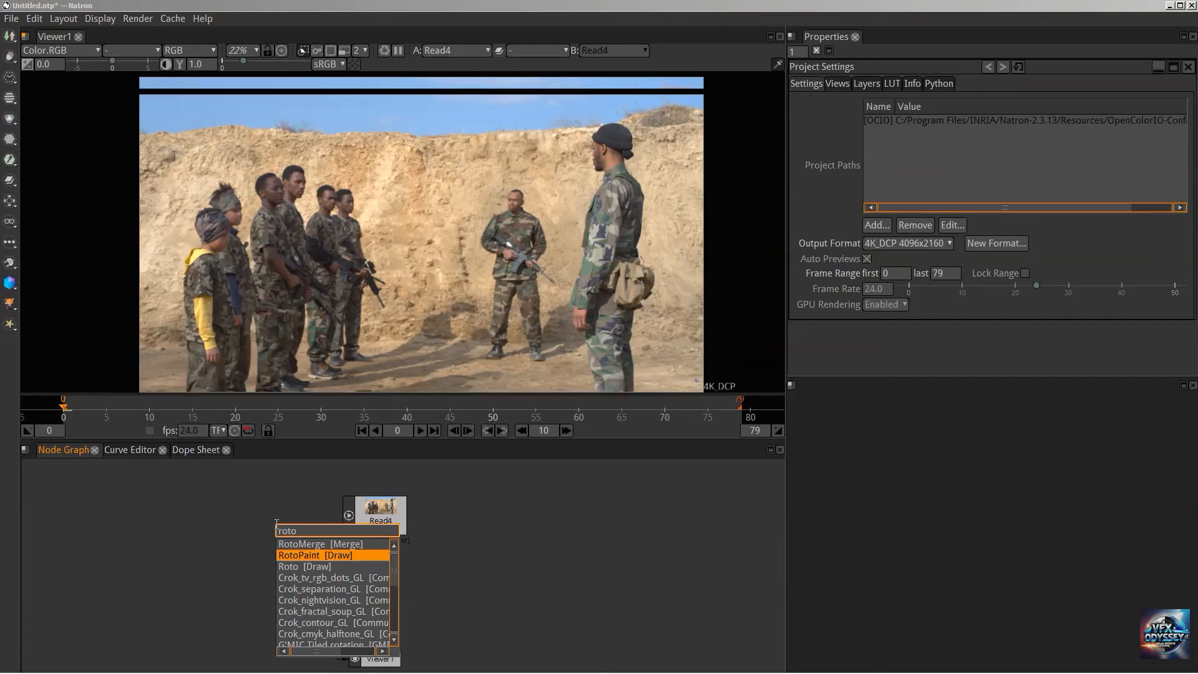
pyautogui.moveTo(295, 532); pyautogui.dragTo(368, 583)
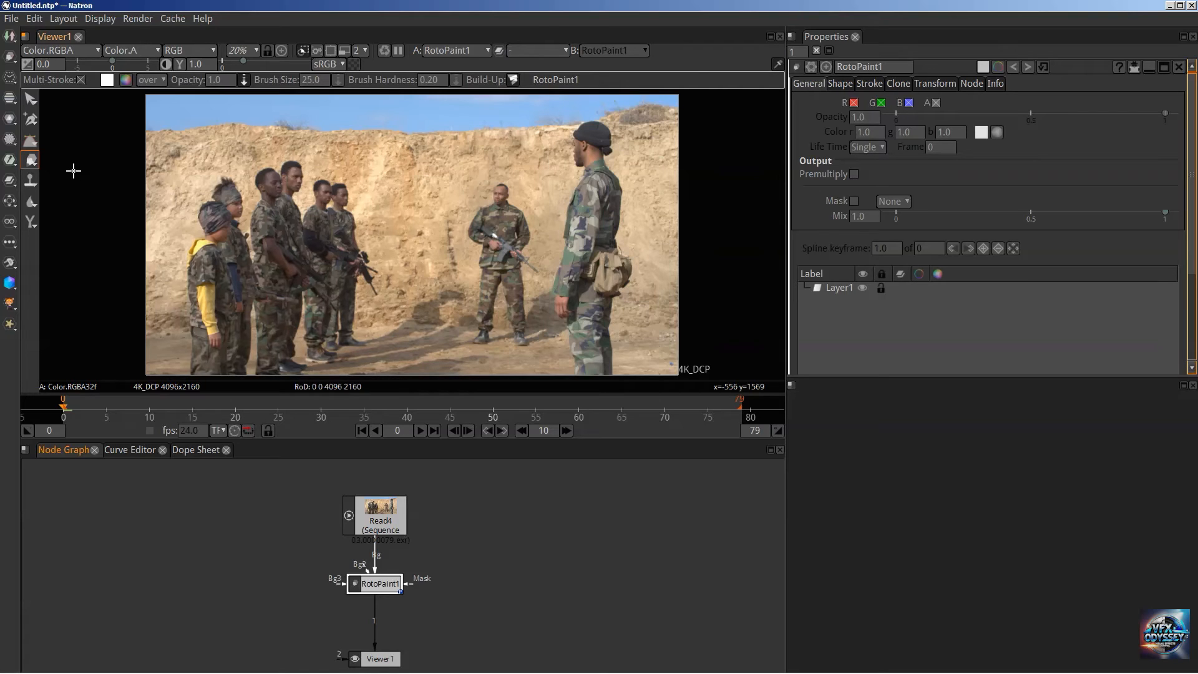
# Examine the RotoPaint node's clone and reveal, blur and smear, and dodge and burn tools.
pyautogui.click(31, 182)
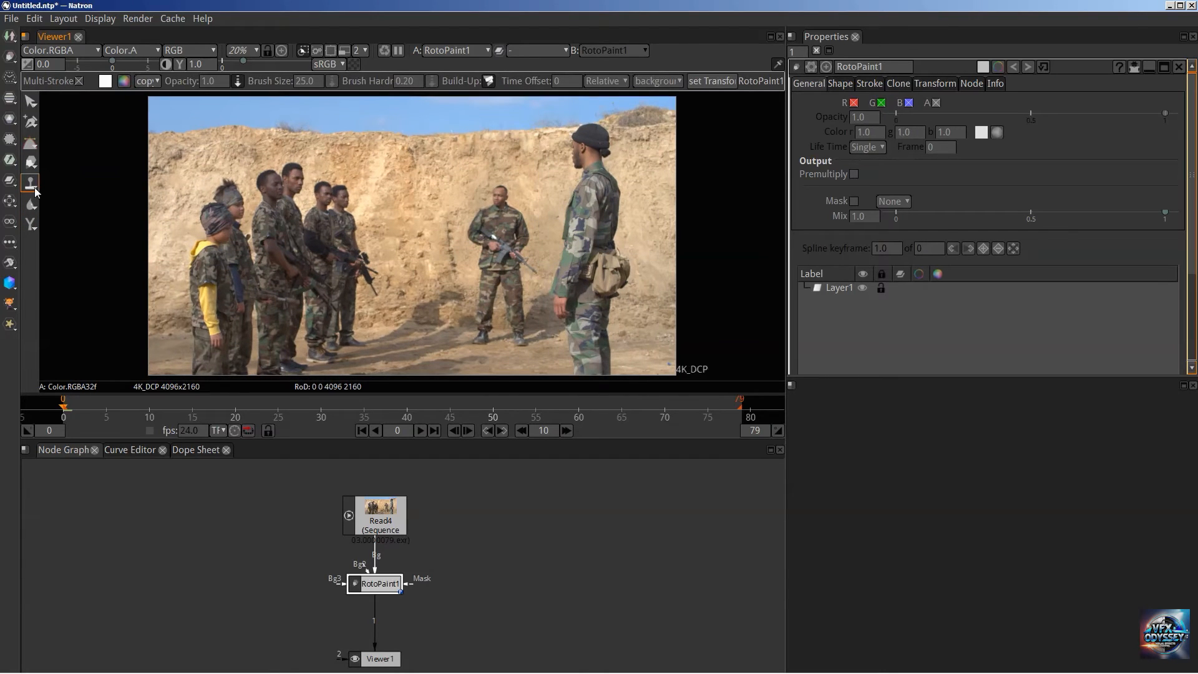
pyautogui.click(35, 190)
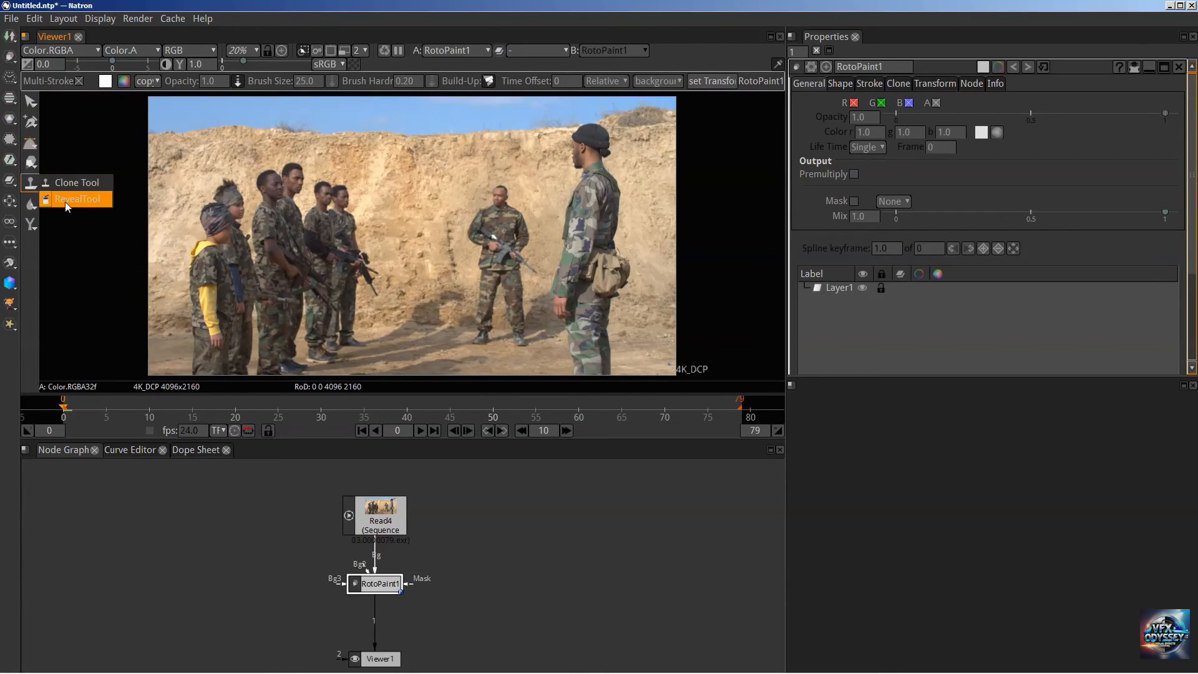
pyautogui.click(32, 209)
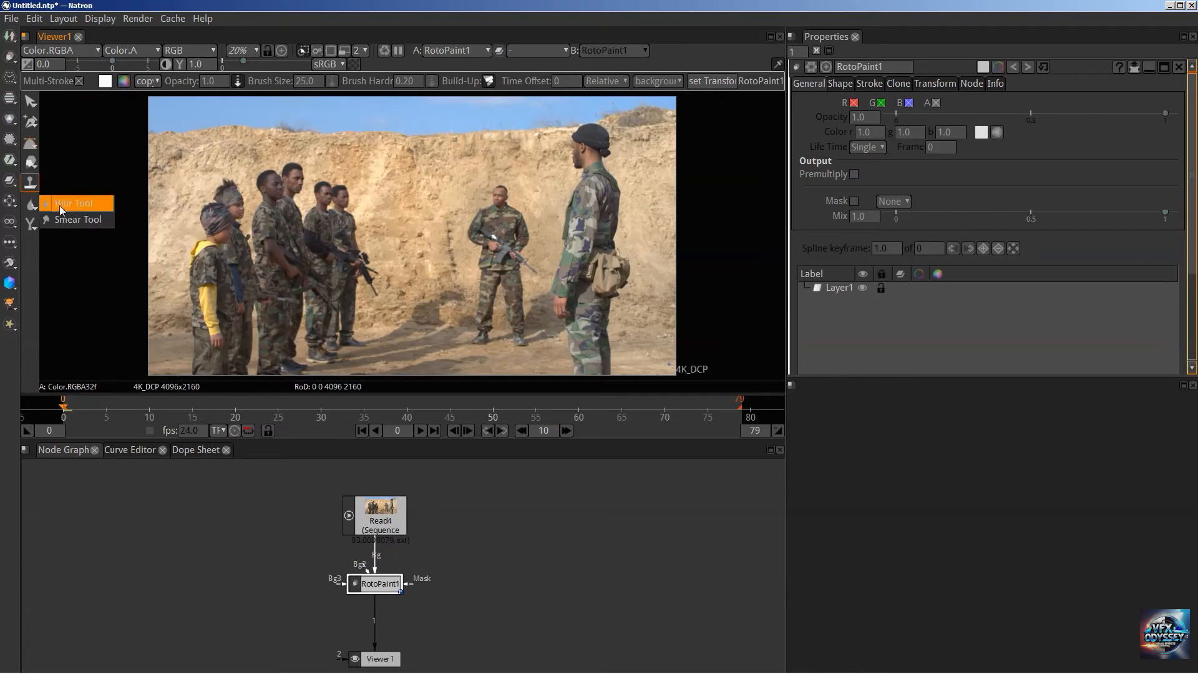
pyautogui.click(34, 227)
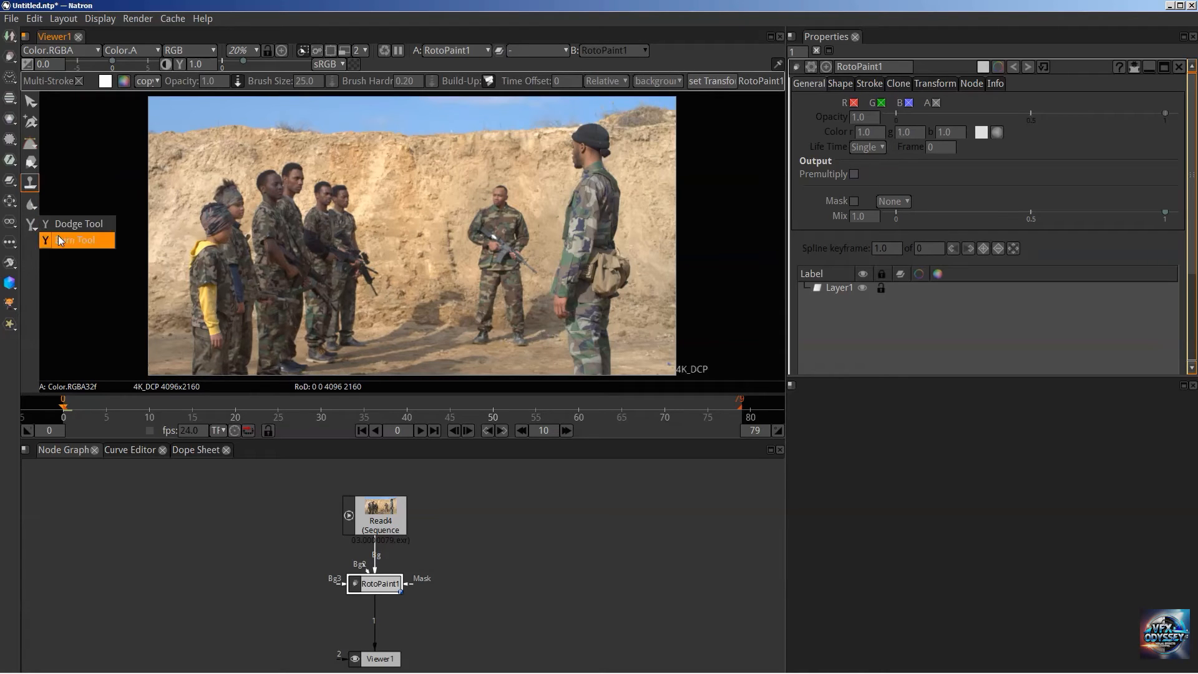
pyautogui.click(31, 249)
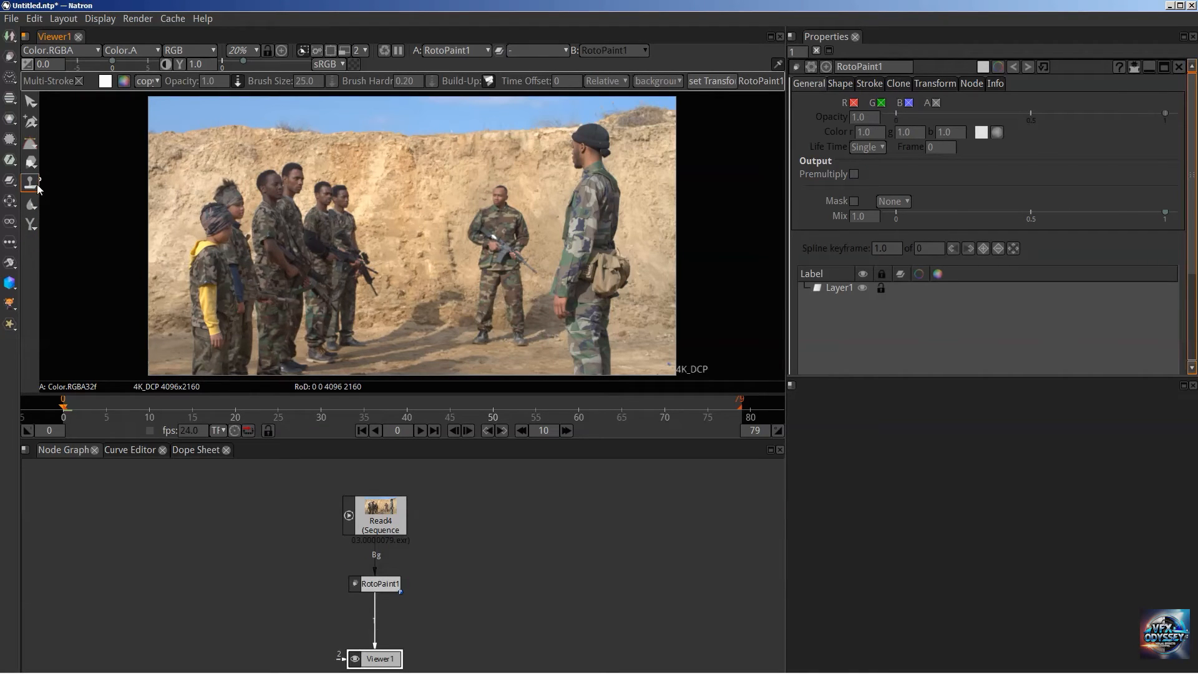
pyautogui.click(36, 188)
pyautogui.click(34, 210)
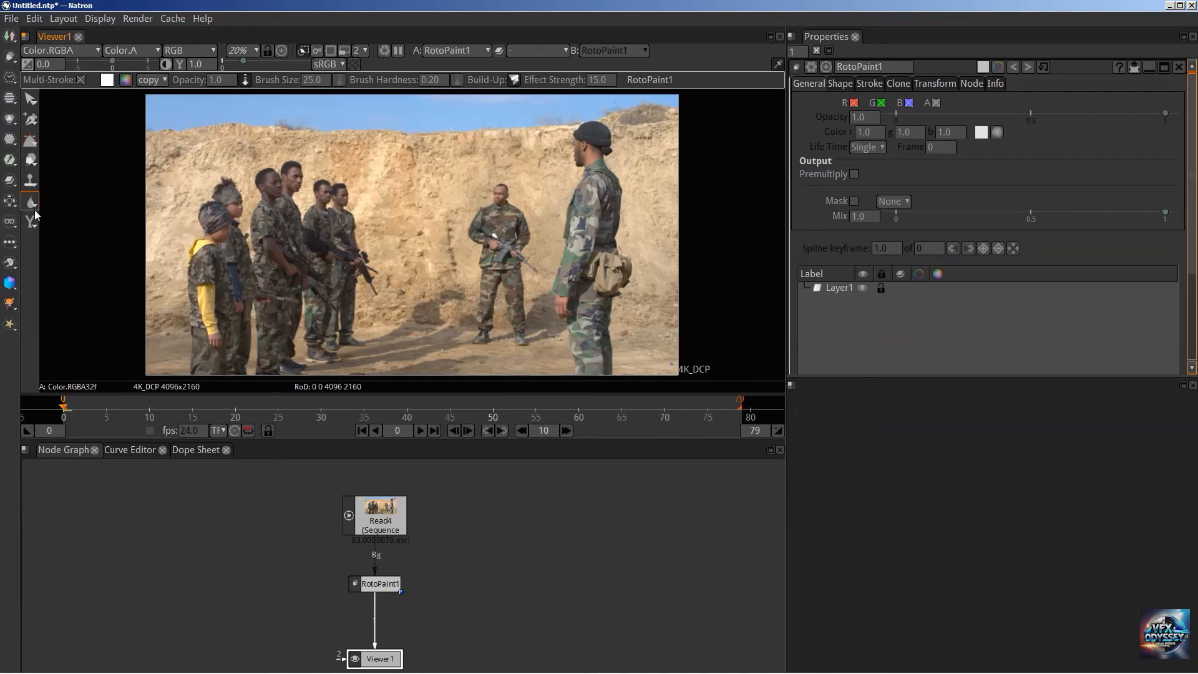
pyautogui.click(35, 214)
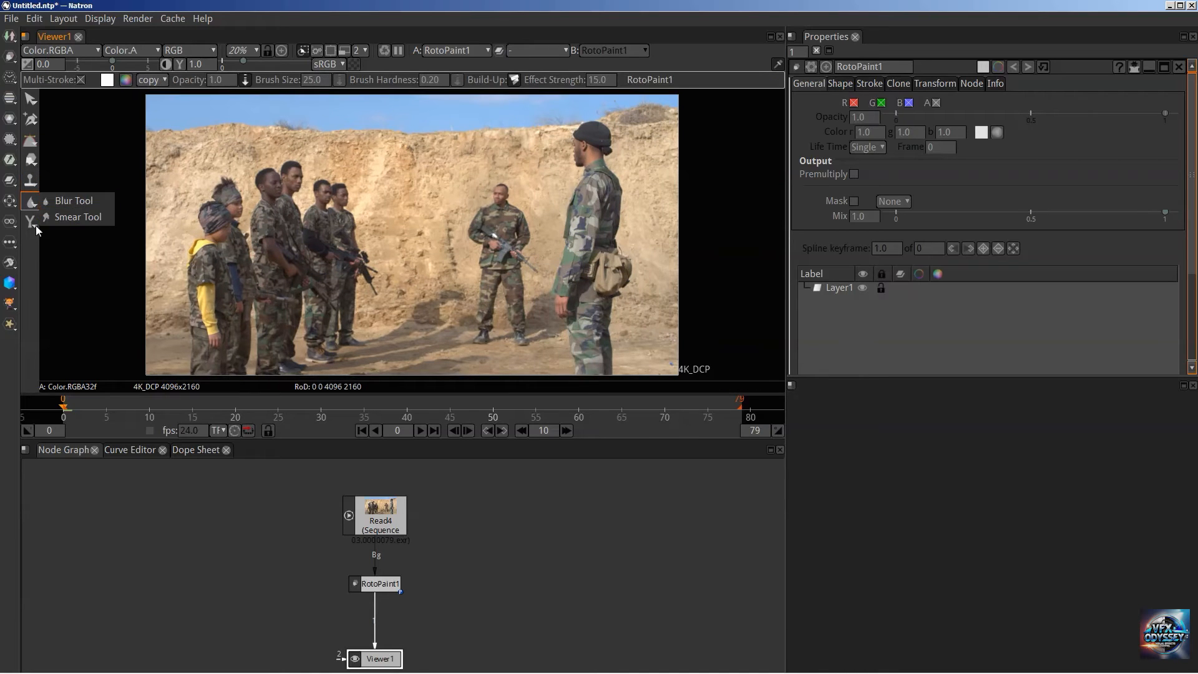
pyautogui.click(35, 226)
pyautogui.click(32, 187)
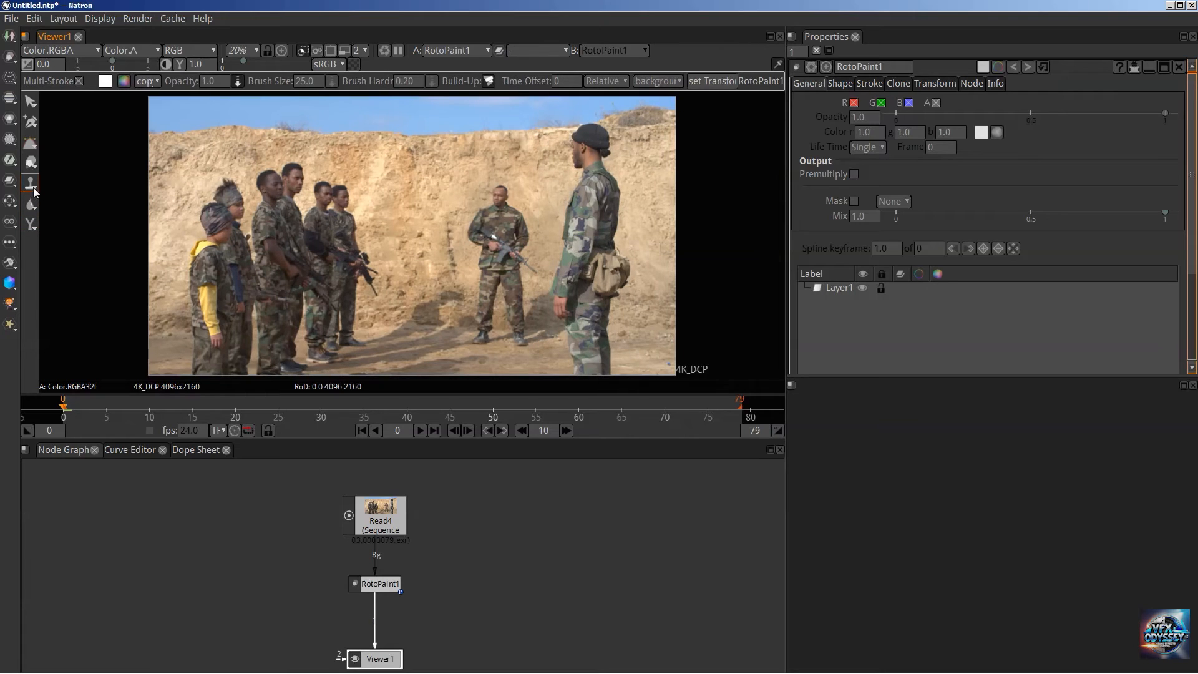
pyautogui.click(35, 189)
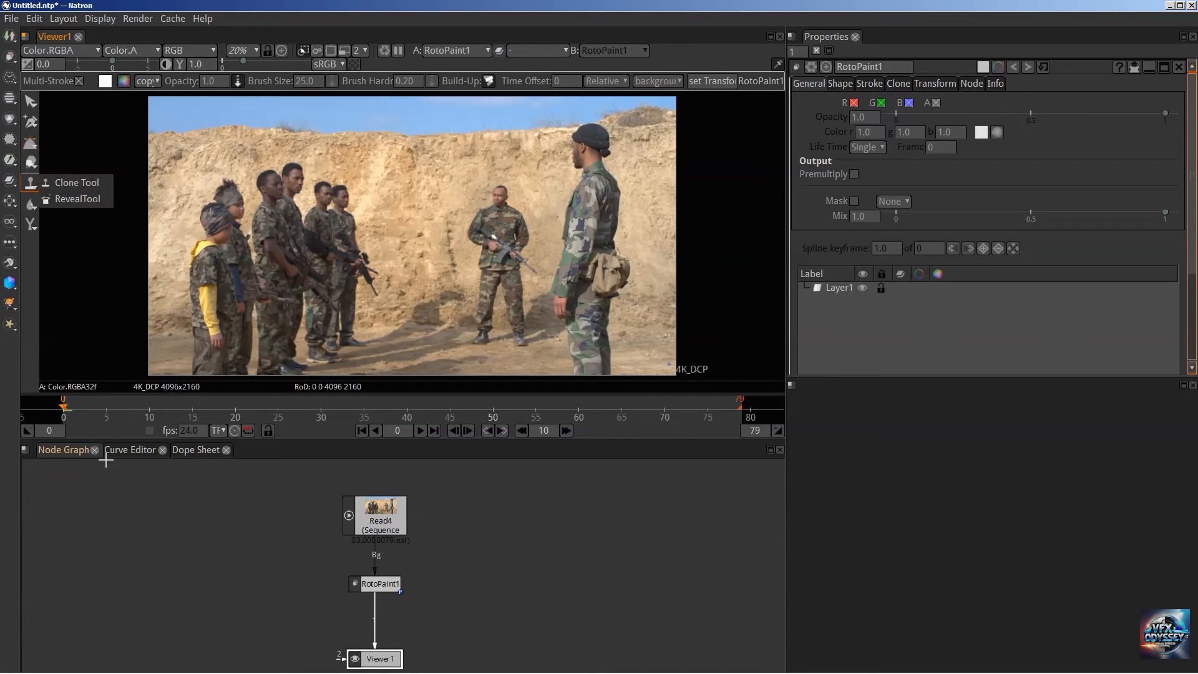
pyautogui.click(98, 5)
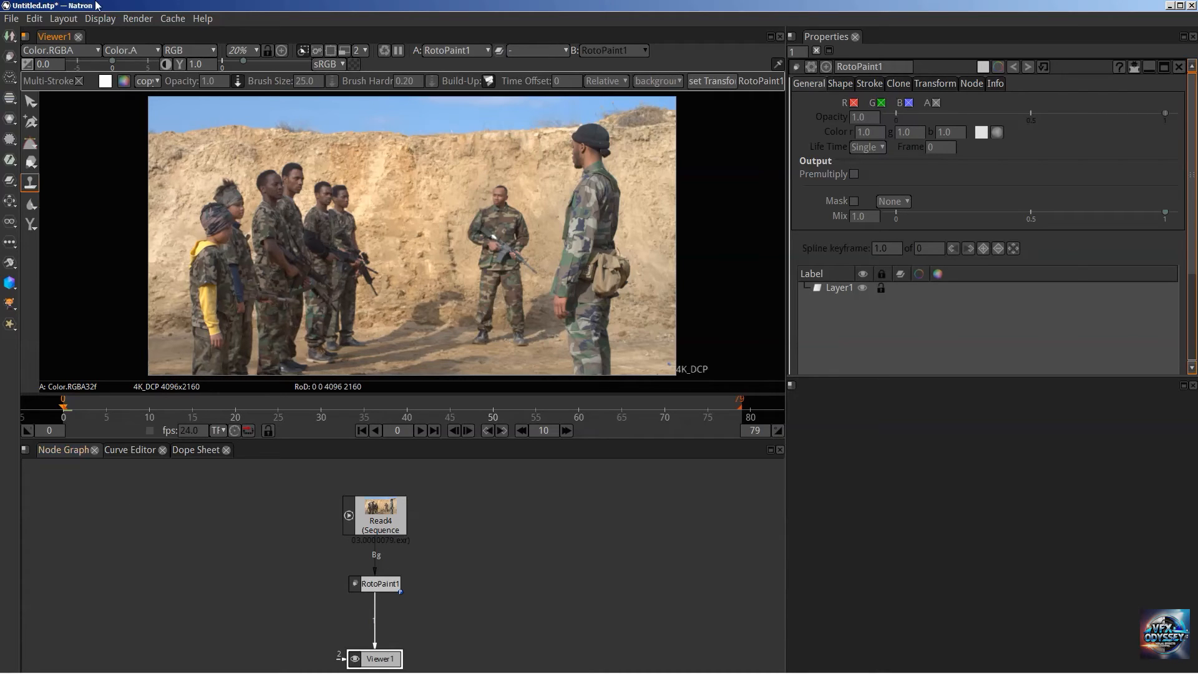
# Choose the Clone Tool and set its brush size to 170.
pyautogui.click(37, 189)
pyautogui.click(64, 188)
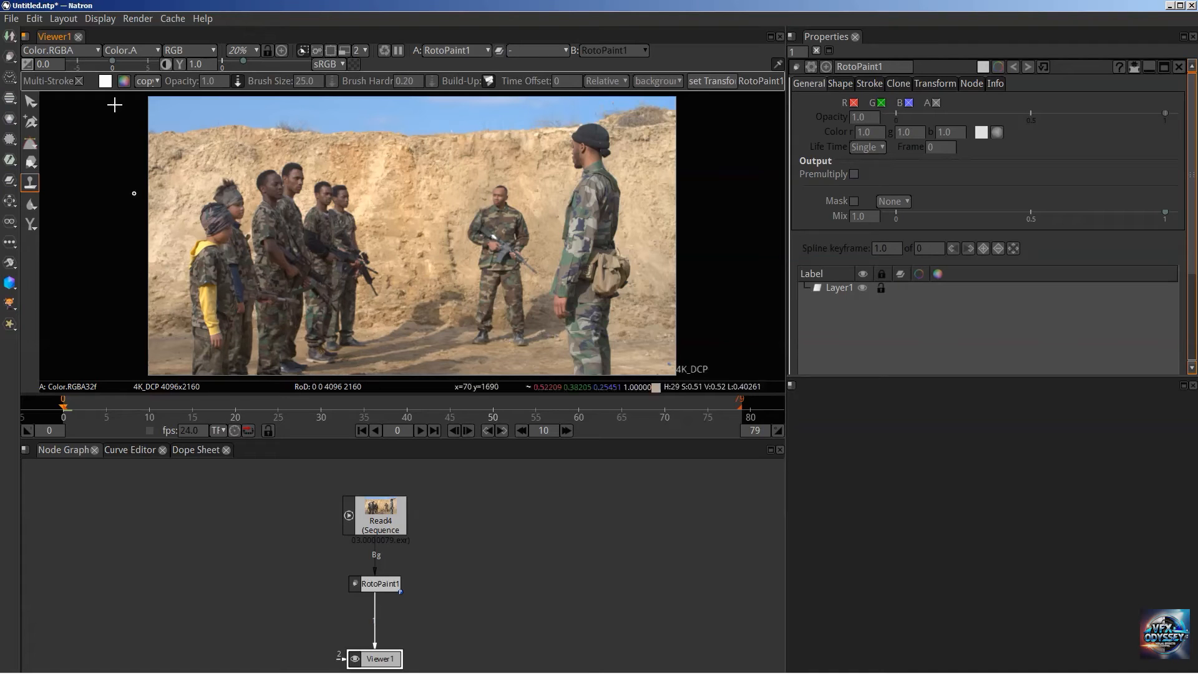
pyautogui.click(308, 82)
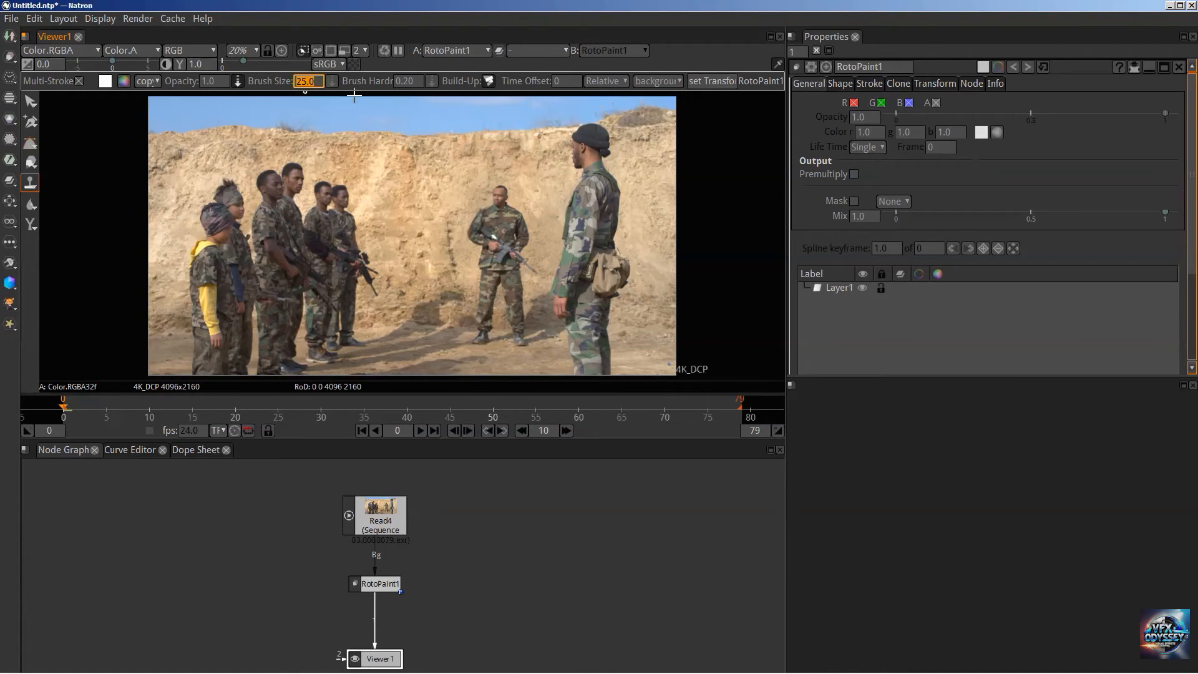
pyautogui.write('300180')
pyautogui.press('Return')
pyautogui.write('170')
pyautogui.press('Return')
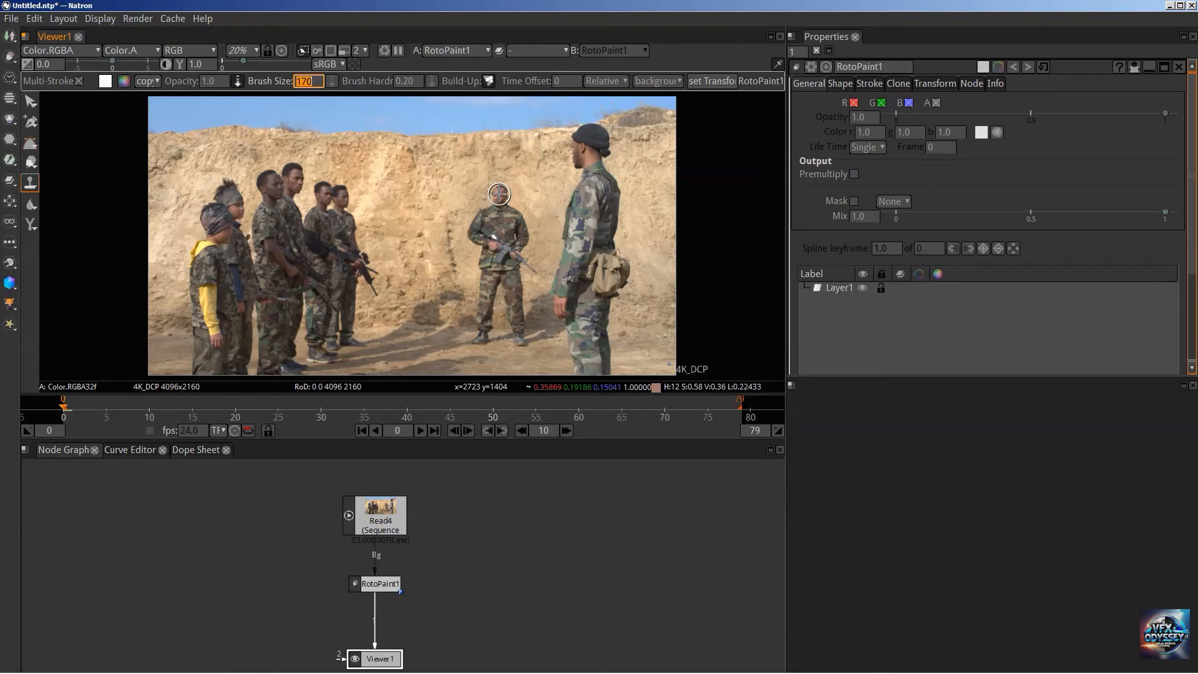
# Clone the soldier standing alone by the wall onto the bare wall about 580 pixels to his left in the image.
pyautogui.moveTo(499, 194); pyautogui.dragTo(424, 194)
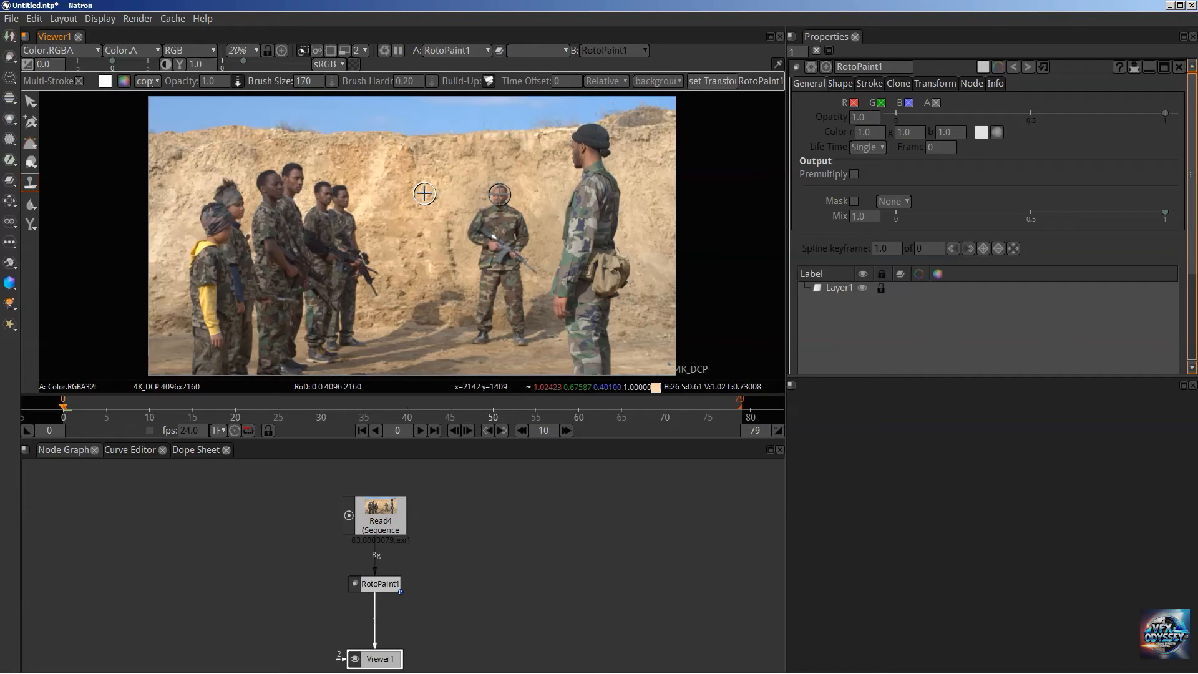
pyautogui.moveTo(499, 194); pyautogui.dragTo(521, 229)
pyautogui.moveTo(445, 228)
pyautogui.mouseDown()
pyautogui.moveTo(429, 211)
pyautogui.moveTo(403, 237)
pyautogui.moveTo(428, 203)
pyautogui.mouseUp()
pyautogui.moveTo(425, 193)
pyautogui.mouseDown()
pyautogui.moveTo(443, 256)
pyautogui.moveTo(442, 228)
pyautogui.moveTo(438, 264)
pyautogui.moveTo(458, 271)
pyautogui.moveTo(404, 226)
pyautogui.moveTo(405, 212)
pyautogui.moveTo(398, 229)
pyautogui.moveTo(428, 260)
pyautogui.moveTo(418, 244)
pyautogui.moveTo(411, 272)
pyautogui.moveTo(420, 247)
pyautogui.moveTo(442, 253)
pyautogui.moveTo(449, 339)
pyautogui.moveTo(429, 337)
pyautogui.moveTo(432, 242)
pyautogui.moveTo(429, 334)
pyautogui.moveTo(423, 256)
pyautogui.moveTo(411, 341)
pyautogui.moveTo(422, 252)
pyautogui.moveTo(410, 329)
pyautogui.moveTo(397, 340)
pyautogui.moveTo(416, 208)
pyautogui.moveTo(412, 219)
pyautogui.moveTo(427, 219)
pyautogui.moveTo(426, 196)
pyautogui.moveTo(422, 251)
pyautogui.moveTo(436, 253)
pyautogui.moveTo(443, 219)
pyautogui.moveTo(446, 273)
pyautogui.mouseUp()
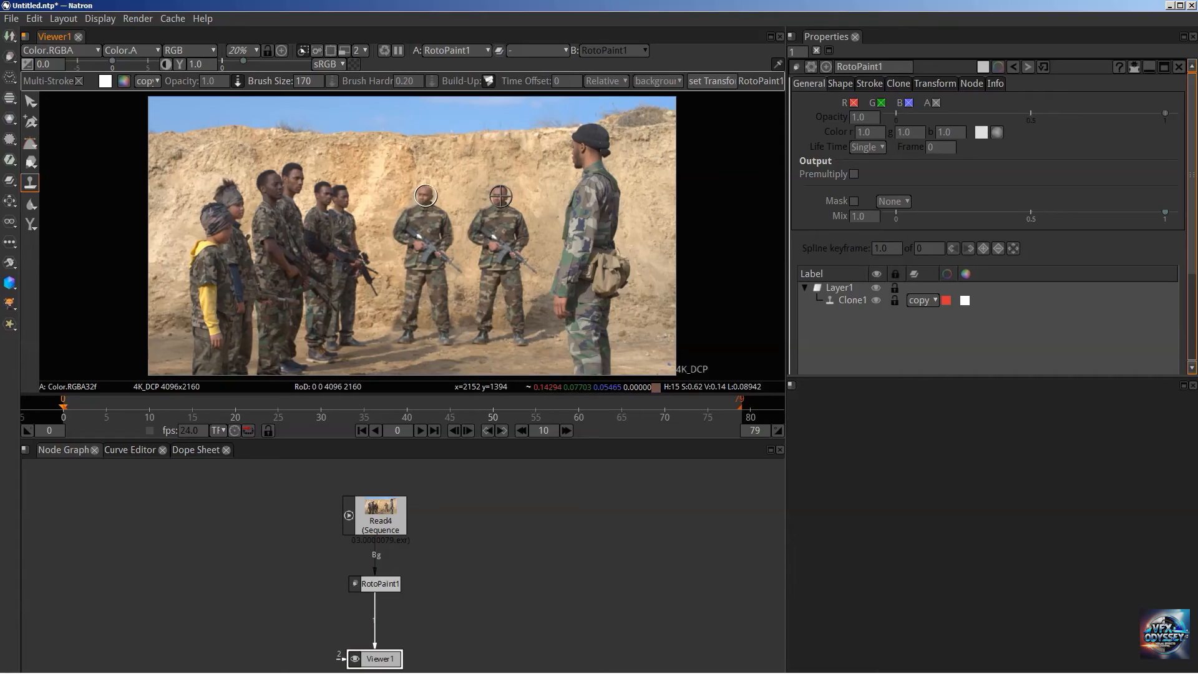
# Touch up the head of the cloned soldier with short clone strokes.
pyautogui.click(426, 192)
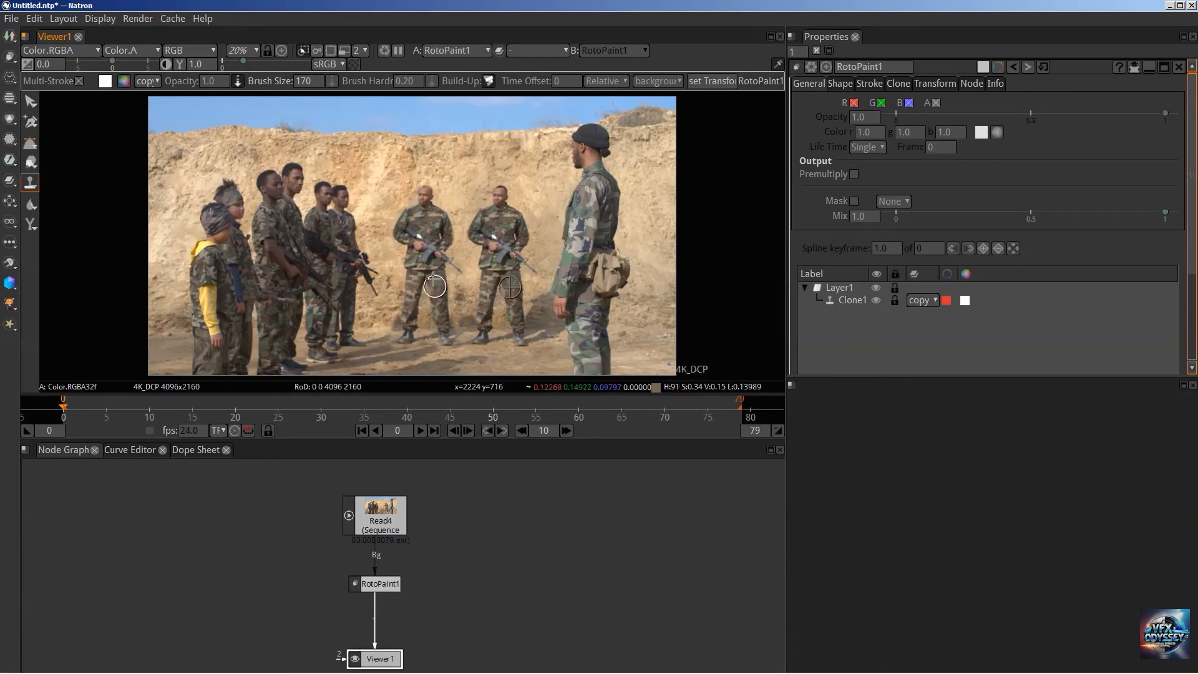
pyautogui.click(430, 195)
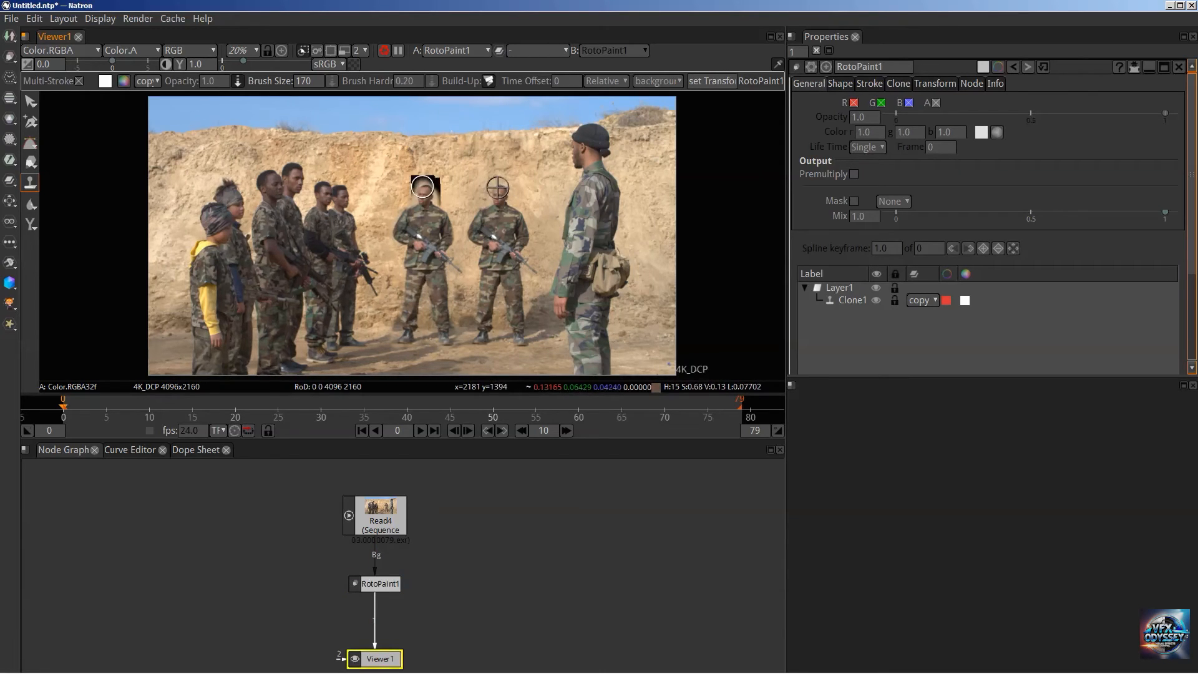
pyautogui.click(426, 191)
pyautogui.click(427, 195)
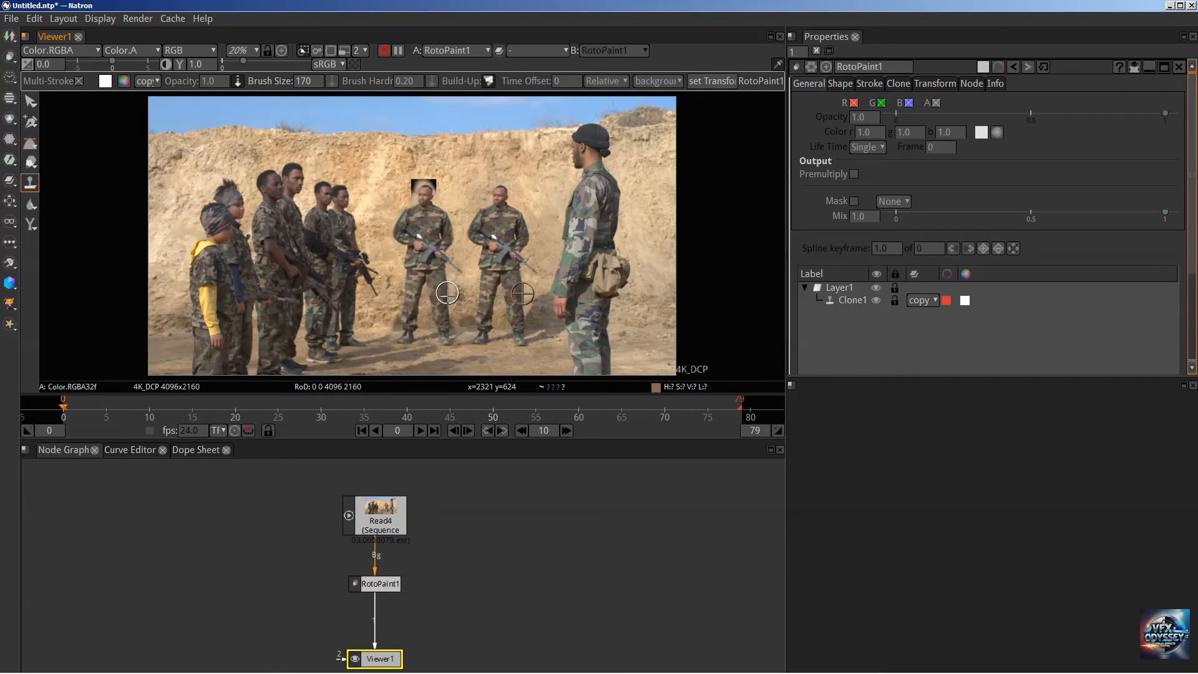
pyautogui.click(430, 194)
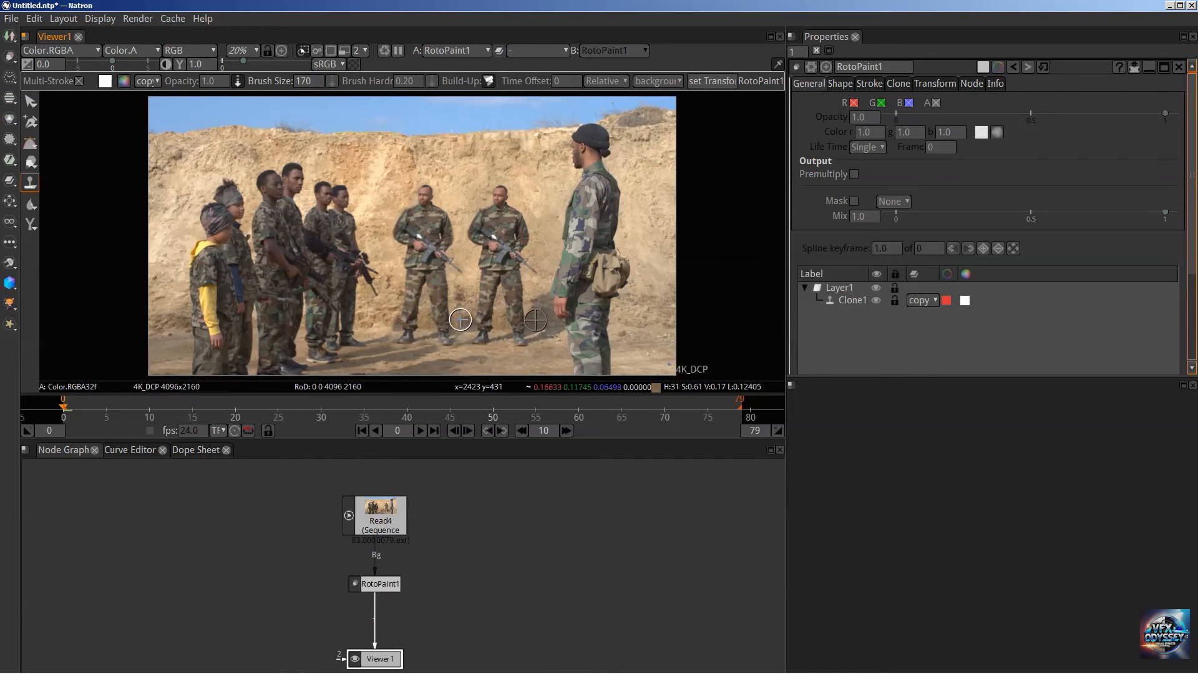
# Clone over the area beside the cloned soldier's lower legs and feet.
pyautogui.moveTo(459, 320); pyautogui.dragTo(469, 311)
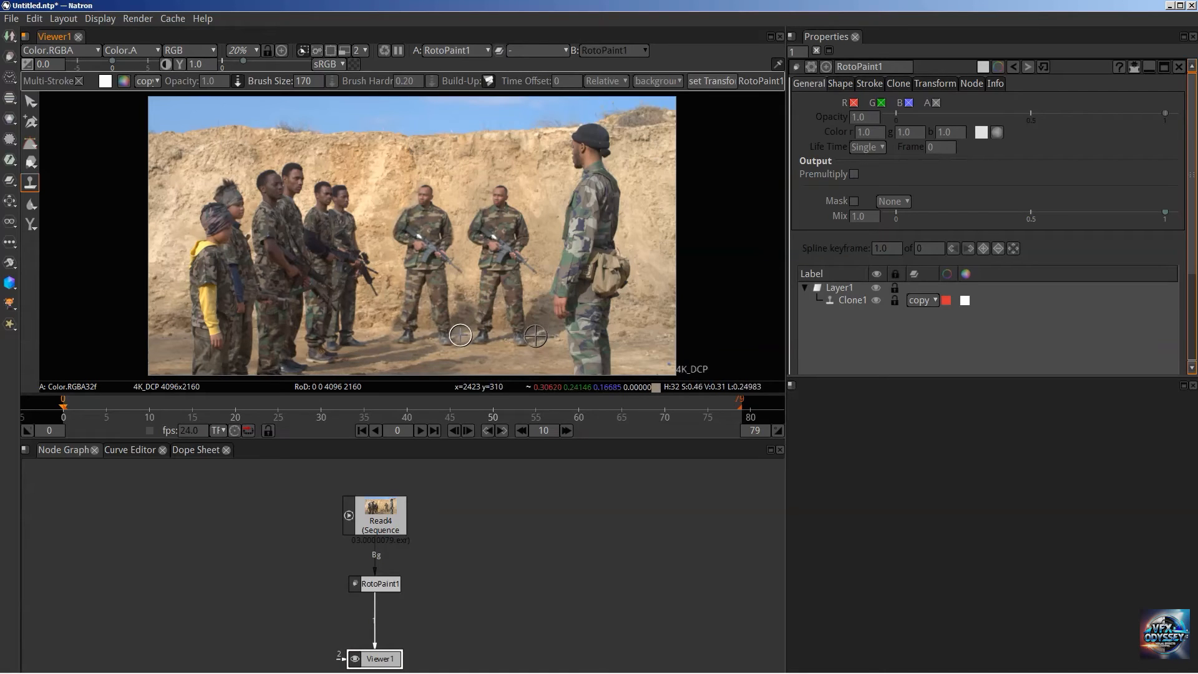
pyautogui.click(462, 337)
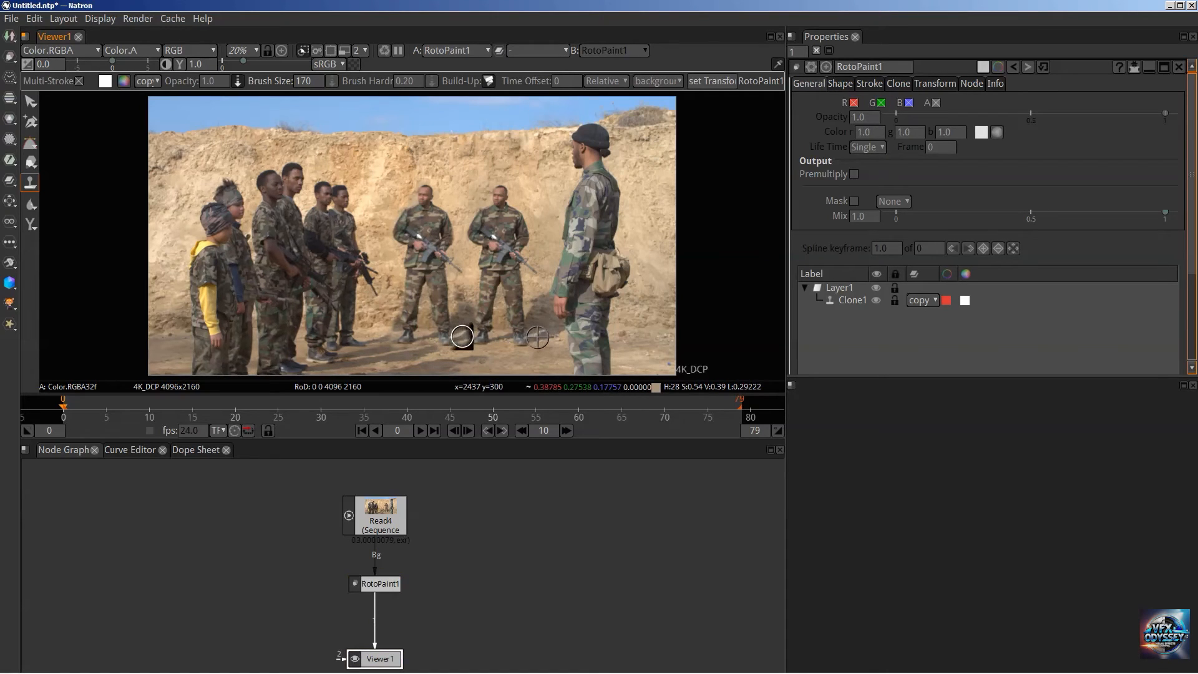
pyautogui.moveTo(462, 336); pyautogui.dragTo(465, 331)
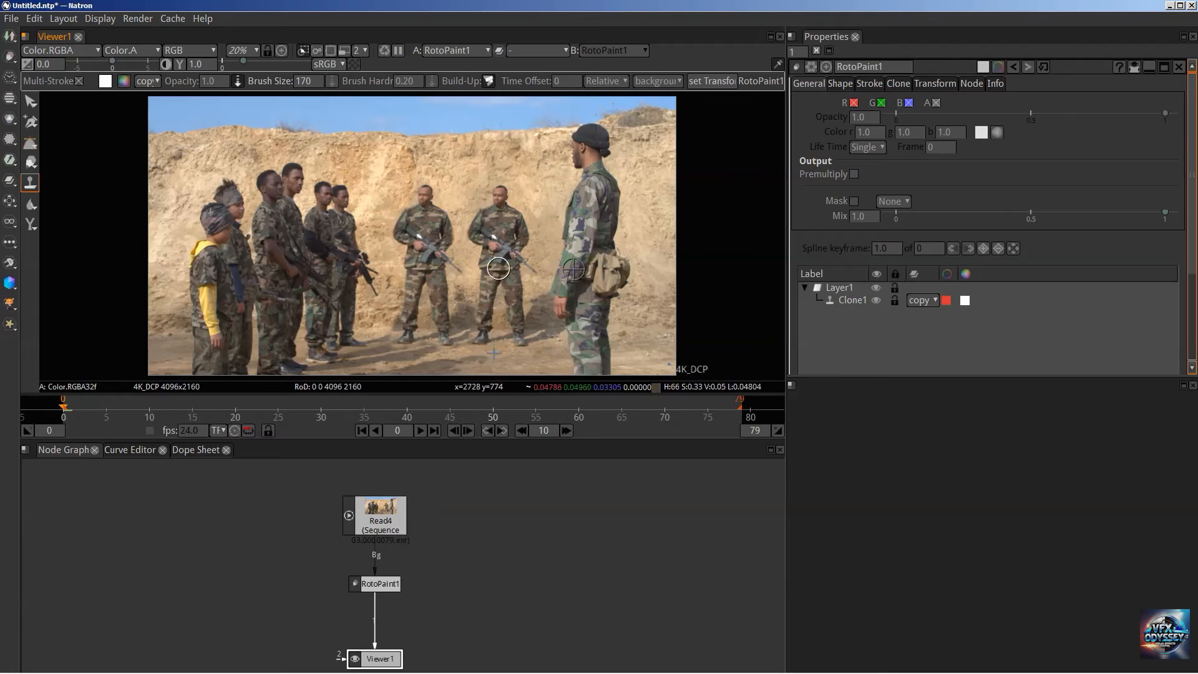
pyautogui.moveTo(467, 306); pyautogui.dragTo(468, 295)
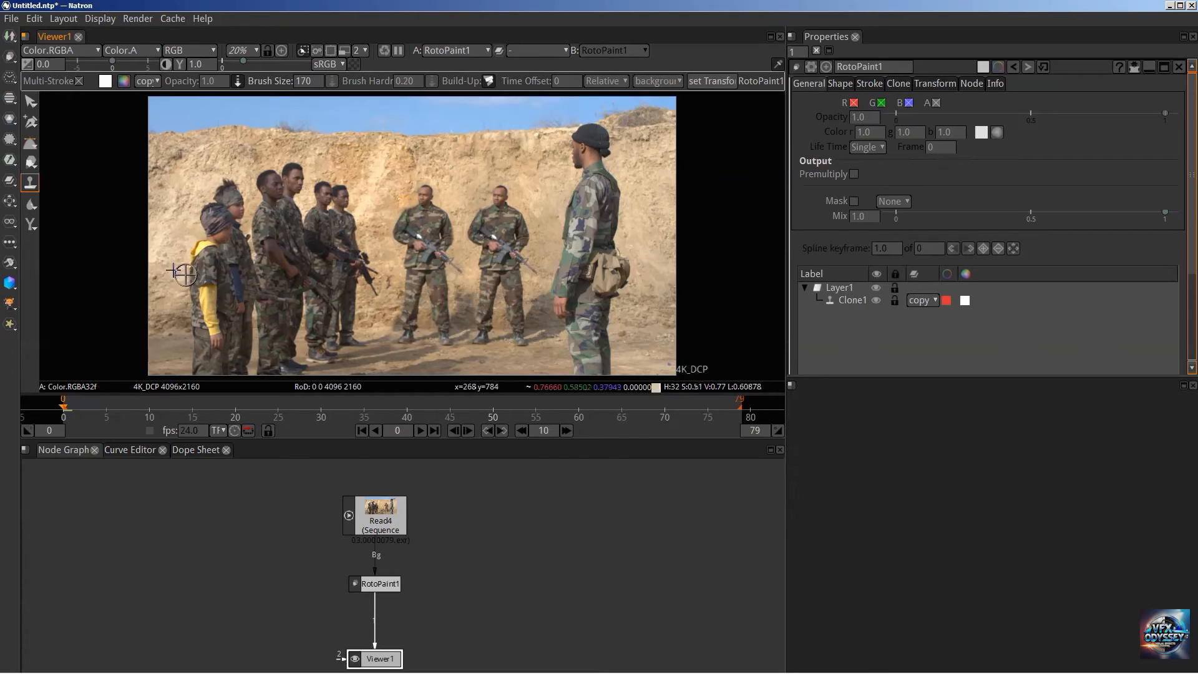
# Set the clone brush size to 25.
pyautogui.doubleClick(312, 82)
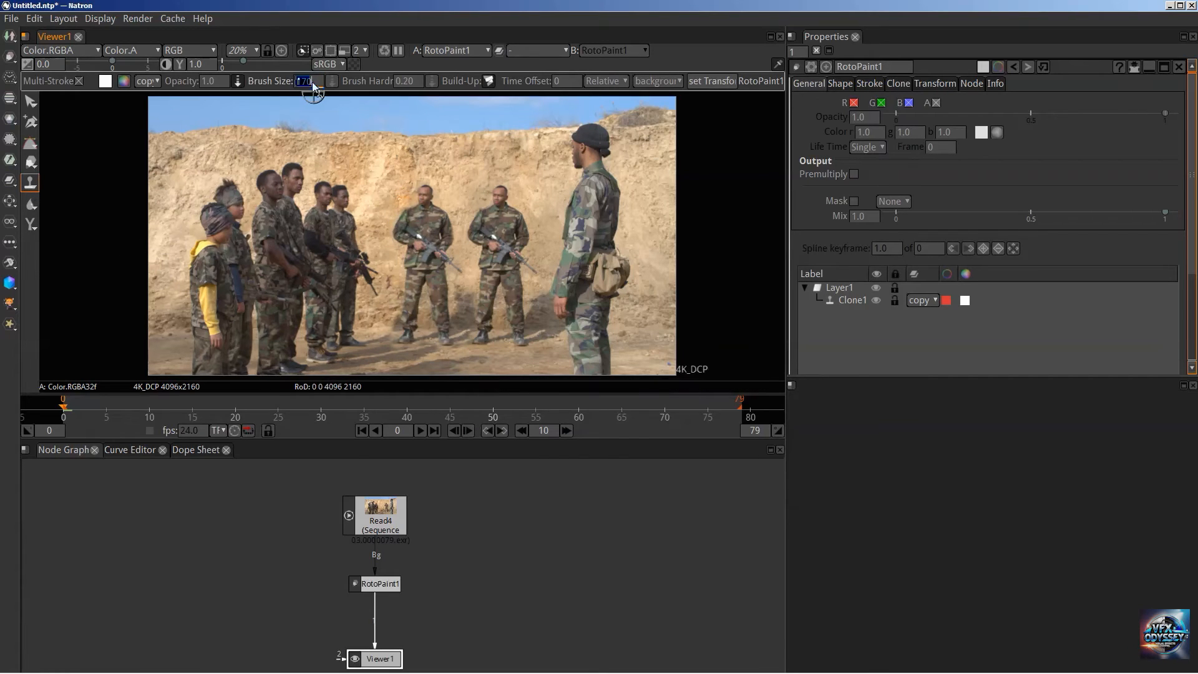
pyautogui.write('25')
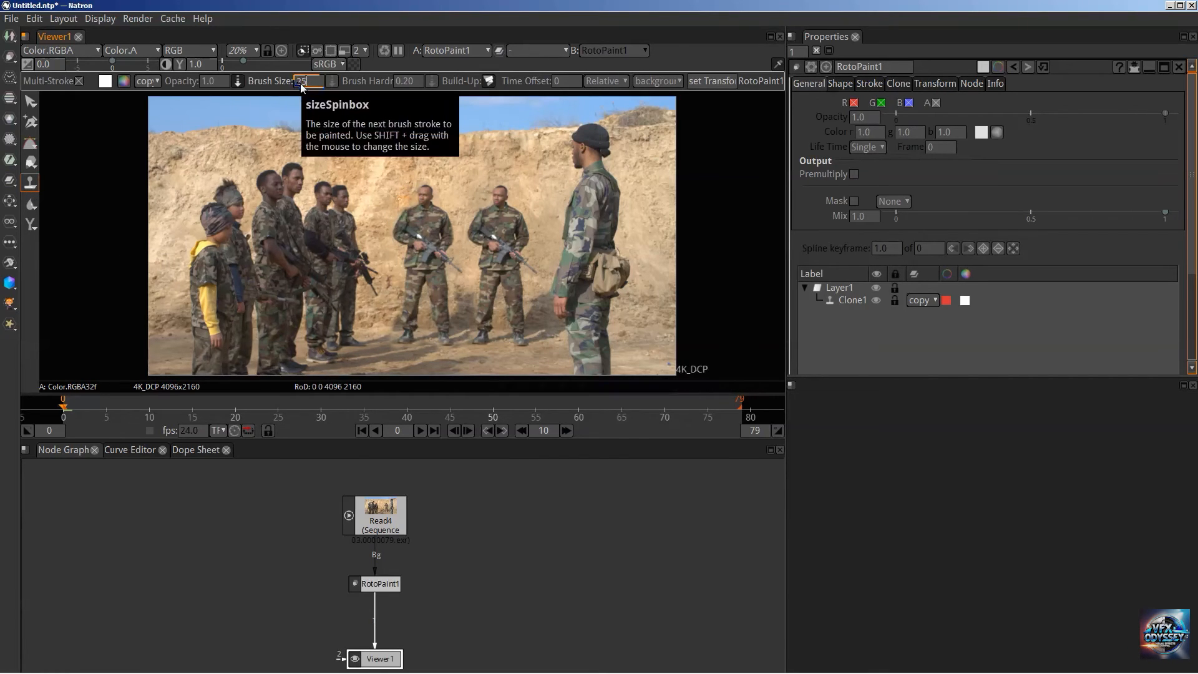
pyautogui.press('Return')
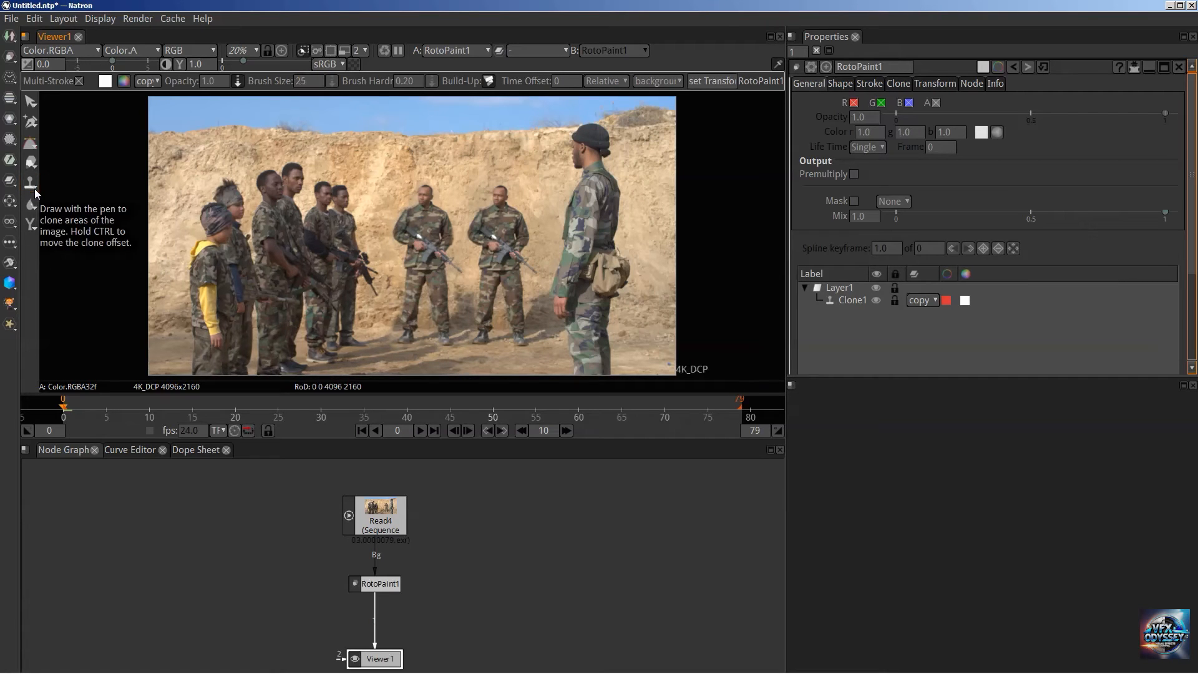
# Switch from the Clone Tool to the Reveal Tool and delete the Clone1 stroke from Layer1.
pyautogui.rightClick(34, 189)
pyautogui.click(50, 198)
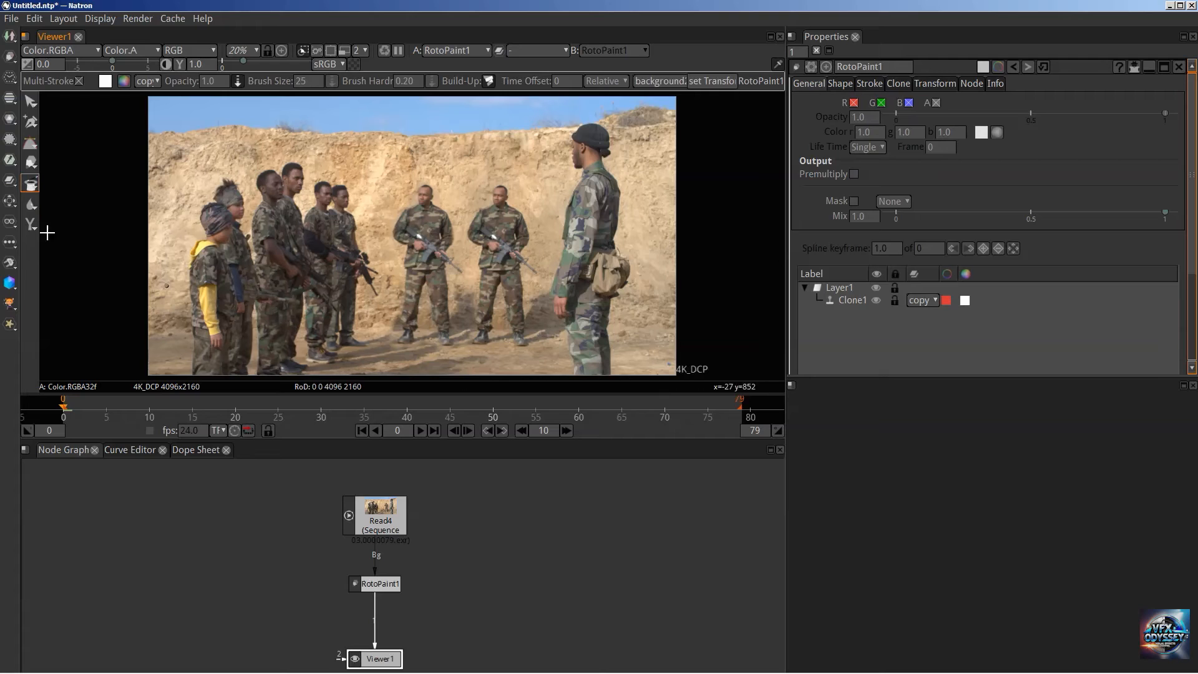
pyautogui.click(854, 301)
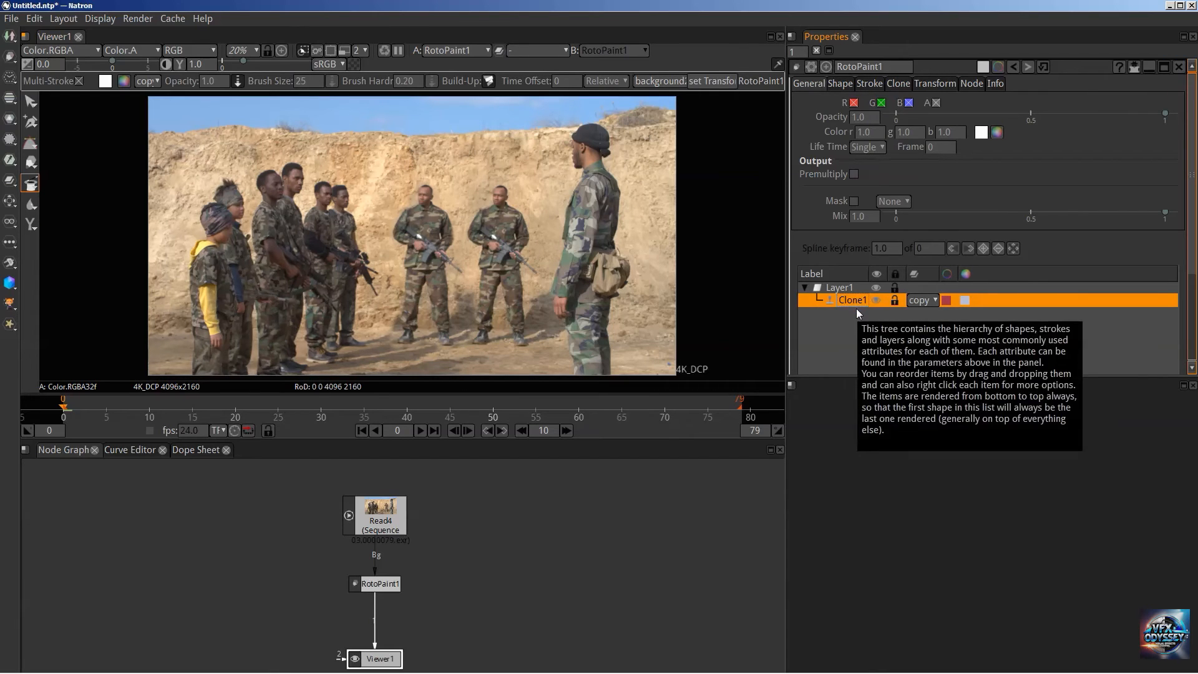
pyautogui.press('Delete')
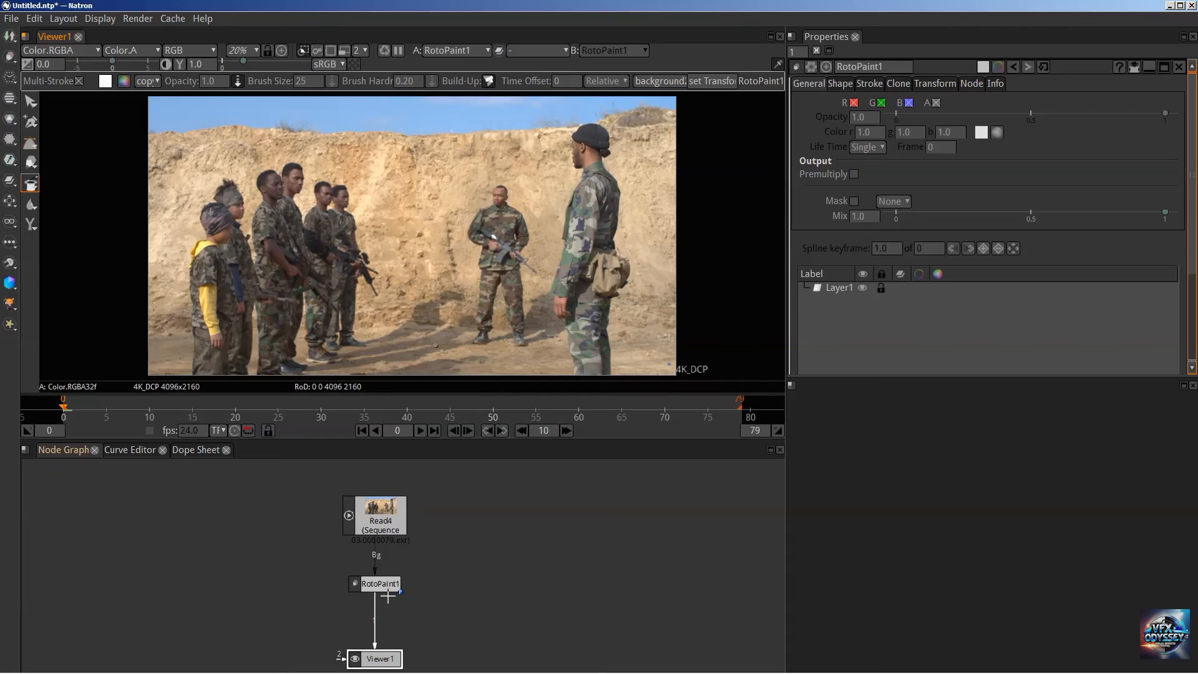
pyautogui.click(30, 101)
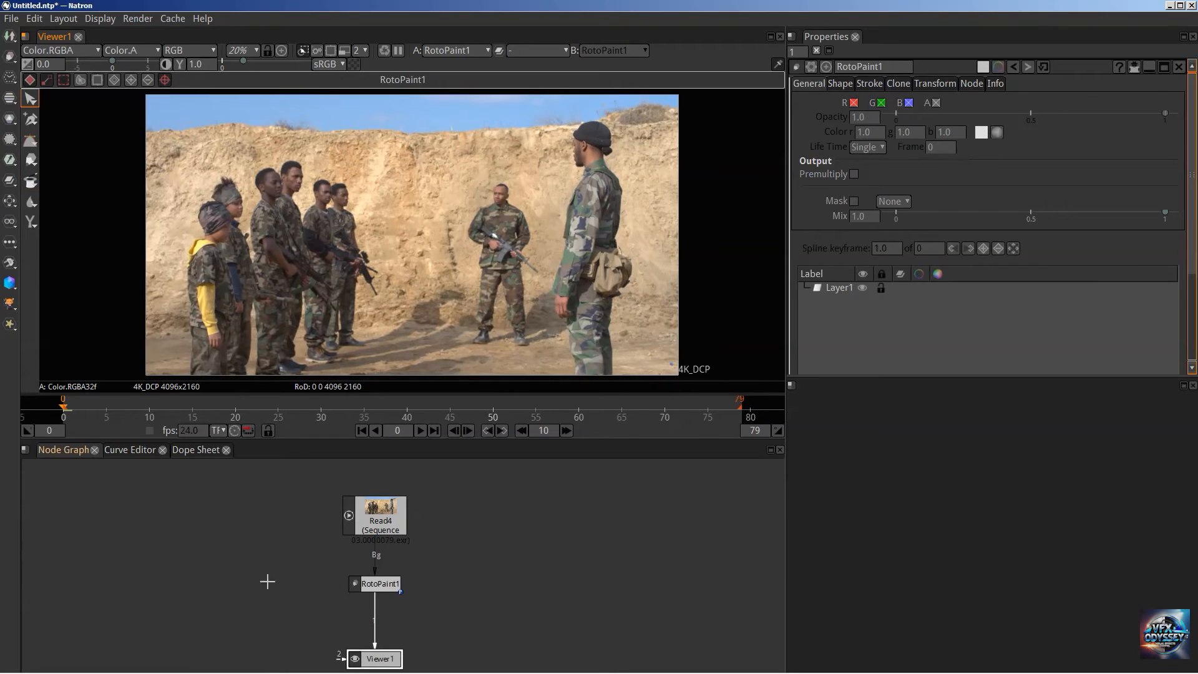
# Duplicate the Read4 node and place the copy beside the original in the node graph.
pyautogui.click(357, 518)
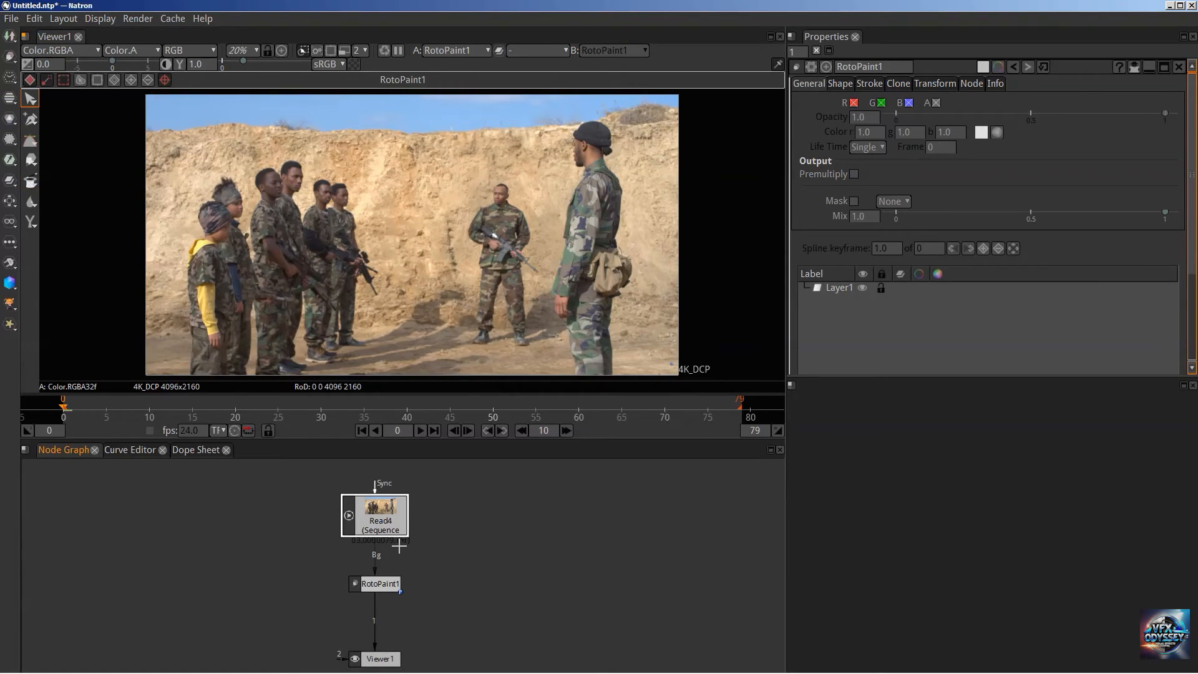
pyautogui.click(462, 511)
pyautogui.hotkey('ctrl', 'v')
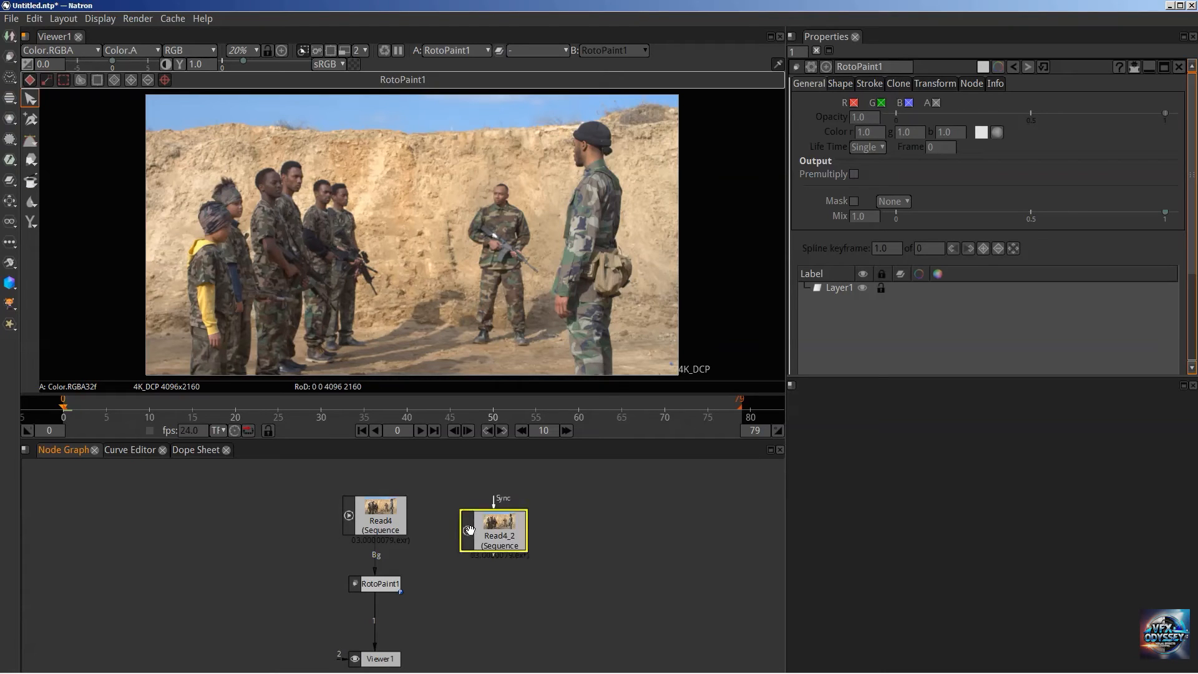
pyautogui.moveTo(479, 531); pyautogui.dragTo(500, 517)
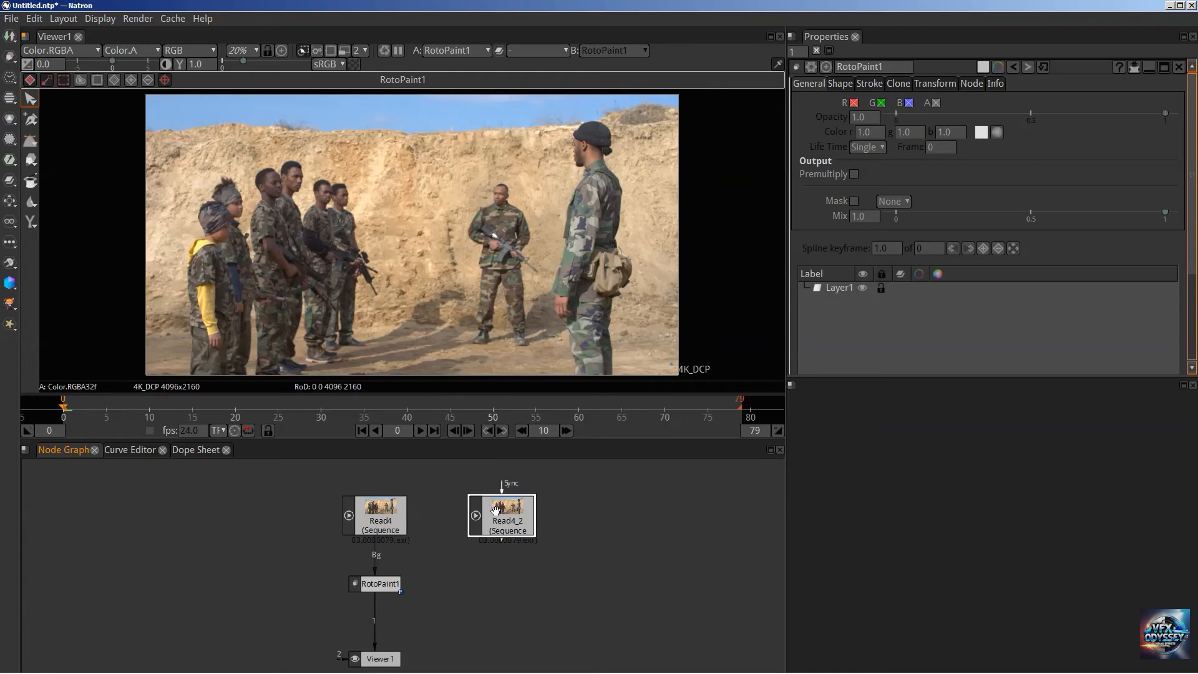
# Set the first frame of the Read4_2 node to 79.
pyautogui.doubleClick(495, 510)
pyautogui.moveTo(505, 509); pyautogui.dragTo(506, 505)
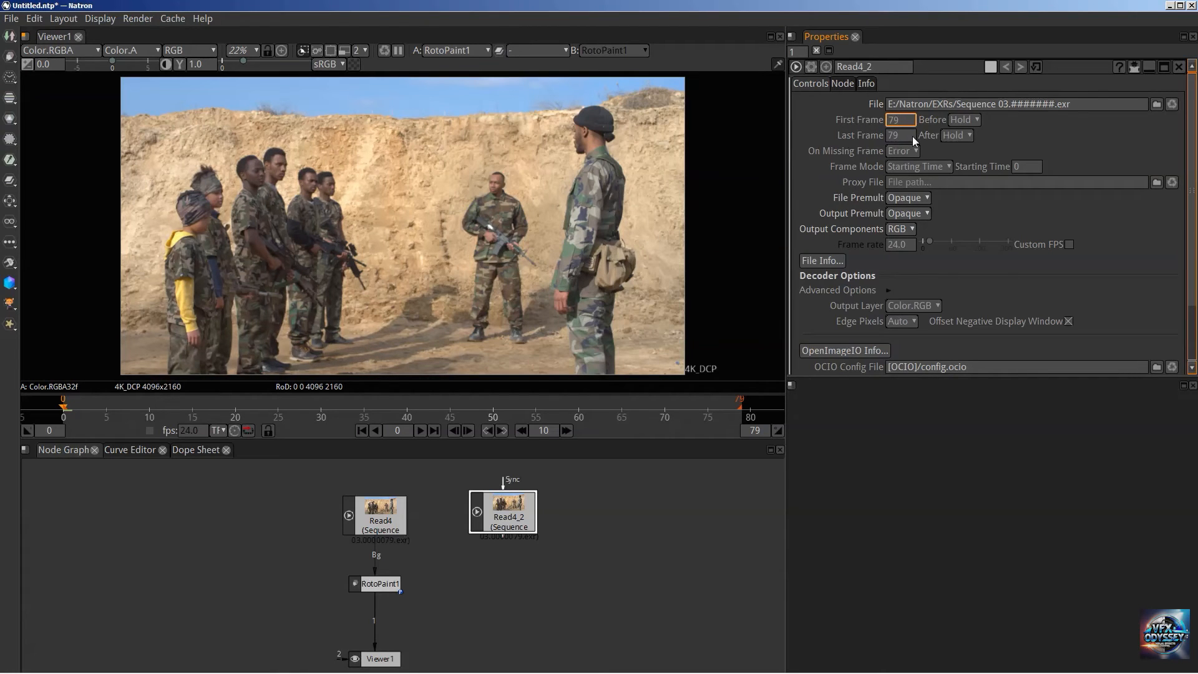
pyautogui.press('Return')
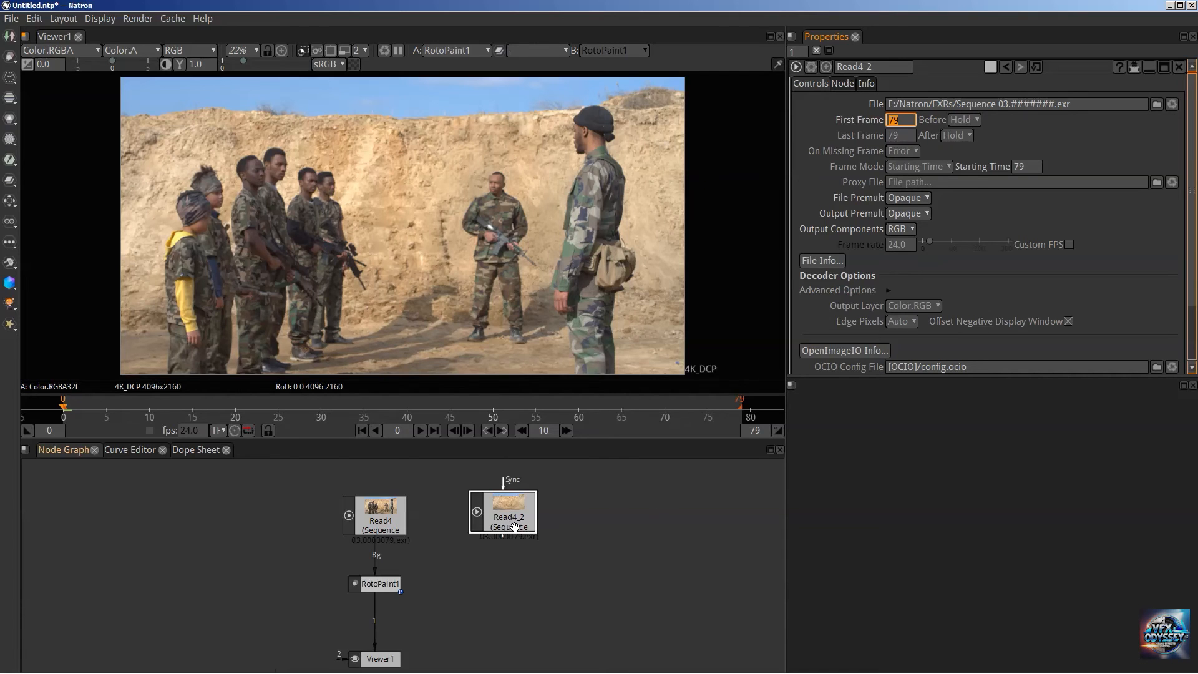
pyautogui.scroll(10, 513, 528)
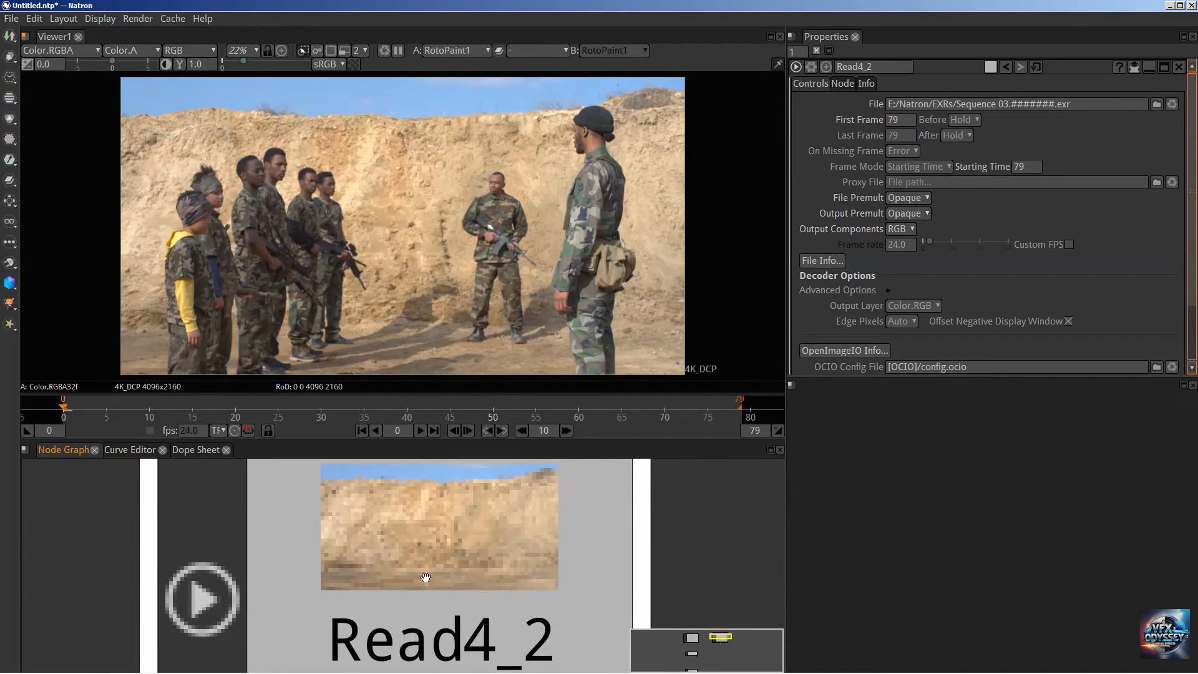
pyautogui.scroll(-10, 430, 548)
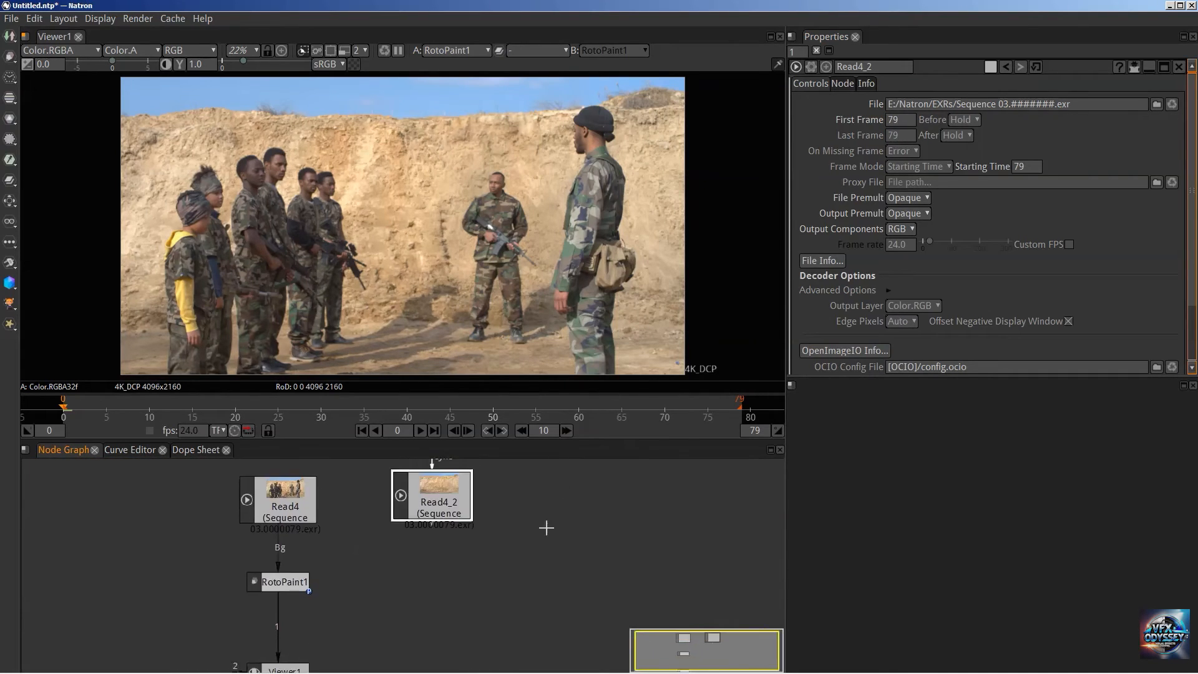
# View Read4_2 through the viewer's second input and compare it repeatedly with the RotoPaint1 output.
pyautogui.press('2')
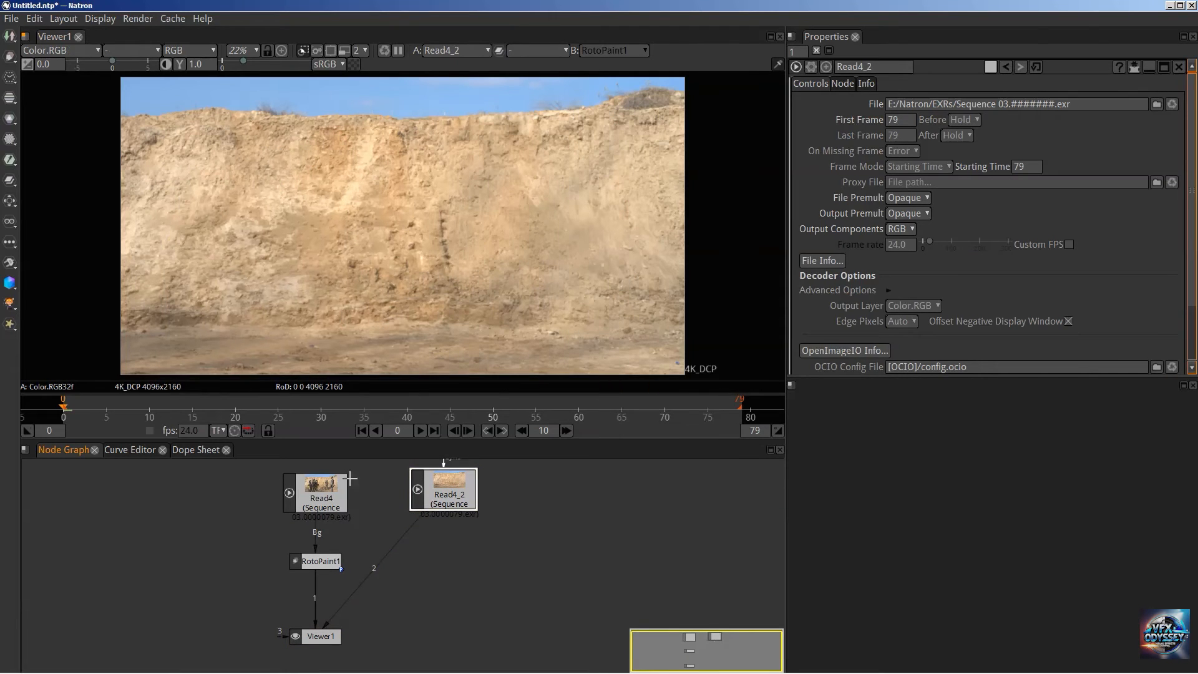
pyautogui.press('1')
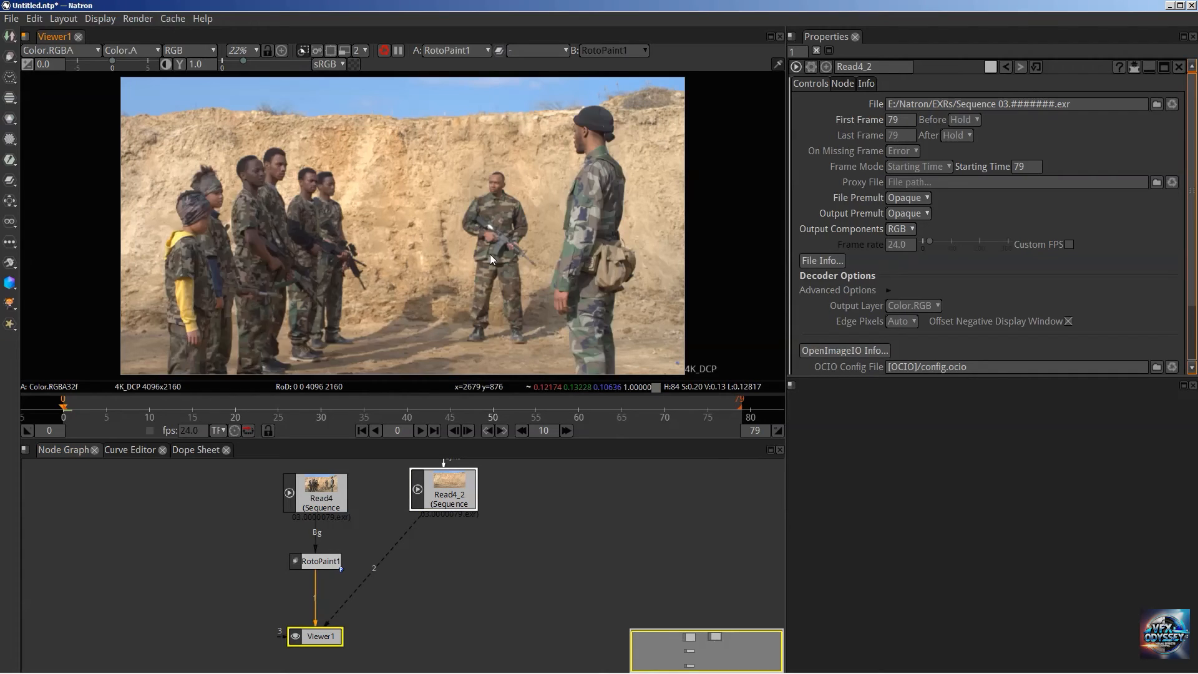
pyautogui.press('2')
pyautogui.press('1')
pyautogui.press('2')
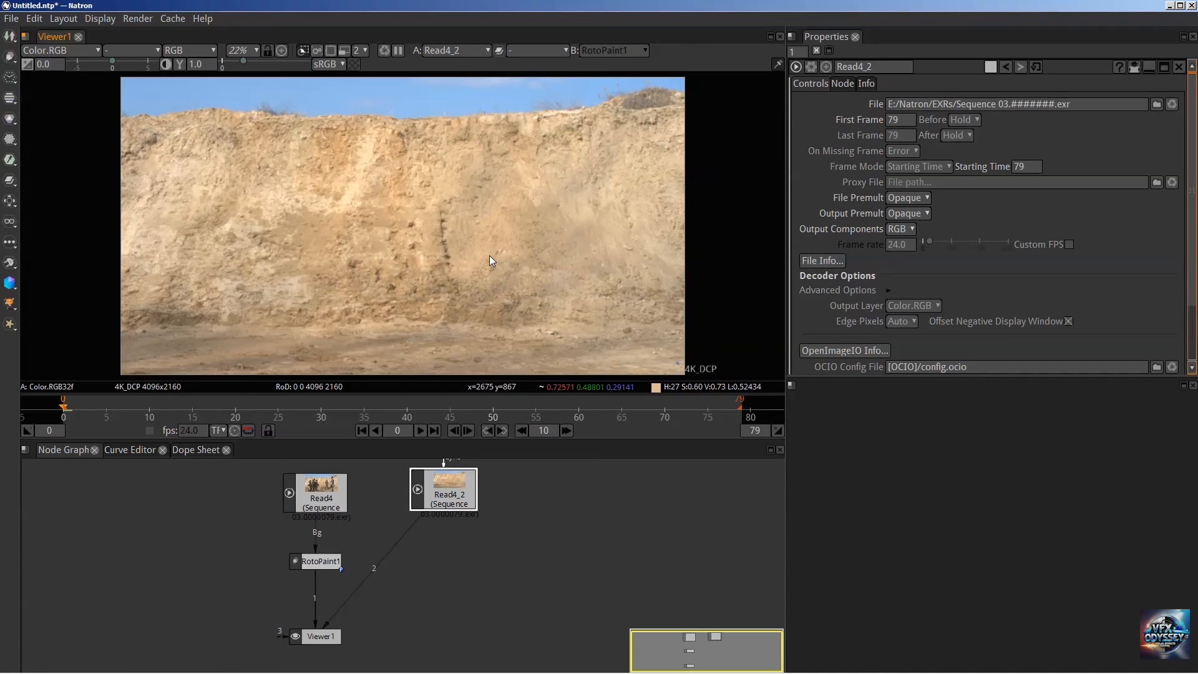
pyautogui.press('1')
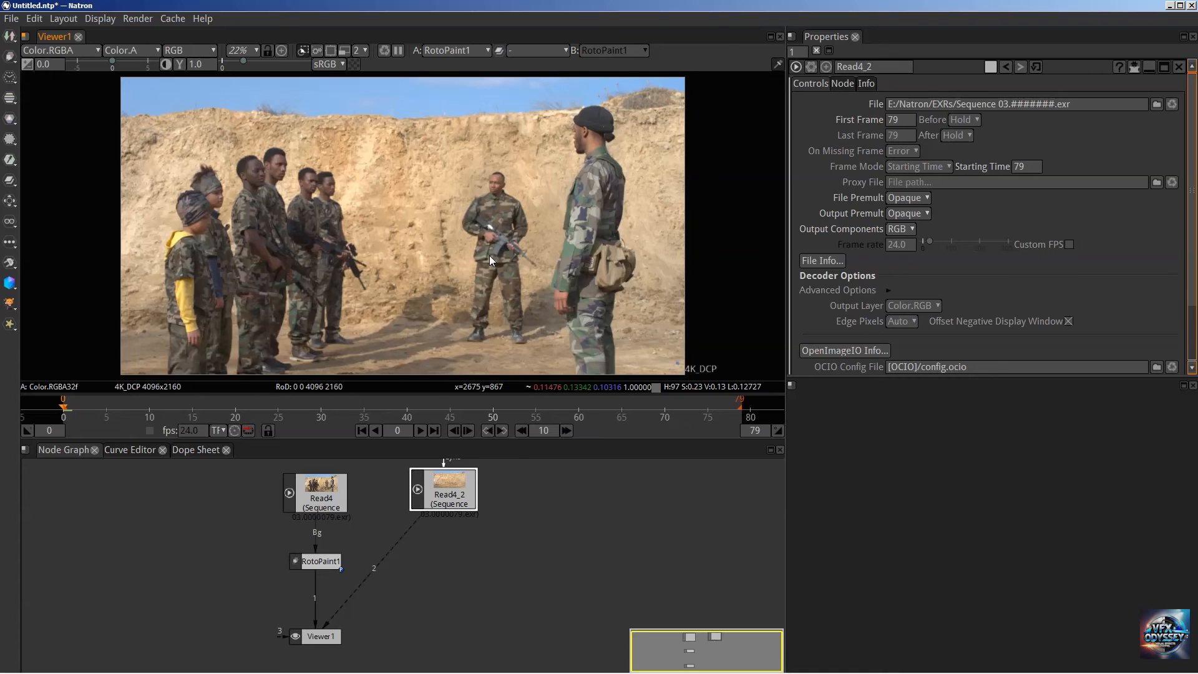
# Connect Read4_2 to the Bg2 input of RotoPaint1, detach it from the viewer, and tidy the node layout.
pyautogui.moveTo(460, 494)
pyautogui.mouseDown()
pyautogui.moveTo(424, 515)
pyautogui.moveTo(453, 509)
pyautogui.mouseUp()
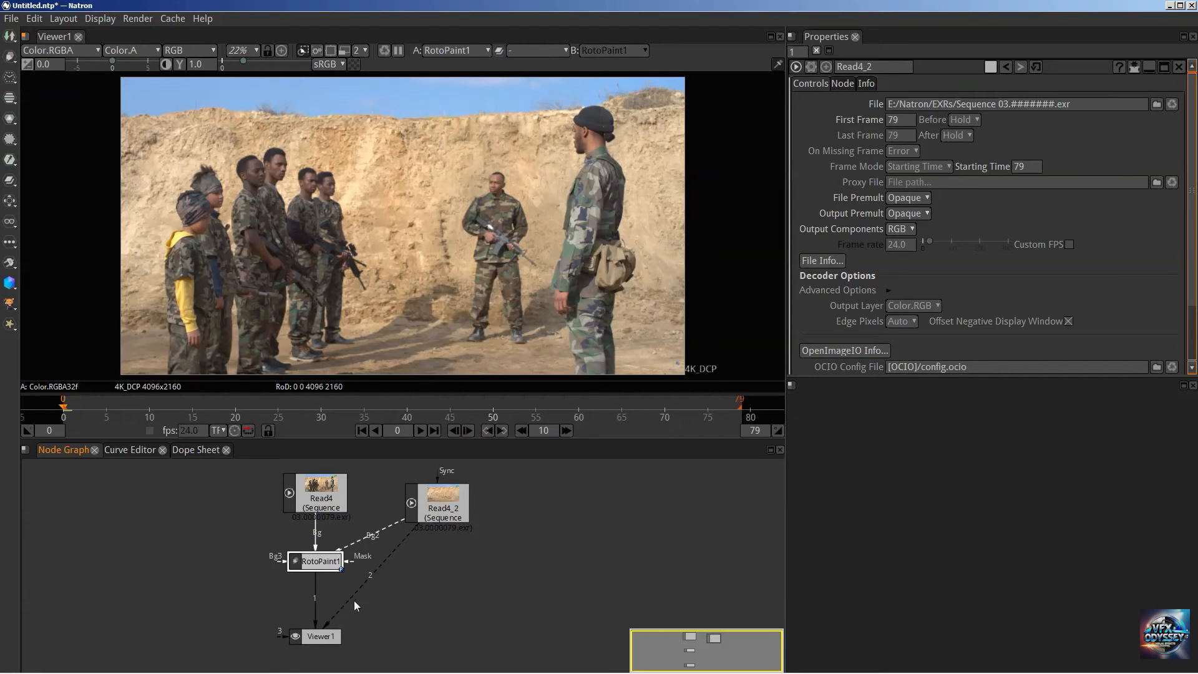
pyautogui.moveTo(353, 600); pyautogui.dragTo(872, 553)
pyautogui.moveTo(428, 528); pyautogui.dragTo(418, 518)
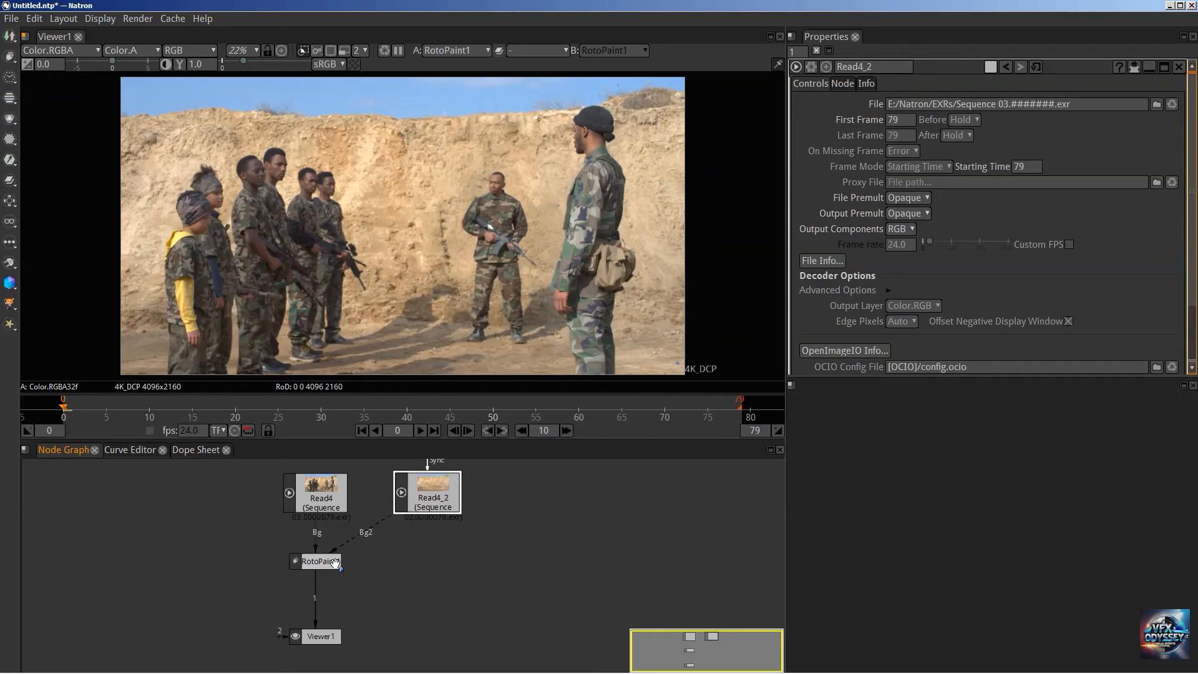
pyautogui.moveTo(318, 561); pyautogui.dragTo(318, 574)
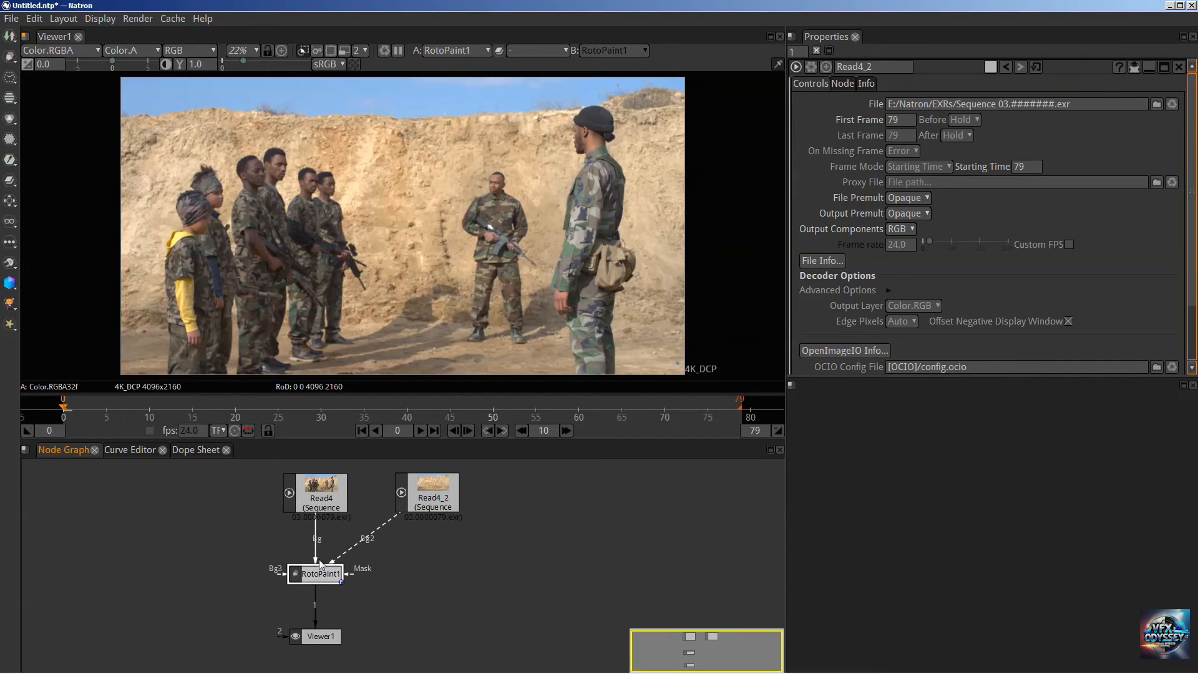
pyautogui.moveTo(427, 499)
pyautogui.mouseDown()
pyautogui.moveTo(438, 484)
pyautogui.moveTo(334, 452)
pyautogui.moveTo(414, 470)
pyautogui.moveTo(411, 500)
pyautogui.mouseUp()
pyautogui.moveTo(321, 496); pyautogui.dragTo(322, 506)
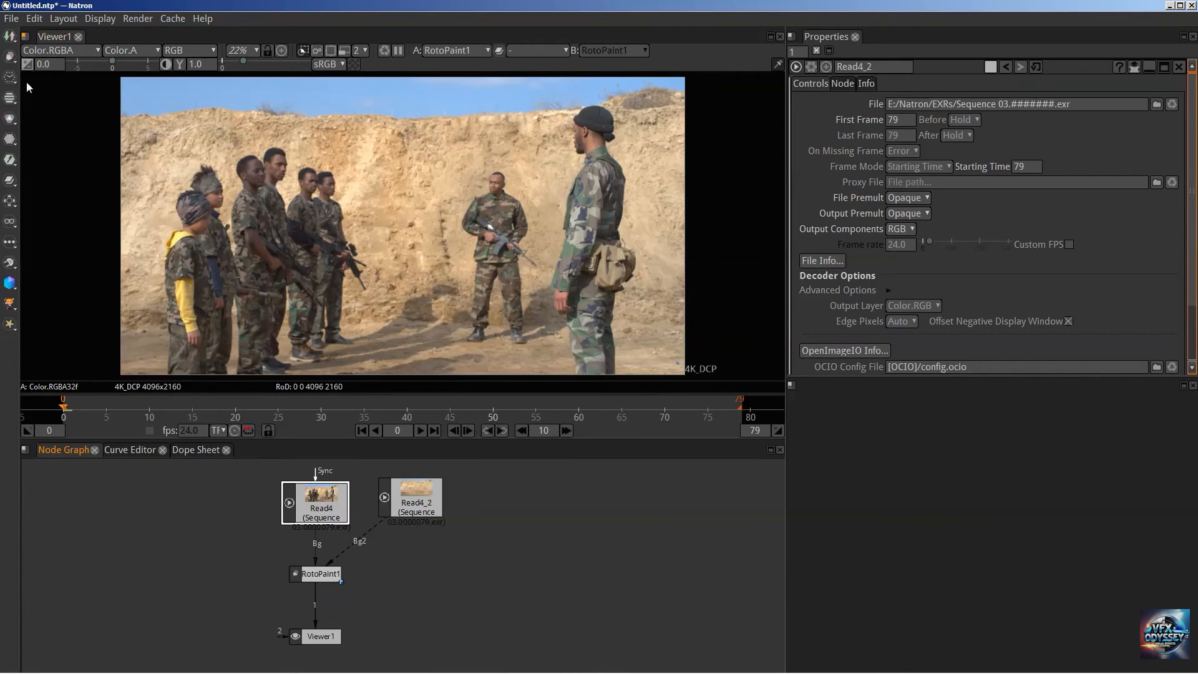
# Reveal the clean wall over the soldier standing alone using RotoPaint1's Reveal Tool with brush size 150.
pyautogui.doubleClick(318, 575)
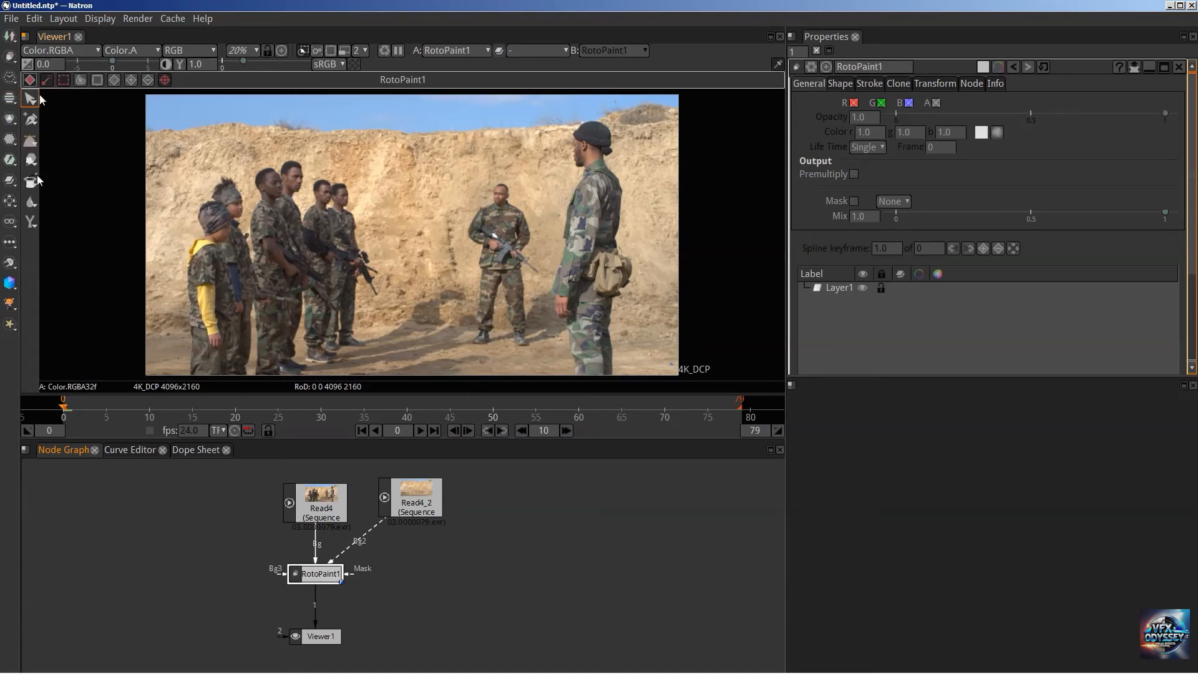
pyautogui.click(35, 185)
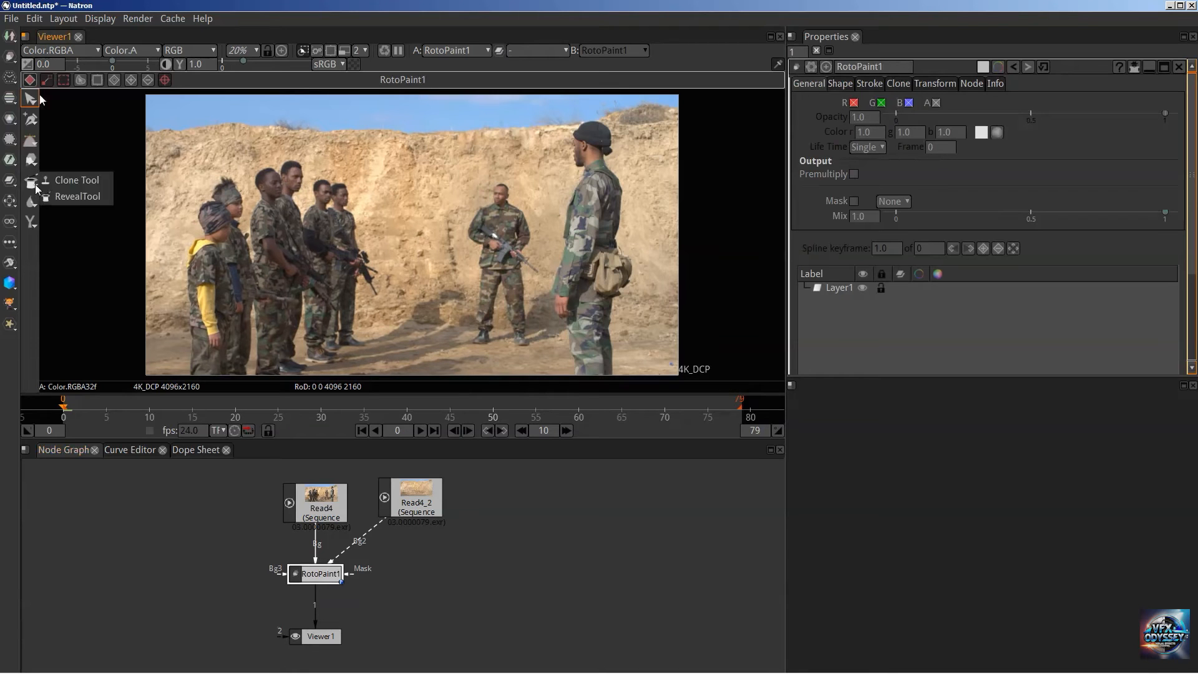
pyautogui.click(76, 196)
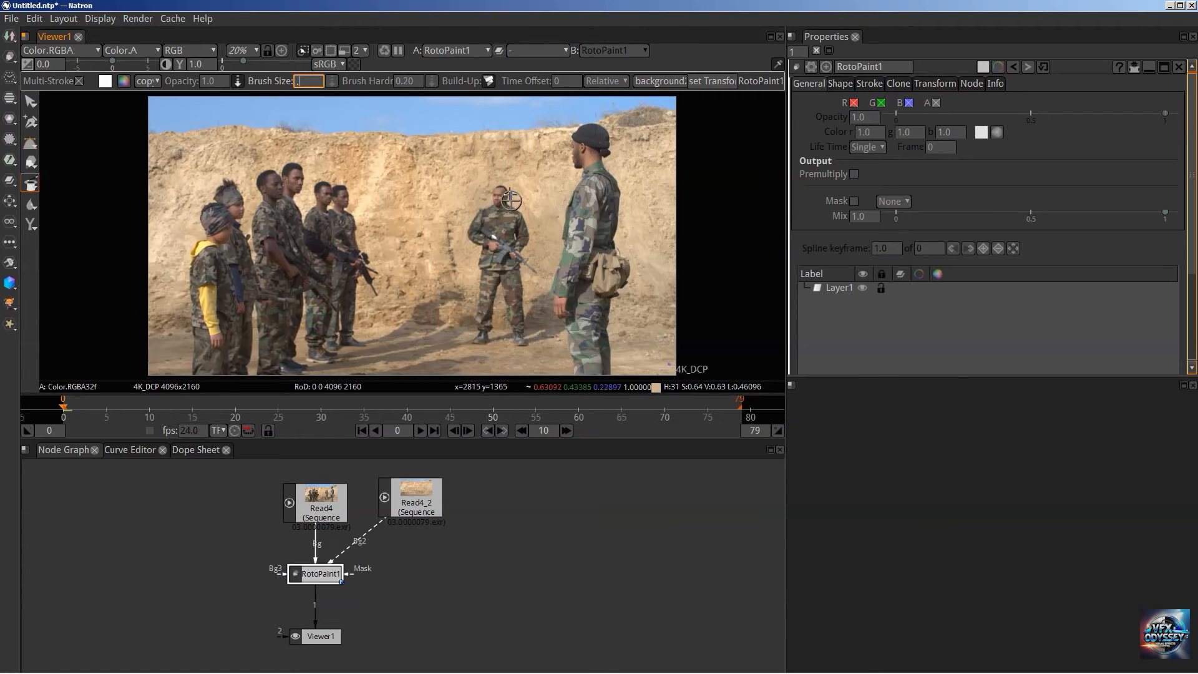
pyautogui.moveTo(511, 200)
pyautogui.mouseDown()
pyautogui.moveTo(488, 215)
pyautogui.moveTo(500, 208)
pyautogui.moveTo(523, 236)
pyautogui.moveTo(510, 206)
pyautogui.moveTo(509, 291)
pyautogui.moveTo(510, 259)
pyautogui.moveTo(530, 273)
pyautogui.moveTo(515, 262)
pyautogui.moveTo(520, 343)
pyautogui.moveTo(500, 329)
pyautogui.moveTo(480, 339)
pyautogui.moveTo(493, 240)
pyautogui.moveTo(489, 253)
pyautogui.moveTo(476, 223)
pyautogui.moveTo(504, 243)
pyautogui.moveTo(500, 221)
pyautogui.moveTo(476, 263)
pyautogui.moveTo(477, 223)
pyautogui.moveTo(498, 239)
pyautogui.moveTo(512, 209)
pyautogui.moveTo(524, 240)
pyautogui.moveTo(522, 329)
pyautogui.moveTo(541, 294)
pyautogui.moveTo(559, 329)
pyautogui.moveTo(530, 338)
pyautogui.moveTo(516, 266)
pyautogui.moveTo(526, 315)
pyautogui.moveTo(507, 279)
pyautogui.moveTo(525, 277)
pyautogui.moveTo(520, 309)
pyautogui.moveTo(493, 338)
pyautogui.moveTo(523, 270)
pyautogui.moveTo(483, 297)
pyautogui.moveTo(481, 327)
pyautogui.mouseUp()
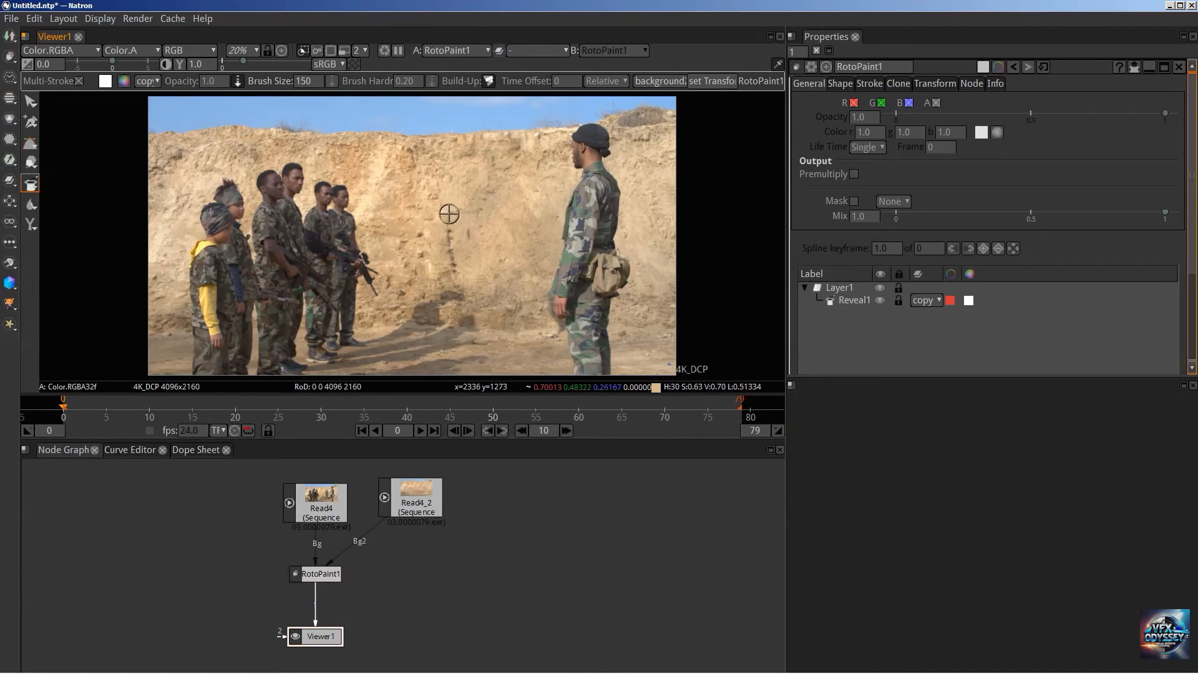
pyautogui.moveTo(449, 214)
pyautogui.mouseDown()
pyautogui.moveTo(463, 284)
pyautogui.moveTo(480, 206)
pyautogui.moveTo(456, 247)
pyautogui.moveTo(465, 281)
pyautogui.moveTo(493, 274)
pyautogui.moveTo(495, 254)
pyautogui.moveTo(451, 240)
pyautogui.moveTo(508, 271)
pyautogui.moveTo(515, 321)
pyautogui.moveTo(495, 286)
pyautogui.moveTo(524, 342)
pyautogui.mouseUp()
pyautogui.moveTo(422, 498); pyautogui.dragTo(455, 508)
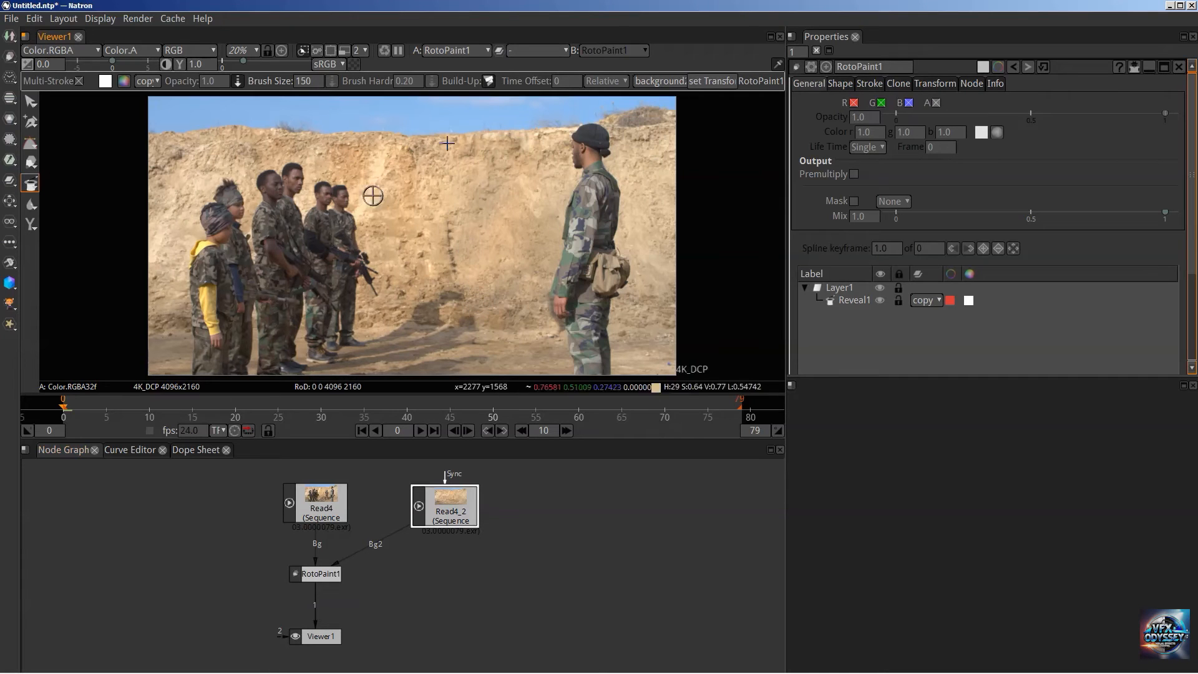
# Delete the Reveal1 stroke that covers the lone soldier from Layer1.
pyautogui.click(35, 192)
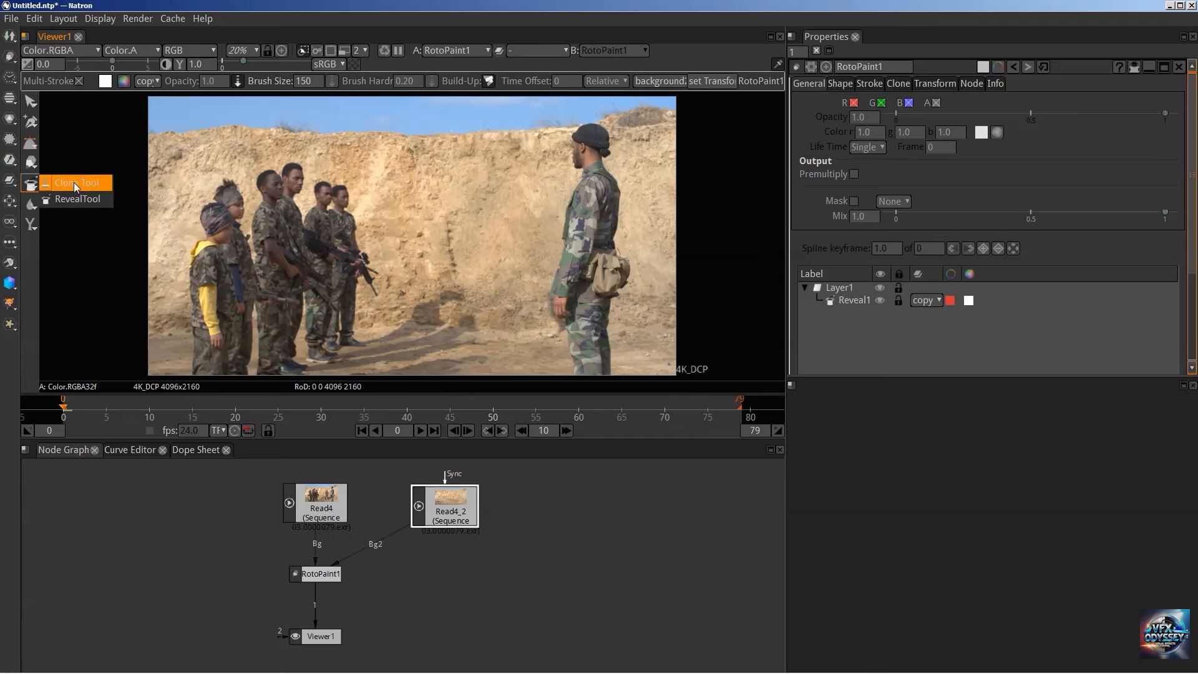
pyautogui.click(57, 217)
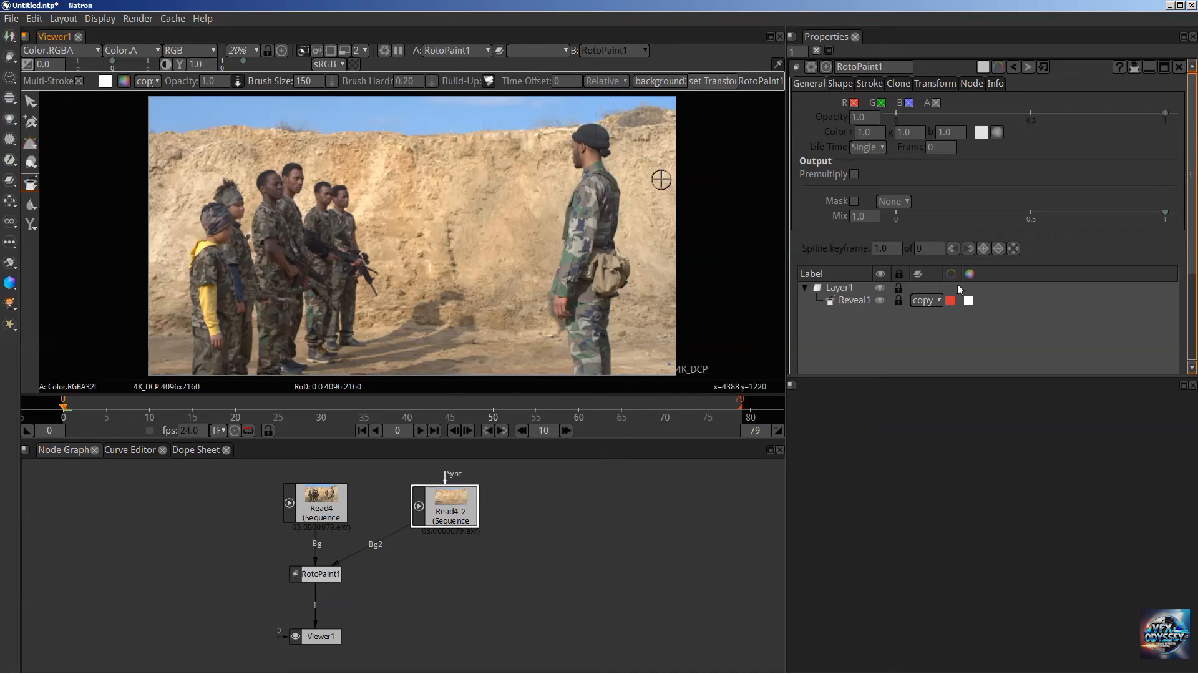
pyautogui.click(853, 300)
pyautogui.press('Delete')
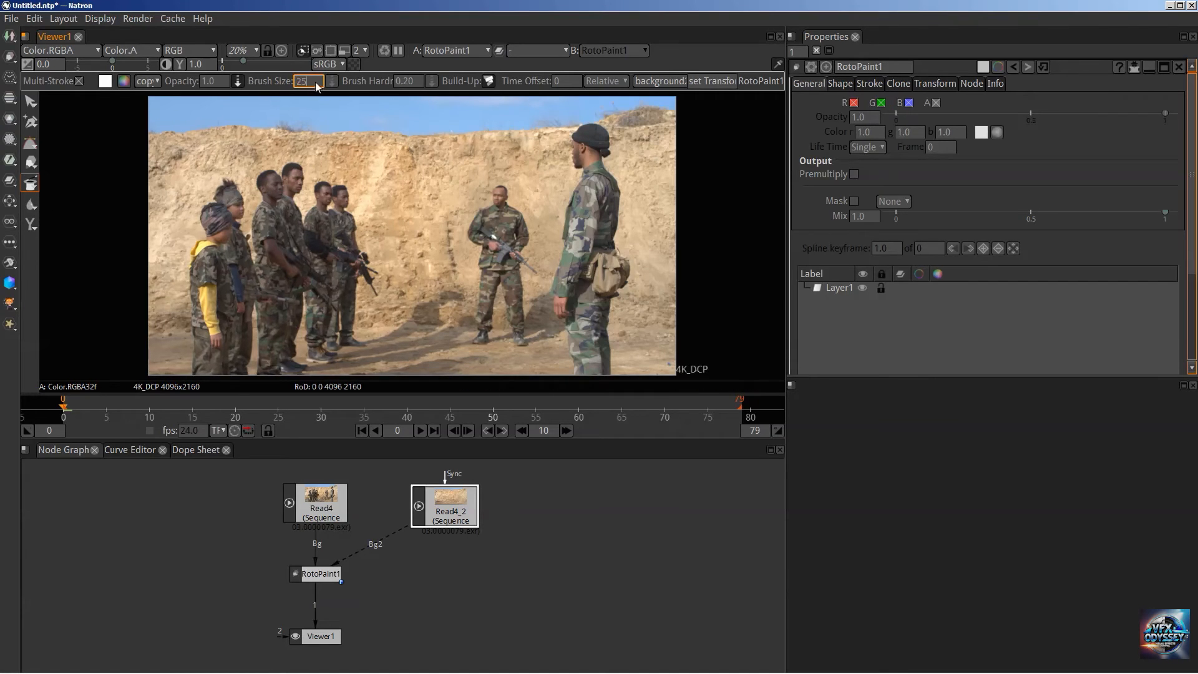
# Set the brush size to 200 and reveal the clean wall over the heads of the soldiers grouped at the image's left.
pyautogui.write('200')
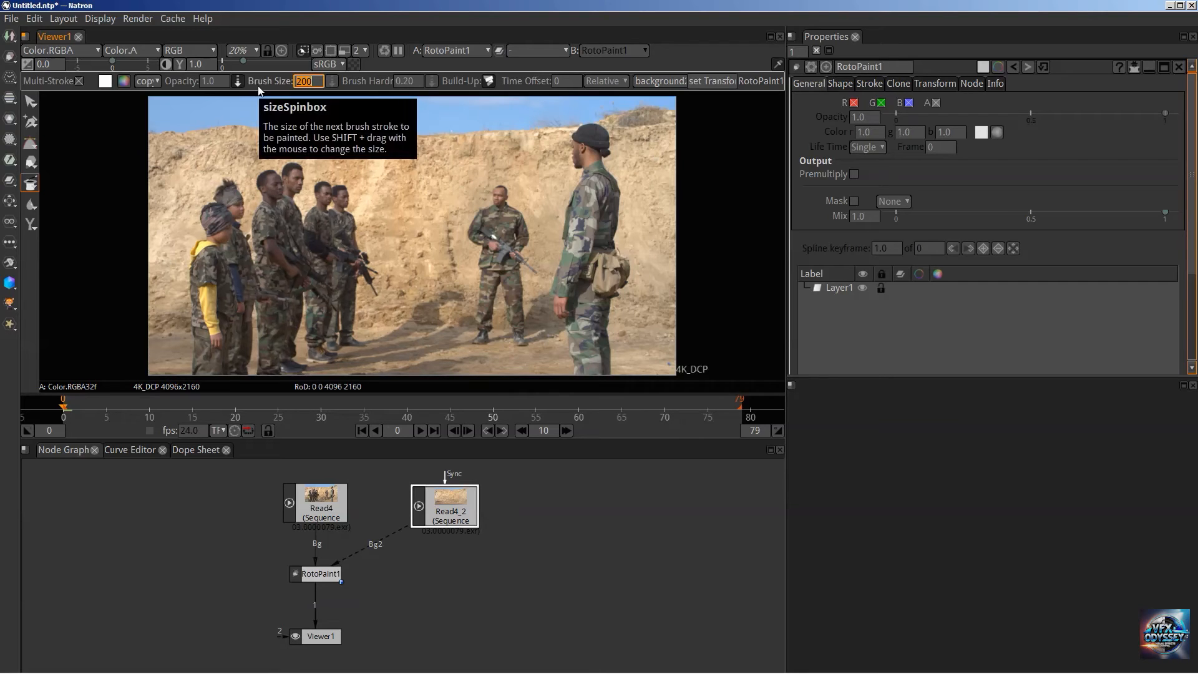
pyautogui.click(36, 208)
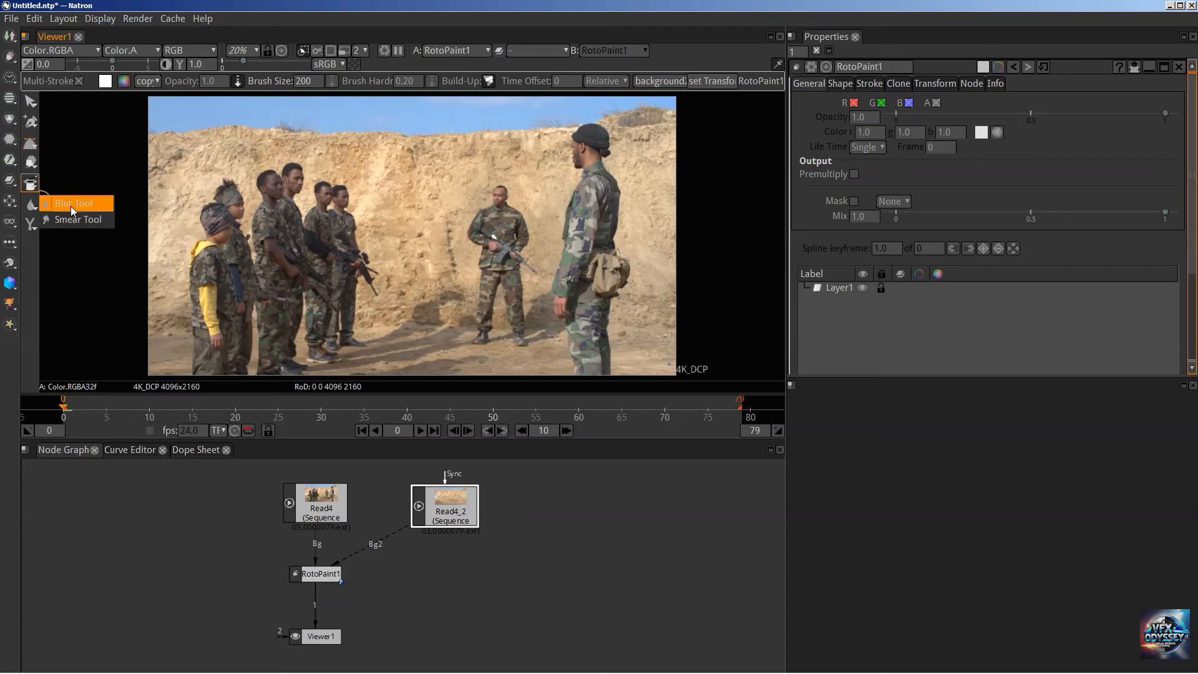
pyautogui.click(134, 5)
pyautogui.moveTo(274, 185)
pyautogui.mouseDown()
pyautogui.moveTo(281, 212)
pyautogui.moveTo(178, 224)
pyautogui.mouseUp()
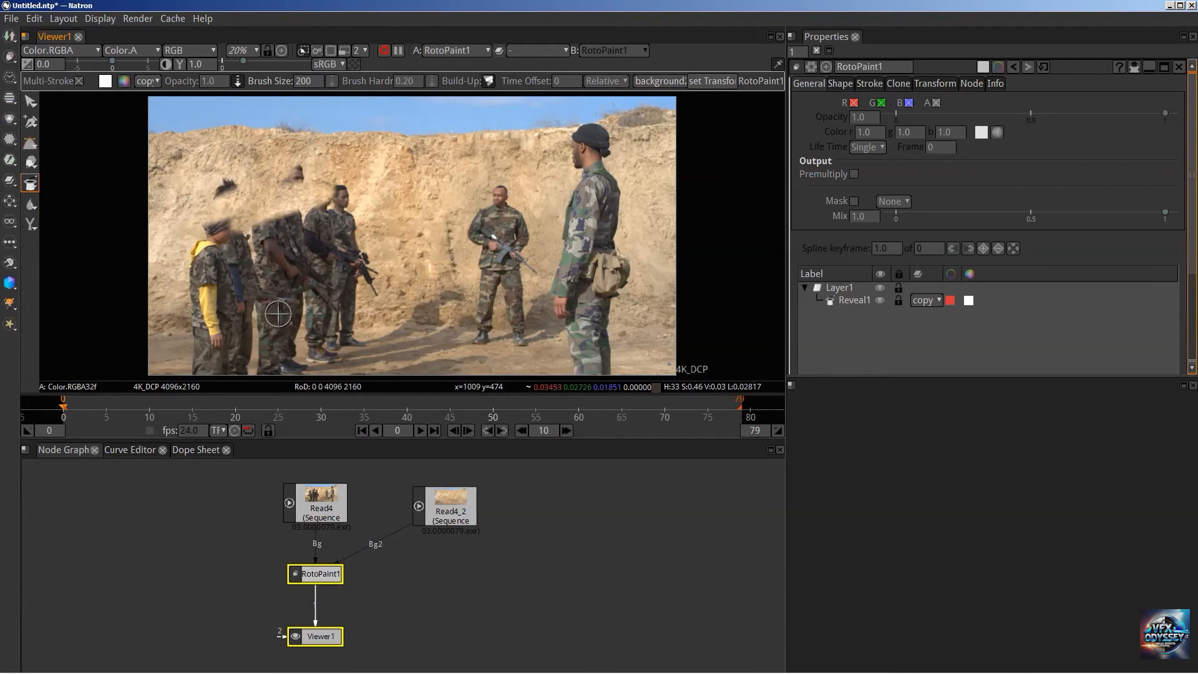
# Delete the Reveal1 stroke painted over the group of soldiers.
pyautogui.click(30, 184)
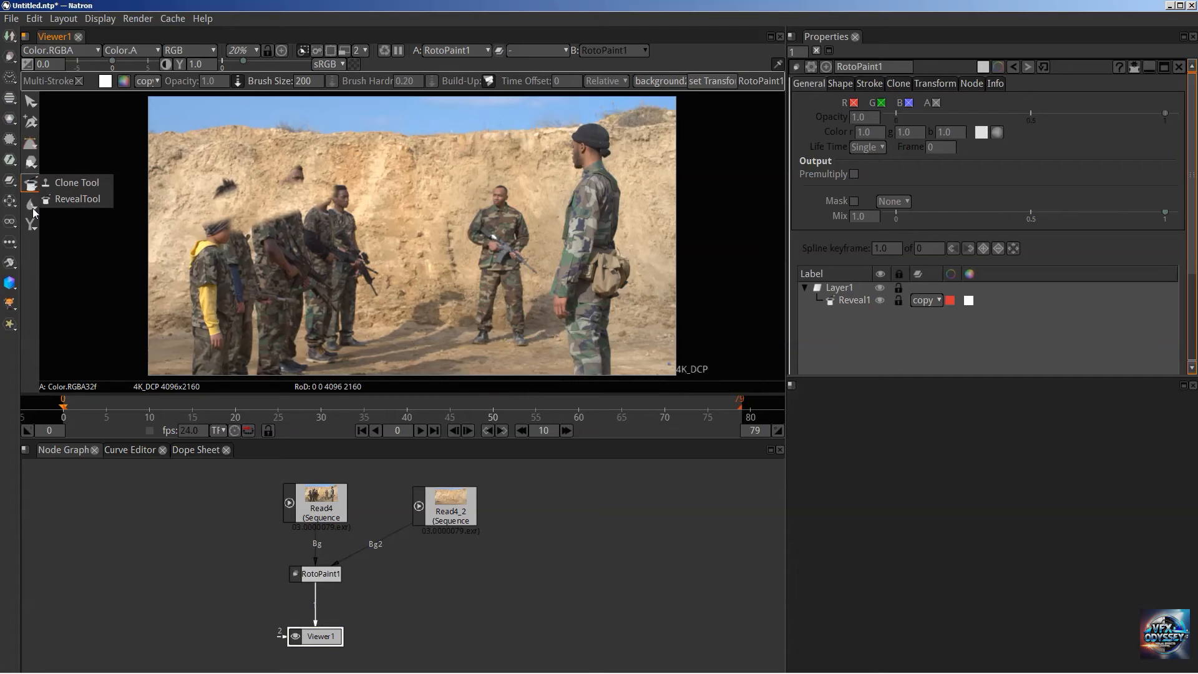
pyautogui.click(851, 301)
pyautogui.click(851, 300)
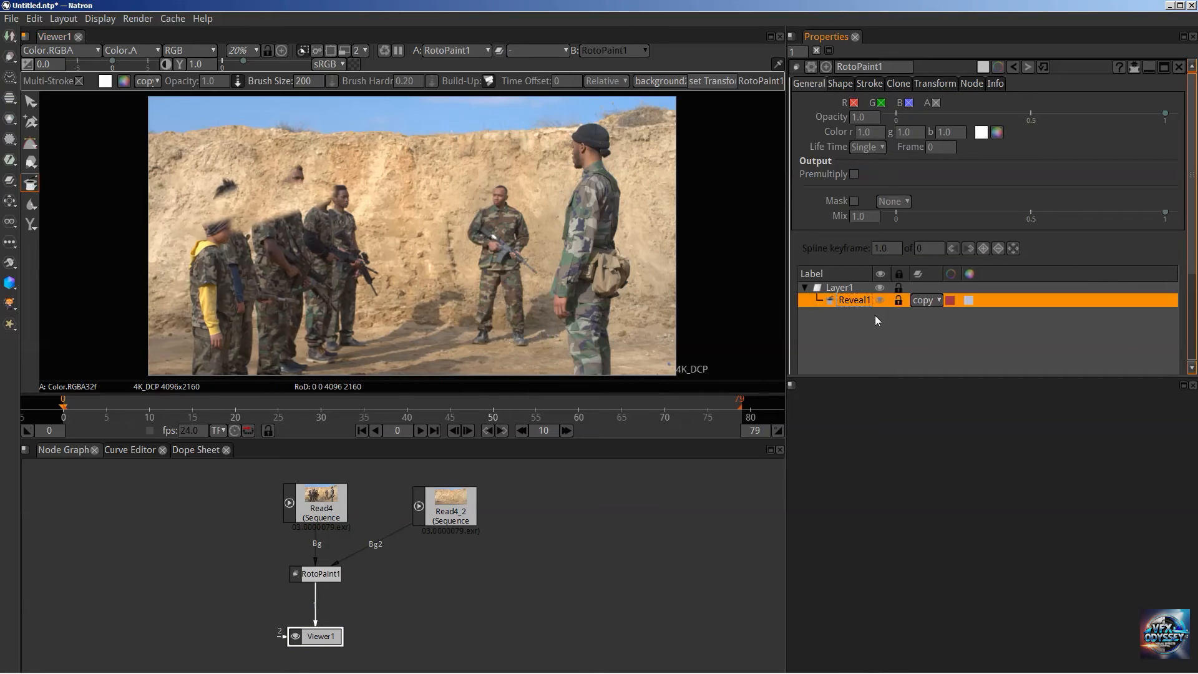
pyautogui.press('Delete')
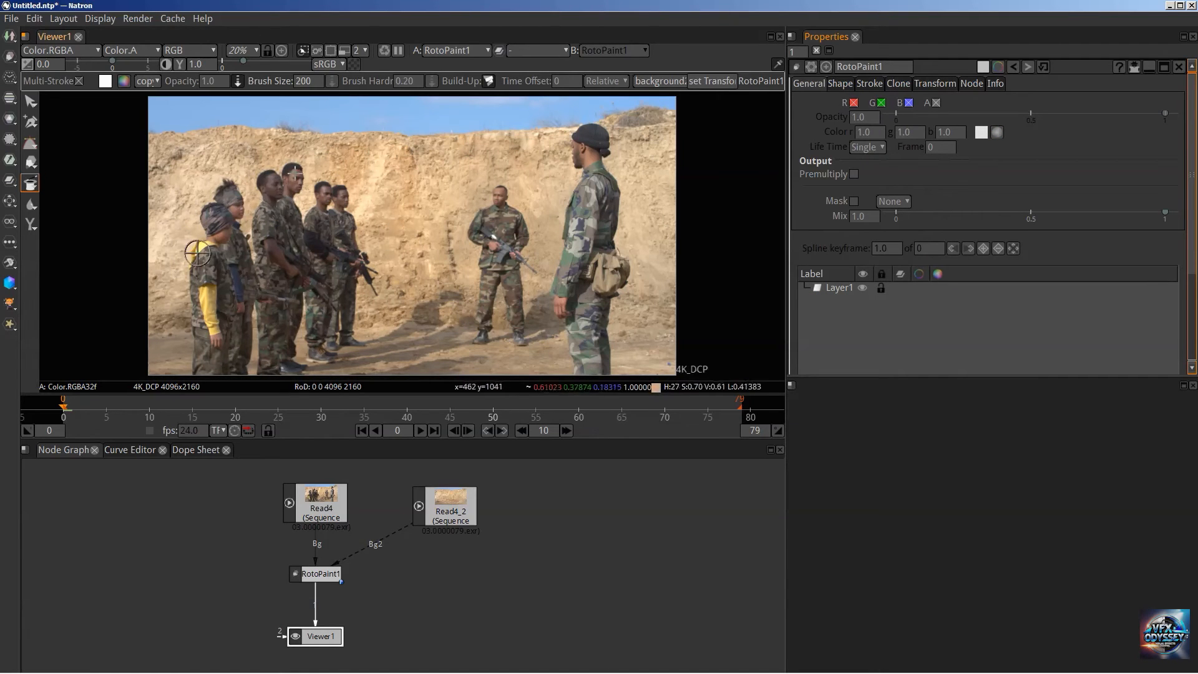
# Paint over the heads of the grouped soldiers with the Blur Tool.
pyautogui.click(30, 204)
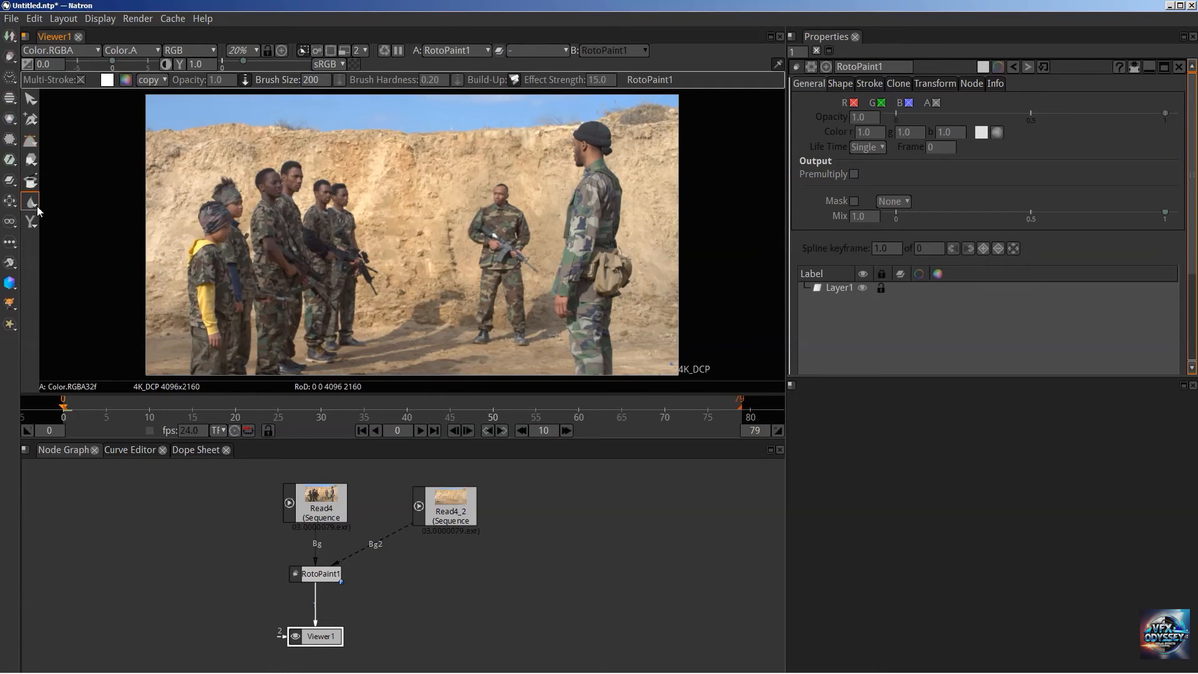
pyautogui.moveTo(294, 174)
pyautogui.mouseDown()
pyautogui.moveTo(212, 192)
pyautogui.moveTo(274, 180)
pyautogui.moveTo(214, 210)
pyautogui.moveTo(350, 183)
pyautogui.moveTo(251, 218)
pyautogui.moveTo(306, 203)
pyautogui.moveTo(229, 207)
pyautogui.moveTo(264, 183)
pyautogui.moveTo(305, 176)
pyautogui.moveTo(200, 215)
pyautogui.moveTo(238, 211)
pyautogui.moveTo(209, 232)
pyautogui.moveTo(249, 205)
pyautogui.moveTo(206, 225)
pyautogui.moveTo(193, 174)
pyautogui.moveTo(324, 185)
pyautogui.moveTo(264, 199)
pyautogui.moveTo(240, 188)
pyautogui.moveTo(271, 166)
pyautogui.moveTo(374, 197)
pyautogui.moveTo(273, 226)
pyautogui.moveTo(276, 212)
pyautogui.moveTo(208, 228)
pyautogui.moveTo(299, 186)
pyautogui.moveTo(206, 213)
pyautogui.moveTo(307, 182)
pyautogui.moveTo(331, 195)
pyautogui.mouseUp()
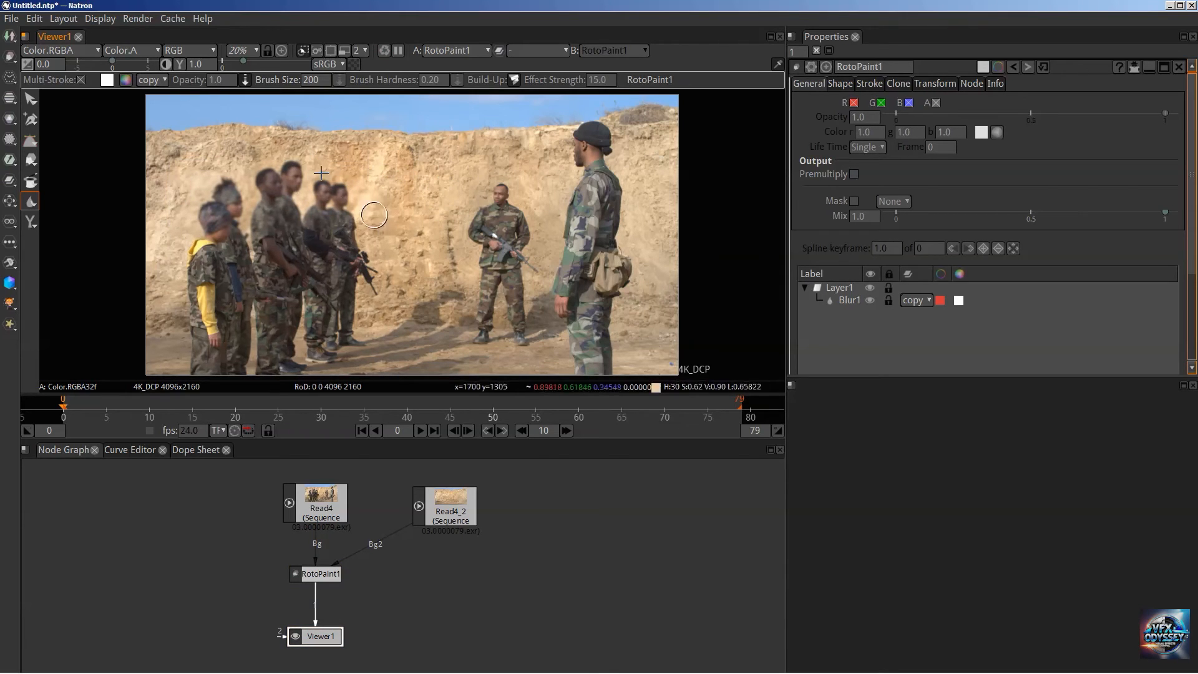
# Delete the Blur1 stroke painted over the grouped soldiers' heads from Layer1.
pyautogui.click(214, 80)
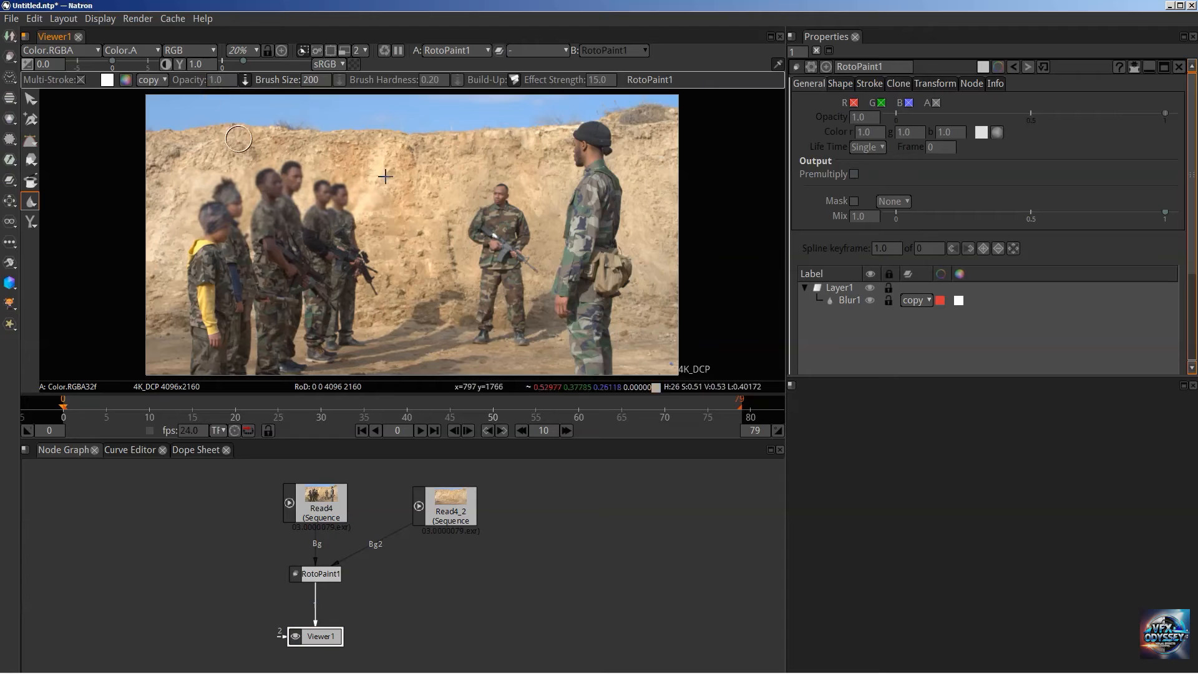
pyautogui.click(442, 81)
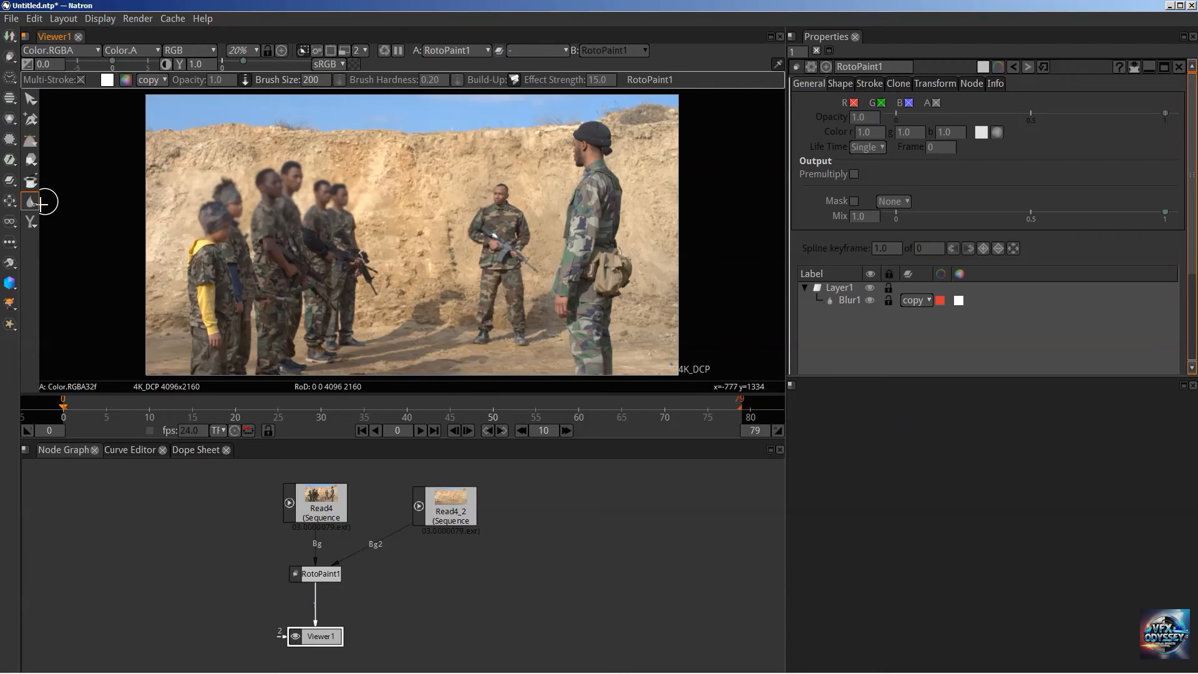
pyautogui.click(850, 304)
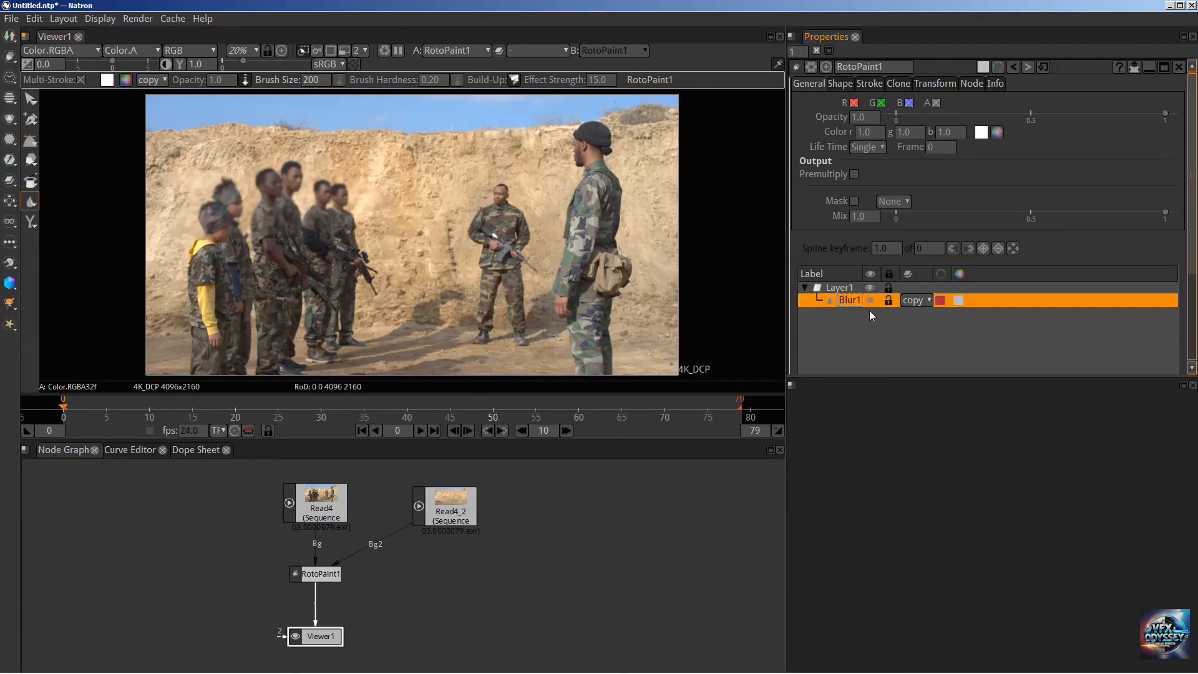
pyautogui.press('Delete')
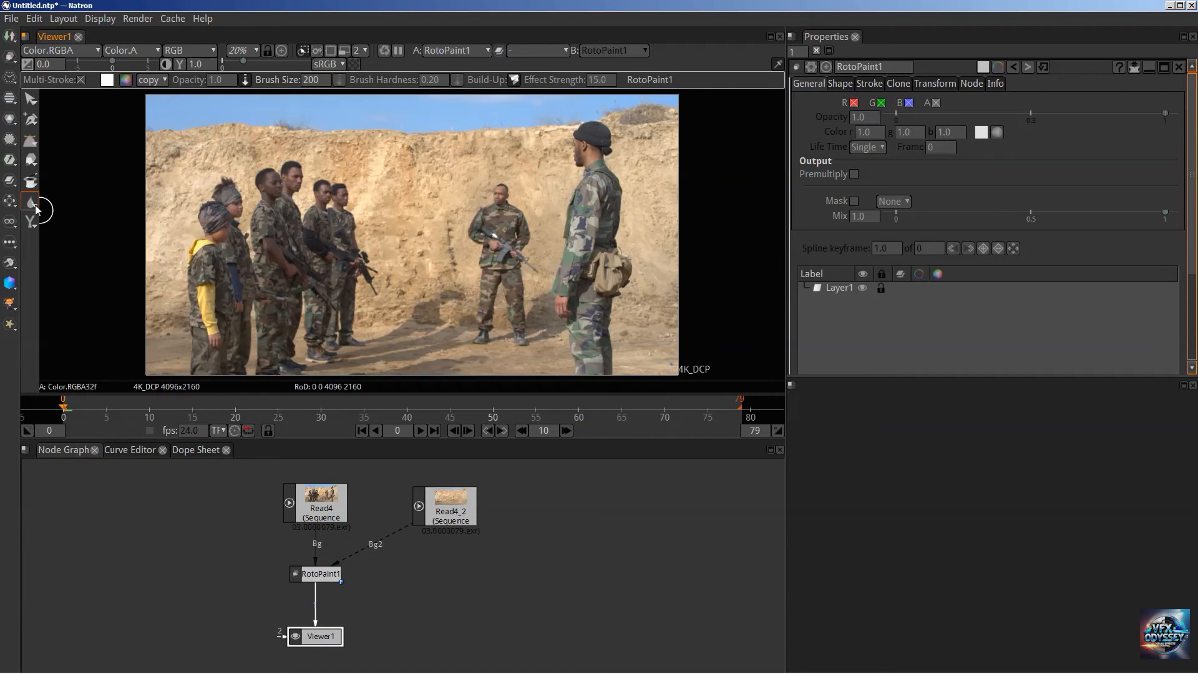
# Paint with the Smear Tool along the upper edge of the sand wall, pulling the ridge and sky into each other.
pyautogui.rightClick(36, 209)
pyautogui.click(74, 217)
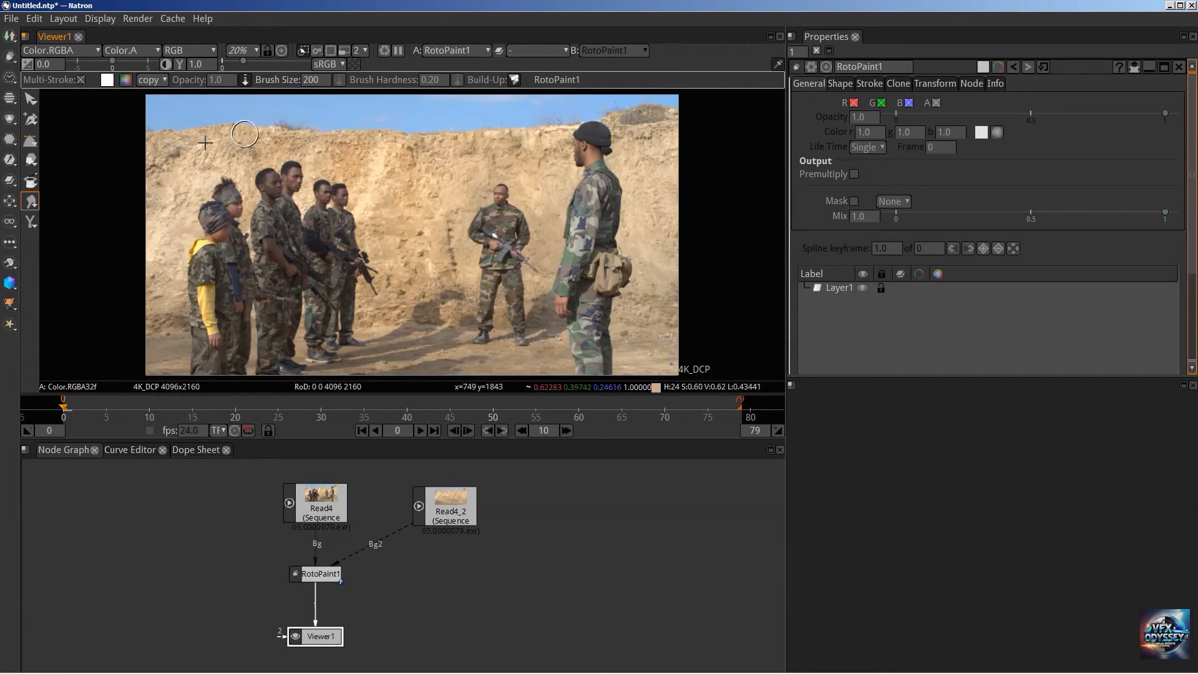
pyautogui.moveTo(184, 146)
pyautogui.mouseDown()
pyautogui.moveTo(183, 132)
pyautogui.moveTo(186, 146)
pyautogui.moveTo(200, 133)
pyautogui.moveTo(219, 154)
pyautogui.moveTo(236, 135)
pyautogui.moveTo(251, 139)
pyautogui.mouseUp()
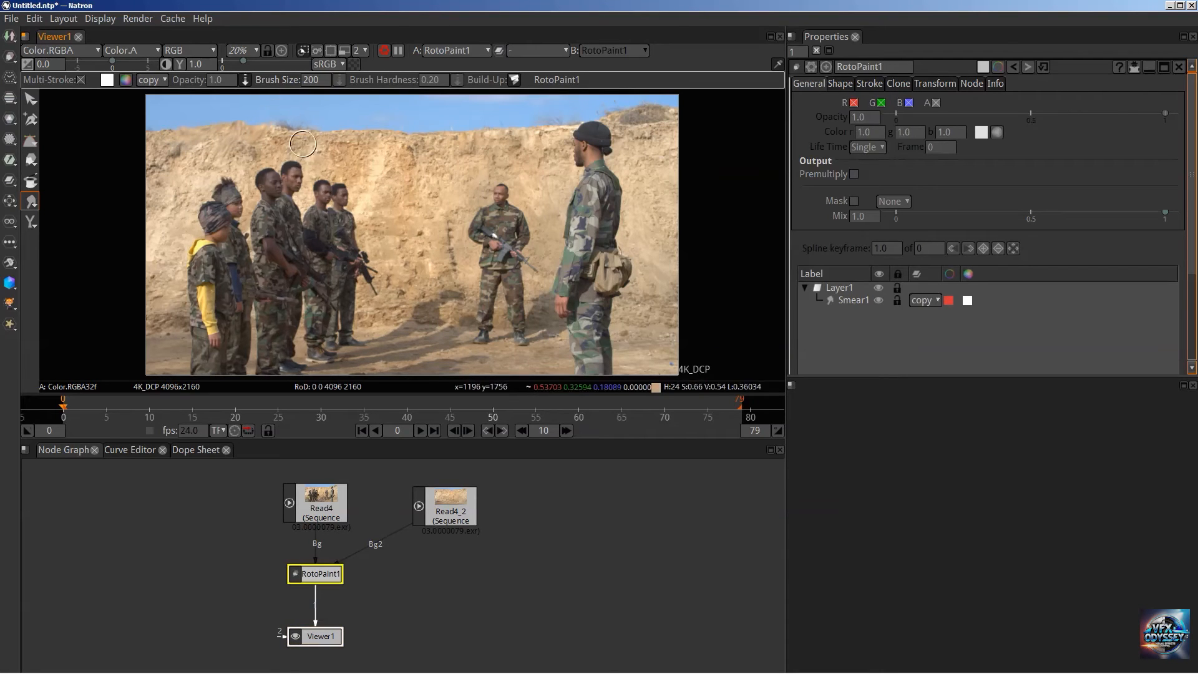
pyautogui.moveTo(303, 148)
pyautogui.mouseDown()
pyautogui.moveTo(330, 112)
pyautogui.moveTo(289, 113)
pyautogui.mouseUp()
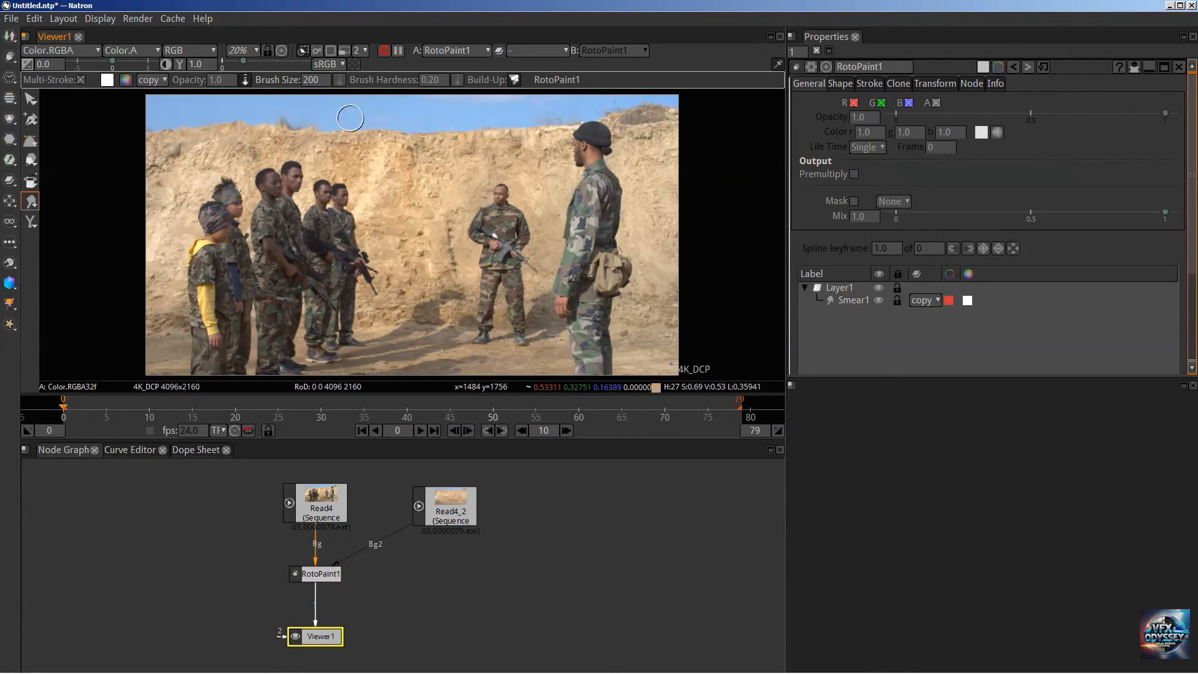
pyautogui.scroll(3, 325, 147)
pyautogui.scroll(4, 316, 270)
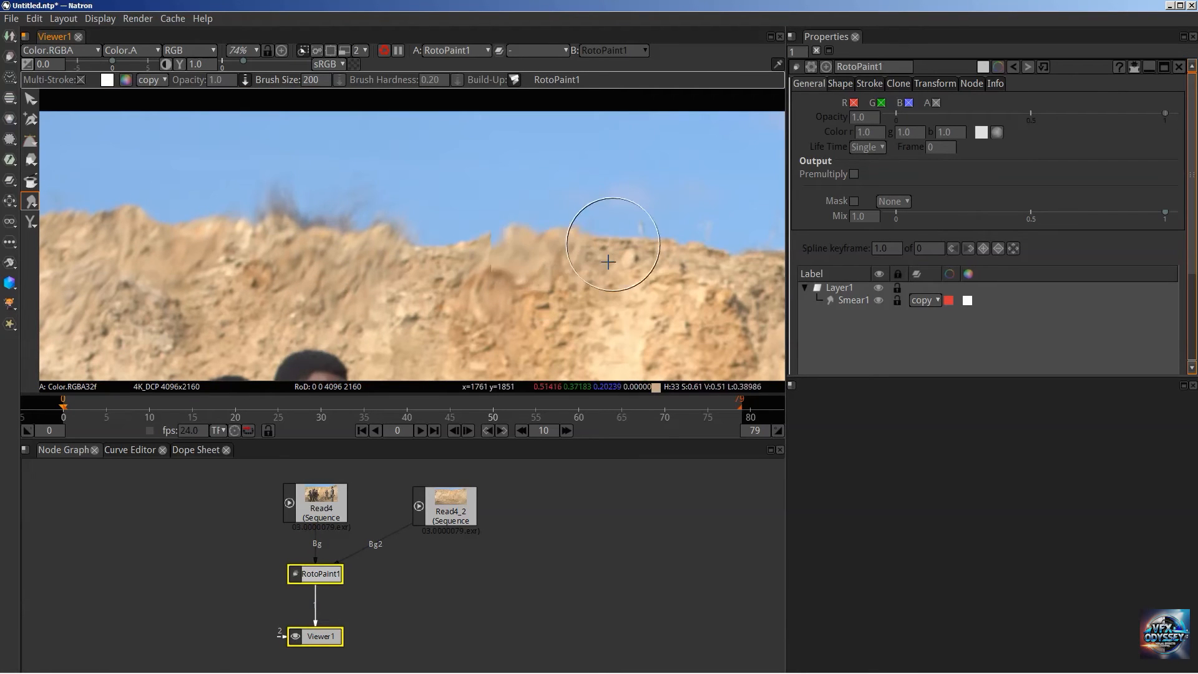
pyautogui.moveTo(629, 210); pyautogui.dragTo(441, 267)
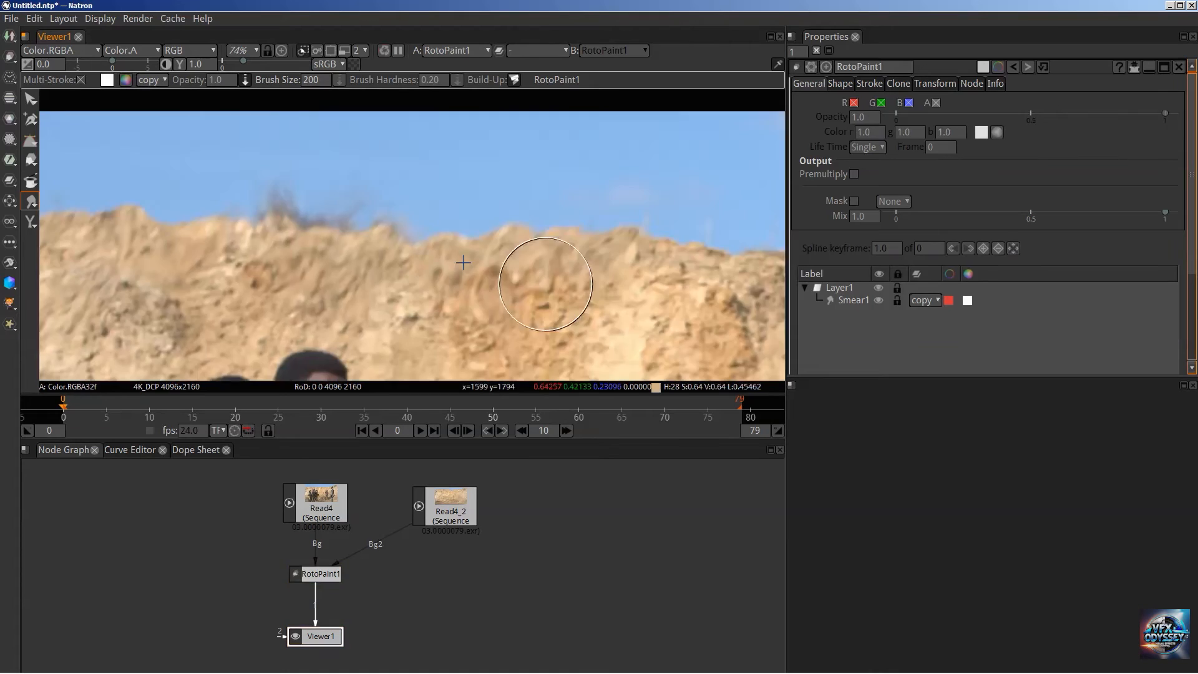
pyautogui.scroll(-5, 474, 259)
pyautogui.press('f')
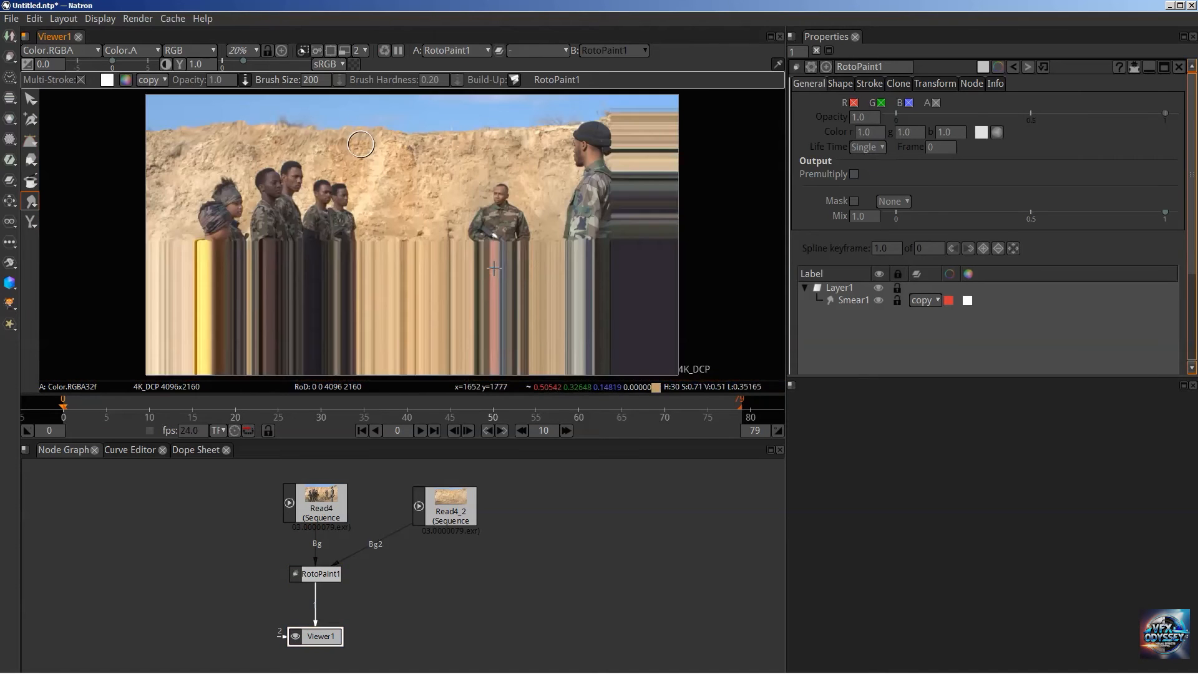
# Delete the Smear1 stroke from Layer1.
pyautogui.click(856, 305)
pyautogui.press('Delete')
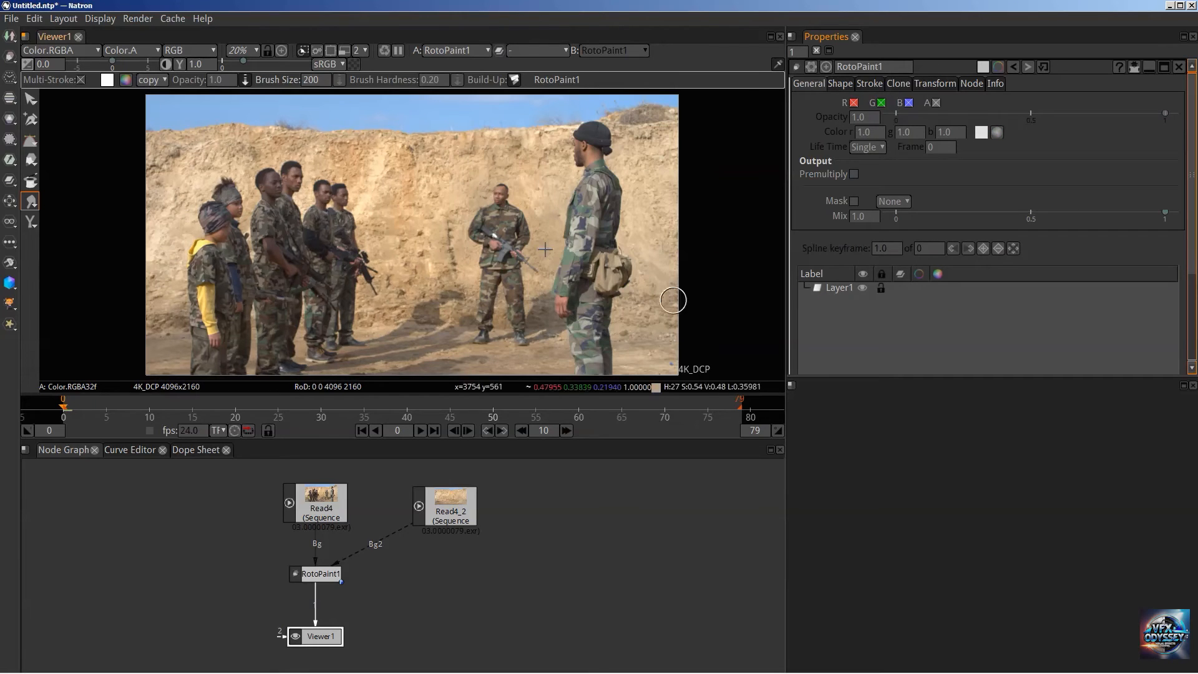
# Brighten the sand wall above the grouped soldiers and around the lone soldier with the Dodge Tool.
pyautogui.click(35, 227)
pyautogui.rightClick(35, 226)
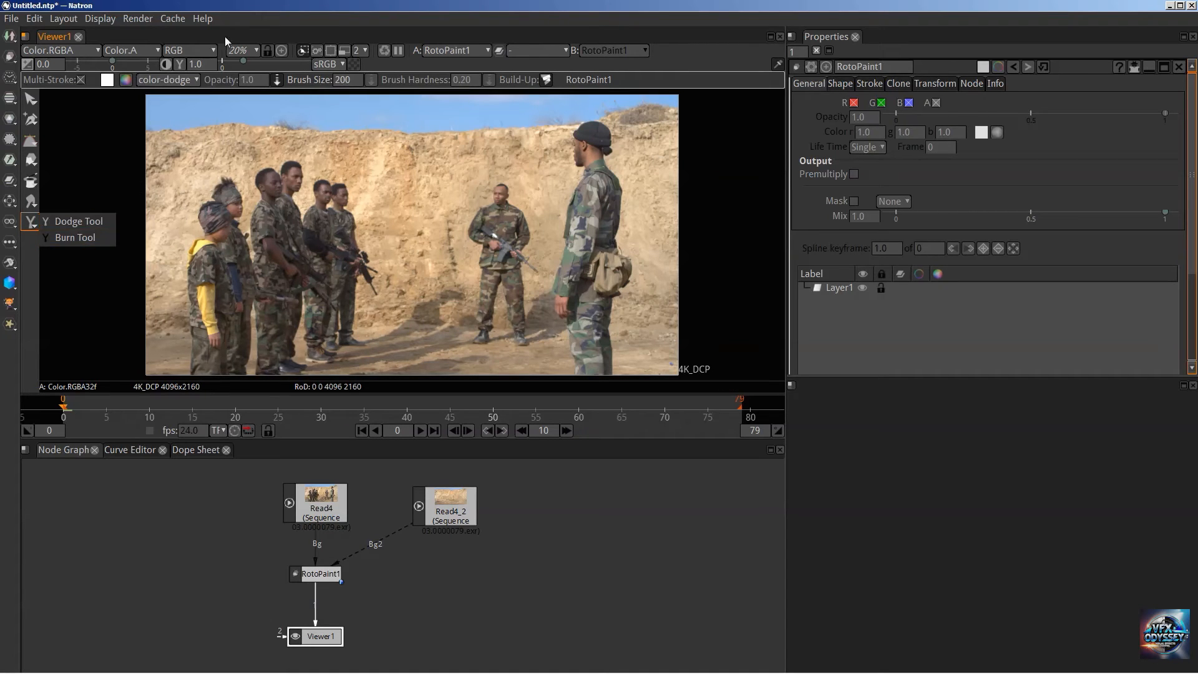
pyautogui.click(248, 81)
pyautogui.click(85, 222)
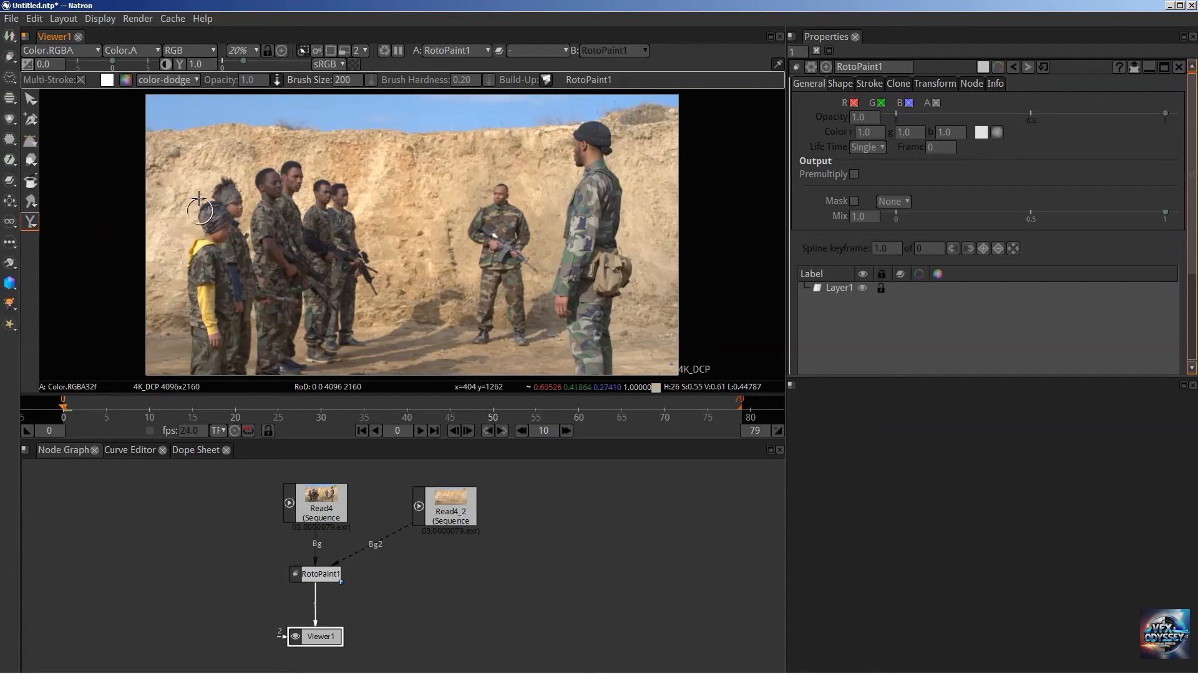
pyautogui.moveTo(187, 174)
pyautogui.mouseDown()
pyautogui.moveTo(200, 150)
pyautogui.moveTo(251, 142)
pyautogui.moveTo(362, 151)
pyautogui.moveTo(196, 149)
pyautogui.moveTo(515, 149)
pyautogui.moveTo(378, 174)
pyautogui.moveTo(454, 169)
pyautogui.moveTo(409, 193)
pyautogui.moveTo(440, 197)
pyautogui.moveTo(414, 319)
pyautogui.moveTo(443, 201)
pyautogui.moveTo(430, 308)
pyautogui.moveTo(439, 229)
pyautogui.moveTo(453, 299)
pyautogui.moveTo(462, 197)
pyautogui.moveTo(483, 163)
pyautogui.moveTo(527, 152)
pyautogui.moveTo(550, 213)
pyautogui.moveTo(419, 175)
pyautogui.moveTo(400, 272)
pyautogui.moveTo(353, 152)
pyautogui.moveTo(329, 157)
pyautogui.moveTo(265, 135)
pyautogui.moveTo(180, 160)
pyautogui.mouseUp()
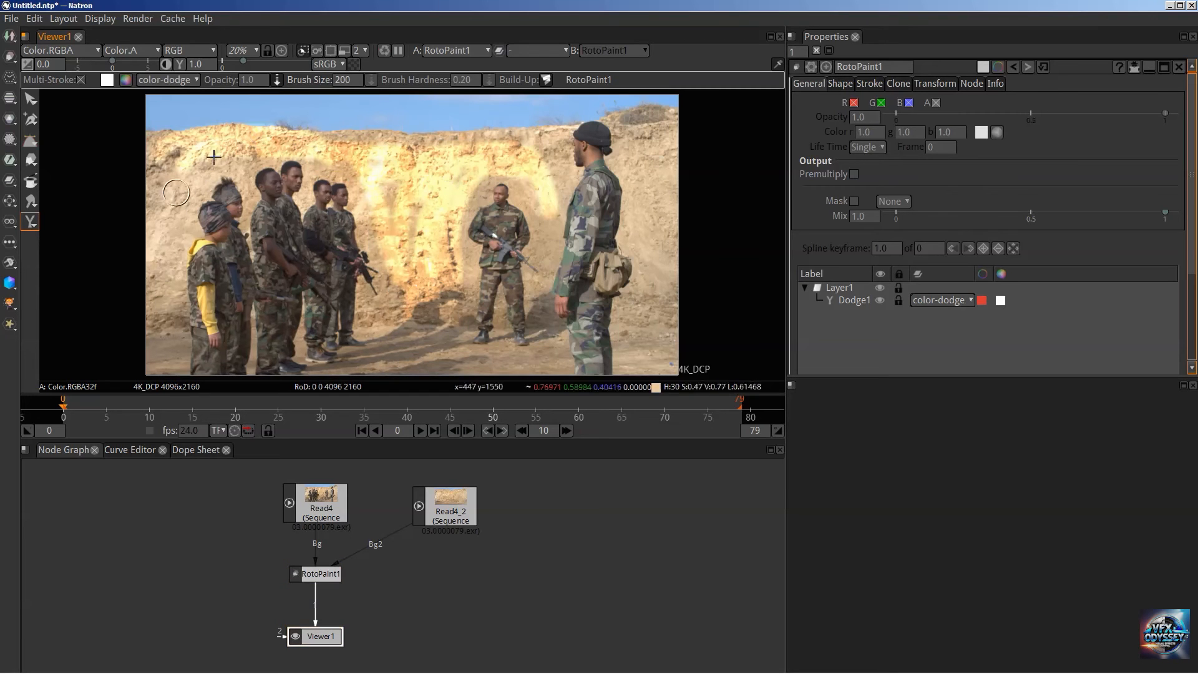
# Darken a vertical strip of the sand wall at the image's left edge, beside the soldier in yellow sleeves, with the Burn Tool.
pyautogui.click(35, 229)
pyautogui.click(72, 238)
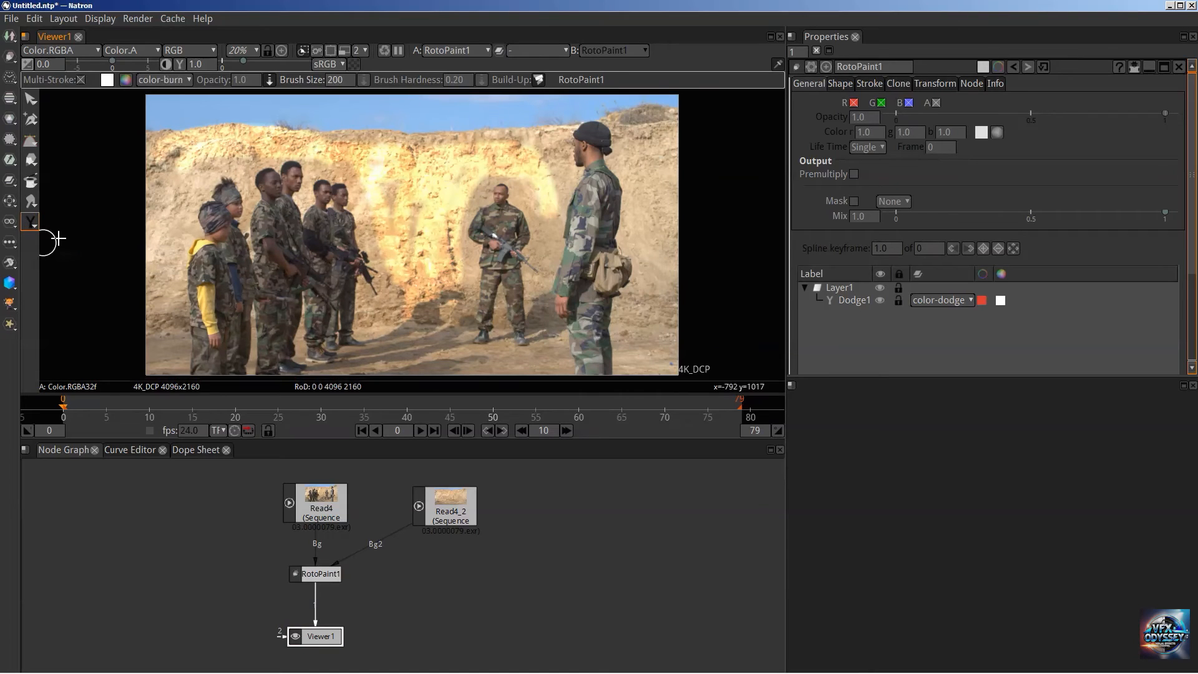
pyautogui.moveTo(172, 195)
pyautogui.mouseDown()
pyautogui.moveTo(156, 261)
pyautogui.moveTo(168, 340)
pyautogui.mouseUp()
pyautogui.moveTo(181, 196); pyautogui.dragTo(167, 331)
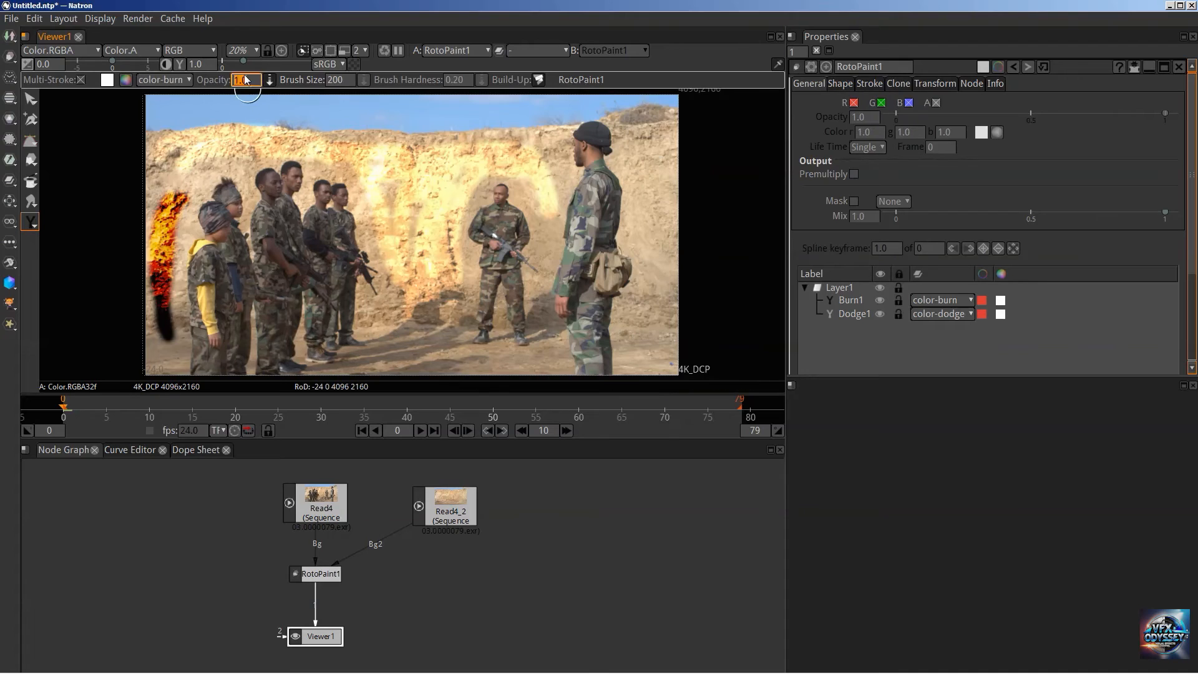
pyautogui.moveTo(183, 219)
pyautogui.mouseDown()
pyautogui.moveTo(180, 277)
pyautogui.moveTo(181, 201)
pyautogui.mouseUp()
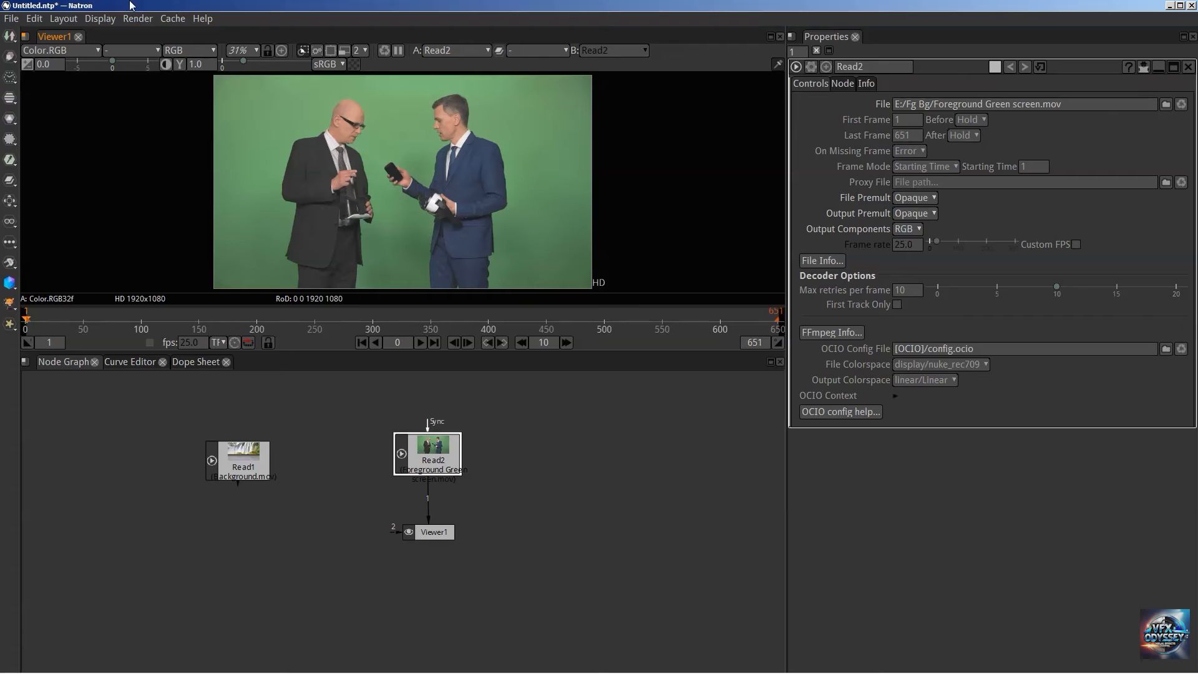
# Show the available keying nodes for the Read2 green-screen clip.
pyautogui.click(10, 162)
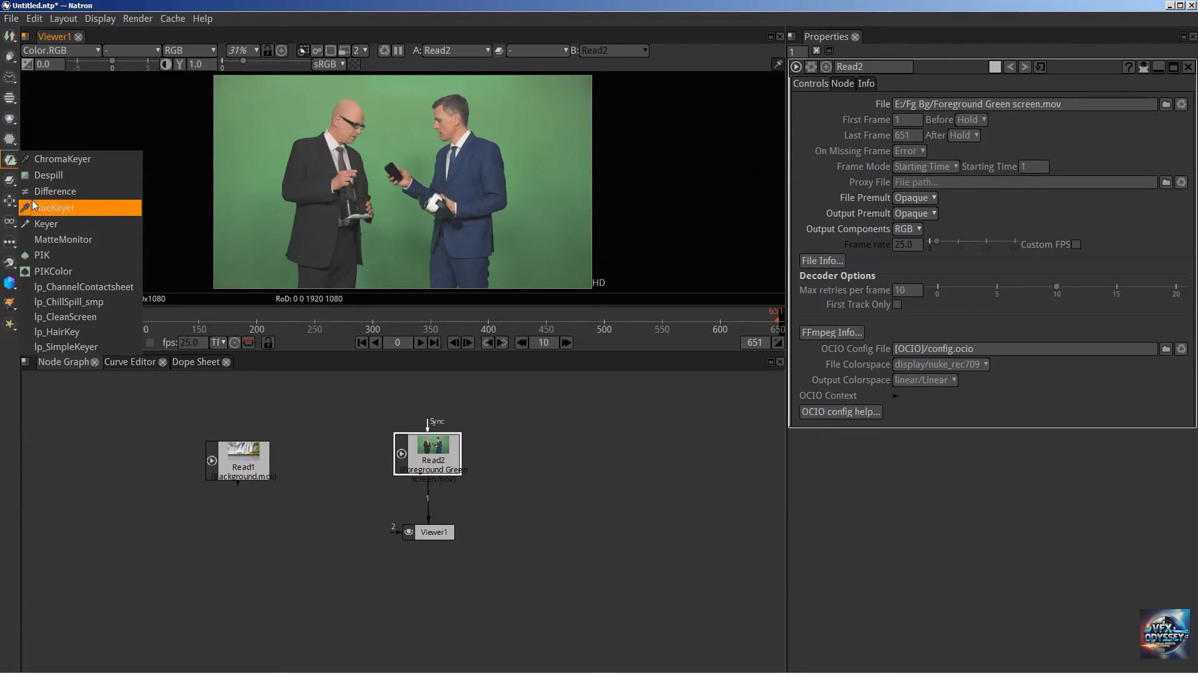
pyautogui.click(10, 222)
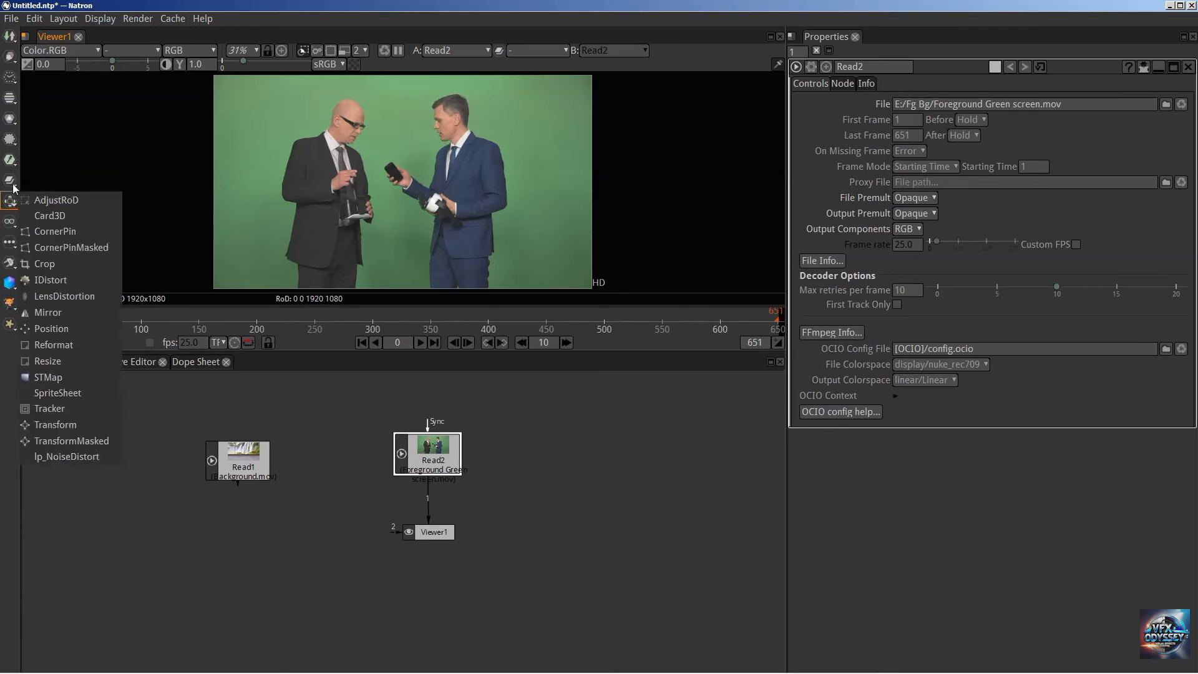
pyautogui.moveTo(12, 163)
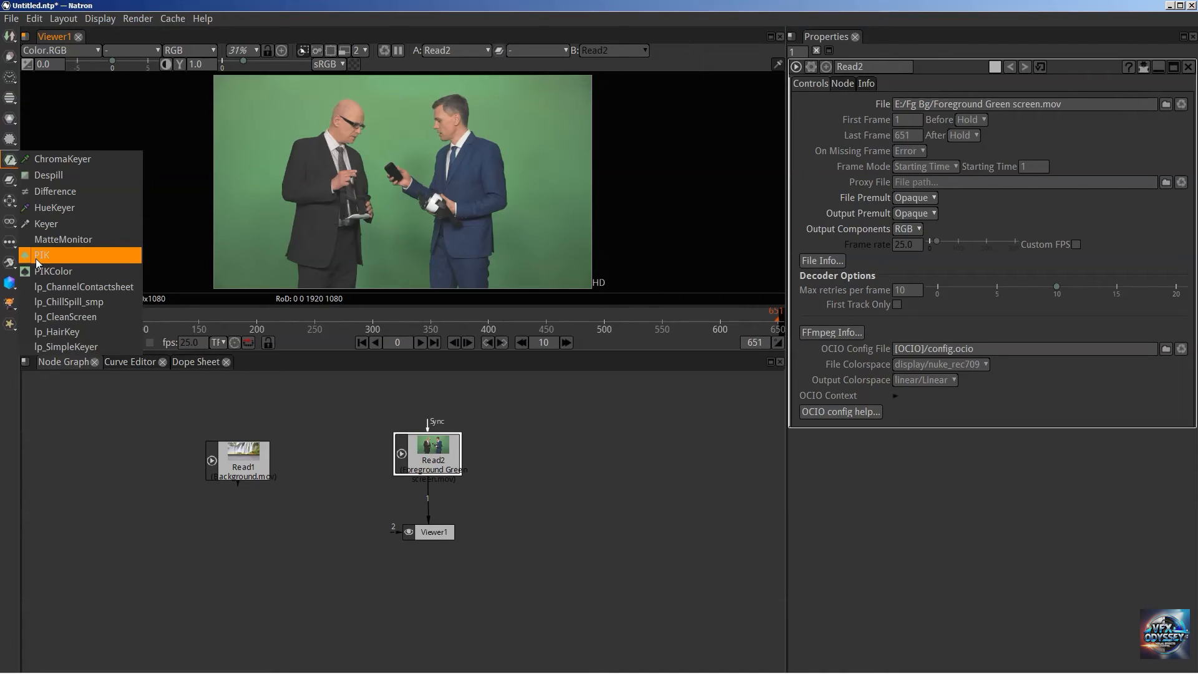
pyautogui.click(54, 257)
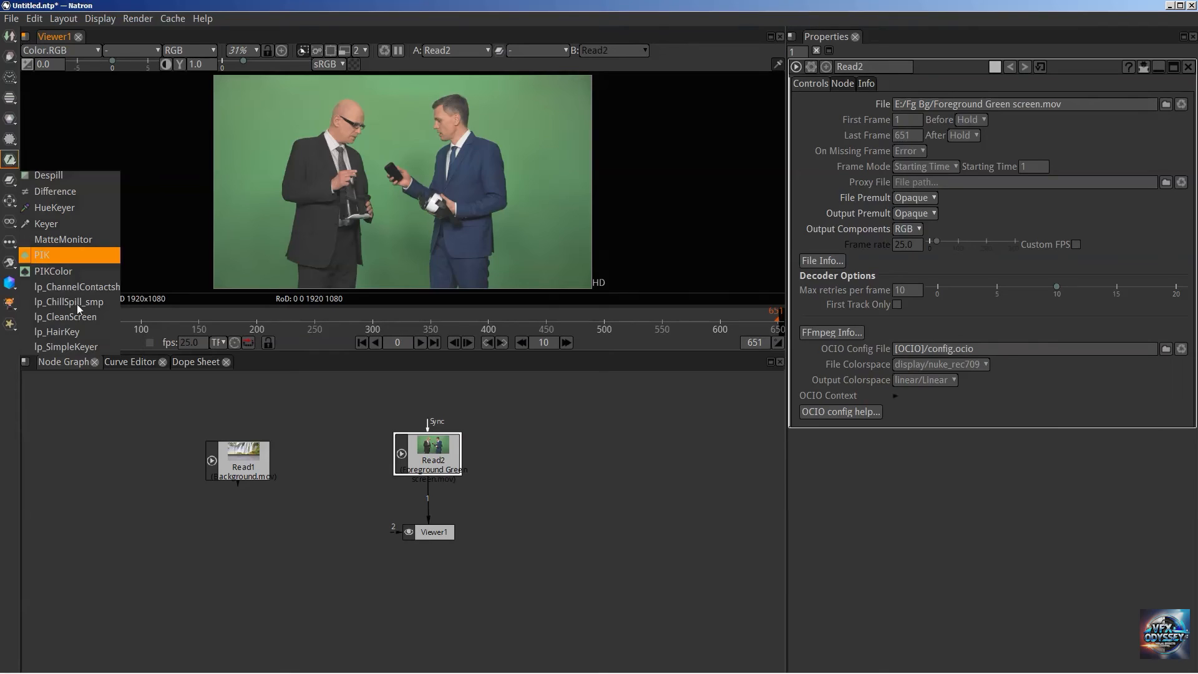
pyautogui.moveTo(418, 492); pyautogui.dragTo(691, 519)
pyautogui.moveTo(347, 532); pyautogui.dragTo(536, 468)
pyautogui.click(423, 451)
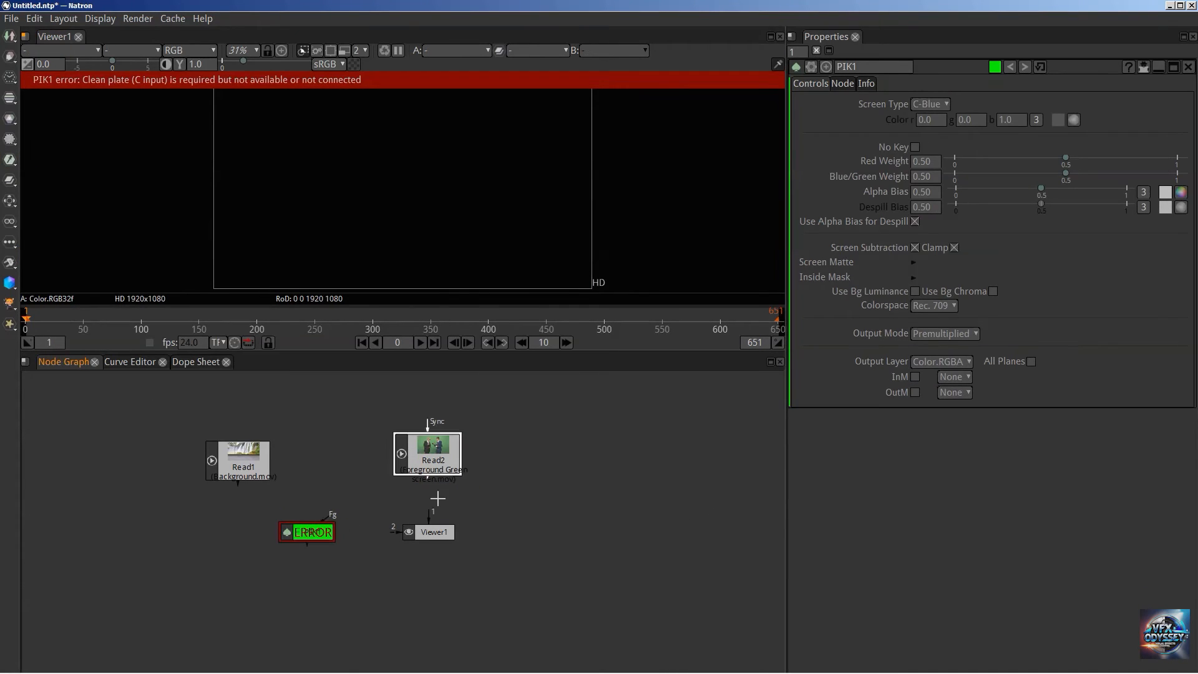
pyautogui.moveTo(431, 518); pyautogui.dragTo(446, 452)
pyautogui.moveTo(299, 530); pyautogui.dragTo(312, 507)
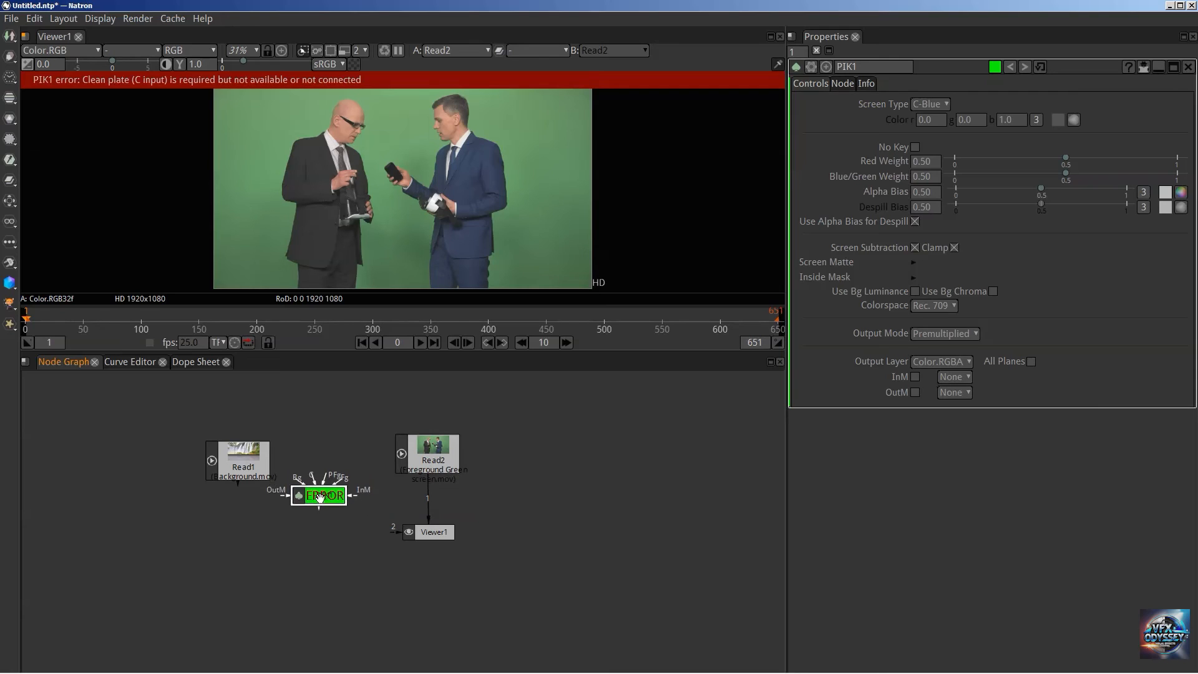
pyautogui.press('Delete')
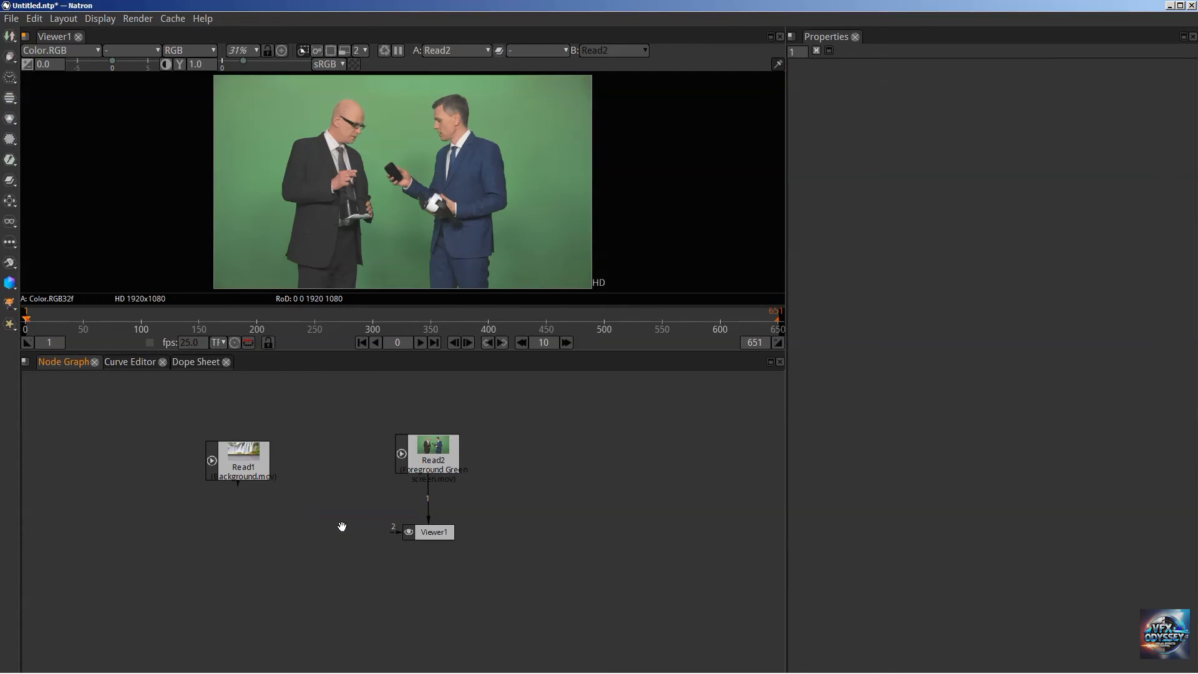
# Add a PIK keyer node and place it, still unconnected, between the Read1 background and Read2 foreground nodes.
pyautogui.click(11, 160)
pyautogui.click(63, 259)
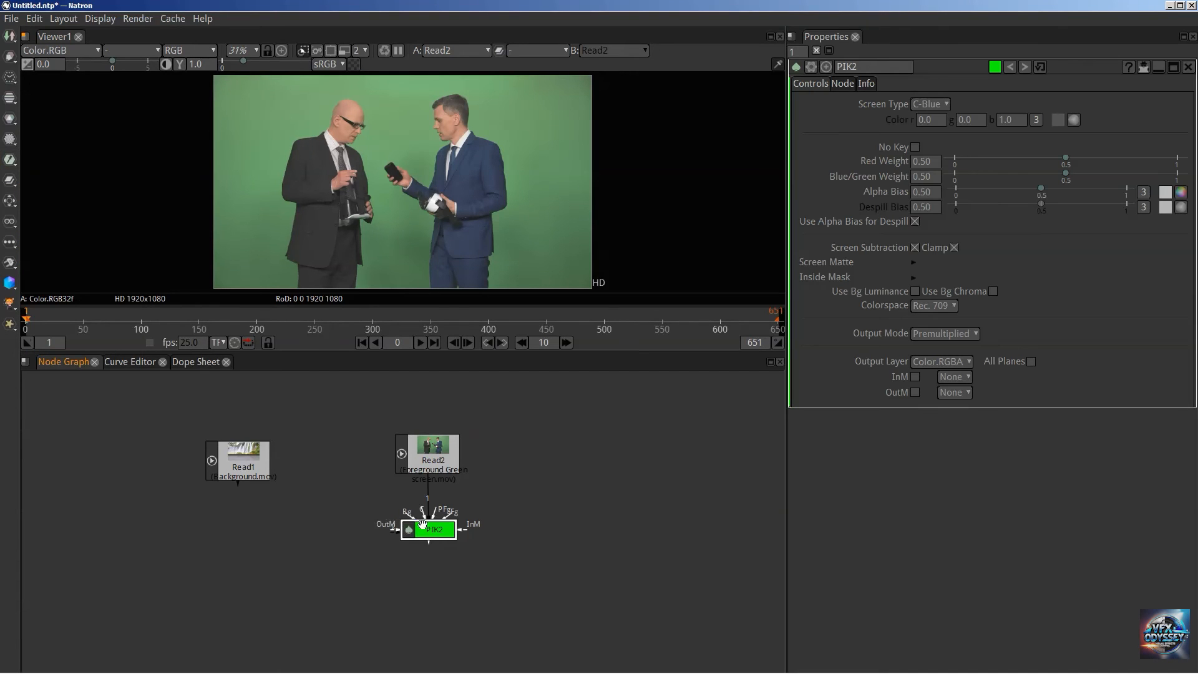
pyautogui.moveTo(428, 531); pyautogui.dragTo(358, 506)
# Add a PIKColor node and place it near the PIK node.
pyautogui.click(12, 164)
pyautogui.click(11, 180)
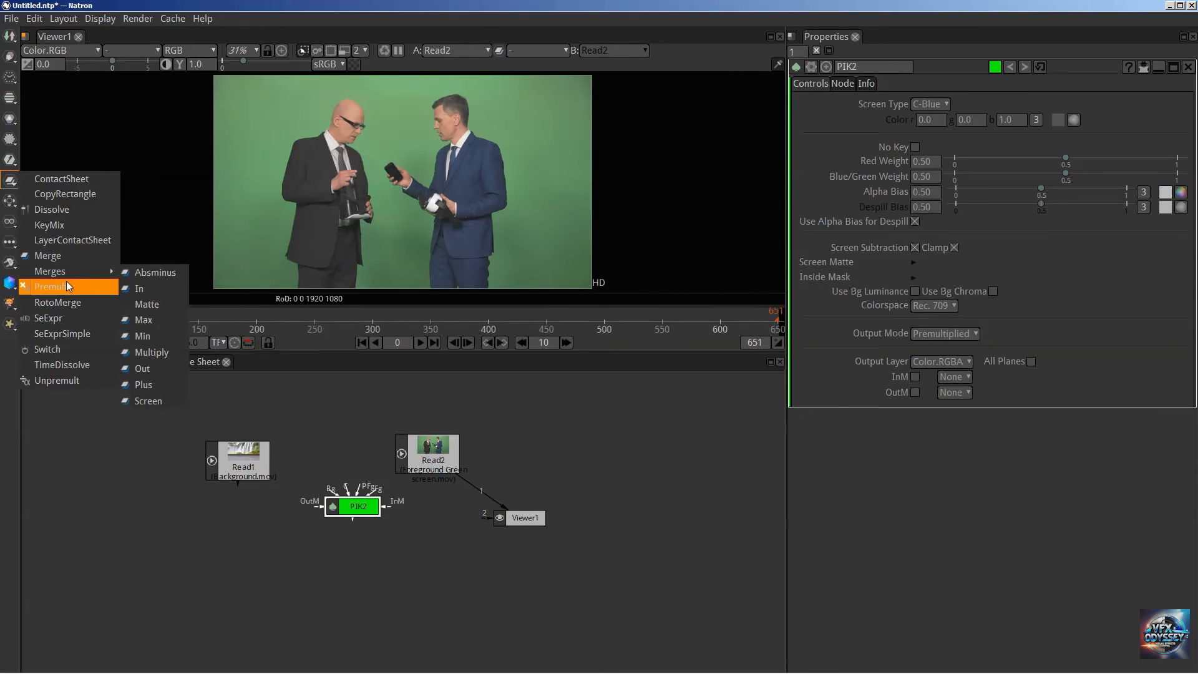
pyautogui.click(11, 160)
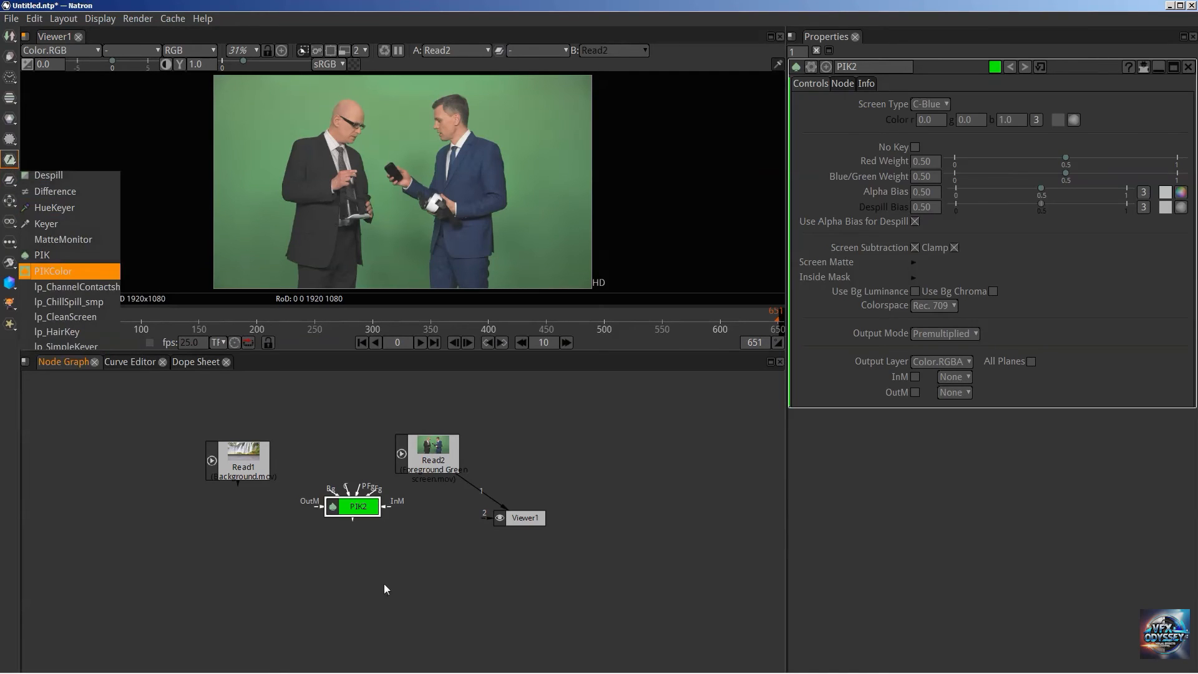
pyautogui.moveTo(353, 536); pyautogui.dragTo(289, 532)
# Spread out the node graph, moving Read2 and Viewer1 farther from Read1 to make room around the PIK node.
pyautogui.moveTo(236, 462); pyautogui.dragTo(233, 430)
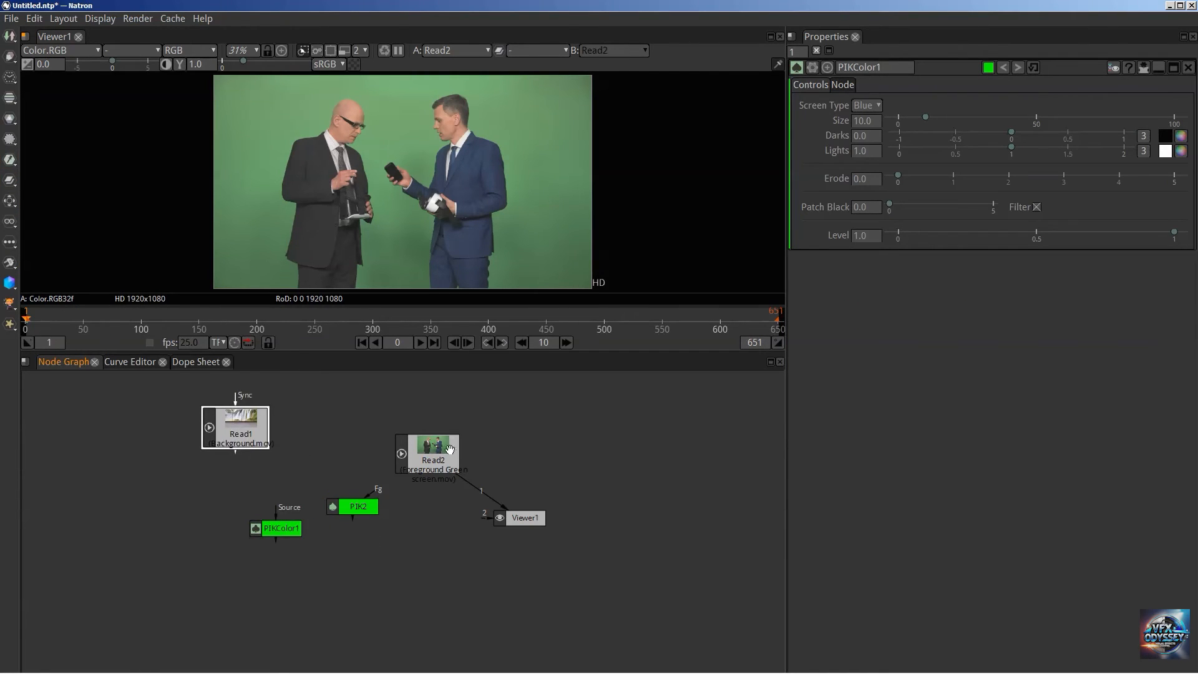
pyautogui.moveTo(449, 449); pyautogui.dragTo(551, 439)
pyautogui.moveTo(534, 521); pyautogui.dragTo(562, 557)
pyautogui.click(536, 445)
pyautogui.moveTo(354, 507); pyautogui.dragTo(405, 497)
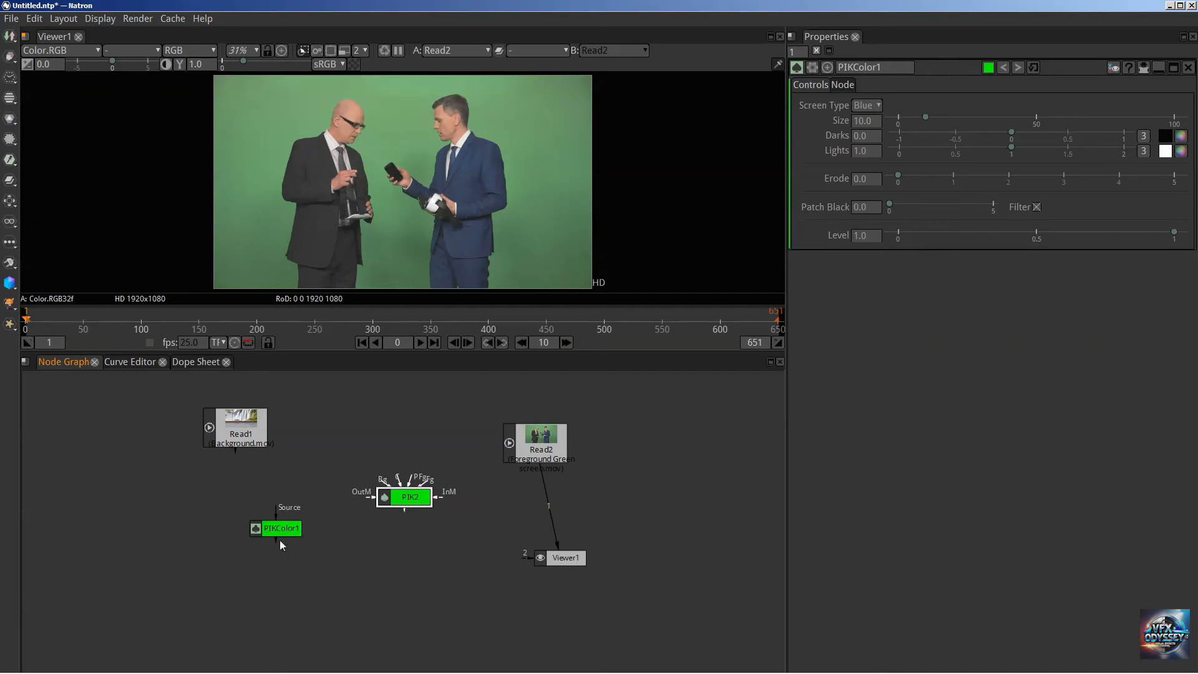
pyautogui.moveTo(284, 526); pyautogui.dragTo(311, 502)
pyautogui.moveTo(412, 498); pyautogui.dragTo(420, 501)
pyautogui.moveTo(298, 506)
pyautogui.mouseDown()
pyautogui.moveTo(320, 520)
pyautogui.moveTo(281, 513)
pyautogui.moveTo(300, 500)
pyautogui.mouseUp()
pyautogui.moveTo(418, 503); pyautogui.dragTo(400, 507)
pyautogui.click(295, 505)
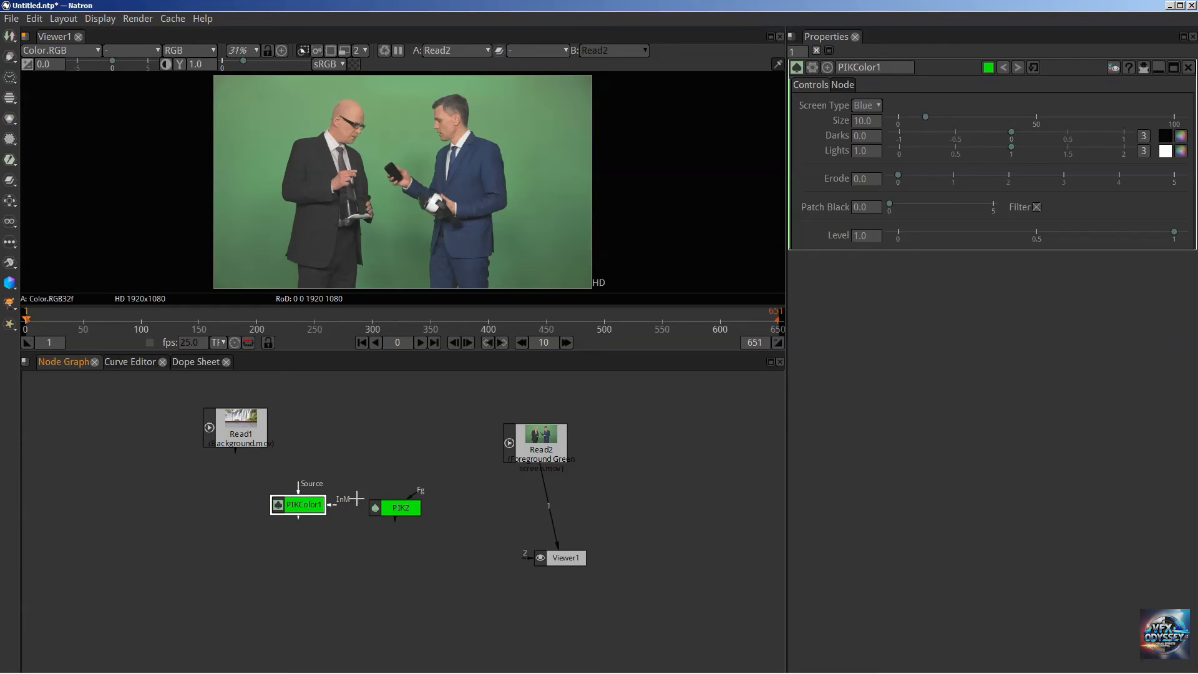
pyautogui.moveTo(297, 513); pyautogui.dragTo(236, 514)
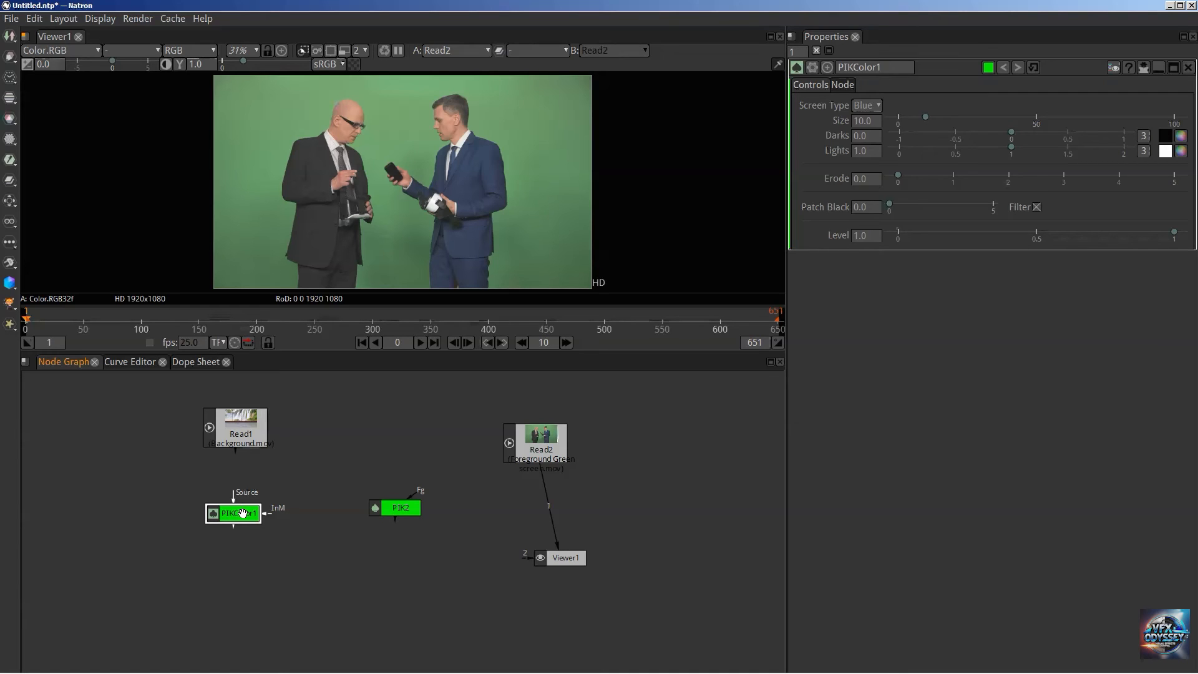
pyautogui.moveTo(243, 513); pyautogui.dragTo(238, 516)
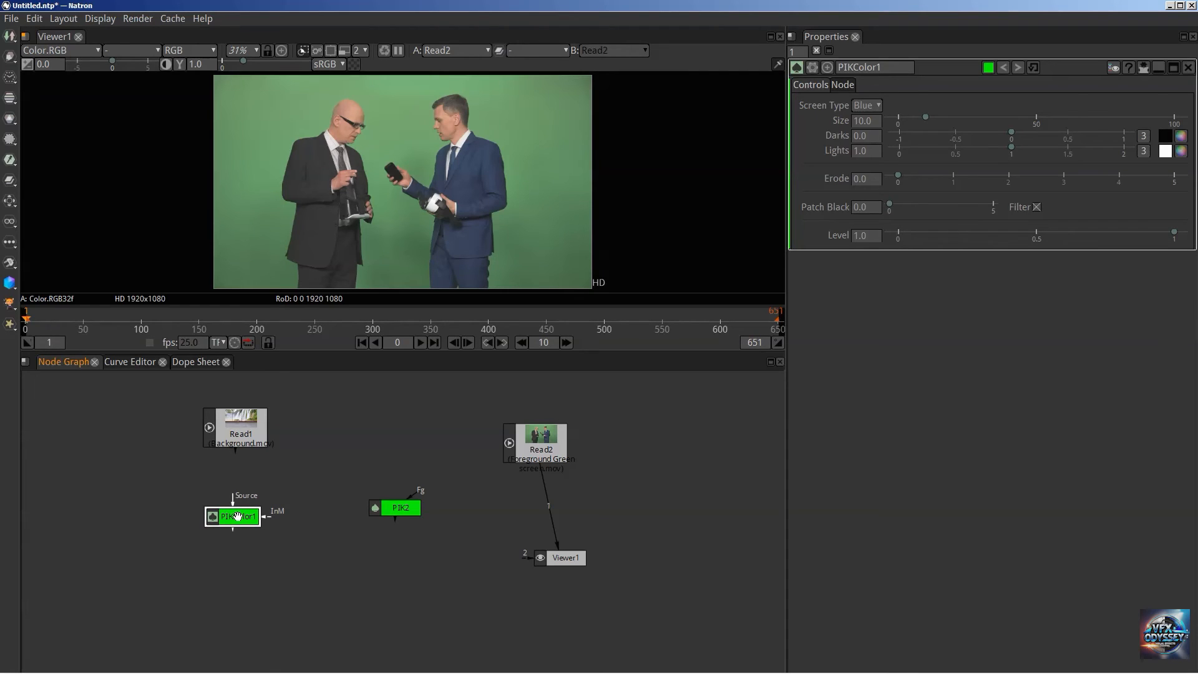
pyautogui.moveTo(237, 516)
pyautogui.mouseDown()
pyautogui.moveTo(238, 526)
pyautogui.moveTo(239, 500)
pyautogui.mouseUp()
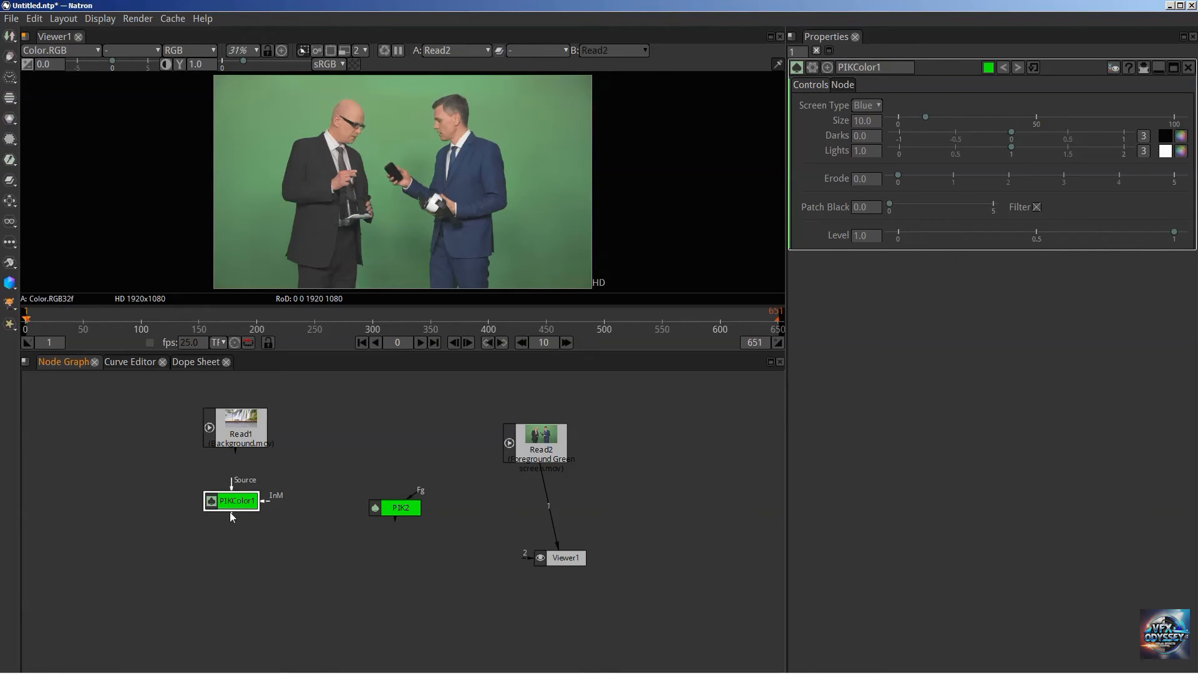
pyautogui.moveTo(226, 506); pyautogui.dragTo(239, 507)
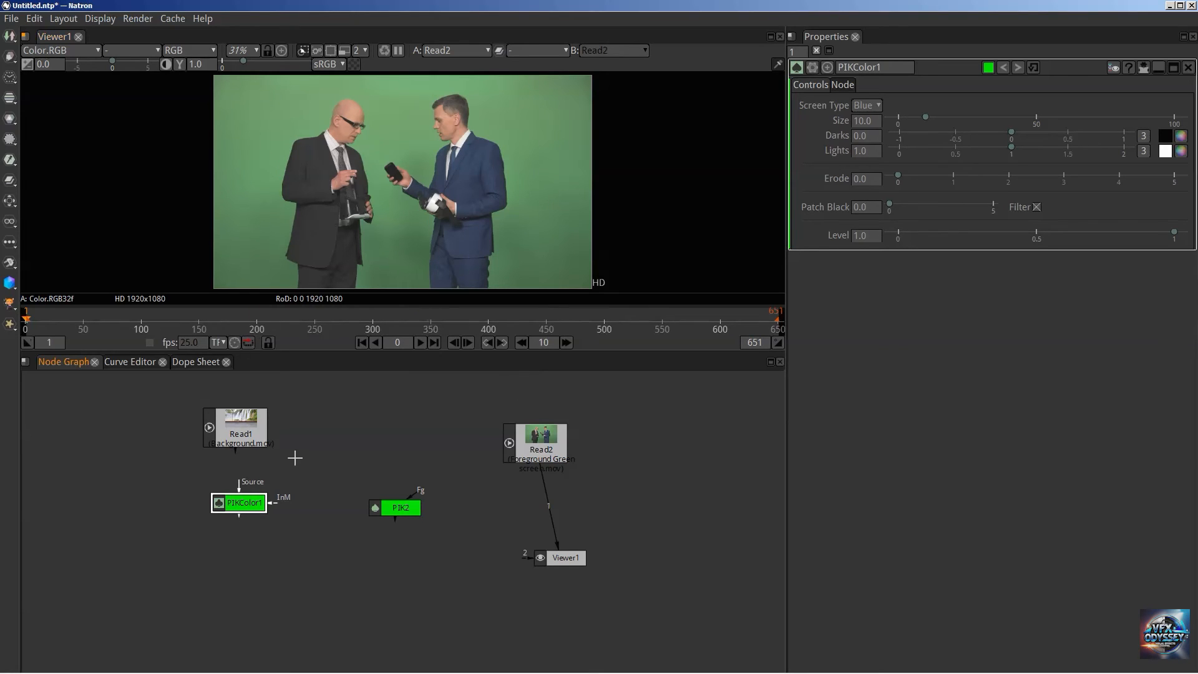
# Line up the PIKColor and PIK nodes side by side between the two Read nodes.
pyautogui.click(391, 505)
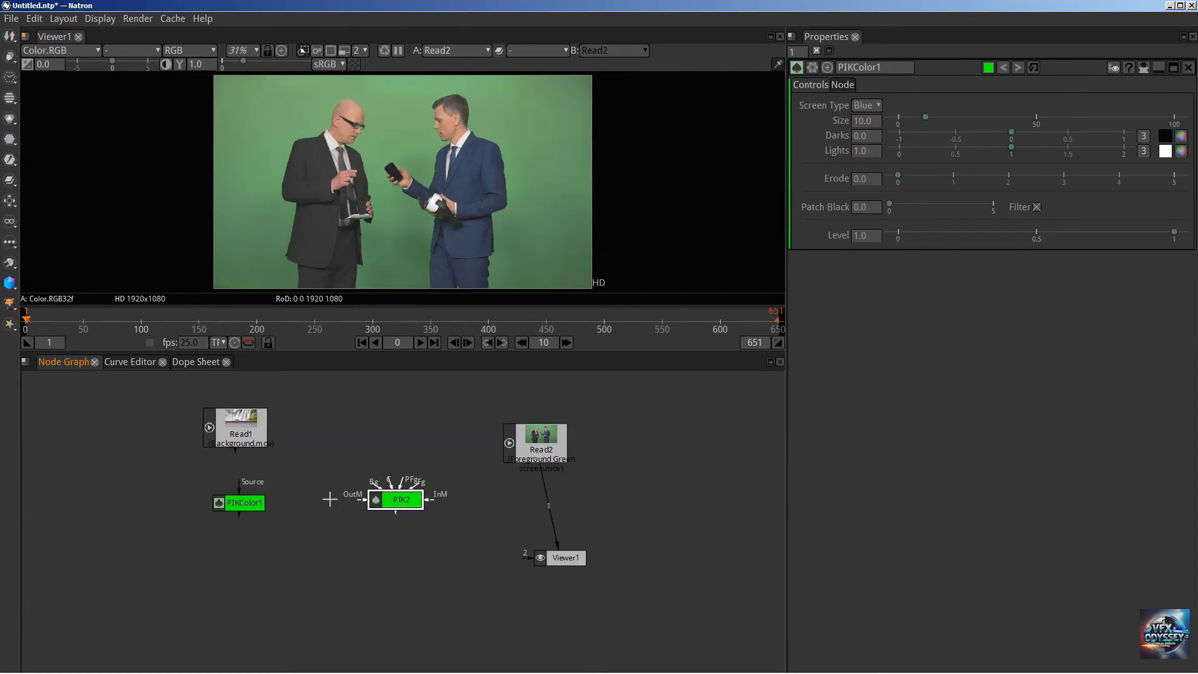
pyautogui.moveTo(233, 501); pyautogui.dragTo(266, 496)
pyautogui.moveTo(390, 498); pyautogui.dragTo(405, 494)
pyautogui.moveTo(272, 497); pyautogui.dragTo(291, 498)
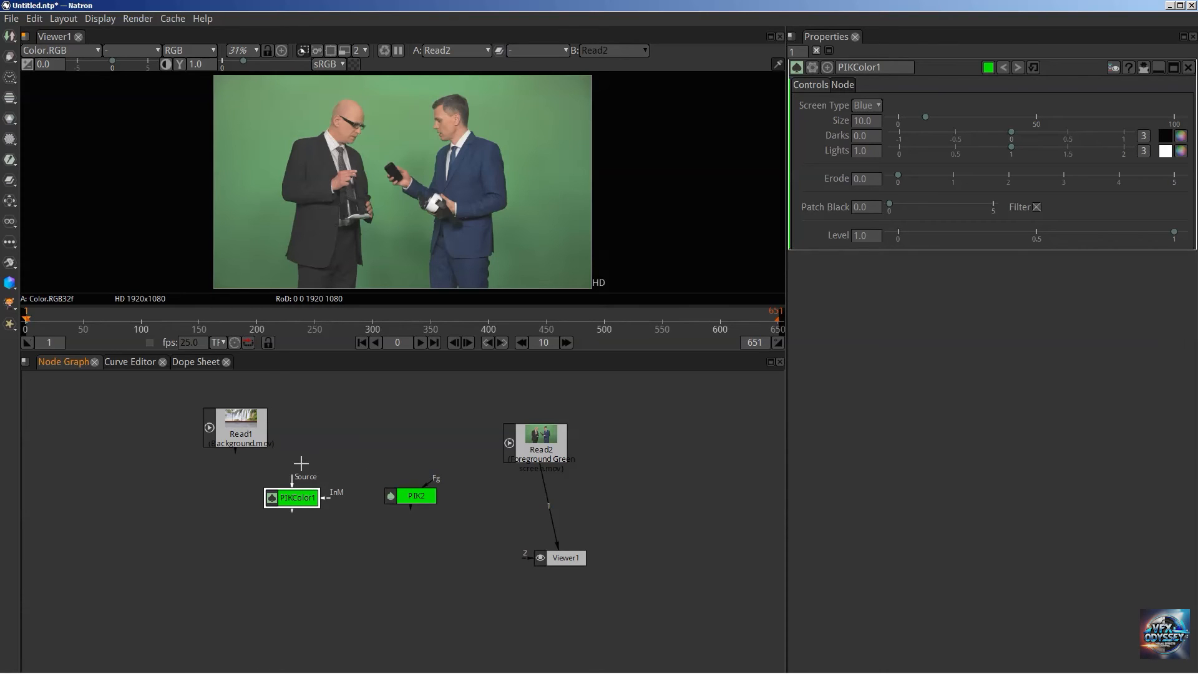
# Move Read2 and Viewer1 to the PIKColor side of the graph and Read1 to the PIK side.
pyautogui.moveTo(253, 432); pyautogui.dragTo(368, 430)
pyautogui.moveTo(537, 457); pyautogui.dragTo(240, 475)
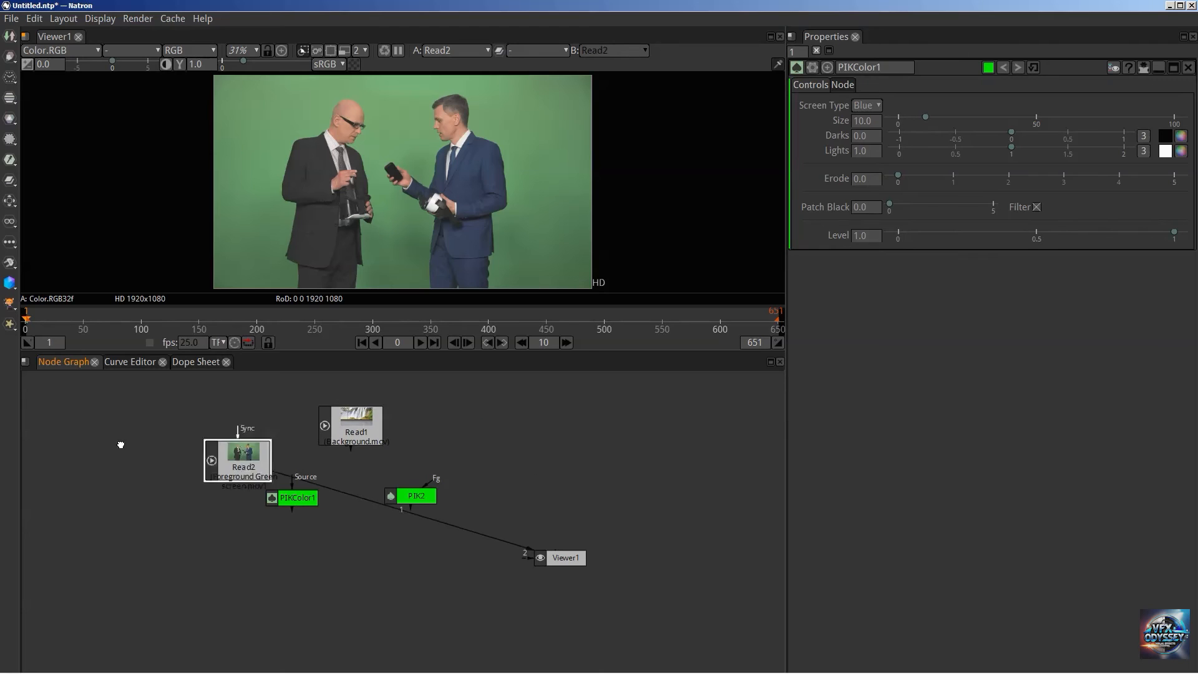
pyautogui.moveTo(121, 444); pyautogui.dragTo(125, 442)
pyautogui.moveTo(552, 556); pyautogui.dragTo(138, 531)
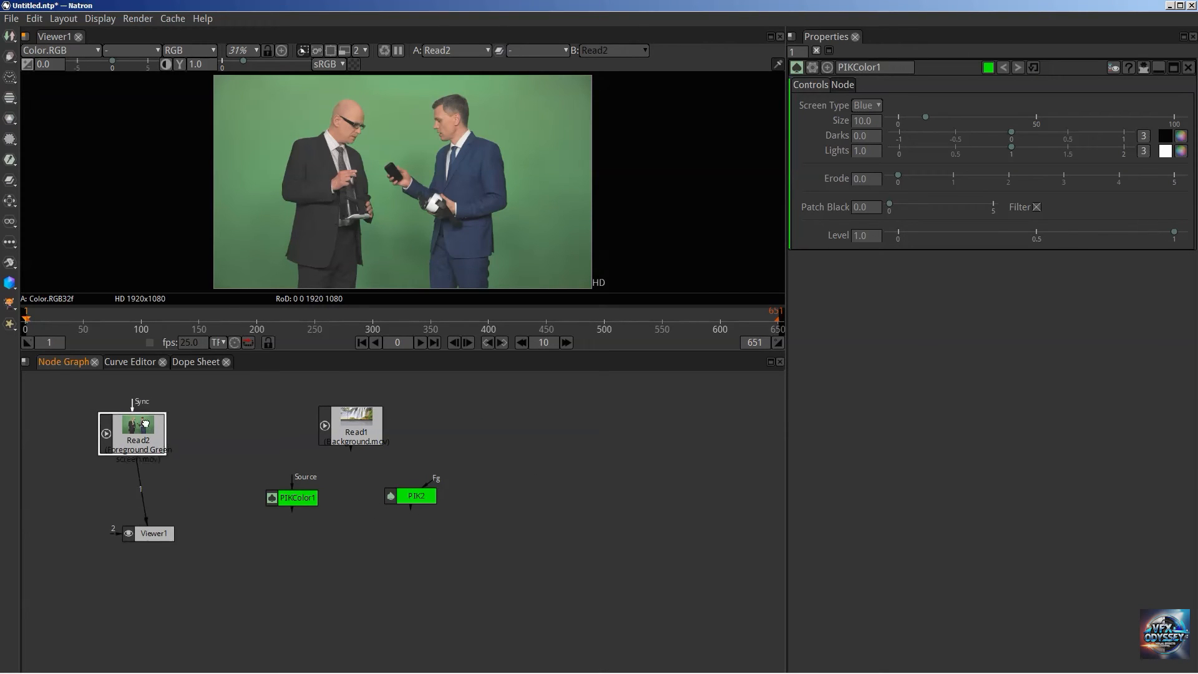
pyautogui.moveTo(144, 423); pyautogui.dragTo(161, 425)
pyautogui.moveTo(340, 427); pyautogui.dragTo(519, 426)
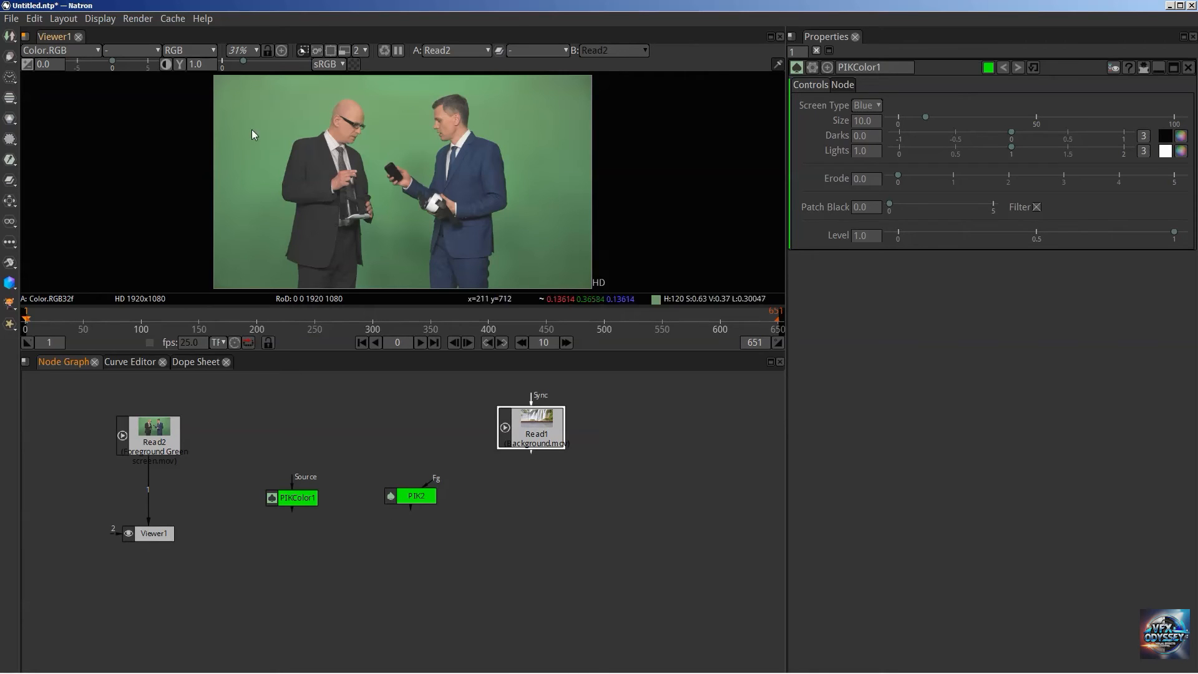
# Split the viewer pane into two side-by-side panes and add a second viewer showing the Read1 background.
pyautogui.click(28, 39)
pyautogui.click(53, 50)
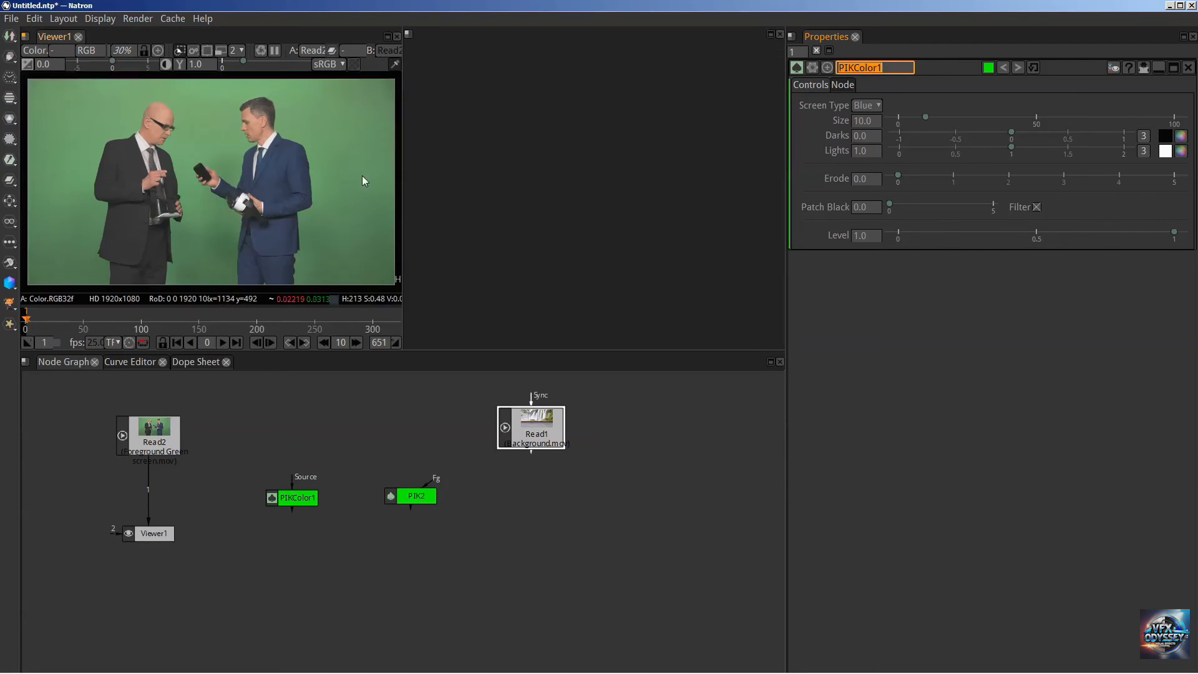
pyautogui.click(409, 34)
pyautogui.click(451, 148)
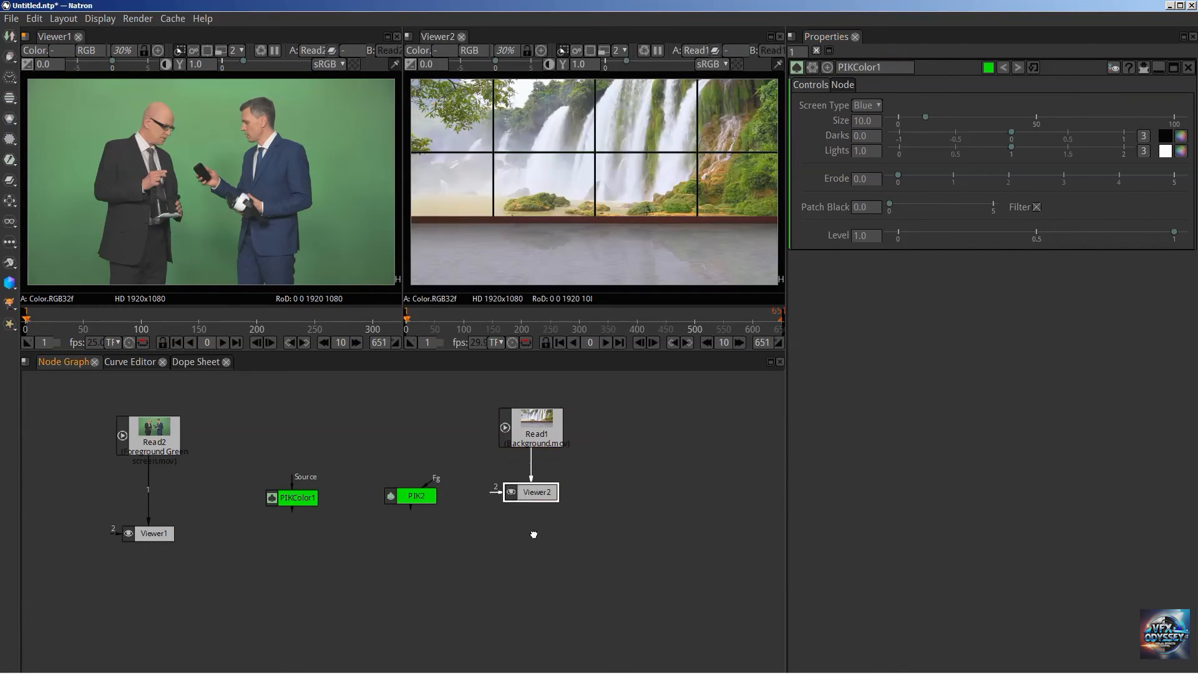
# Rearrange the graph with each viewer well below its Read node and the PIK node slightly lower.
pyautogui.moveTo(533, 496); pyautogui.dragTo(524, 563)
pyautogui.moveTo(143, 532); pyautogui.dragTo(143, 553)
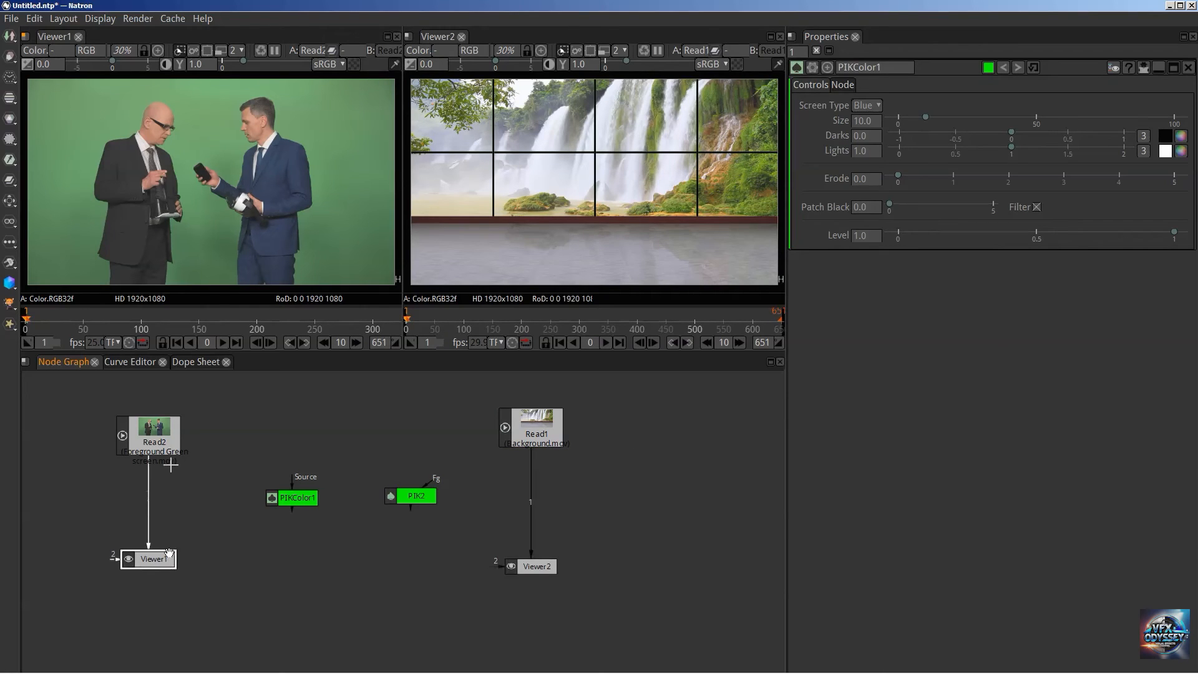
pyautogui.moveTo(171, 464); pyautogui.dragTo(216, 454)
pyautogui.moveTo(143, 554); pyautogui.dragTo(182, 564)
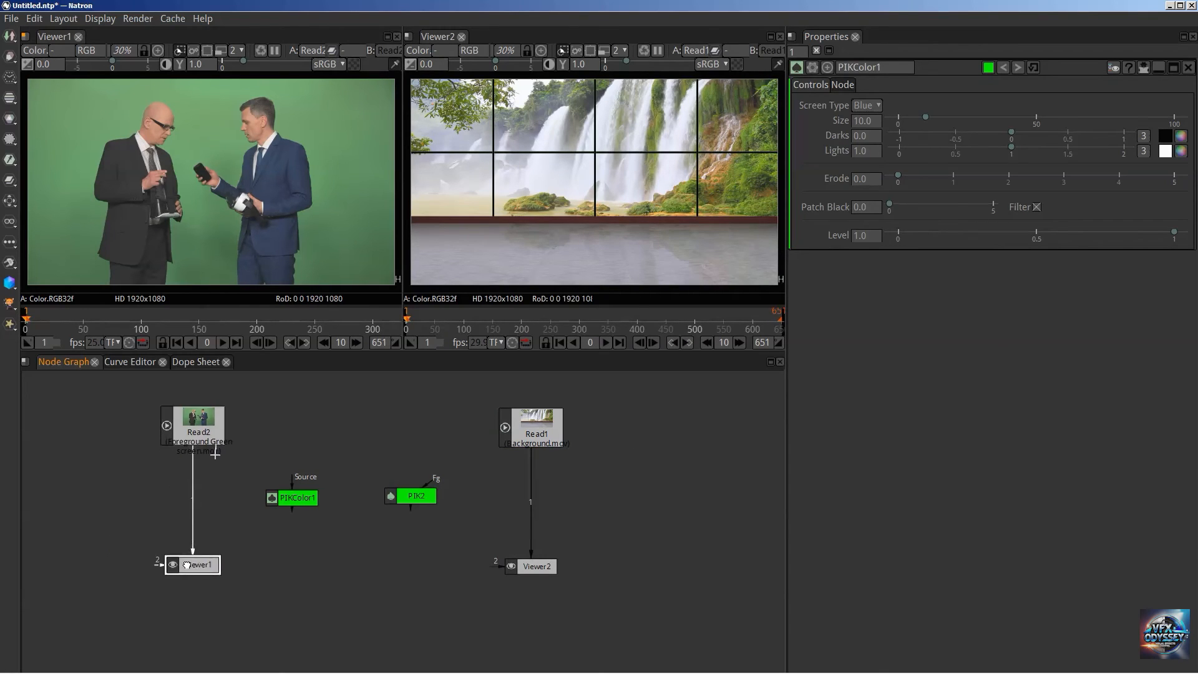
pyautogui.moveTo(528, 436)
pyautogui.mouseDown()
pyautogui.moveTo(526, 422)
pyautogui.moveTo(540, 430)
pyautogui.mouseUp()
pyautogui.moveTo(534, 566); pyautogui.dragTo(533, 574)
pyautogui.moveTo(416, 495); pyautogui.dragTo(417, 518)
# Insert the PIKColor node into the connection between Read2 and Viewer1 and align it beneath Read2.
pyautogui.moveTo(285, 496); pyautogui.dragTo(226, 512)
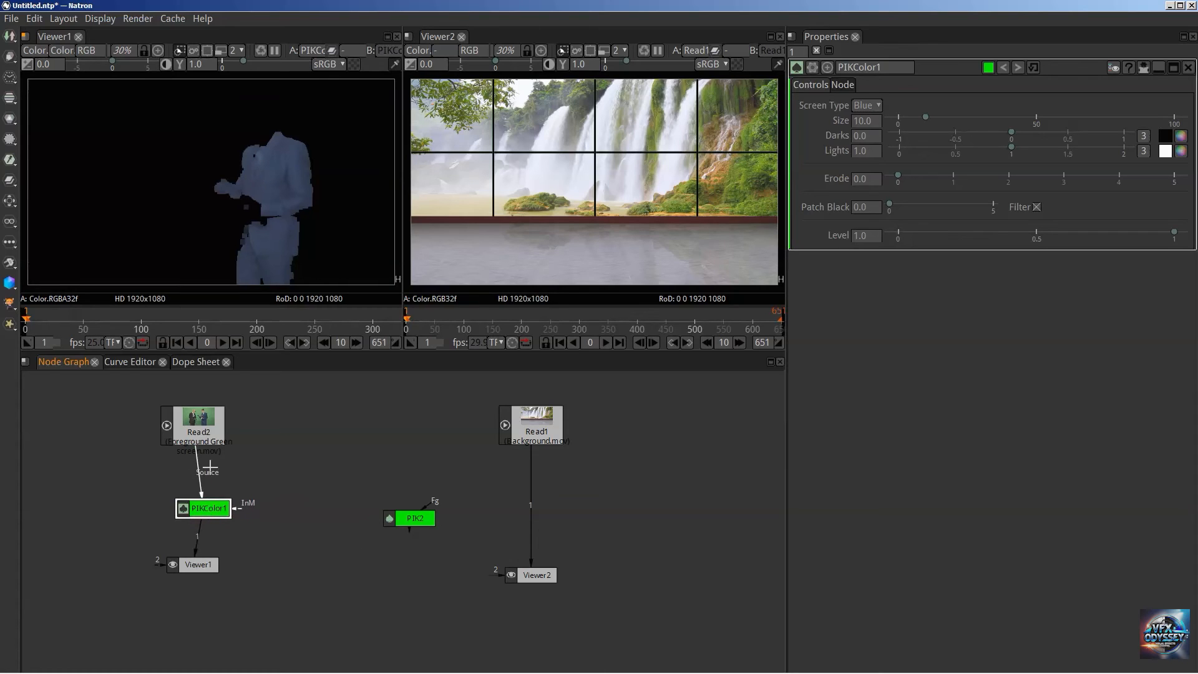
pyautogui.moveTo(204, 427); pyautogui.dragTo(214, 418)
pyautogui.moveTo(204, 506); pyautogui.dragTo(192, 502)
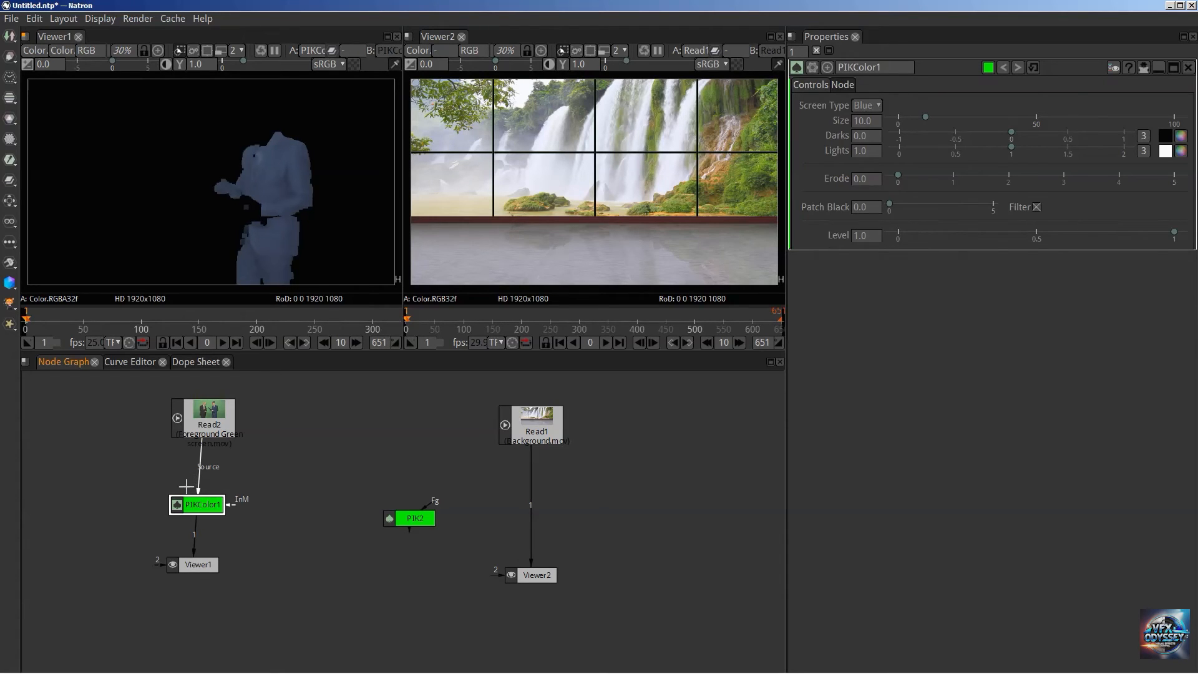
pyautogui.moveTo(207, 508); pyautogui.dragTo(213, 507)
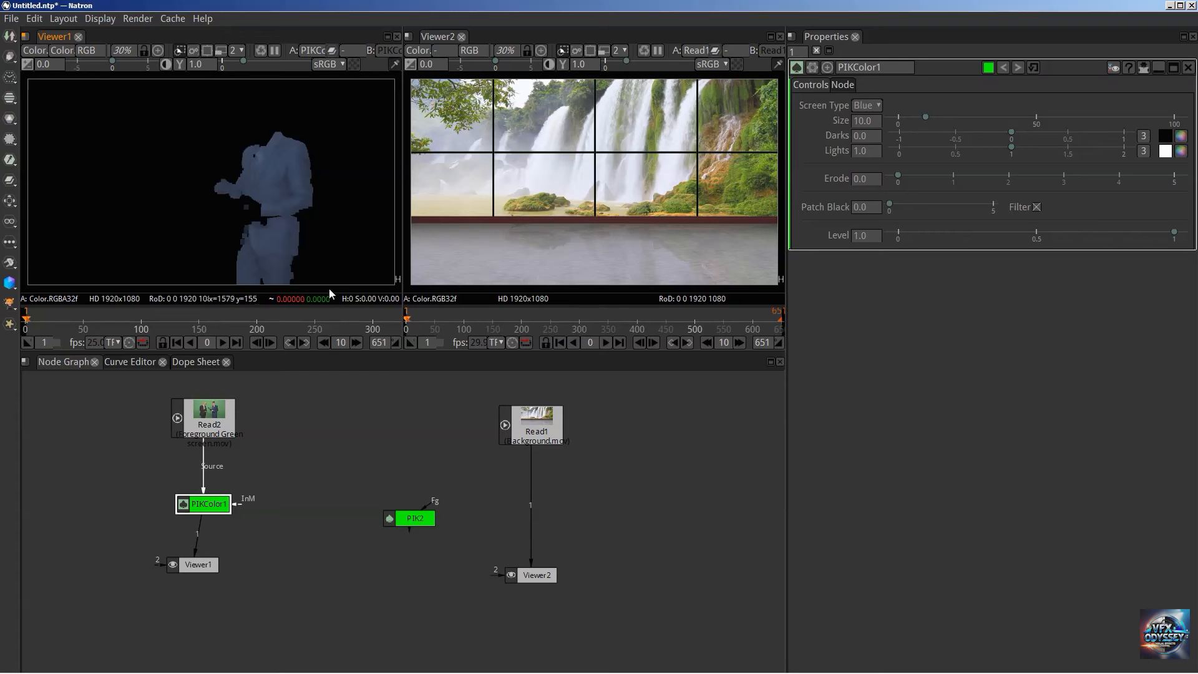
# Connect the PIK node's C input to the PIKColor node.
pyautogui.moveTo(421, 519); pyautogui.dragTo(218, 508)
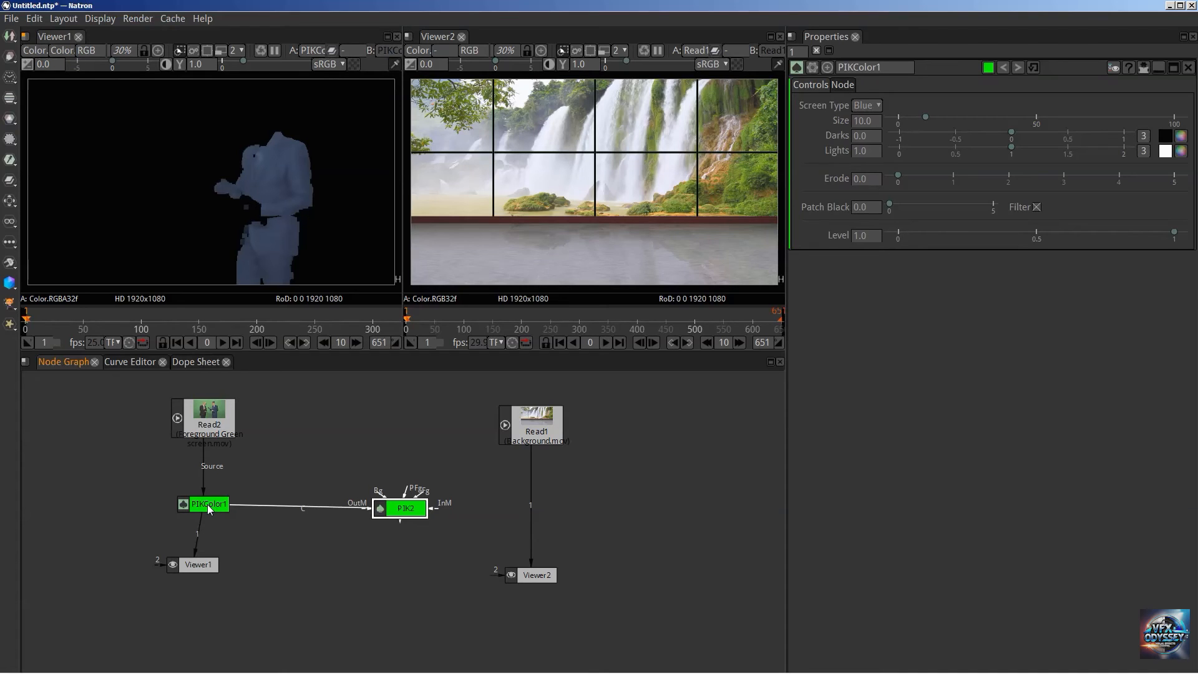
pyautogui.moveTo(210, 508)
pyautogui.mouseDown()
pyautogui.moveTo(253, 456)
pyautogui.moveTo(260, 420)
pyautogui.moveTo(204, 506)
pyautogui.mouseUp()
pyautogui.moveTo(204, 510)
pyautogui.mouseDown()
pyautogui.moveTo(288, 488)
pyautogui.moveTo(286, 474)
pyautogui.moveTo(279, 501)
pyautogui.moveTo(189, 506)
pyautogui.mouseUp()
# Connect the PIK node's Bg input to the Read1 background and dismiss the frame rate warning.
pyautogui.moveTo(377, 495); pyautogui.dragTo(535, 431)
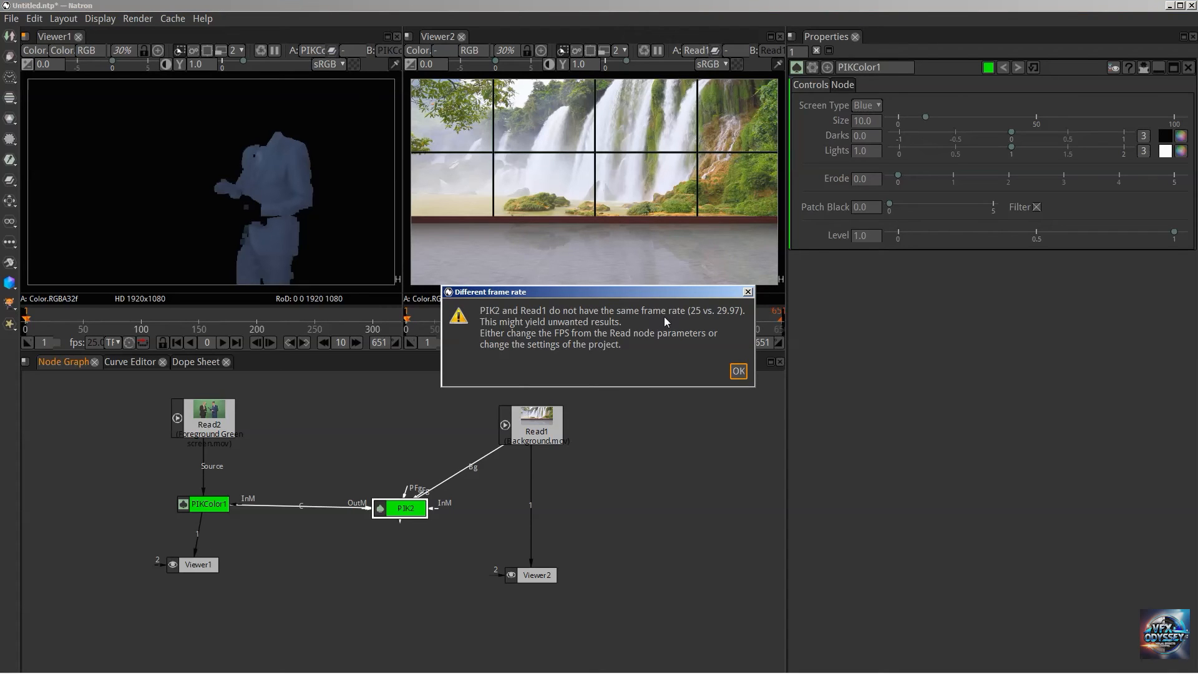
pyautogui.click(738, 373)
pyautogui.click(641, 433)
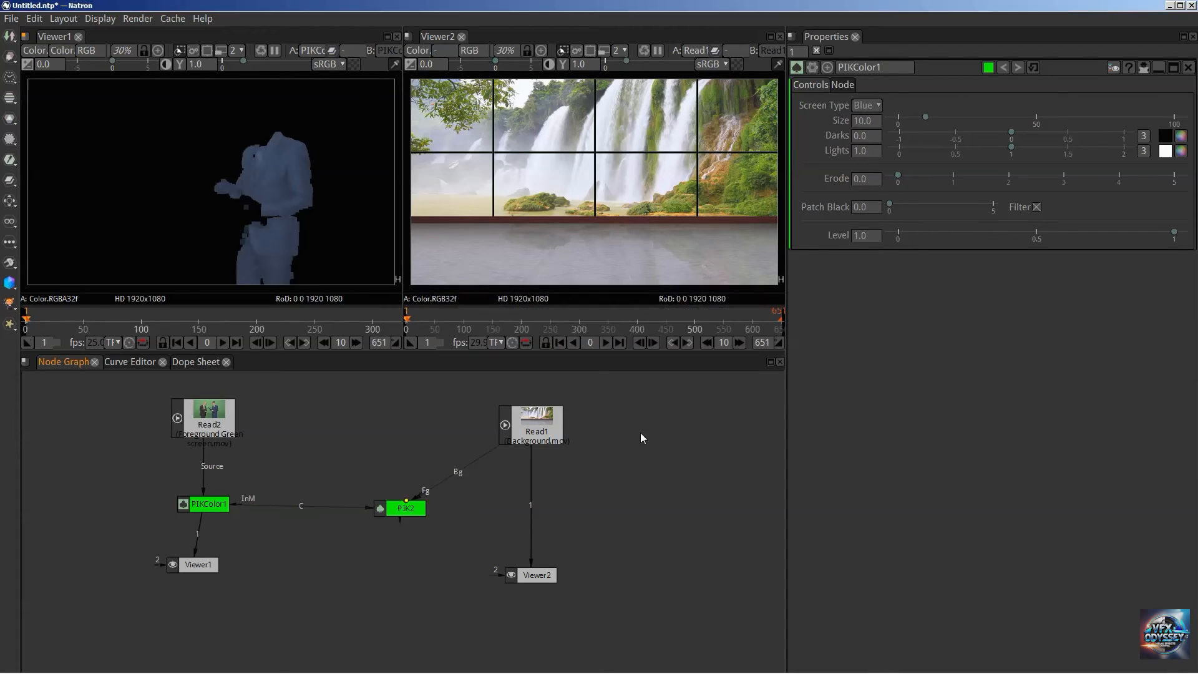
# Check the frame rate in the project settings and in the settings of the Read1 and Read2 clips.
pyautogui.press('s')
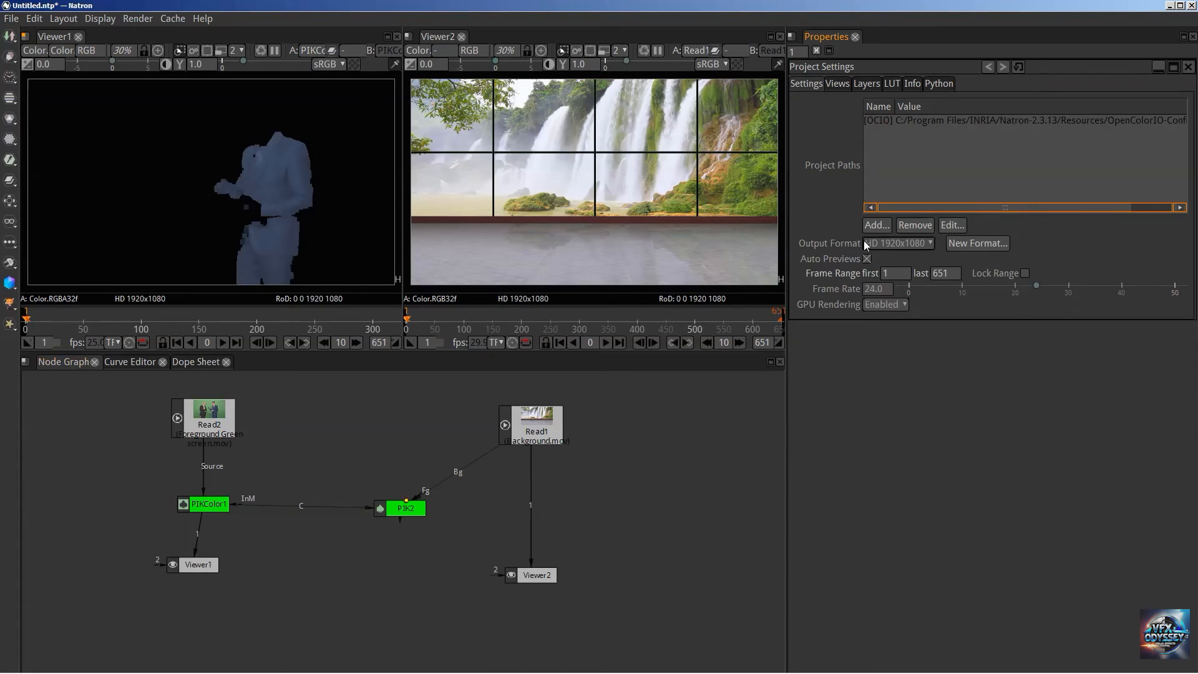
pyautogui.doubleClick(869, 289)
pyautogui.doubleClick(534, 422)
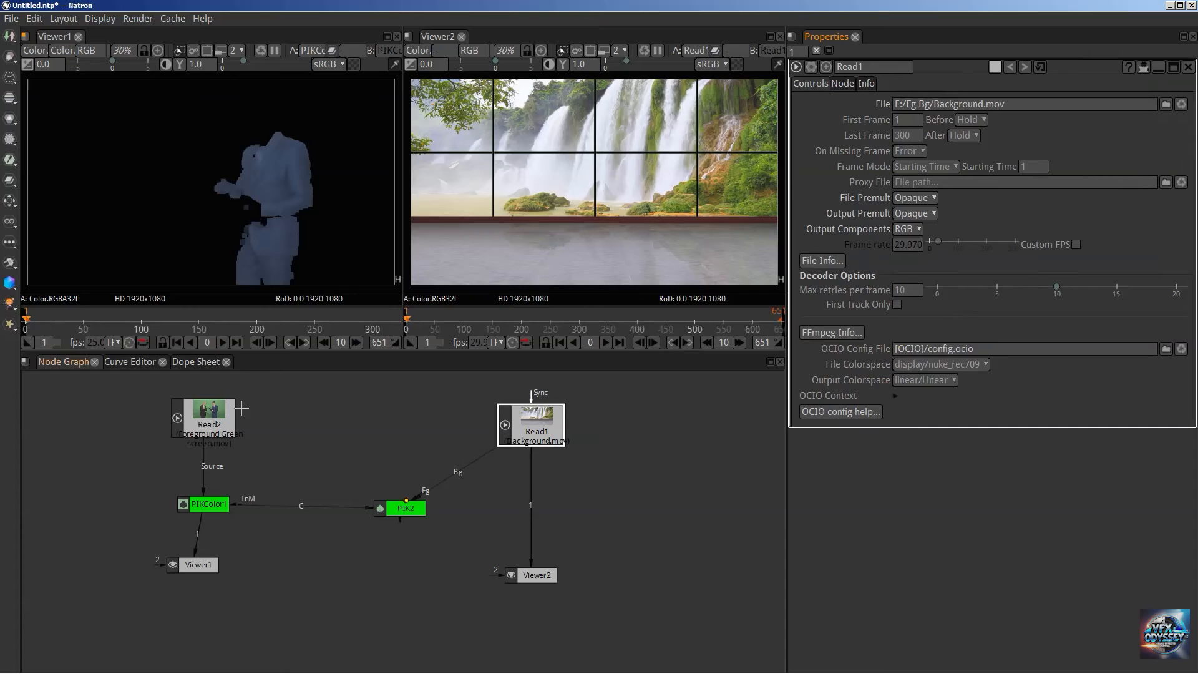
pyautogui.doubleClick(208, 416)
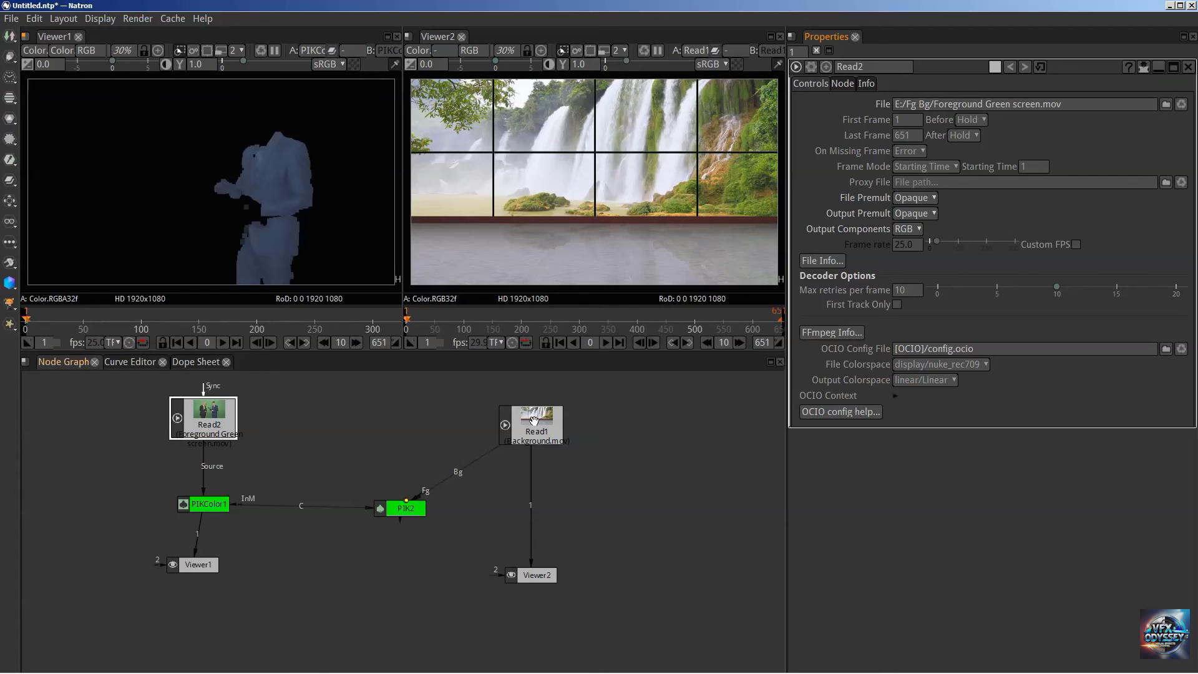
pyautogui.doubleClick(530, 419)
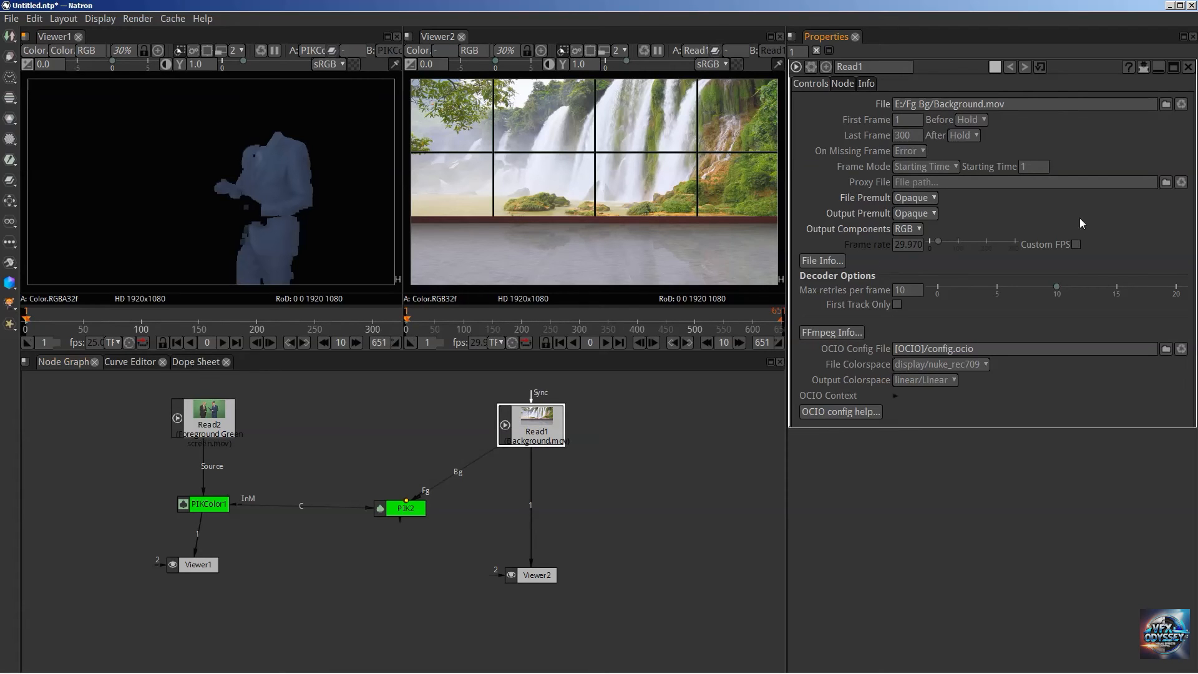
# Enable custom FPS for the Read1 background clip and set its frame rate to 25.
pyautogui.click(1076, 244)
pyautogui.doubleClick(903, 244)
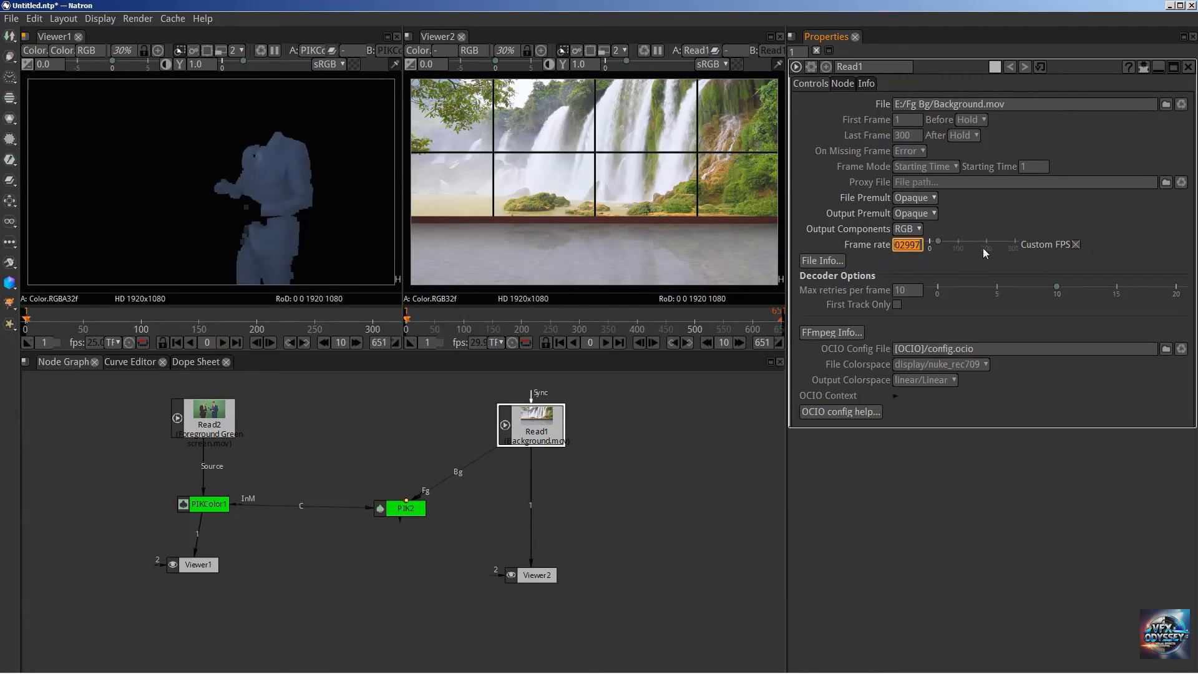
pyautogui.write('25')
pyautogui.press('Return')
# Check the Read2 clip's settings and set the project frame rate to 25.
pyautogui.doubleClick(218, 423)
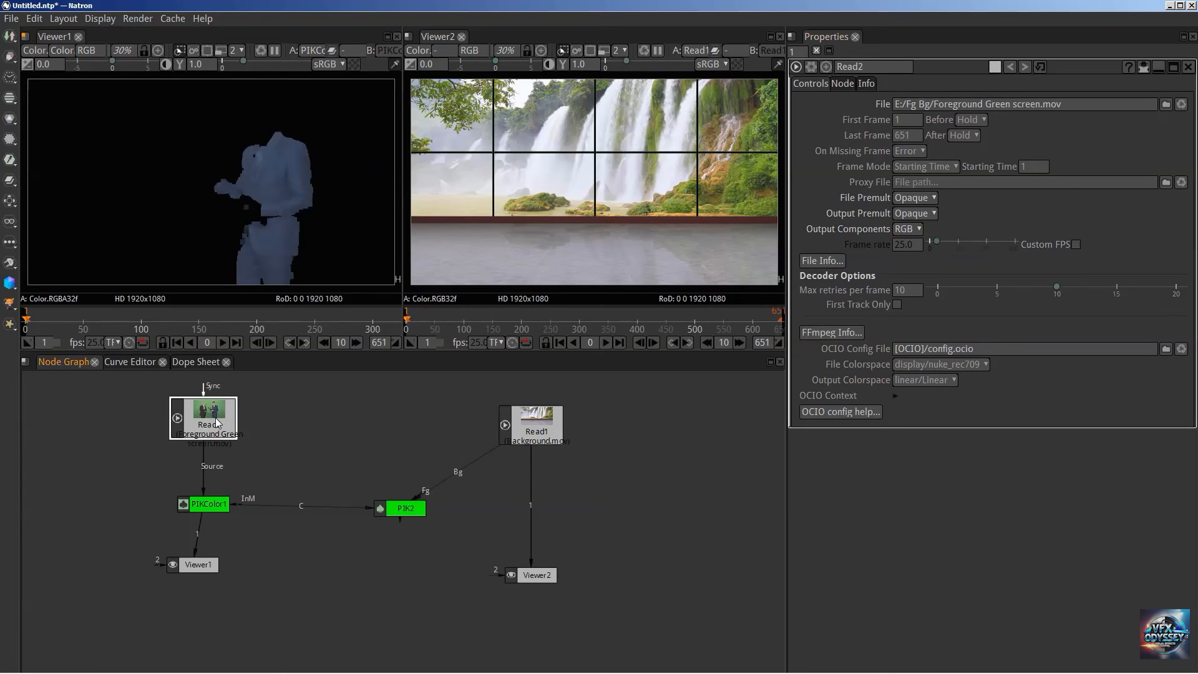
pyautogui.click(509, 486)
pyautogui.press('s')
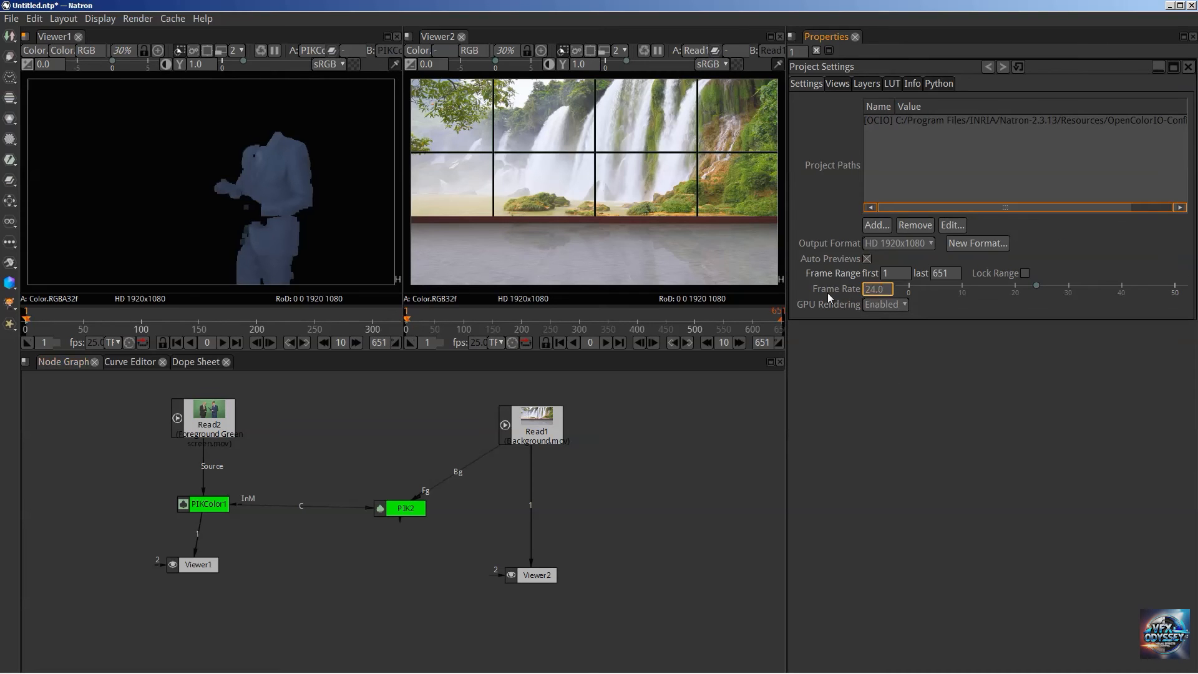
pyautogui.write('25')
pyautogui.press('Return')
# Align the PIKColor1 and Viewer1 nodes in a straight column beneath Read2.
pyautogui.click(209, 428)
pyautogui.moveTo(185, 498); pyautogui.dragTo(184, 501)
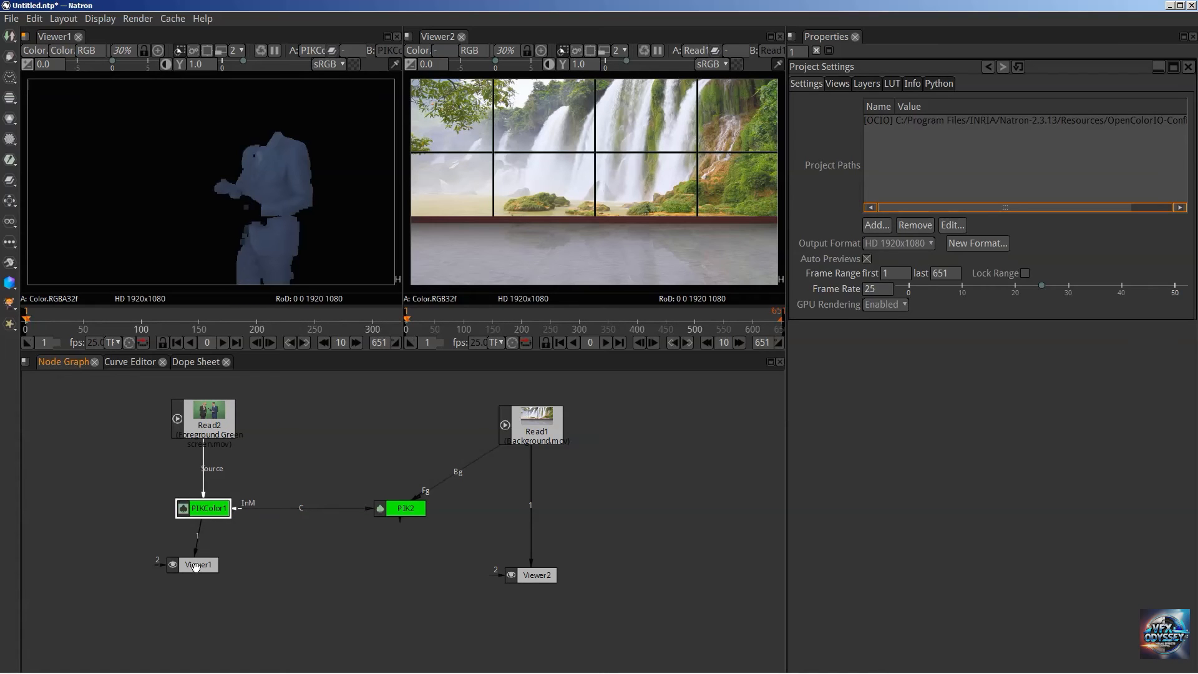
pyautogui.moveTo(193, 565); pyautogui.dragTo(198, 569)
pyautogui.click(306, 453)
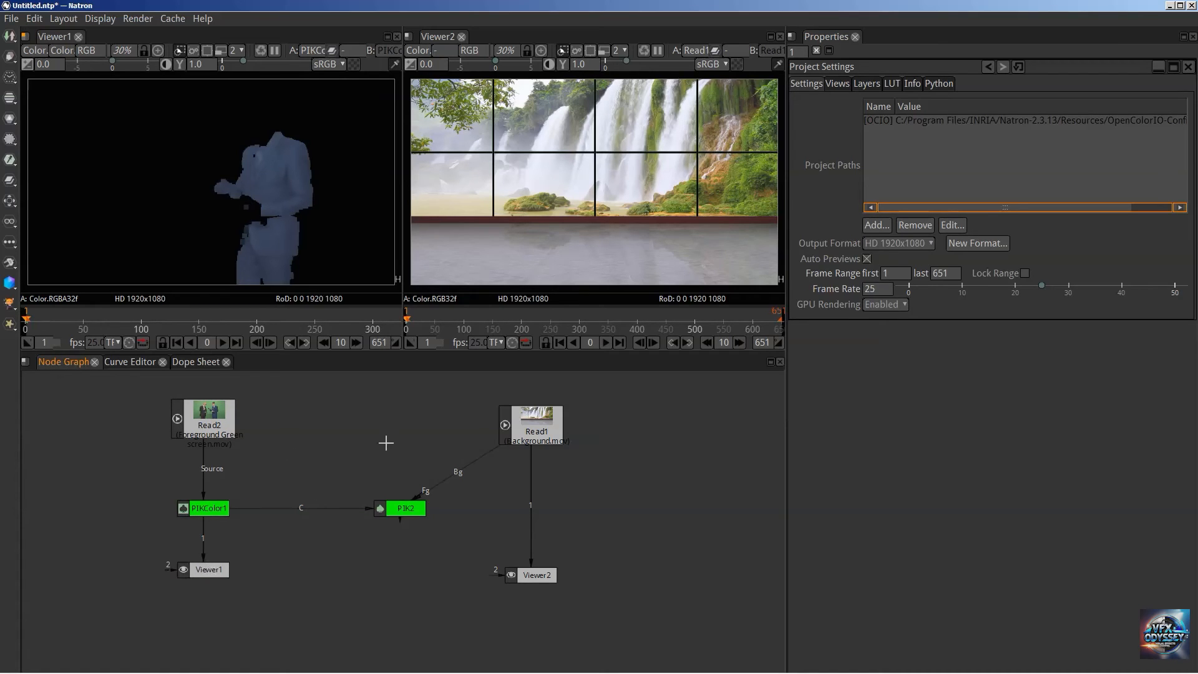
# Connect the PIK2 node's Fg input to the Read2 foreground clip and dismiss the frame rate warning.
pyautogui.click(205, 414)
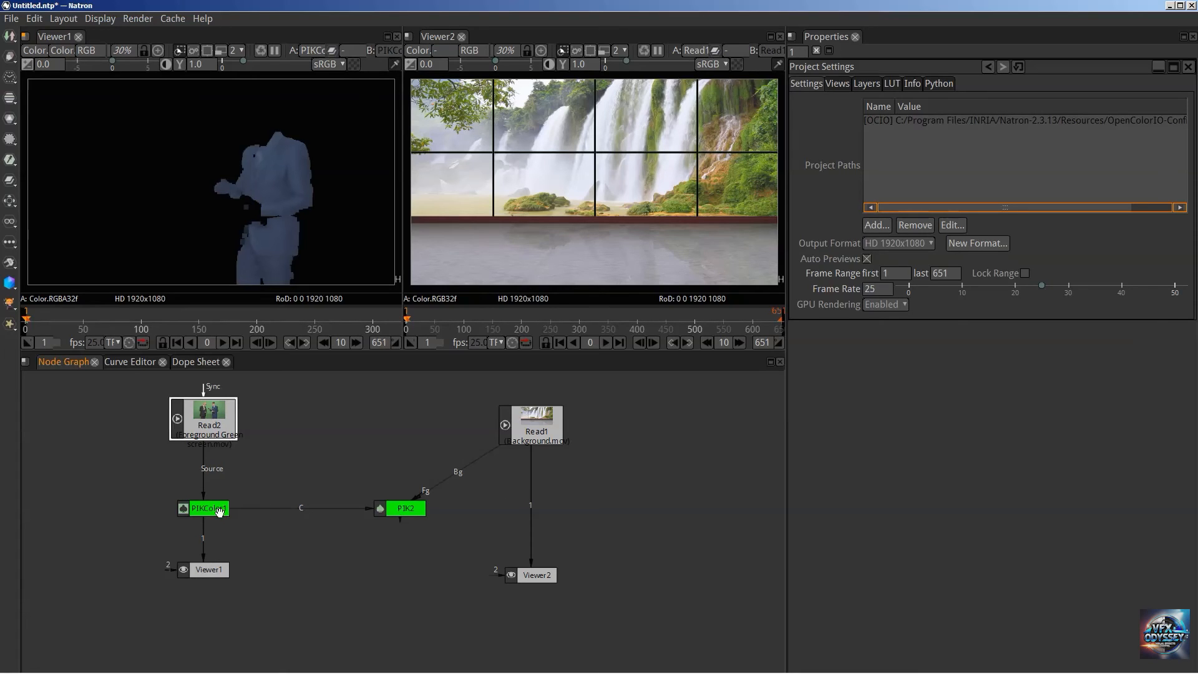
pyautogui.click(395, 508)
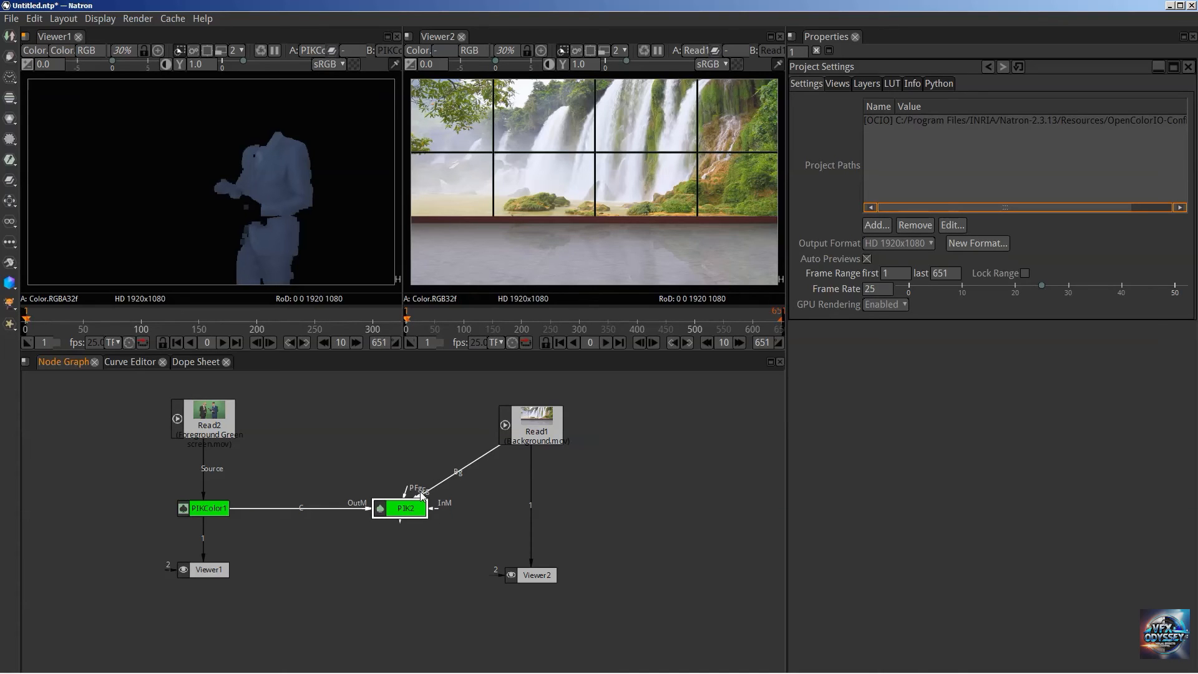
pyautogui.moveTo(417, 488); pyautogui.dragTo(215, 434)
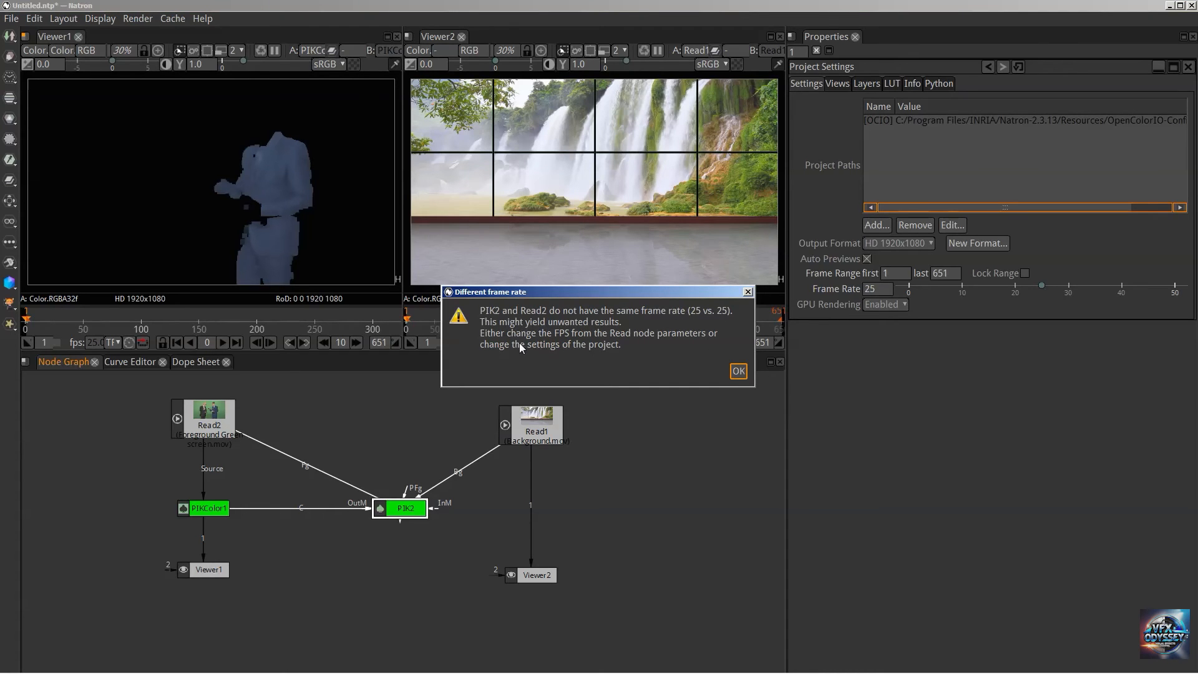
pyautogui.click(738, 371)
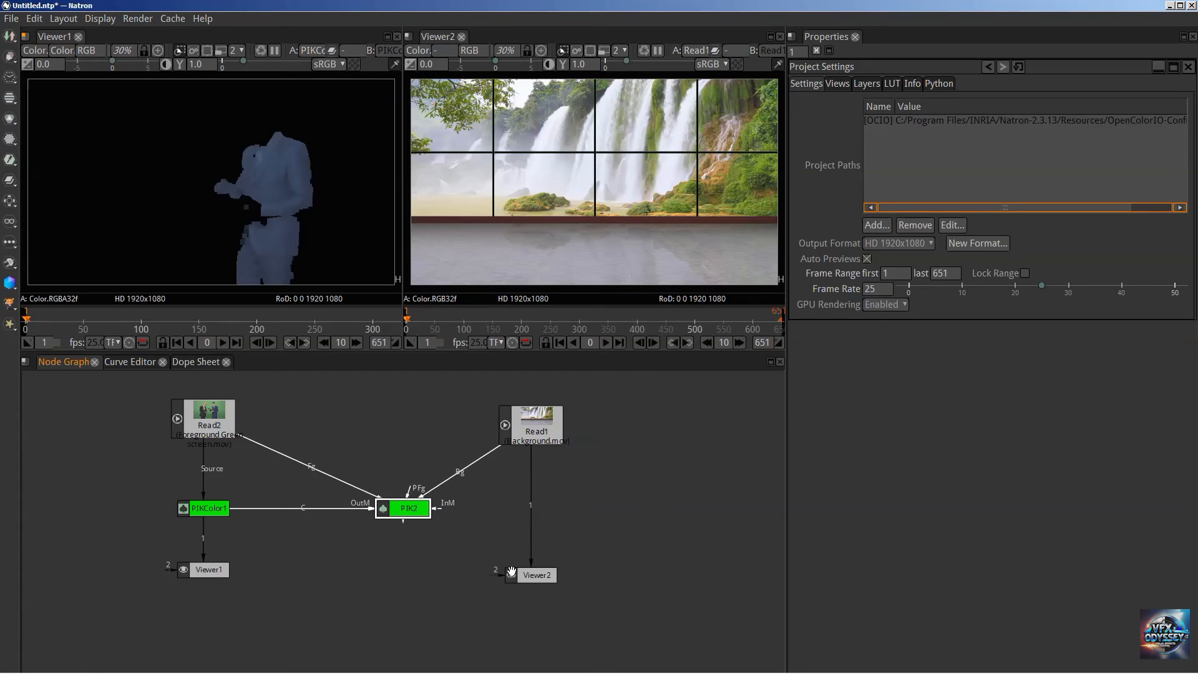
# Disconnect Viewer2 from the Read1 background and move it slightly lower in the node graph.
pyautogui.click(521, 584)
pyautogui.moveTo(531, 525); pyautogui.dragTo(668, 514)
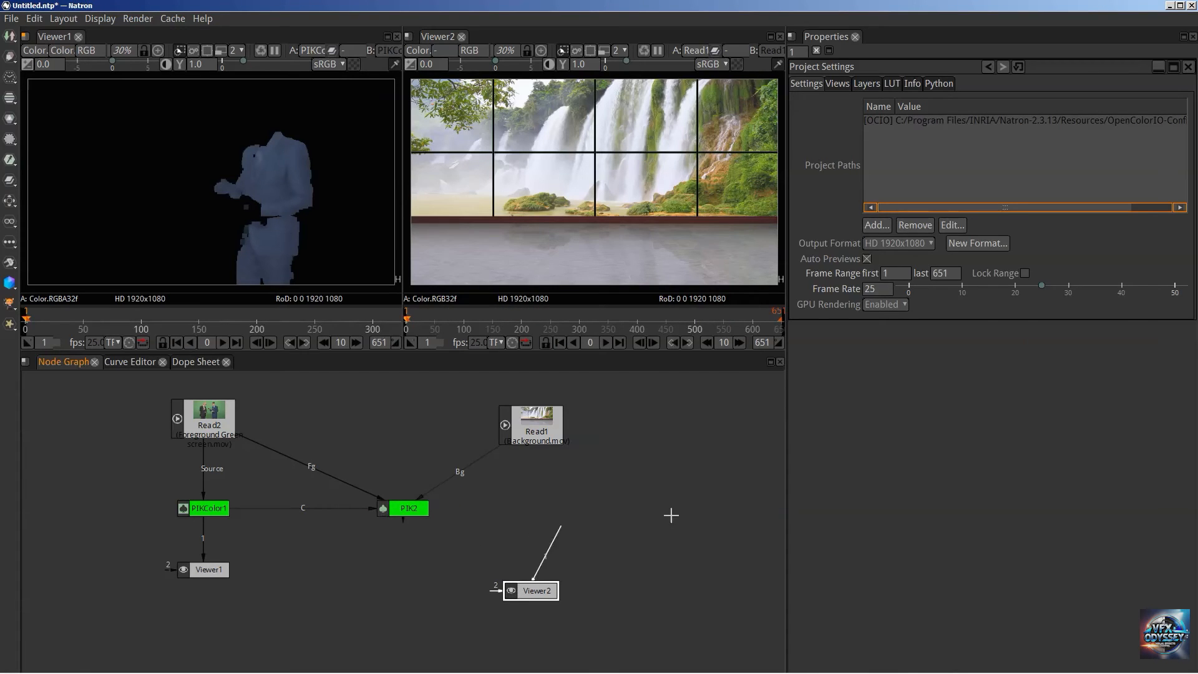
pyautogui.moveTo(533, 587); pyautogui.dragTo(533, 591)
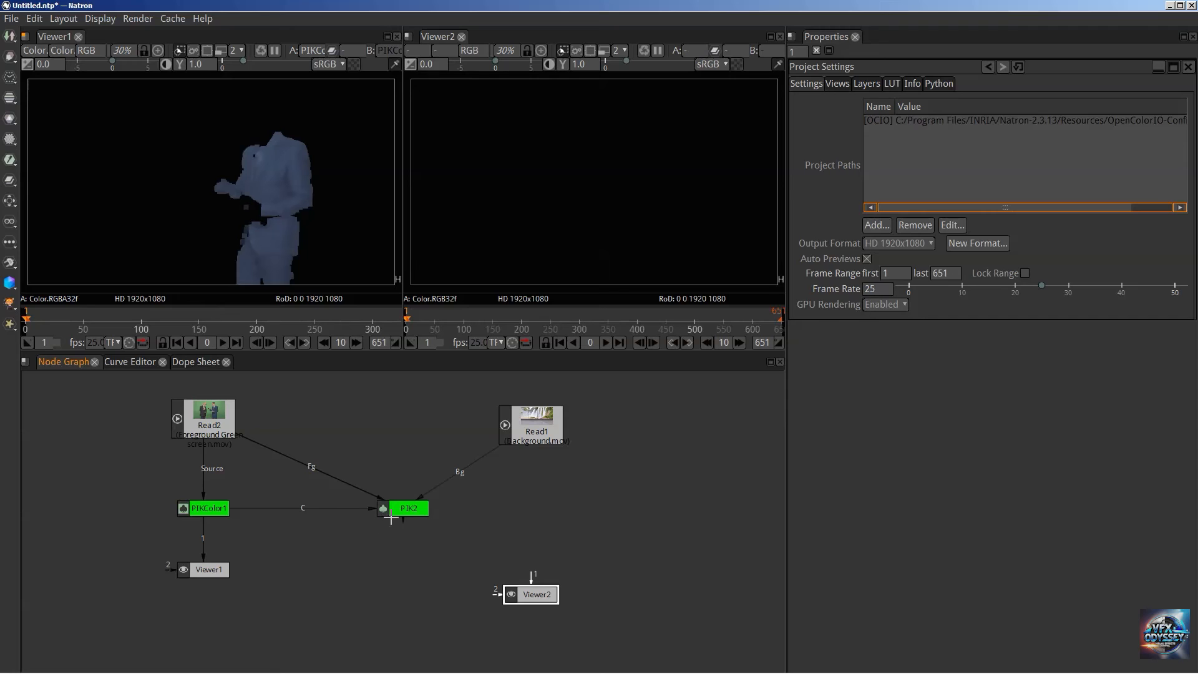
# Add a Merge node with PIK2 as input A and Read1 as input B, feeding Viewer2, and align Viewer2 beneath it.
pyautogui.moveTo(402, 510); pyautogui.dragTo(381, 510)
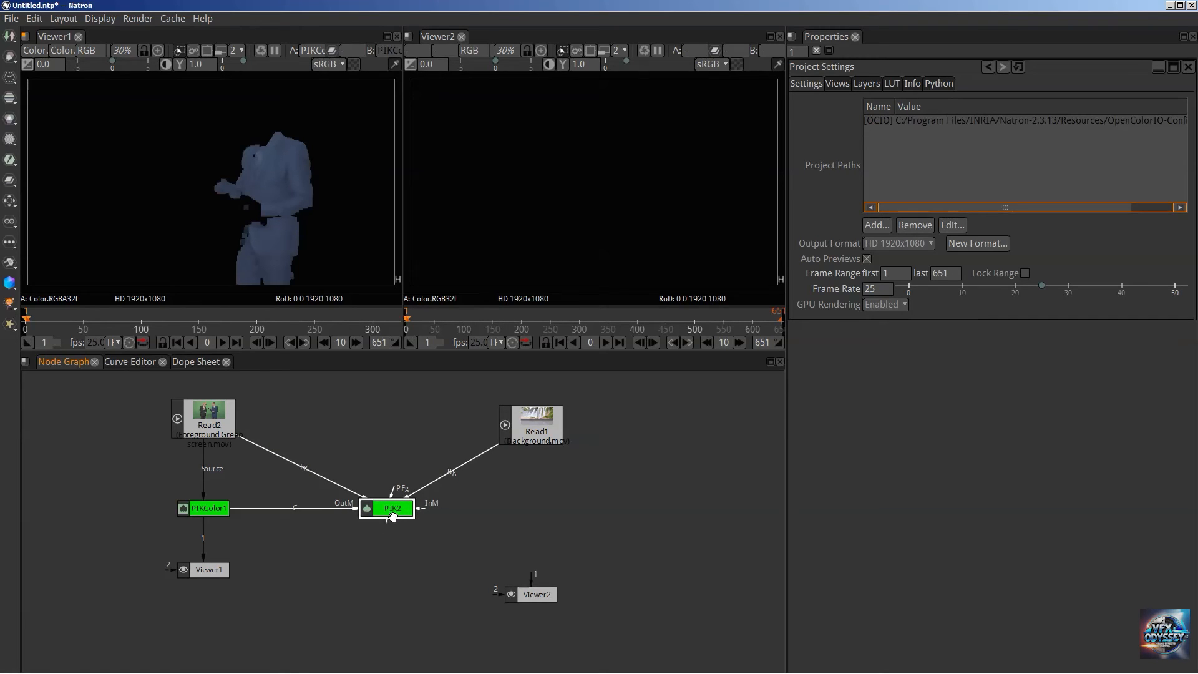
pyautogui.click(468, 525)
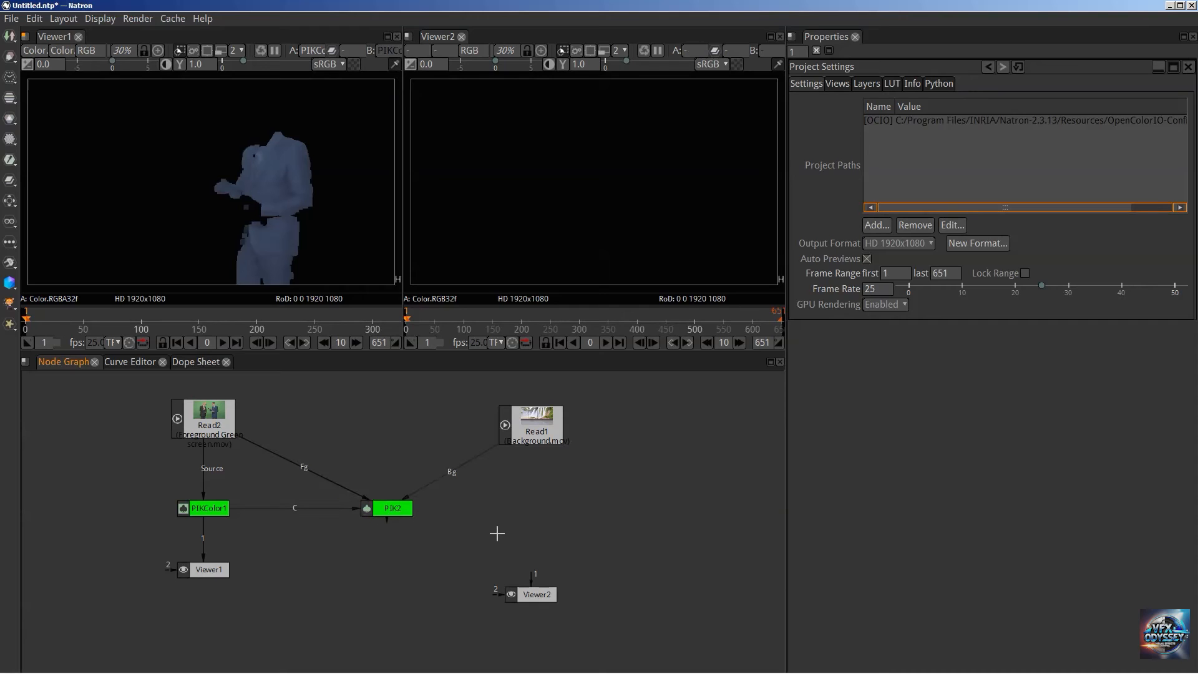
pyautogui.press('m')
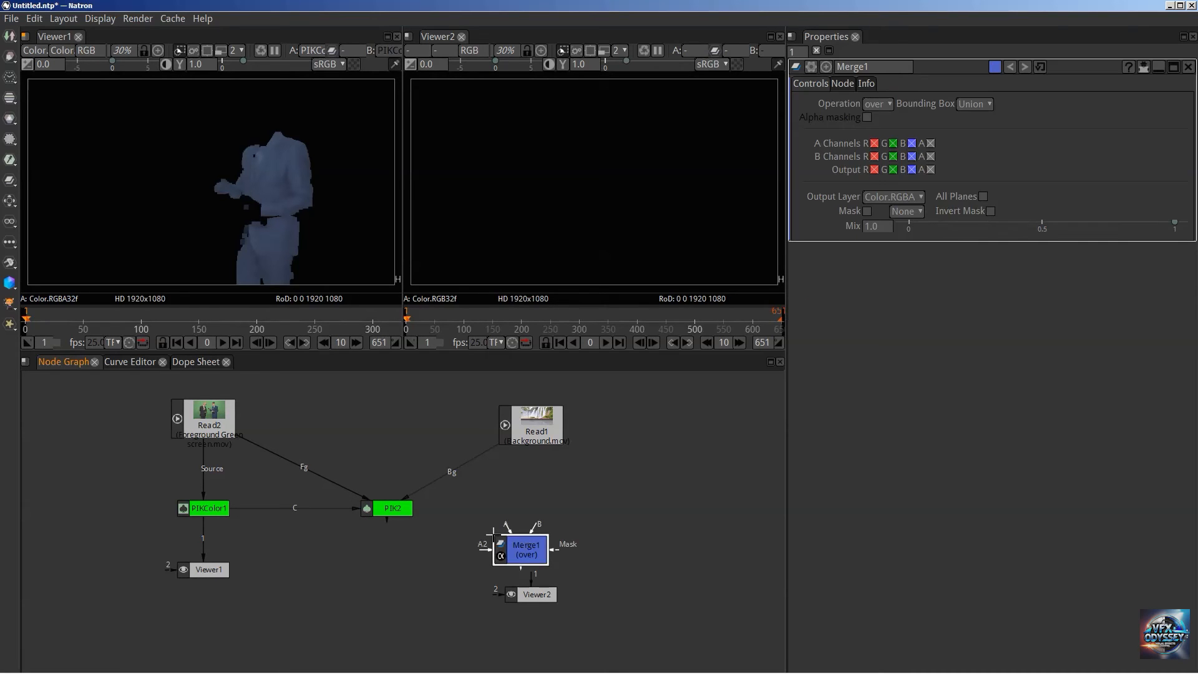
pyautogui.moveTo(523, 549); pyautogui.dragTo(530, 444)
pyautogui.moveTo(450, 520); pyautogui.dragTo(403, 508)
pyautogui.moveTo(465, 546); pyautogui.dragTo(499, 538)
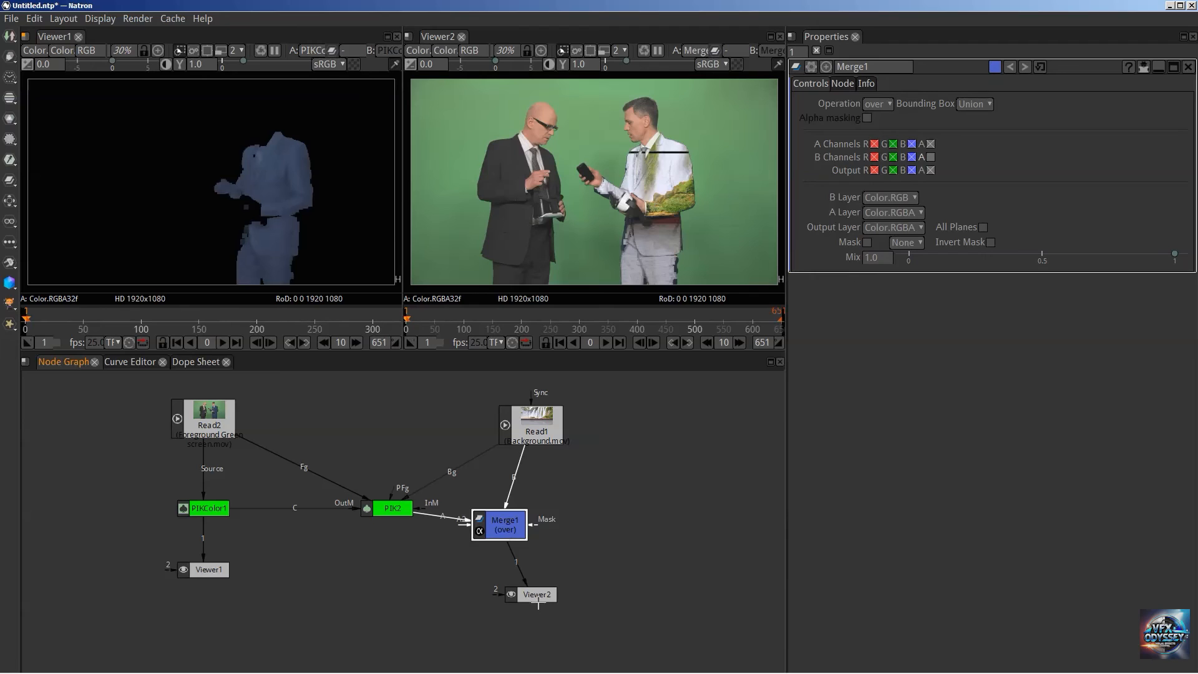
pyautogui.moveTo(530, 594); pyautogui.dragTo(498, 597)
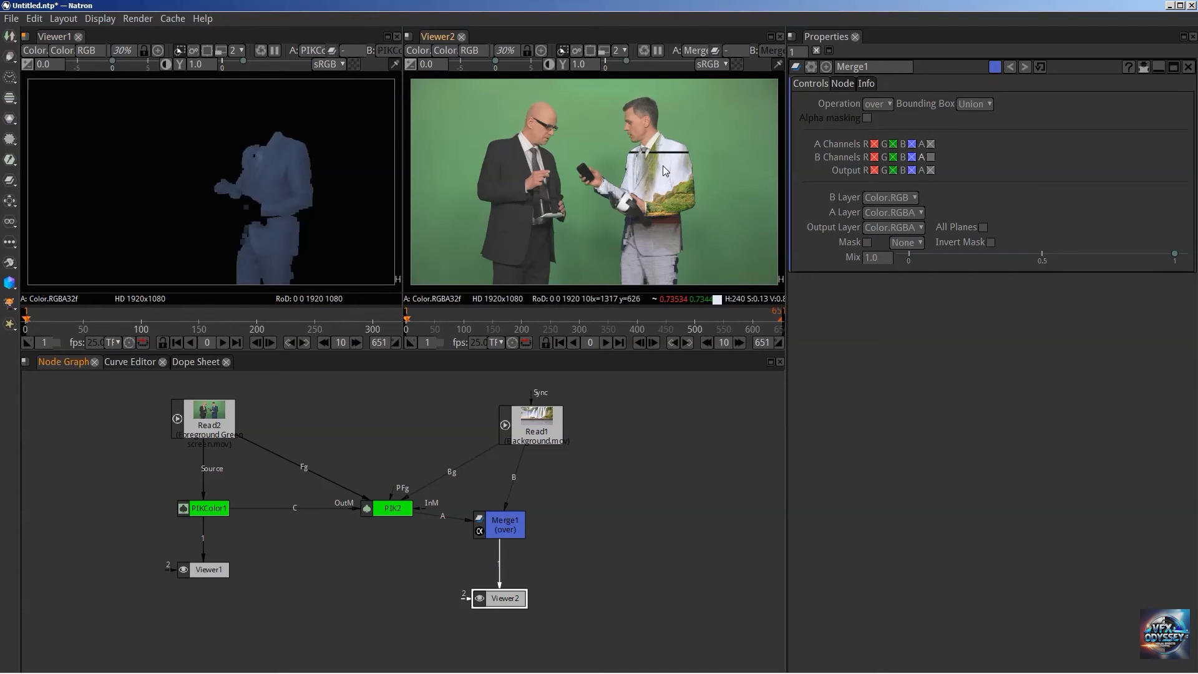
# Set the PIKColor1 node's screen type to Green.
pyautogui.click(200, 511)
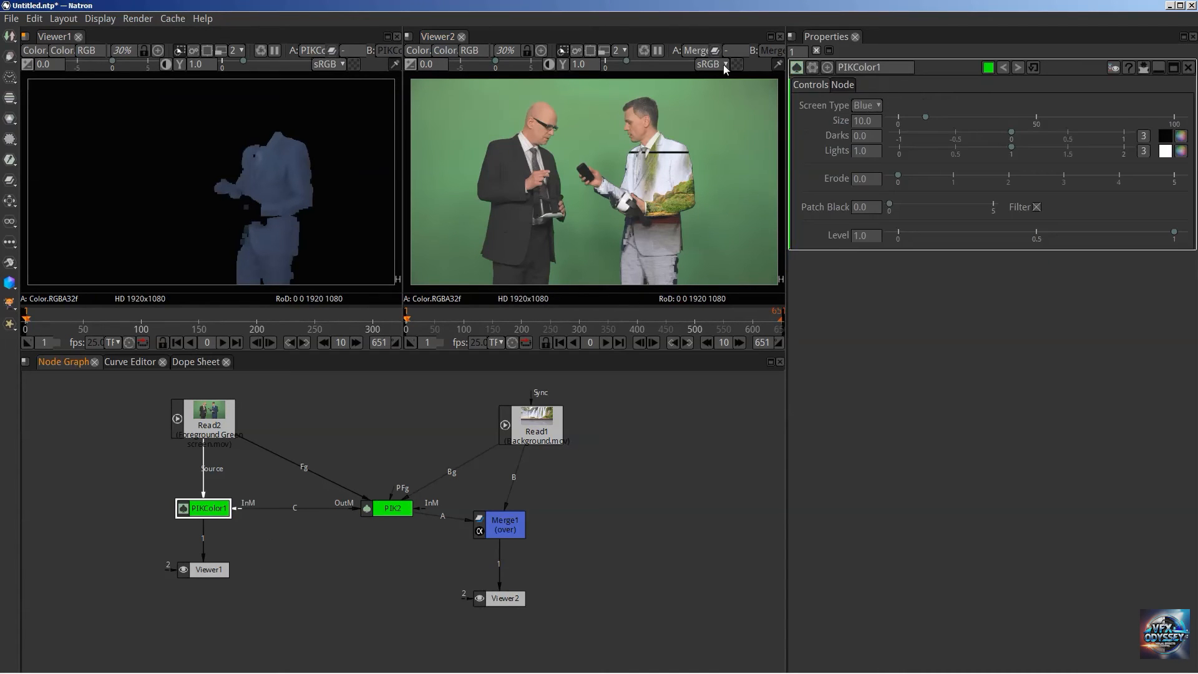
pyautogui.click(868, 107)
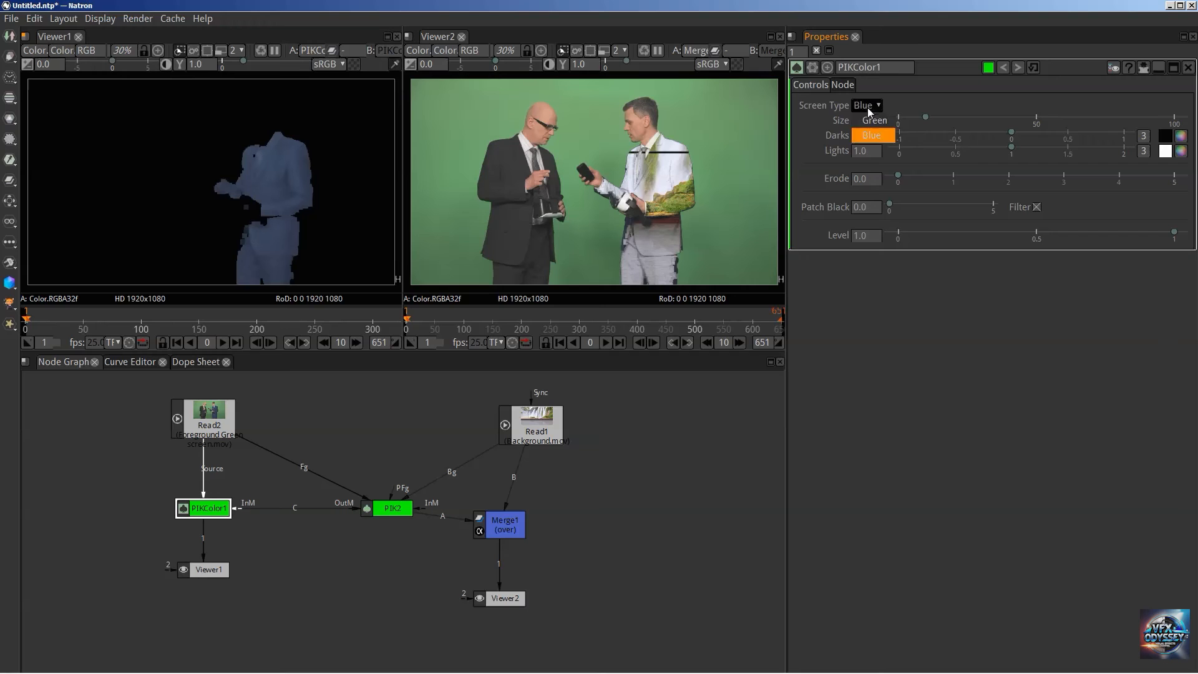
pyautogui.click(872, 121)
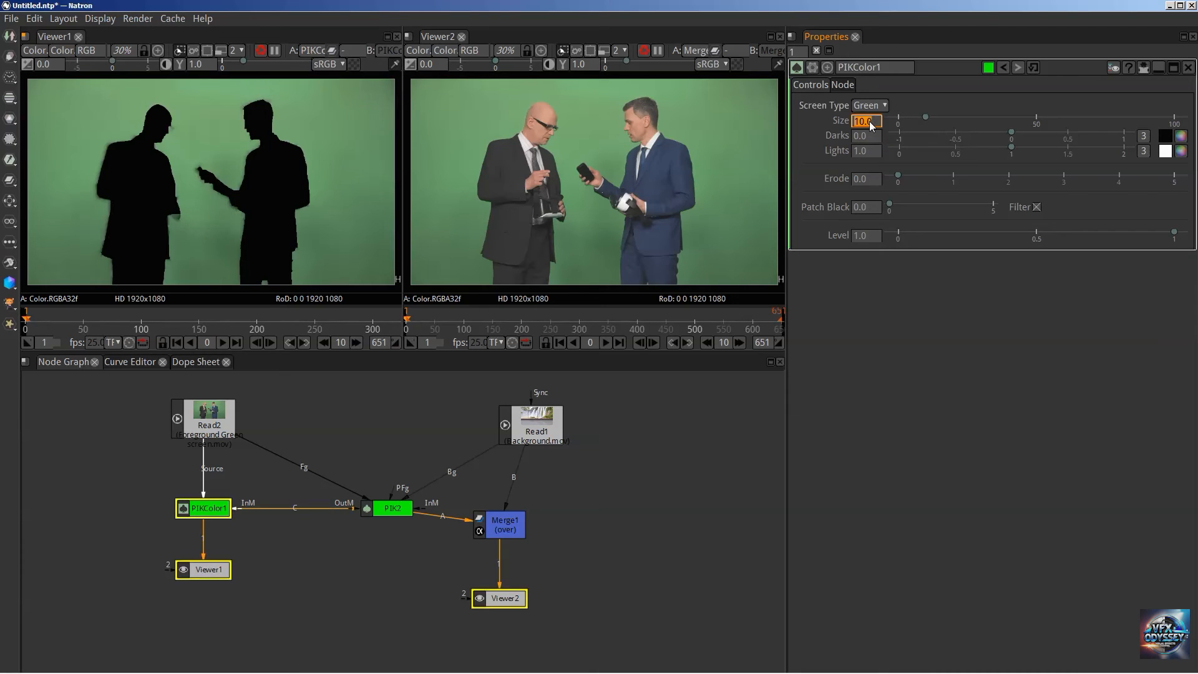
# Set the PIK2 node's screen type to C-Green.
pyautogui.doubleClick(384, 513)
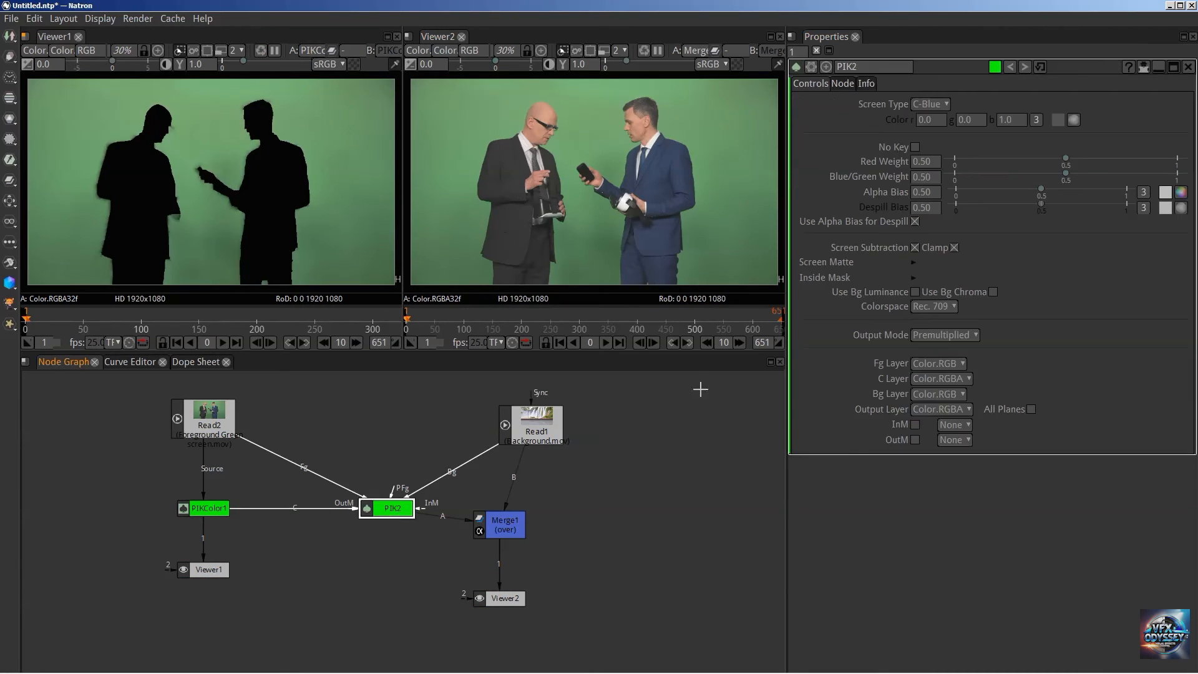
pyautogui.click(938, 103)
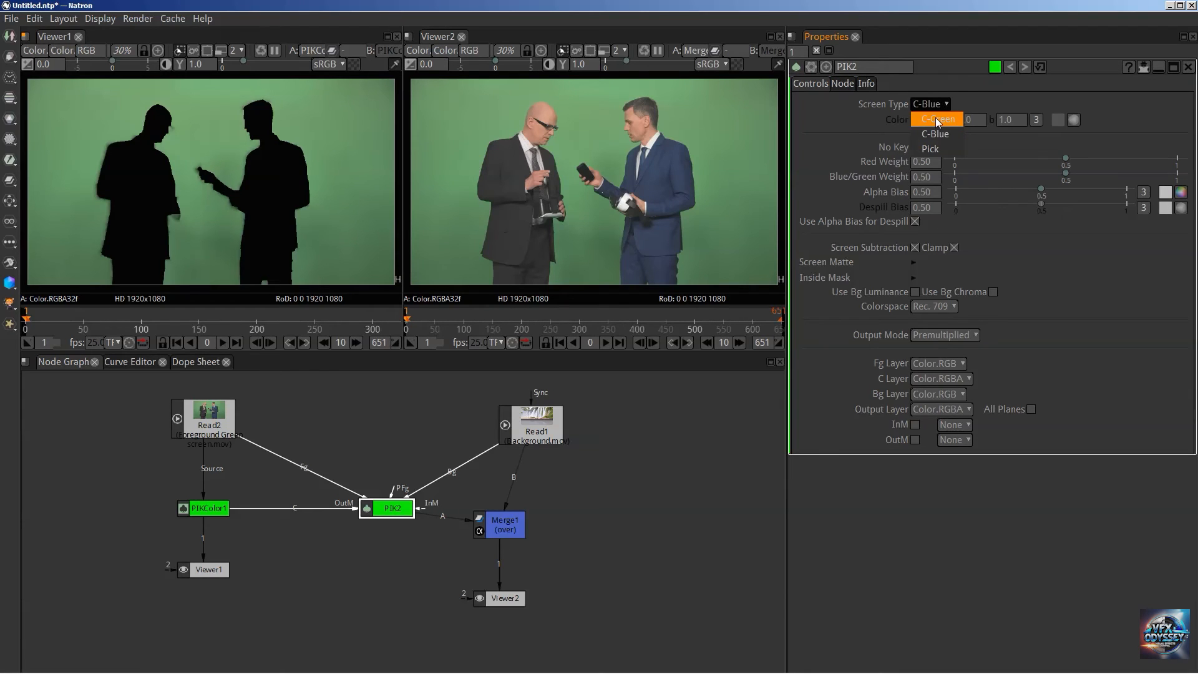
pyautogui.click(936, 119)
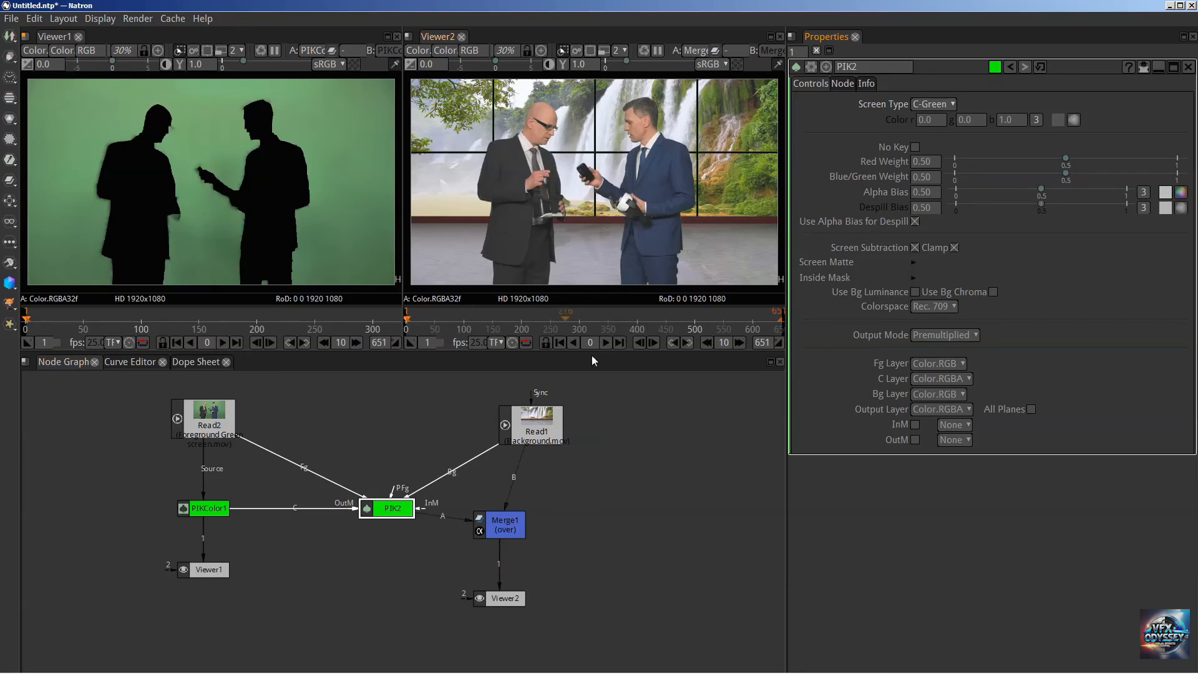
# Align the Merge1 and Viewer2 nodes in a column beneath Read1.
pyautogui.moveTo(503, 523); pyautogui.dragTo(529, 521)
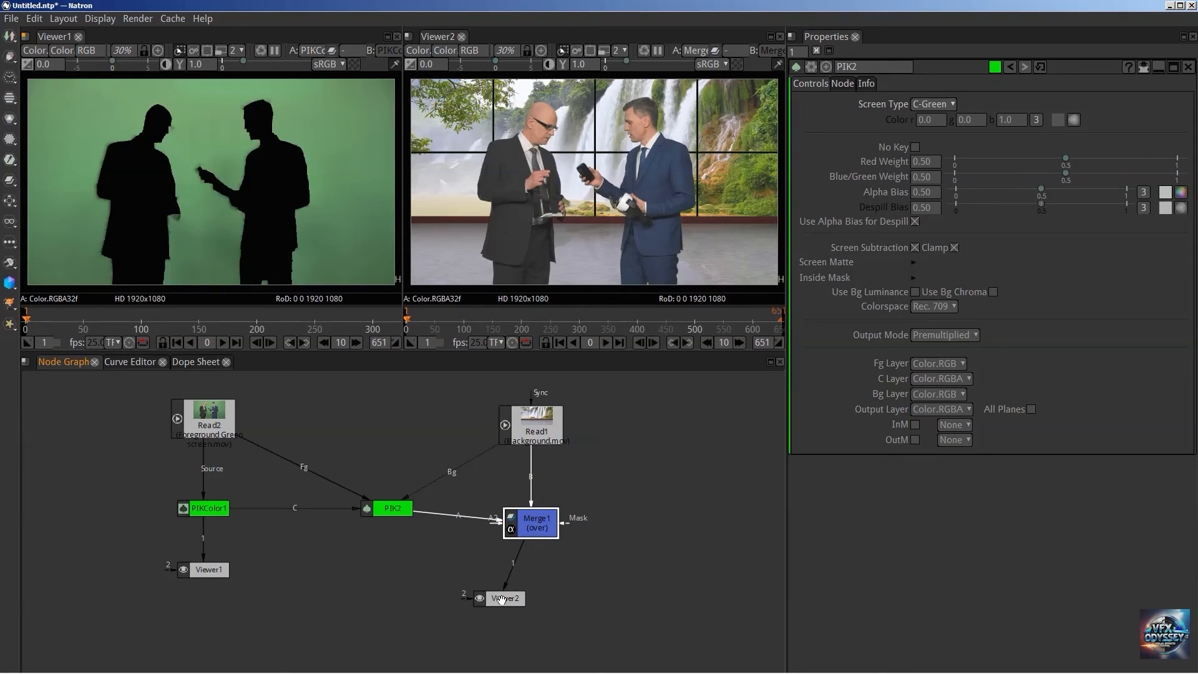
pyautogui.moveTo(501, 599); pyautogui.dragTo(528, 591)
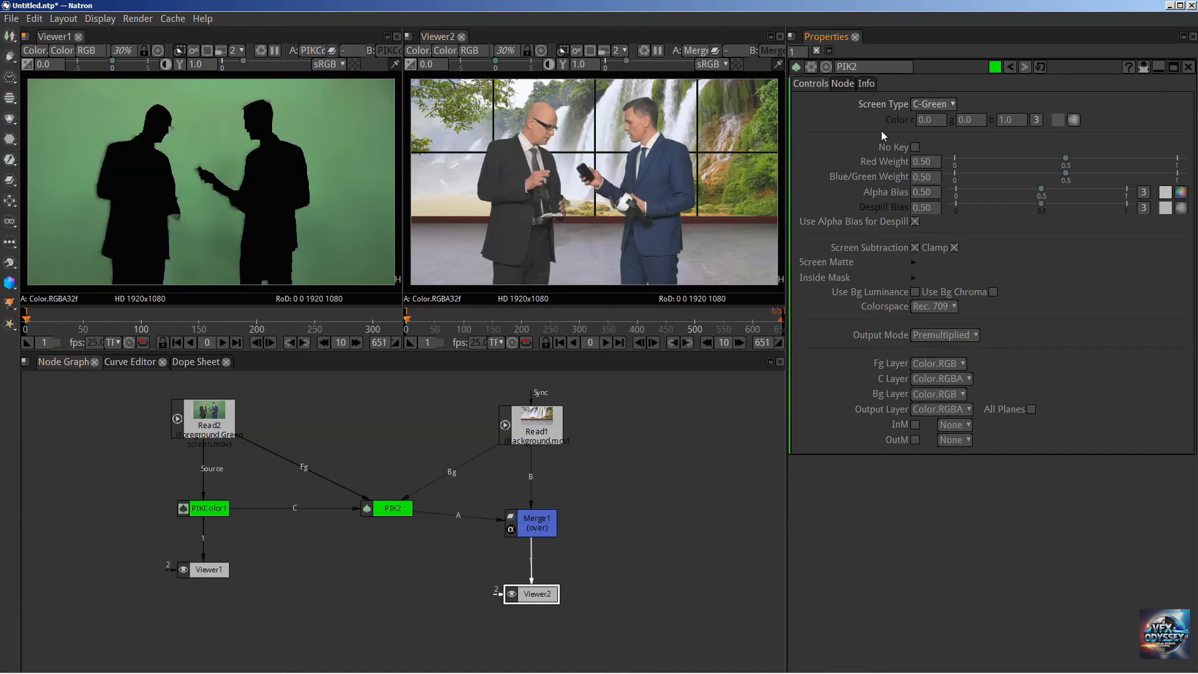
# Raise the maximum number of open node settings to 10 and browse the settings of Merge1, Read1, Read2 and PIKColor1 together.
pyautogui.click(798, 52)
pyautogui.write('0')
pyautogui.click(534, 422)
pyautogui.doubleClick(531, 522)
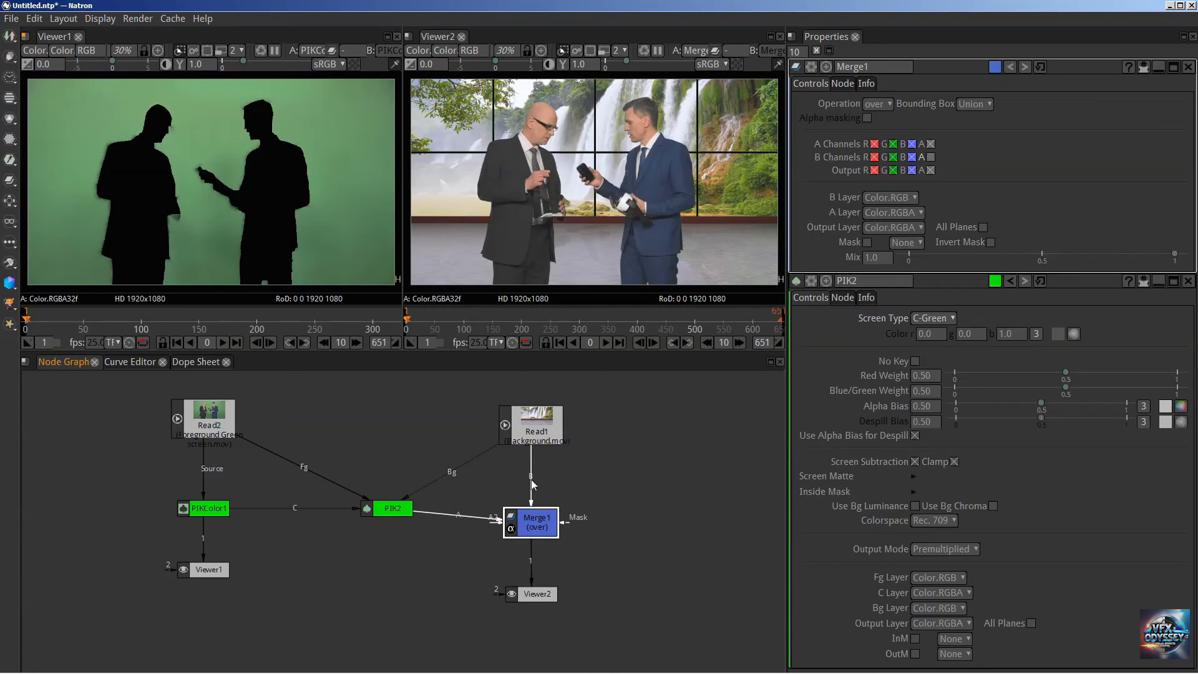
pyautogui.doubleClick(528, 421)
pyautogui.doubleClick(208, 416)
pyautogui.doubleClick(209, 508)
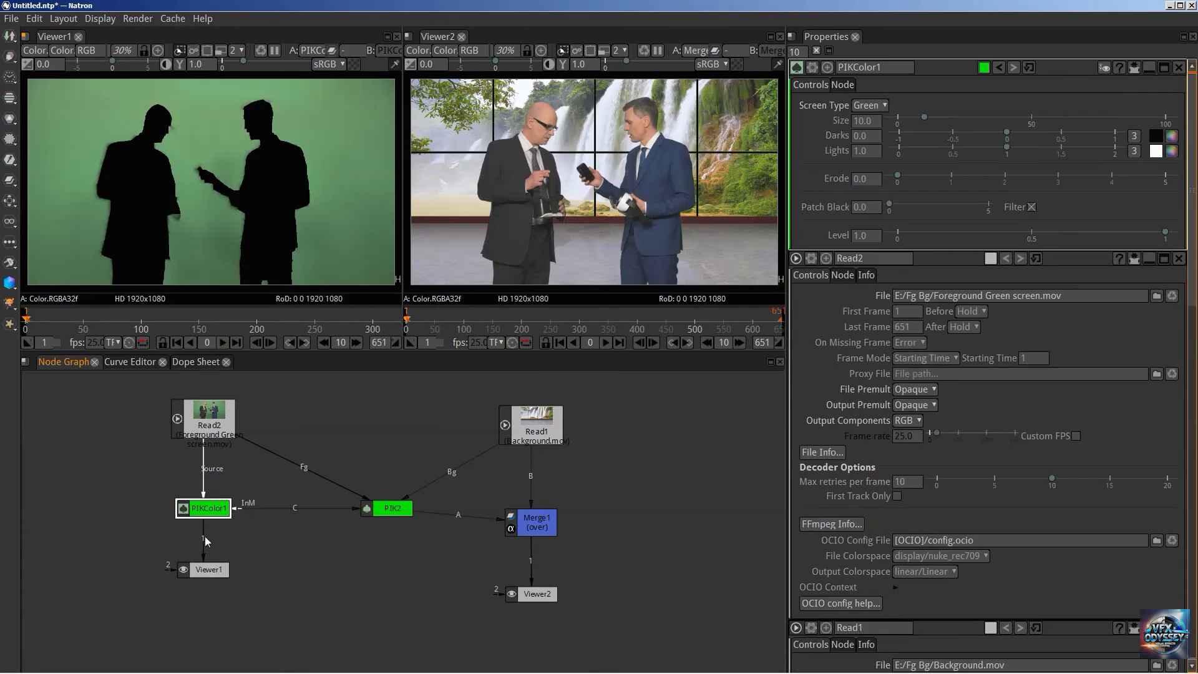
pyautogui.scroll(-10, 915, 307)
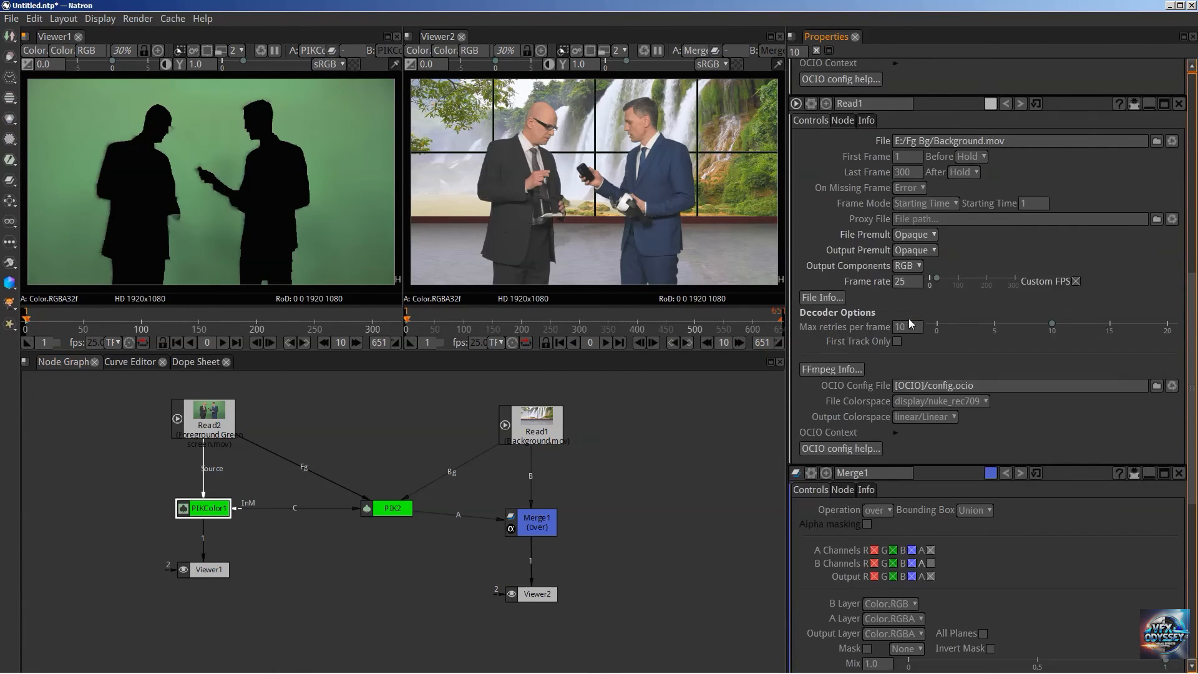
pyautogui.scroll(3, 861, 319)
pyautogui.scroll(5, 967, 276)
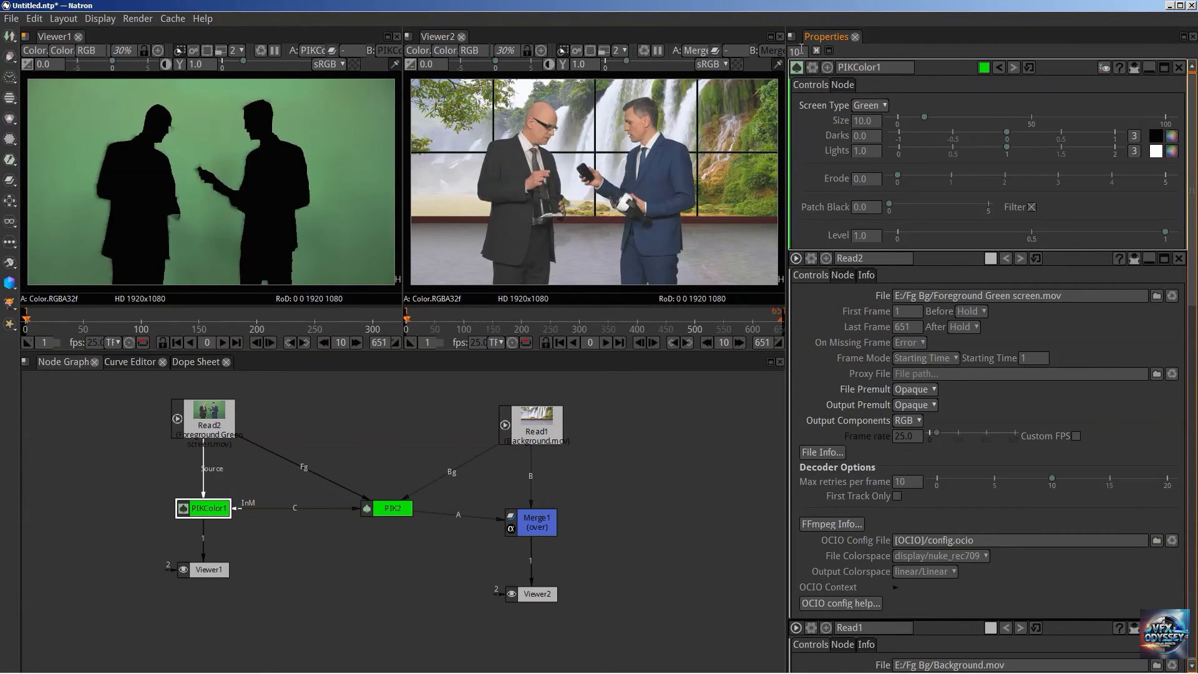
# Limit the open node settings to 2 and show those of PIKColor1 and PIK2 together.
pyautogui.moveTo(804, 51); pyautogui.dragTo(774, 30)
pyautogui.write('1')
pyautogui.press('Return')
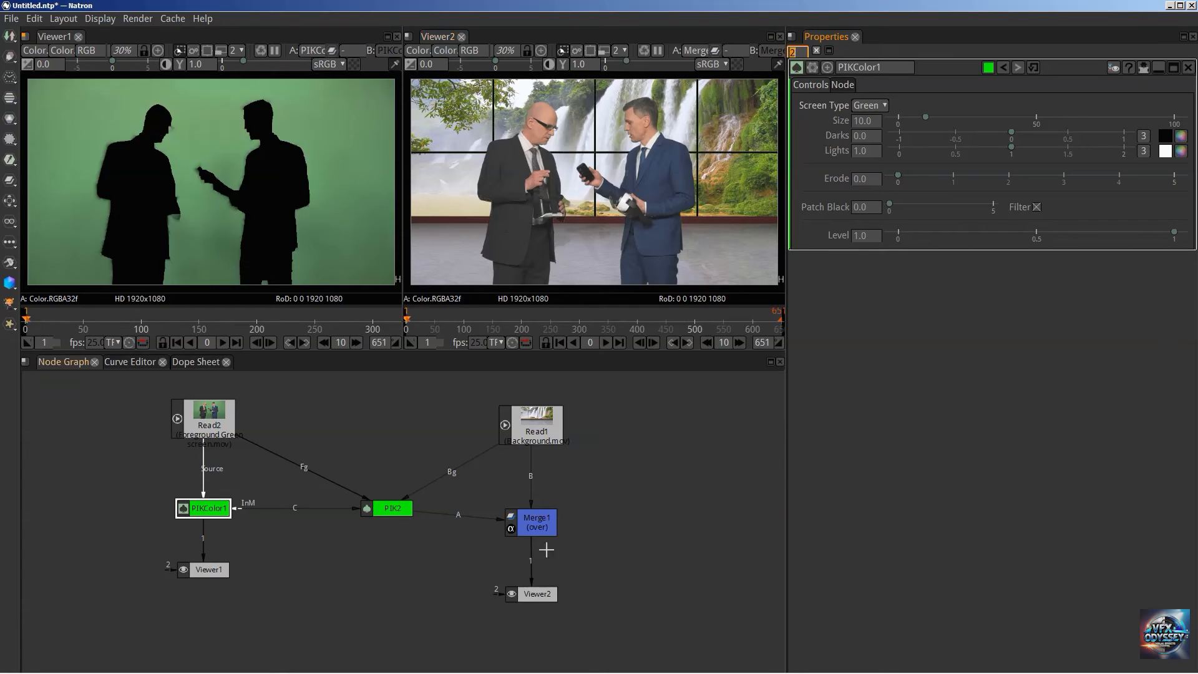
pyautogui.doubleClick(384, 508)
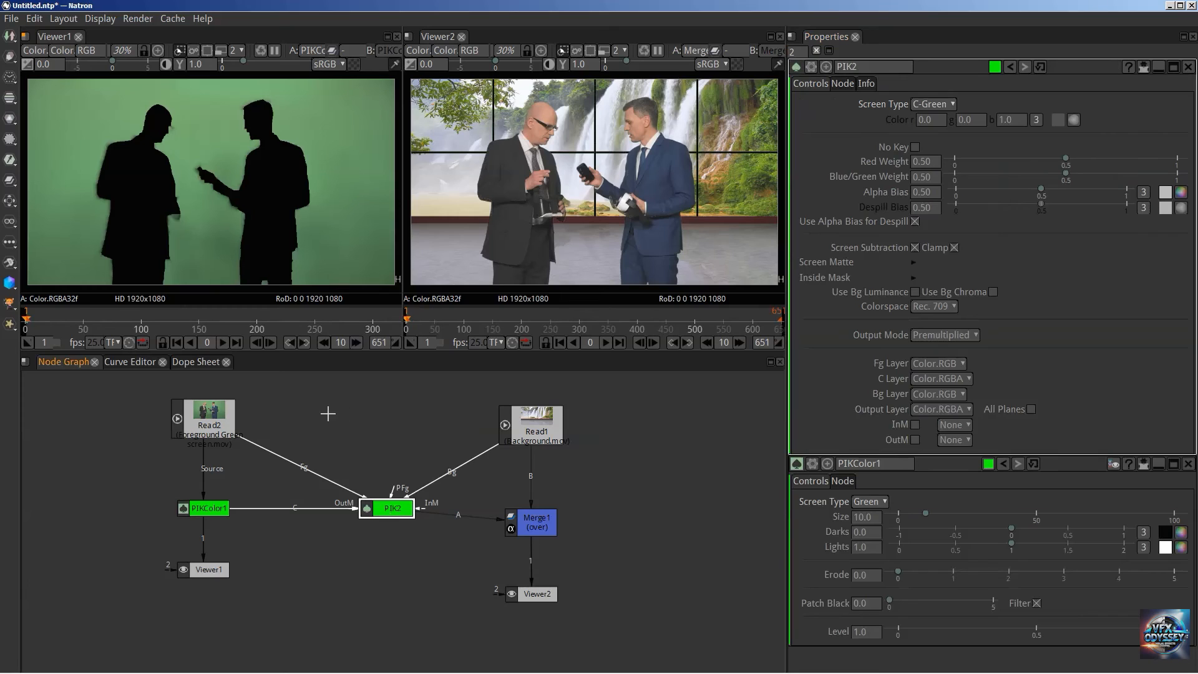
pyautogui.doubleClick(209, 508)
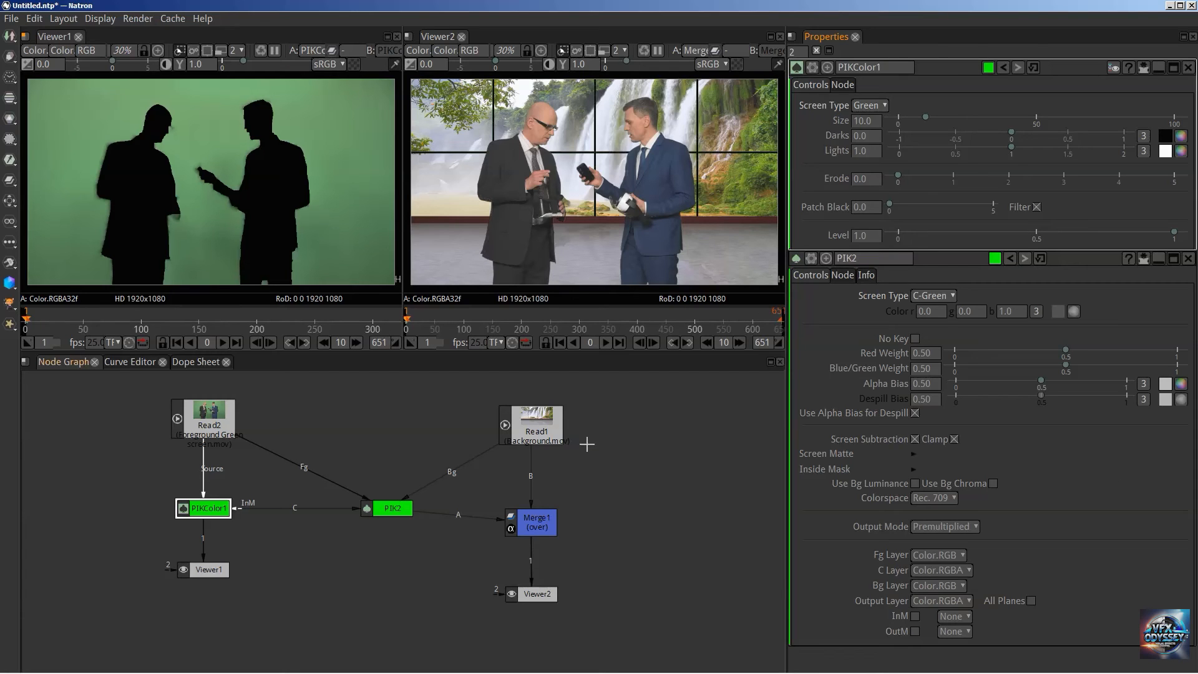
# Spread out the node graph by moving Read1, Viewer2 and Merge1 away from PIK2 and aligning Merge1 level with PIK2.
pyautogui.moveTo(524, 426); pyautogui.dragTo(541, 432)
pyautogui.moveTo(549, 593); pyautogui.dragTo(579, 590)
pyautogui.moveTo(537, 527); pyautogui.dragTo(563, 514)
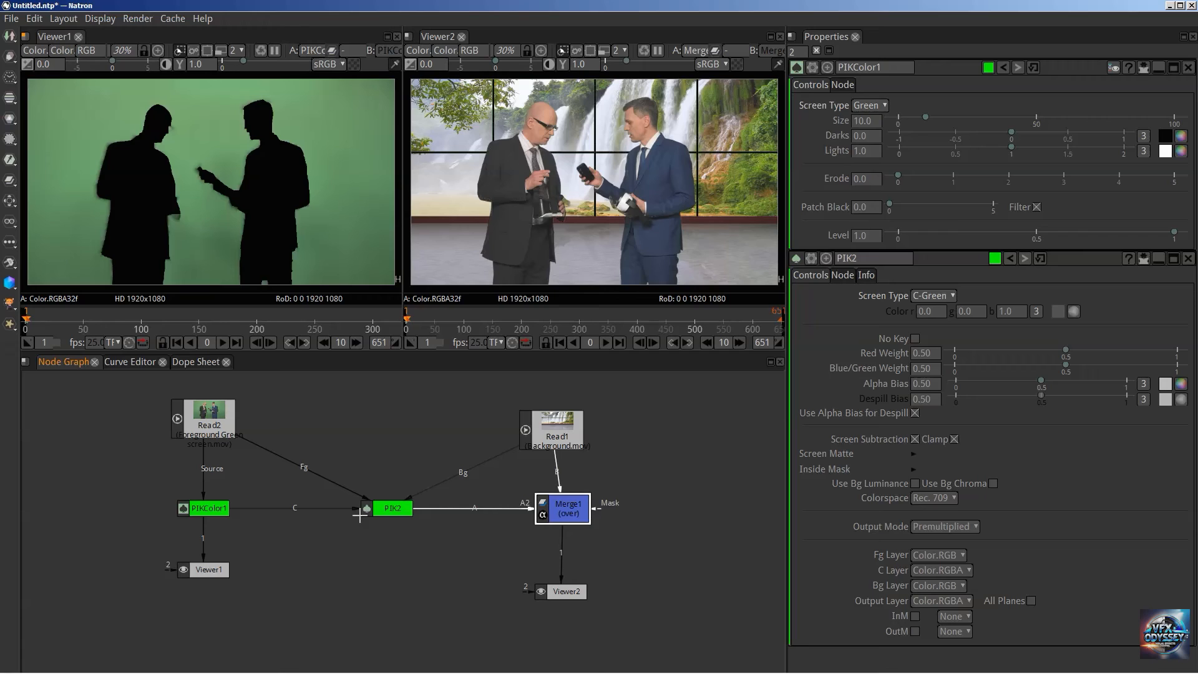
pyautogui.click(411, 547)
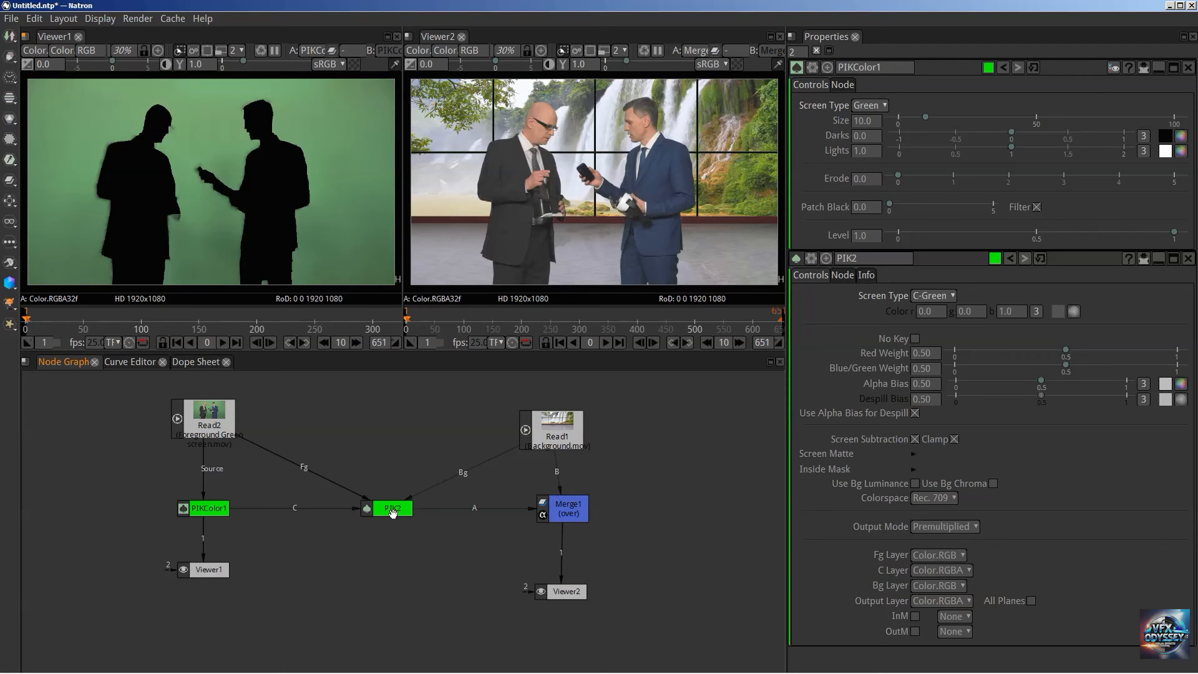
pyautogui.moveTo(386, 514); pyautogui.dragTo(373, 514)
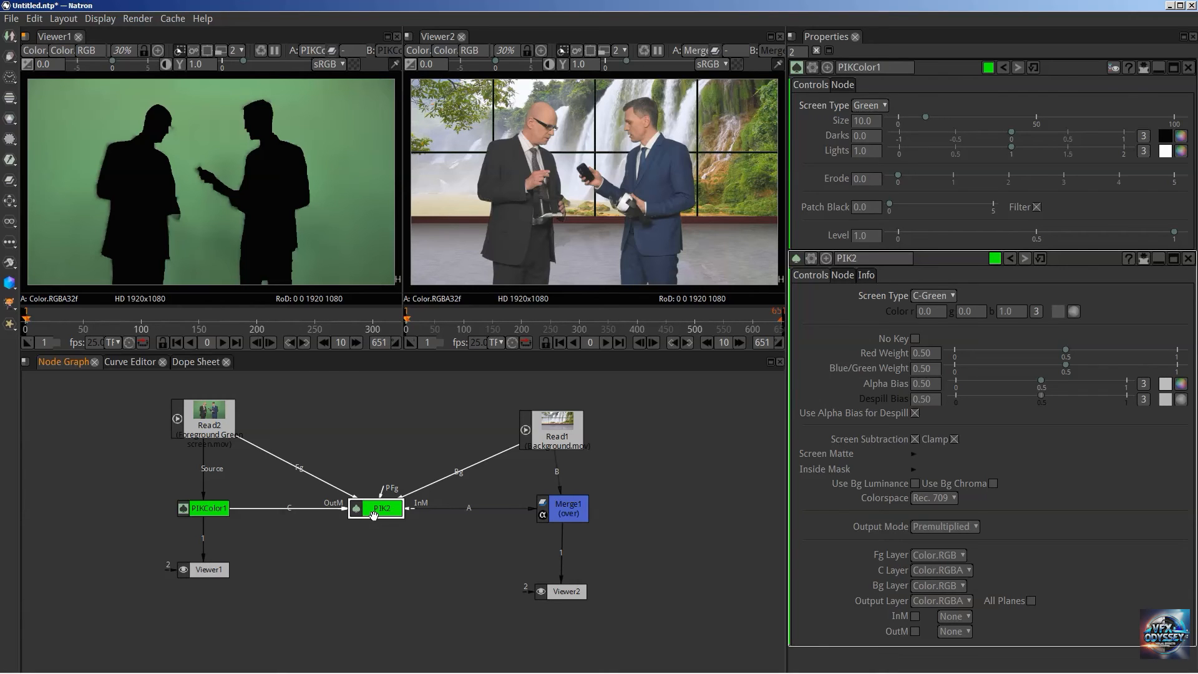
pyautogui.click(429, 533)
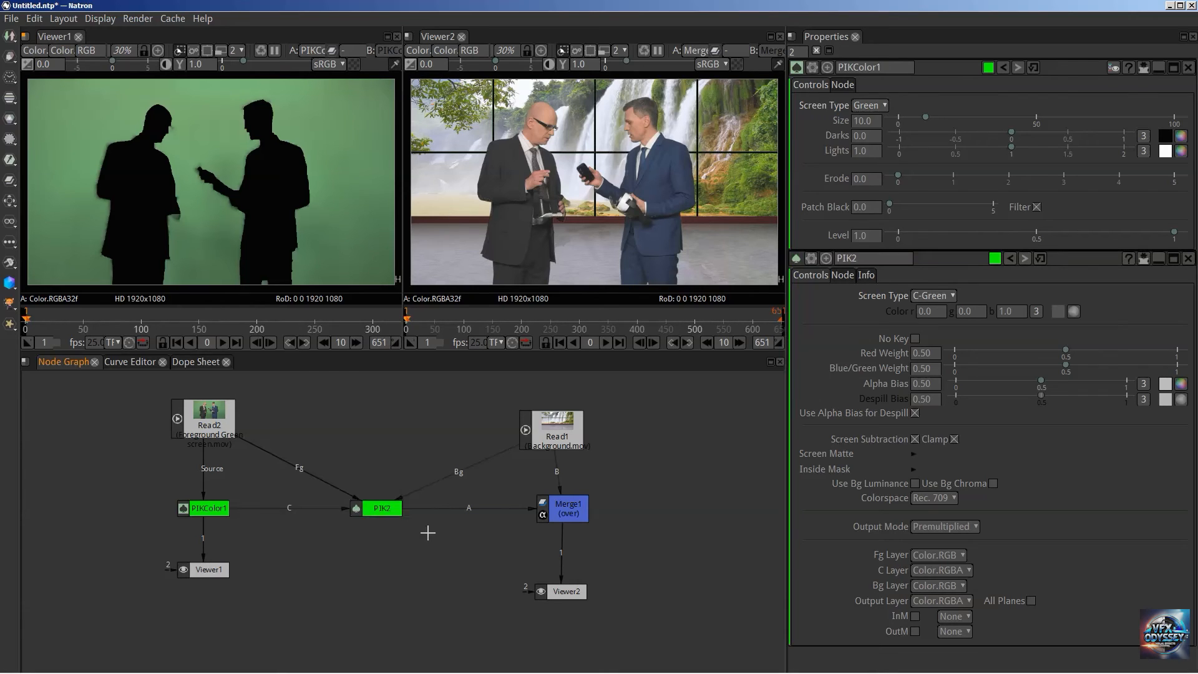
# Add a Despill node and insert it on the connection between PIK2 and Merge1.
pyautogui.press('Tab')
pyautogui.write('despil')
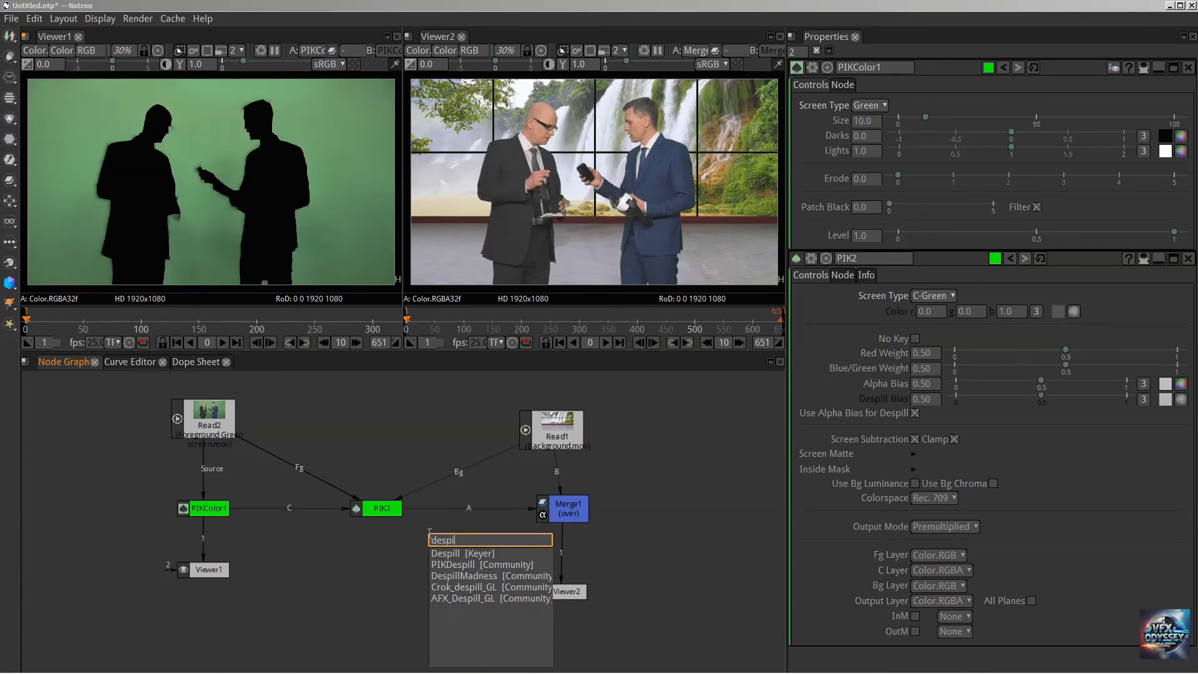
pyautogui.write('l')
pyautogui.press('Down')
pyautogui.press('Return')
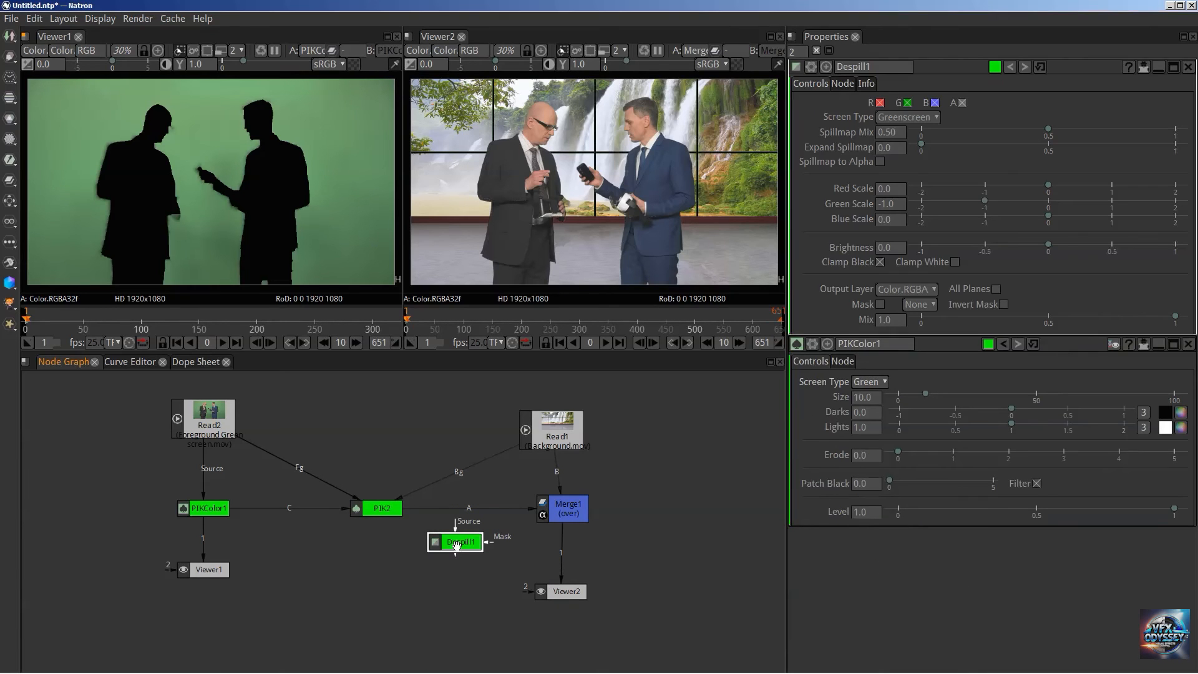
pyautogui.moveTo(455, 531); pyautogui.dragTo(468, 514)
# Move Merge1 away from Despill1, line up Read1 and Viewer2 in its column, and level Despill1 with PIK2.
pyautogui.moveTo(561, 507); pyautogui.dragTo(580, 507)
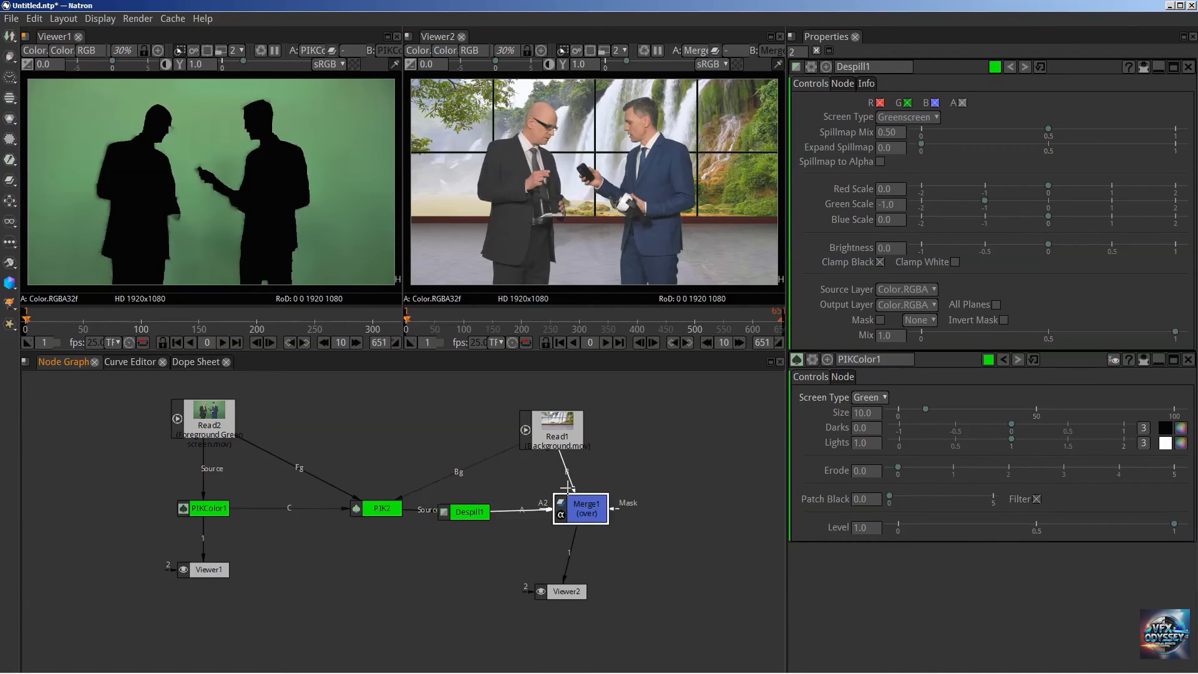
pyautogui.moveTo(551, 432); pyautogui.dragTo(564, 431)
pyautogui.moveTo(469, 512); pyautogui.dragTo(468, 508)
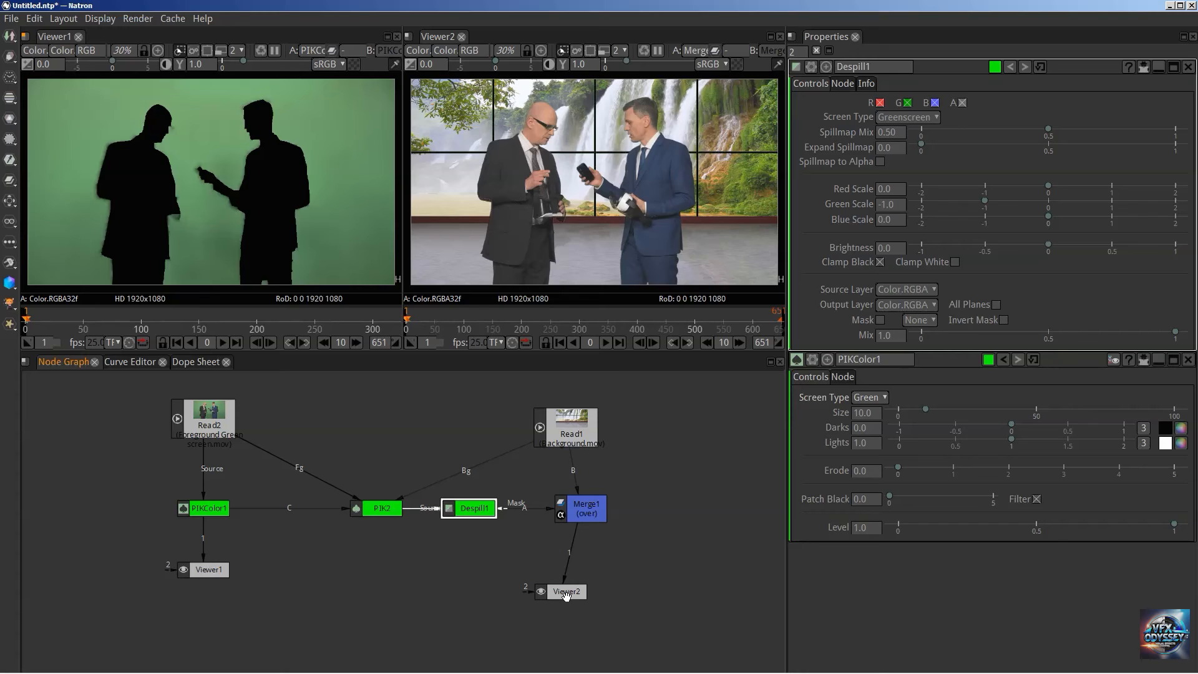
pyautogui.moveTo(560, 596); pyautogui.dragTo(580, 589)
pyautogui.moveTo(561, 419); pyautogui.dragTo(577, 425)
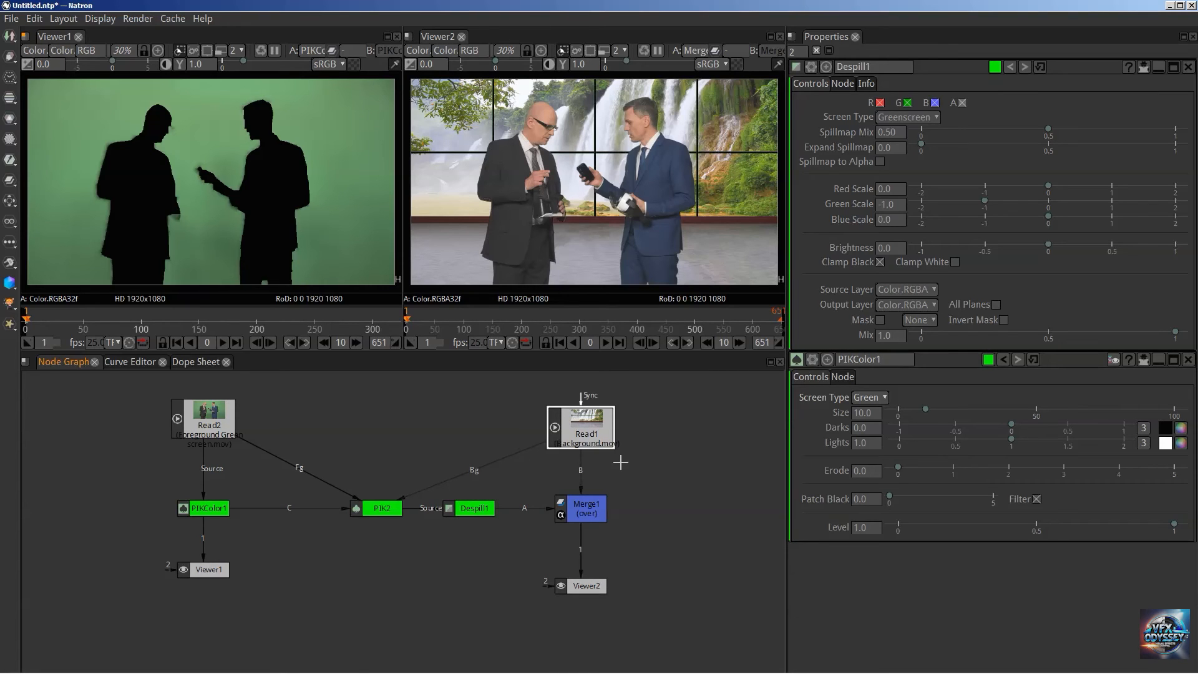
# Show the settings of PIKColor1 and PIK2 together and look through the available keyer nodes.
pyautogui.click(383, 511)
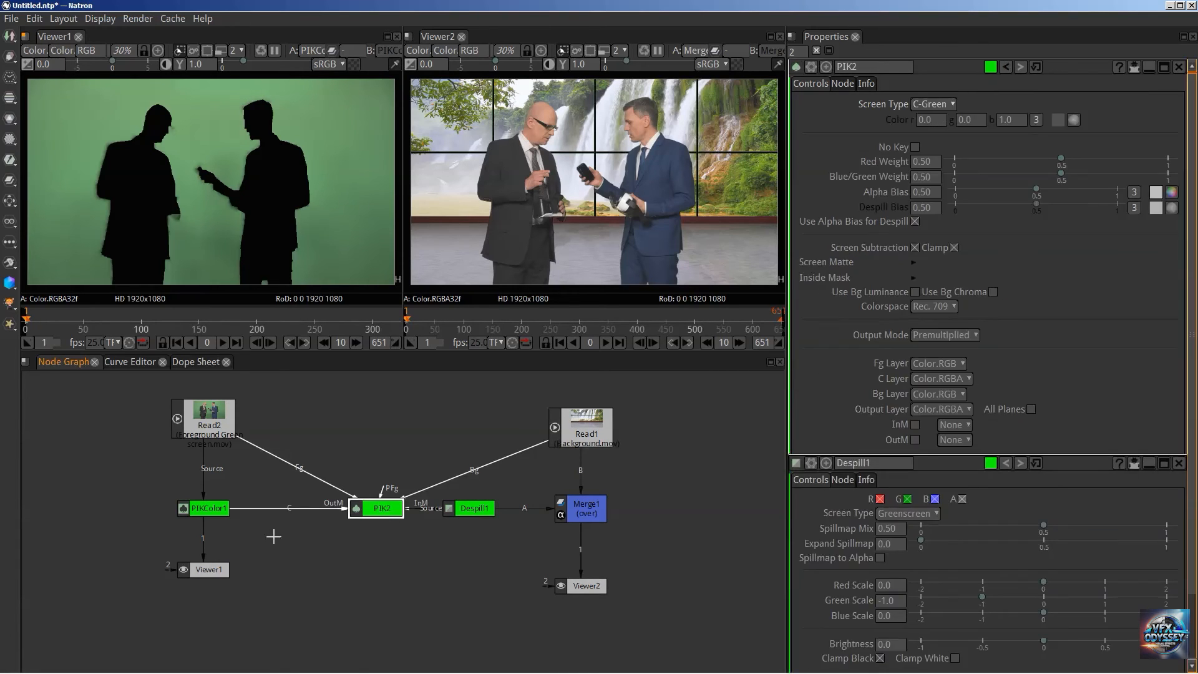
pyautogui.click(189, 508)
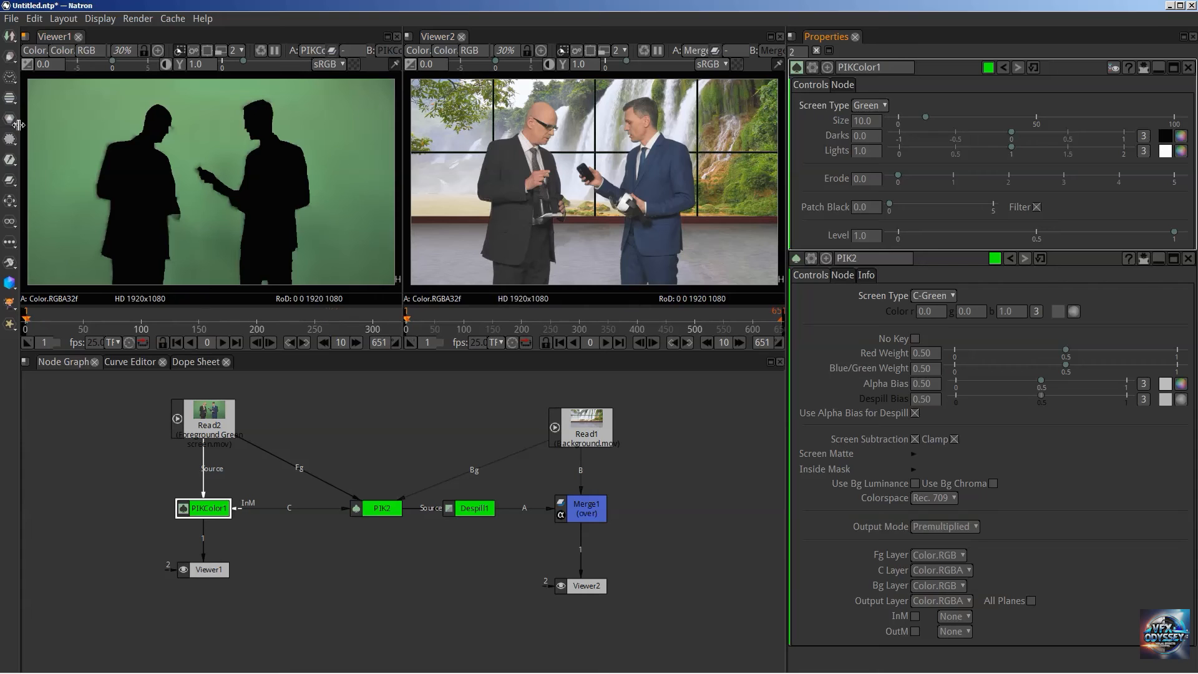
pyautogui.click(9, 160)
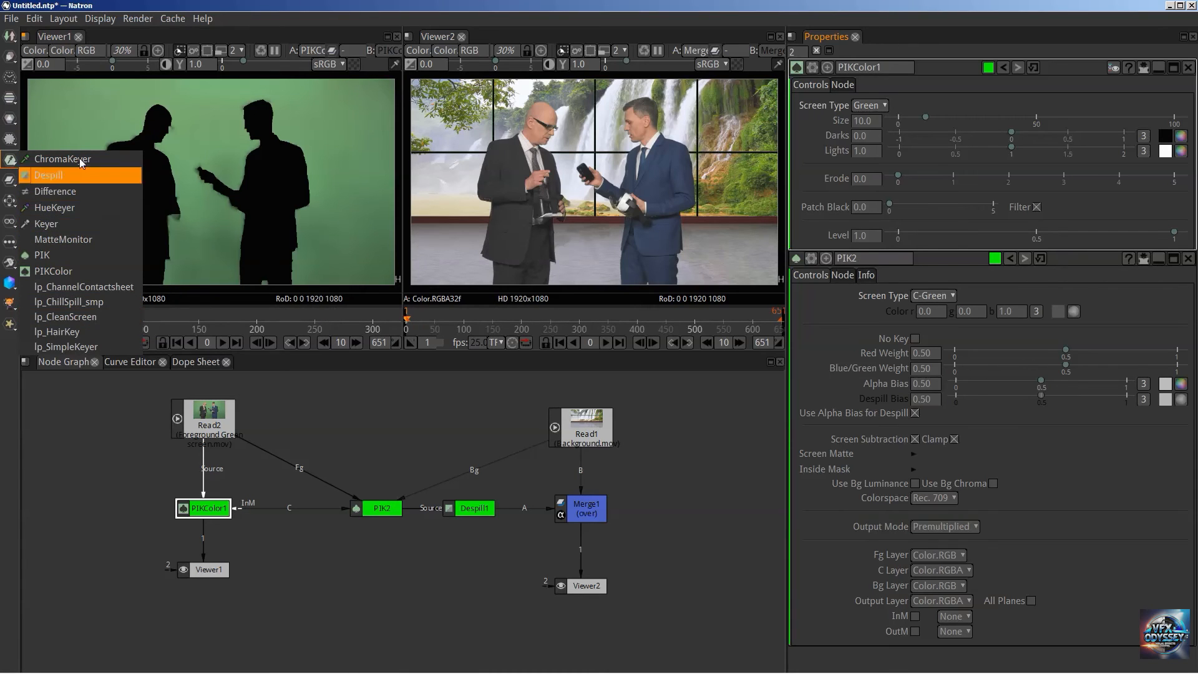
pyautogui.click(110, 117)
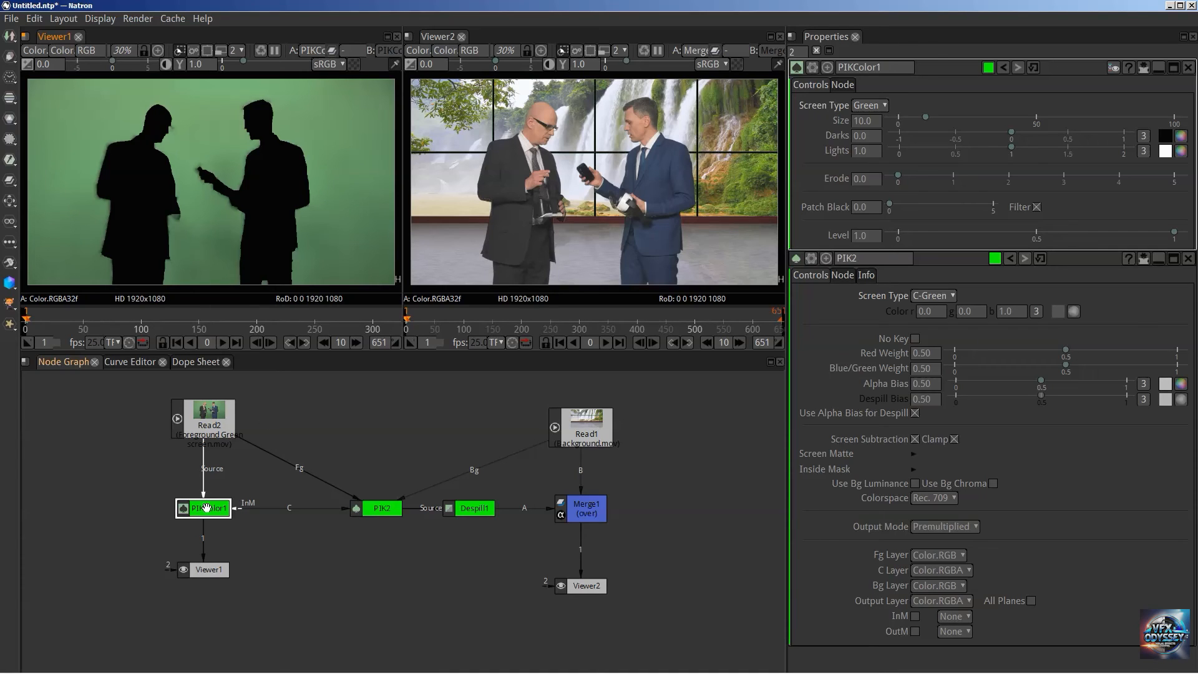
# Detach PIKColor1's Source input from Read2, reconnect it to Read2, and put PIKColor1 back above Viewer1.
pyautogui.moveTo(203, 517); pyautogui.dragTo(205, 500)
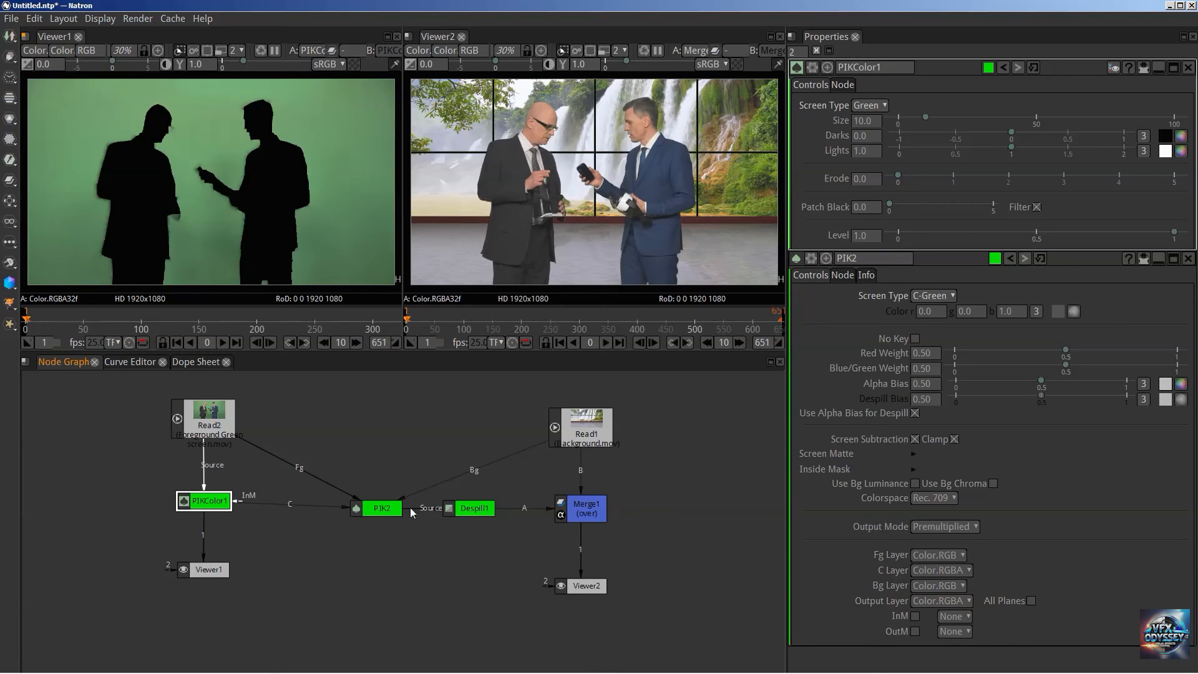
pyautogui.moveTo(204, 503); pyautogui.dragTo(204, 502)
pyautogui.moveTo(200, 499)
pyautogui.mouseDown()
pyautogui.moveTo(199, 479)
pyautogui.moveTo(174, 506)
pyautogui.moveTo(192, 481)
pyautogui.moveTo(203, 508)
pyautogui.mouseUp()
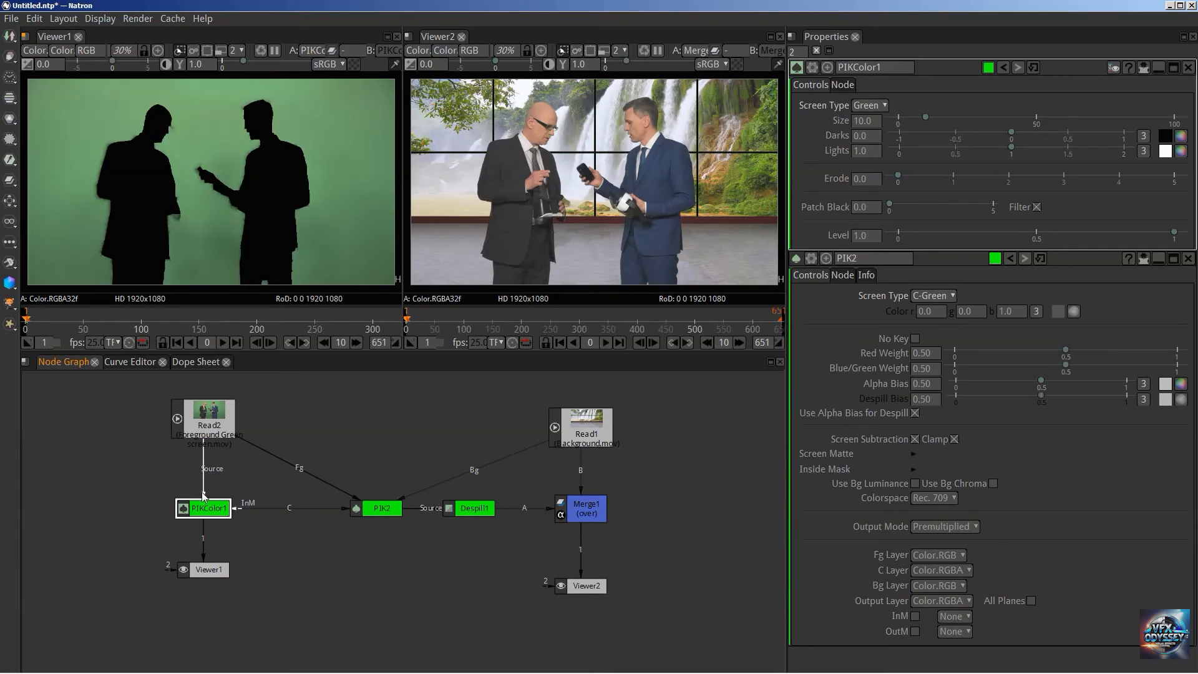
pyautogui.moveTo(204, 496); pyautogui.dragTo(253, 454)
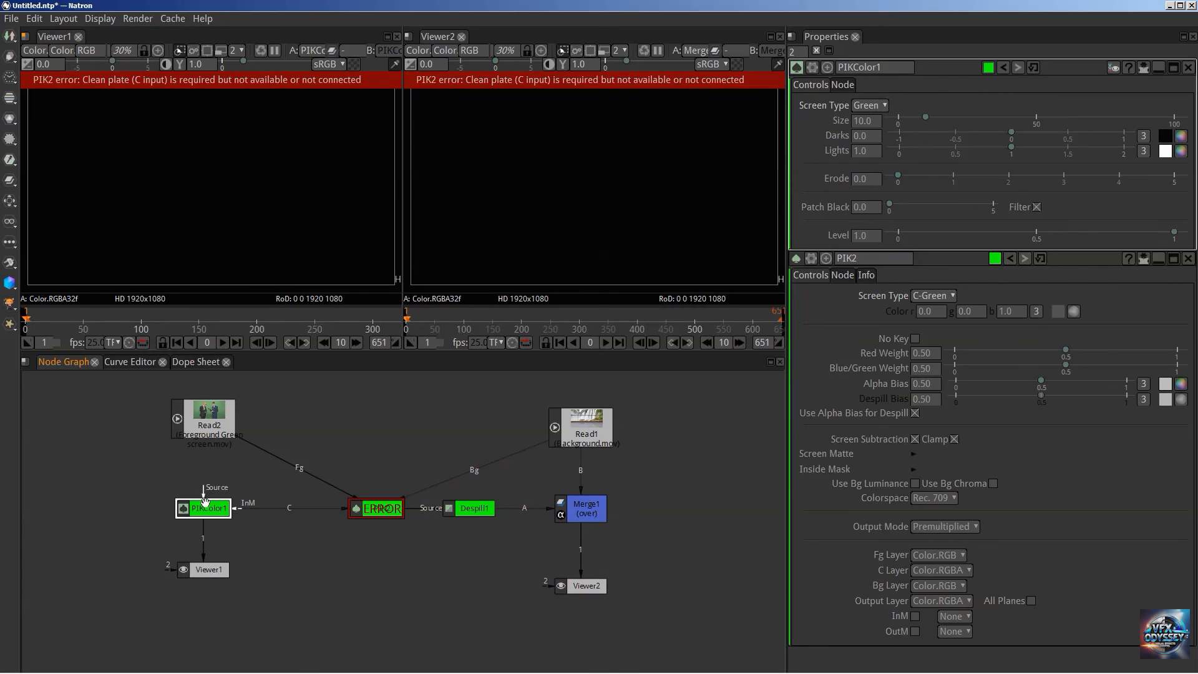
pyautogui.moveTo(201, 508); pyautogui.dragTo(191, 508)
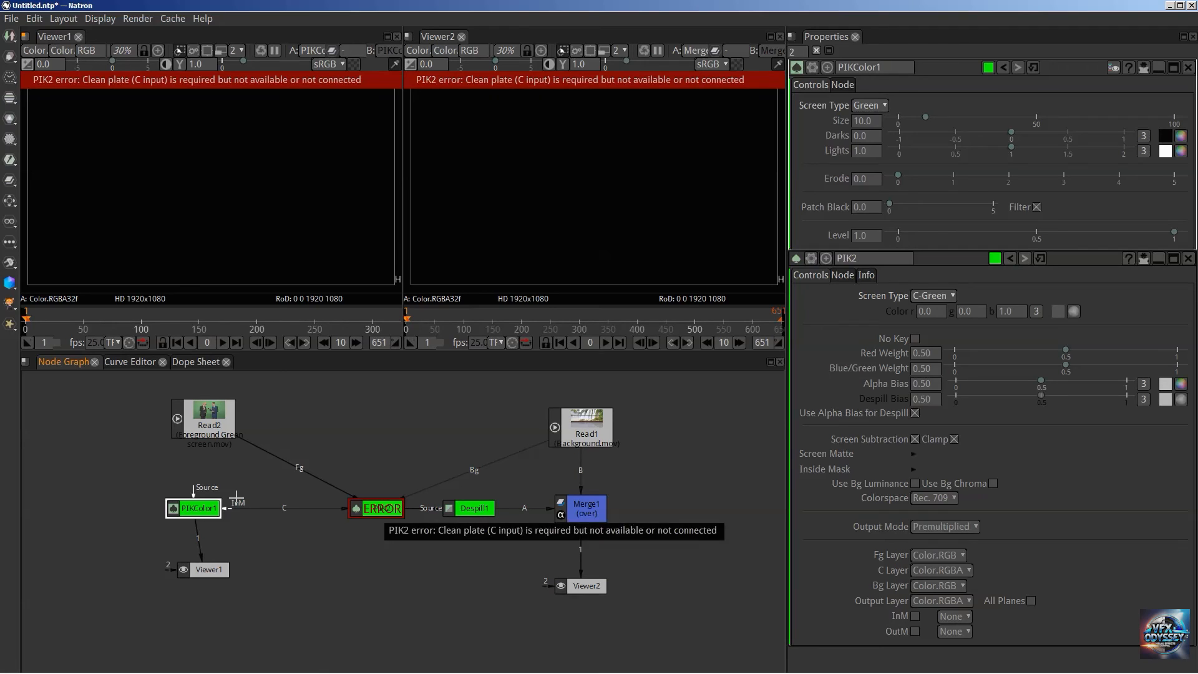
pyautogui.moveTo(199, 496); pyautogui.dragTo(209, 431)
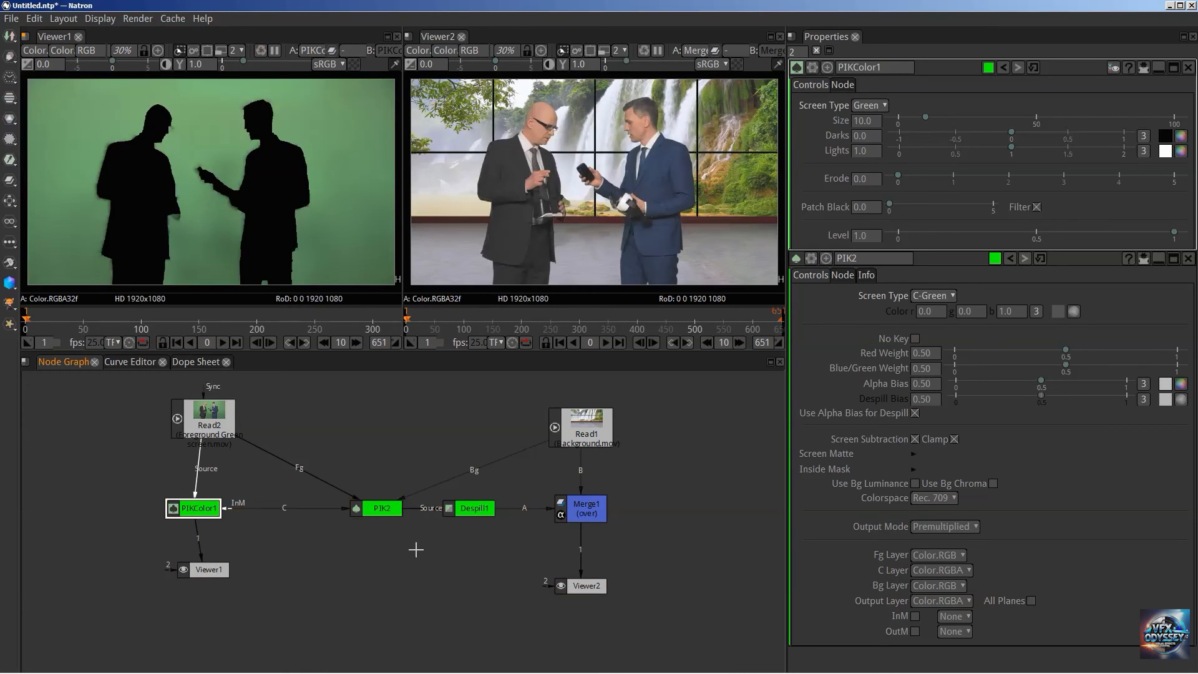
pyautogui.moveTo(201, 508); pyautogui.dragTo(210, 511)
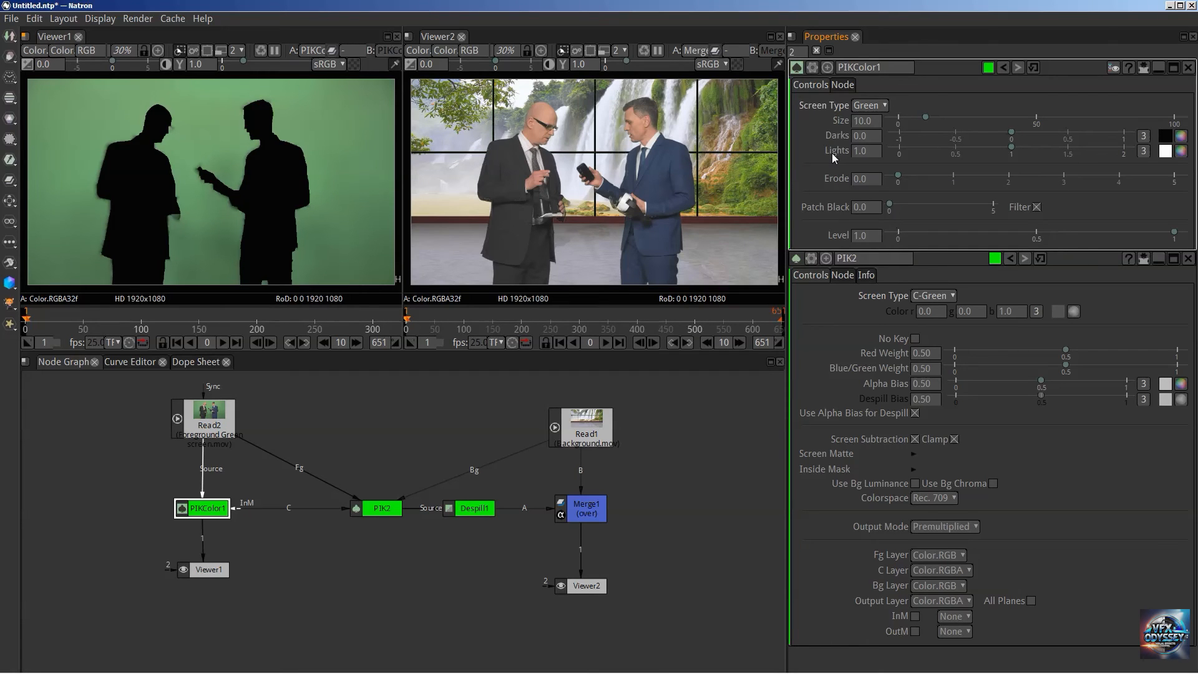
# Split PIKColor1's Darks and Lights settings into separate red, green and blue values.
pyautogui.click(1143, 137)
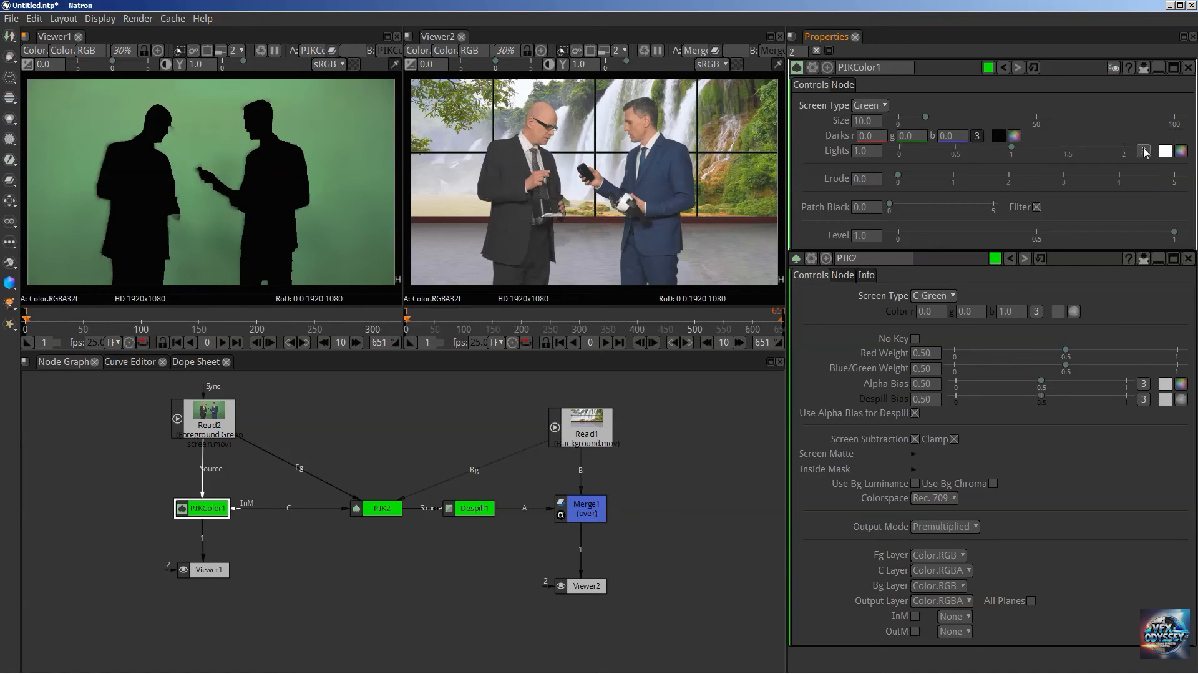
pyautogui.click(1142, 152)
pyautogui.click(915, 133)
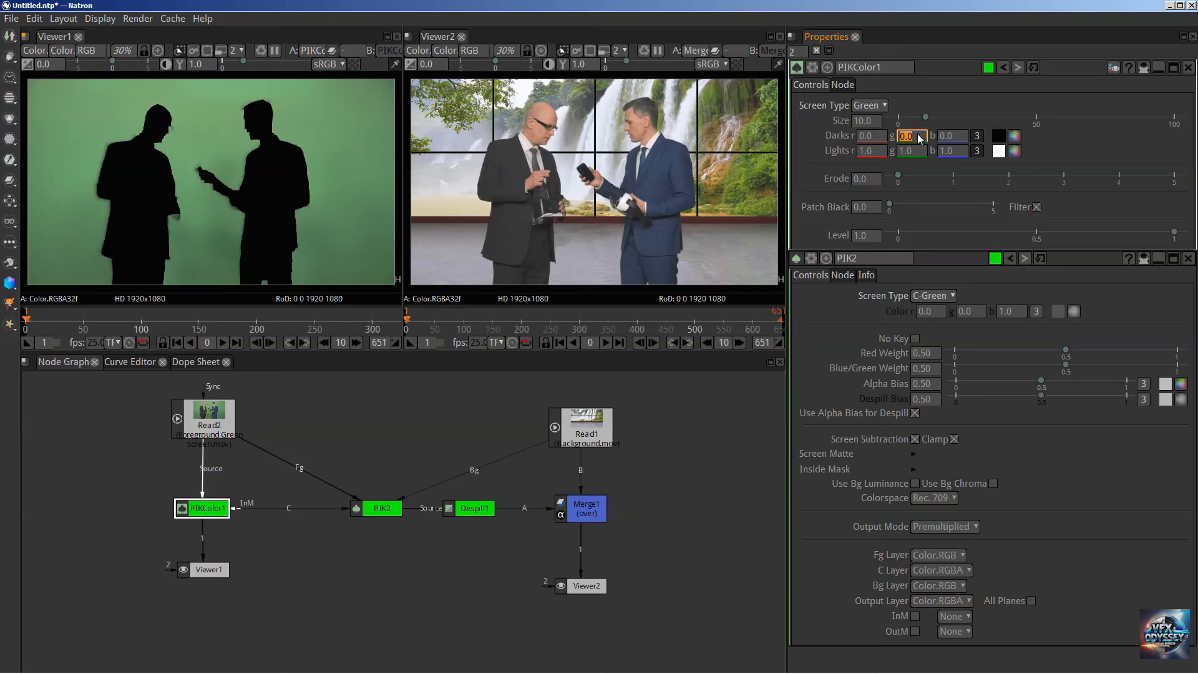
pyautogui.press('Tab')
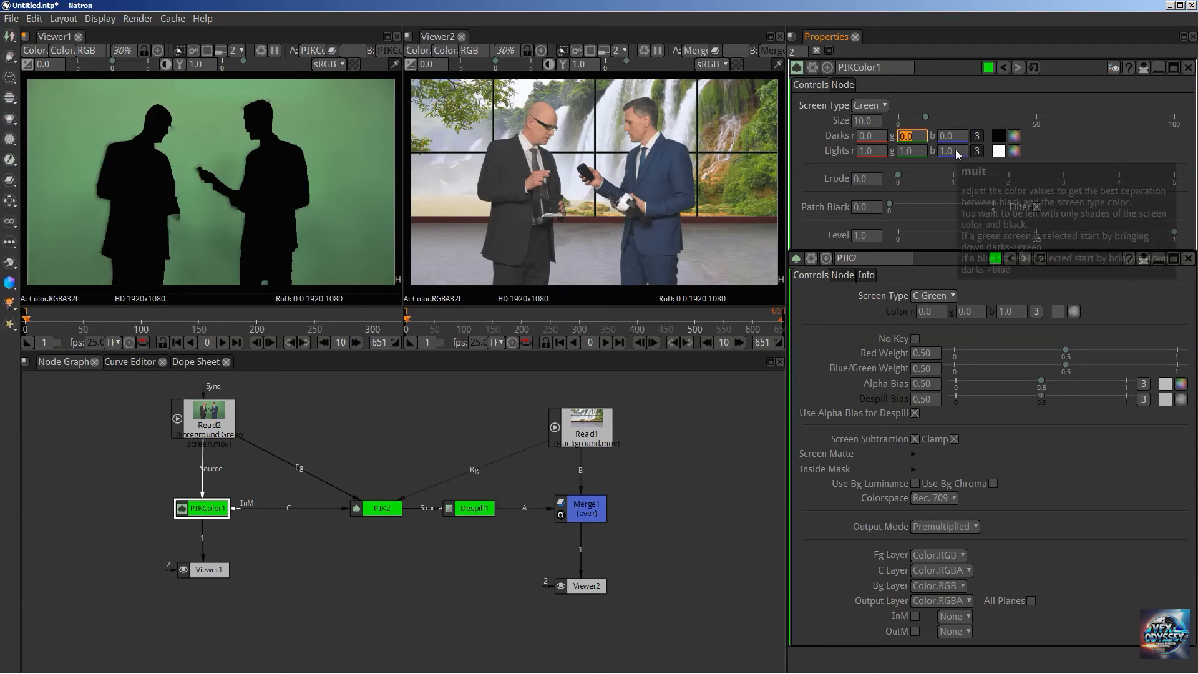
# Try green Darks values of -0.5, -0.1 and -0.03 on PIKColor1.
pyautogui.click(924, 139)
pyautogui.hotkey('ctrl', 'a')
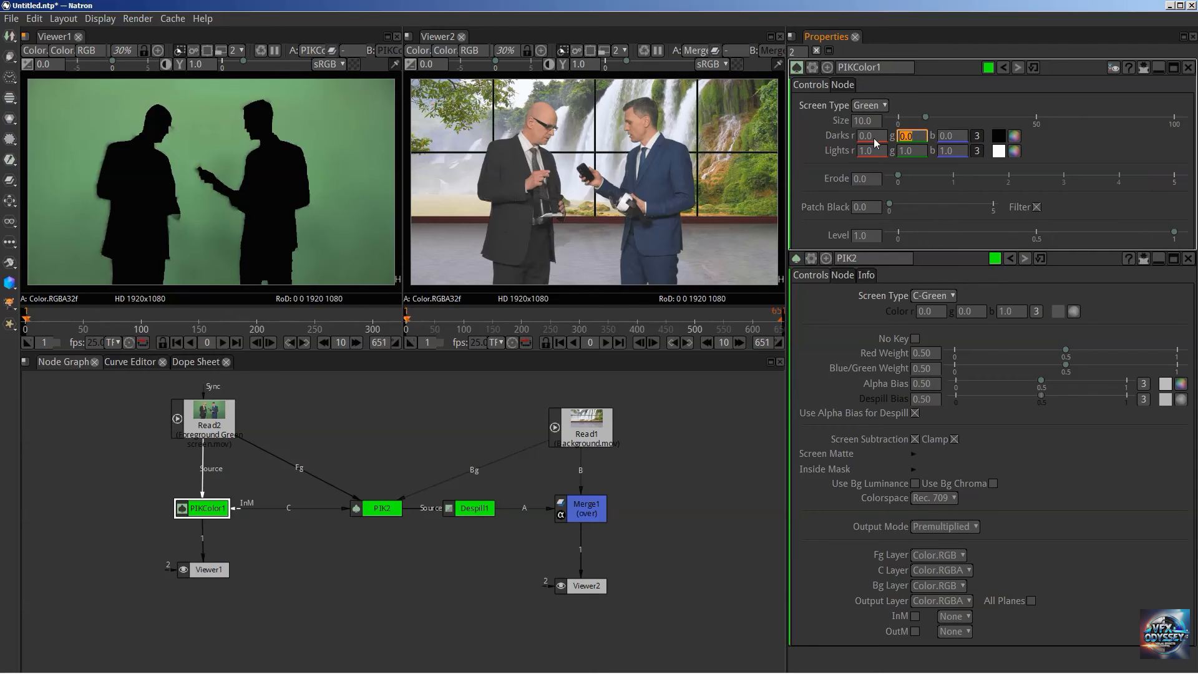
pyautogui.write('-0.5')
pyautogui.press('Return')
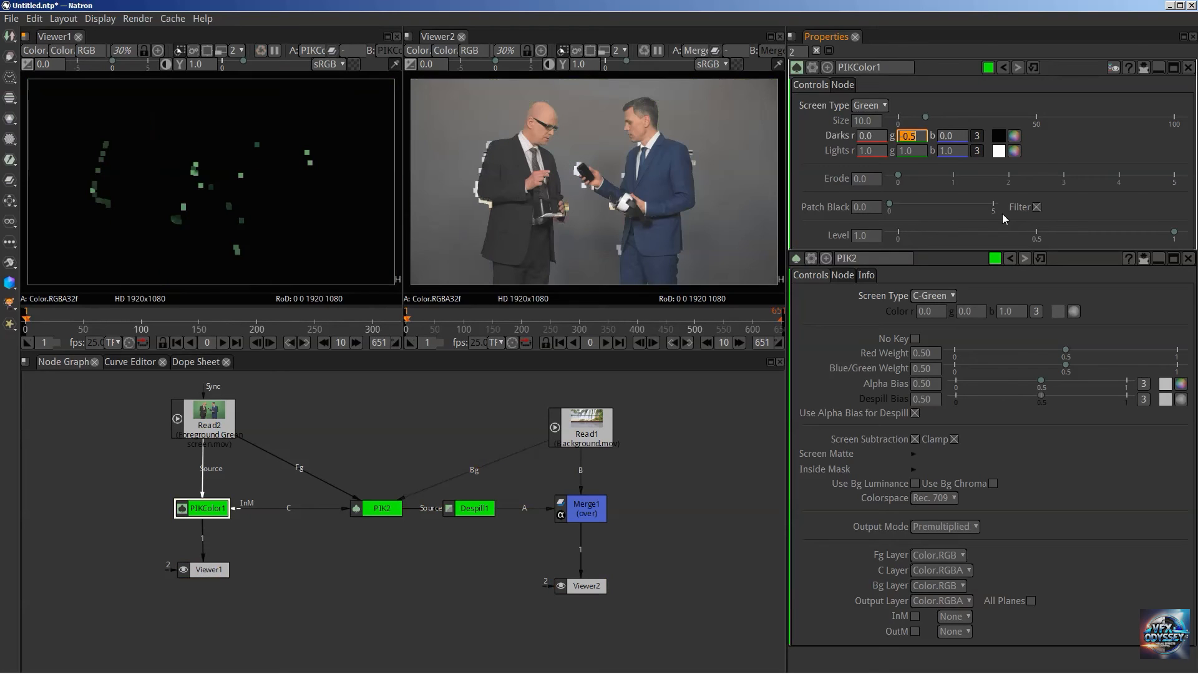
pyautogui.click(918, 137)
pyautogui.write('-0.1')
pyautogui.press('Return')
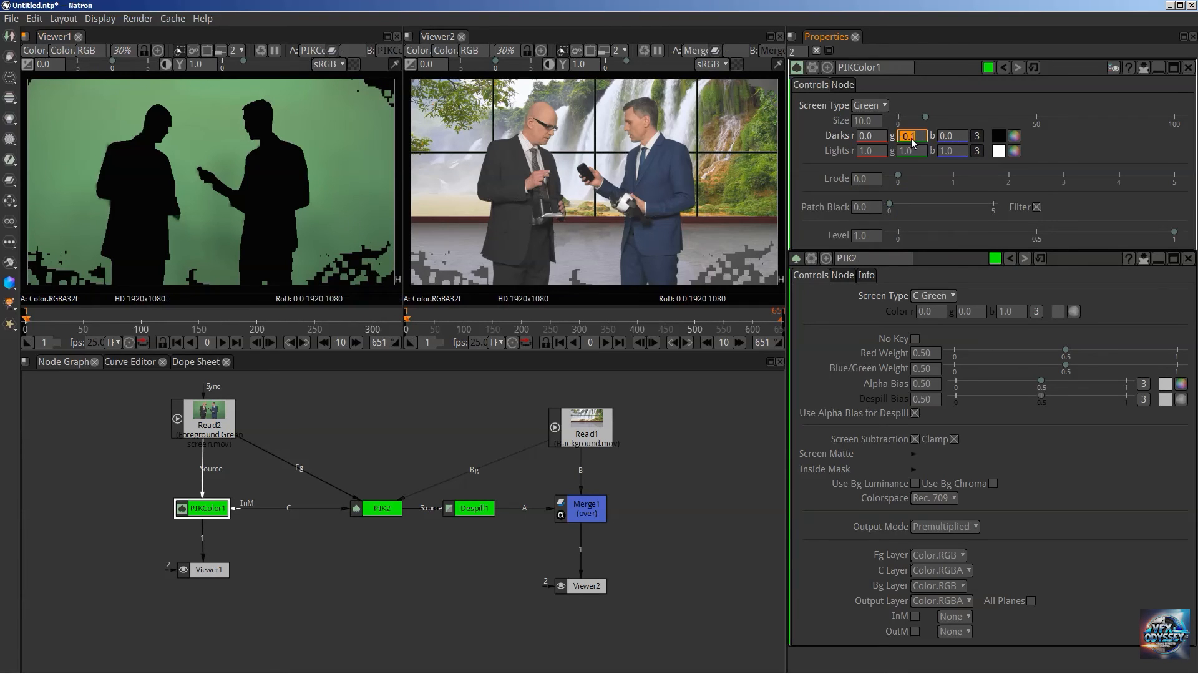
pyautogui.write('-0.03')
pyautogui.press('Return')
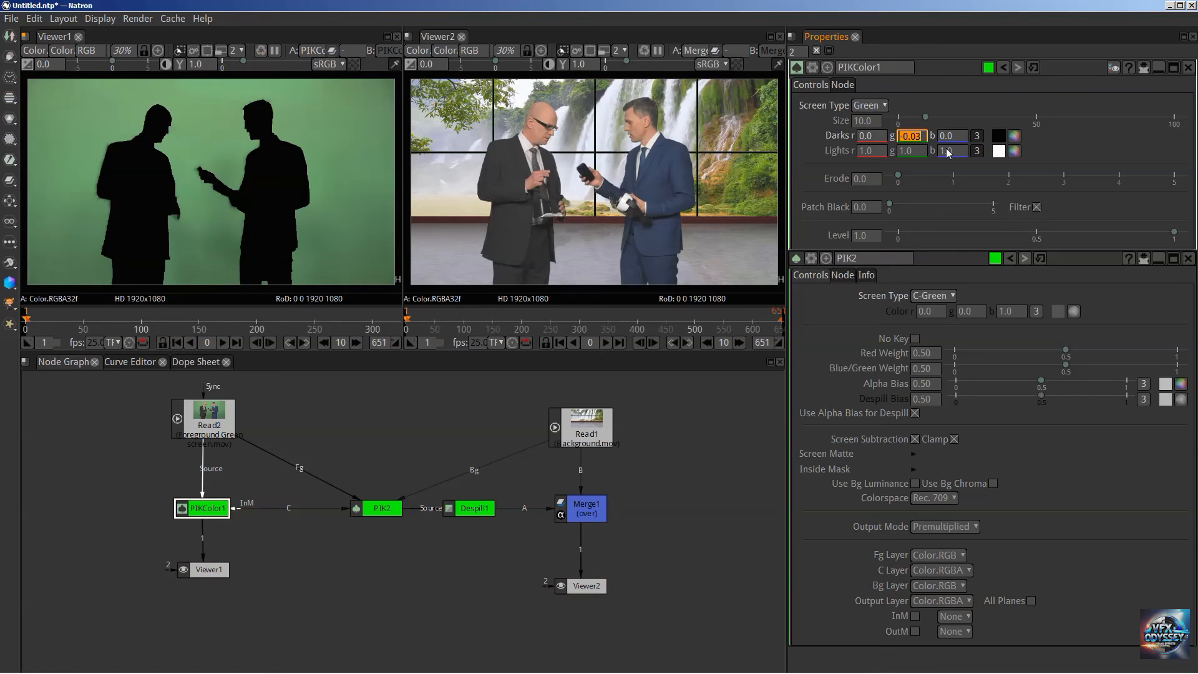
# Try green Lights values of 0.9 and 0.92 on PIKColor1.
pyautogui.click(913, 151)
pyautogui.write('0.9')
pyautogui.press('Return')
pyautogui.click(916, 152)
pyautogui.write('2')
pyautogui.press('Return')
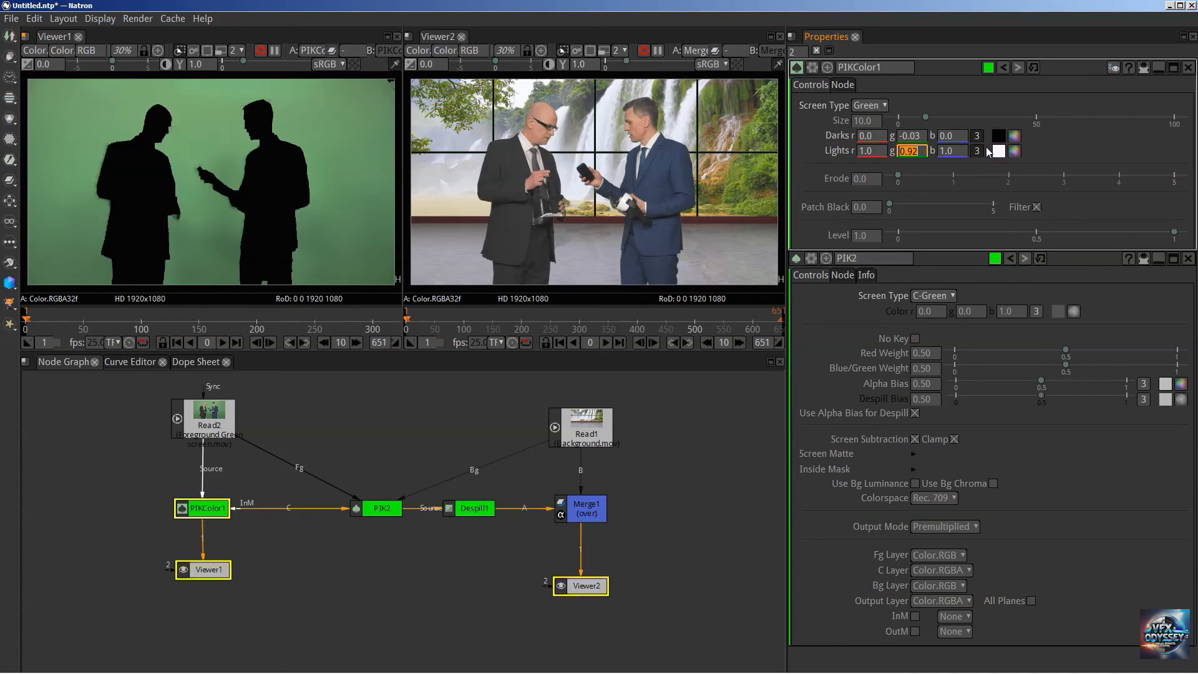
# Try a green Lights value of 0.95 with a green Darks value of -0.025 on PIKColor1.
pyautogui.click(923, 152)
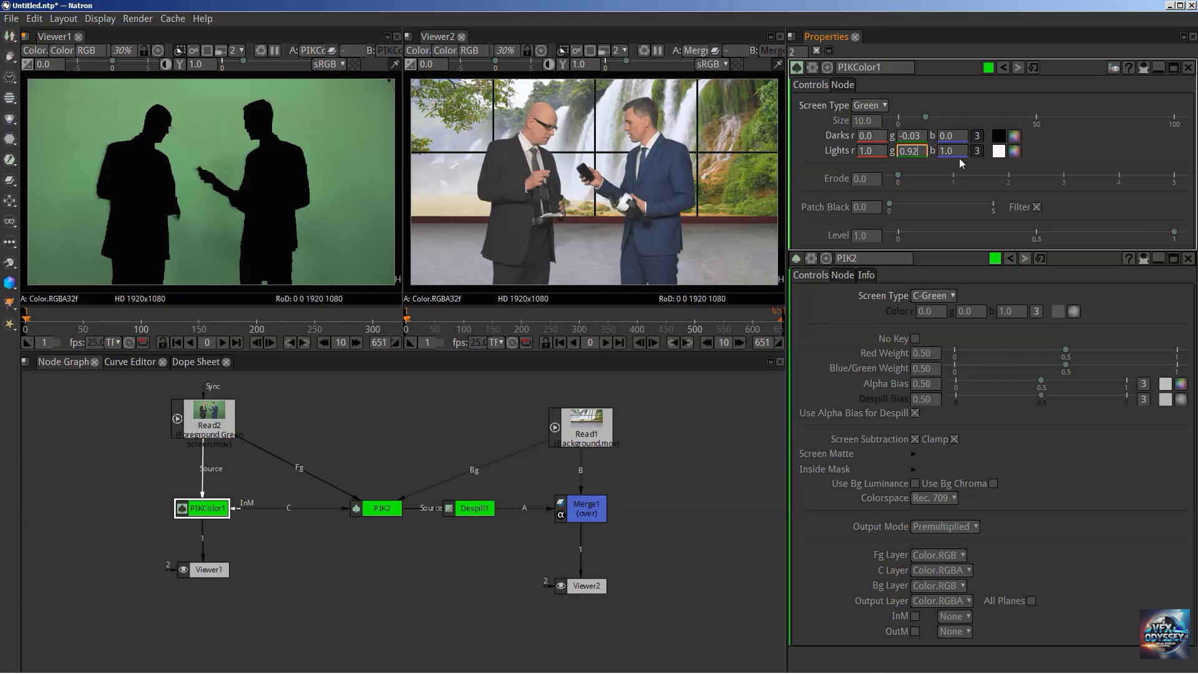
pyautogui.press('BackSpace')
pyautogui.write('5')
pyautogui.press('Return')
pyautogui.click(921, 137)
pyautogui.write('25')
pyautogui.press('Return')
# Set PIKColor1's green Lights value to 0.96 and its green Darks value to -0.022.
pyautogui.click(921, 152)
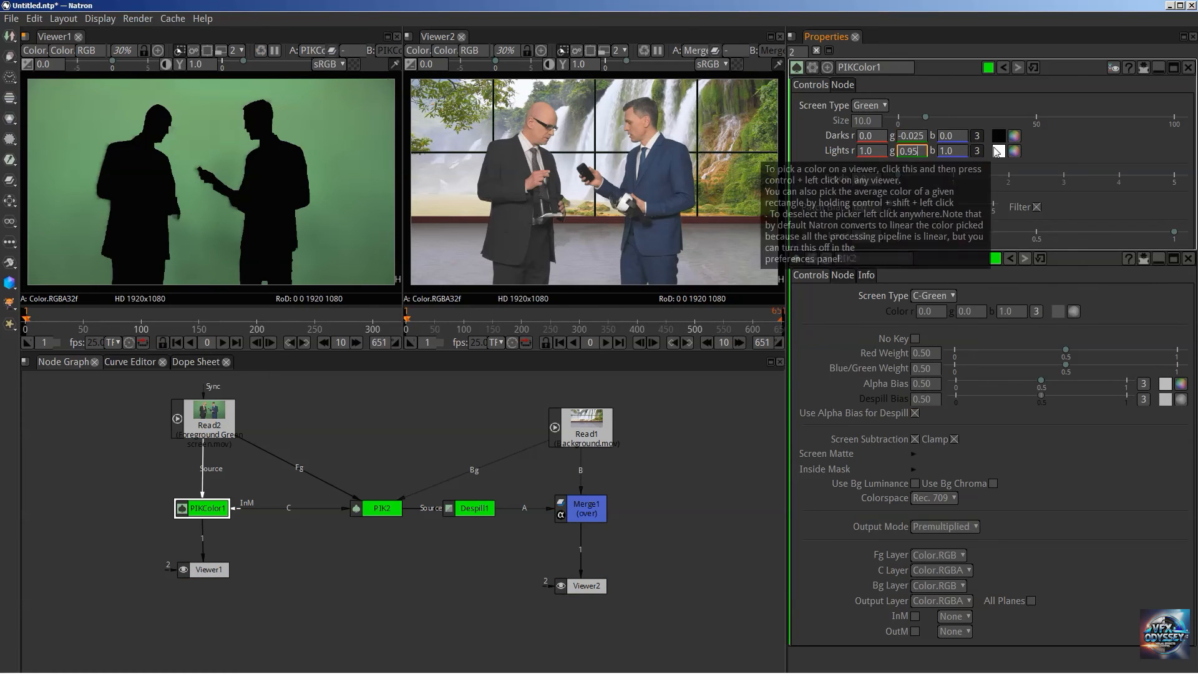
pyautogui.press('BackSpace')
pyautogui.write('6')
pyautogui.press('Return')
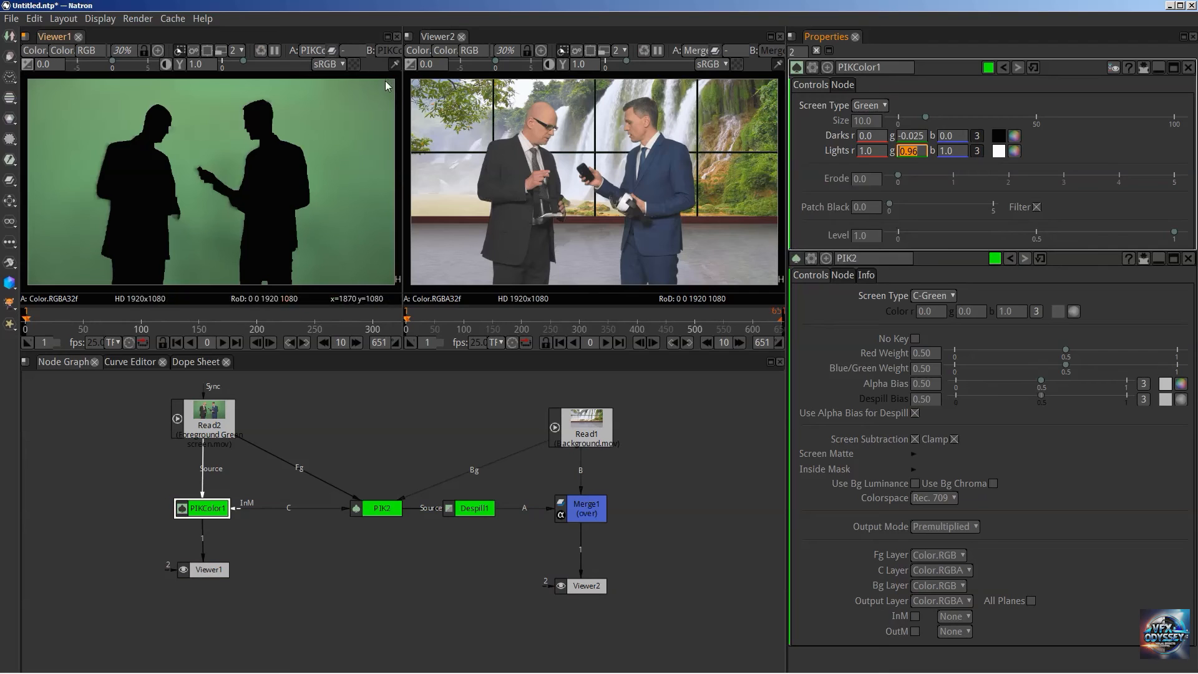
pyautogui.click(923, 137)
pyautogui.press('BackSpace')
pyautogui.write('2')
pyautogui.press('Return')
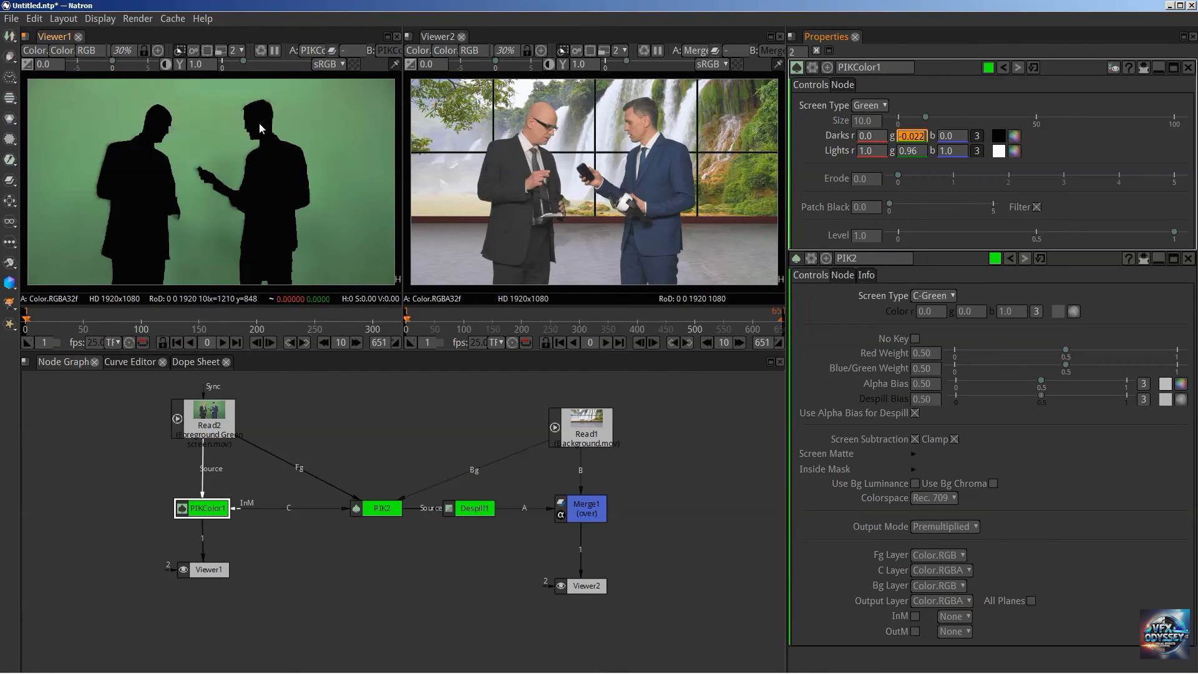
# Examine the edges around both men's silhouettes in the PIKColor1 clean plate in Viewer1.
pyautogui.scroll(15, 271, 142)
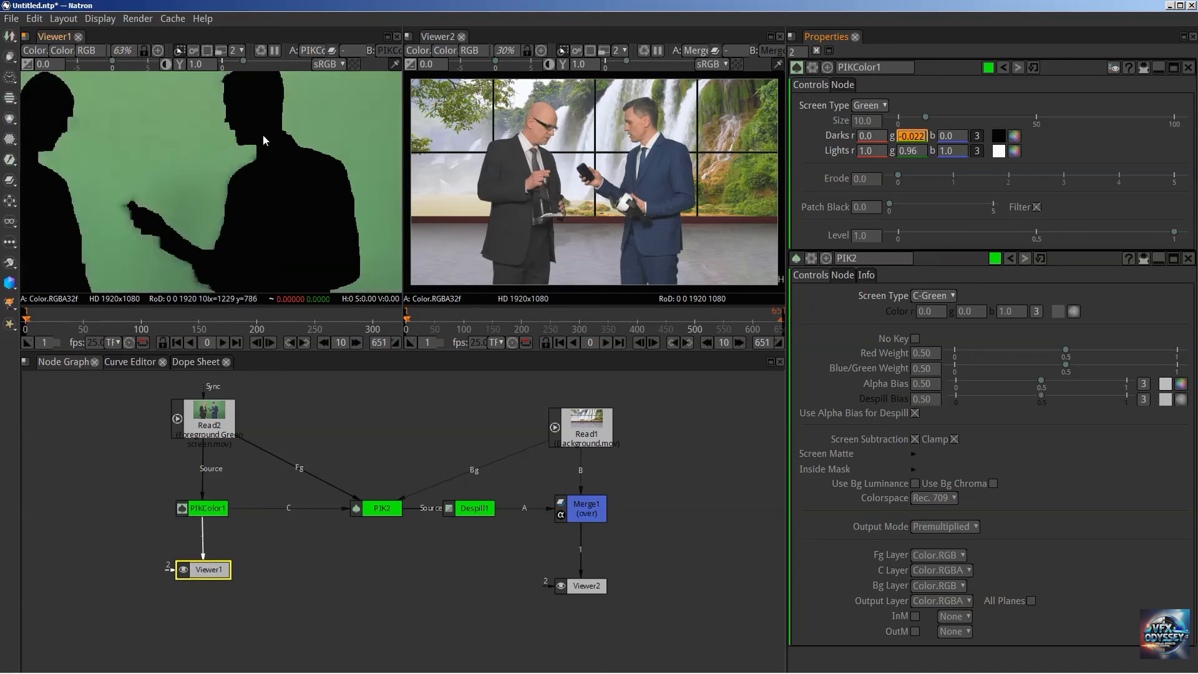
pyautogui.moveTo(281, 192); pyautogui.dragTo(294, 222)
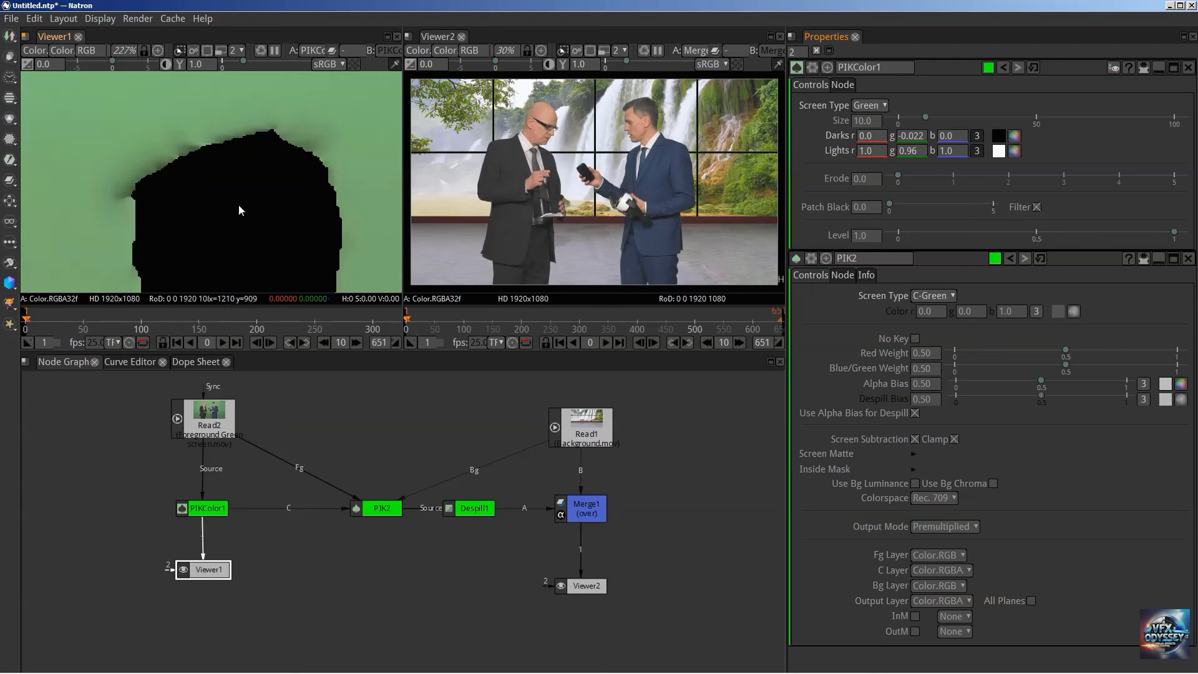
pyautogui.scroll(-4, 238, 206)
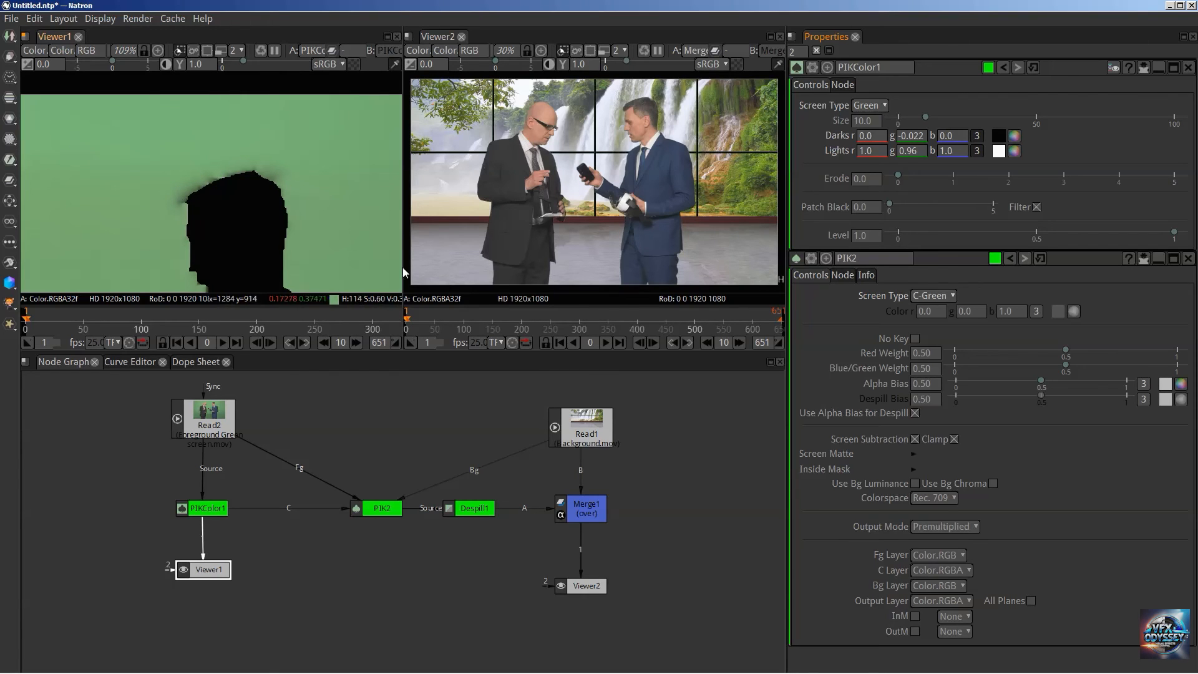
pyautogui.scroll(-5, 238, 226)
pyautogui.moveTo(237, 275); pyautogui.dragTo(293, 182)
pyautogui.scroll(1, 287, 184)
pyautogui.moveTo(113, 151); pyautogui.dragTo(68, 52)
pyautogui.scroll(4, 203, 166)
pyautogui.scroll(-6, 295, 216)
pyautogui.moveTo(335, 202); pyautogui.dragTo(248, 217)
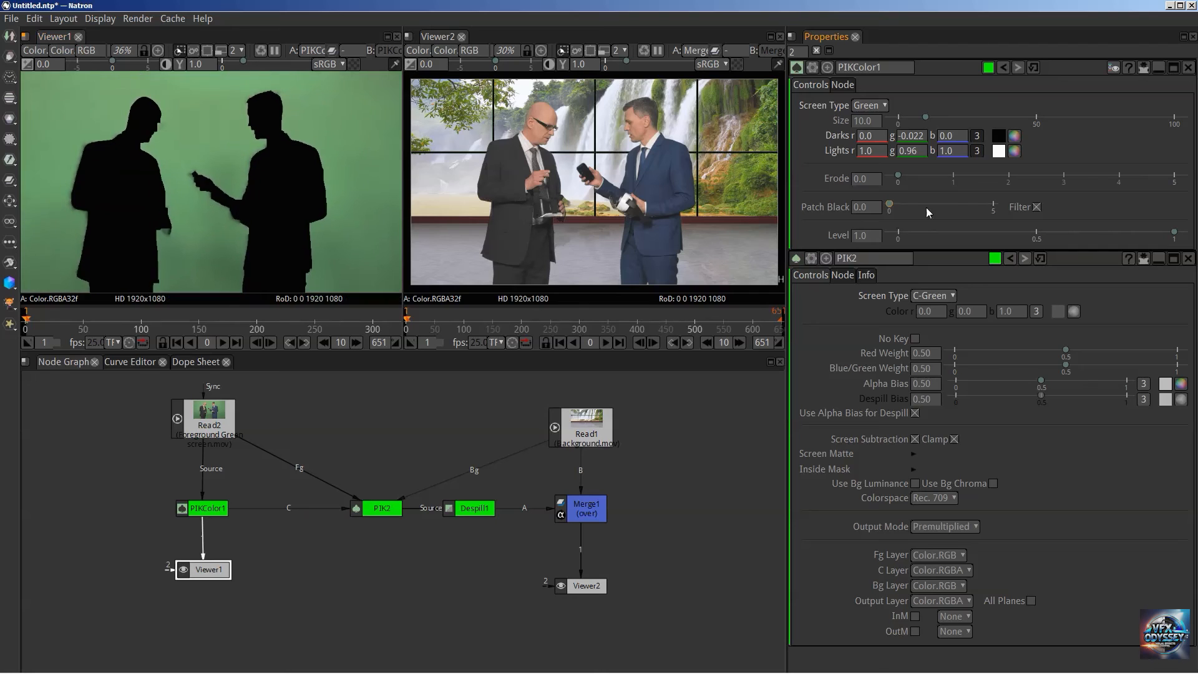
# Raise PIKColor1's Erode to 1.29, check the silhouette edge of the man holding the phone, and increase Erode to 1.68.
pyautogui.moveTo(898, 178); pyautogui.dragTo(969, 177)
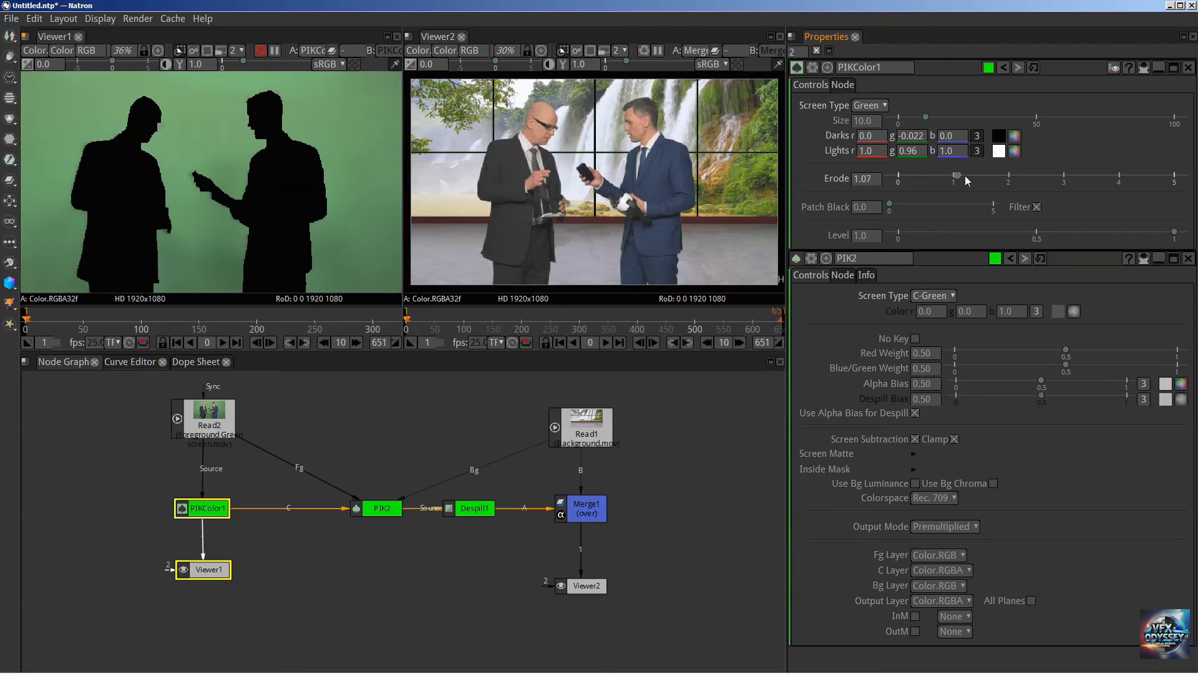
pyautogui.scroll(4, 321, 145)
pyautogui.moveTo(320, 145); pyautogui.dragTo(307, 232)
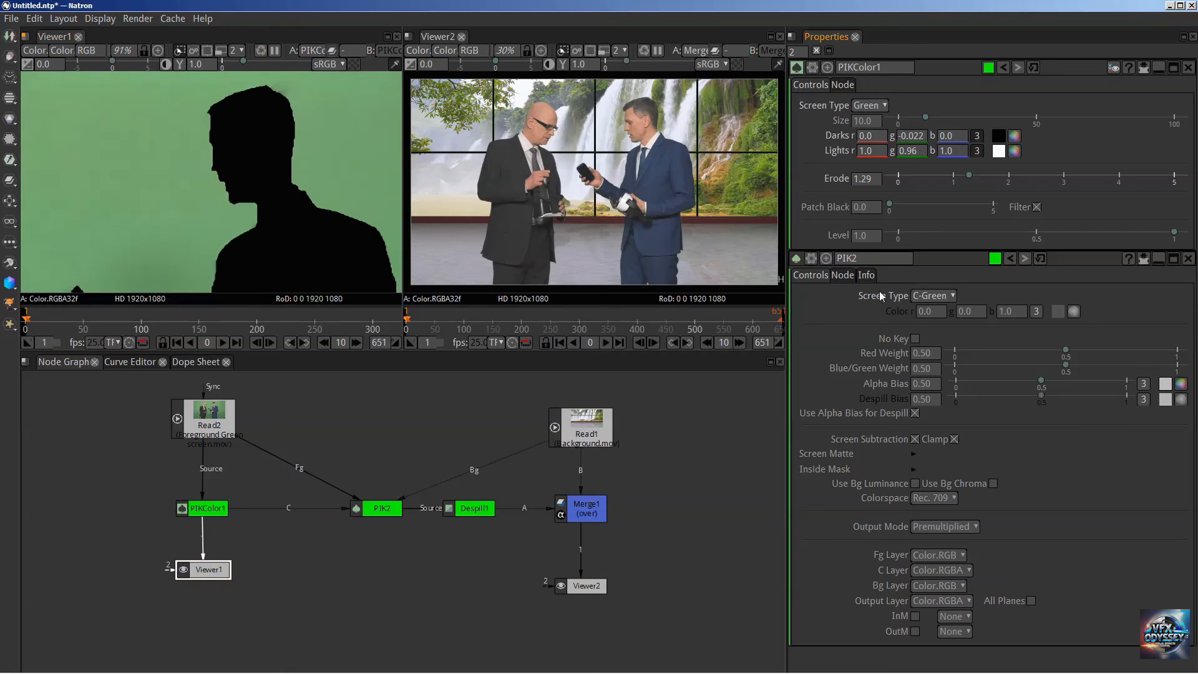
pyautogui.click(863, 208)
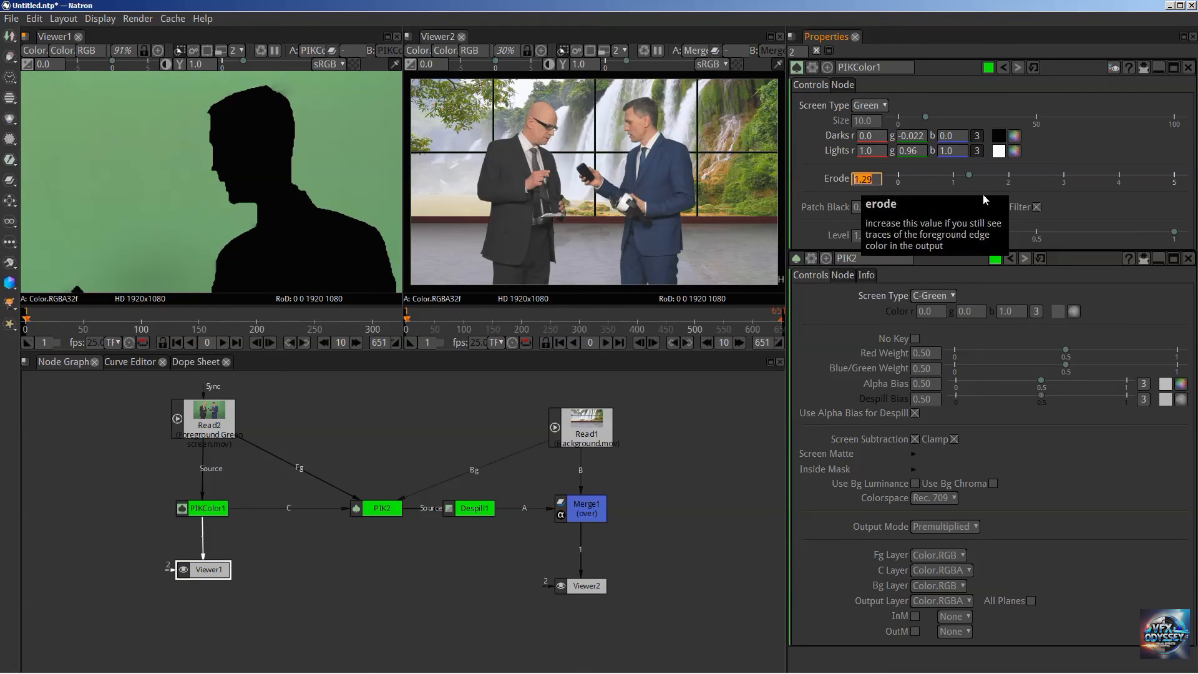
pyautogui.moveTo(971, 174); pyautogui.dragTo(991, 176)
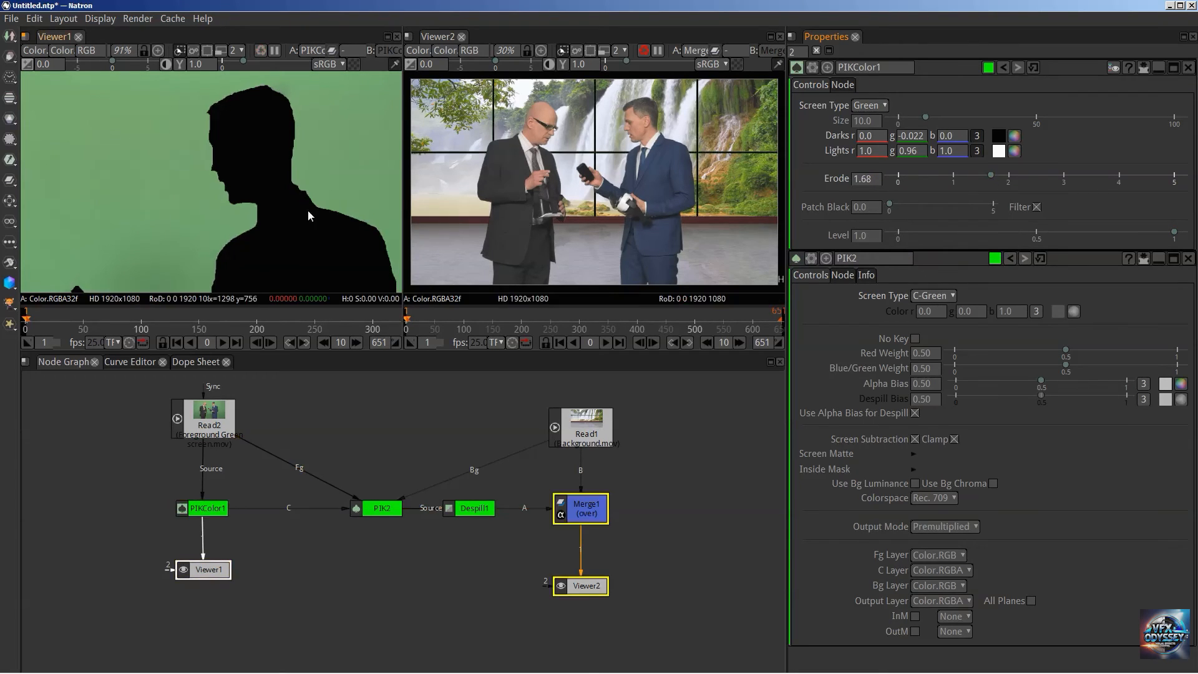
# Fill the black silhouettes in the clean plate by setting PIKColor1's Erode to 2.74 and Patch Black to 4.71.
pyautogui.scroll(-5, 280, 182)
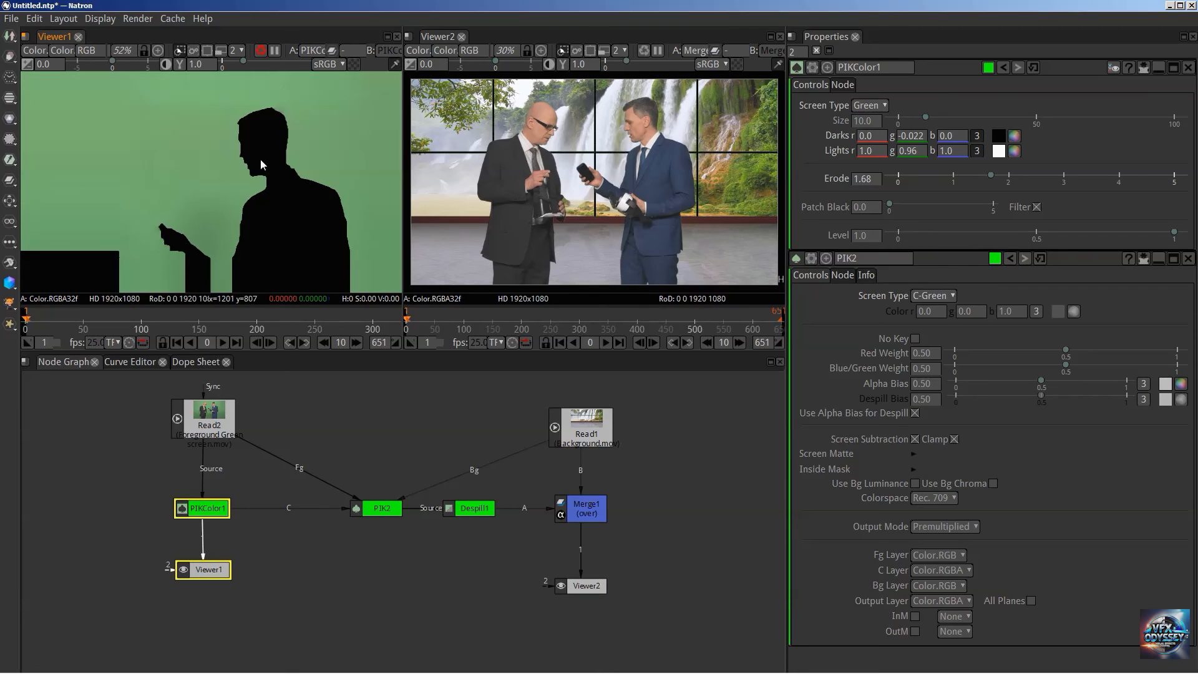
pyautogui.press('f')
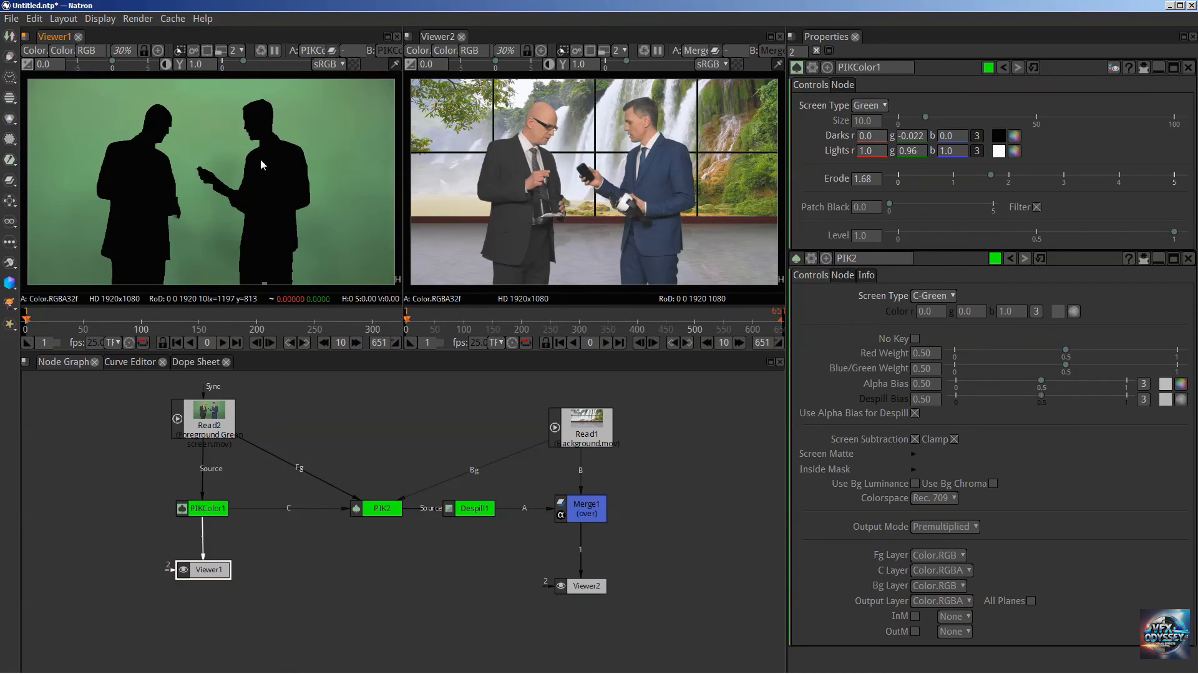
pyautogui.scroll(5, 226, 182)
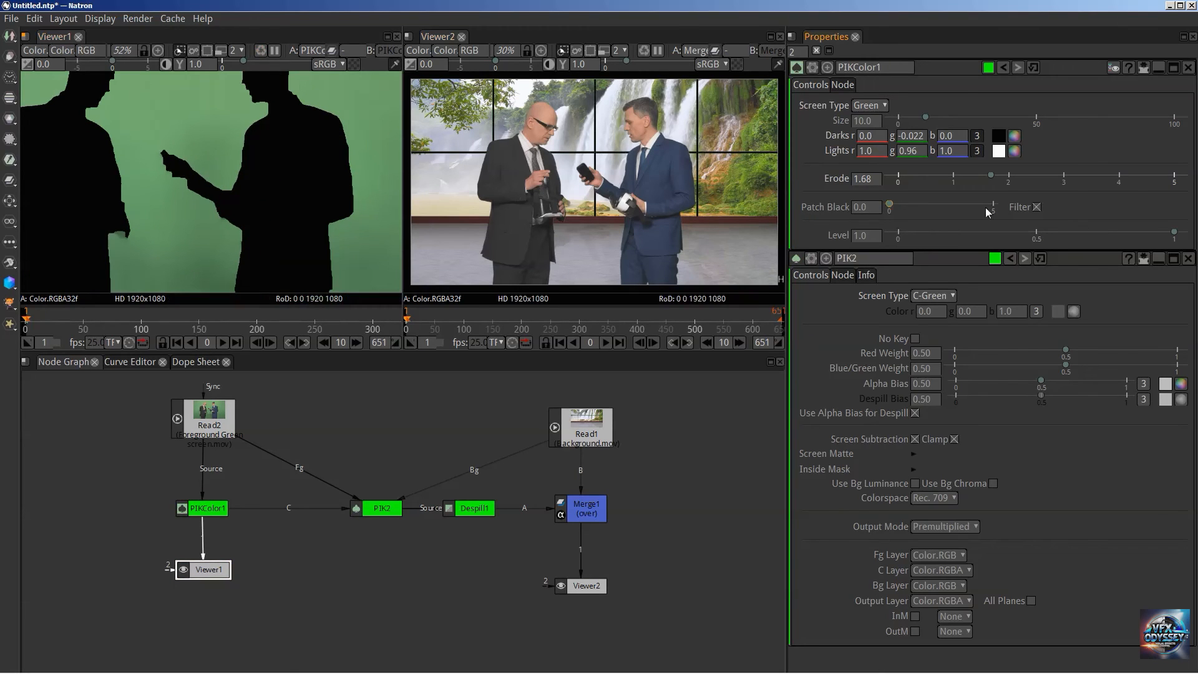
pyautogui.moveTo(991, 176); pyautogui.dragTo(1009, 175)
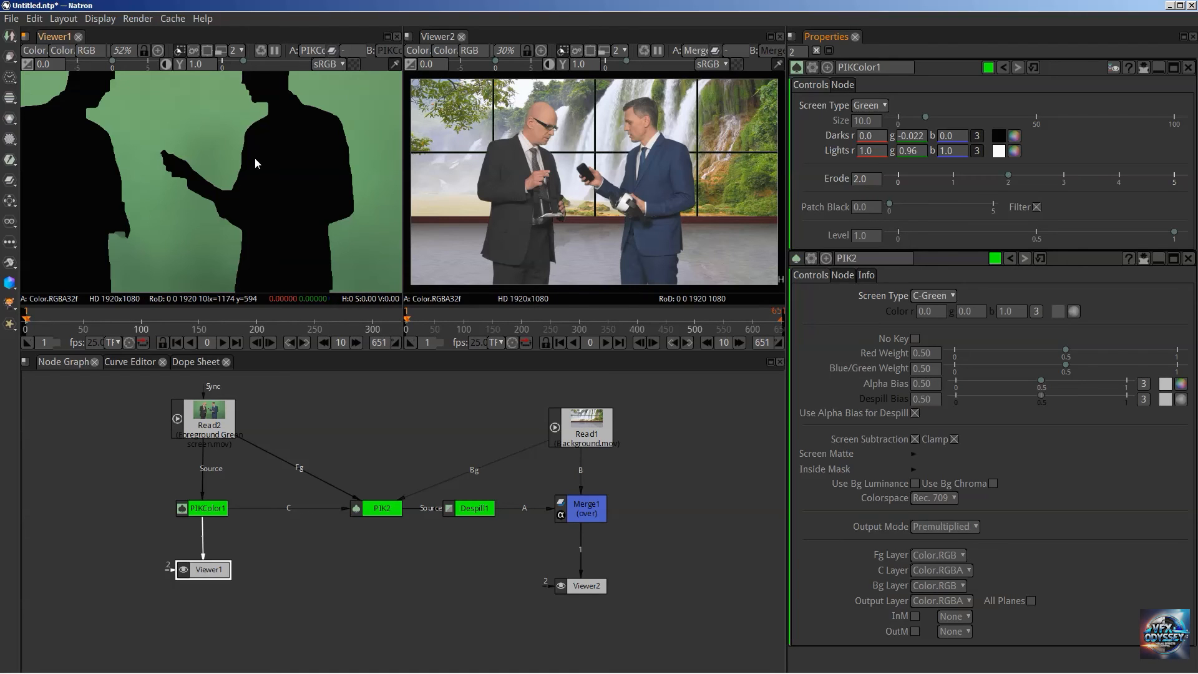
pyautogui.press('f')
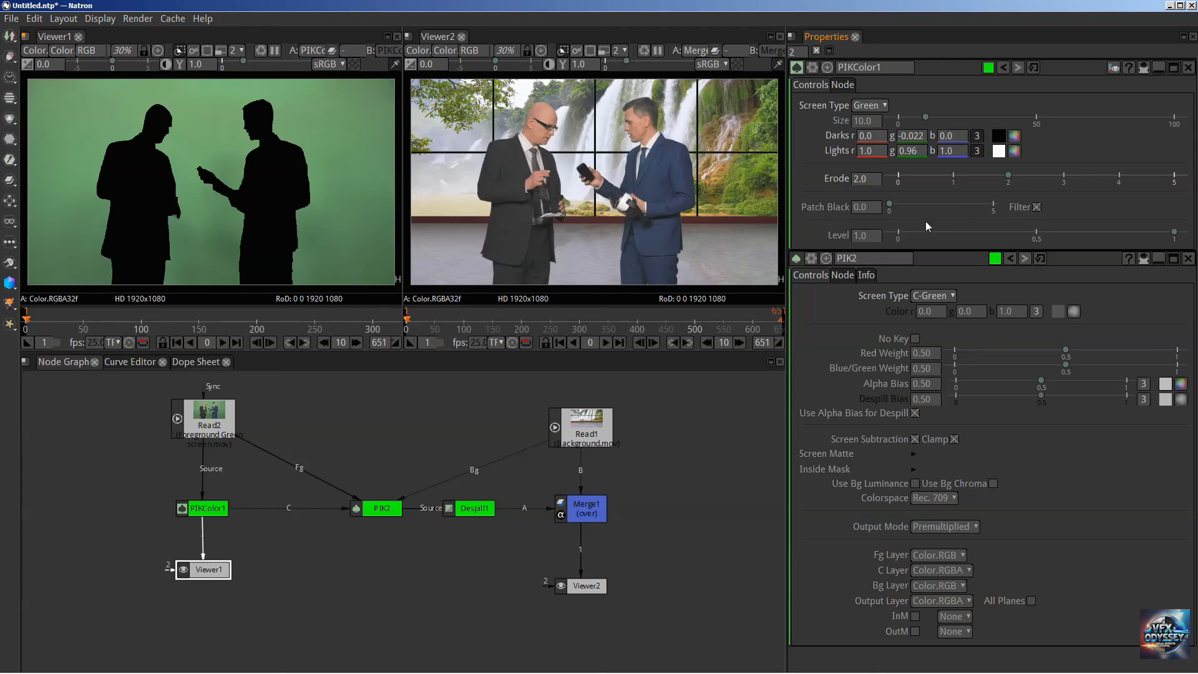
pyautogui.moveTo(890, 208); pyautogui.dragTo(949, 207)
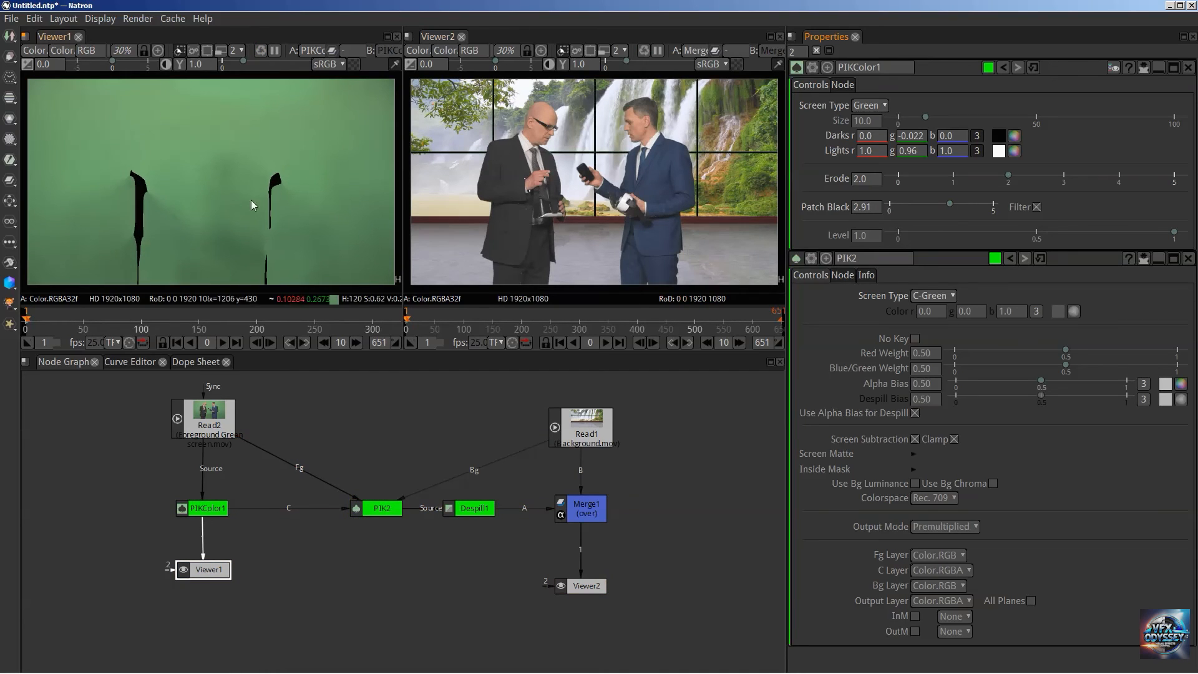
pyautogui.scroll(4, 185, 151)
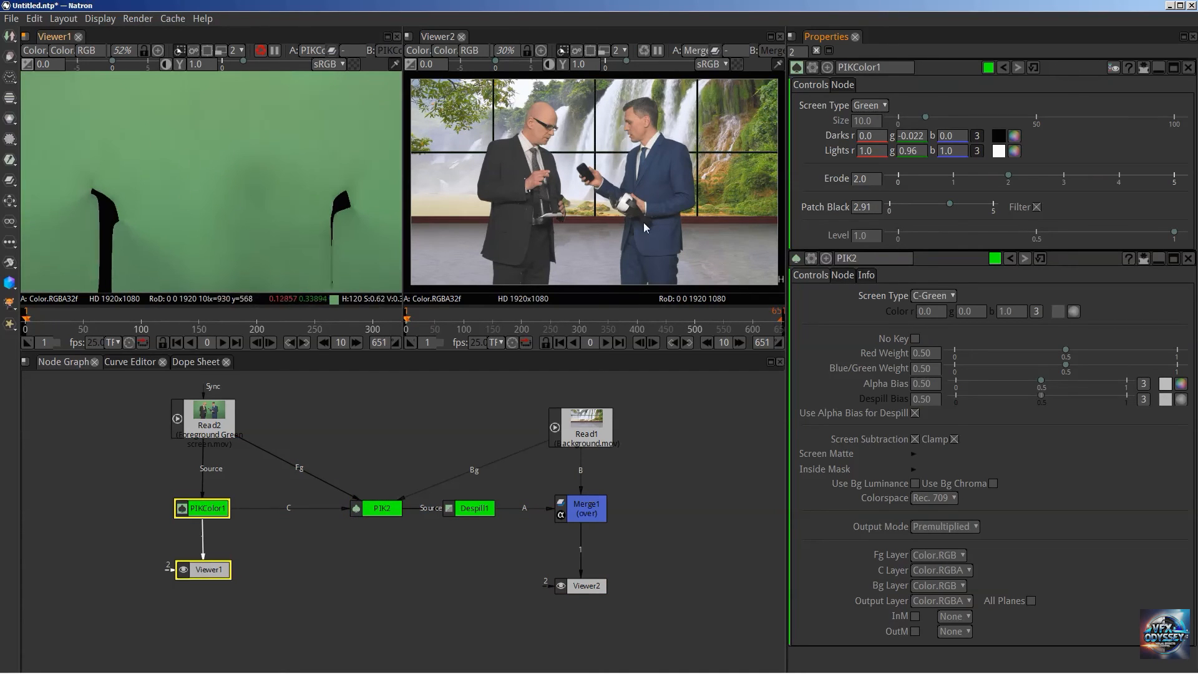
pyautogui.moveTo(1011, 180); pyautogui.dragTo(1049, 174)
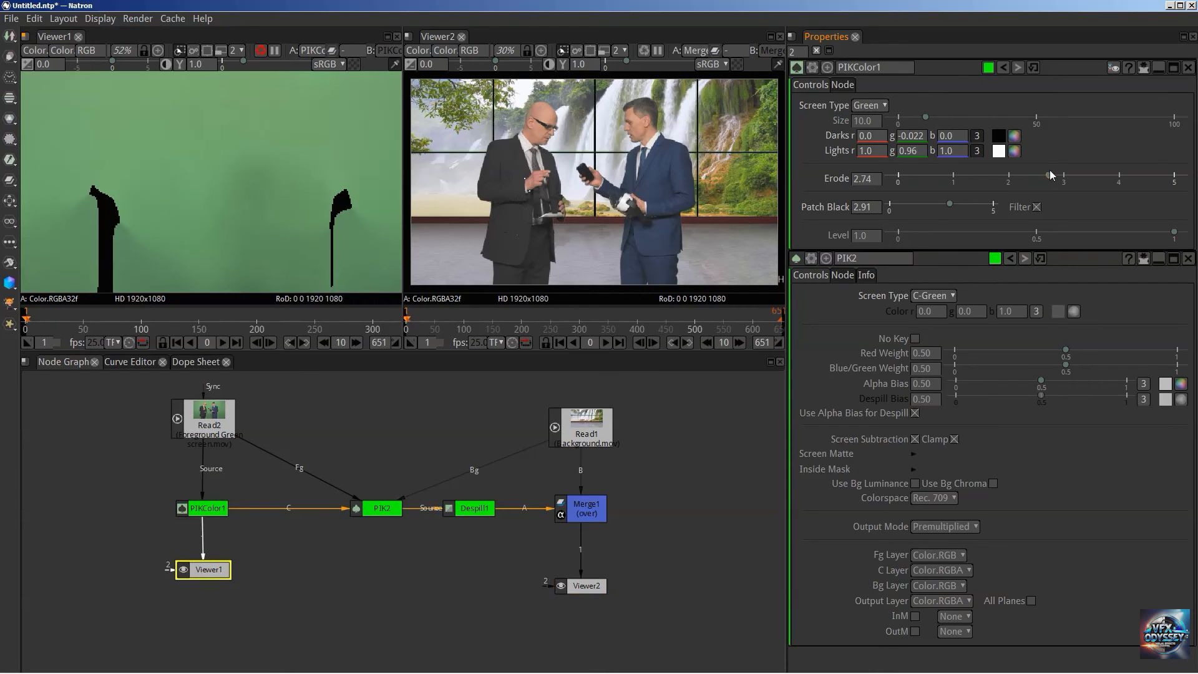
pyautogui.moveTo(949, 204); pyautogui.dragTo(971, 204)
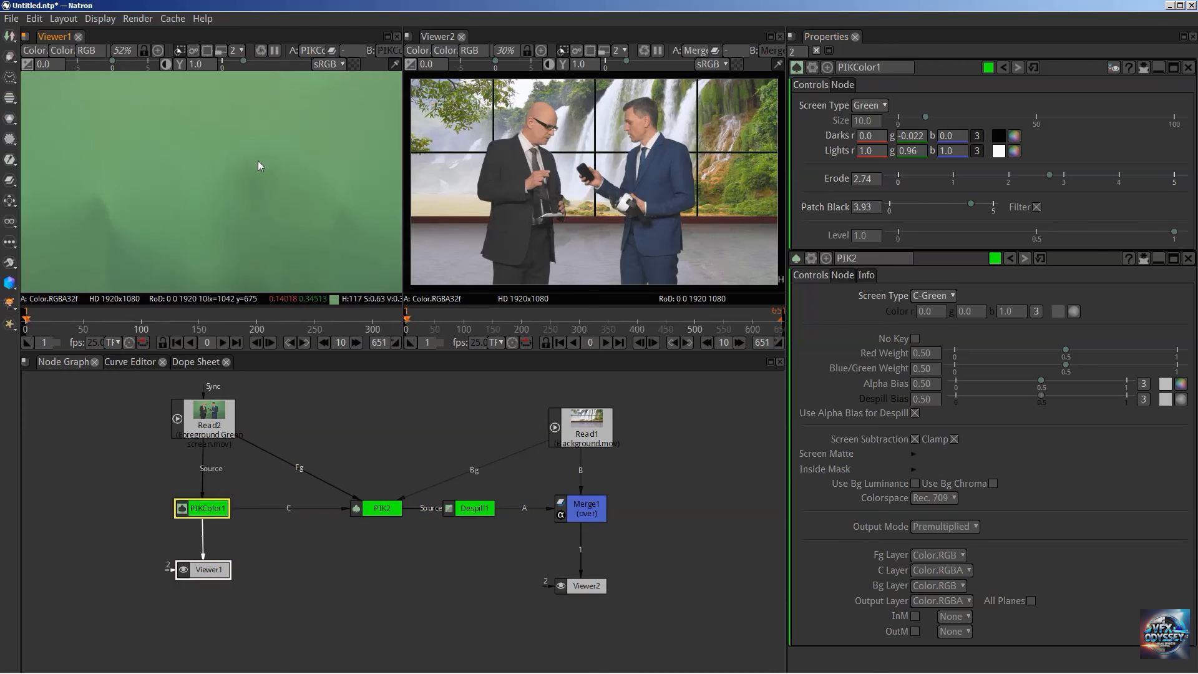
pyautogui.press('f')
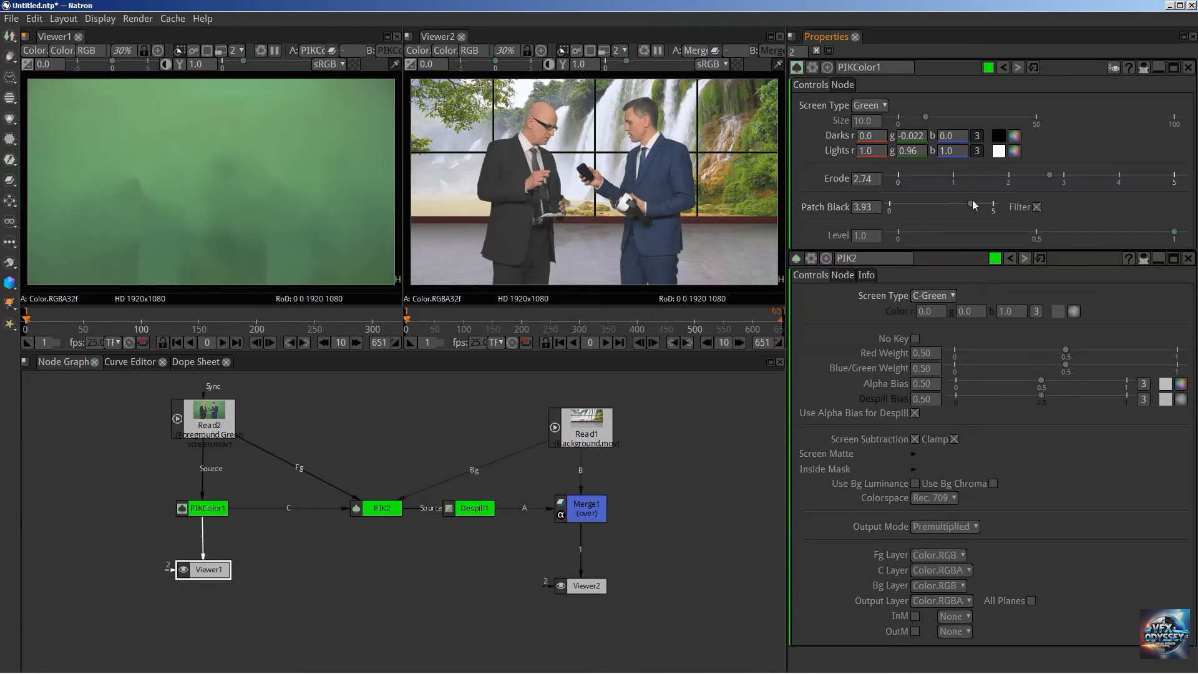
pyautogui.moveTo(971, 205); pyautogui.dragTo(989, 207)
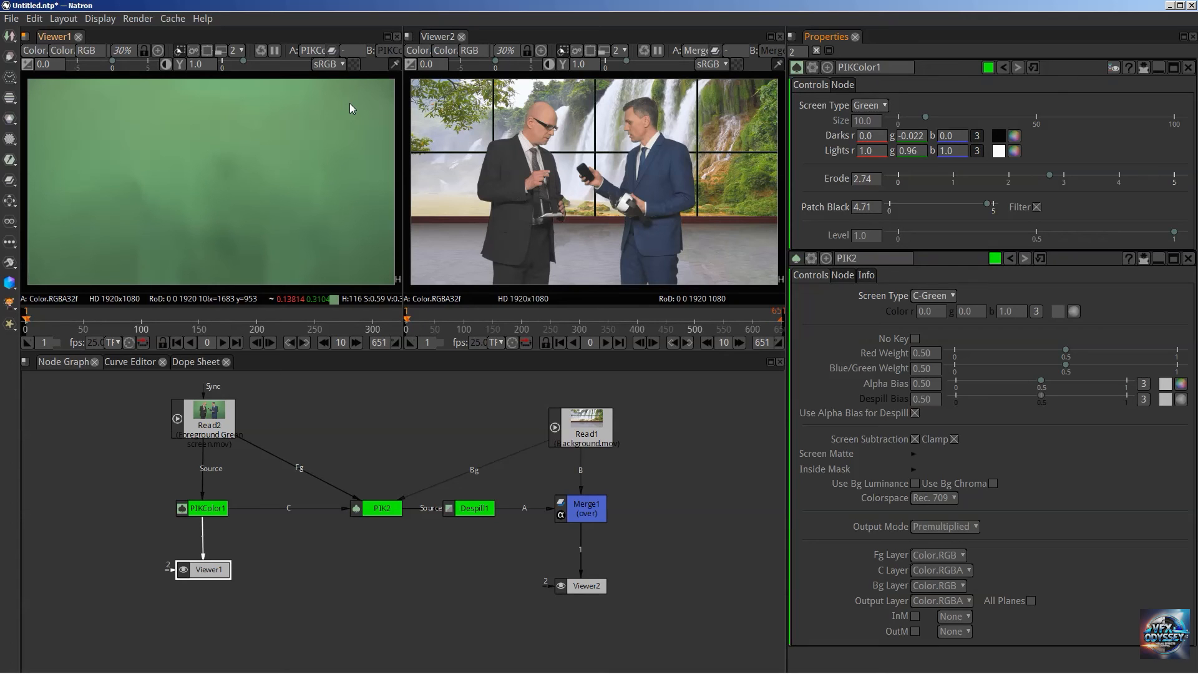
pyautogui.moveTo(203, 523)
pyautogui.mouseDown()
pyautogui.moveTo(176, 503)
pyautogui.moveTo(201, 523)
pyautogui.mouseUp()
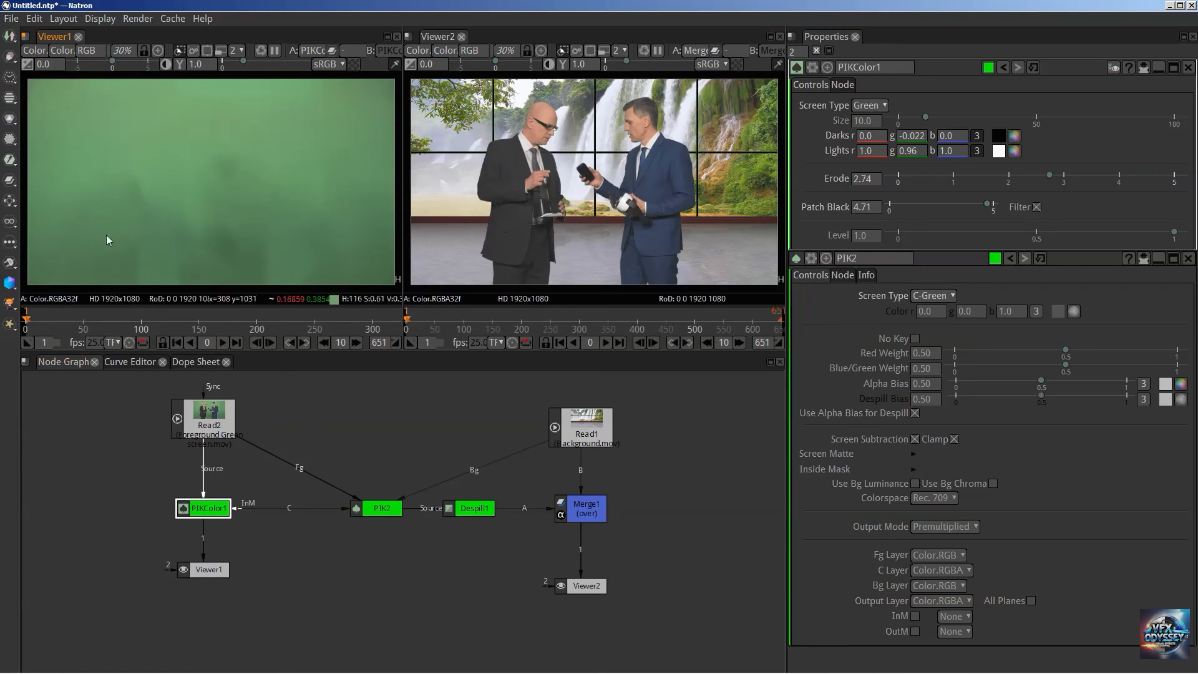
pyautogui.moveTo(378, 509); pyautogui.dragTo(366, 498)
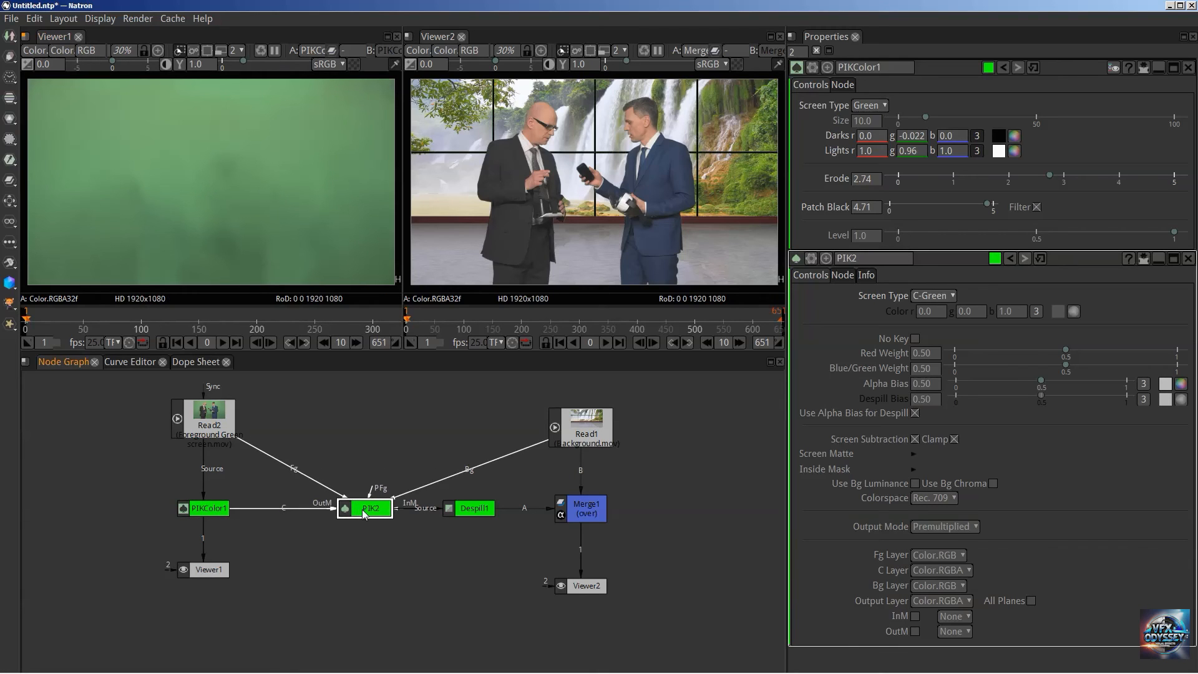
pyautogui.moveTo(366, 508); pyautogui.dragTo(369, 510)
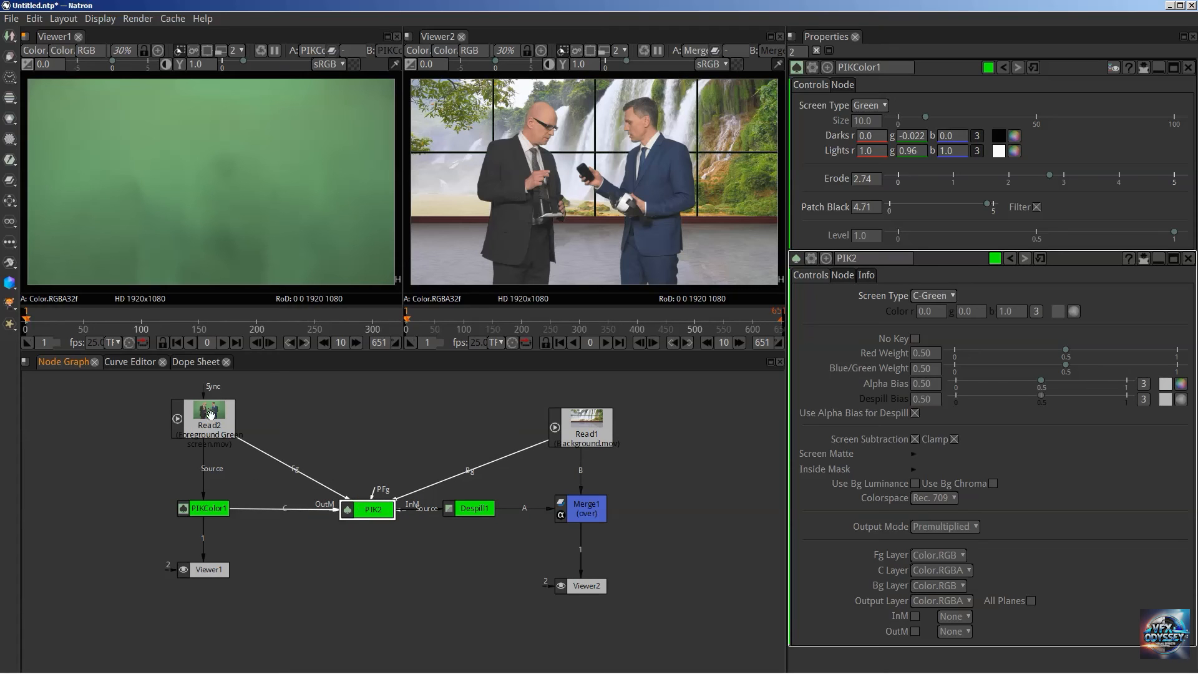
pyautogui.moveTo(173, 424)
pyautogui.mouseDown()
pyautogui.moveTo(191, 410)
pyautogui.moveTo(173, 417)
pyautogui.mouseUp()
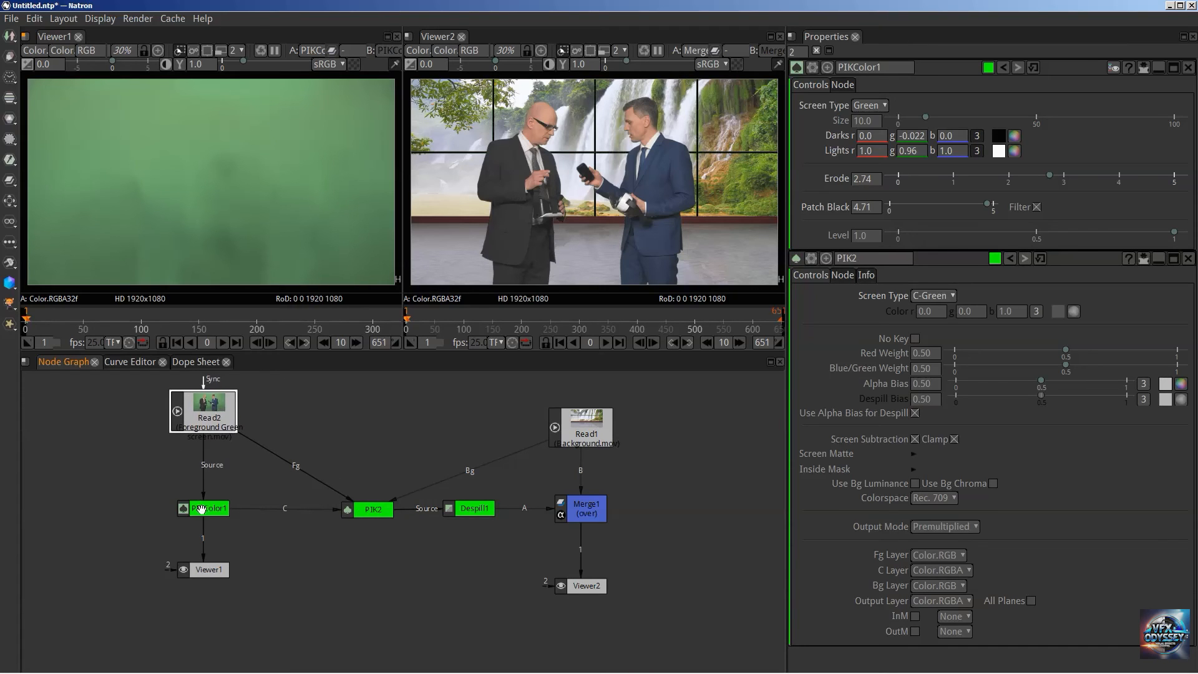
pyautogui.moveTo(200, 508)
pyautogui.mouseDown()
pyautogui.moveTo(240, 493)
pyautogui.moveTo(205, 505)
pyautogui.mouseUp()
pyautogui.click(206, 410)
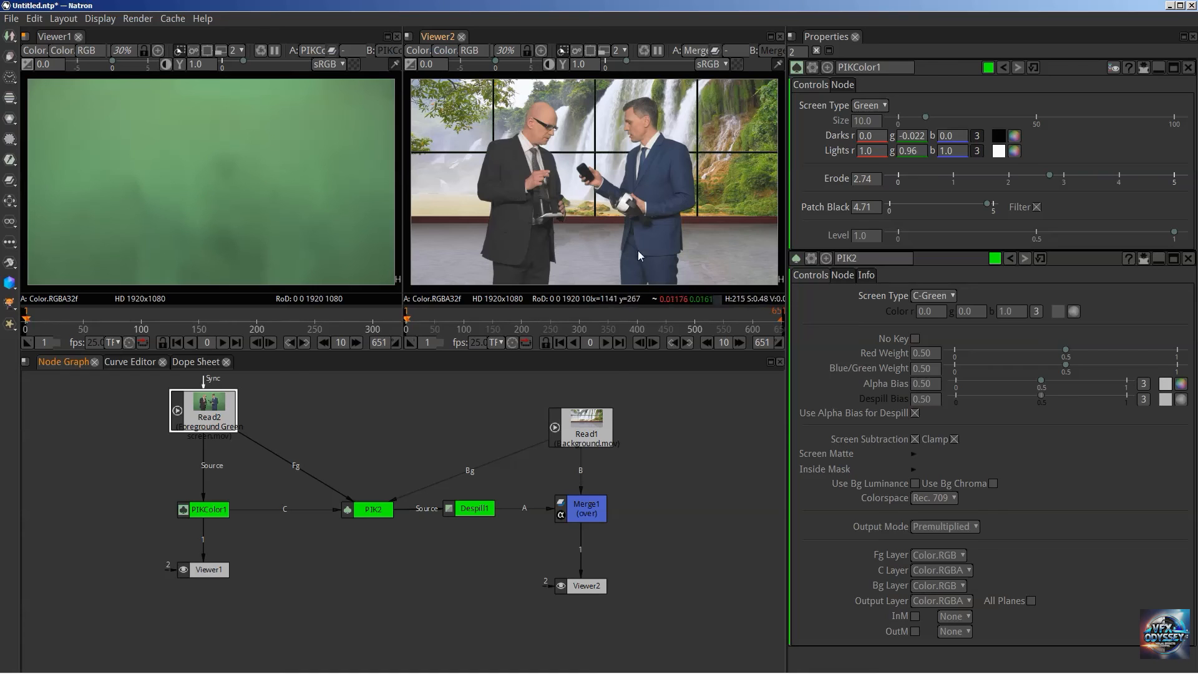
pyautogui.click(364, 512)
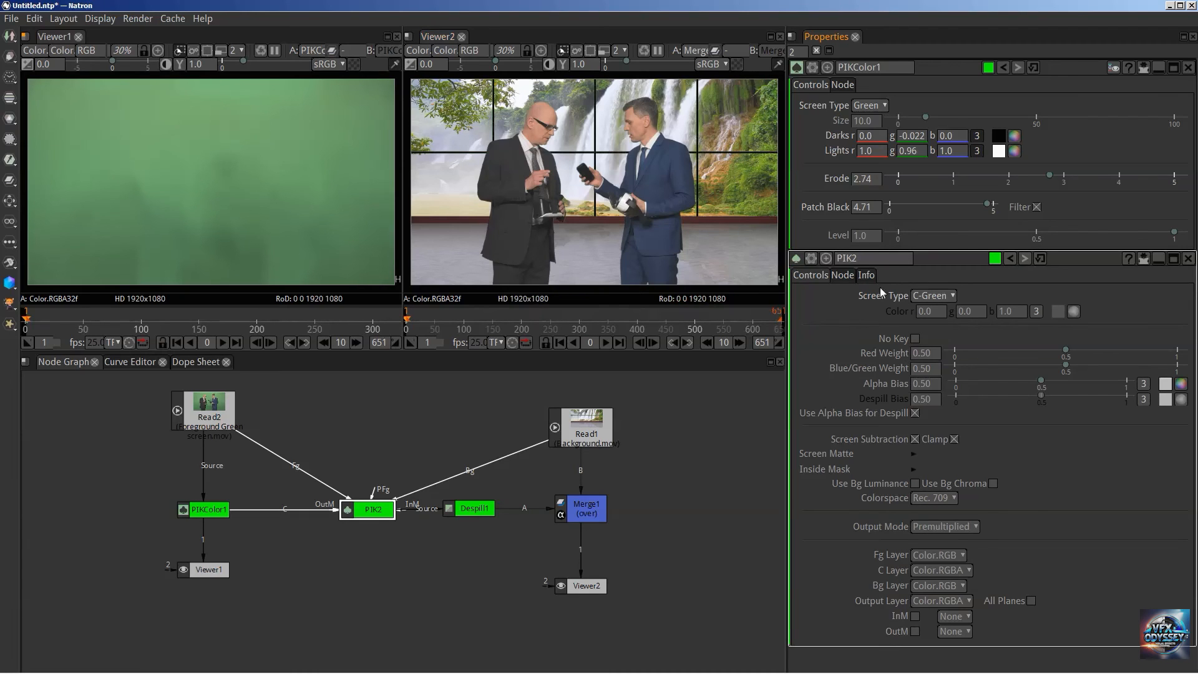
# Inspect the composite's alpha channel in Viewer2, briefly raising the viewer gamma to about 2.1 to reveal matte noise before resetting it.
pyautogui.click(563, 164)
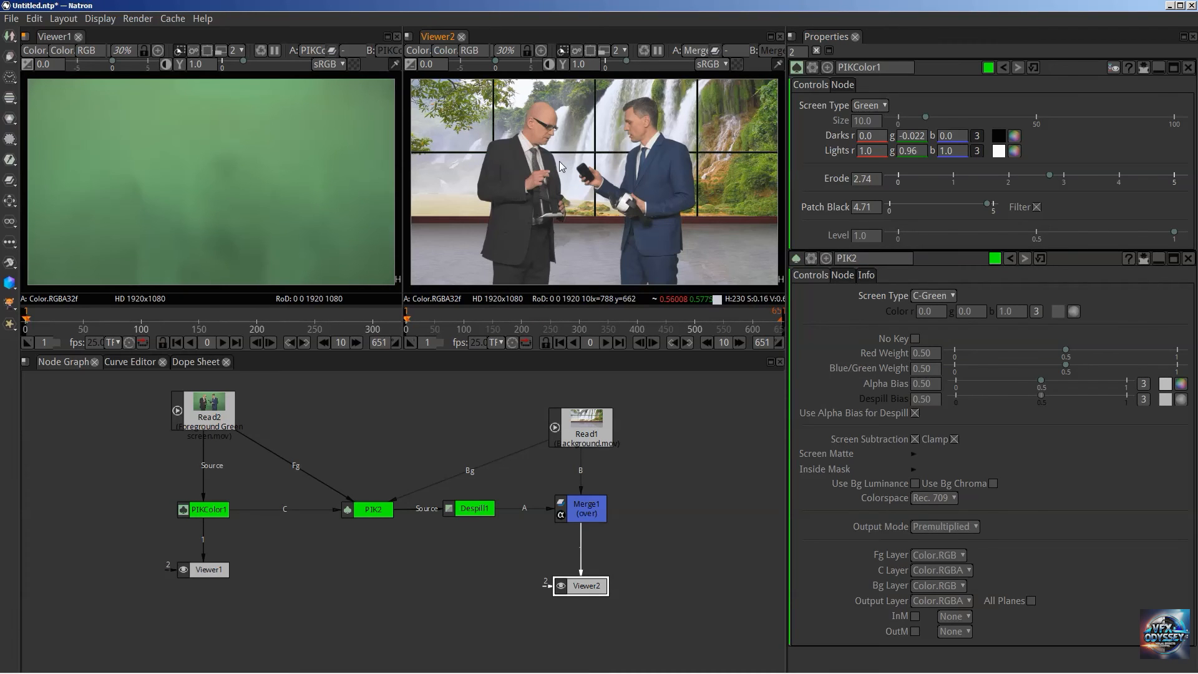
pyautogui.press('a')
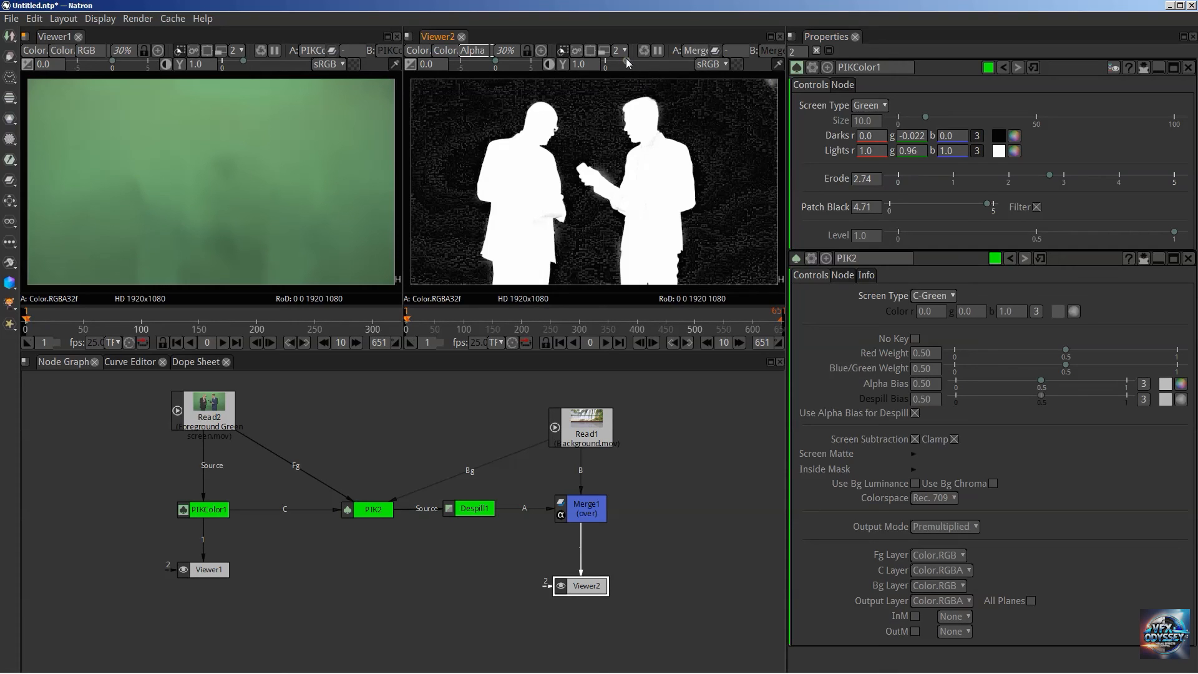
pyautogui.moveTo(627, 58); pyautogui.dragTo(650, 60)
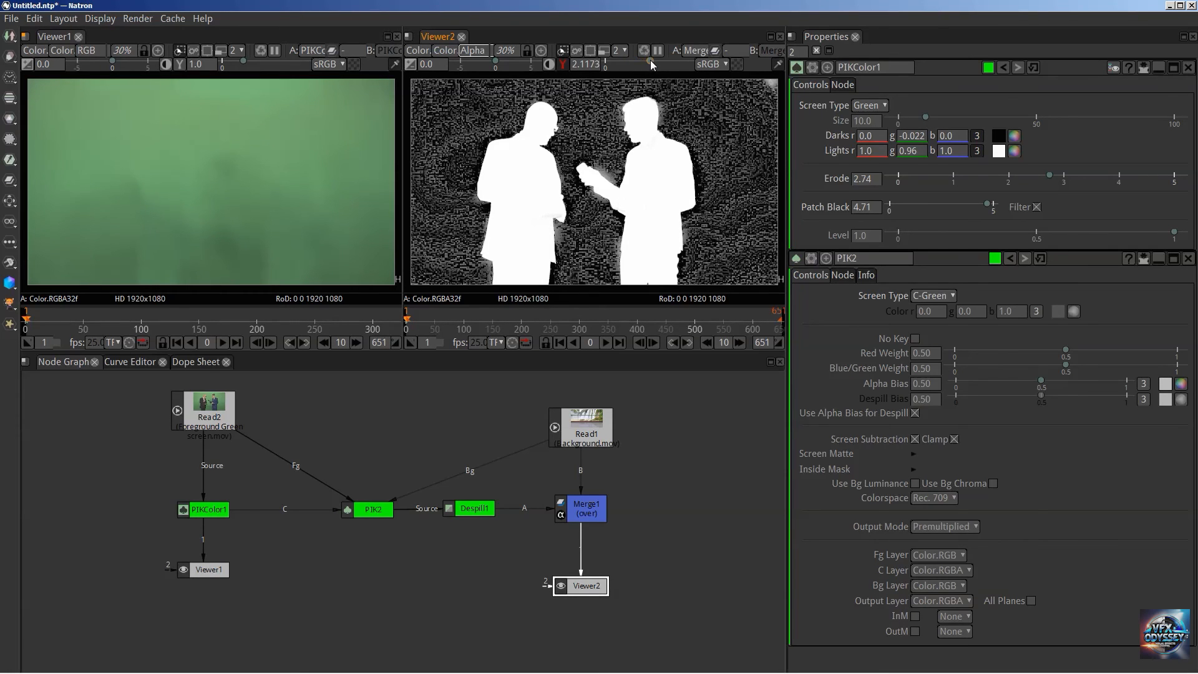
pyautogui.click(561, 64)
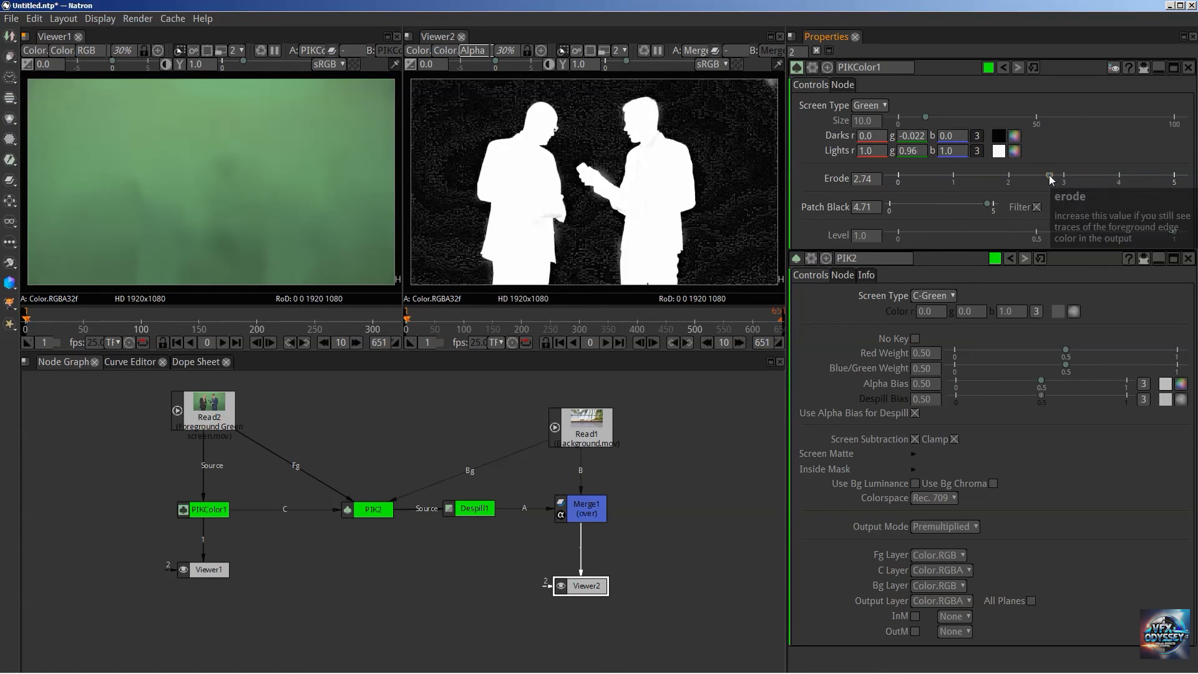
# Set PIKColor1's Erode to 2.73, its green Darks value to -0.02 and its green Lights value to 0.97.
pyautogui.moveTo(1051, 179)
pyautogui.mouseDown()
pyautogui.moveTo(1061, 178)
pyautogui.moveTo(1042, 174)
pyautogui.mouseUp()
pyautogui.click(919, 141)
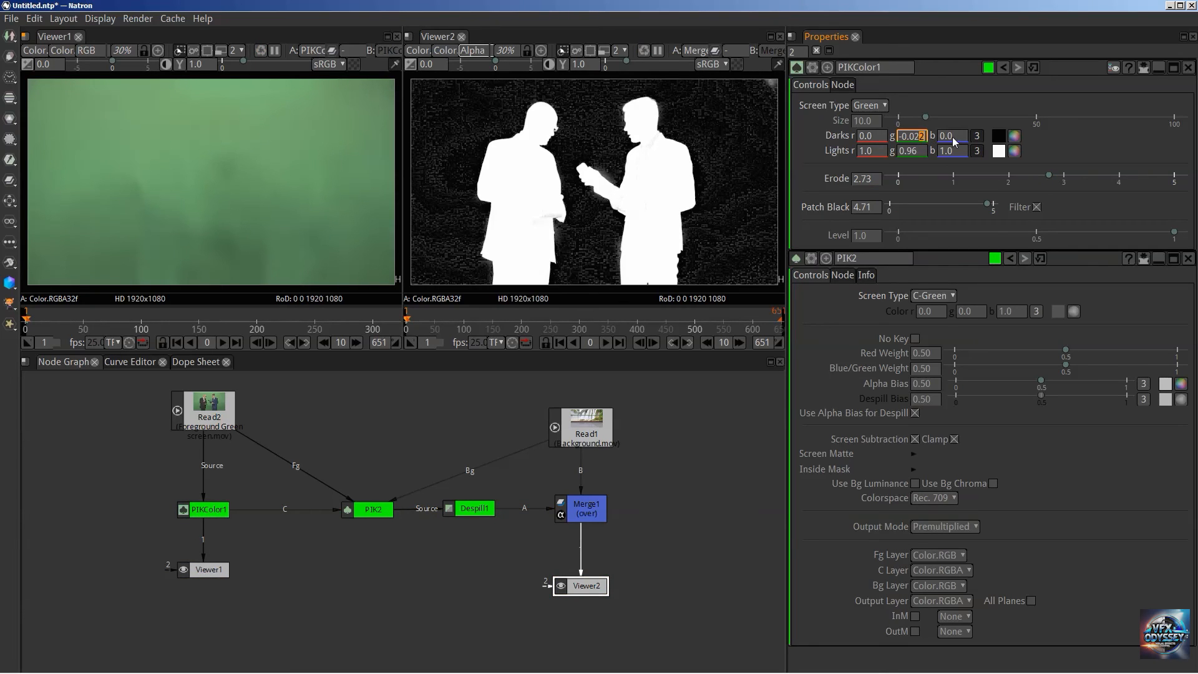
pyautogui.press('BackSpace')
pyautogui.press('Return')
pyautogui.press('BackSpace')
pyautogui.write('7')
pyautogui.press('Return')
pyautogui.click(915, 454)
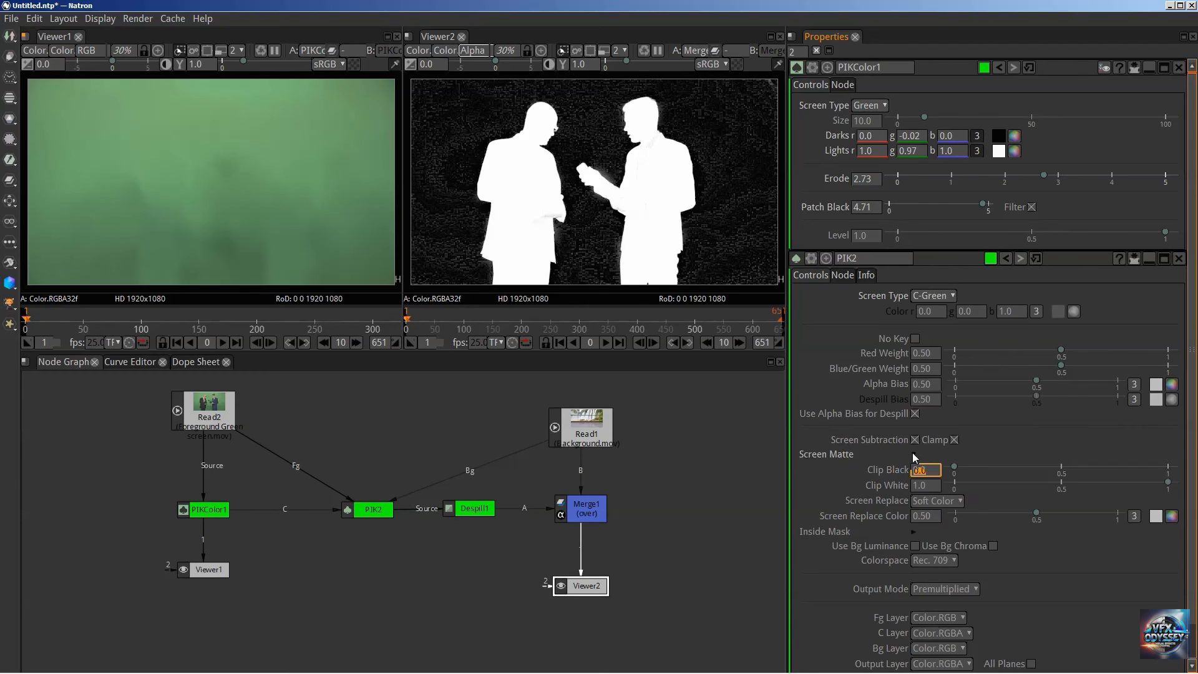
pyautogui.click(914, 454)
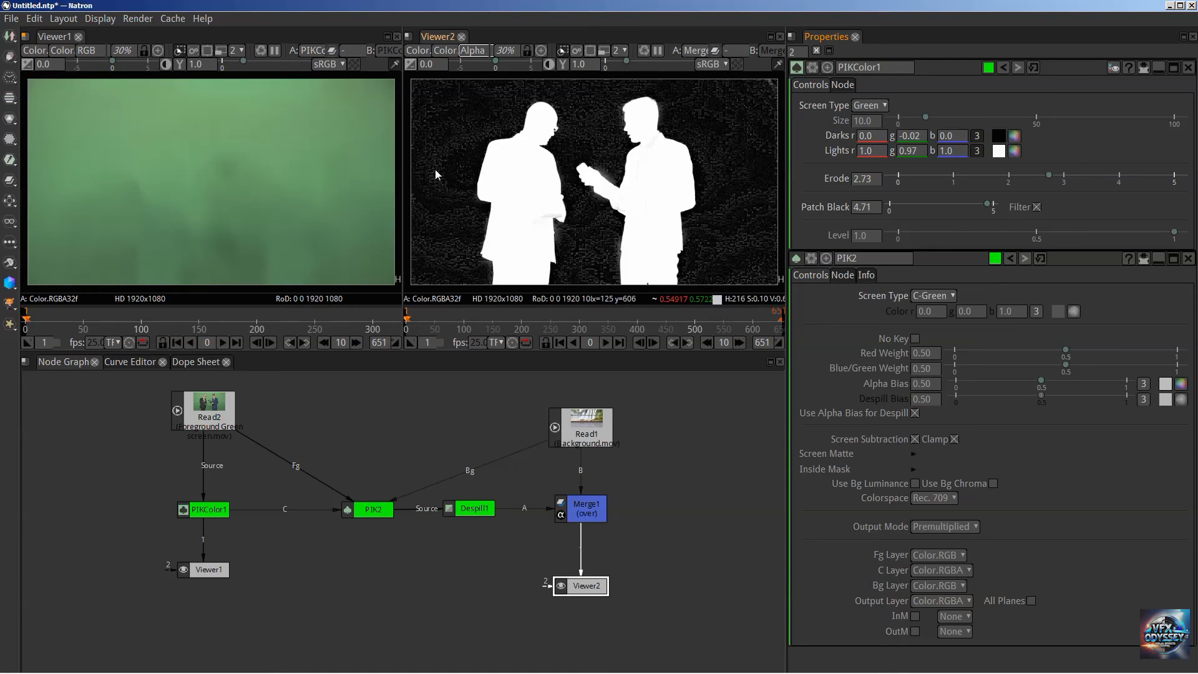
# Set PIKColor1's green Lights value to 0.98.
pyautogui.click(912, 152)
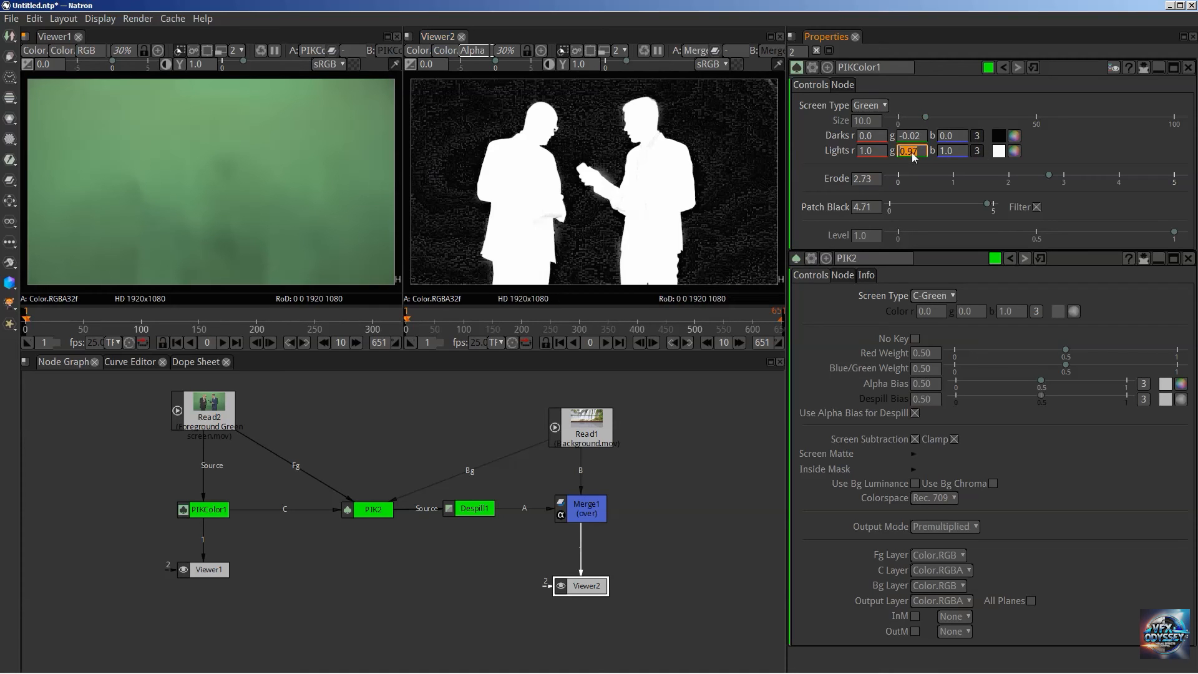
pyautogui.write('0.98')
pyautogui.press('Return')
# Lower PIK2's Red Weight to 0.48 and its Blue/Green Weight to 0.483.
pyautogui.click(912, 454)
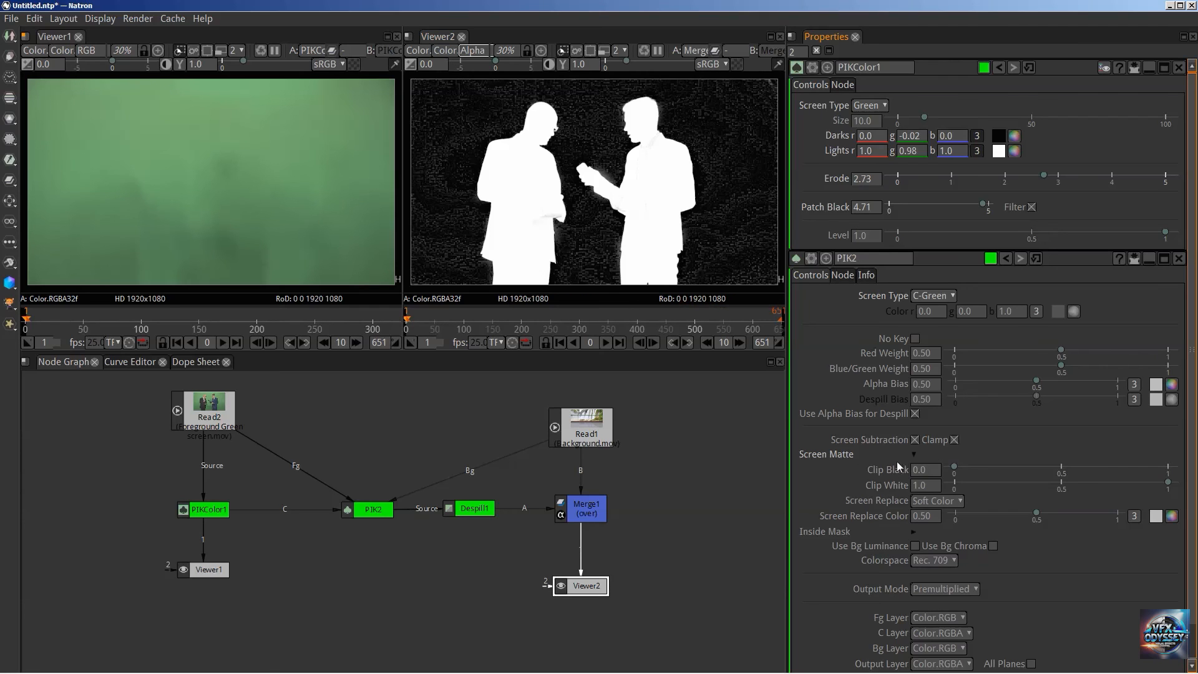
pyautogui.click(915, 455)
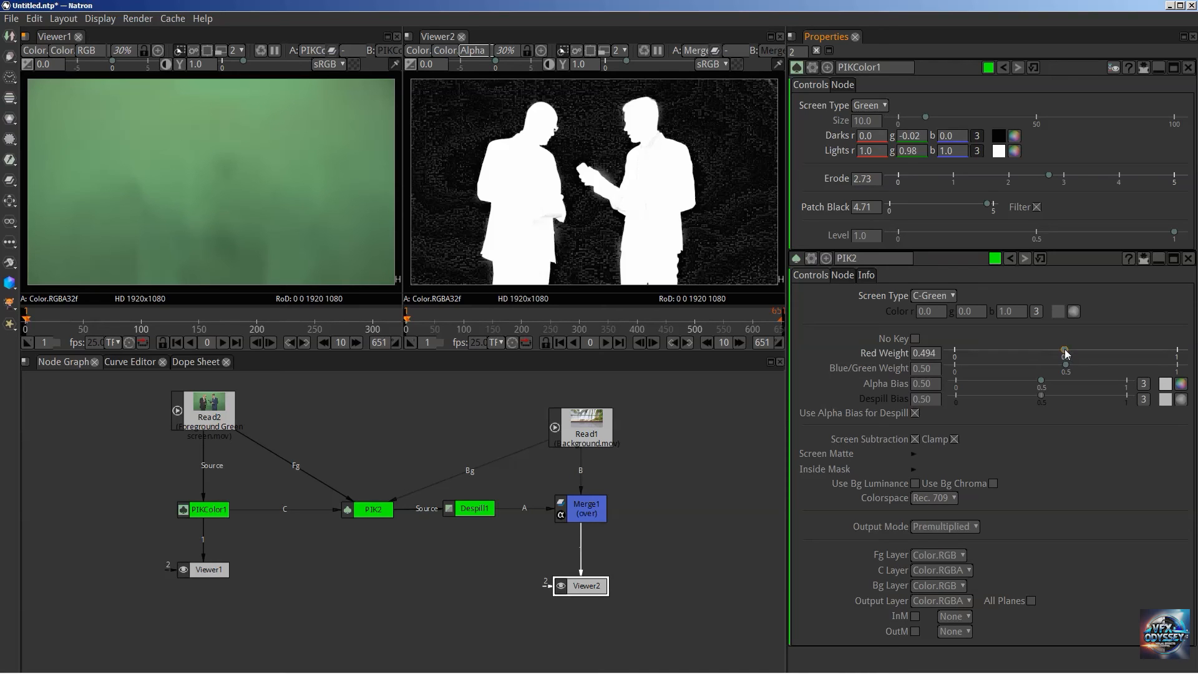
pyautogui.moveTo(1066, 353); pyautogui.dragTo(1064, 366)
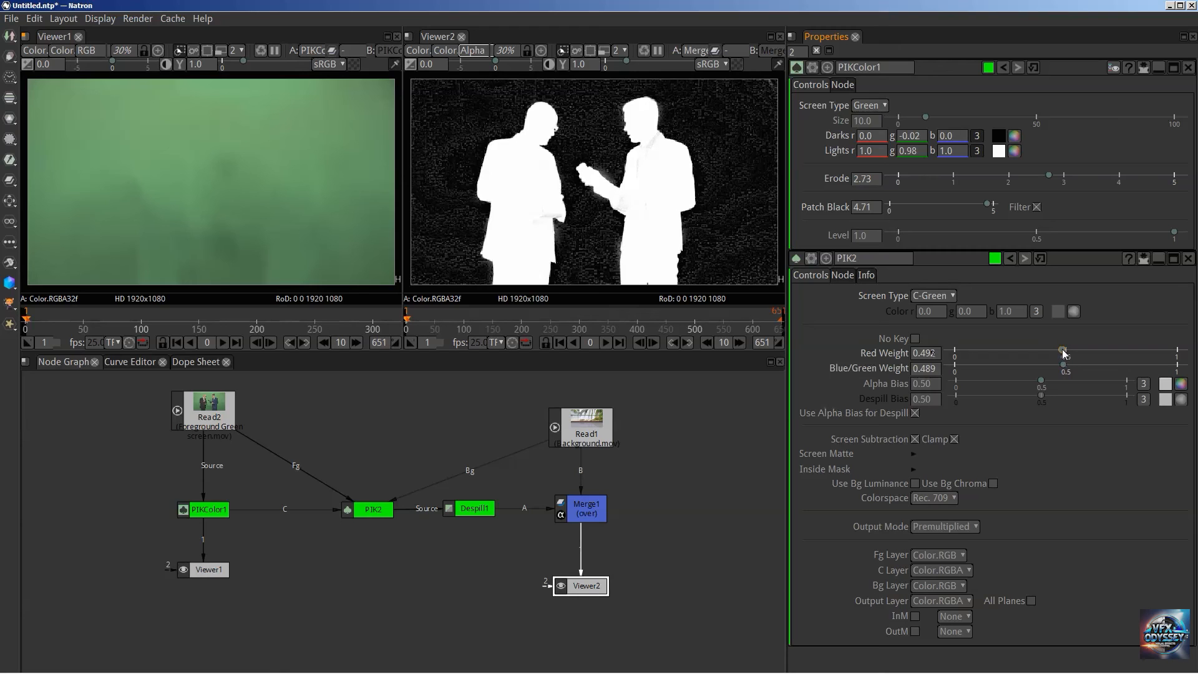
pyautogui.moveTo(1065, 353); pyautogui.dragTo(1064, 367)
pyautogui.moveTo(1065, 353); pyautogui.dragTo(1062, 353)
pyautogui.moveTo(1063, 366); pyautogui.dragTo(1063, 365)
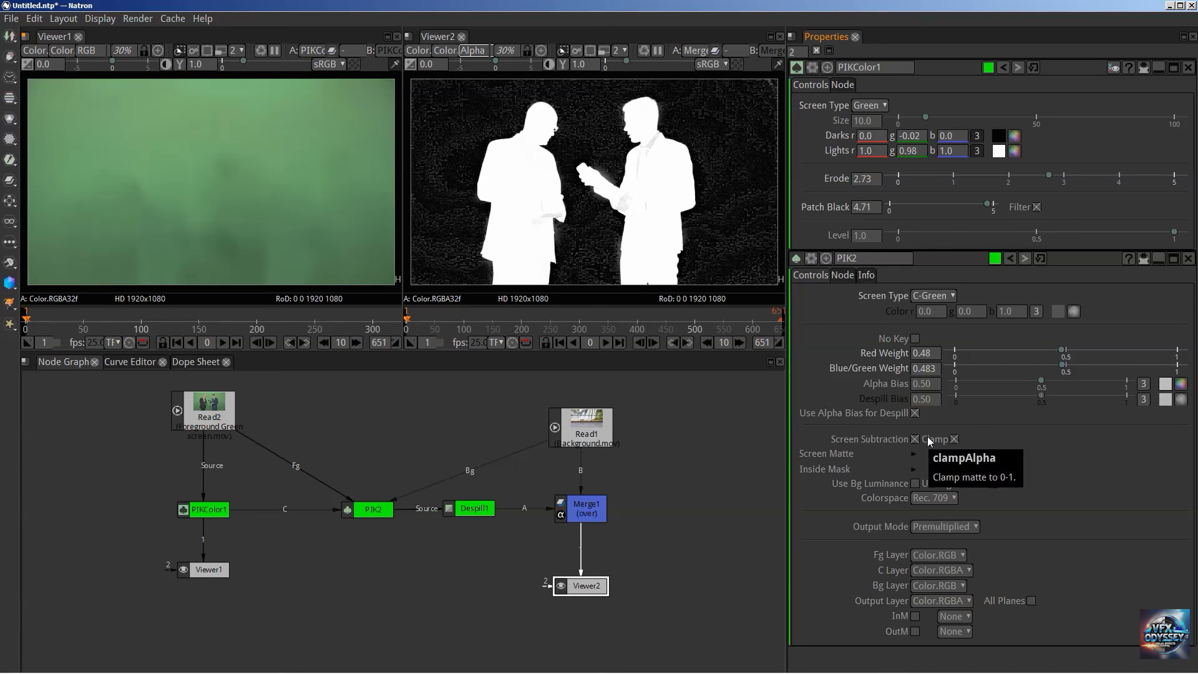
# Expand PIK2's Screen Matte settings and raise Clip Black to 0.081 to clean the noise from the matte's background.
pyautogui.click(914, 455)
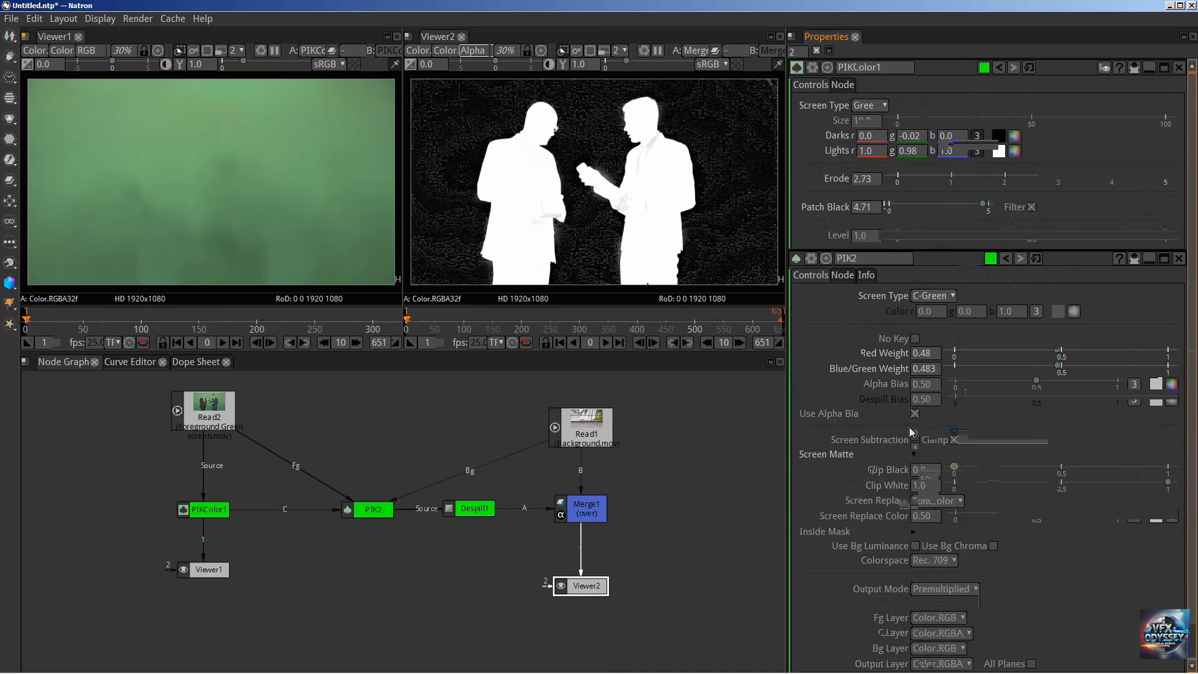
pyautogui.scroll(-1, 907, 426)
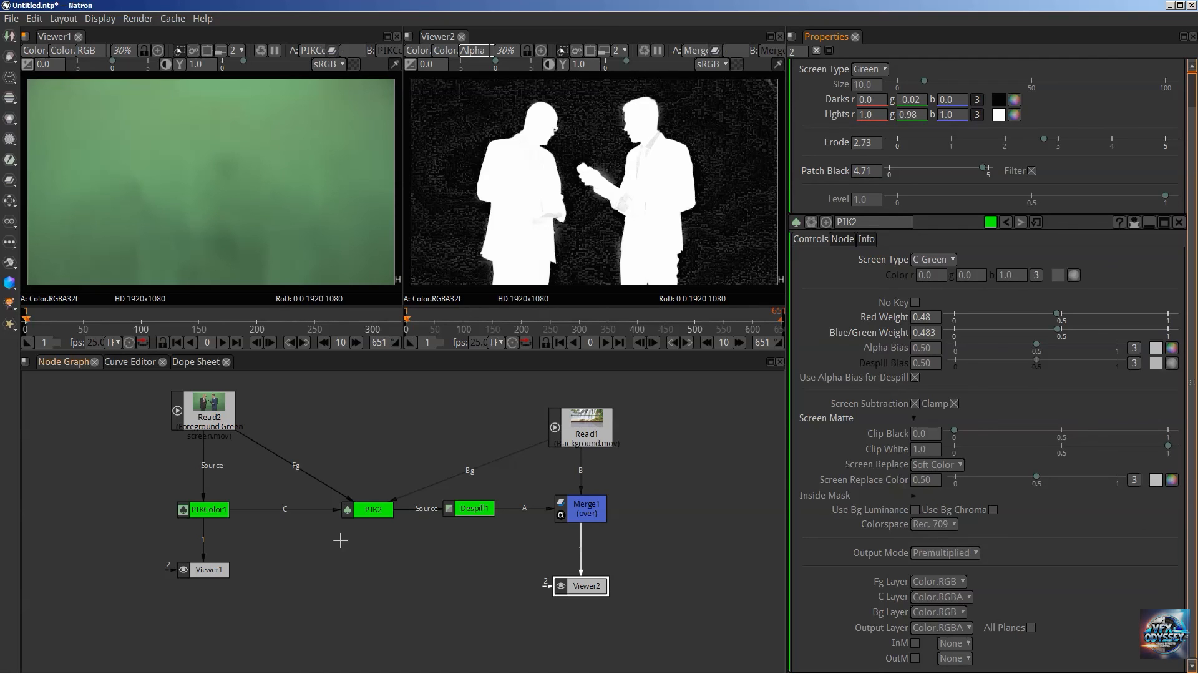
pyautogui.click(362, 509)
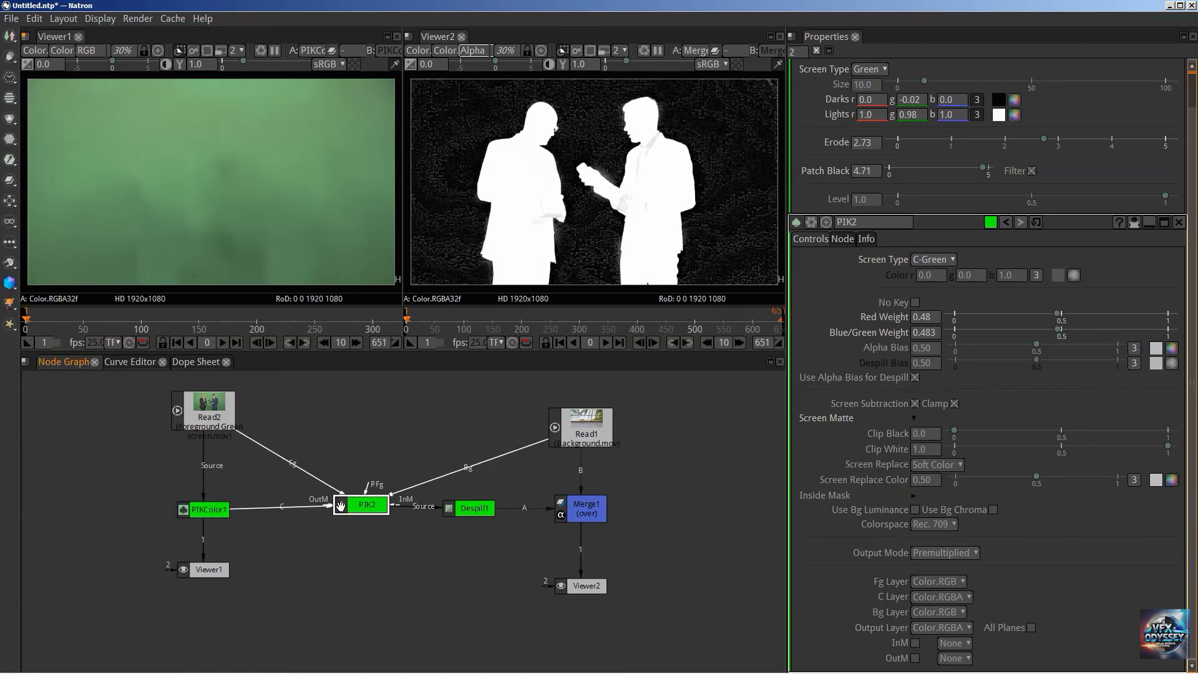
pyautogui.click(195, 512)
pyautogui.moveTo(355, 504)
pyautogui.mouseDown()
pyautogui.moveTo(358, 517)
pyautogui.moveTo(358, 508)
pyautogui.mouseUp()
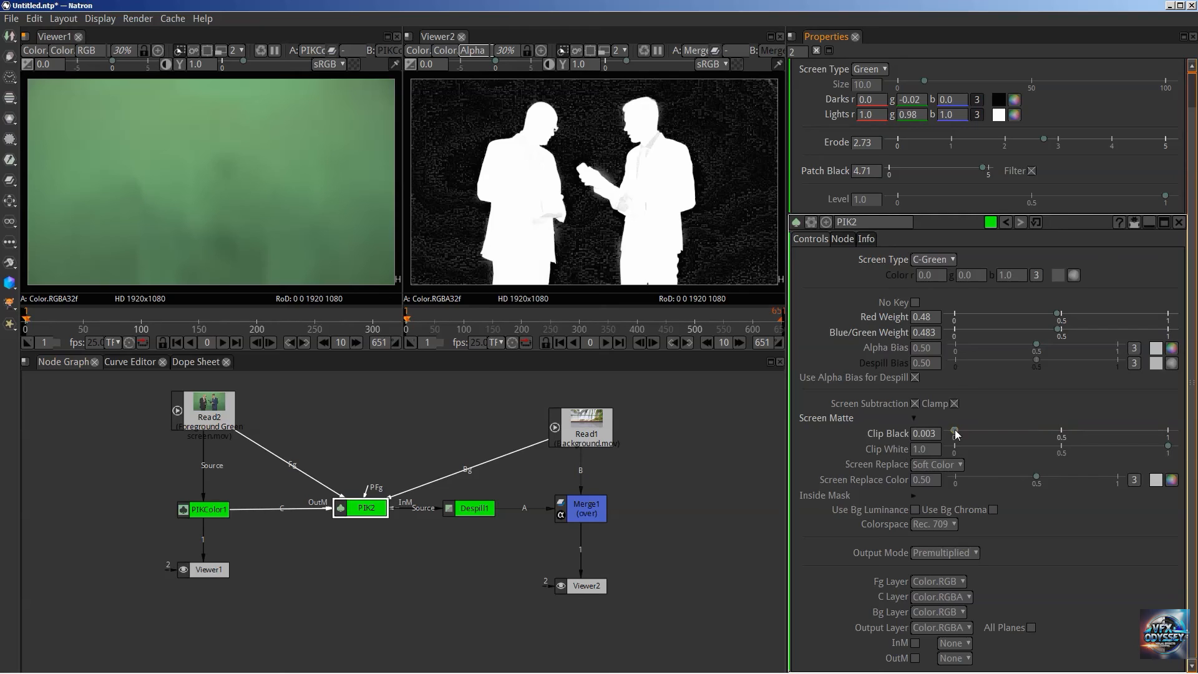
pyautogui.moveTo(955, 430); pyautogui.dragTo(964, 431)
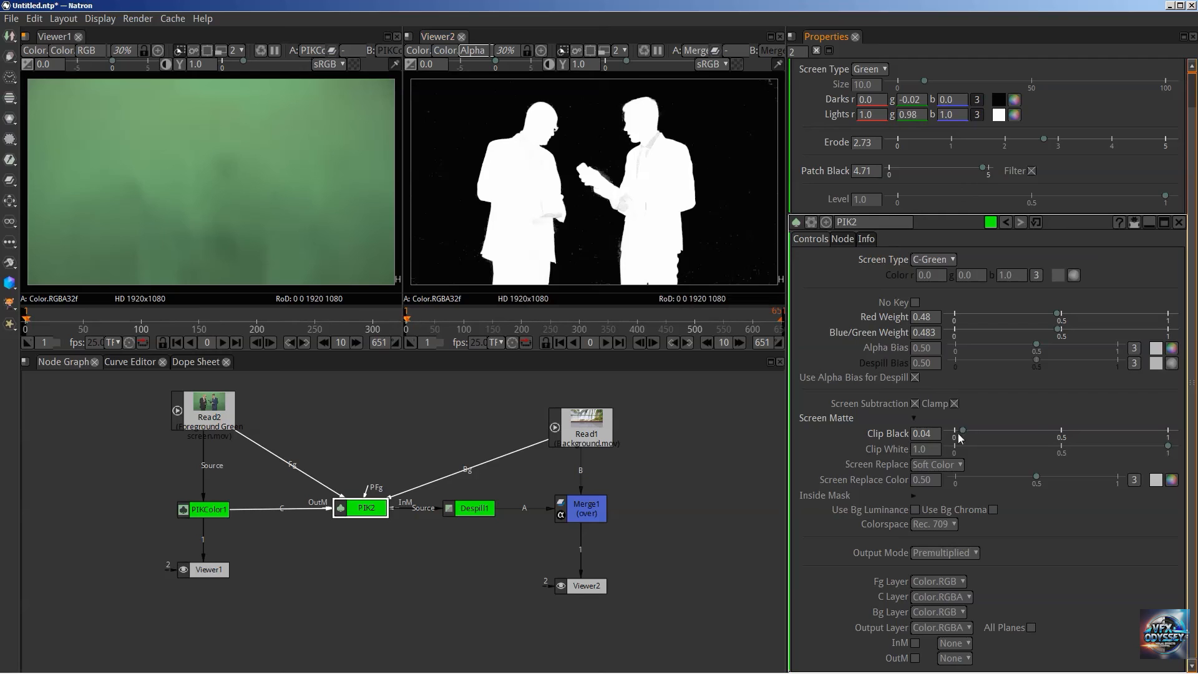
pyautogui.moveTo(963, 430); pyautogui.dragTo(971, 428)
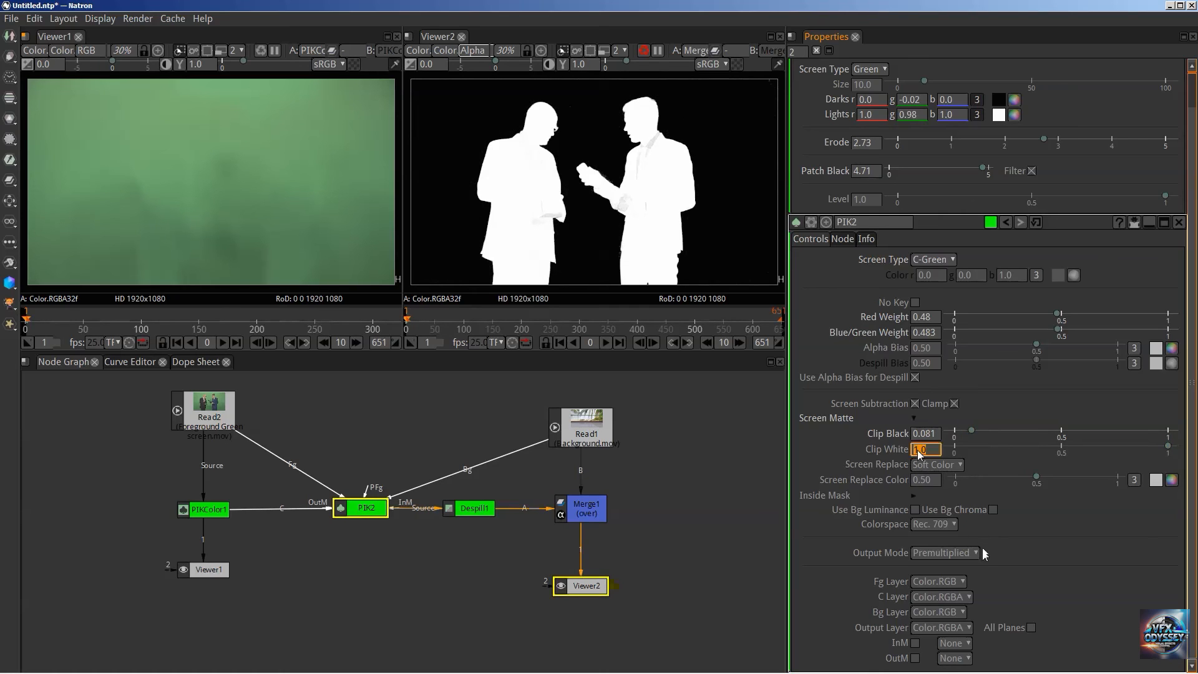
# Raise Viewer2's gamma to 2.4693 to expose residual noise in the alpha matte.
pyautogui.click(929, 435)
pyautogui.click(925, 413)
pyautogui.doubleClick(932, 435)
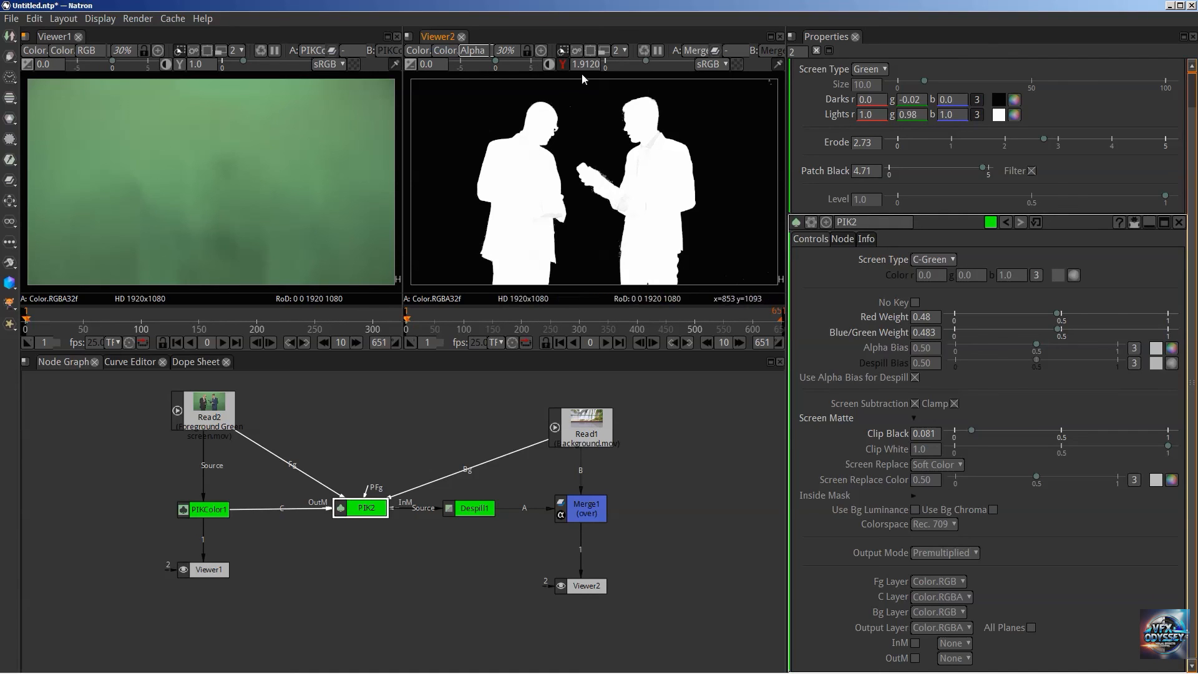
pyautogui.moveTo(627, 61); pyautogui.dragTo(659, 60)
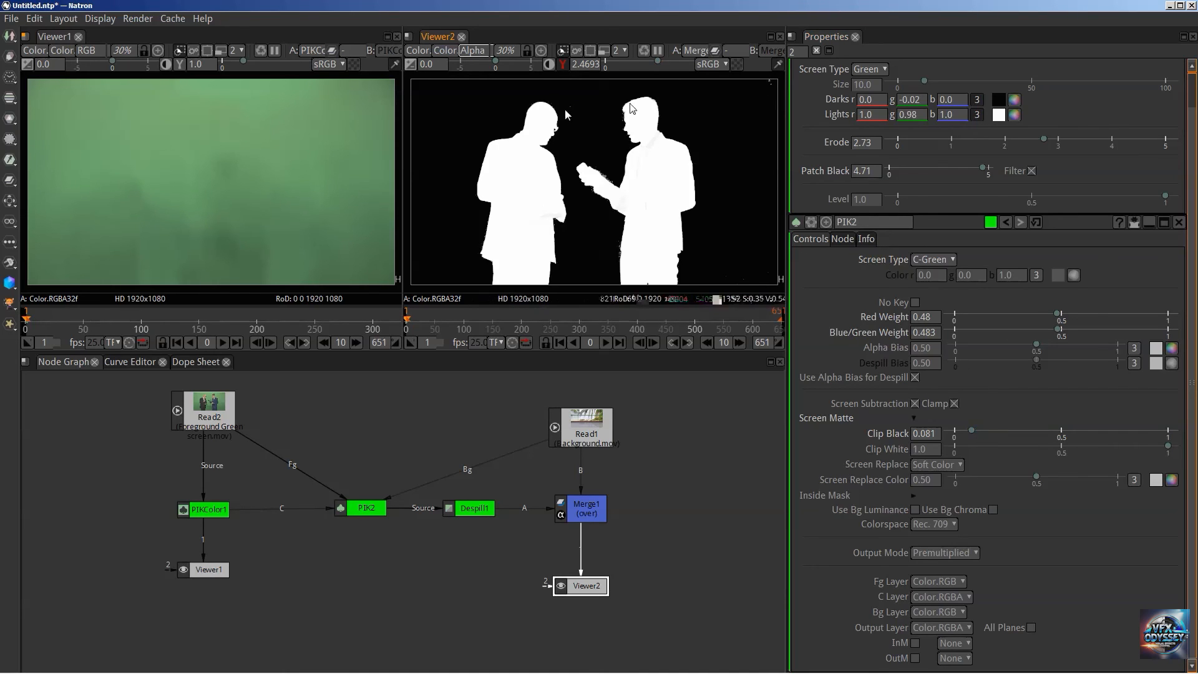
# Raise PIK2's Clip Black to 0.201 to clean the noise around the hand and arm edges in the matte.
pyautogui.moveTo(972, 432); pyautogui.dragTo(978, 429)
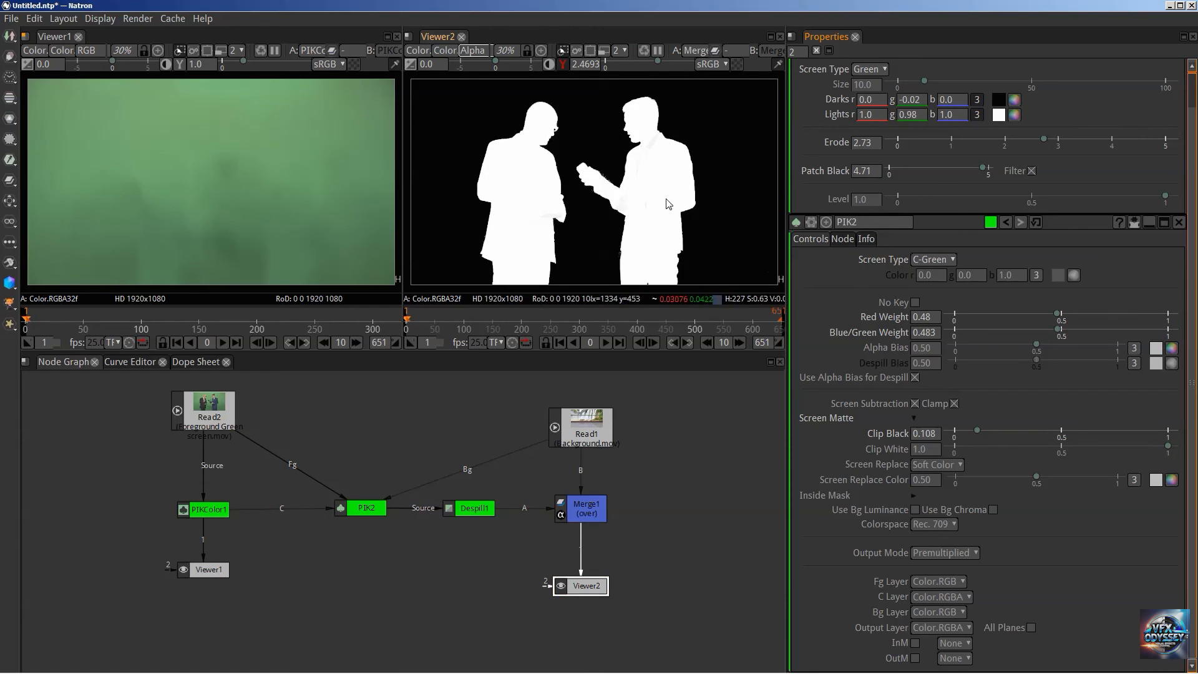
pyautogui.click(922, 116)
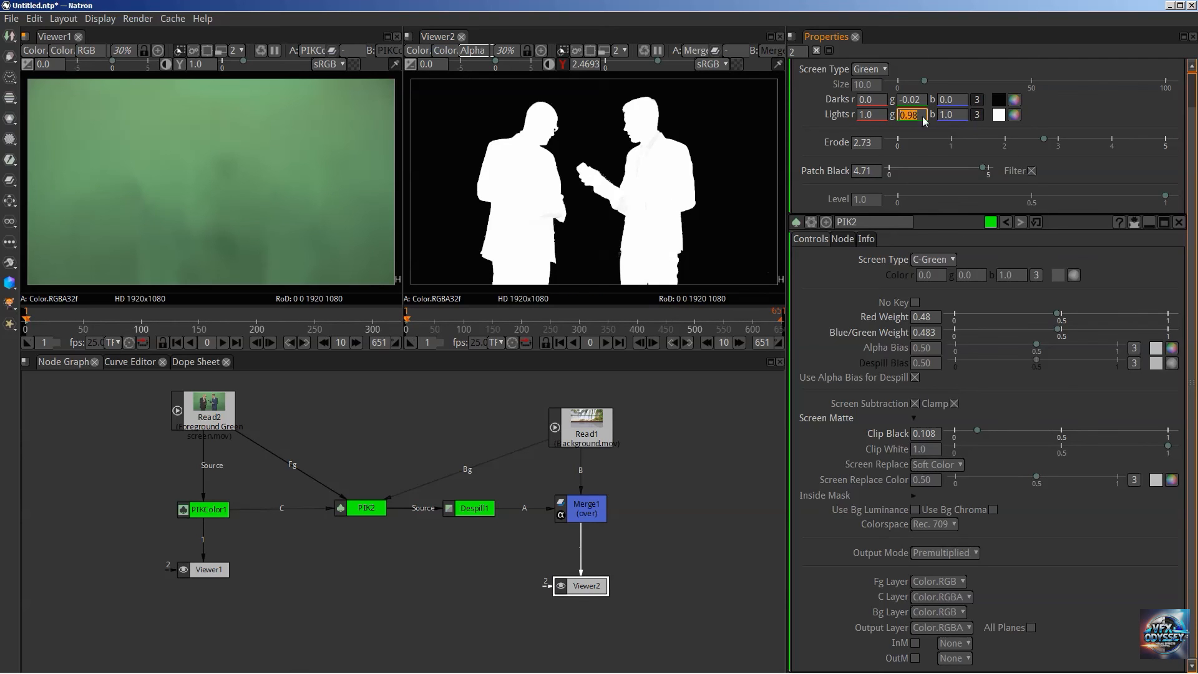
pyautogui.click(920, 105)
pyautogui.click(915, 115)
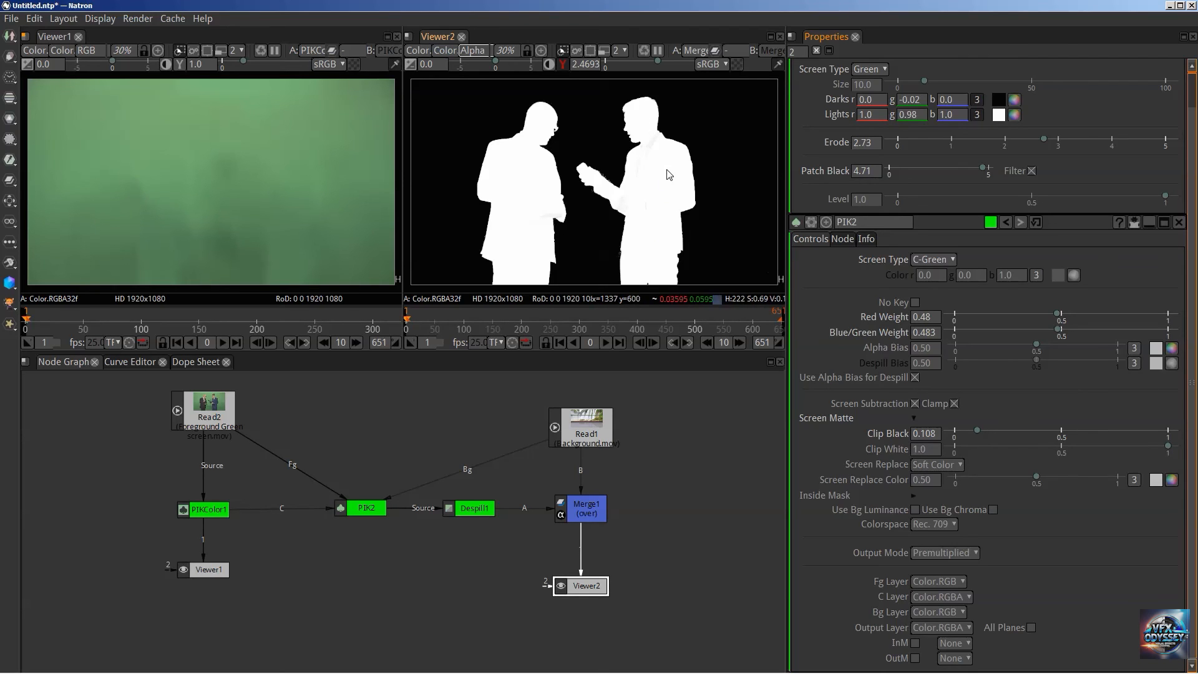
pyautogui.scroll(5, 670, 174)
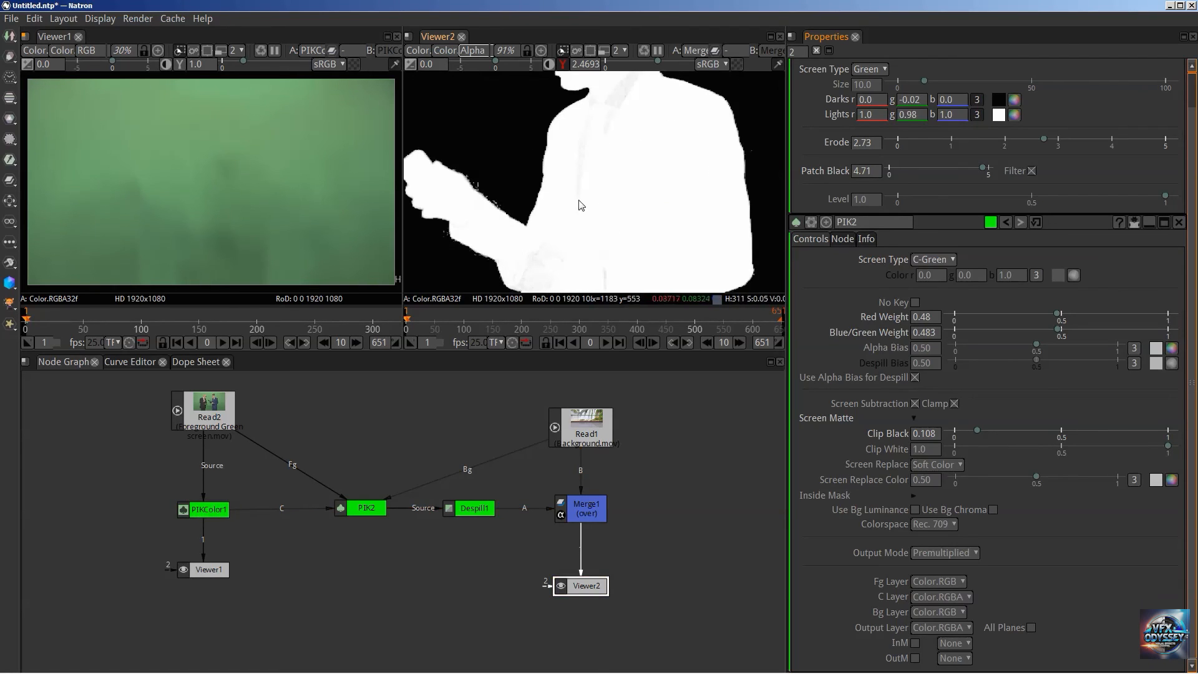
pyautogui.scroll(4, 601, 152)
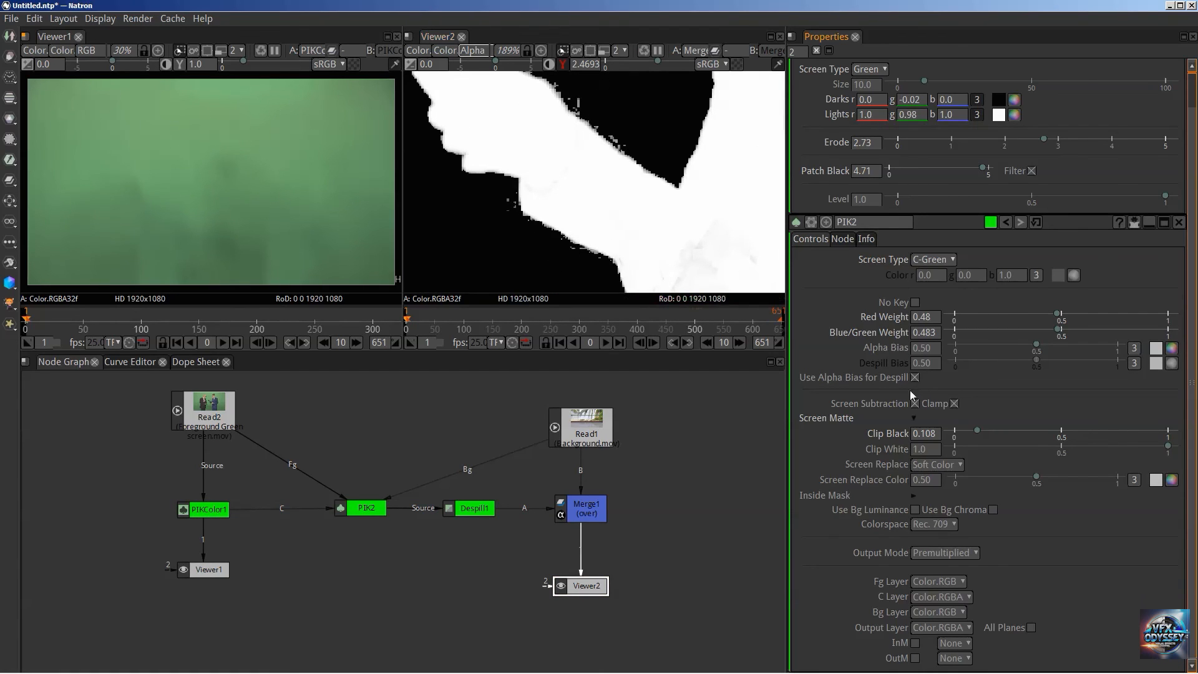
pyautogui.moveTo(977, 430); pyautogui.dragTo(997, 428)
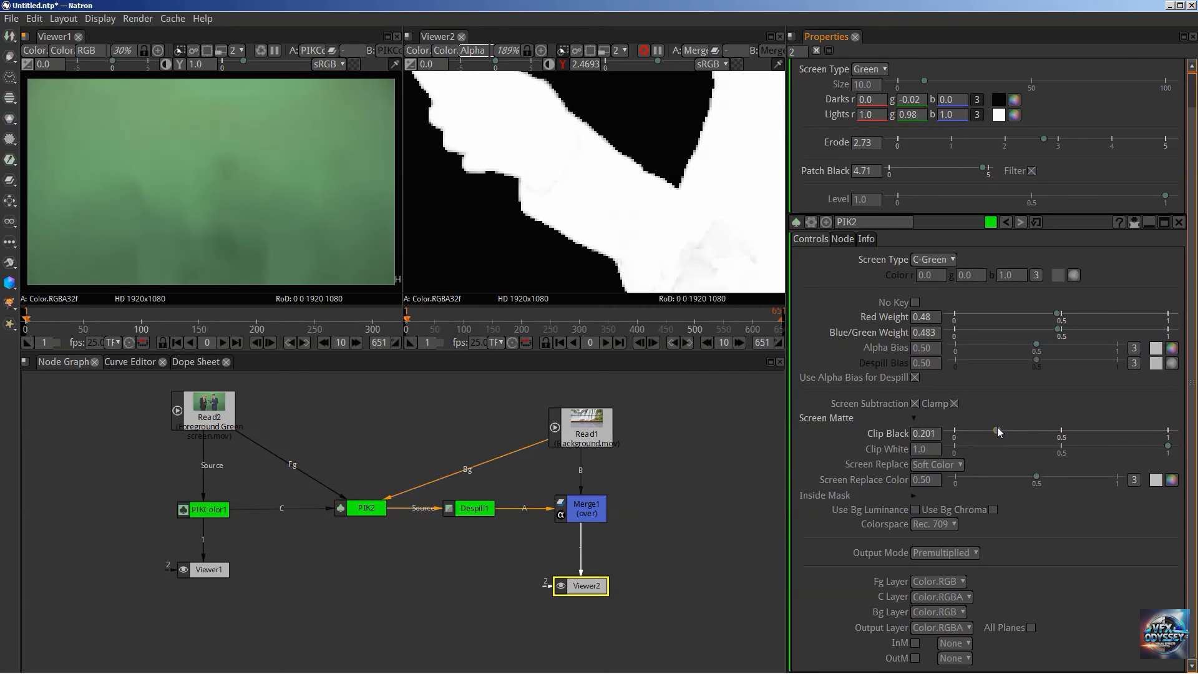
pyautogui.scroll(-5, 637, 267)
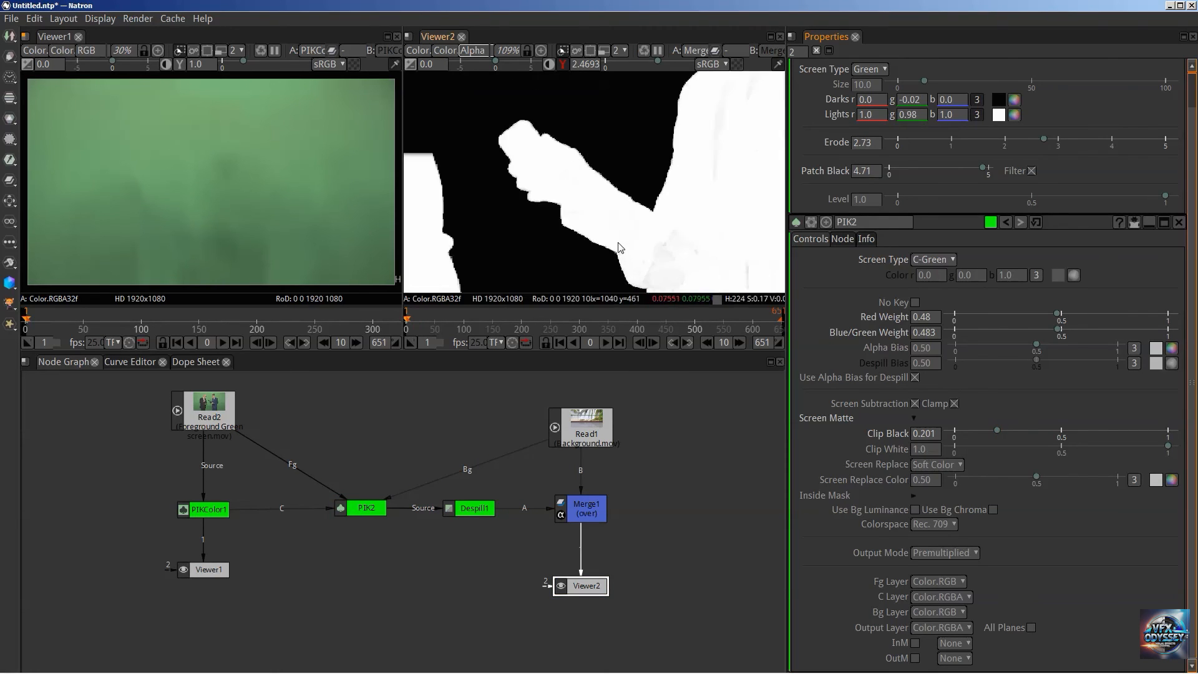
pyautogui.scroll(-2, 584, 195)
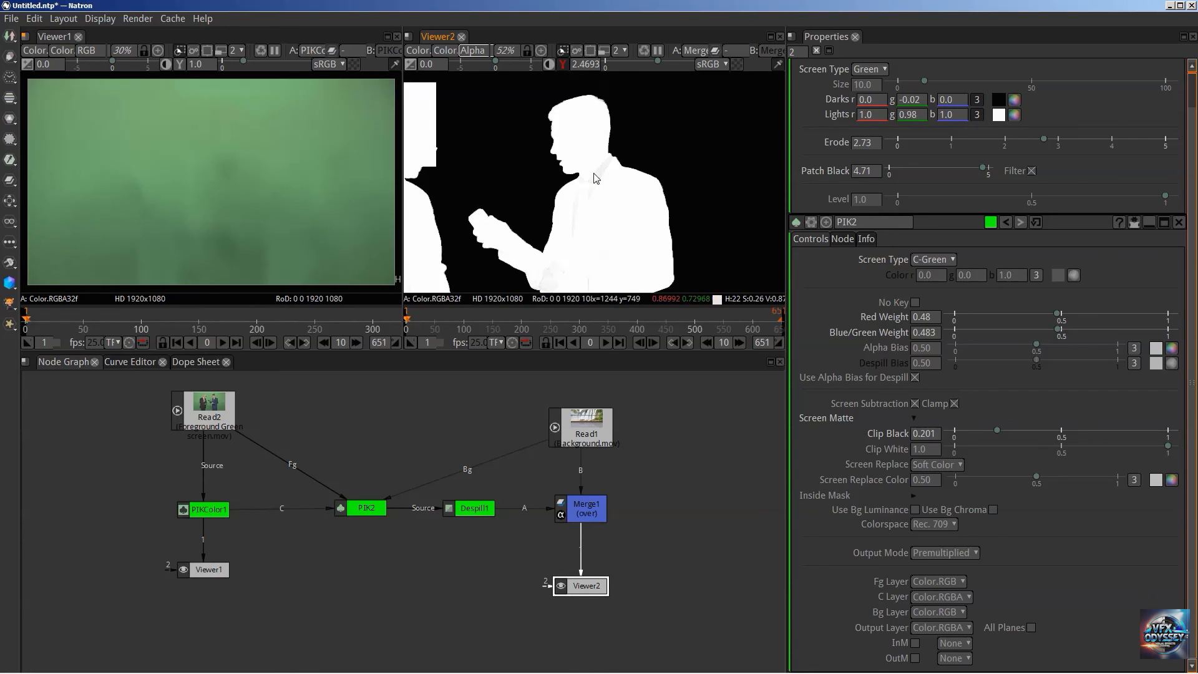
pyautogui.press('f')
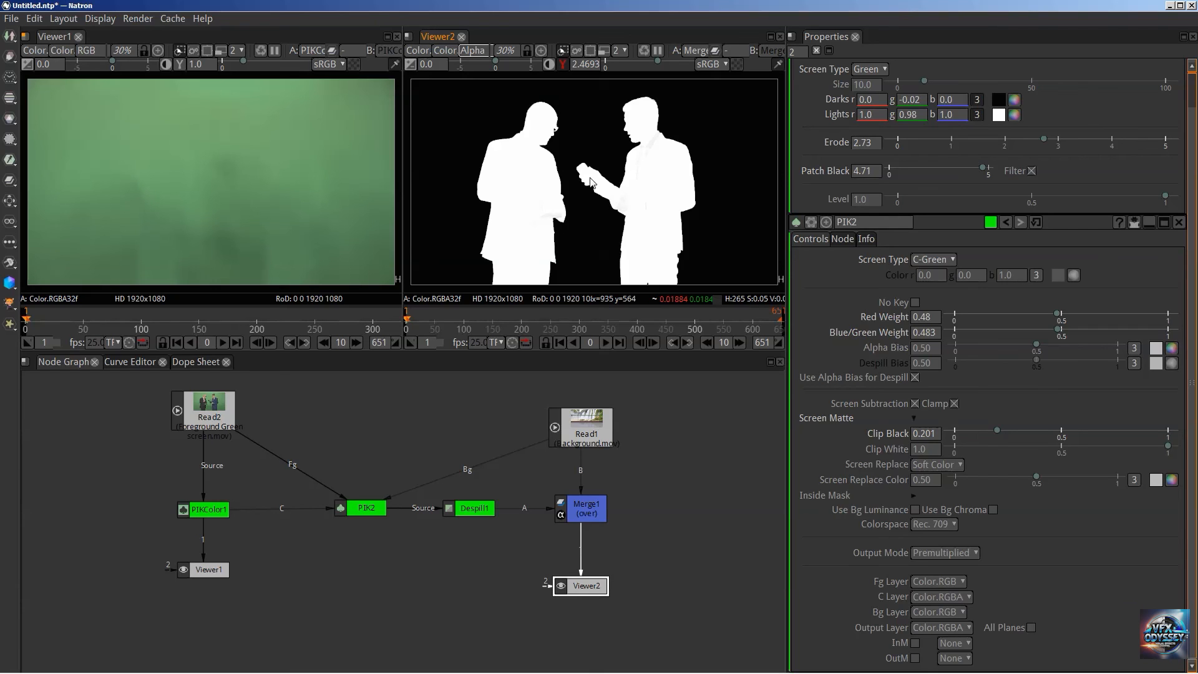
# Examine the alpha matte up close around both men's heads, shoulders and hands for remaining noise.
pyautogui.scroll(3, 590, 182)
pyautogui.scroll(-5, 590, 180)
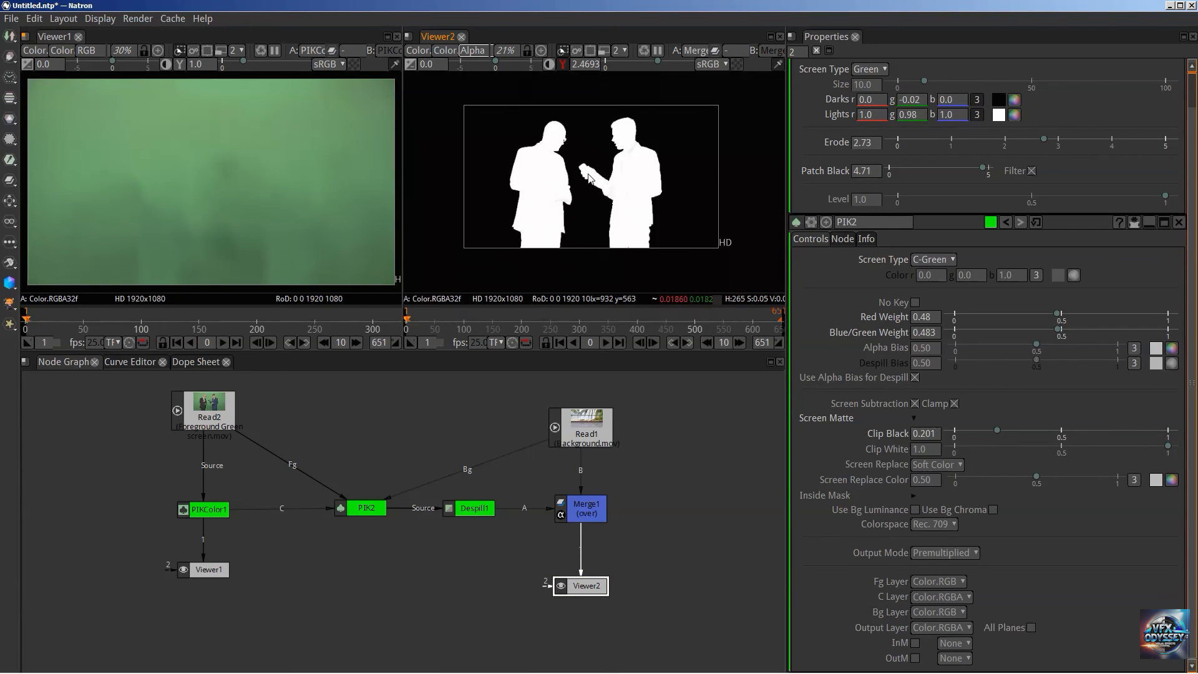
pyautogui.scroll(5, 590, 179)
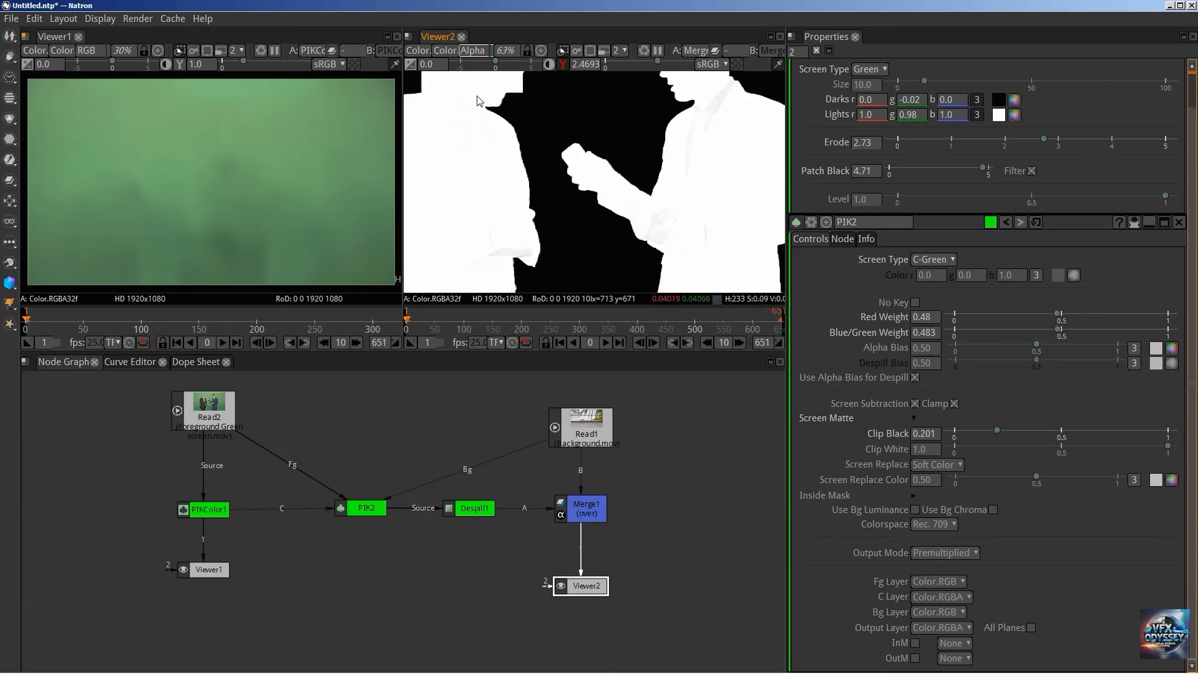
pyautogui.moveTo(537, 112); pyautogui.dragTo(555, 166)
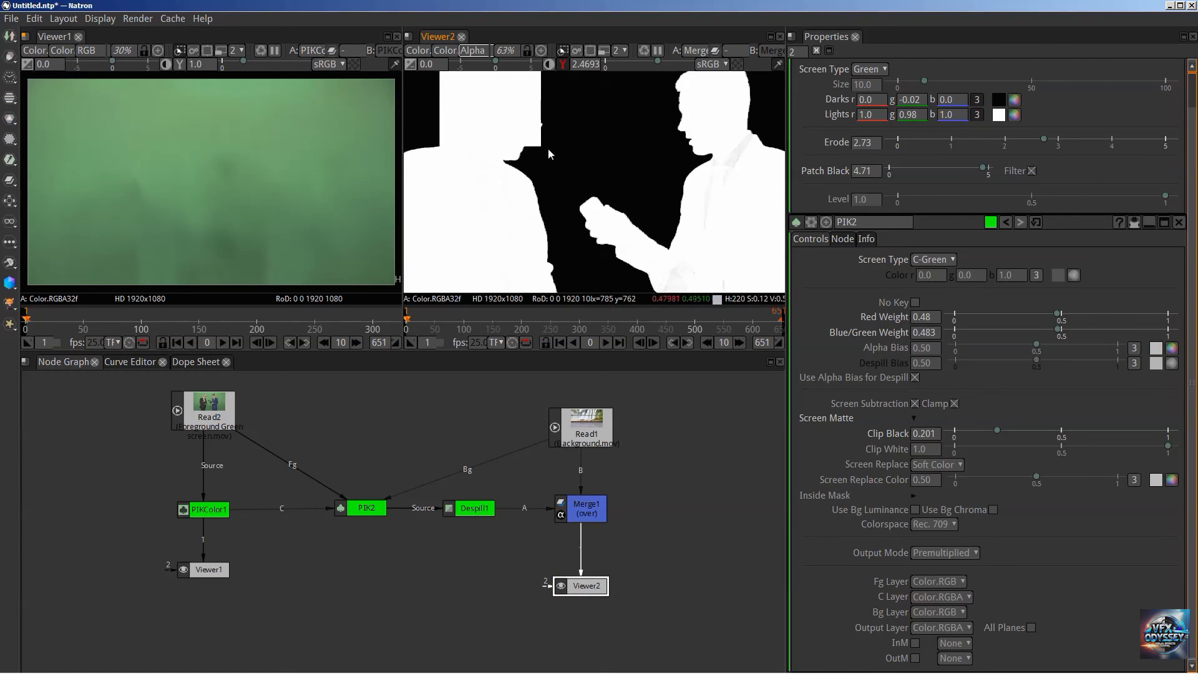
pyautogui.scroll(-5, 548, 148)
pyautogui.scroll(6, 552, 149)
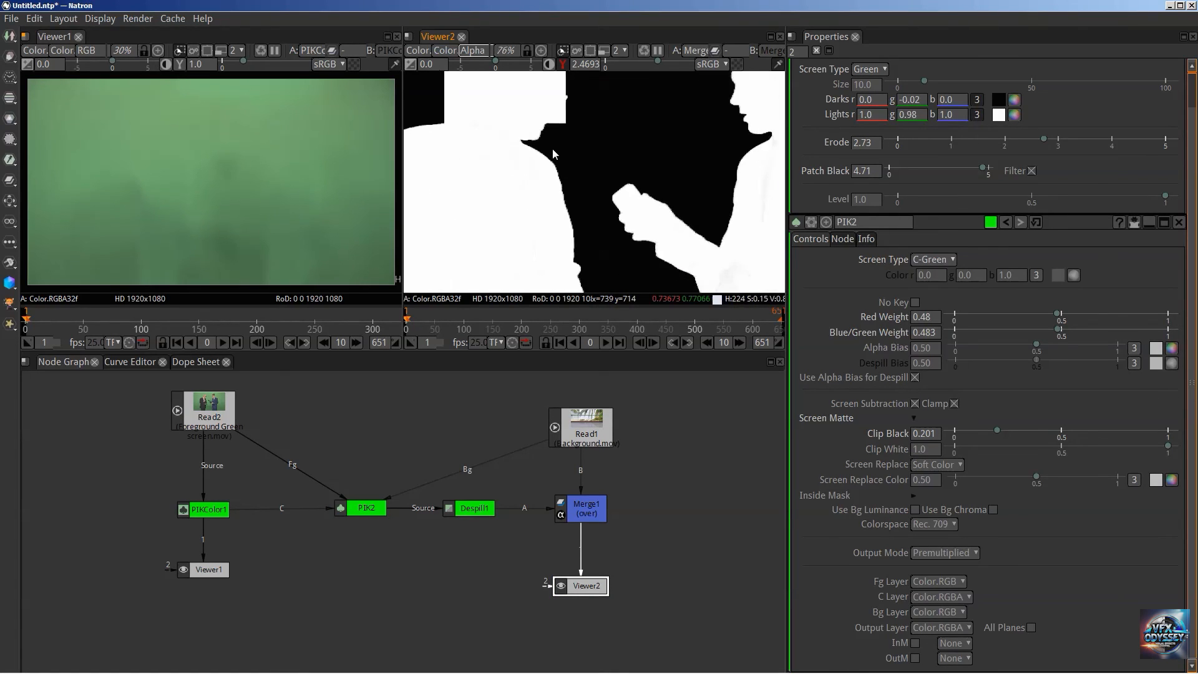
pyautogui.scroll(-3, 552, 148)
pyautogui.moveTo(564, 150); pyautogui.dragTo(551, 179)
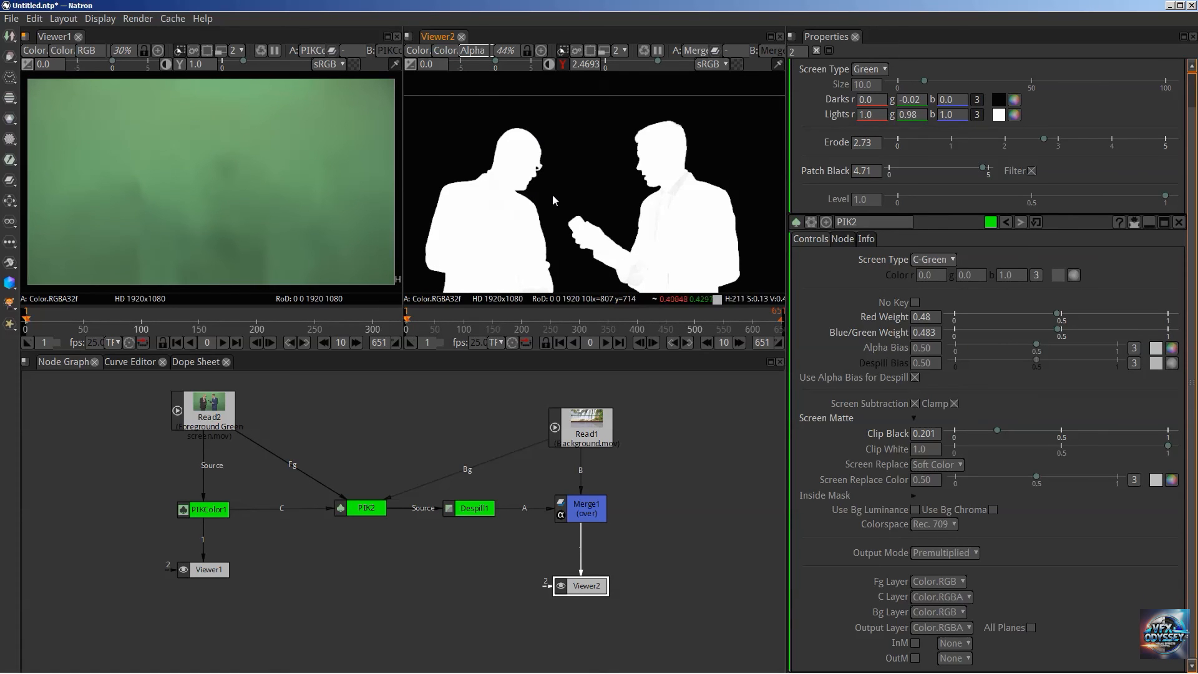
pyautogui.press('f')
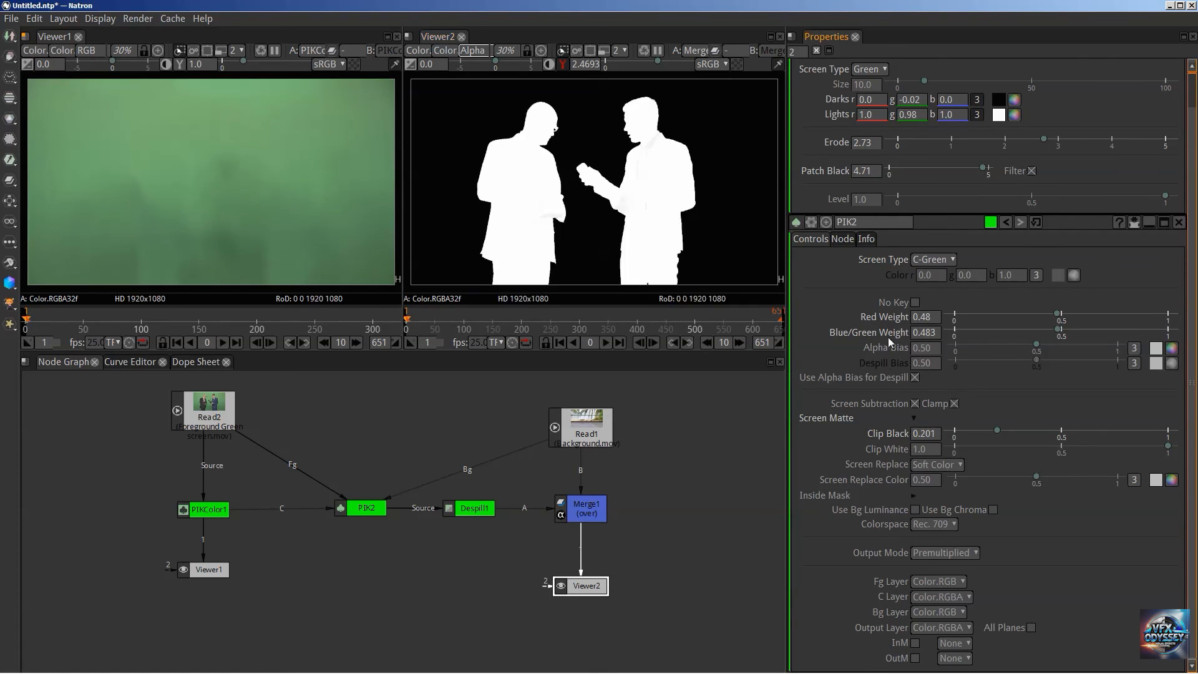
# Lower PIK2's Clip White to 0.764 to fill the grey areas inside the men's matte, checking the hair edge.
pyautogui.moveTo(1167, 447); pyautogui.dragTo(1127, 445)
pyautogui.scroll(6, 616, 137)
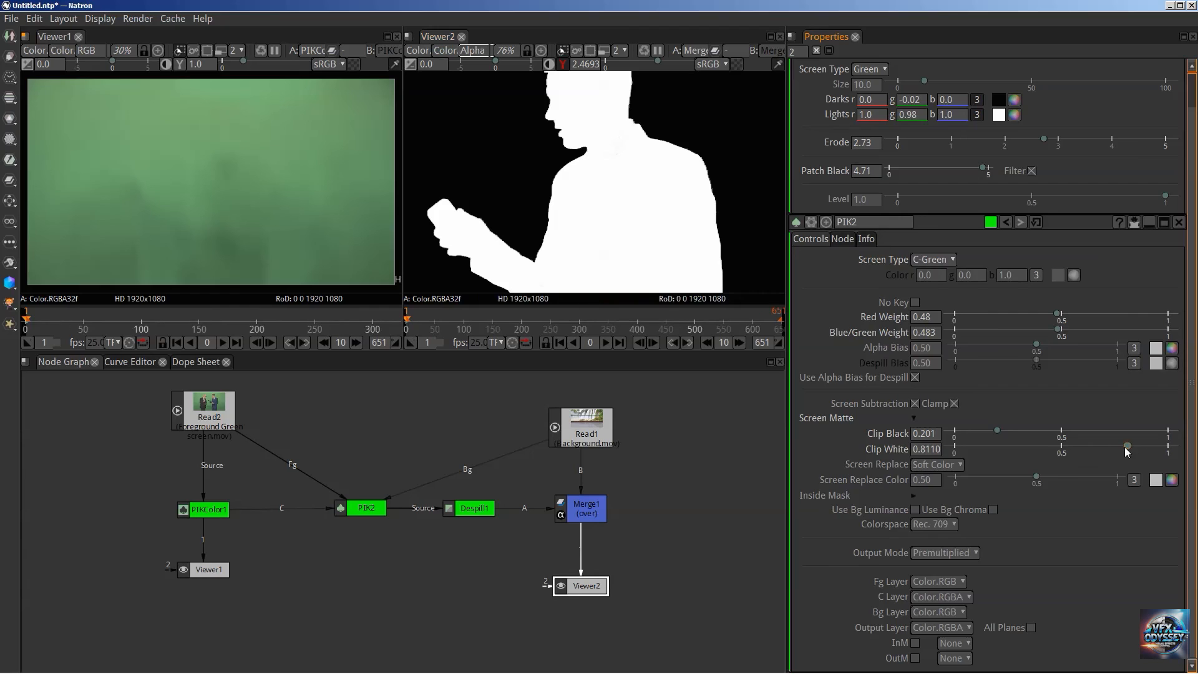
pyautogui.moveTo(1127, 447); pyautogui.dragTo(1117, 445)
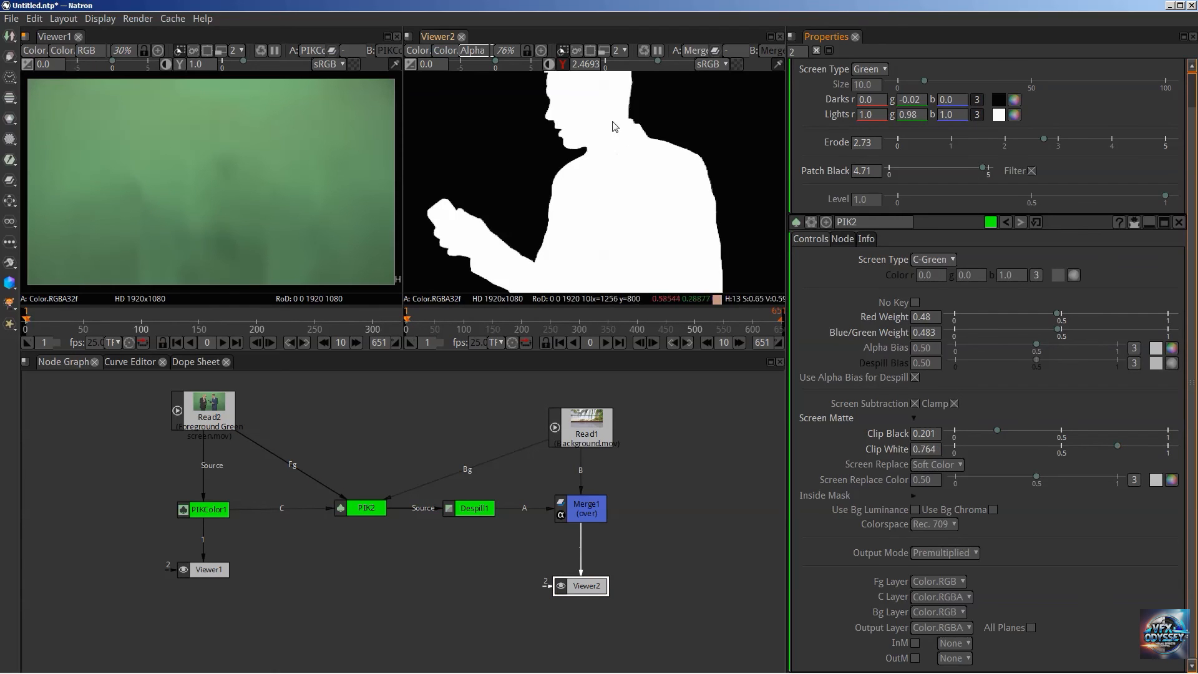
pyautogui.moveTo(613, 120); pyautogui.dragTo(639, 187)
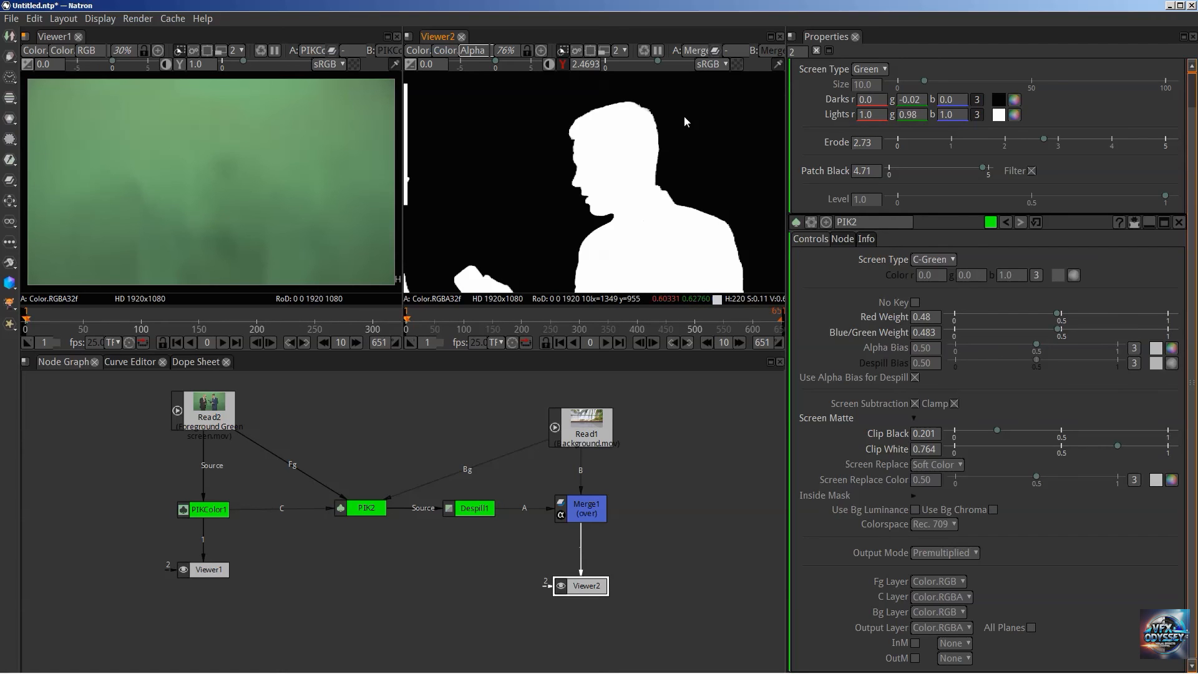
pyautogui.scroll(10, 684, 116)
pyautogui.scroll(15, 609, 128)
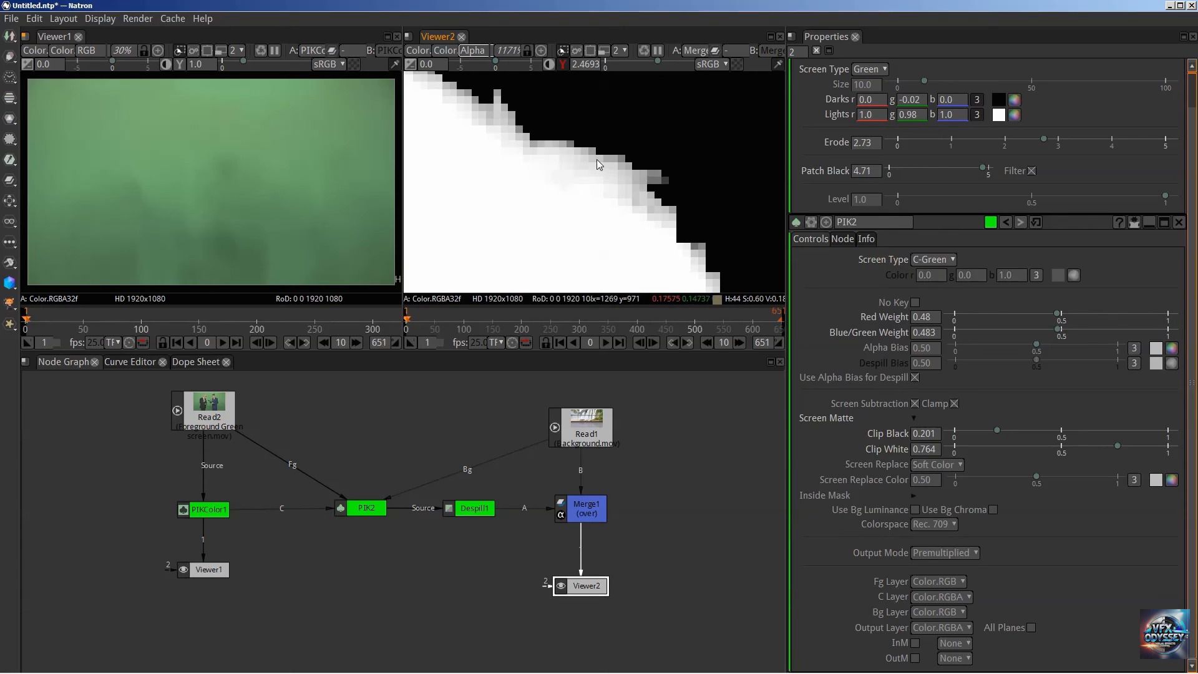
pyautogui.scroll(-20, 596, 159)
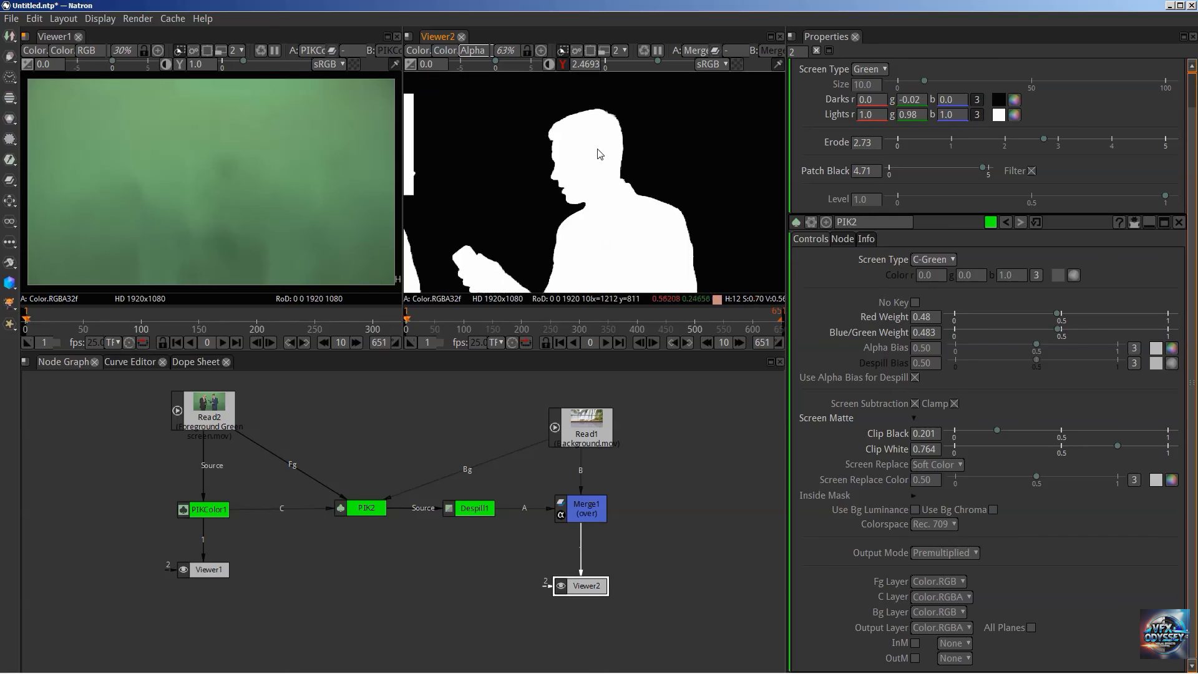
pyautogui.moveTo(598, 149); pyautogui.dragTo(655, 149)
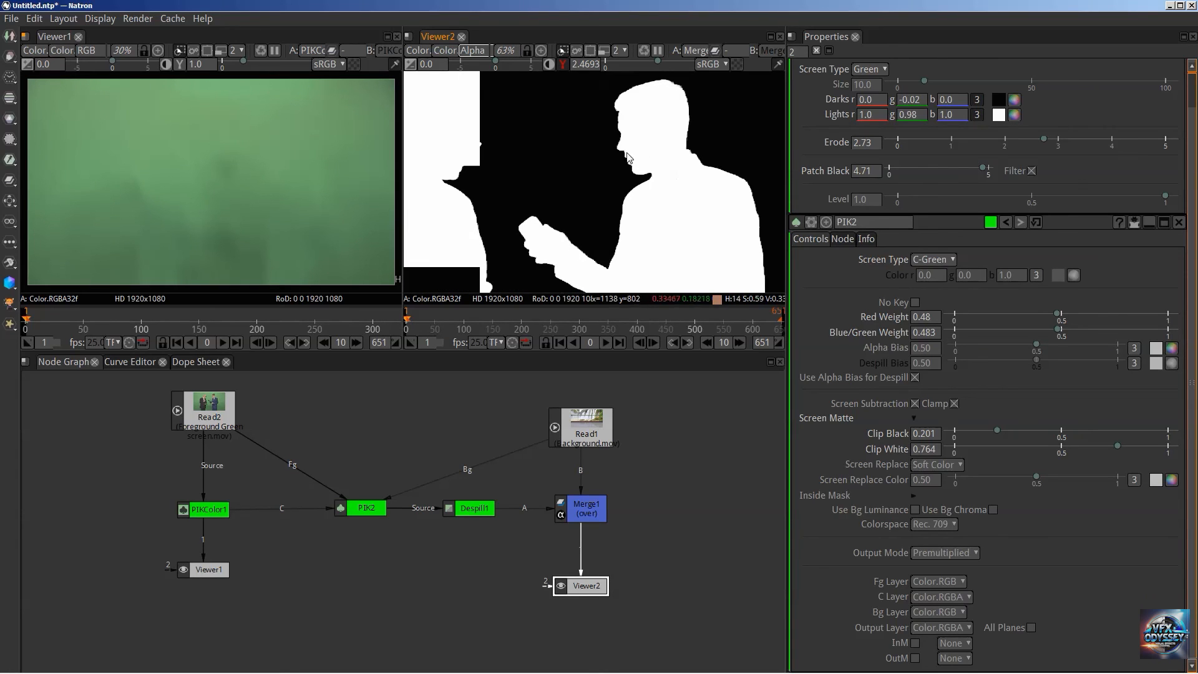
pyautogui.press('f')
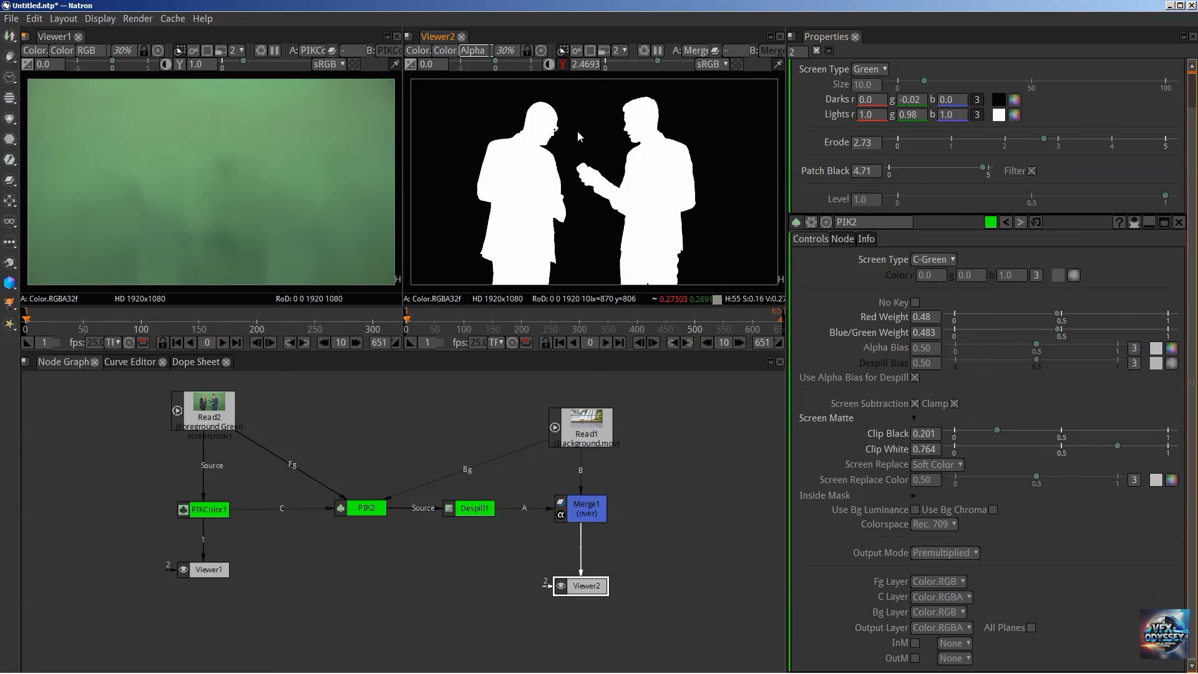
# Switch Viewer2 from the alpha channel back to RGB to show the composite.
pyautogui.press('a')
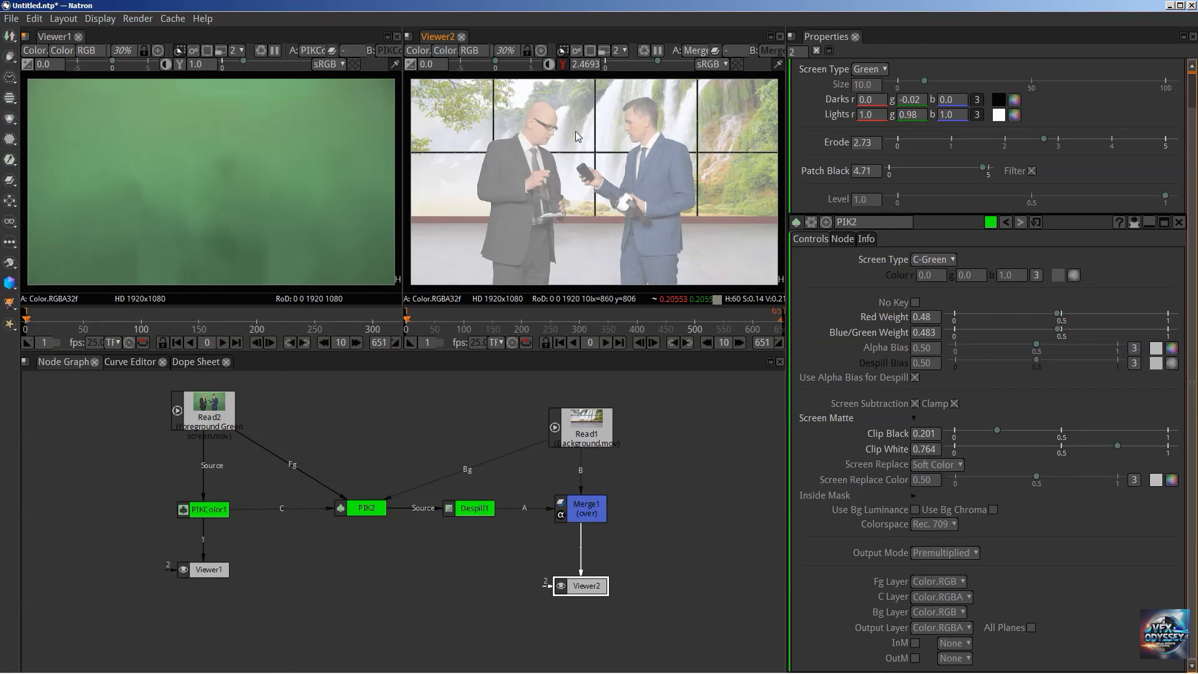
pyautogui.click(474, 52)
pyautogui.click(477, 81)
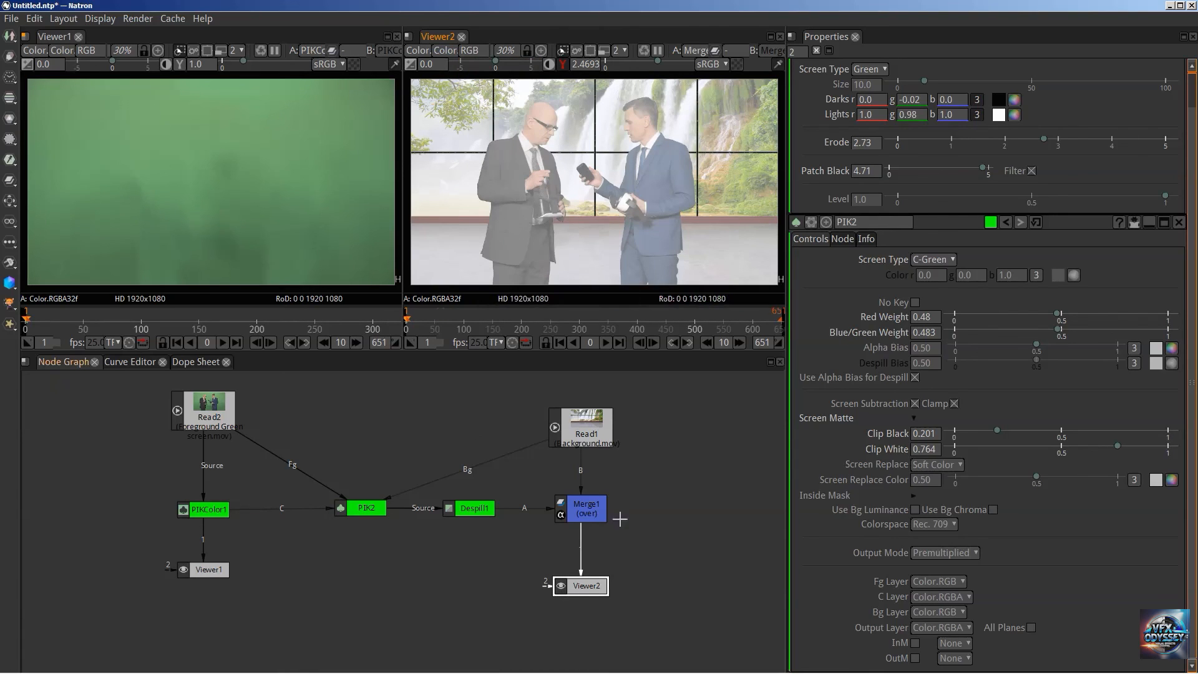
# Disable the Despill1 node to view the composite without spill suppression.
pyautogui.click(485, 515)
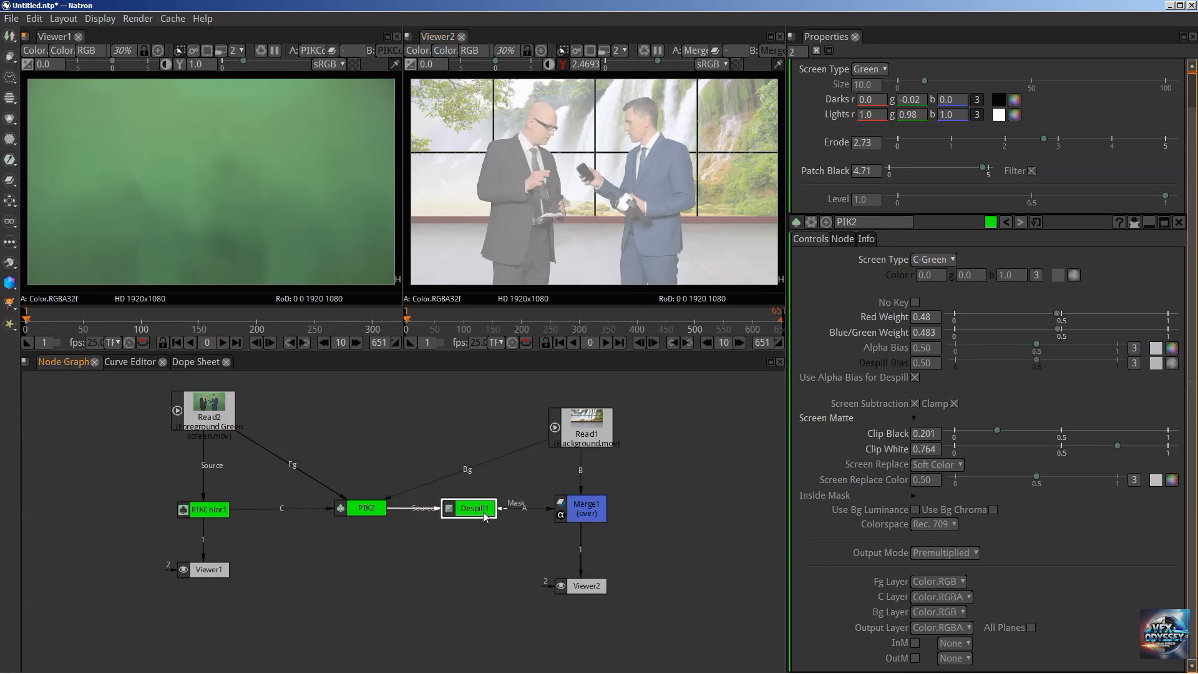
pyautogui.press('d')
pyautogui.click(581, 511)
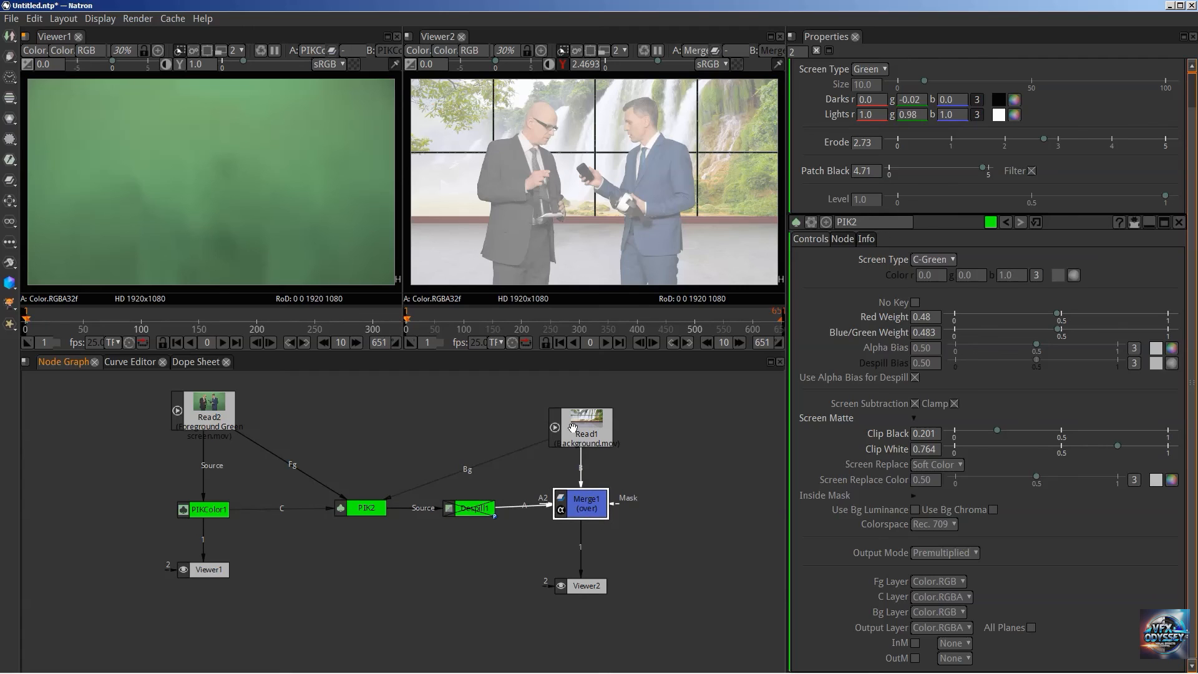
pyautogui.moveTo(583, 502); pyautogui.dragTo(585, 513)
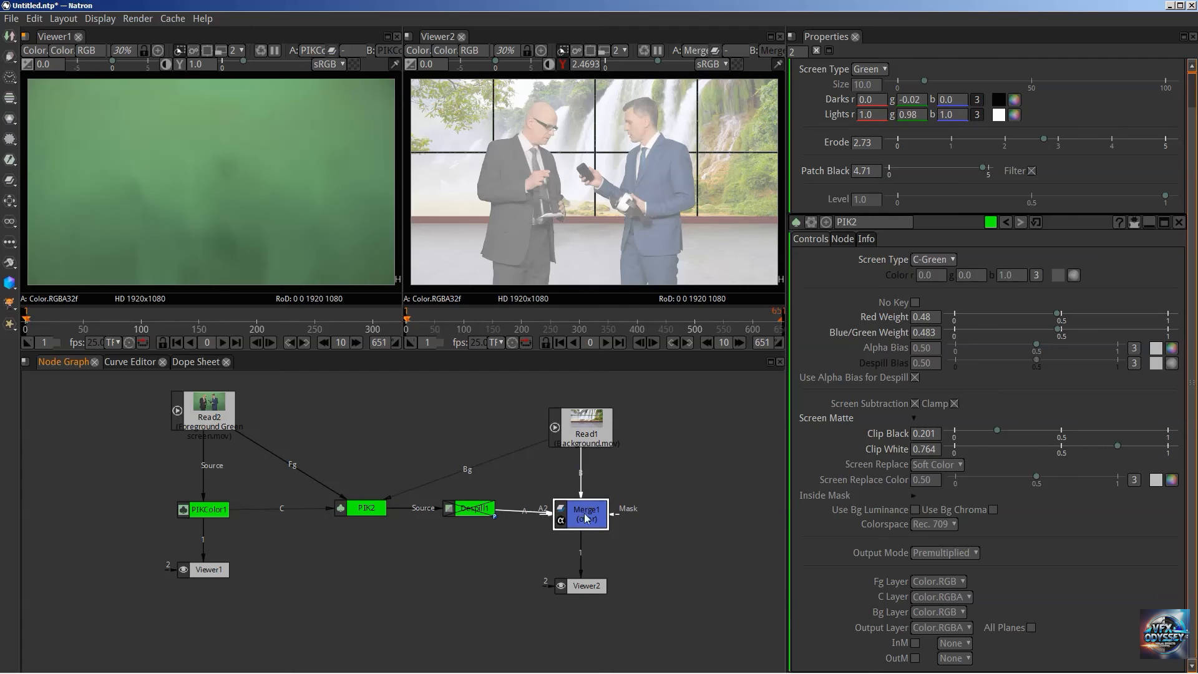
pyautogui.click(474, 510)
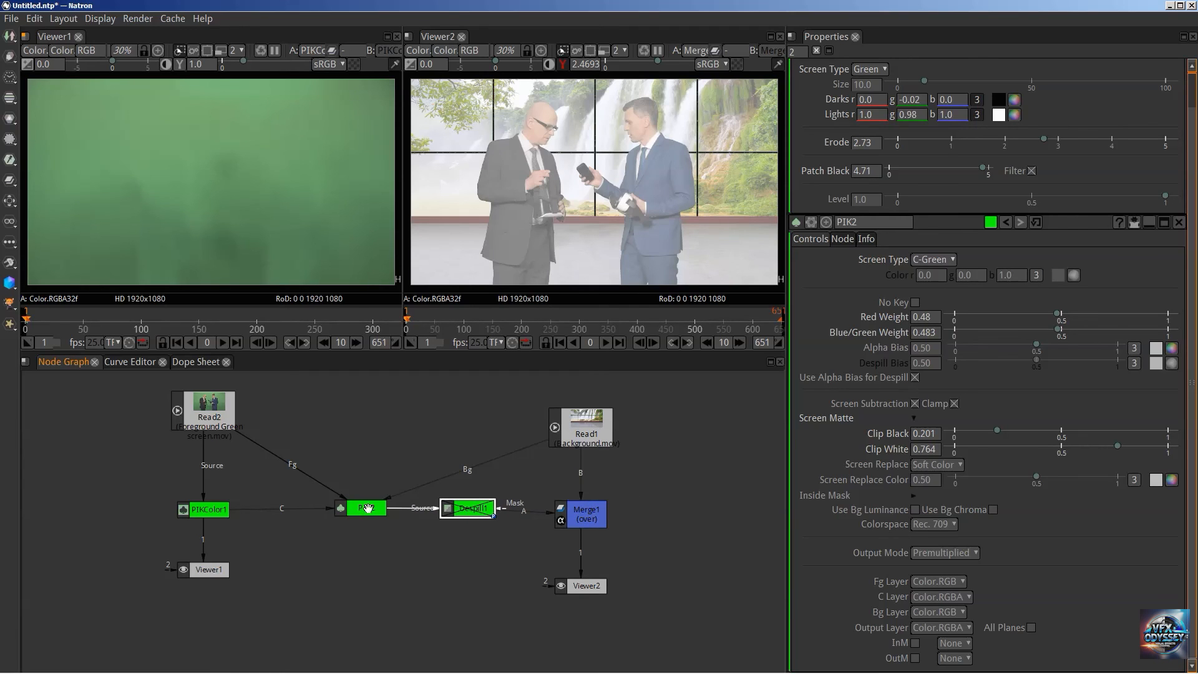
pyautogui.click(369, 509)
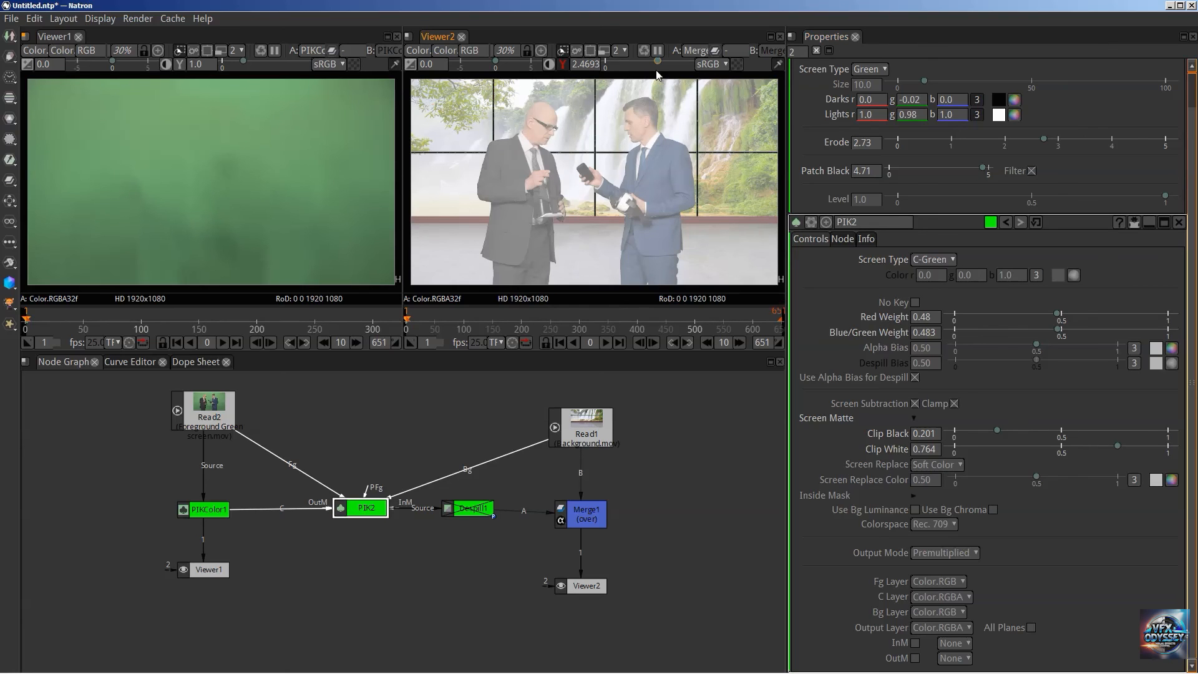
# Reset Viewer2's gamma to 1.0 and re-enable the Despill1 node, checking the right man's hair edge up close.
pyautogui.click(564, 65)
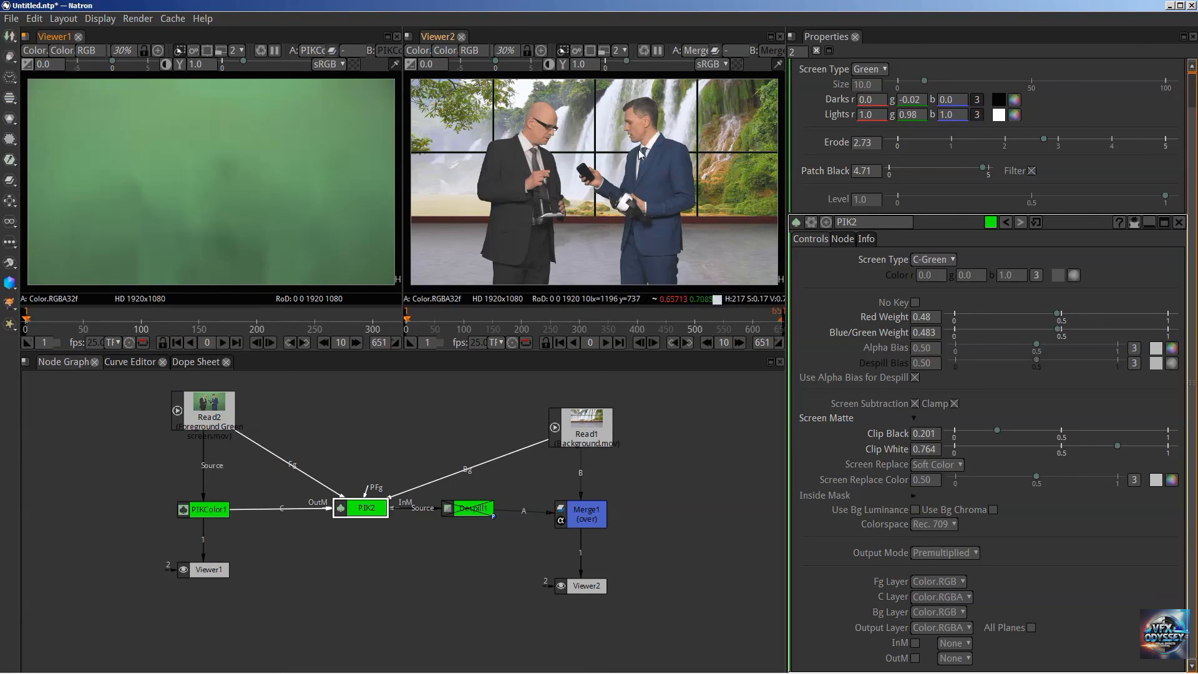
pyautogui.click(468, 508)
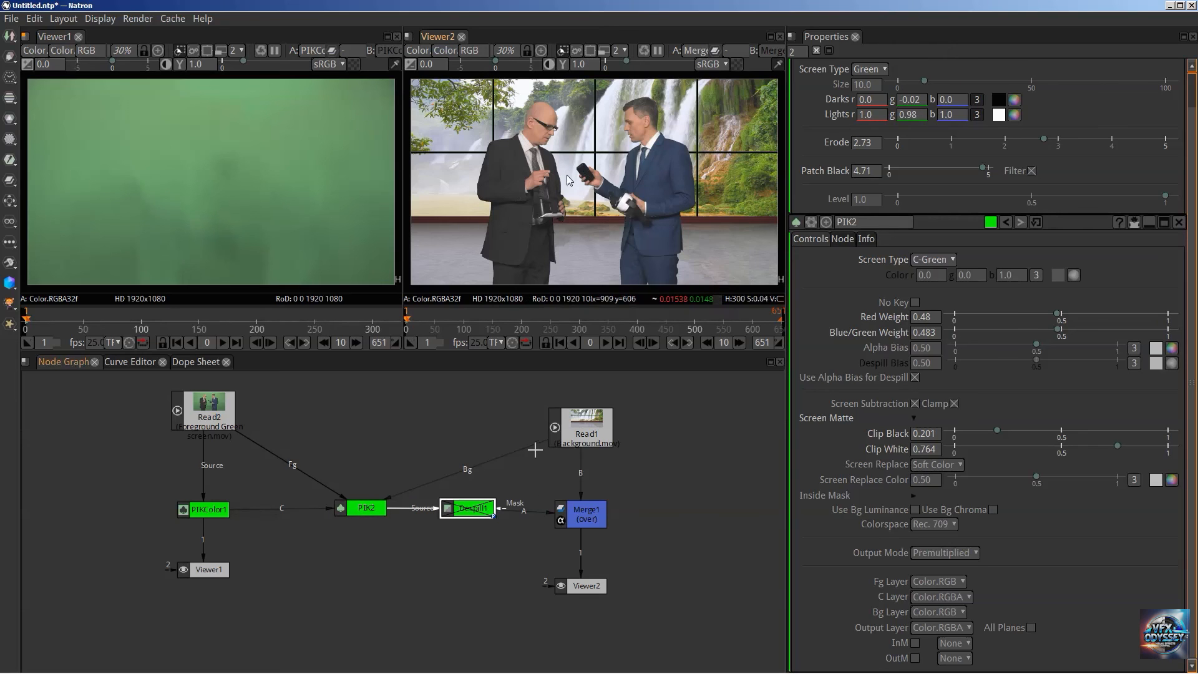
pyautogui.press('d')
pyautogui.scroll(5, 614, 92)
pyautogui.scroll(8, 613, 89)
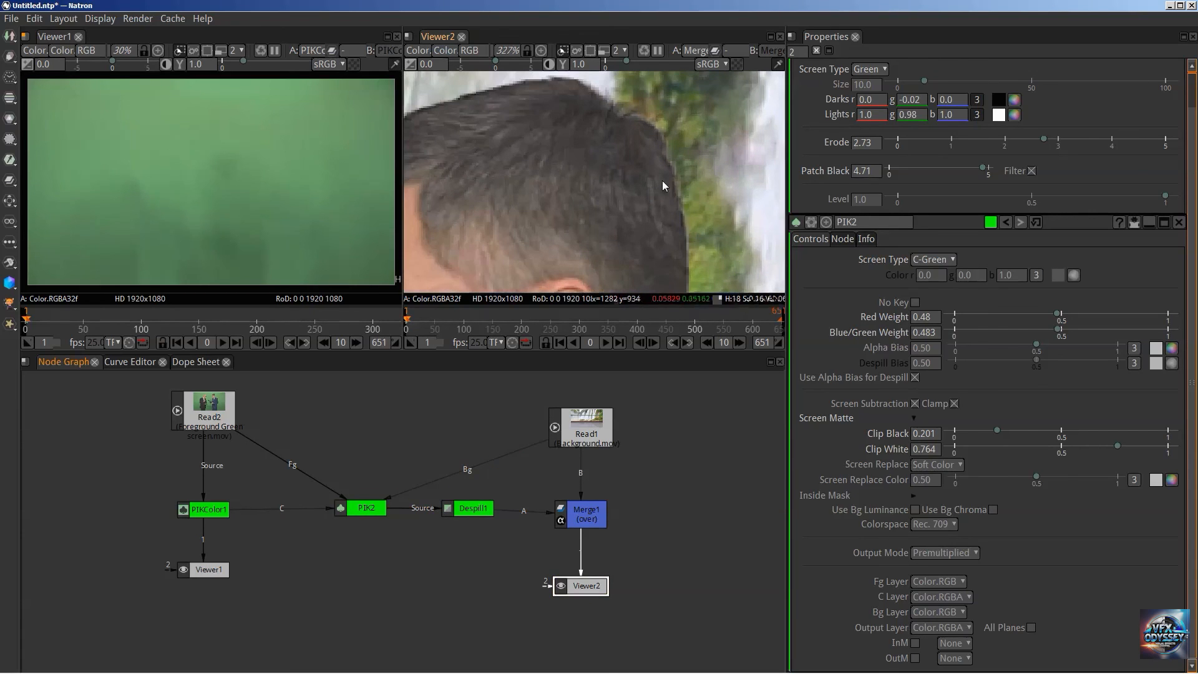
pyautogui.moveTo(673, 162); pyautogui.dragTo(695, 176)
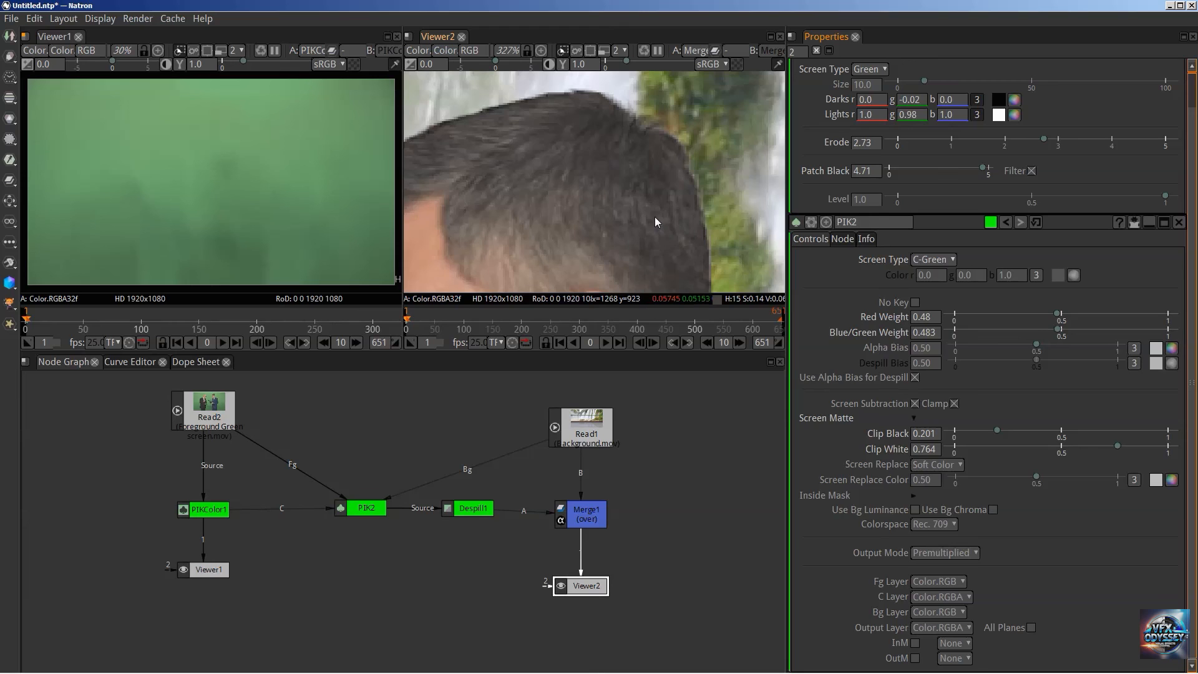
# Shift the PIK2 node slightly toward PIKColor1, reviewing its connections to the foreground, background and Merge1.
pyautogui.scroll(-1, 671, 201)
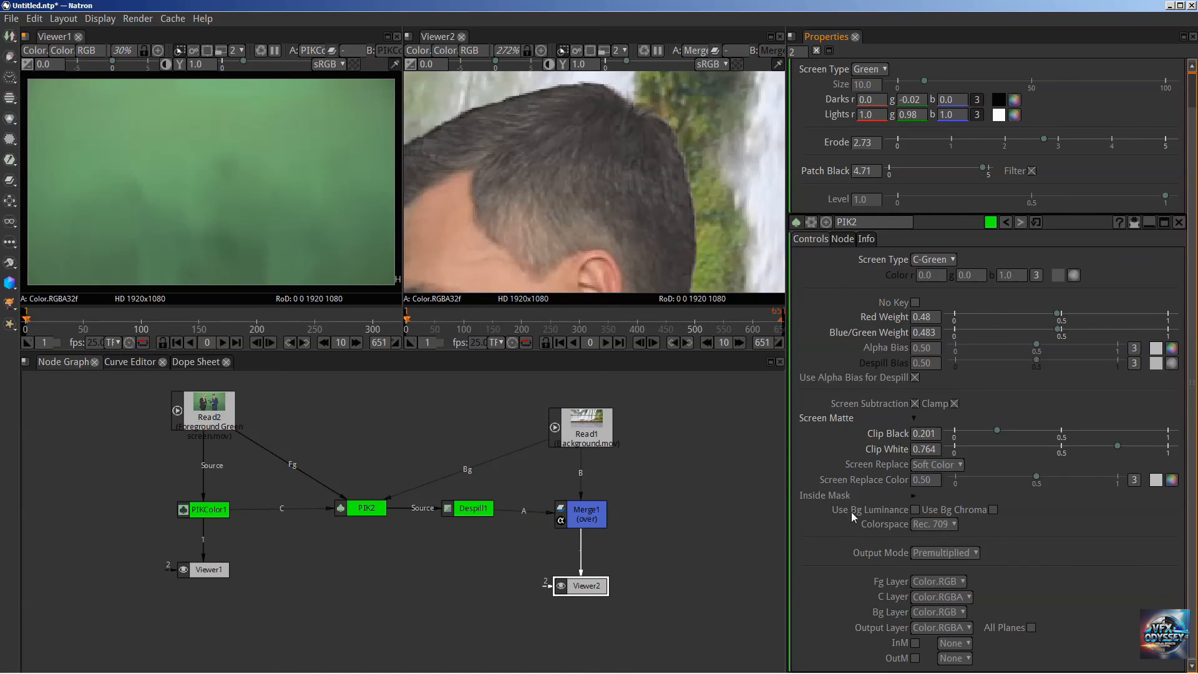
pyautogui.moveTo(860, 509)
pyautogui.click(373, 508)
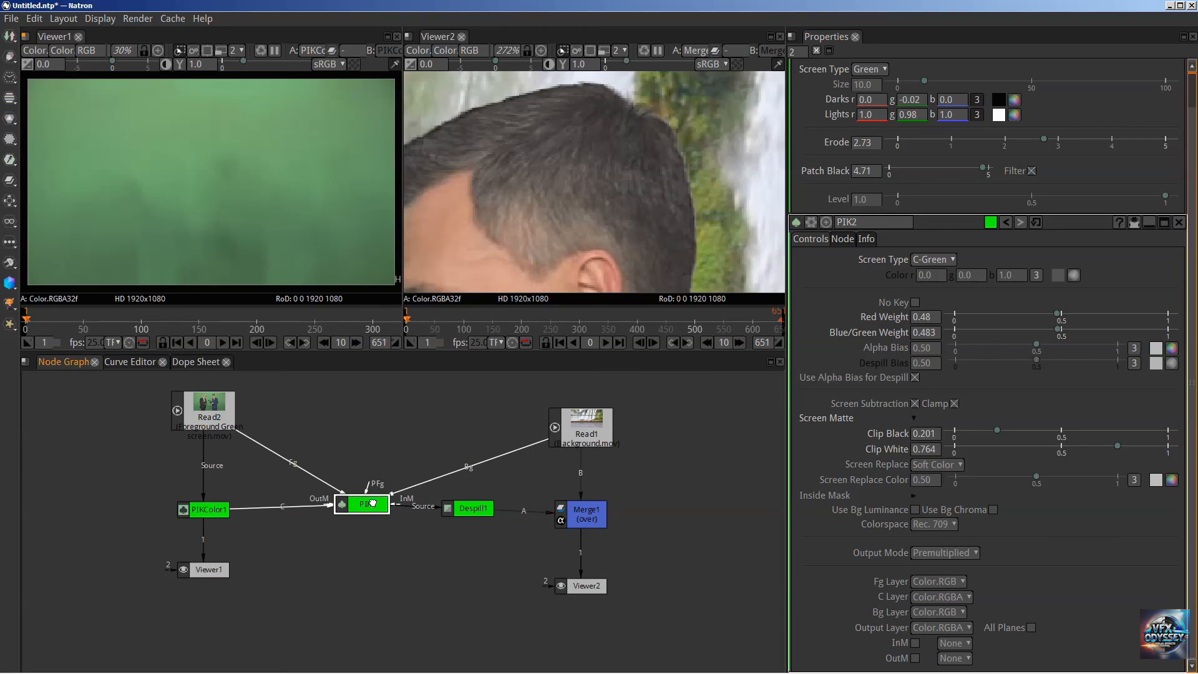
pyautogui.click(371, 427)
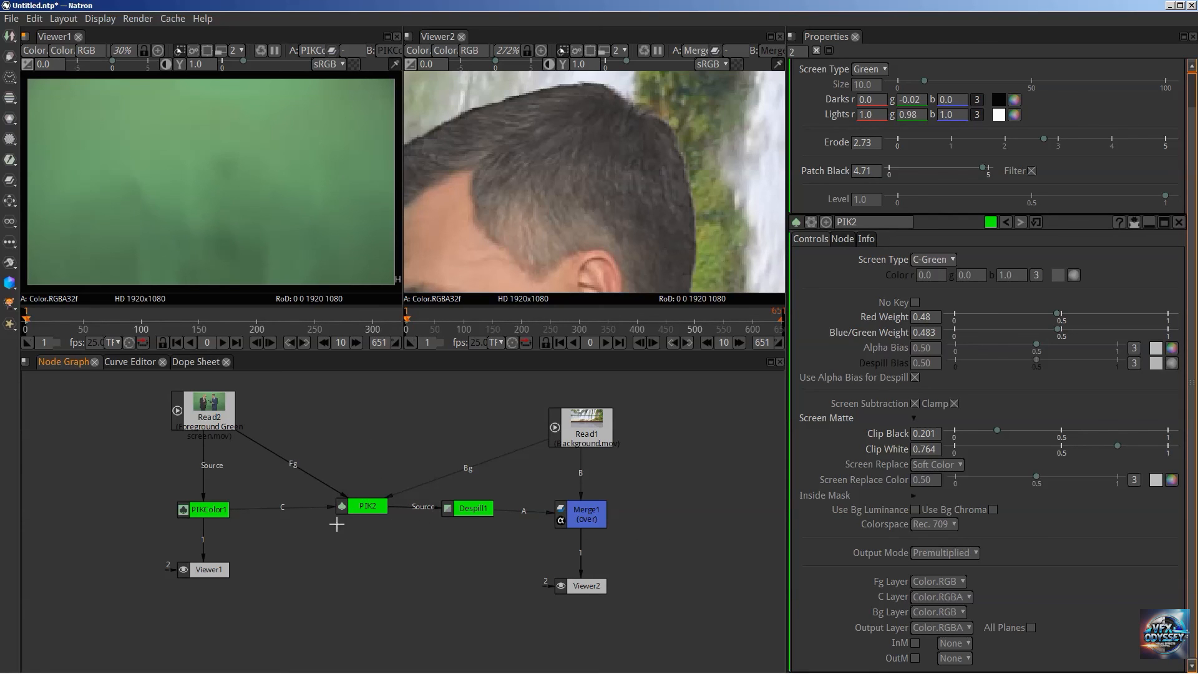
pyautogui.click(367, 508)
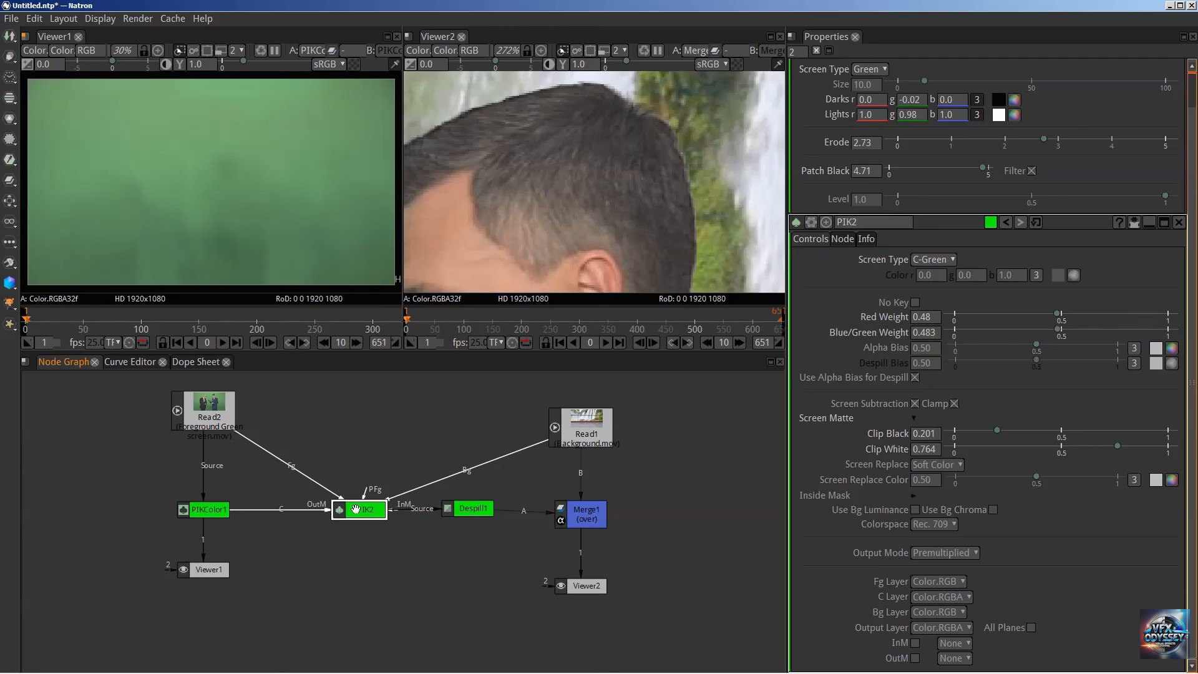
pyautogui.moveTo(355, 509); pyautogui.dragTo(343, 508)
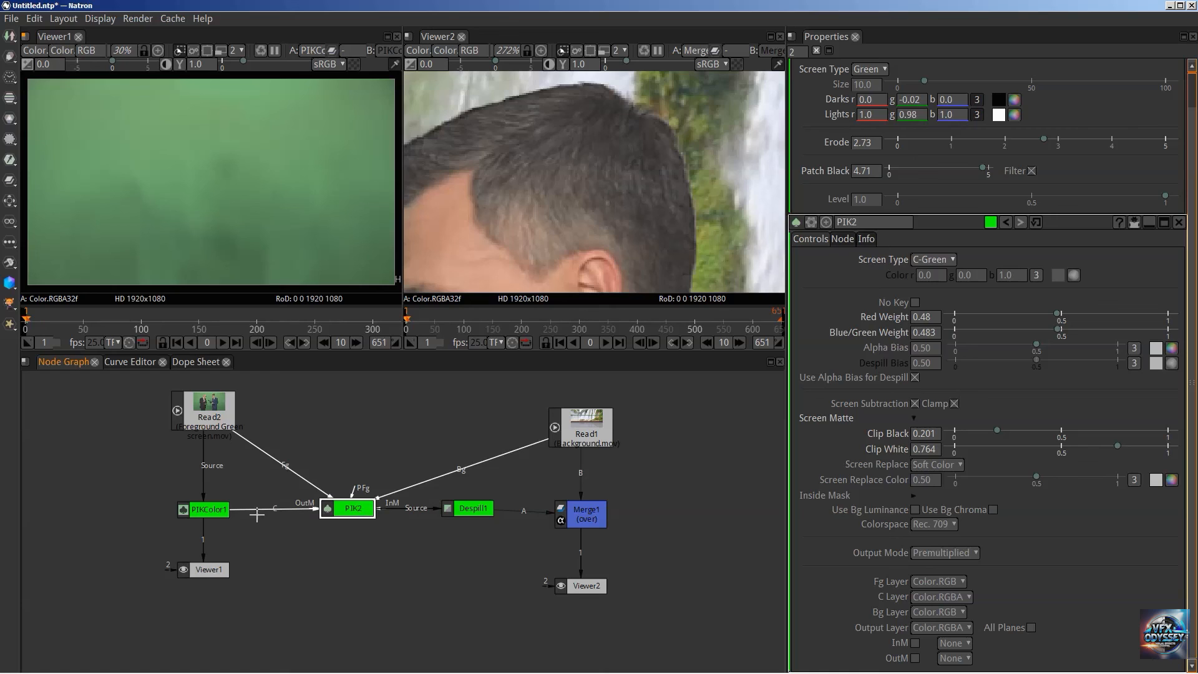
pyautogui.click(213, 515)
pyautogui.click(354, 510)
pyautogui.click(574, 523)
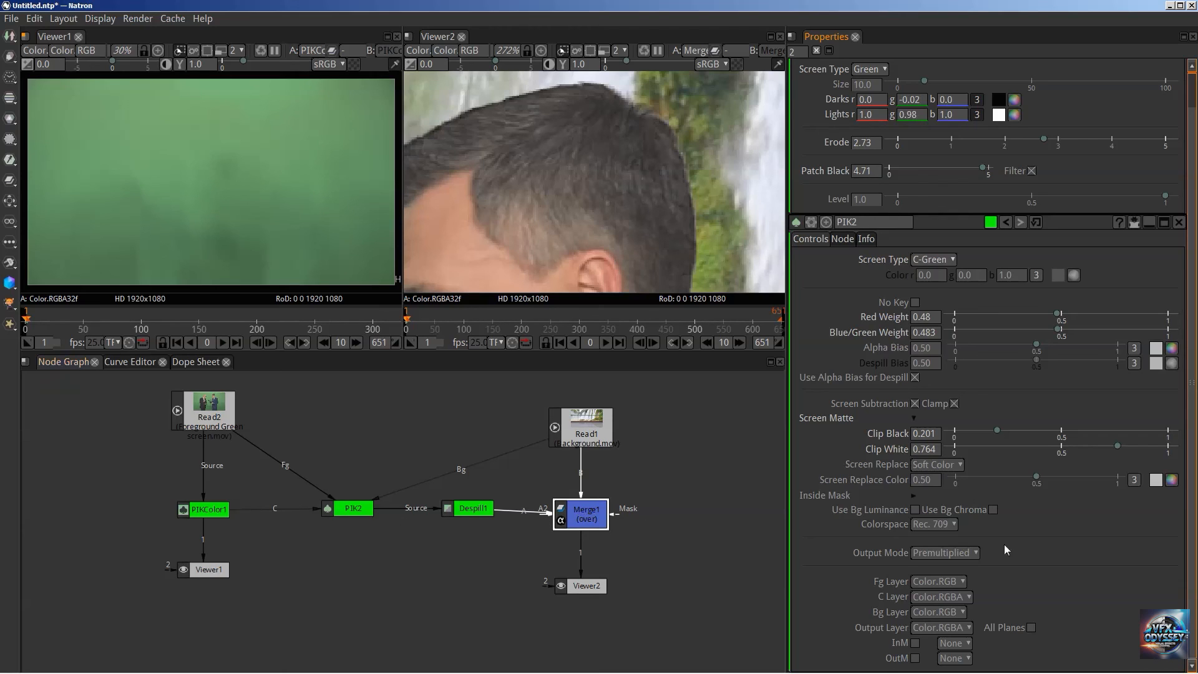
# Enable Use Bg Luminance on PIK2, comparing the right man's hair edge up close with the option on and off.
pyautogui.click(915, 511)
pyautogui.click(915, 511)
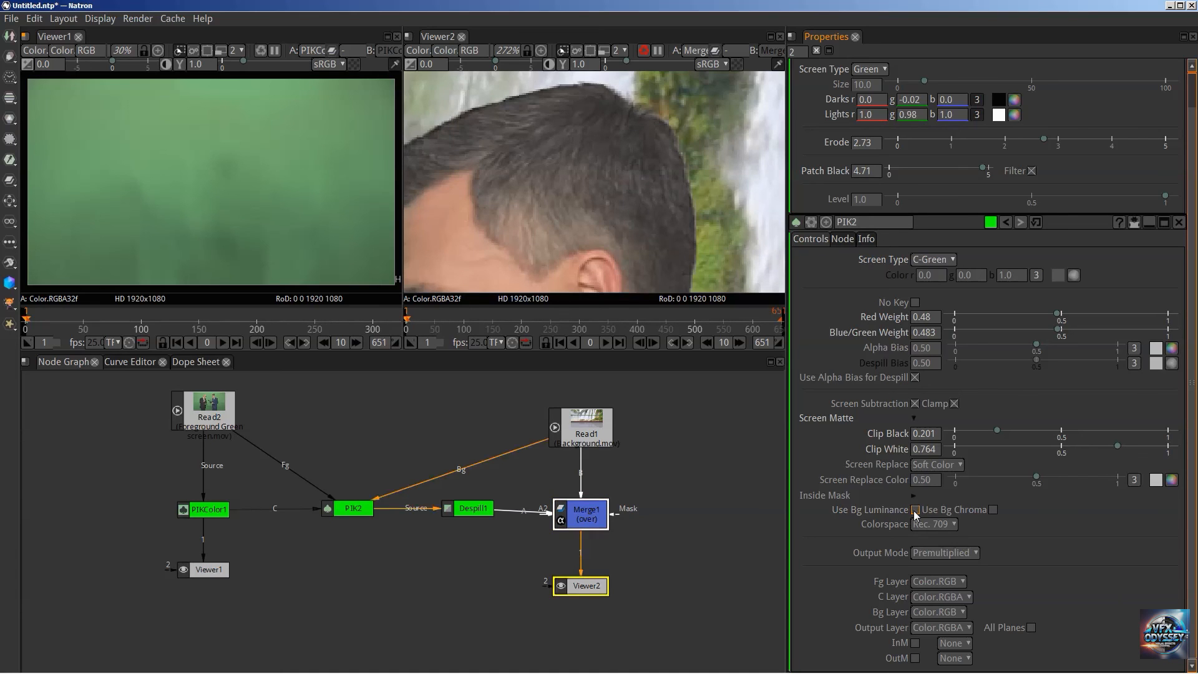
pyautogui.scroll(3, 716, 180)
pyautogui.scroll(4, 679, 197)
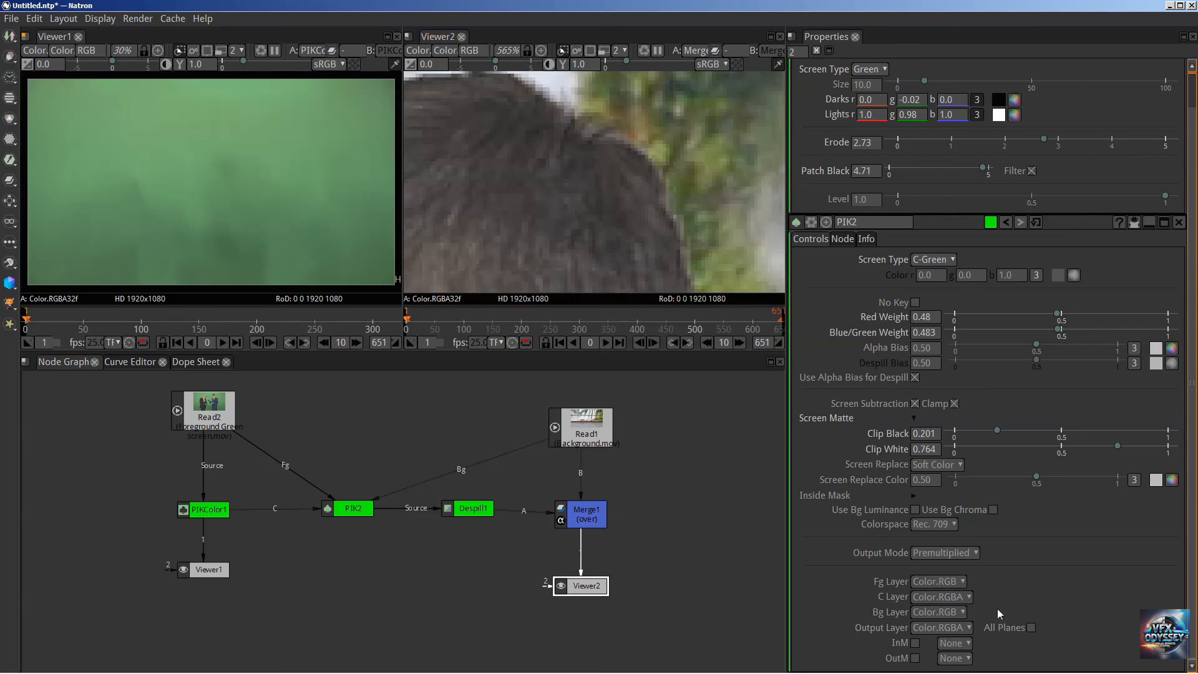
pyautogui.click(915, 508)
pyautogui.click(915, 508)
pyautogui.click(916, 509)
pyautogui.click(916, 508)
pyautogui.click(915, 508)
pyautogui.click(916, 509)
pyautogui.click(915, 510)
pyautogui.click(915, 510)
pyautogui.click(915, 509)
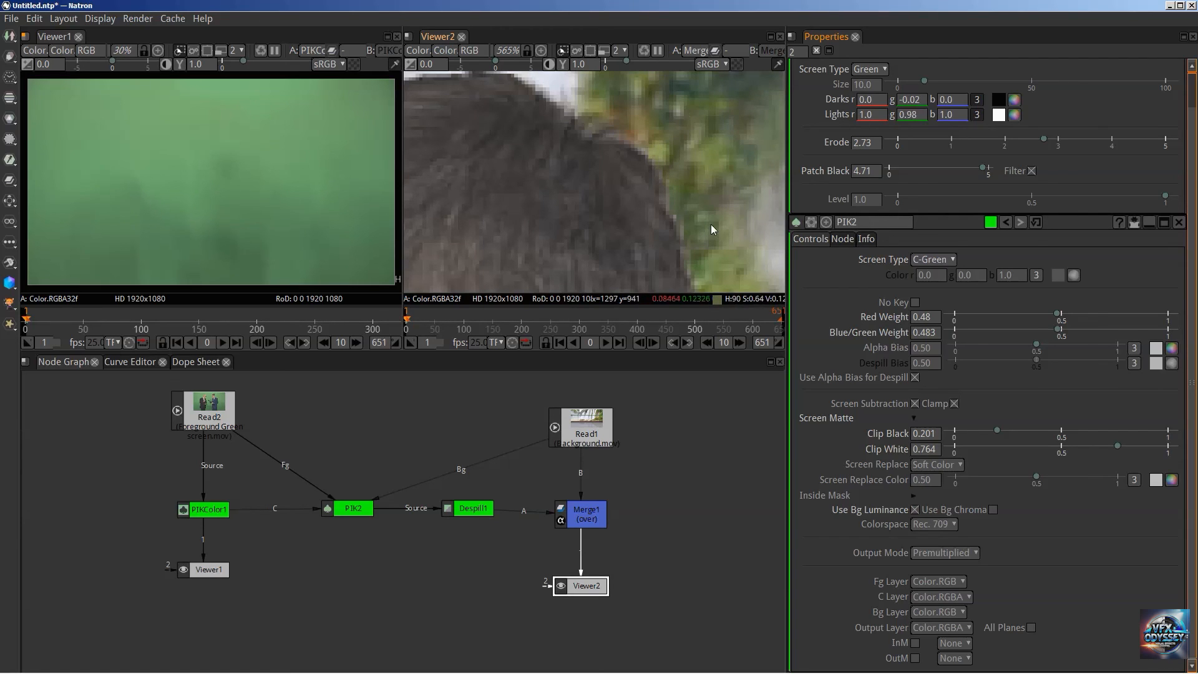
# Enable Use Bg Chroma on PIK2 alongside Use Bg Luminance, comparing the hair edge with each option on and off.
pyautogui.click(993, 510)
pyautogui.click(992, 510)
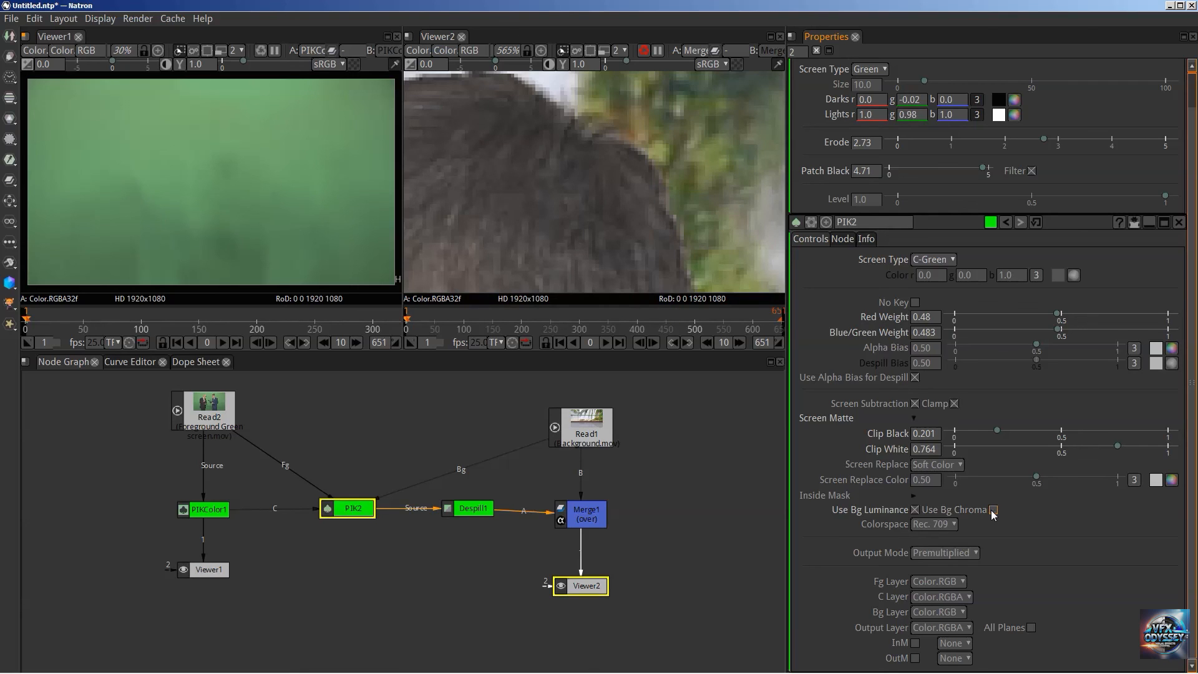
pyautogui.click(915, 510)
pyautogui.click(915, 509)
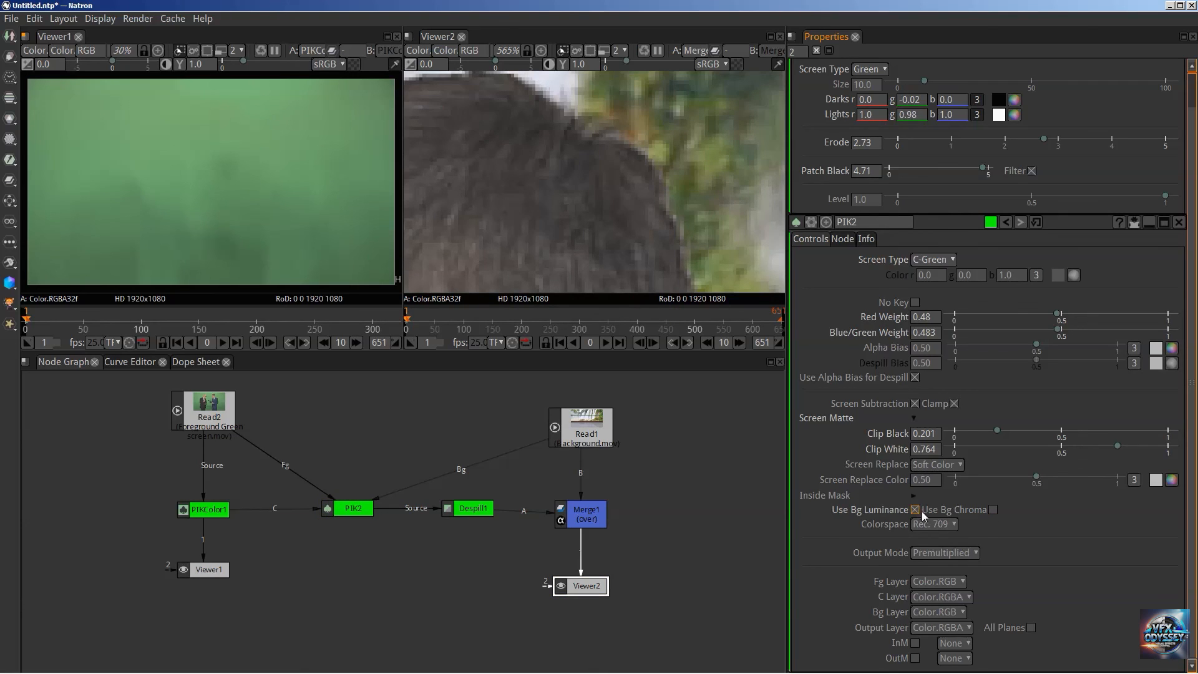
pyautogui.click(993, 510)
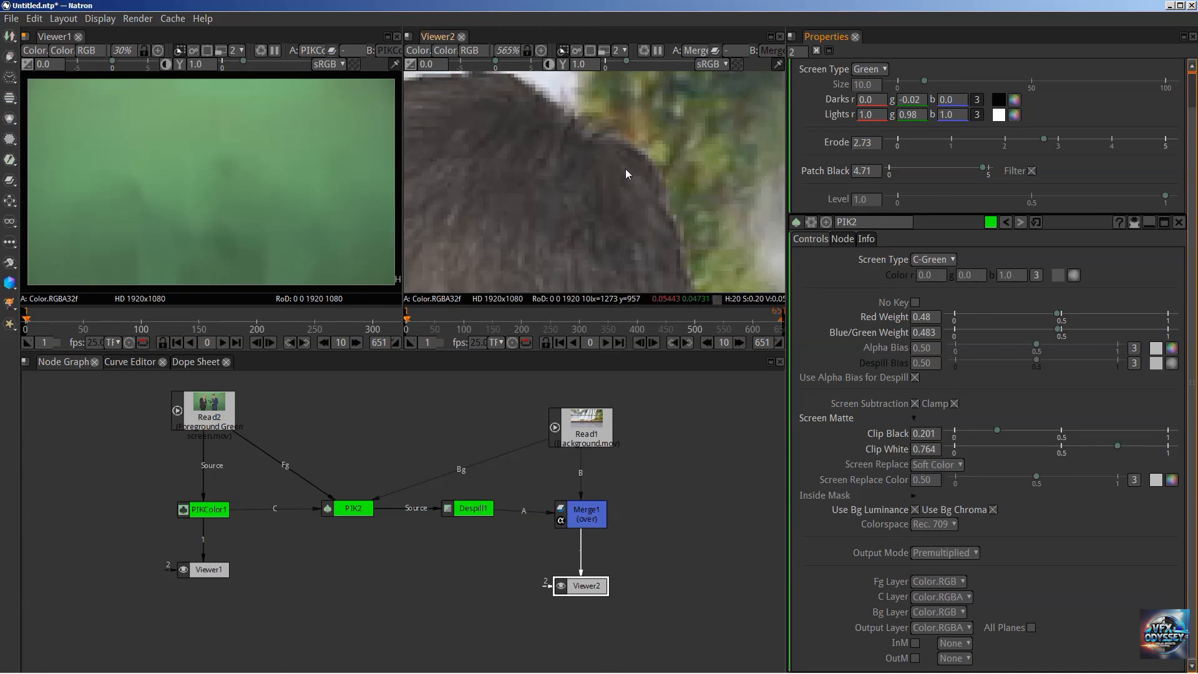
# Inspect the right man's hair, face and shoulder edges in the composite at several magnifications.
pyautogui.scroll(-6, 625, 169)
pyautogui.scroll(3, 644, 199)
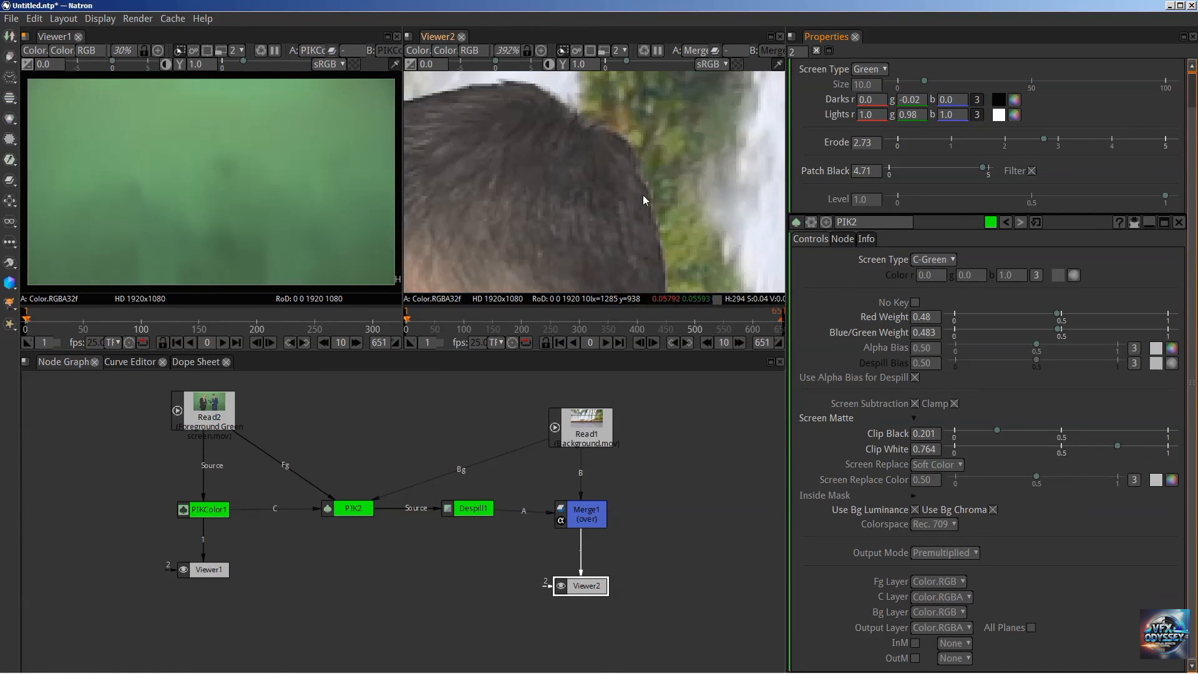
pyautogui.scroll(-3, 673, 195)
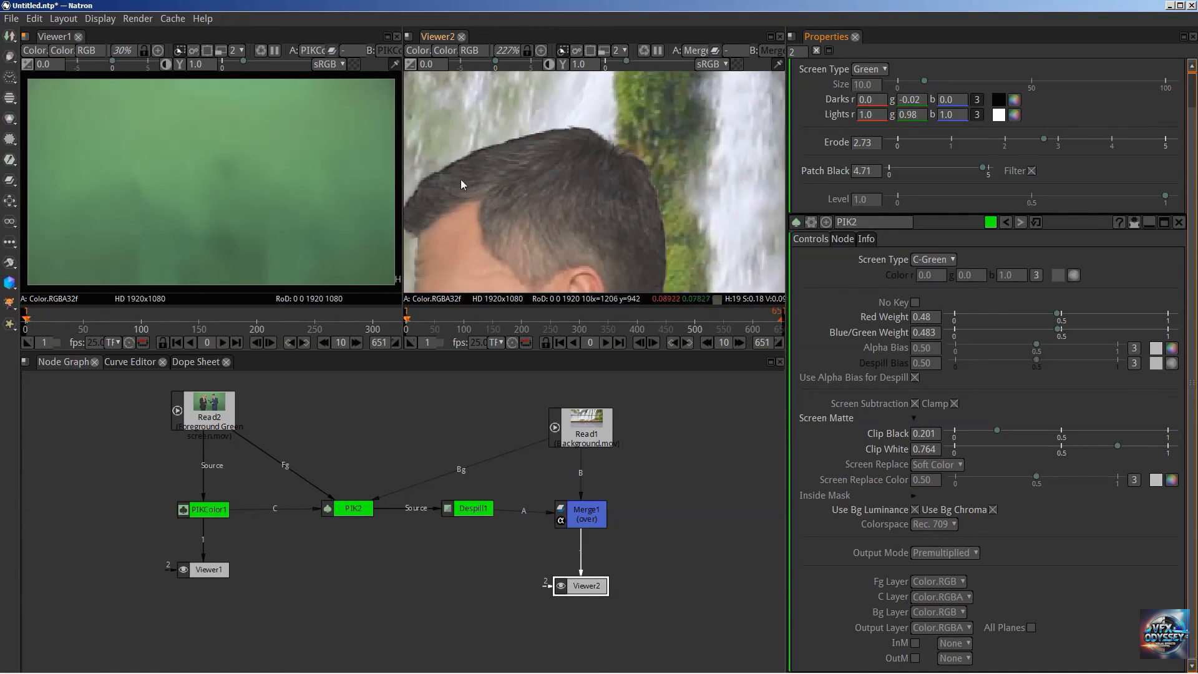
pyautogui.moveTo(460, 178); pyautogui.dragTo(548, 120)
pyautogui.moveTo(572, 191); pyautogui.dragTo(548, 125)
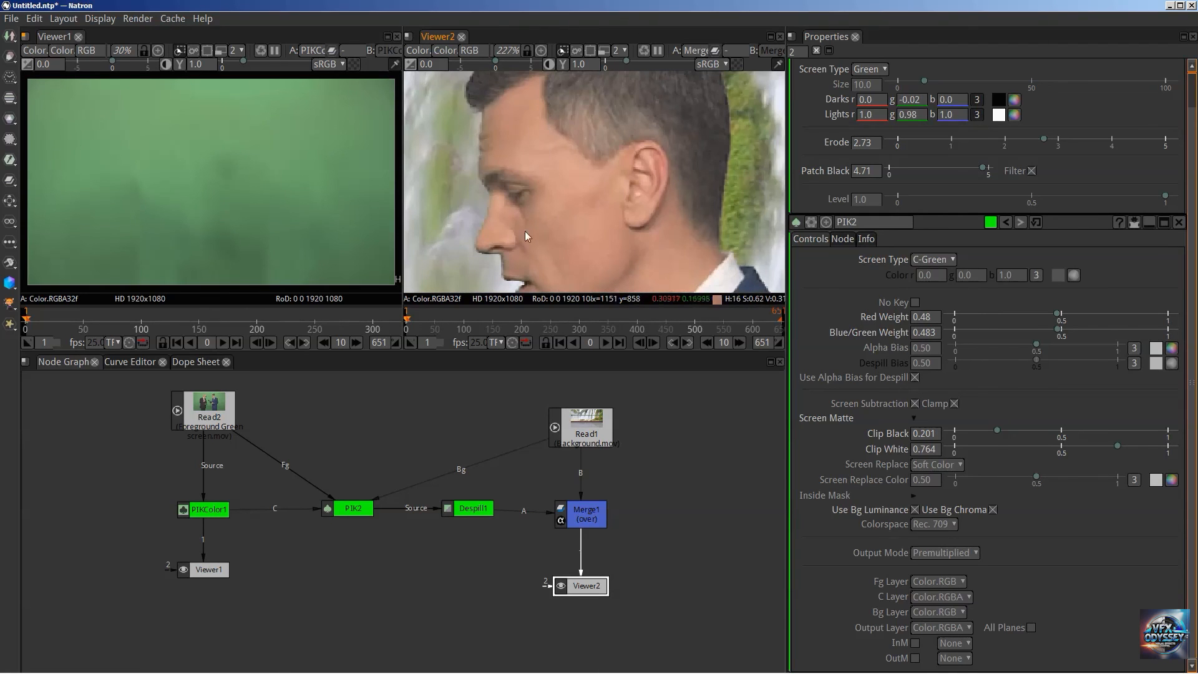
pyautogui.scroll(-4, 560, 179)
pyautogui.scroll(-1, 604, 204)
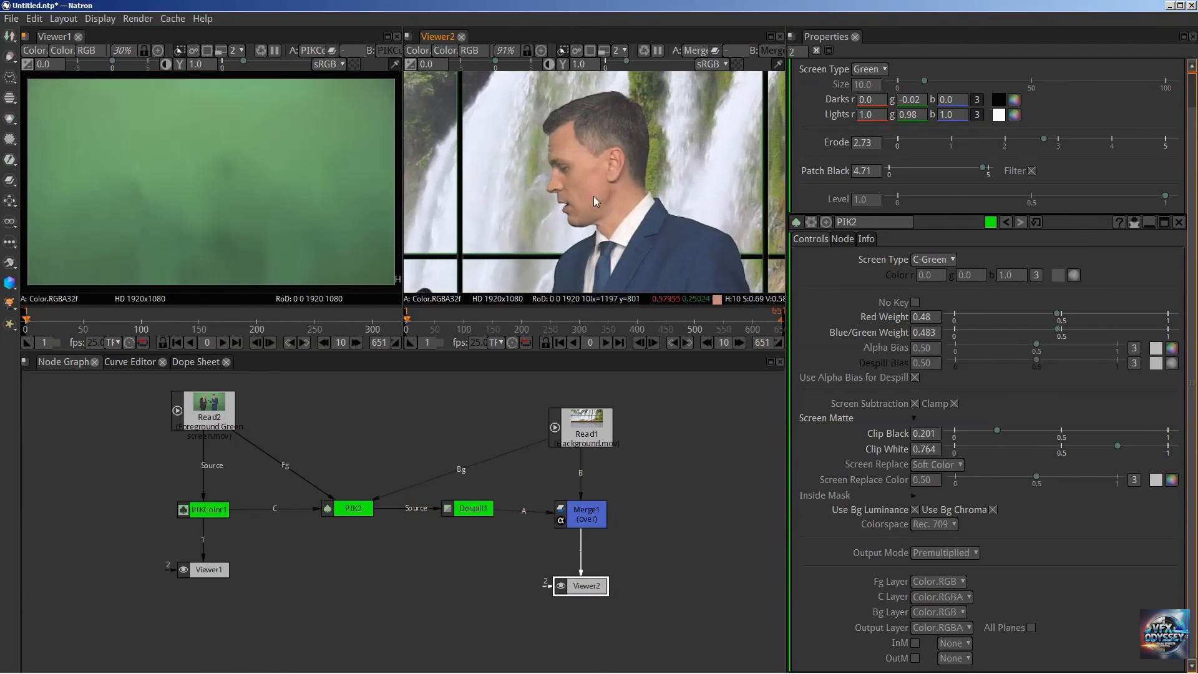
pyautogui.moveTo(594, 196); pyautogui.dragTo(623, 160)
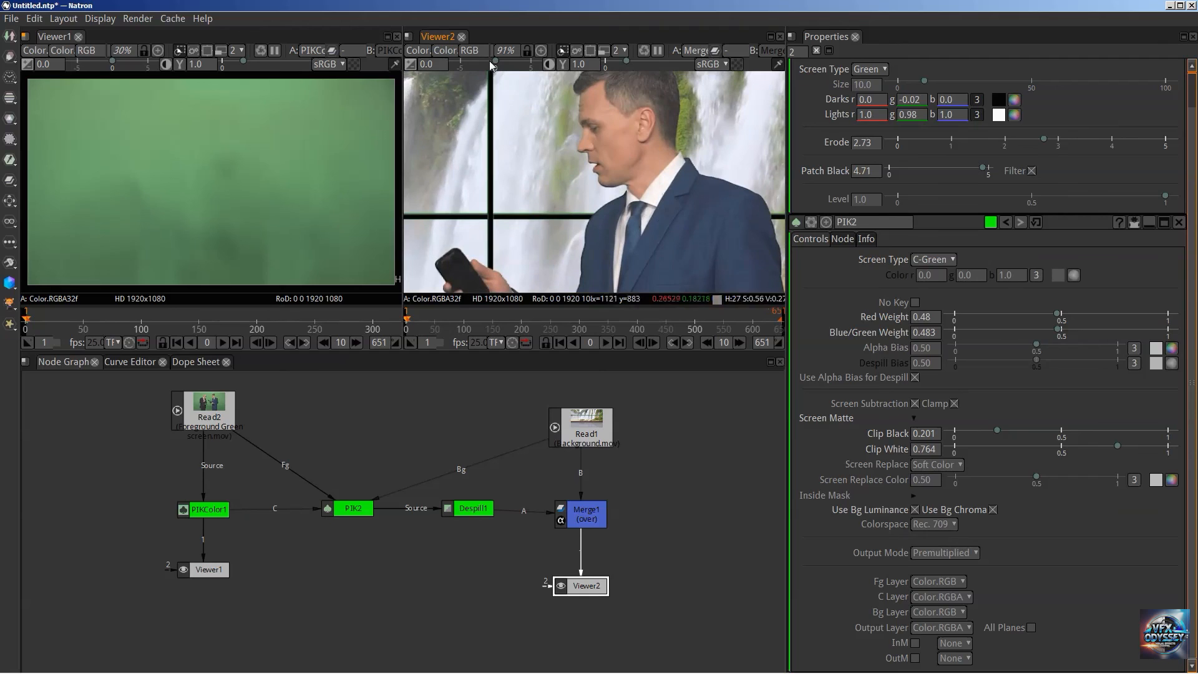
# Show the alpha channel in Viewer2 and lower PIK2's Clip White to 0.525 to fill the specks inside the right man's matte.
pyautogui.press('a')
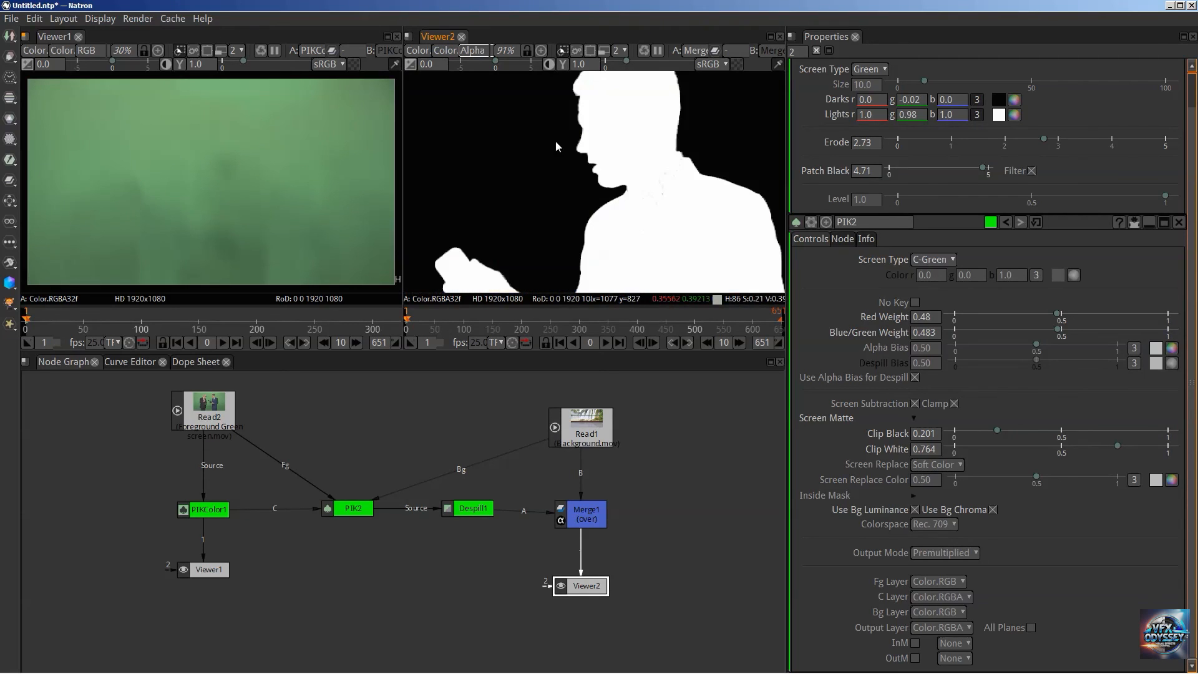
pyautogui.scroll(5, 711, 187)
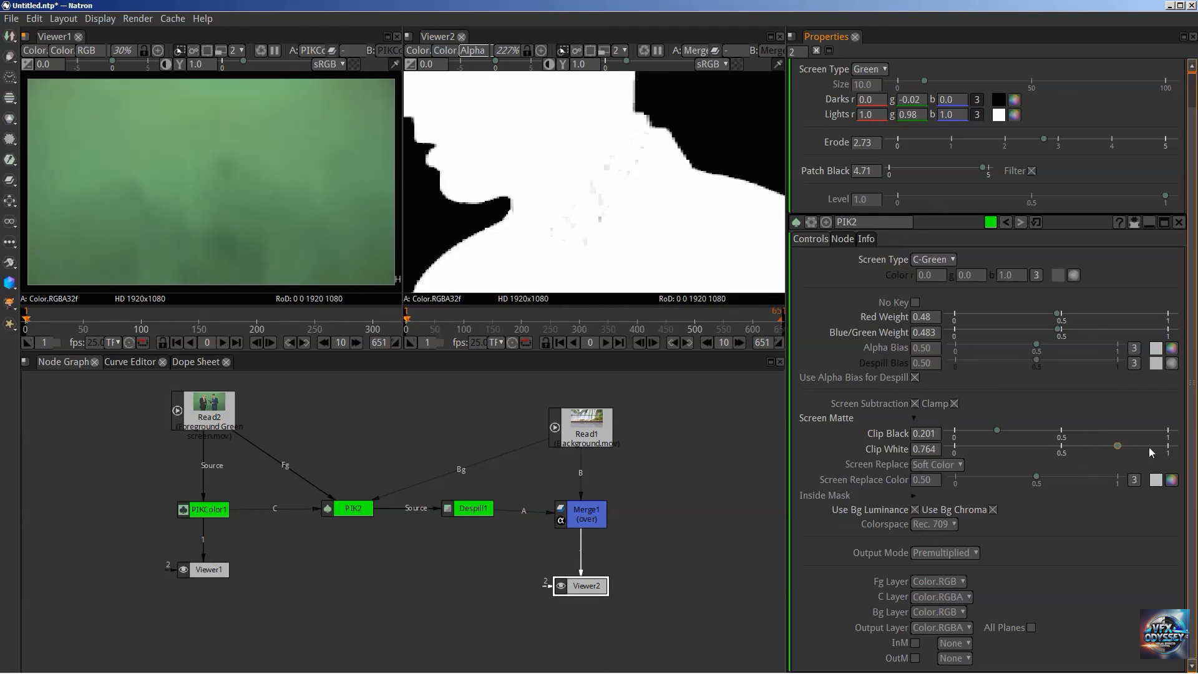
pyautogui.moveTo(1117, 446); pyautogui.dragTo(1068, 449)
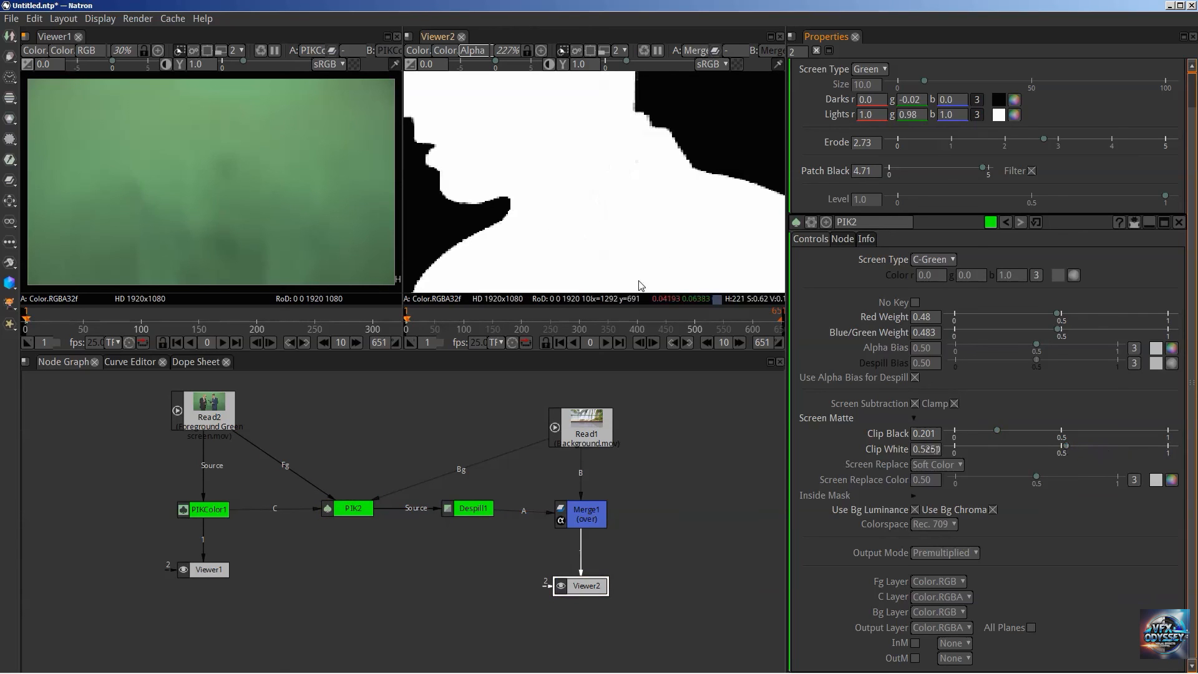
# Compare the full-frame alpha matte with the RGB composite in Viewer2, ending on the RGB view.
pyautogui.scroll(-5, 561, 188)
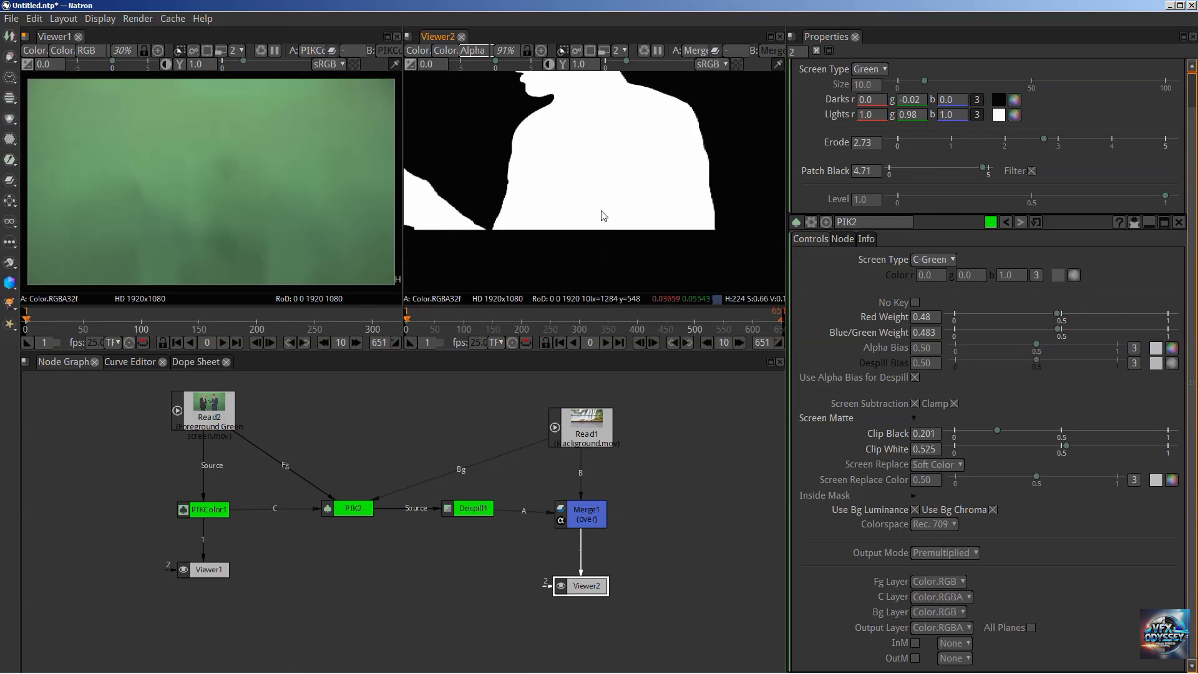
pyautogui.press('a')
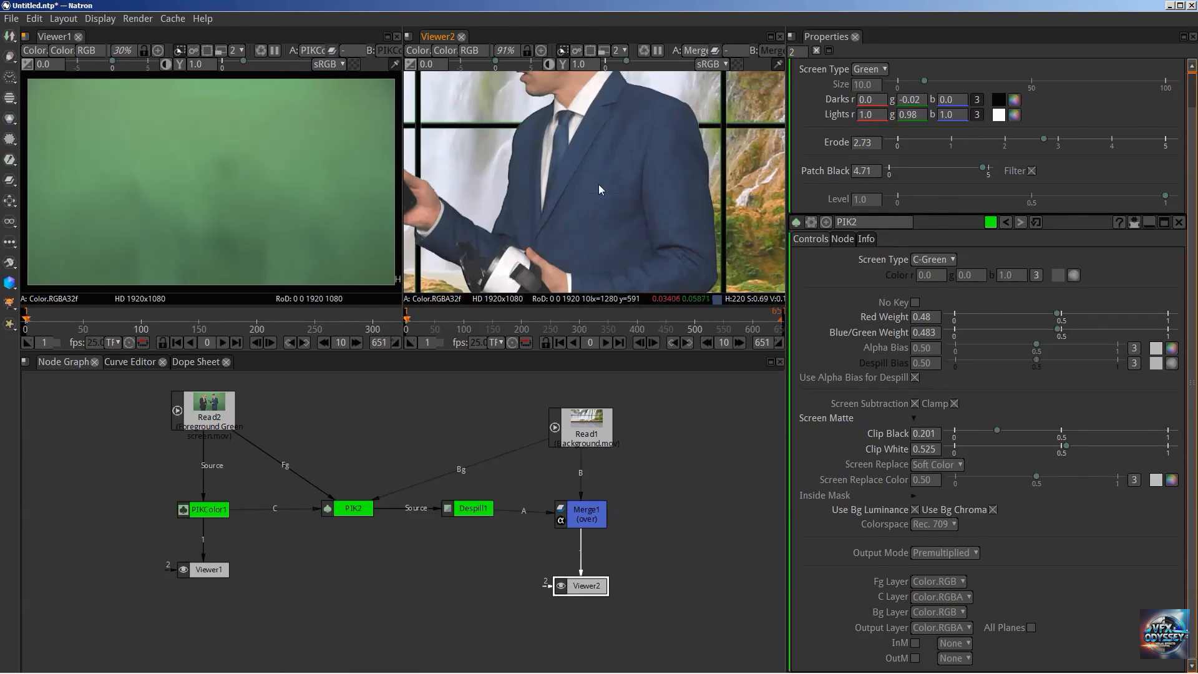
pyautogui.press('a')
pyautogui.press('f')
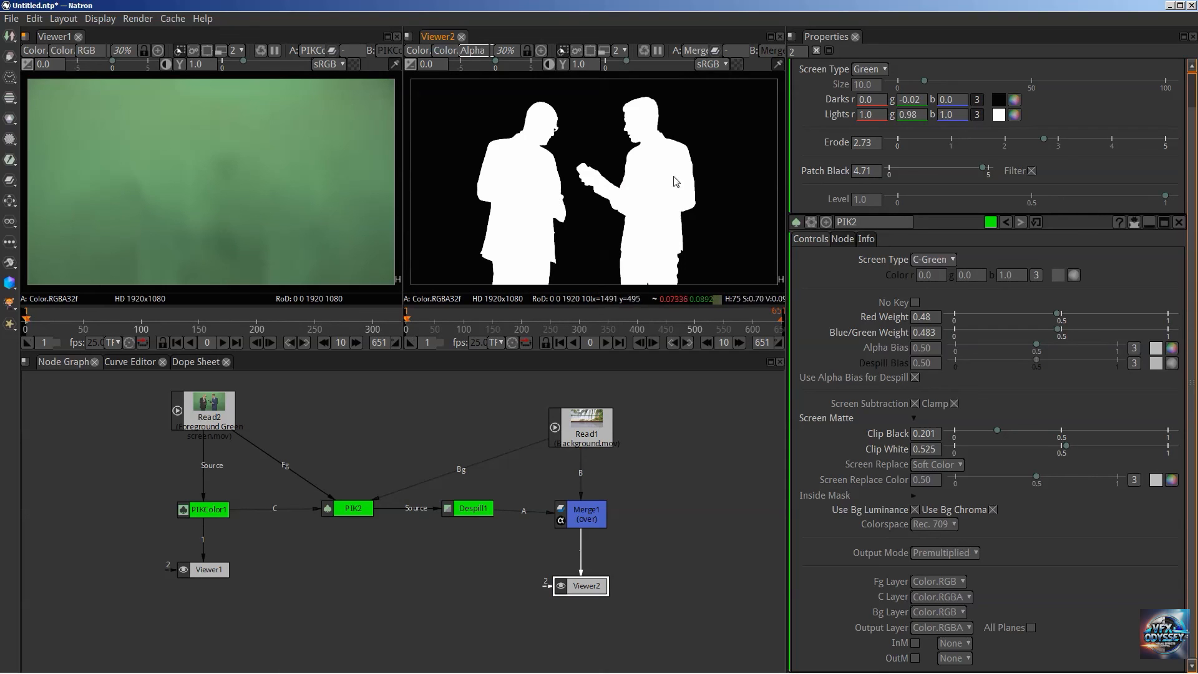
pyautogui.press('a')
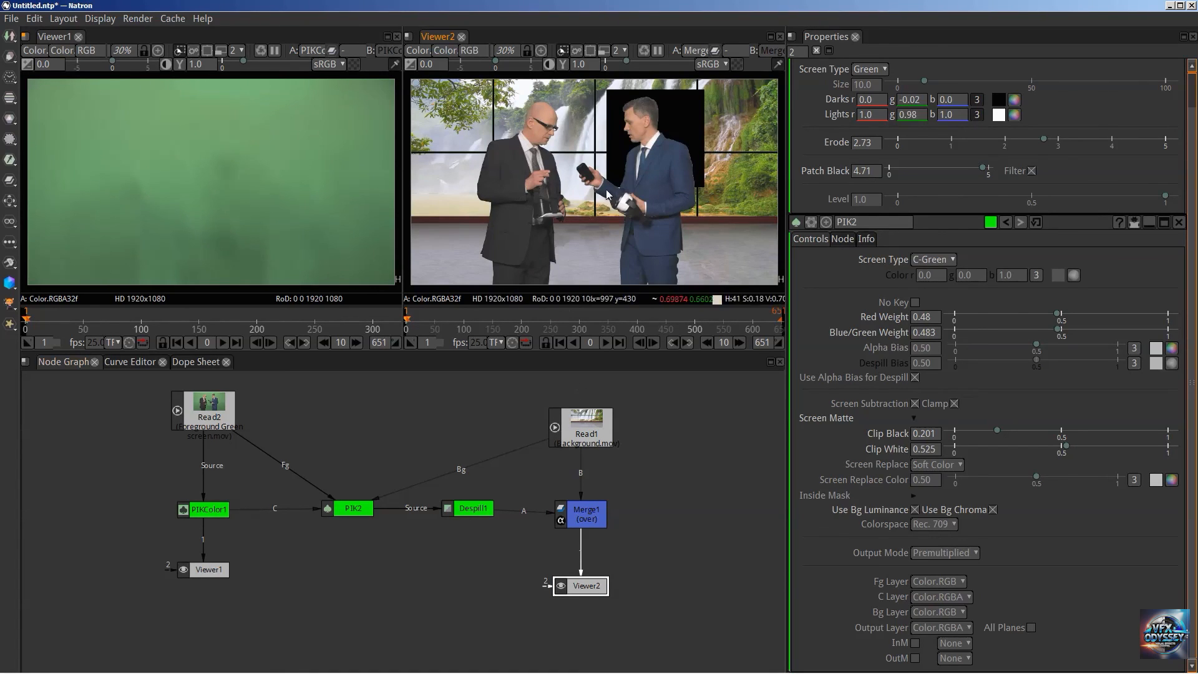
pyautogui.scroll(-1, 608, 186)
pyautogui.scroll(1, 608, 187)
pyautogui.scroll(-1, 608, 186)
pyautogui.scroll(1, 608, 187)
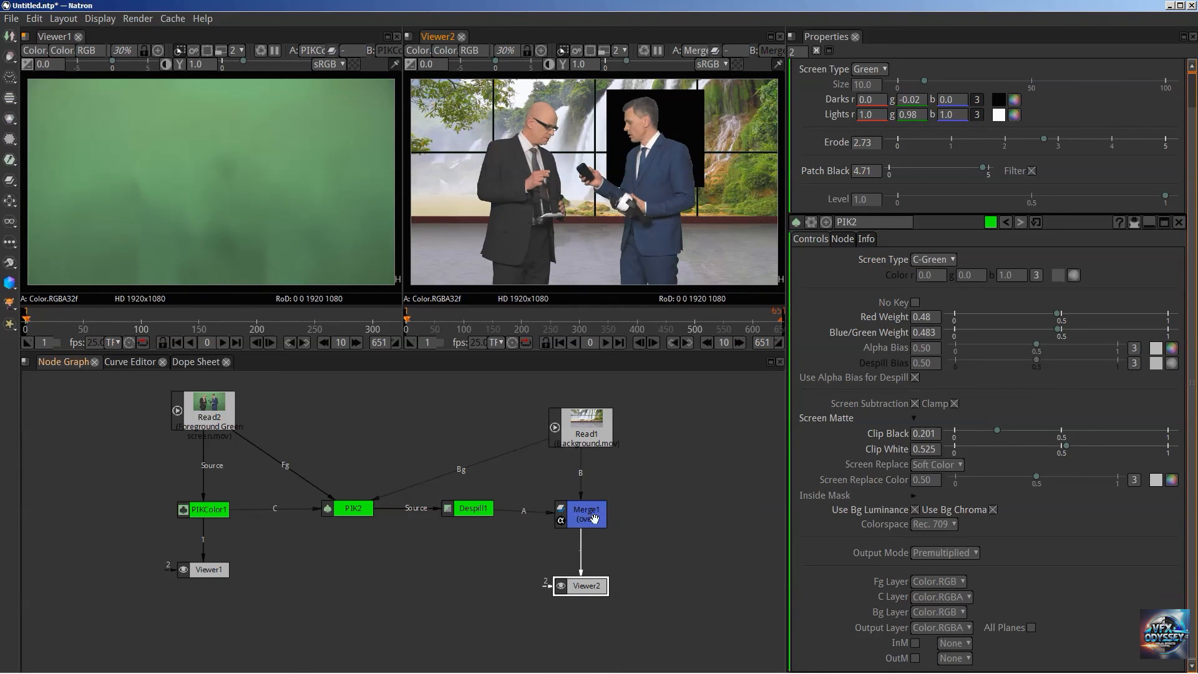
# Nudge the Merge1 node slightly and inspect the right man's jacket edge in the composite.
pyautogui.click(595, 518)
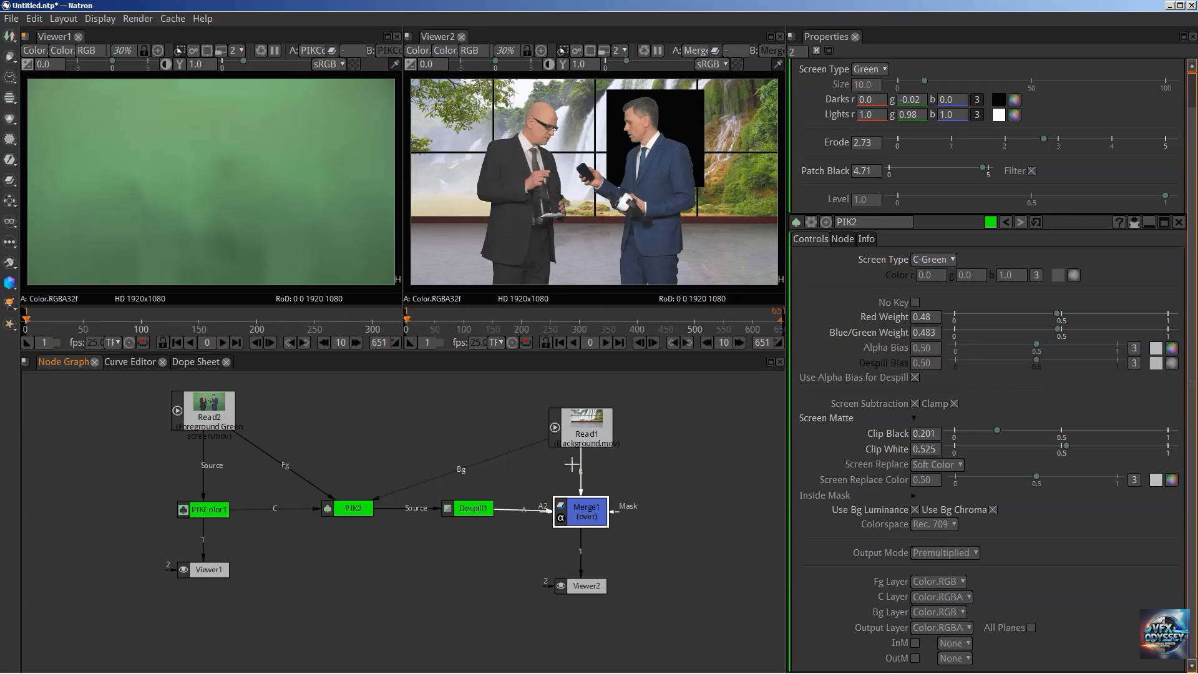
pyautogui.moveTo(584, 512); pyautogui.dragTo(580, 516)
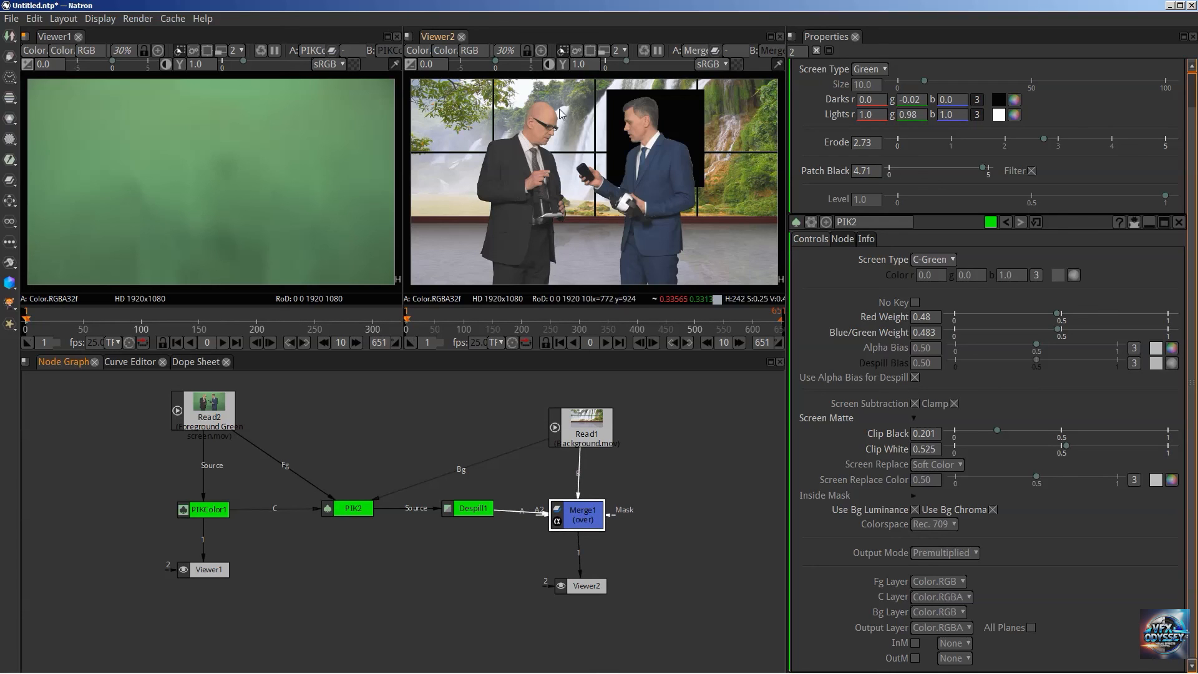
pyautogui.scroll(4, 704, 132)
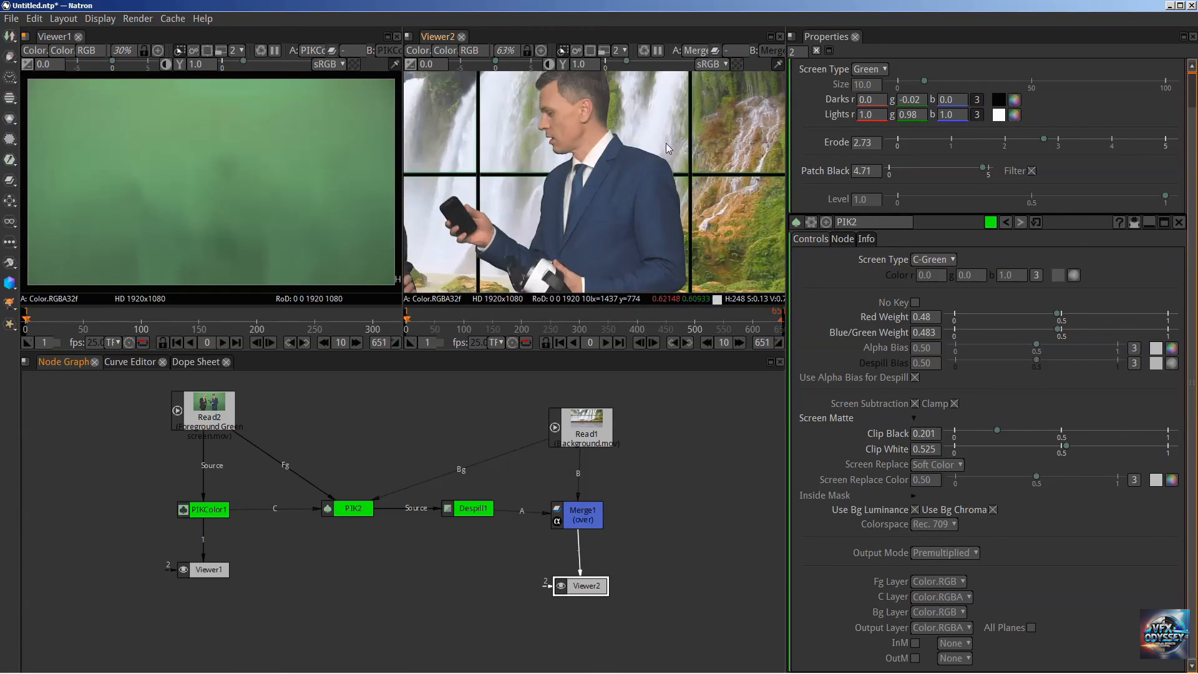
pyautogui.moveTo(621, 130); pyautogui.dragTo(674, 164)
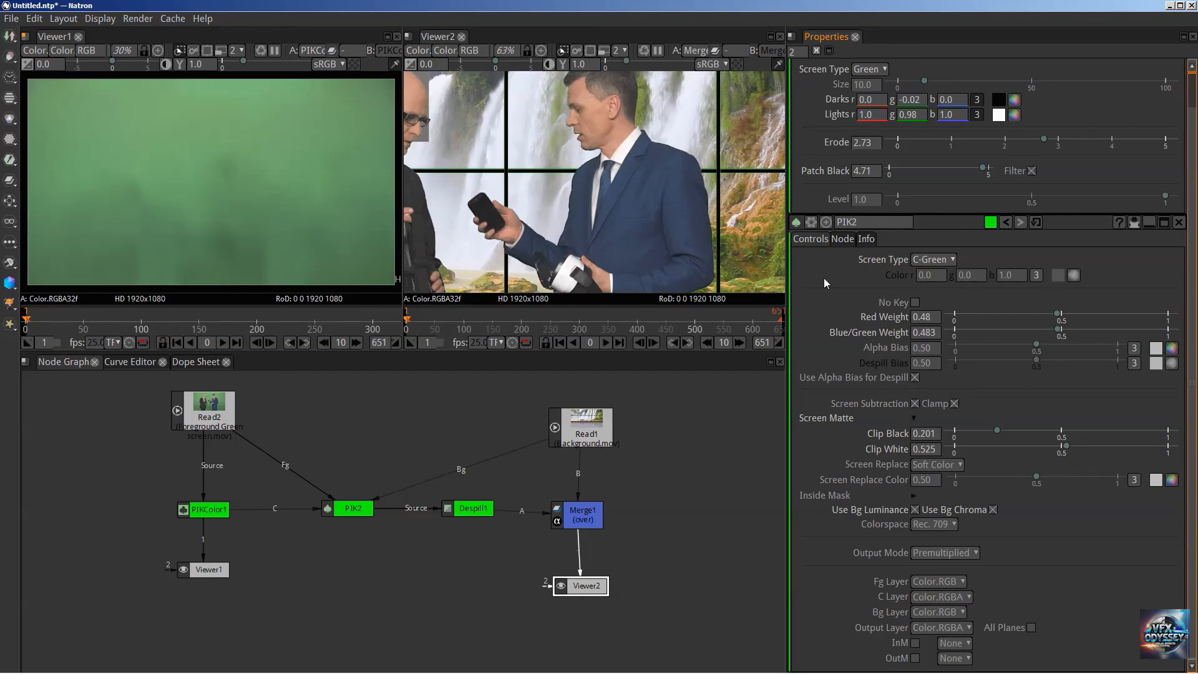
pyautogui.scroll(5, 679, 152)
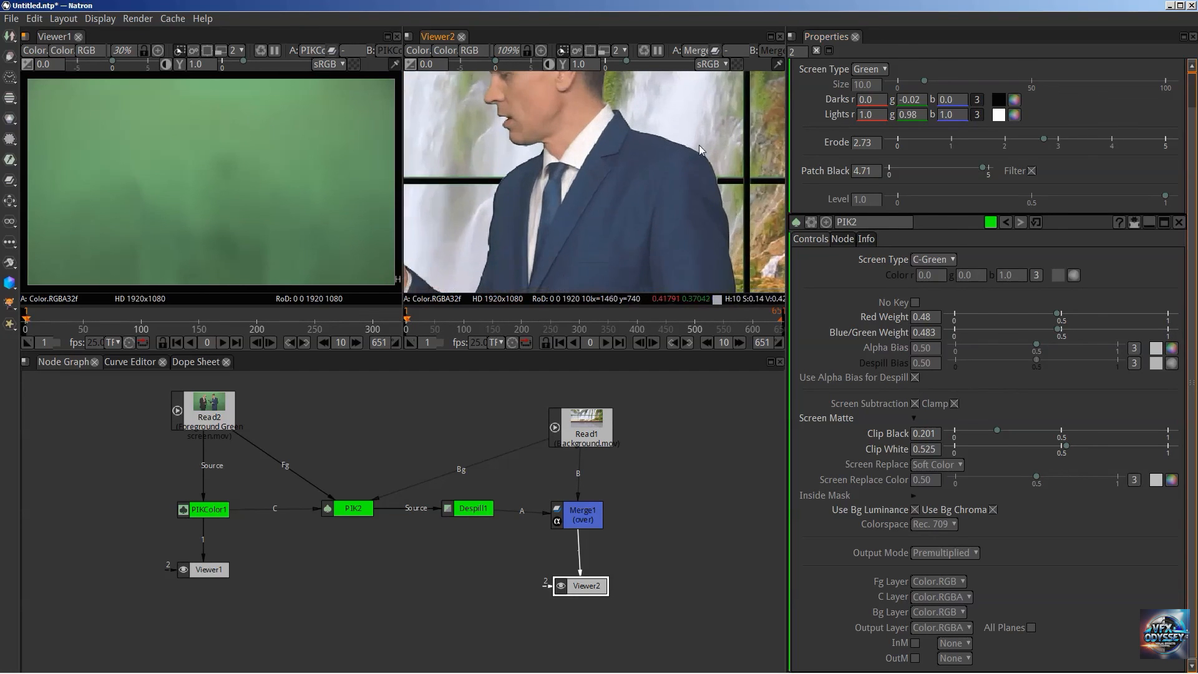
# Raise PIK2's Clip Black to 0.434 to tighten the matte, checking the right man's jacket and hair edges.
pyautogui.click(997, 429)
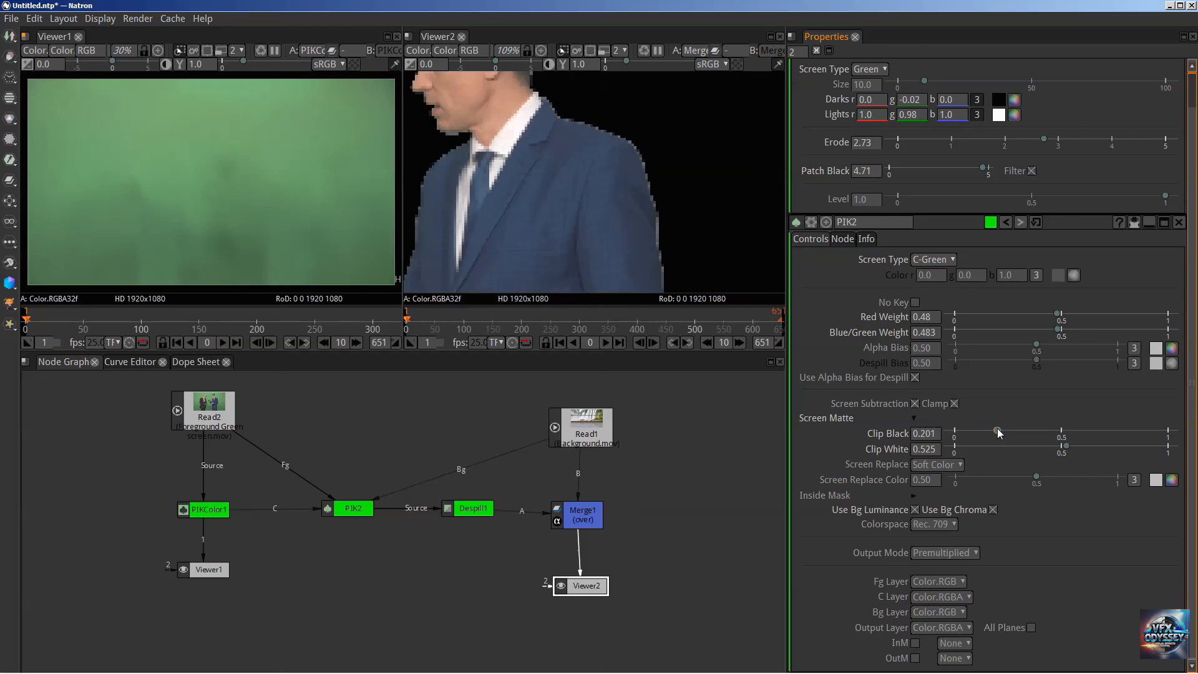
pyautogui.moveTo(998, 428); pyautogui.dragTo(1055, 418)
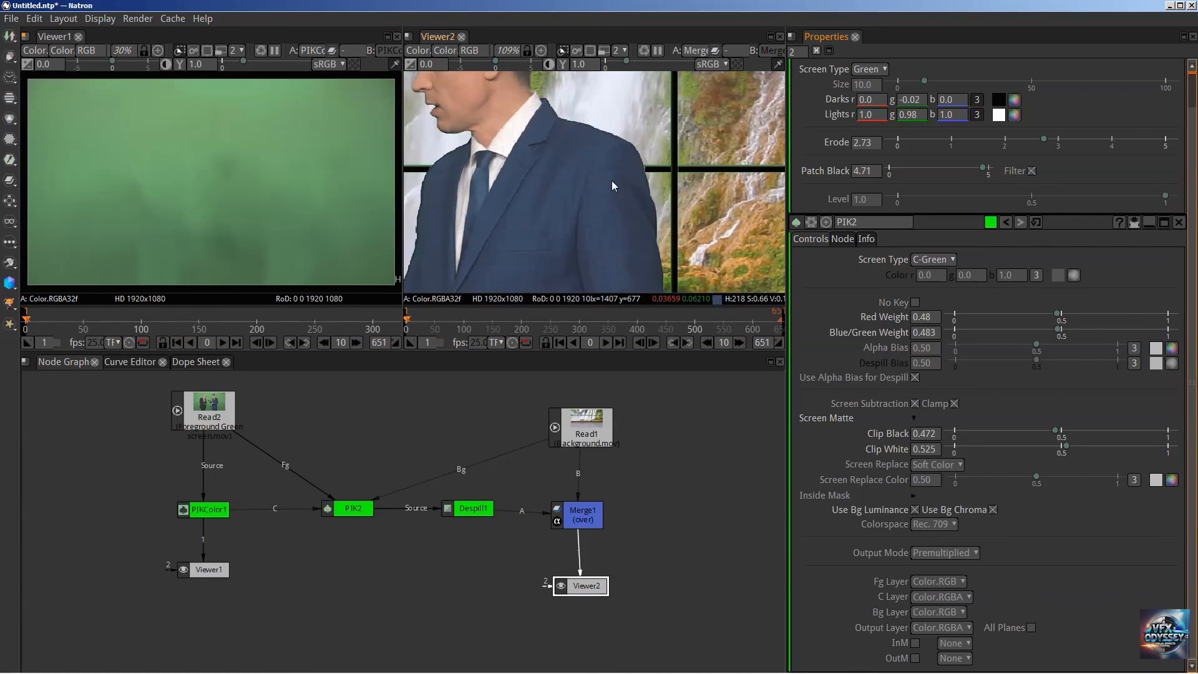
pyautogui.scroll(-2, 612, 182)
pyautogui.scroll(-2, 608, 200)
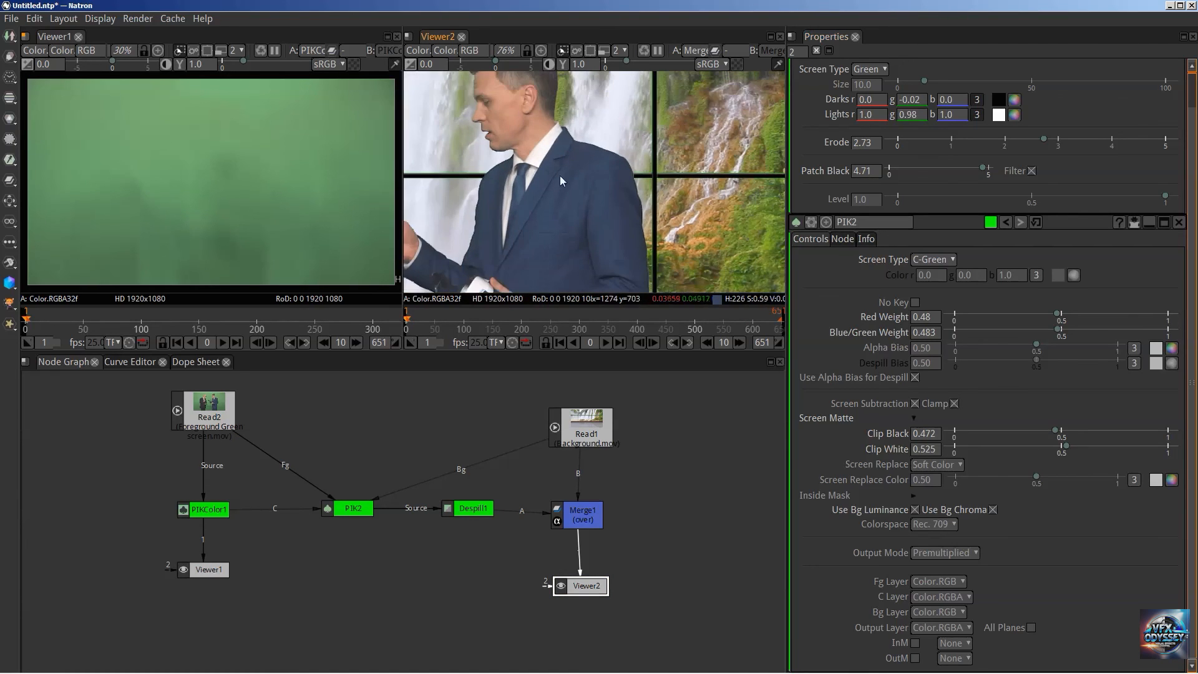
pyautogui.scroll(8, 606, 213)
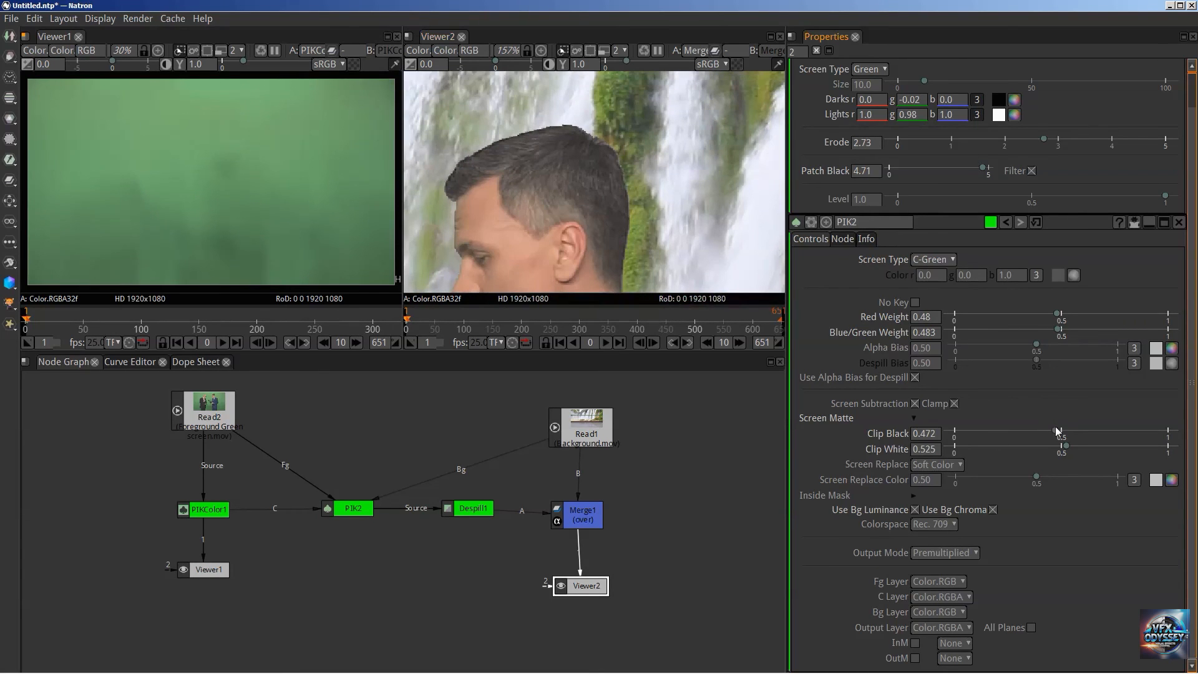
pyautogui.moveTo(1058, 435); pyautogui.dragTo(1050, 435)
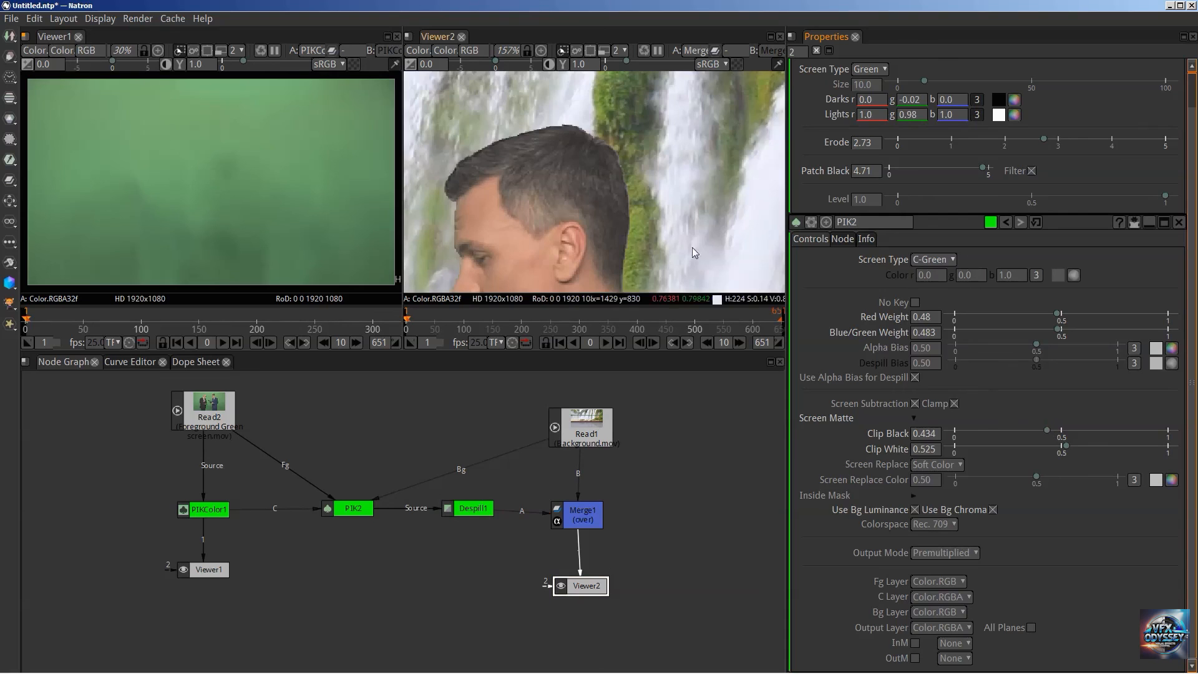
# Lower PIK2's Clip Black to 0.353 to soften the matte edges, checking both men in the full-frame composite.
pyautogui.scroll(-10, 659, 218)
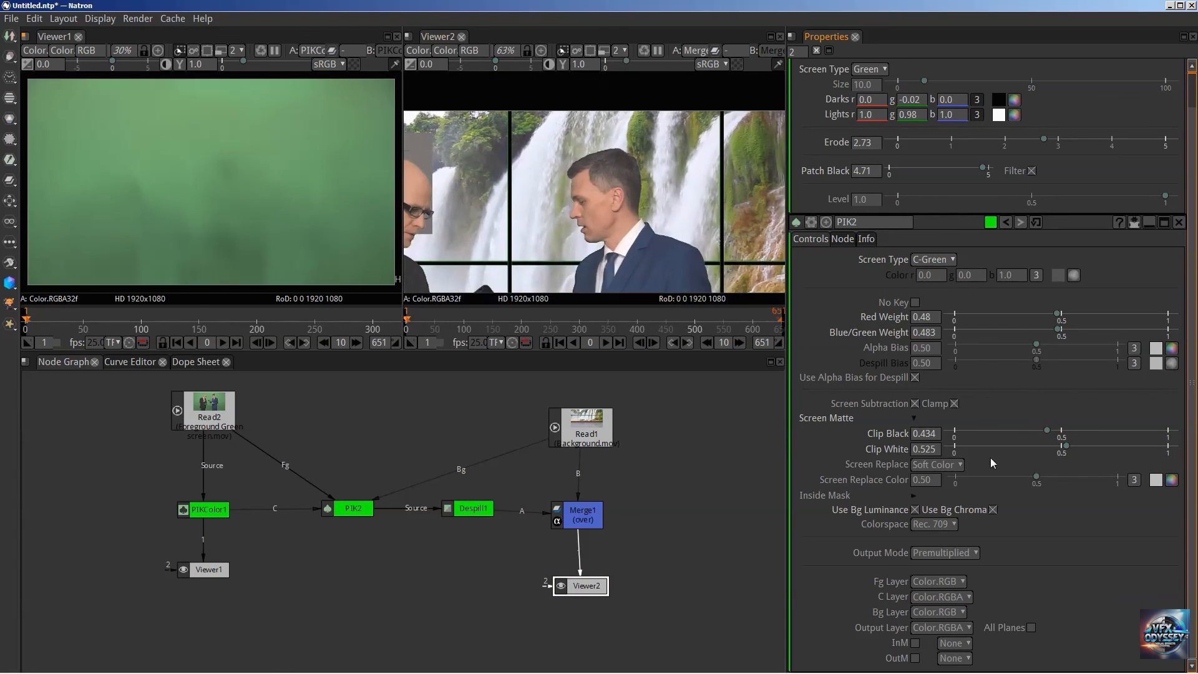
pyautogui.moveTo(1047, 432); pyautogui.dragTo(1031, 435)
pyautogui.scroll(-2, 553, 194)
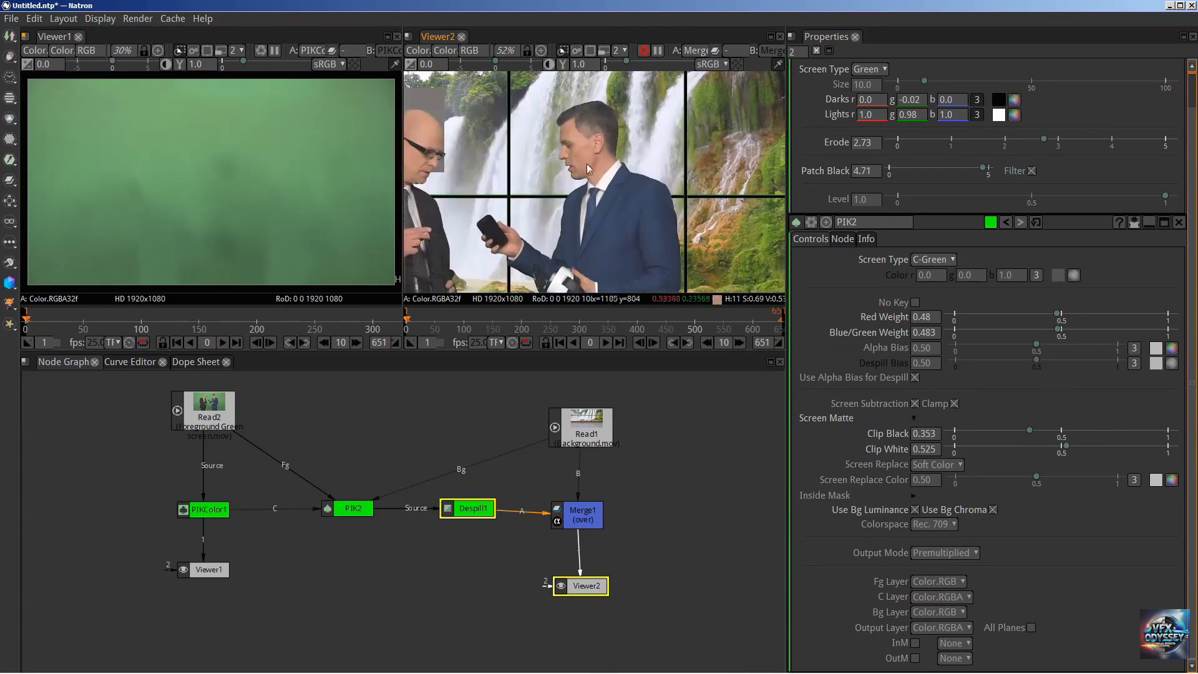
pyautogui.press('f')
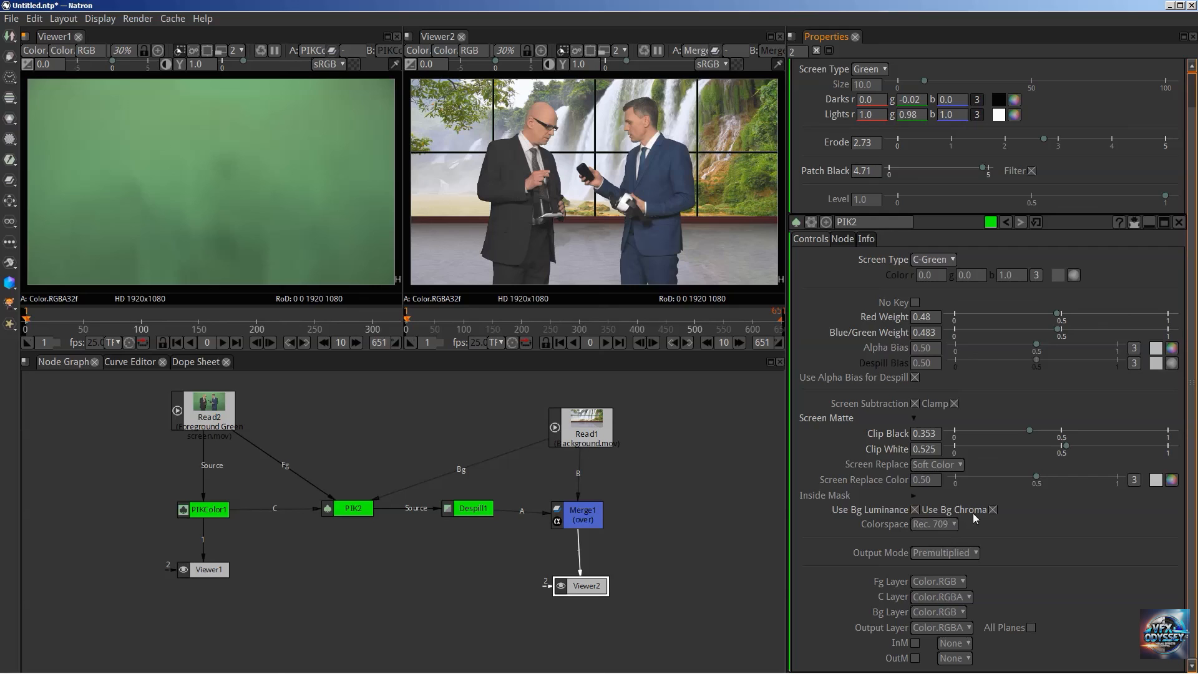
pyautogui.moveTo(972, 513)
# Review the Despill1, PIK2 and PIKColor1 settings and set PIK2's Screen Replace to Source.
pyautogui.click(468, 515)
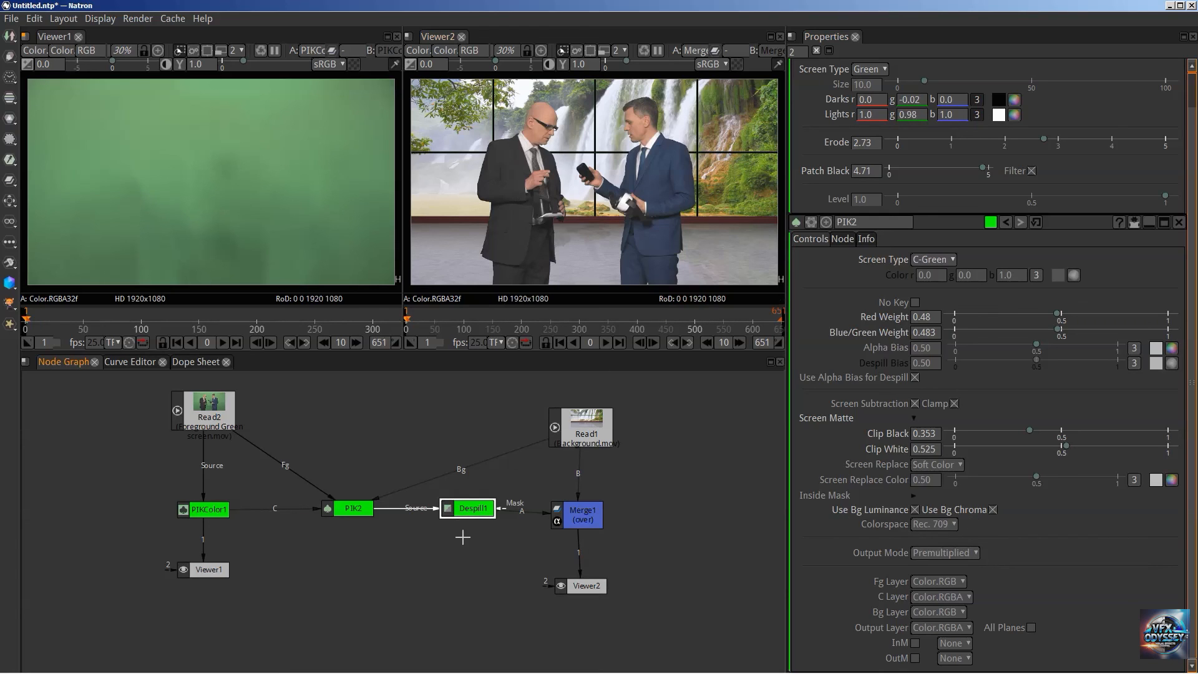
pyautogui.doubleClick(465, 509)
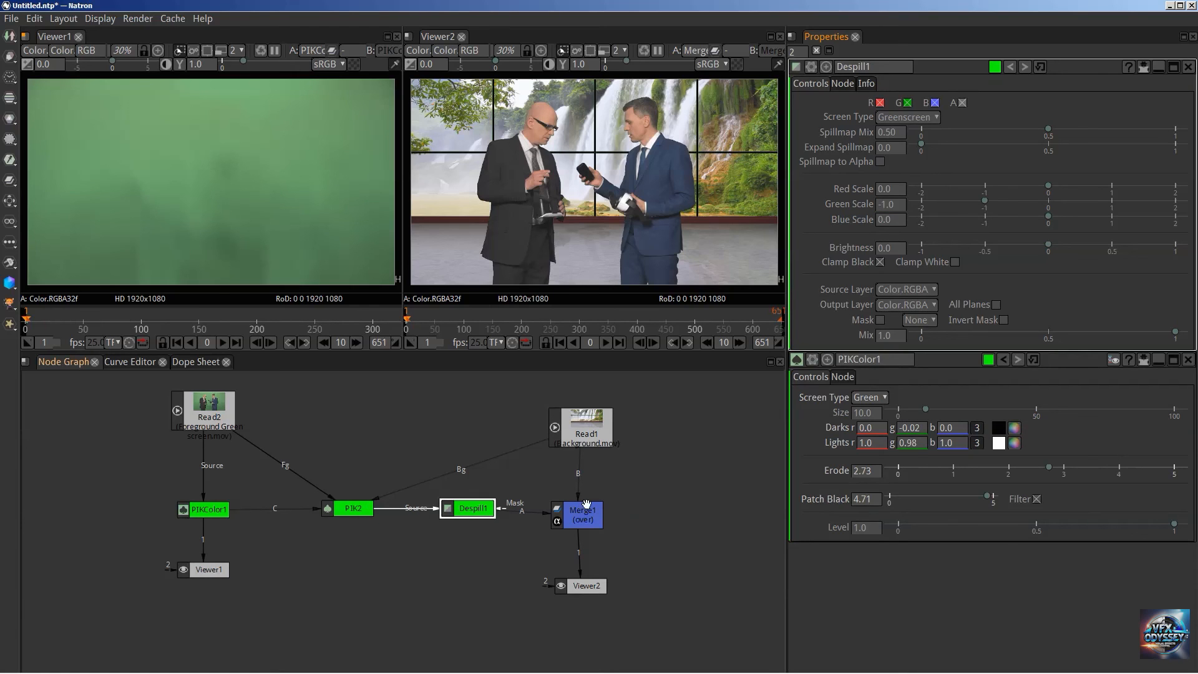
pyautogui.doubleClick(340, 511)
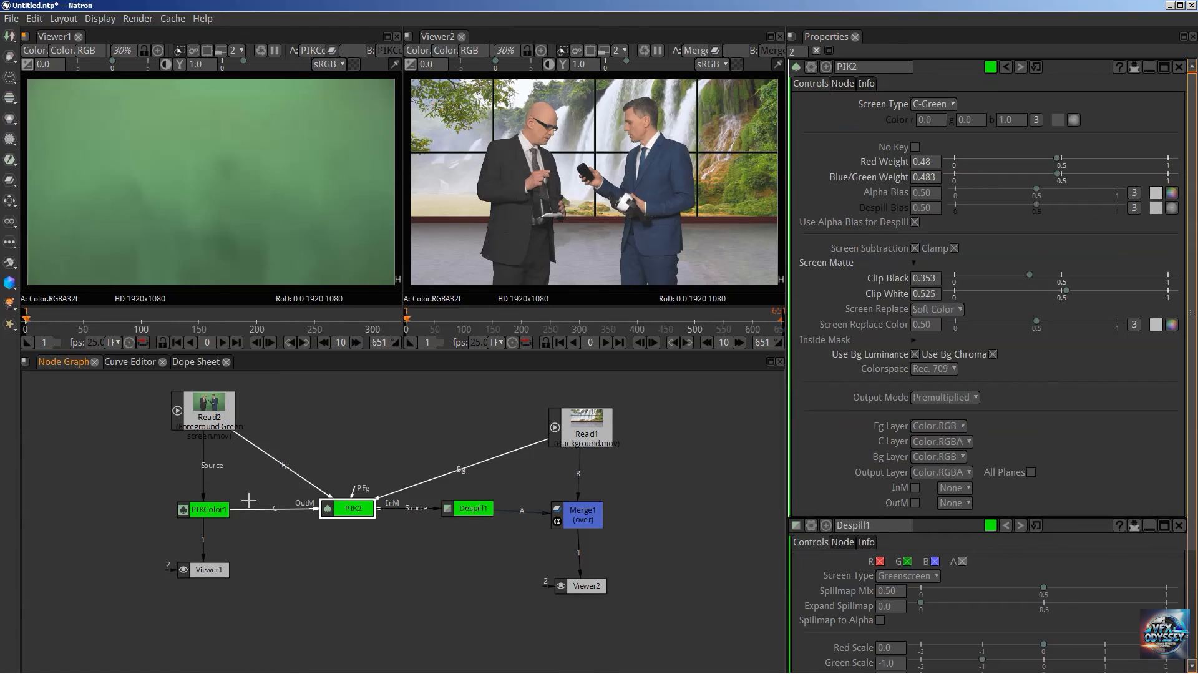
pyautogui.doubleClick(208, 509)
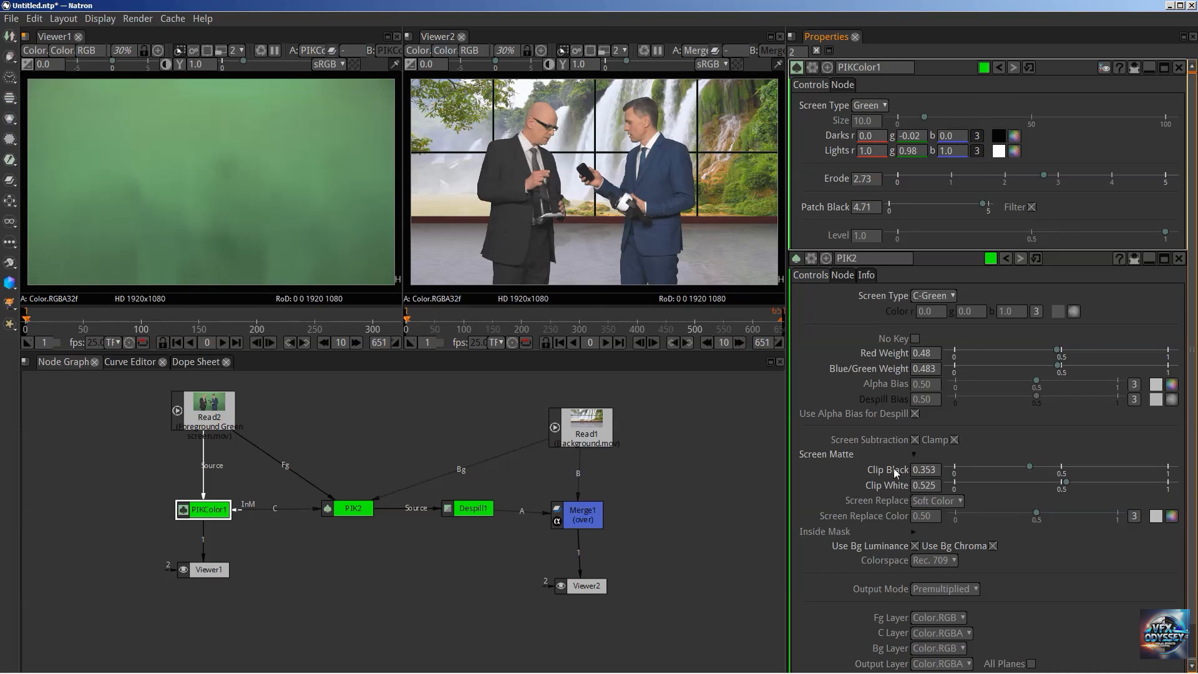
pyautogui.click(940, 503)
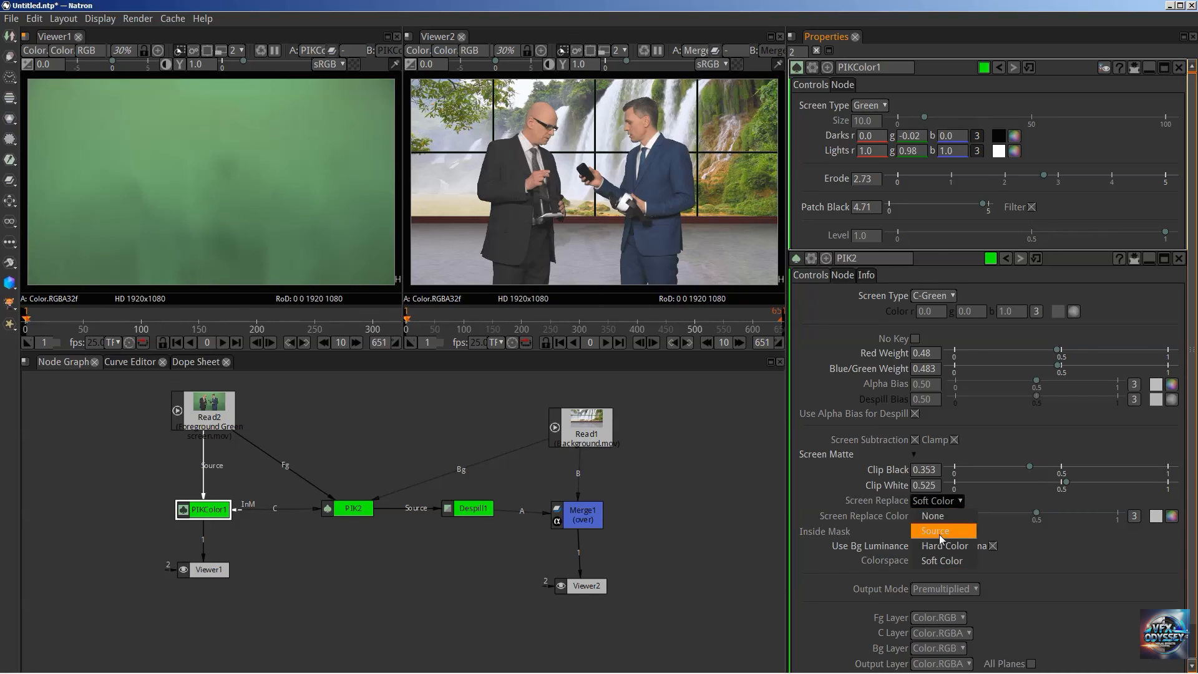
pyautogui.click(941, 532)
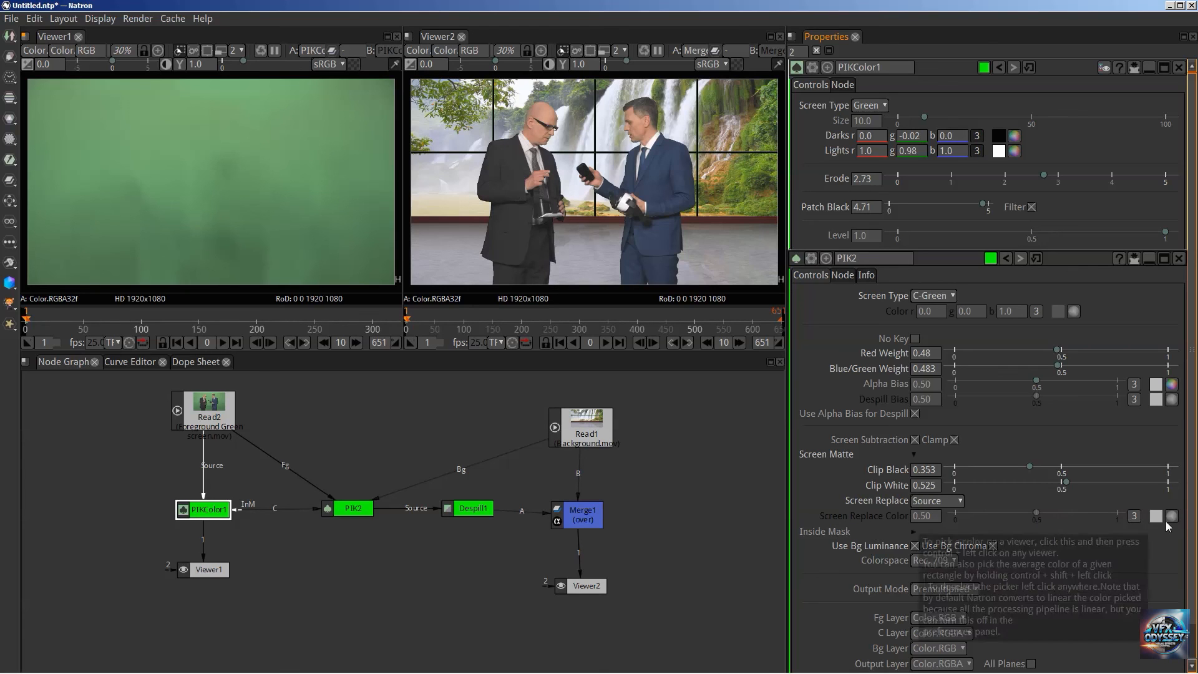
pyautogui.click(1134, 516)
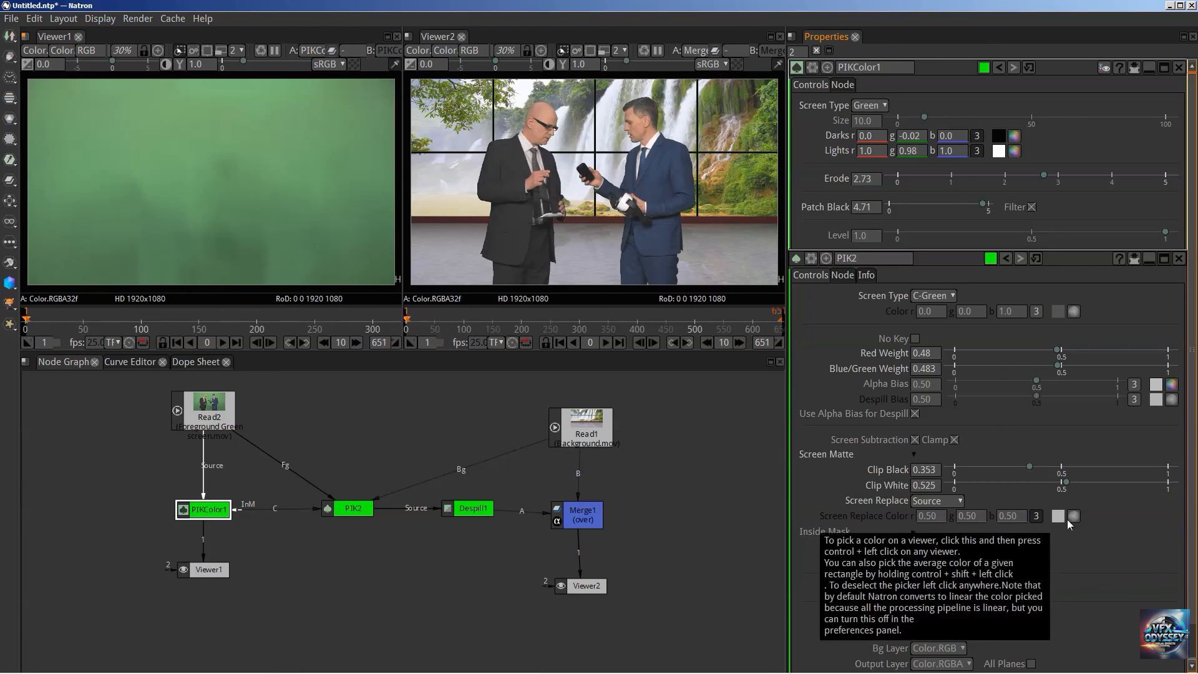
pyautogui.click(1036, 516)
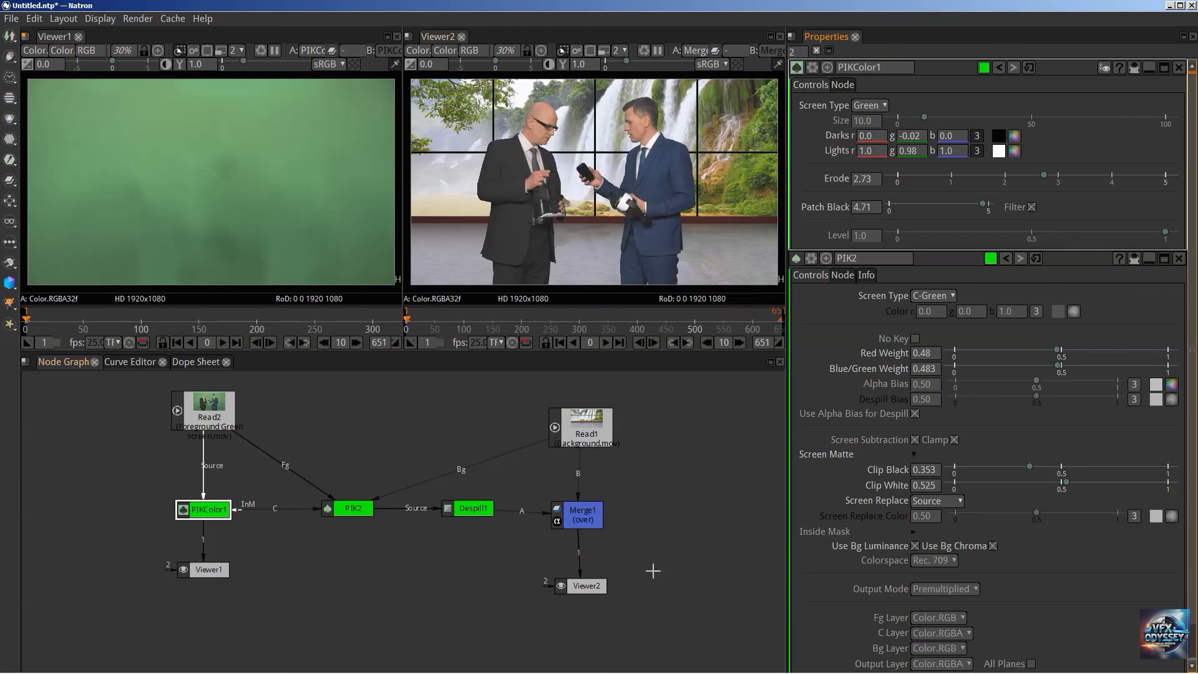
# Move Read1, Merge1 and Viewer2 to the right and Despill1 slightly left to widen the gap between Despill1 and Merge1.
pyautogui.moveTo(596, 440); pyautogui.dragTo(682, 435)
pyautogui.moveTo(573, 522); pyautogui.dragTo(663, 518)
pyautogui.moveTo(577, 590); pyautogui.dragTo(671, 602)
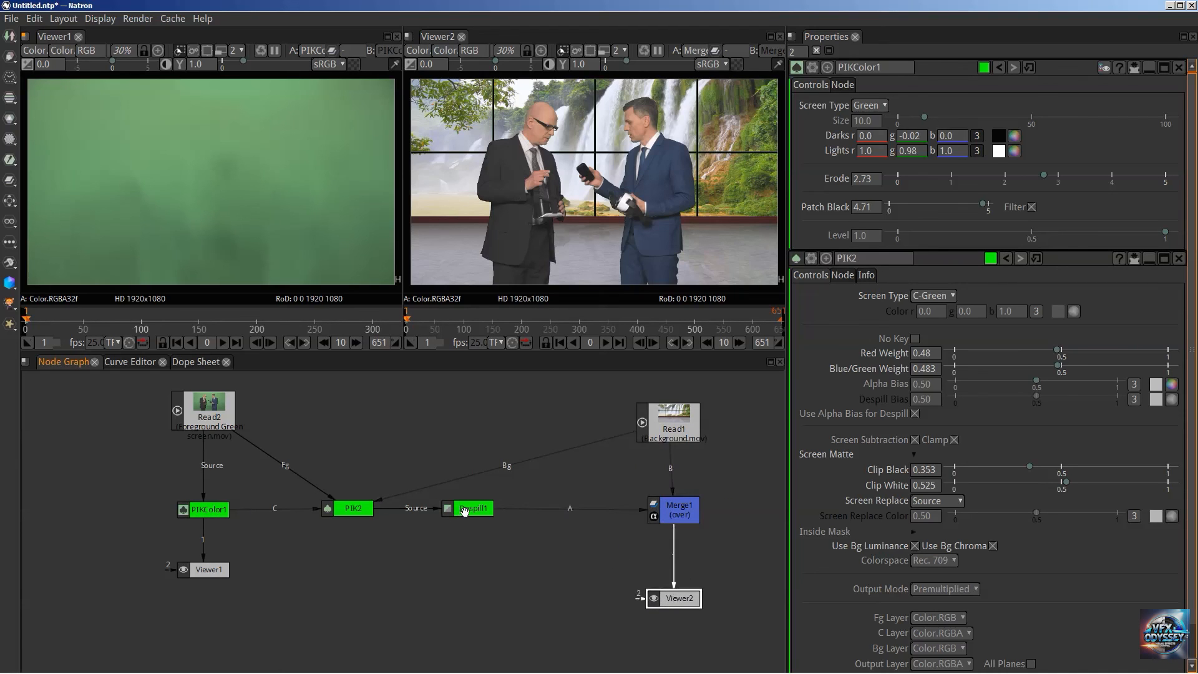
pyautogui.moveTo(464, 512); pyautogui.dragTo(454, 513)
pyautogui.click(543, 491)
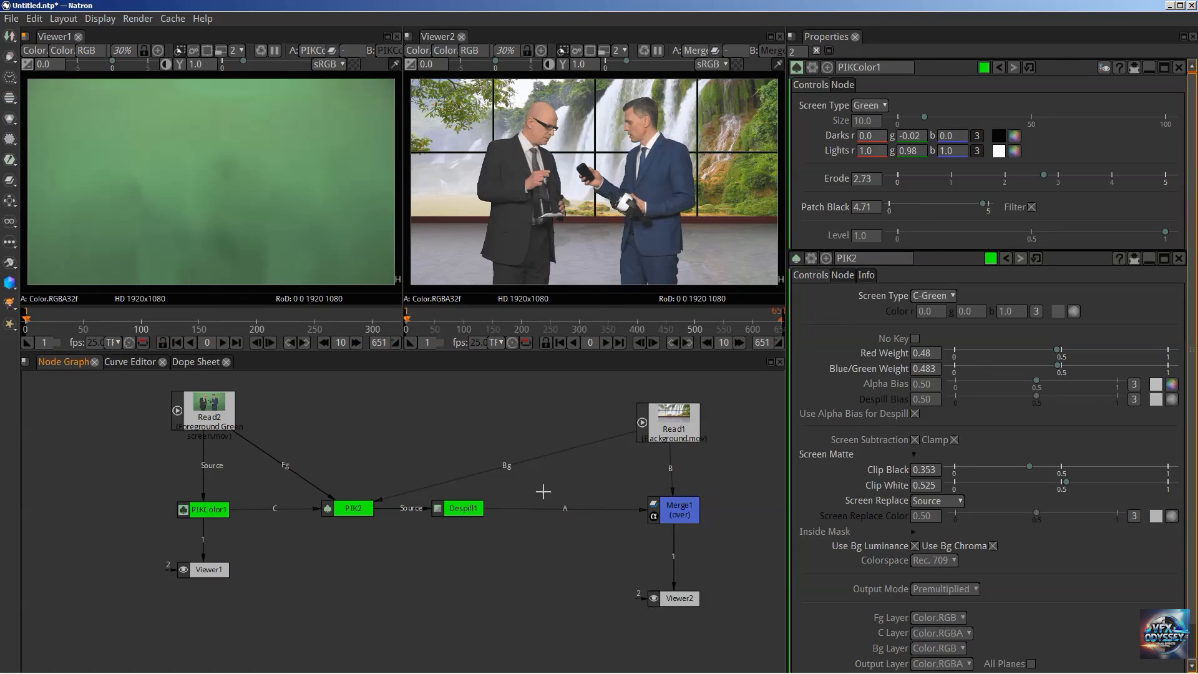
# Add a ColorCorrect node after Despill1 and align it in the row between Despill1 and Merge1.
pyautogui.click(476, 513)
pyautogui.press('Tab')
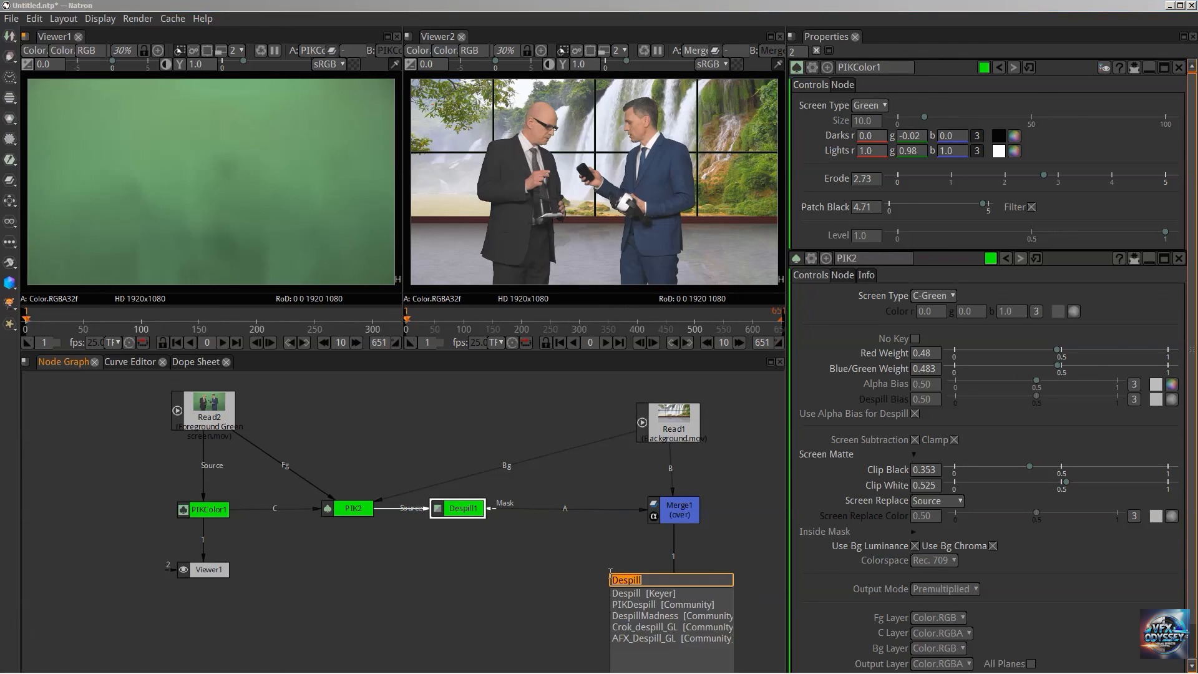
pyautogui.write('colo')
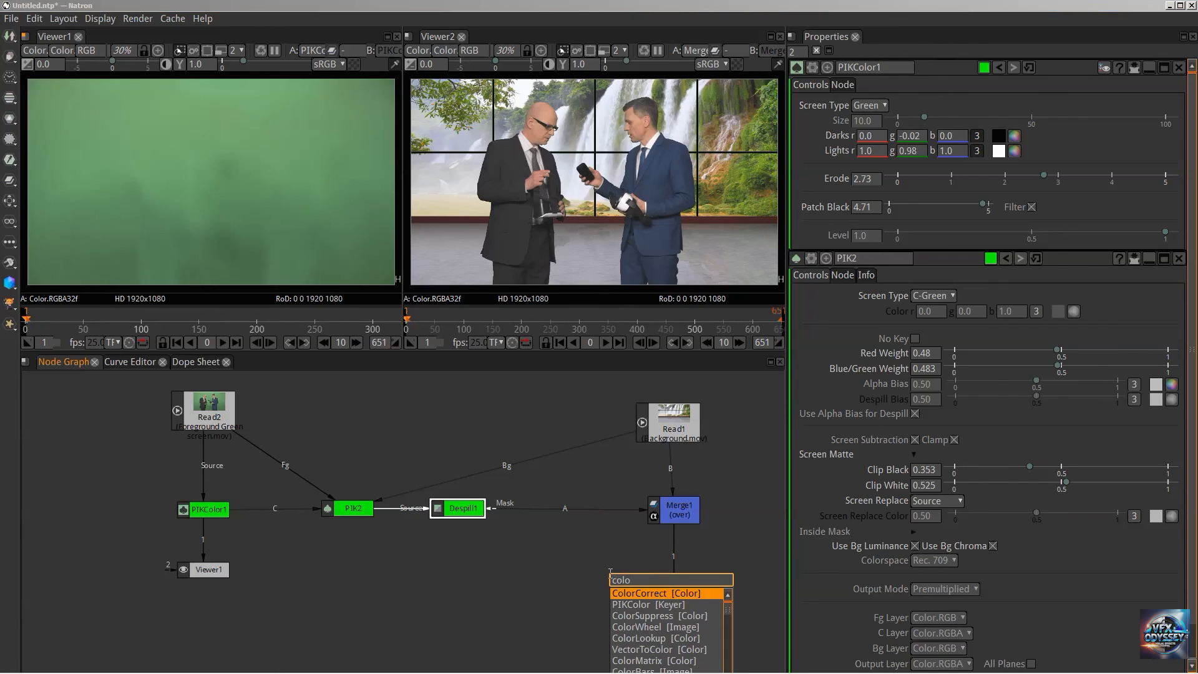
pyautogui.press('Return')
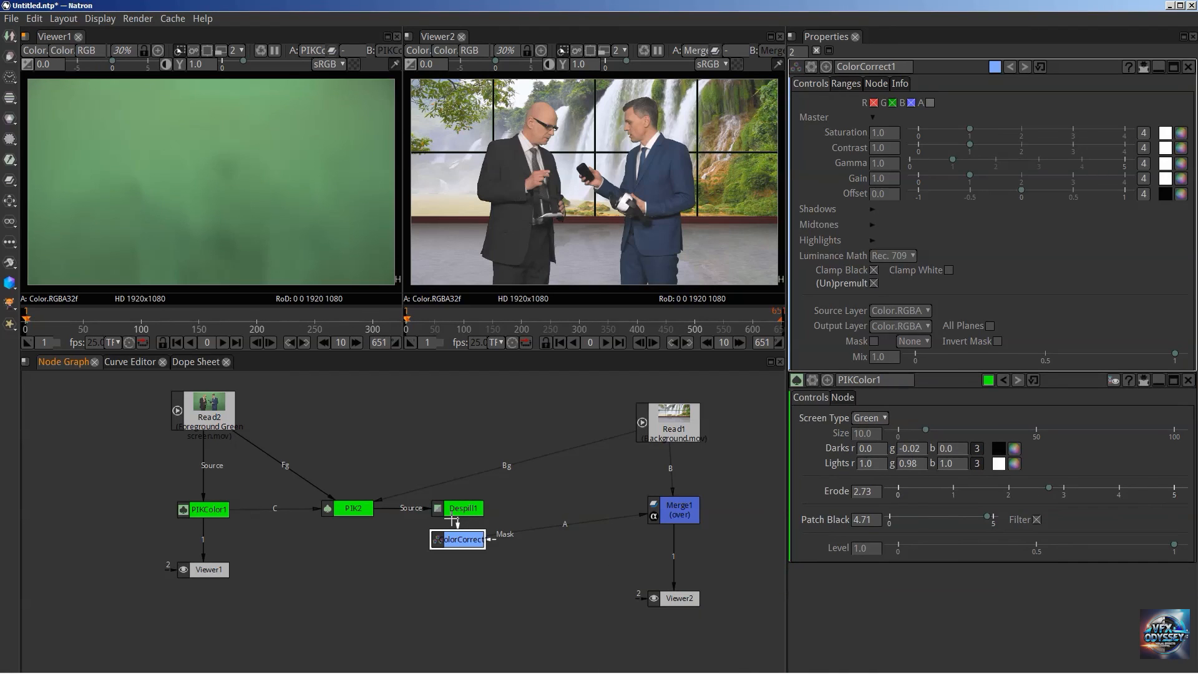
pyautogui.moveTo(457, 539); pyautogui.dragTo(547, 509)
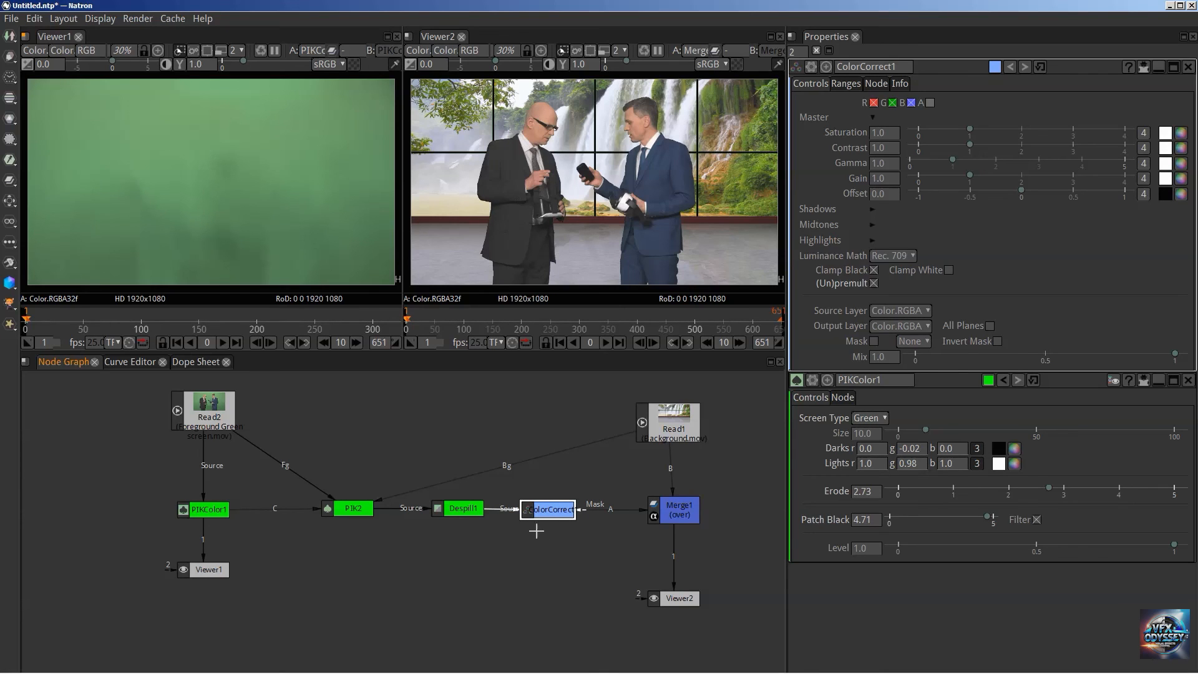
pyautogui.moveTo(548, 511); pyautogui.dragTo(551, 510)
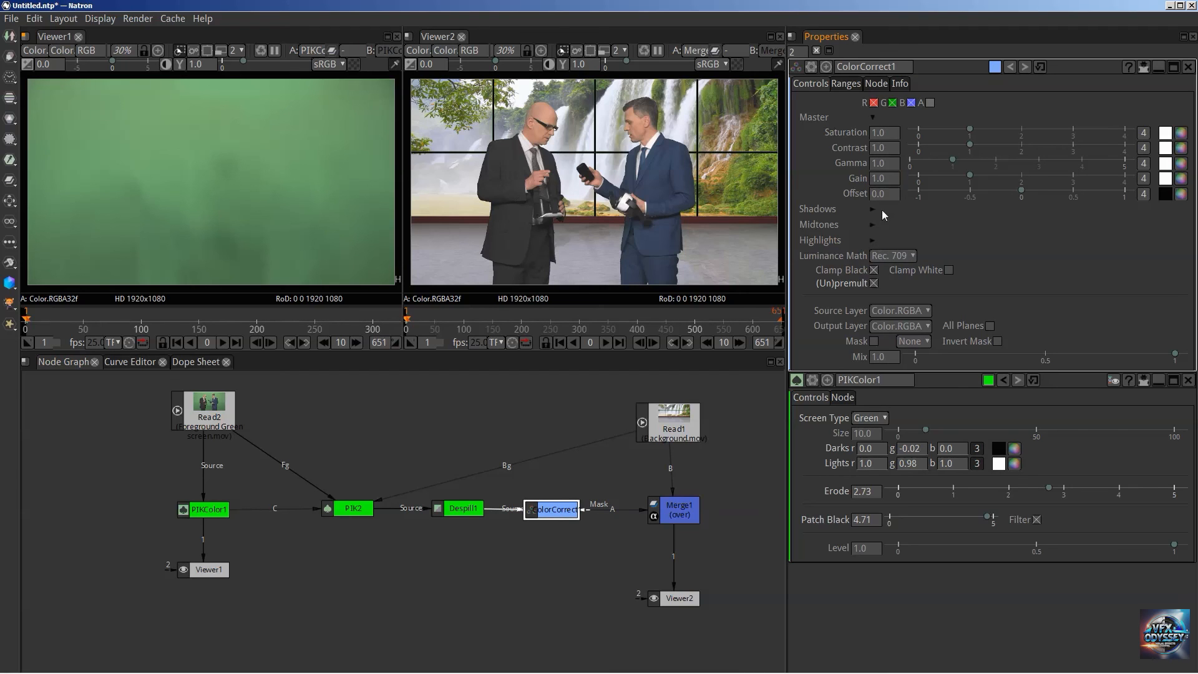
# Look through ColorCorrect1's Shadows, Midtones and Highlights controls, leaving only the Master group expanded.
pyautogui.click(872, 224)
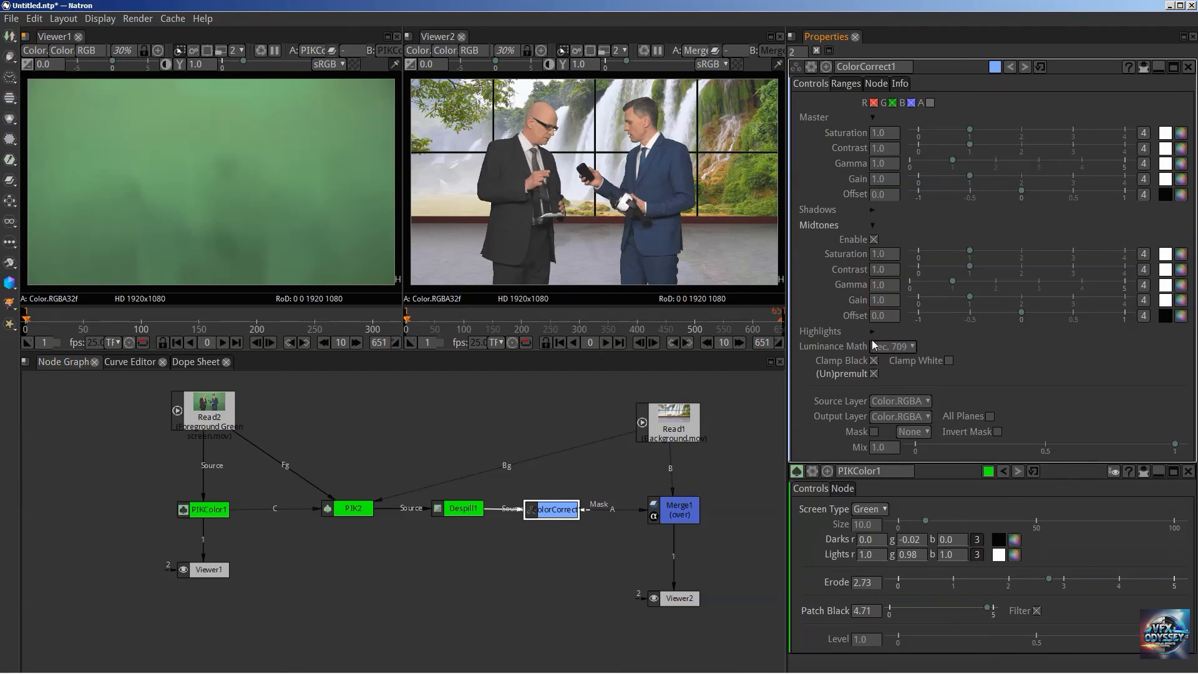
pyautogui.click(872, 331)
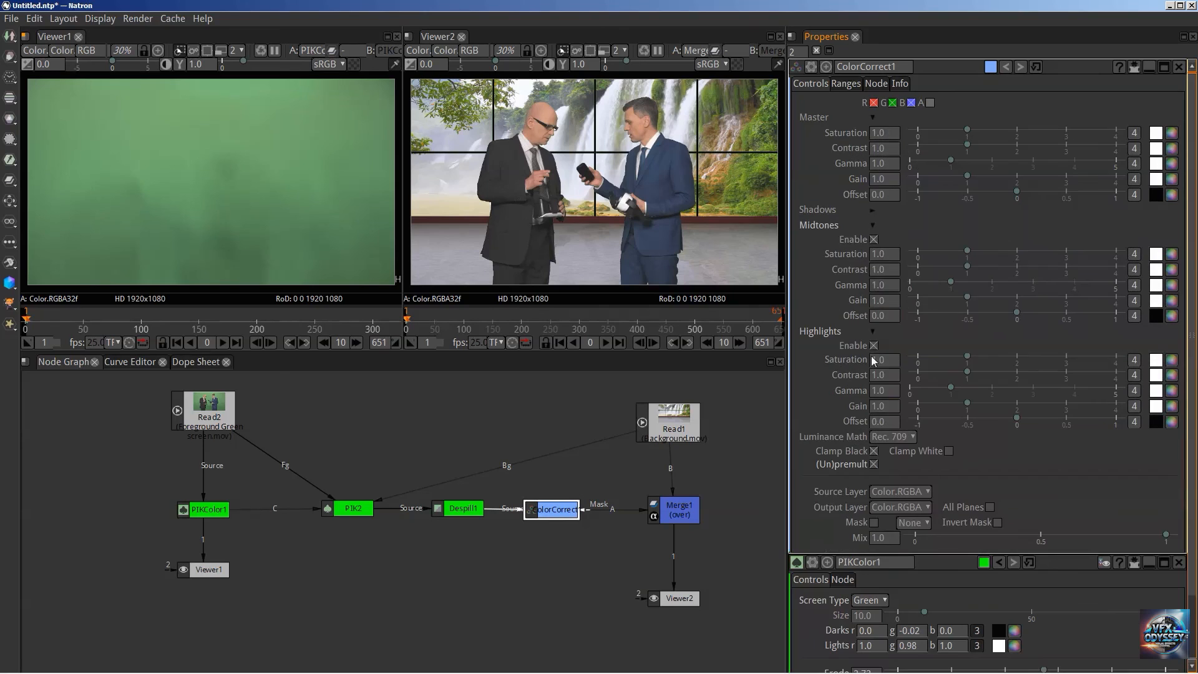
pyautogui.click(874, 210)
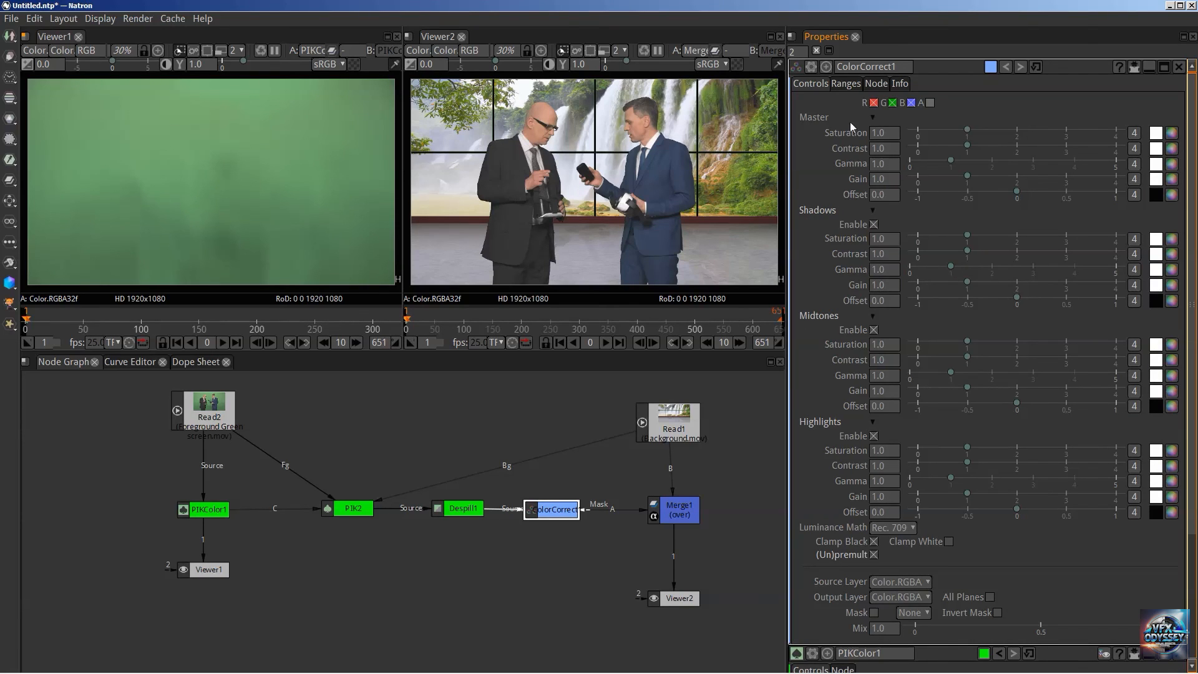
pyautogui.click(872, 210)
pyautogui.click(872, 225)
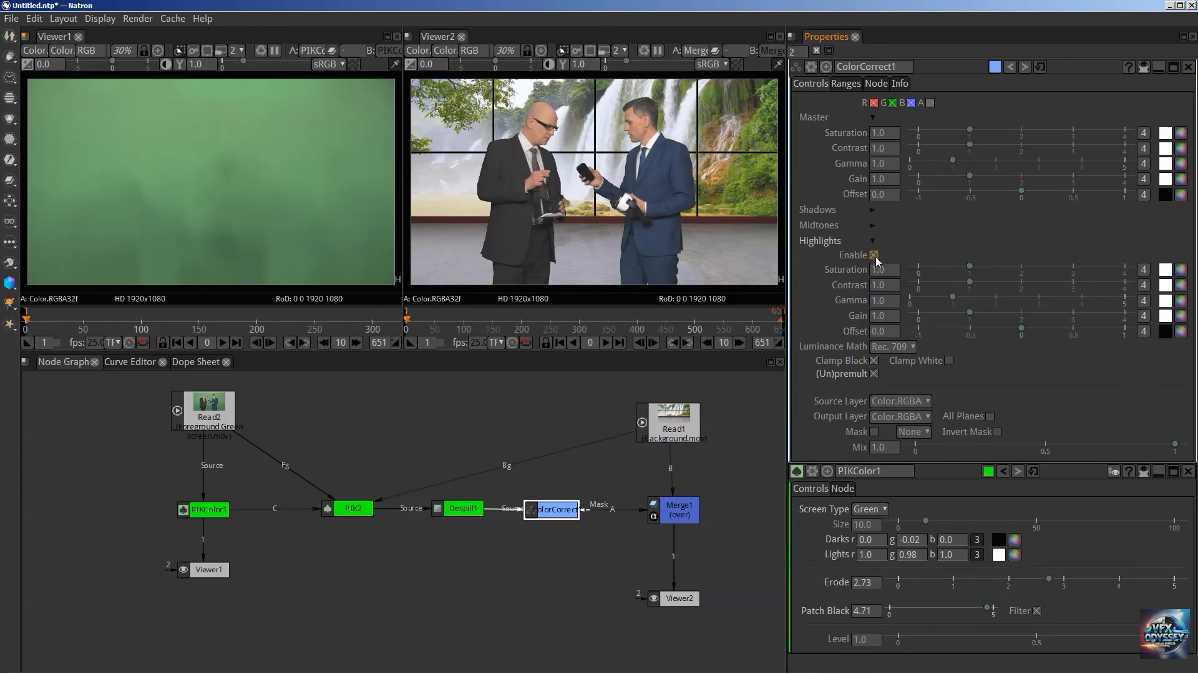
pyautogui.click(872, 241)
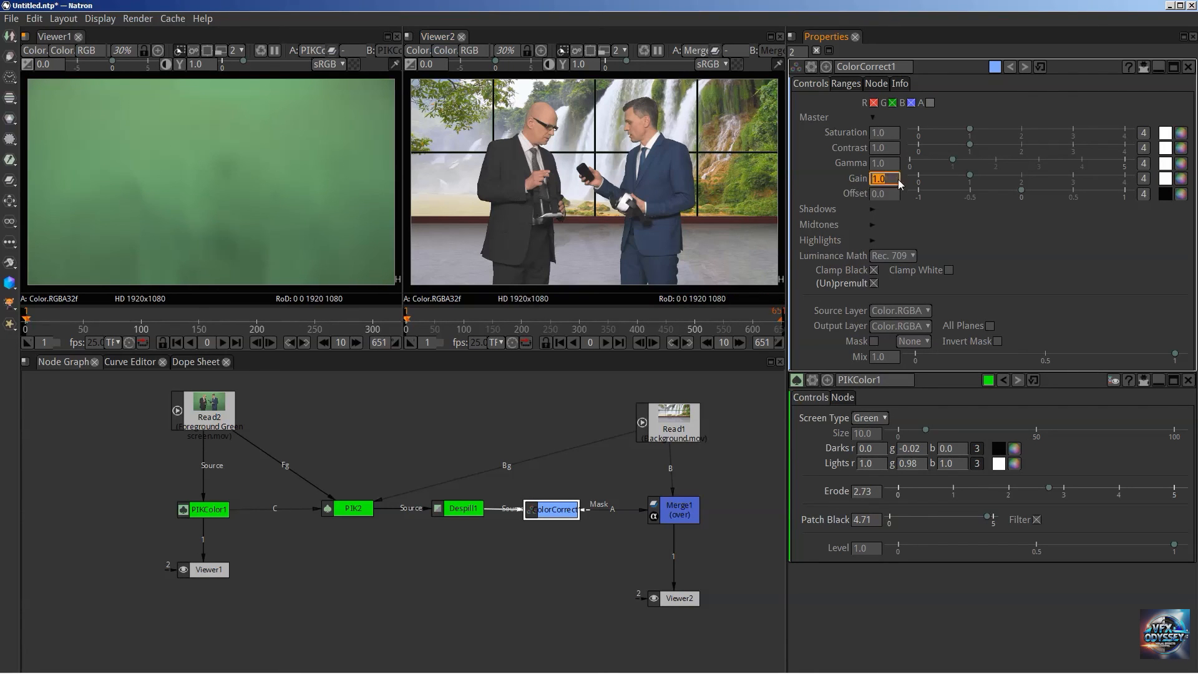
# Set ColorCorrect1's master Gain to 1.1 and master Contrast to 1.1.
pyautogui.doubleClick(884, 179)
pyautogui.write('1.1')
pyautogui.press('Return')
pyautogui.doubleClick(884, 150)
pyautogui.write('1.1')
pyautogui.press('Return')
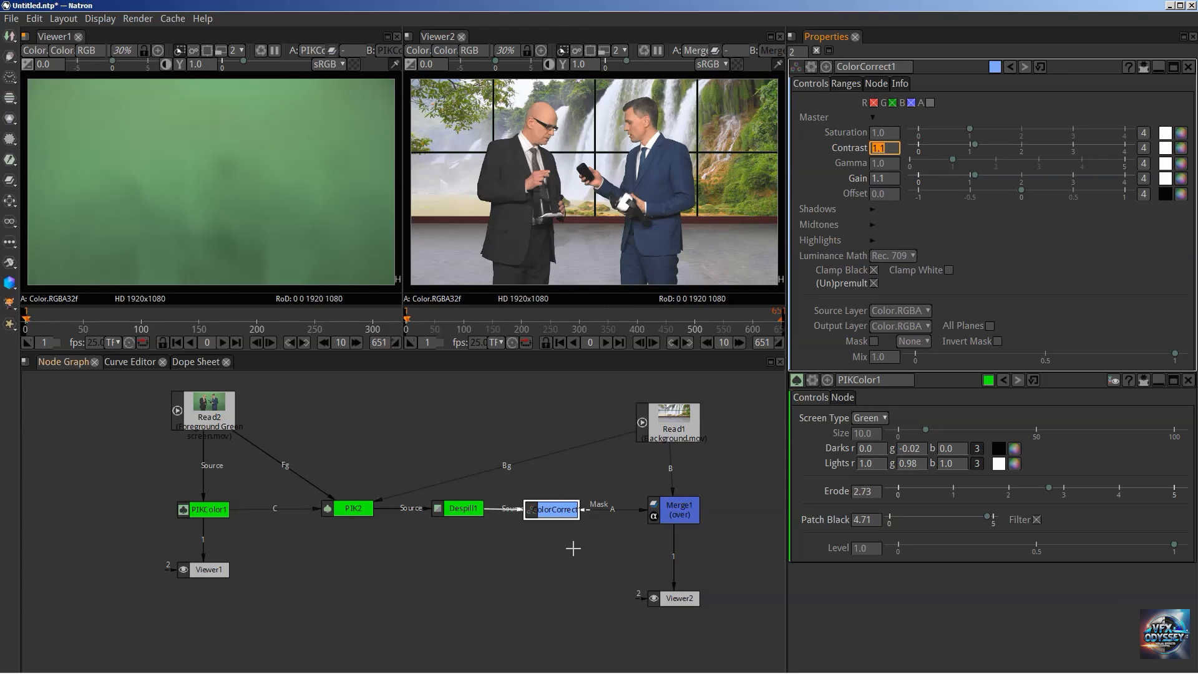
# Disable and re-enable ColorCorrect1 to compare the foreground with and without the correction.
pyautogui.click(559, 511)
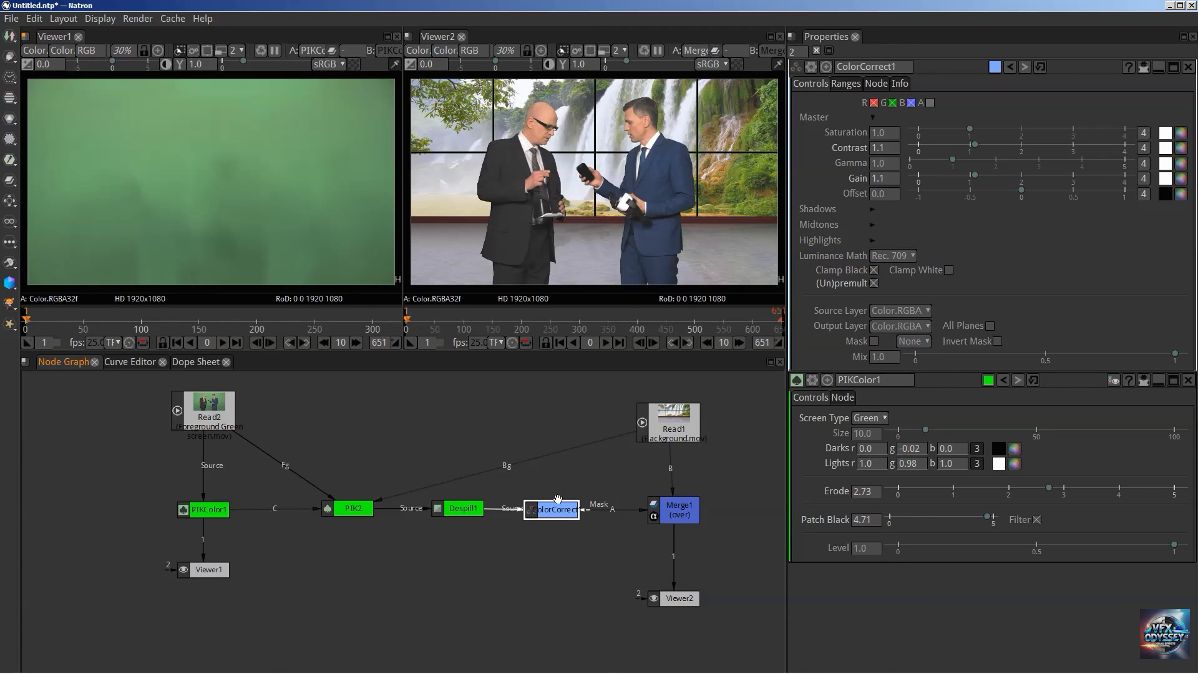
pyautogui.press('d')
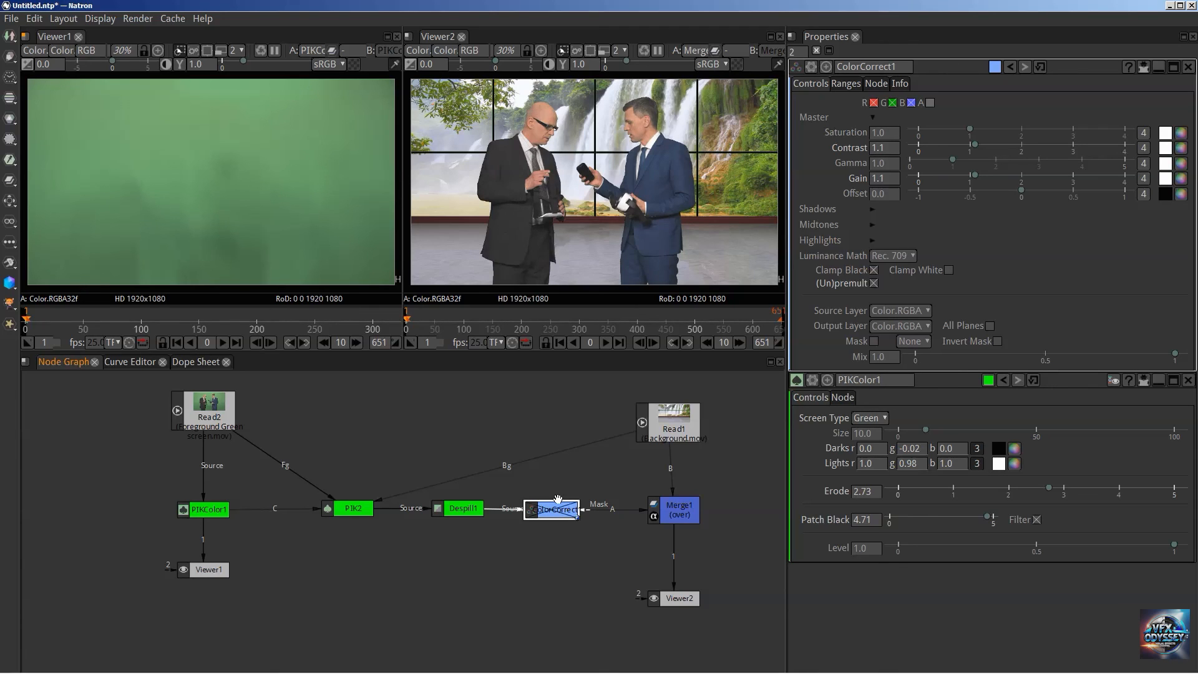
pyautogui.press('d')
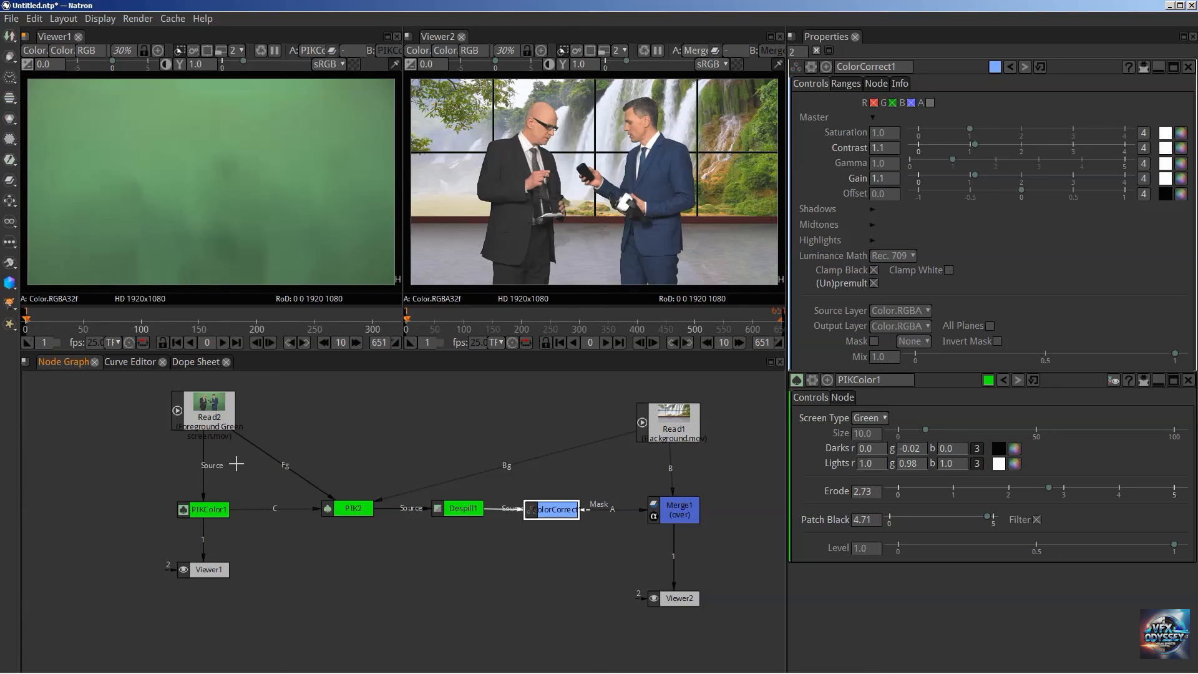
pyautogui.click(209, 508)
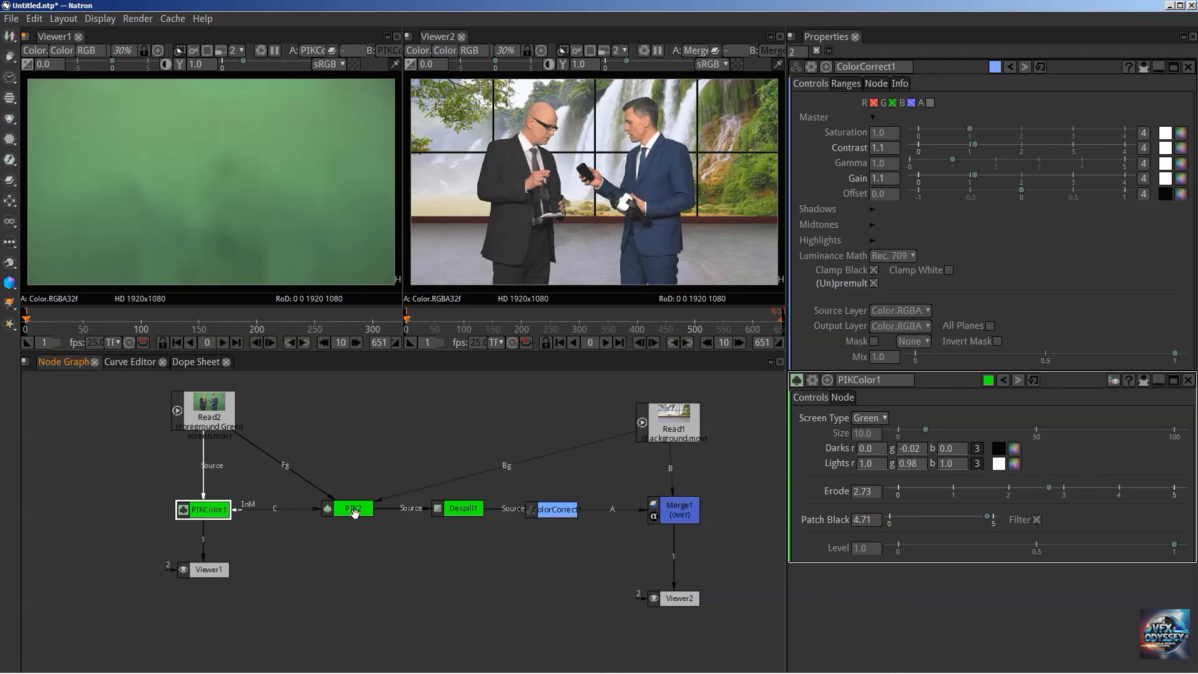
pyautogui.click(354, 512)
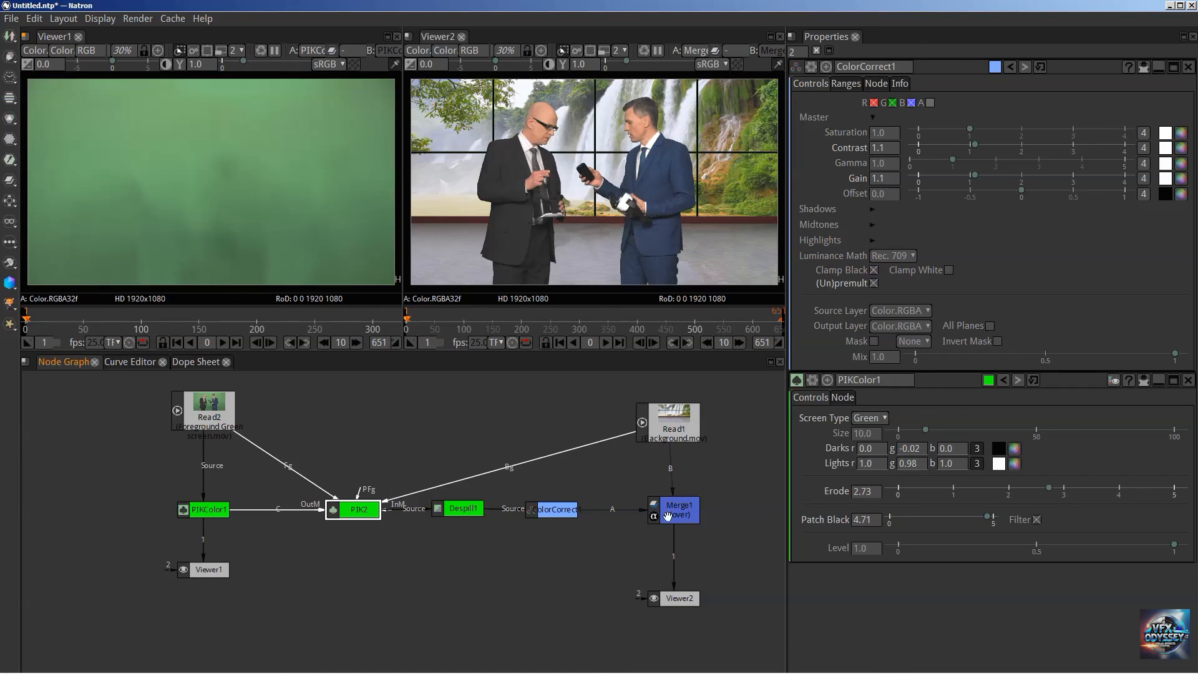
pyautogui.click(682, 515)
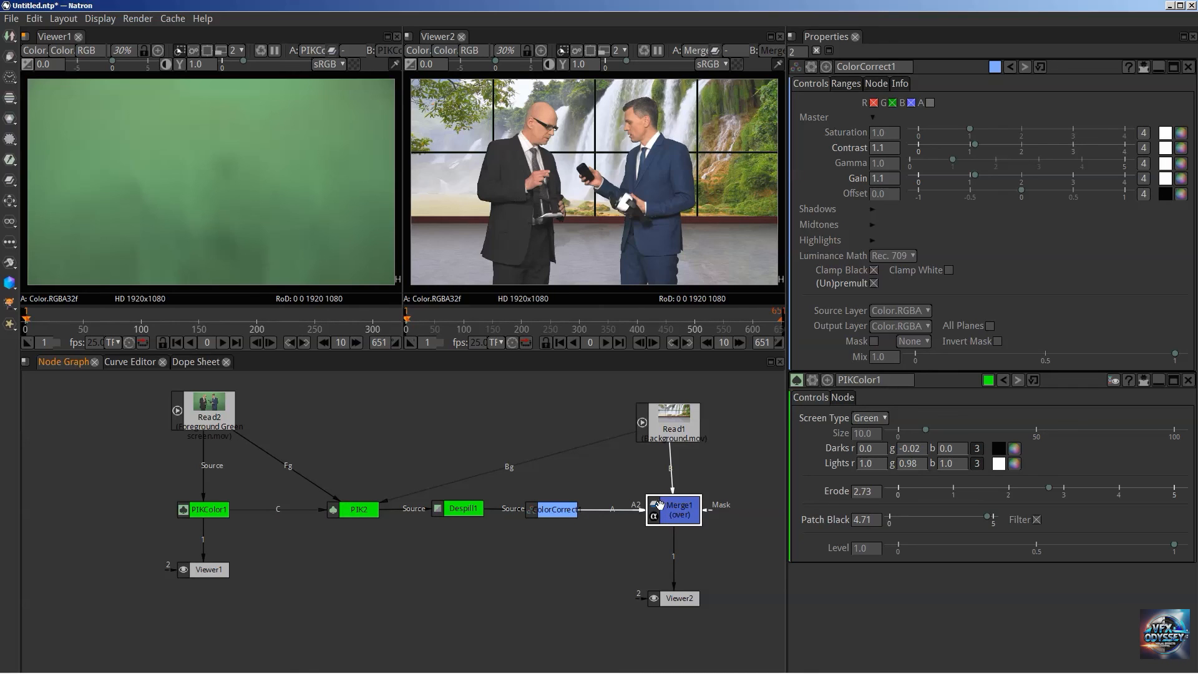
pyautogui.click(472, 515)
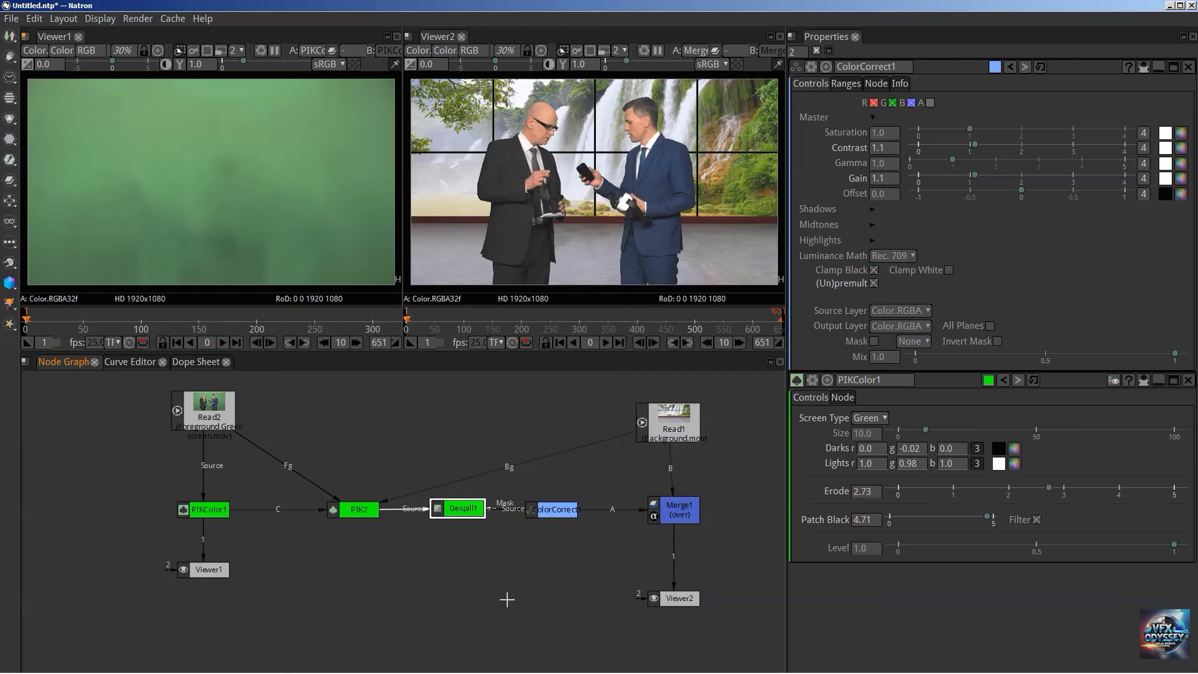
pyautogui.click(554, 509)
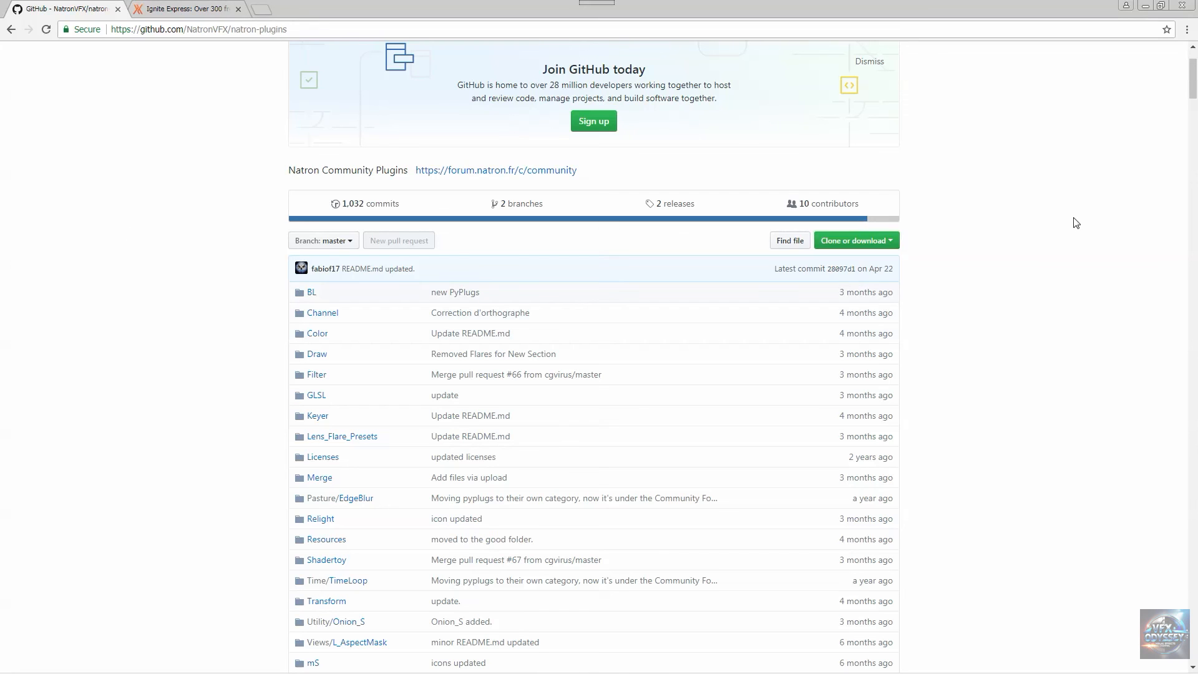
# In the browser, look over the NatronVFX/natron-plugins repository on GitHub and open its clone and download options.
pyautogui.scroll(2, 1076, 222)
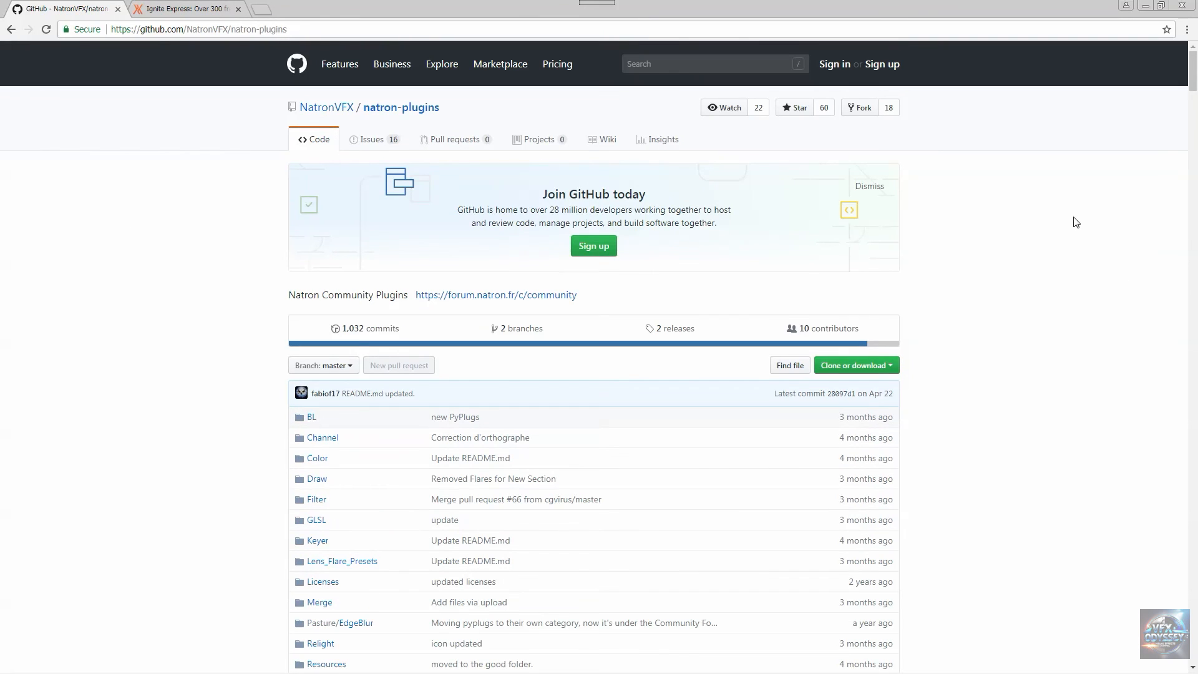
pyautogui.scroll(-2, 1077, 222)
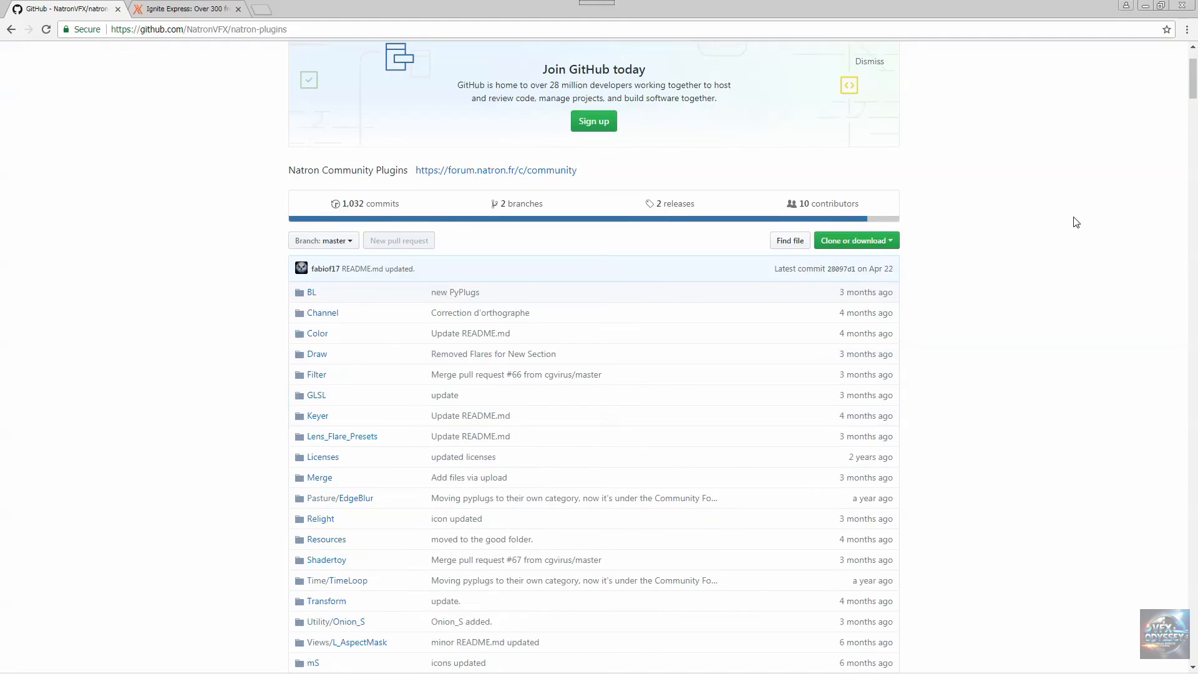
pyautogui.click(856, 243)
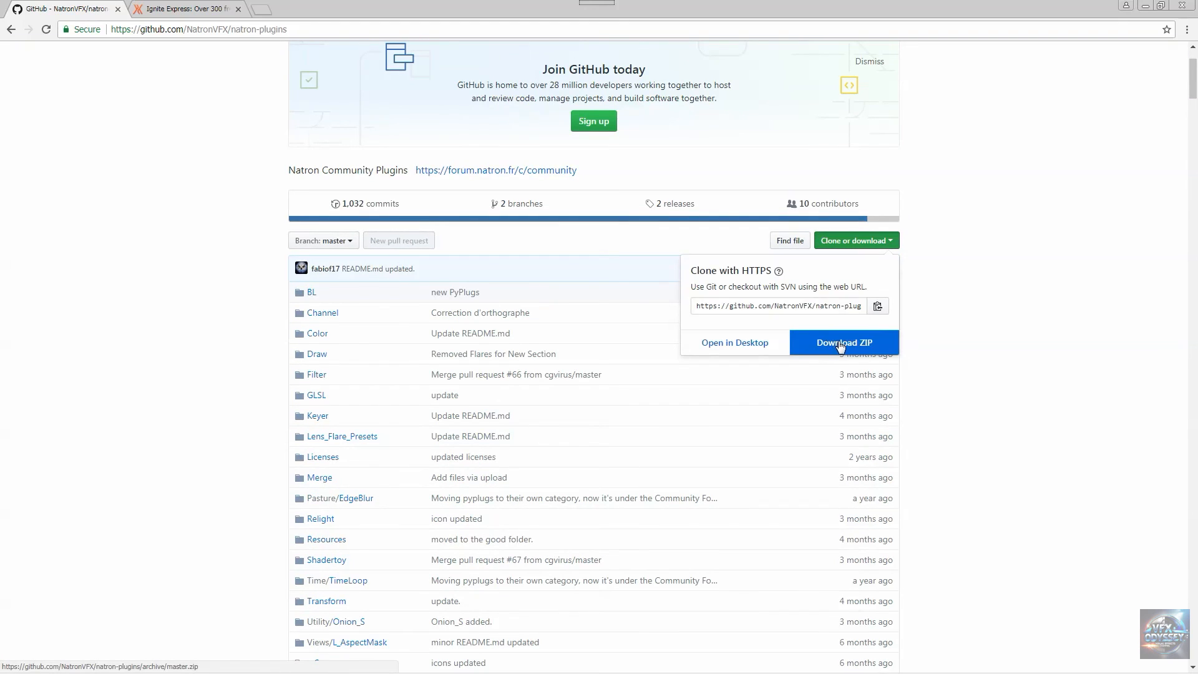
# Dismiss the repository's download options, switch to the file explorer and open natron-plugins-master inside Natron's PyPlugs folder.
pyautogui.click(1049, 255)
pyautogui.hotkey('alt', 'Tab')
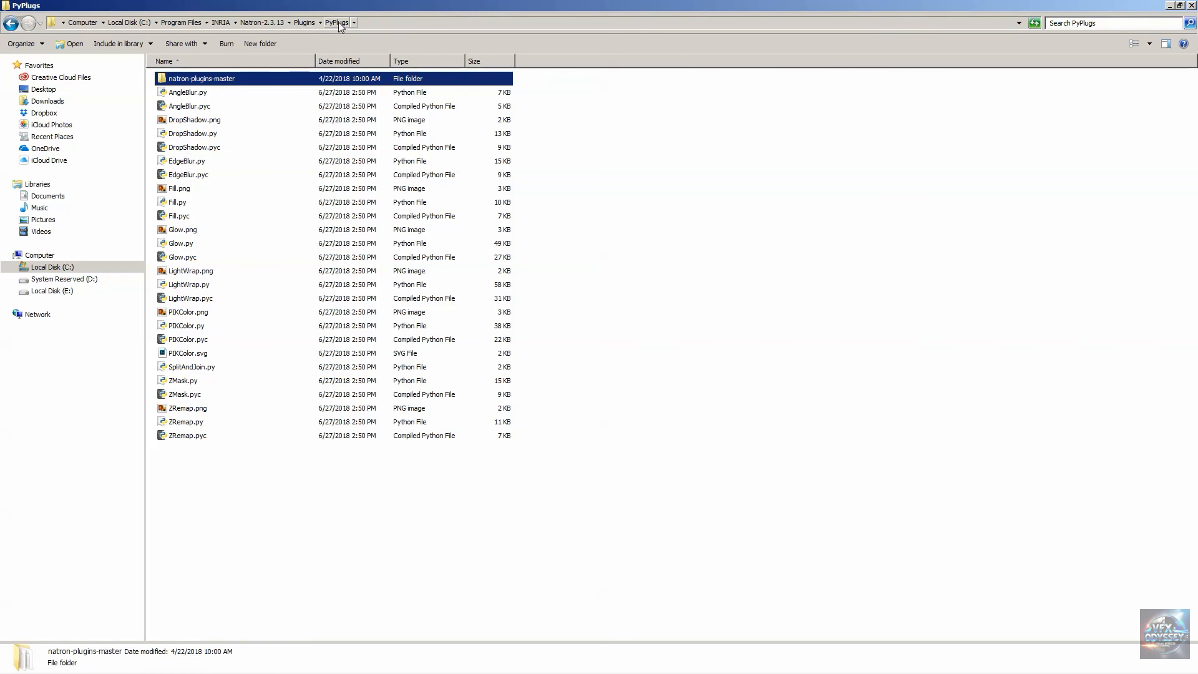
pyautogui.click(291, 496)
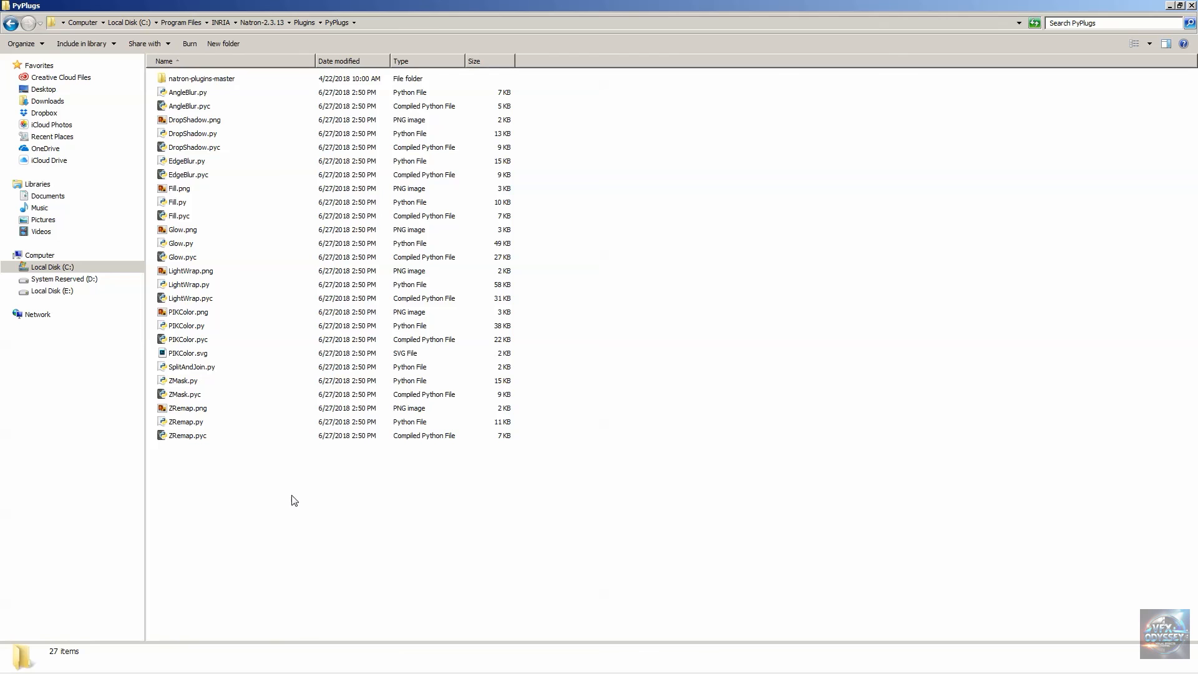
pyautogui.doubleClick(209, 86)
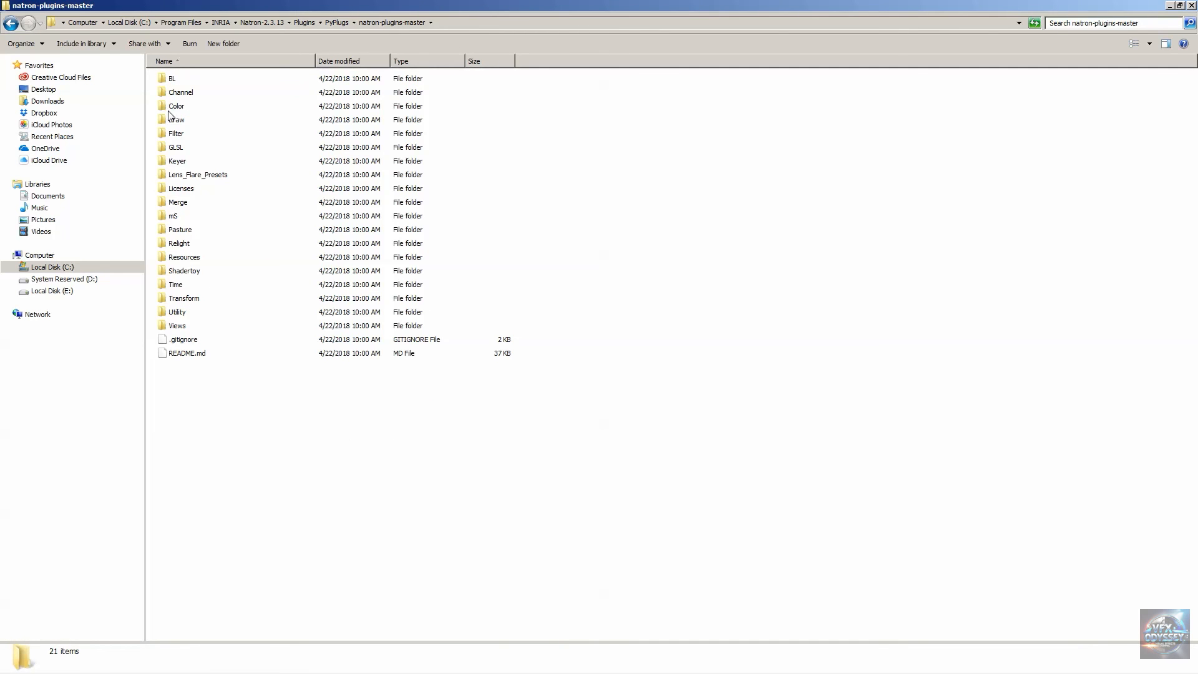
# Switch to Natron and look through the node categories added by the community plugins, including the Keyer group.
pyautogui.hotkey('alt', 'Tab')
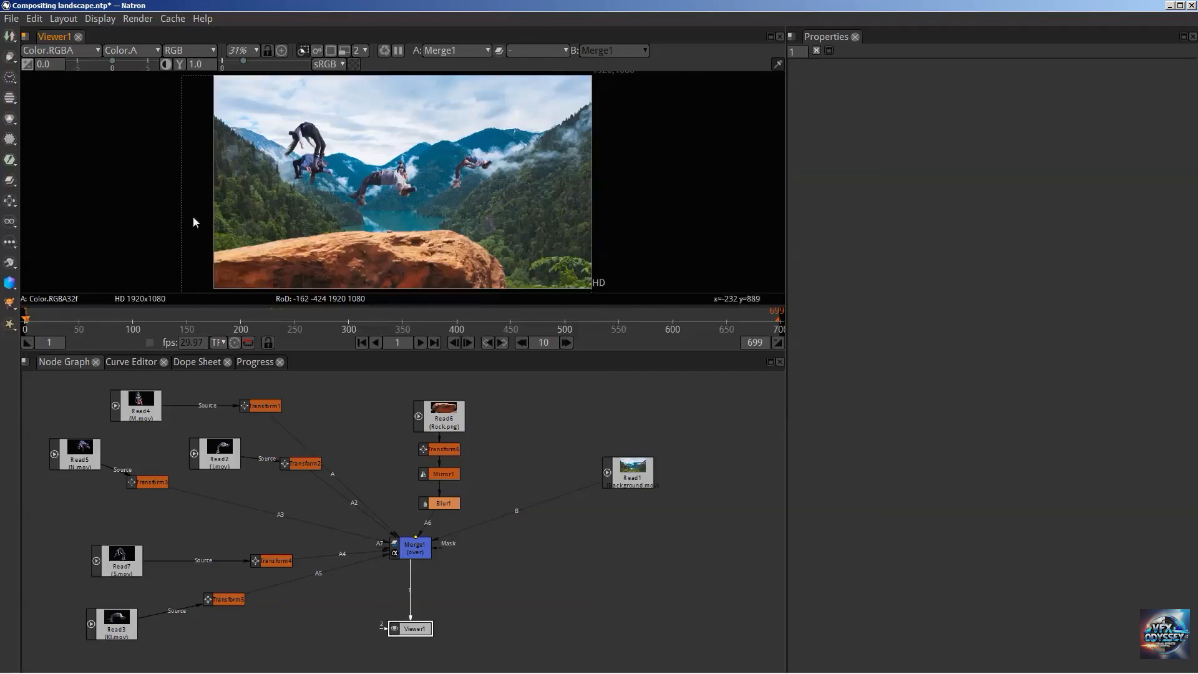
pyautogui.click(10, 262)
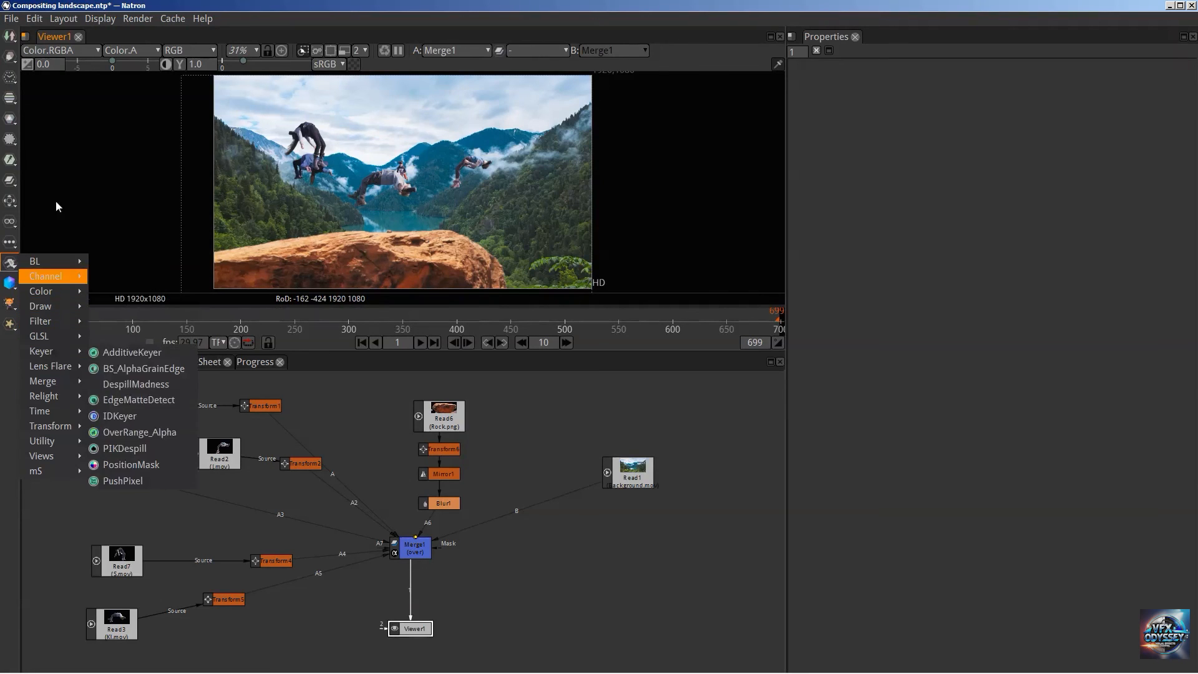
pyautogui.click(219, 5)
# Return to the browser, show the fxhome.com/ignite-express page and open the offer for getting Ignite Express free.
pyautogui.hotkey('alt', 'Tab')
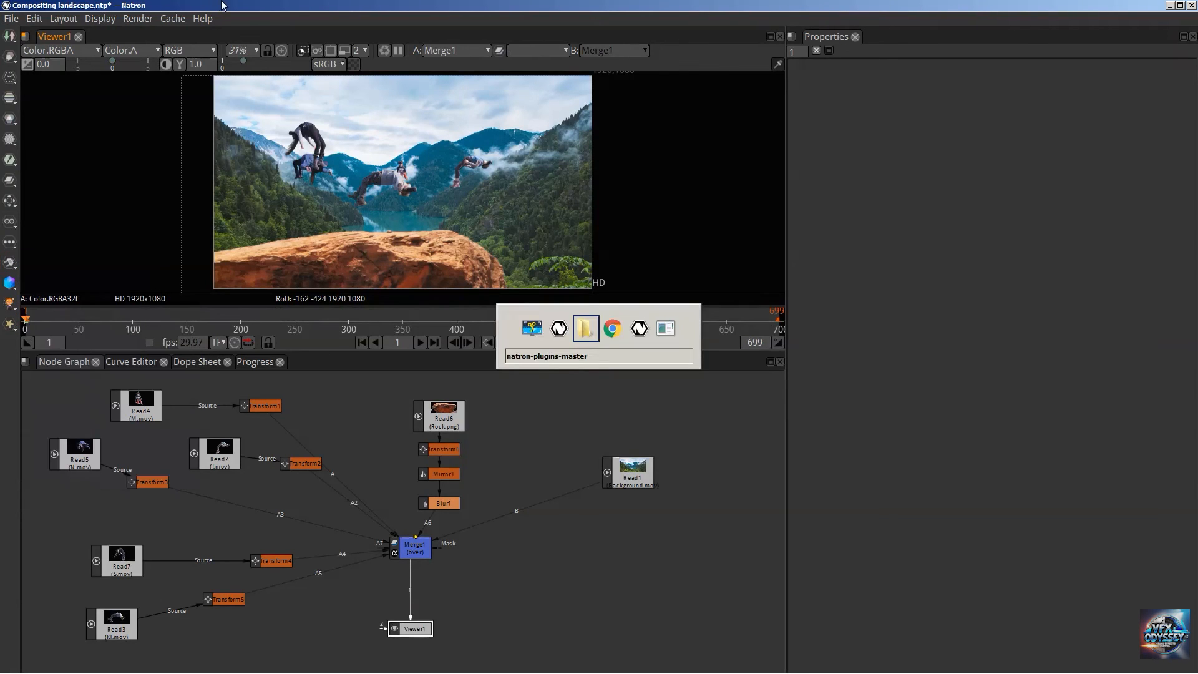
pyautogui.press('Tab')
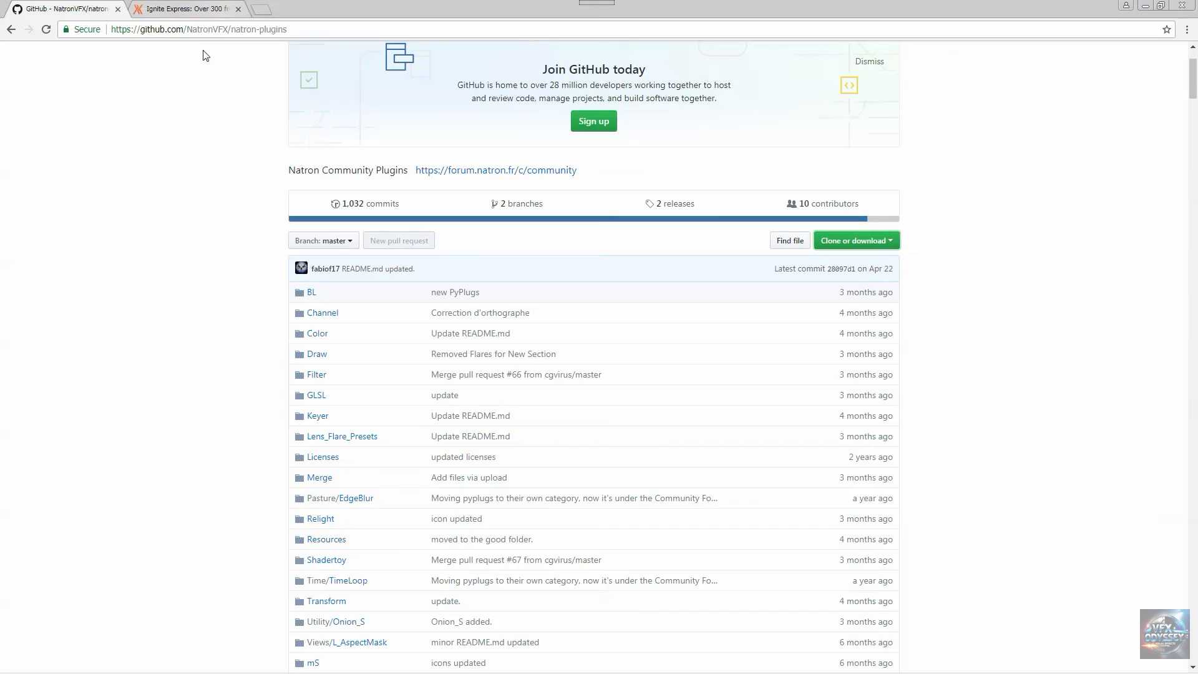
pyautogui.click(181, 8)
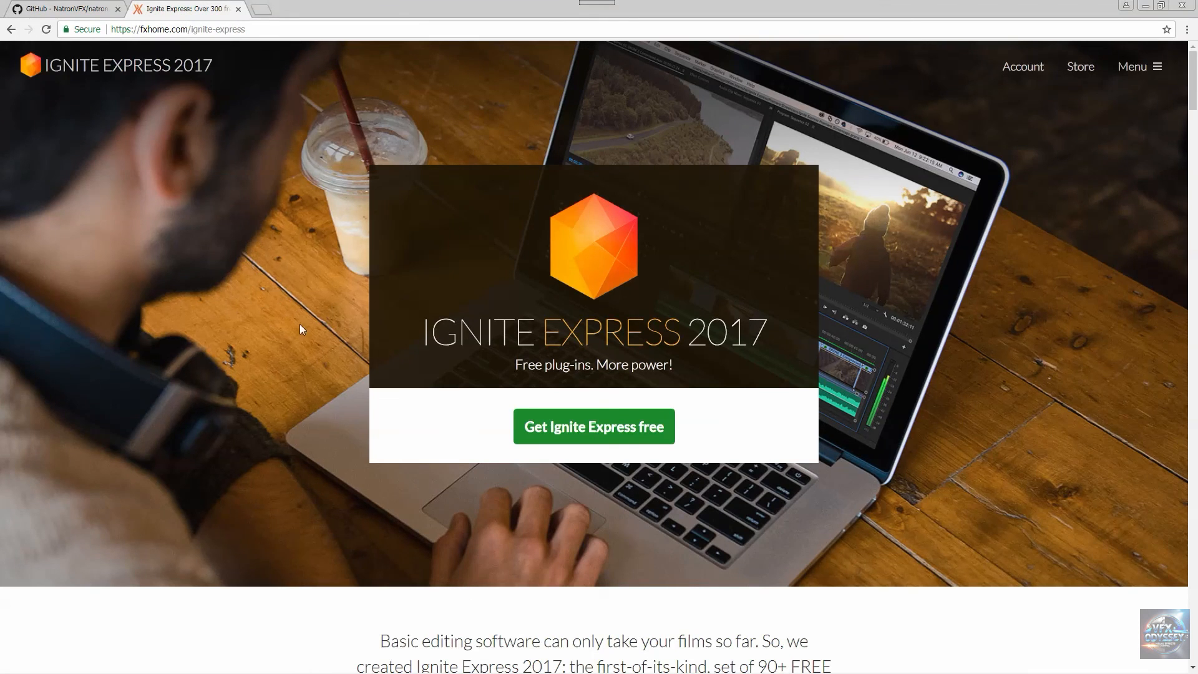
pyautogui.doubleClick(156, 30)
pyautogui.moveTo(185, 21); pyautogui.dragTo(189, 27)
pyautogui.click(614, 431)
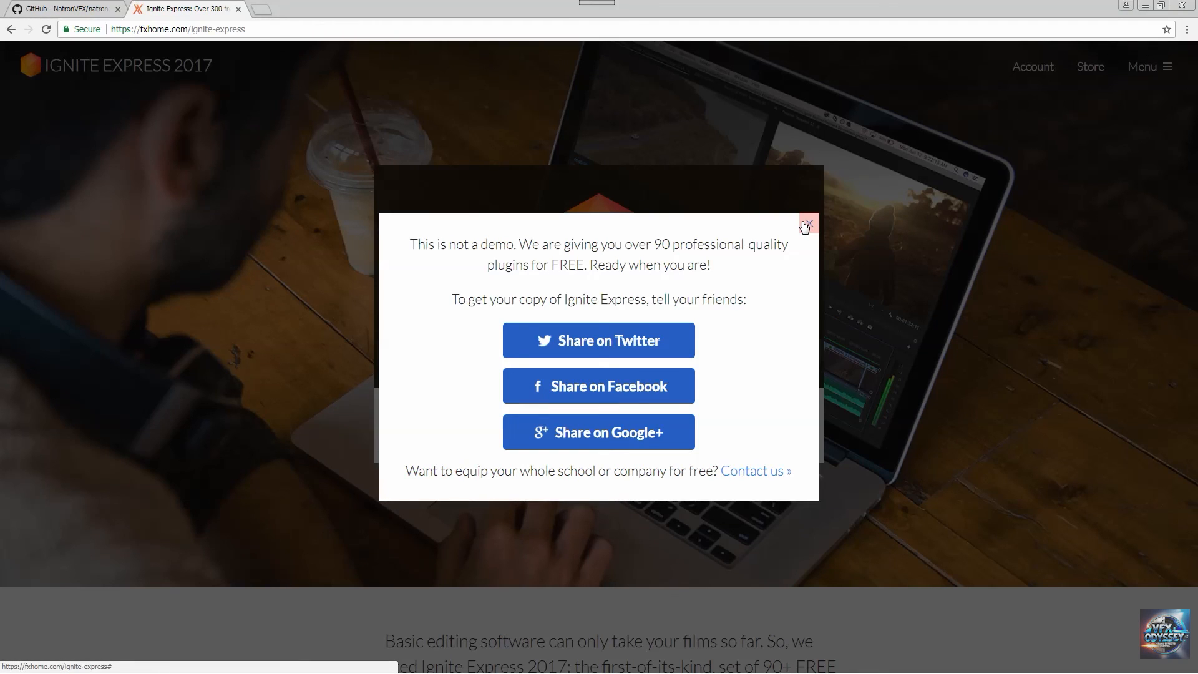
# In the file explorer, open E:\Natron\Plugins and projects and select the IgniteExpress2017_1.0.7110.12602_x64.msi installer.
pyautogui.hotkey('alt', 'Tab')
pyautogui.hotkey('alt', 'Tab')
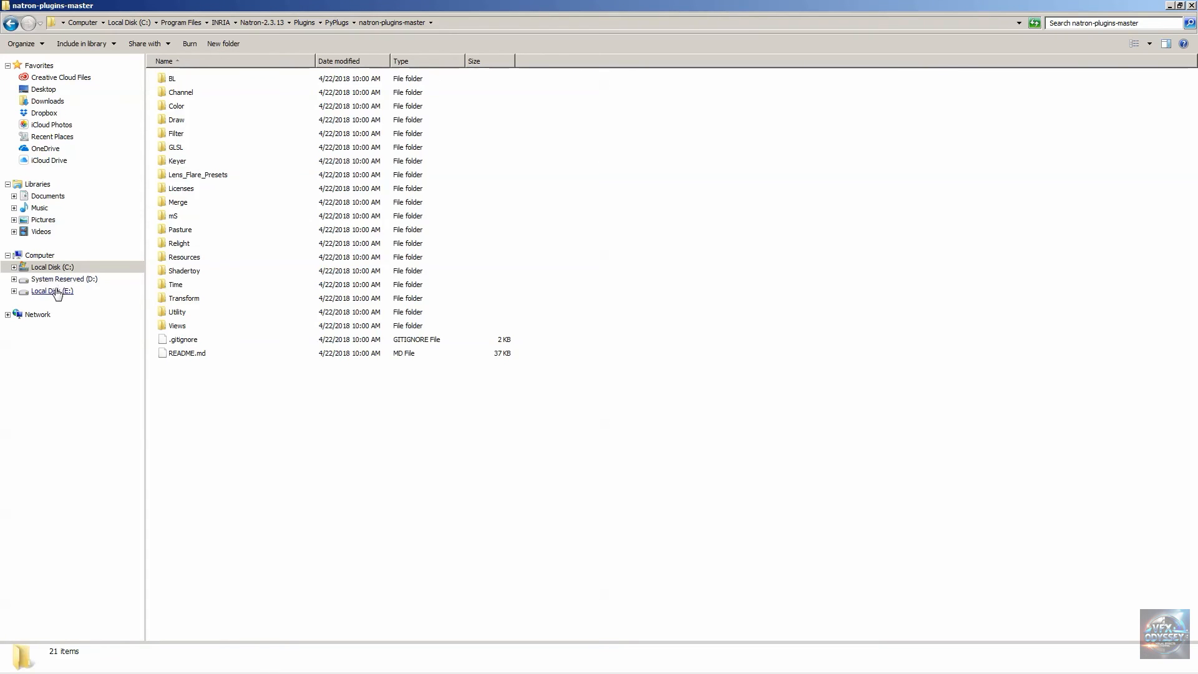
pyautogui.click(53, 292)
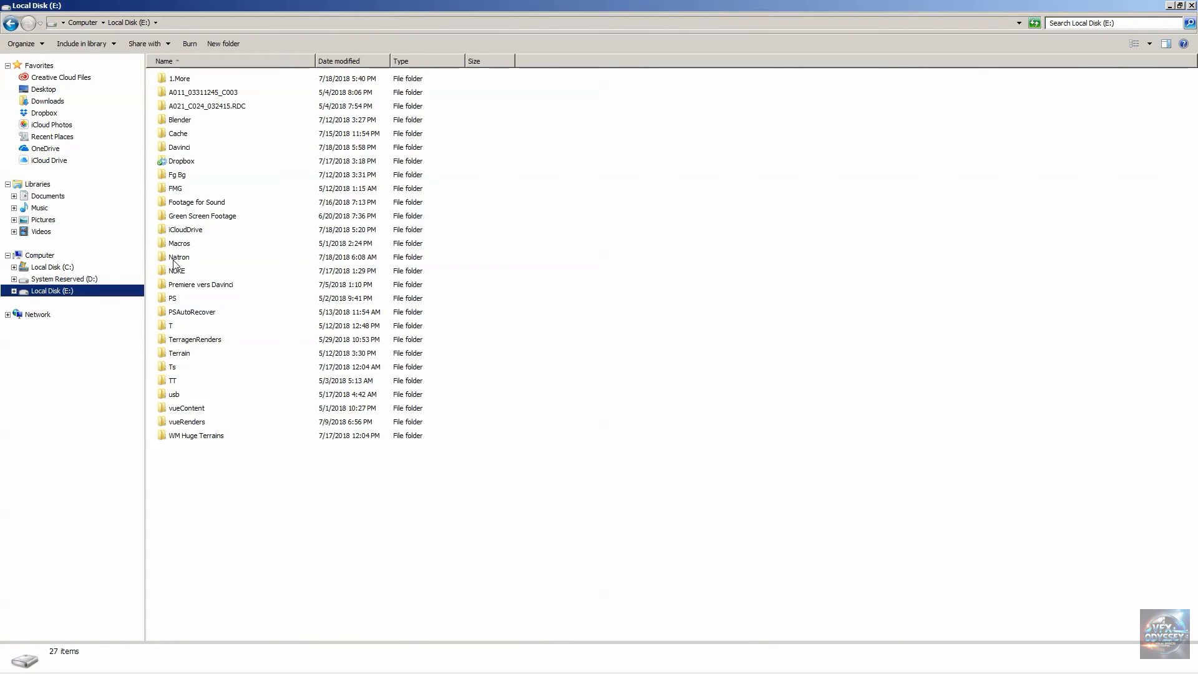
pyautogui.doubleClick(180, 266)
pyautogui.scroll(-2, 871, 625)
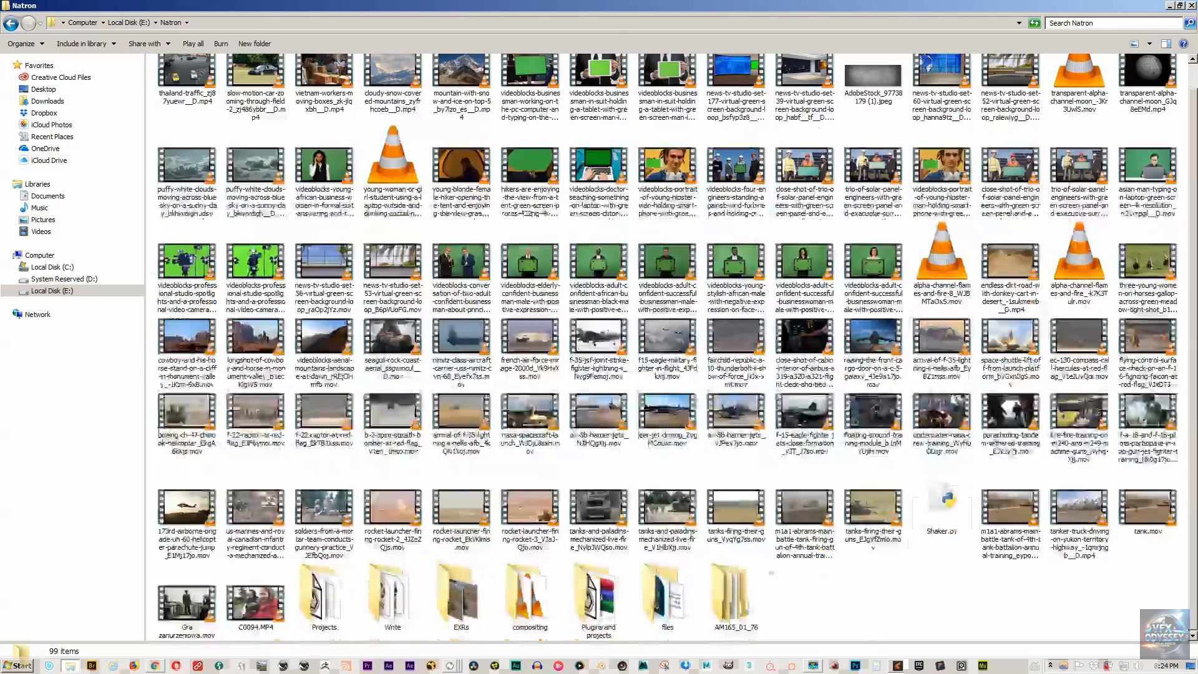
pyautogui.doubleClick(598, 609)
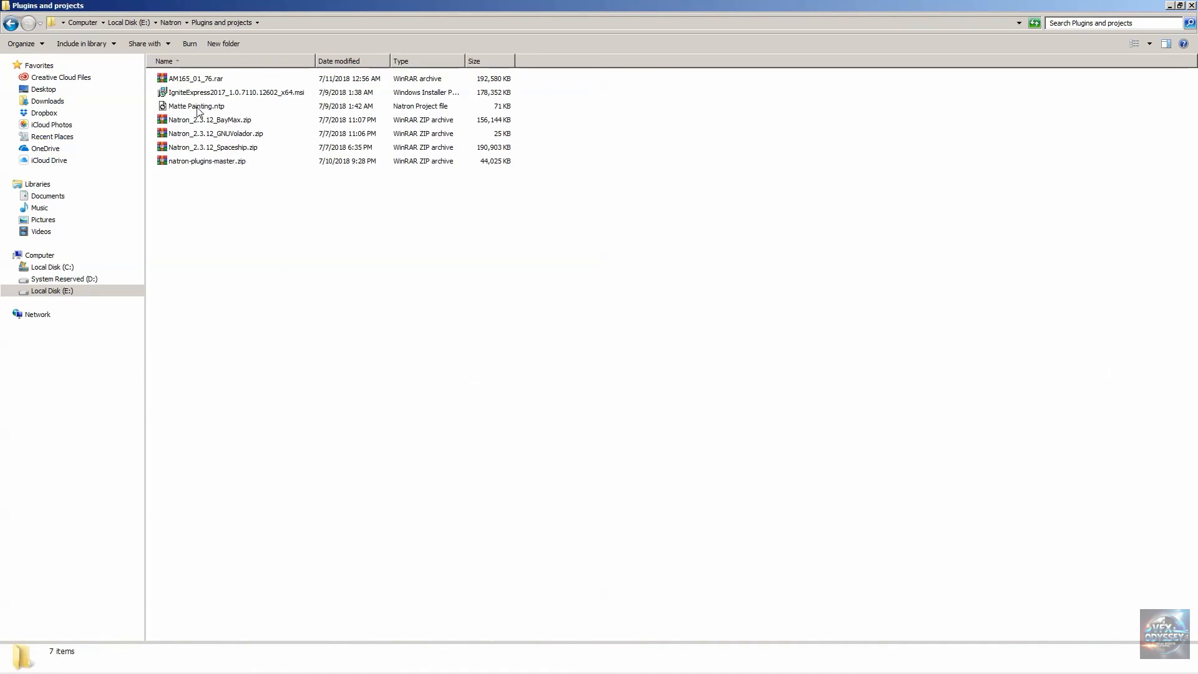
pyautogui.click(198, 92)
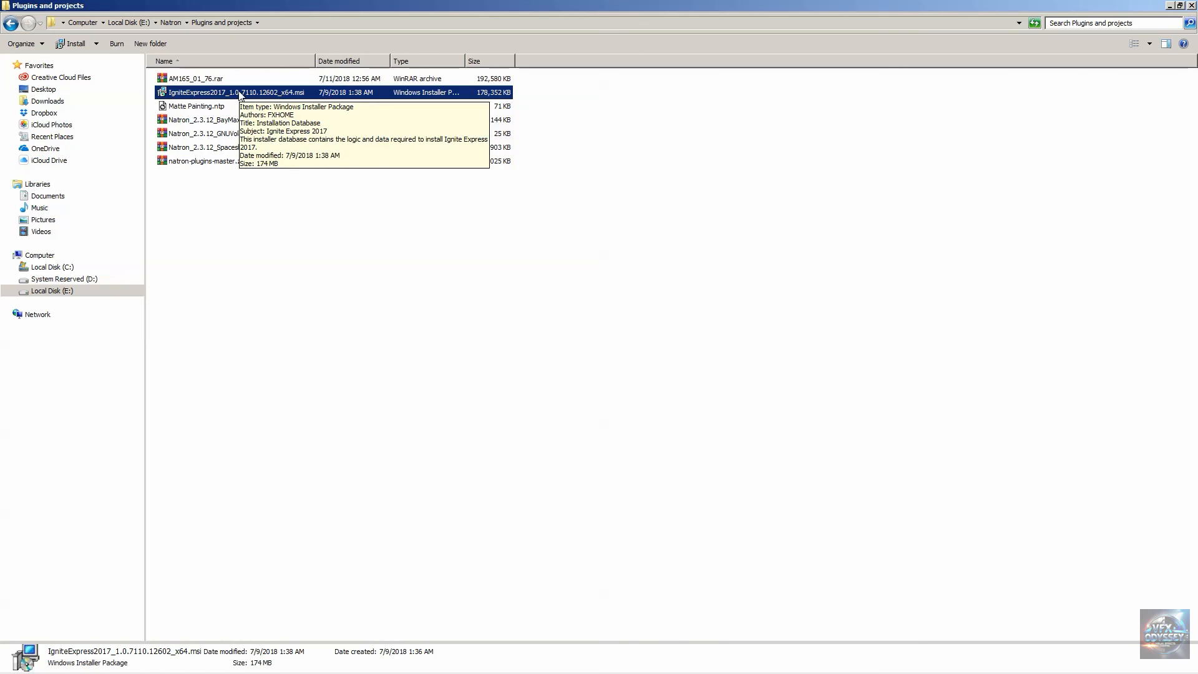
# Back in the browser, dismiss the Ignite Express sharing prompt and view the list of supported host programs.
pyautogui.hotkey('alt', 'Tab')
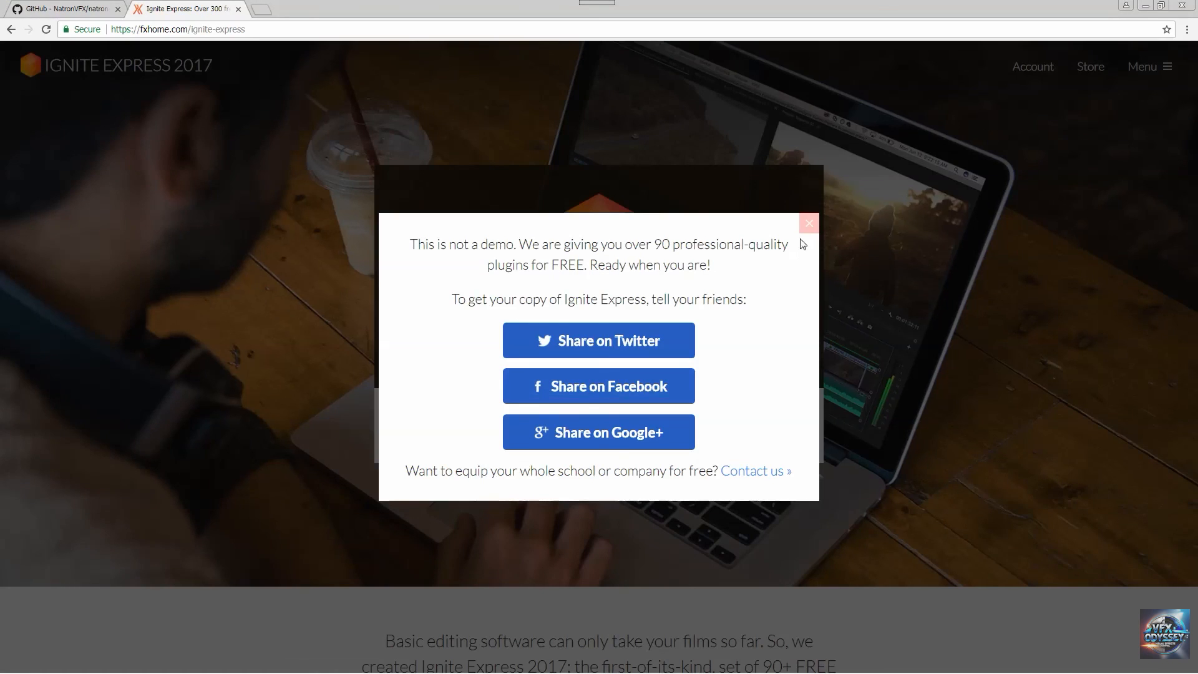
pyautogui.click(809, 223)
pyautogui.scroll(-5, 720, 388)
pyautogui.scroll(-1, 719, 386)
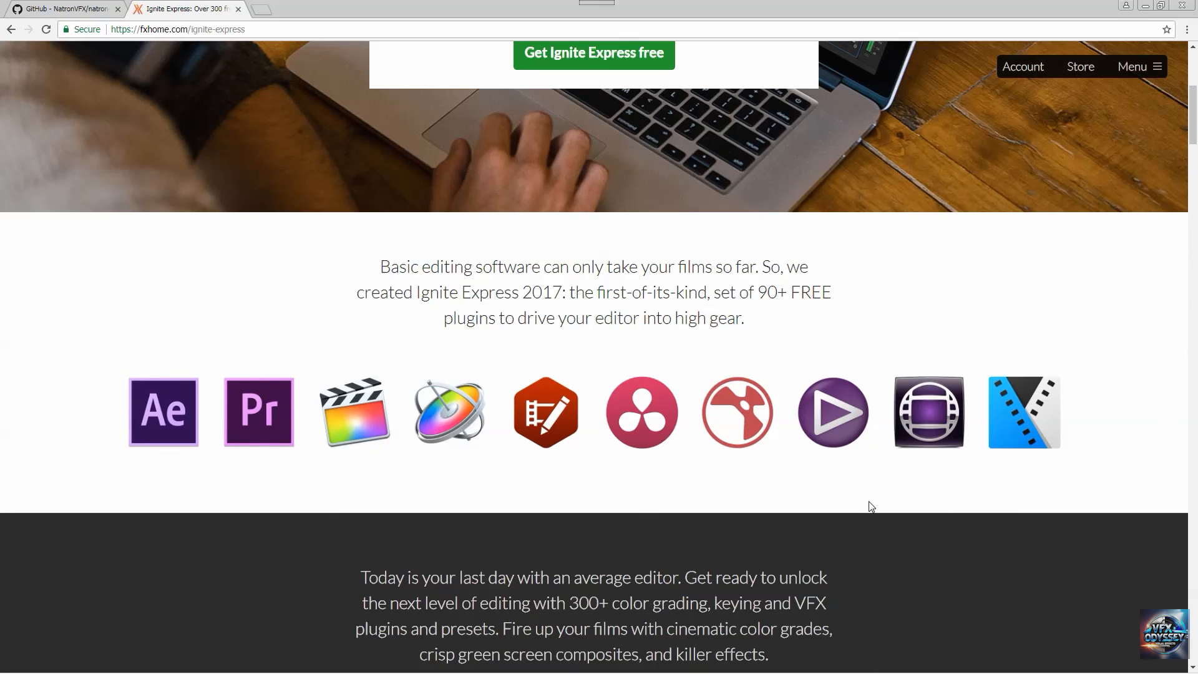
# Switch to Natron and look through the Ignite plugin categories, including the Lights & Flares effects.
pyautogui.hotkey('alt', 'Tab')
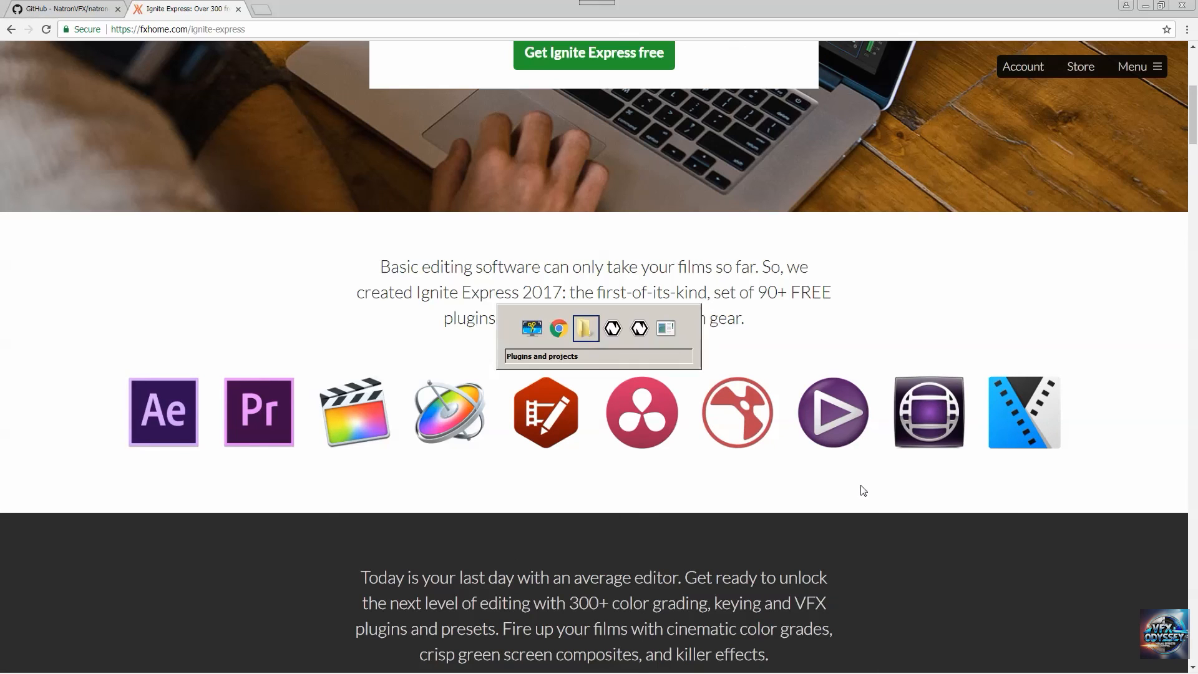
pyautogui.hotkey('alt', 'Tab')
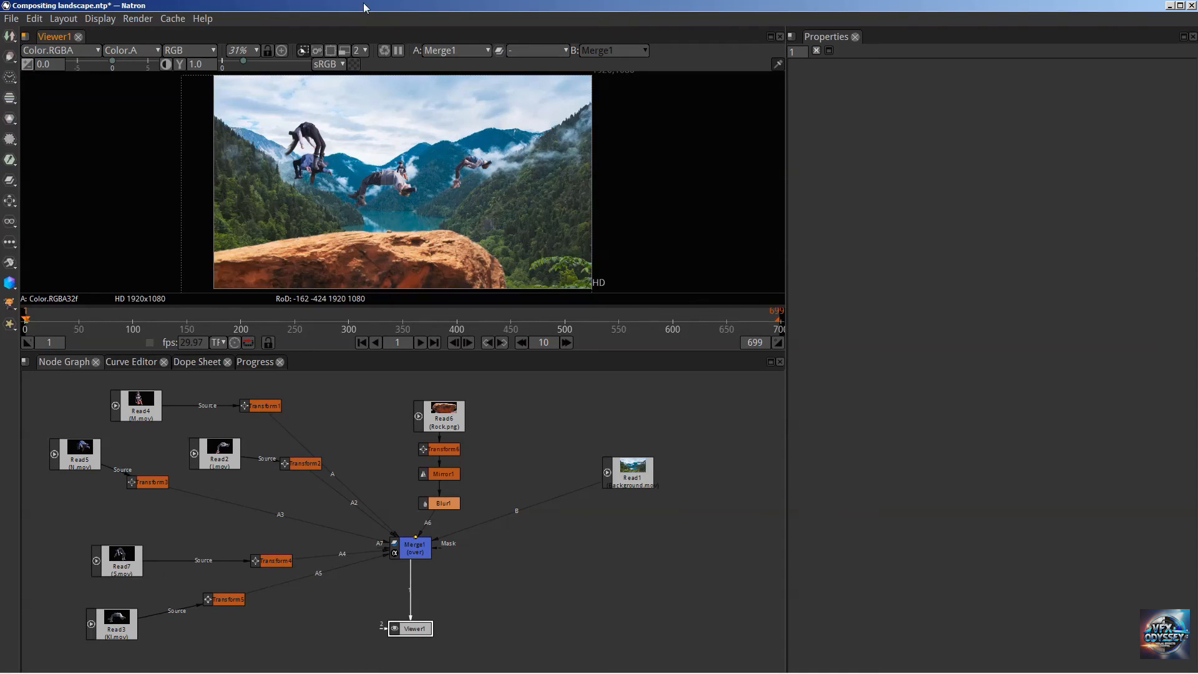
pyautogui.hotkey('alt', 'Tab')
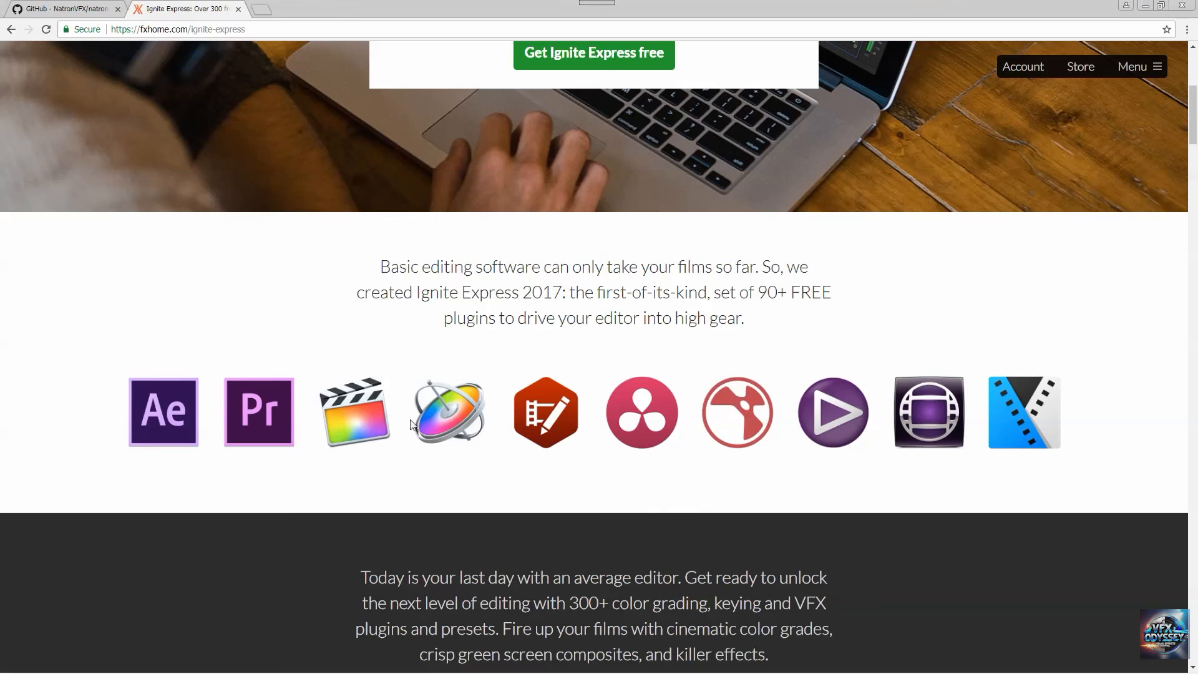
pyautogui.hotkey('alt', 'Tab')
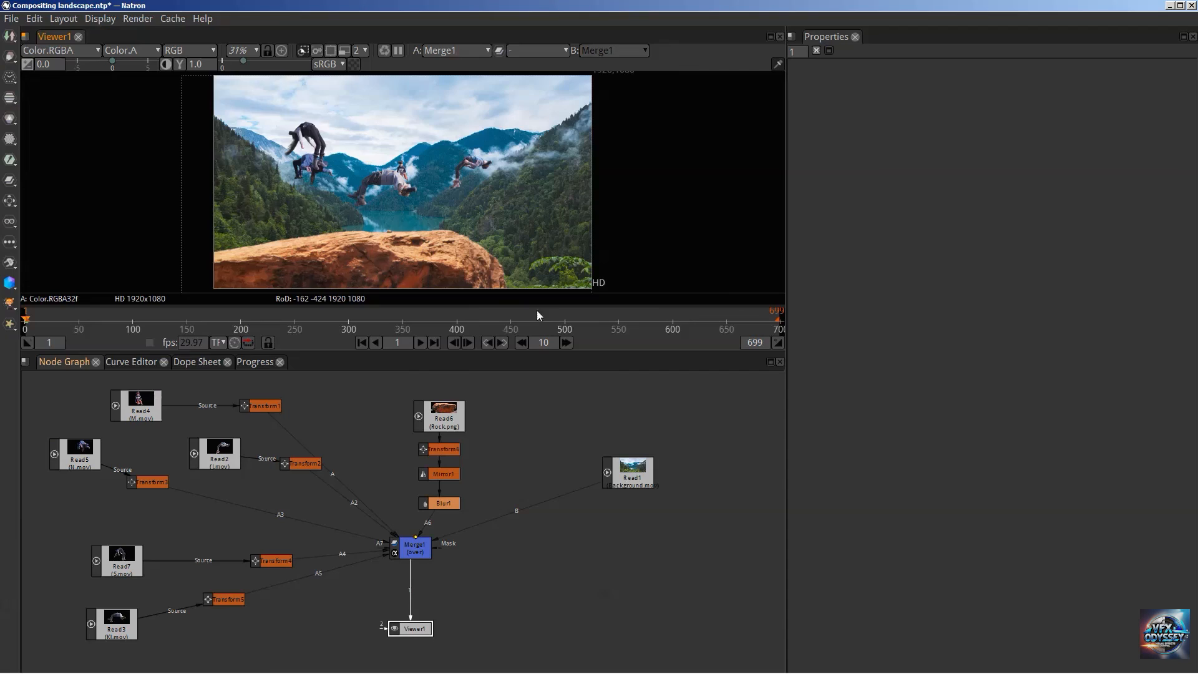
pyautogui.click(9, 283)
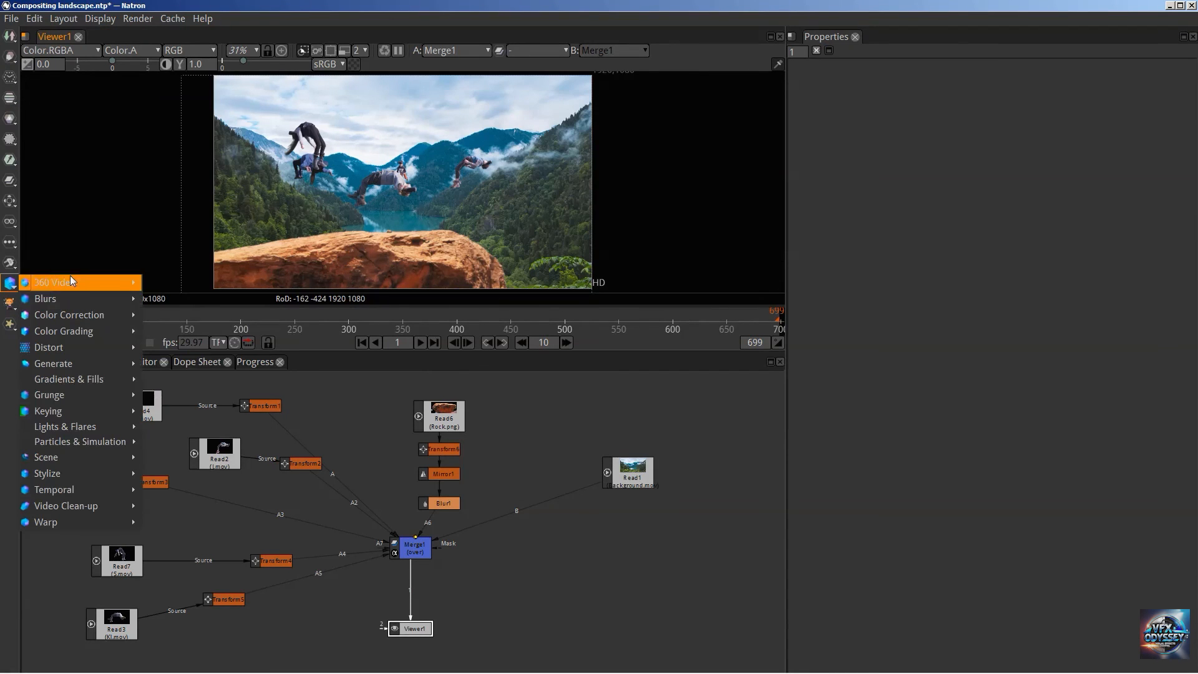
pyautogui.moveTo(65, 429)
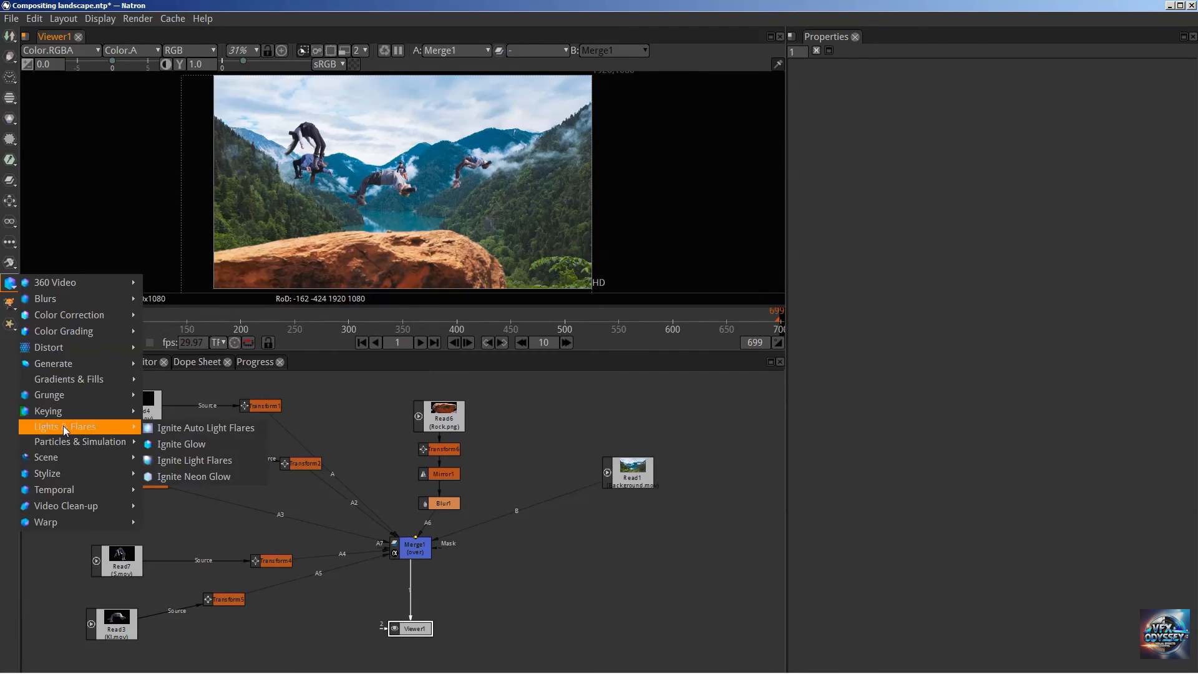
pyautogui.click(151, 5)
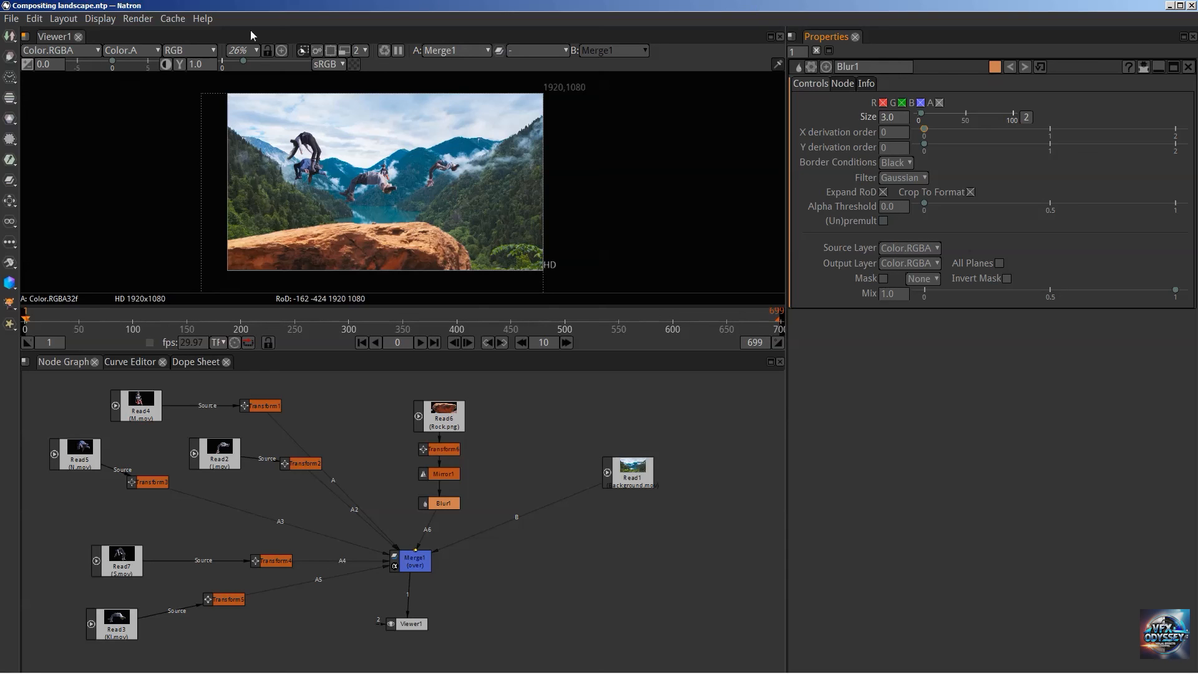
pyautogui.click(14, 20)
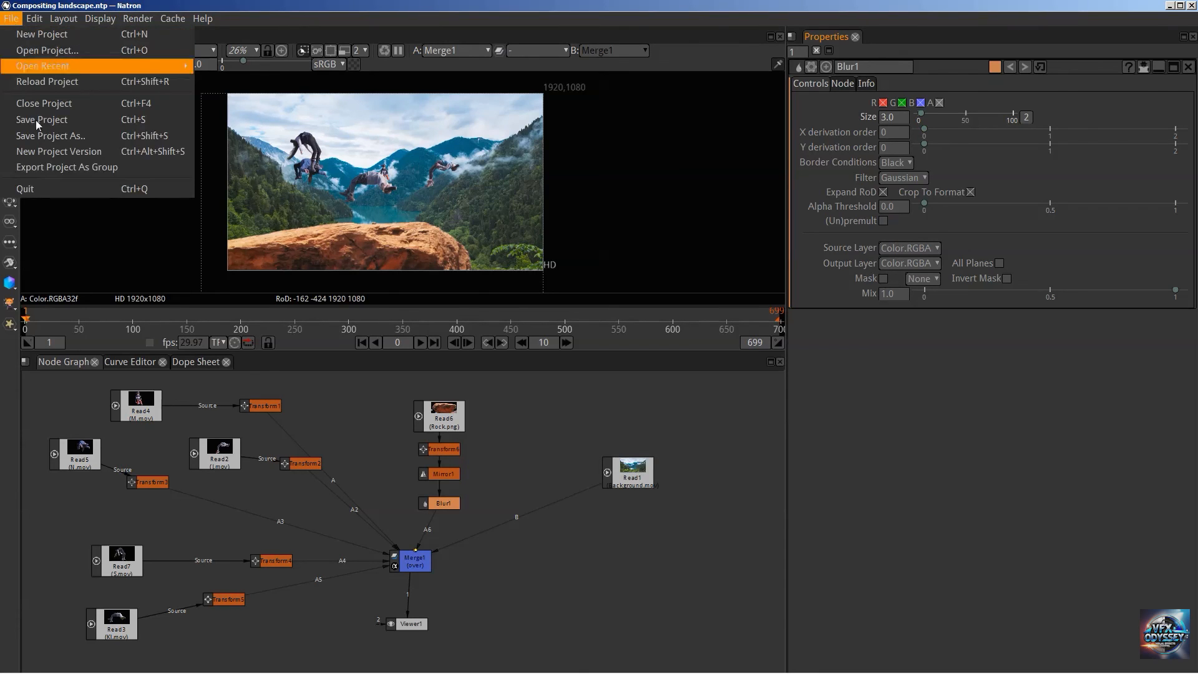
pyautogui.click(61, 5)
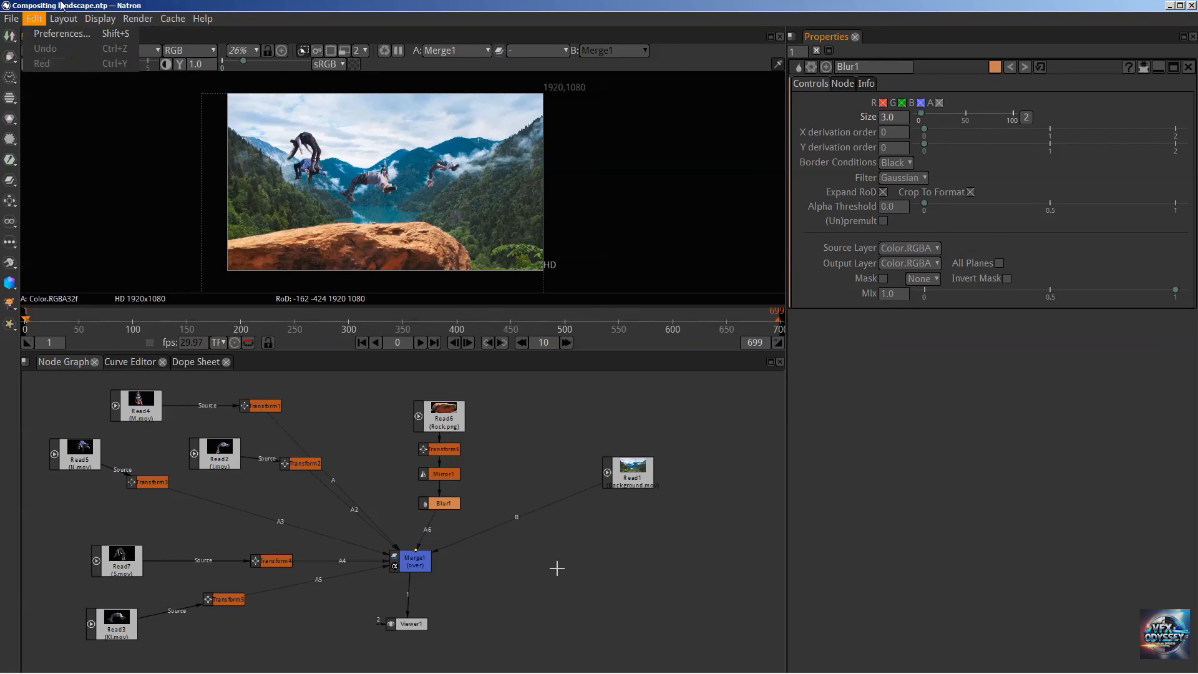
pyautogui.click(557, 568)
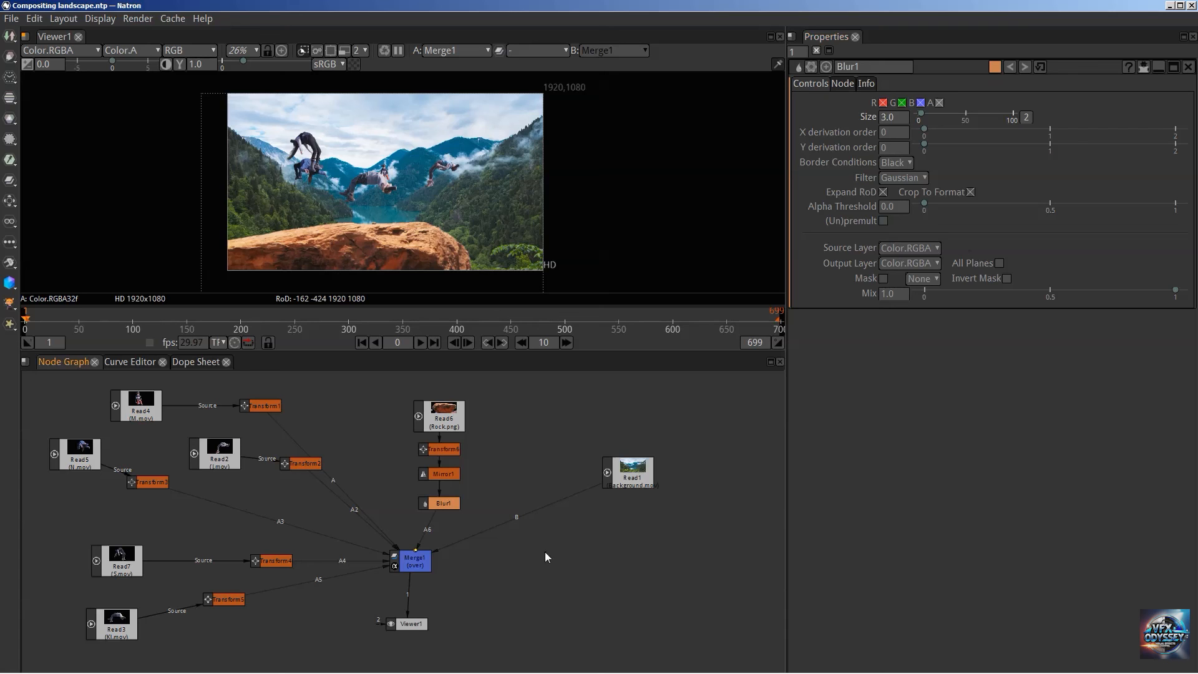
# Add a Write node that outputs the exr image sequence compositeB#.exr to E:/Natron/Write.
pyautogui.click(9, 36)
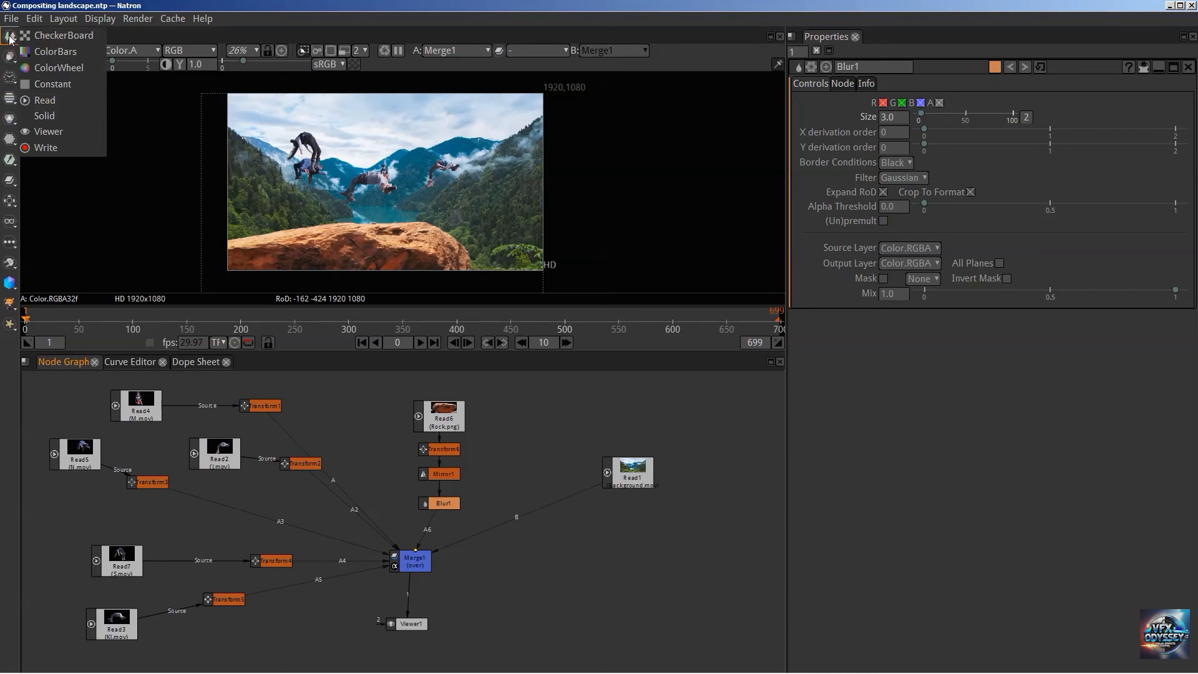
pyautogui.click(43, 148)
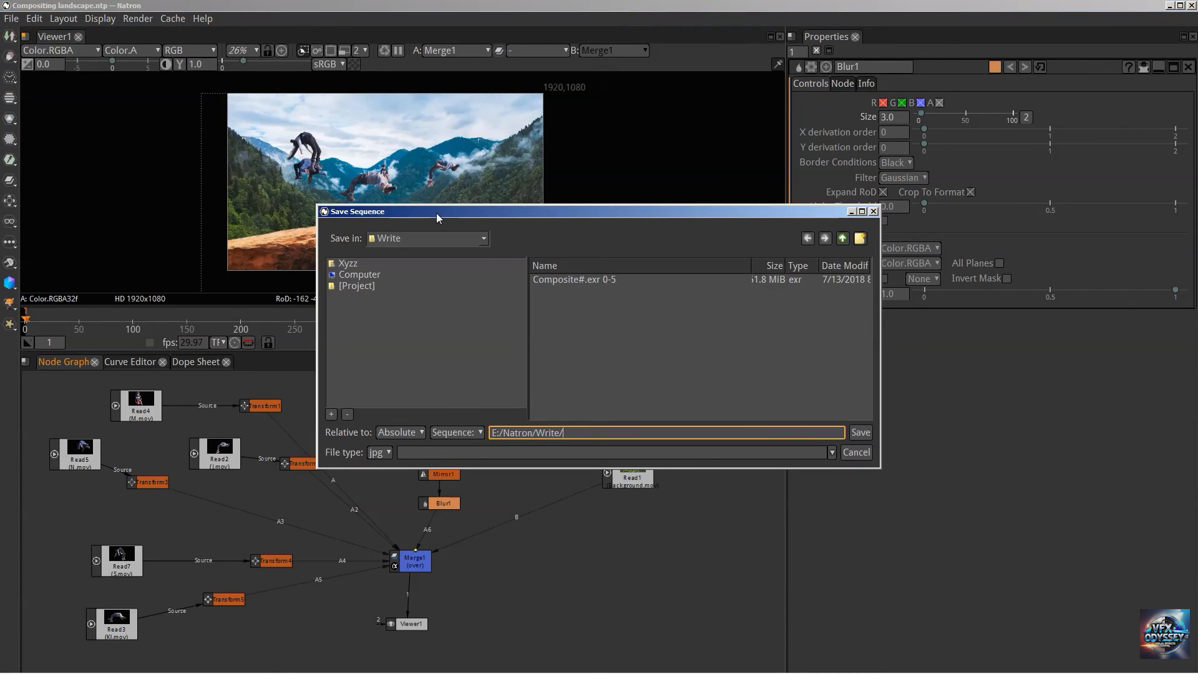
pyautogui.moveTo(436, 212); pyautogui.dragTo(470, 288)
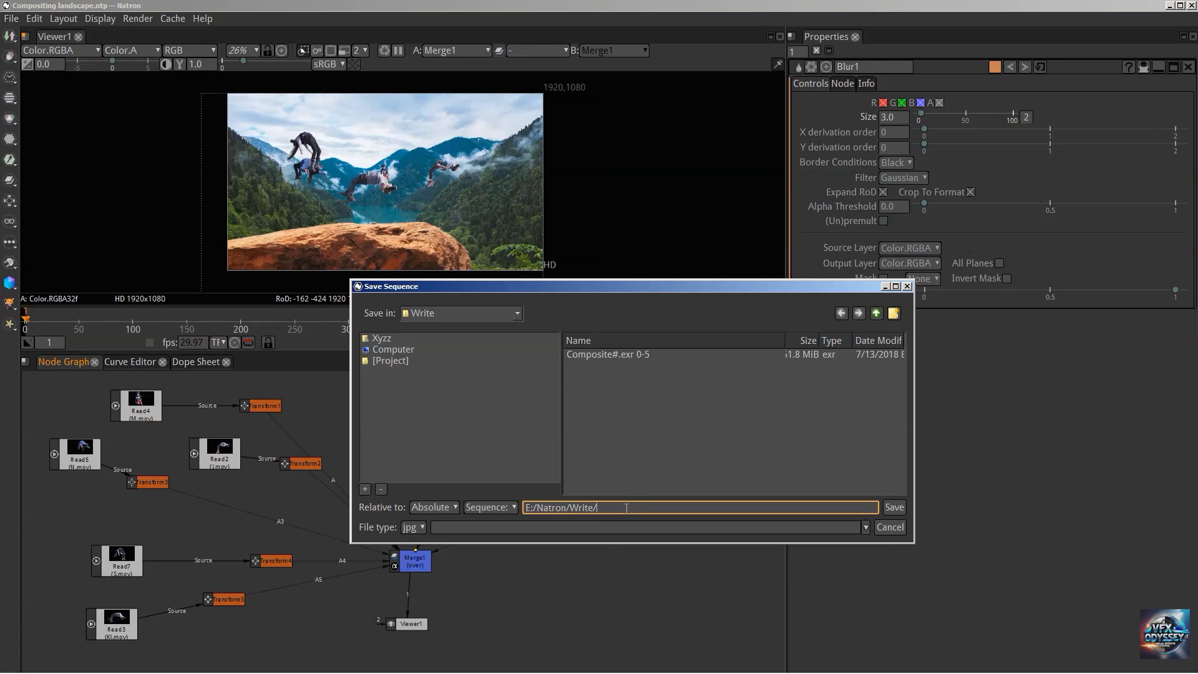
pyautogui.write('compositeB')
pyautogui.click(422, 531)
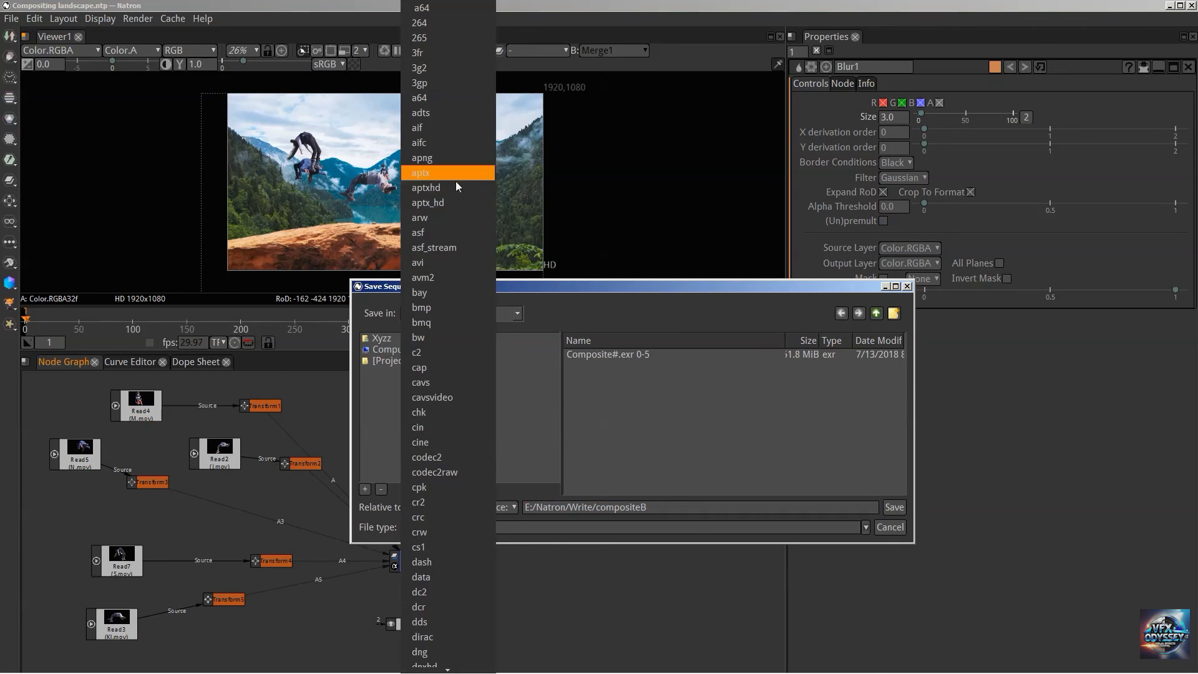
pyautogui.scroll(-8, 465, 203)
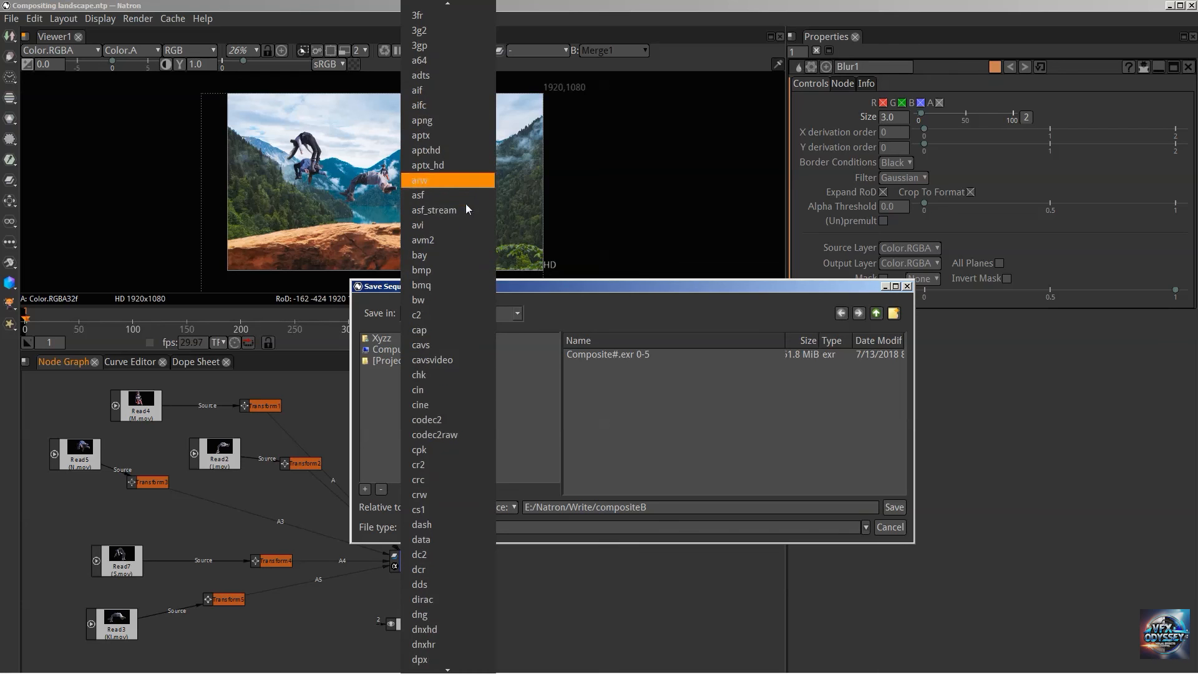
pyautogui.scroll(-4, 446, 488)
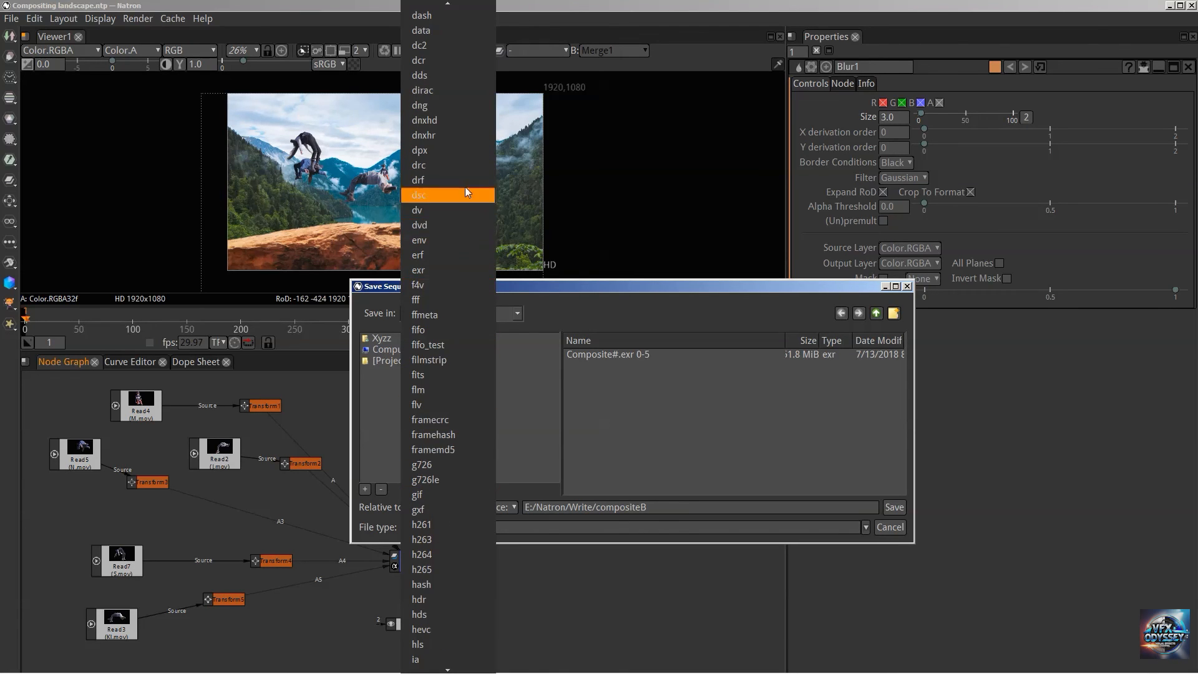
pyautogui.click(449, 270)
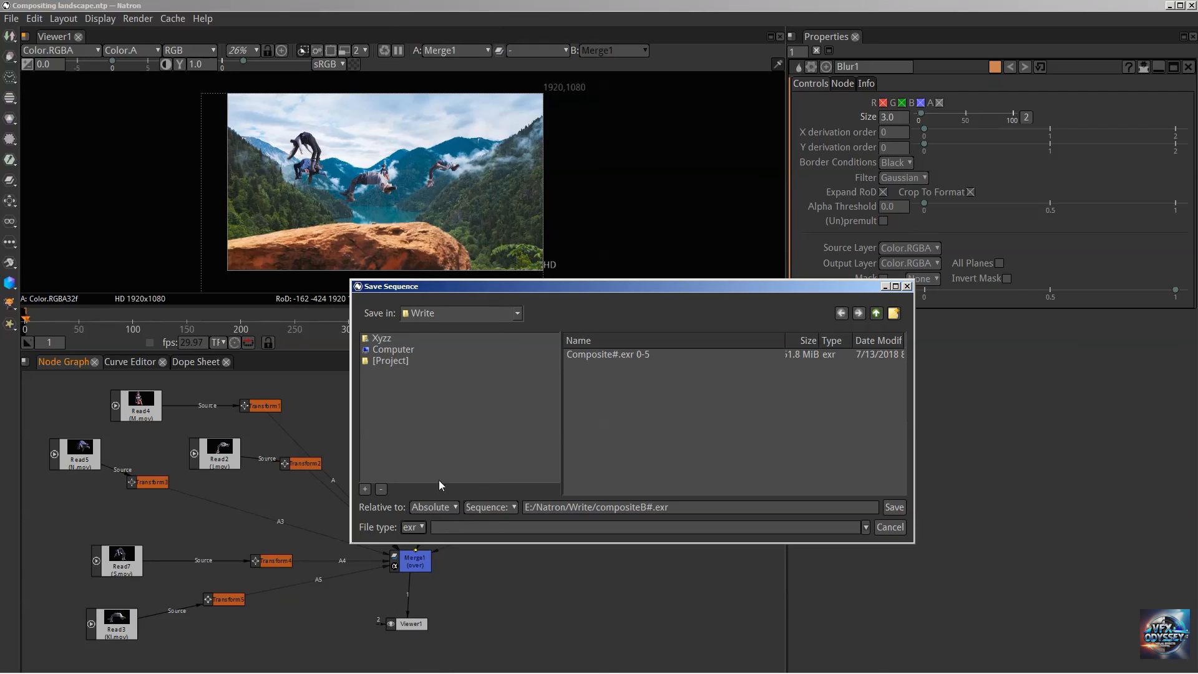
pyautogui.click(891, 507)
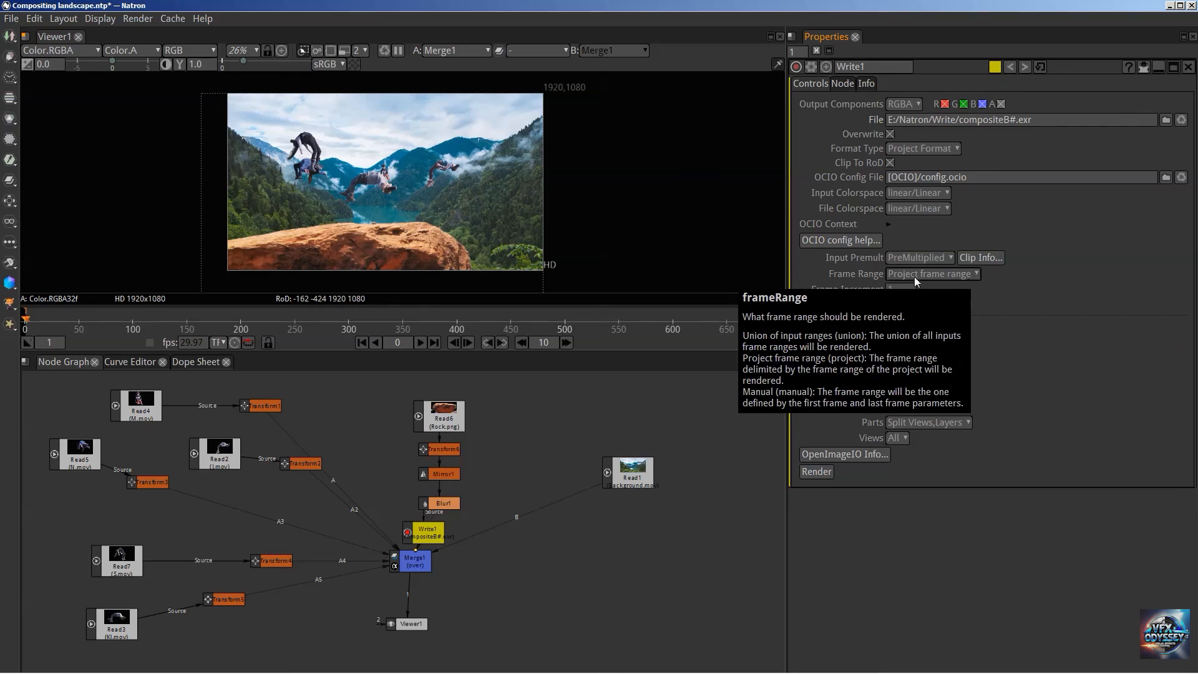
# Set the Write node's frame range to Manual, with first frame 1 and last frame 5.
pyautogui.click(932, 278)
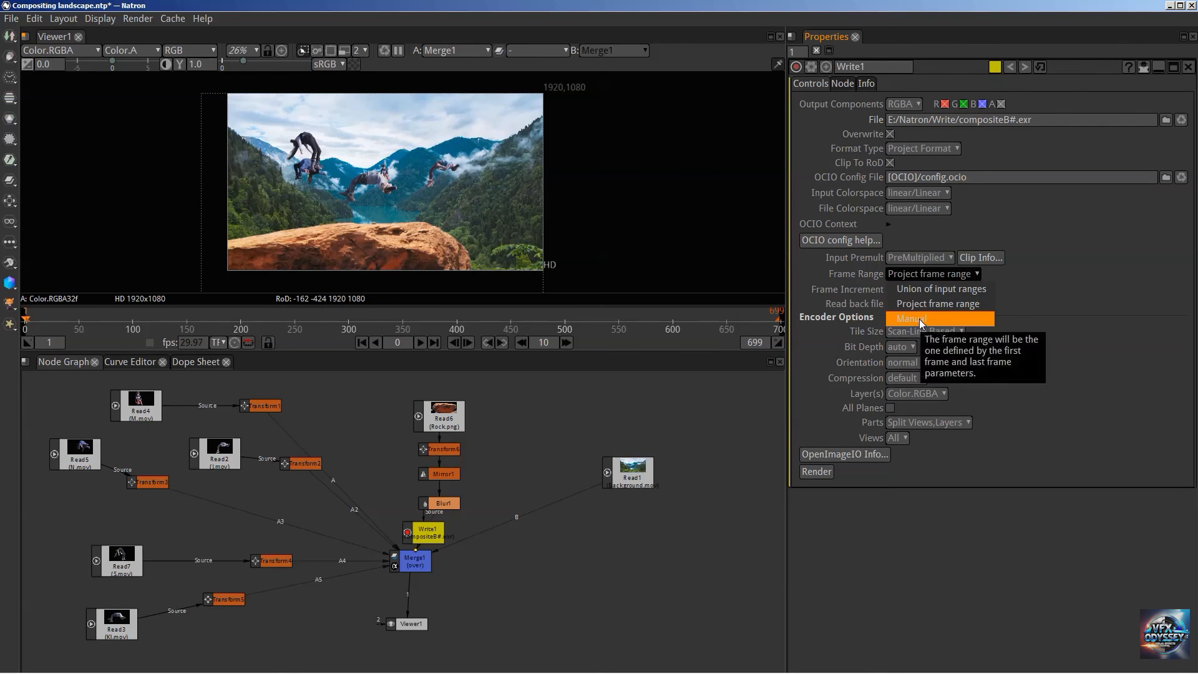
pyautogui.click(919, 320)
pyautogui.click(906, 292)
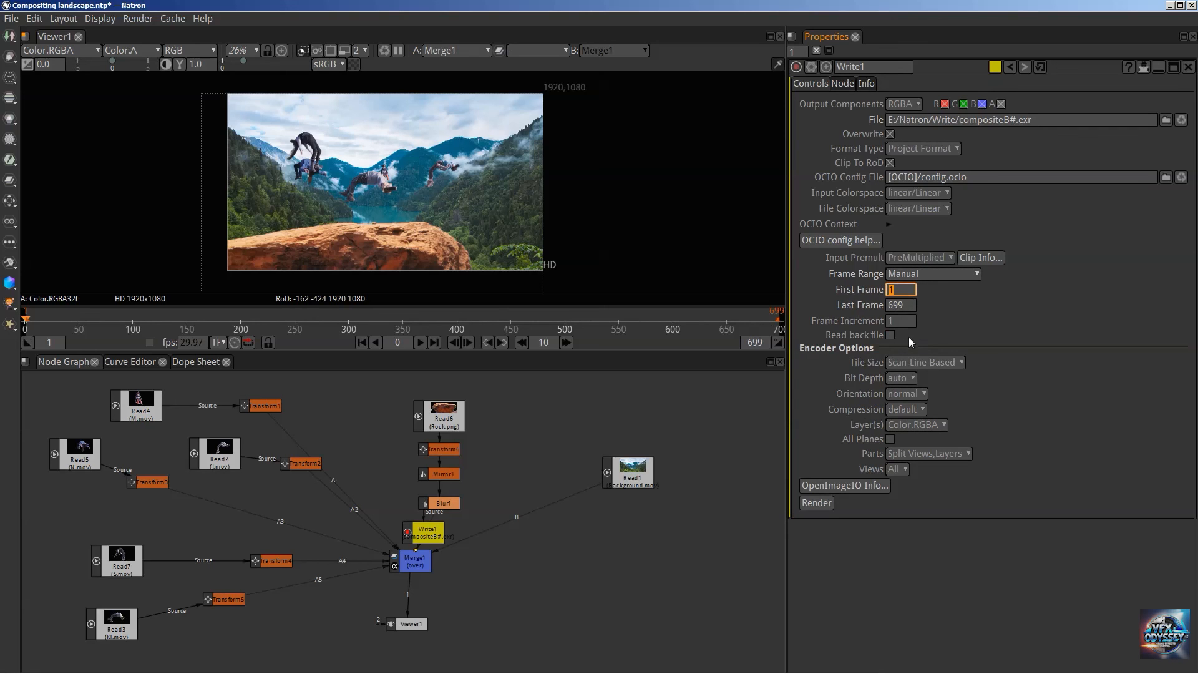
pyautogui.write('1')
pyautogui.write('56')
pyautogui.press('BackSpace')
pyautogui.moveTo(903, 304); pyautogui.dragTo(881, 300)
pyautogui.click(900, 279)
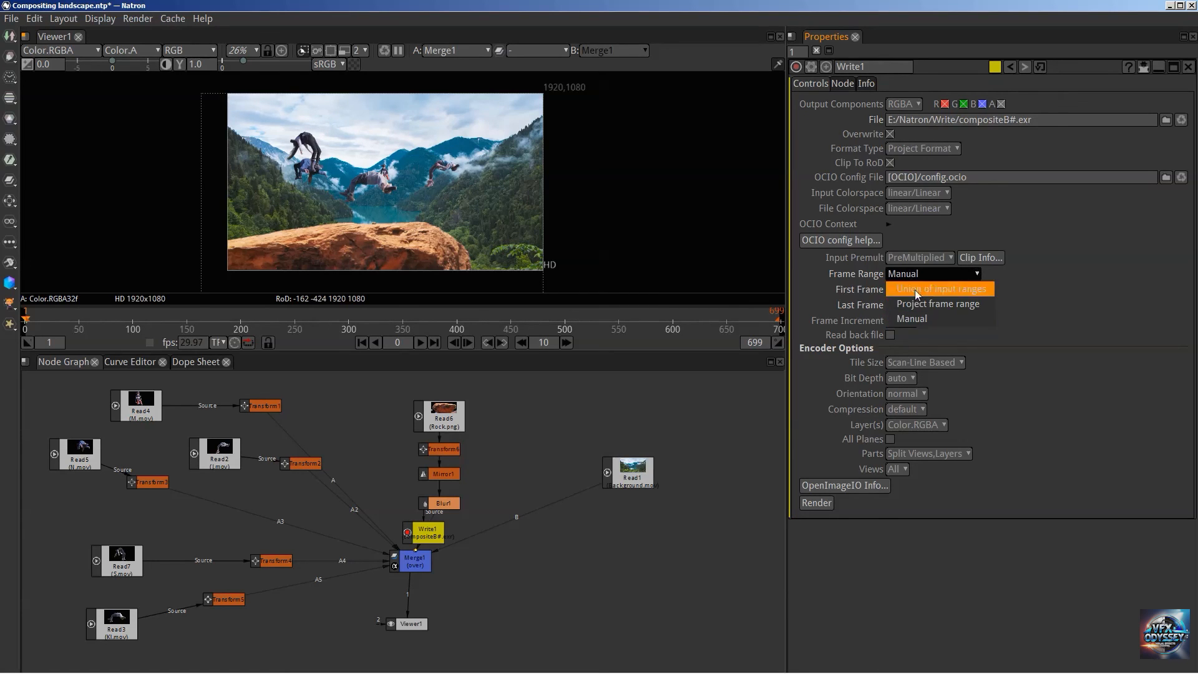
pyautogui.click(1057, 311)
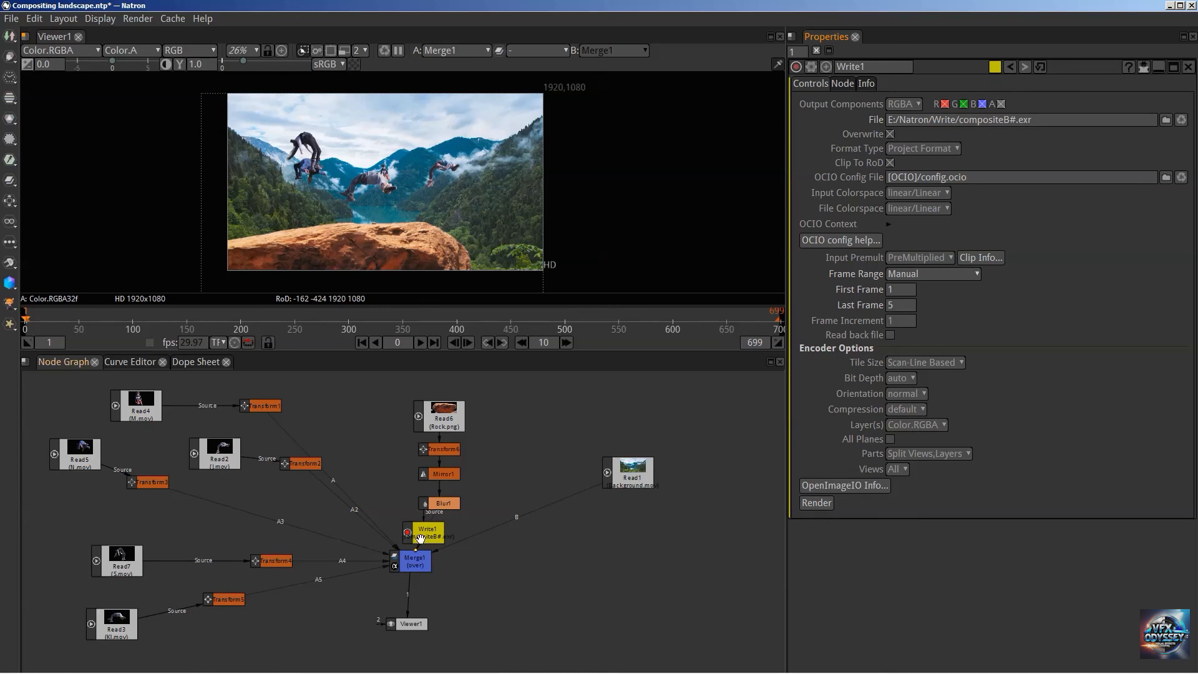
# Place the Write node on its own branch fed by Merge1, and reposition the Viewer, Merge and Write nodes for clearance.
pyautogui.moveTo(423, 538); pyautogui.dragTo(415, 568)
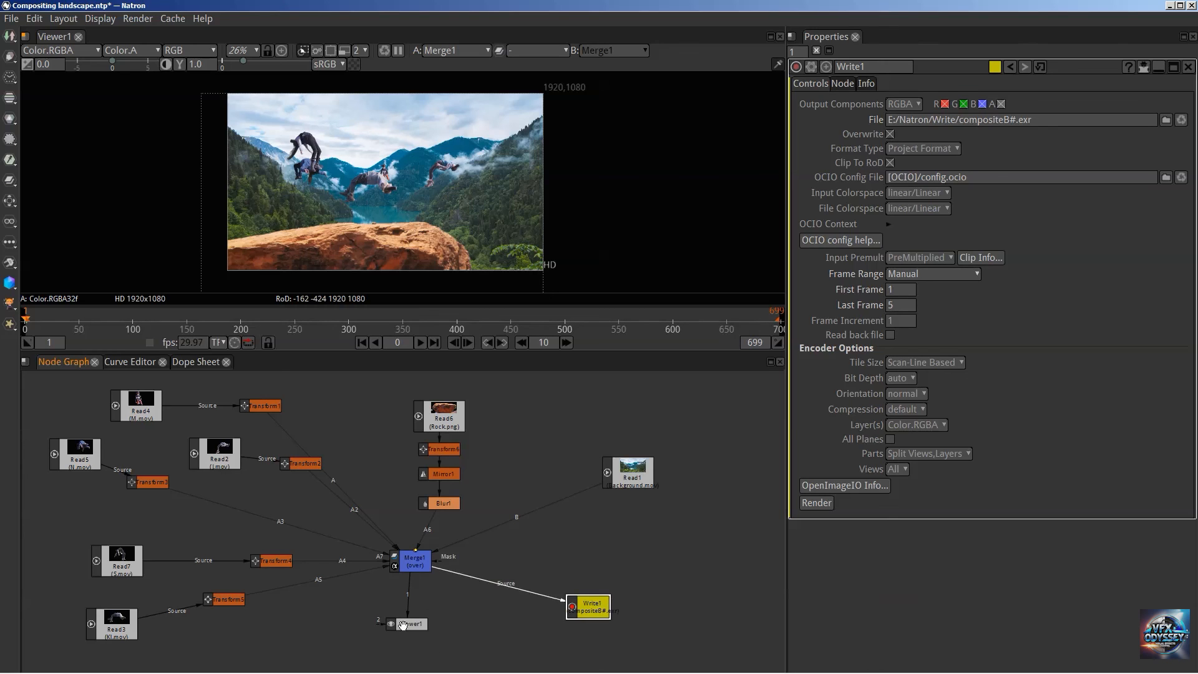
pyautogui.moveTo(403, 625)
pyautogui.mouseDown()
pyautogui.moveTo(393, 638)
pyautogui.moveTo(405, 625)
pyautogui.mouseUp()
pyautogui.moveTo(406, 569); pyautogui.dragTo(409, 556)
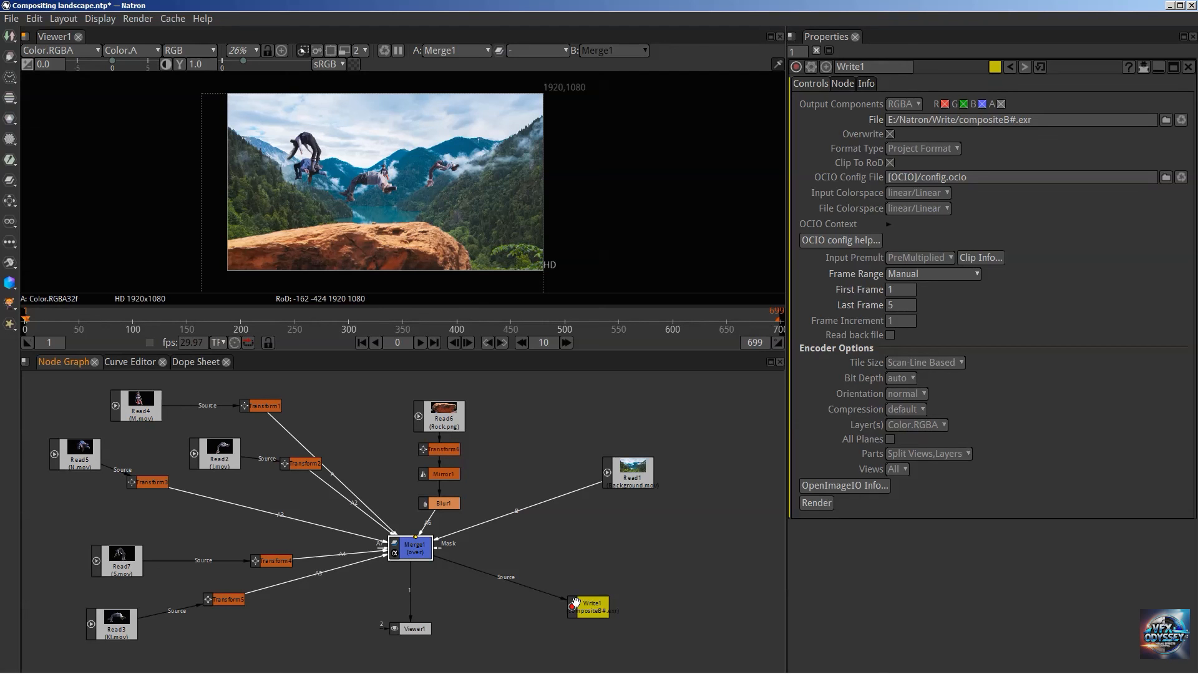
pyautogui.moveTo(588, 606)
pyautogui.mouseDown()
pyautogui.moveTo(599, 545)
pyautogui.moveTo(593, 588)
pyautogui.moveTo(554, 586)
pyautogui.moveTo(611, 588)
pyautogui.moveTo(590, 595)
pyautogui.mouseUp()
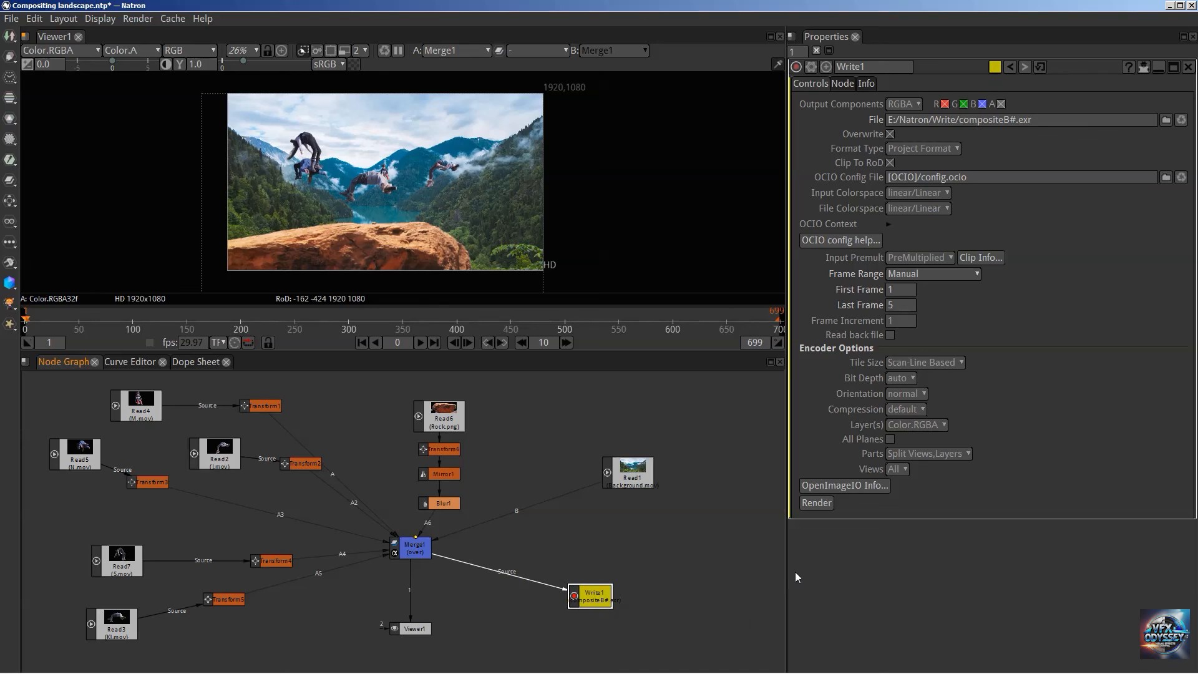
# Render the Write node's frame range and highlight the # frame-number placeholder in its output file path.
pyautogui.click(816, 503)
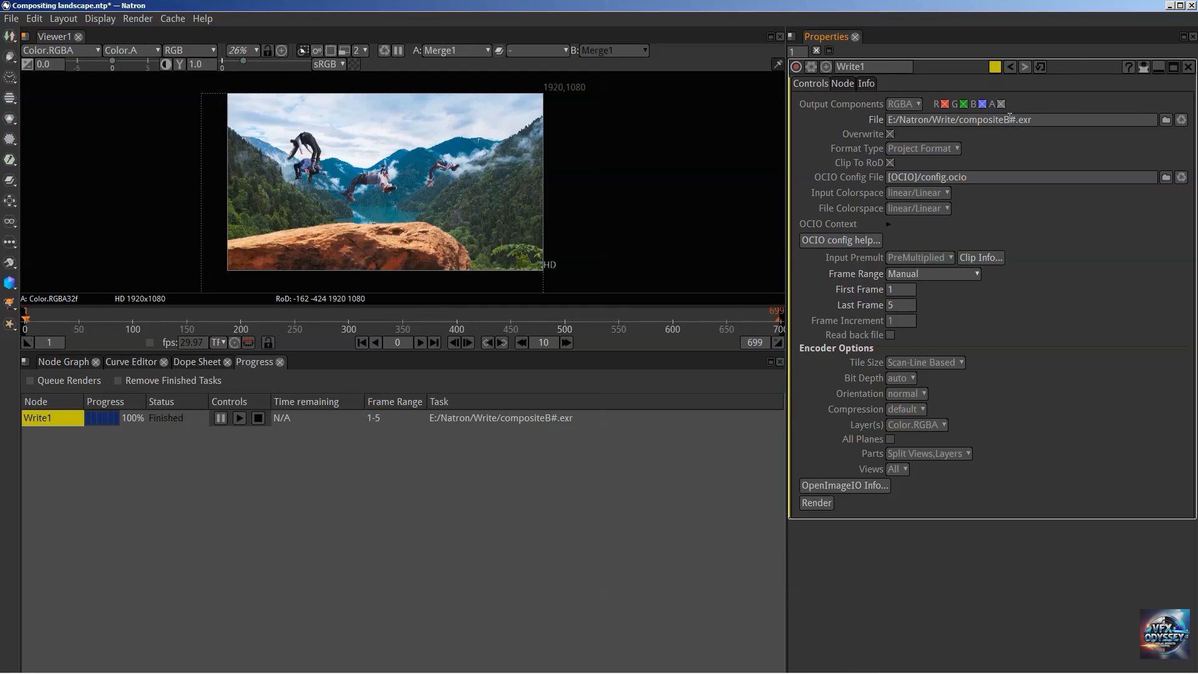
pyautogui.click(1014, 120)
pyautogui.doubleClick(1015, 119)
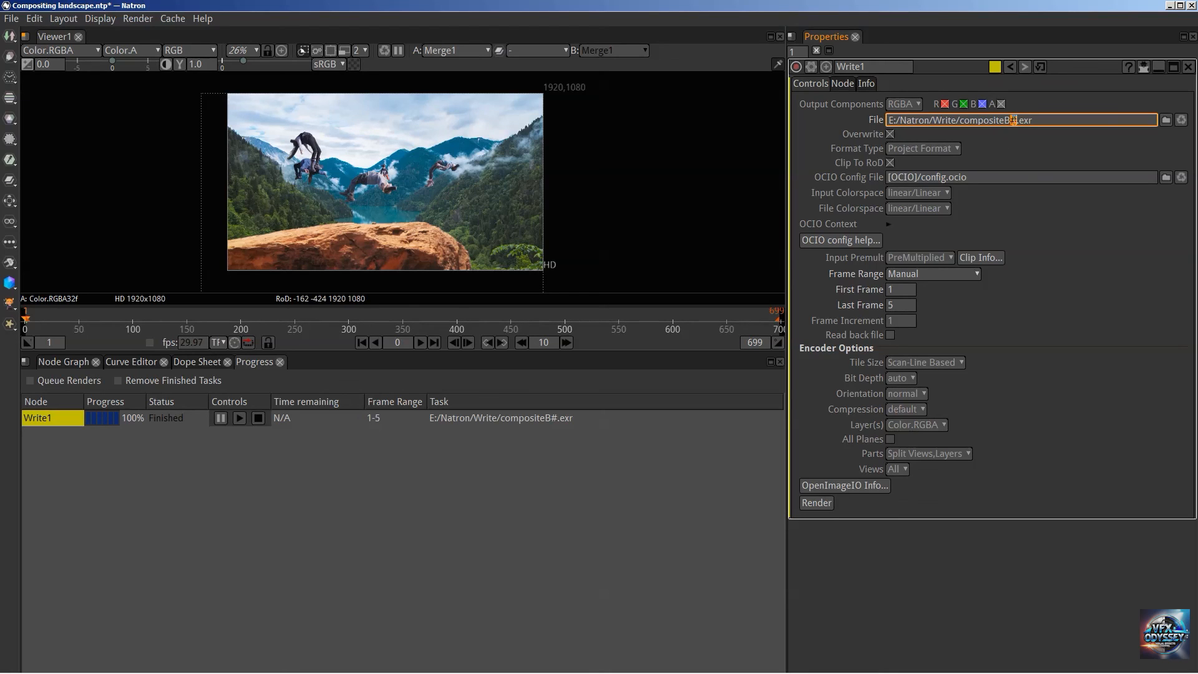
pyautogui.click(1002, 145)
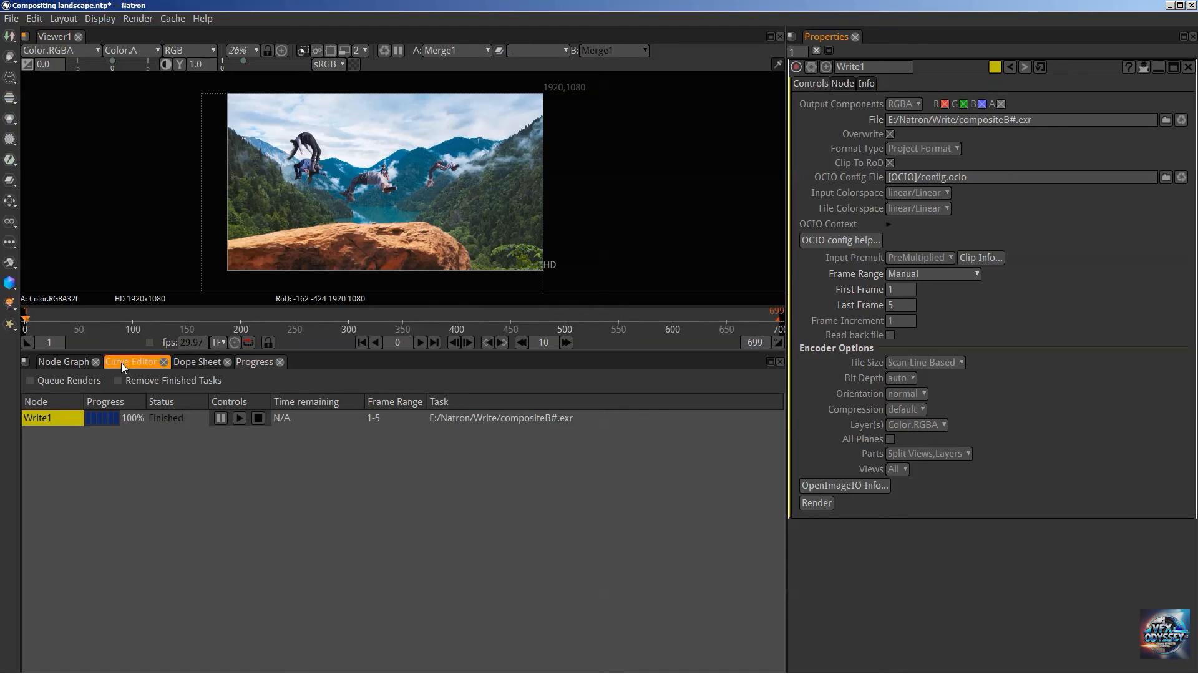
# Add a Read node in the node graph and browse to the E:/Natron/Write folder for its source.
pyautogui.click(70, 361)
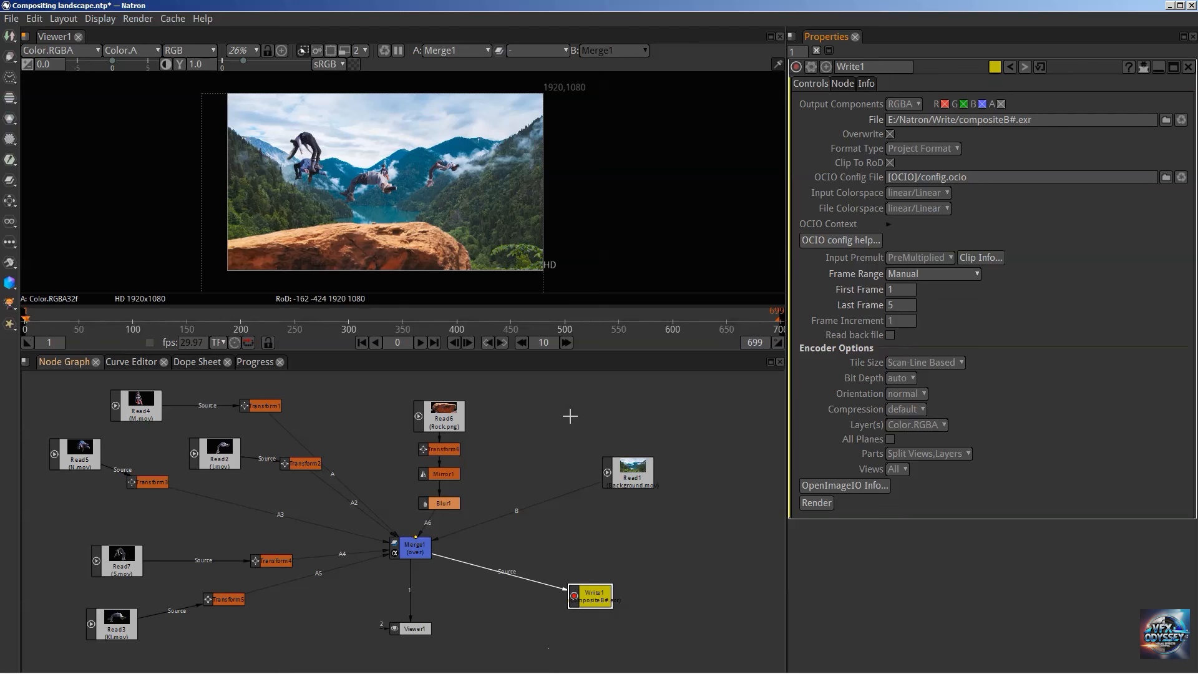
pyautogui.click(594, 536)
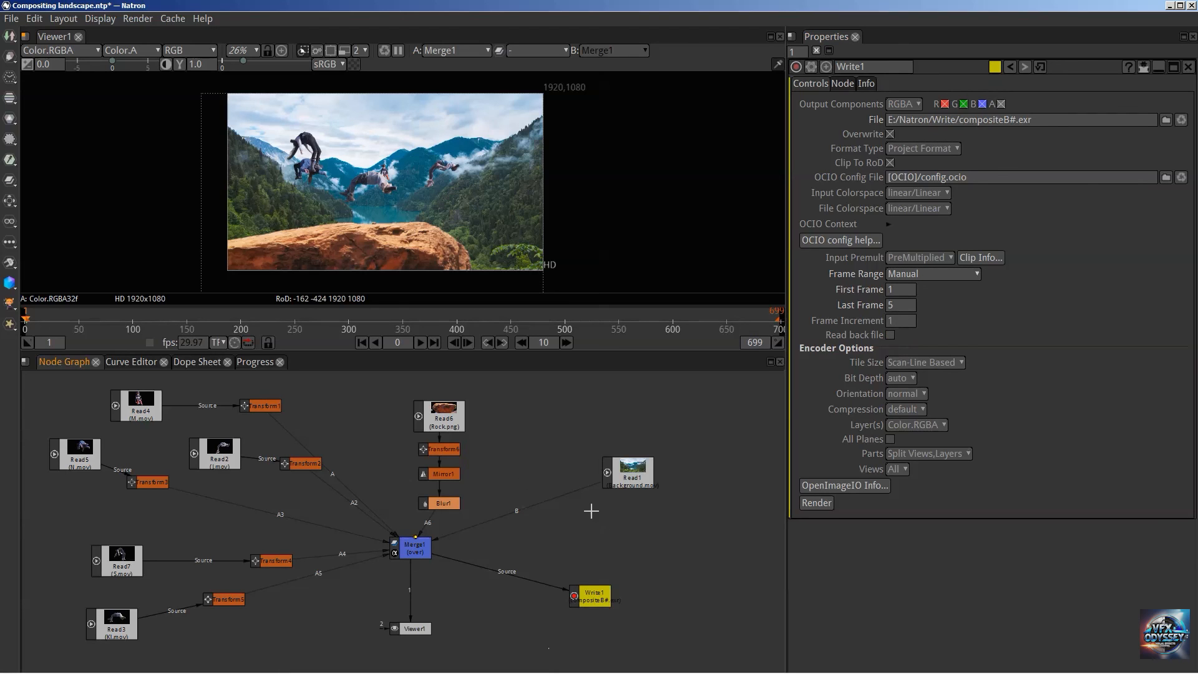
pyautogui.press('Tab')
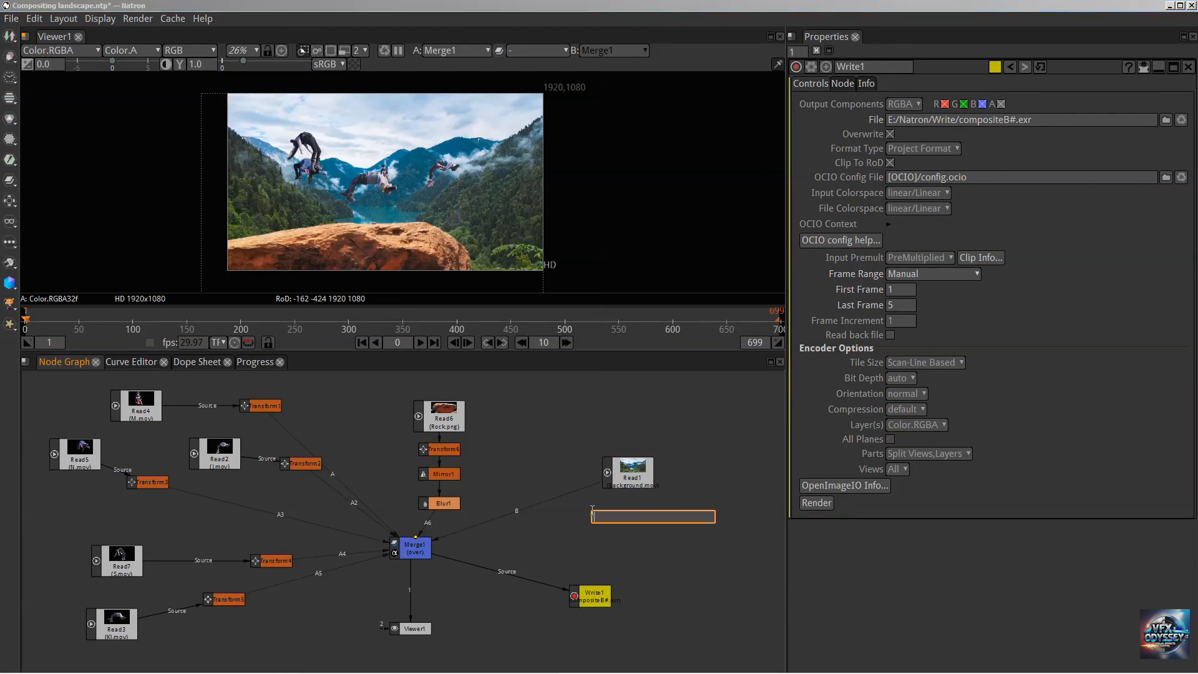
pyautogui.write('read')
pyautogui.press('Down')
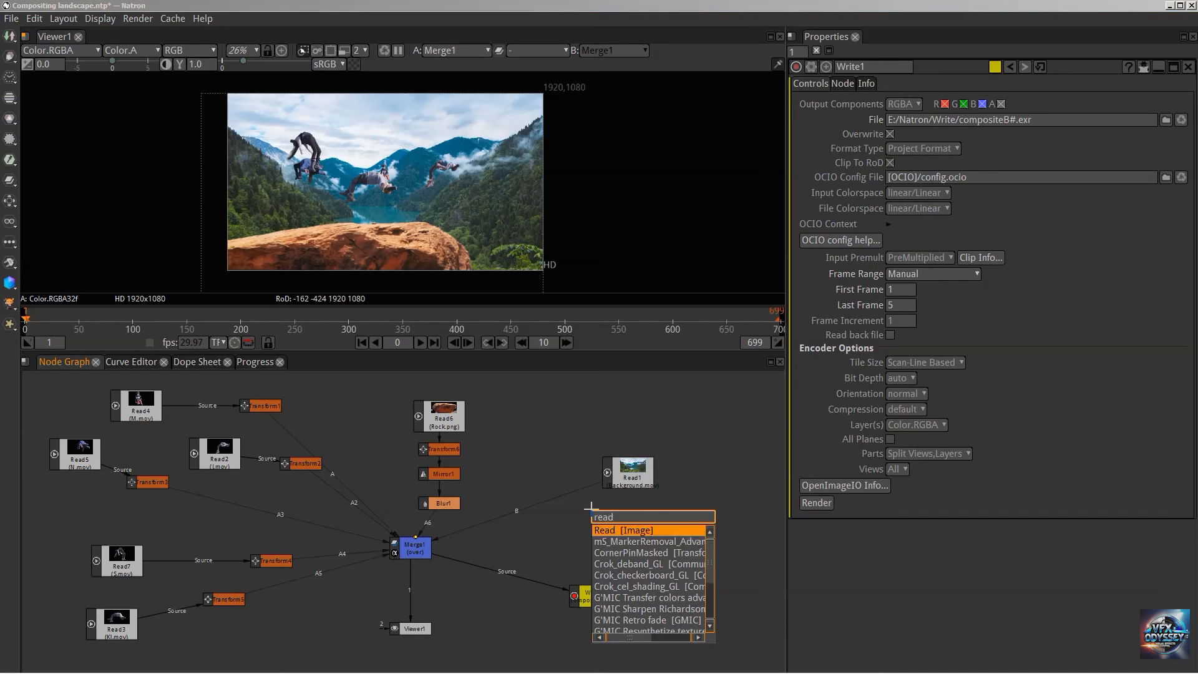
pyautogui.press('Return')
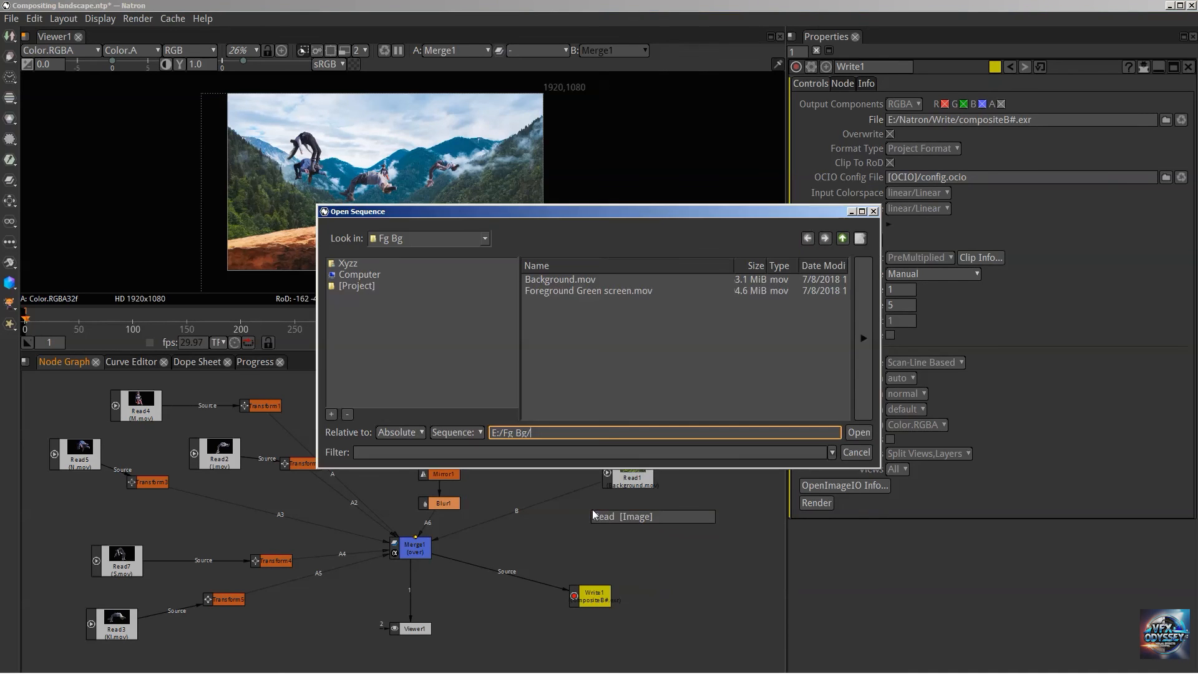
pyautogui.click(843, 238)
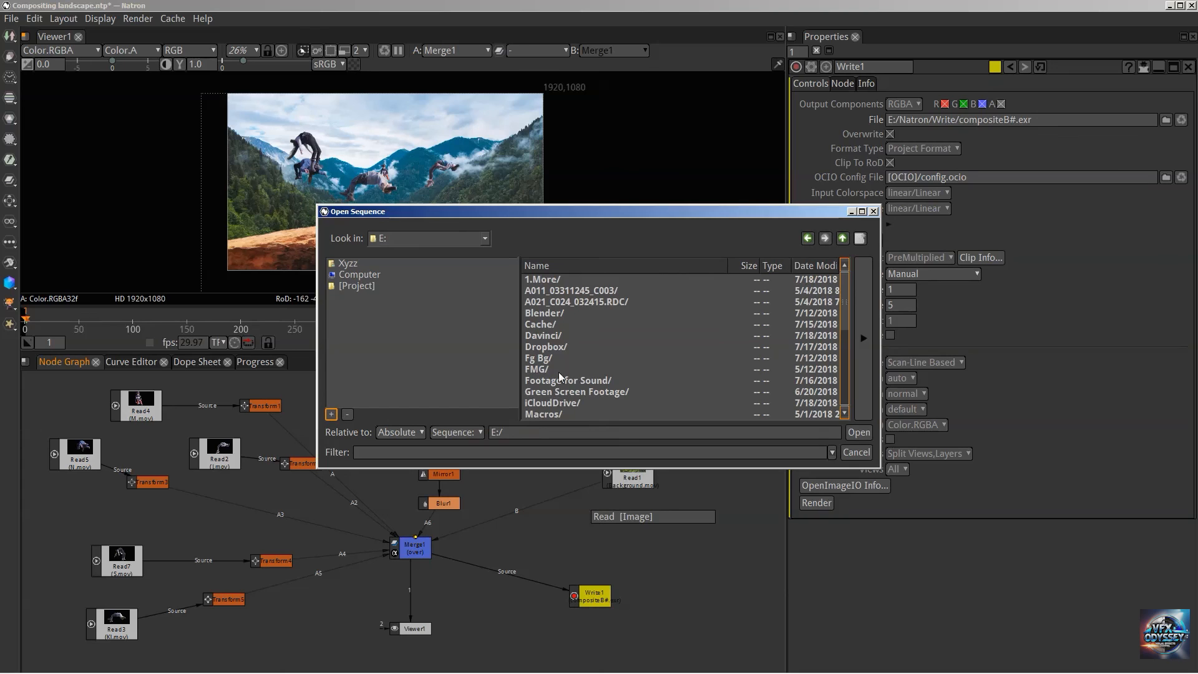
pyautogui.scroll(-2, 556, 356)
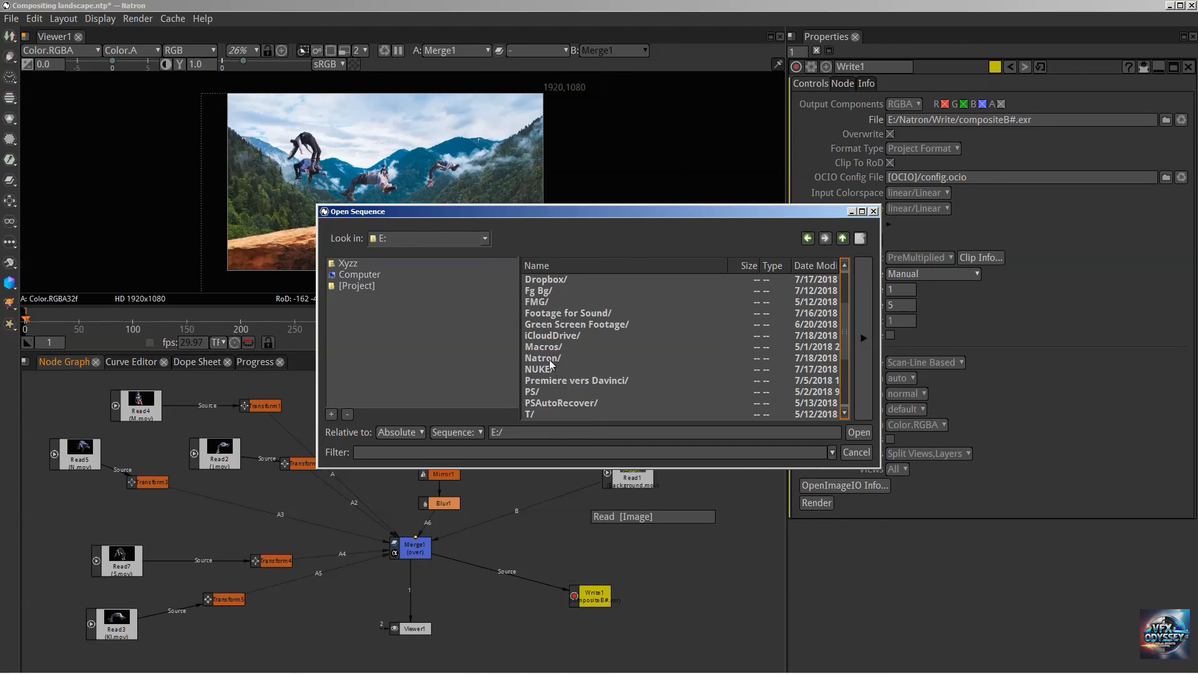
pyautogui.doubleClick(549, 359)
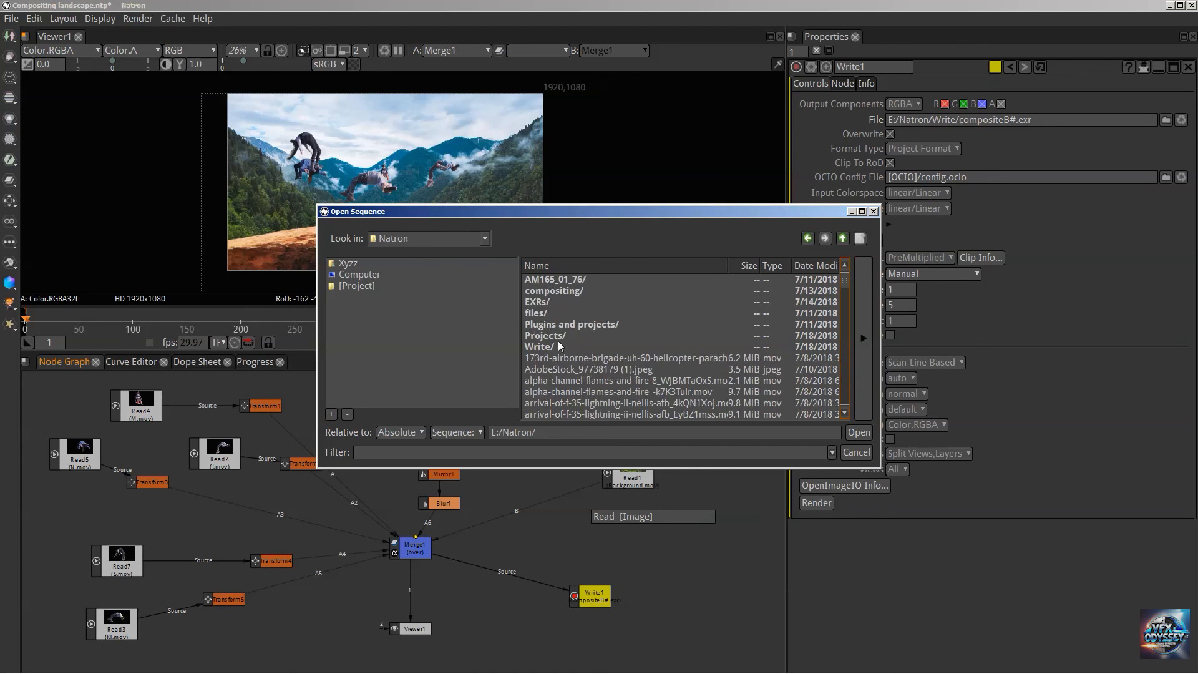
pyautogui.doubleClick(549, 292)
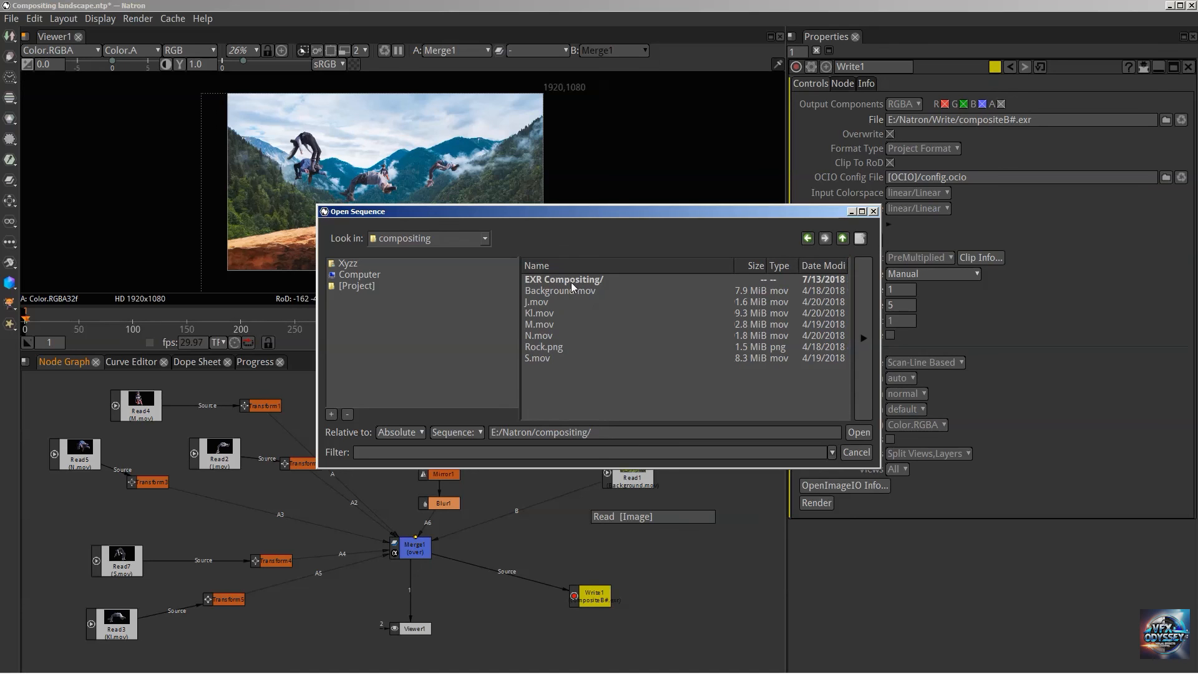
pyautogui.click(842, 239)
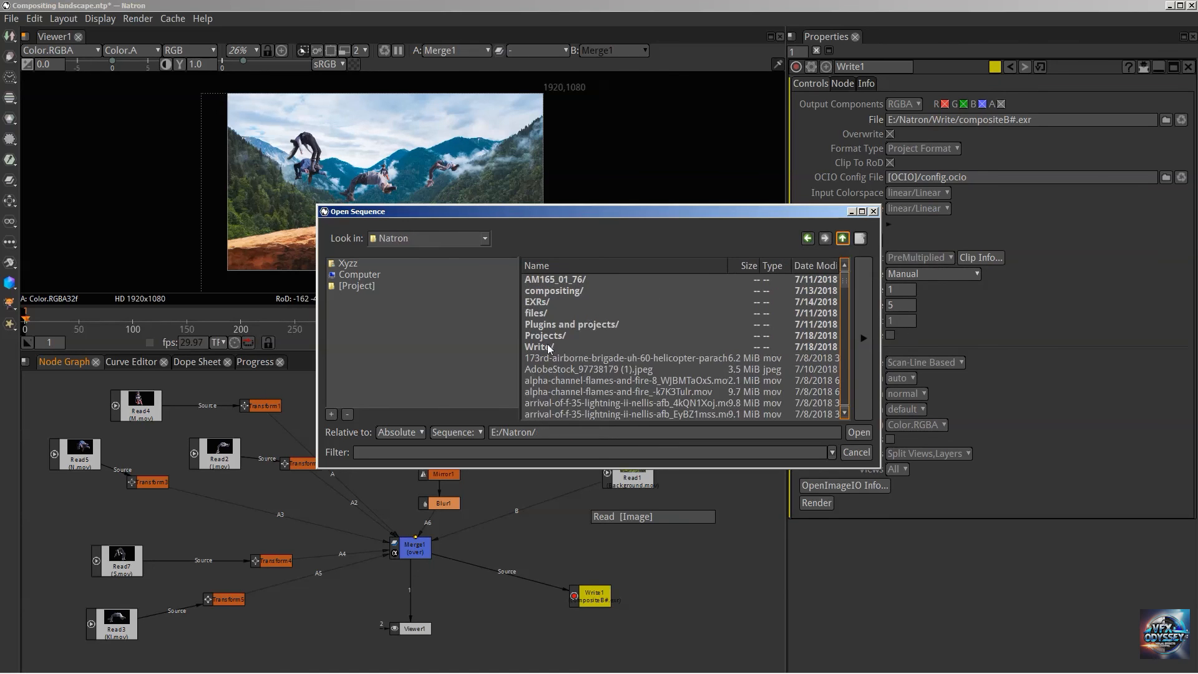
pyautogui.doubleClick(549, 347)
# List the Write folder's contents as individual files instead of sequences, then restore the Sequence listing.
pyautogui.click(569, 291)
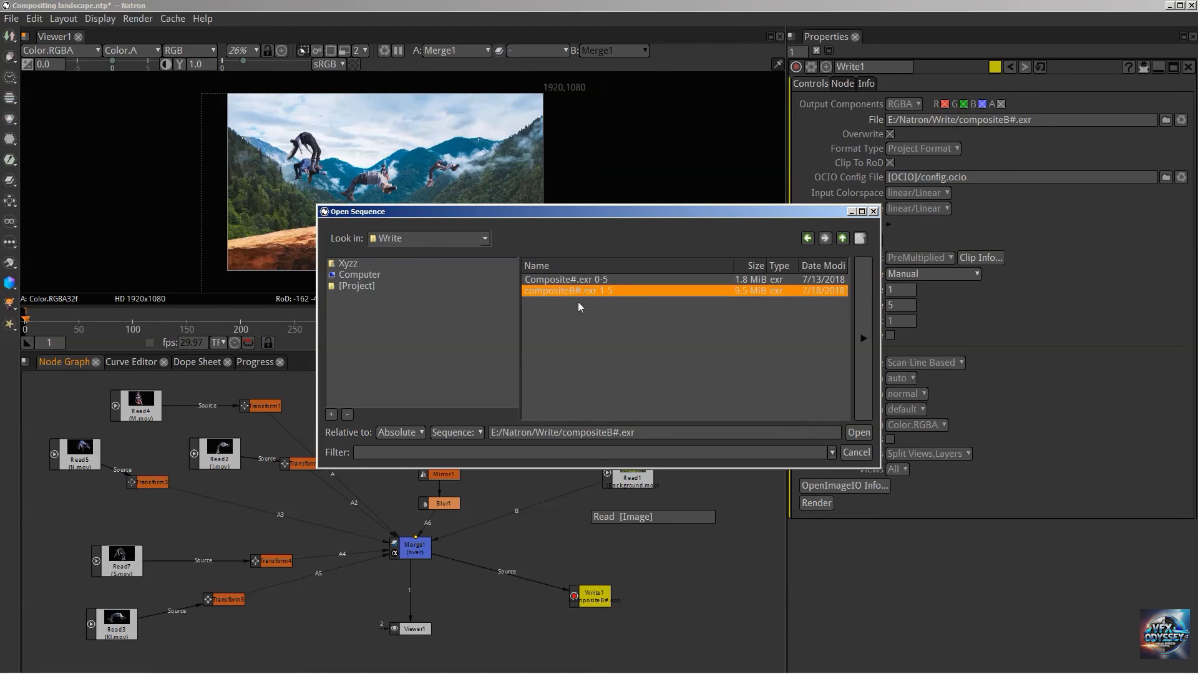
pyautogui.click(456, 432)
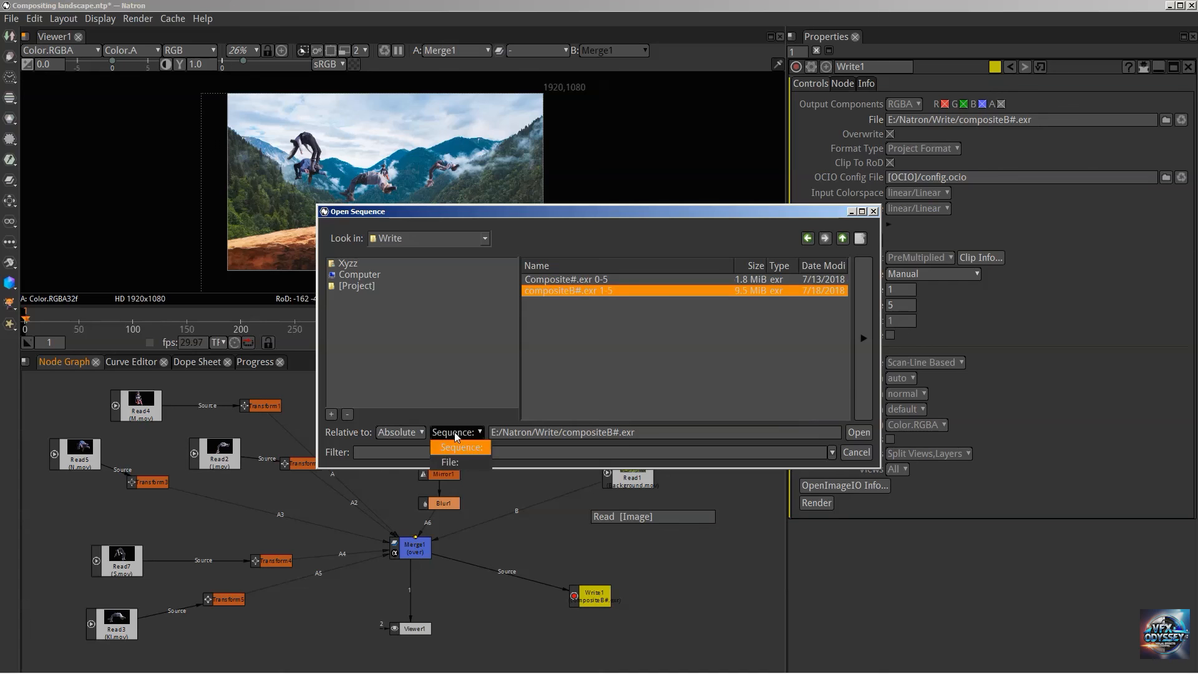
pyautogui.click(455, 464)
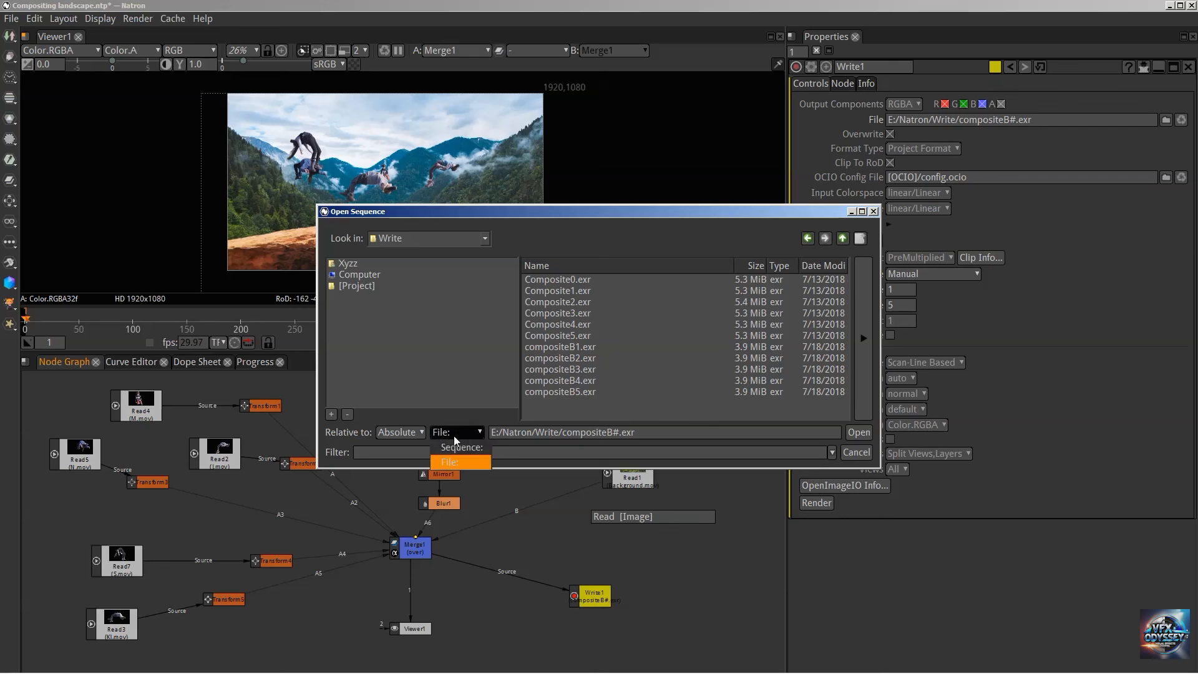
pyautogui.click(459, 452)
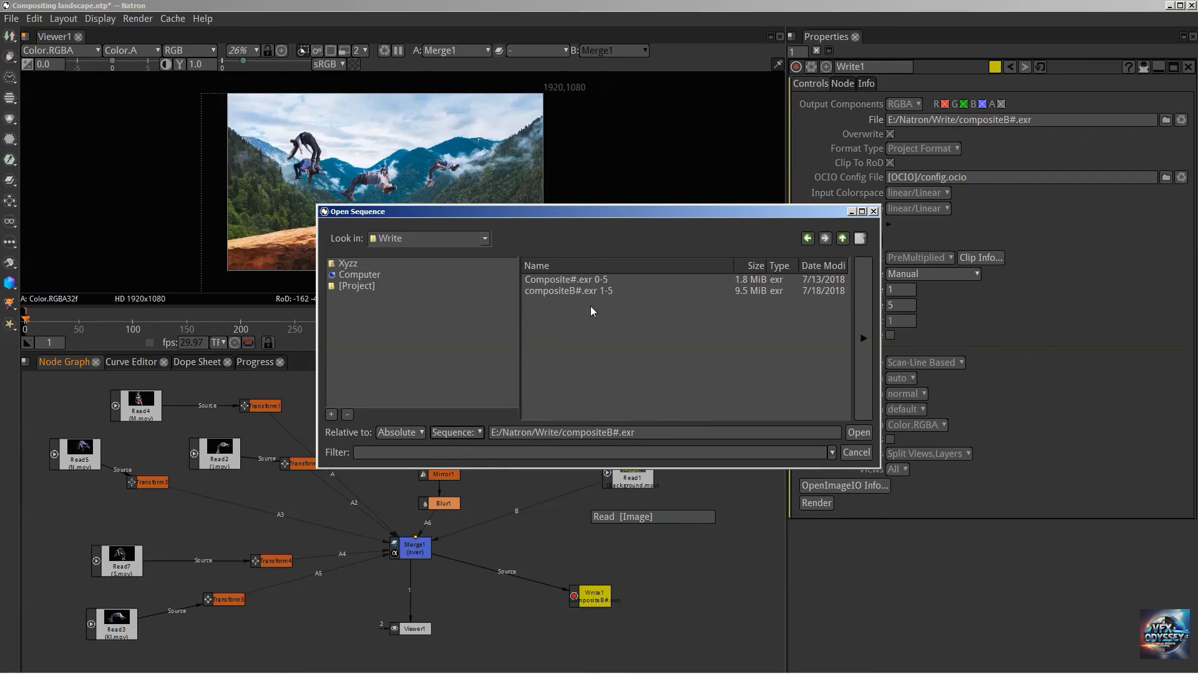
# Load the compositeB#.exr sequence into the new Read node and place it below the Read1 background node.
pyautogui.click(553, 292)
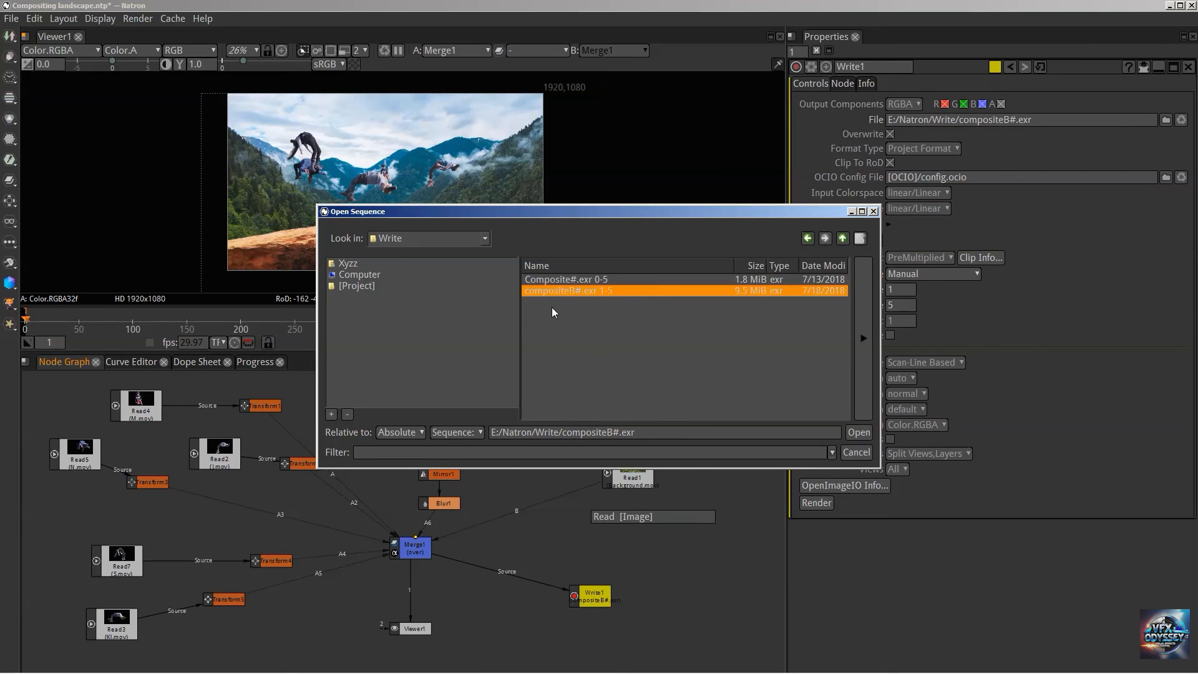
pyautogui.click(857, 432)
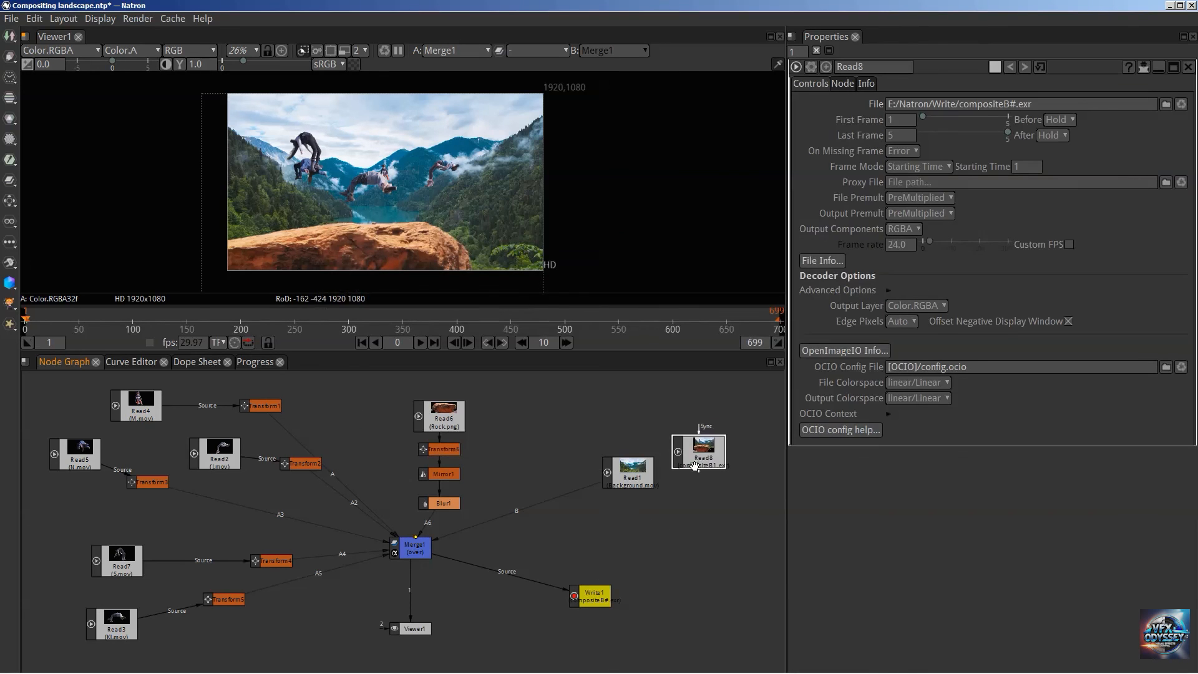
pyautogui.moveTo(693, 478); pyautogui.dragTo(646, 539)
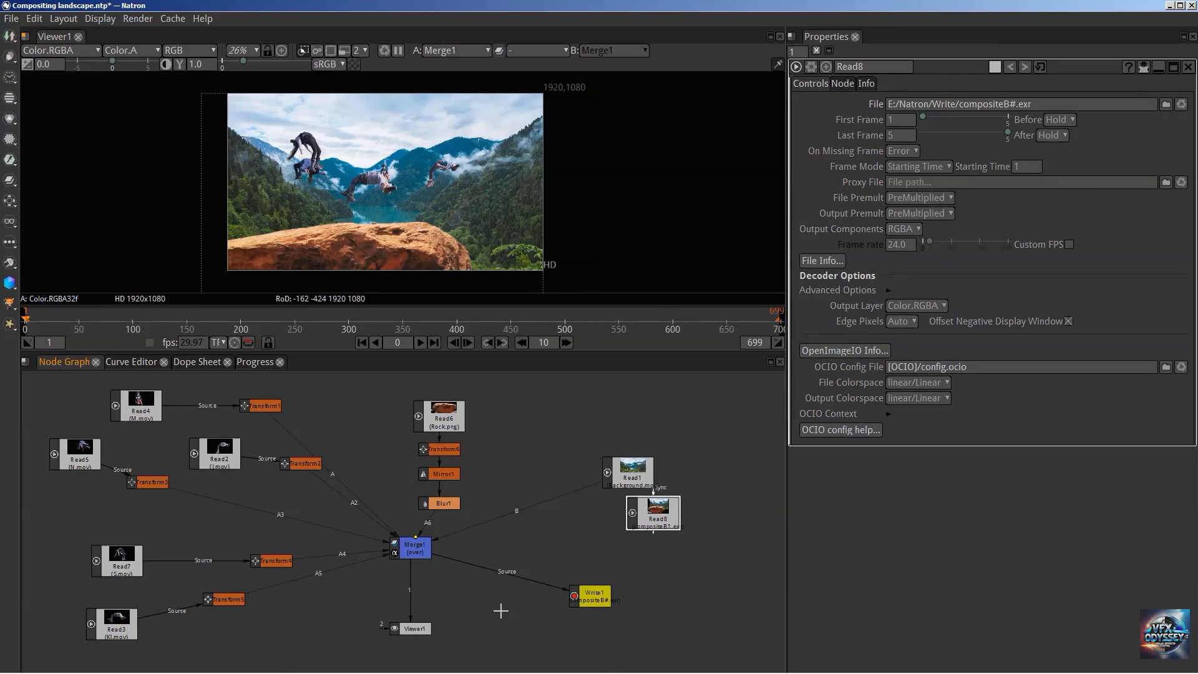
# Connect the Viewer's second input to the Read8 node and dismiss the frame rate warning.
pyautogui.click(414, 629)
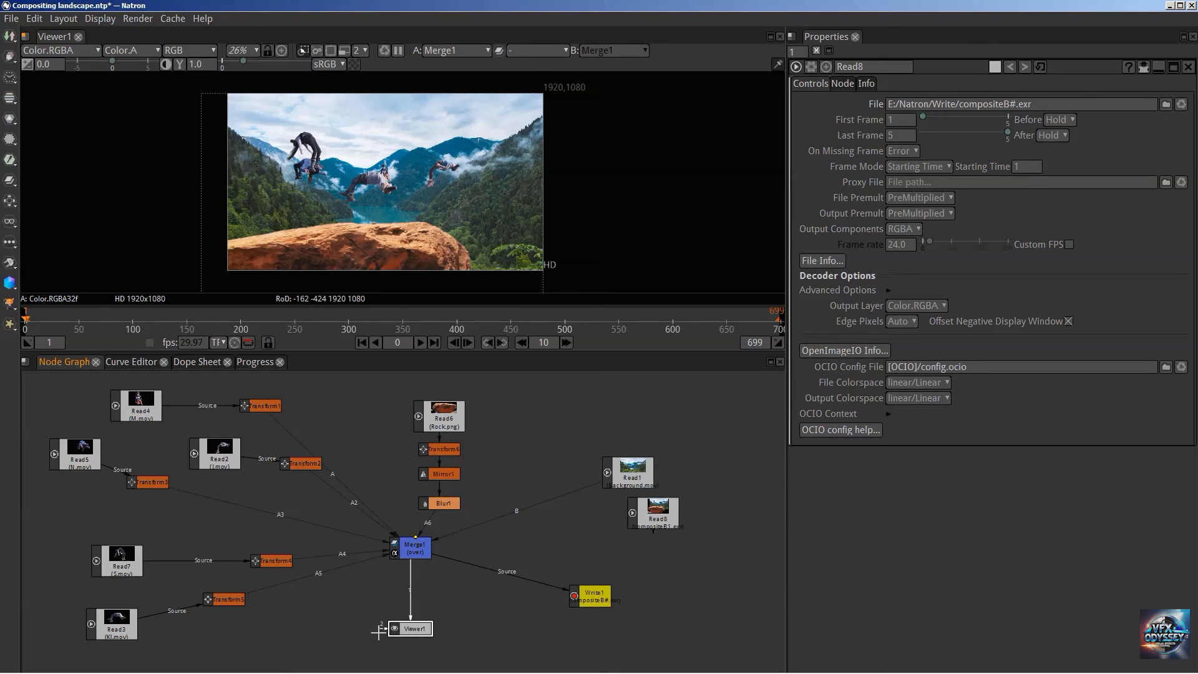
pyautogui.moveTo(383, 632); pyautogui.dragTo(655, 521)
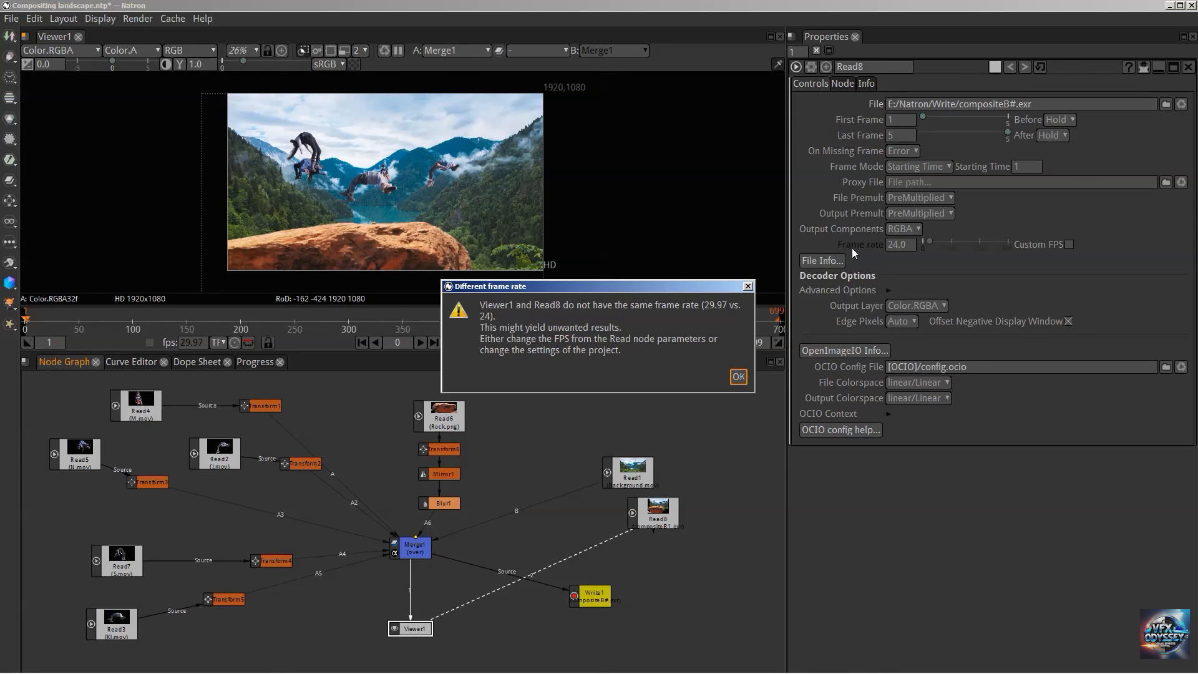
pyautogui.click(739, 379)
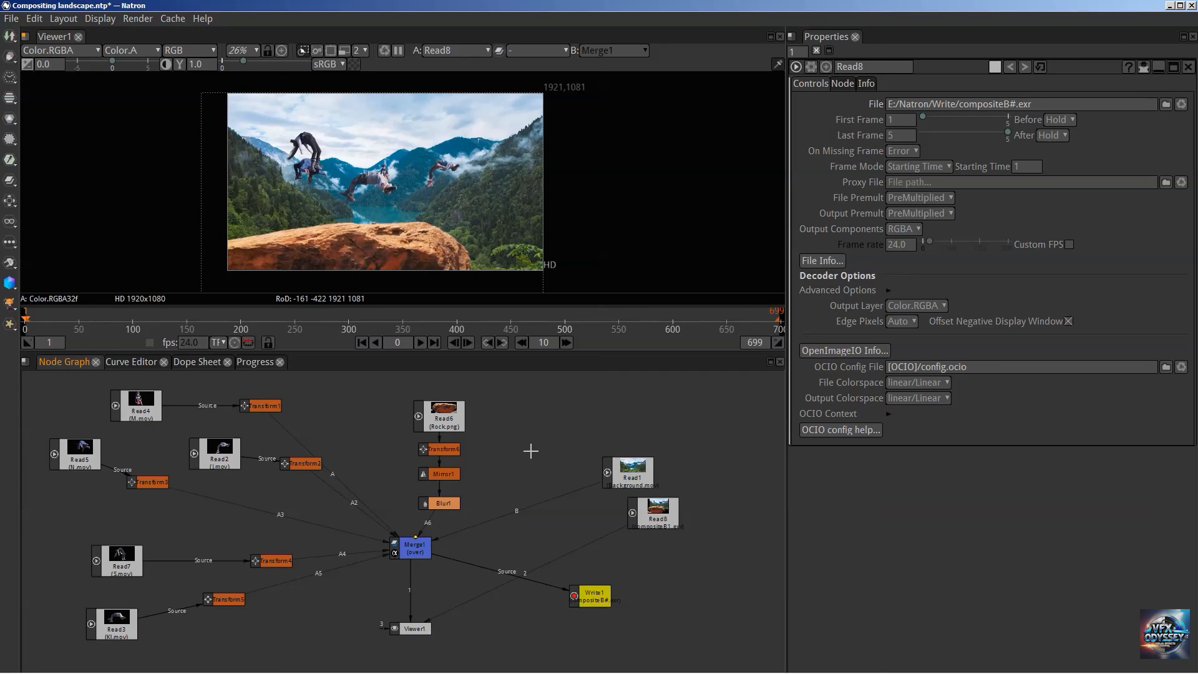
# Open the project settings and check the project's frame rate.
pyautogui.press('s')
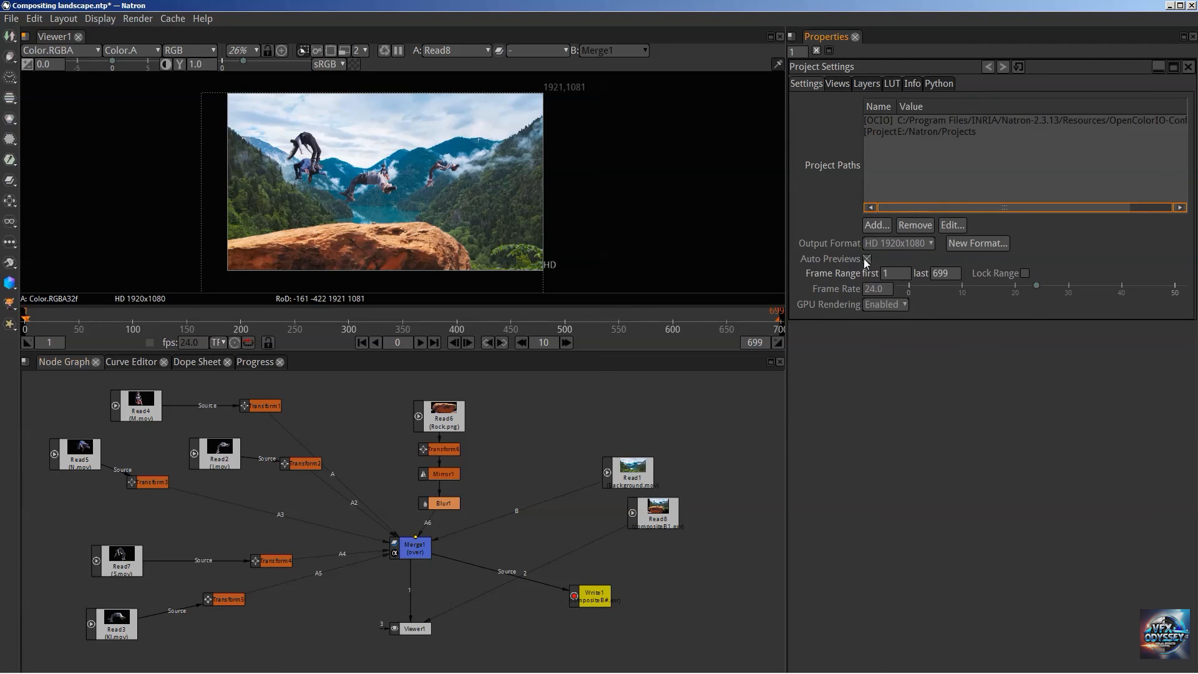
pyautogui.click(871, 289)
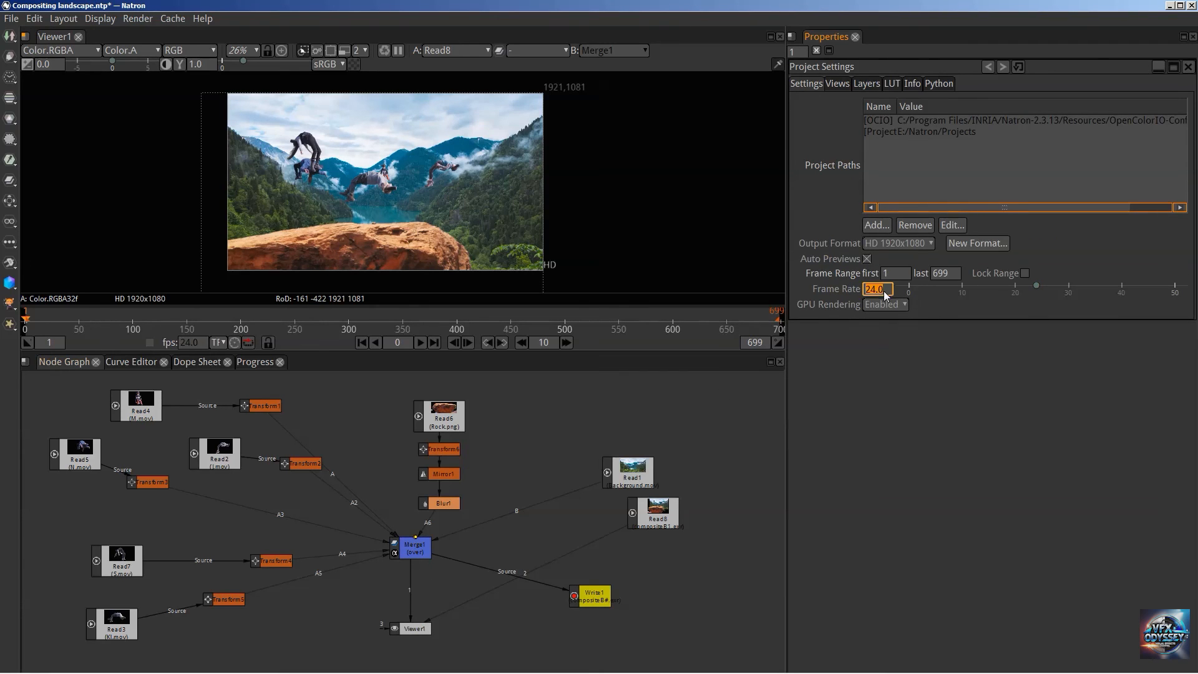
pyautogui.click(558, 441)
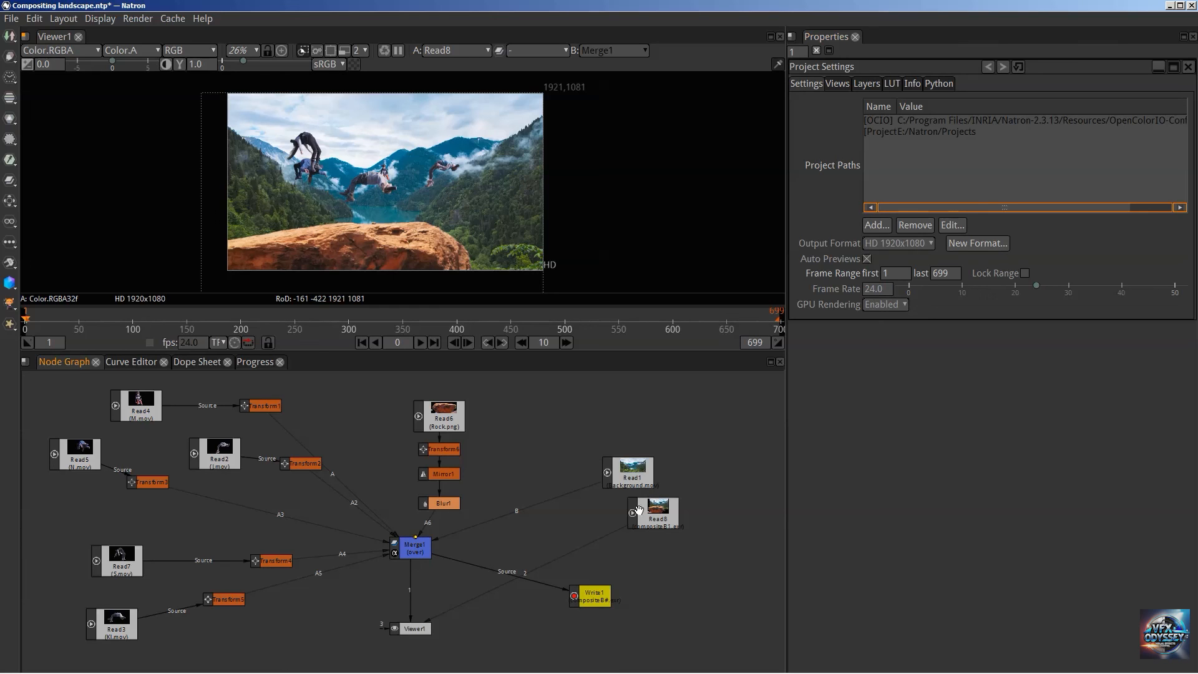
# Open the Write1 node's settings and examine the Format Type choices, keeping Project Format.
pyautogui.doubleClick(585, 593)
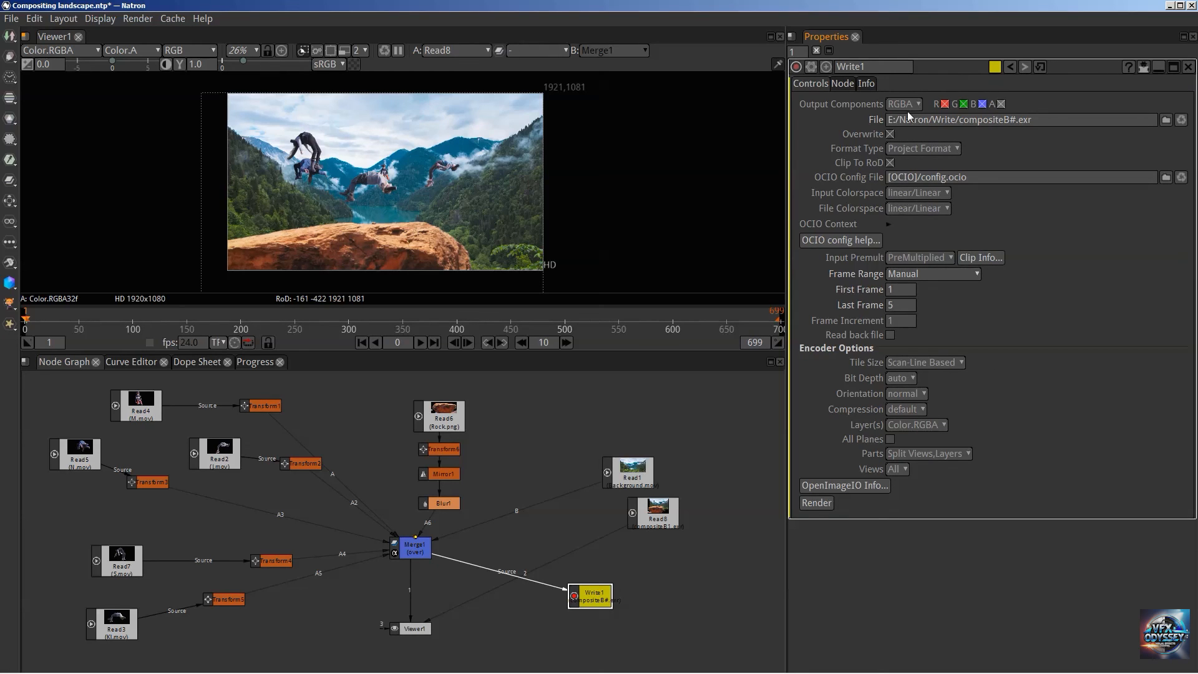
pyautogui.click(933, 150)
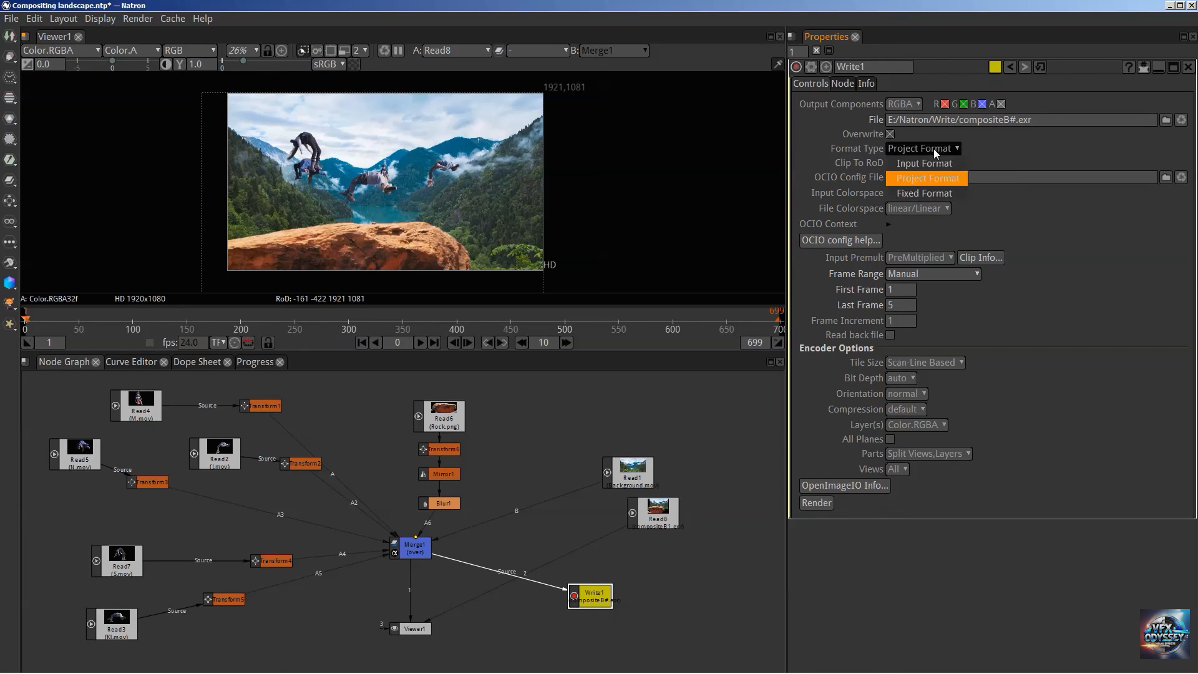
pyautogui.click(946, 180)
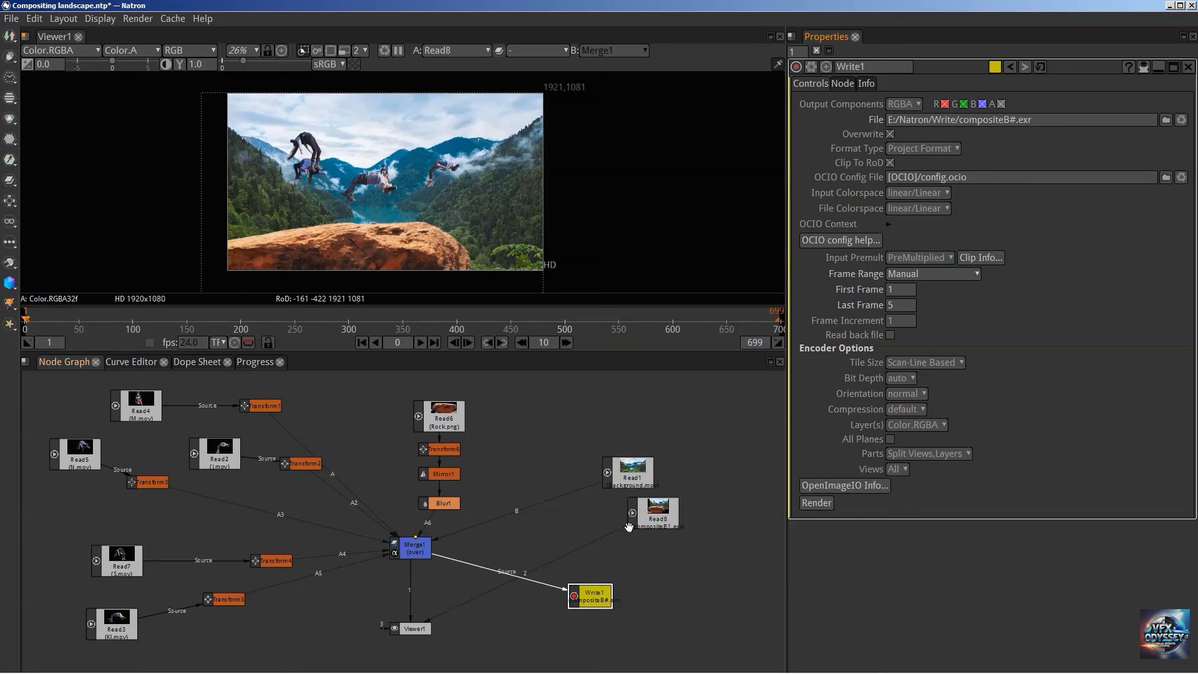
# Compare the Read8 node's frame rate with the one in the project settings, and reposition Read8 just below Read1.
pyautogui.moveTo(659, 511)
pyautogui.mouseDown()
pyautogui.moveTo(665, 532)
pyautogui.moveTo(658, 524)
pyautogui.mouseUp()
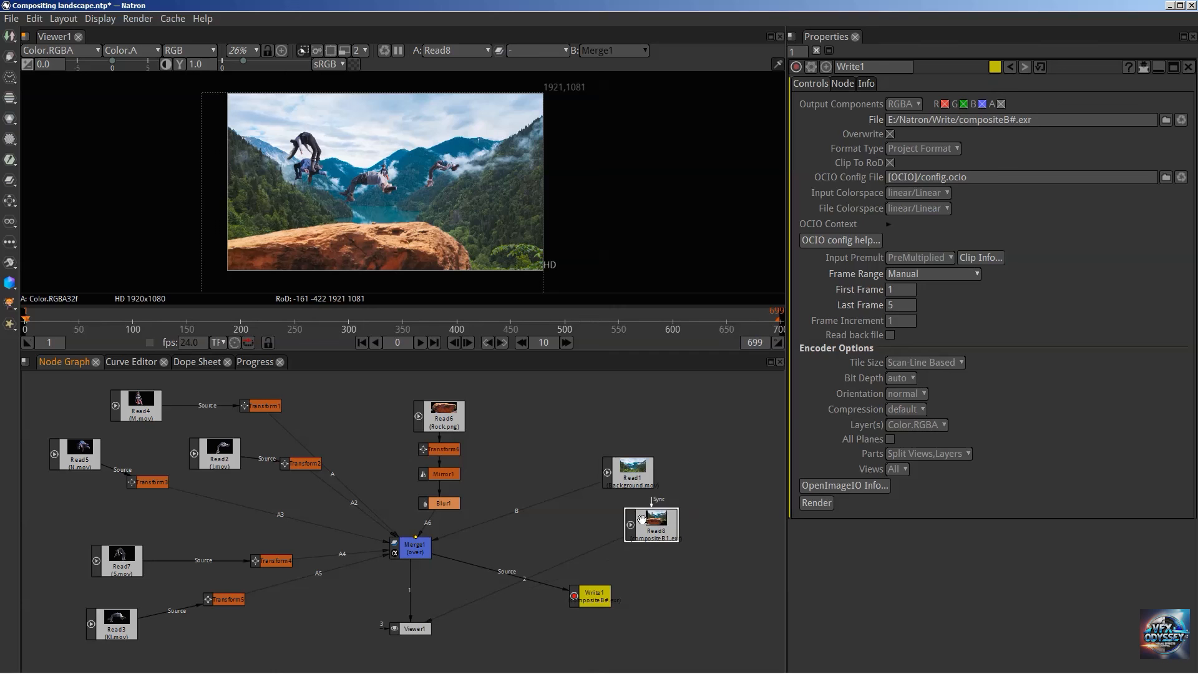
pyautogui.doubleClick(657, 529)
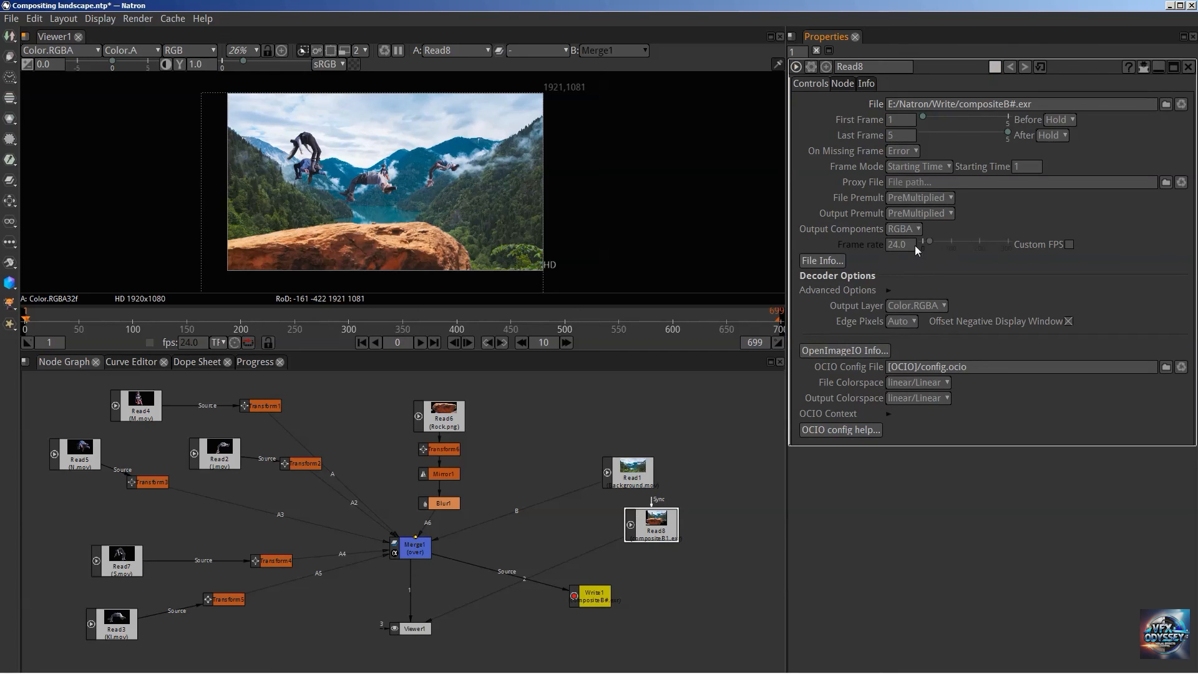
pyautogui.moveTo(911, 245)
pyautogui.click(505, 429)
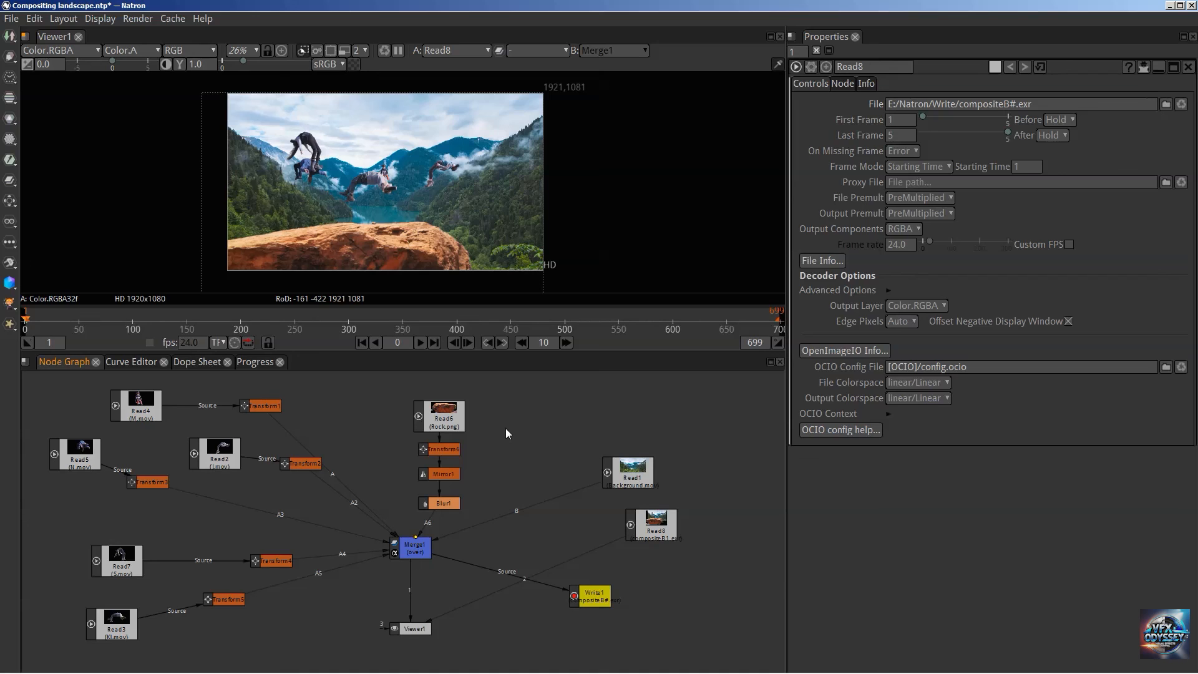
pyautogui.press('s')
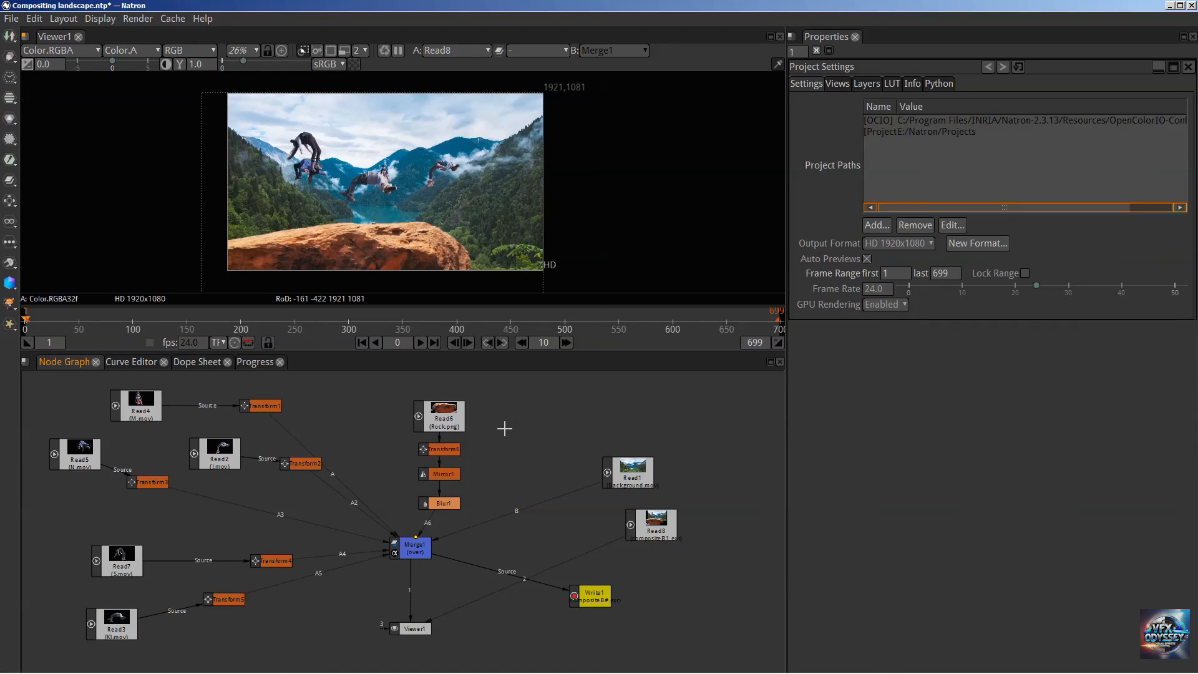
pyautogui.click(655, 527)
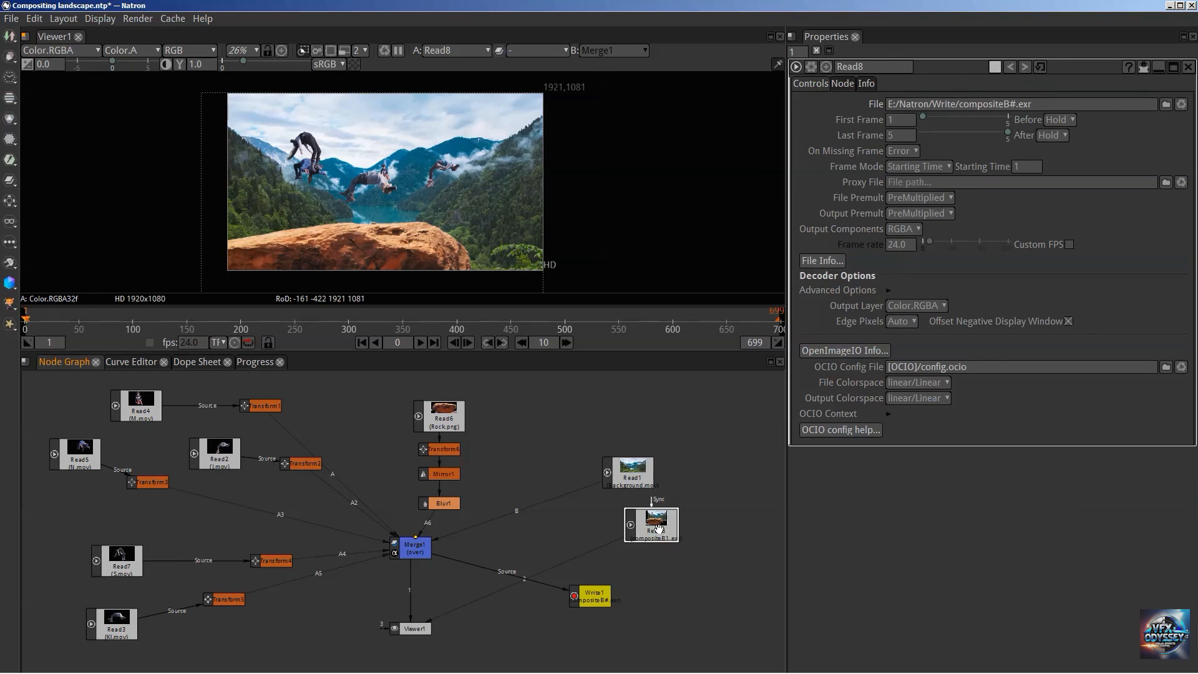
pyautogui.moveTo(655, 527); pyautogui.dragTo(649, 523)
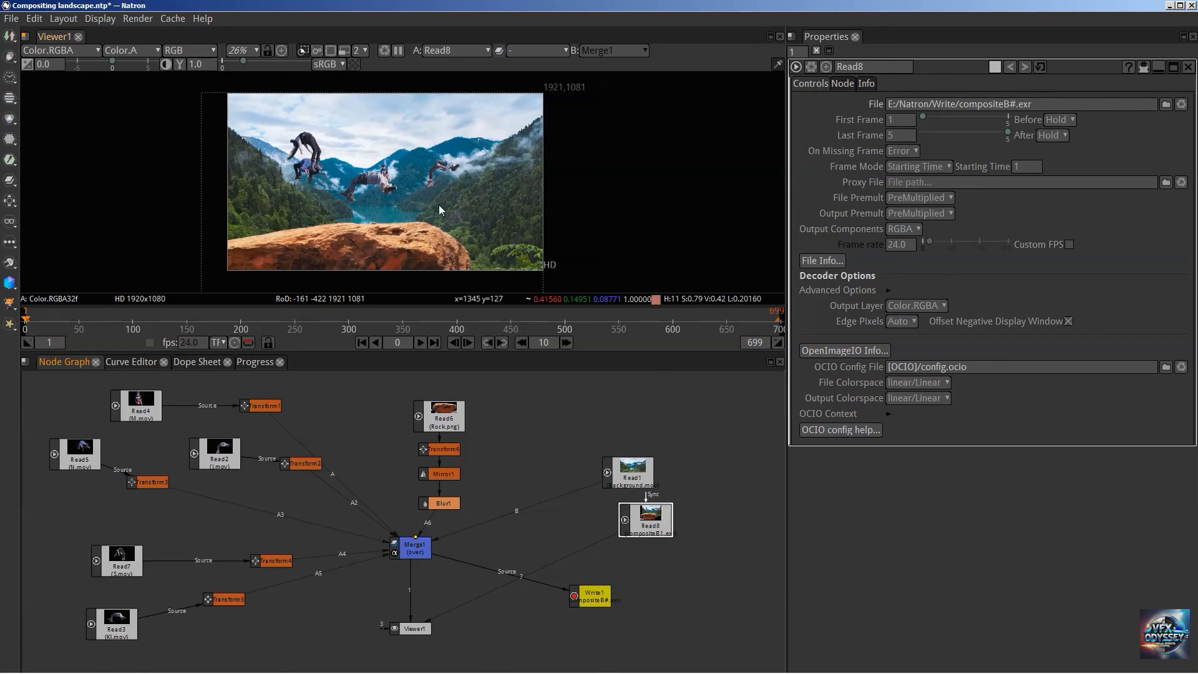
# Move the Viewer's first input from the Merge1 node to the Read8 node.
pyautogui.click(433, 170)
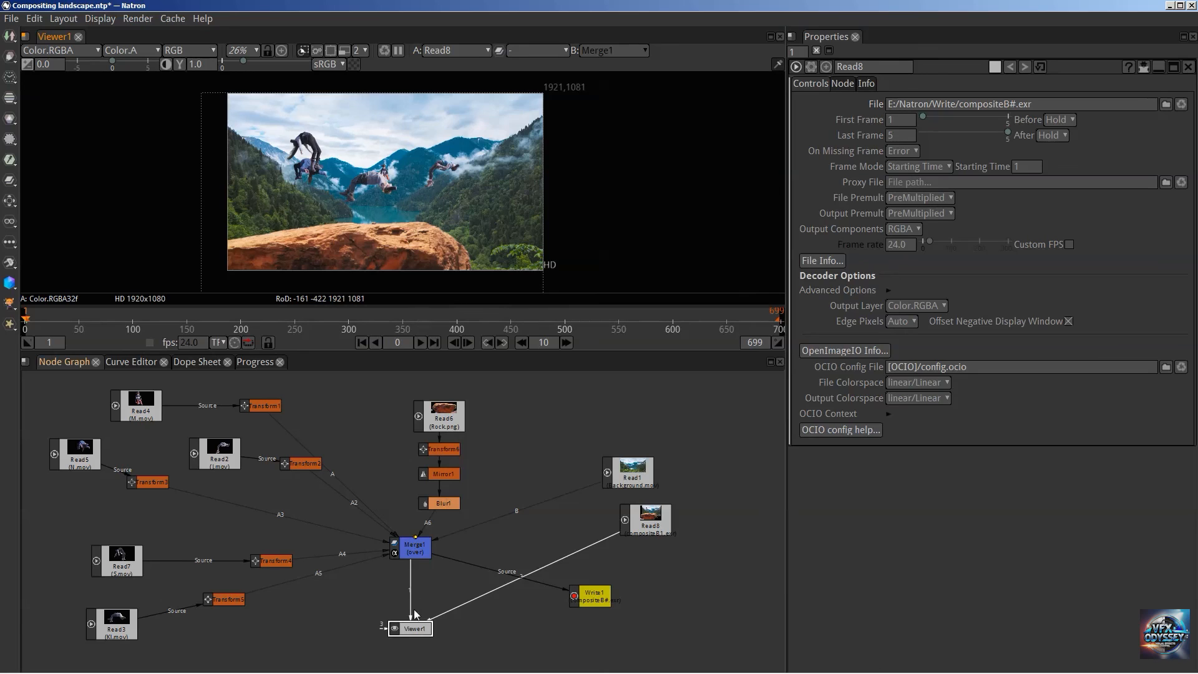
pyautogui.moveTo(412, 617); pyautogui.dragTo(549, 553)
pyautogui.moveTo(464, 604); pyautogui.dragTo(581, 645)
pyautogui.moveTo(412, 616); pyautogui.dragTo(652, 523)
# Scrub the rendered sequence between frames 1 and 5, inspect the floating figures up close, and return to frame 2.
pyautogui.click(26, 319)
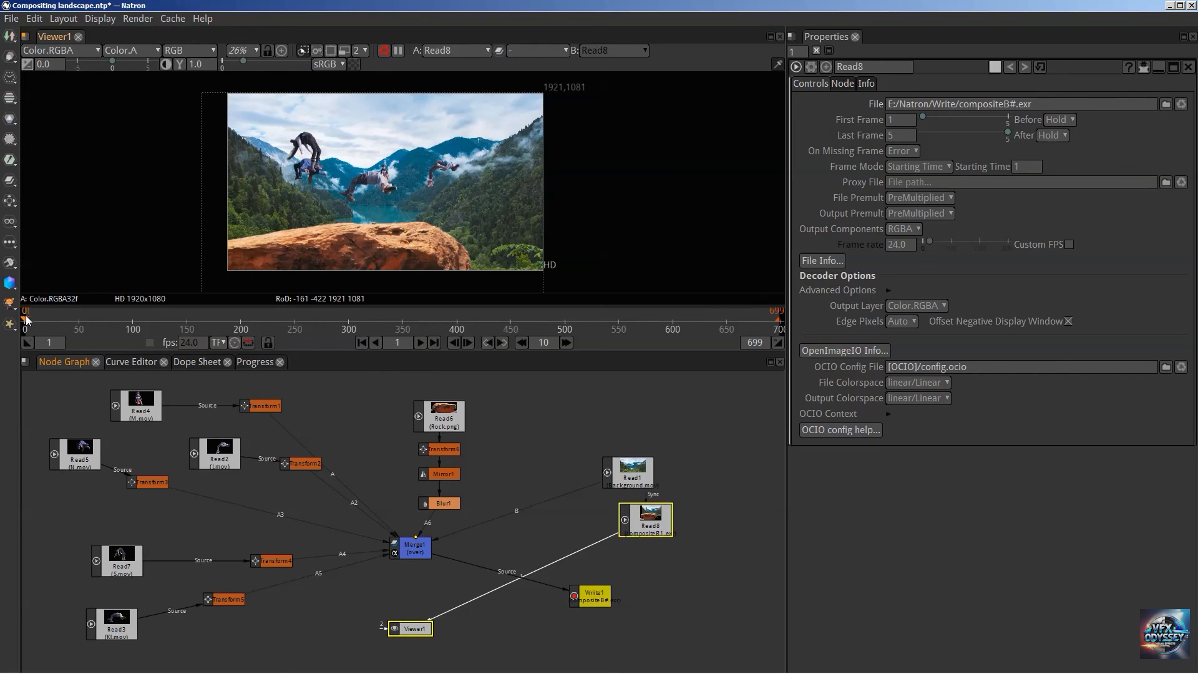
pyautogui.moveTo(27, 319); pyautogui.dragTo(32, 321)
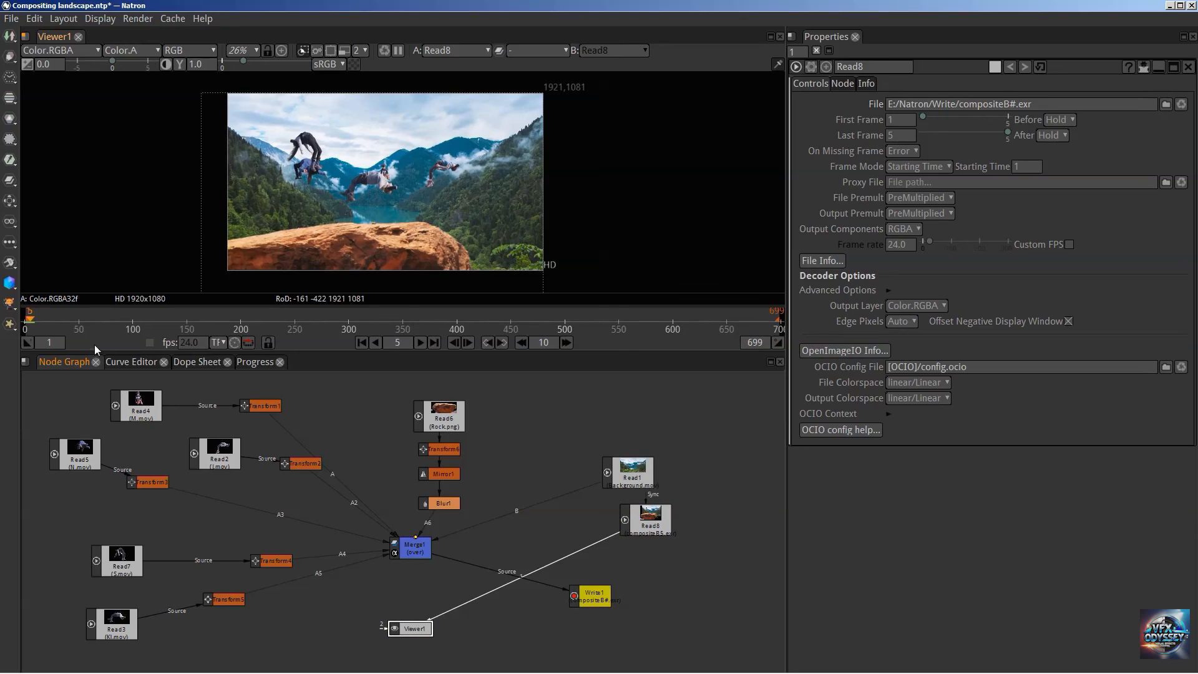
pyautogui.scroll(6, 287, 216)
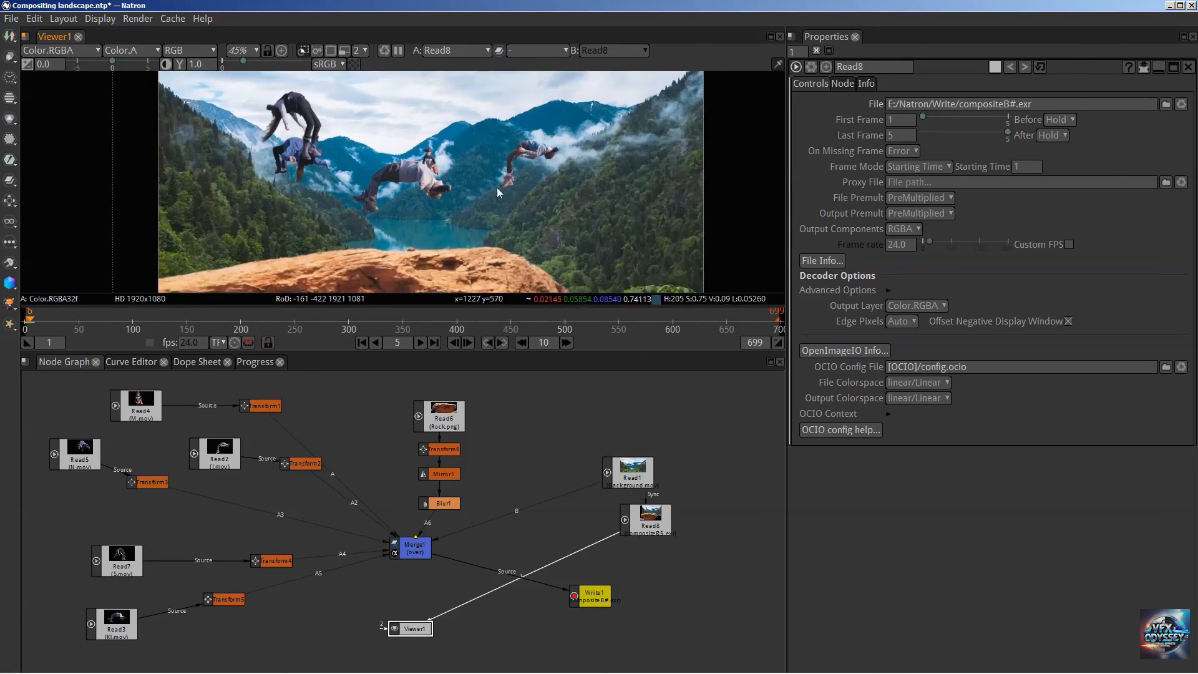
pyautogui.moveTo(517, 157); pyautogui.dragTo(496, 188)
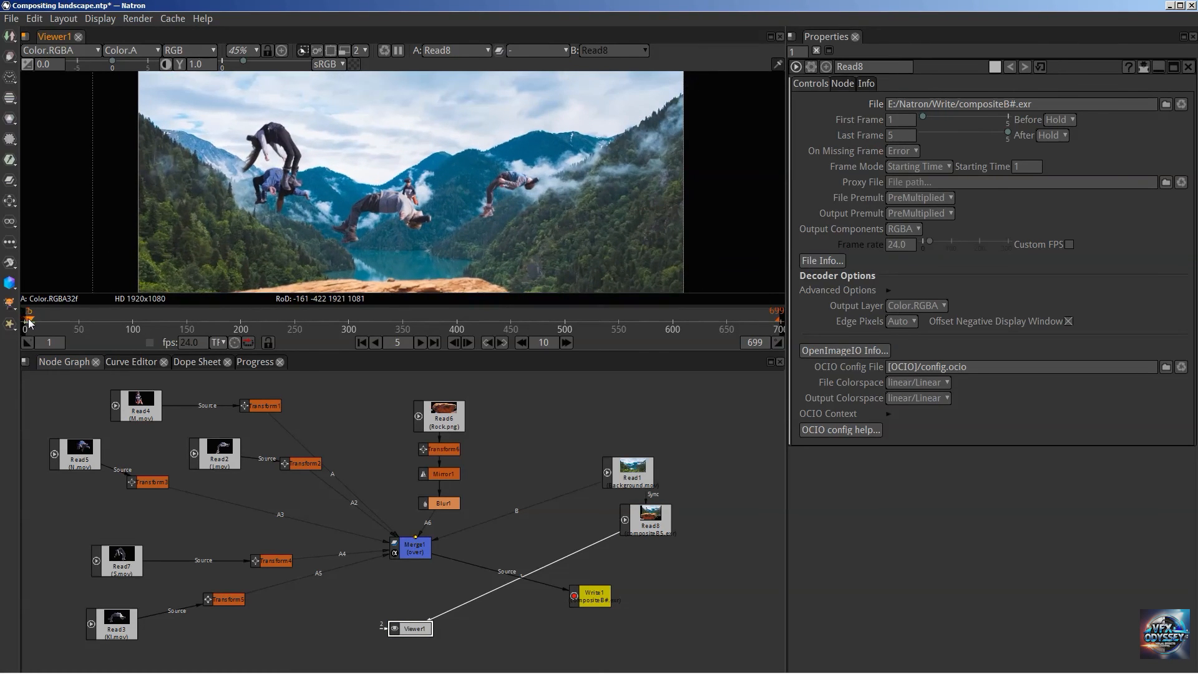
pyautogui.moveTo(29, 322); pyautogui.dragTo(27, 320)
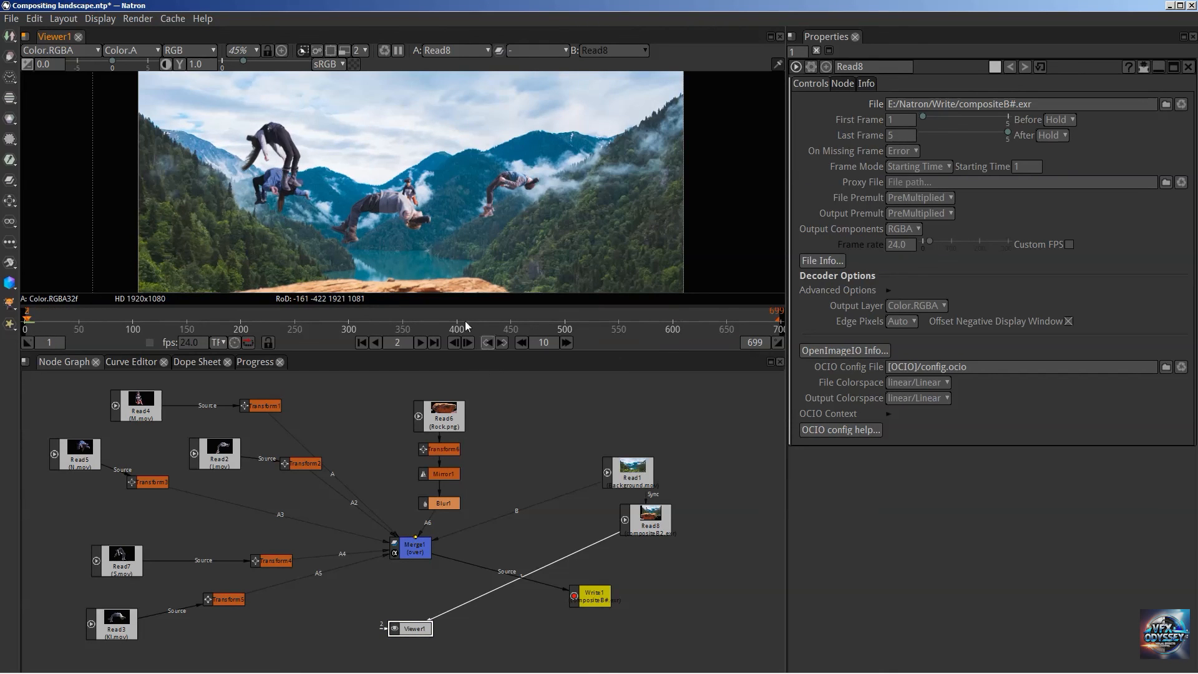
# Move the Write1 node slightly closer to the Merge1 node and deselect it.
pyautogui.click(589, 596)
pyautogui.moveTo(584, 596)
pyautogui.mouseDown()
pyautogui.moveTo(600, 563)
pyautogui.moveTo(568, 593)
pyautogui.mouseUp()
pyautogui.click(652, 573)
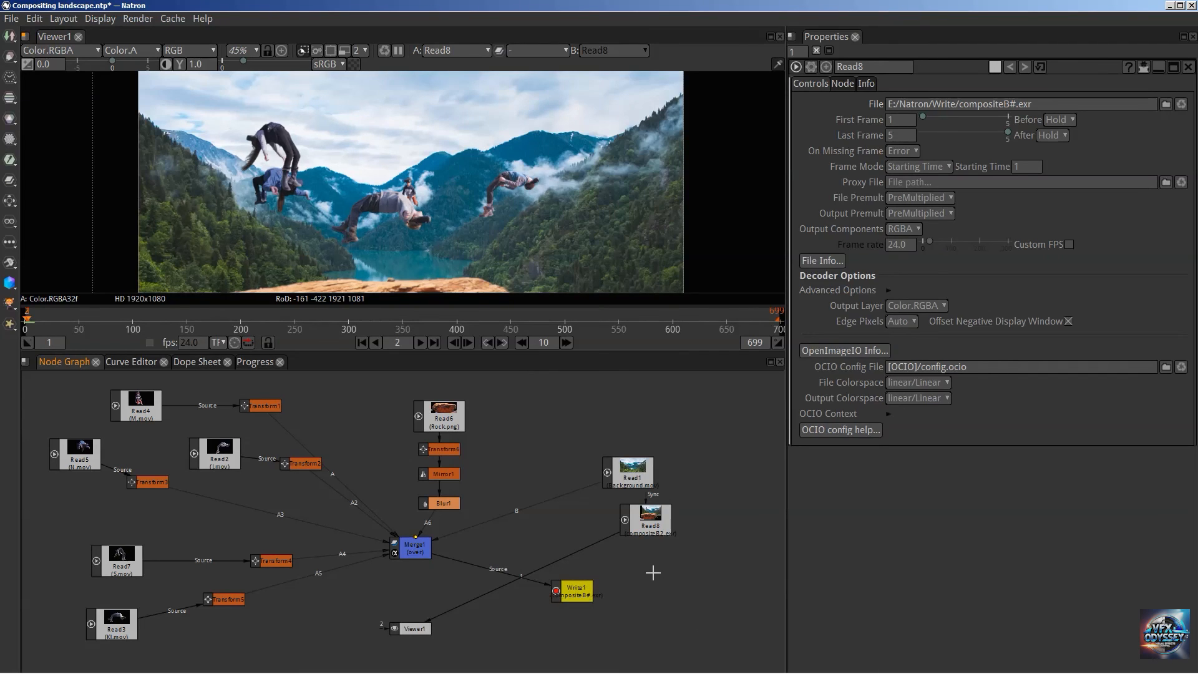